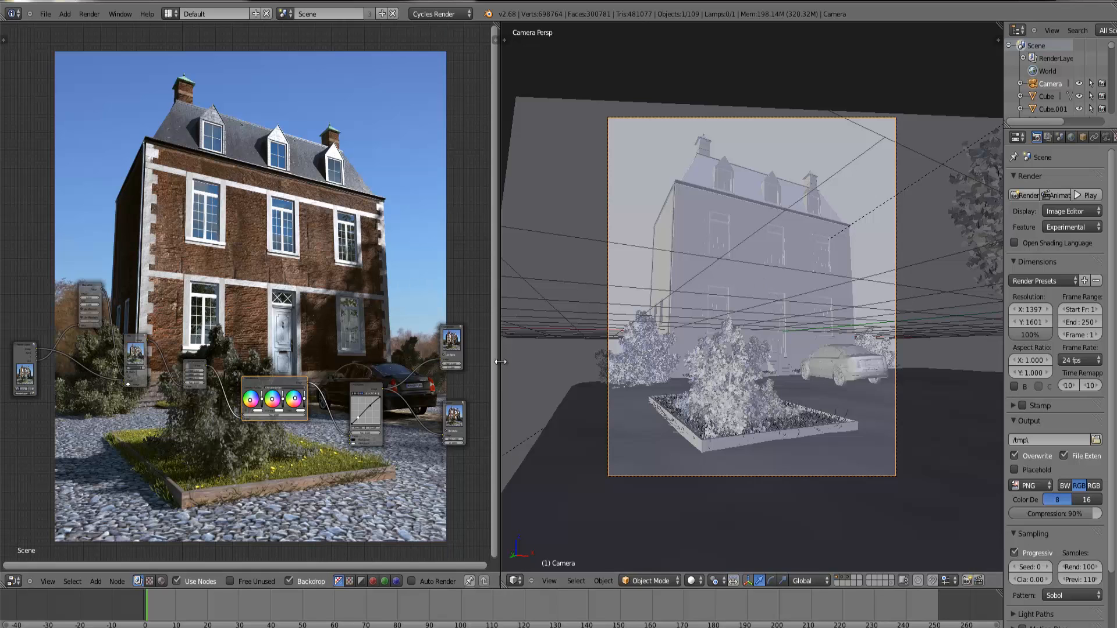
# Step: Enlarge the node editor showing the composited house render and expand the Light Paths render settings
pyautogui.moveTo(501, 362); pyautogui.dragTo(582, 364)
pyautogui.moveTo(341, 276); pyautogui.dragTo(338, 393, button='middle')
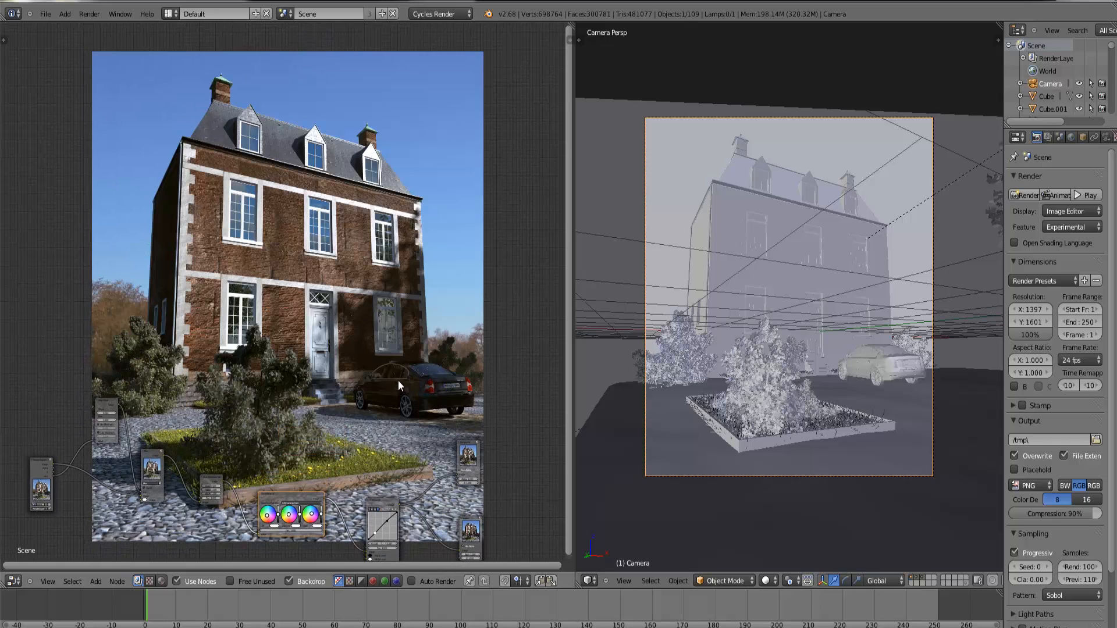
pyautogui.scroll(-3, 1054, 498)
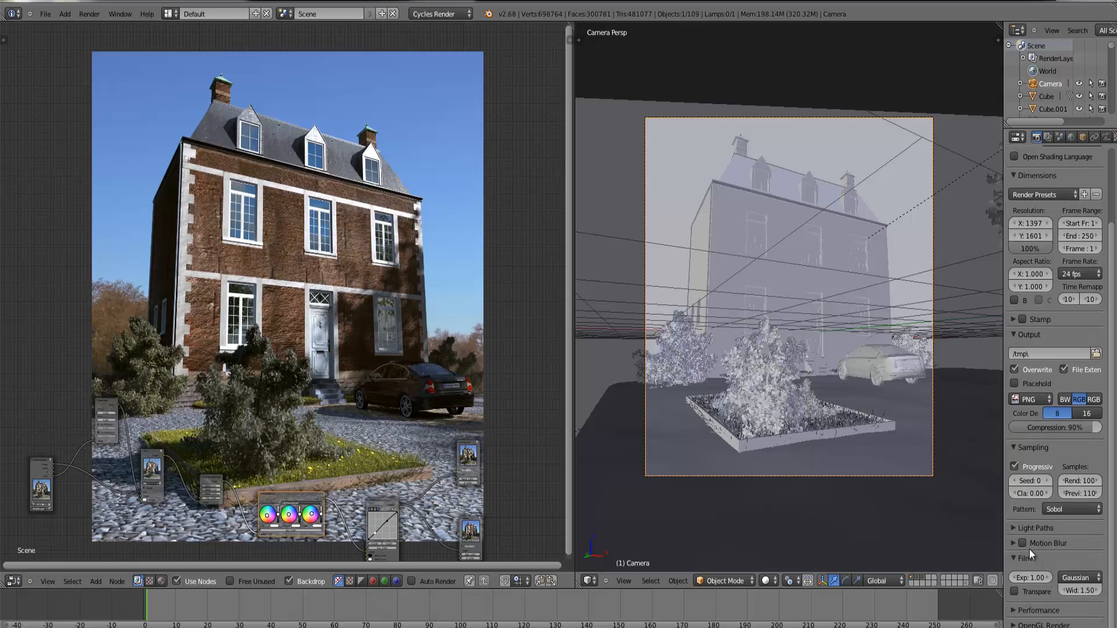
pyautogui.click(1024, 529)
pyautogui.scroll(-4, 1024, 532)
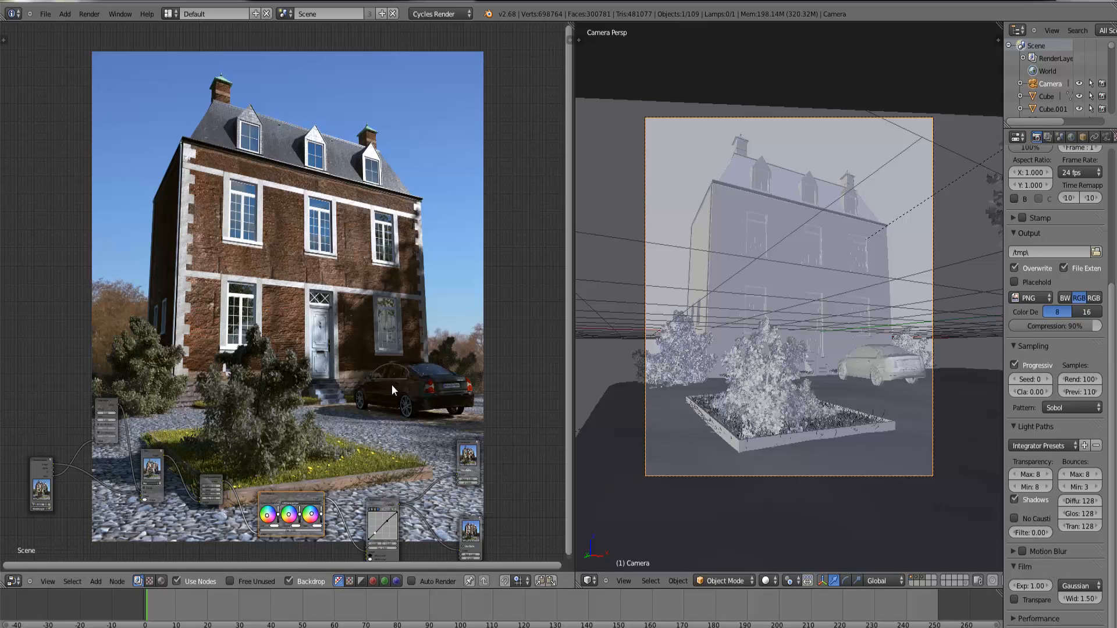
# Step: Examine the composited house render up close in the backdrop and fit the whole image back into view
pyautogui.hotkey('alt', 'v')
pyautogui.hotkey('alt', 'v')
pyautogui.hotkey('alt', 'v')
pyautogui.hotkey('alt', 'v')
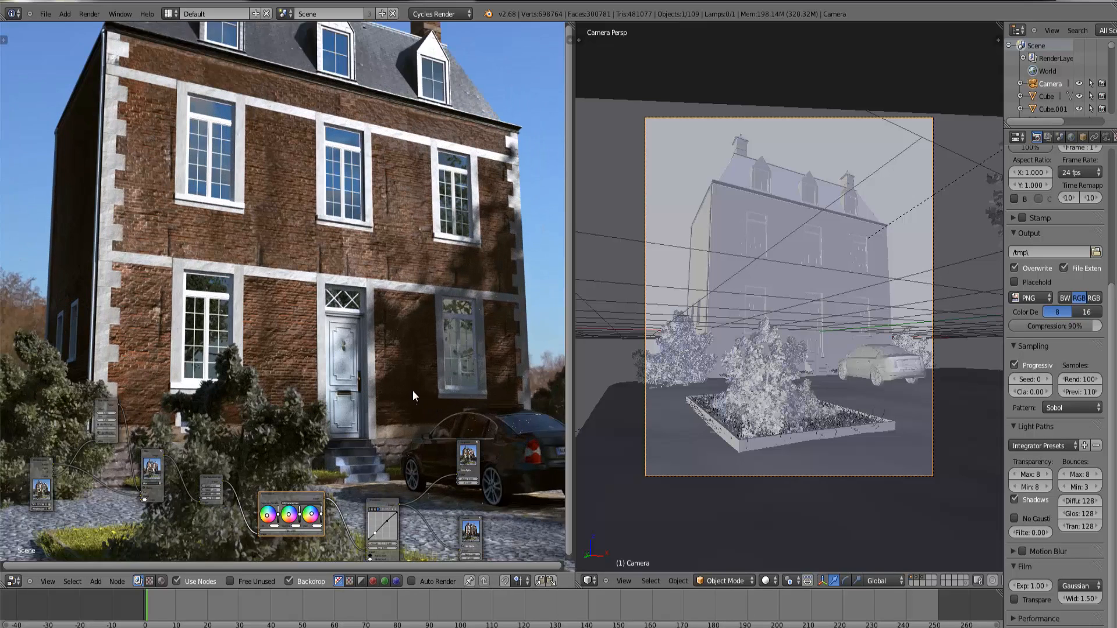
pyautogui.press('v')
pyautogui.press('v')
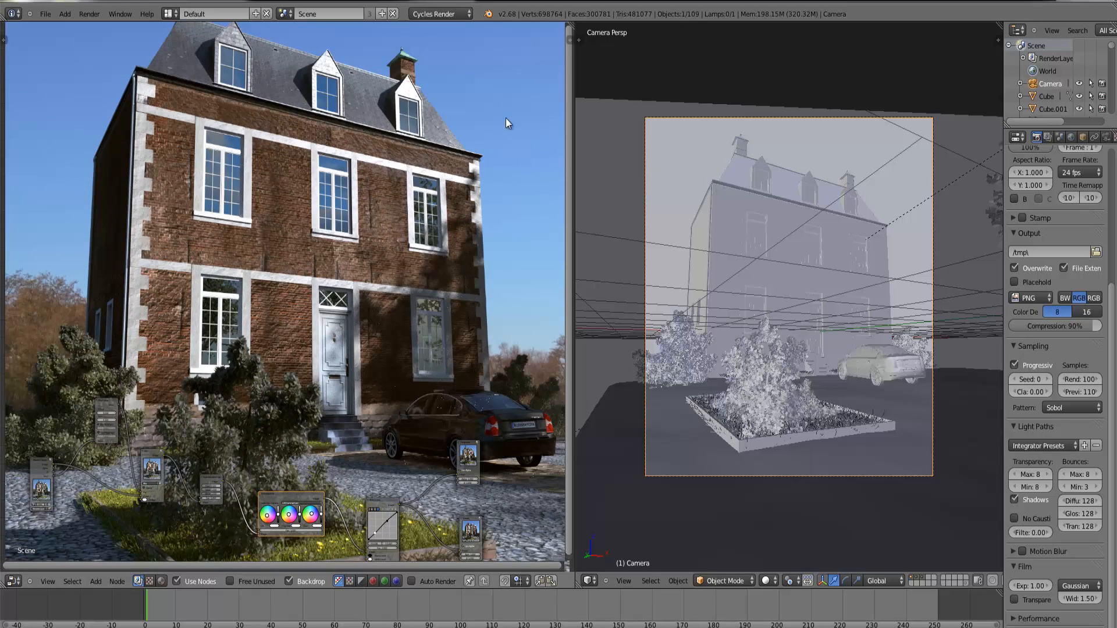
pyautogui.press('v')
pyautogui.scroll(-2, 325, 309)
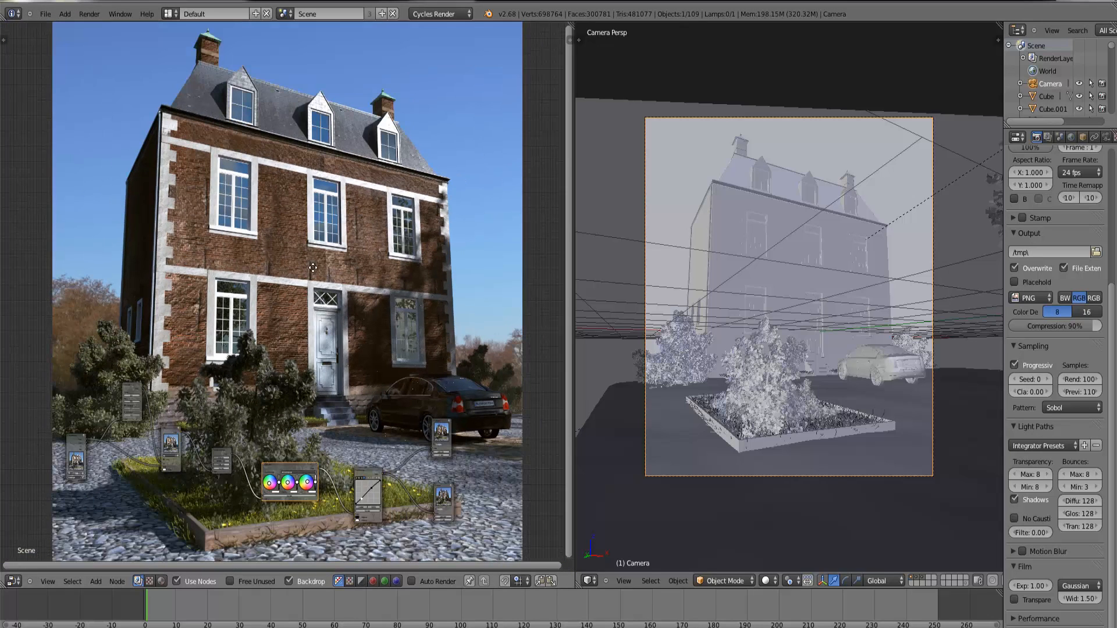
pyautogui.press('v')
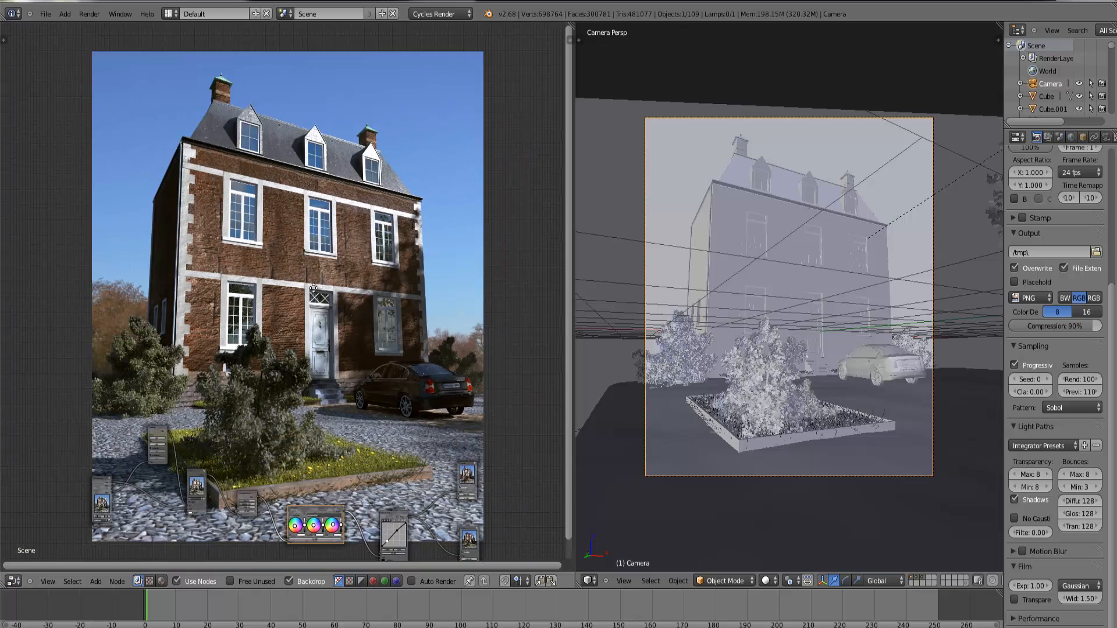
pyautogui.moveTo(310, 283); pyautogui.dragTo(326, 301, button='middle')
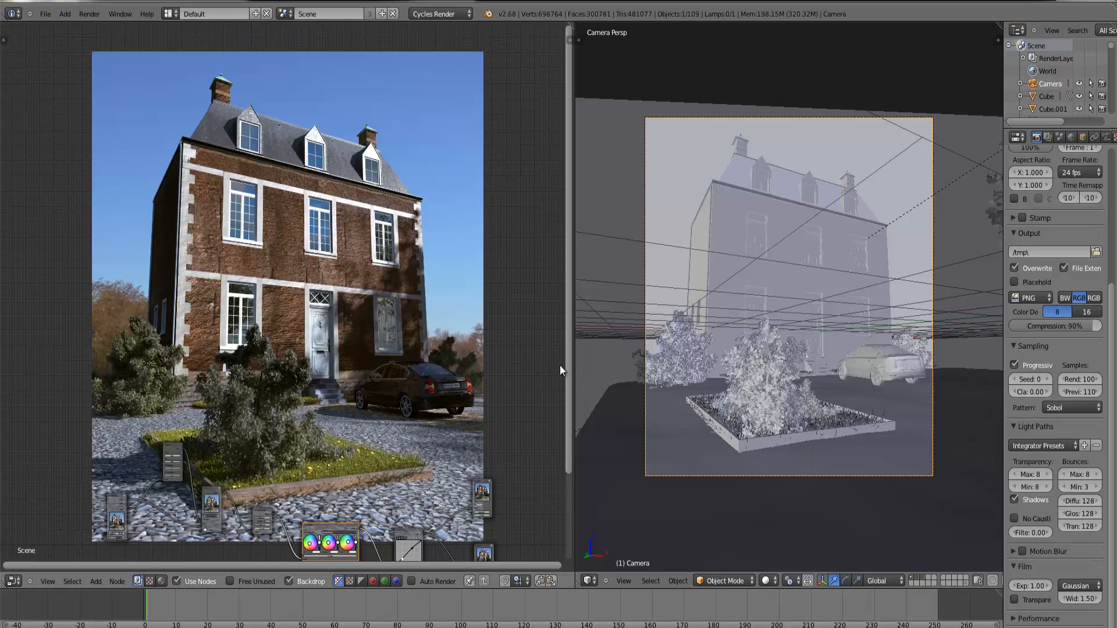
# Step: Merge the neighbouring 3D view area into the node editor and change the combined area to a 3D View
pyautogui.moveTo(573, 365); pyautogui.dragTo(504, 366)
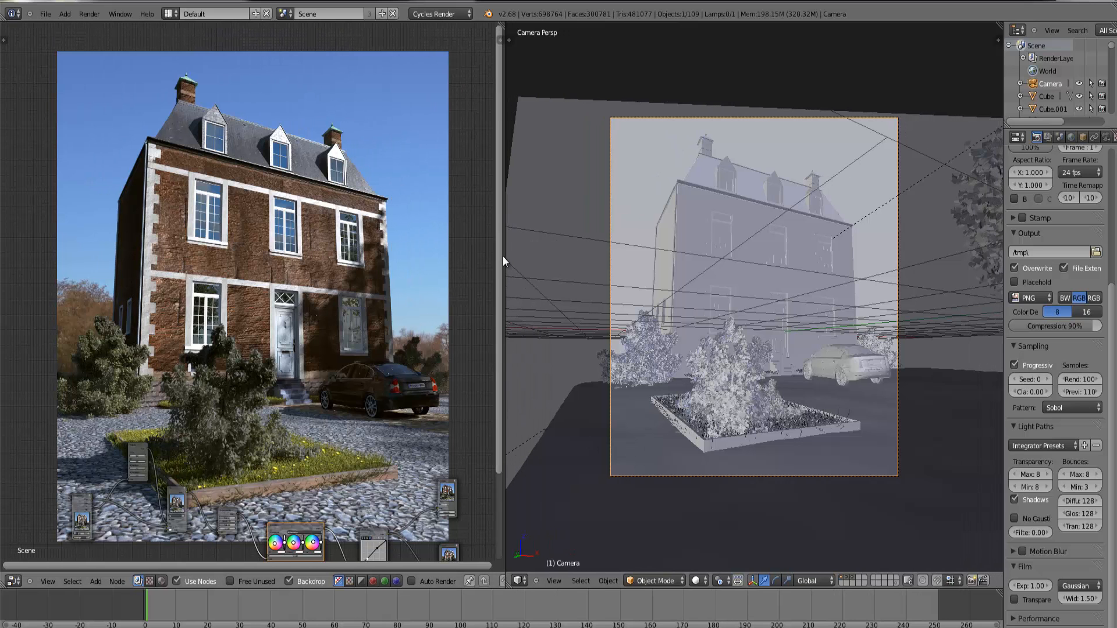
pyautogui.moveTo(498, 34); pyautogui.dragTo(558, 61)
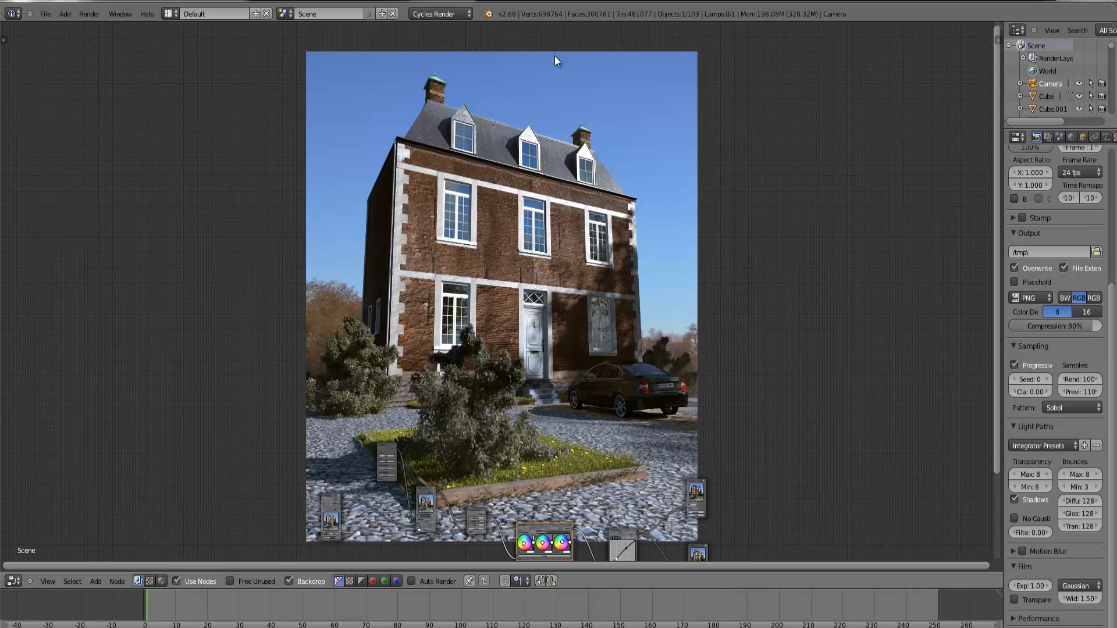
pyautogui.click(13, 580)
pyautogui.click(24, 568)
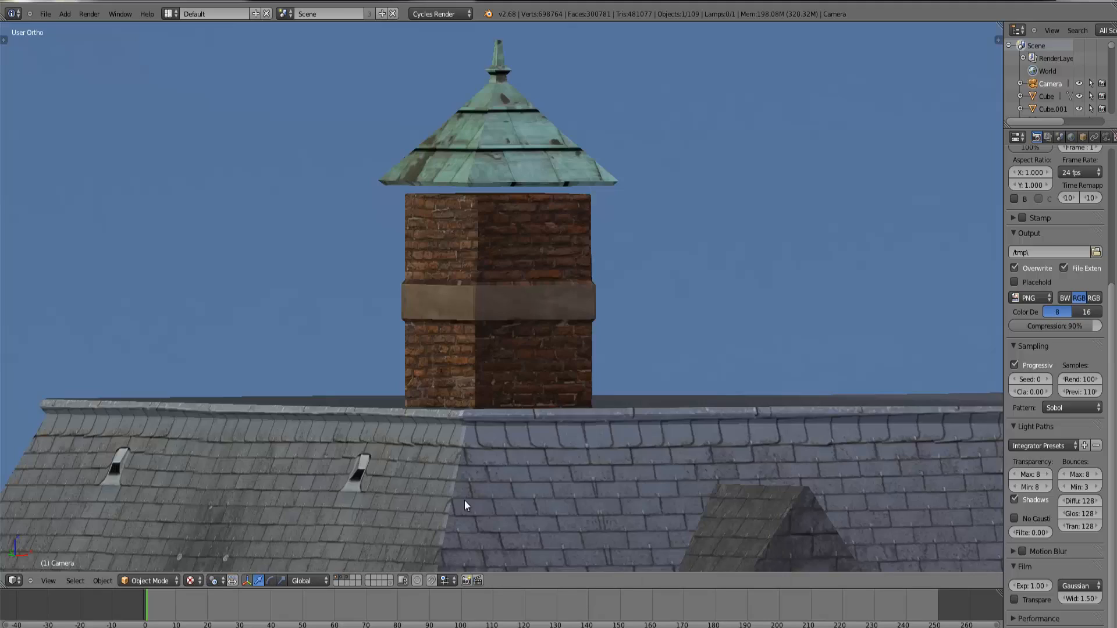
# Step: Show the whole scene in front view with Solid viewport shading
pyautogui.scroll(-10, 474, 473)
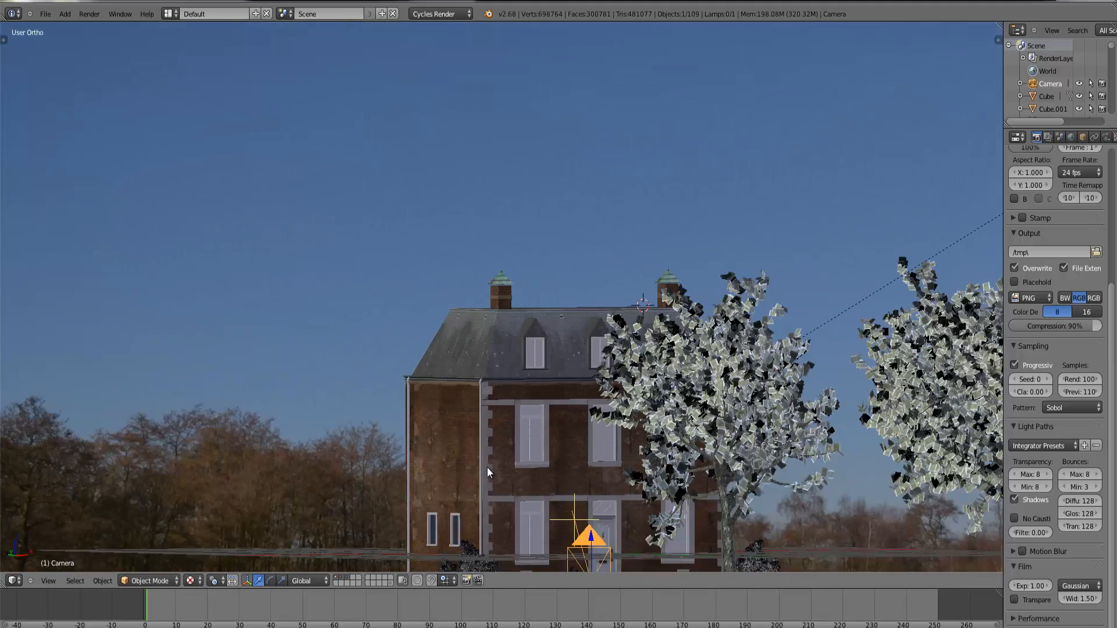
pyautogui.press('KP_1')
pyautogui.scroll(-2, 492, 432)
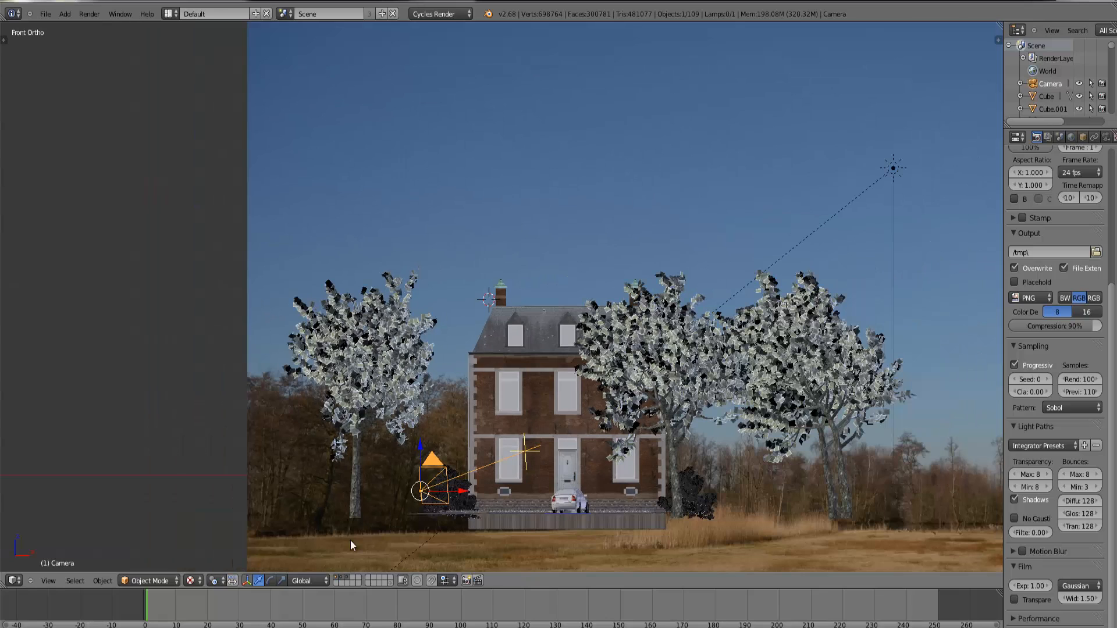
pyautogui.click(200, 581)
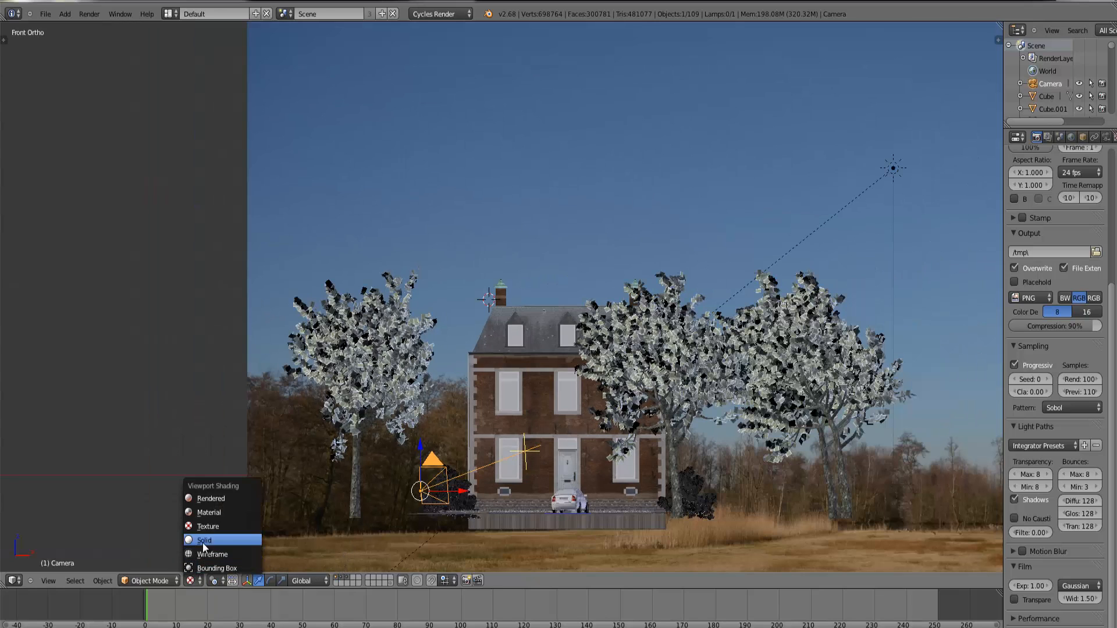
pyautogui.click(205, 541)
# Step: Switch to wireframe display and select all the tall trees around the house
pyautogui.rightClick(341, 426)
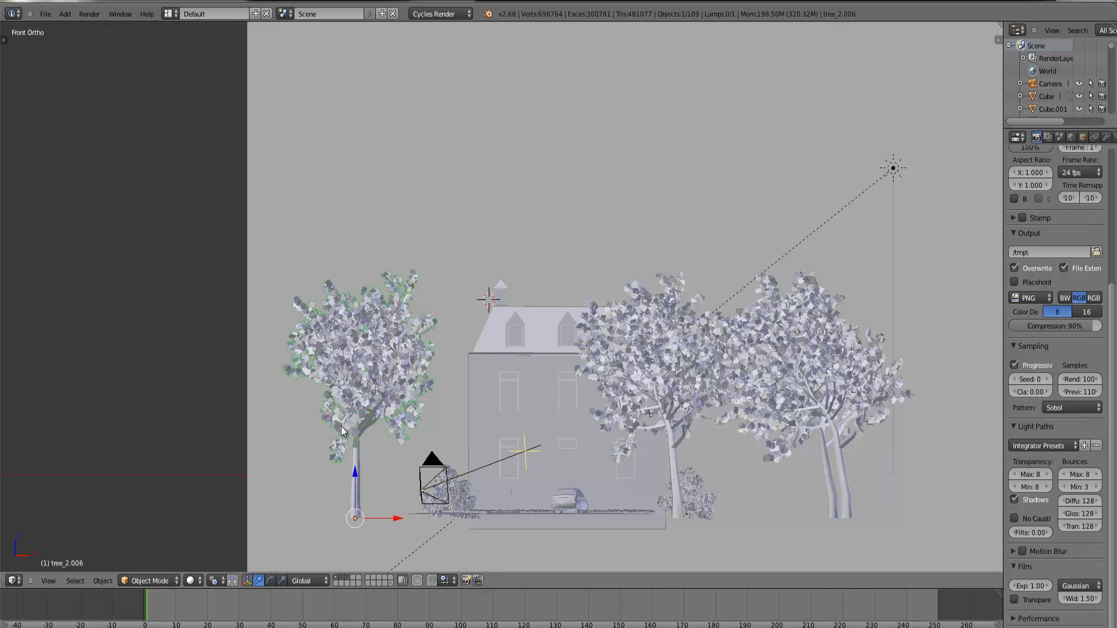
pyautogui.press('z')
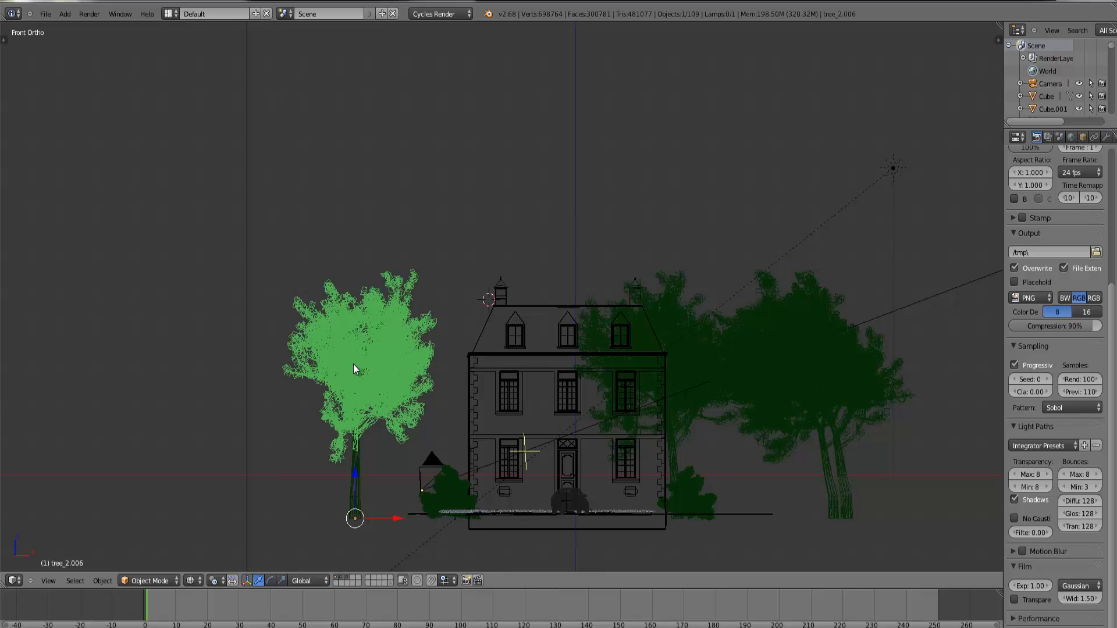
pyautogui.press('b')
pyautogui.moveTo(378, 472); pyautogui.dragTo(294, 369)
pyautogui.press('b')
pyautogui.moveTo(885, 480); pyautogui.dragTo(788, 409)
pyautogui.press('b')
pyautogui.moveTo(682, 431); pyautogui.dragTo(677, 419)
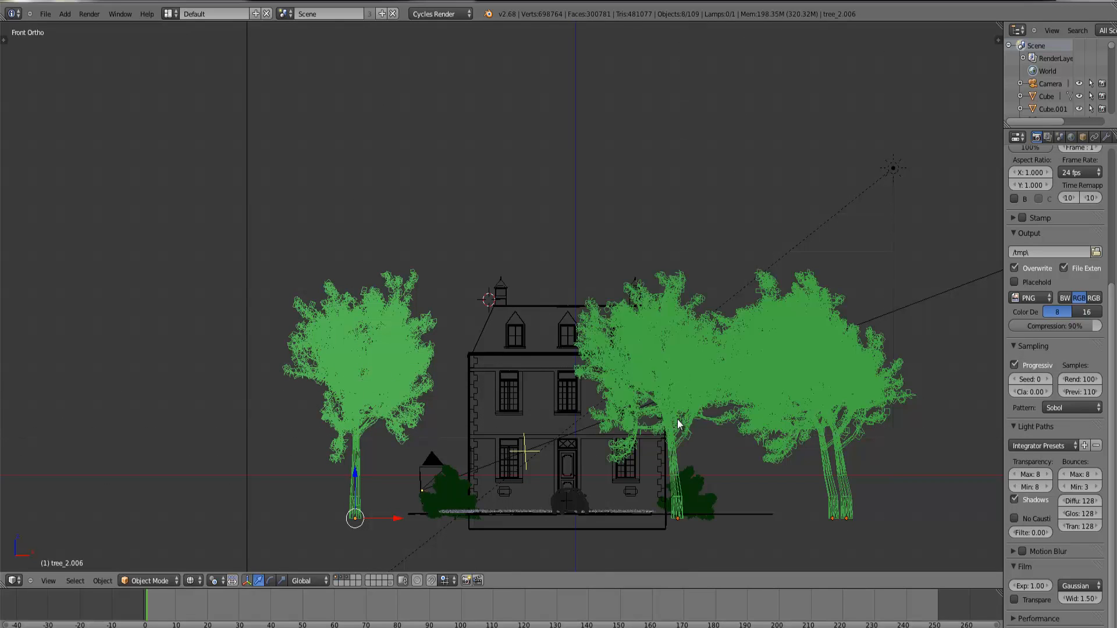
# Step: Add the bushes on both sides of the house to the selection, leave out the camera, and move the plants to the third layer
pyautogui.press('b')
pyautogui.moveTo(710, 496); pyautogui.dragTo(657, 521)
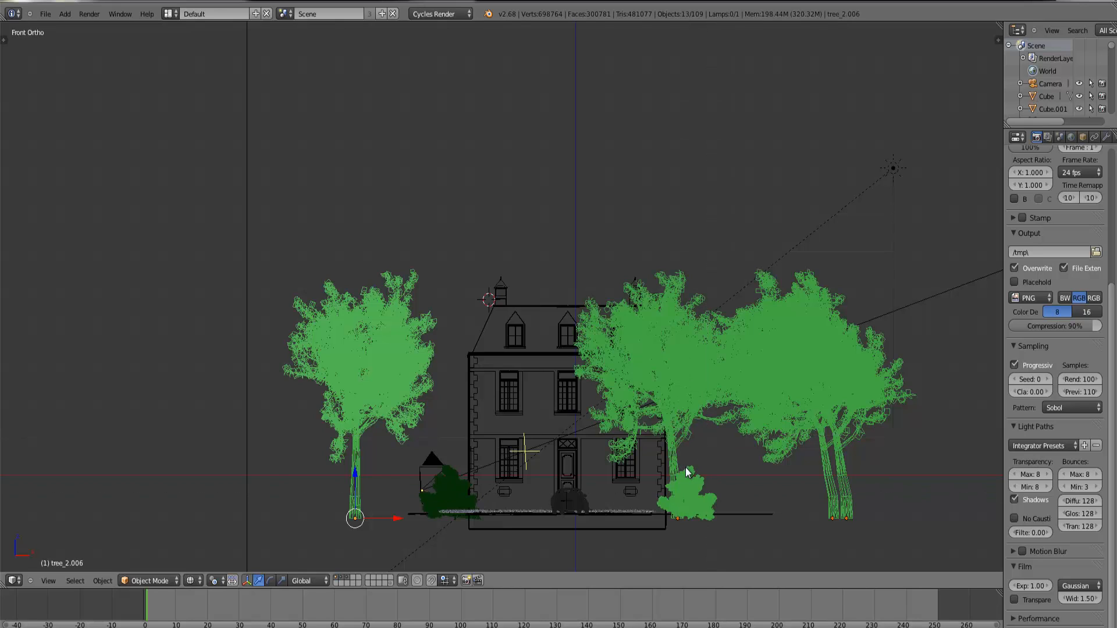
pyautogui.press('b')
pyautogui.moveTo(444, 491); pyautogui.dragTo(525, 497)
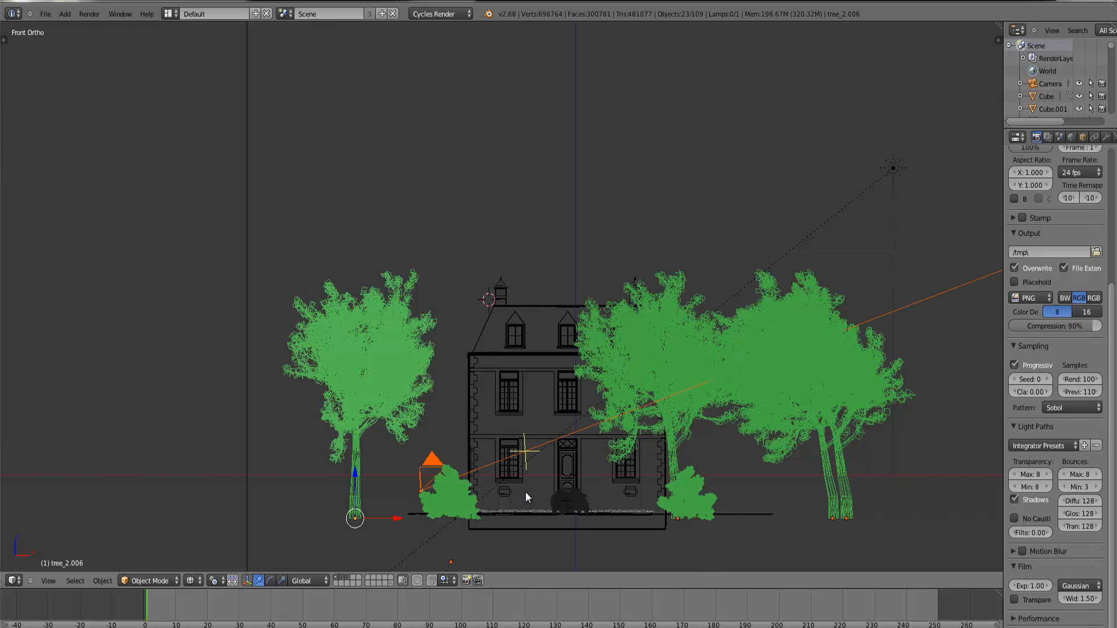
pyautogui.press('b')
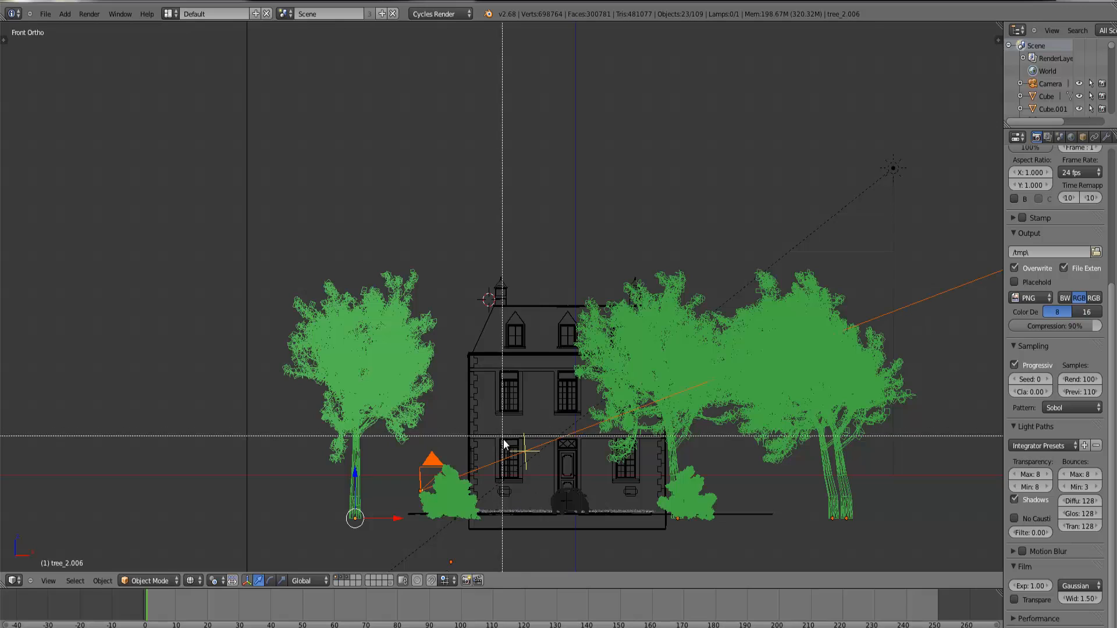
pyautogui.moveTo(522, 470); pyautogui.dragTo(506, 422, button='middle')
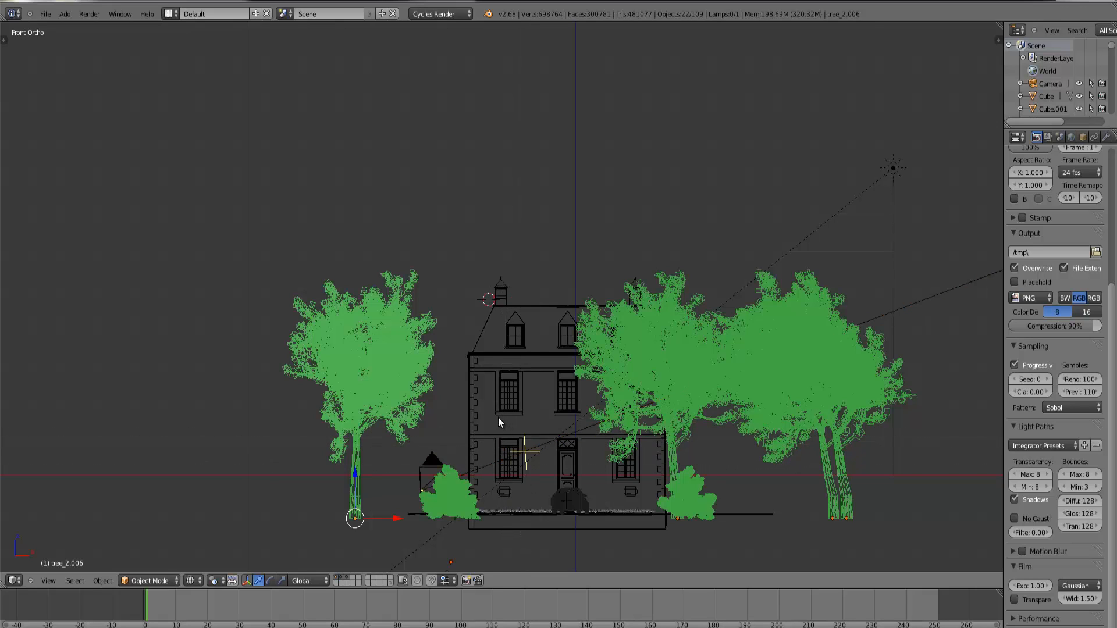
pyautogui.press('m')
pyautogui.click(607, 439)
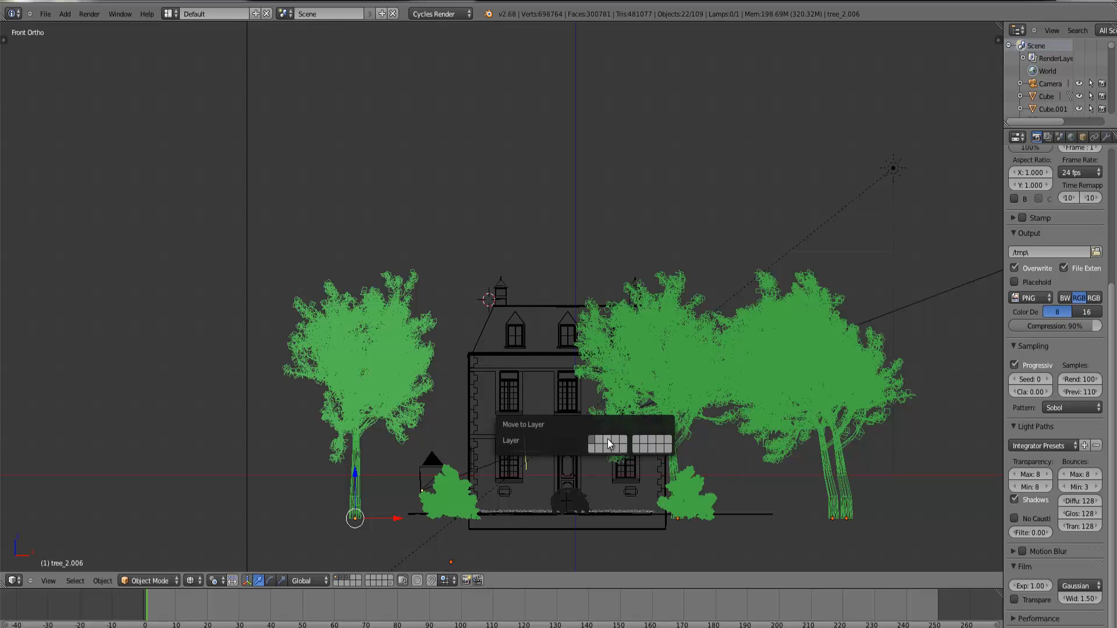
pyautogui.click(417, 453)
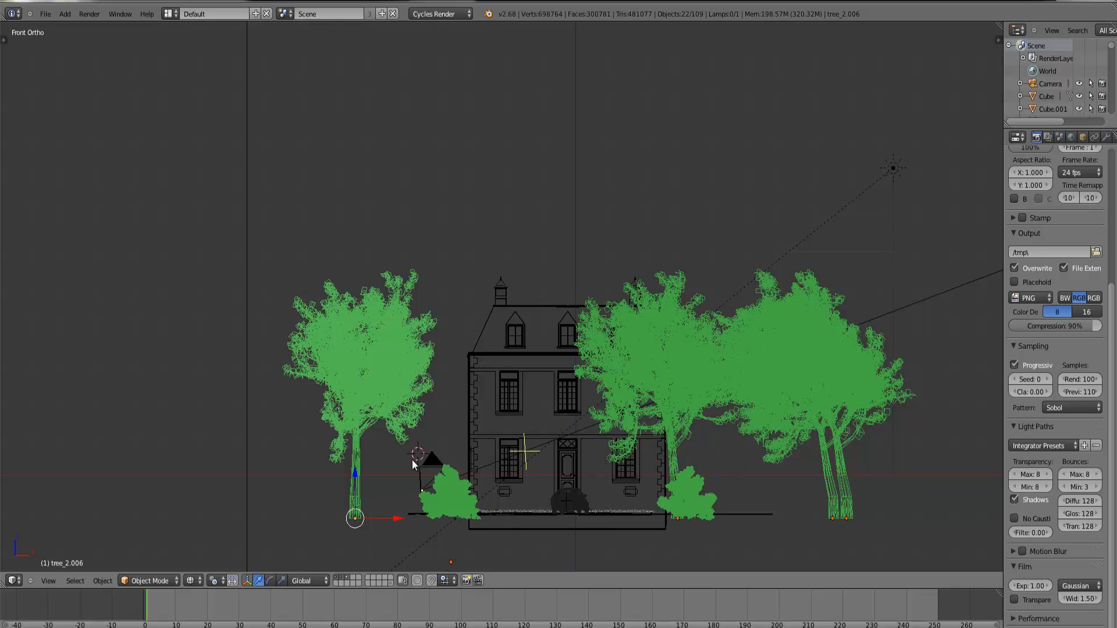
# Step: Isolate the second layer and move its chimneys and basement windows to the first layer
pyautogui.click(341, 577)
pyautogui.click(342, 579)
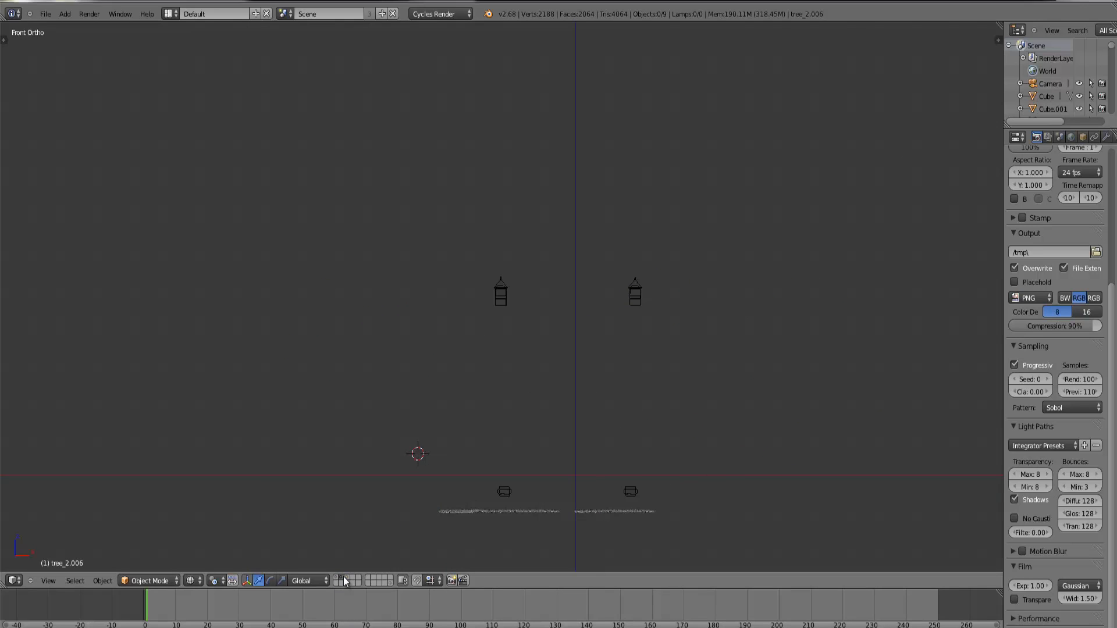
pyautogui.rightClick(514, 307)
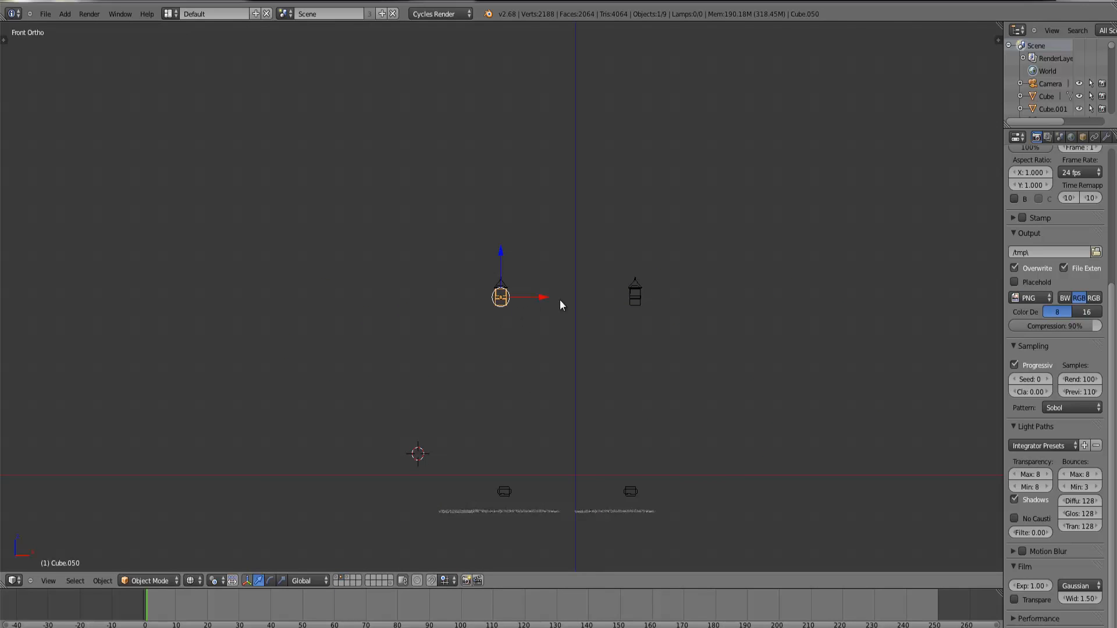
pyautogui.hotkey('ctrl', 'b')
pyautogui.moveTo(688, 503); pyautogui.dragTo(425, 181)
pyautogui.press('m')
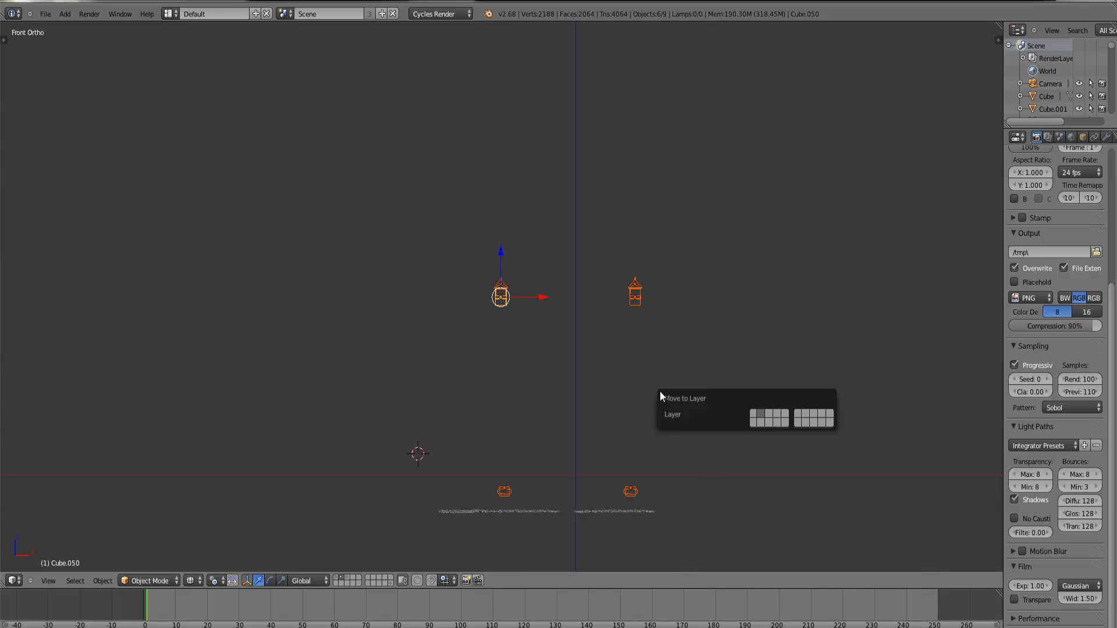
pyautogui.click(754, 415)
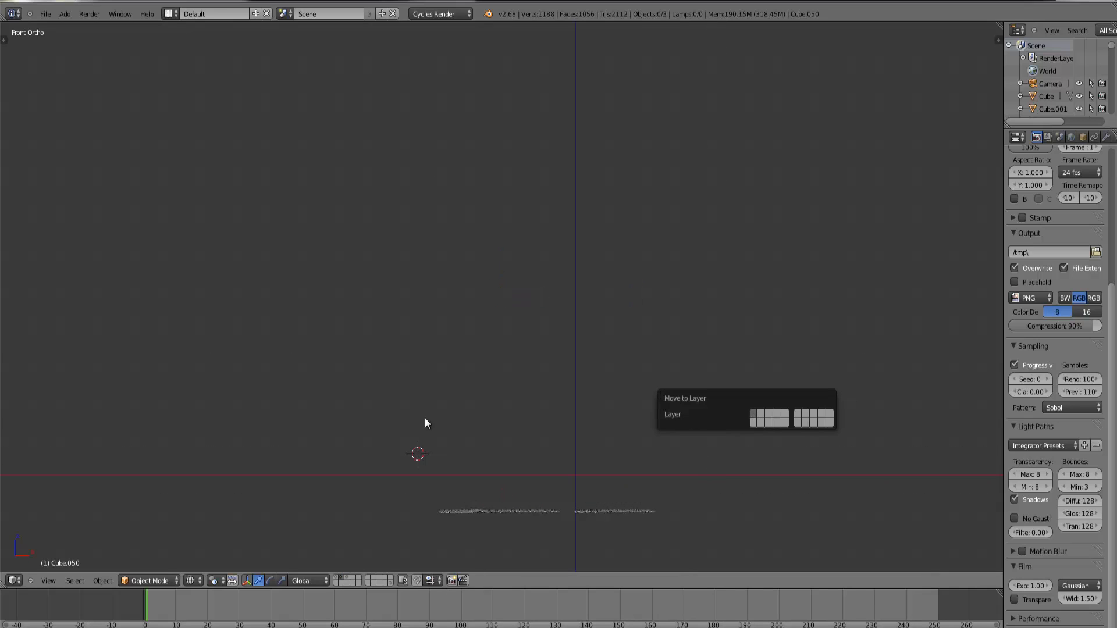
# Step: Display only the first layer in solid shading and inspect the house roof with its chimneys
pyautogui.click(335, 579)
pyautogui.scroll(5, 508, 418)
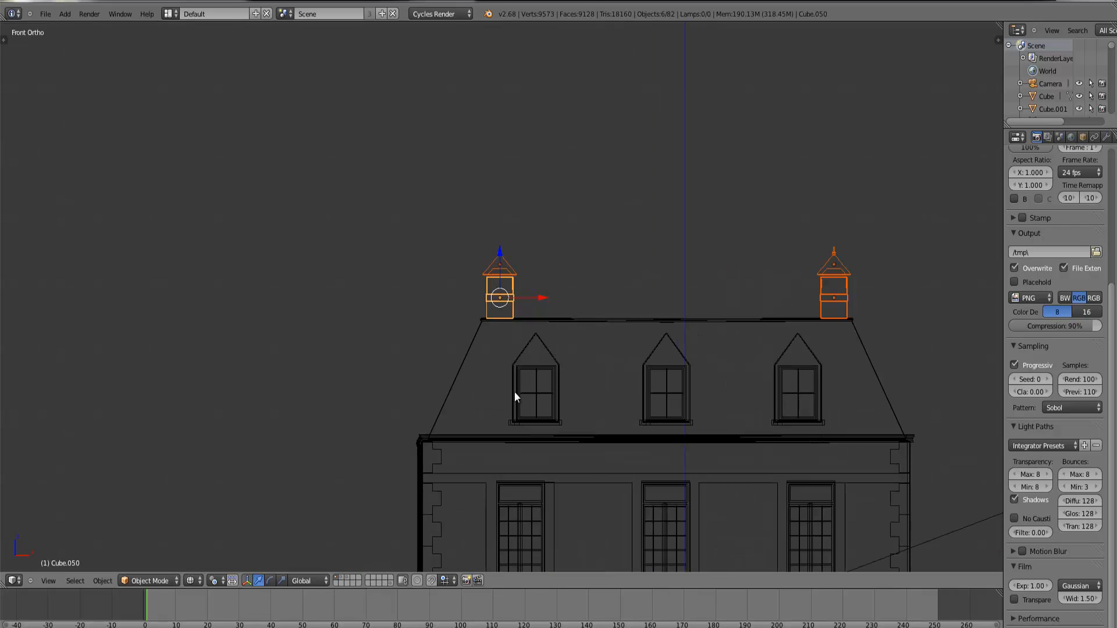
pyautogui.moveTo(514, 392); pyautogui.dragTo(515, 358, button='middle')
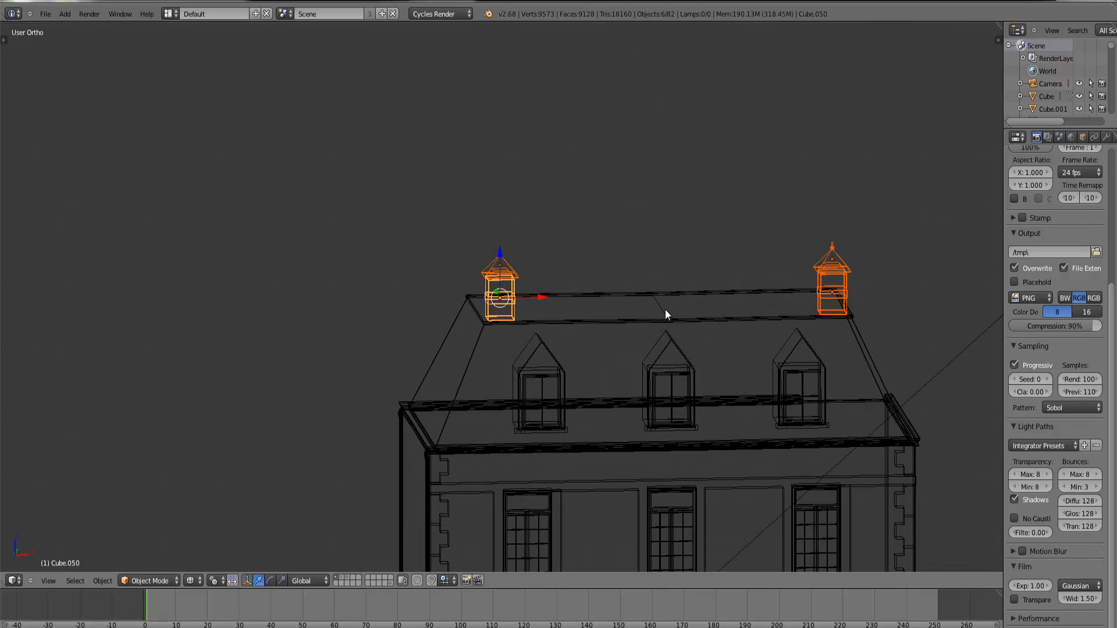
pyautogui.scroll(-5, 667, 308)
pyautogui.press('z')
pyautogui.moveTo(675, 358)
pyautogui.mouseDown(button='middle')
pyautogui.moveTo(655, 375)
pyautogui.moveTo(640, 369)
pyautogui.mouseUp(button='middle')
pyautogui.scroll(4, 631, 353)
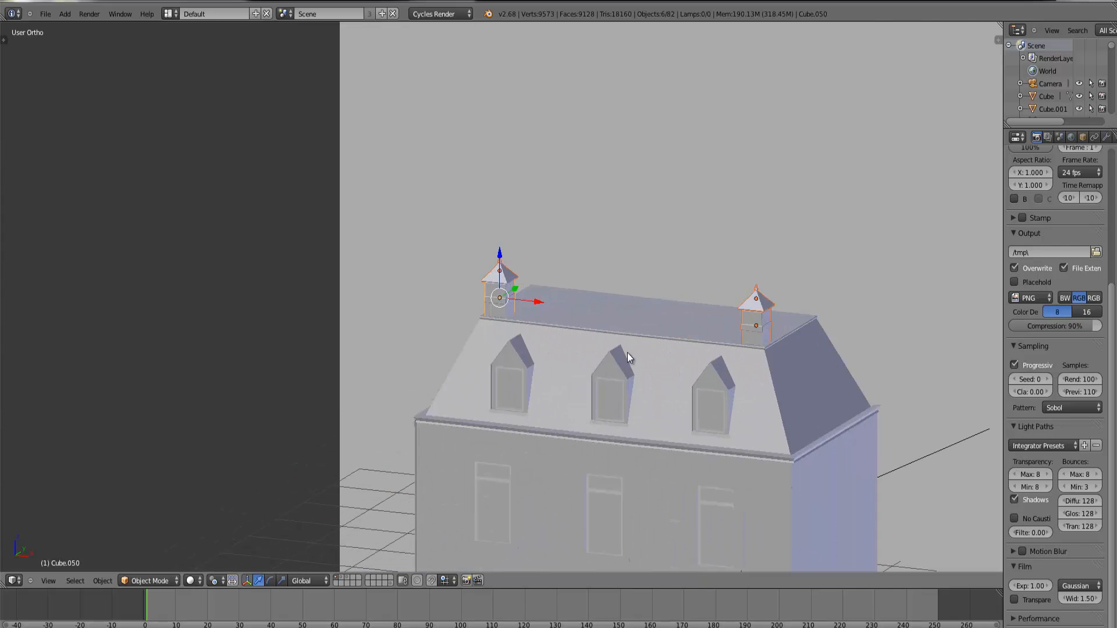
pyautogui.scroll(-6, 669, 390)
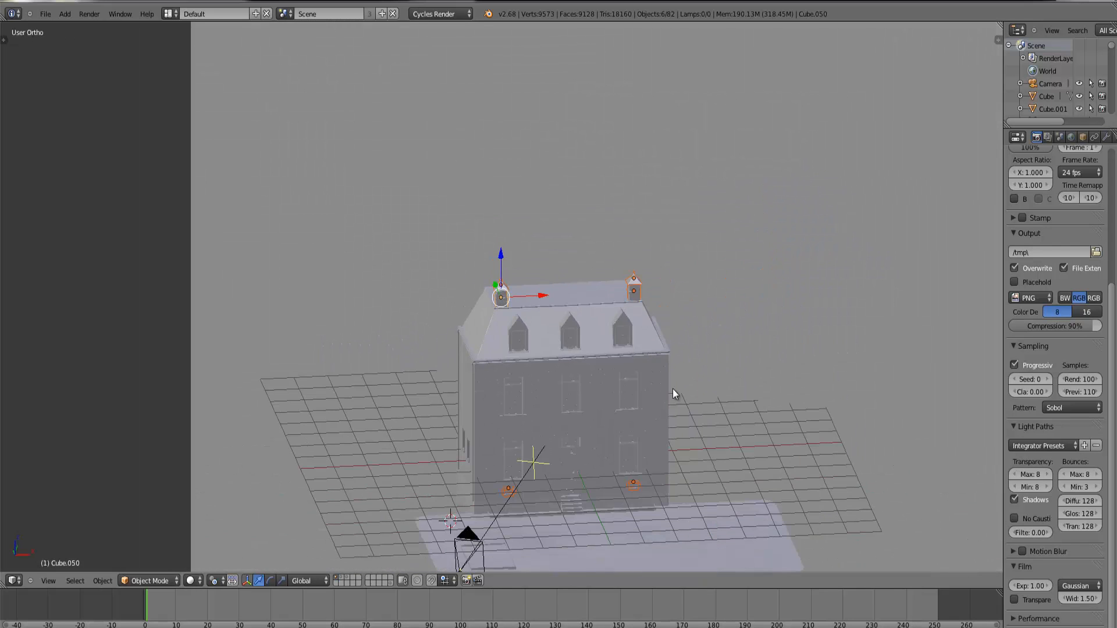
# Step: Select the house walls, frame them in the view and set the viewport shading to Texture
pyautogui.press('KP_1')
pyautogui.rightClick(557, 361)
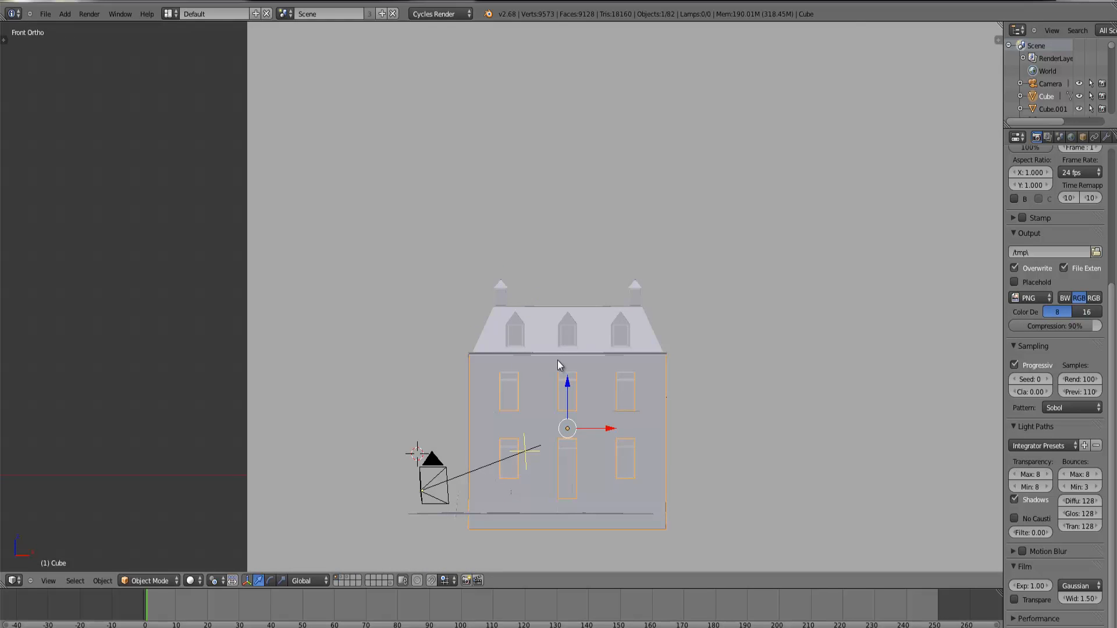
pyautogui.press('KP_Decimal')
pyautogui.moveTo(543, 282); pyautogui.dragTo(505, 298, button='middle')
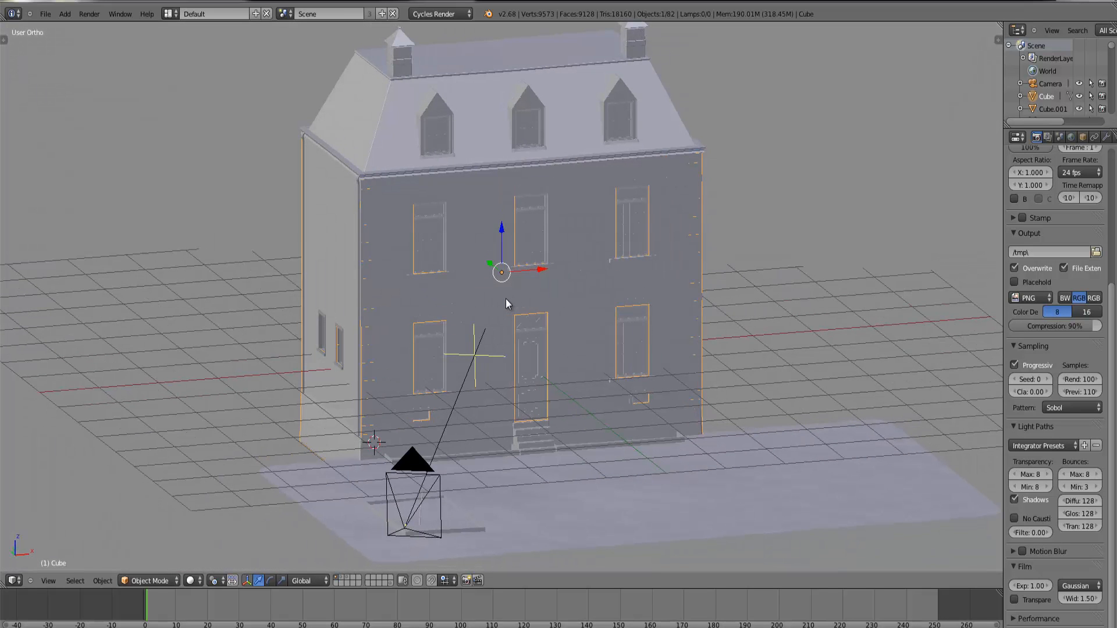
pyautogui.click(193, 581)
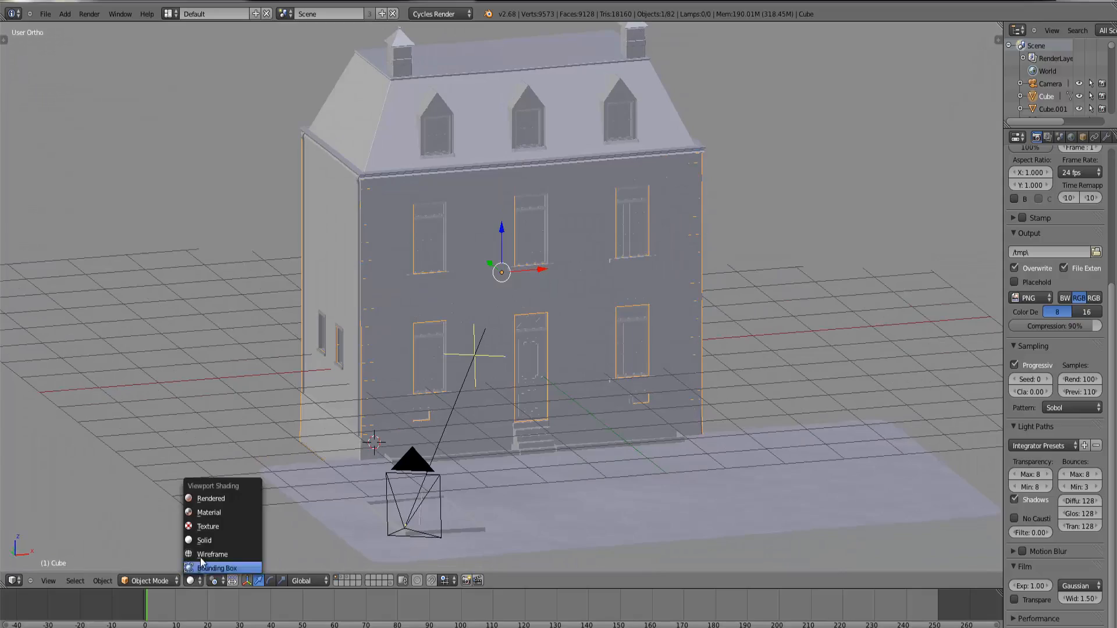
pyautogui.click(207, 527)
pyautogui.moveTo(411, 454)
pyautogui.mouseDown(button='middle')
pyautogui.moveTo(494, 428)
pyautogui.moveTo(386, 441)
pyautogui.moveTo(469, 427)
pyautogui.moveTo(558, 390)
pyautogui.mouseUp(button='middle')
pyautogui.scroll(3, 434, 434)
pyautogui.scroll(-3, 469, 427)
pyautogui.scroll(2, 554, 389)
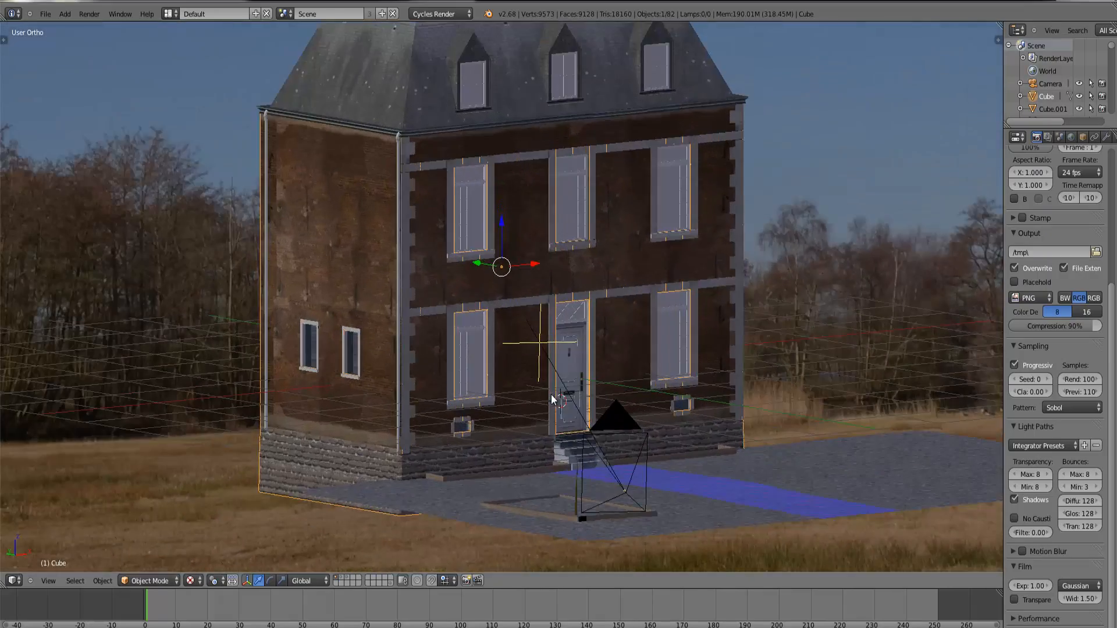
# Step: Select the cobblestone ground plane and show its material node tree in the Node Editor
pyautogui.rightClick(812, 495)
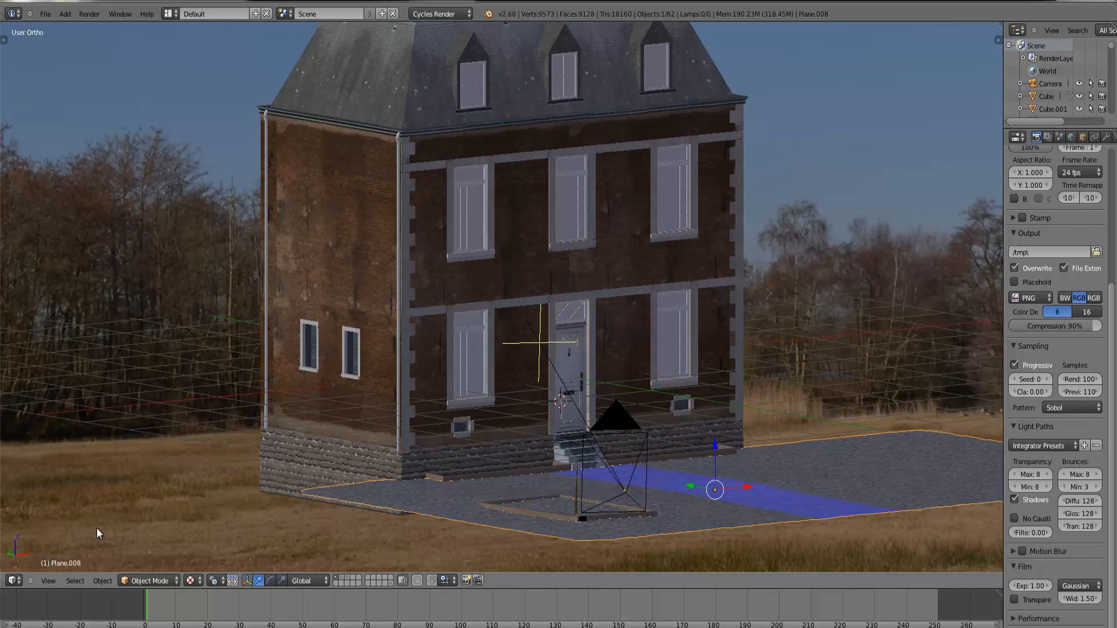
pyautogui.click(13, 580)
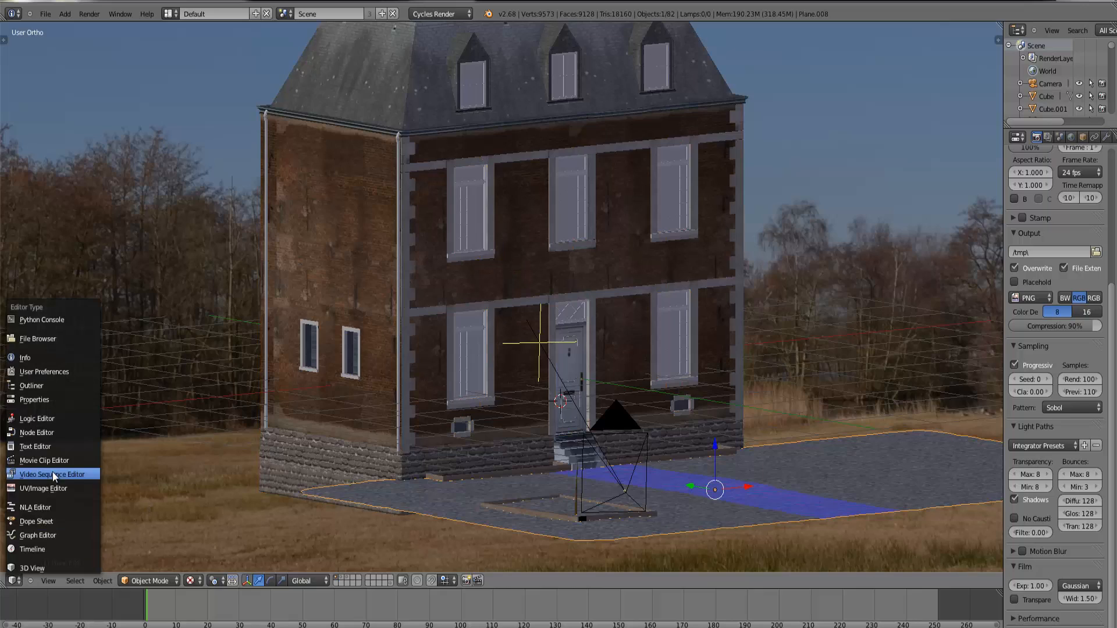
pyautogui.click(44, 433)
pyautogui.scroll(-2, 173, 543)
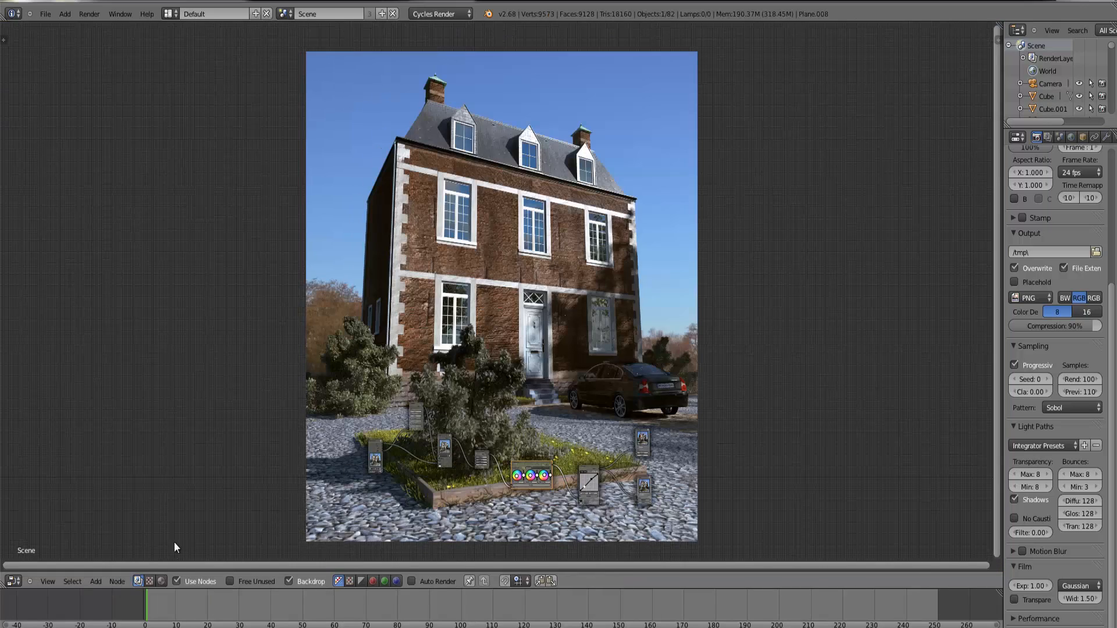
pyautogui.click(161, 580)
pyautogui.scroll(5, 326, 347)
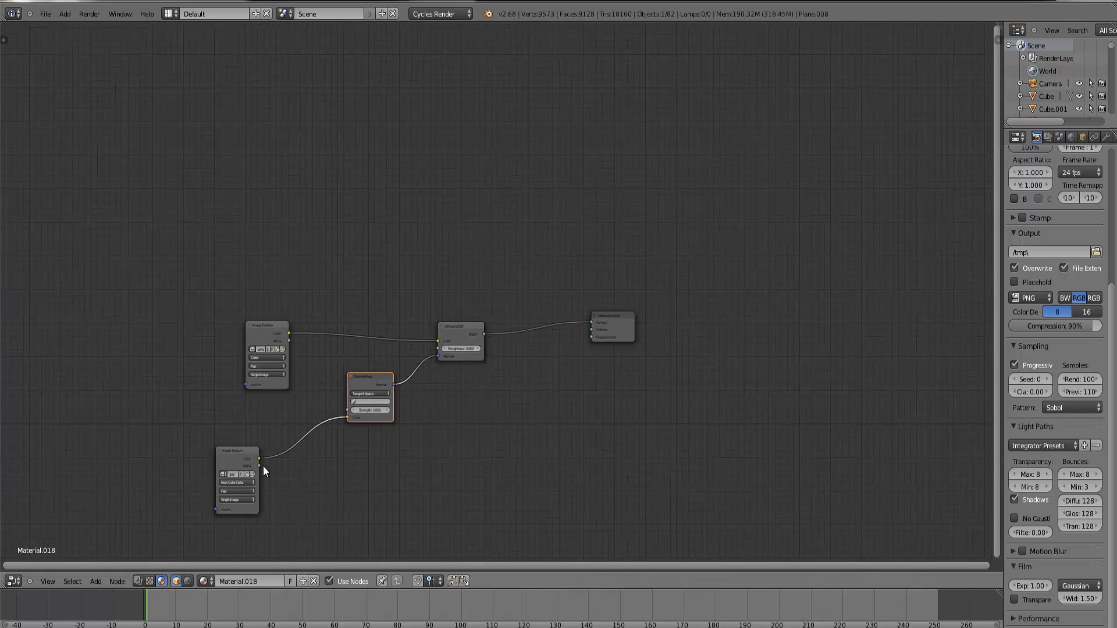
# Step: Shift the lower Image Texture node and the Normal Map node slightly downward, and select the upper Image Texture node
pyautogui.moveTo(248, 465); pyautogui.dragTo(245, 469)
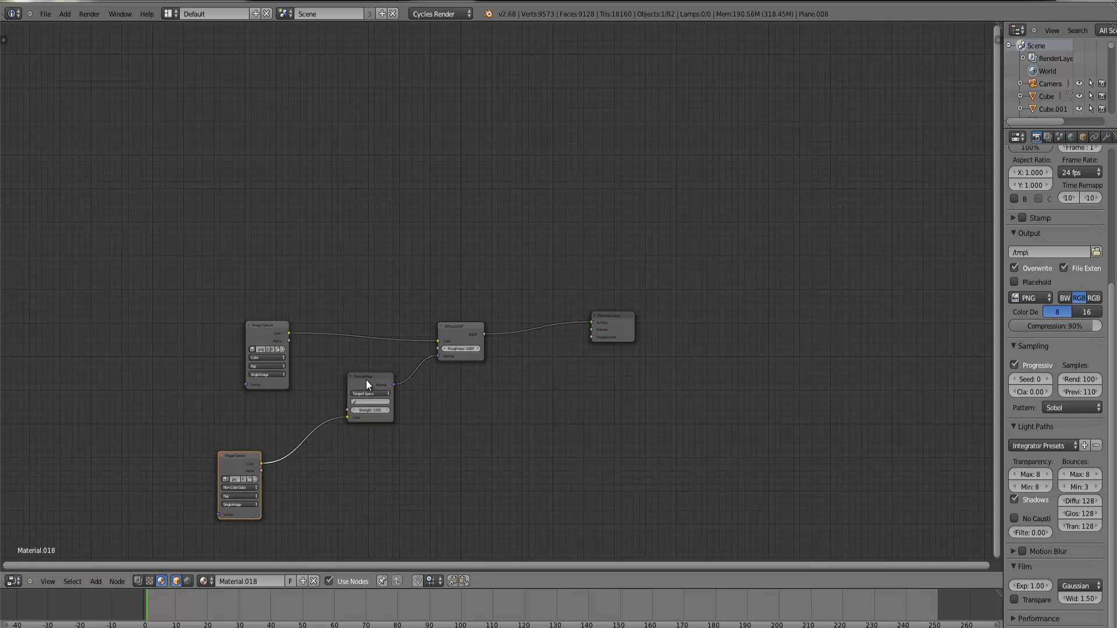
pyautogui.moveTo(365, 379); pyautogui.dragTo(367, 398)
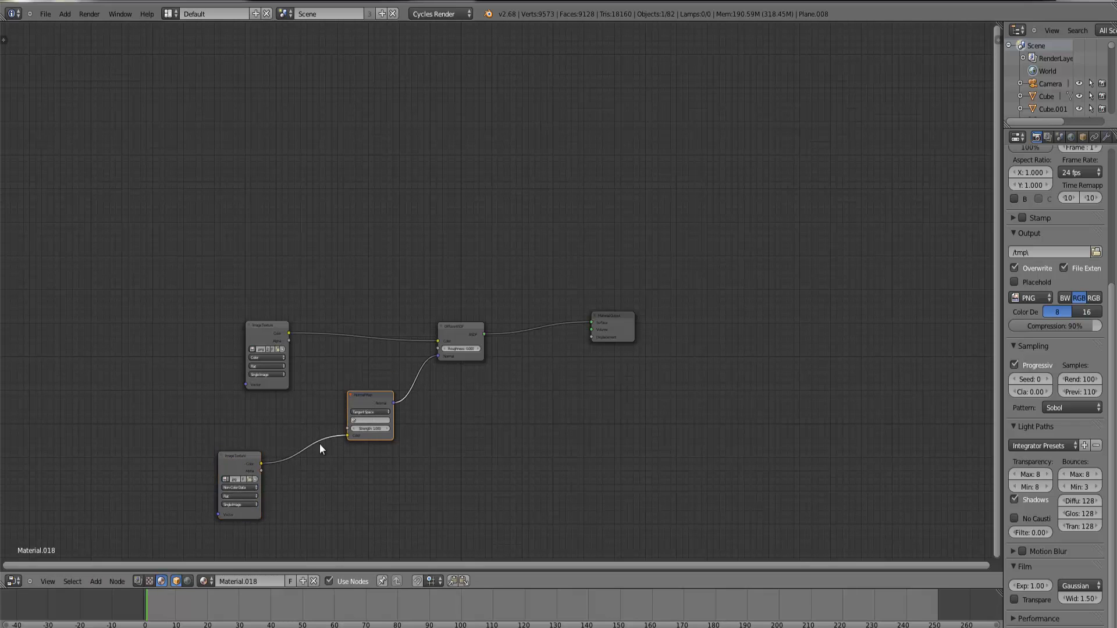
pyautogui.click(231, 464)
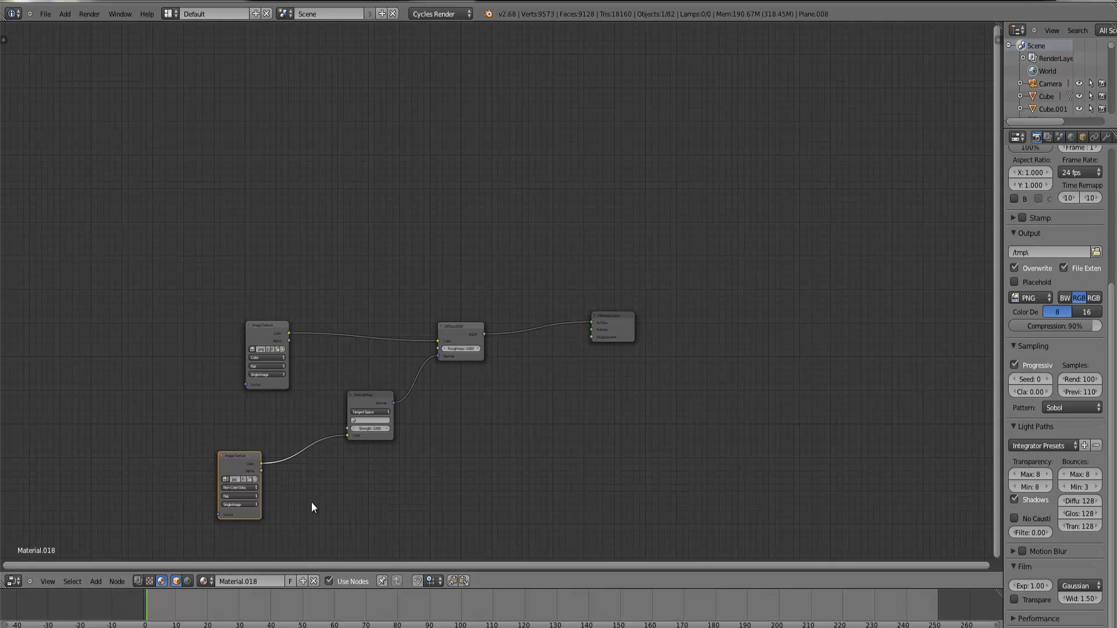
pyautogui.click(267, 327)
# Step: Return to the 3D View, widen the properties area and show the ground plane's material settings
pyautogui.click(13, 579)
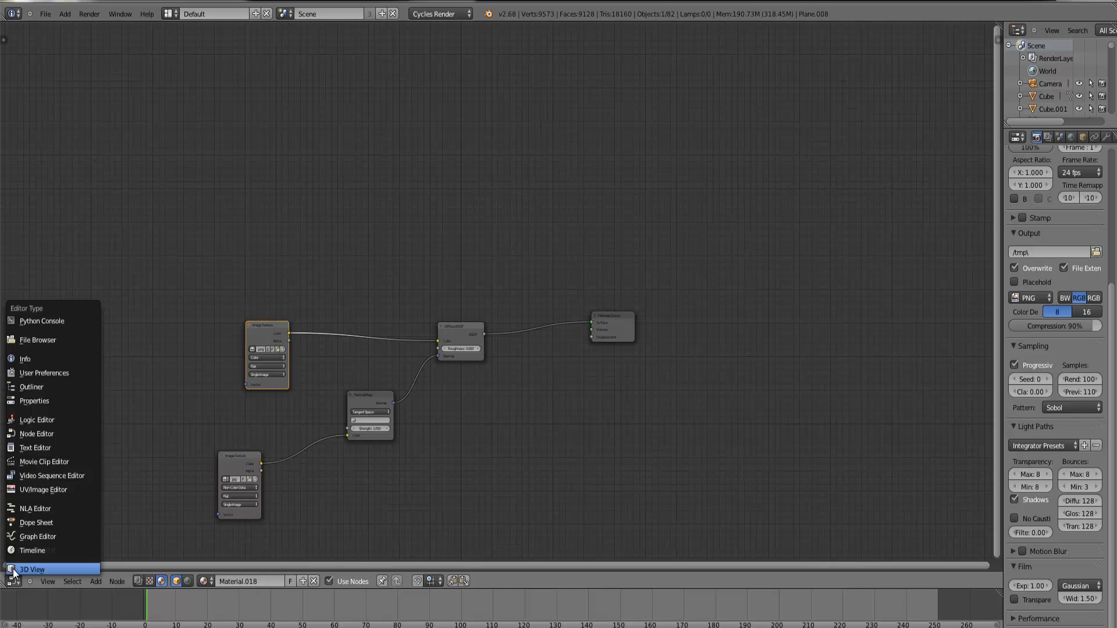
pyautogui.click(13, 572)
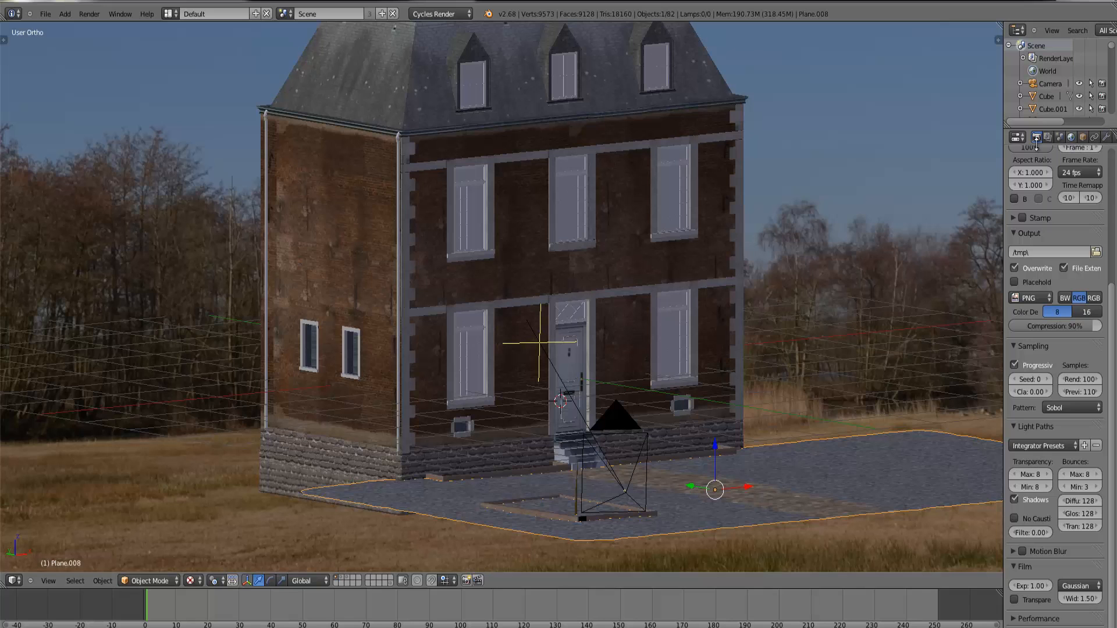
pyautogui.moveTo(1005, 156); pyautogui.dragTo(908, 156)
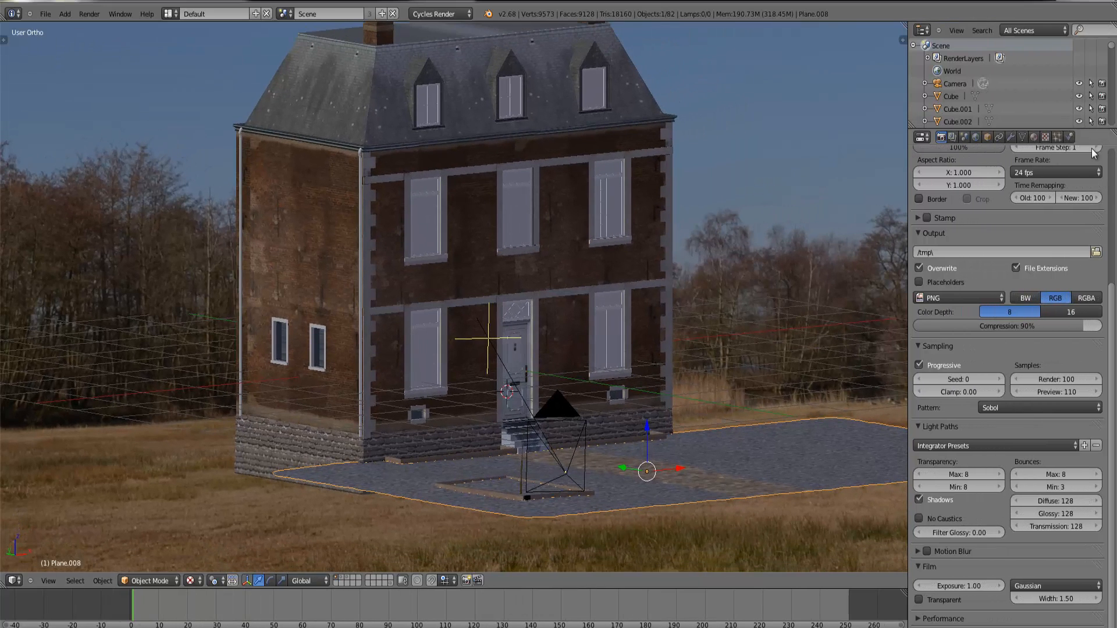
pyautogui.click(1035, 137)
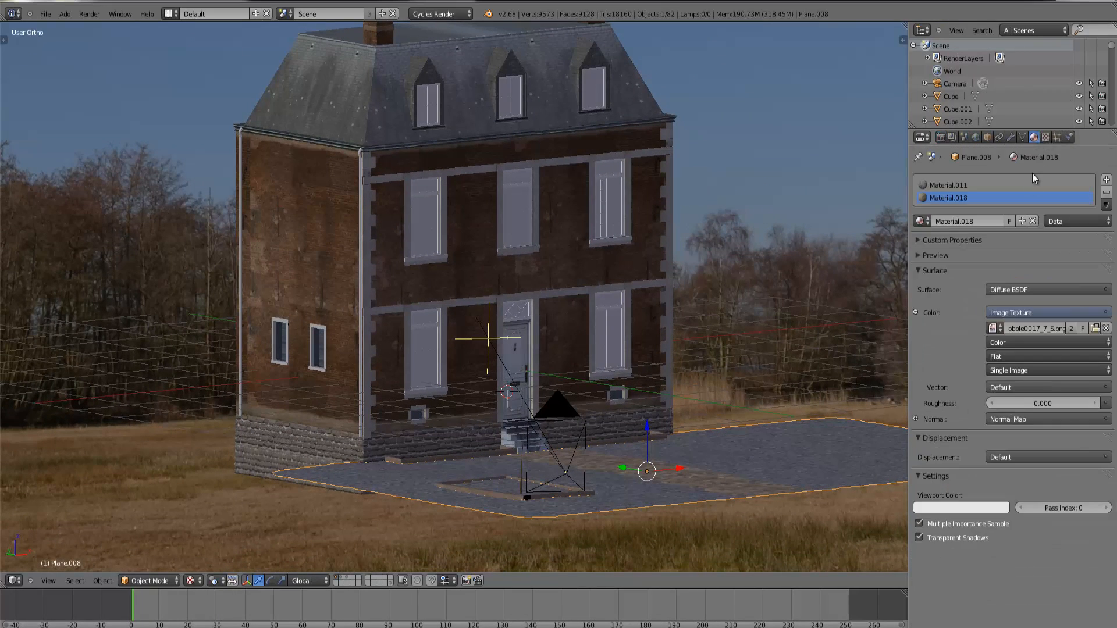
# Step: Select the background photo plane to view its material, and display the World settings with the environment texture
pyautogui.scroll(-6, 540, 315)
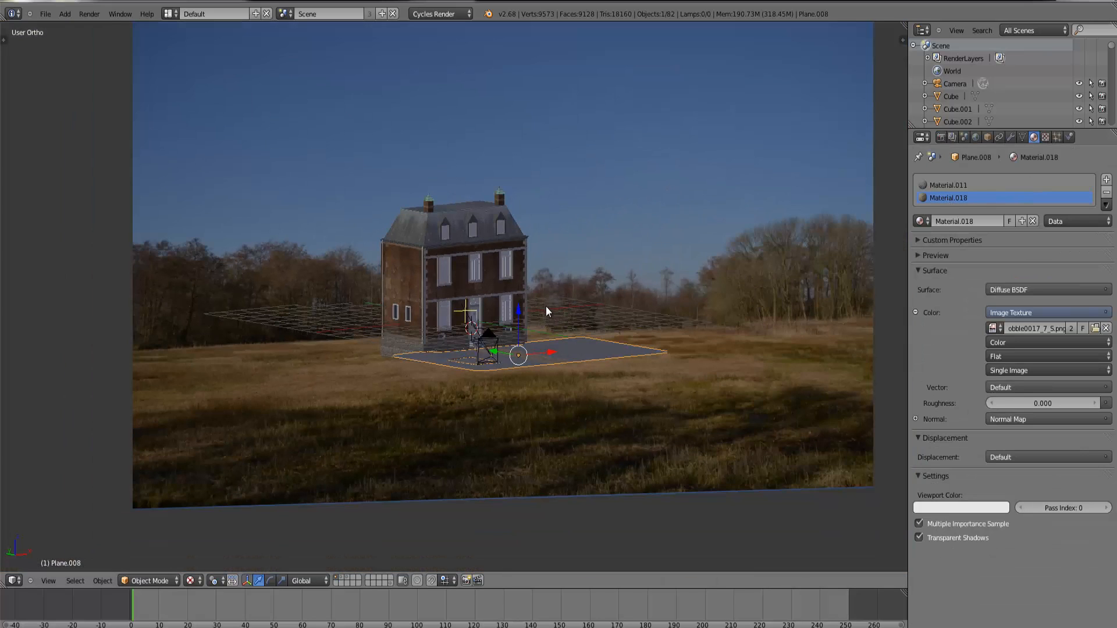
pyautogui.scroll(-3, 546, 306)
pyautogui.moveTo(534, 282); pyautogui.dragTo(564, 302, button='middle')
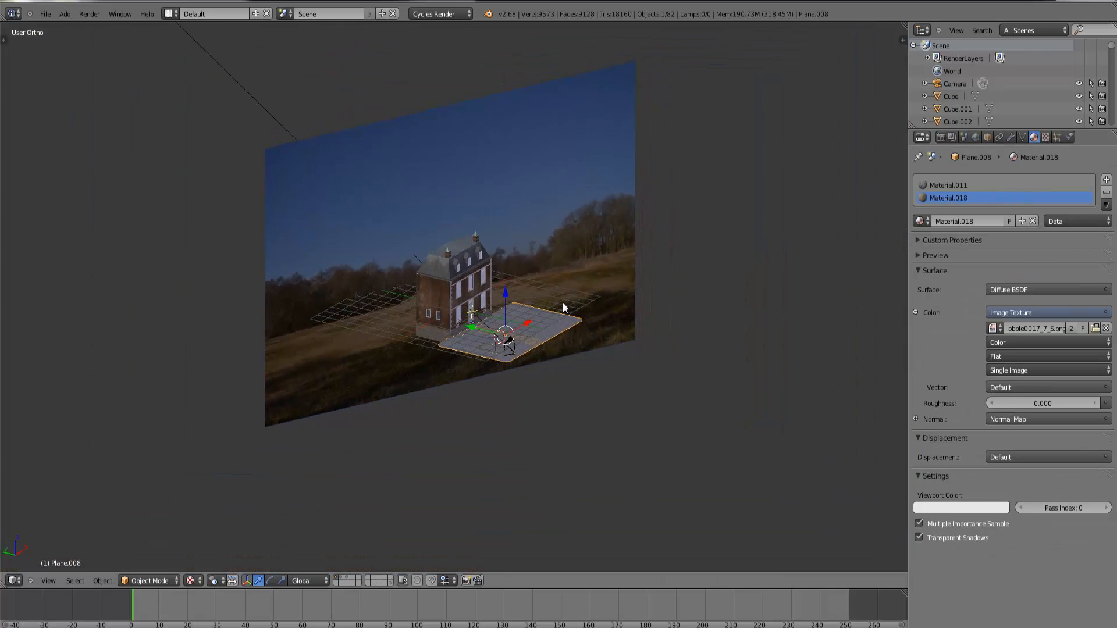
pyautogui.rightClick(319, 258)
pyautogui.scroll(5, 483, 326)
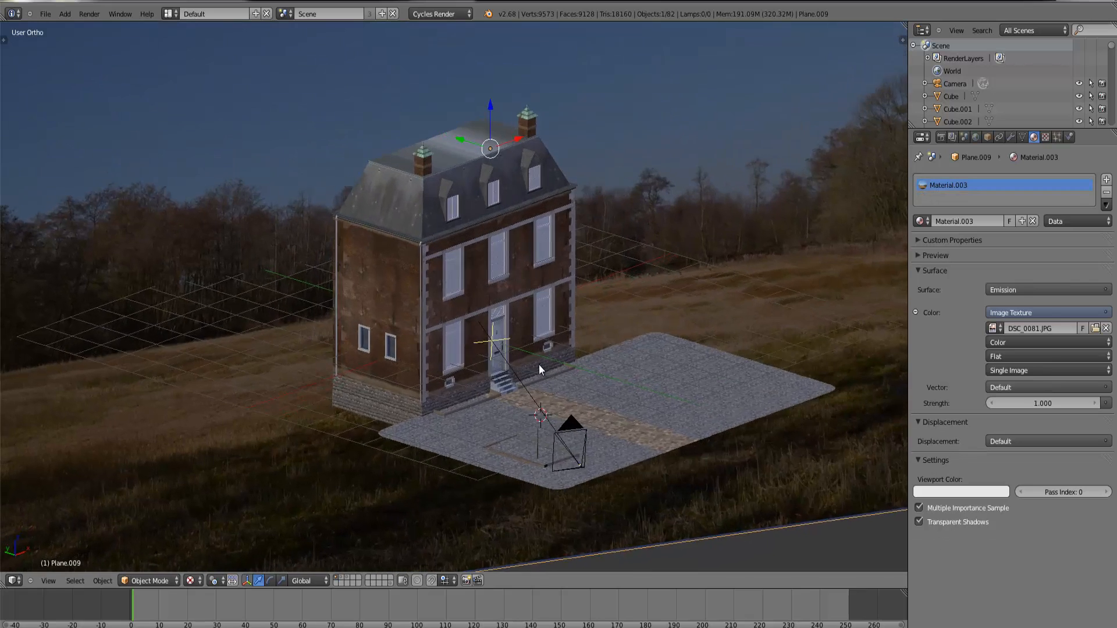
pyautogui.moveTo(774, 239); pyautogui.dragTo(655, 324, button='middle')
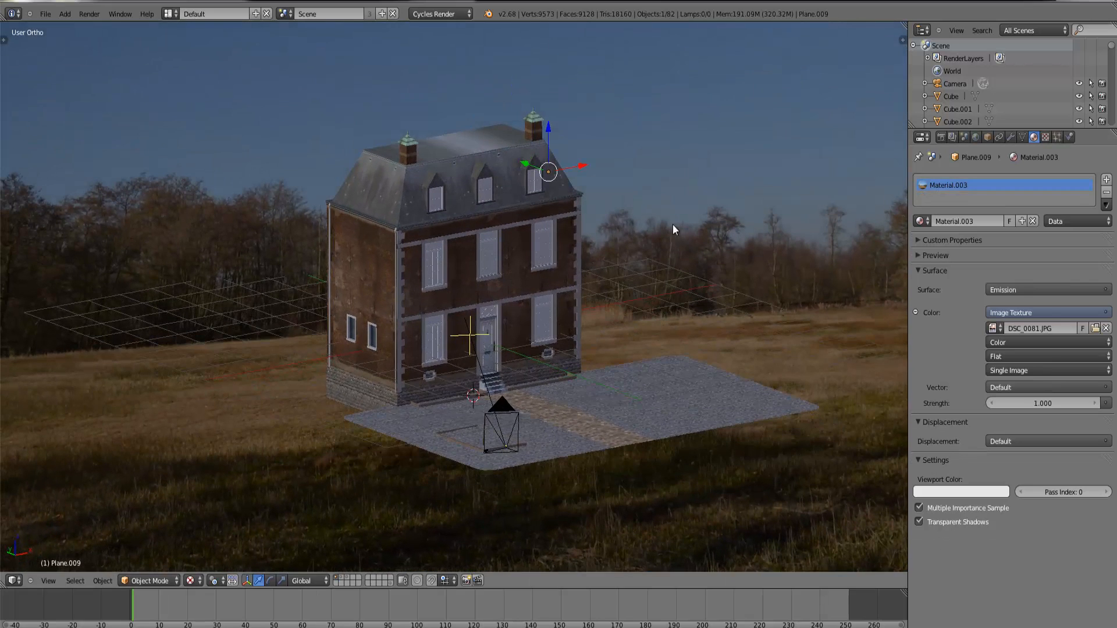
pyautogui.click(976, 137)
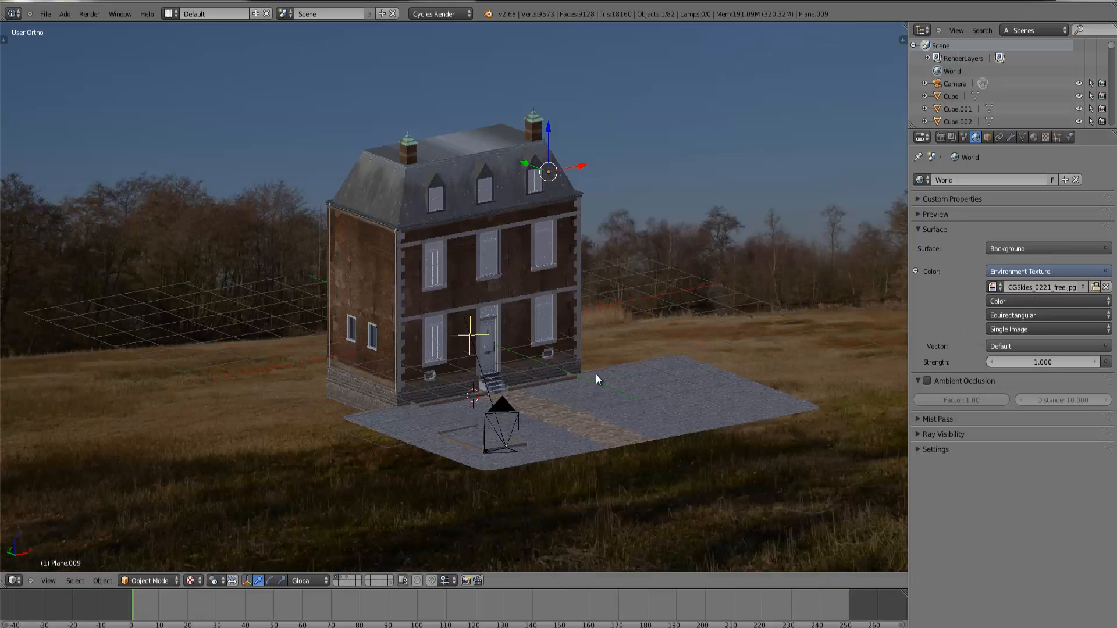
# Step: Select the house walls and look at the house straight from the front
pyautogui.moveTo(596, 375); pyautogui.dragTo(563, 389, button='middle')
pyautogui.scroll(6, 562, 389)
pyautogui.scroll(-5, 561, 378)
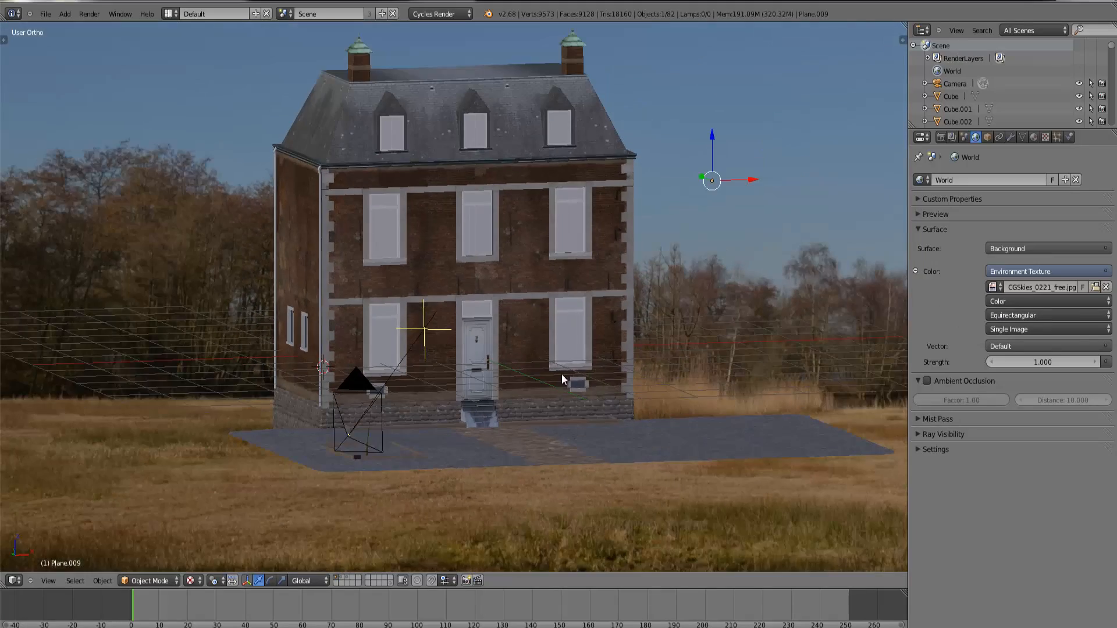
pyautogui.rightClick(540, 329)
pyautogui.scroll(2, 553, 336)
pyautogui.moveTo(549, 337); pyautogui.dragTo(538, 334, button='middle')
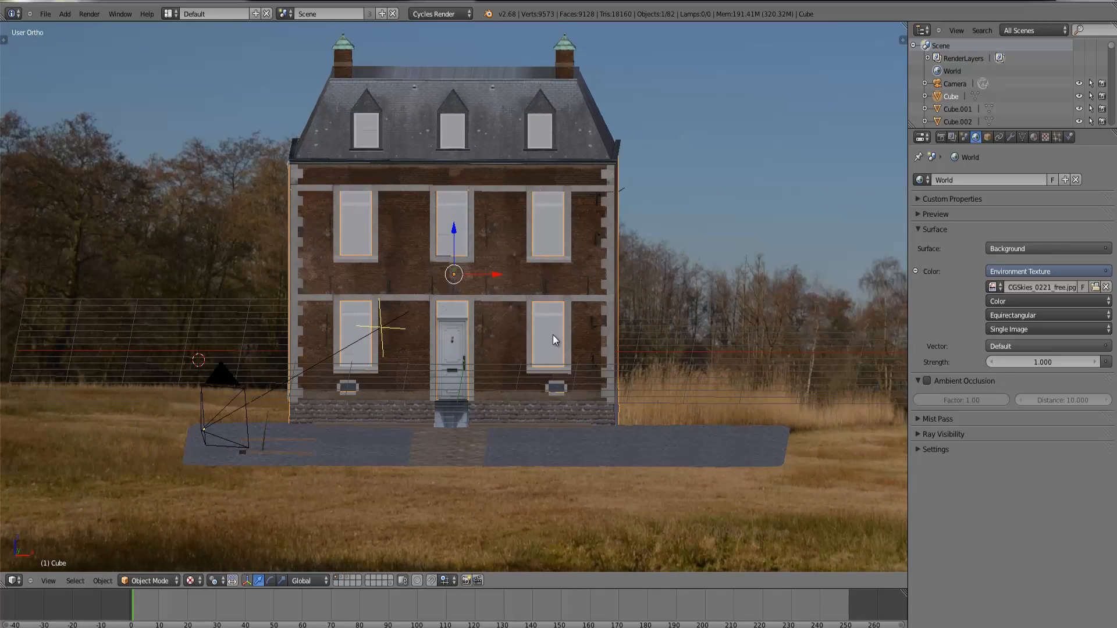
pyautogui.press('KP_1')
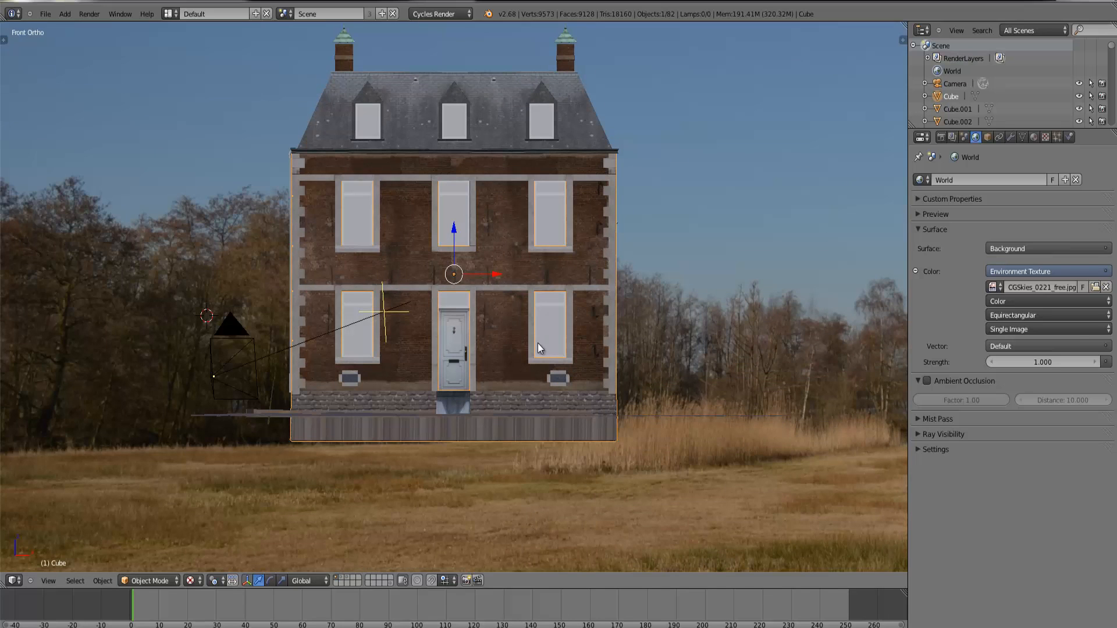
# Step: Examine the brick texture, windows and door of the facade from the front and from oblique angles
pyautogui.scroll(2, 515, 340)
pyautogui.scroll(-1, 516, 343)
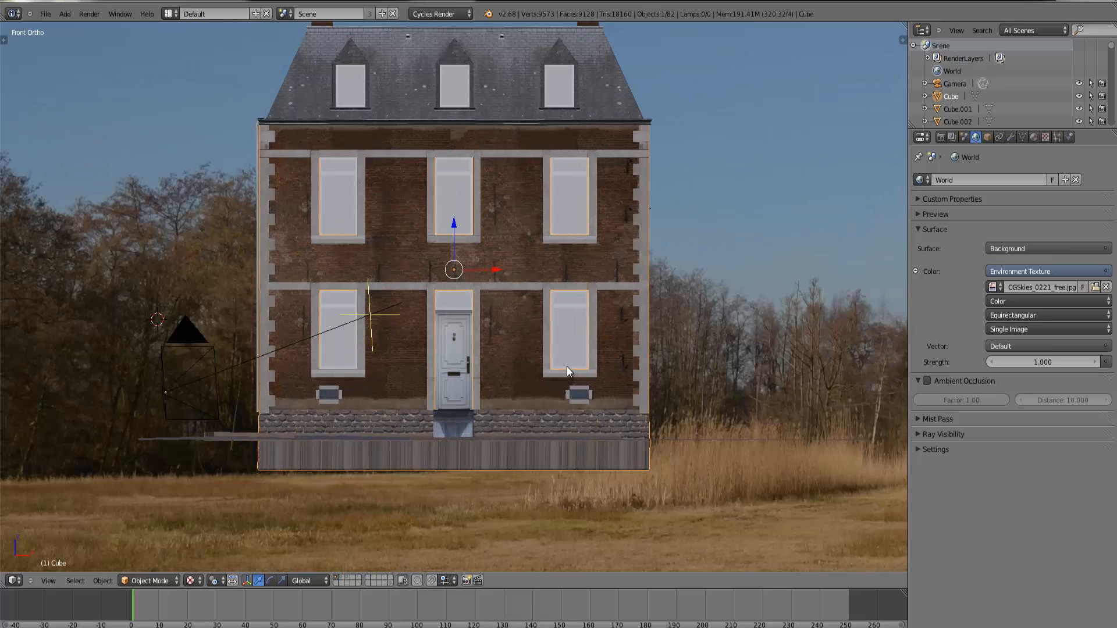
pyautogui.moveTo(395, 266); pyautogui.dragTo(391, 283, button='middle')
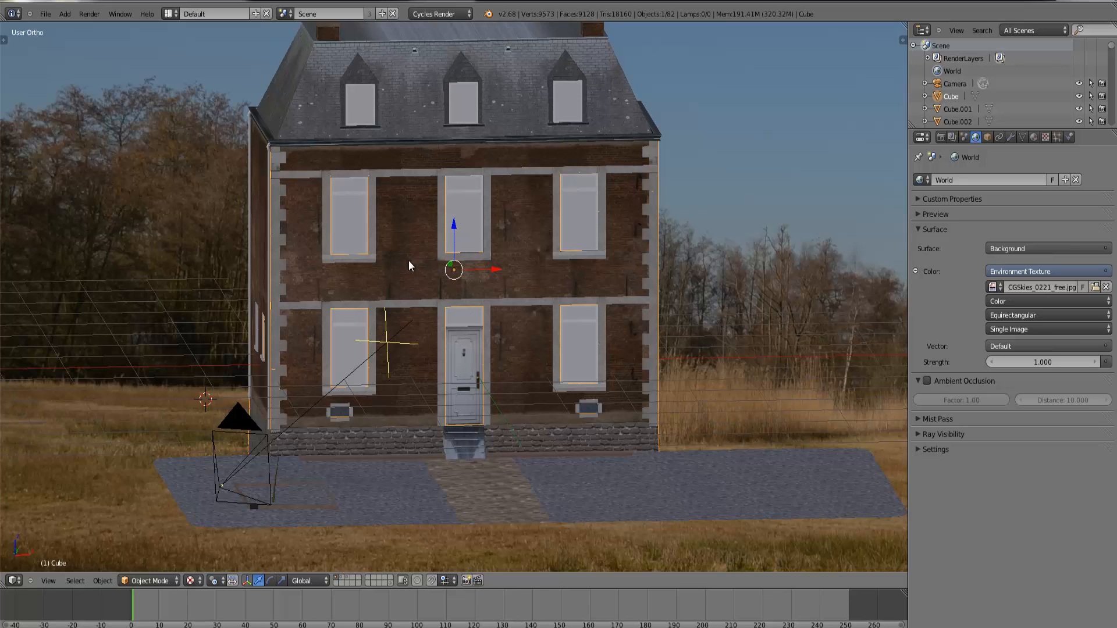
pyautogui.moveTo(409, 262)
pyautogui.mouseDown(button='middle')
pyautogui.moveTo(435, 267)
pyautogui.moveTo(412, 268)
pyautogui.mouseUp(button='middle')
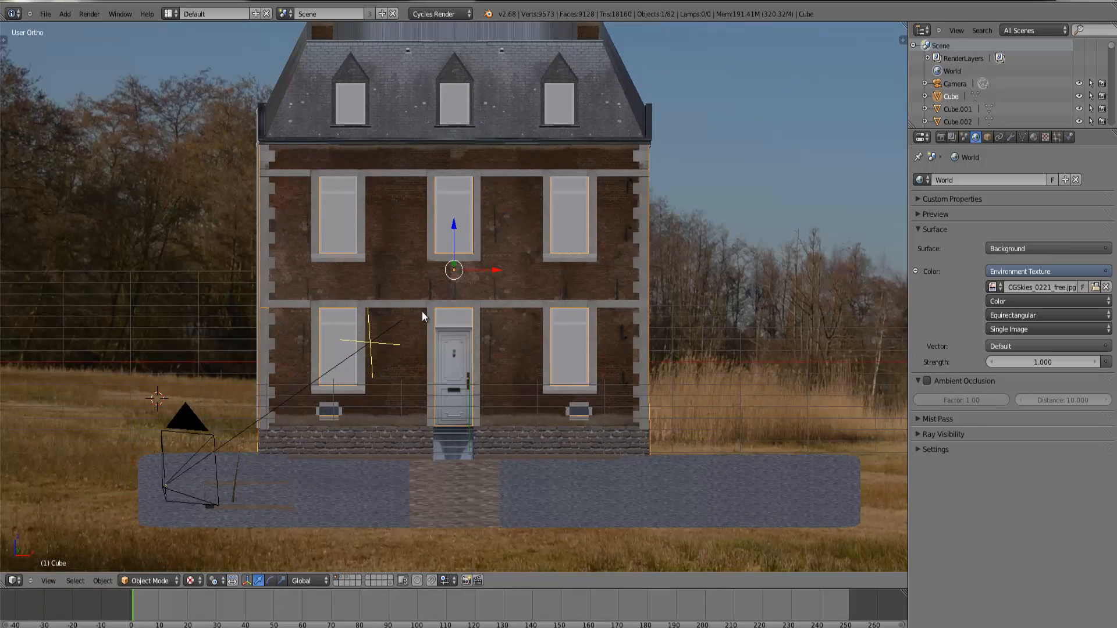
pyautogui.moveTo(411, 309); pyautogui.dragTo(424, 307, button='middle')
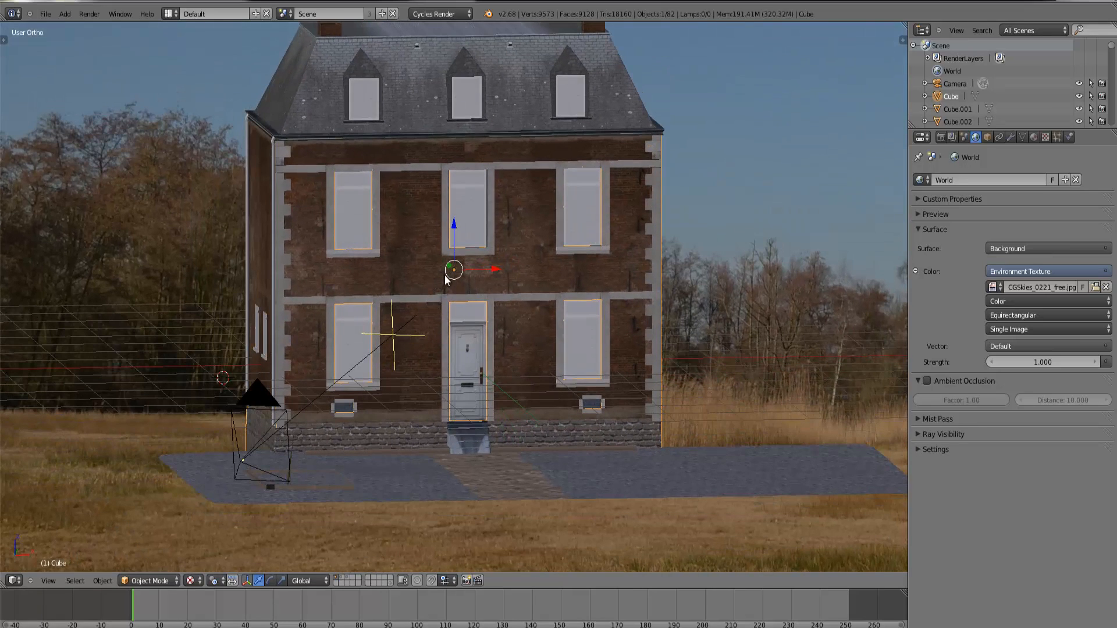
pyautogui.press('KP_1')
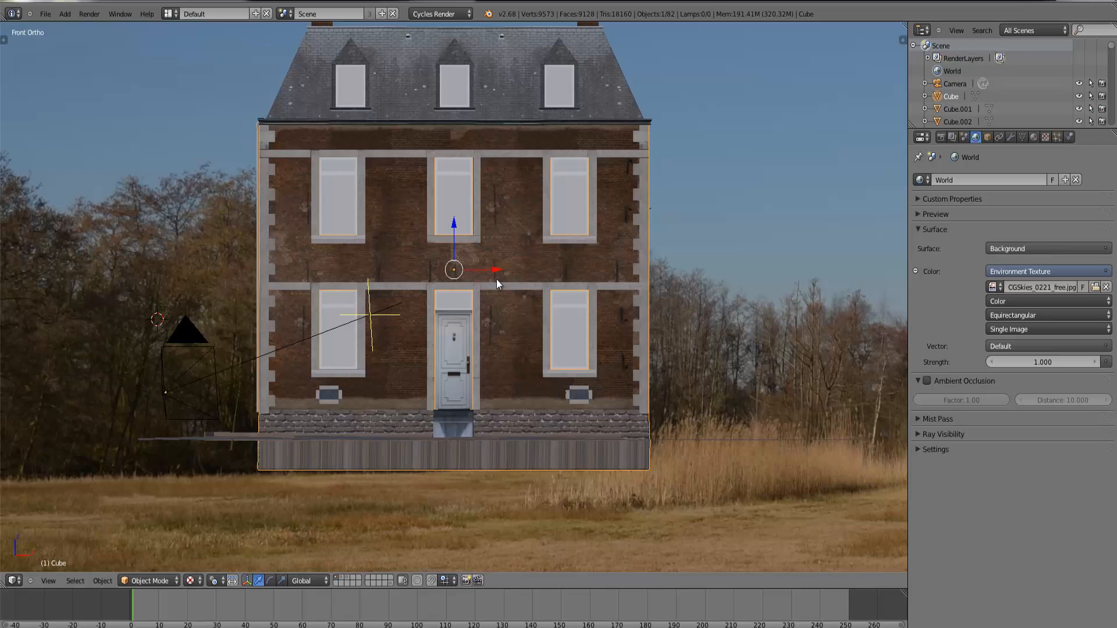
pyautogui.scroll(-2, 523, 273)
pyautogui.moveTo(514, 270); pyautogui.dragTo(543, 280, button='middle')
pyautogui.scroll(3, 535, 307)
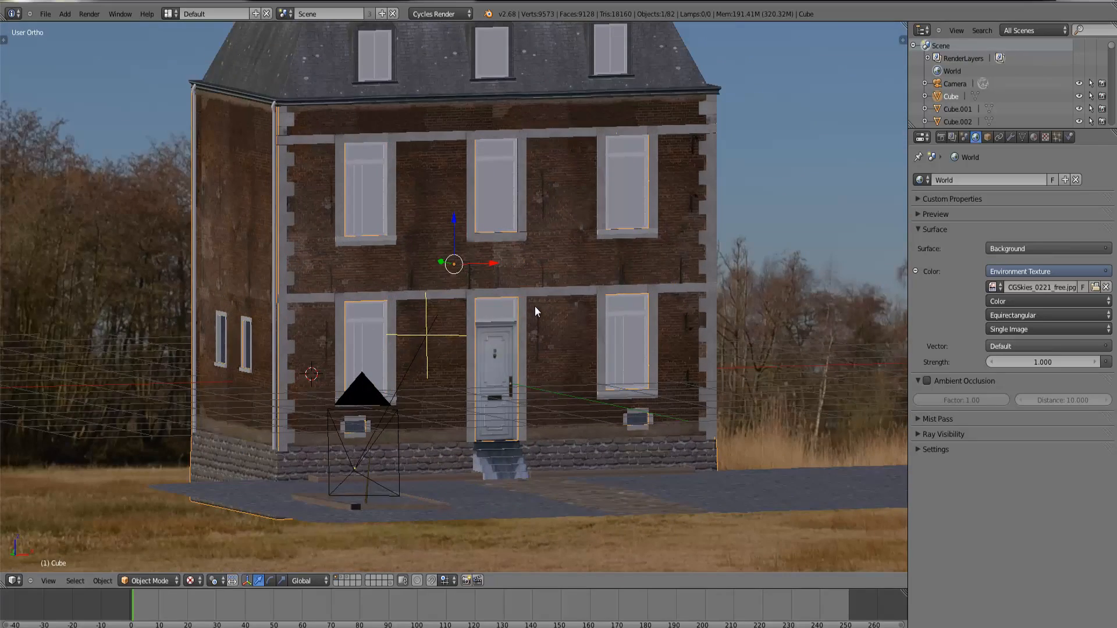
pyautogui.scroll(-1, 531, 305)
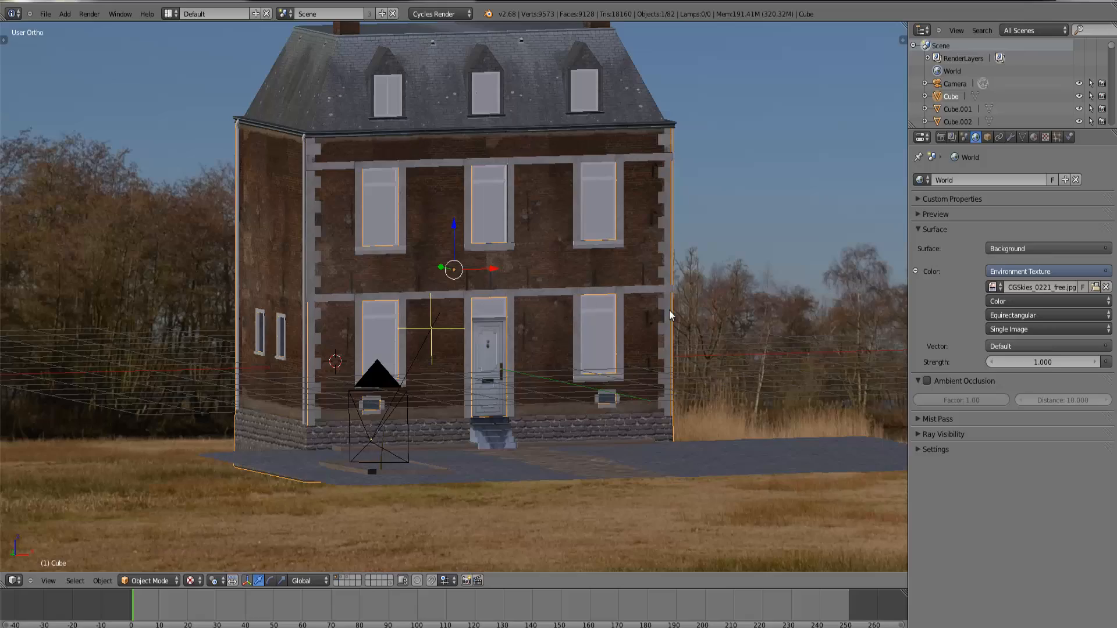
pyautogui.moveTo(567, 312); pyautogui.dragTo(637, 315, button='middle')
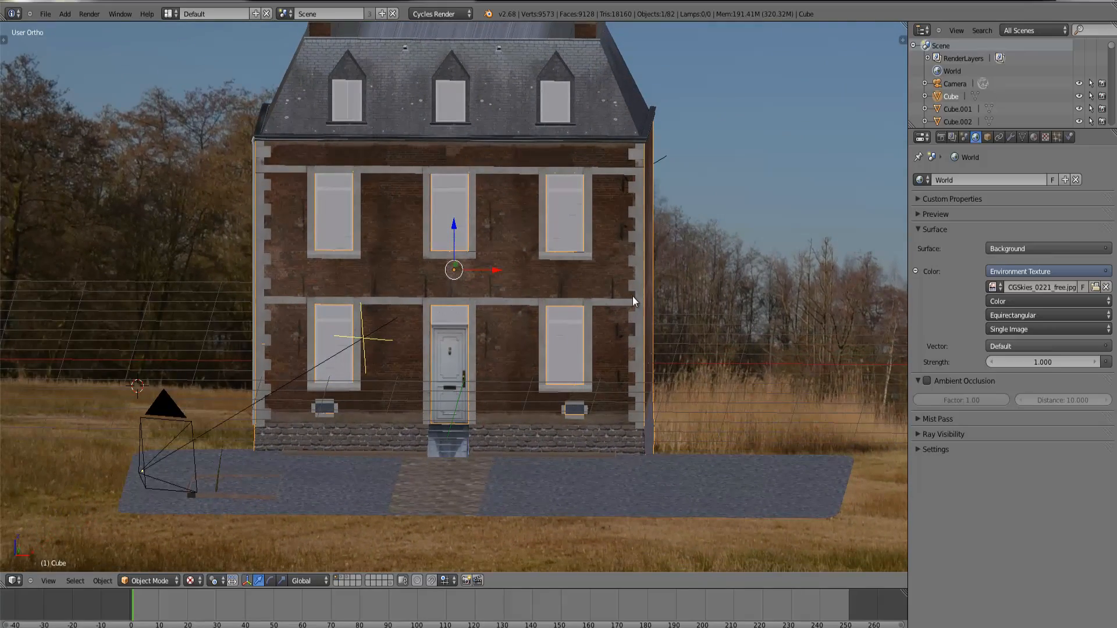
# Step: Add a cube mesh in the front view and move it to the right side of the house
pyautogui.press('KP_1')
pyautogui.scroll(-3, 638, 296)
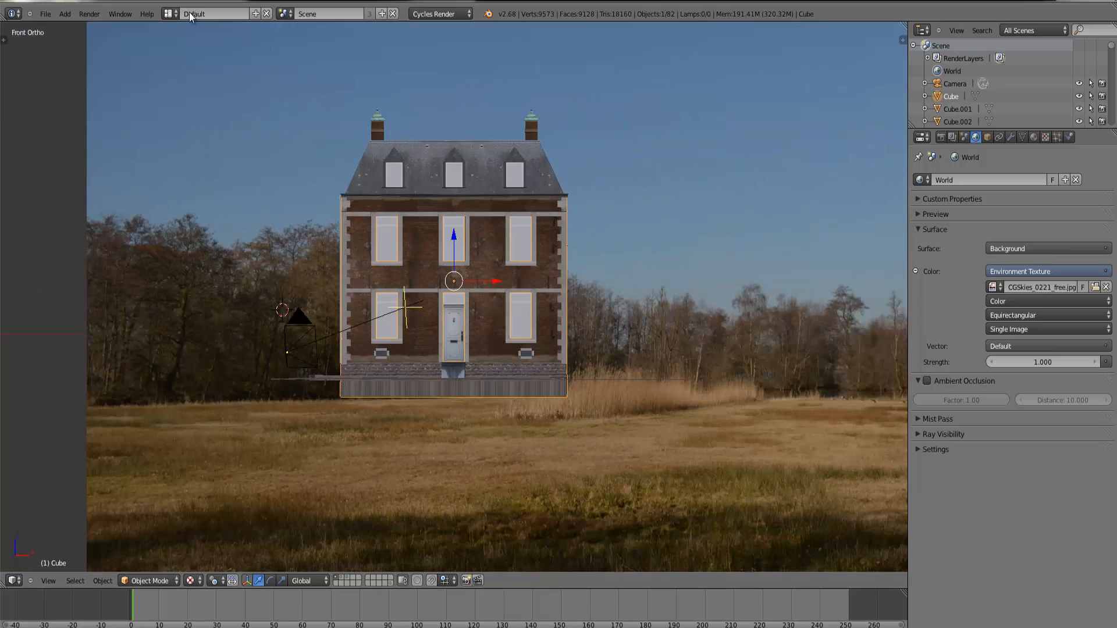
pyautogui.click(64, 13)
pyautogui.moveTo(86, 27)
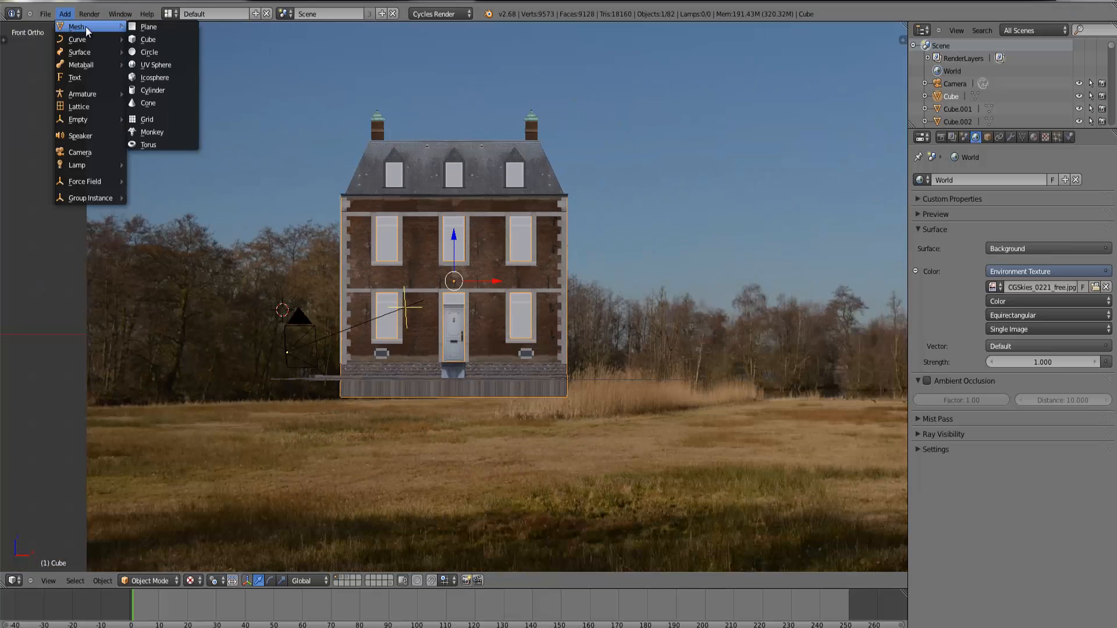
pyautogui.click(164, 41)
pyautogui.press('g')
pyautogui.press('x')
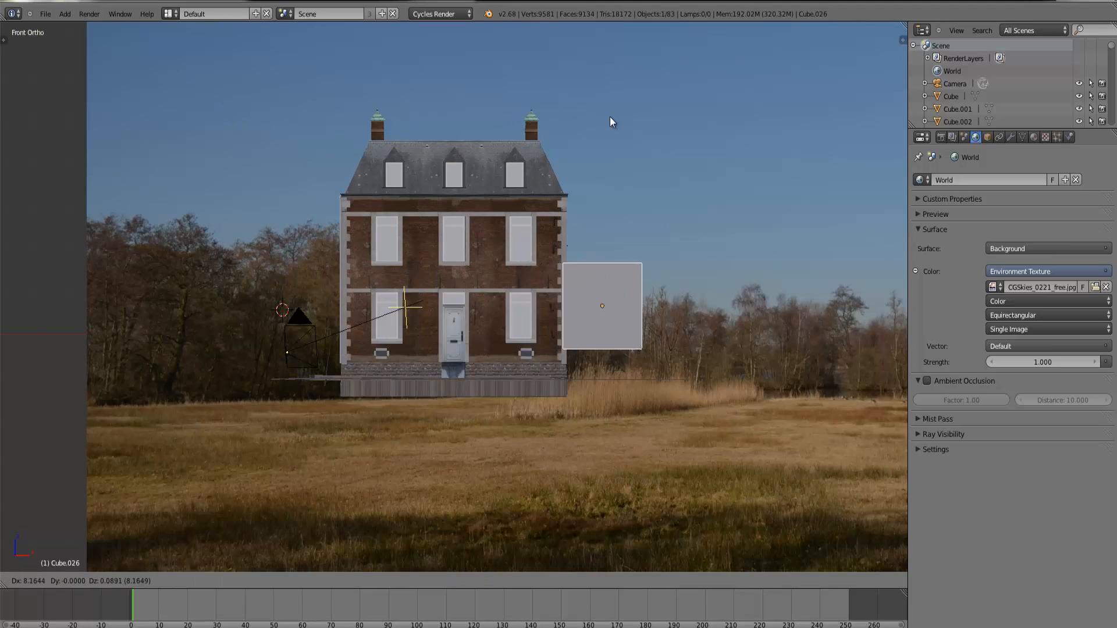
pyautogui.click(584, 98)
# Step: Scale the cube up about 1.8 times and, after raising it slightly, widen it about 1.3 times along X
pyautogui.press('s')
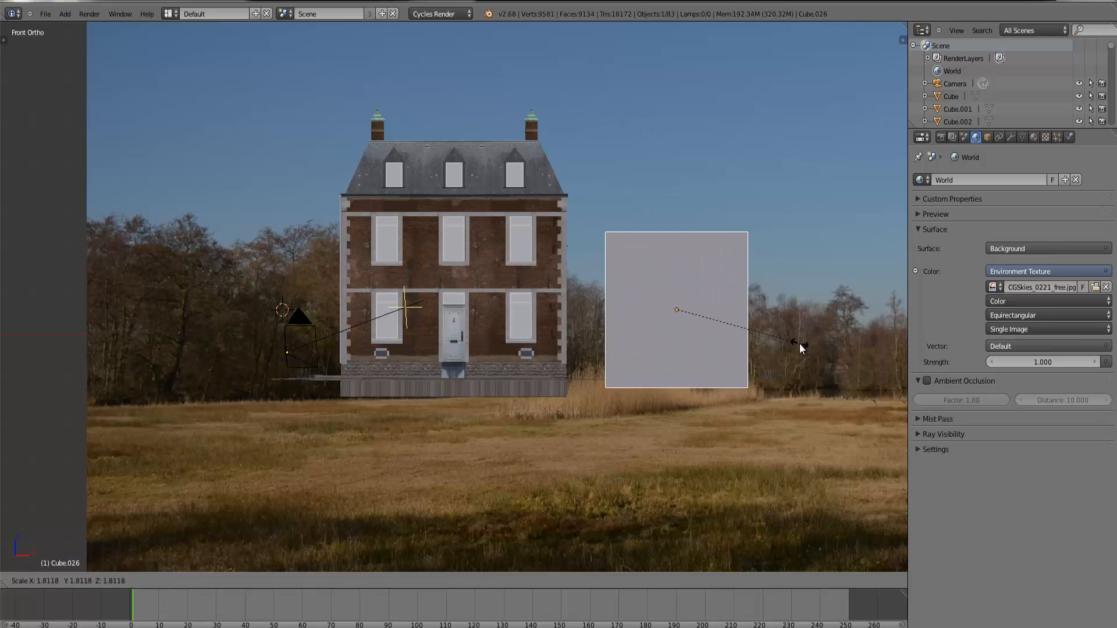
pyautogui.click(800, 342)
pyautogui.press('g')
pyautogui.click(804, 316)
pyautogui.press('s')
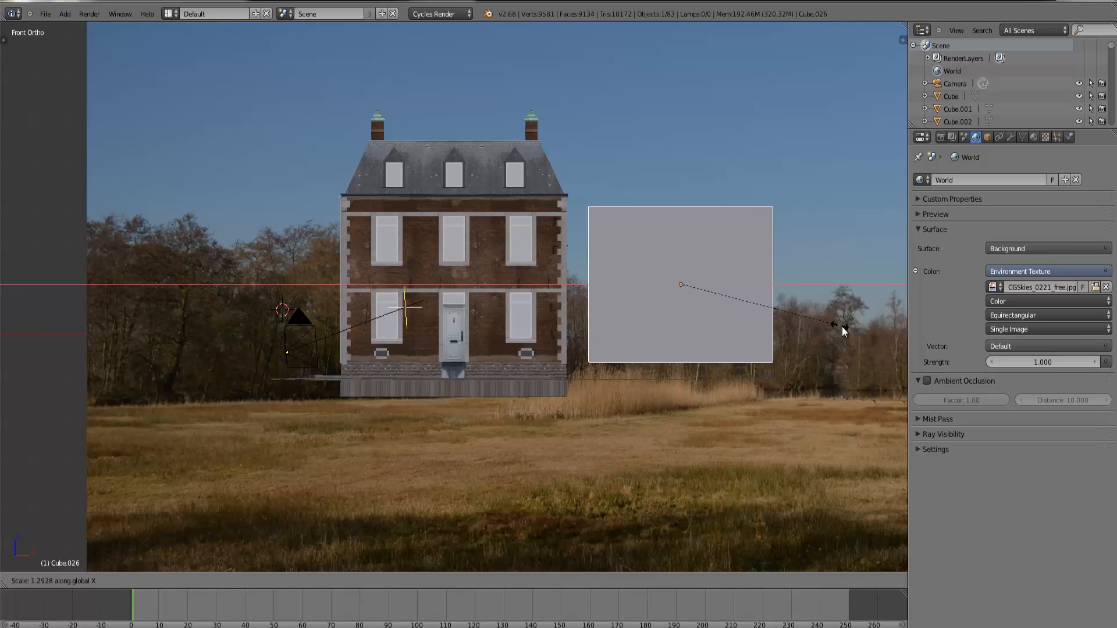
pyautogui.click(833, 330)
# Step: Enlarge the cube a little more, reposition it beside the house and stretch it slightly along Z
pyautogui.press('s')
pyautogui.click(845, 336)
pyautogui.press('g')
pyautogui.click(857, 337)
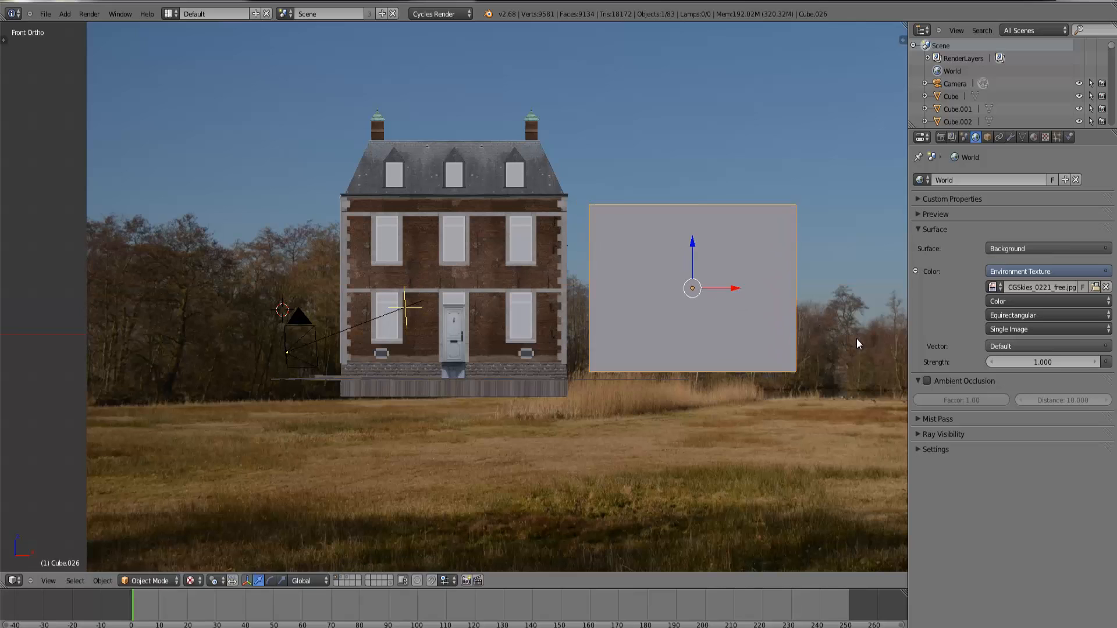
pyautogui.press('s')
pyautogui.press('z')
pyautogui.click(867, 340)
# Step: Move the cube against the right wall of the house and adjust its width along X
pyautogui.press('g')
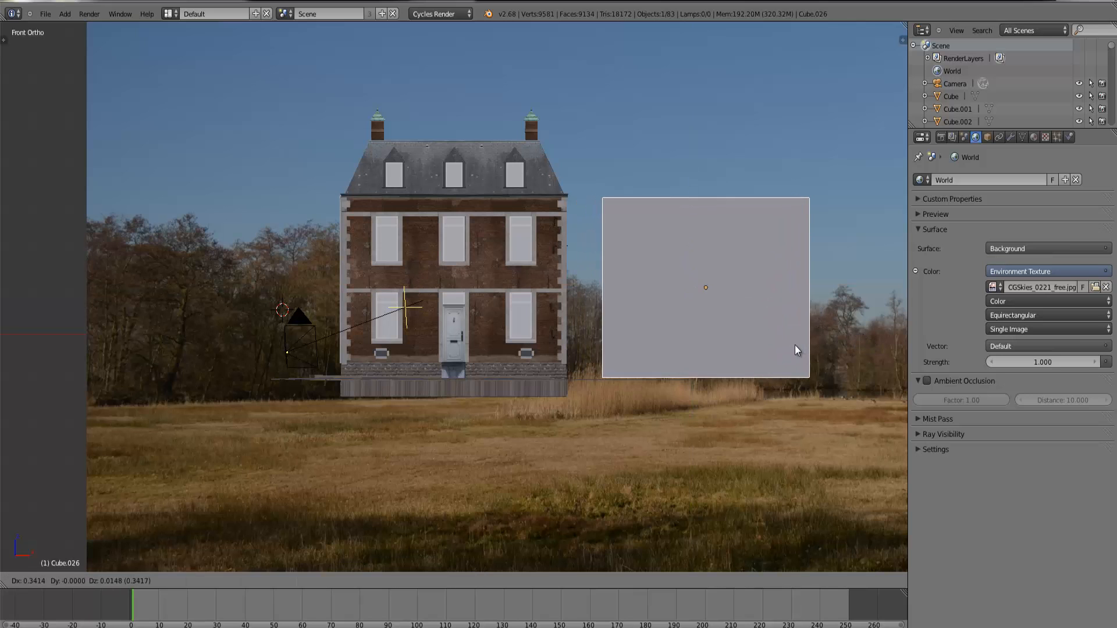
pyautogui.click(798, 346)
pyautogui.press('s')
pyautogui.press('x')
pyautogui.click(801, 348)
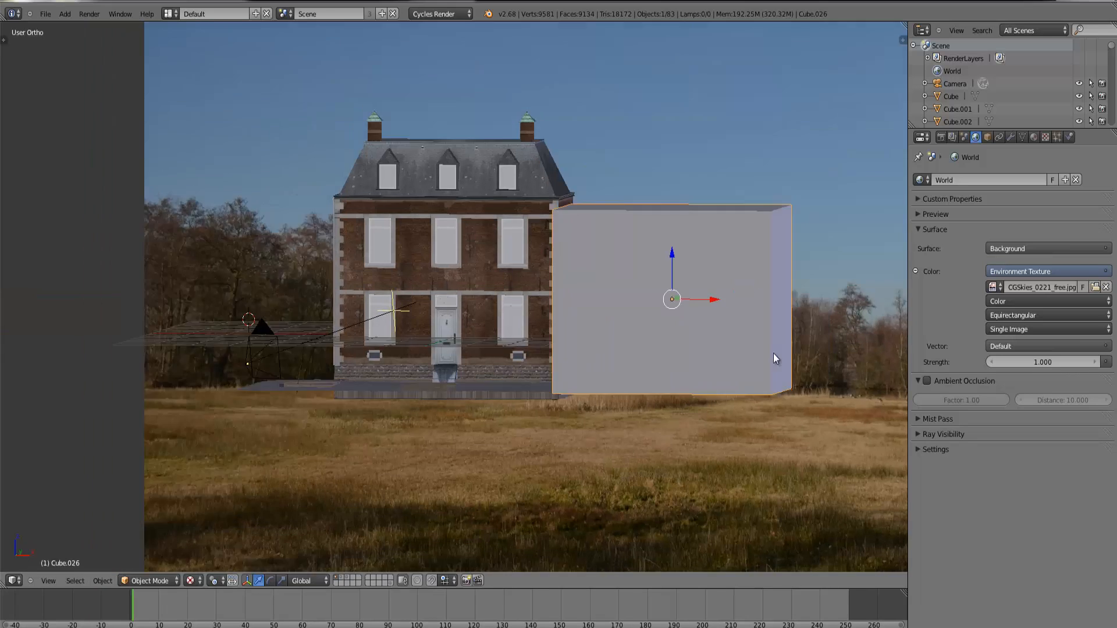
# Step: Move the background image plane to the second layer and reselect the cube beside the house
pyautogui.moveTo(773, 354); pyautogui.dragTo(663, 410, button='middle')
pyautogui.rightClick(738, 319)
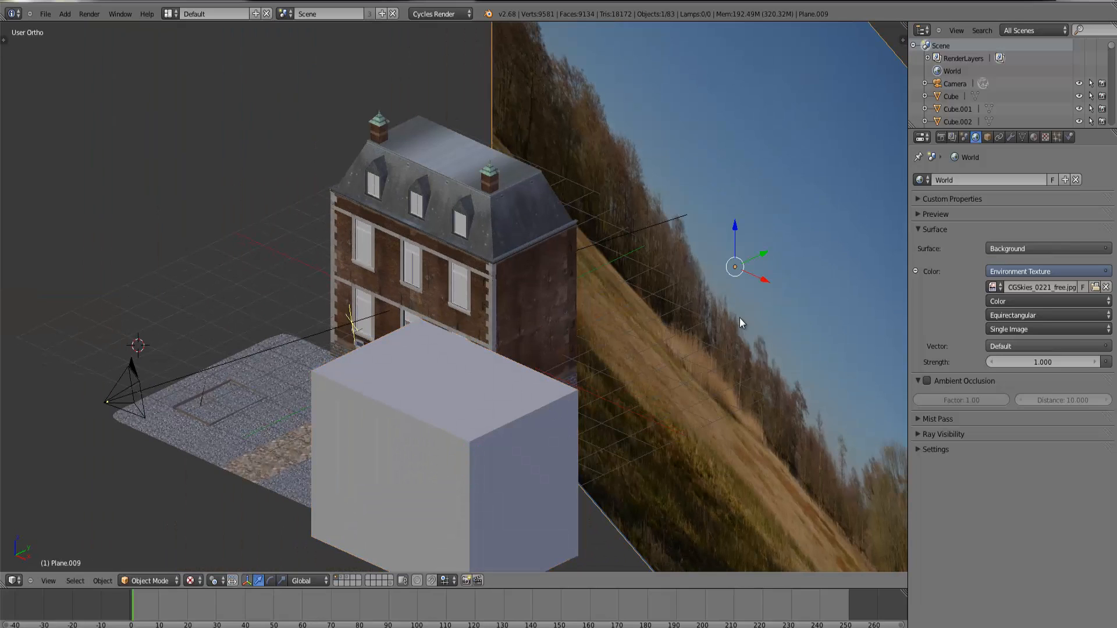
pyautogui.press('m')
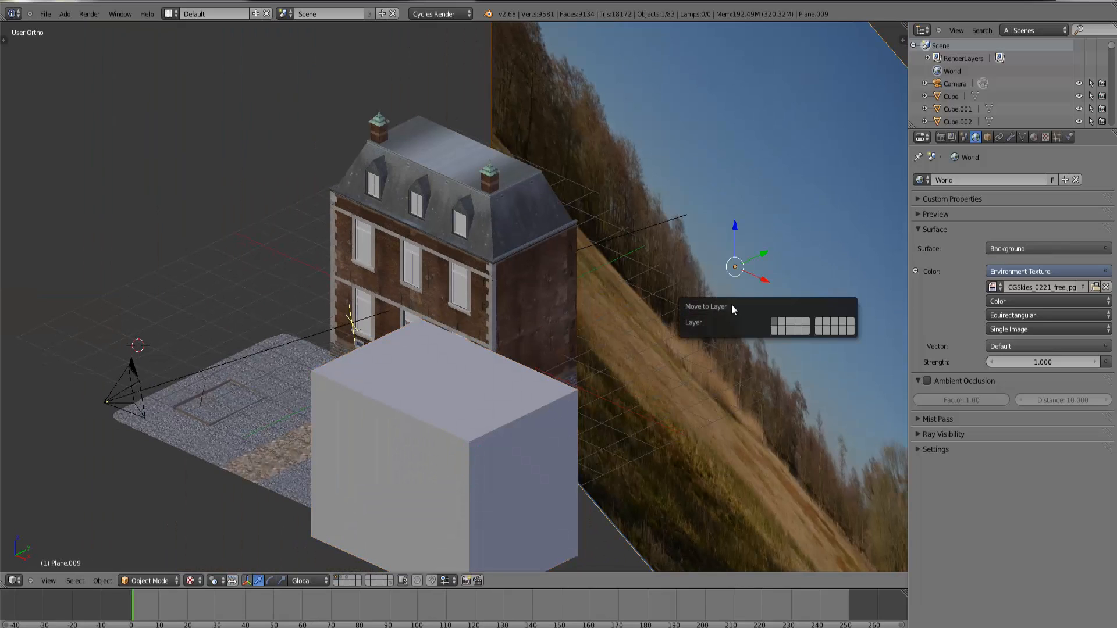
pyautogui.click(784, 324)
pyautogui.rightClick(470, 426)
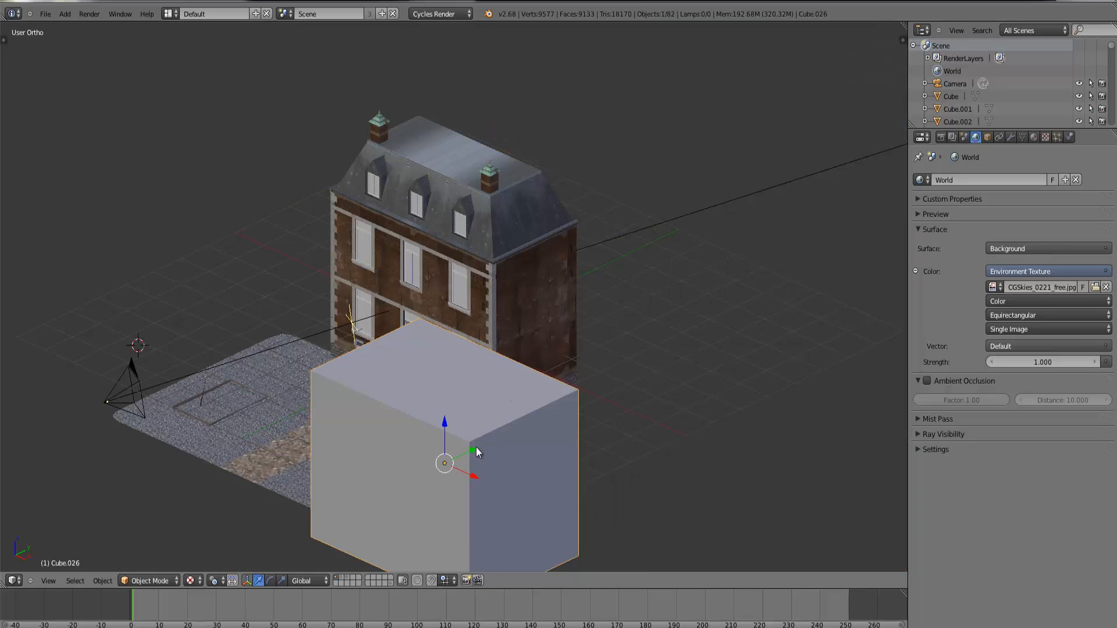
# Step: Move the cube about 0.49 units along the global Y axis beside the house
pyautogui.moveTo(475, 453); pyautogui.dragTo(652, 396, button='middle')
pyautogui.press('KP_1')
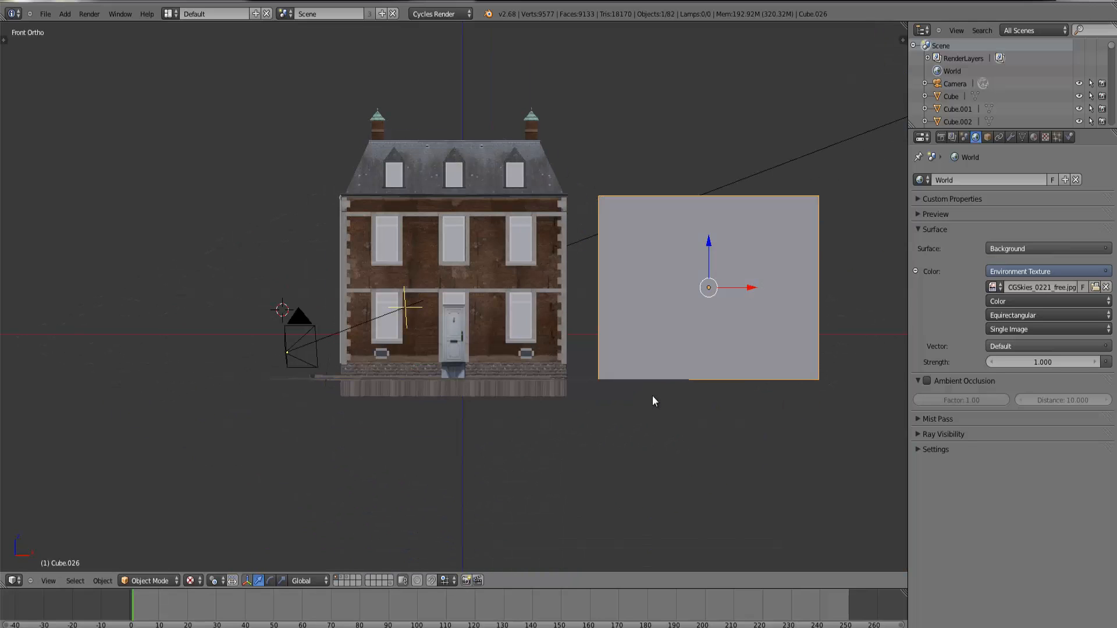
pyautogui.scroll(3, 536, 282)
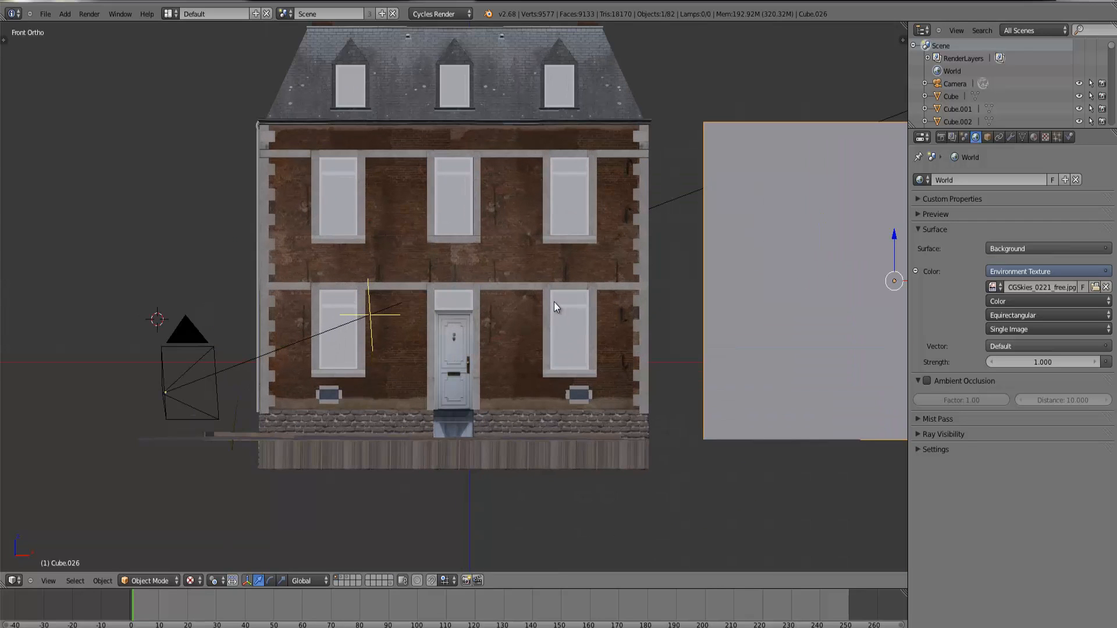
pyautogui.press('KP_Decimal')
pyautogui.scroll(-3, 524, 304)
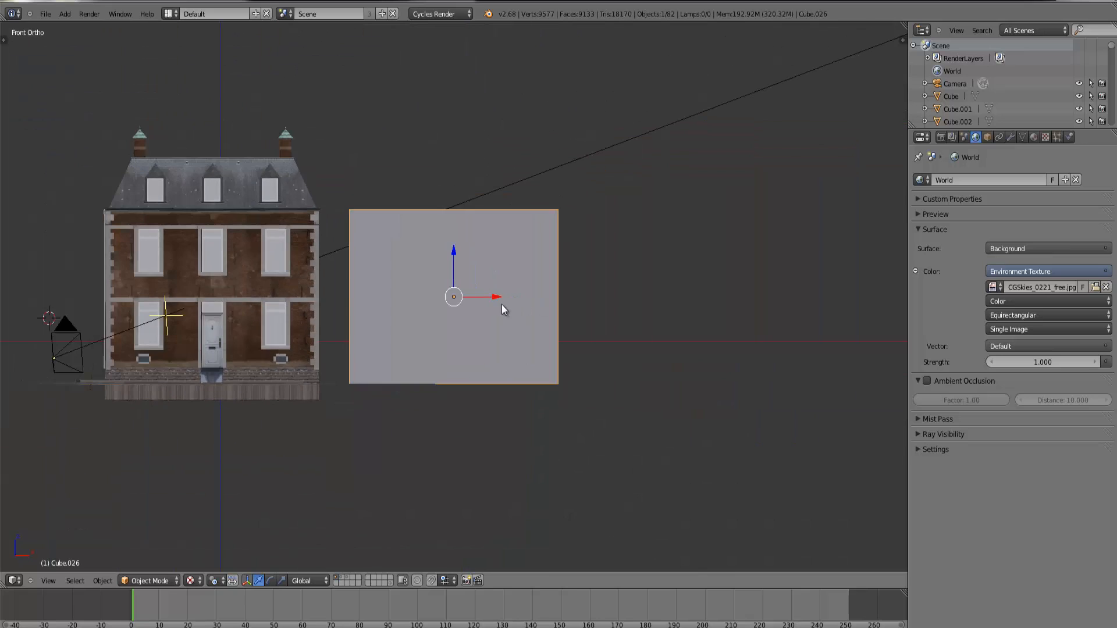
pyautogui.scroll(1, 465, 314)
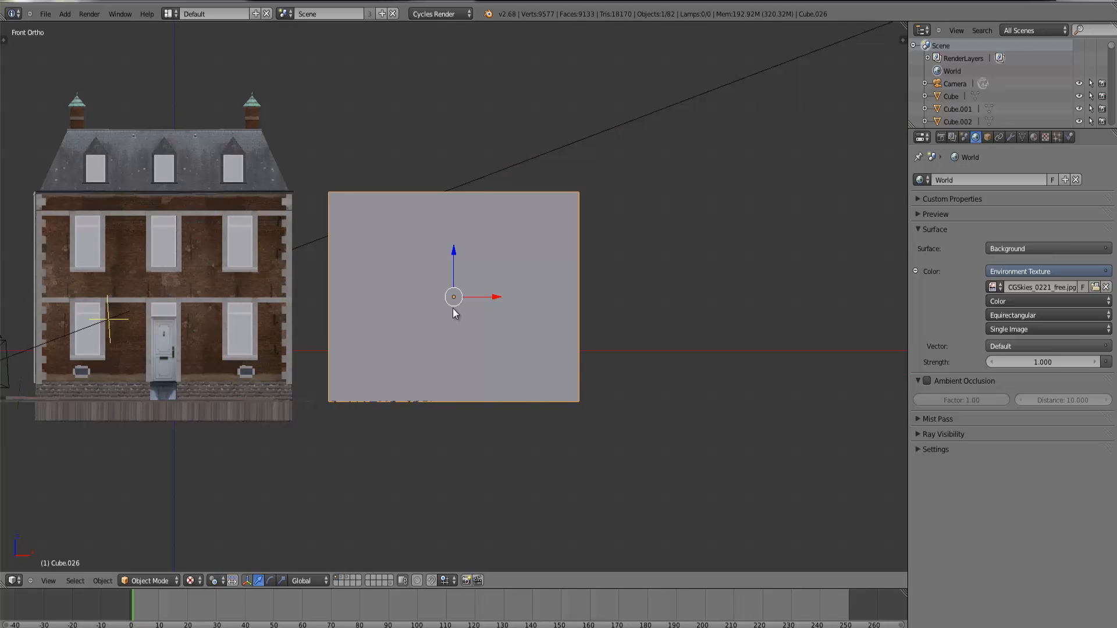
pyautogui.moveTo(449, 301); pyautogui.dragTo(444, 309, button='middle')
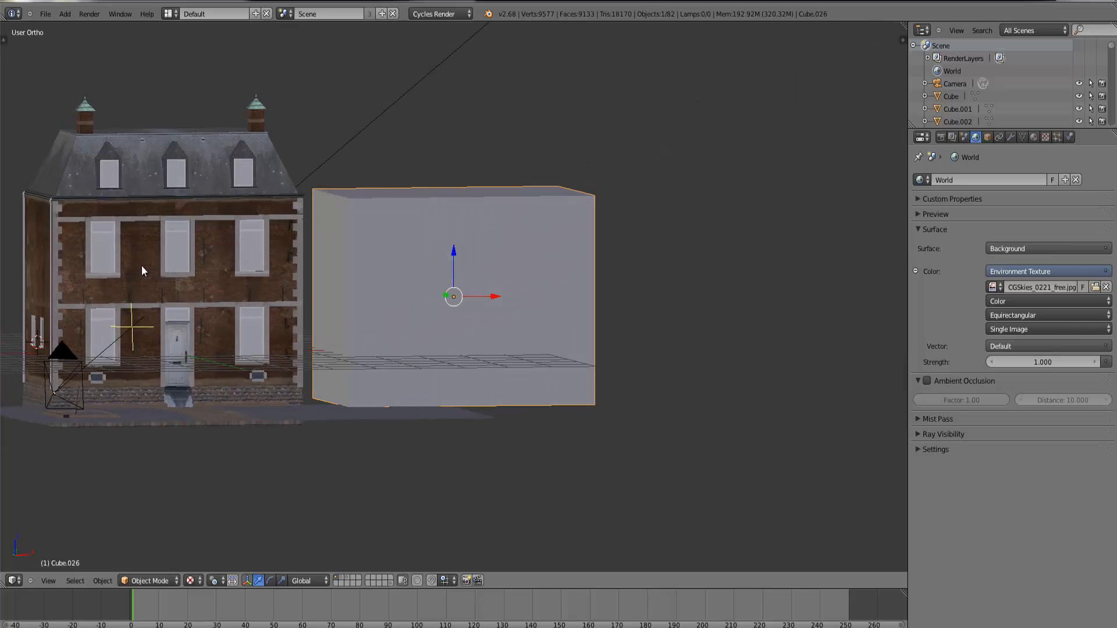
pyautogui.press('KP_1')
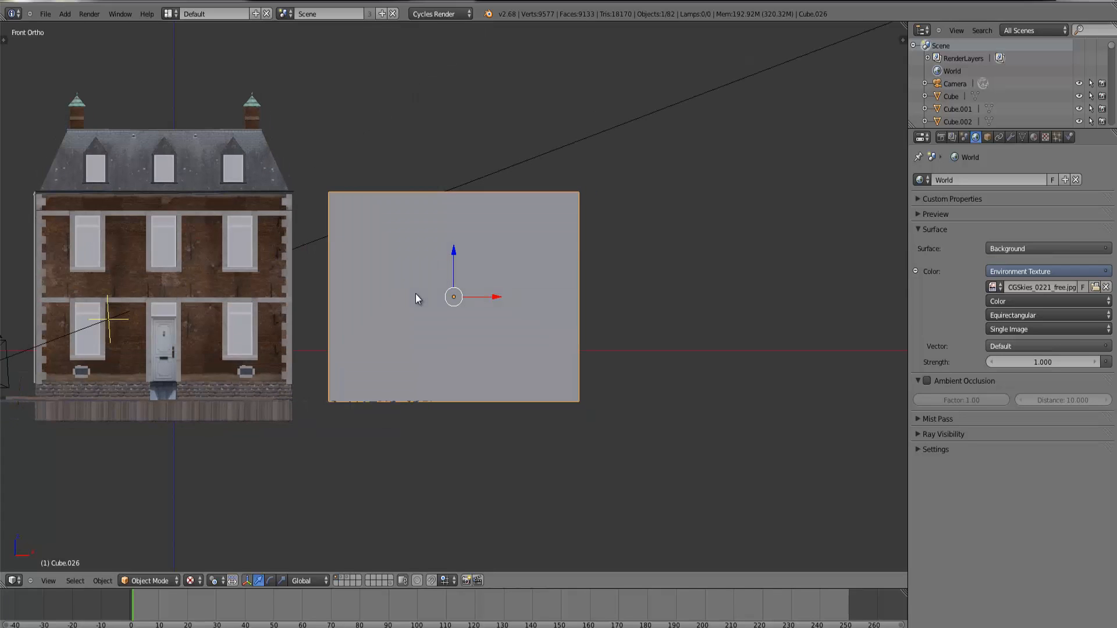
pyautogui.moveTo(542, 278); pyautogui.dragTo(500, 275, button='middle')
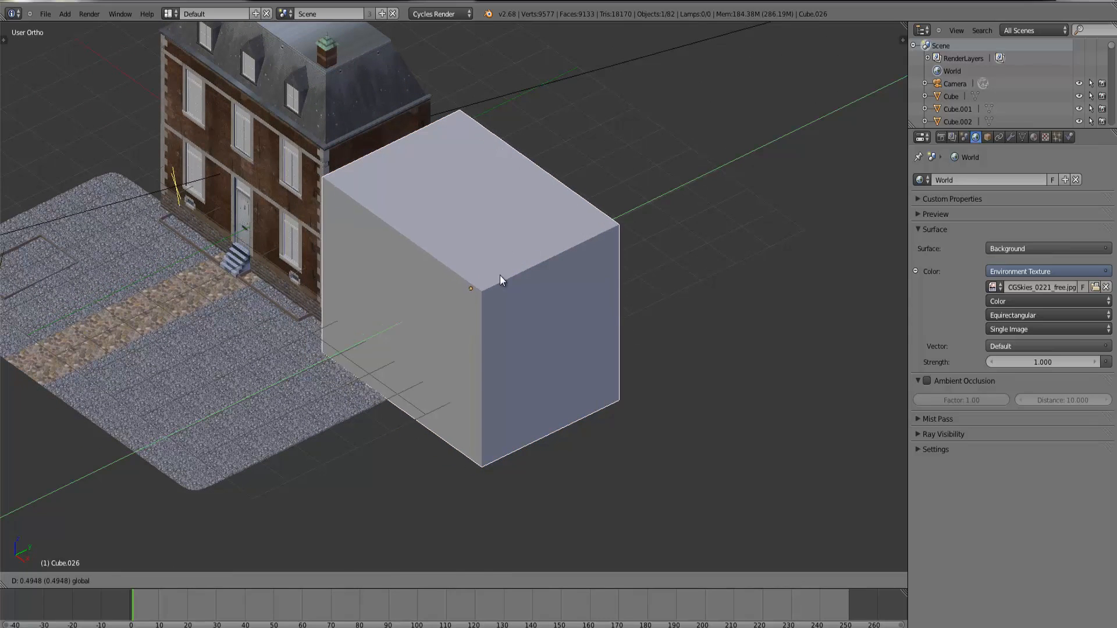
pyautogui.click(44, 14)
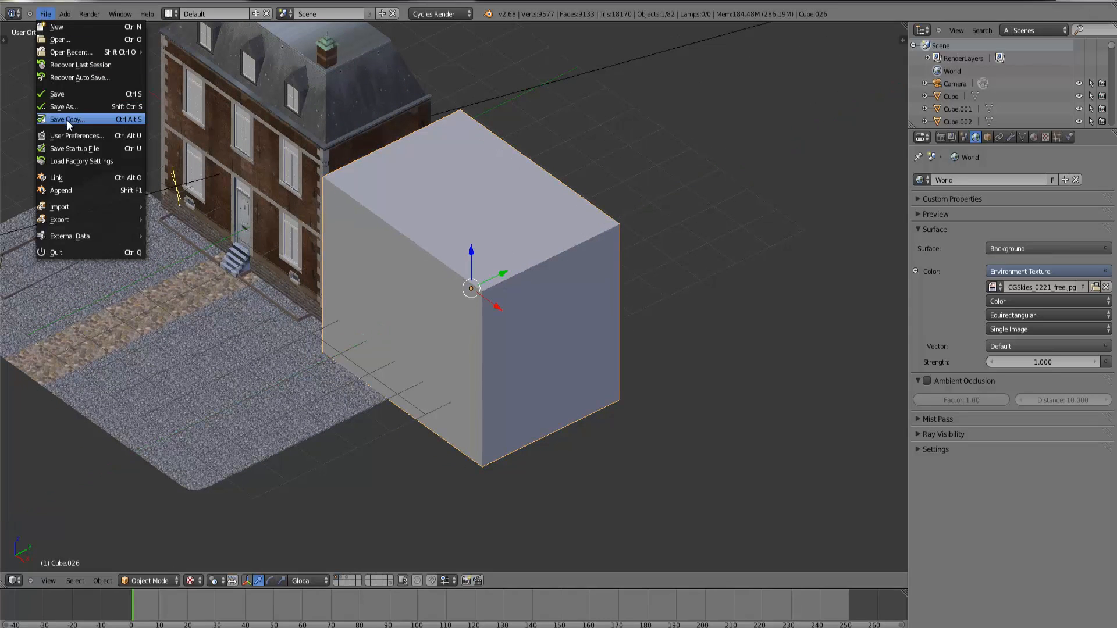
pyautogui.click(67, 136)
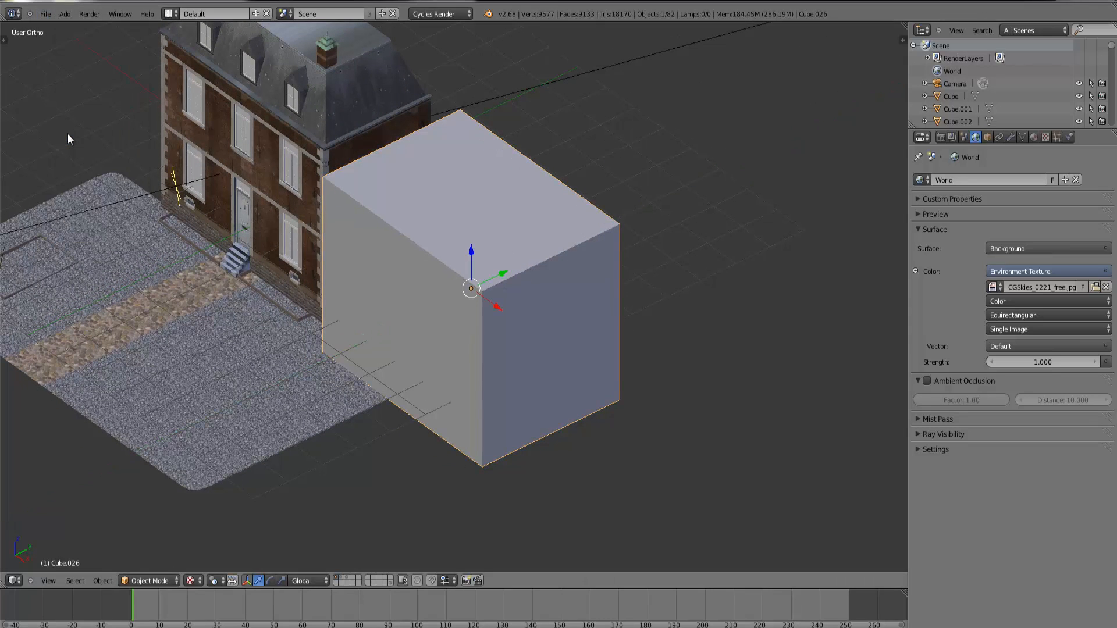
pyautogui.click(45, 14)
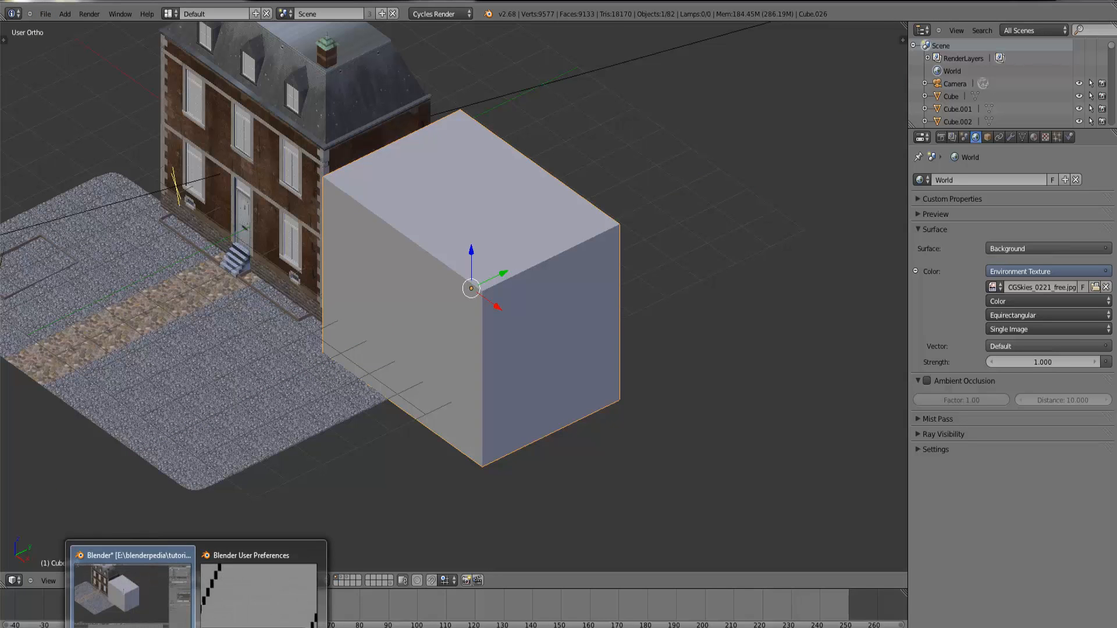
pyautogui.click(243, 612)
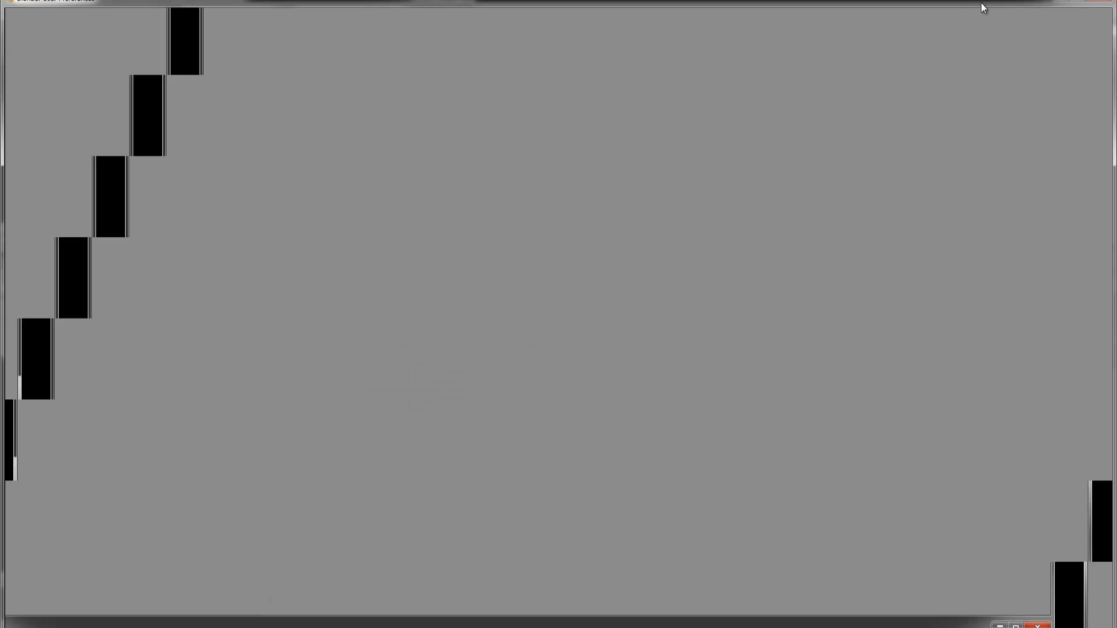
pyautogui.click(1100, 2)
# Step: Search the user preferences' add-ons for "scree" and enable the 3D View: Screencast Keys add-on
pyautogui.click(51, 15)
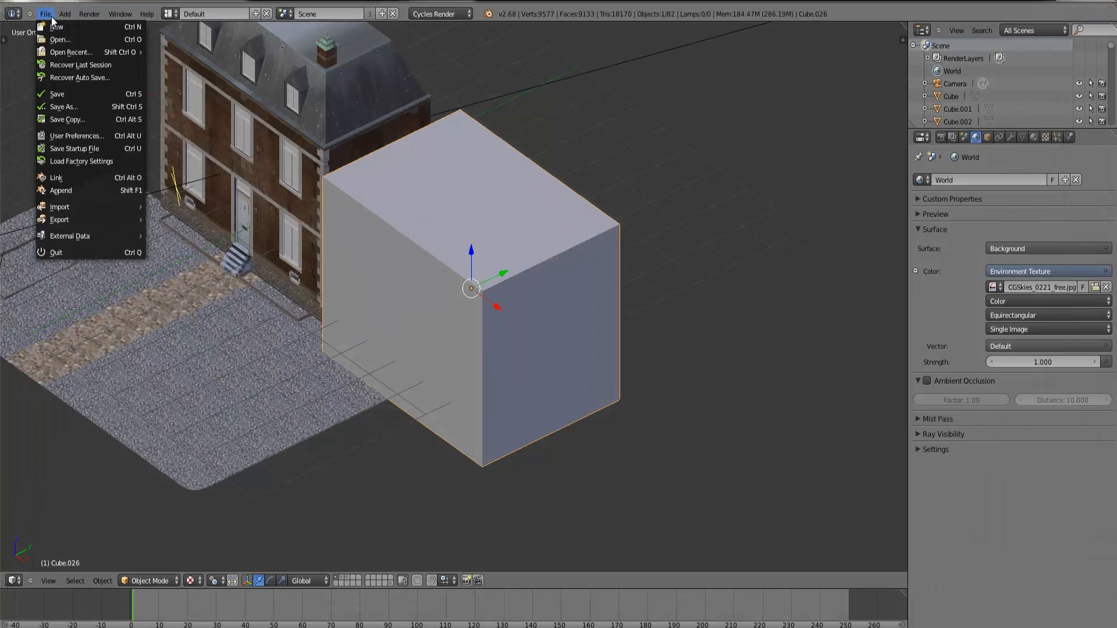
pyautogui.click(69, 133)
pyautogui.click(238, 19)
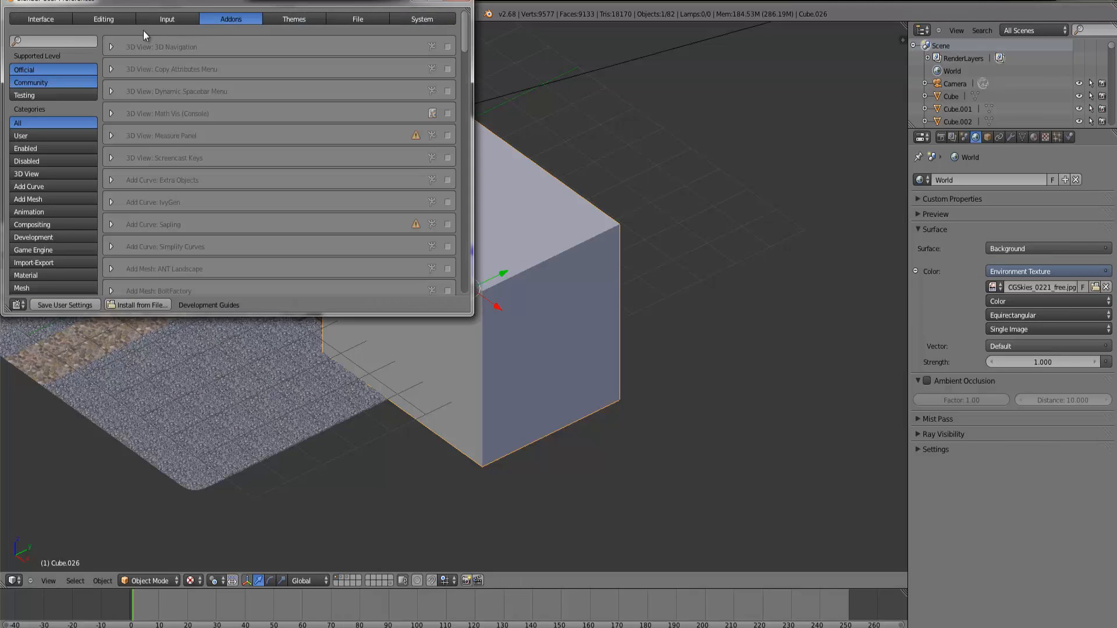
pyautogui.click(70, 41)
pyautogui.write('scree')
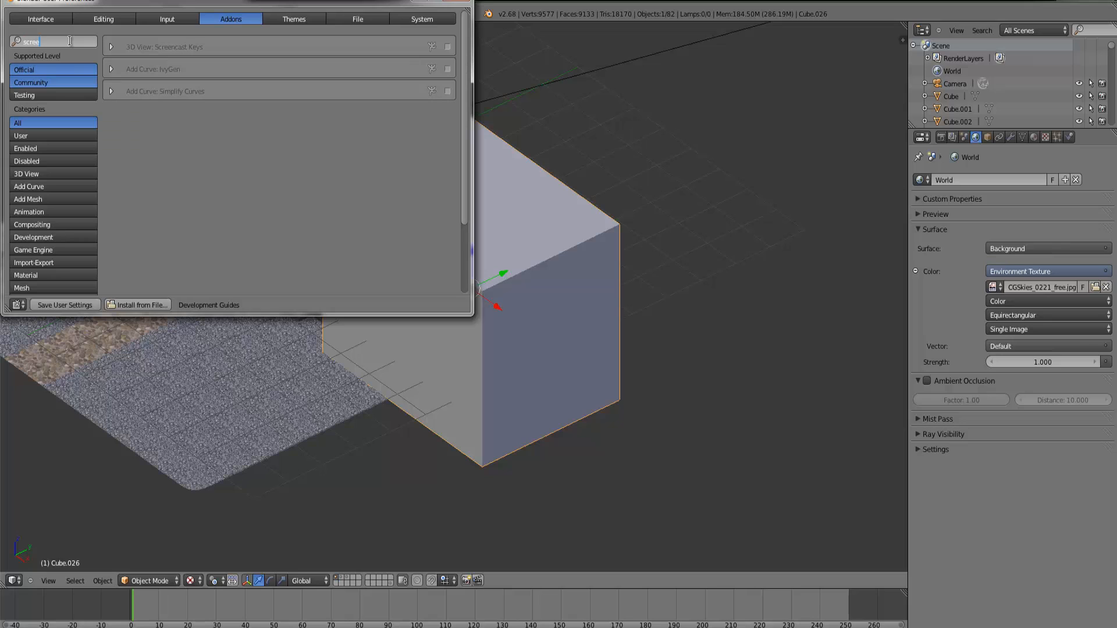
pyautogui.click(447, 47)
pyautogui.click(536, 66)
# Step: Start the Screencast Keys display in the 3D view and set its text size to 26
pyautogui.press('n')
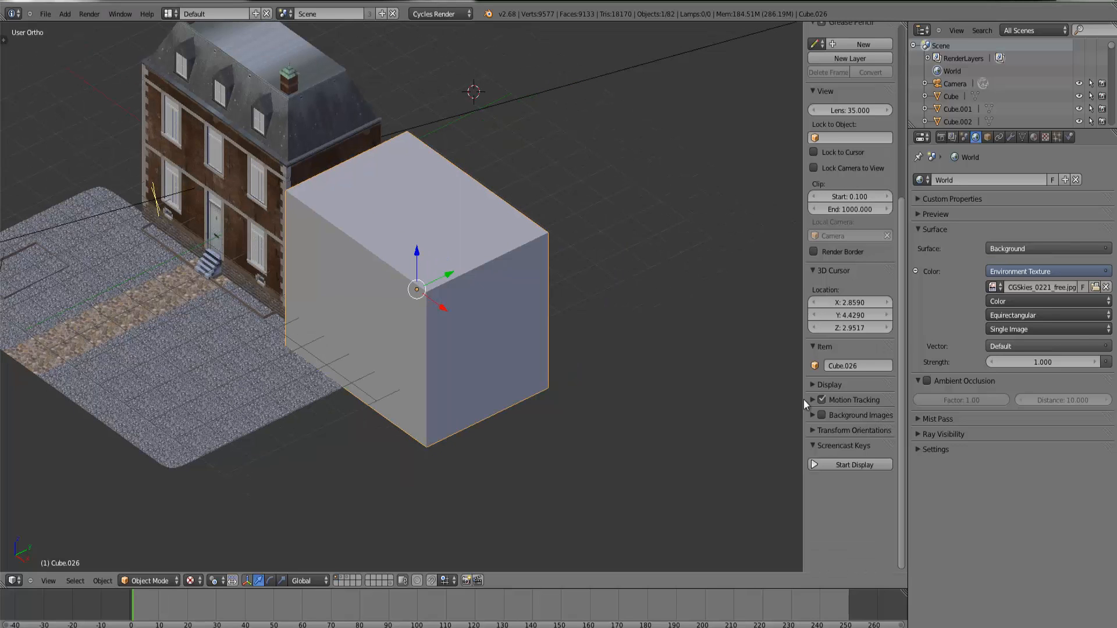
pyautogui.click(820, 466)
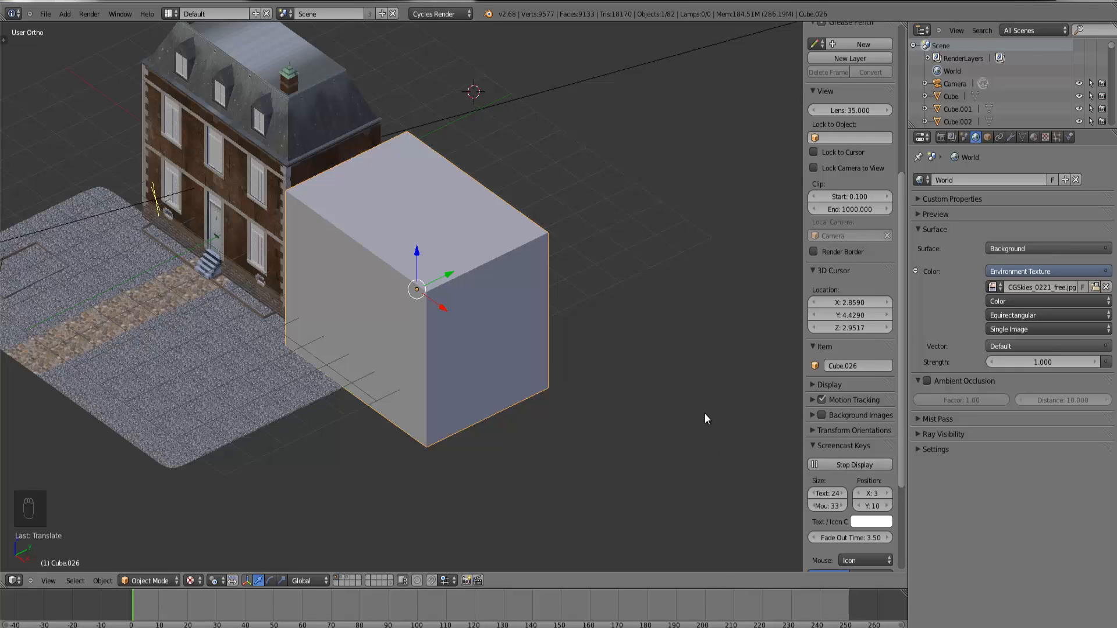
pyautogui.moveTo(828, 494); pyautogui.dragTo(840, 494)
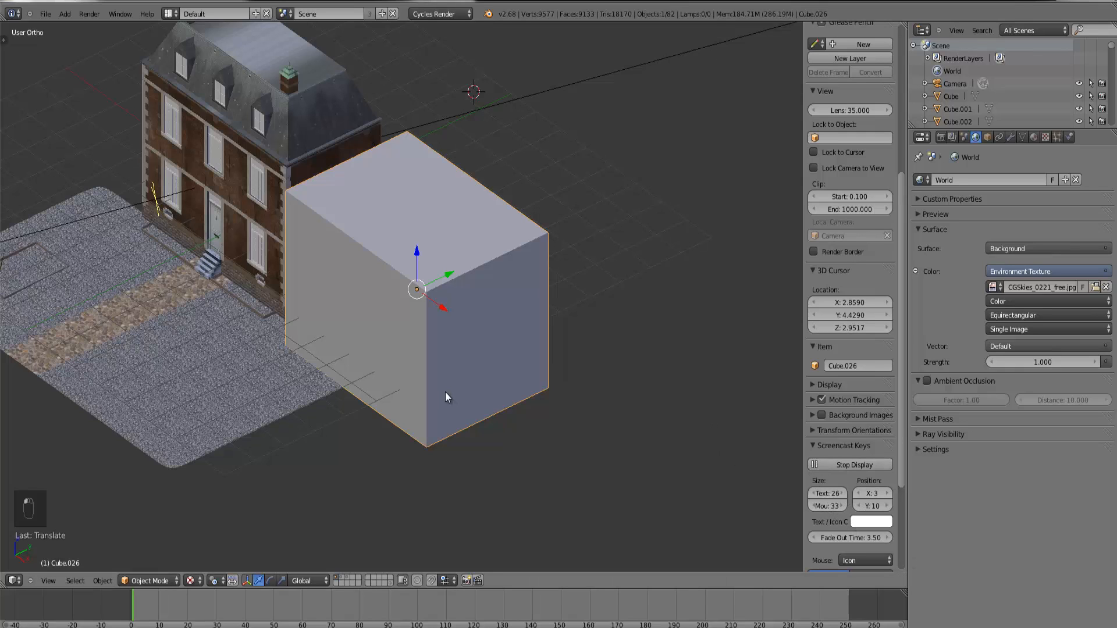
# Step: In top view, scale the cube to about 0.74 along Y and move it farther from the house along X
pyautogui.press('g')
pyautogui.rightClick(471, 431)
pyautogui.press('KP_7')
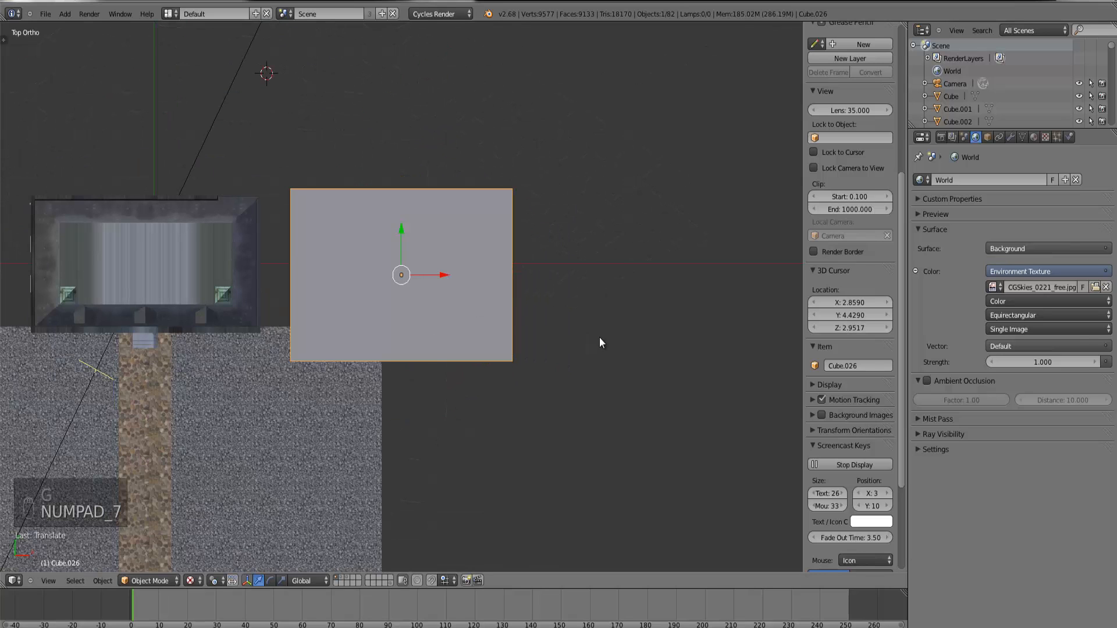
pyautogui.press('s')
pyautogui.press('y')
pyautogui.click(549, 320)
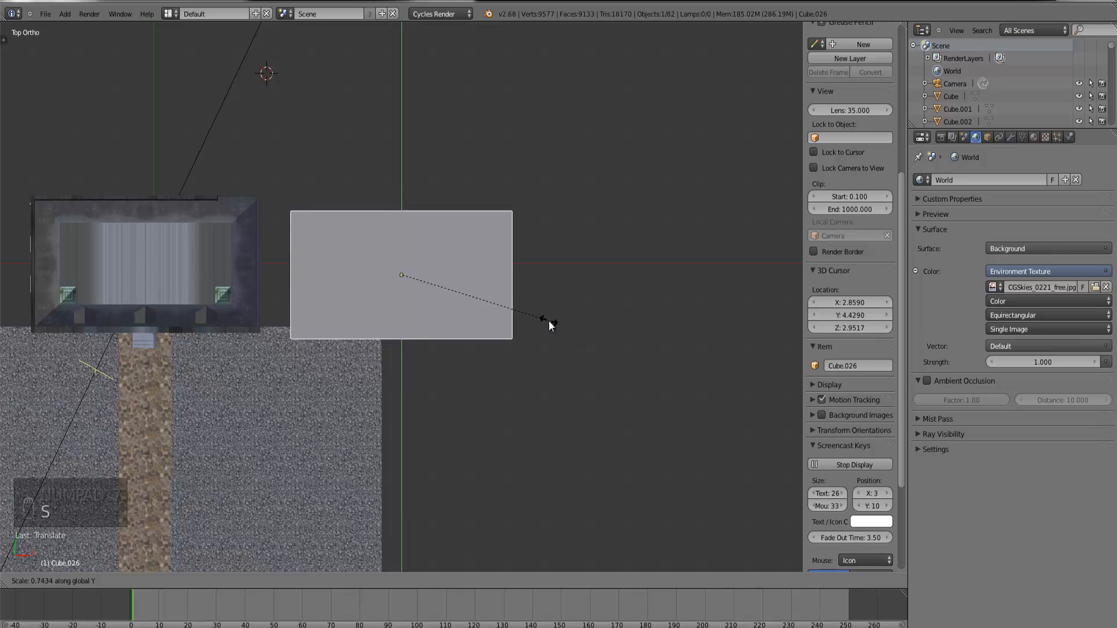
pyautogui.press('g')
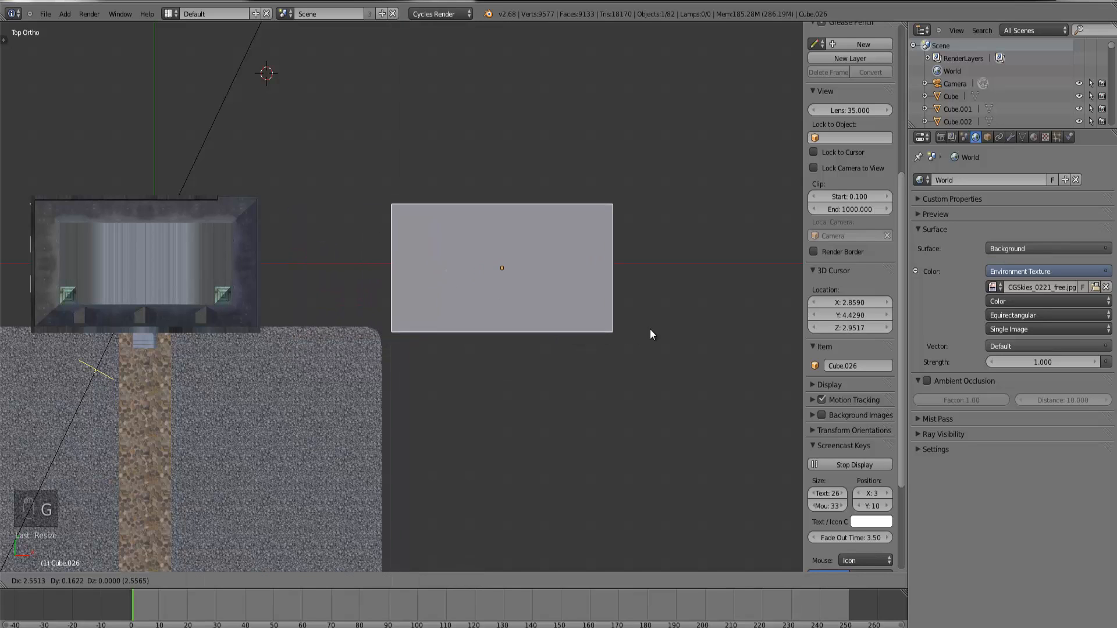
pyautogui.click(661, 328)
pyautogui.press('KP_1')
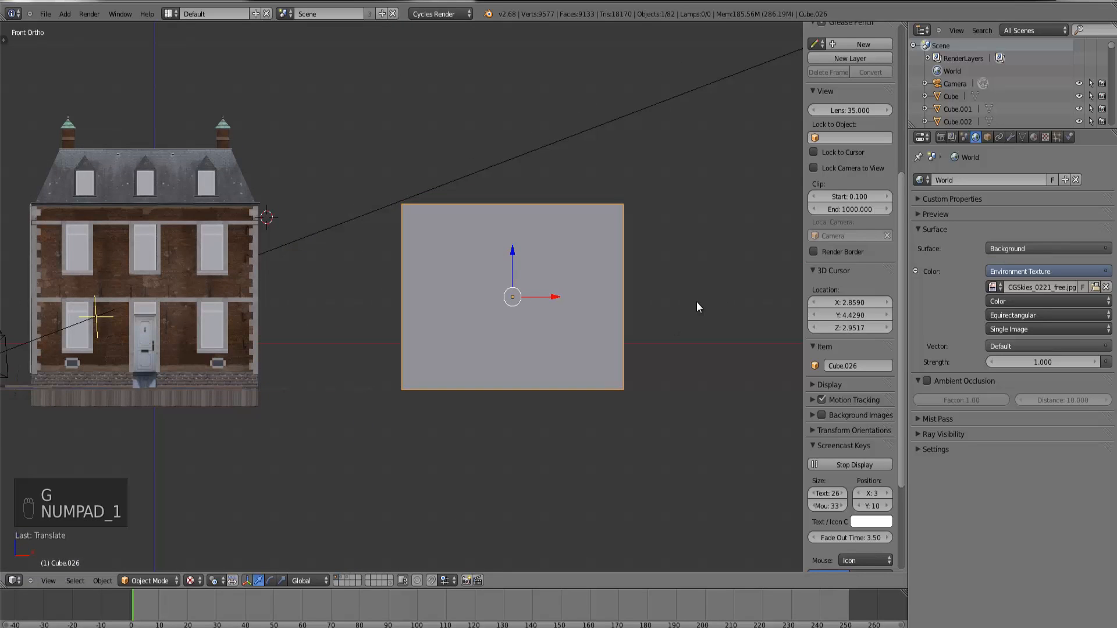
pyautogui.press('g')
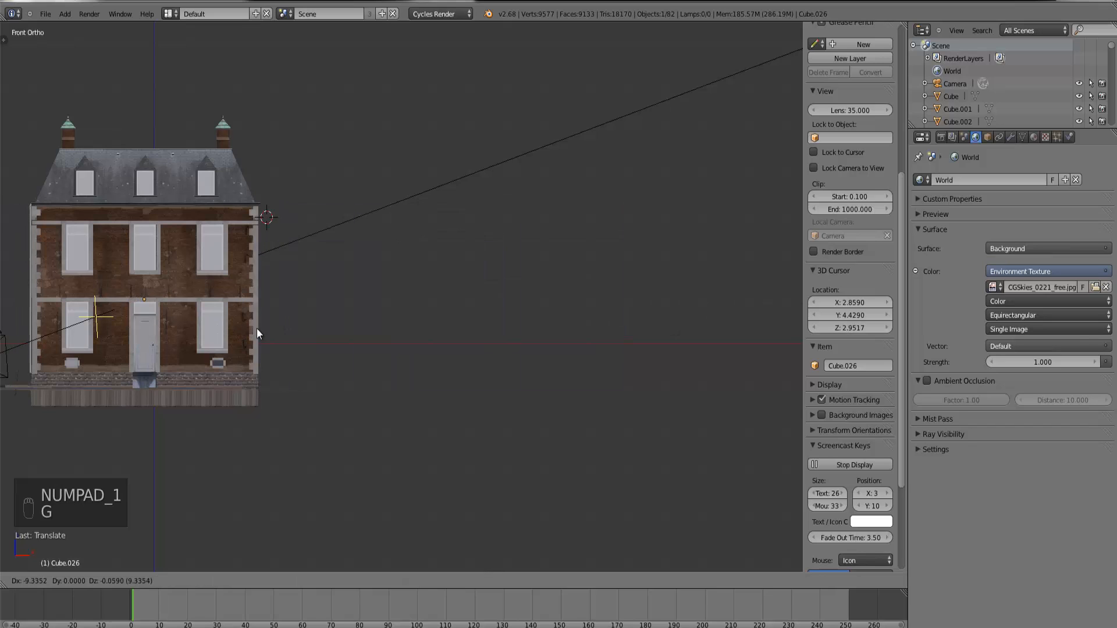
pyautogui.rightClick(547, 324)
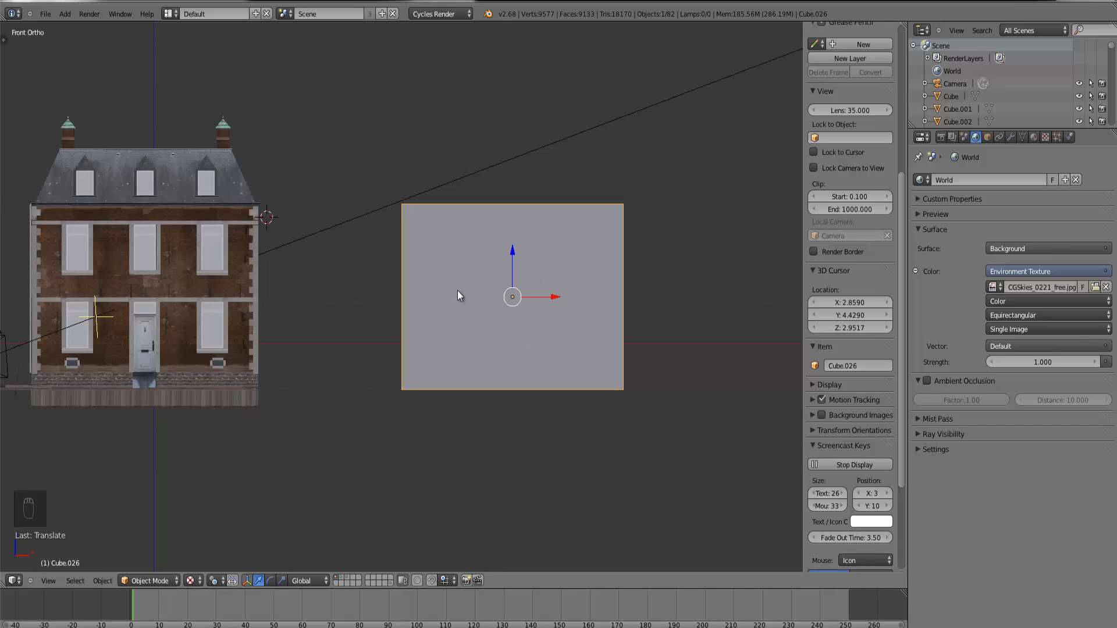
pyautogui.moveTo(407, 331); pyautogui.dragTo(438, 352, button='middle')
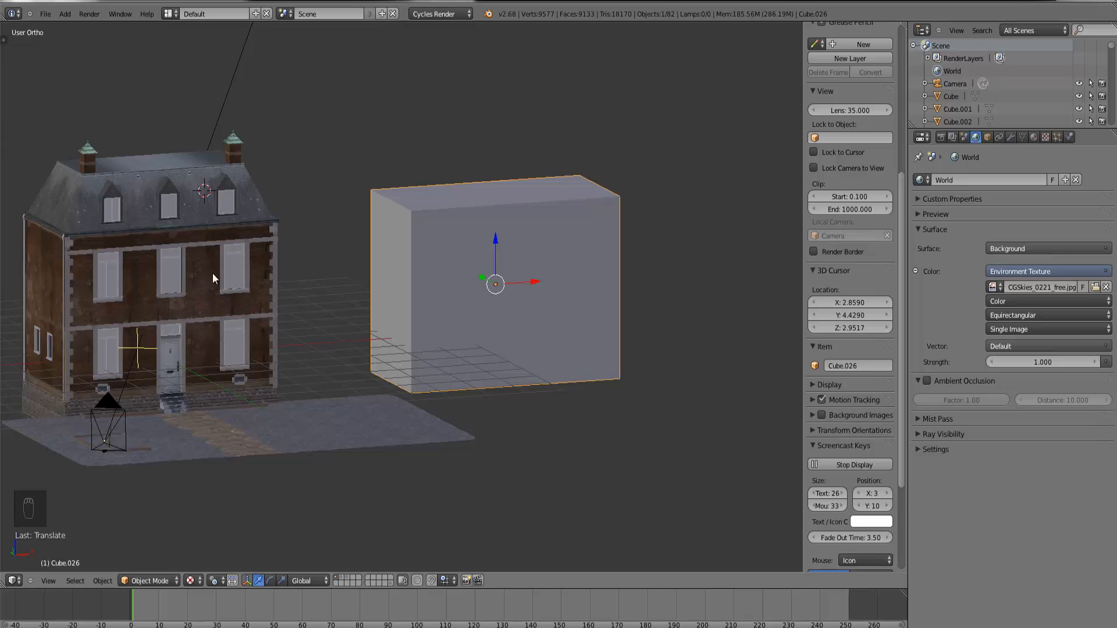
pyautogui.moveTo(201, 313); pyautogui.dragTo(198, 312, button='middle')
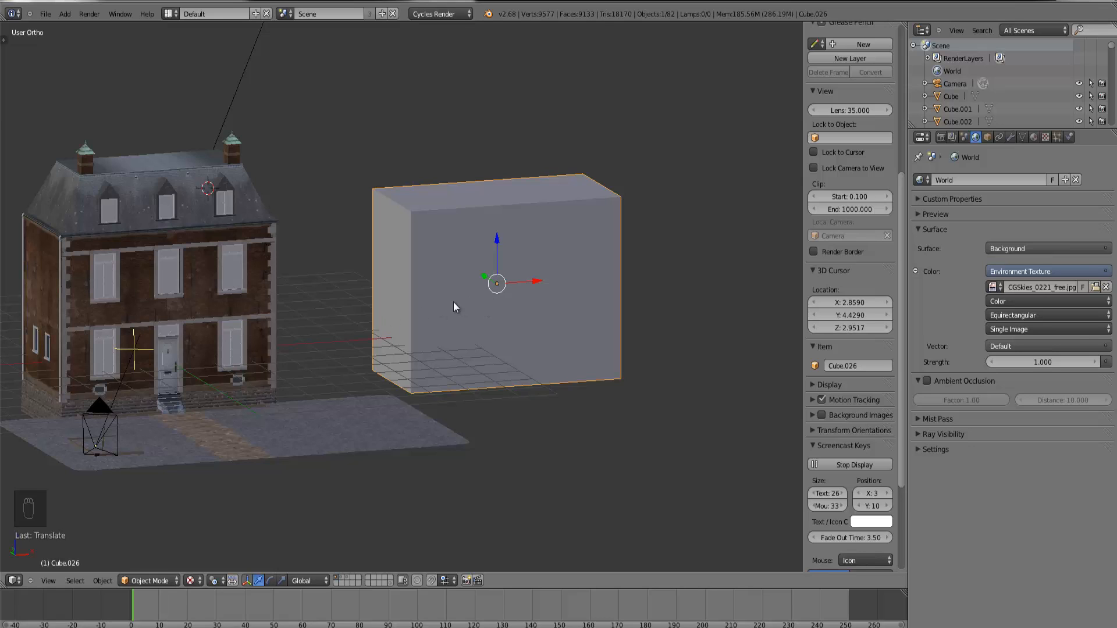
pyautogui.moveTo(581, 318); pyautogui.dragTo(561, 318, button='middle')
pyautogui.press('KP_1')
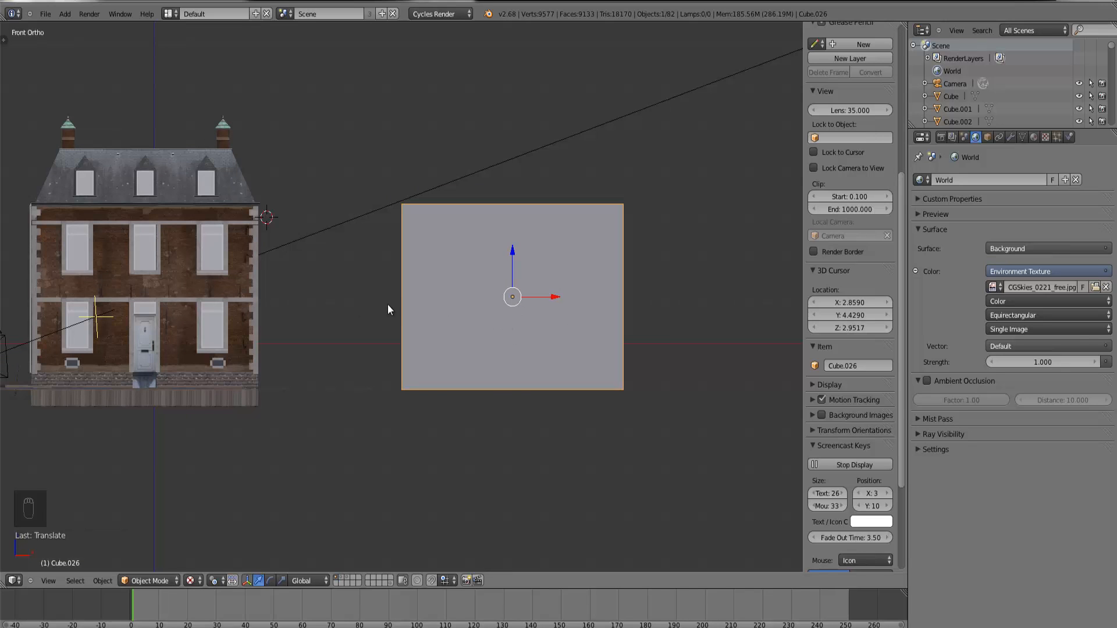
pyautogui.moveTo(204, 303); pyautogui.dragTo(298, 284, button='middle')
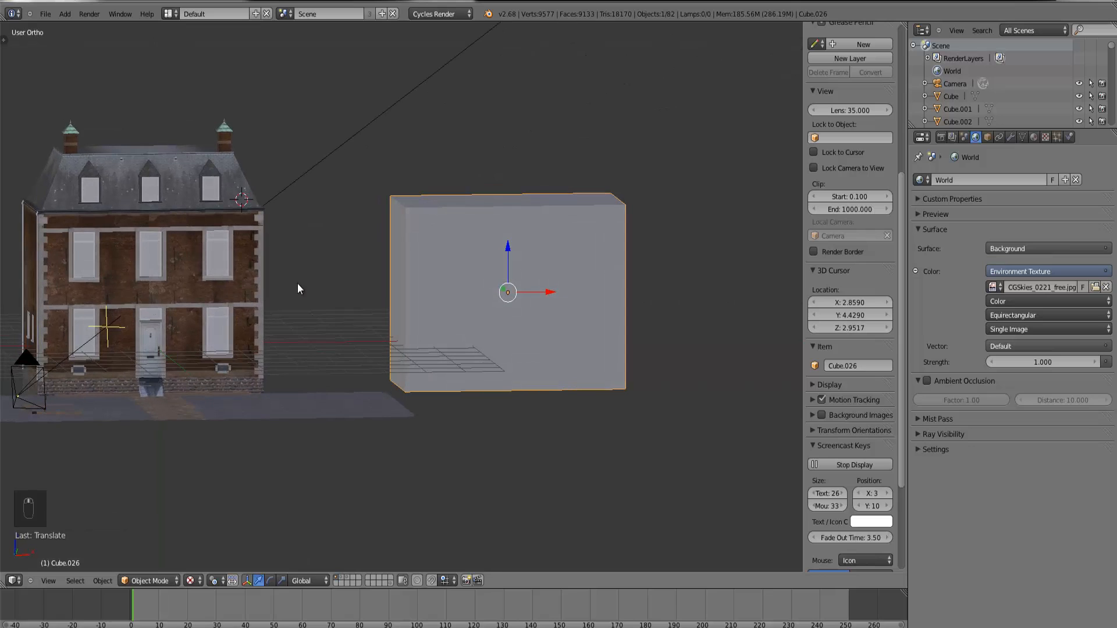
pyautogui.press('KP_1')
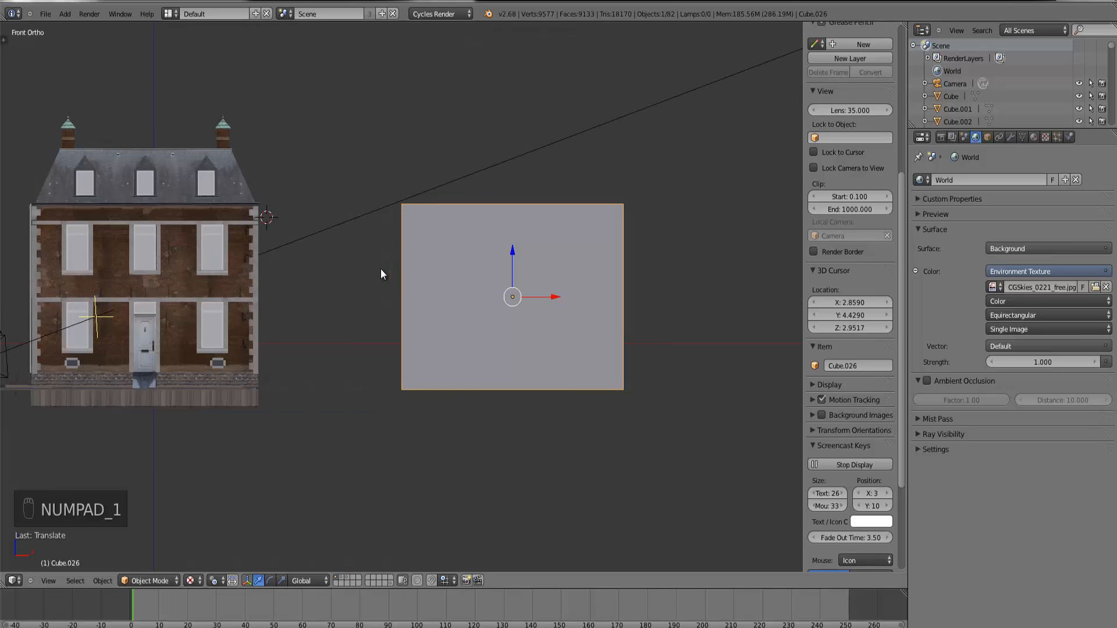
# Step: Enter Edit Mode on the cube and try a slight single-segment bevel on all of its edges
pyautogui.moveTo(613, 264); pyautogui.dragTo(585, 282, button='middle')
pyautogui.press('ctrl+KP_Decimal')
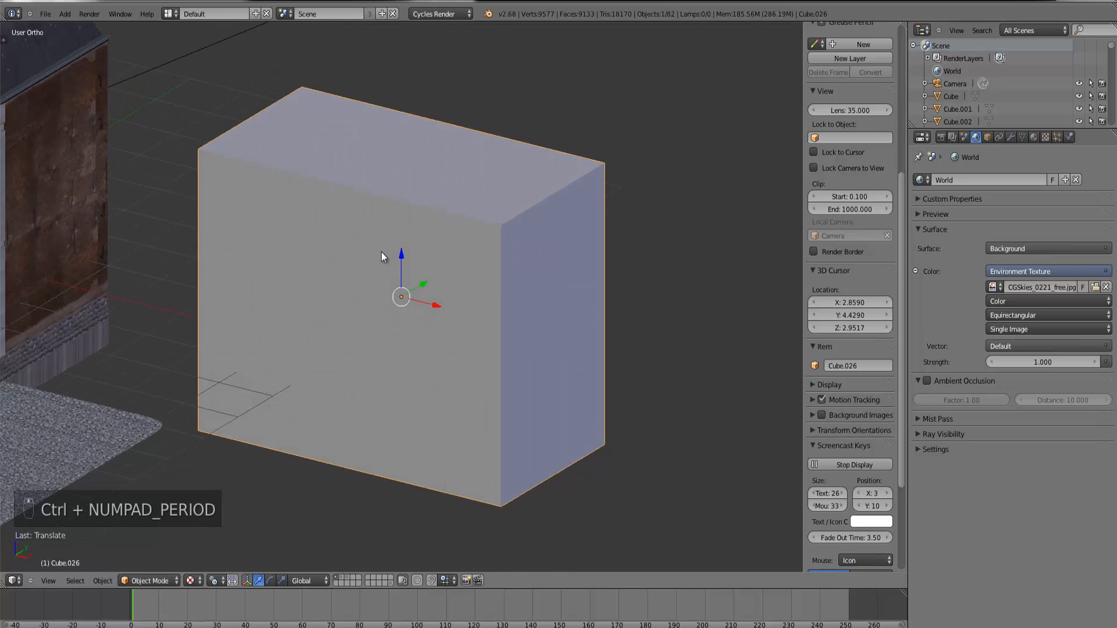
pyautogui.press('Tab')
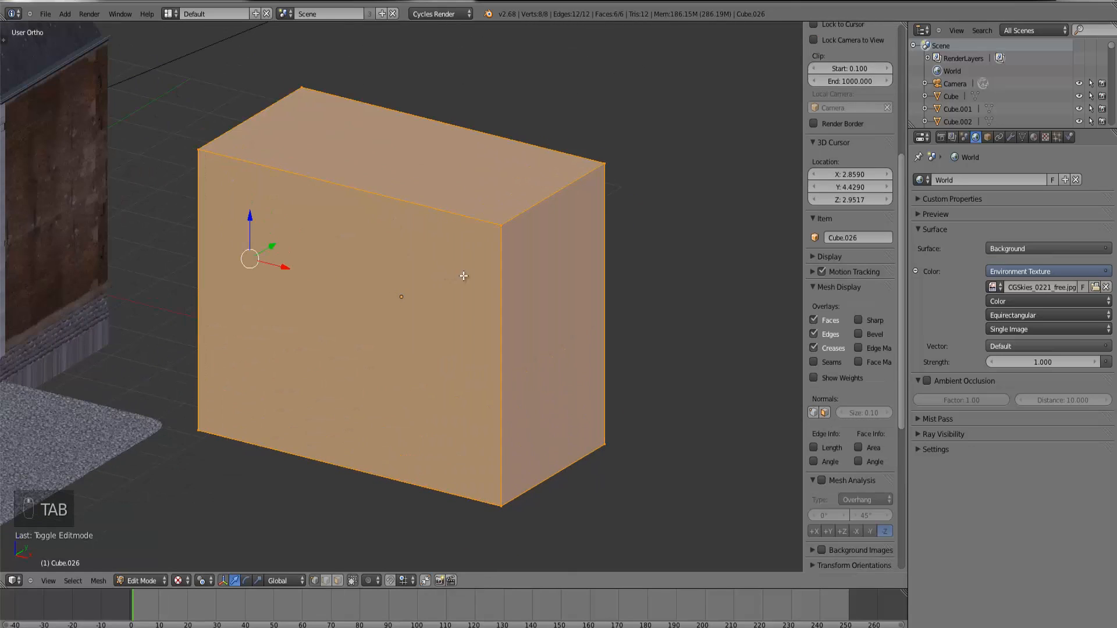
pyautogui.hotkey('ctrl', 'b')
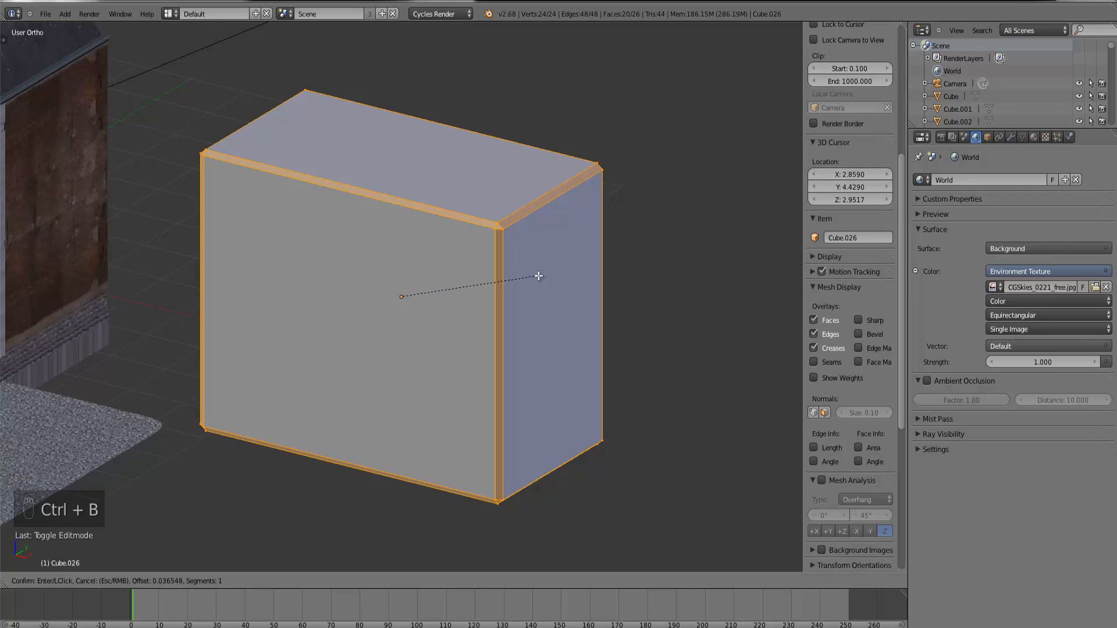
pyautogui.click(538, 275)
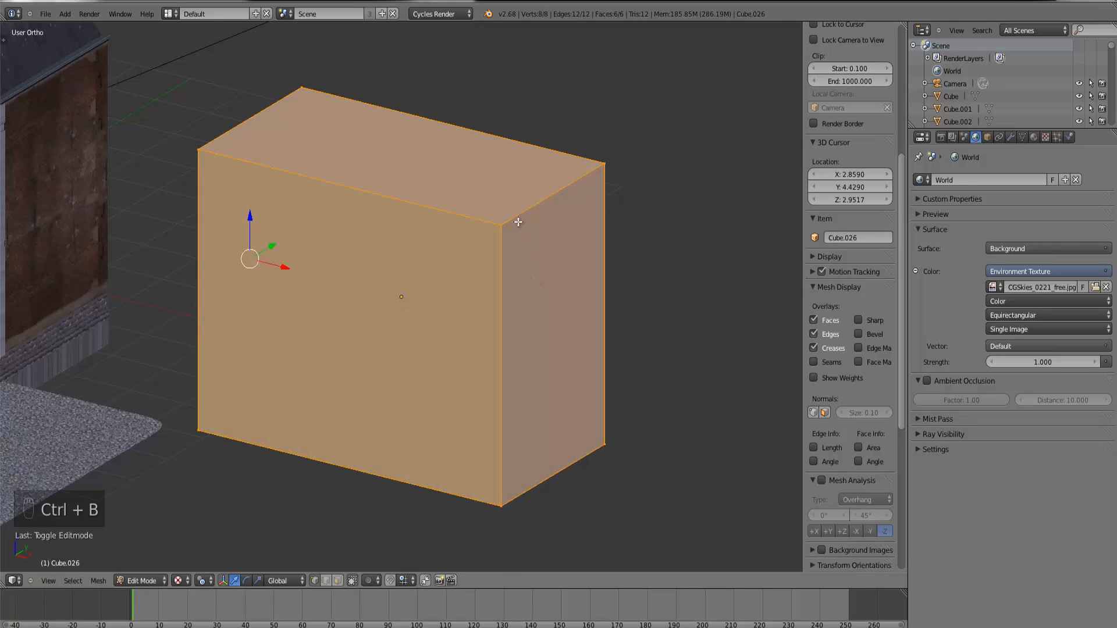
# Step: Bevel all edges of the large cube with two segments and an offset of about 0.008
pyautogui.press('Tab')
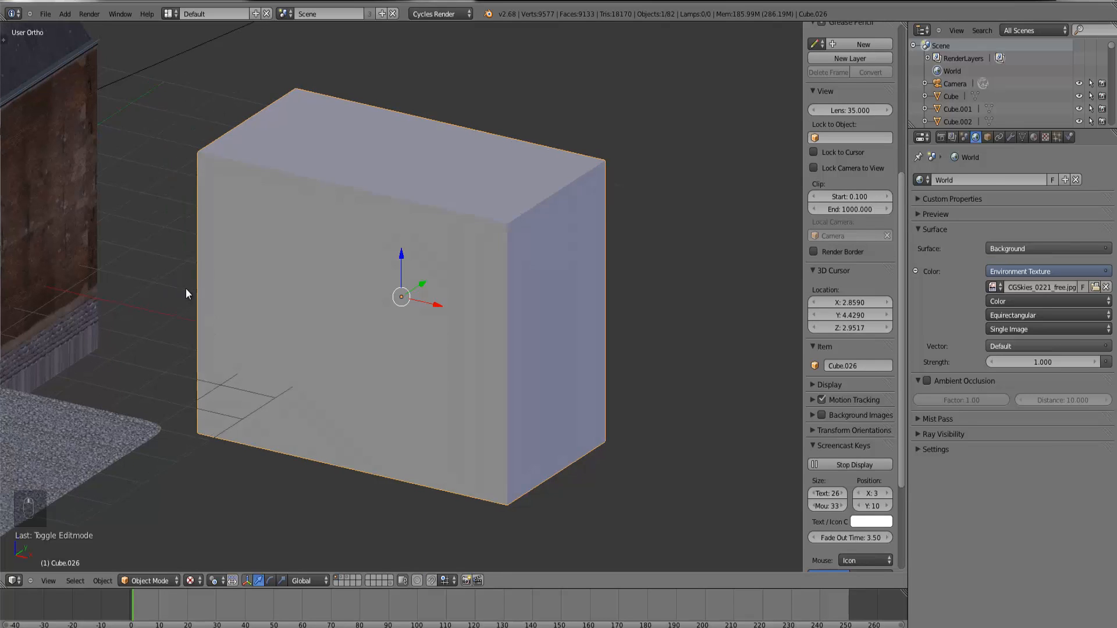
pyautogui.press('Tab')
pyautogui.scroll(2, 585, 311)
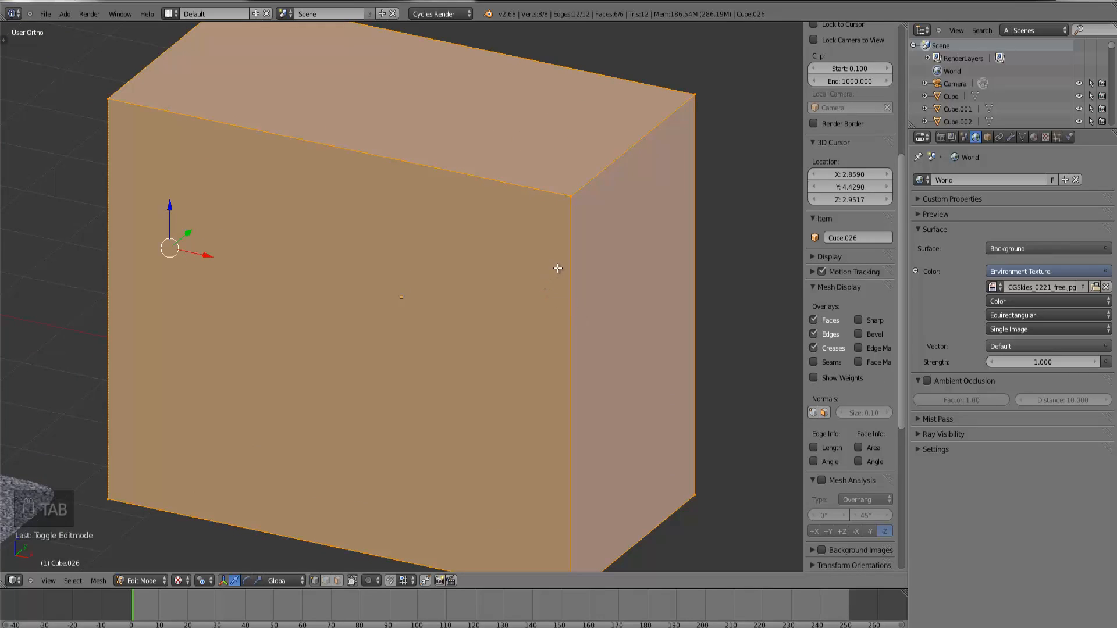
pyautogui.hotkey('ctrl', 'b')
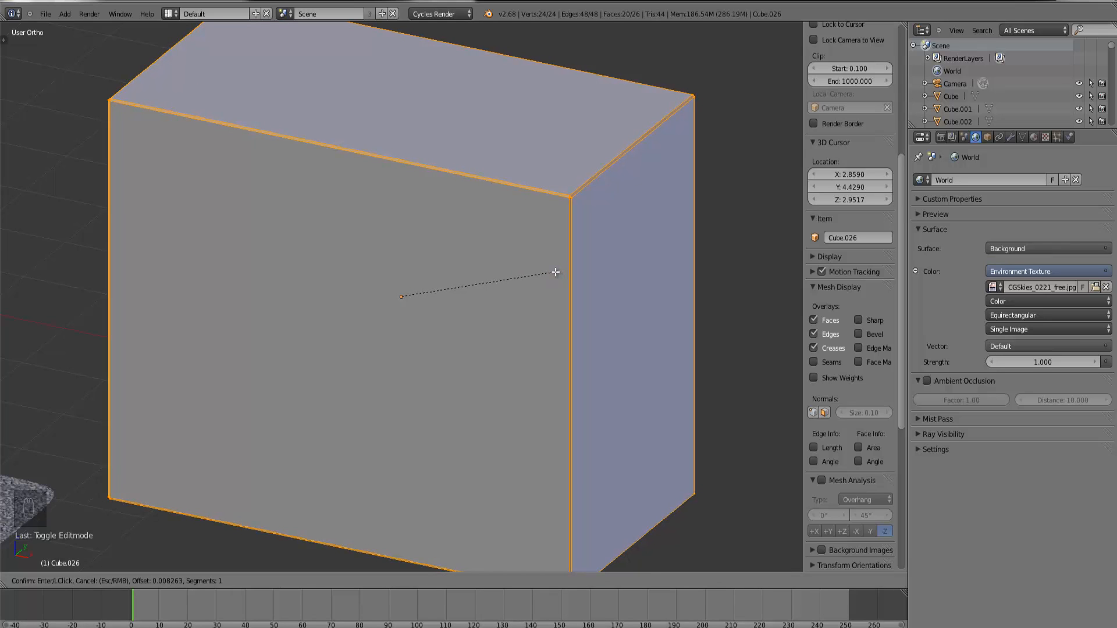
pyautogui.scroll(1, 556, 272)
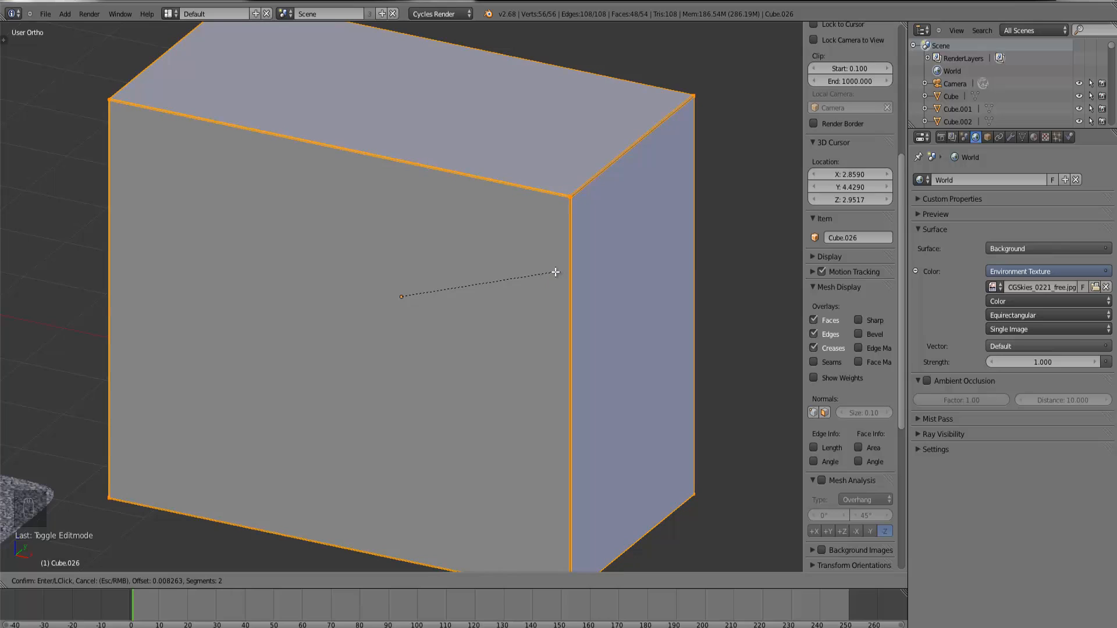
pyautogui.click(556, 272)
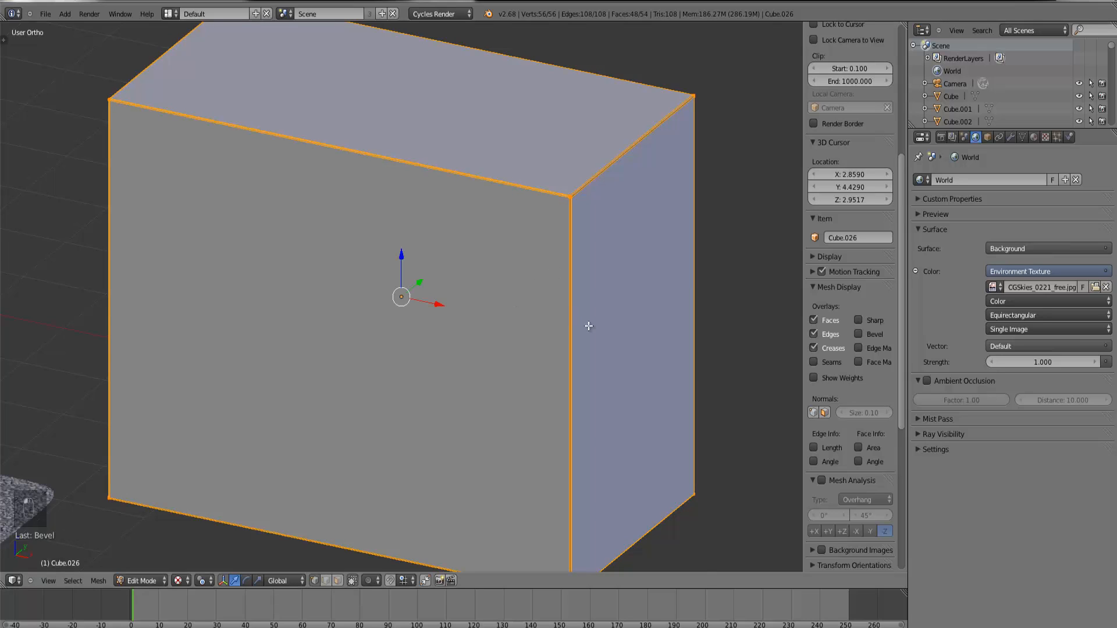
pyautogui.scroll(4, 588, 324)
pyautogui.scroll(-2, 706, 207)
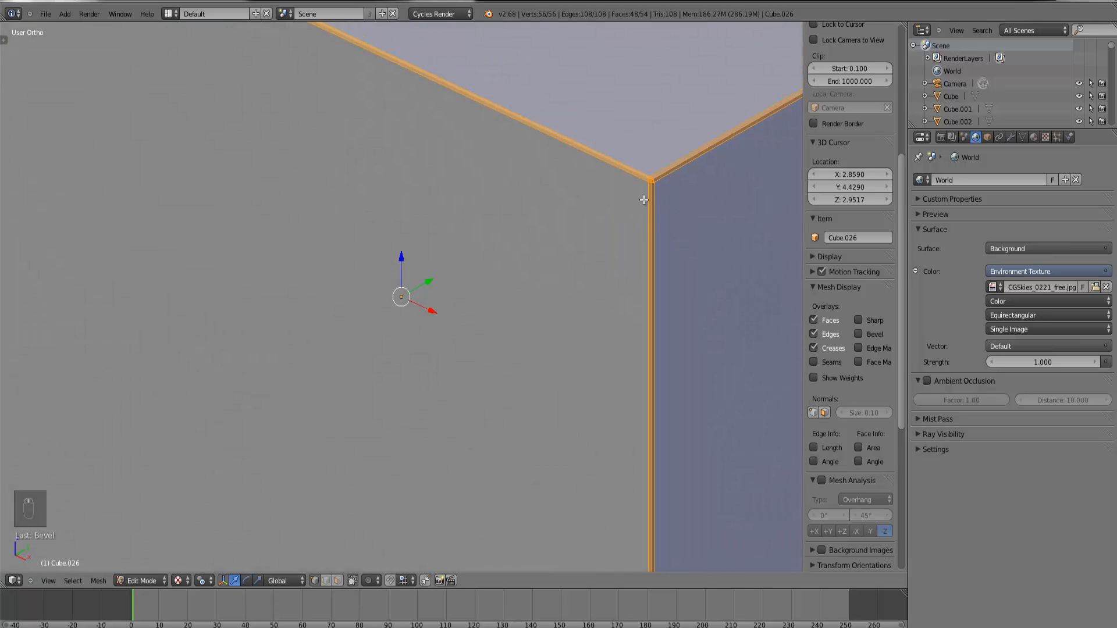
# Step: In front view, cut six evenly spaced horizontal edge loops around the large cube and return to Object Mode
pyautogui.press('Tab')
pyautogui.scroll(-3, 676, 219)
pyautogui.scroll(-4, 675, 219)
pyautogui.moveTo(398, 325); pyautogui.dragTo(454, 298, button='middle')
pyautogui.press('KP_1')
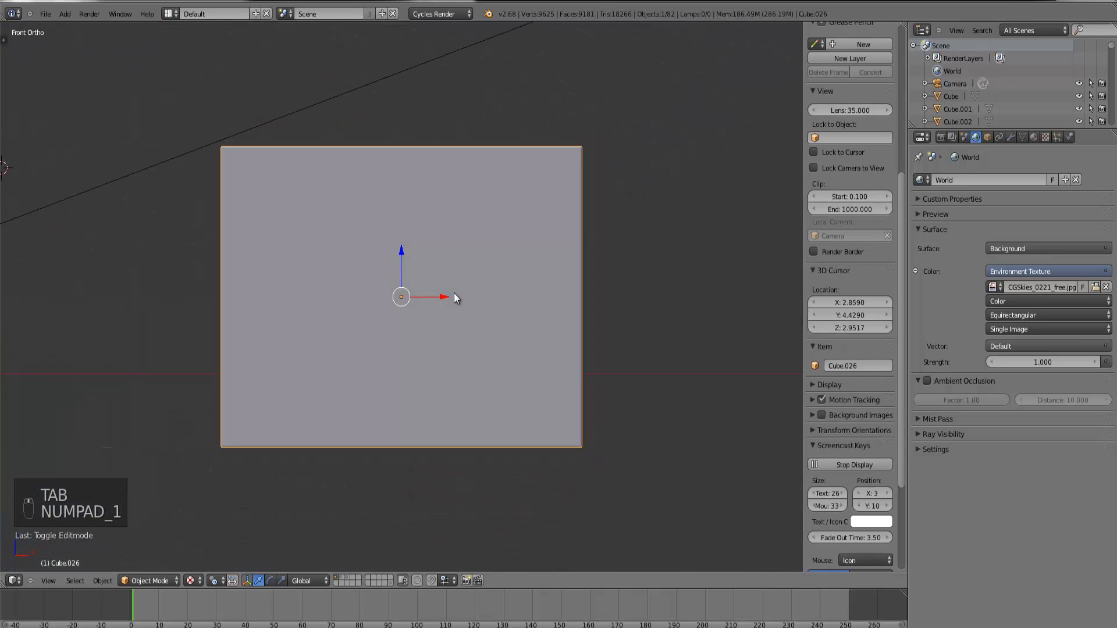
pyautogui.scroll(-3, 454, 291)
pyautogui.scroll(1, 360, 291)
pyautogui.scroll(1, 359, 288)
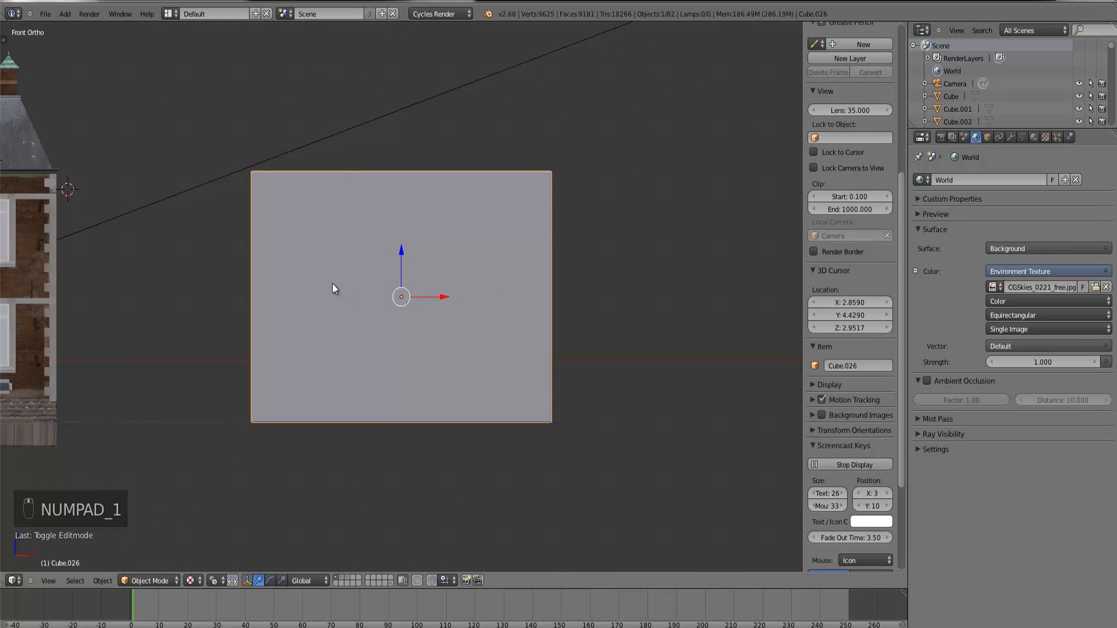
pyautogui.press('Tab')
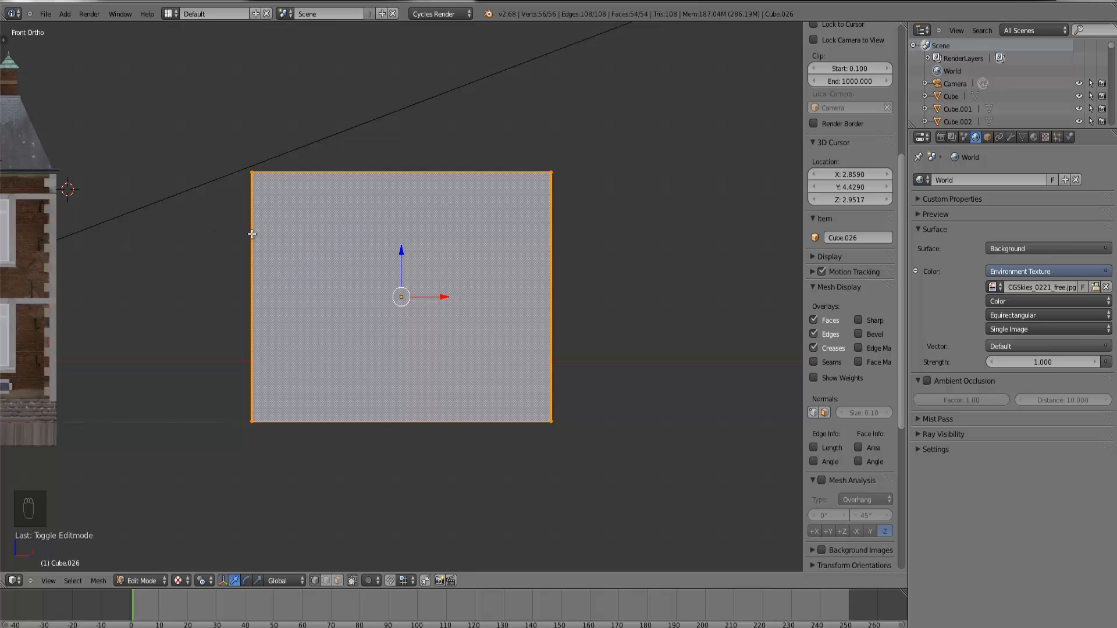
pyautogui.hotkey('ctrl', 'r')
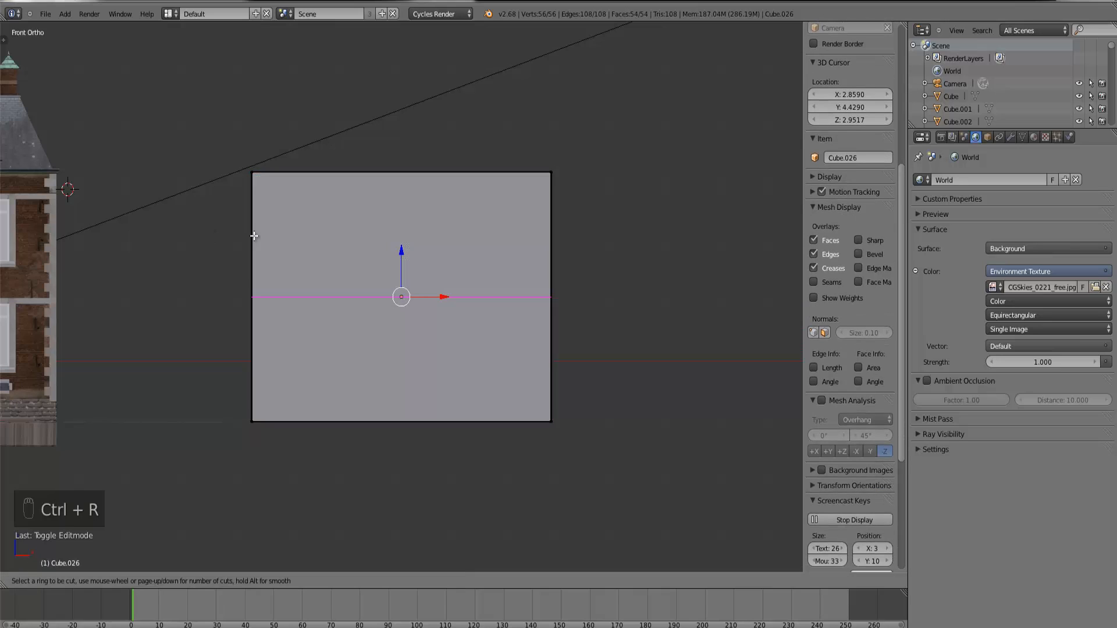
pyautogui.scroll(4, 254, 235)
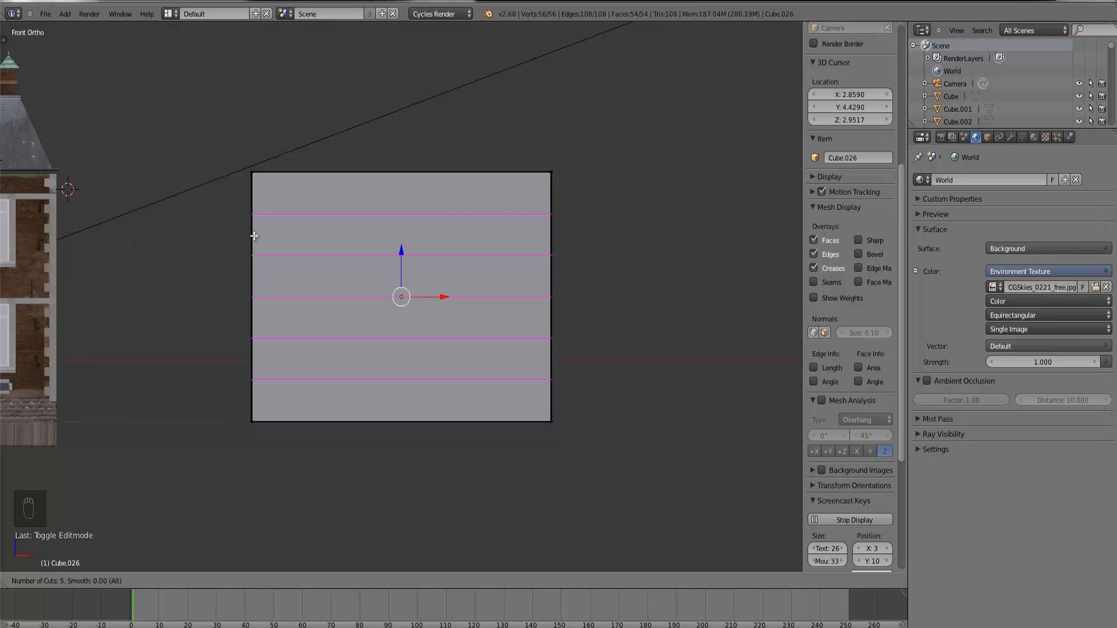
pyautogui.scroll(1, 254, 236)
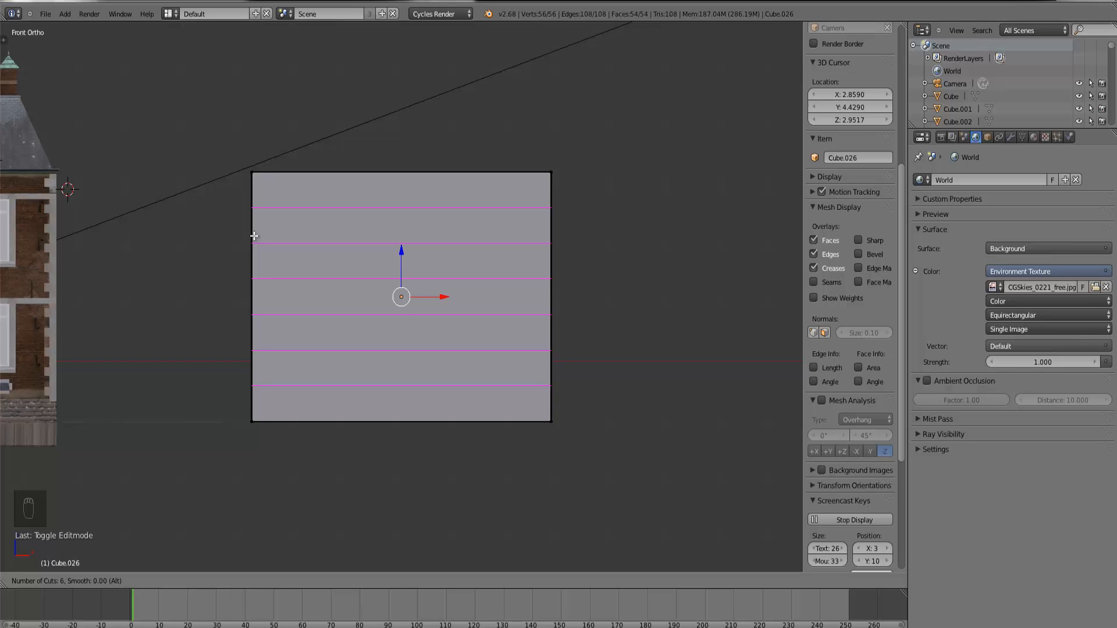
pyautogui.click(254, 236)
pyautogui.rightClick(254, 235)
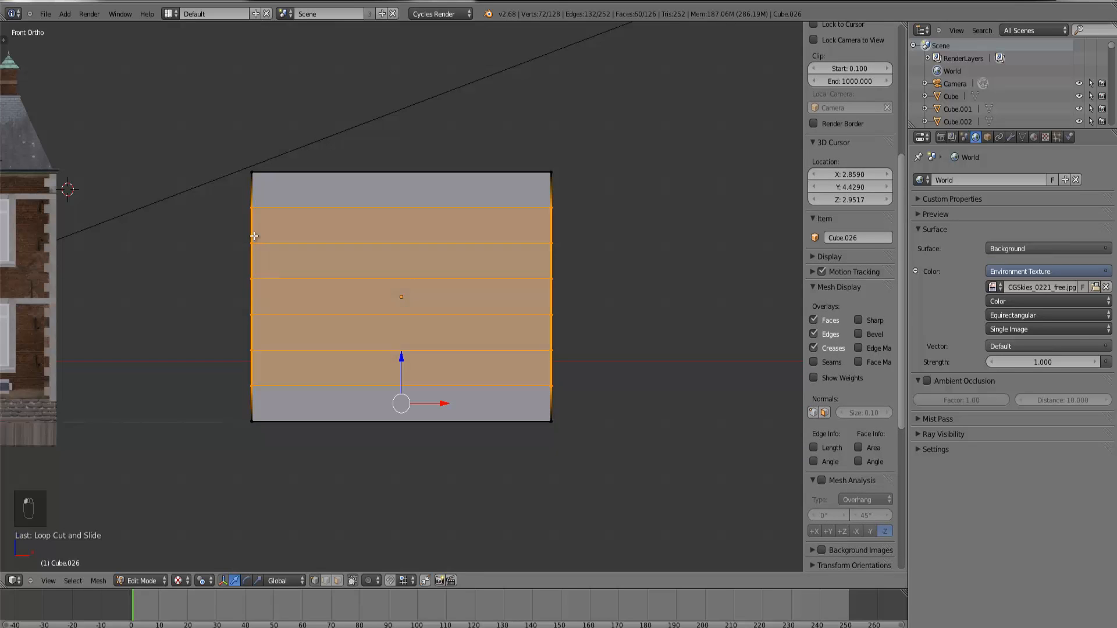
pyautogui.press('Tab')
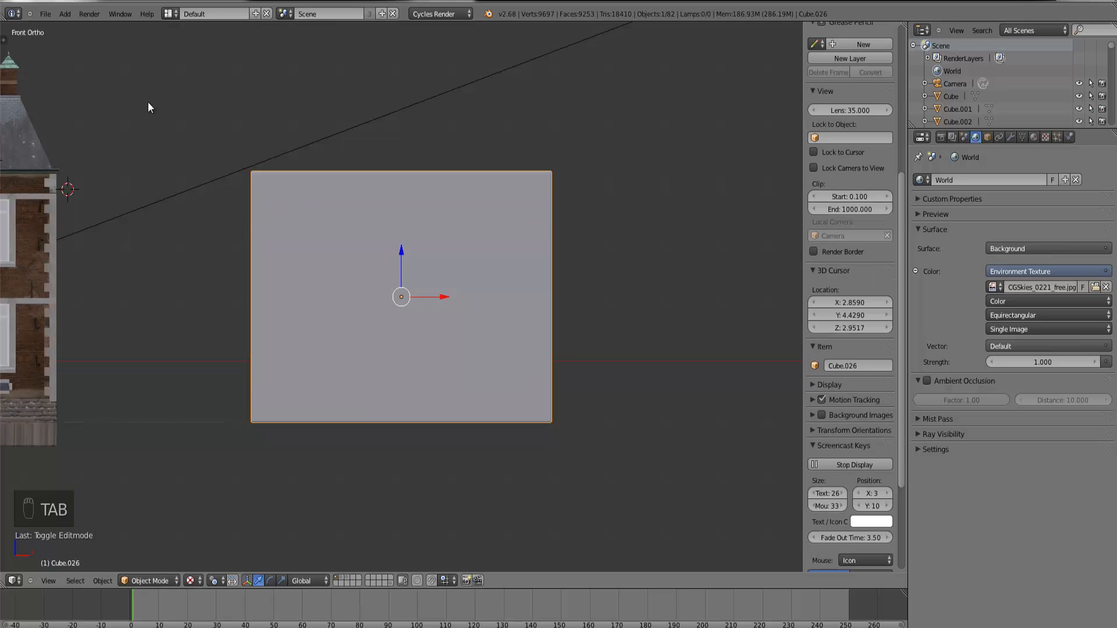
# Step: Add a new cube and move it against the upper front wall of the large cube
pyautogui.click(61, 13)
pyautogui.moveTo(69, 28)
pyautogui.click(166, 37)
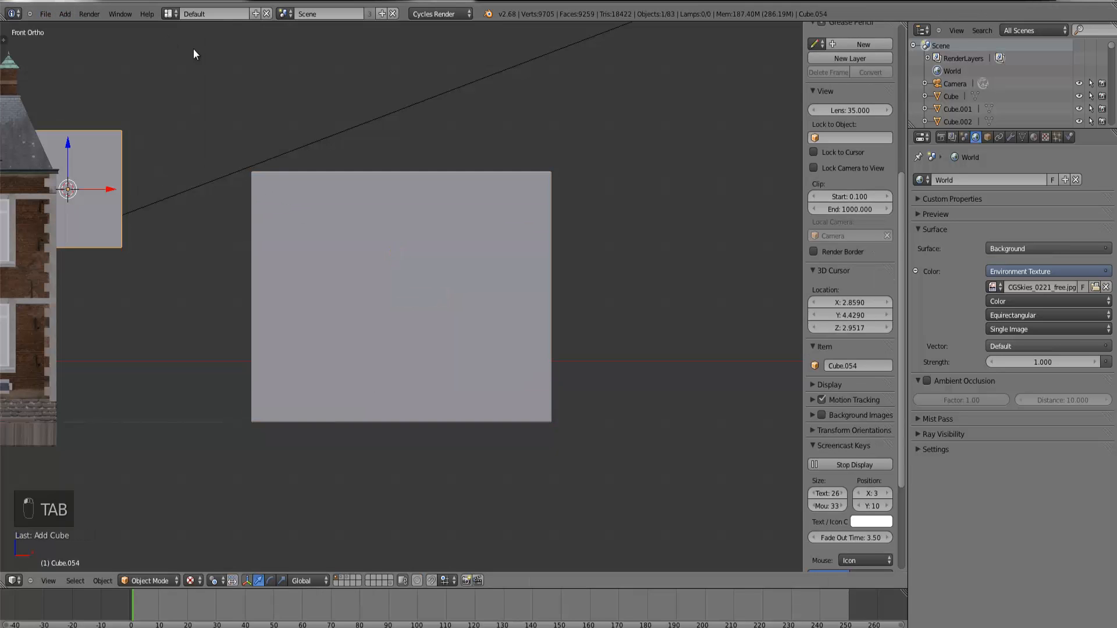
pyautogui.press('g')
pyautogui.click(464, 184)
pyautogui.moveTo(464, 184); pyautogui.dragTo(430, 40, button='middle')
pyautogui.press('g')
pyautogui.click(362, 269)
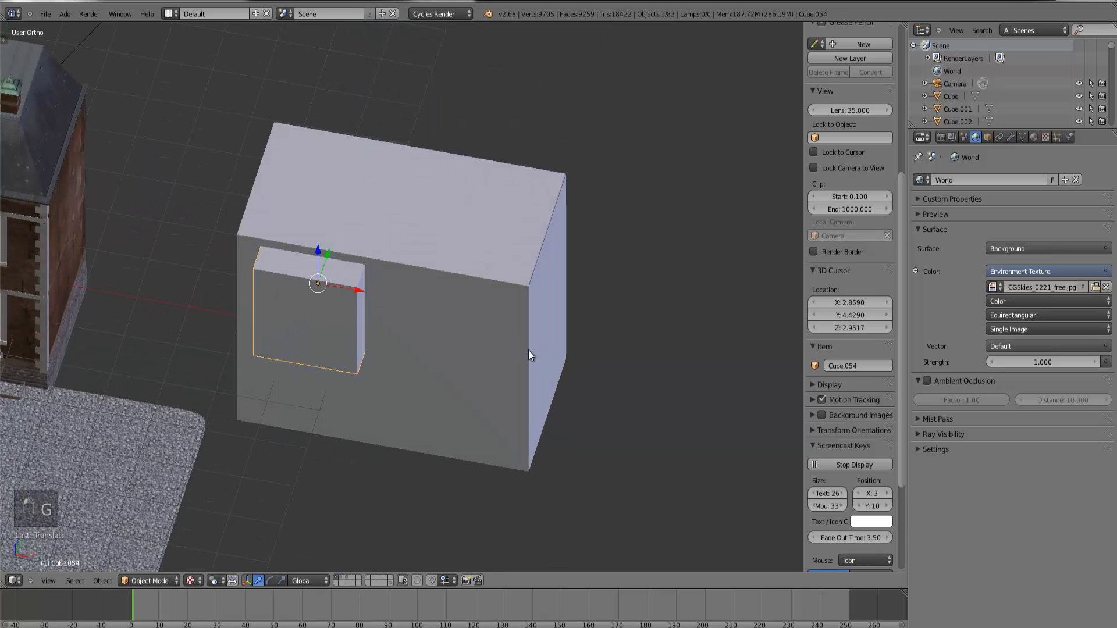
# Step: Scale the small cube to a window-sized block of about 0.333 × 0.642 × 0.553 and place it near the wall's upper left corner
pyautogui.press('s')
pyautogui.press('x')
pyautogui.click(393, 305)
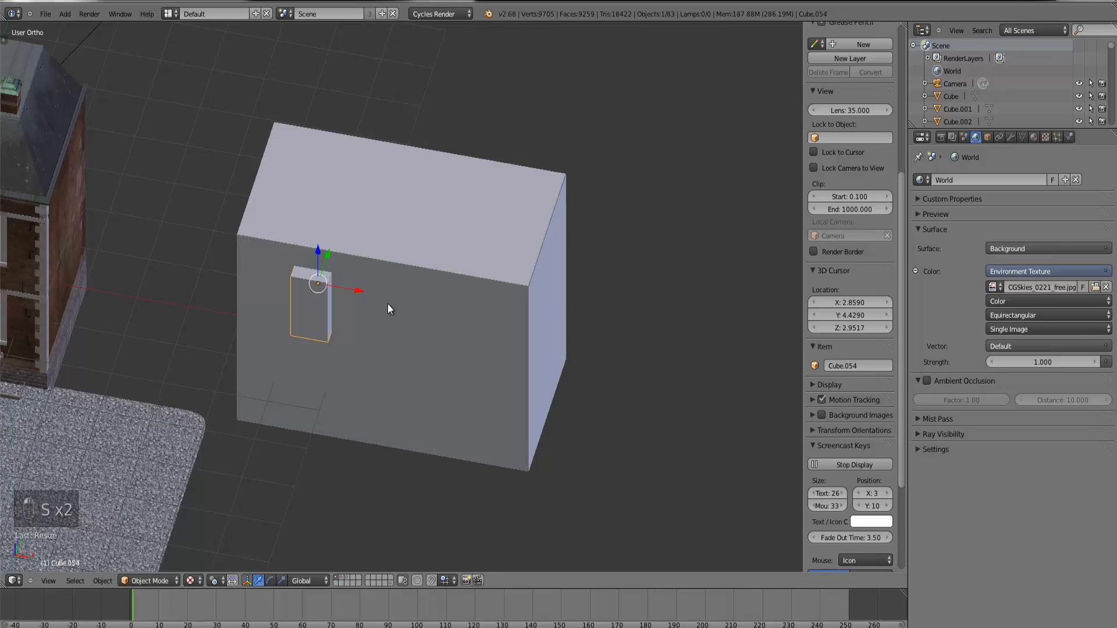
pyautogui.press('KP_1')
pyautogui.press('g')
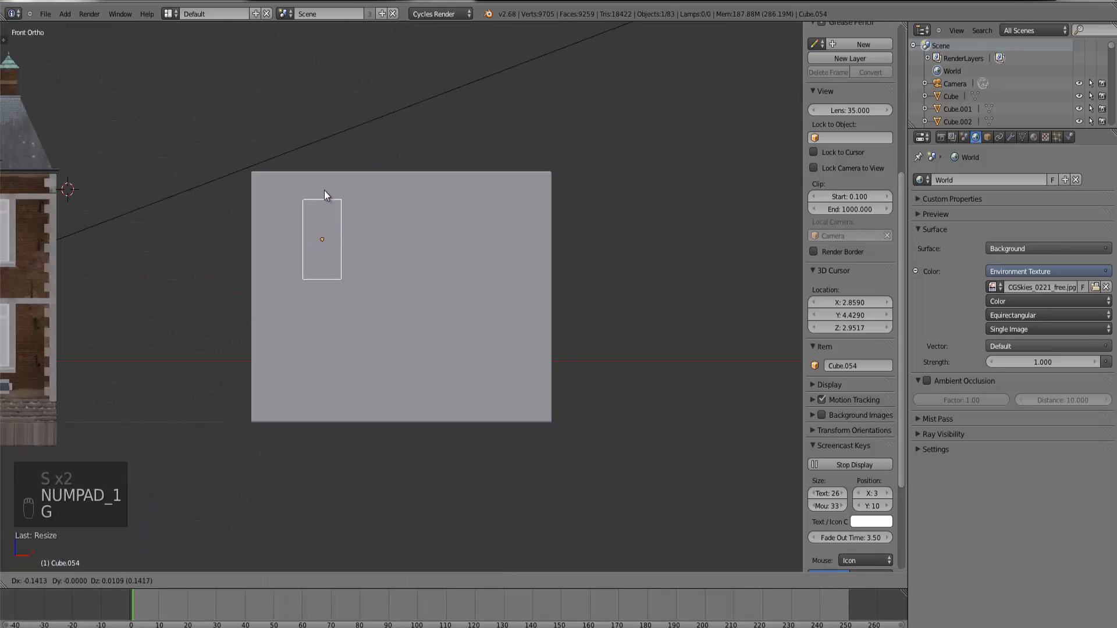
pyautogui.click(323, 190)
pyautogui.press('s')
pyautogui.press('z')
pyautogui.click(385, 207)
pyautogui.press('g')
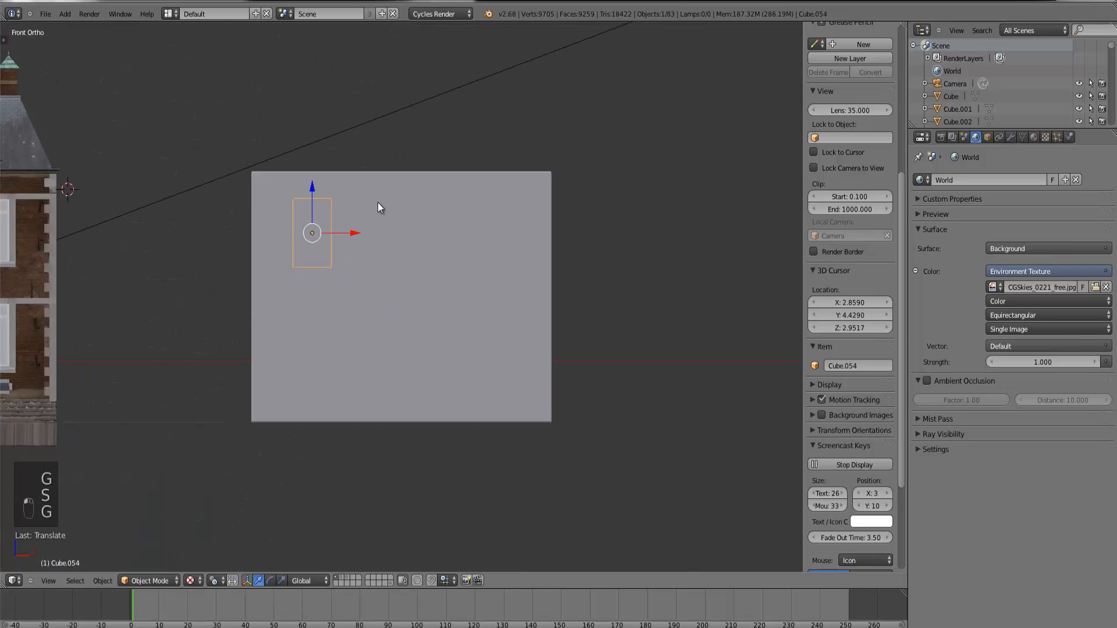
pyautogui.press('s')
pyautogui.click(376, 211)
# Step: Duplicate the window block three times and spread the copies along X into a row of four across the upper wall
pyautogui.hotkey('shift', 'd')
pyautogui.rightClick(376, 211)
pyautogui.moveTo(359, 231); pyautogui.dragTo(534, 234)
pyautogui.hotkey('shift', 'd')
pyautogui.rightClick(412, 232)
pyautogui.hotkey('shift', 'd')
pyautogui.rightClick(469, 231)
# Step: In wireframe display, select all four window blocks and duplicate them straight down along Z as a lower row
pyautogui.press('z')
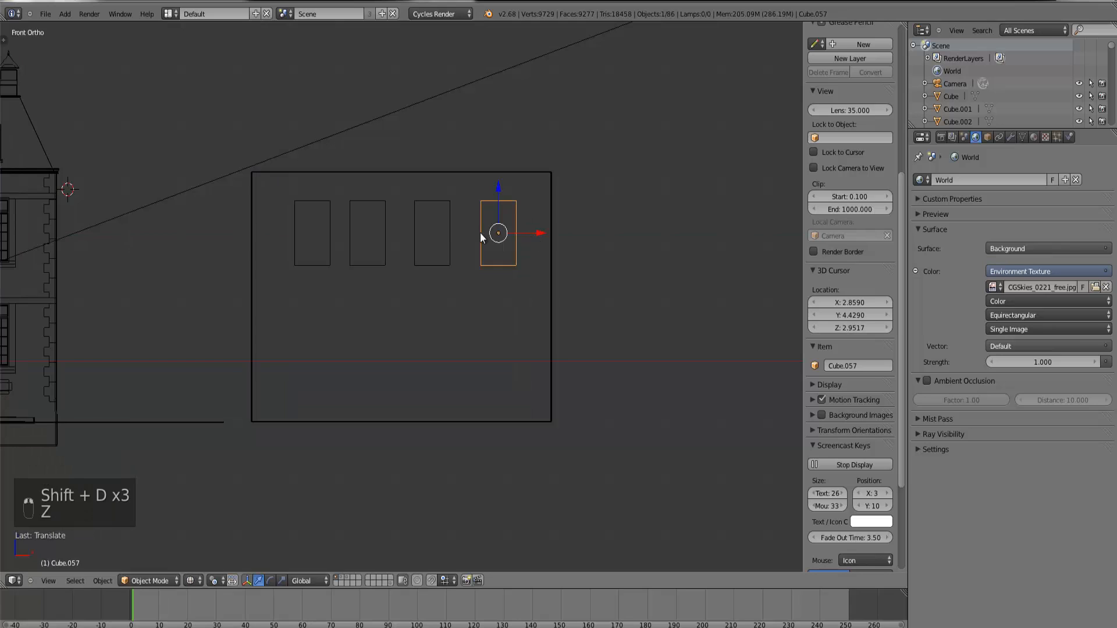
pyautogui.keyDown('shift'); pyautogui.rightClick(431, 236); pyautogui.keyUp('shift')
pyautogui.keyDown('shift'); pyautogui.rightClick(367, 241); pyautogui.keyUp('shift')
pyautogui.keyDown('shift'); pyautogui.rightClick(357, 241); pyautogui.keyUp('shift')
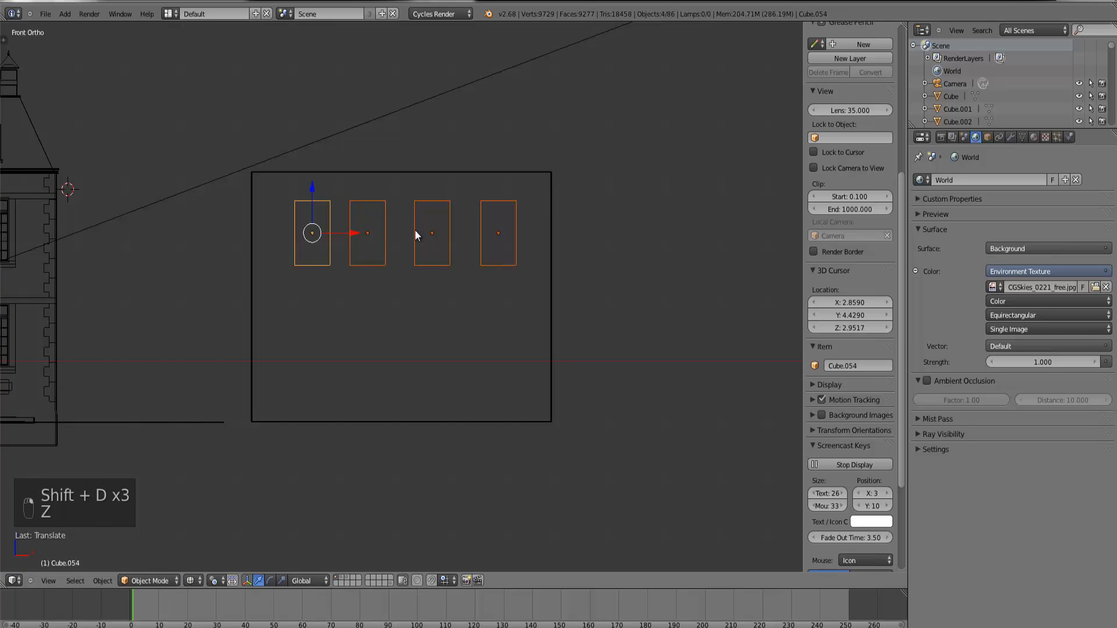
pyautogui.hotkey('shift', 'd')
pyautogui.press('z')
pyautogui.click(314, 300)
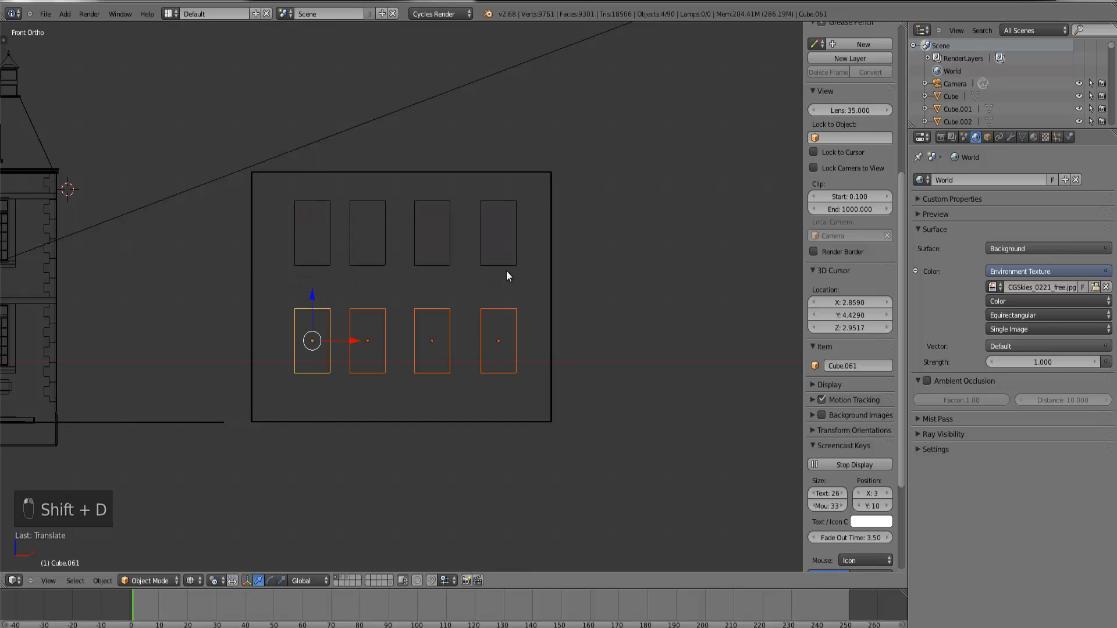
# Step: Add the upper row to the selection and join all eight window blocks into one object
pyautogui.press('b')
pyautogui.moveTo(508, 277); pyautogui.dragTo(314, 249)
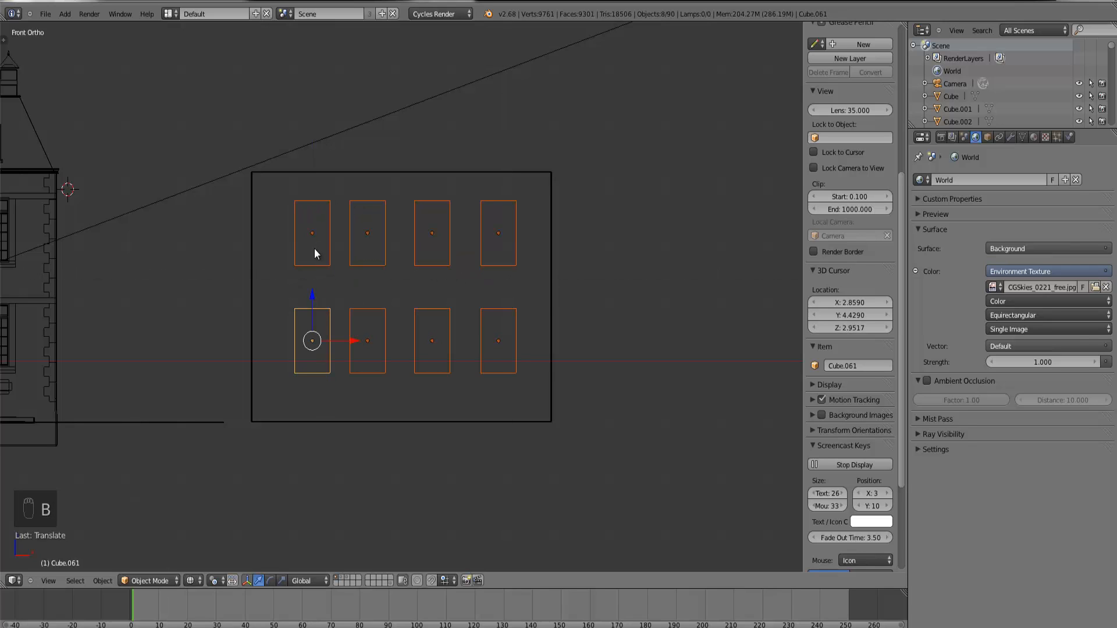
pyautogui.hotkey('ctrl', 'j')
pyautogui.press('Tab')
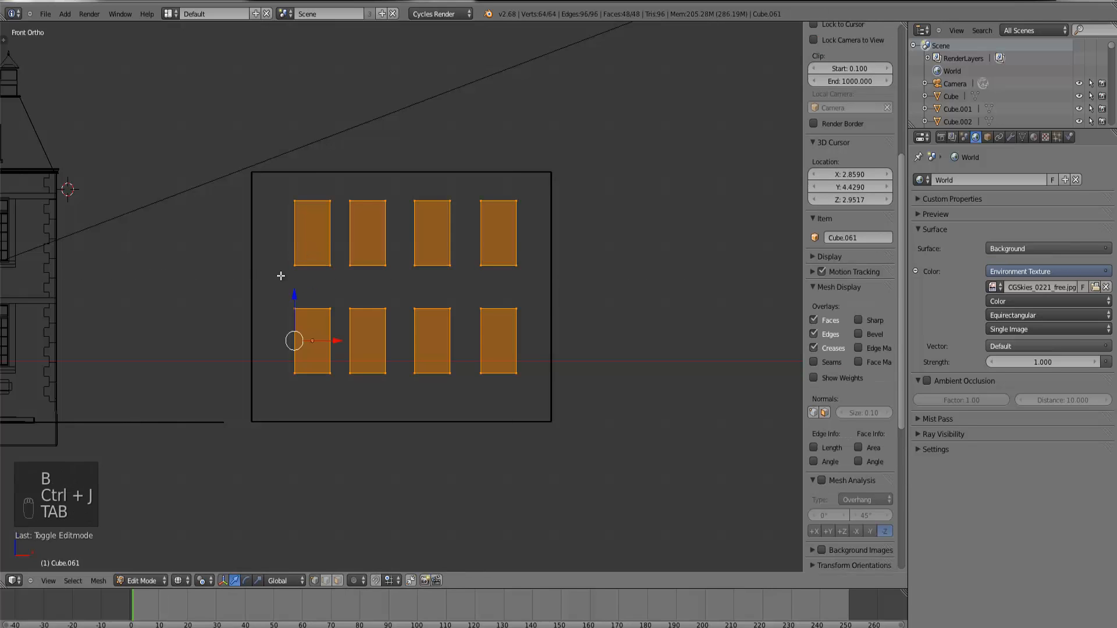
pyautogui.press('Tab')
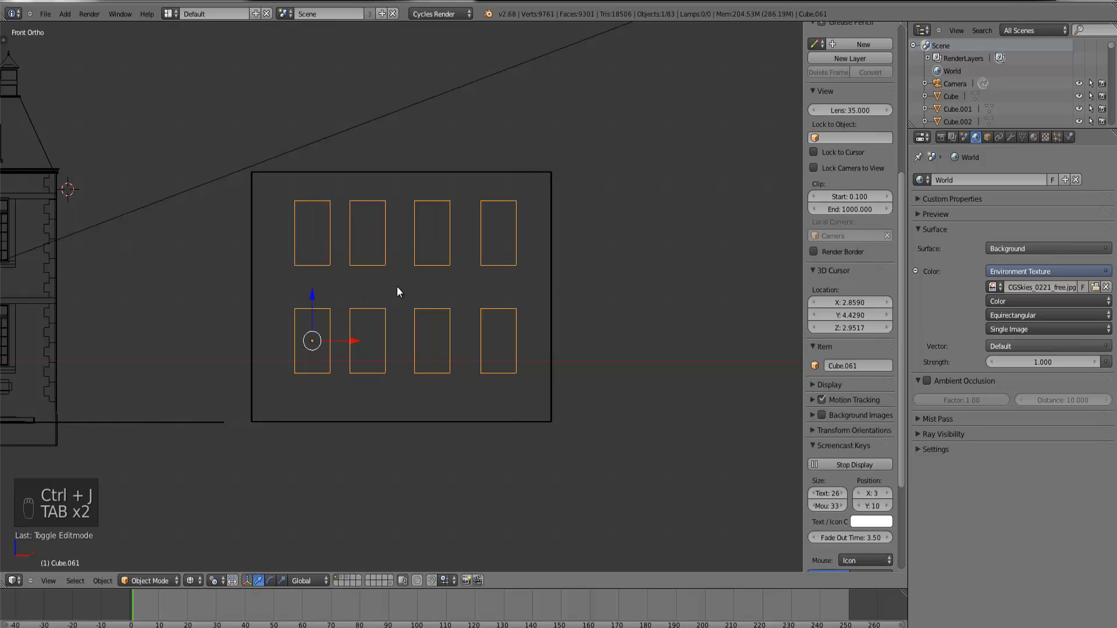
# Step: Rename the joined window blocks object as holes
pyautogui.click(988, 137)
pyautogui.click(979, 180)
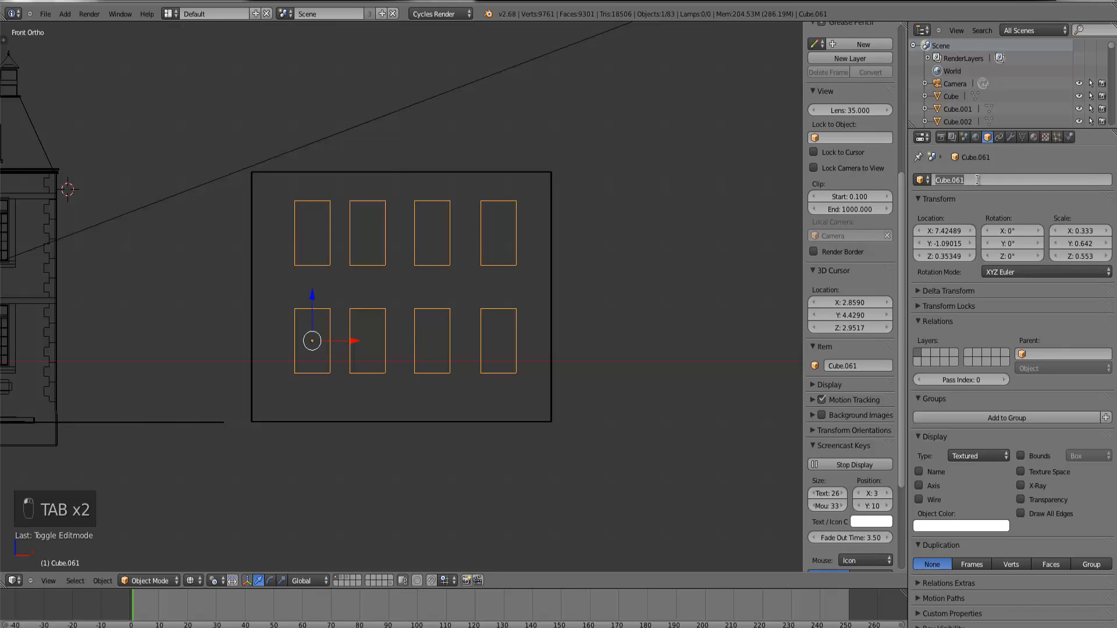
pyautogui.write('holes')
pyautogui.press('Return')
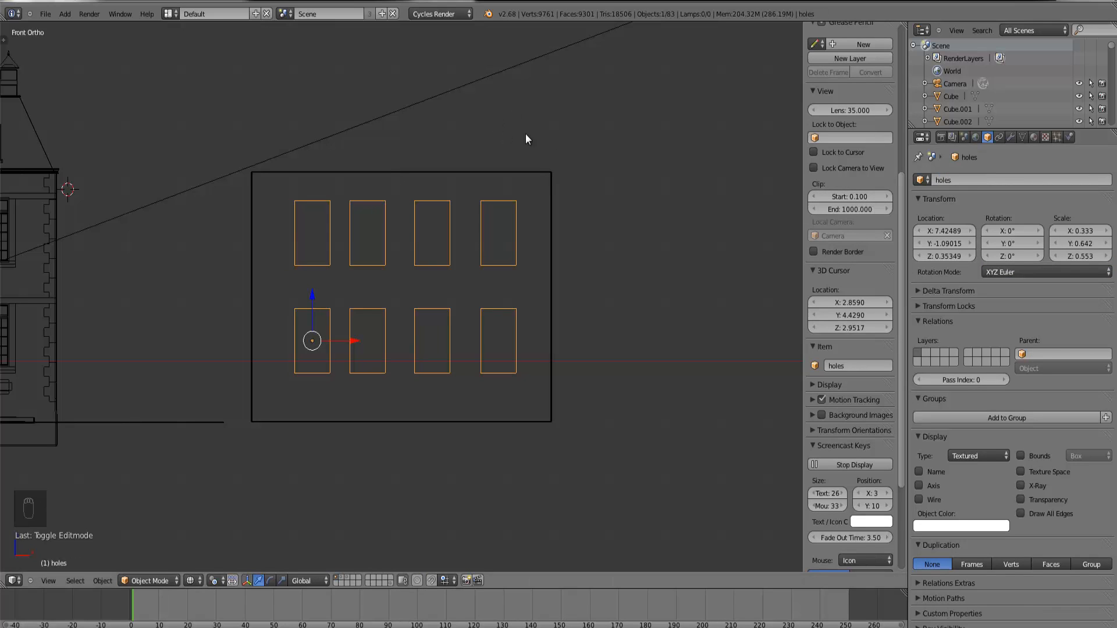
# Step: Add a Boolean modifier to the holes object and, in solid display, move it slightly outward along Y to about -1.16
pyautogui.click(1010, 137)
pyautogui.click(1003, 180)
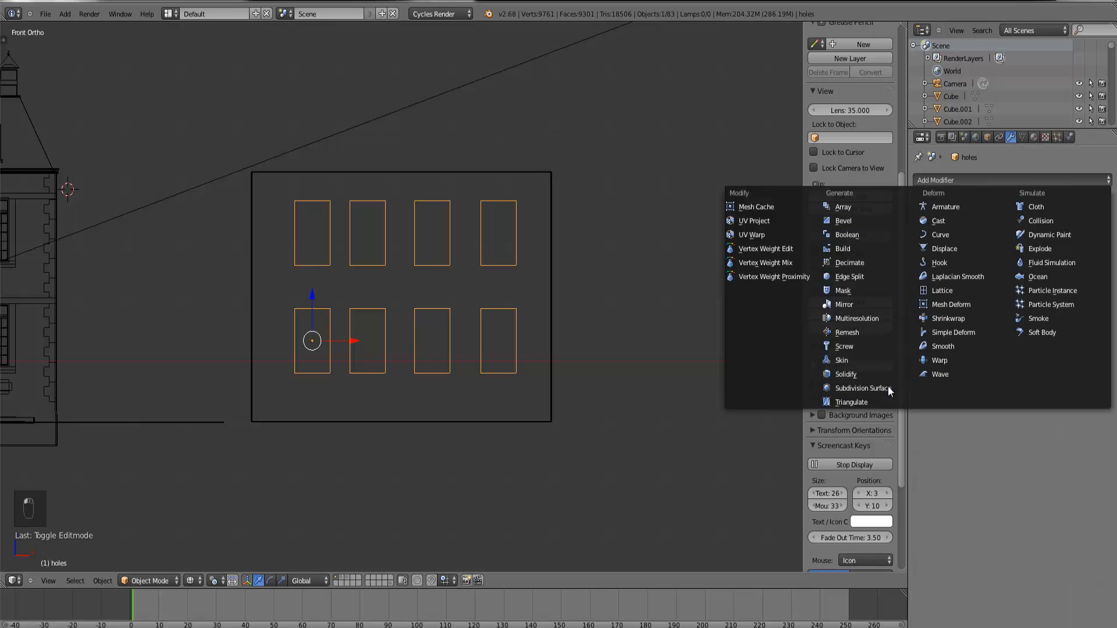
pyautogui.click(857, 232)
pyautogui.moveTo(787, 231)
pyautogui.mouseDown(button='middle')
pyautogui.moveTo(543, 267)
pyautogui.moveTo(525, 282)
pyautogui.mouseUp(button='middle')
pyautogui.press('z')
pyautogui.moveTo(306, 330); pyautogui.dragTo(318, 322)
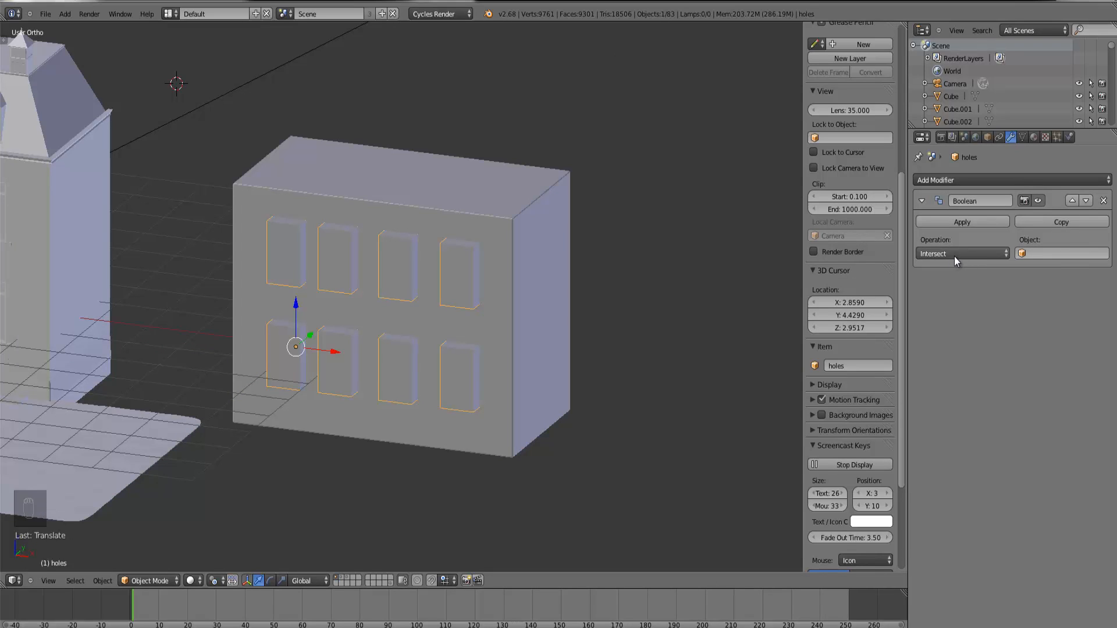
# Step: Try to find the target object for the Boolean modifier on holes by searching for "hole"
pyautogui.click(1041, 254)
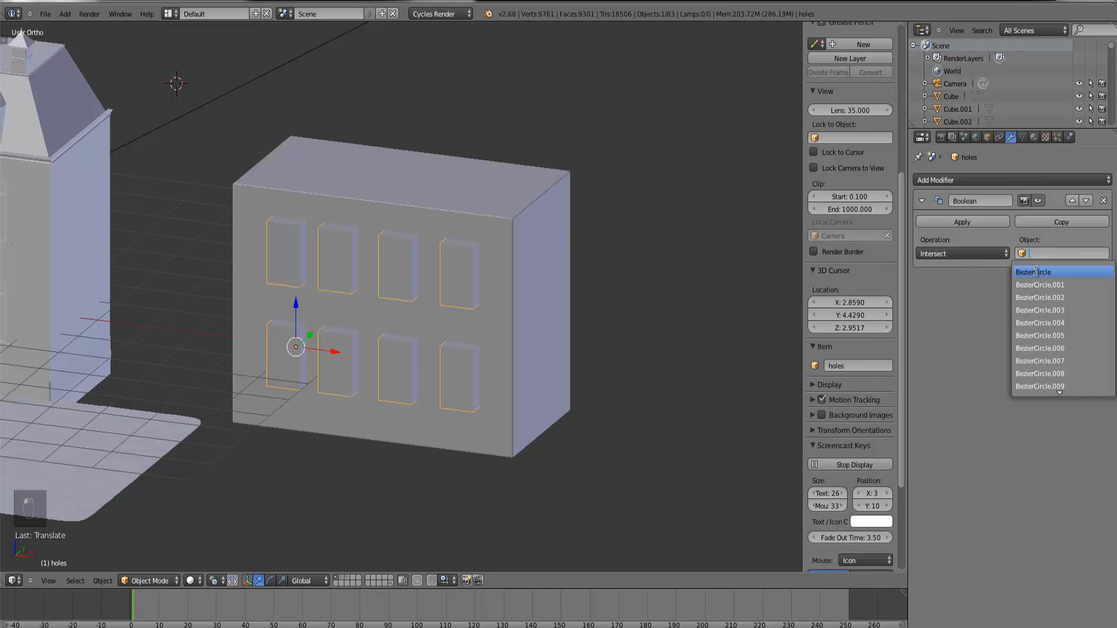
pyautogui.write('hol')
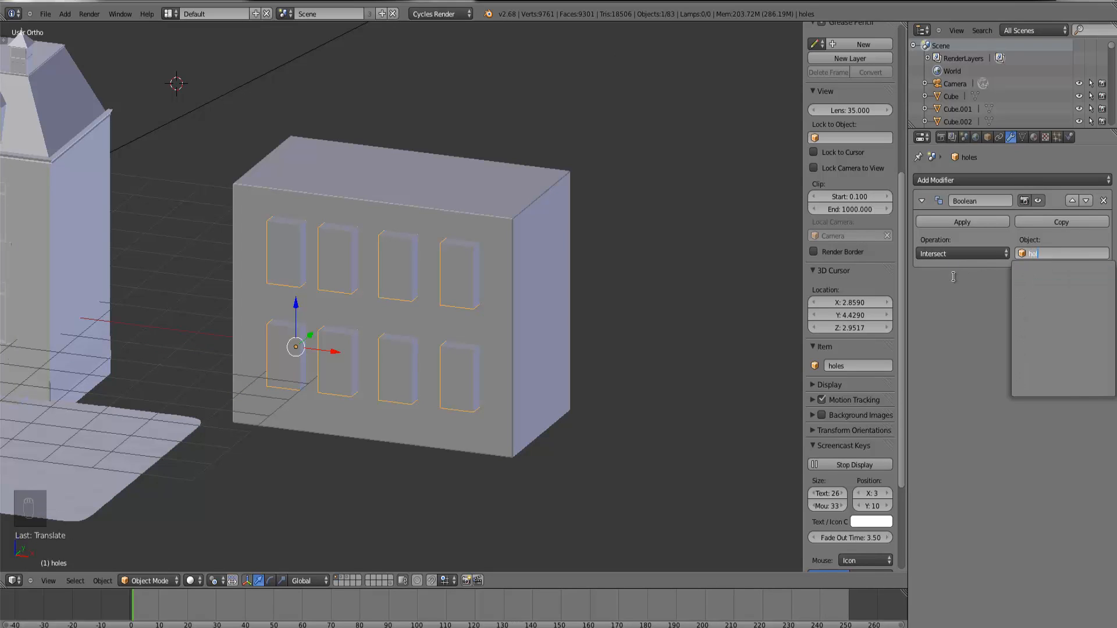
pyautogui.write('e')
pyautogui.press('BackSpace')
pyautogui.press('BackSpace')
pyautogui.press('BackSpace')
pyautogui.press('BackSpace')
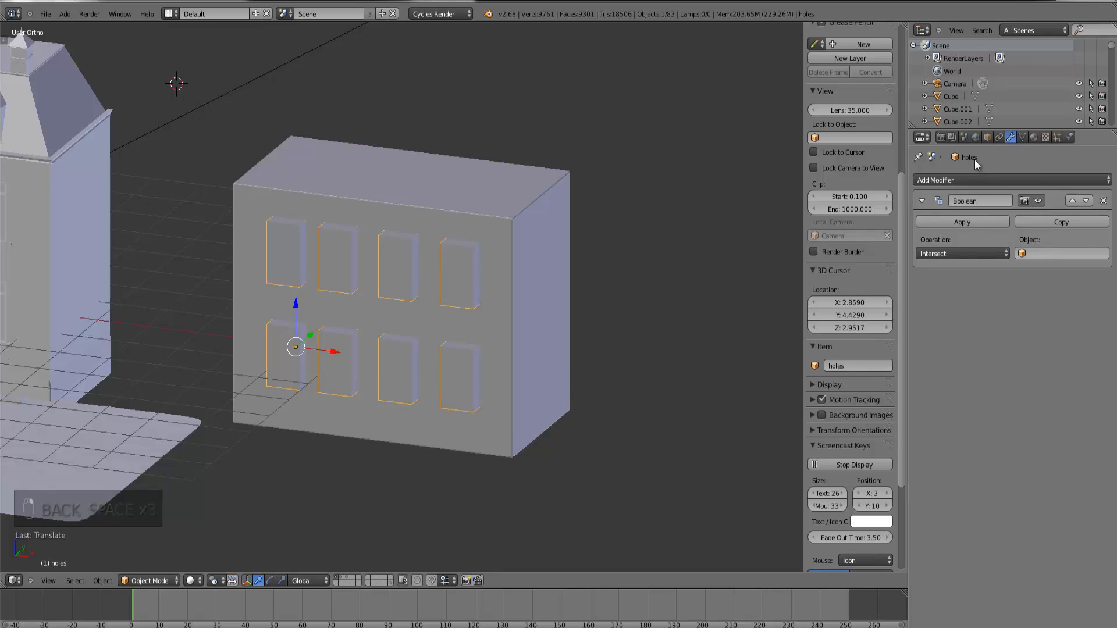
# Step: Add a Boolean modifier to the house body, using holes as the object and Difference as the operation
pyautogui.click(988, 137)
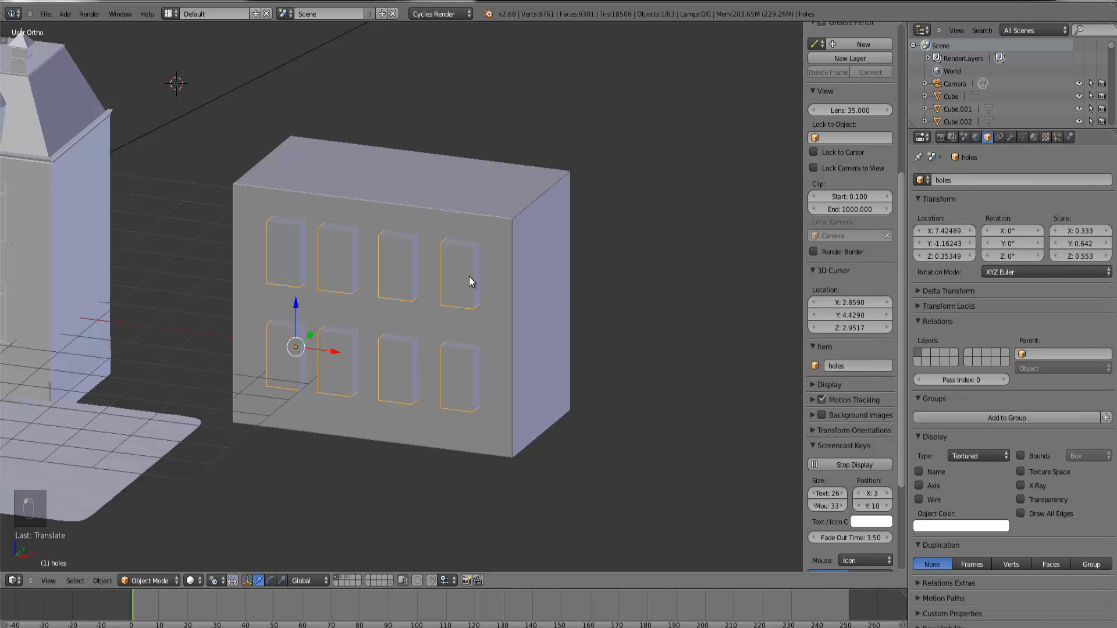
pyautogui.click(1011, 138)
pyautogui.keyDown('shift'); pyautogui.rightClick(513, 268); pyautogui.keyUp('shift')
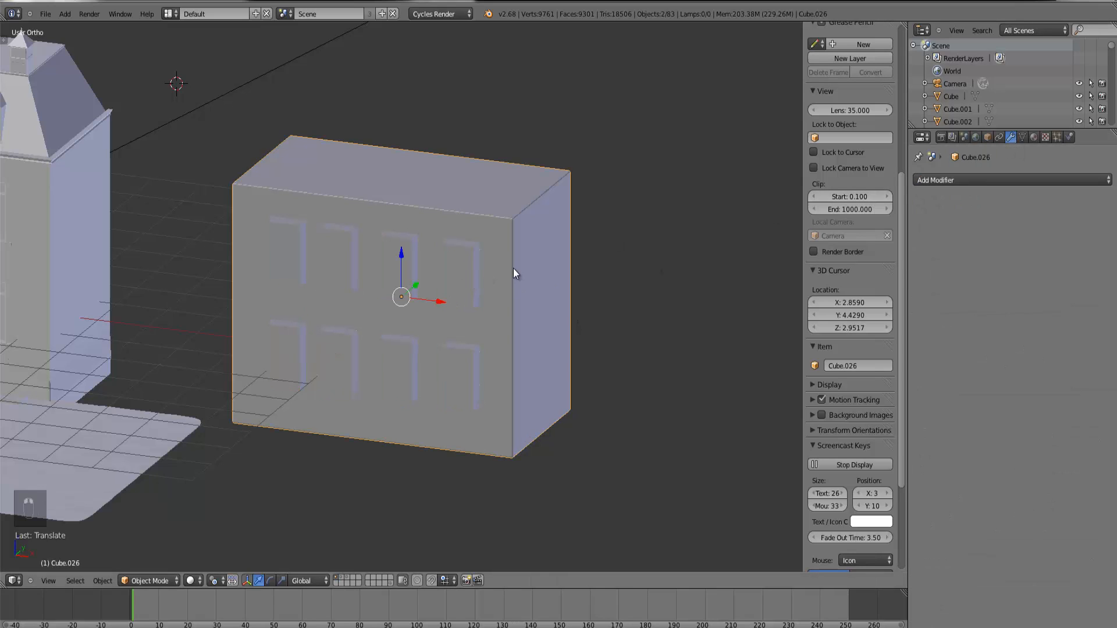
pyautogui.click(947, 181)
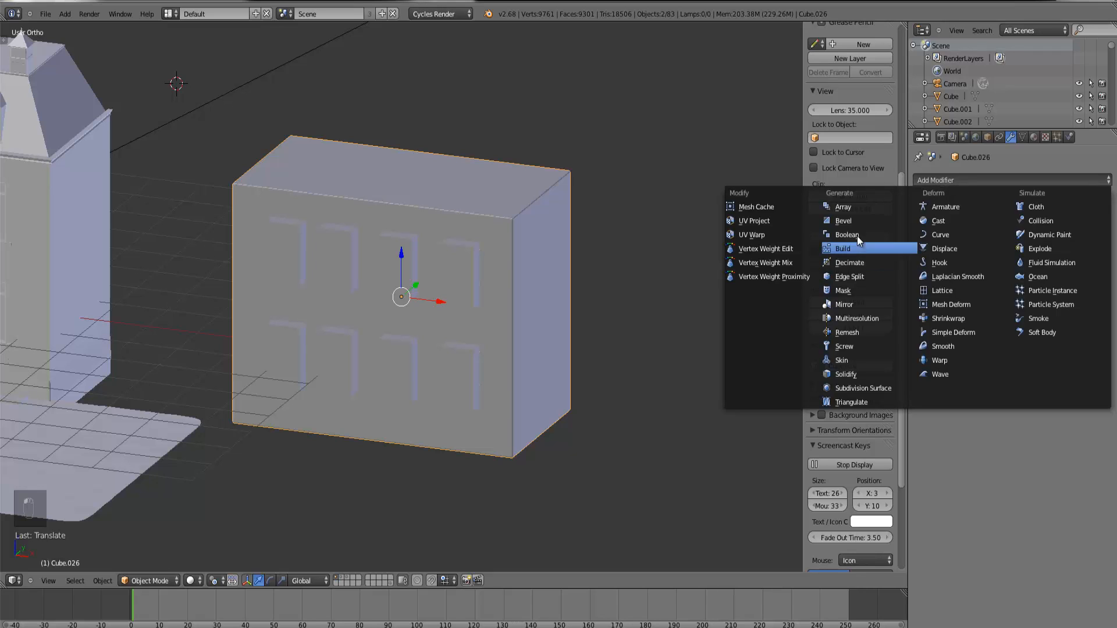
pyautogui.click(854, 251)
pyautogui.click(1051, 253)
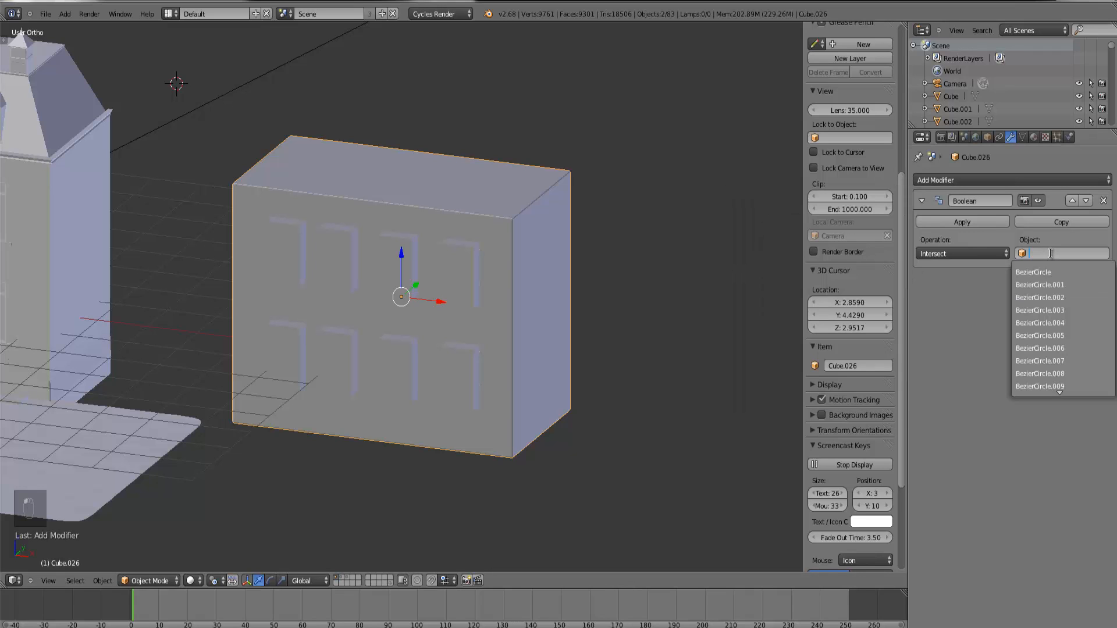
pyautogui.write('hole')
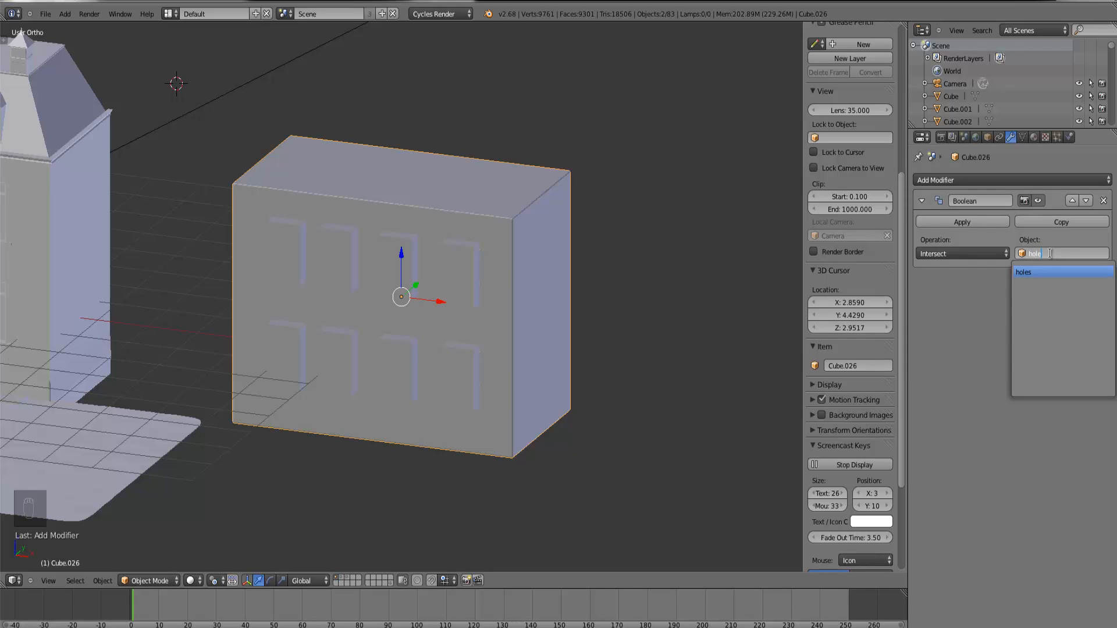
pyautogui.click(1025, 272)
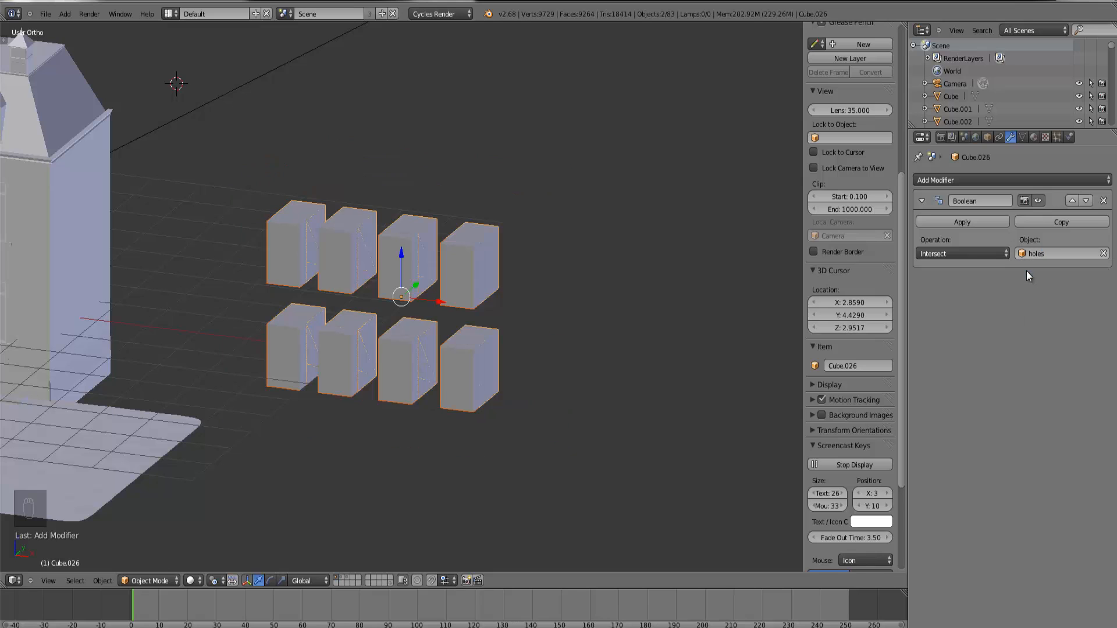
pyautogui.click(964, 254)
pyautogui.click(955, 210)
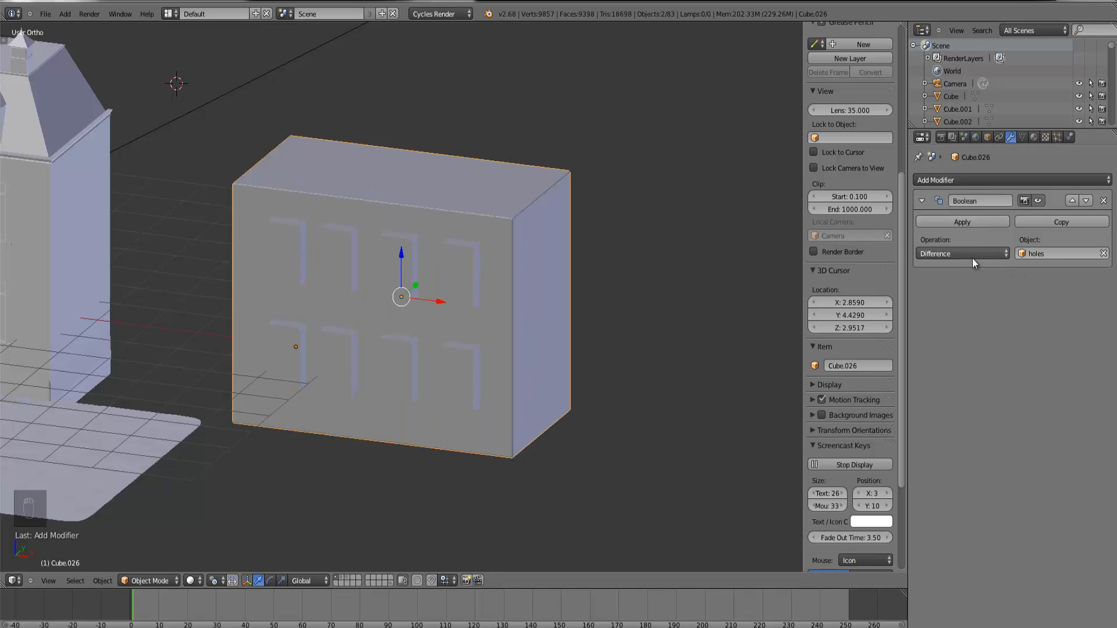
# Step: Apply the Boolean modifier on the house body and delete the holes object
pyautogui.click(966, 225)
pyautogui.rightClick(448, 270)
pyautogui.press('x')
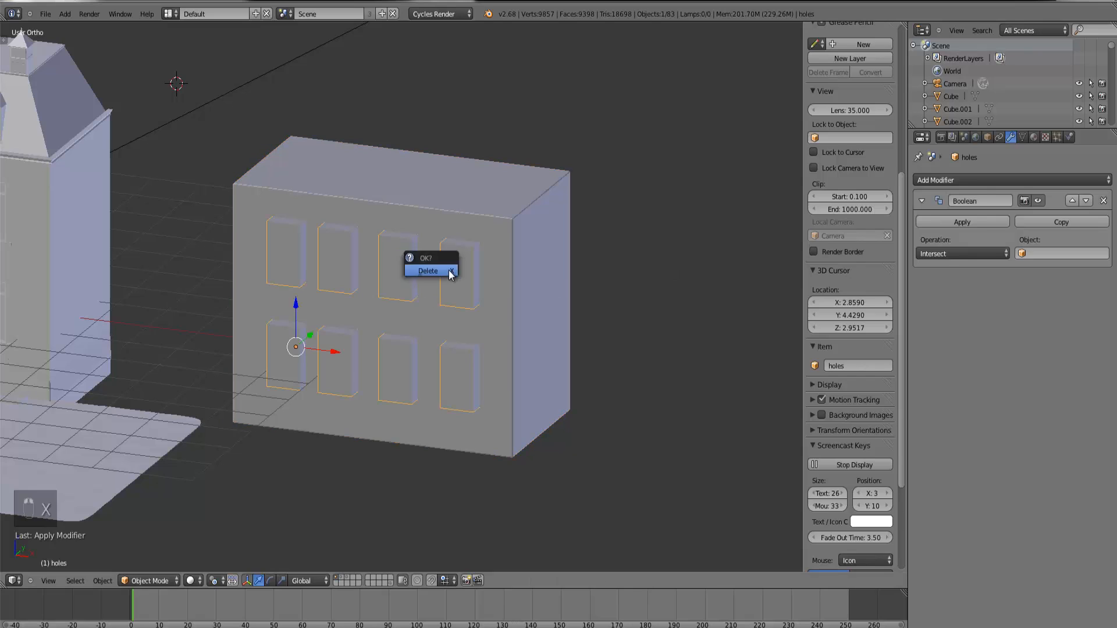
pyautogui.click(448, 270)
# Step: Examine the mesh topology around the cut window openings on the house body in Edit Mode
pyautogui.moveTo(449, 270); pyautogui.dragTo(490, 308, button='middle')
pyautogui.rightClick(490, 308)
pyautogui.press('Tab')
pyautogui.scroll(5, 493, 314)
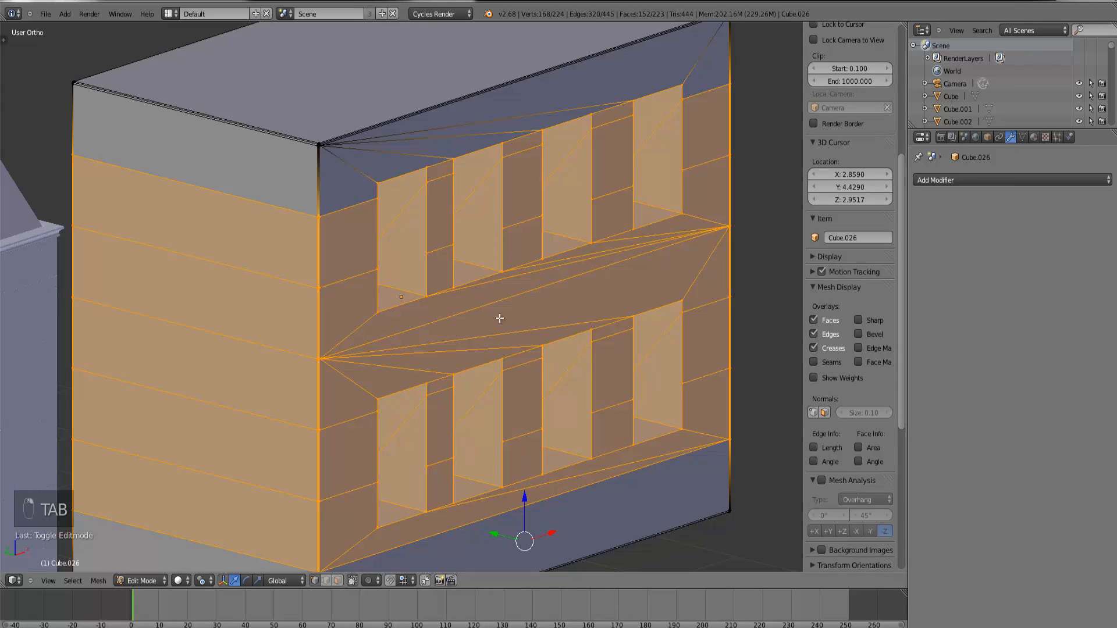
pyautogui.moveTo(508, 377); pyautogui.dragTo(498, 370, button='middle')
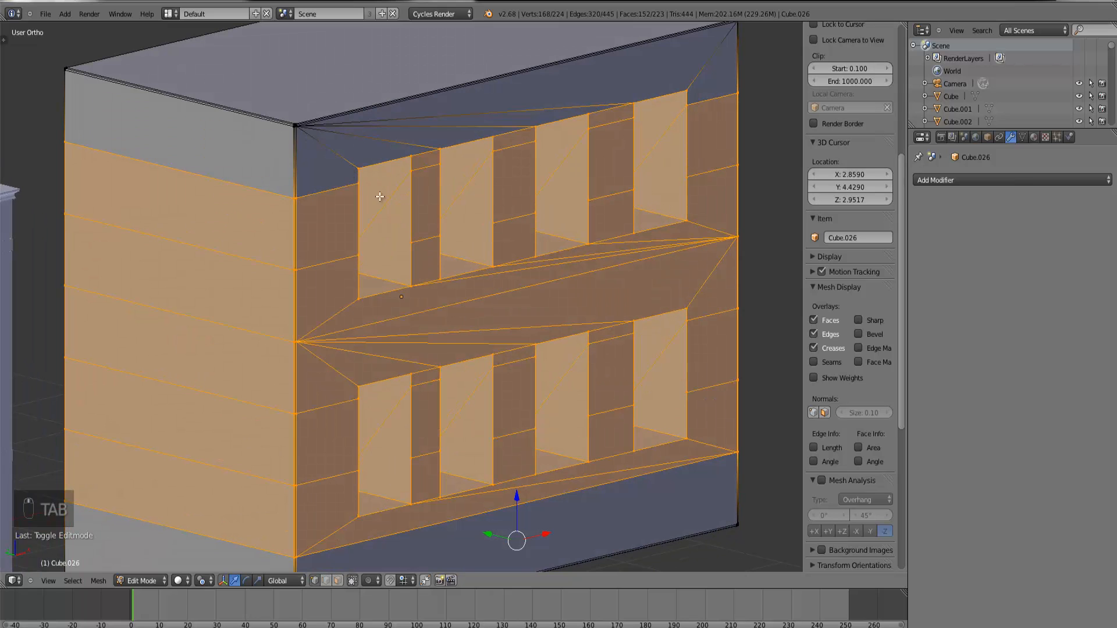
pyautogui.moveTo(378, 191); pyautogui.dragTo(380, 318, button='middle')
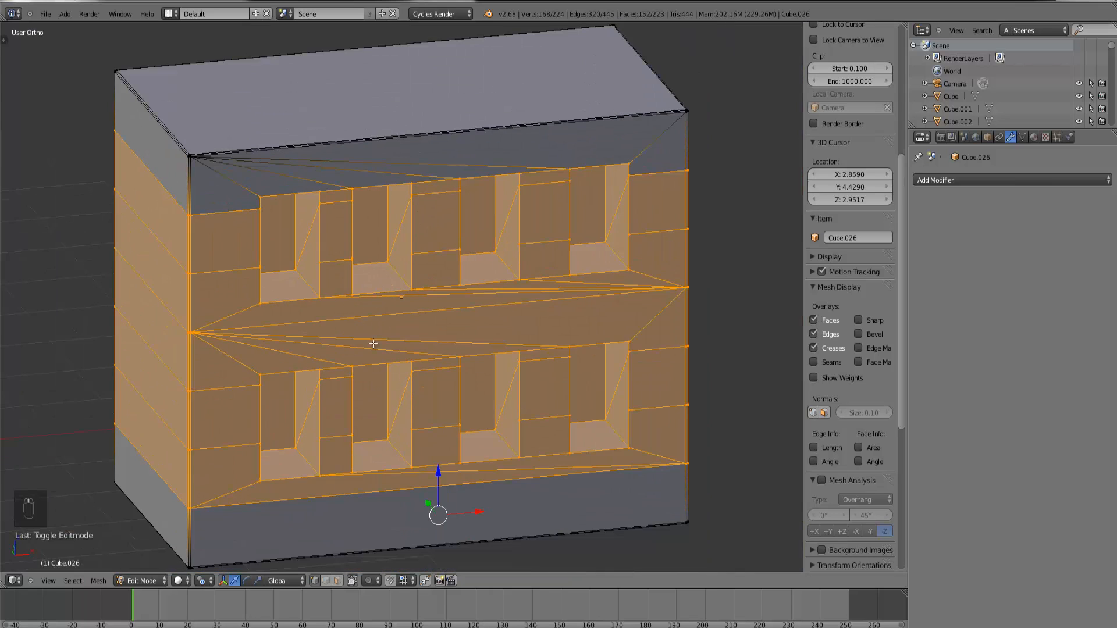
pyautogui.press('Tab')
# Step: Undo the deletion of the holes object and the Boolean modifier work on the house body
pyautogui.hotkey('ctrl', 'z')
pyautogui.hotkey('ctrl', 'z')
pyautogui.hotkey('ctrl', 'z')
pyautogui.hotkey('ctrl', 'z')
pyautogui.hotkey('ctrl', 'z')
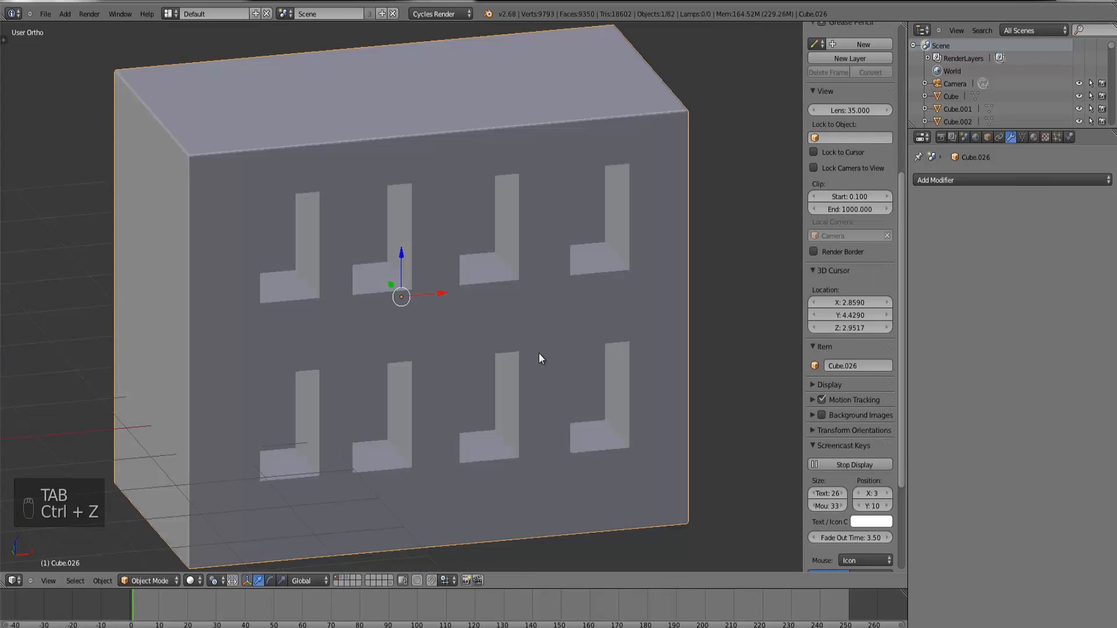
pyautogui.hotkey('ctrl', 'z')
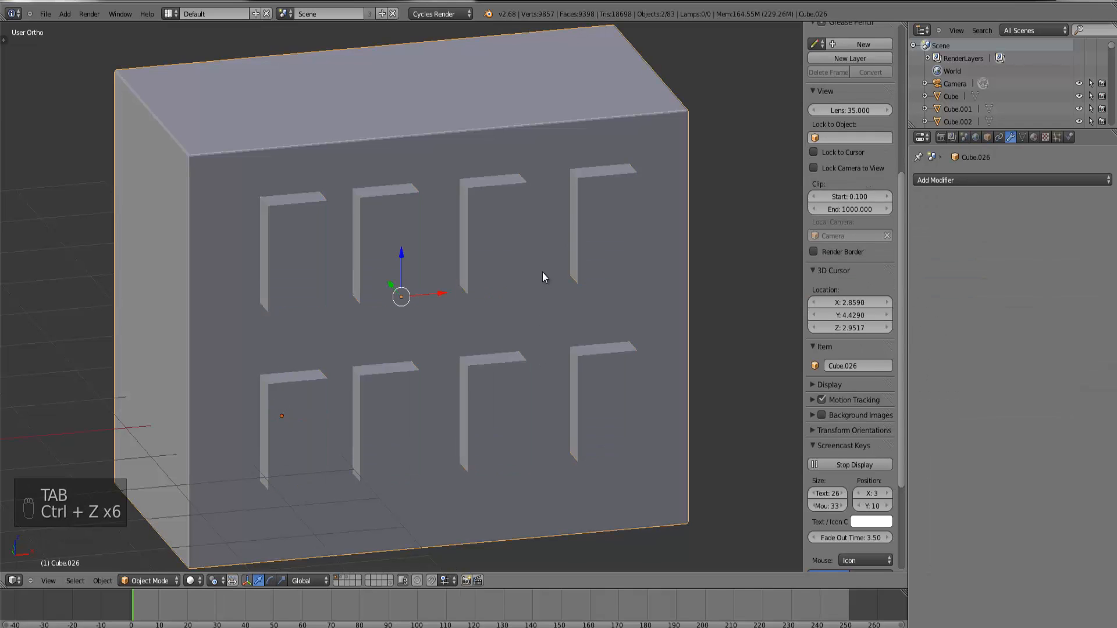
pyautogui.press('x')
pyautogui.click(515, 243)
pyautogui.hotkey('ctrl', 'z')
pyautogui.hotkey('ctrl', 'z')
pyautogui.hotkey('ctrl', 'z')
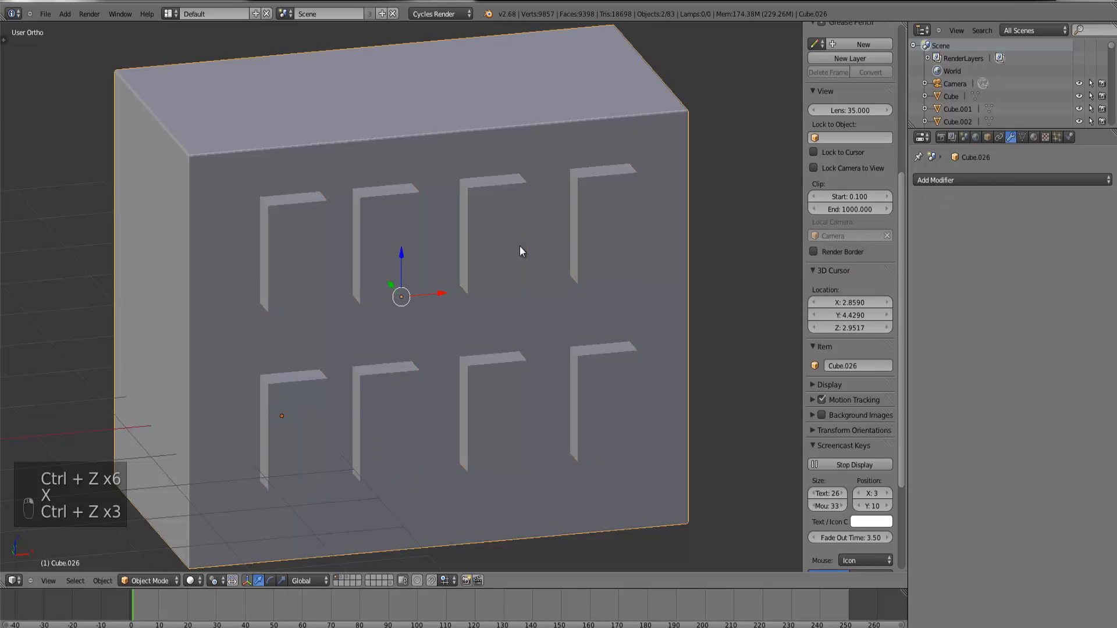
pyautogui.hotkey('ctrl', 'z')
pyautogui.hotkey('ctrl', 'z')
pyautogui.hotkey('ctrl', 'z')
pyautogui.hotkey('ctrl', 'z')
pyautogui.hotkey('ctrl', 'z')
pyautogui.hotkey('ctrl', 'z')
# Step: In wireframe display, delete the holes object and open the house body in Edit Mode from the front view
pyautogui.press('z')
pyautogui.press('x')
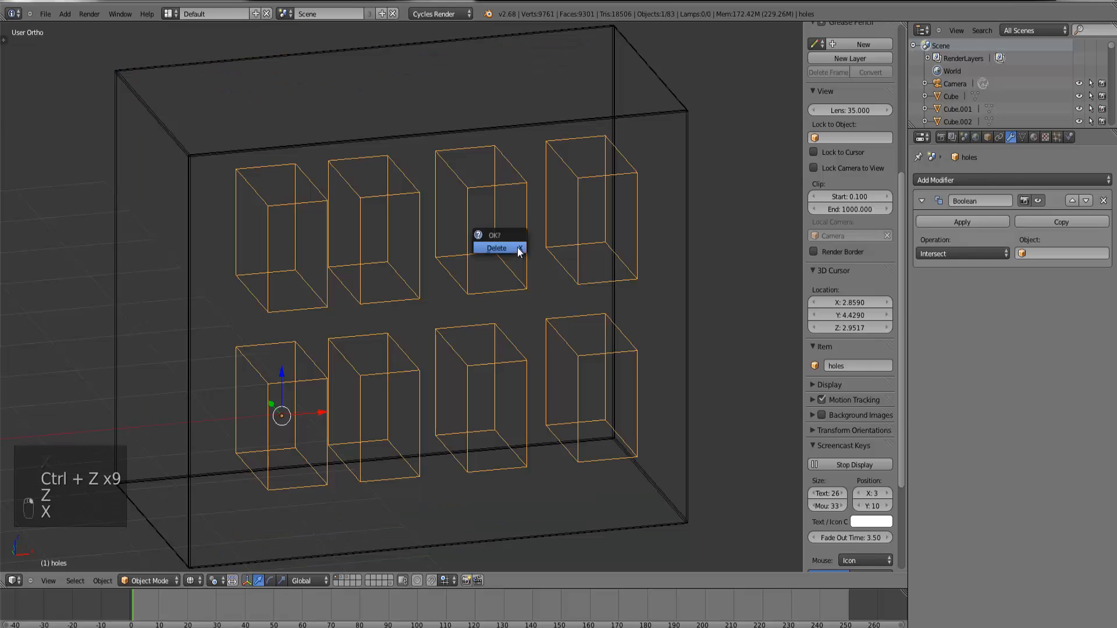
pyautogui.click(516, 247)
pyautogui.rightClick(500, 132)
pyautogui.press('Tab')
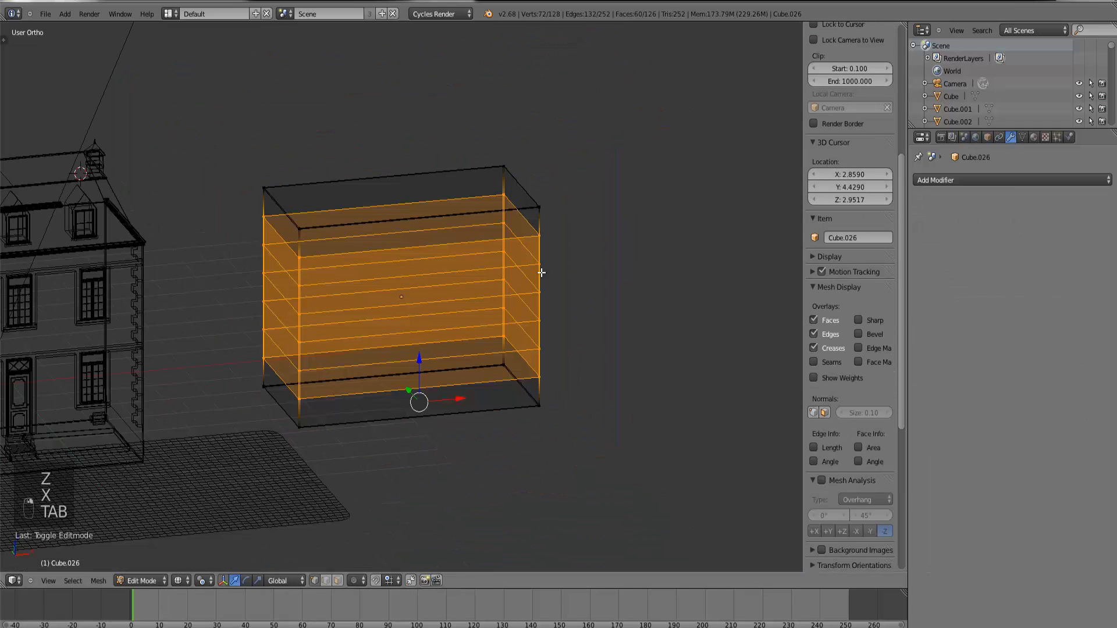
pyautogui.press('KP_1')
pyautogui.scroll(1, 542, 281)
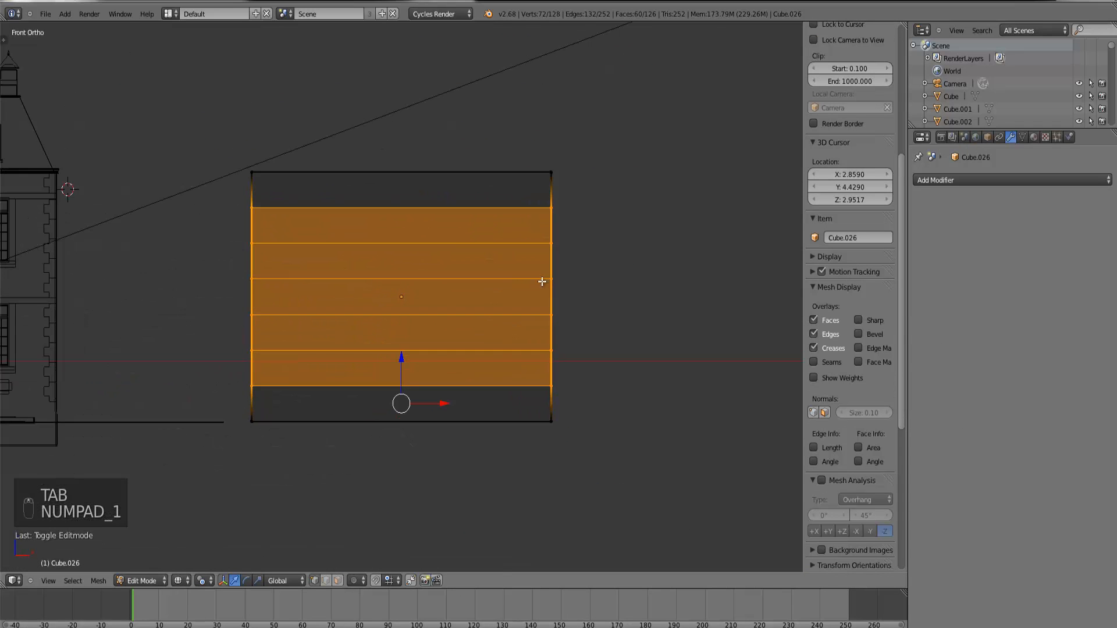
# Step: Try to divide the house body with 12 vertical loop cuts
pyautogui.hotkey('ctrl', 'r')
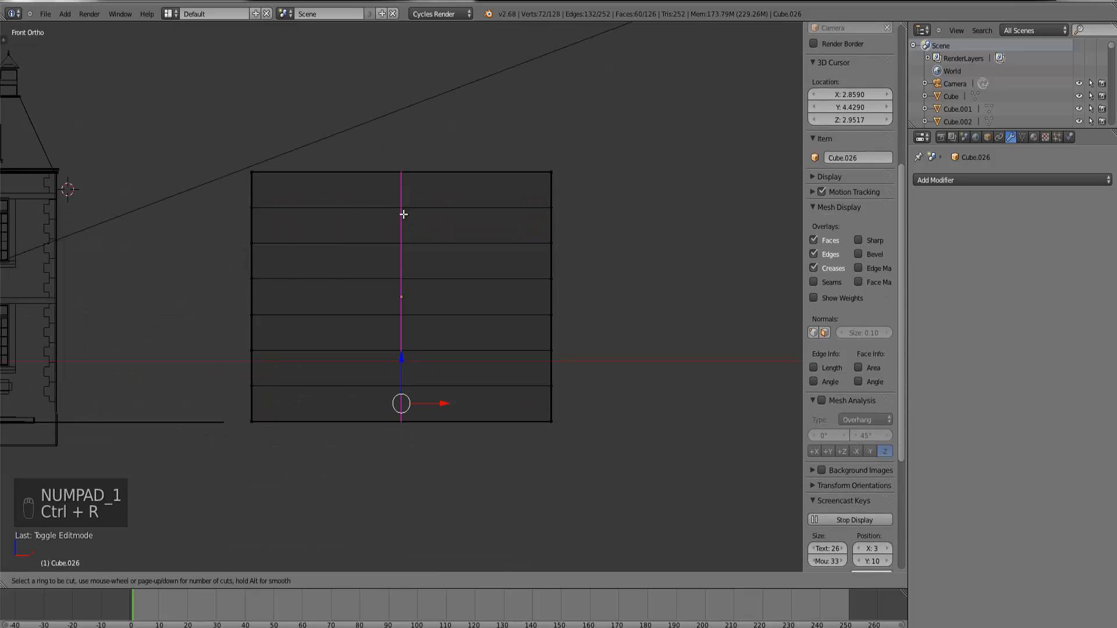
pyautogui.scroll(6, 403, 215)
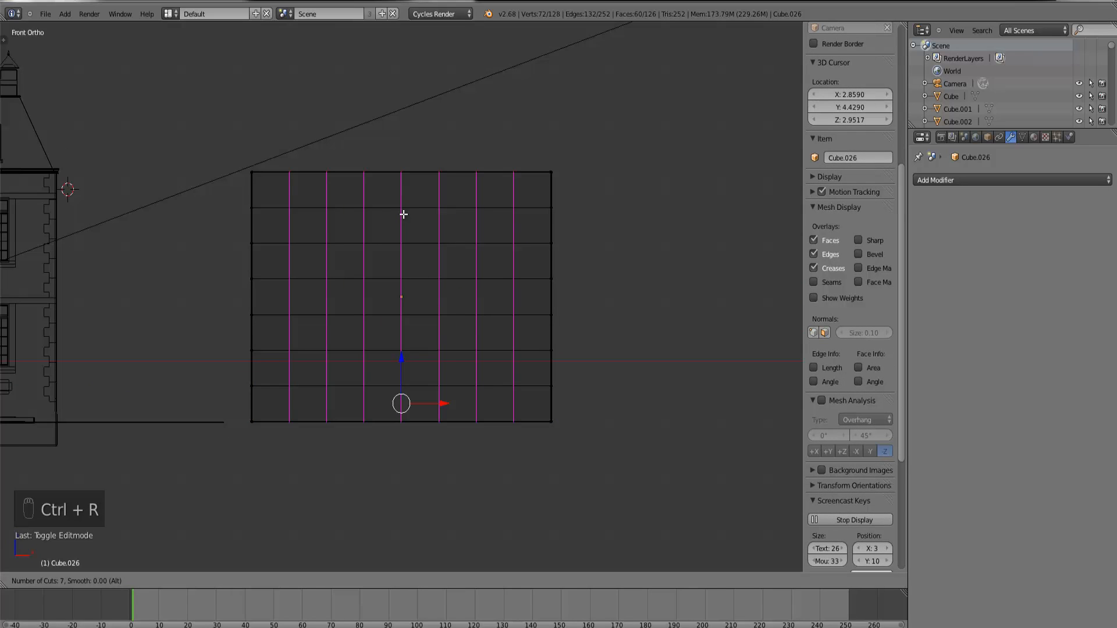
pyautogui.scroll(5, 403, 214)
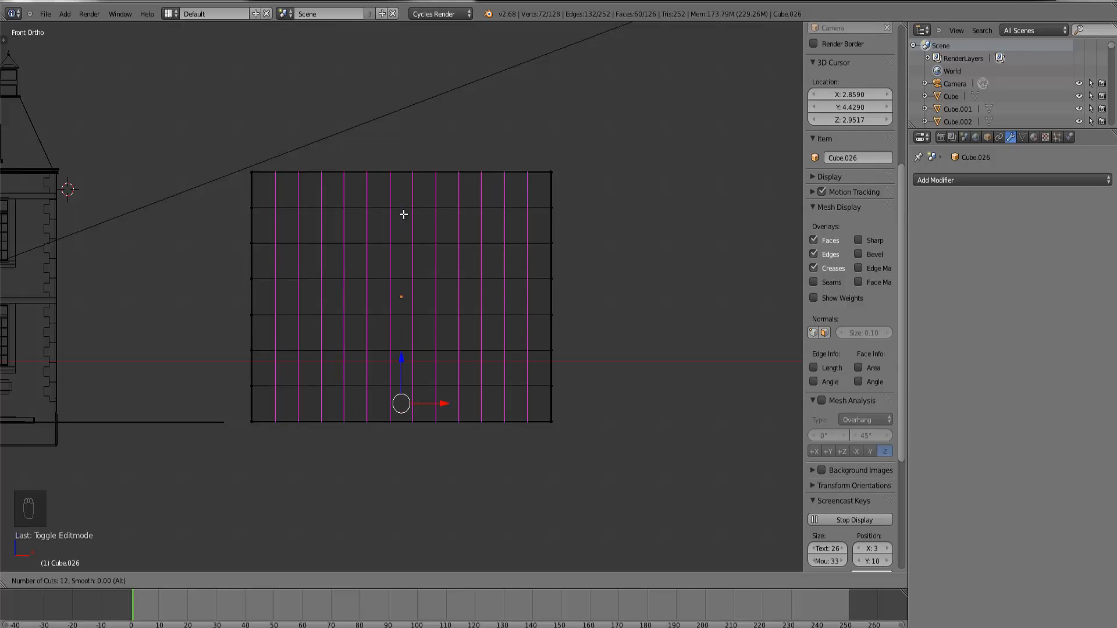
pyautogui.rightClick(404, 215)
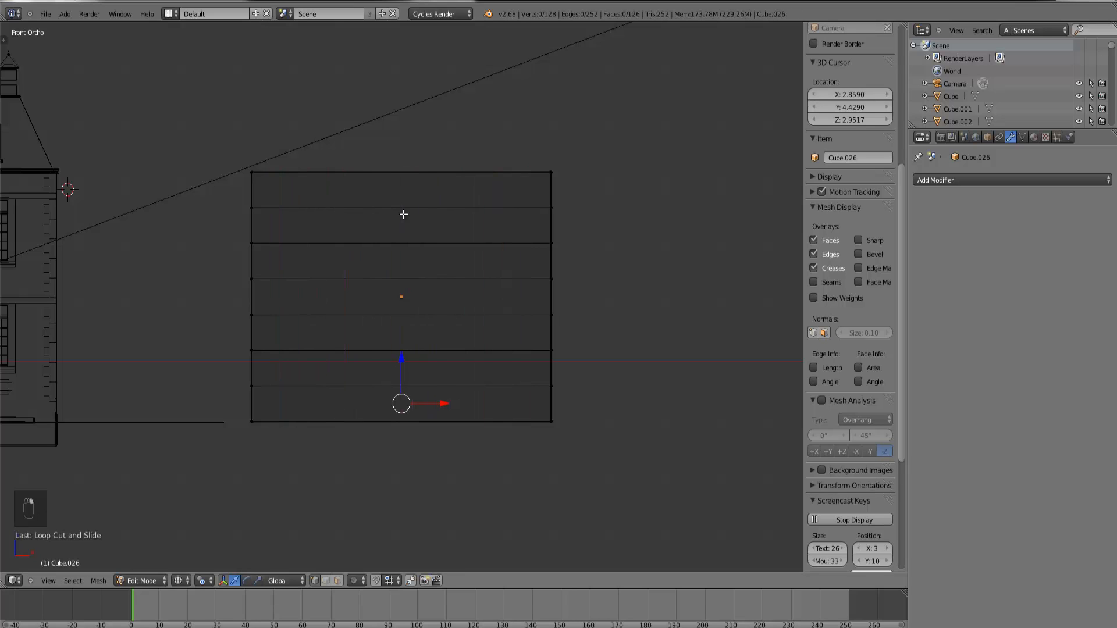
# Step: Undo the attempted vertical loop cuts on the house body
pyautogui.hotkey('ctrl', 'z')
pyautogui.hotkey('ctrl', 'z')
pyautogui.hotkey('ctrl', 'z')
pyautogui.hotkey('ctrl', 'z')
pyautogui.hotkey('ctrl', 'z')
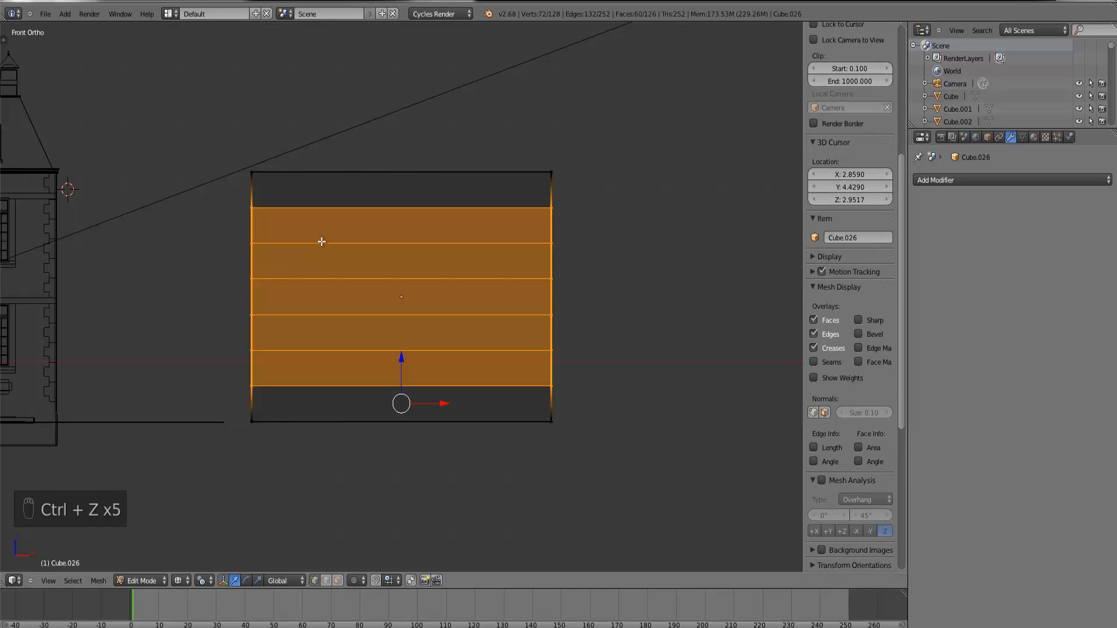
pyautogui.hotkey('ctrl', 'z')
pyautogui.hotkey('ctrl', 'z')
pyautogui.hotkey('ctrl', 'z')
pyautogui.hotkey('ctrl', 'z')
pyautogui.hotkey('ctrl', 'z')
pyautogui.hotkey('ctrl', 'z')
pyautogui.hotkey('ctrl', 'z')
pyautogui.hotkey('ctrl', 'z')
pyautogui.hotkey('ctrl', 'z')
pyautogui.hotkey('ctrl', 'z')
pyautogui.hotkey('ctrl', 'z')
pyautogui.hotkey('ctrl', 'z')
pyautogui.hotkey('ctrl', 'z')
pyautogui.hotkey('ctrl', 'z')
pyautogui.hotkey('ctrl', 'z')
pyautogui.hotkey('ctrl', 'z')
pyautogui.hotkey('ctrl', 'z')
pyautogui.hotkey('ctrl', 'z')
pyautogui.hotkey('ctrl', 'z')
pyautogui.hotkey('ctrl', 'z')
pyautogui.hotkey('ctrl', 'z')
pyautogui.hotkey('ctrl', 'z')
pyautogui.hotkey('ctrl', 'z')
pyautogui.hotkey('ctrl', 'z')
pyautogui.hotkey('ctrl', 'z')
pyautogui.hotkey('ctrl', 'z')
pyautogui.hotkey('ctrl', 'z')
pyautogui.hotkey('ctrl', 'z')
pyautogui.hotkey('ctrl', 'z')
pyautogui.hotkey('ctrl', 'z')
pyautogui.hotkey('ctrl', 'z')
pyautogui.hotkey('ctrl', 'z')
pyautogui.hotkey('ctrl', 'z')
pyautogui.hotkey('ctrl', 'z')
pyautogui.hotkey('ctrl', 'z')
pyautogui.hotkey('ctrl', 'z')
pyautogui.hotkey('ctrl', 'z')
pyautogui.press('r')
pyautogui.rightClick(335, 218)
# Step: Add six evenly spaced vertical loop cuts to the house body
pyautogui.hotkey('ctrl', 'r')
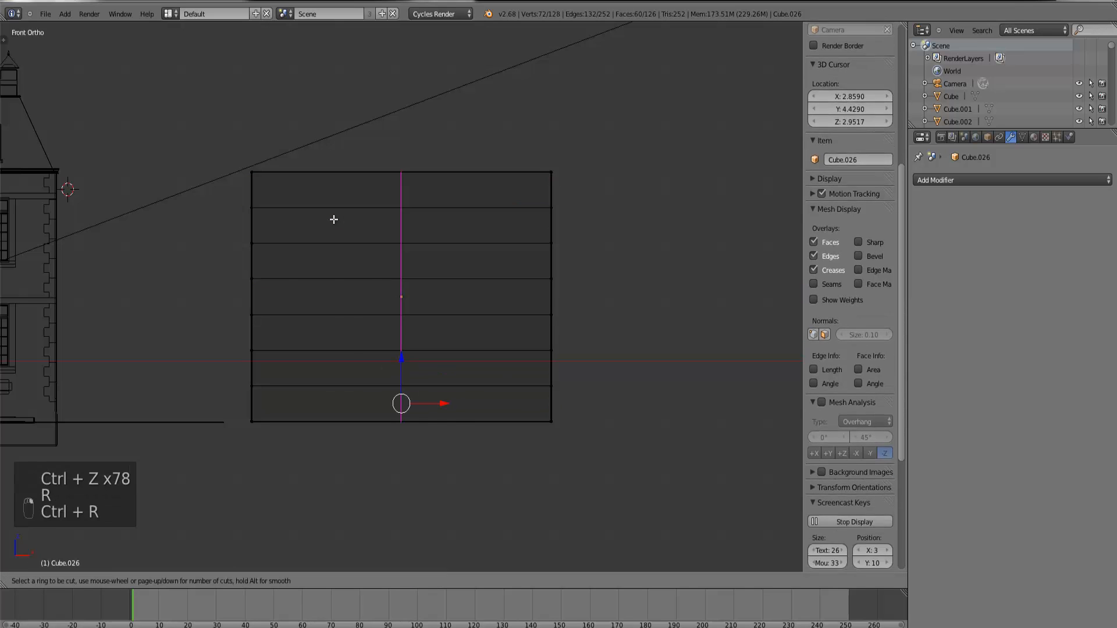
pyautogui.scroll(11, 334, 220)
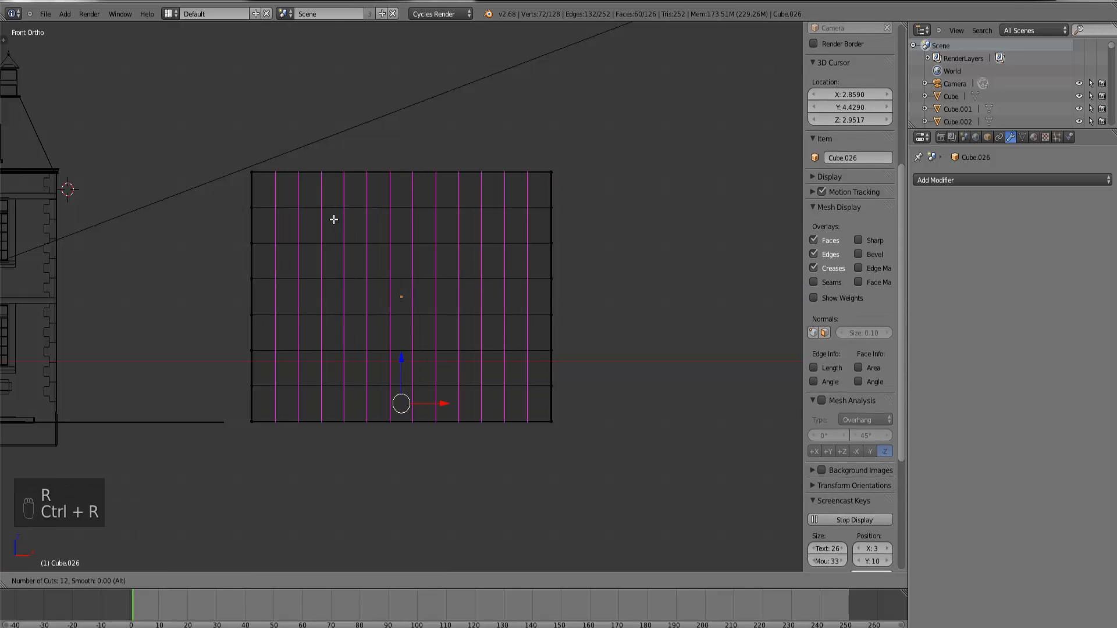
pyautogui.scroll(-6, 334, 219)
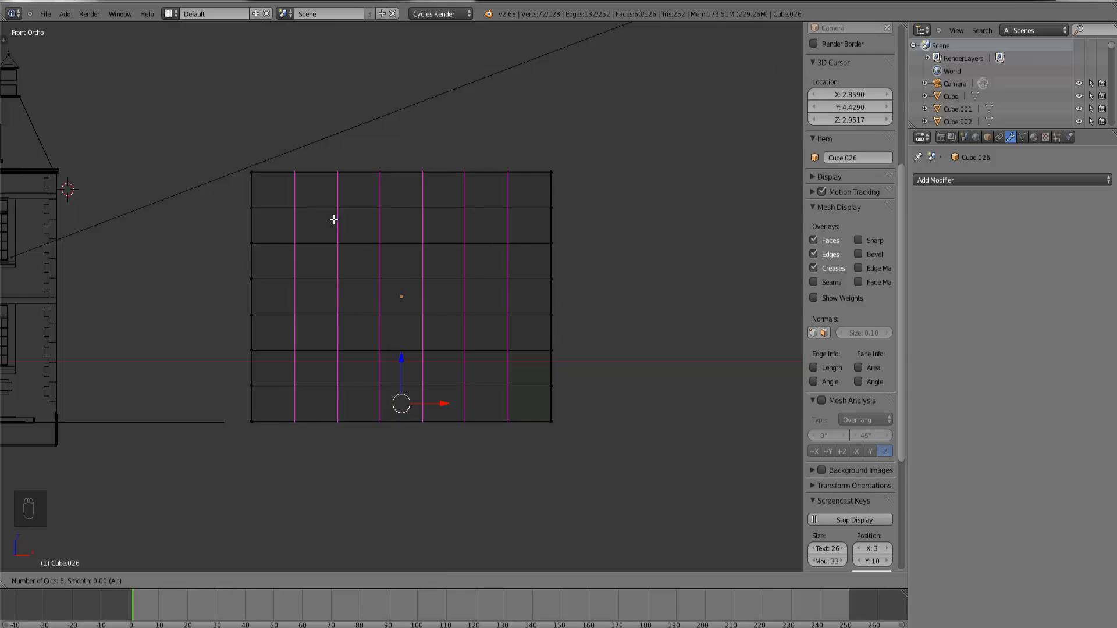
pyautogui.click(333, 219)
pyautogui.rightClick(333, 219)
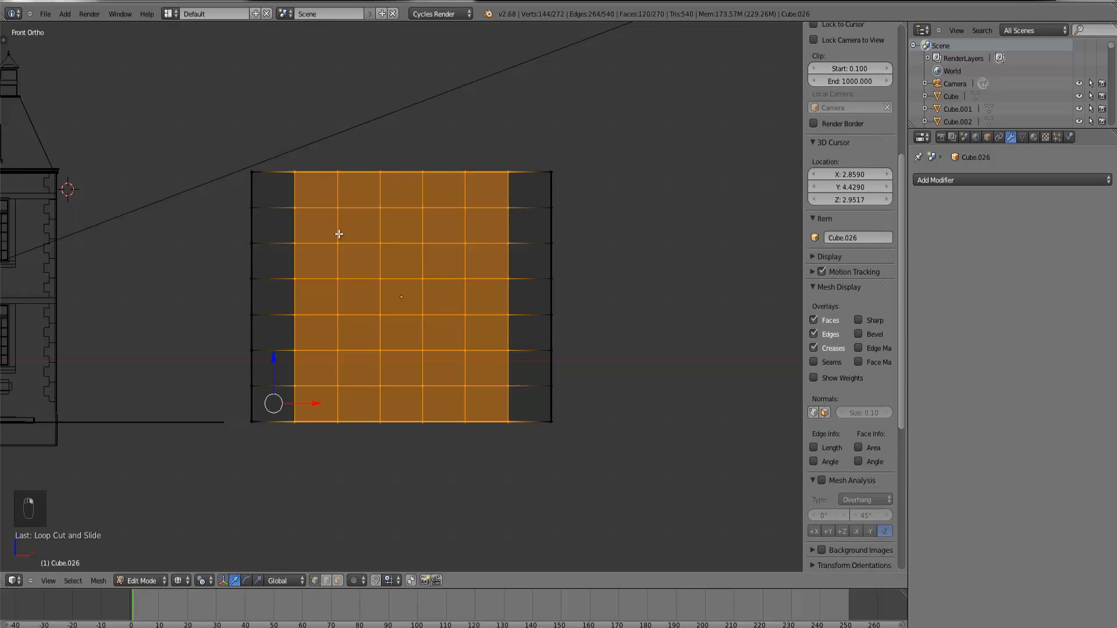
# Step: In solid display, select the six vertices of the upper-left window area, in the front wall's second column and second and third rows
pyautogui.press('z')
pyautogui.moveTo(324, 232)
pyautogui.mouseDown(button='middle')
pyautogui.moveTo(351, 252)
pyautogui.moveTo(355, 295)
pyautogui.mouseUp(button='middle')
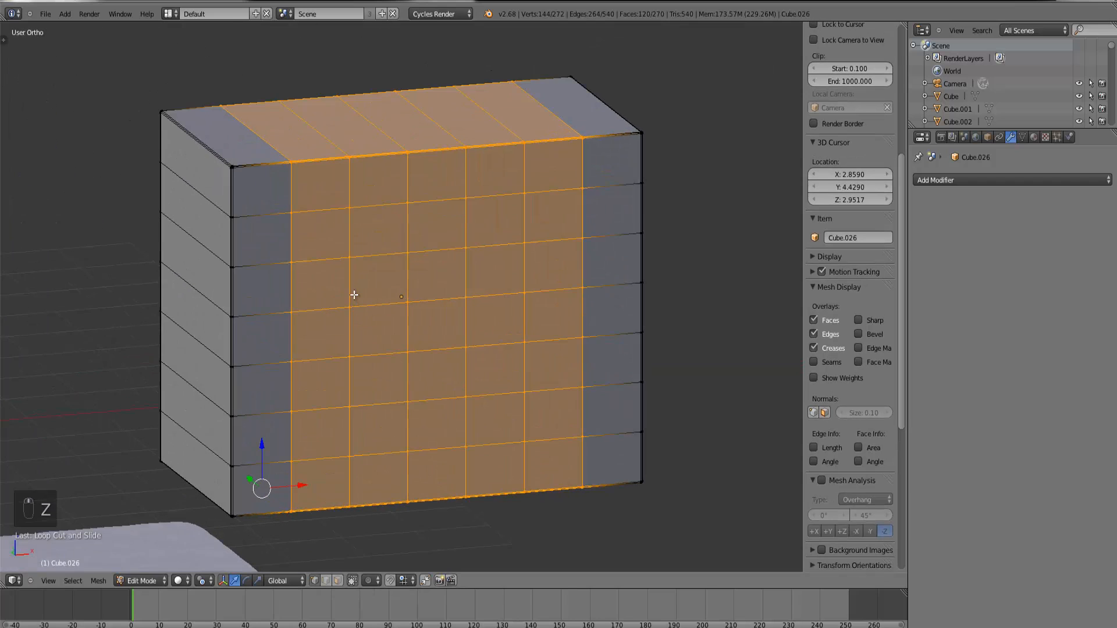
pyautogui.rightClick(291, 213)
pyautogui.click(291, 212)
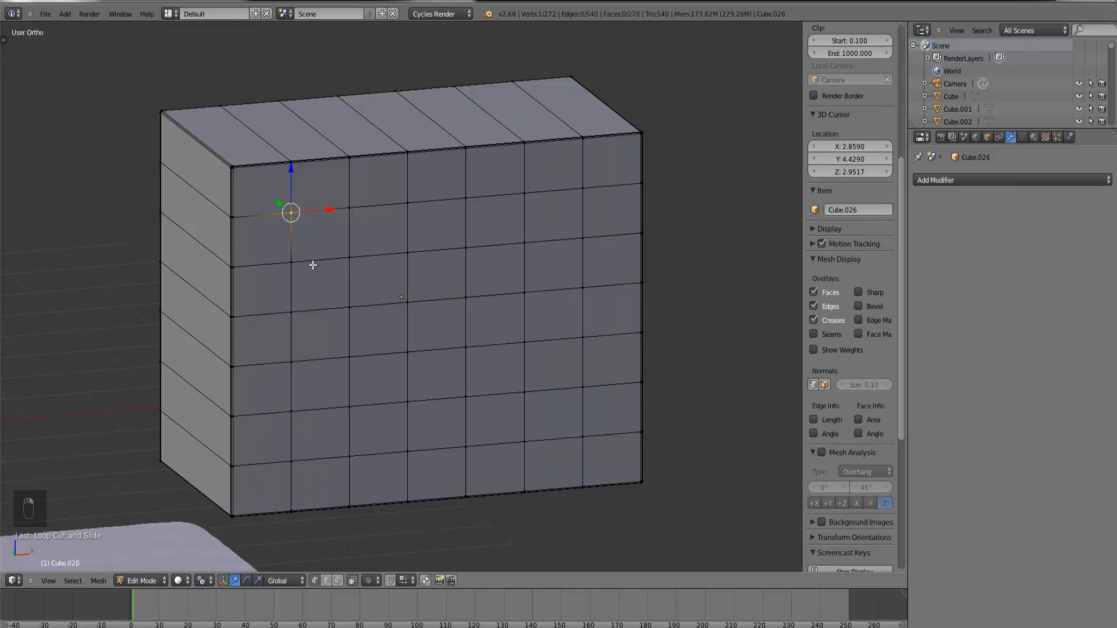
pyautogui.keyDown('shift'); pyautogui.rightClick(292, 262); pyautogui.keyUp('shift')
pyautogui.keyDown('shift'); pyautogui.rightClick(292, 312); pyautogui.keyUp('shift')
pyautogui.keyDown('shift'); pyautogui.rightClick(349, 307); pyautogui.keyUp('shift')
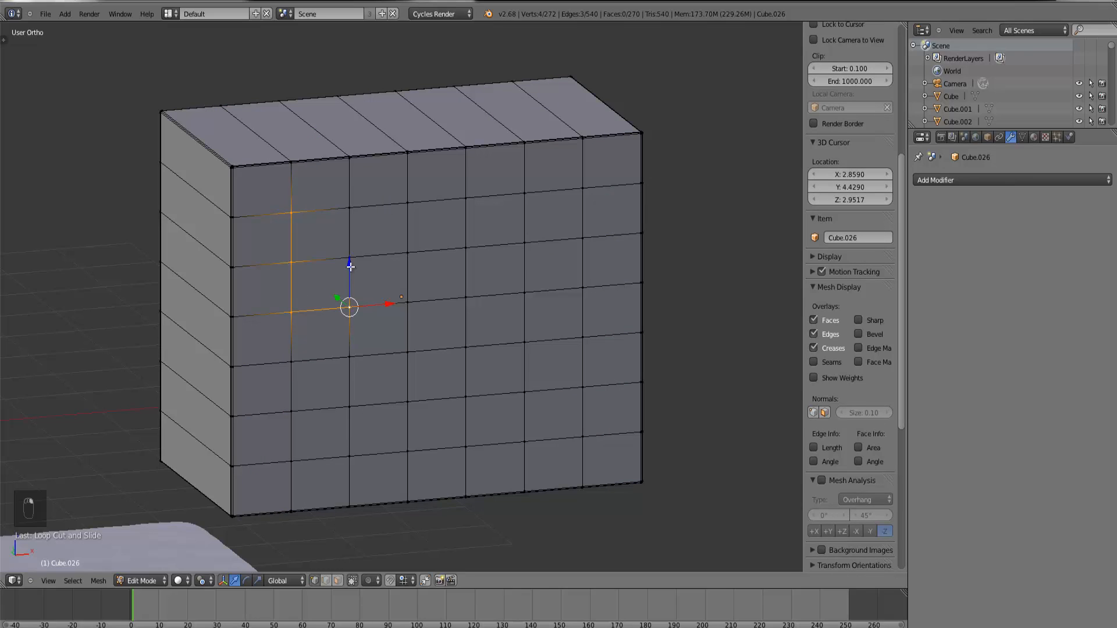
pyautogui.keyDown('shift'); pyautogui.rightClick(349, 258); pyautogui.keyUp('shift')
pyautogui.keyDown('shift'); pyautogui.rightClick(349, 210); pyautogui.keyUp('shift')
pyautogui.keyDown('shift'); pyautogui.rightClick(408, 203); pyautogui.keyUp('shift')
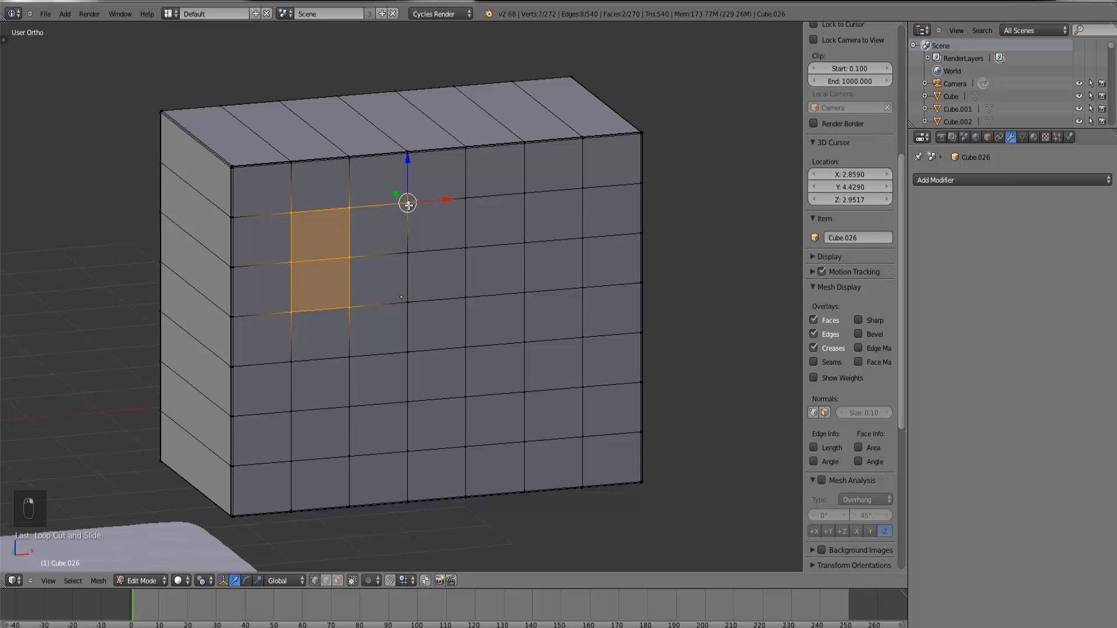
pyautogui.keyDown('shift'); pyautogui.rightClick(407, 204); pyautogui.keyUp('shift')
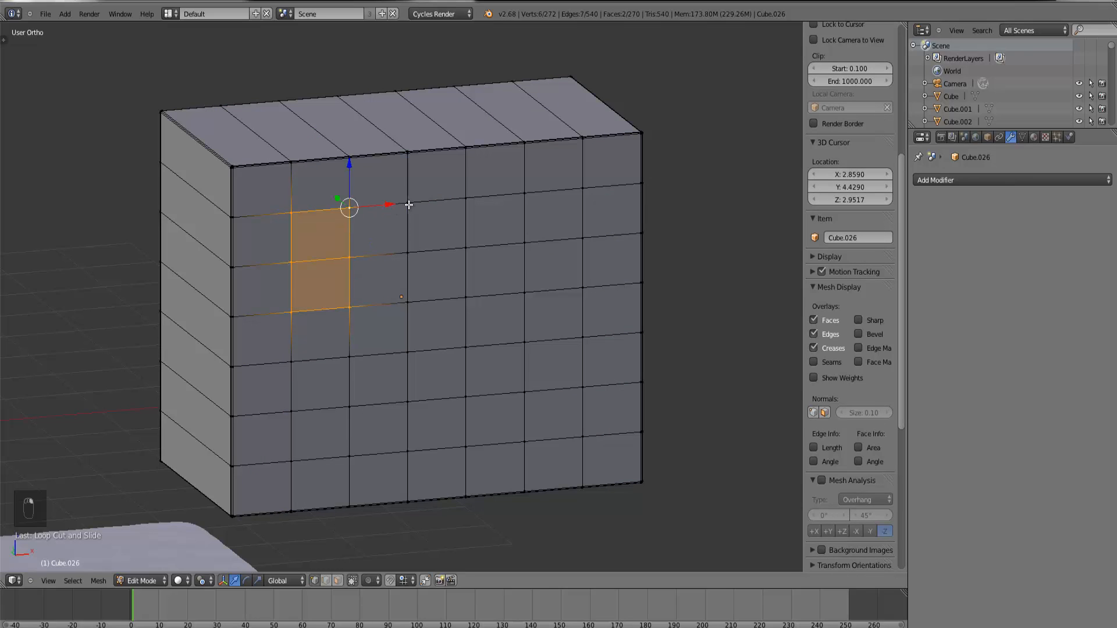
# Step: Add the six vertices of the upper-right window area, in the sixth column and second and third rows, to the selection
pyautogui.keyDown('shift'); pyautogui.rightClick(525, 194); pyautogui.keyUp('shift')
pyautogui.keyDown('shift'); pyautogui.rightClick(525, 243); pyautogui.keyUp('shift')
pyautogui.keyDown('shift'); pyautogui.rightClick(525, 292); pyautogui.keyUp('shift')
pyautogui.keyDown('shift'); pyautogui.rightClick(582, 287); pyautogui.keyUp('shift')
pyautogui.keyDown('shift'); pyautogui.rightClick(582, 238); pyautogui.keyUp('shift')
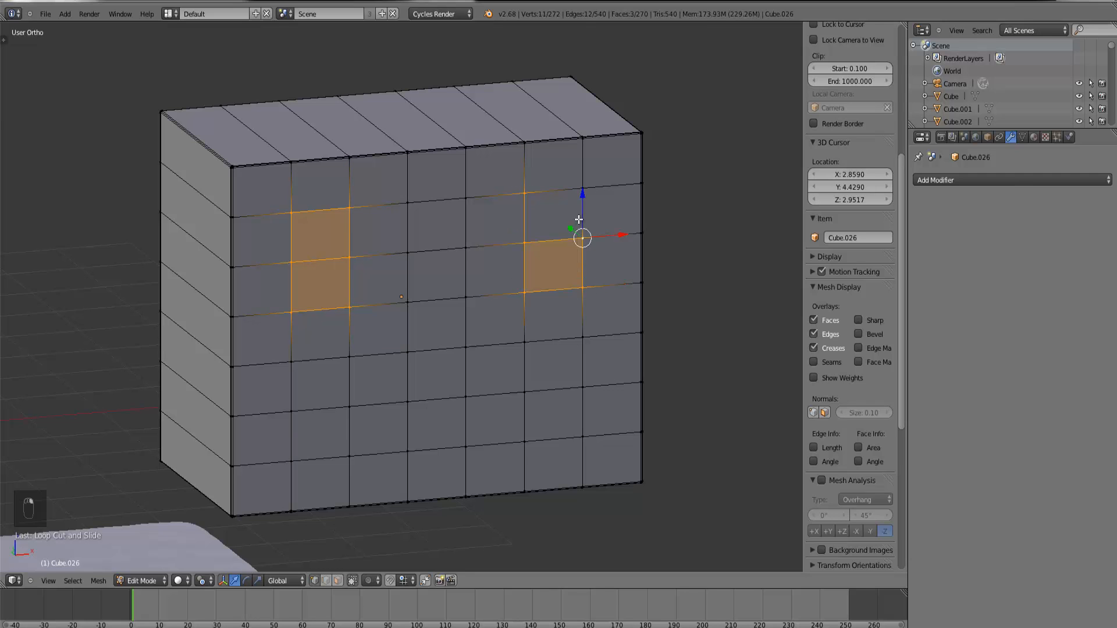
pyautogui.keyDown('shift'); pyautogui.rightClick(581, 194); pyautogui.keyUp('shift')
# Step: Add the six vertices of the lower-left window area, in the second column and fifth and sixth rows, to the selection
pyautogui.moveTo(496, 215); pyautogui.dragTo(422, 196, button='middle')
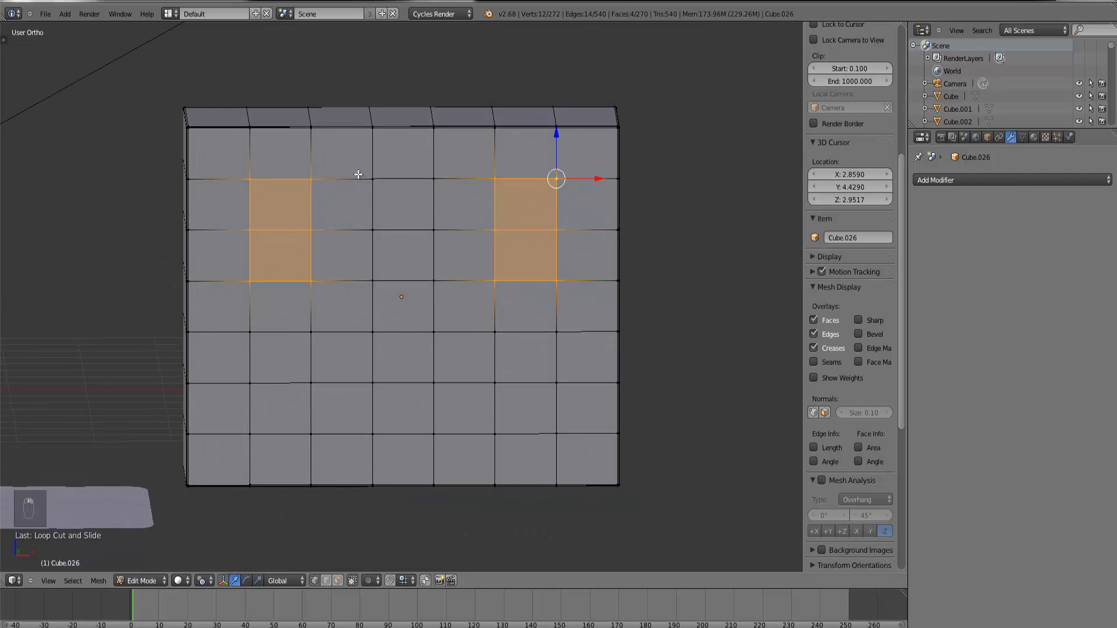
pyautogui.keyDown('shift'); pyautogui.rightClick(251, 332); pyautogui.keyUp('shift')
pyautogui.keyDown('shift'); pyautogui.rightClick(250, 383); pyautogui.keyUp('shift')
pyautogui.keyDown('shift'); pyautogui.rightClick(251, 433); pyautogui.keyUp('shift')
pyautogui.keyDown('shift'); pyautogui.rightClick(311, 434); pyautogui.keyUp('shift')
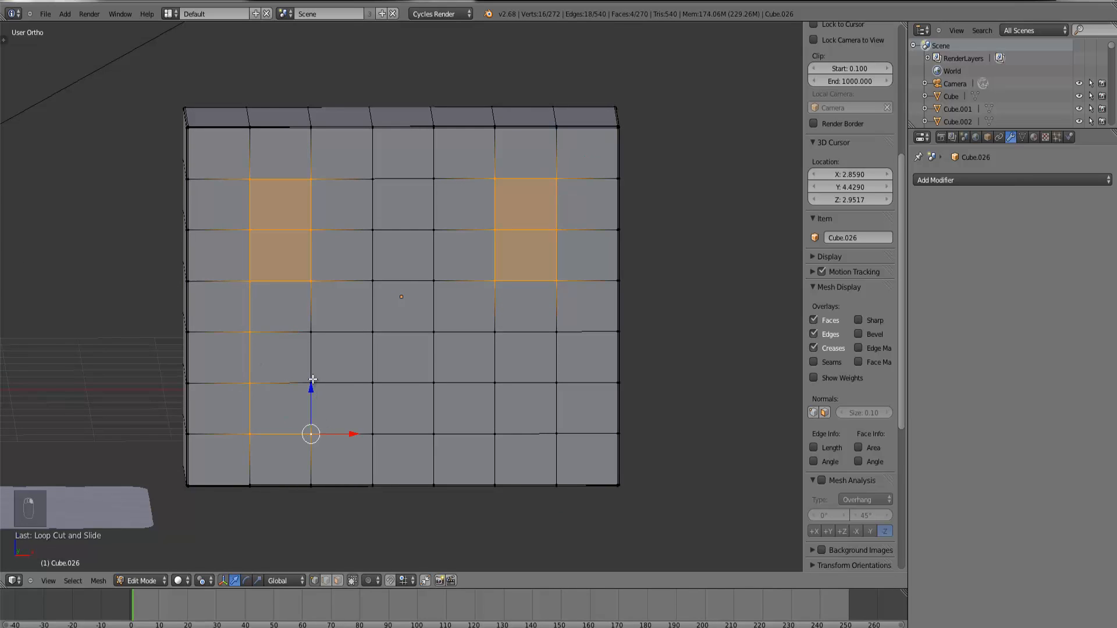
pyautogui.keyDown('shift'); pyautogui.rightClick(311, 384); pyautogui.keyUp('shift')
pyautogui.keyDown('shift'); pyautogui.rightClick(310, 333); pyautogui.keyUp('shift')
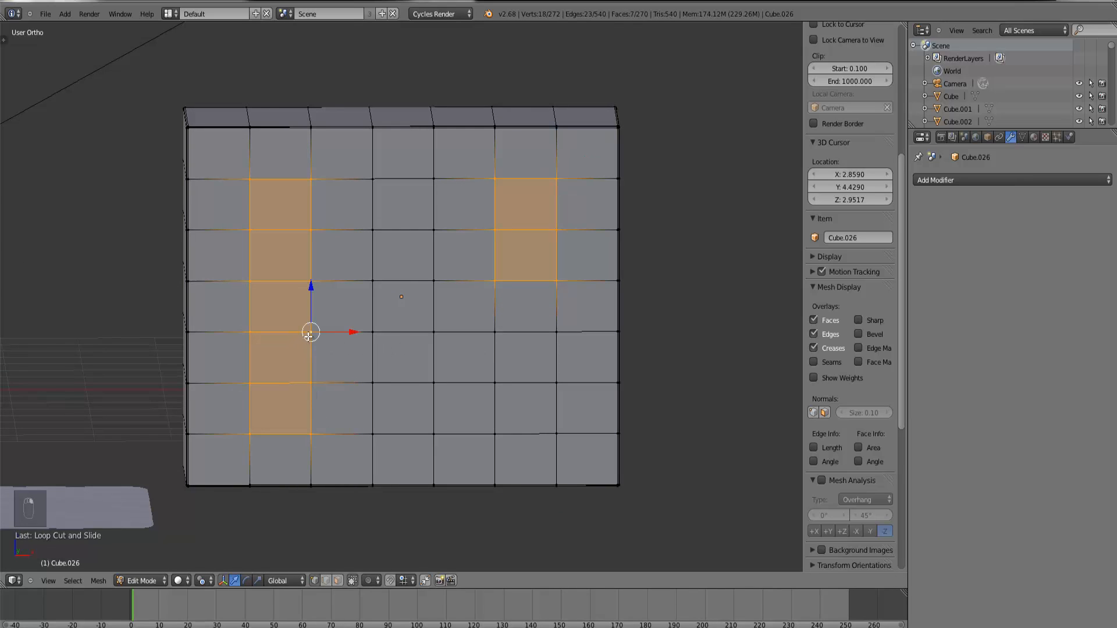
# Step: Leave mesh editing and delete the seven-column gridded house body
pyautogui.rightClick(319, 341)
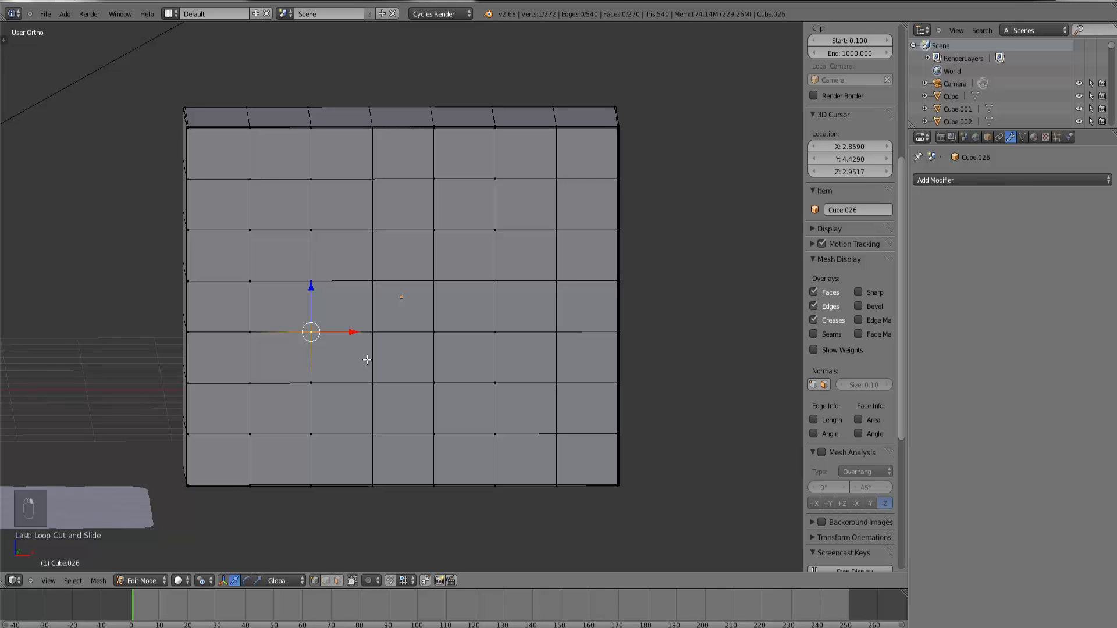
pyautogui.hotkey('ctrl', 'l')
pyautogui.moveTo(262, 312); pyautogui.dragTo(262, 270, button='middle')
pyautogui.scroll(2, 288, 249)
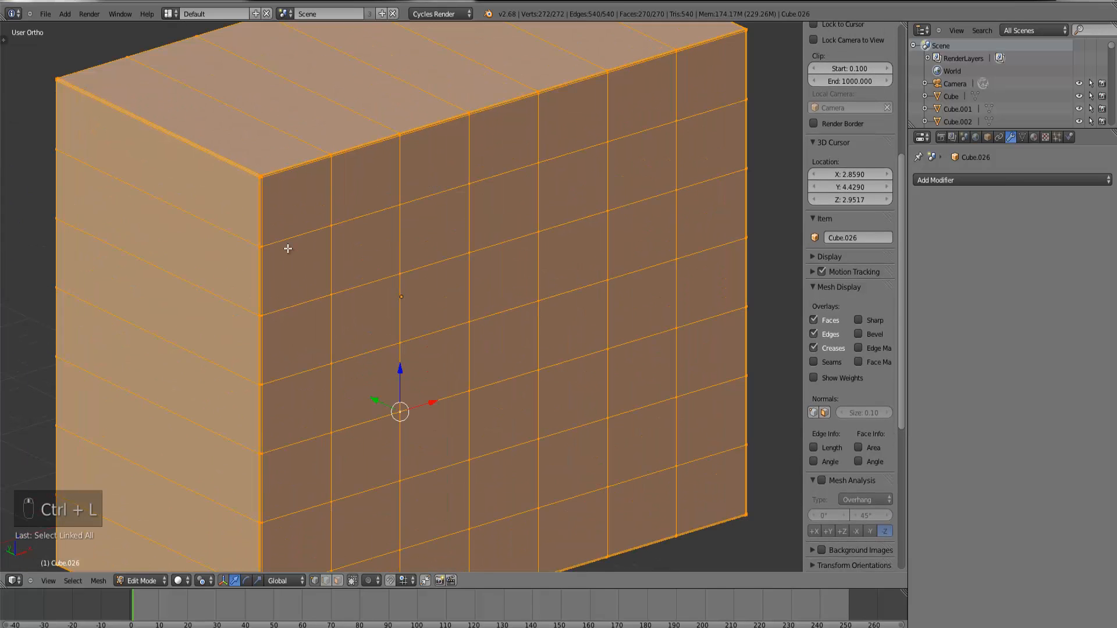
pyautogui.press('KP_1')
pyautogui.press('Tab')
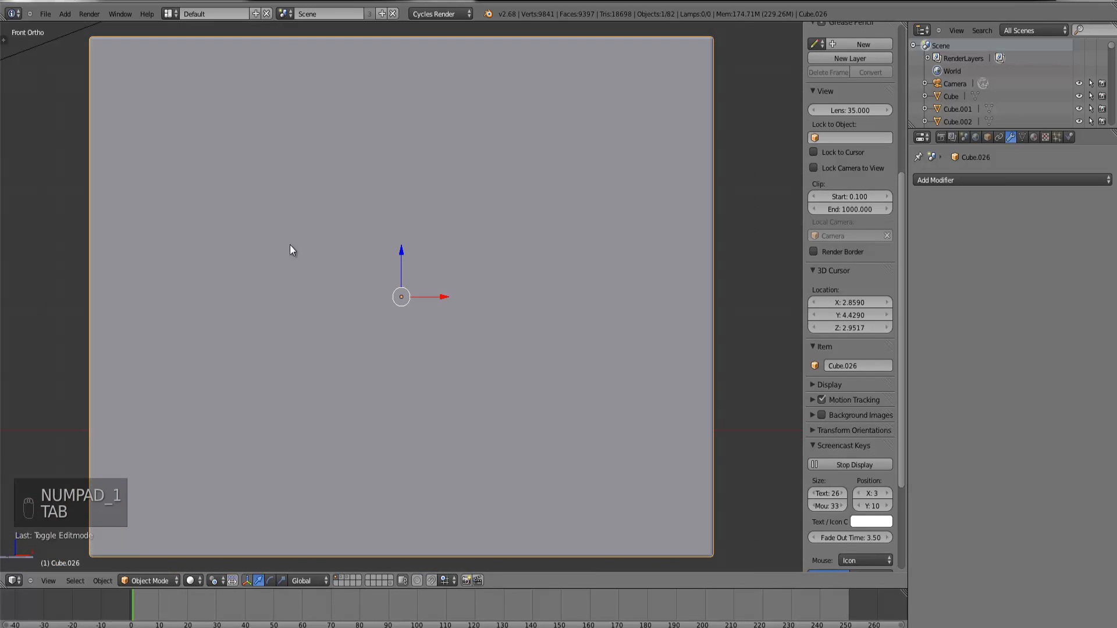
pyautogui.scroll(-4, 290, 245)
pyautogui.press('x')
pyautogui.click(287, 246)
# Step: Add a new cube, place it beside the original house and enlarge it in front view
pyautogui.click(64, 13)
pyautogui.moveTo(85, 25)
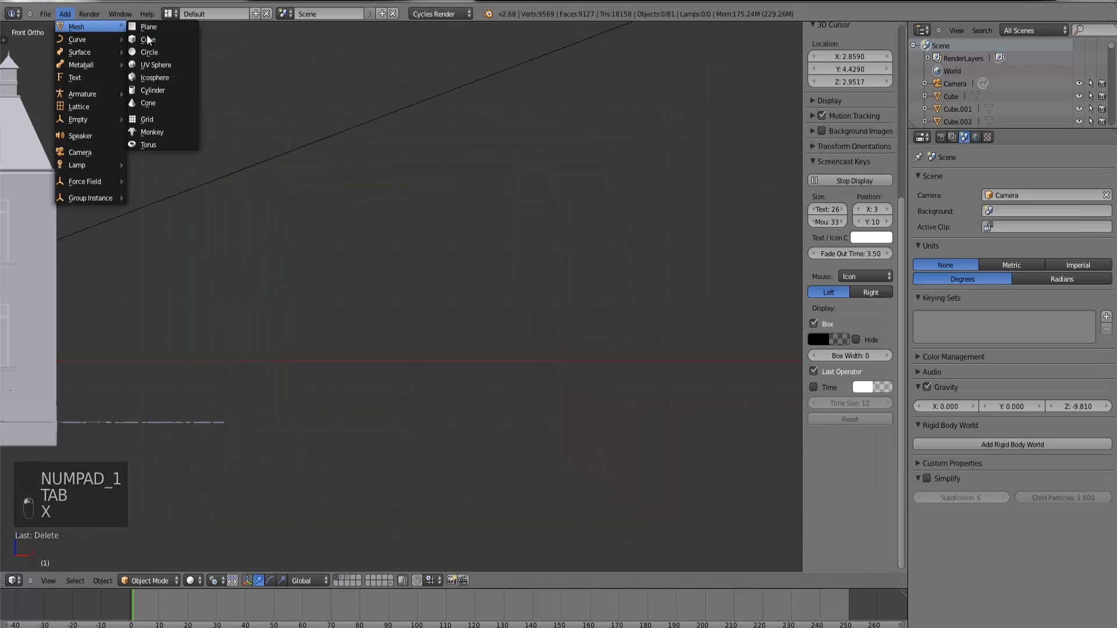
pyautogui.click(154, 39)
pyautogui.press('g')
pyautogui.press('s')
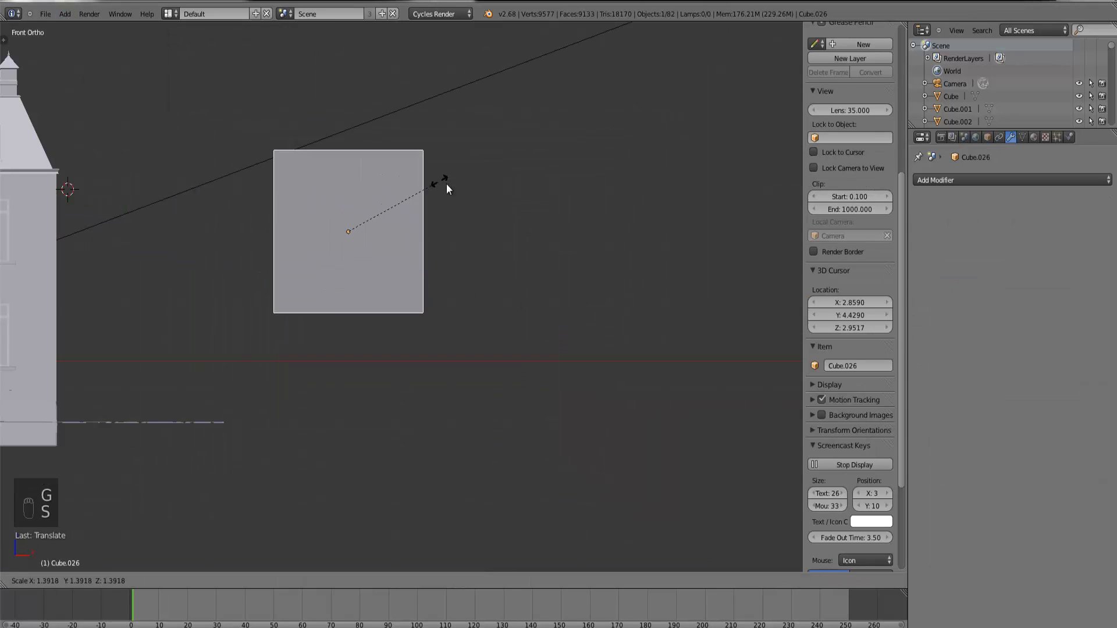
pyautogui.press('g')
pyautogui.press('s')
# Step: Stretch the cube along X and enlarge it overall to form a wide house body
pyautogui.press('s')
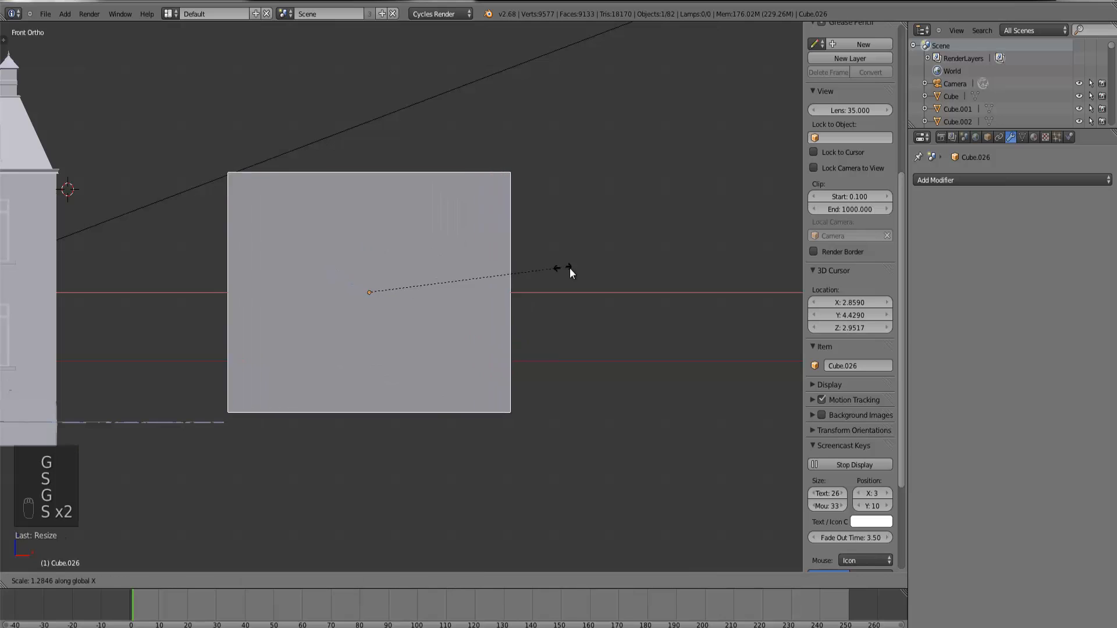
pyautogui.click(606, 274)
pyautogui.press('s')
pyautogui.click(583, 285)
pyautogui.press('s')
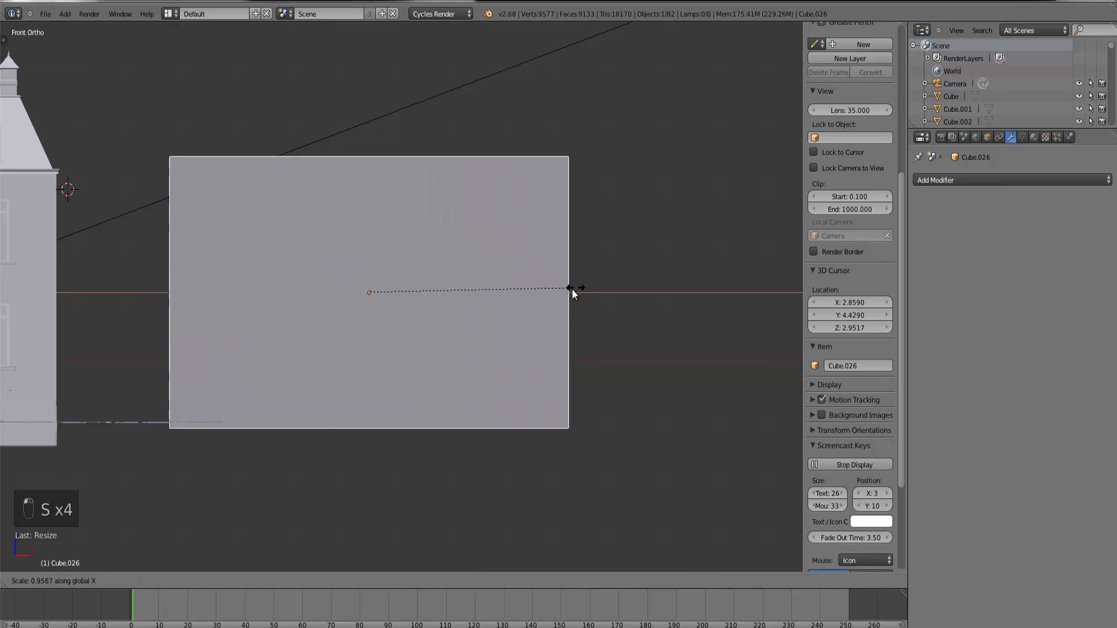
pyautogui.press('s')
pyautogui.click(579, 288)
# Step: In top view, move the cube about -4.5 units along Y beside the house and scale its depth to about 0.69
pyautogui.press('KP_7')
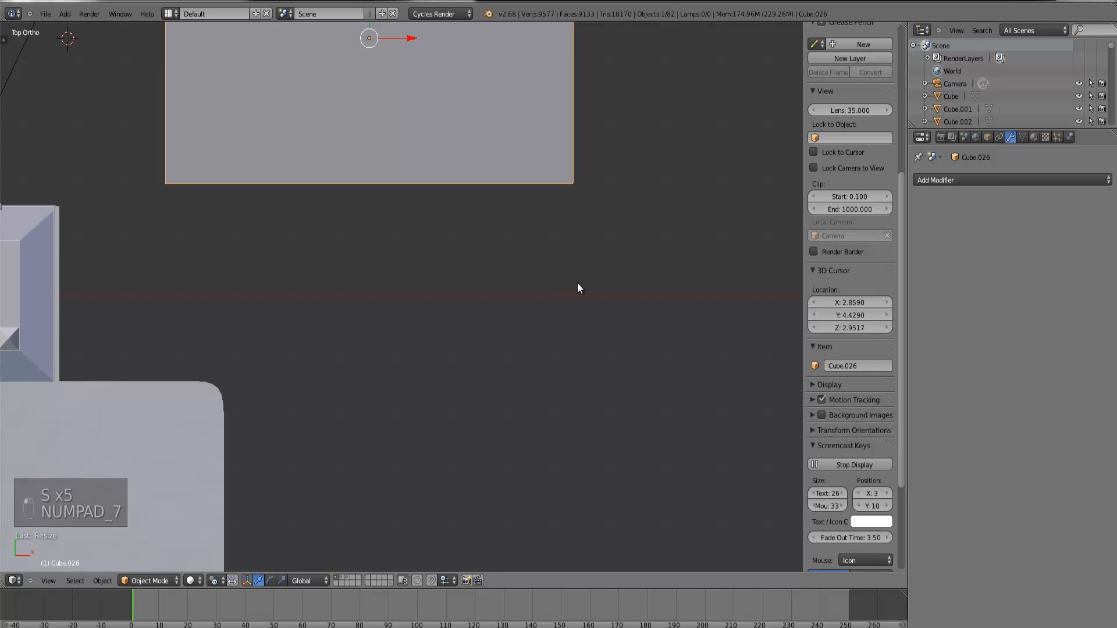
pyautogui.scroll(-3, 560, 245)
pyautogui.moveTo(384, 127); pyautogui.dragTo(380, 259)
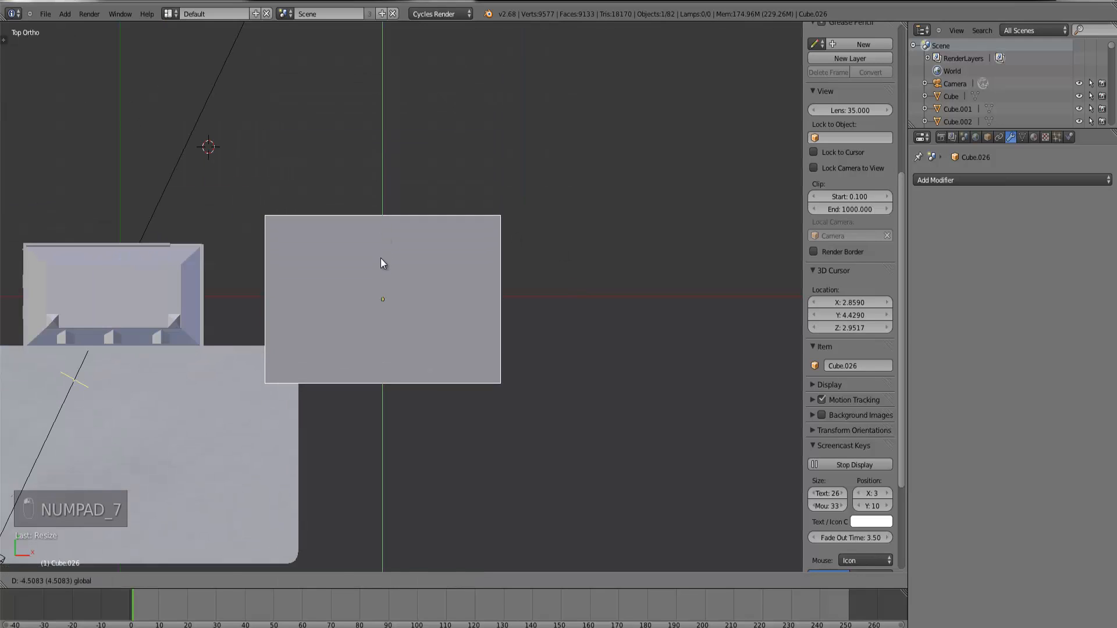
pyautogui.press('s')
pyautogui.press('y')
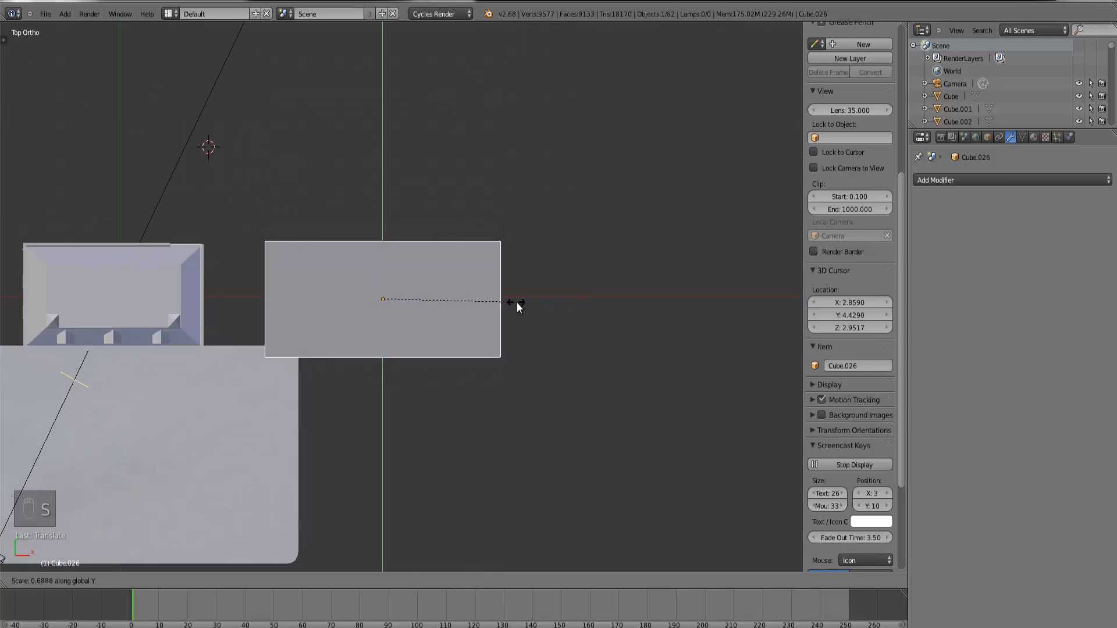
pyautogui.click(517, 302)
# Step: Narrow the cube along X and adjust its proportions in front view against the original house
pyautogui.press('s')
pyautogui.press('x')
pyautogui.click(544, 316)
pyautogui.press('KP_1')
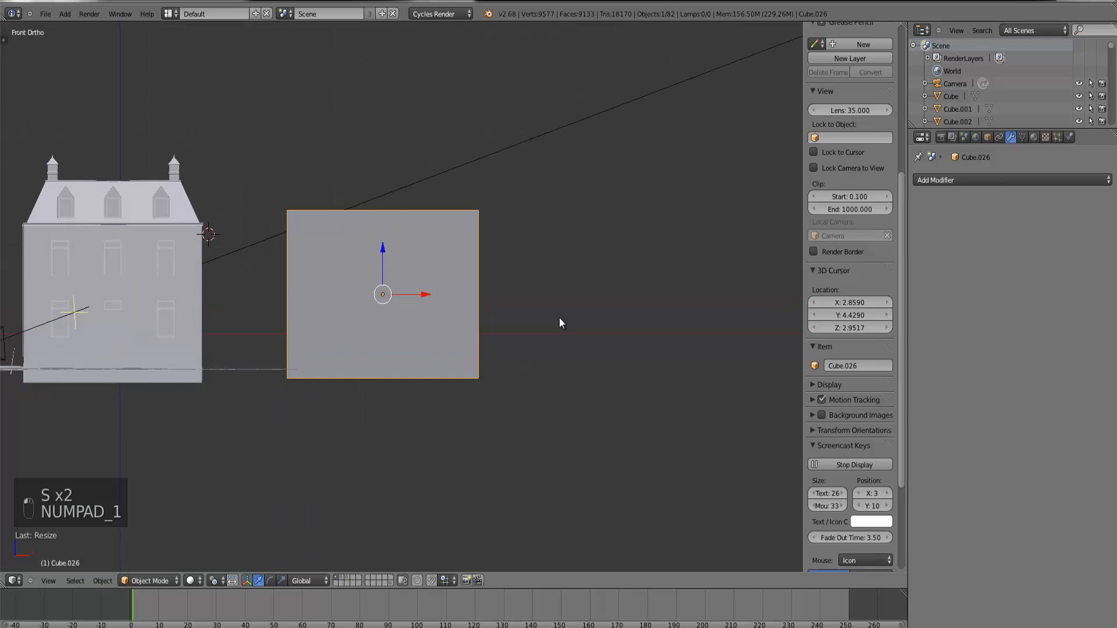
pyautogui.press('s')
# Step: Bevel all the cube's edges with 2 segments and an offset of about 0.012, and inspect them from an angle
pyautogui.scroll(5, 536, 313)
pyautogui.moveTo(521, 288); pyautogui.dragTo(473, 324, button='middle')
pyautogui.press('Tab')
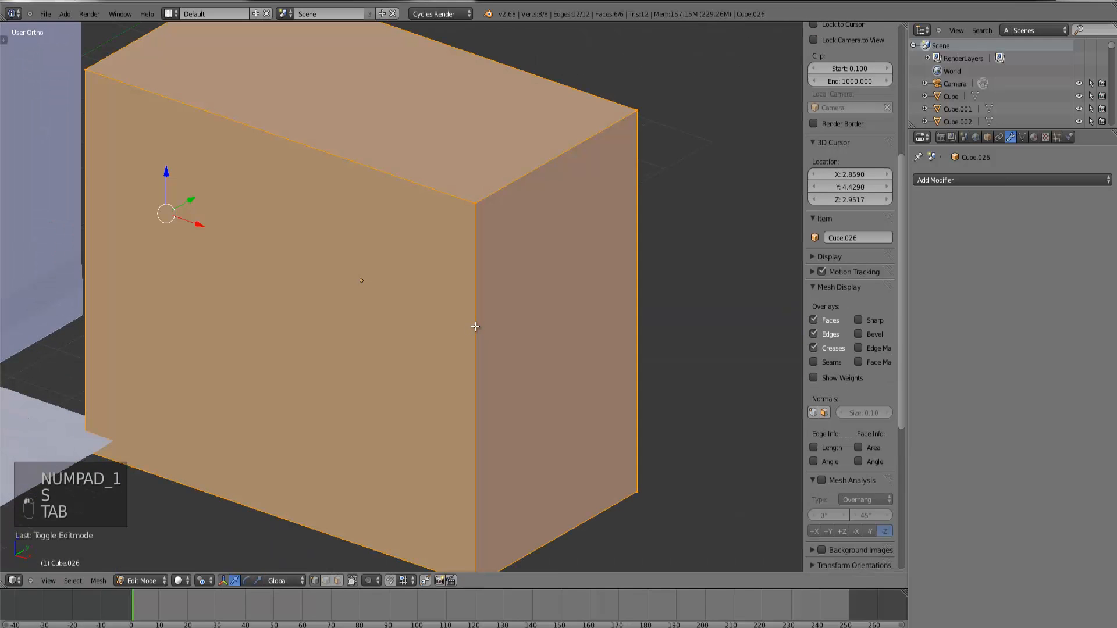
pyautogui.hotkey('ctrl', 'b')
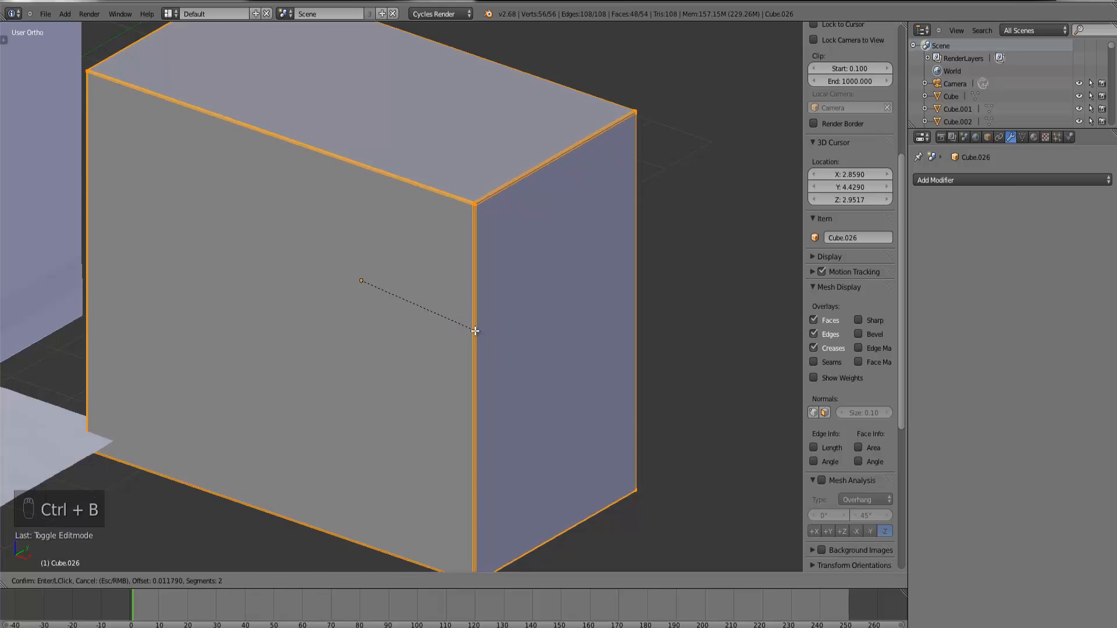
pyautogui.click(475, 331)
pyautogui.press('Tab')
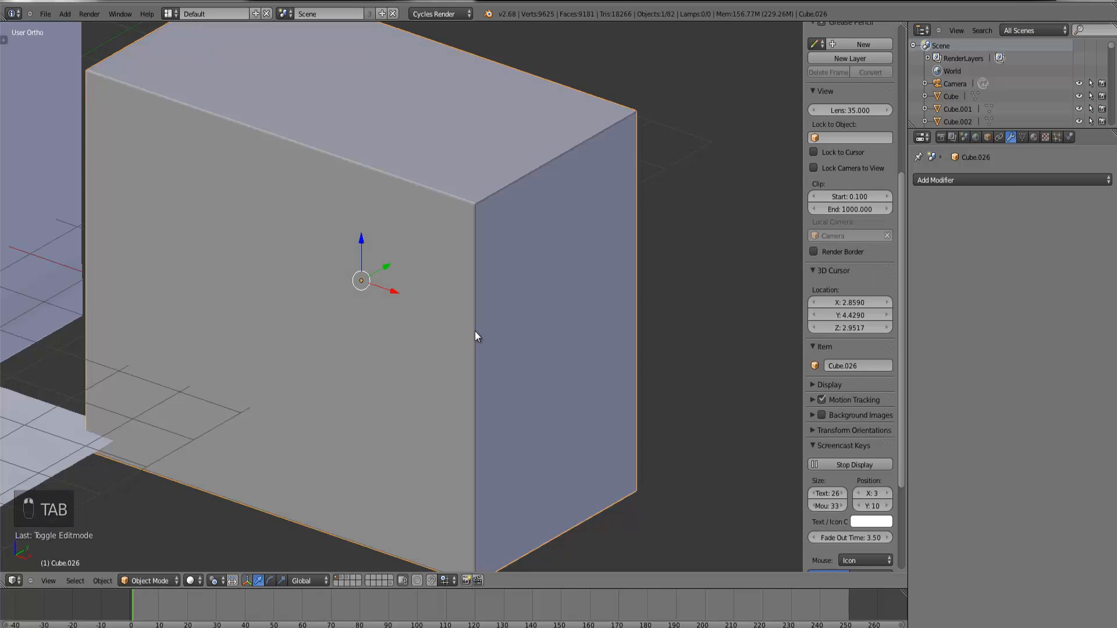
pyautogui.press('KP_1')
pyautogui.press('KP_4')
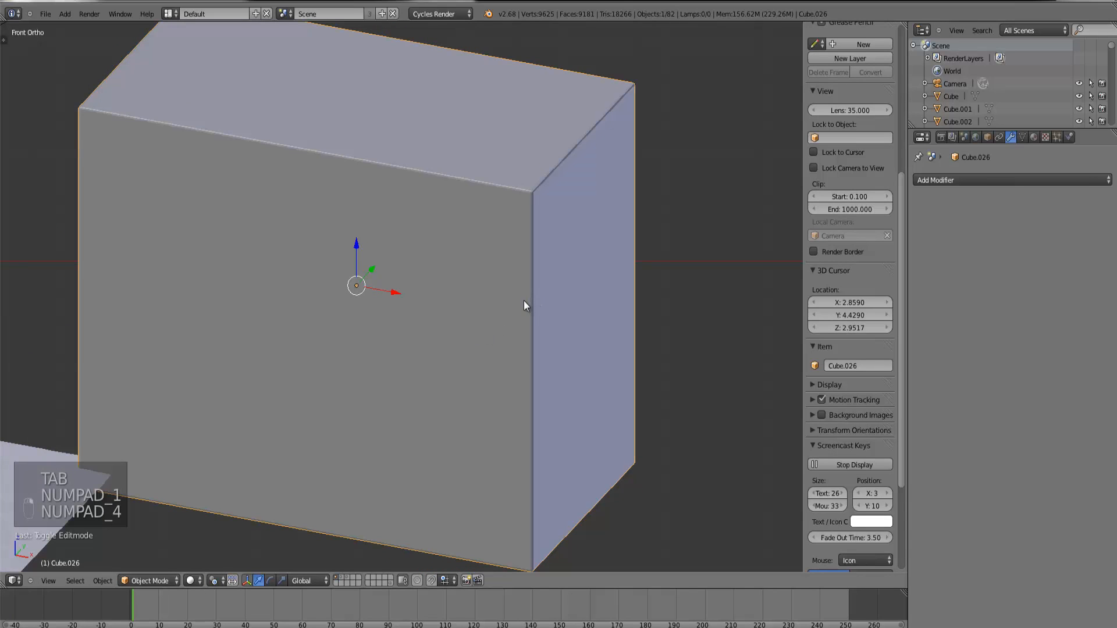
pyautogui.press('KP_1')
pyautogui.press('Tab')
pyautogui.scroll(2, 437, 209)
pyautogui.scroll(-3, 437, 207)
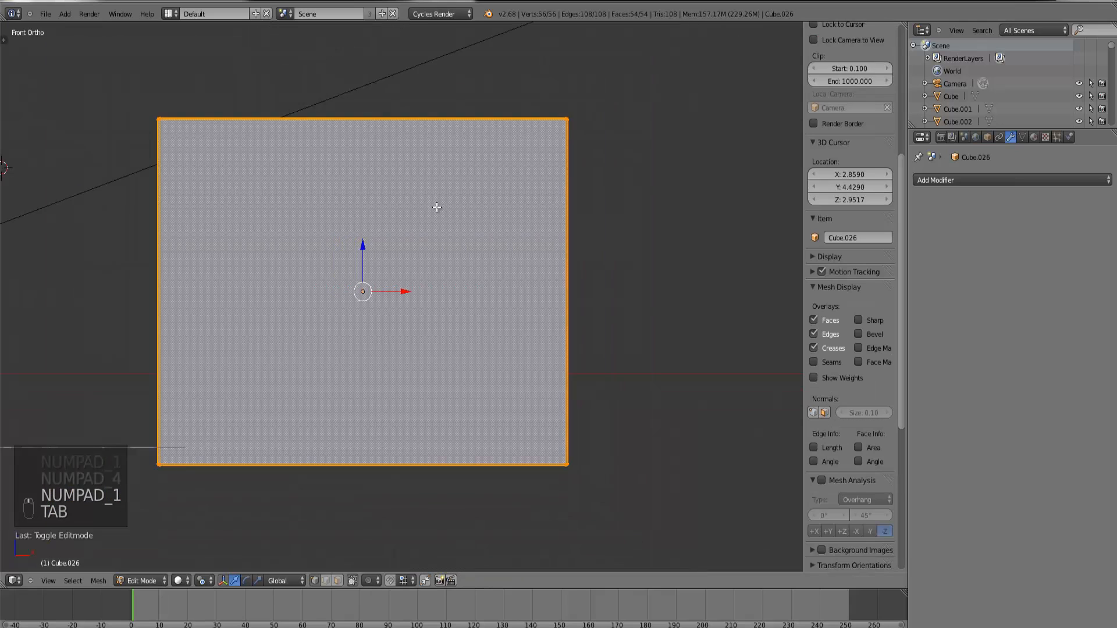
pyautogui.scroll(-3, 430, 208)
pyautogui.hotkey('ctrl', 'r')
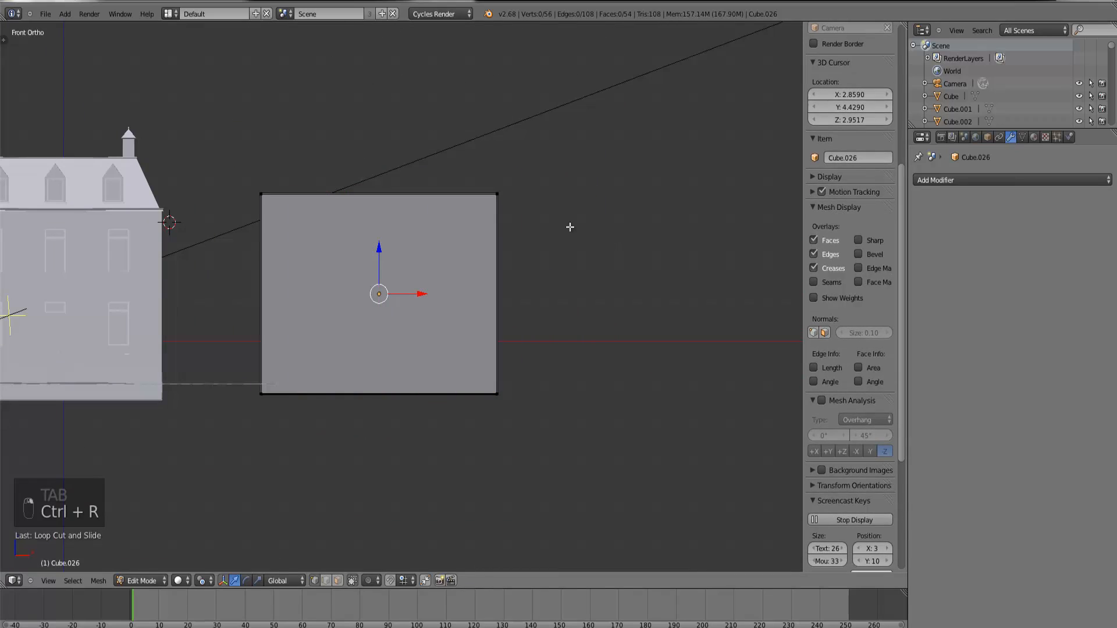
# Step: In object mode, slightly reduce the bevelled cube's height and lower it about 0.23 units along Z
pyautogui.press('Tab')
pyautogui.press('s')
pyautogui.click(558, 235)
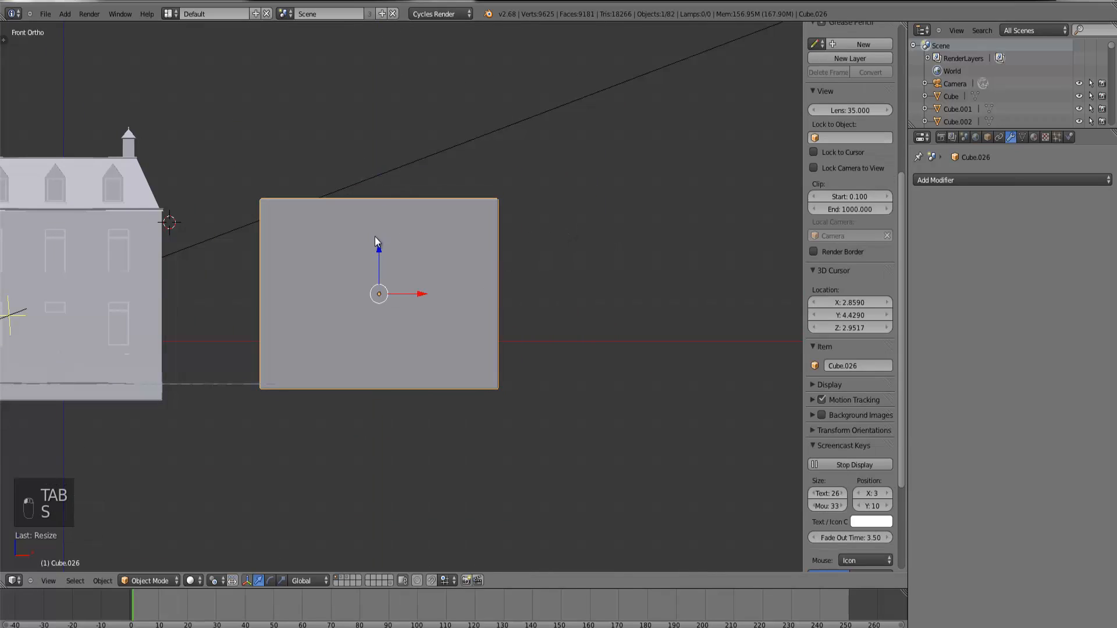
pyautogui.press('g')
pyautogui.press('z')
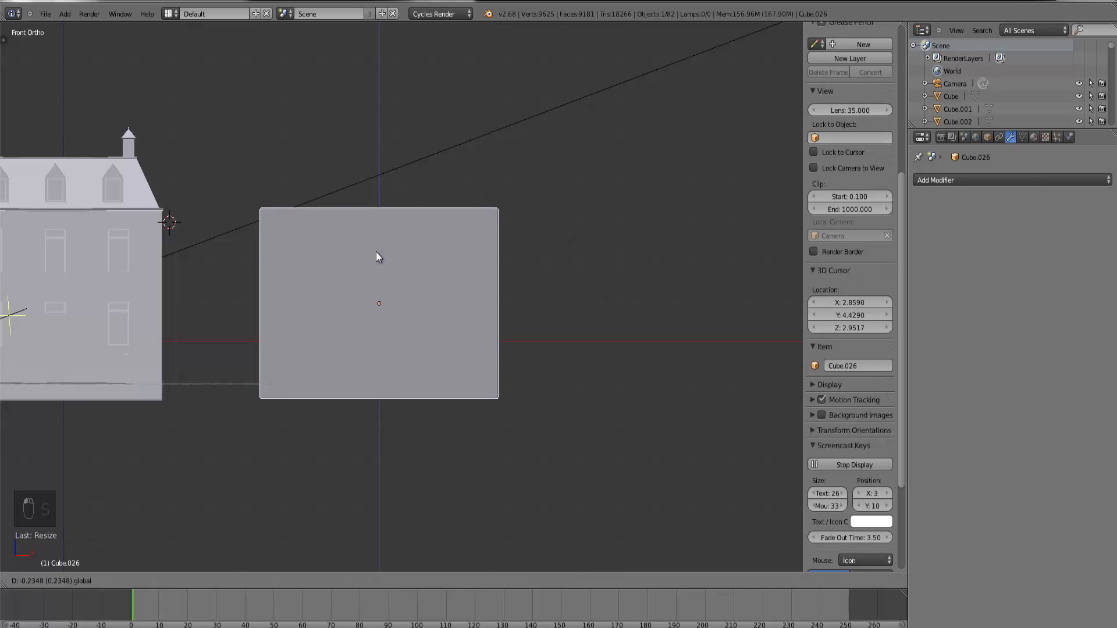
pyautogui.click(376, 252)
# Step: Add eleven evenly spaced vertical loop cuts to the new house body
pyautogui.press('Tab')
pyautogui.hotkey('ctrl', 'r')
pyautogui.scroll(5, 338, 215)
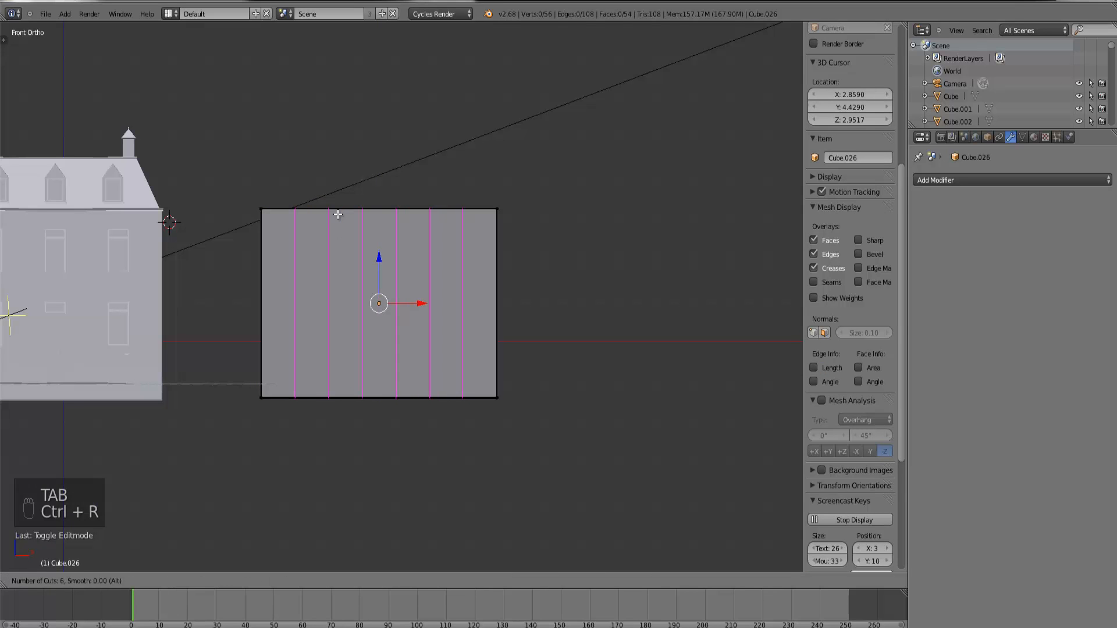
pyautogui.scroll(5, 337, 215)
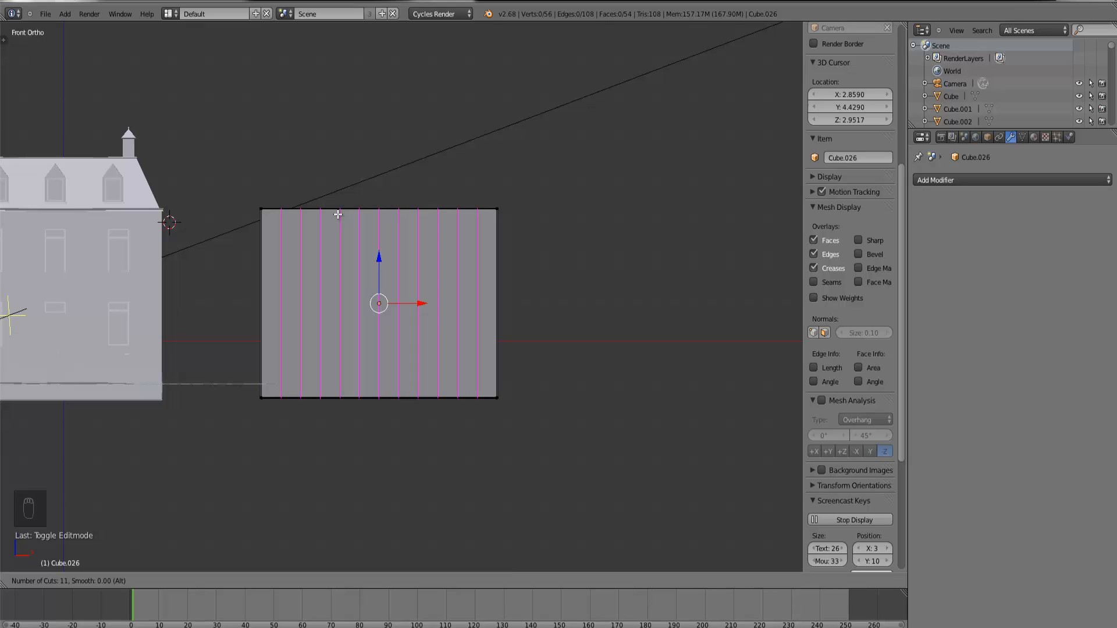
pyautogui.click(338, 214)
pyautogui.click(332, 250)
# Step: Add eight evenly spaced horizontal loop cuts to the house body without sliding them
pyautogui.hotkey('ctrl', 'r')
pyautogui.scroll(6, 333, 250)
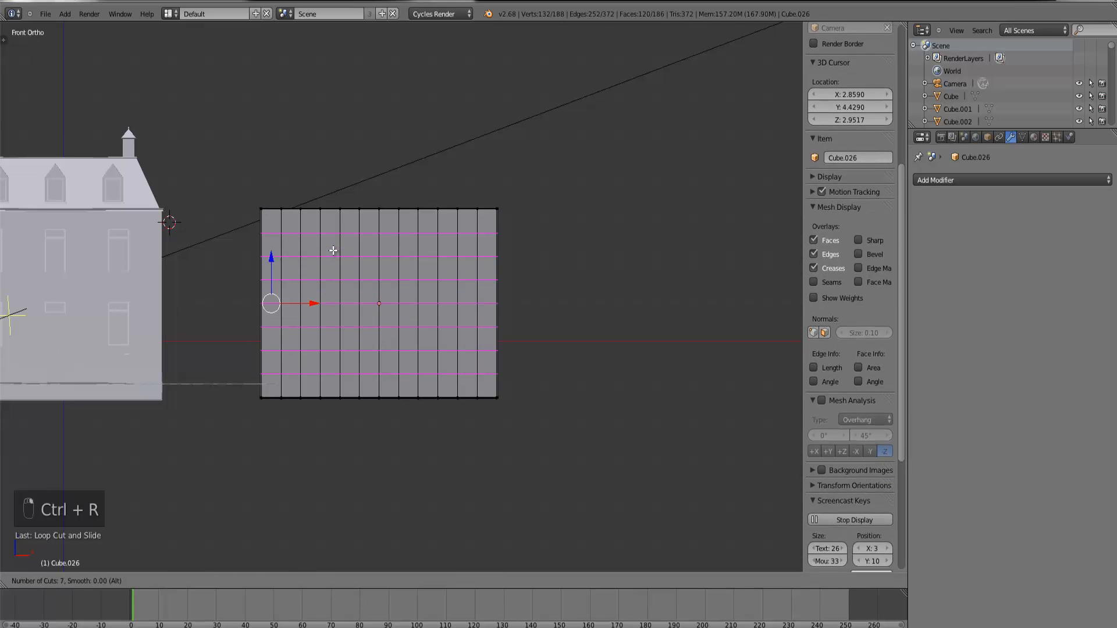
pyautogui.click(333, 251)
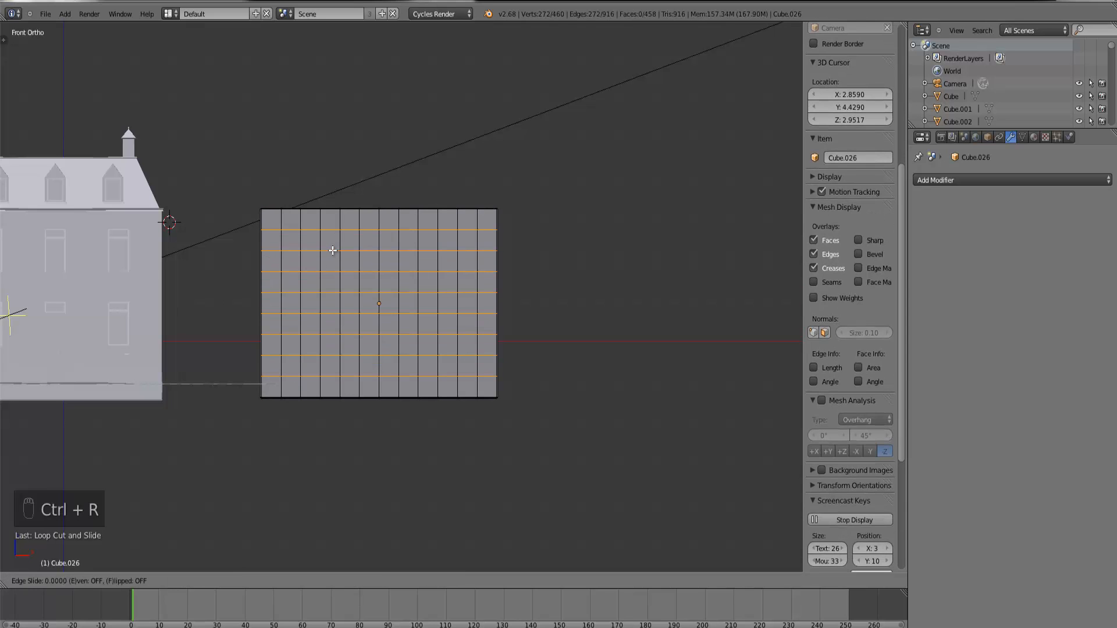
pyautogui.click(333, 250)
# Step: In front view, select the six vertices of the upper-left window area, in the third column and second and third rows
pyautogui.scroll(5, 364, 299)
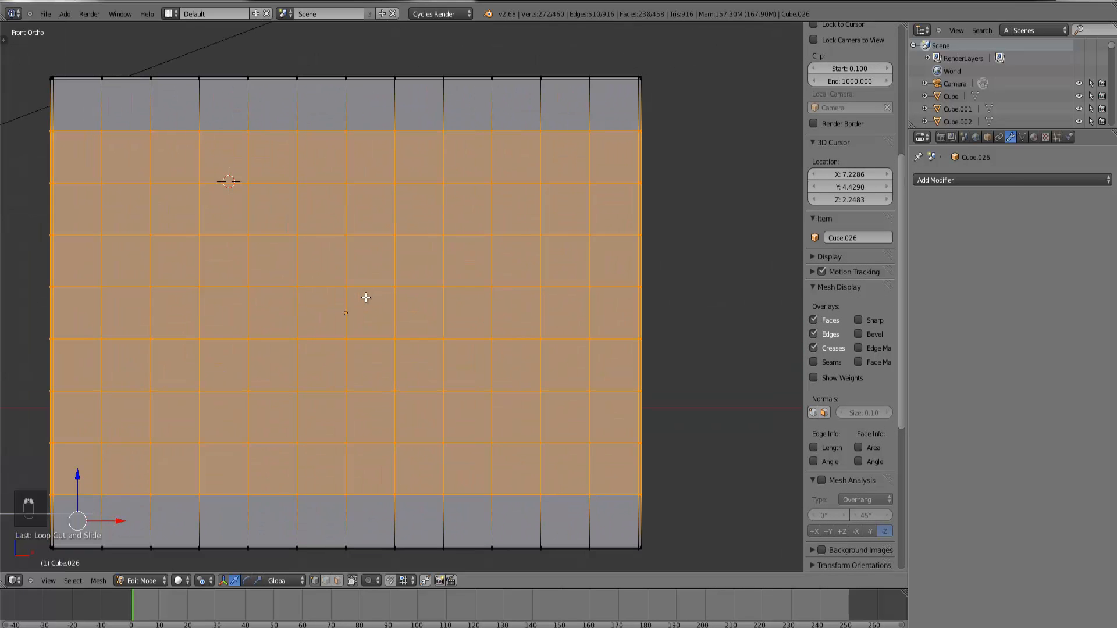
pyautogui.moveTo(422, 306); pyautogui.dragTo(472, 309, button='middle')
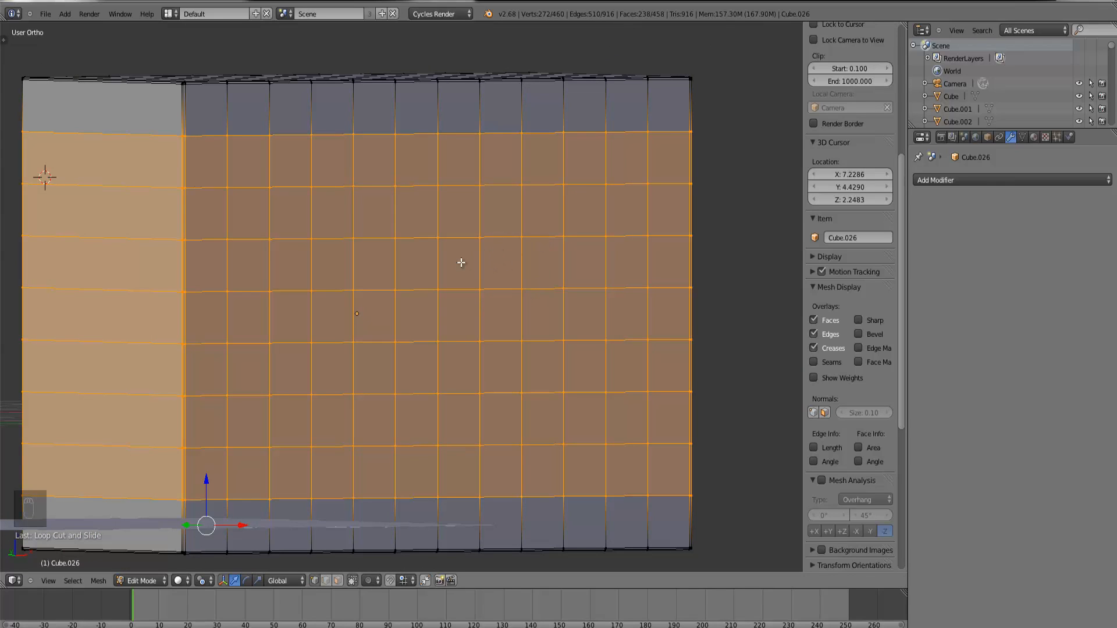
pyautogui.scroll(-2, 398, 270)
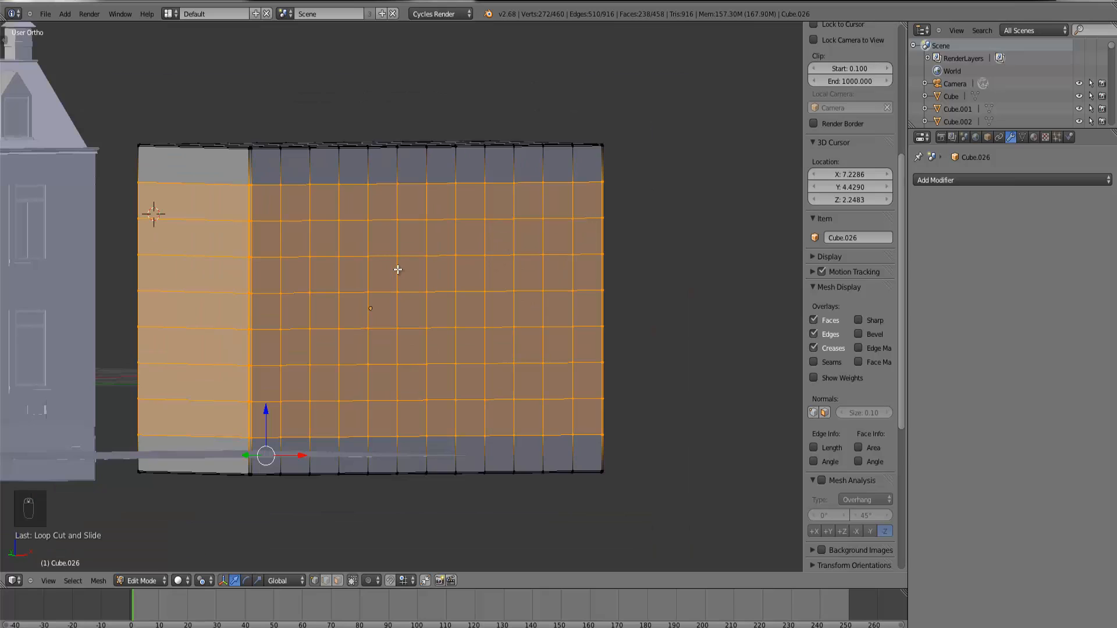
pyautogui.press('KP_1')
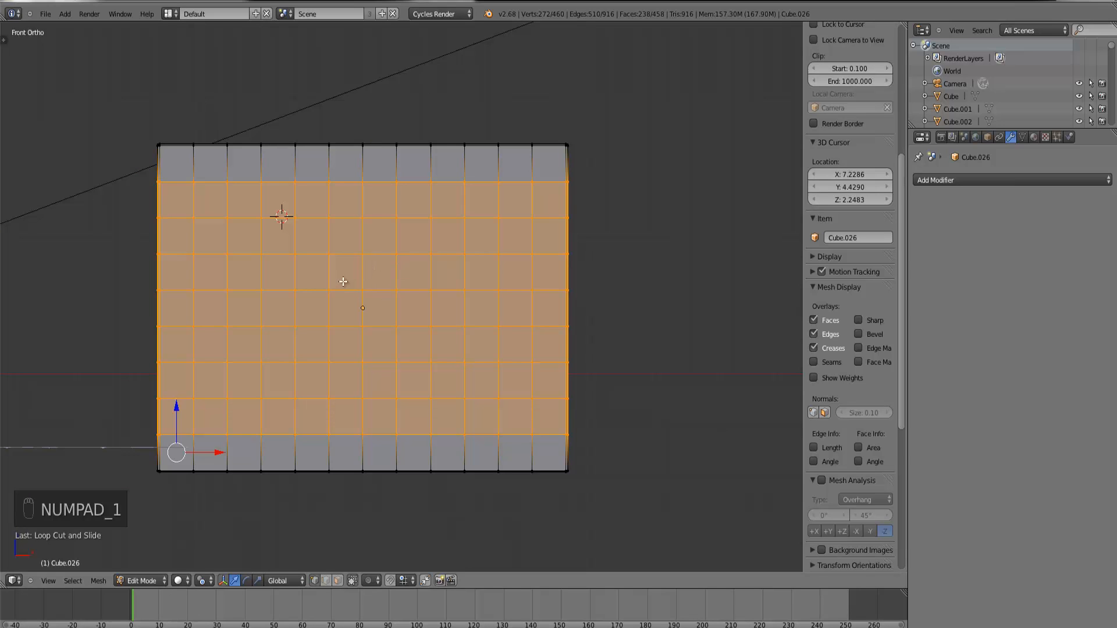
pyautogui.rightClick(202, 198)
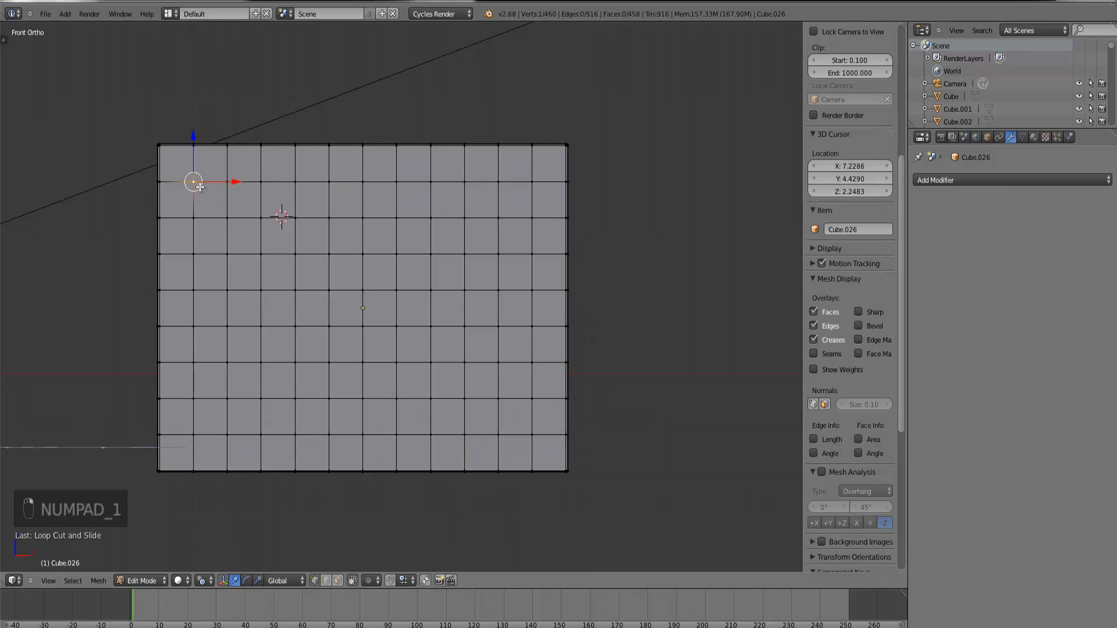
pyautogui.rightClick(203, 245)
pyautogui.rightClick(230, 183)
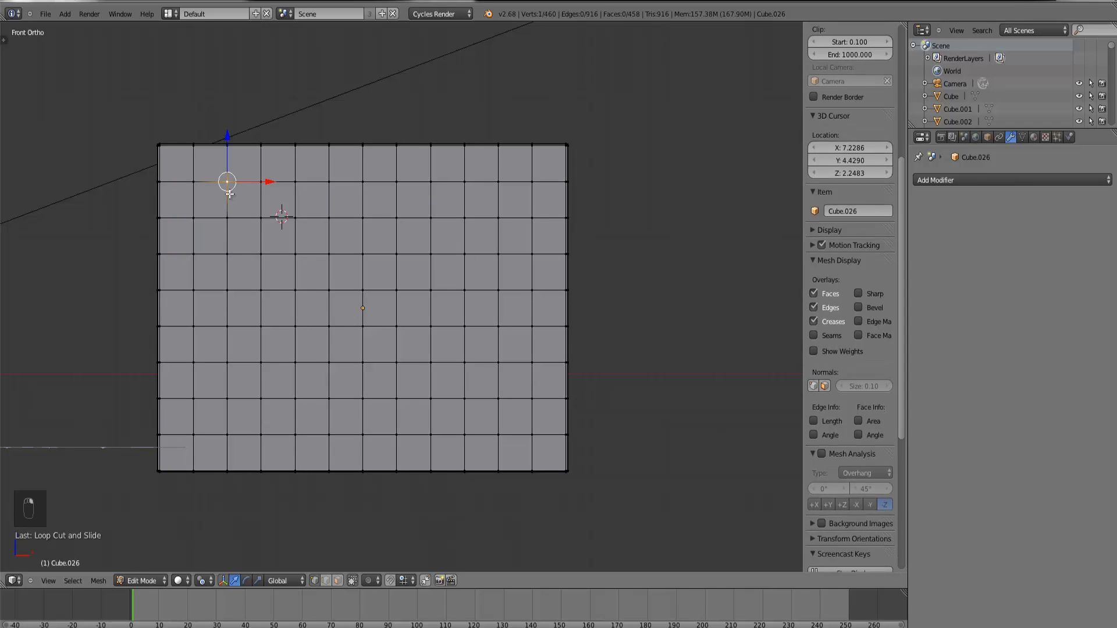
pyautogui.rightClick(232, 238)
pyautogui.keyDown('shift'); pyautogui.rightClick(232, 242); pyautogui.keyUp('shift')
pyautogui.keyDown('shift'); pyautogui.rightClick(255, 252); pyautogui.keyUp('shift')
pyautogui.keyDown('shift'); pyautogui.rightClick(257, 216); pyautogui.keyUp('shift')
pyautogui.keyDown('shift'); pyautogui.rightClick(255, 179); pyautogui.keyUp('shift')
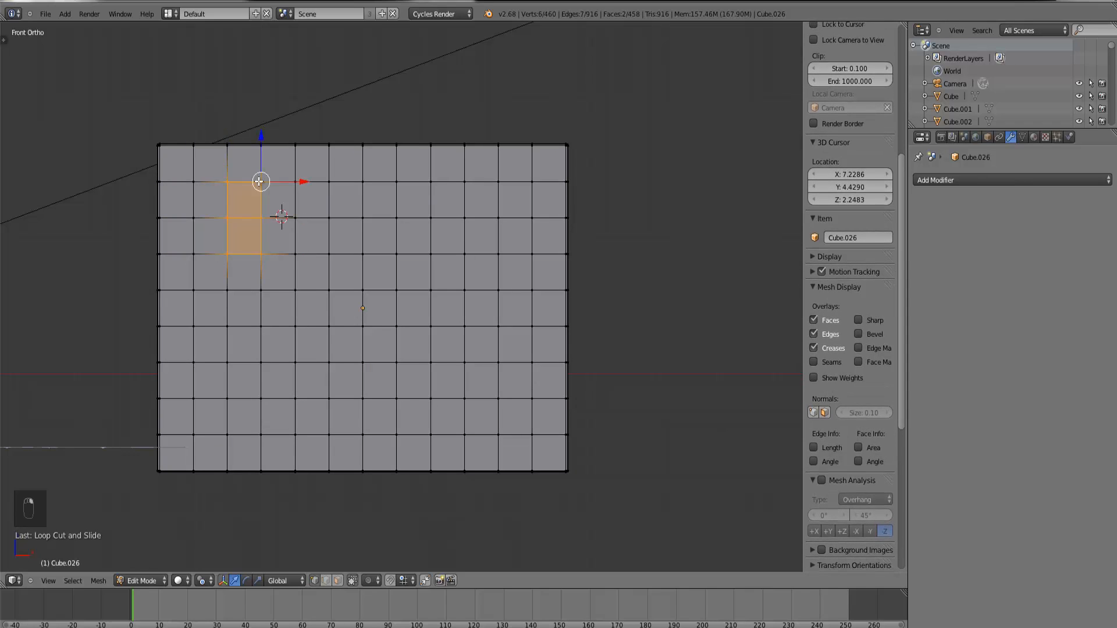
# Step: Add the nine vertices of the double-width upper middle window, in the sixth and seventh columns and second and third rows, to the selection
pyautogui.keyDown('shift'); pyautogui.rightClick(333, 183); pyautogui.keyUp('shift')
pyautogui.keyDown('shift'); pyautogui.rightClick(332, 219); pyautogui.keyUp('shift')
pyautogui.keyDown('shift'); pyautogui.rightClick(331, 255); pyautogui.keyUp('shift')
pyautogui.keyDown('shift'); pyautogui.rightClick(366, 260); pyautogui.keyUp('shift')
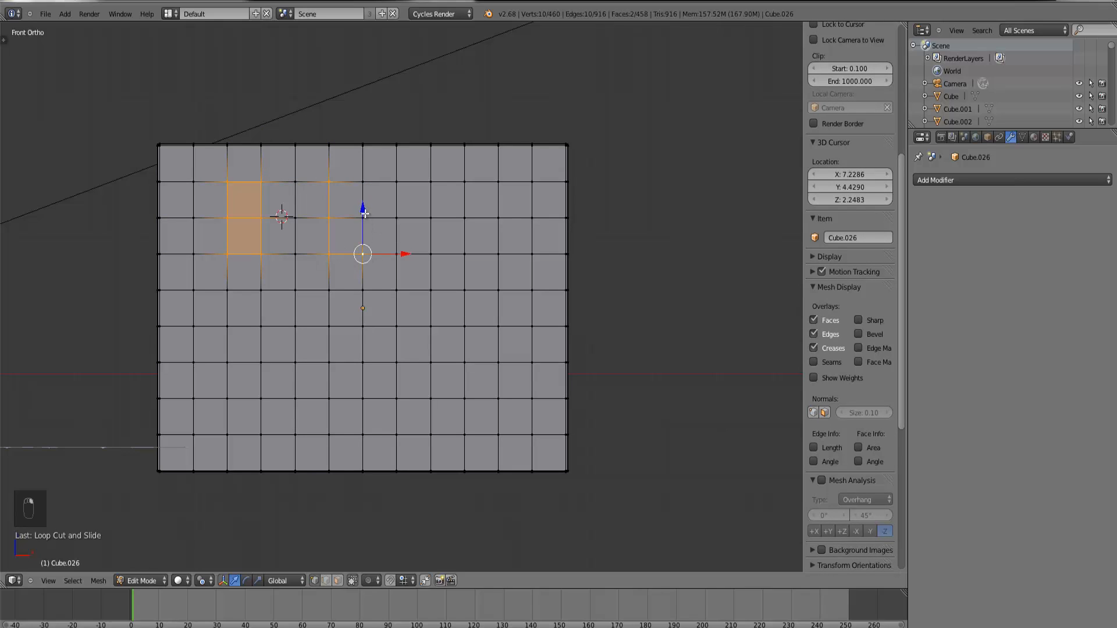
pyautogui.keyDown('shift'); pyautogui.rightClick(366, 211); pyautogui.keyUp('shift')
pyautogui.keyDown('shift'); pyautogui.rightClick(365, 191); pyautogui.keyUp('shift')
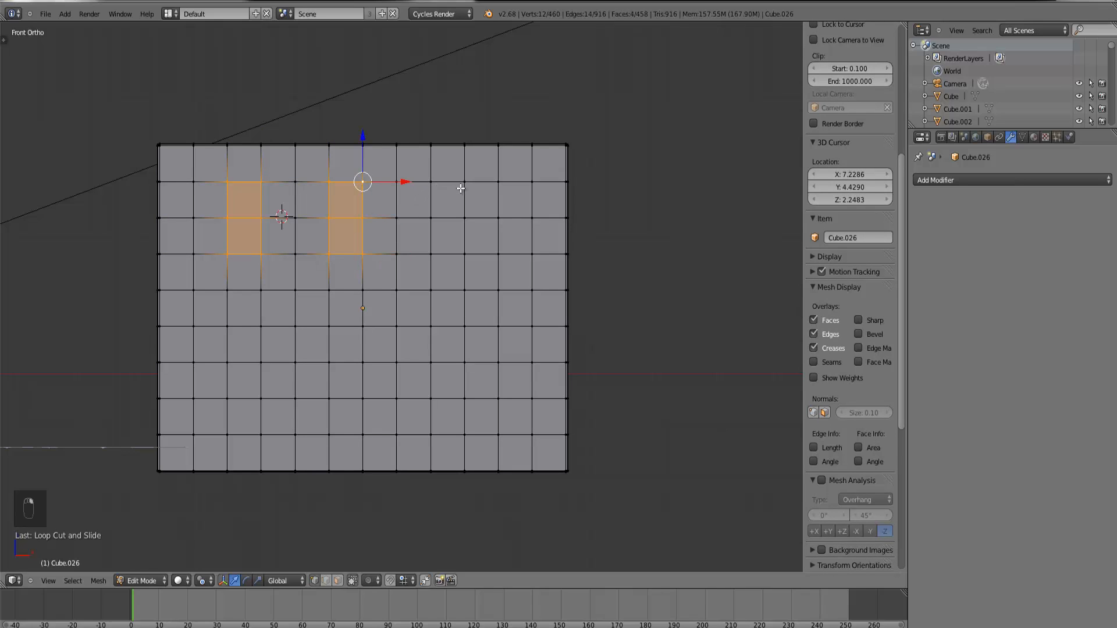
pyautogui.keyDown('shift'); pyautogui.rightClick(398, 182); pyautogui.keyUp('shift')
pyautogui.keyDown('shift'); pyautogui.rightClick(398, 218); pyautogui.keyUp('shift')
pyautogui.keyDown('shift'); pyautogui.rightClick(398, 253); pyautogui.keyUp('shift')
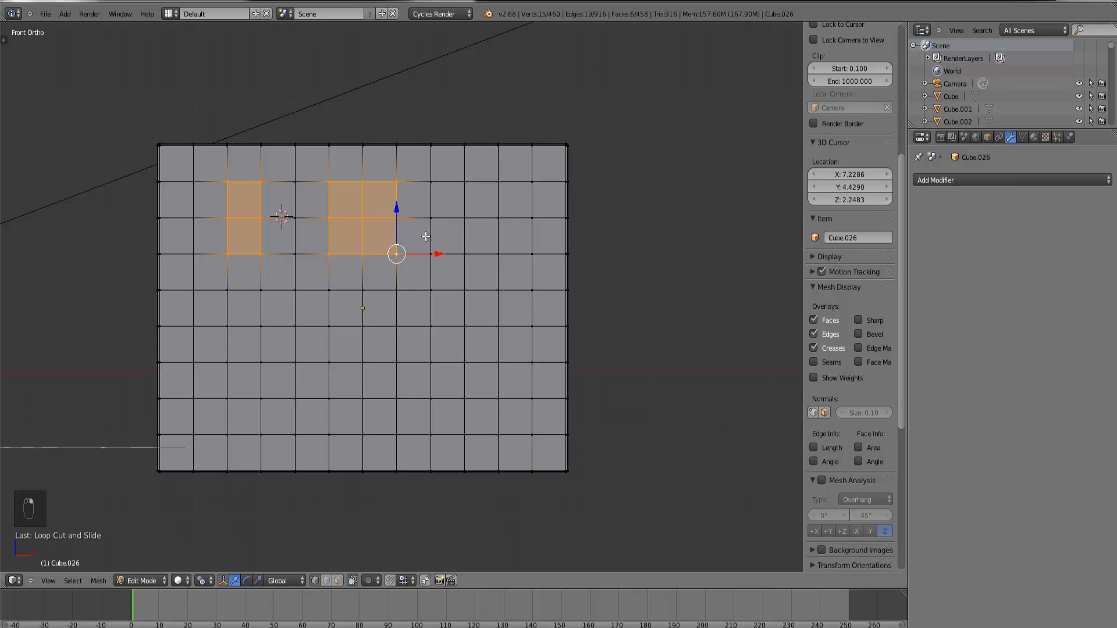
# Step: Add the six vertices of the upper-right window area, in the tenth column and second and third rows, to the selection
pyautogui.keyDown('shift'); pyautogui.rightClick(465, 183); pyautogui.keyUp('shift')
pyautogui.keyDown('shift'); pyautogui.rightClick(465, 218); pyautogui.keyUp('shift')
pyautogui.keyDown('shift'); pyautogui.rightClick(466, 254); pyautogui.keyUp('shift')
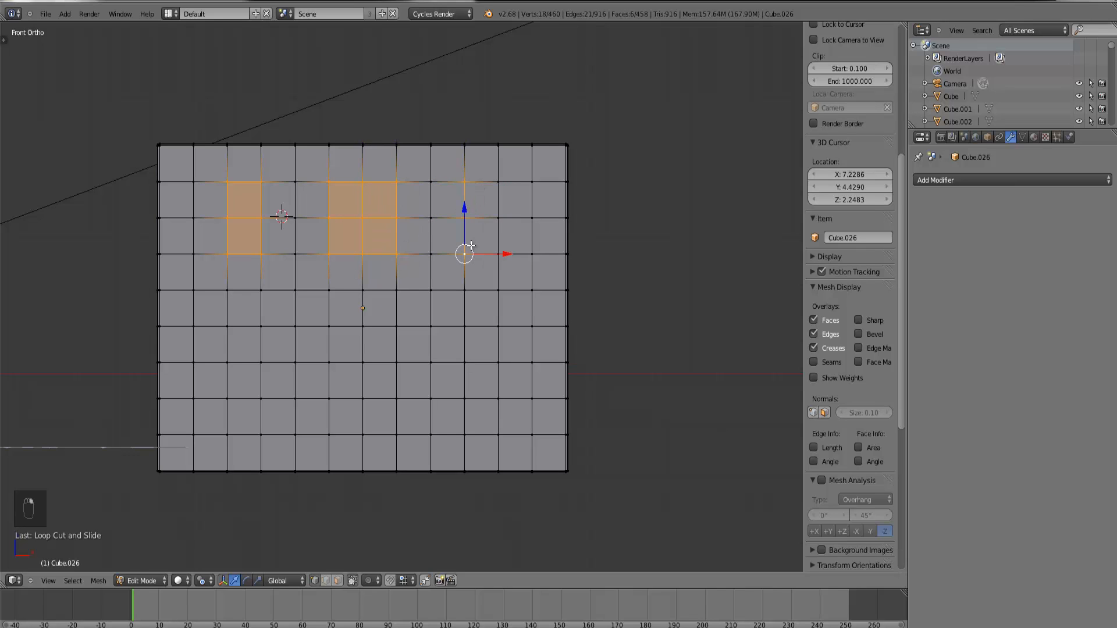
pyautogui.keyDown('shift'); pyautogui.rightClick(498, 253); pyautogui.keyUp('shift')
pyautogui.keyDown('shift'); pyautogui.rightClick(497, 218); pyautogui.keyUp('shift')
pyautogui.keyDown('shift'); pyautogui.rightClick(496, 183); pyautogui.keyUp('shift')
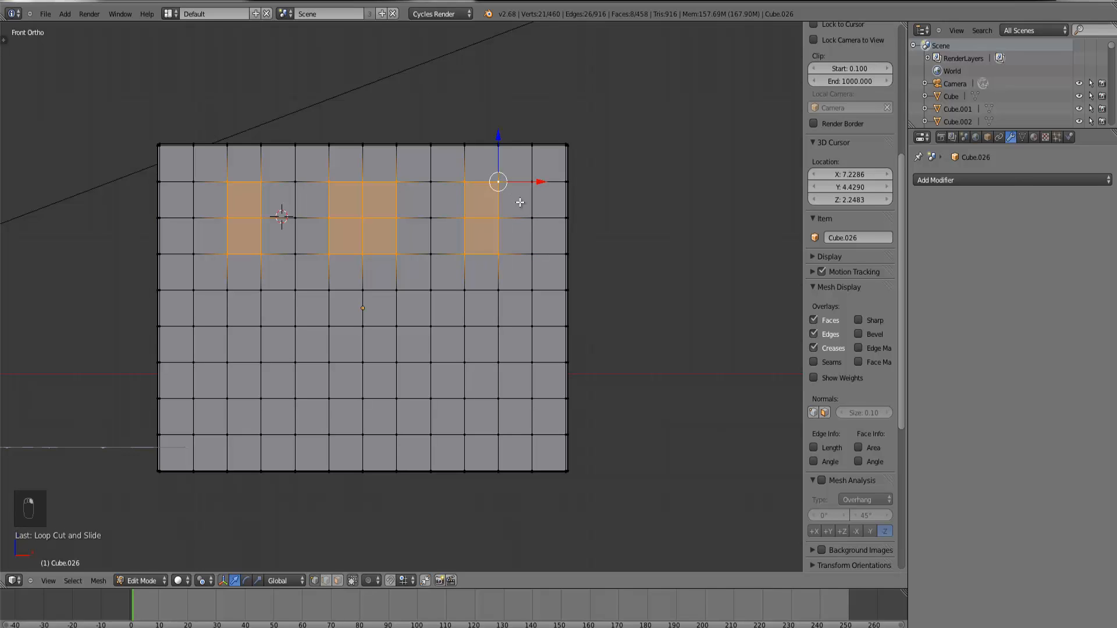
# Step: Add the six vertices of the lower-left window area, in the third column and sixth and seventh rows, to the selection
pyautogui.keyDown('shift'); pyautogui.rightClick(229, 324); pyautogui.keyUp('shift')
pyautogui.keyDown('shift'); pyautogui.rightClick(259, 326); pyautogui.keyUp('shift')
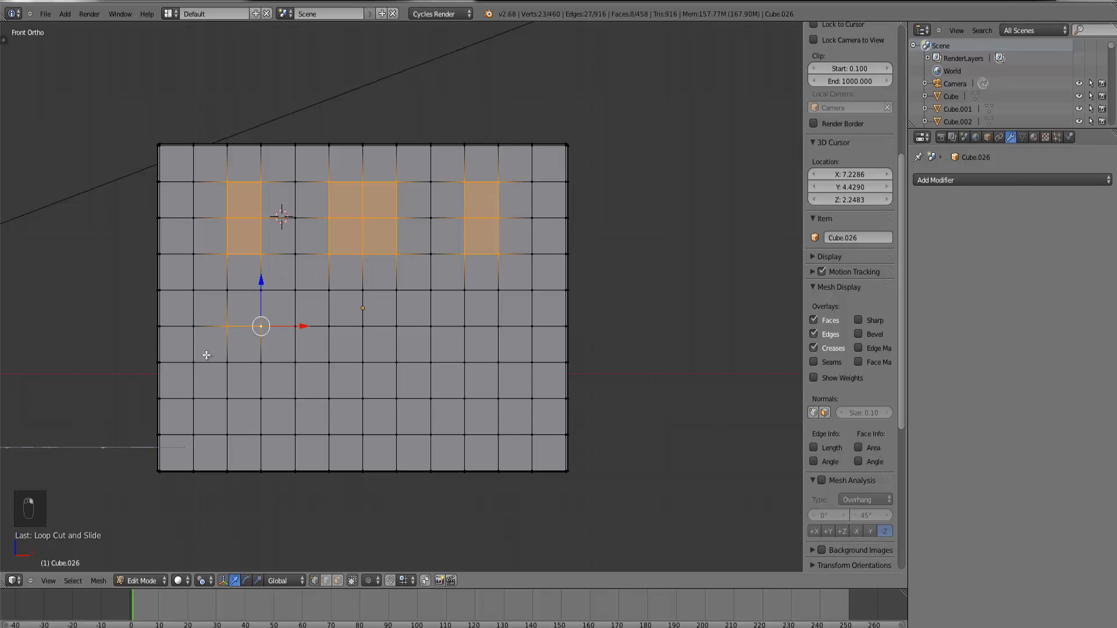
pyautogui.keyDown('shift'); pyautogui.rightClick(228, 364); pyautogui.keyUp('shift')
pyautogui.keyDown('shift'); pyautogui.rightClick(259, 364); pyautogui.keyUp('shift')
pyautogui.keyDown('shift'); pyautogui.rightClick(260, 399); pyautogui.keyUp('shift')
pyautogui.keyDown('shift'); pyautogui.rightClick(228, 399); pyautogui.keyUp('shift')
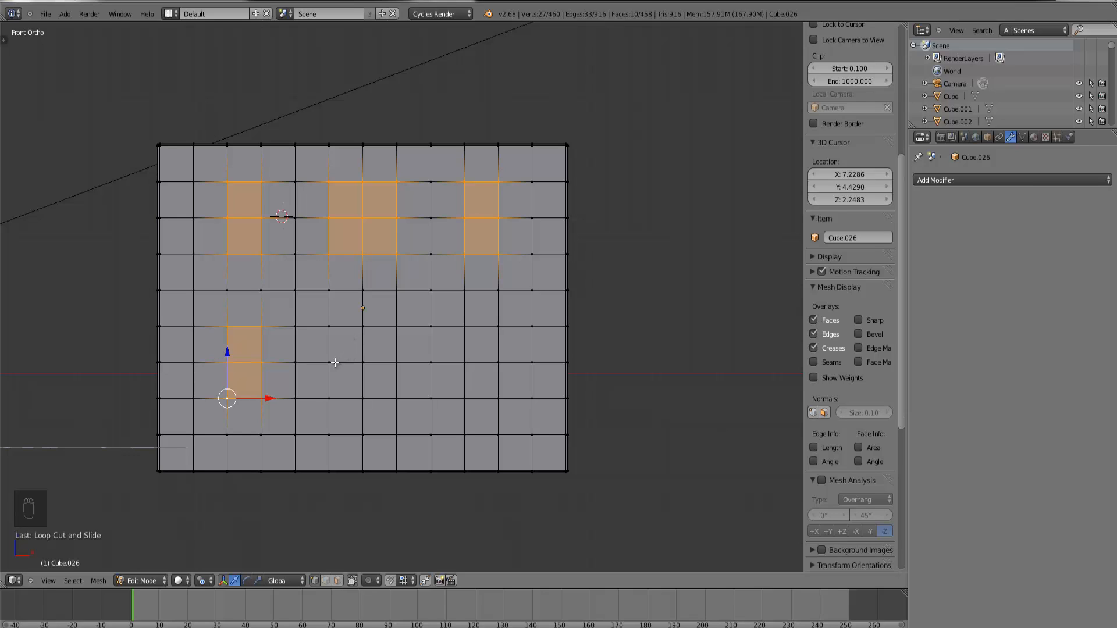
pyautogui.keyDown('shift'); pyautogui.rightClick(330, 362); pyautogui.keyUp('shift')
pyautogui.keyDown('shift'); pyautogui.rightClick(362, 363); pyautogui.keyUp('shift')
pyautogui.keyDown('shift'); pyautogui.rightClick(394, 363); pyautogui.keyUp('shift')
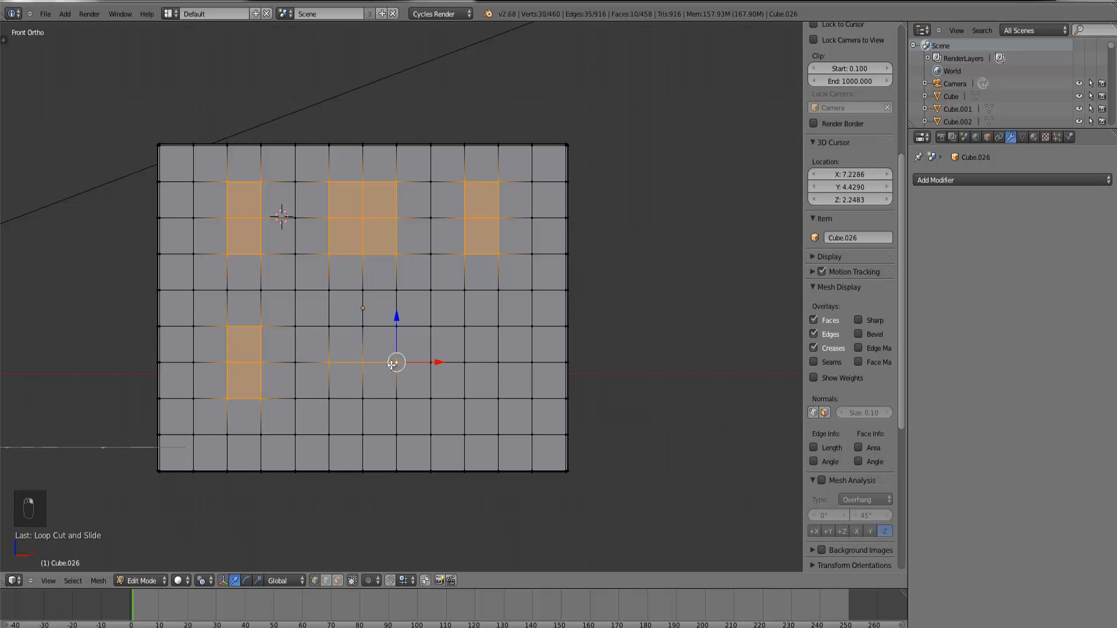
pyautogui.keyDown('shift'); pyautogui.rightClick(395, 399); pyautogui.keyUp('shift')
pyautogui.keyDown('shift'); pyautogui.rightClick(395, 435); pyautogui.keyUp('shift')
pyautogui.keyDown('shift'); pyautogui.rightClick(396, 470); pyautogui.keyUp('shift')
pyautogui.keyDown('shift'); pyautogui.rightClick(362, 469); pyautogui.keyUp('shift')
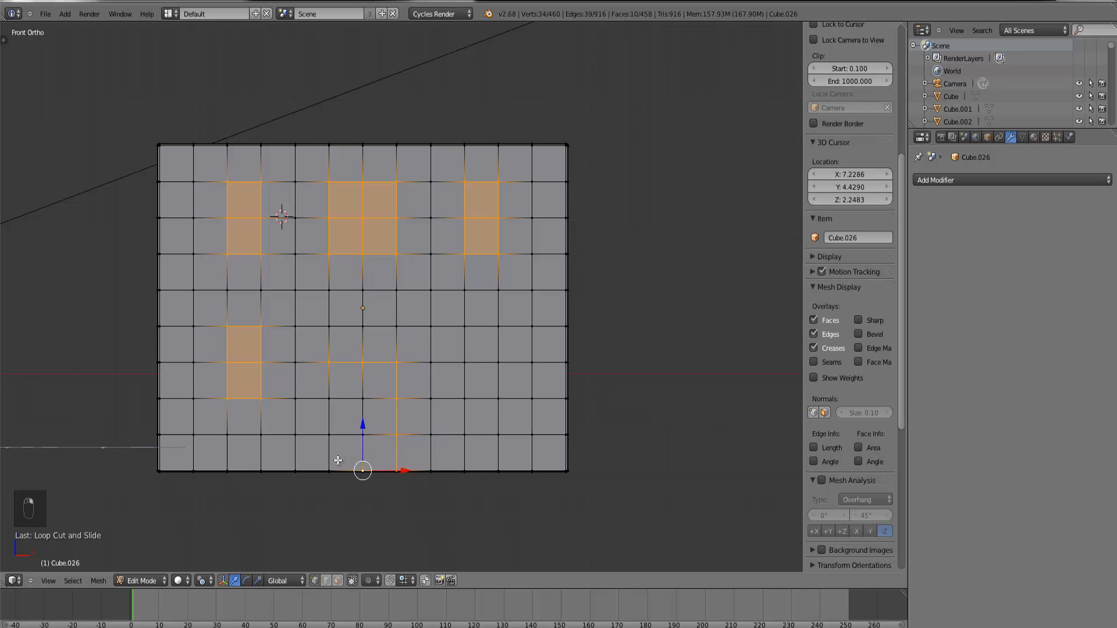
pyautogui.keyDown('shift'); pyautogui.rightClick(330, 469); pyautogui.keyUp('shift')
pyautogui.rightClick(351, 364)
pyautogui.hotkey('ctrl', 'r')
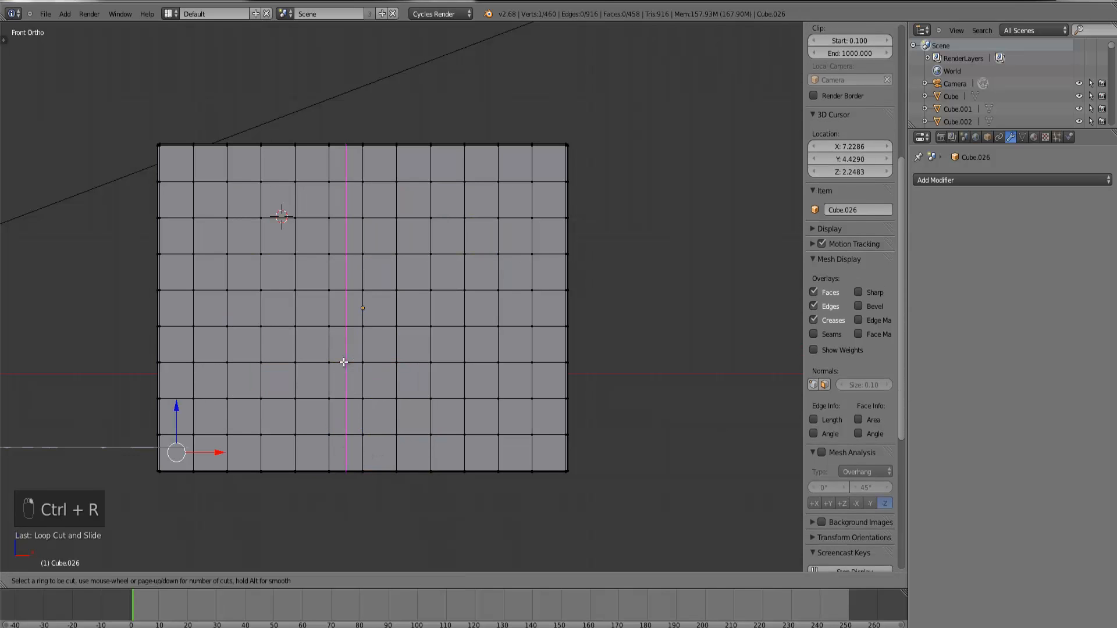
pyautogui.rightClick(344, 363)
pyautogui.hotkey('ctrl', 'z')
pyautogui.hotkey('ctrl', 'z')
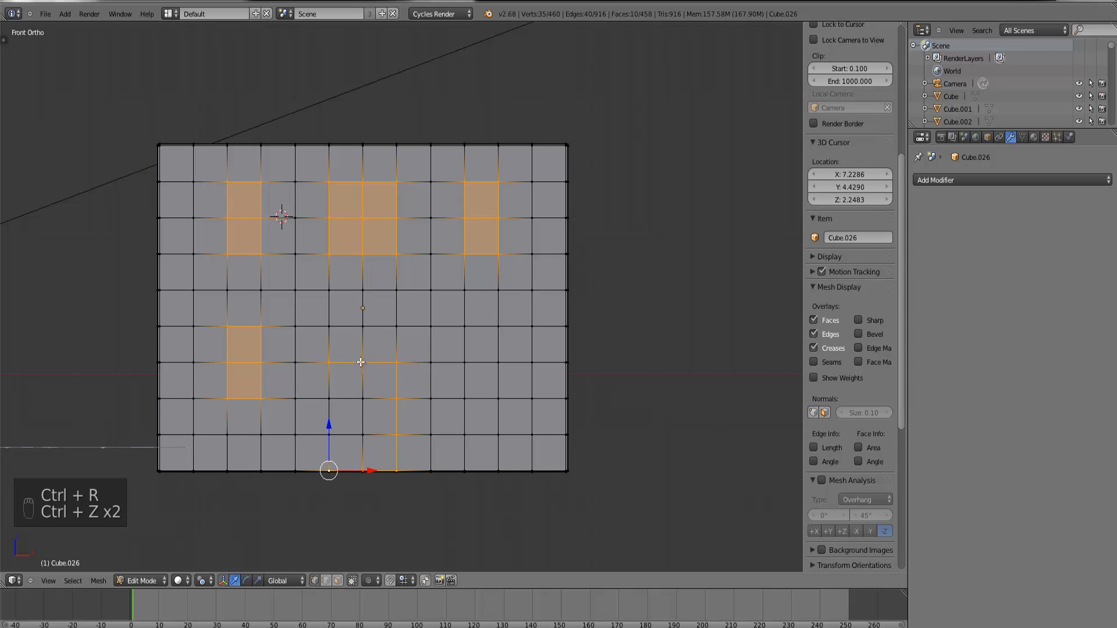
pyautogui.press('c')
pyautogui.moveTo(337, 362)
pyautogui.mouseDown(button='middle')
pyautogui.moveTo(361, 363)
pyautogui.moveTo(396, 488)
pyautogui.mouseUp(button='middle')
pyautogui.rightClick(397, 486)
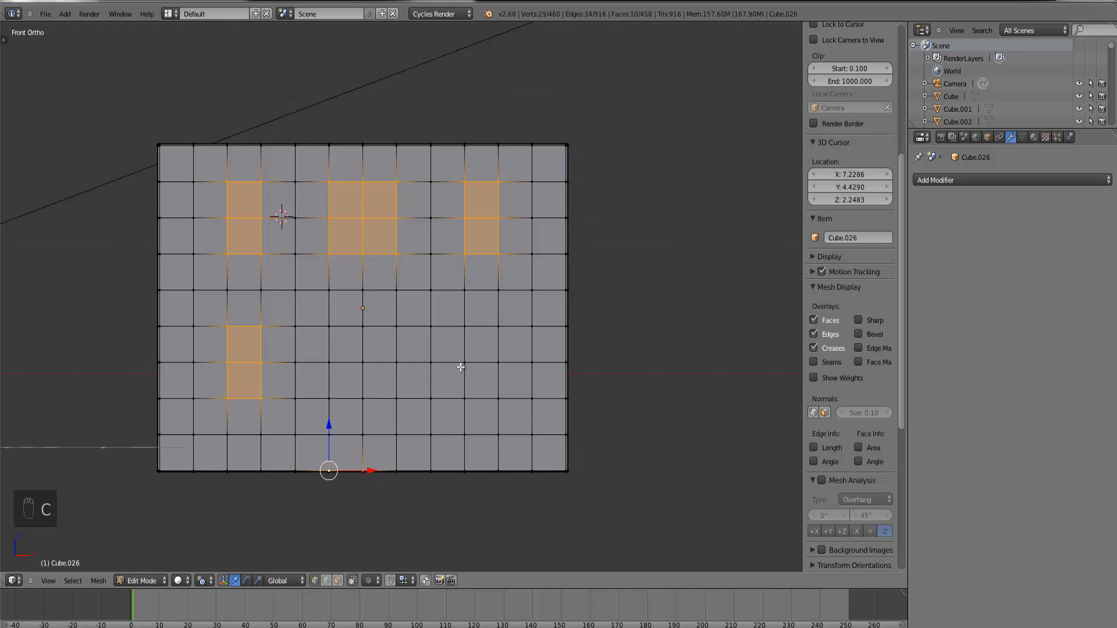
# Step: Add the six lower-right window vertices, in the tenth column and sixth and seventh rows, and deselect the leftover vertices on the bottom edge
pyautogui.keyDown('shift'); pyautogui.rightClick(467, 333); pyautogui.keyUp('shift')
pyautogui.keyDown('shift'); pyautogui.rightClick(494, 335); pyautogui.keyUp('shift')
pyautogui.keyDown('shift'); pyautogui.rightClick(496, 364); pyautogui.keyUp('shift')
pyautogui.keyDown('shift'); pyautogui.rightClick(495, 400); pyautogui.keyUp('shift')
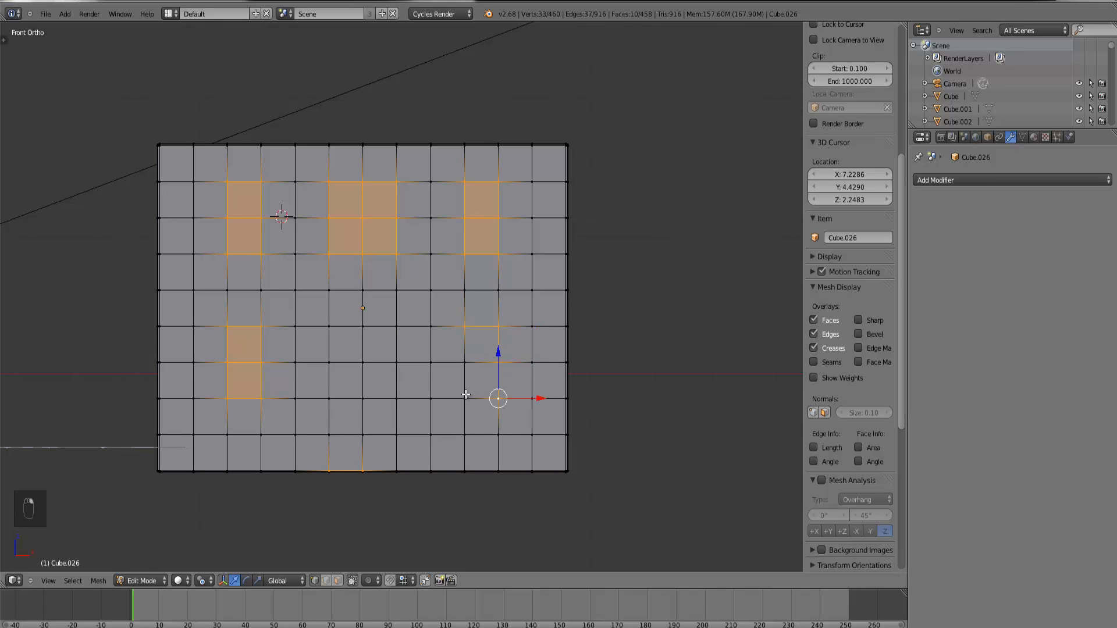
pyautogui.keyDown('shift'); pyautogui.rightClick(466, 401); pyautogui.keyUp('shift')
pyautogui.keyDown('shift'); pyautogui.rightClick(465, 365); pyautogui.keyUp('shift')
pyautogui.press('c')
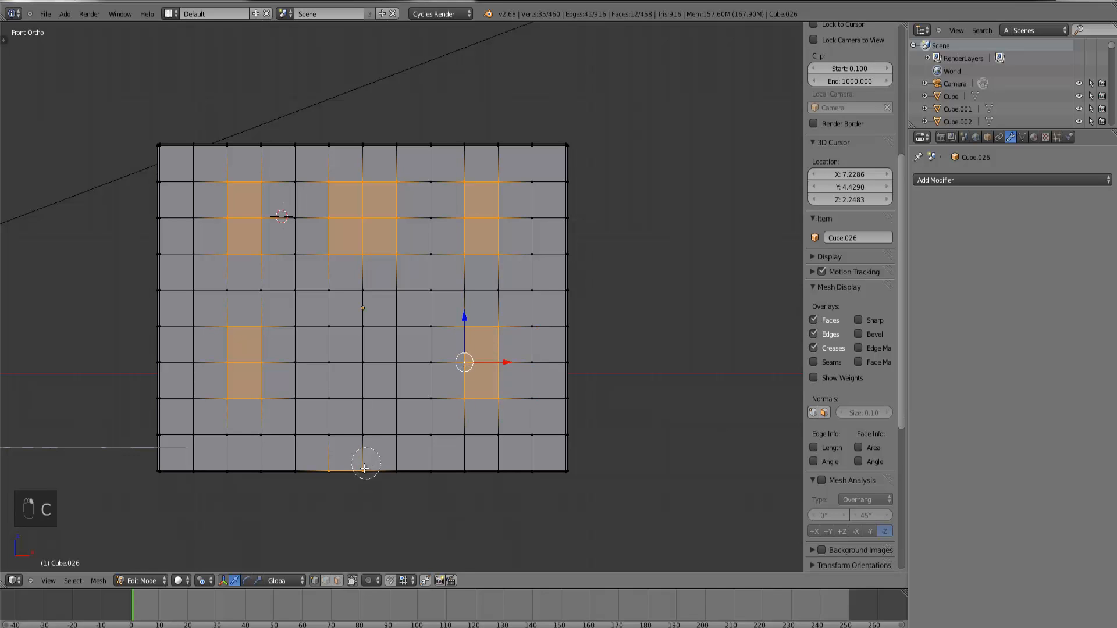
pyautogui.moveTo(361, 466); pyautogui.dragTo(336, 466, button='middle')
pyautogui.rightClick(336, 466)
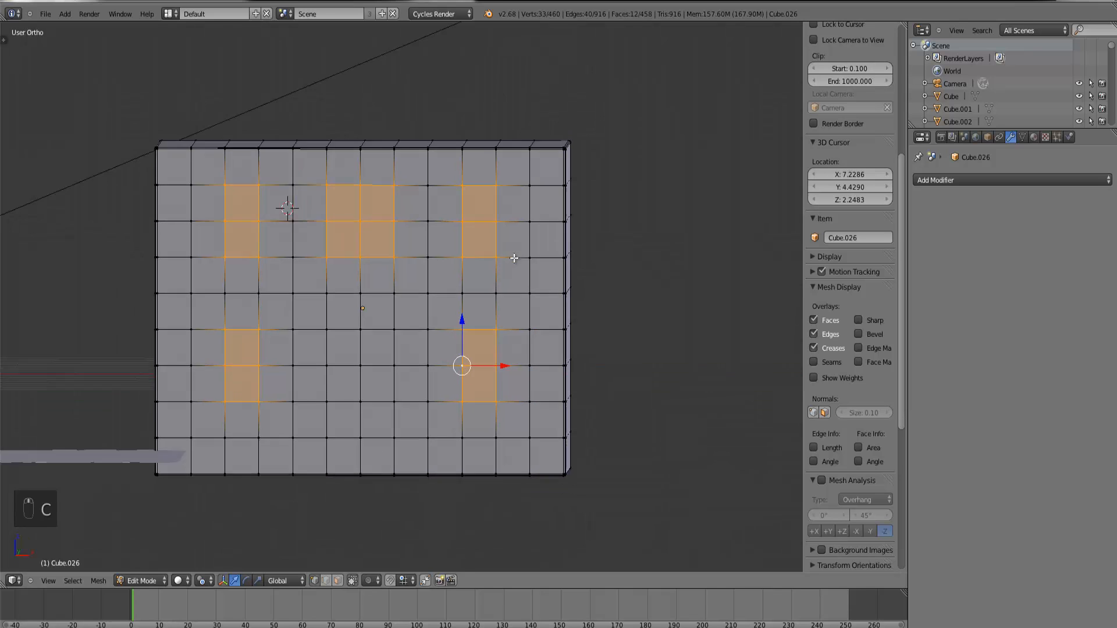
# Step: Extrude the selected window faces inward about 0.434 to recess all five openings
pyautogui.moveTo(503, 256); pyautogui.dragTo(483, 296, button='middle')
pyautogui.press('e')
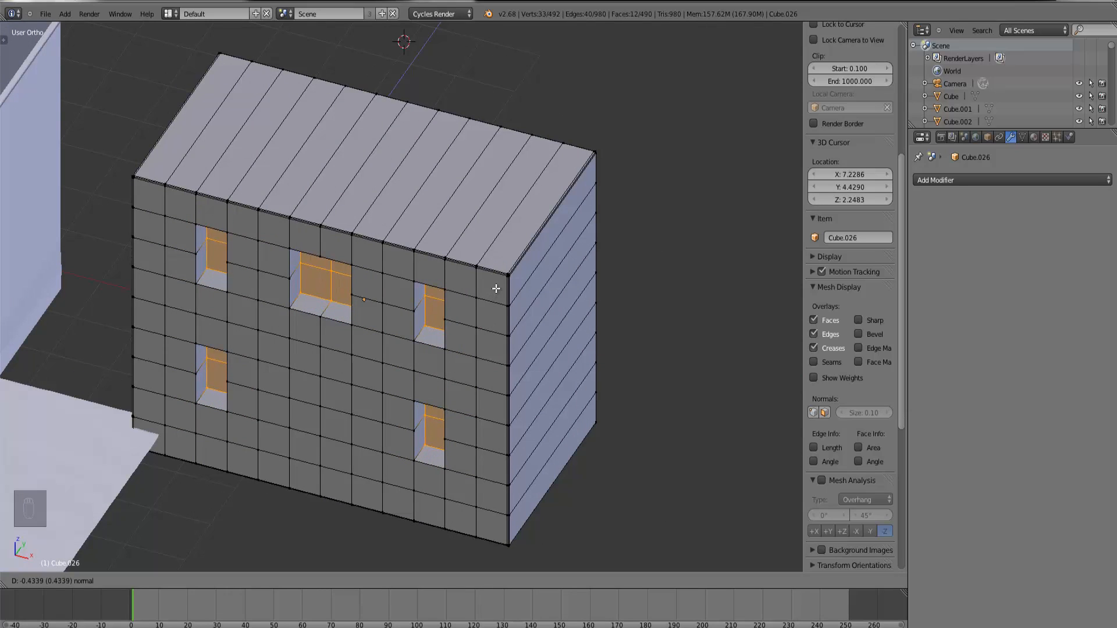
pyautogui.click(495, 289)
pyautogui.press('Tab')
pyautogui.moveTo(479, 365); pyautogui.dragTo(505, 354, button='middle')
pyautogui.scroll(1, 504, 356)
pyautogui.press('Tab')
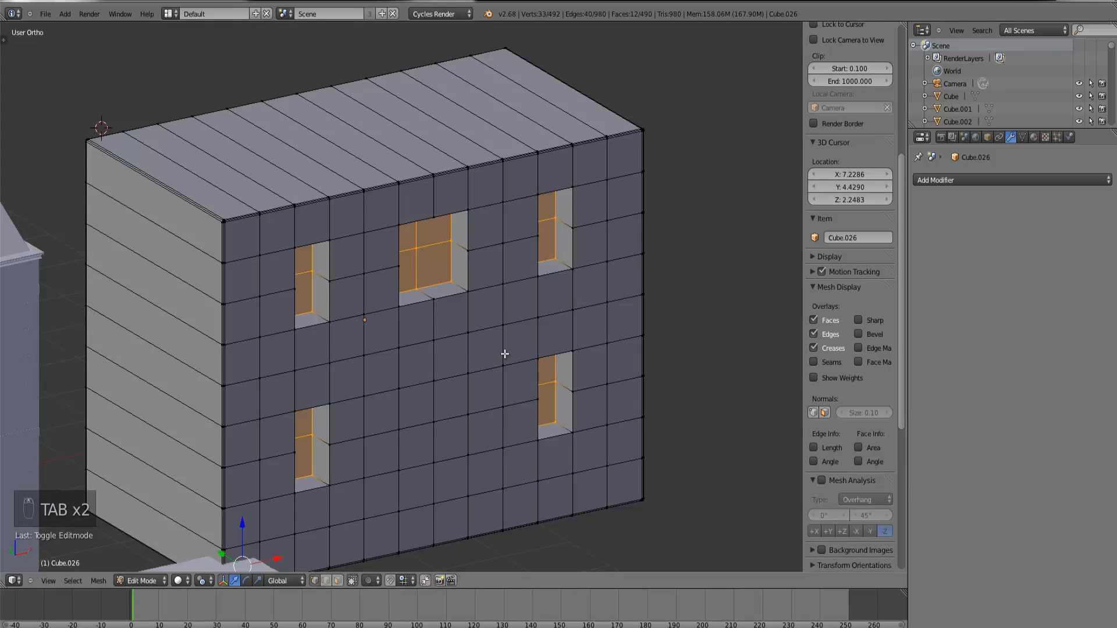
pyautogui.moveTo(360, 337); pyautogui.dragTo(363, 335, button='middle')
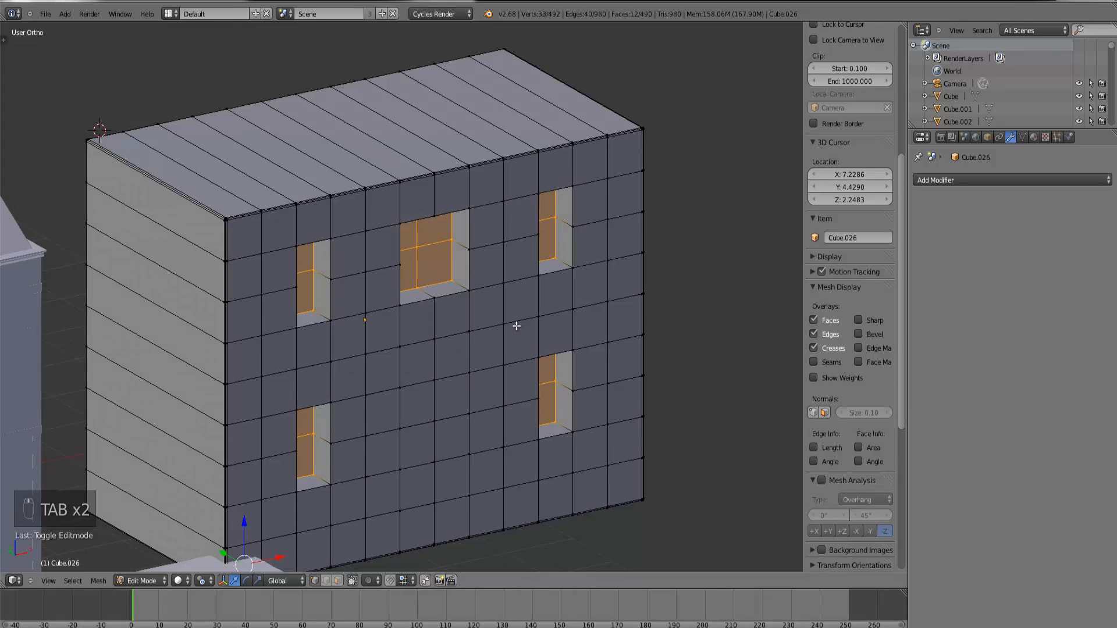
pyautogui.moveTo(516, 326); pyautogui.dragTo(436, 369, button='middle')
# Step: In front view with wireframe display, add a centred vertical loop cut through the sixth column of the house body
pyautogui.press('KP_1')
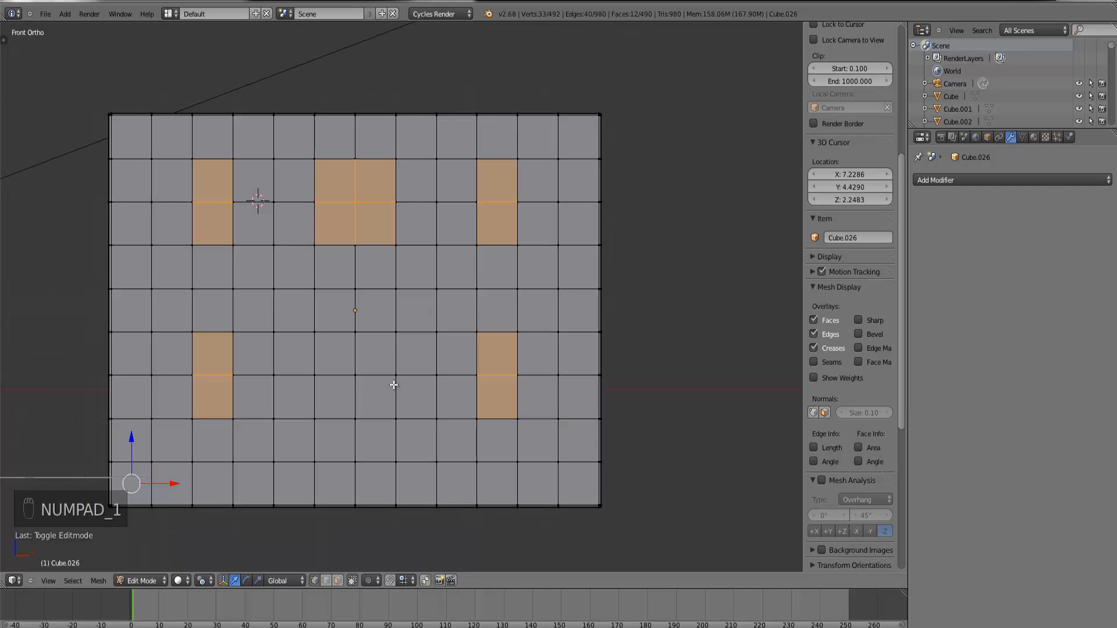
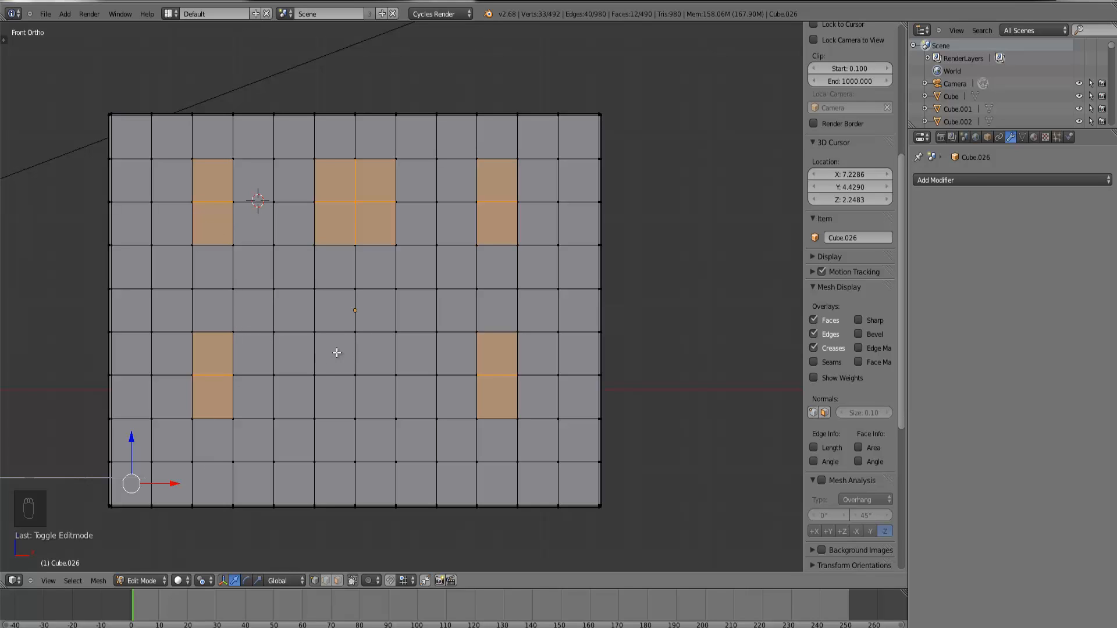
pyautogui.press('z')
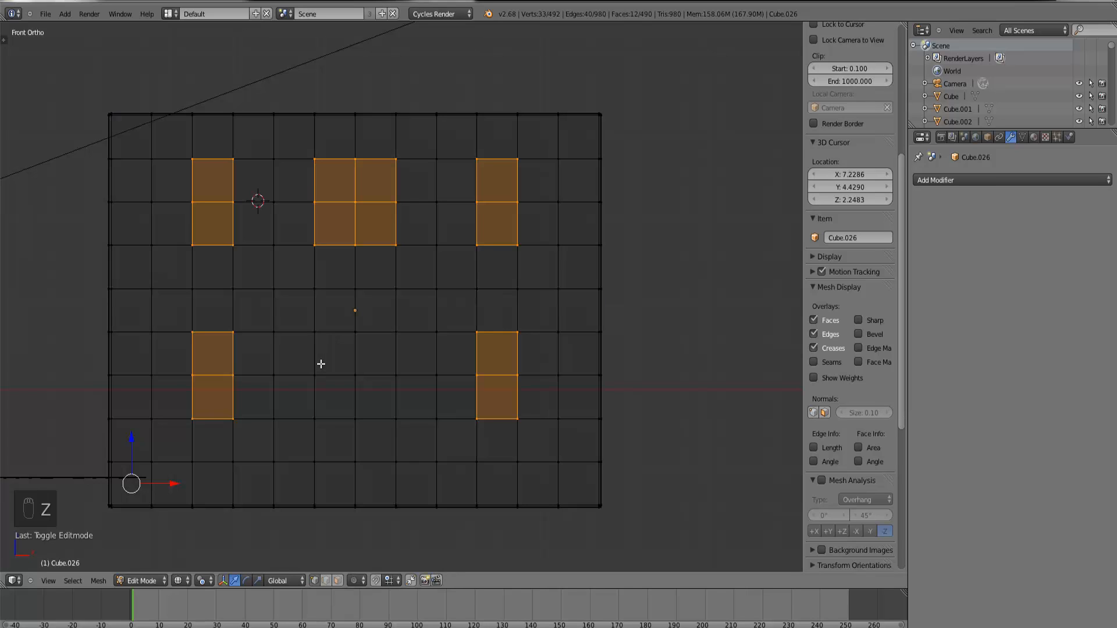
pyautogui.rightClick(339, 335)
pyautogui.hotkey('ctrl', 'r')
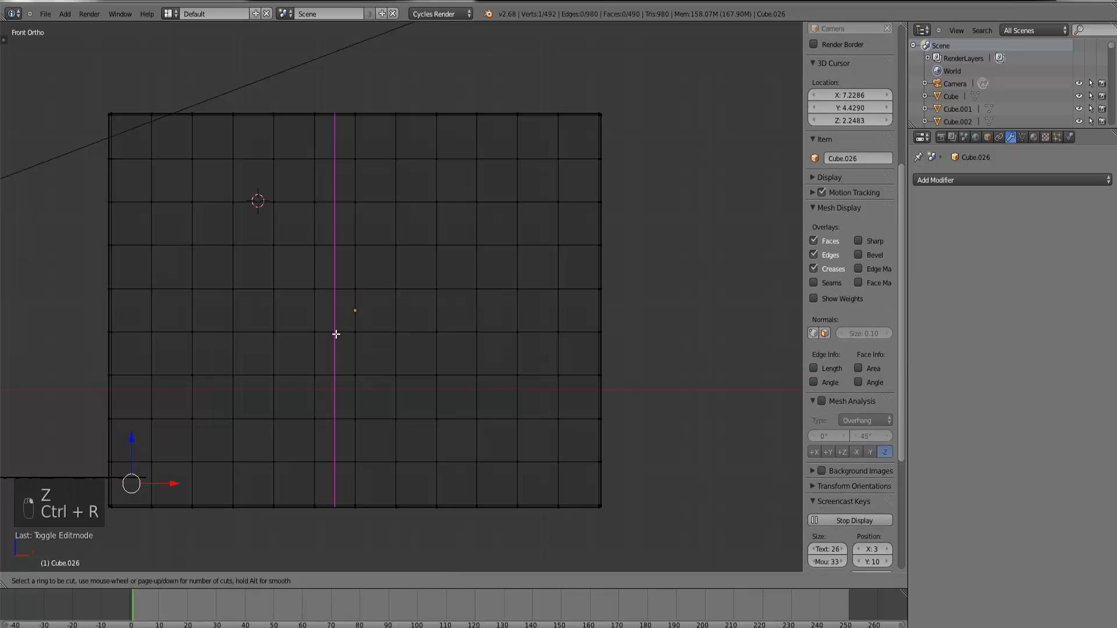
pyautogui.click(335, 334)
pyautogui.rightClick(337, 333)
pyautogui.hotkey('ctrl', 'r')
pyautogui.rightClick(380, 334)
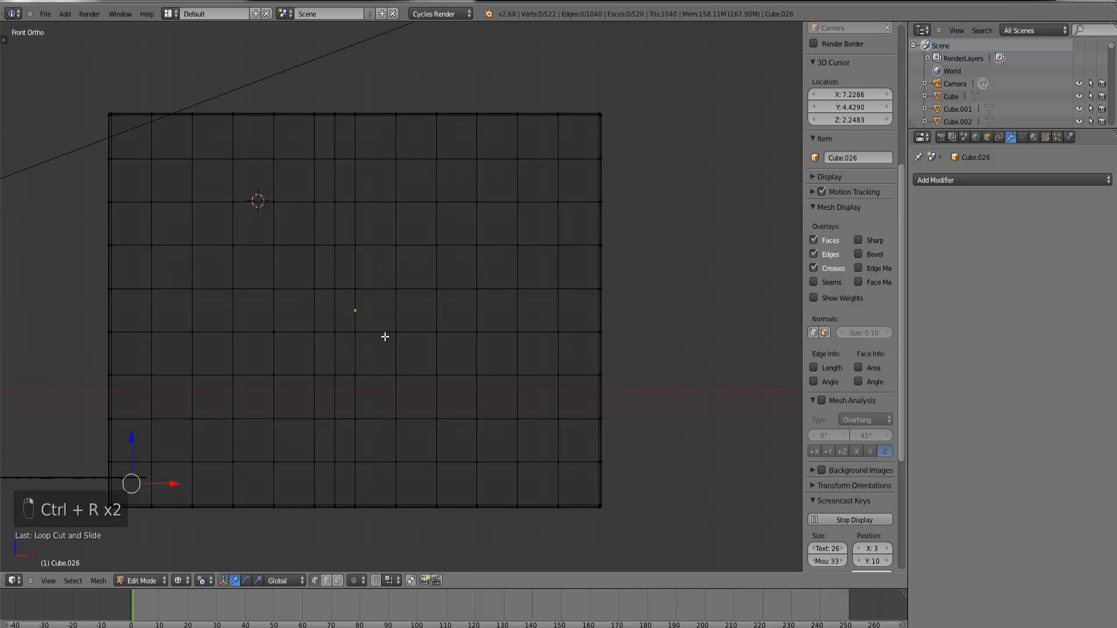
pyautogui.hotkey('ctrl', 'r')
pyautogui.click(406, 340)
pyautogui.rightClick(406, 340)
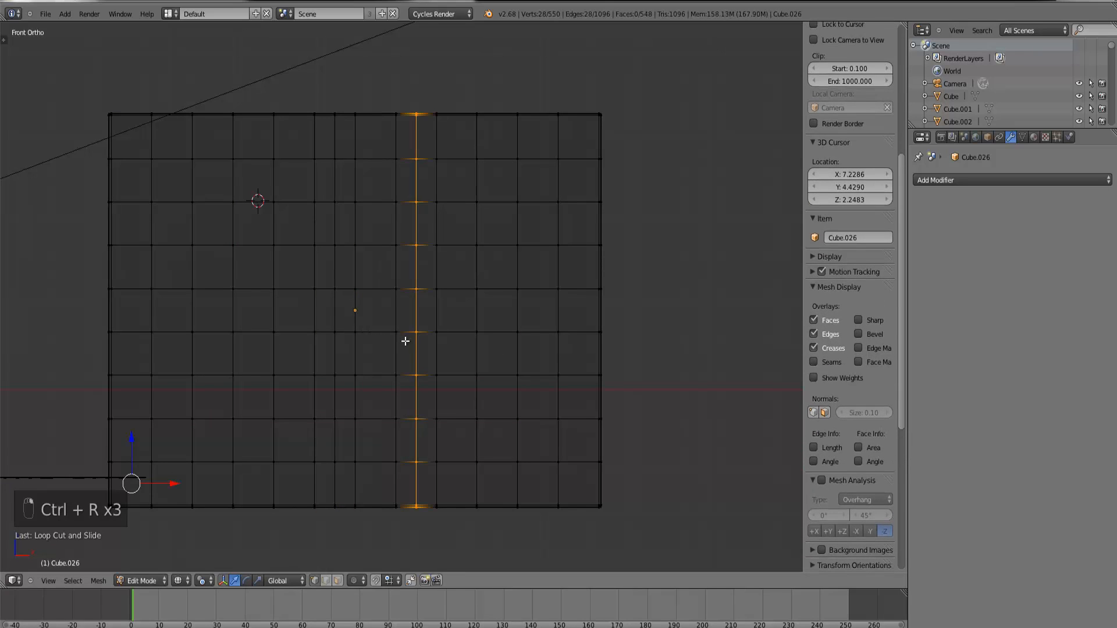
pyautogui.press('z')
pyautogui.click(202, 580)
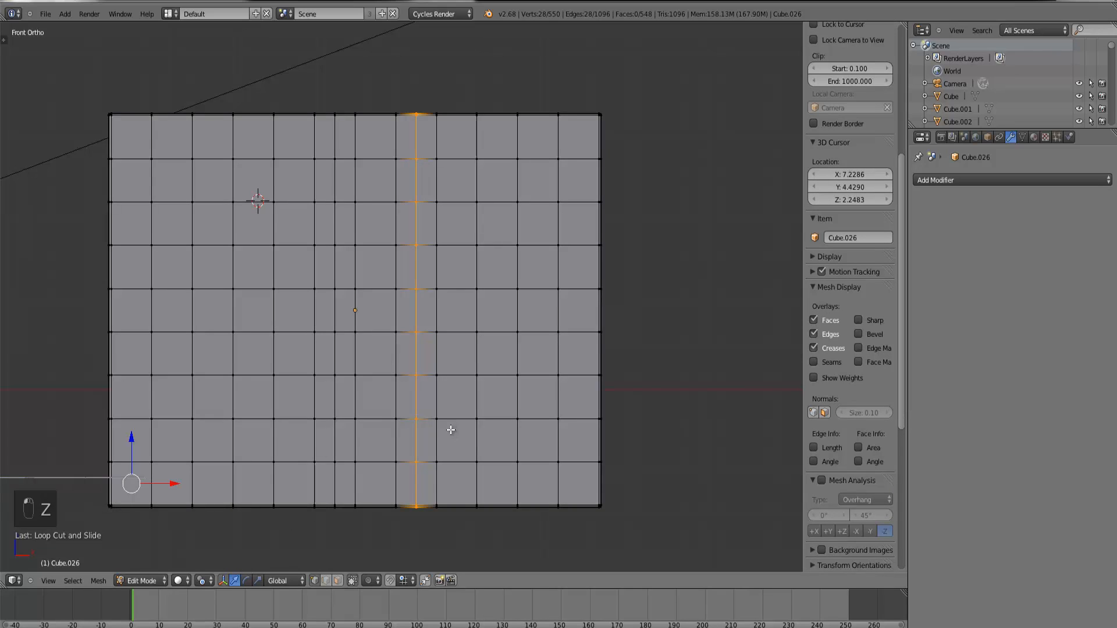
pyautogui.moveTo(451, 430); pyautogui.dragTo(424, 429, button='middle')
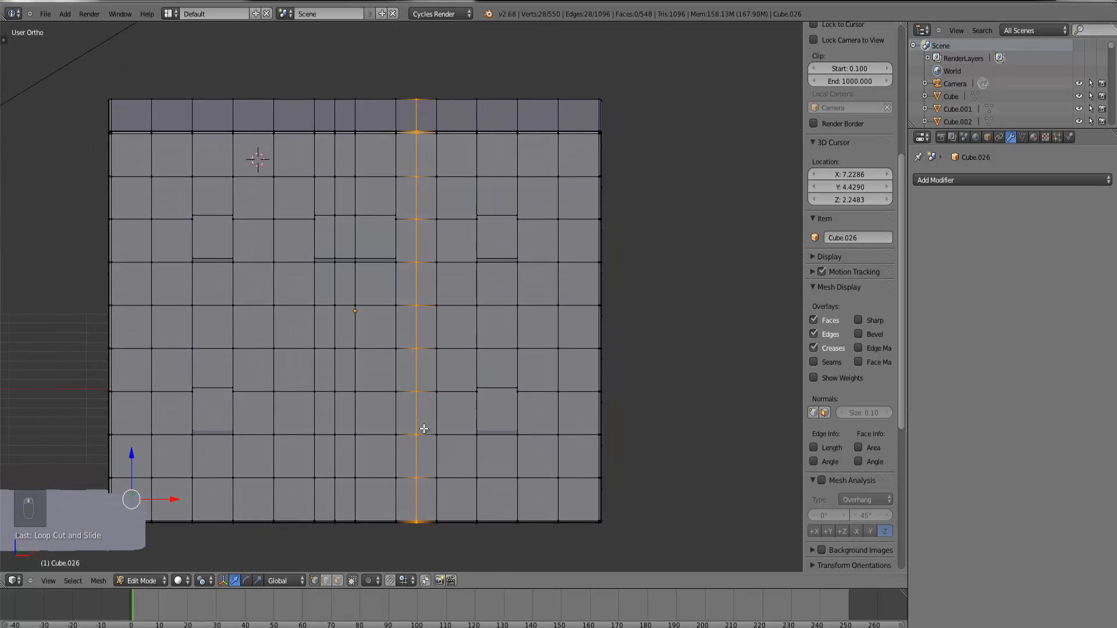
pyautogui.hotkey('ctrl', 'z')
# Step: Add a centred vertical loop cut through the original seventh column, mirroring the cut on the other side of the middle line
pyautogui.hotkey('ctrl', 'r')
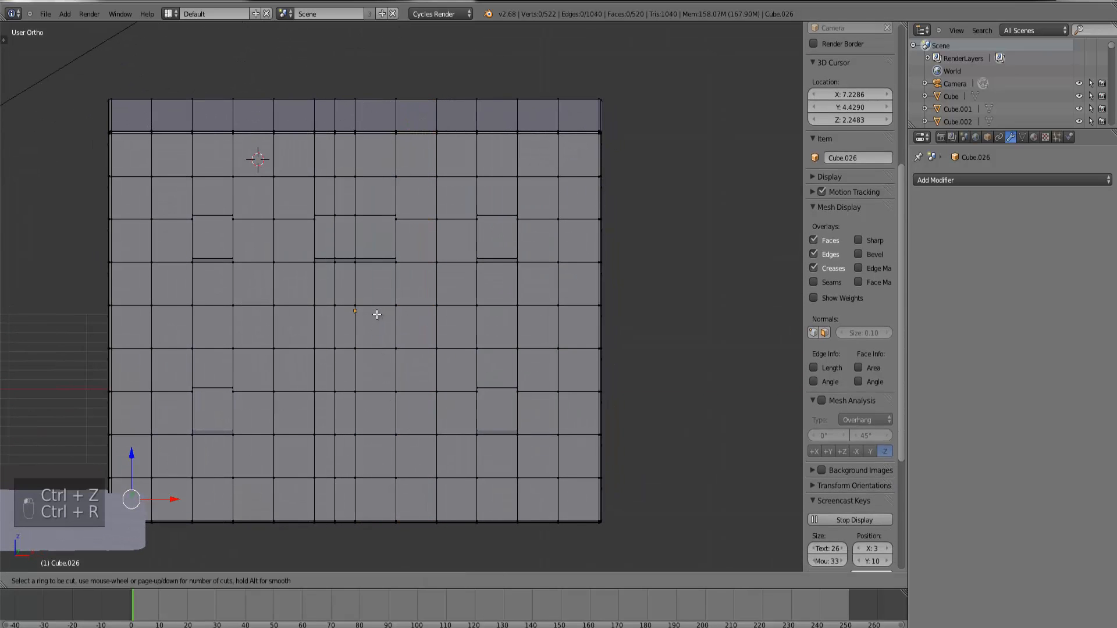
pyautogui.click(377, 315)
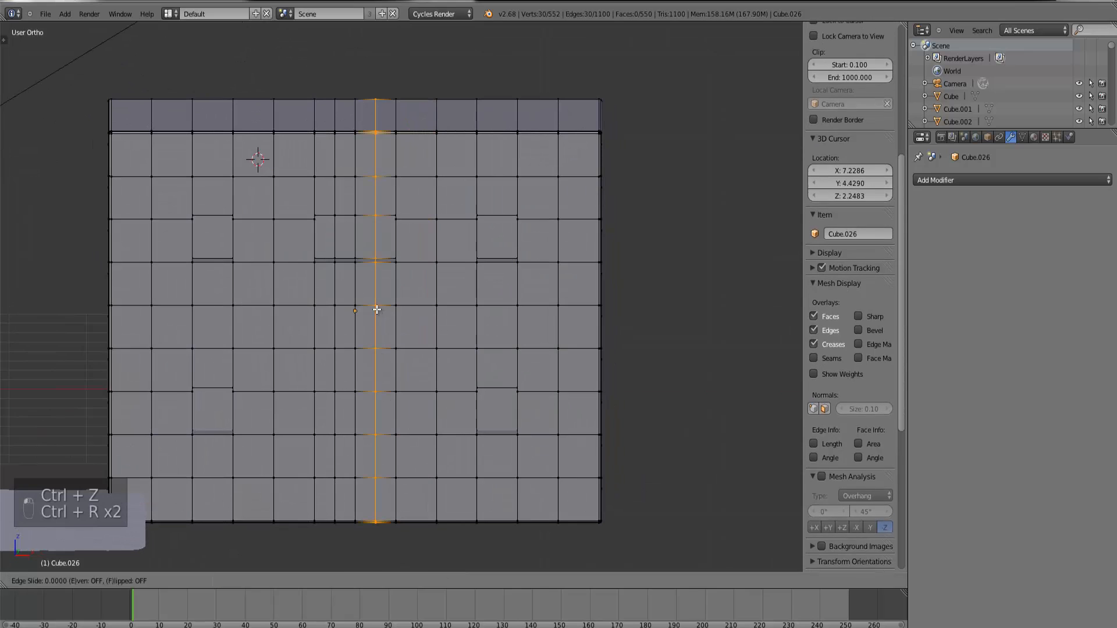
pyautogui.rightClick(325, 394)
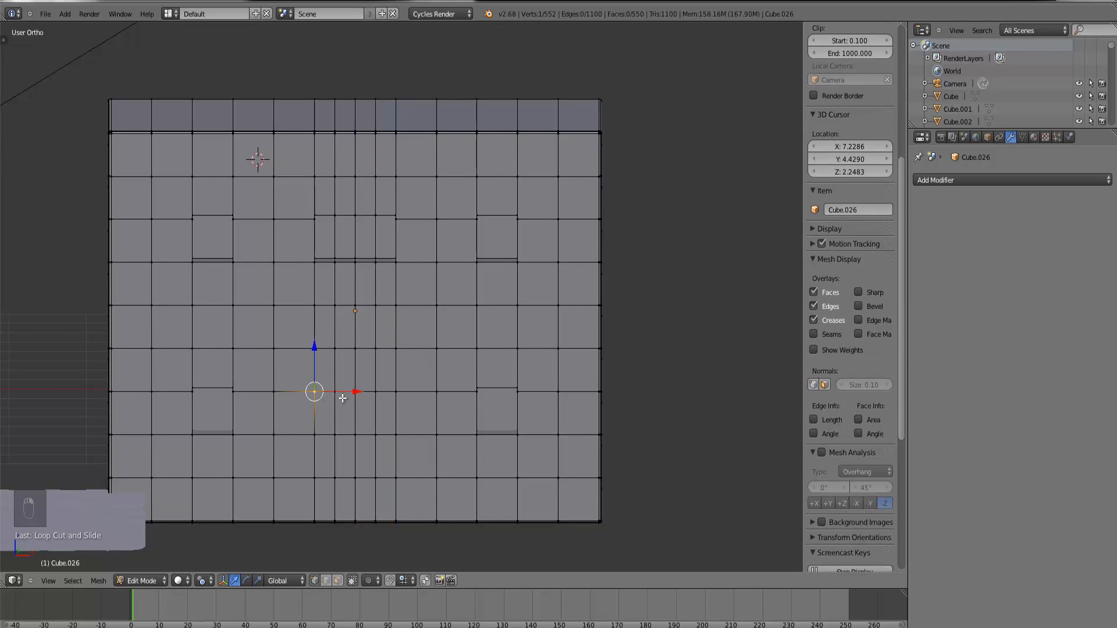
# Step: Select the doorway vertices between the two new loop cuts, from the top of the seventh row down to the bottom edge
pyautogui.rightClick(345, 396)
pyautogui.keyDown('ctrl'); pyautogui.rightClick(376, 392); pyautogui.keyUp('ctrl')
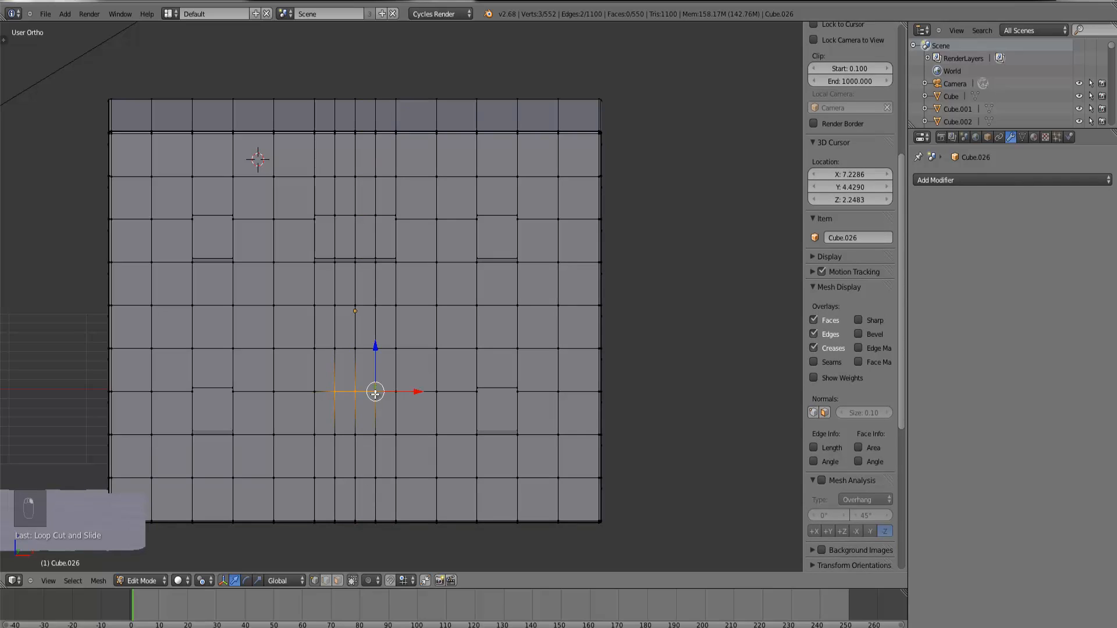
pyautogui.keyDown('ctrl'); pyautogui.rightClick(373, 430); pyautogui.keyUp('ctrl')
pyautogui.keyDown('ctrl'); pyautogui.rightClick(377, 482); pyautogui.keyUp('ctrl')
pyautogui.keyDown('ctrl'); pyautogui.rightClick(376, 519); pyautogui.keyUp('ctrl')
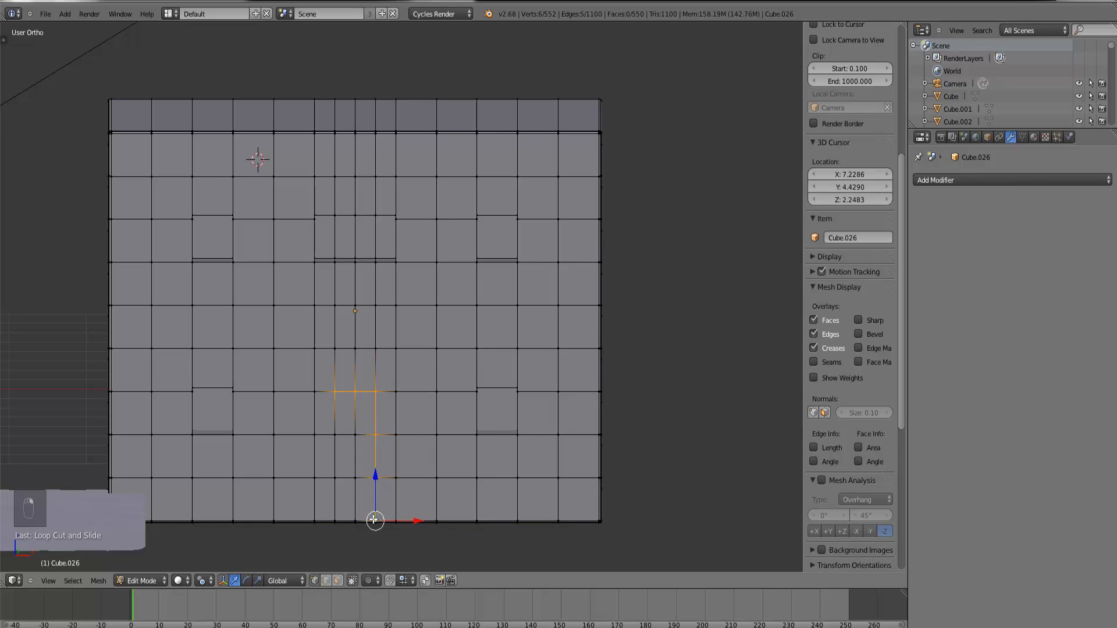
pyautogui.keyDown('ctrl'); pyautogui.rightClick(357, 519); pyautogui.keyUp('ctrl')
pyautogui.keyDown('ctrl'); pyautogui.rightClick(356, 479); pyautogui.keyUp('ctrl')
pyautogui.keyDown('ctrl'); pyautogui.rightClick(354, 442); pyautogui.keyUp('ctrl')
pyautogui.keyDown('ctrl'); pyautogui.rightClick(335, 437); pyautogui.keyUp('ctrl')
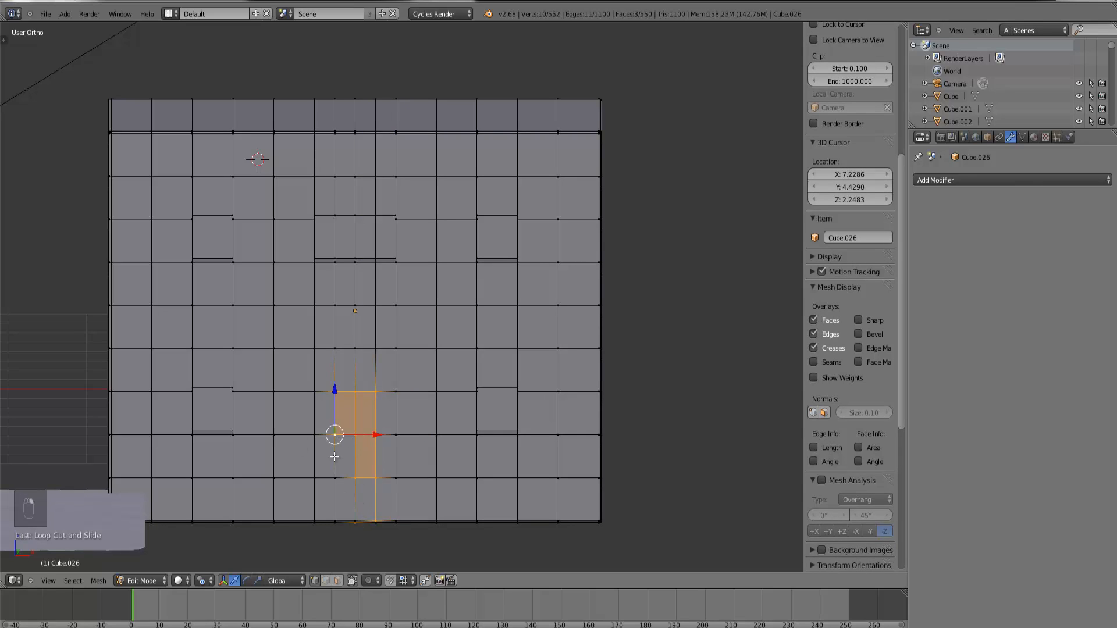
pyautogui.keyDown('ctrl'); pyautogui.rightClick(333, 474); pyautogui.keyUp('ctrl')
pyautogui.keyDown('ctrl'); pyautogui.rightClick(341, 519); pyautogui.keyUp('ctrl')
# Step: Deselect the wrongly picked bottom middle vertex and add the front-face one so all six doorway faces are selected
pyautogui.press('ctrl+KP_Decimal')
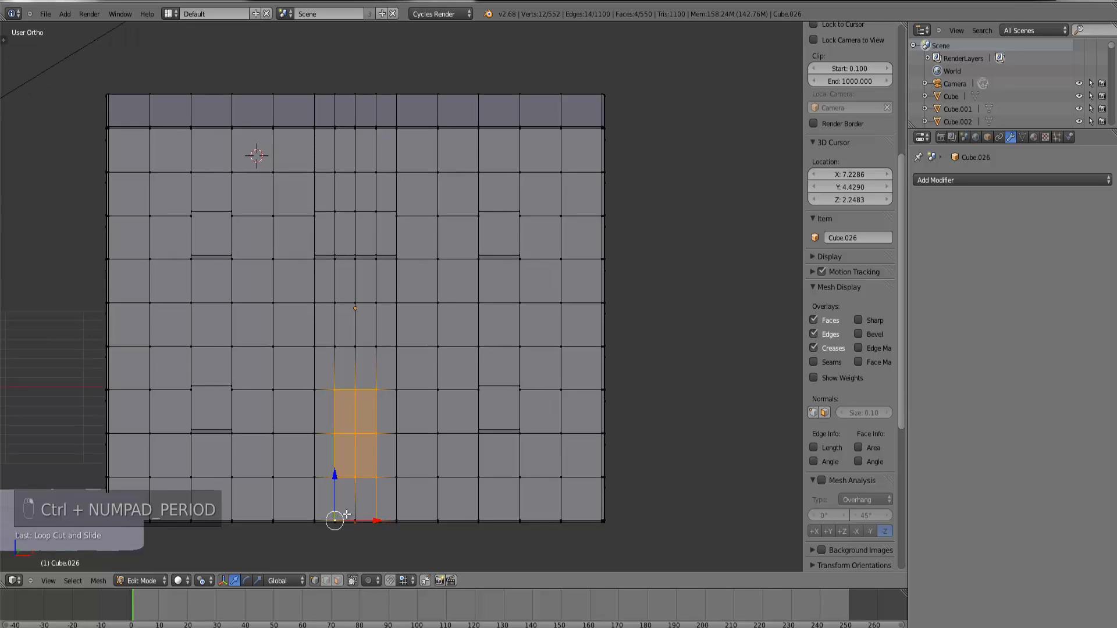
pyautogui.press('c')
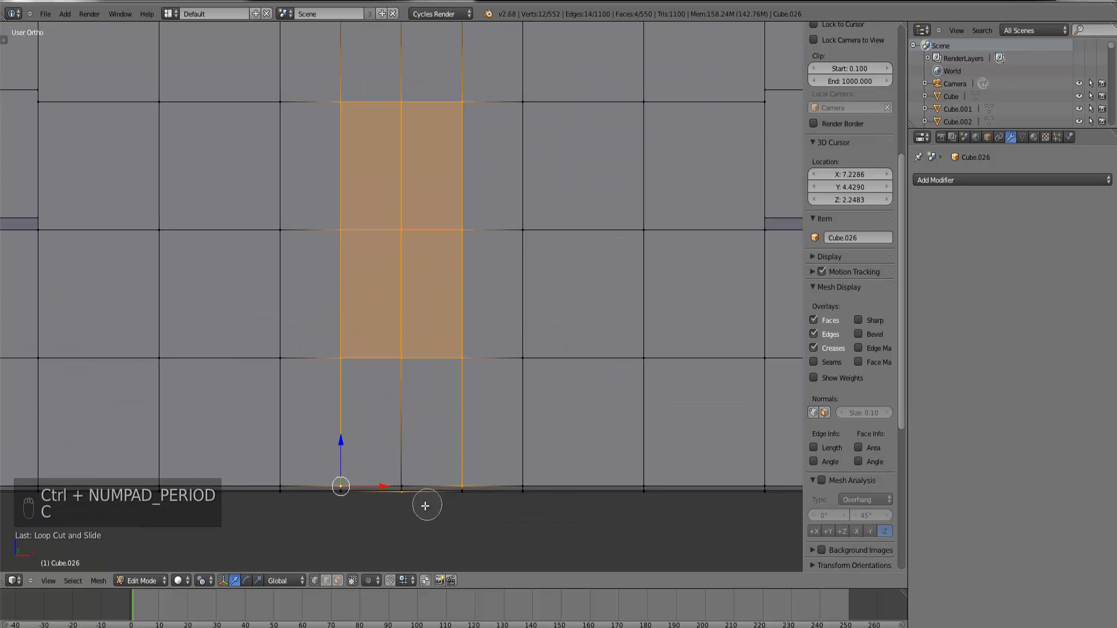
pyautogui.middleClick(405, 507)
pyautogui.rightClick(405, 507)
pyautogui.keyDown('shift'); pyautogui.rightClick(401, 487); pyautogui.keyUp('shift')
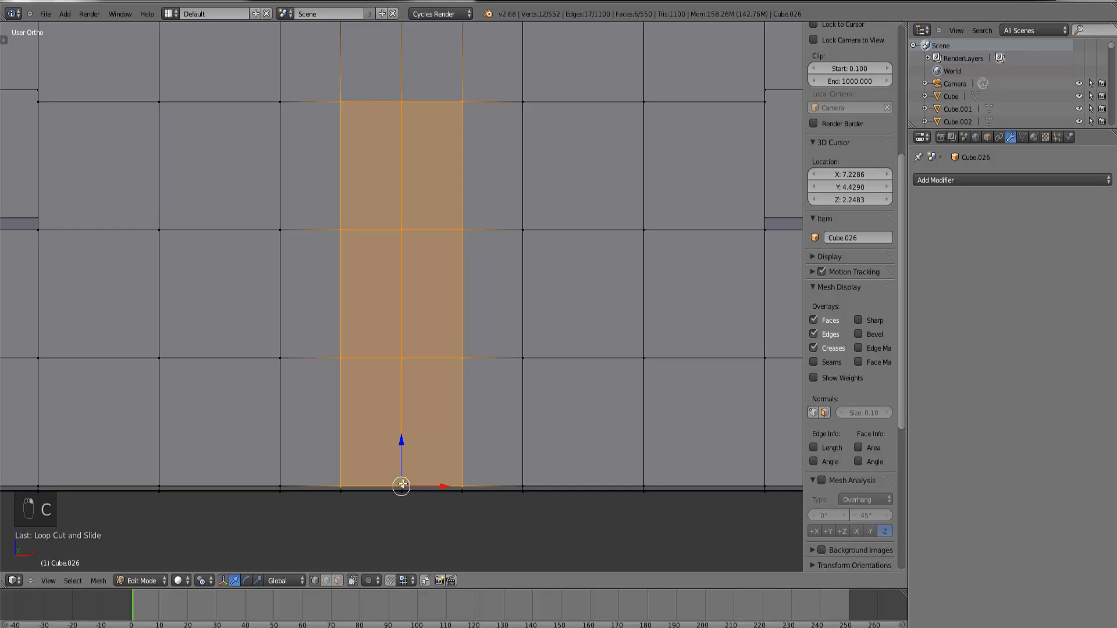
# Step: Extrude the doorway faces inward about 0.126 and return to Object Mode
pyautogui.scroll(-6, 467, 416)
pyautogui.moveTo(466, 411); pyautogui.dragTo(442, 401, button='middle')
pyautogui.press('e')
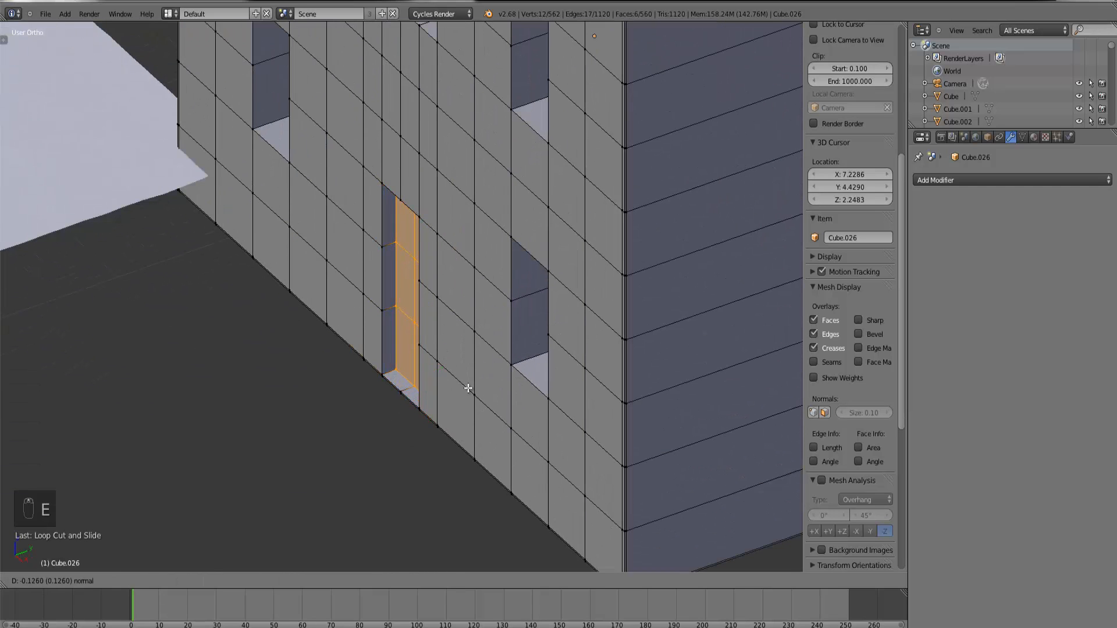
pyautogui.click(468, 387)
pyautogui.press('Tab')
pyautogui.scroll(-4, 449, 421)
pyautogui.moveTo(449, 421); pyautogui.dragTo(522, 365, button='middle')
pyautogui.moveTo(406, 362); pyautogui.dragTo(419, 387, button='middle')
# Step: Show the scene in front view with Texture viewport shading
pyautogui.press('KP_1')
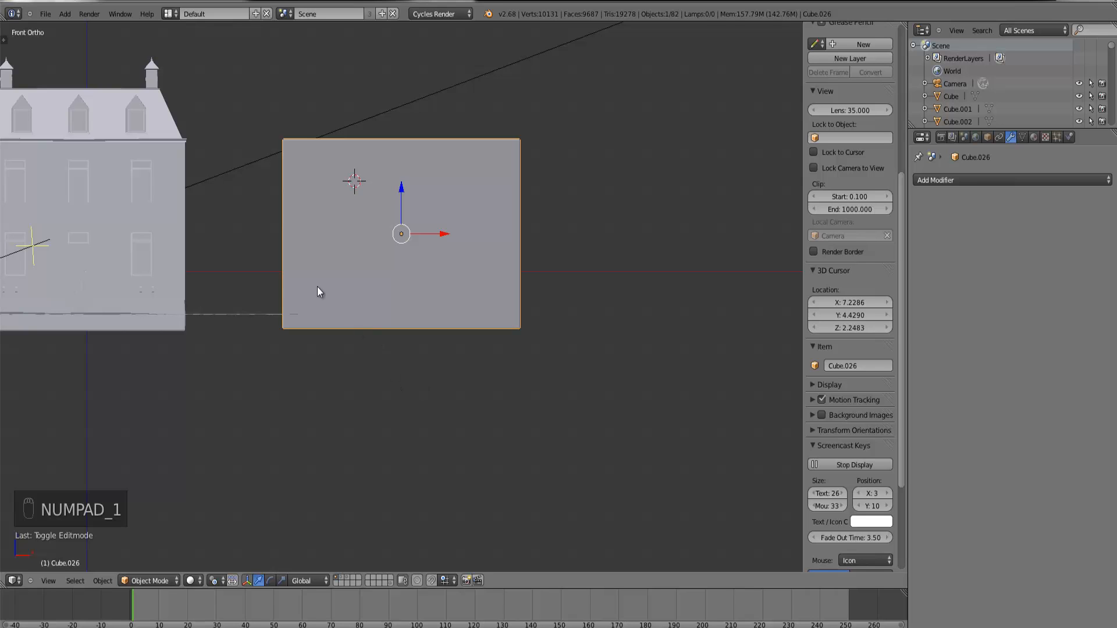
pyautogui.moveTo(298, 289); pyautogui.dragTo(328, 327, button='middle')
pyautogui.press('KP_1')
pyautogui.click(211, 580)
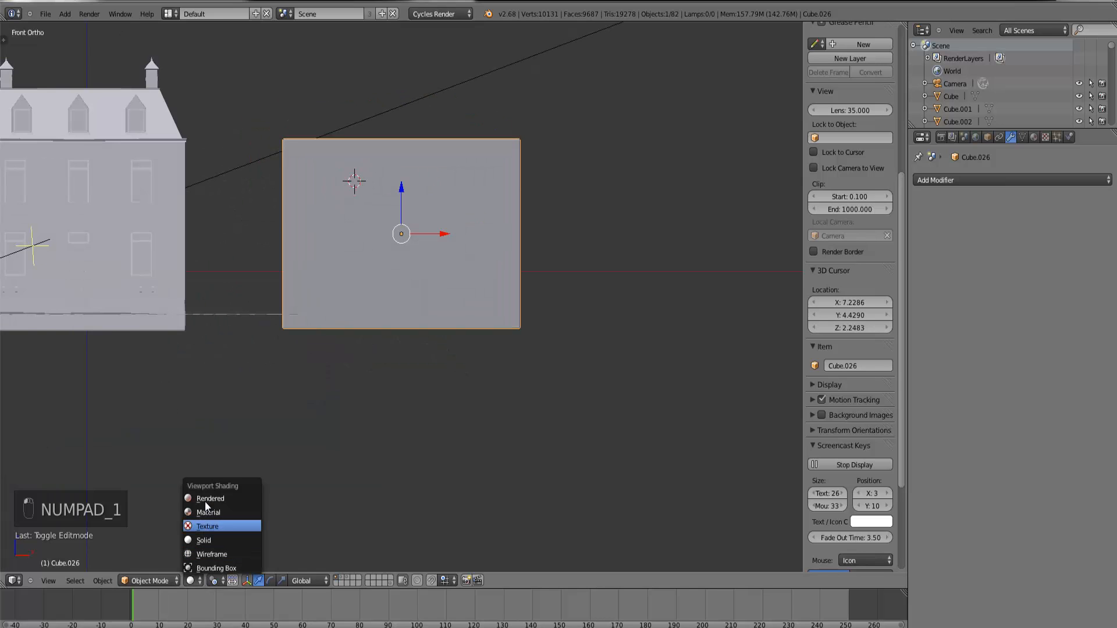
pyautogui.click(205, 526)
# Step: Select the main body of the original house and centre the view on it
pyautogui.rightClick(102, 315)
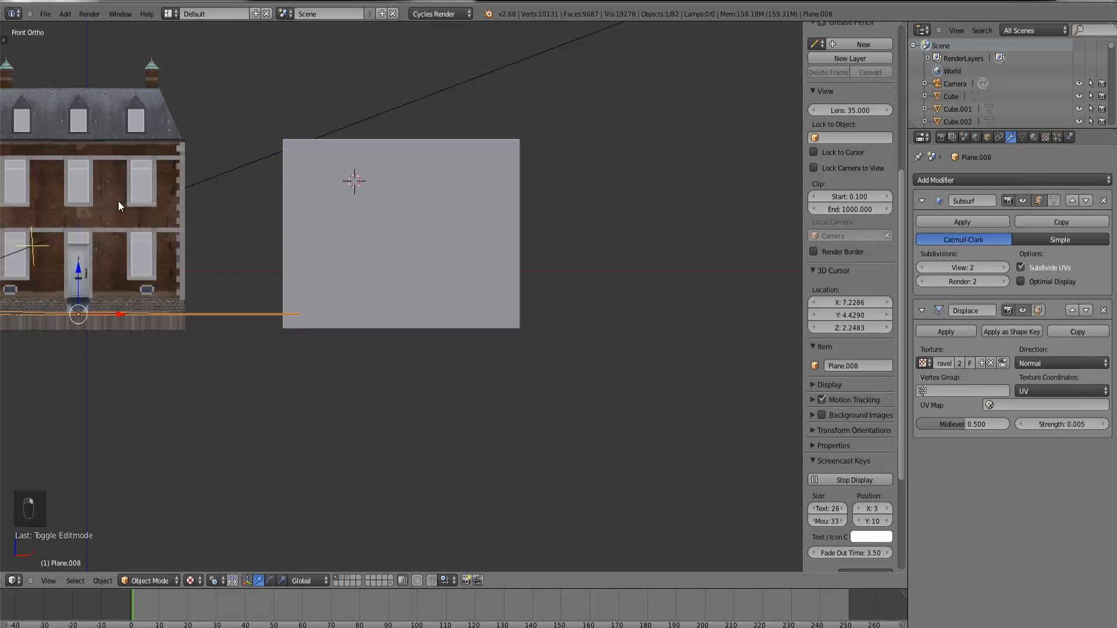
pyautogui.rightClick(100, 202)
pyautogui.press('ctrl+KP_Decimal')
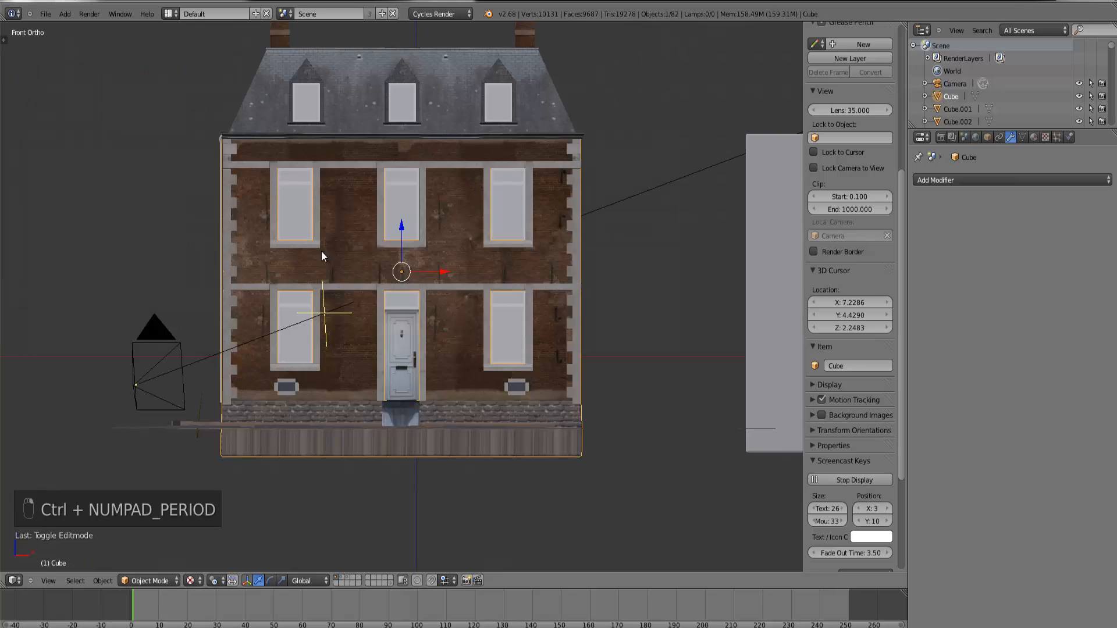
# Step: Examine the original house's textured front and side walls from several angles
pyautogui.scroll(3, 322, 250)
pyautogui.scroll(-3, 312, 322)
pyautogui.moveTo(309, 363); pyautogui.dragTo(348, 375, button='middle')
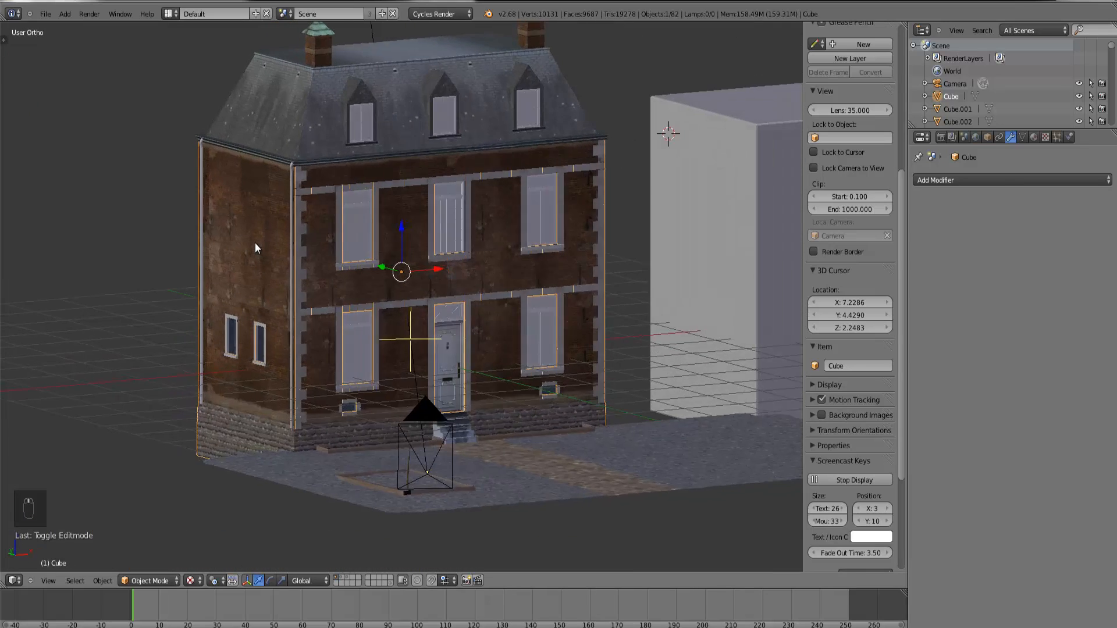
pyautogui.scroll(4, 264, 266)
pyautogui.scroll(-4, 232, 259)
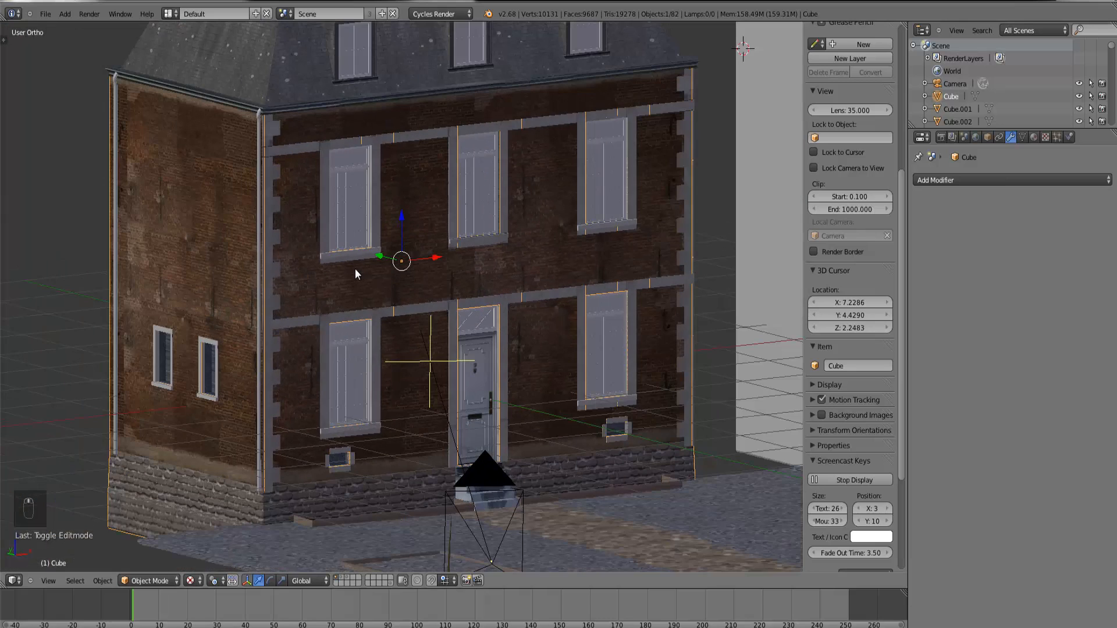
pyautogui.moveTo(355, 268); pyautogui.dragTo(325, 278, button='middle')
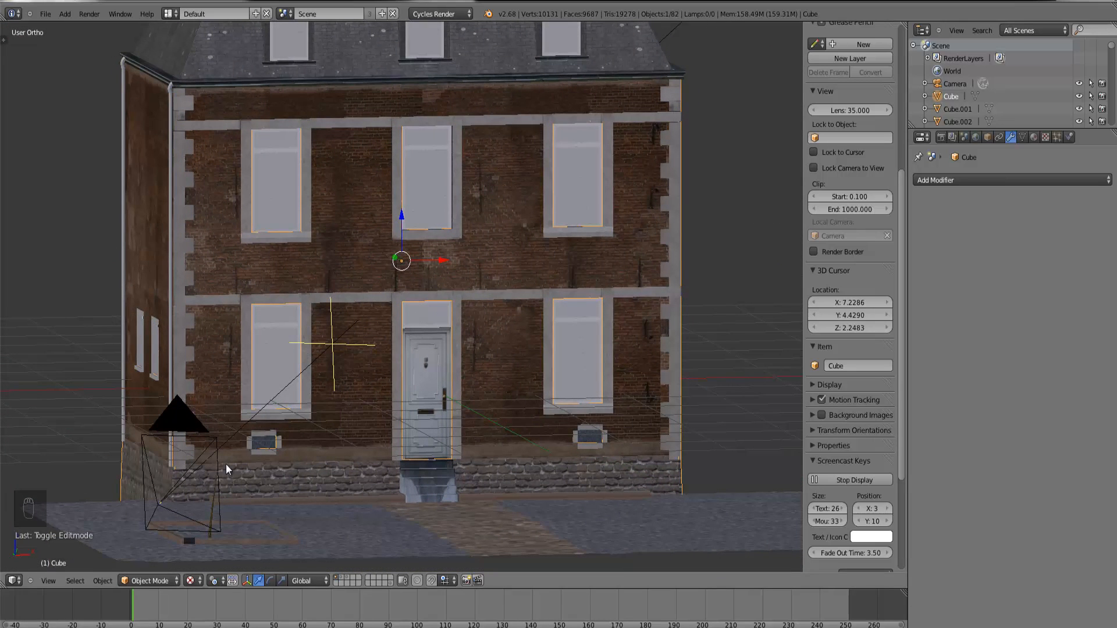
pyautogui.moveTo(226, 465); pyautogui.dragTo(133, 487, button='middle')
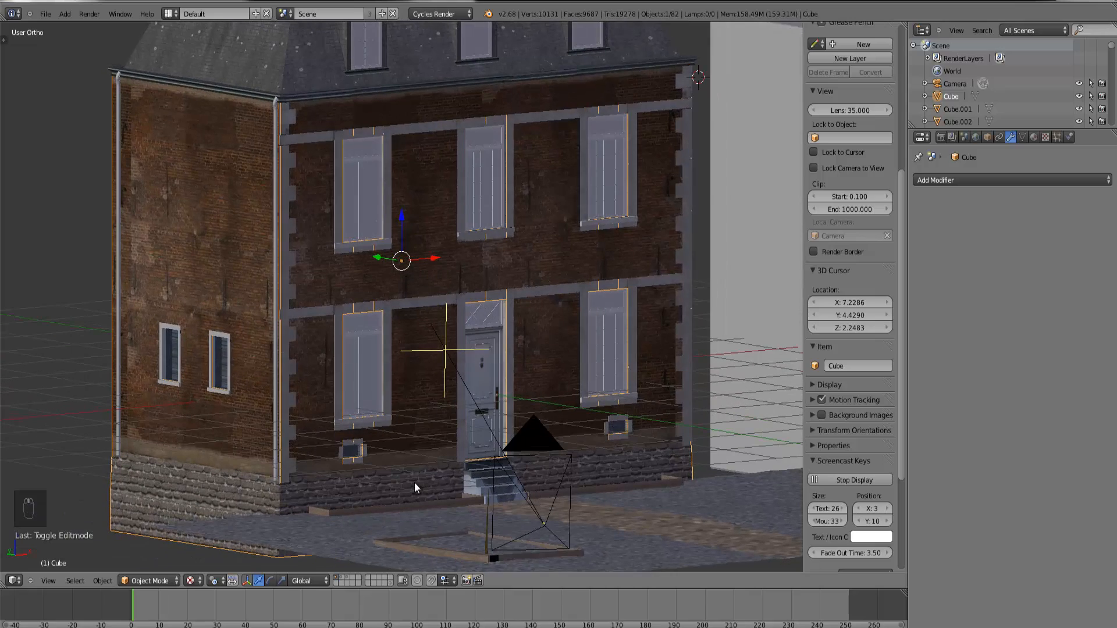
pyautogui.moveTo(410, 483); pyautogui.dragTo(340, 462, button='middle')
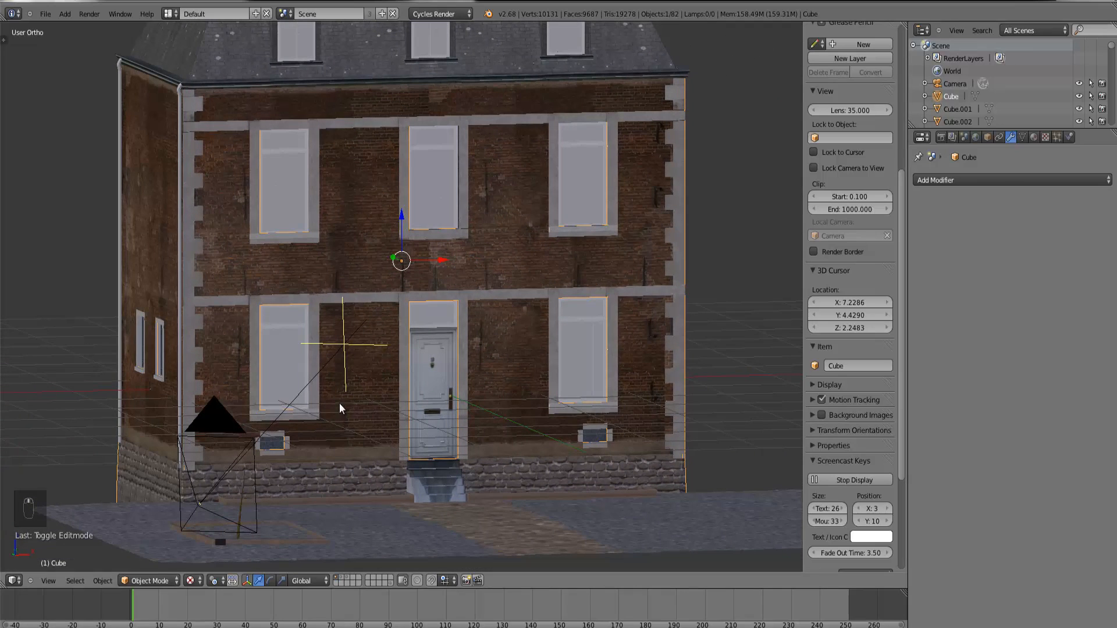
pyautogui.scroll(-4, 275, 481)
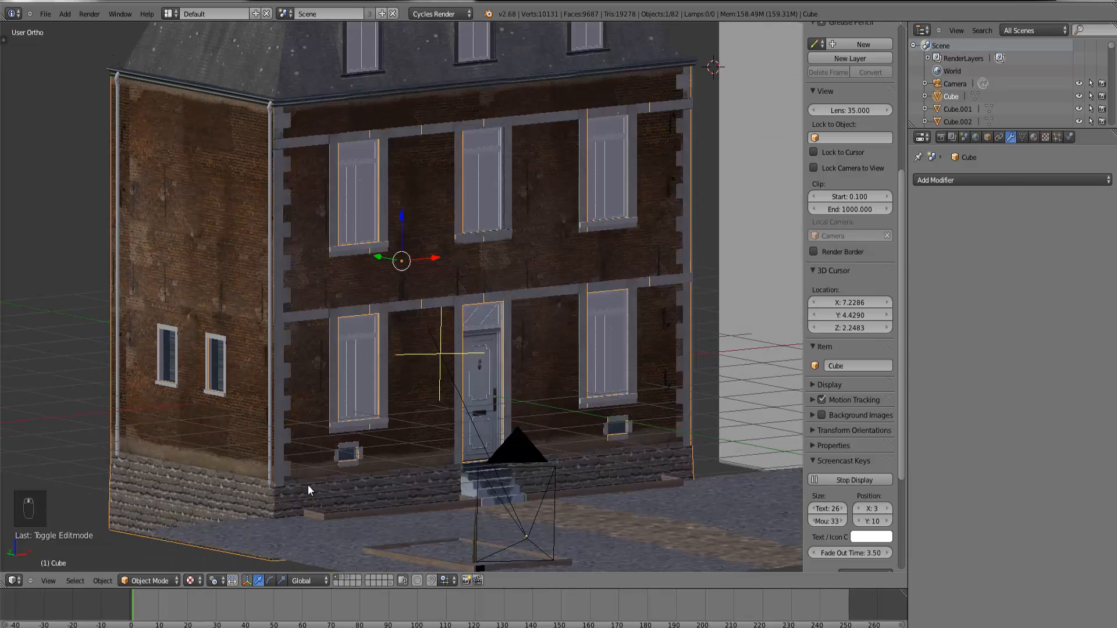
pyautogui.moveTo(309, 484); pyautogui.dragTo(547, 469, button='middle')
# Step: Link the original house body's materials to the new house block in front view
pyautogui.press('KP_1')
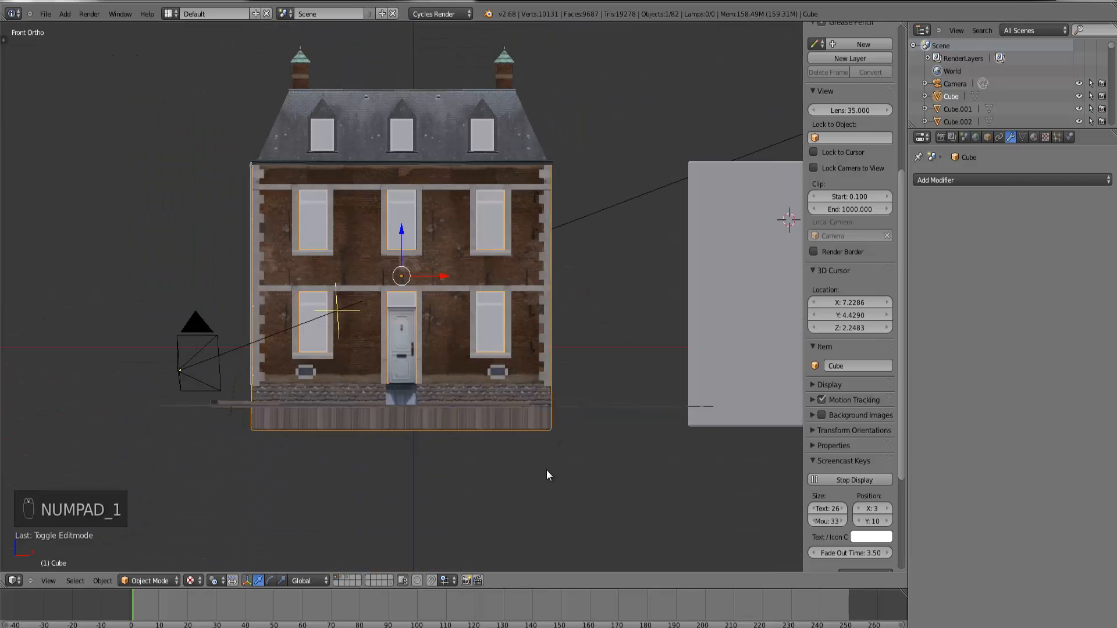
pyautogui.rightClick(723, 308)
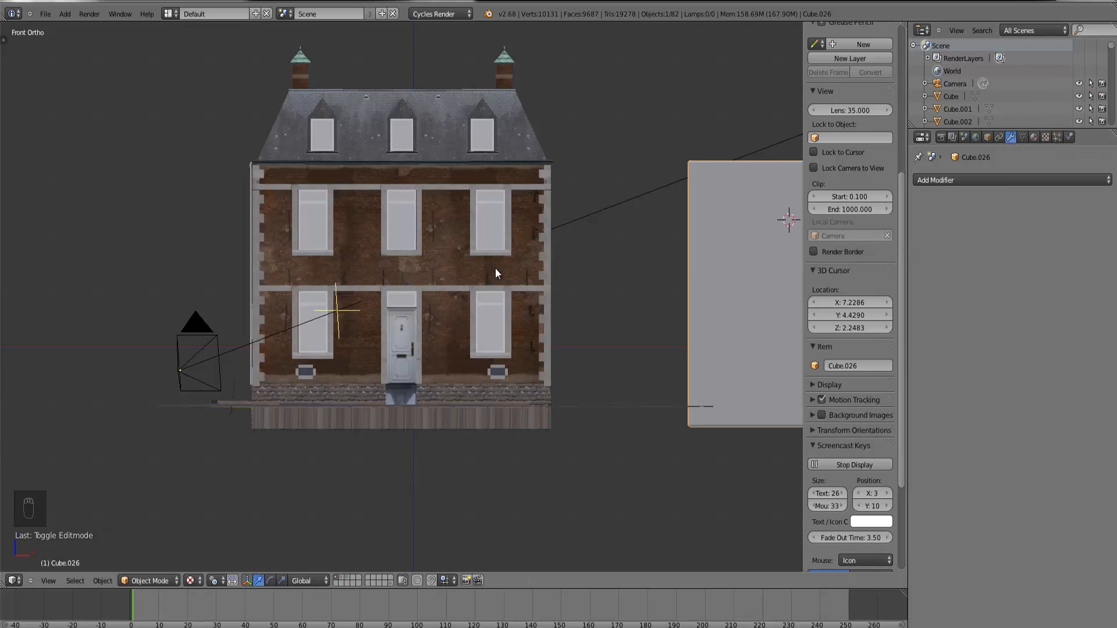
pyautogui.keyDown('shift'); pyautogui.rightClick(513, 270); pyautogui.keyUp('shift')
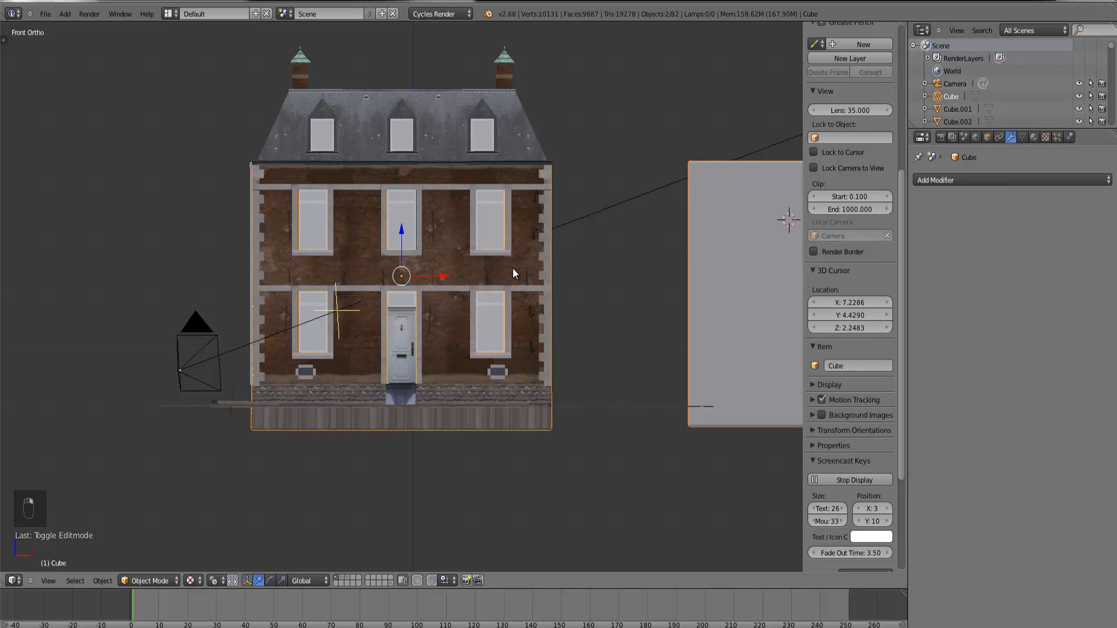
pyautogui.hotkey('ctrl', 'l')
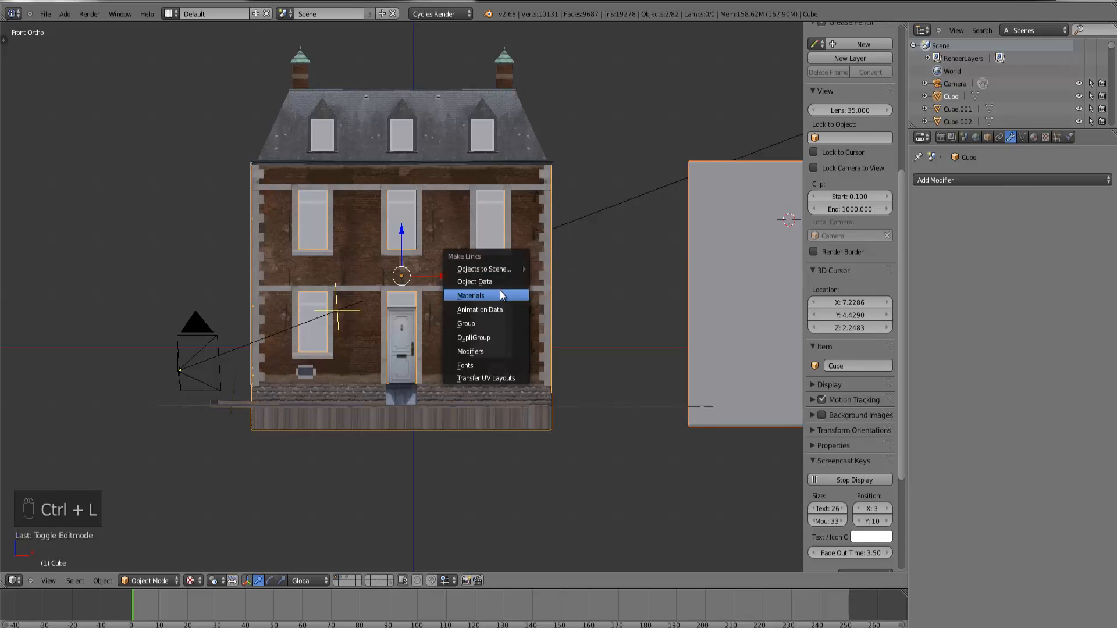
pyautogui.click(501, 295)
# Step: Remove the Material.001 slot from the new house block and show the preview of its redmur.002 brick material
pyautogui.rightClick(707, 244)
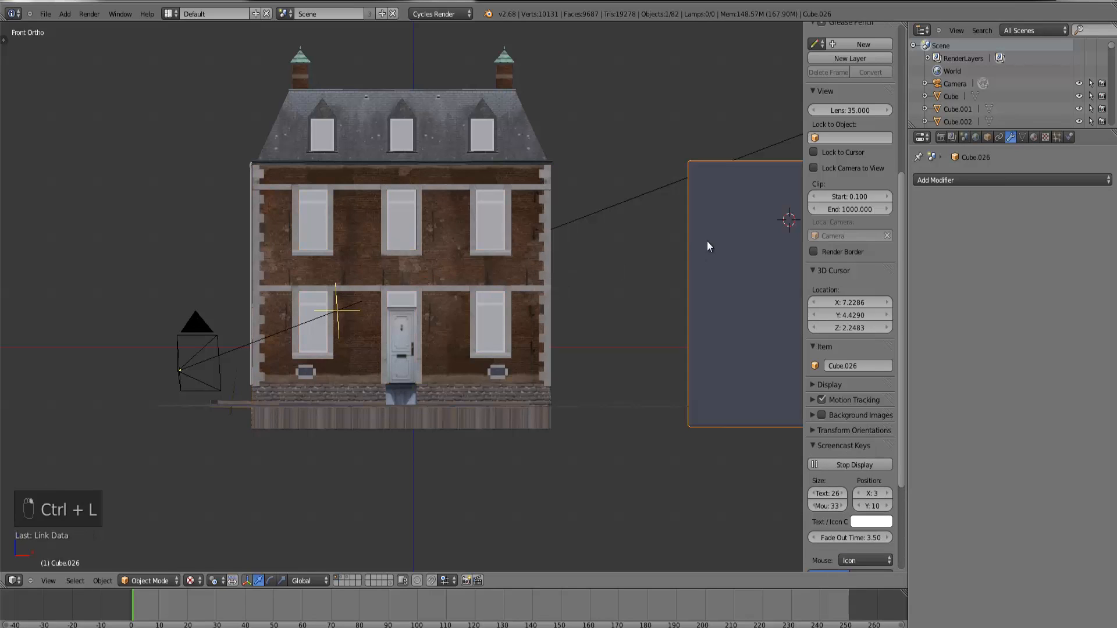
pyautogui.click(1034, 137)
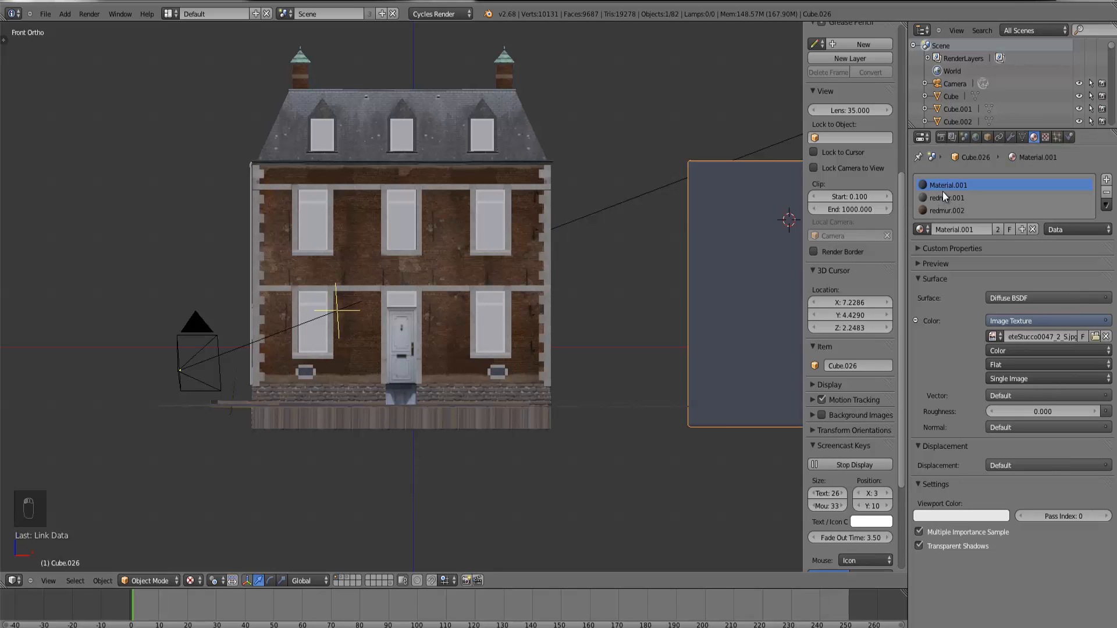
pyautogui.click(939, 211)
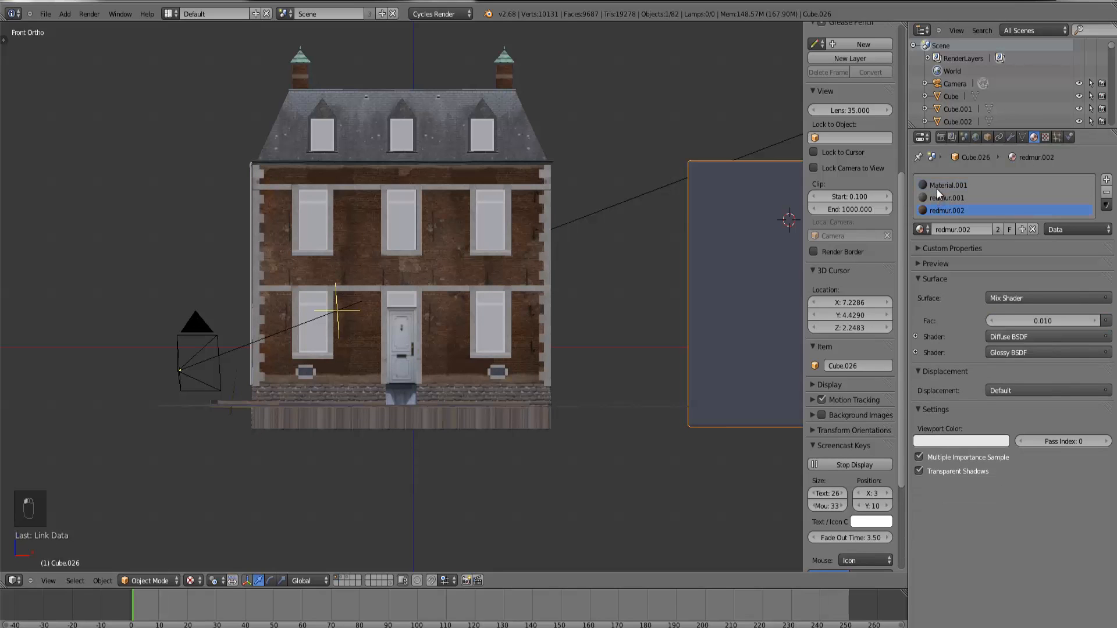
pyautogui.click(936, 185)
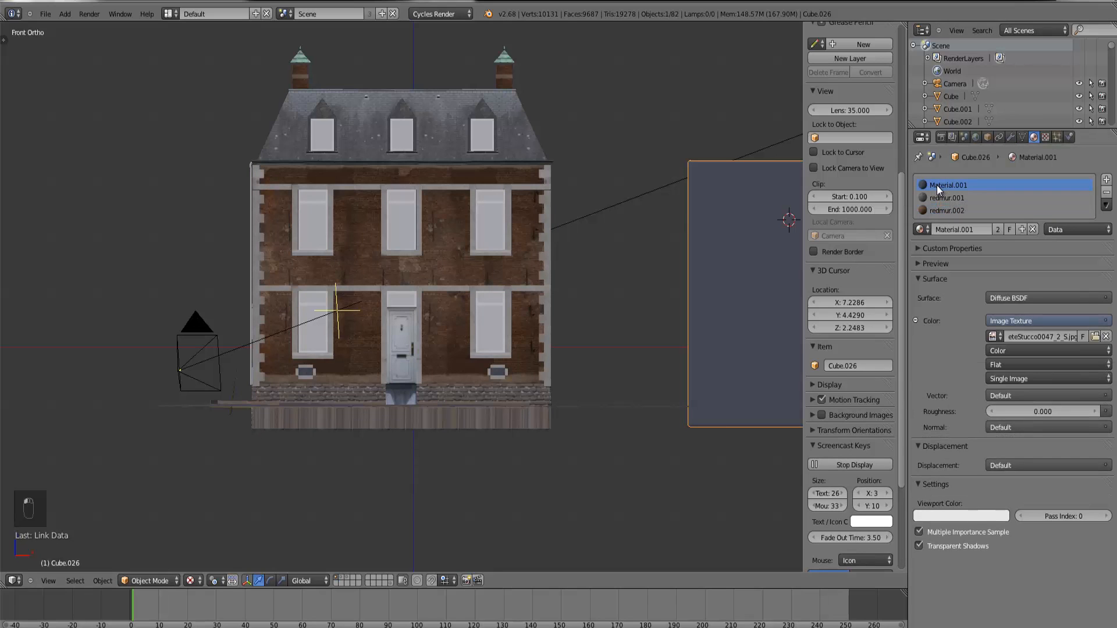
pyautogui.click(1106, 193)
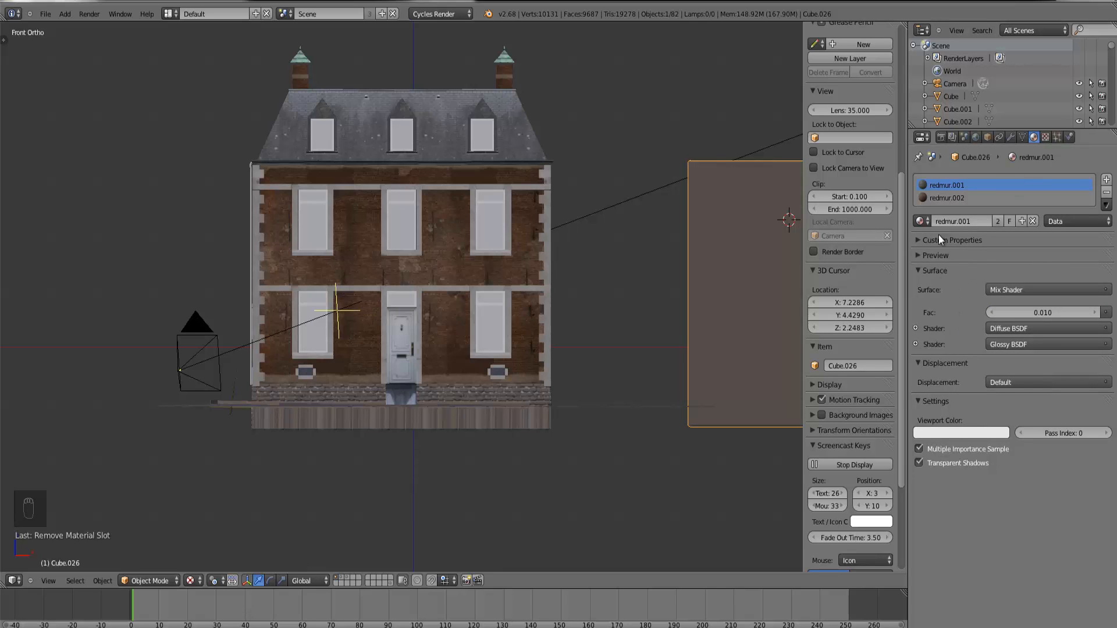
pyautogui.click(926, 257)
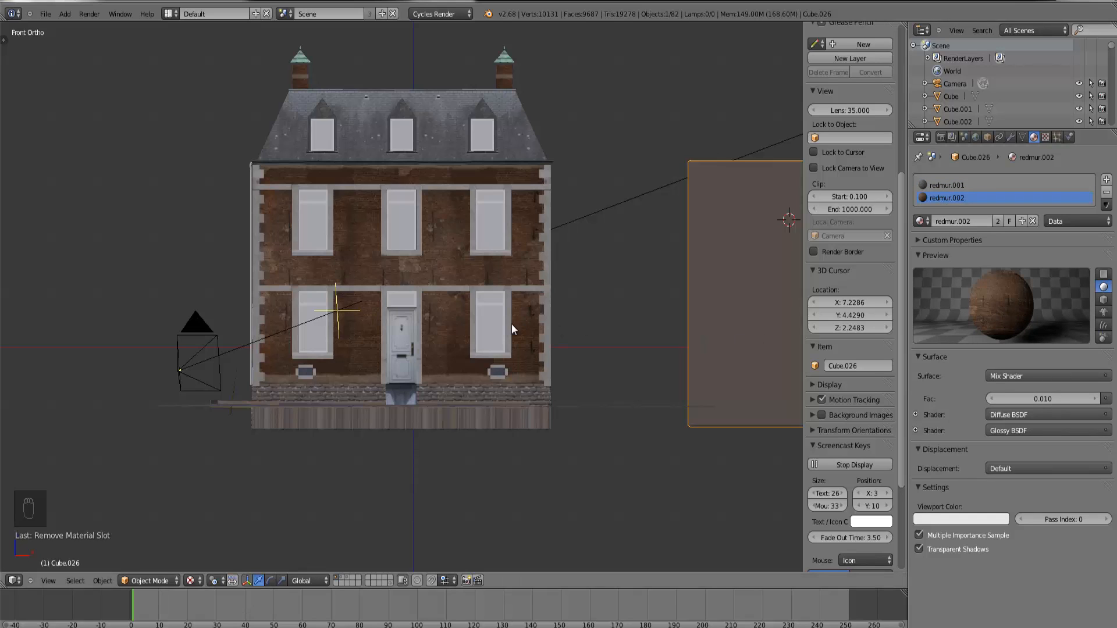
# Step: Select the new house's whole linked mesh in Edit Mode and unwrap it with Project From View from the front
pyautogui.scroll(-4, 522, 329)
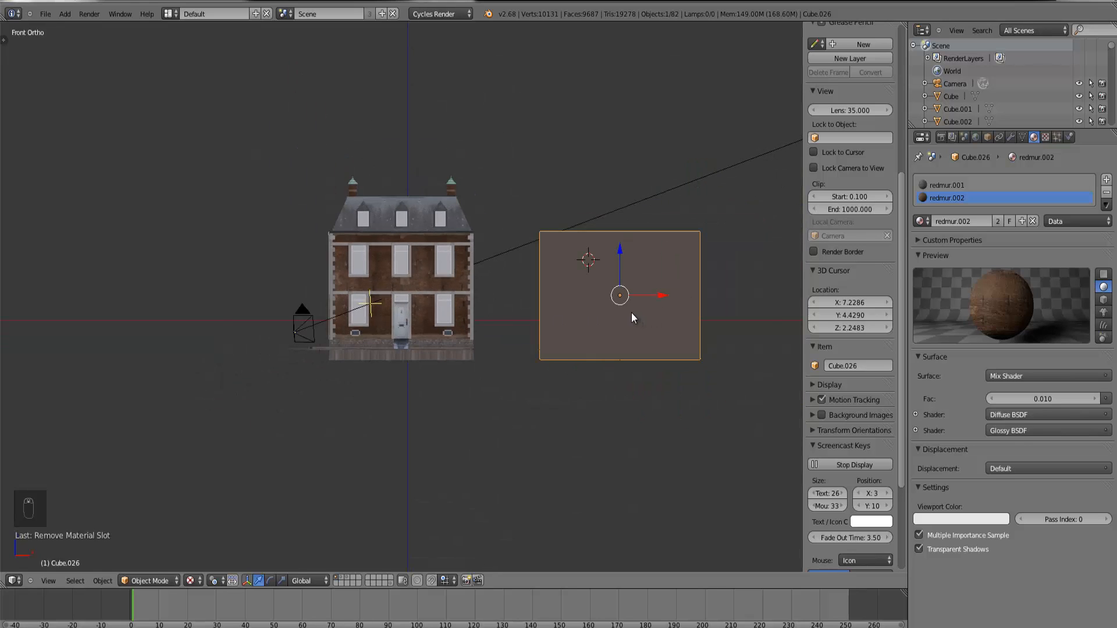
pyautogui.press('Tab')
pyautogui.rightClick(700, 317)
pyautogui.press('ctrl+KP_Decimal')
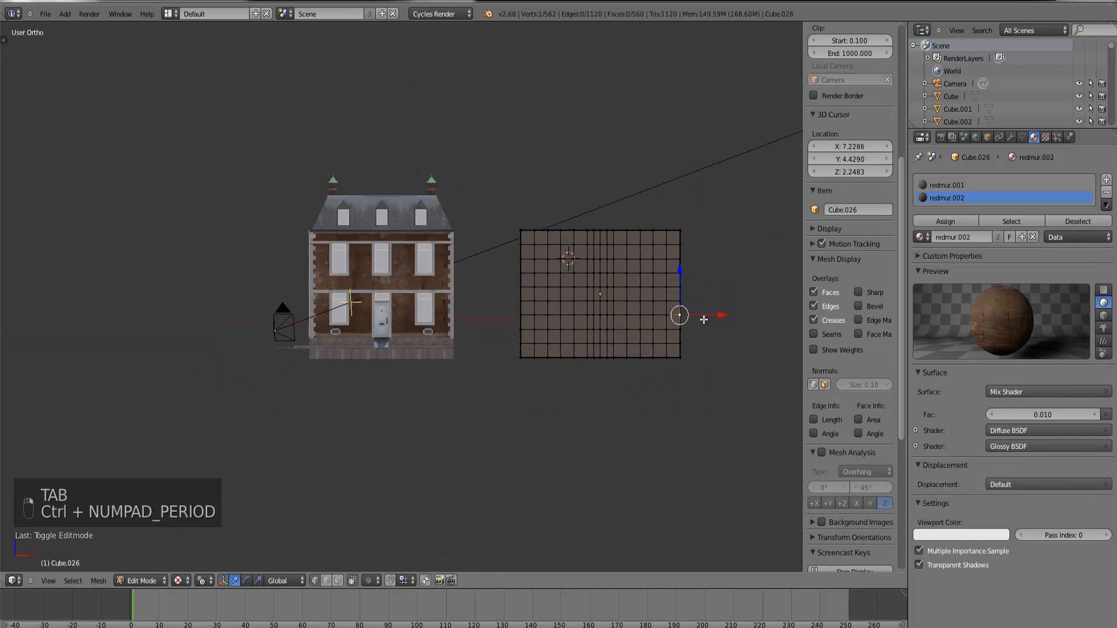
pyautogui.scroll(3, 666, 324)
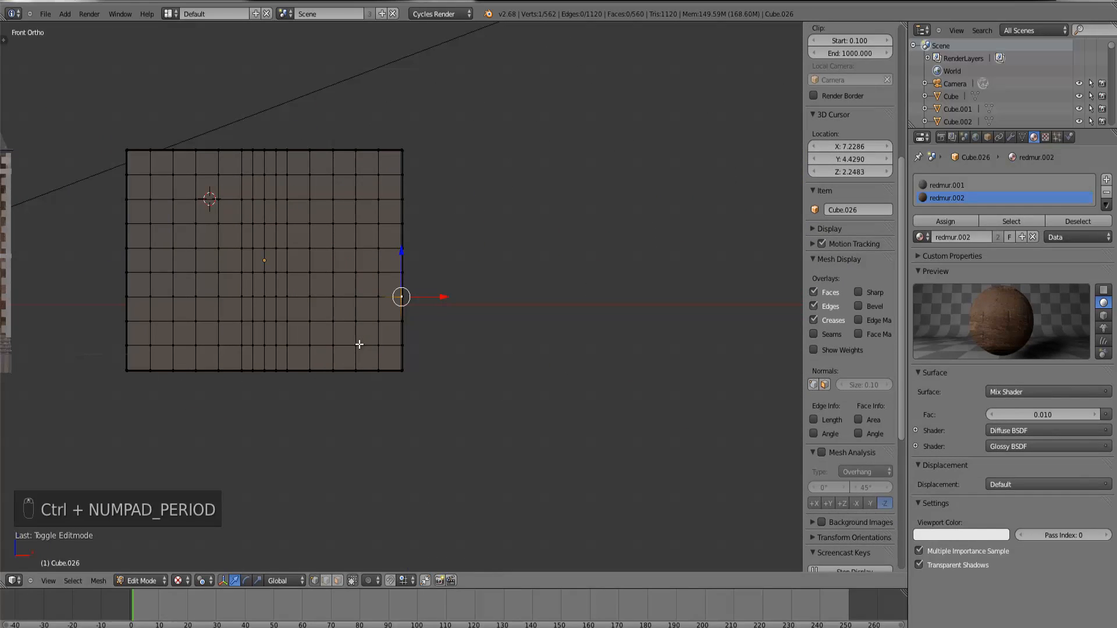
pyautogui.hotkey('ctrl', 'l')
pyautogui.press('u')
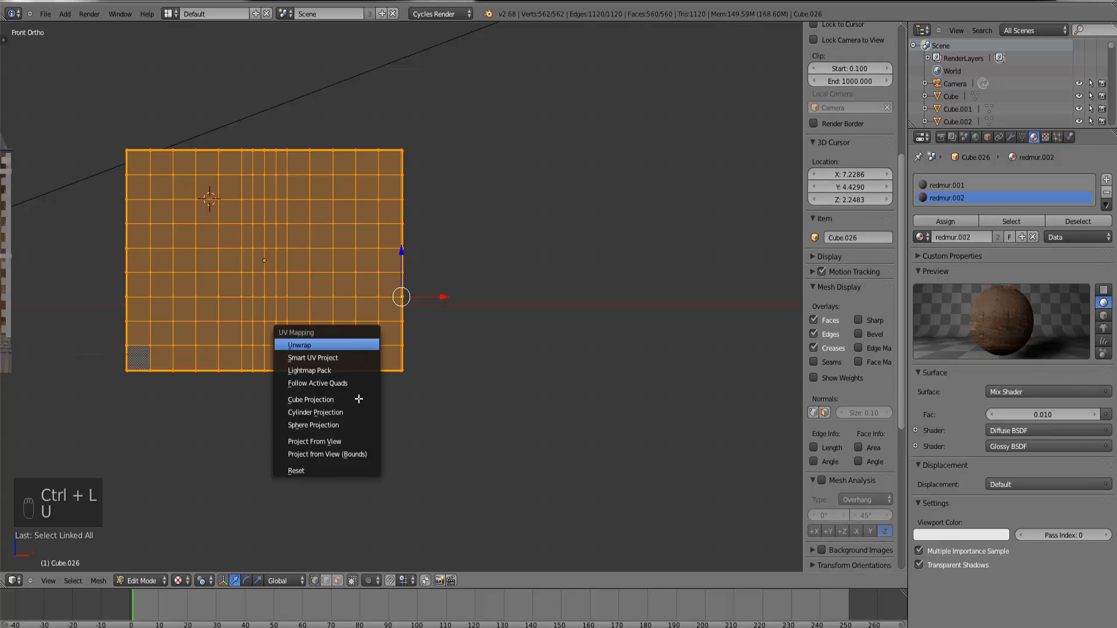
pyautogui.click(350, 437)
pyautogui.scroll(-3, 382, 356)
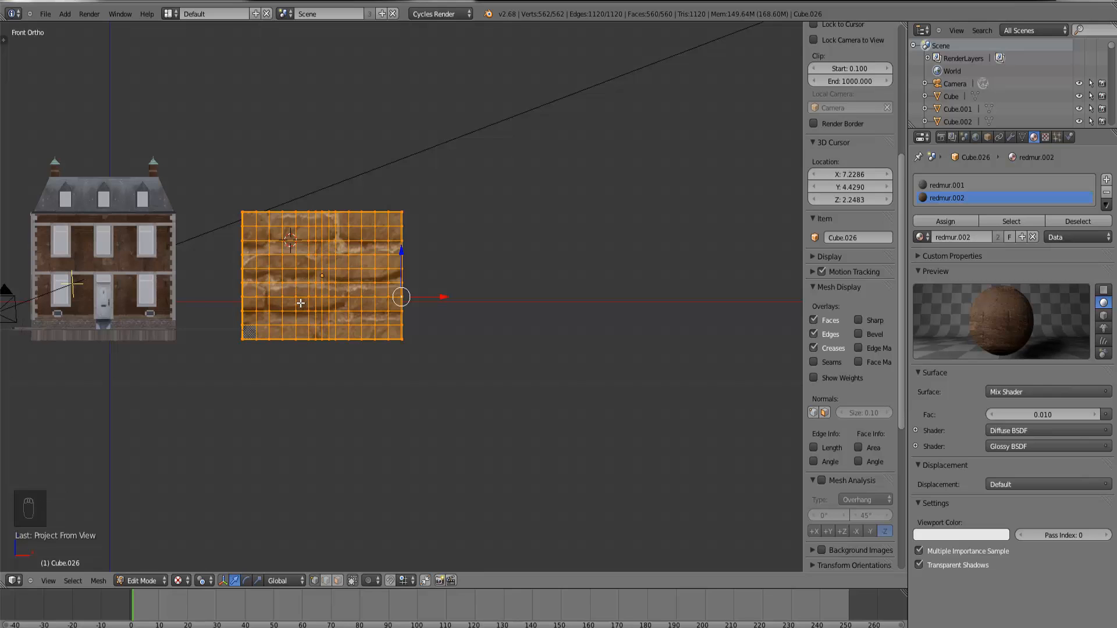
# Step: Hide the viewport's properties region, split the 3D view in two and turn one half into a slightly widened UV/Image Editor
pyautogui.press('n')
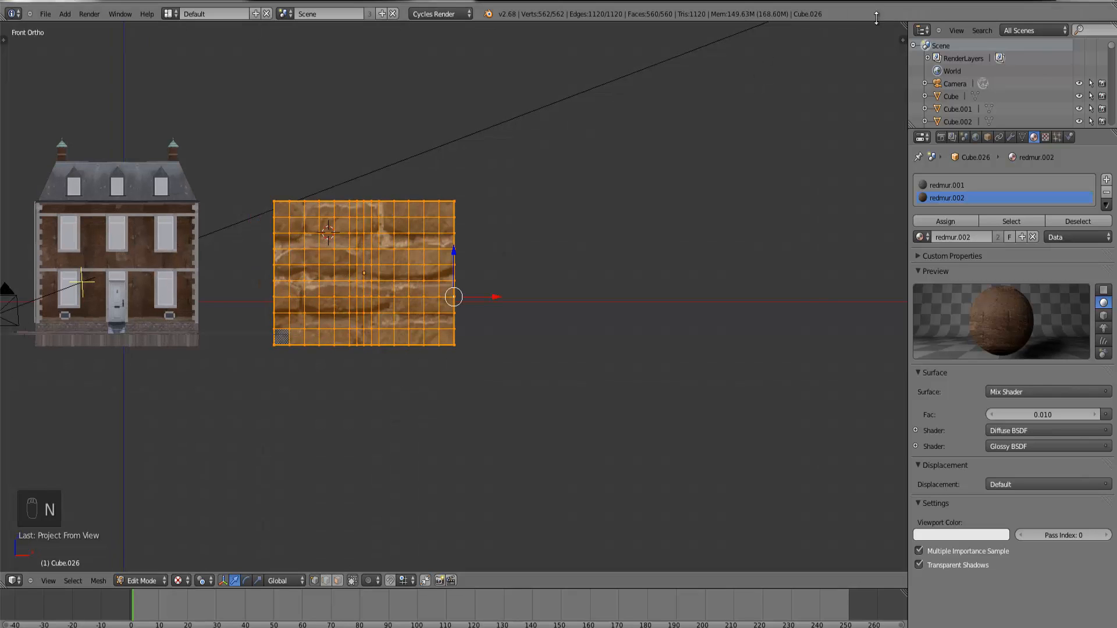
pyautogui.moveTo(905, 25); pyautogui.dragTo(437, 50)
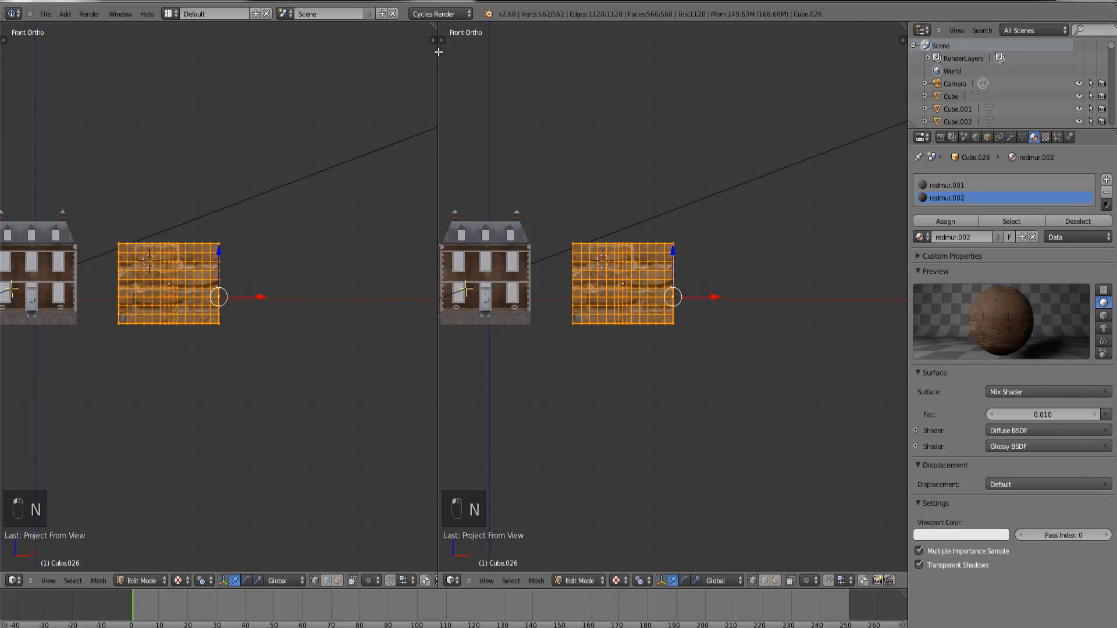
pyautogui.click(14, 580)
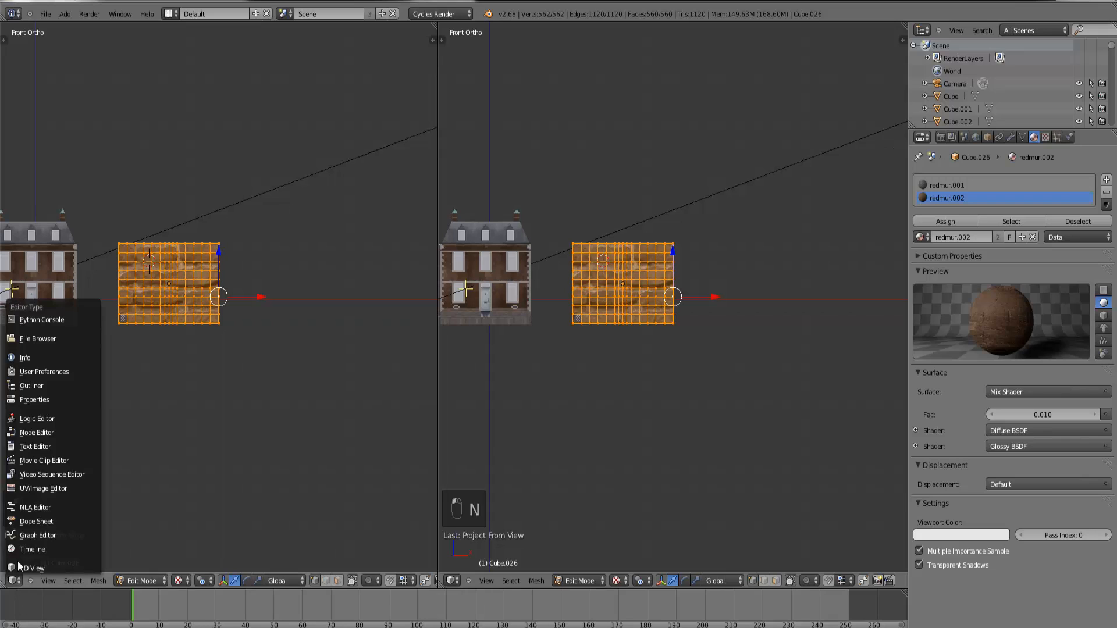
pyautogui.click(41, 488)
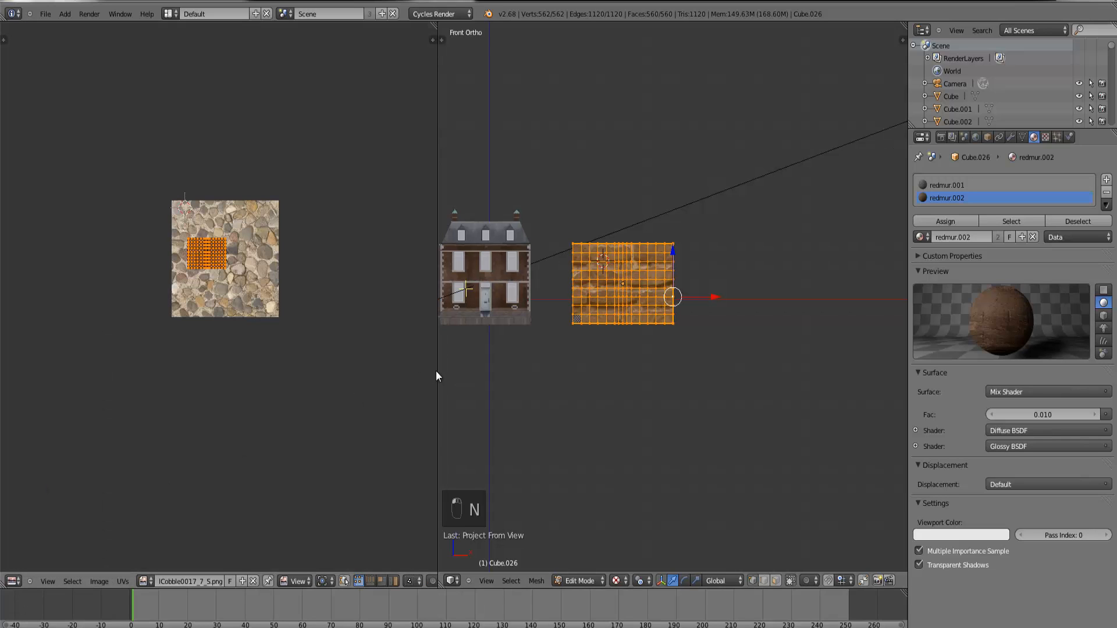
pyautogui.moveTo(438, 371); pyautogui.dragTo(479, 370)
# Step: Move the new house block slightly closer to the original house along the X axis in Object Mode
pyautogui.press('Tab')
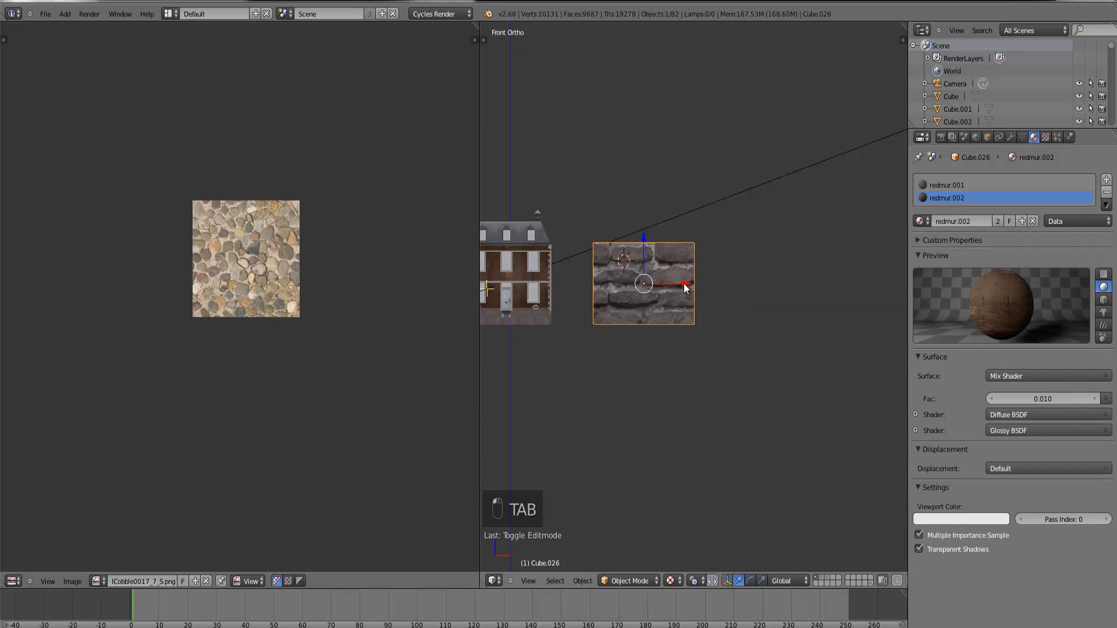
pyautogui.moveTo(683, 284); pyautogui.dragTo(667, 284)
pyautogui.press('ctrl+KP_Decimal')
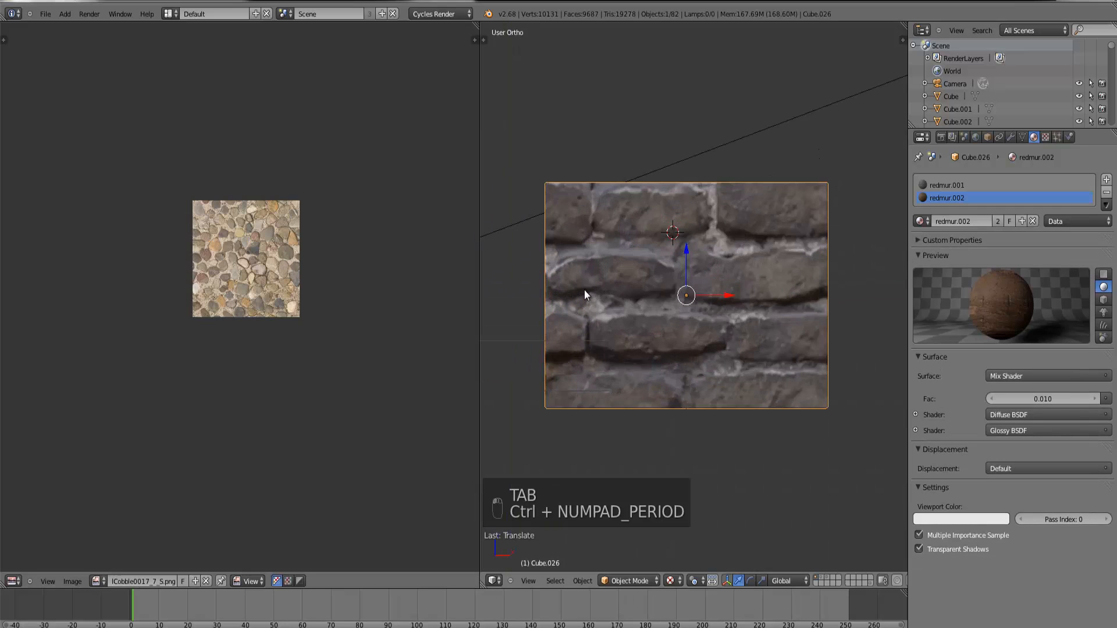
# Step: Assign the redmur.002 material to all faces of the new house block
pyautogui.press('Tab')
pyautogui.scroll(-2, 602, 291)
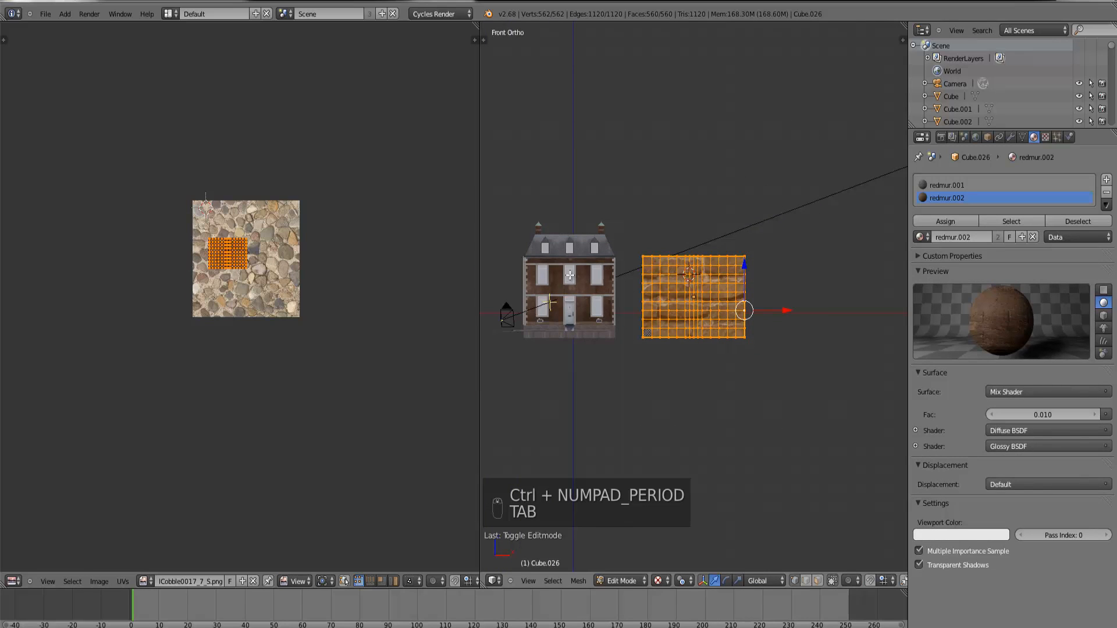
pyautogui.scroll(2, 572, 283)
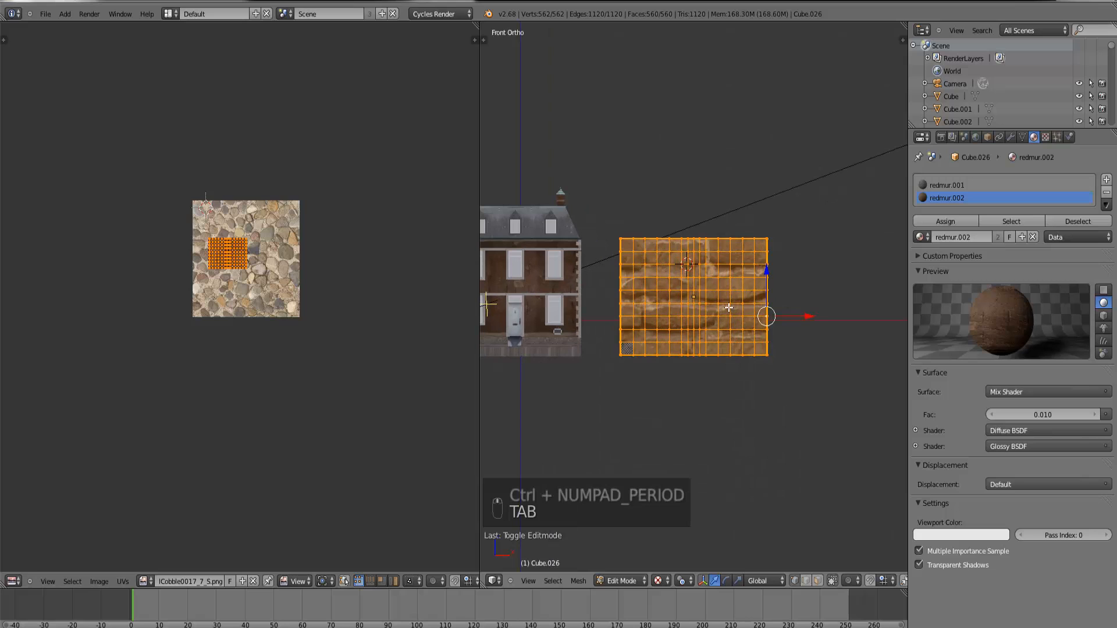
pyautogui.press('Tab')
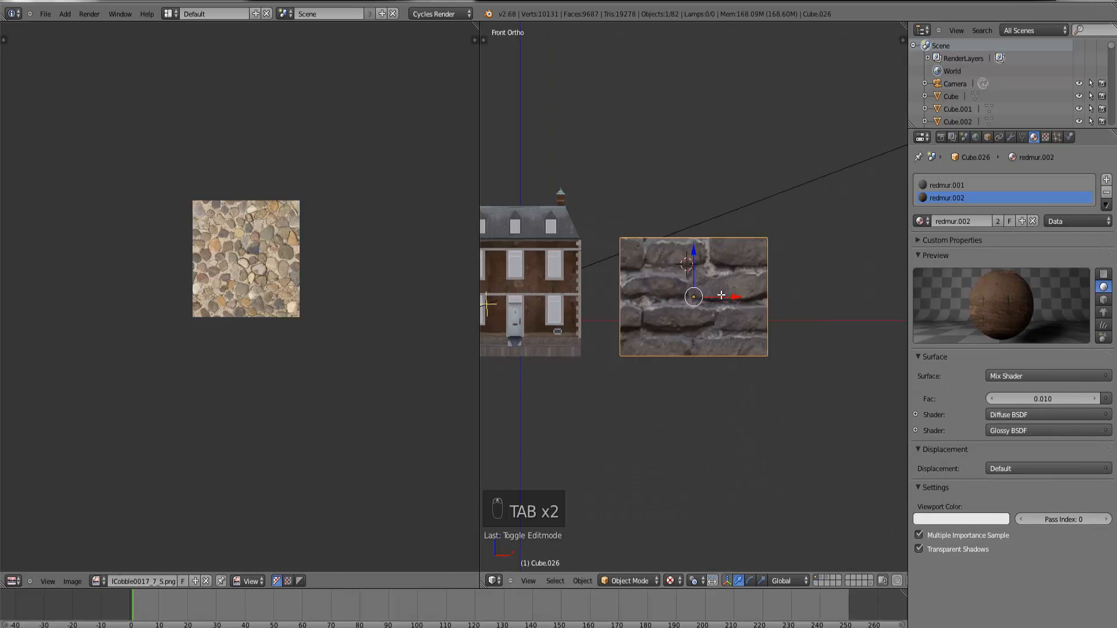
pyautogui.press('Tab')
pyautogui.click(936, 217)
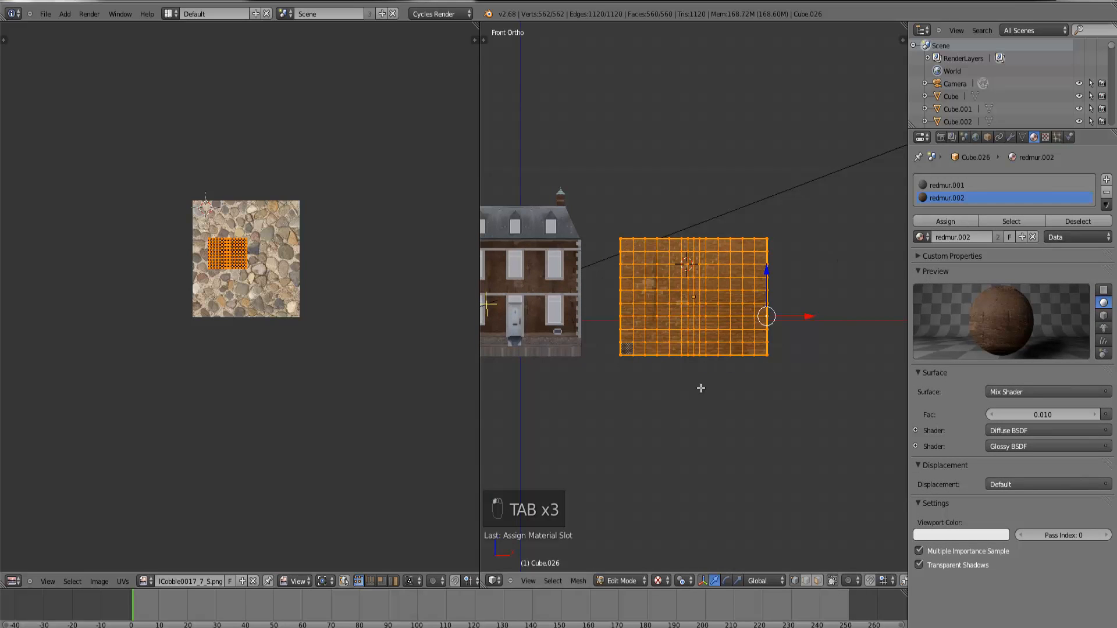
pyautogui.scroll(5, 703, 386)
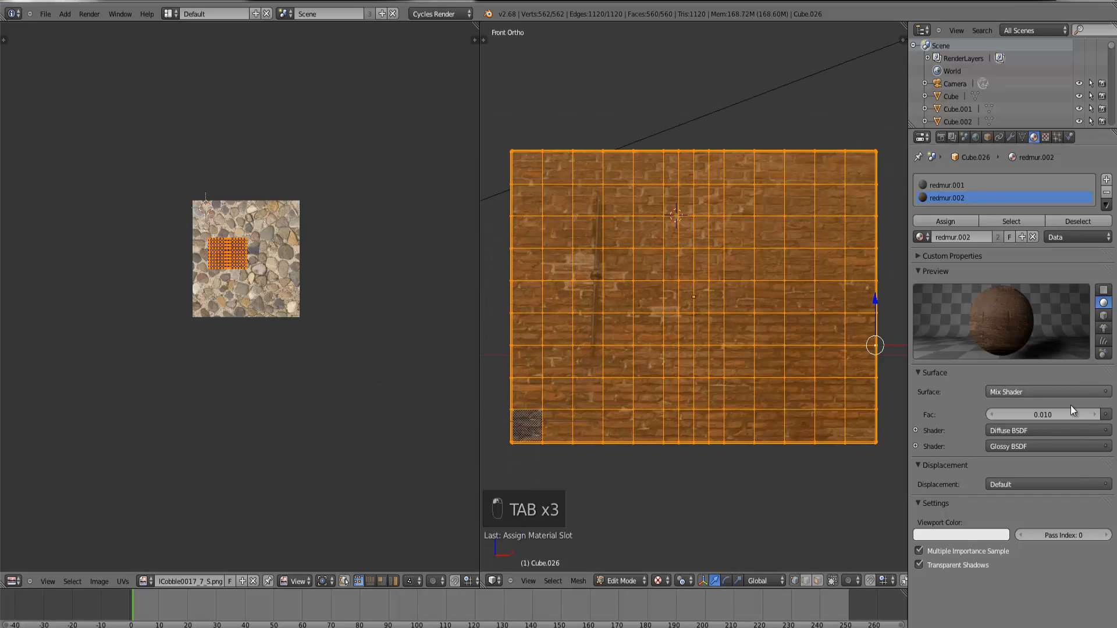
# Step: Check which image texture redmur.002 uses and display wallred2.png in the UV/Image Editor
pyautogui.click(1045, 138)
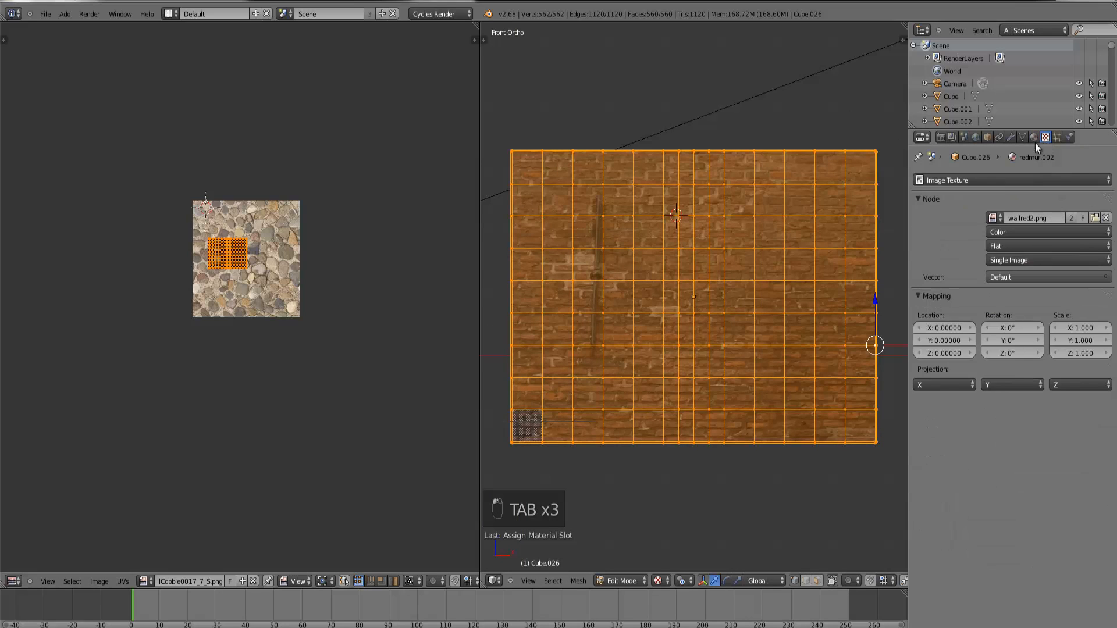
pyautogui.click(1035, 138)
pyautogui.press('Tab')
pyautogui.press('Tab')
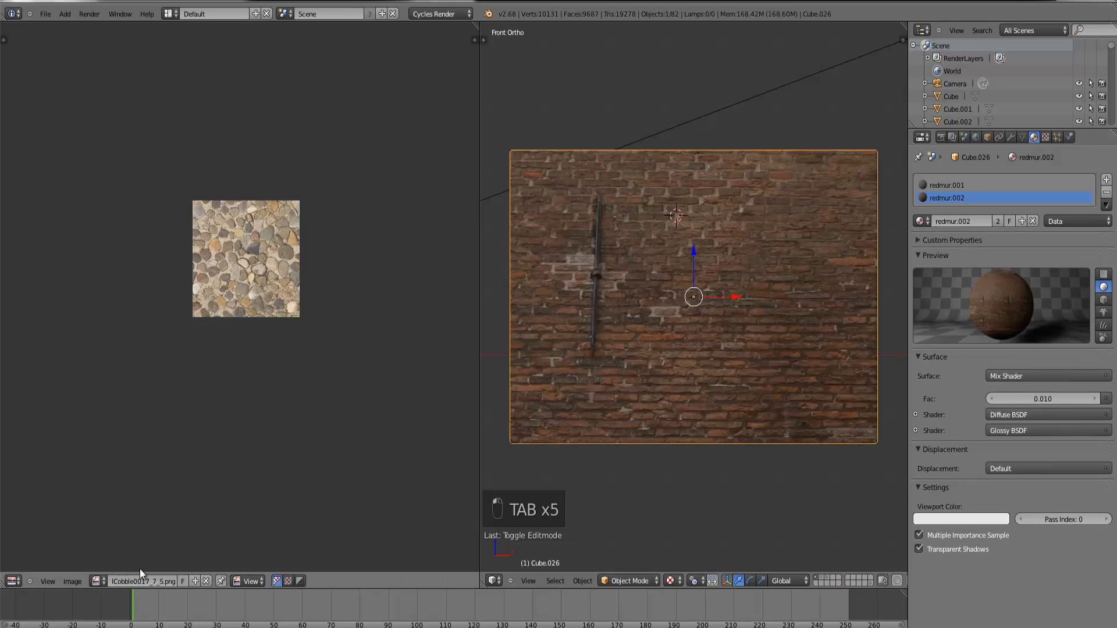
pyautogui.click(97, 581)
pyautogui.write('wa')
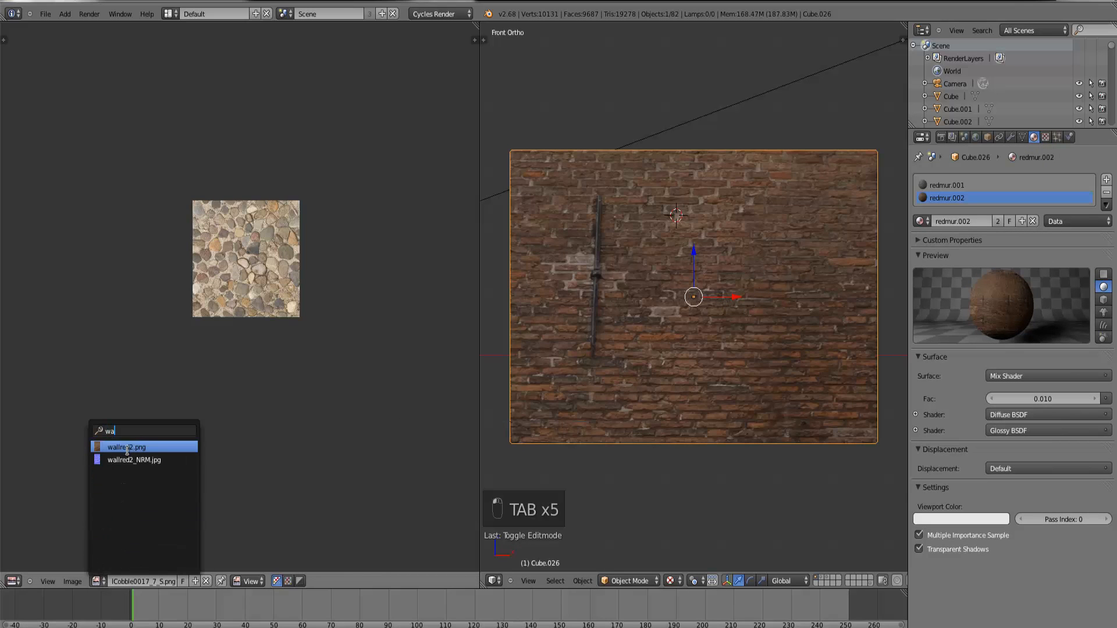
pyautogui.click(127, 448)
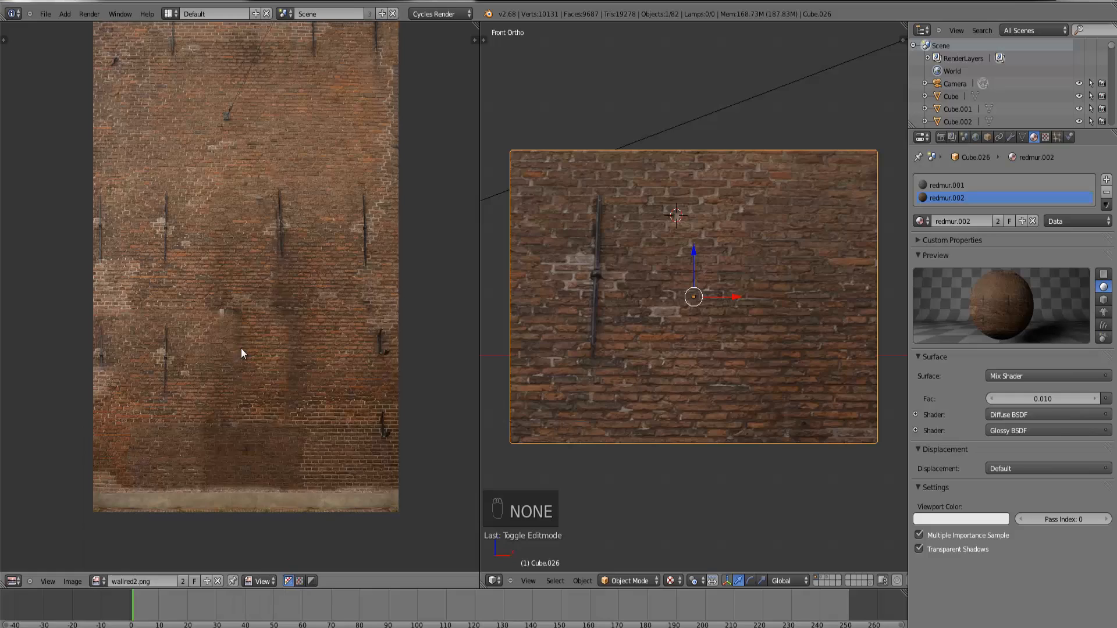
# Step: Enlarge the house block's UV layout past both sides of the brick image and align its lower edge with the image's base
pyautogui.press('Tab')
pyautogui.press('s')
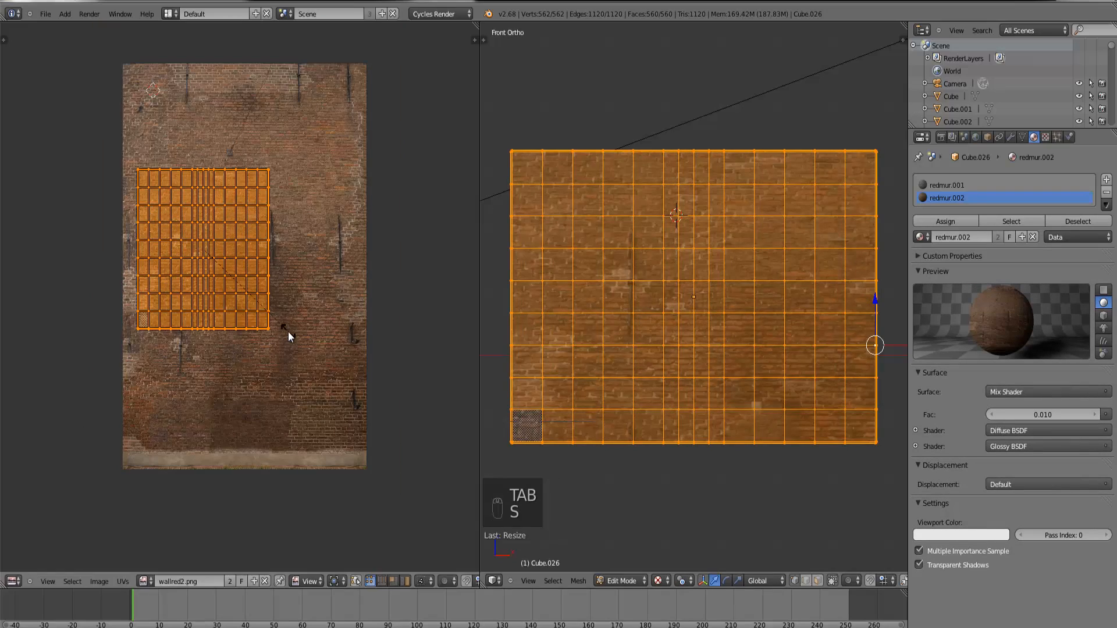
pyautogui.click(288, 331)
pyautogui.press('s')
pyautogui.click(372, 353)
pyautogui.press('s')
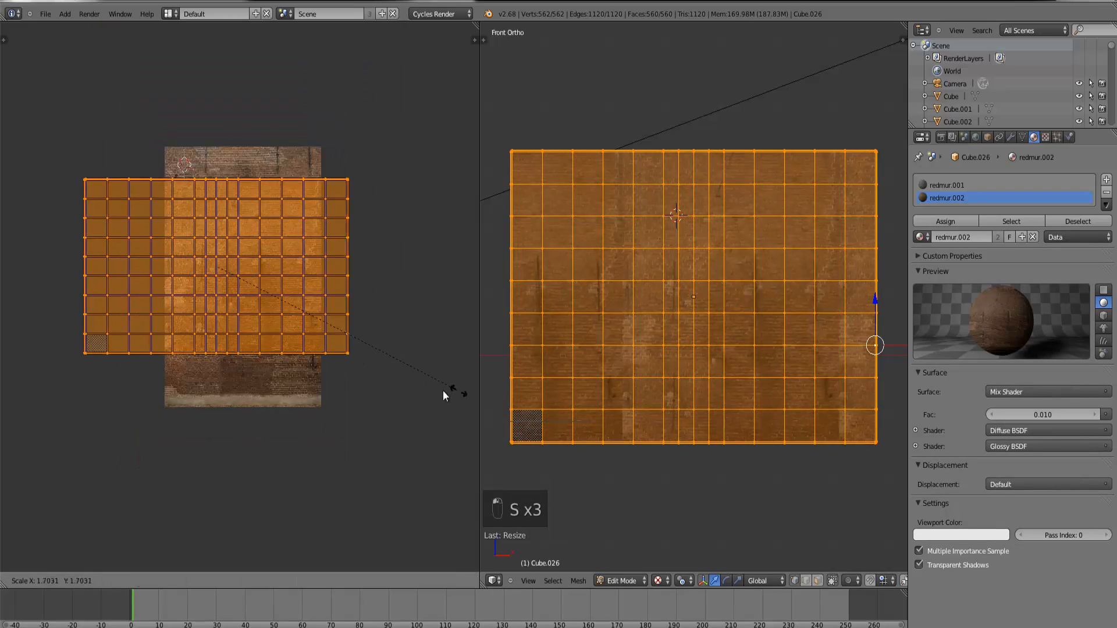
pyautogui.click(442, 390)
pyautogui.press('g')
pyautogui.click(377, 426)
pyautogui.press('s')
pyautogui.click(400, 437)
pyautogui.press('g')
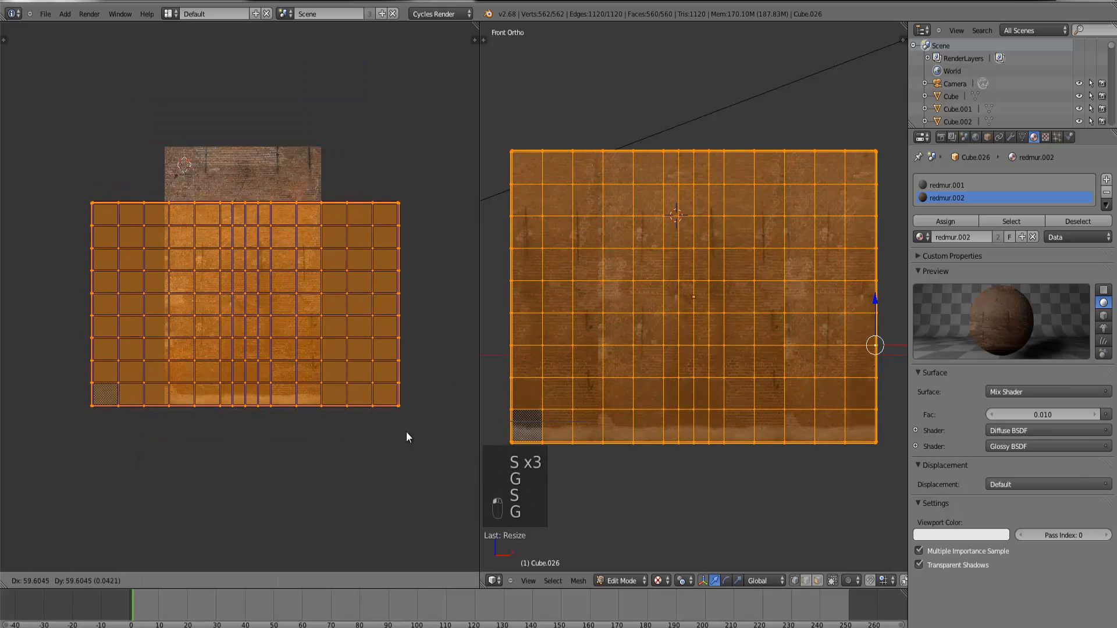
pyautogui.click(415, 434)
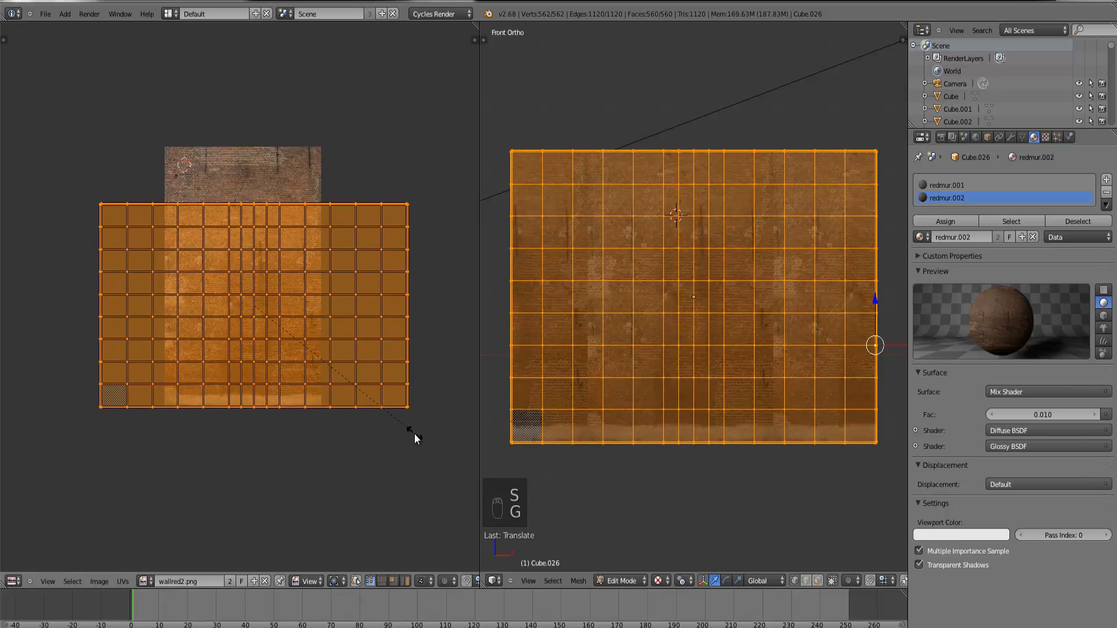
# Step: Fine-tune the UV layout's scale and position over the brick image and return to Object Mode
pyautogui.press('s')
pyautogui.click(415, 434)
pyautogui.press('Tab')
pyautogui.press('Tab')
pyautogui.press('s')
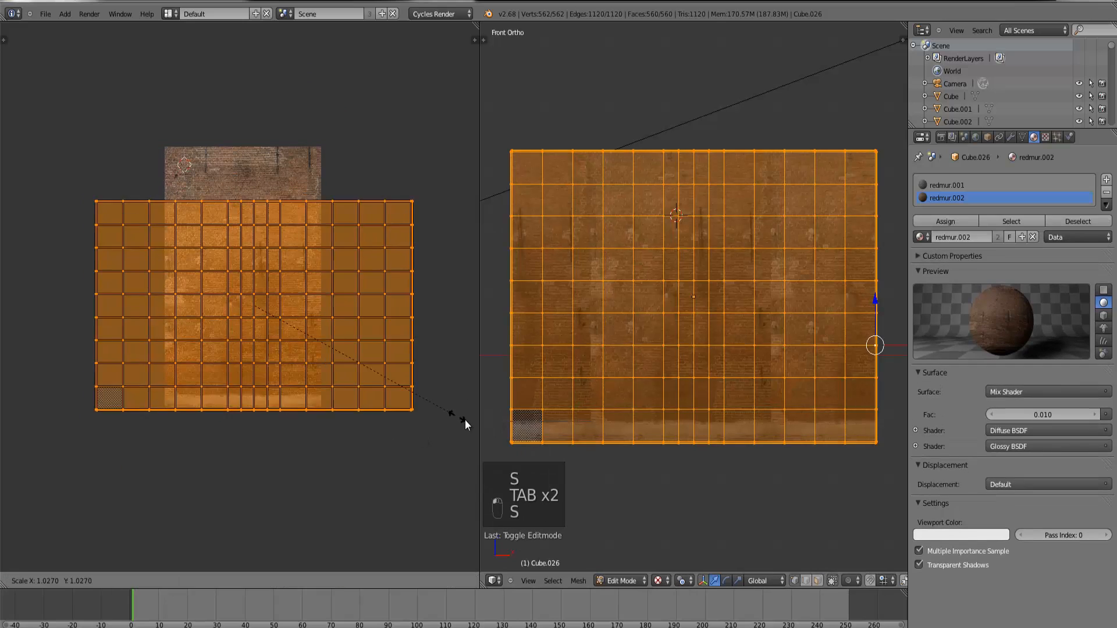
pyautogui.click(466, 418)
pyautogui.press('g')
pyautogui.click(467, 411)
pyautogui.press('Tab')
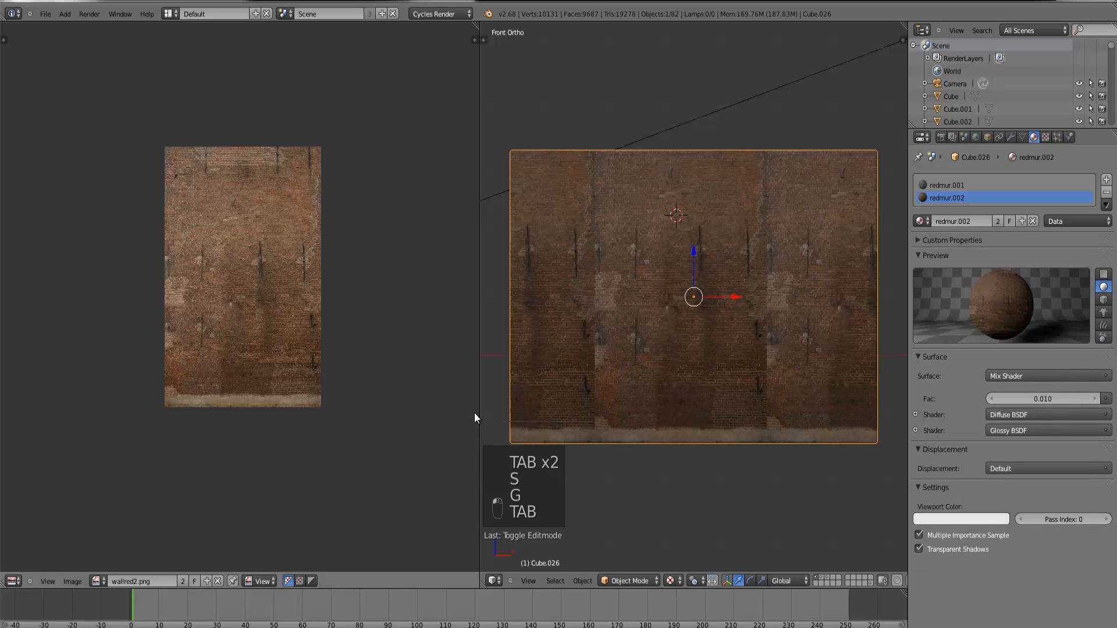
# Step: Examine the brick texture on the block's front, side walls and window recesses from several angles, comparing it with the original house
pyautogui.moveTo(644, 395); pyautogui.dragTo(714, 420, button='middle')
pyautogui.scroll(4, 713, 414)
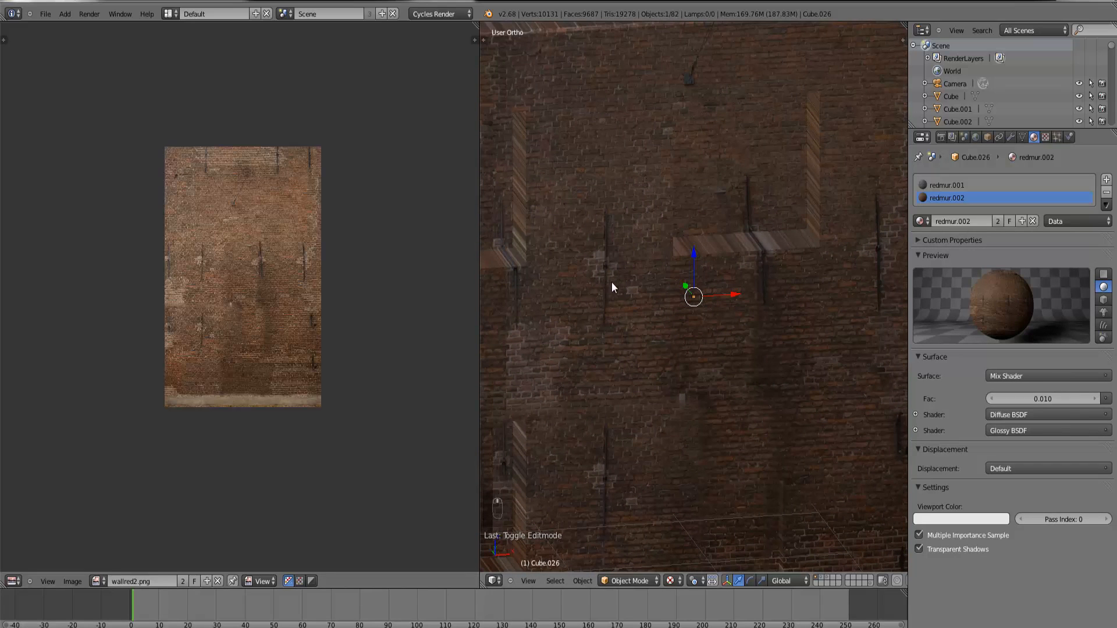
pyautogui.scroll(-4, 621, 366)
pyautogui.moveTo(631, 386); pyautogui.dragTo(671, 351, button='middle')
pyautogui.scroll(-3, 574, 384)
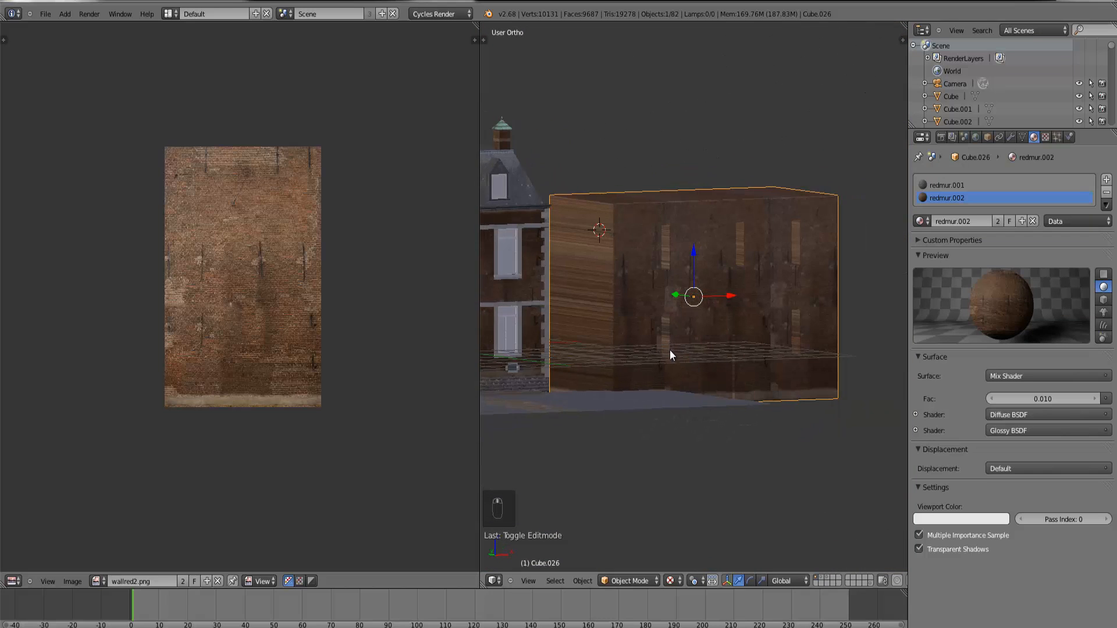
pyautogui.scroll(-3, 581, 326)
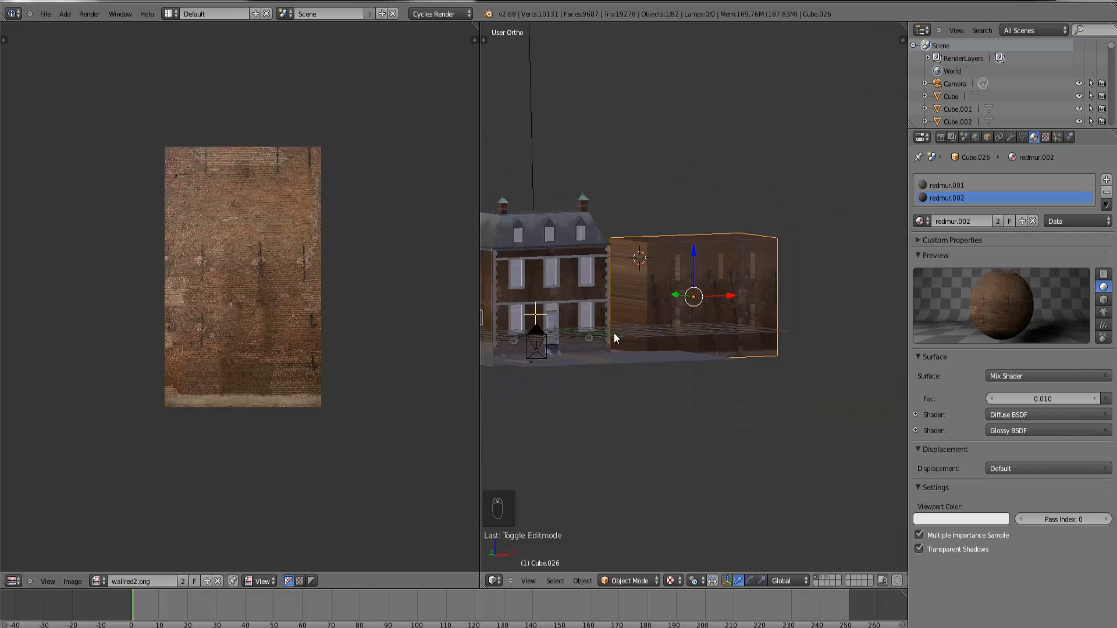
pyautogui.moveTo(652, 338); pyautogui.dragTo(543, 360, button='middle')
pyautogui.scroll(1, 599, 358)
pyautogui.scroll(6, 698, 277)
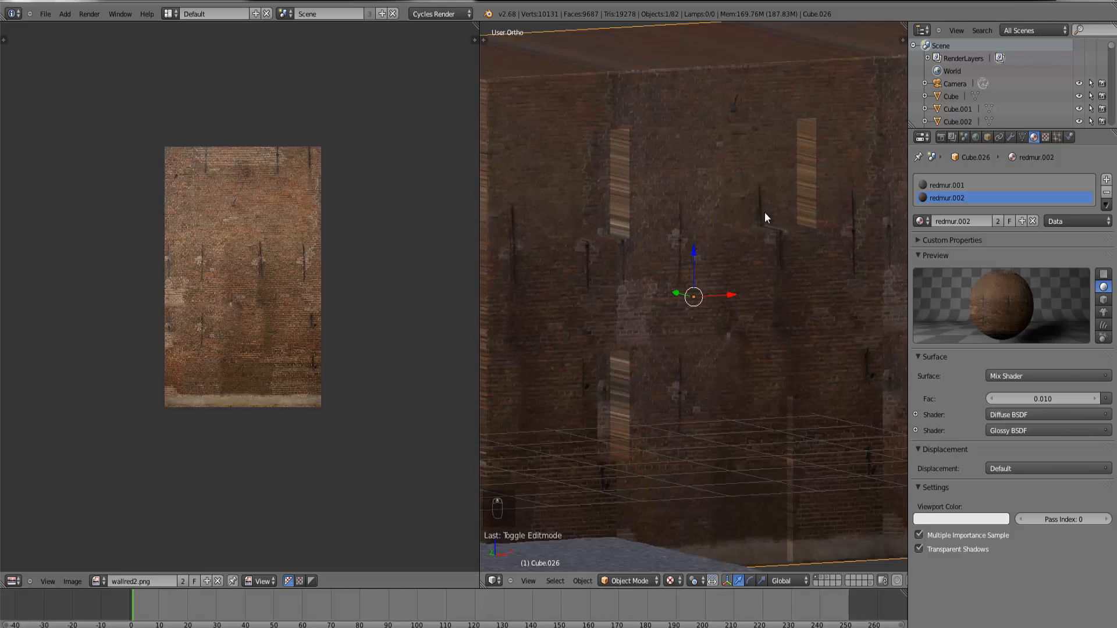
pyautogui.scroll(-4, 739, 262)
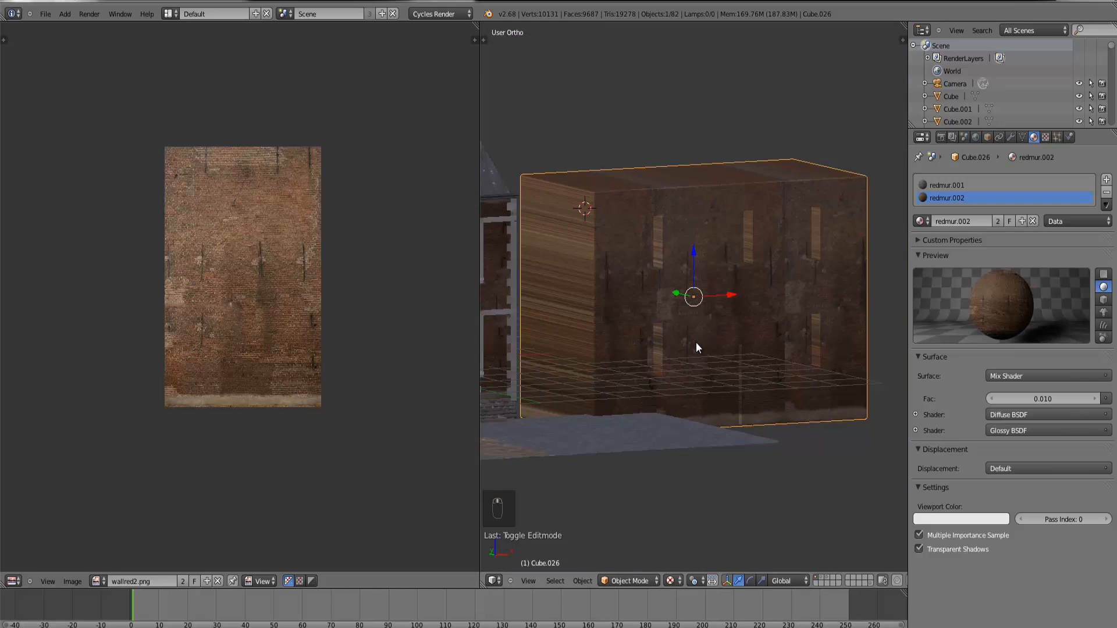
pyautogui.press('KP_1')
pyautogui.scroll(5, 698, 346)
pyautogui.moveTo(703, 340); pyautogui.dragTo(735, 207, button='middle')
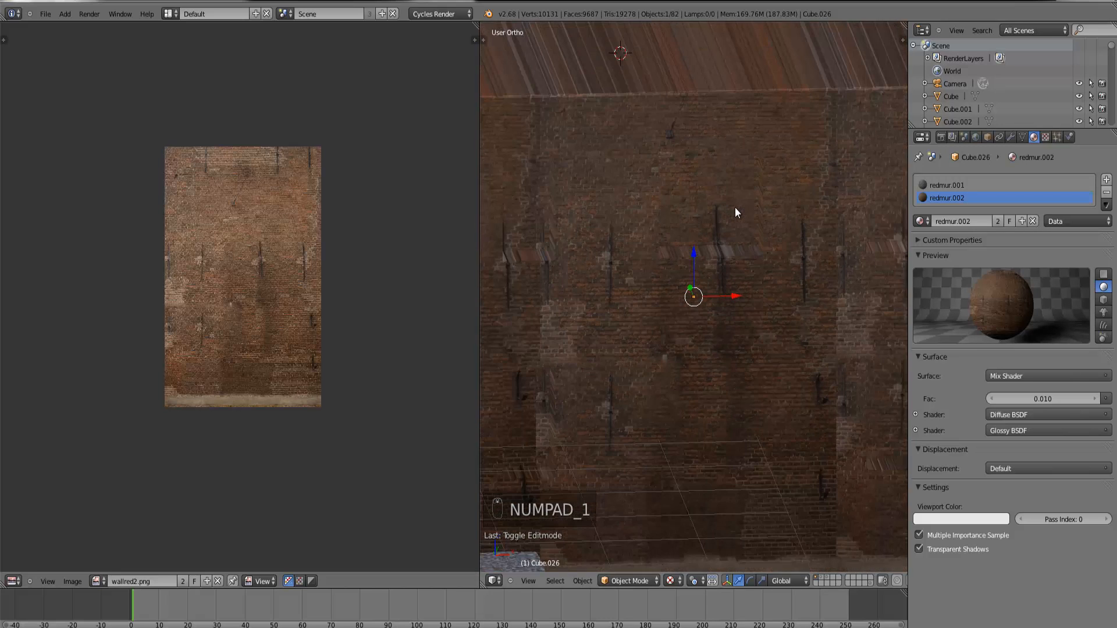
pyautogui.press('KP_1')
pyautogui.scroll(-5, 730, 213)
pyautogui.scroll(-3, 728, 222)
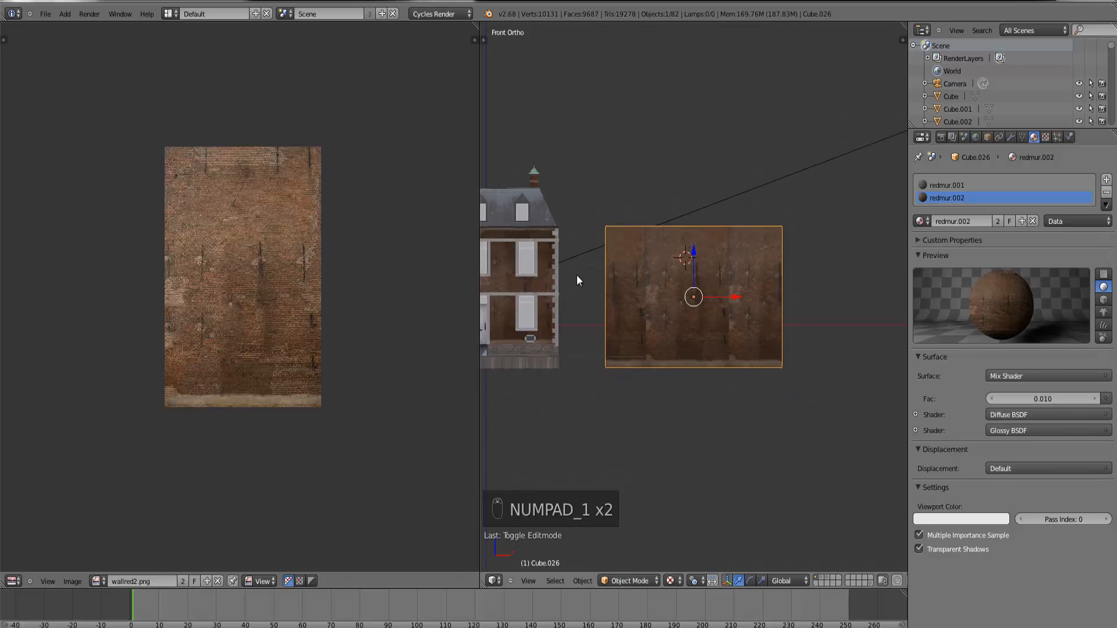
# Step: Box-select the vertices of both side walls of the house block in Edit Mode with wireframe shading from the front
pyautogui.press('Tab')
pyautogui.press('z')
pyautogui.rightClick(587, 231)
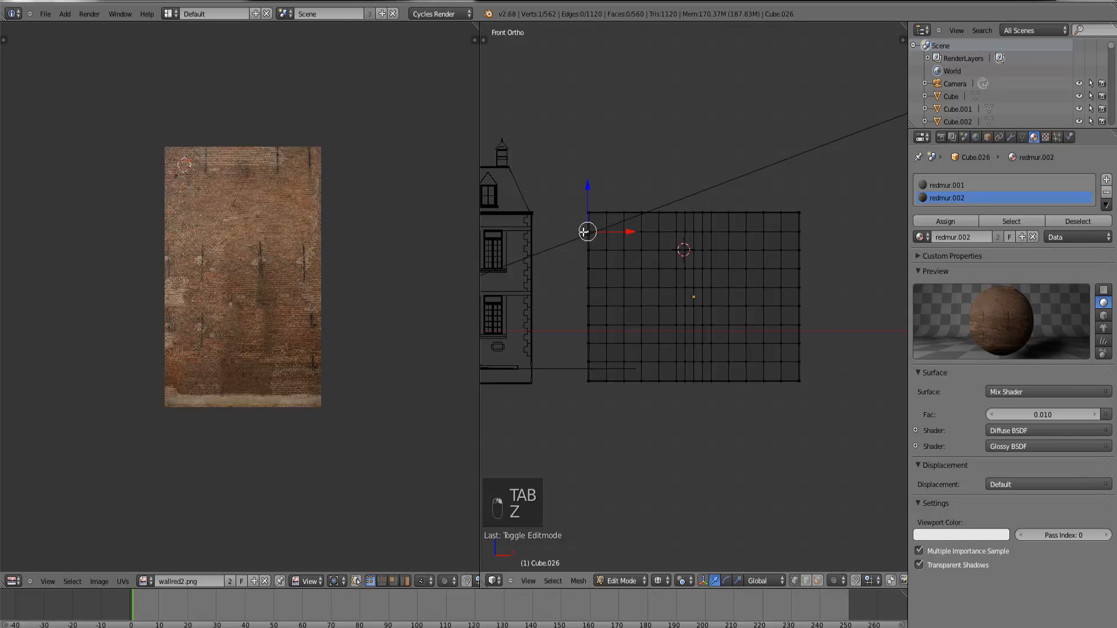
pyautogui.press('ctrl+KP_Decimal')
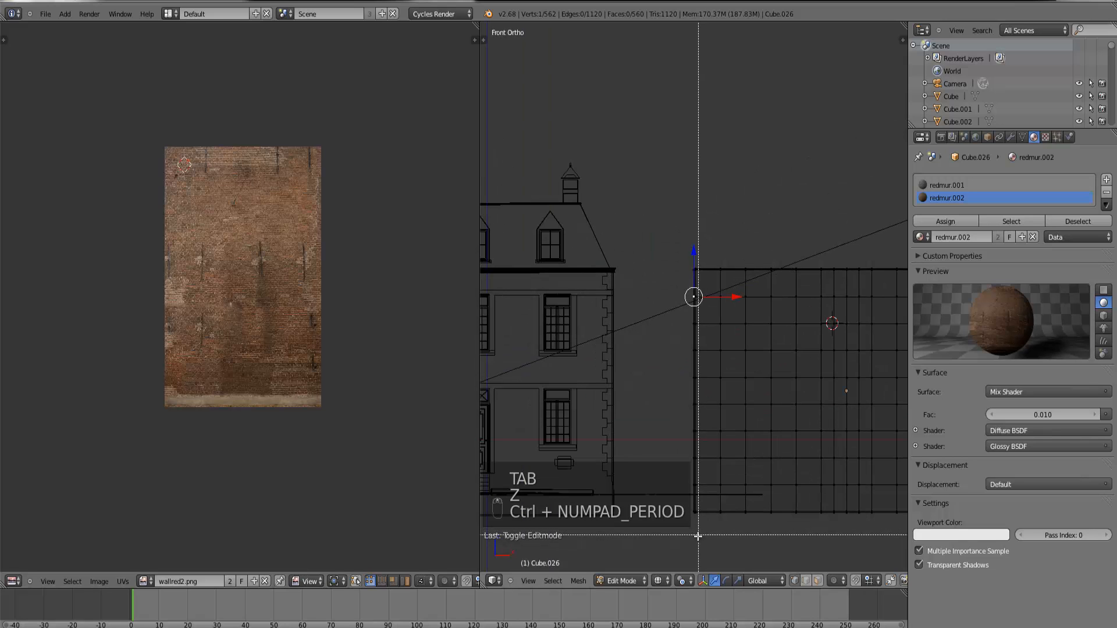
pyautogui.moveTo(697, 538); pyautogui.dragTo(642, 145)
pyautogui.scroll(-5, 813, 356)
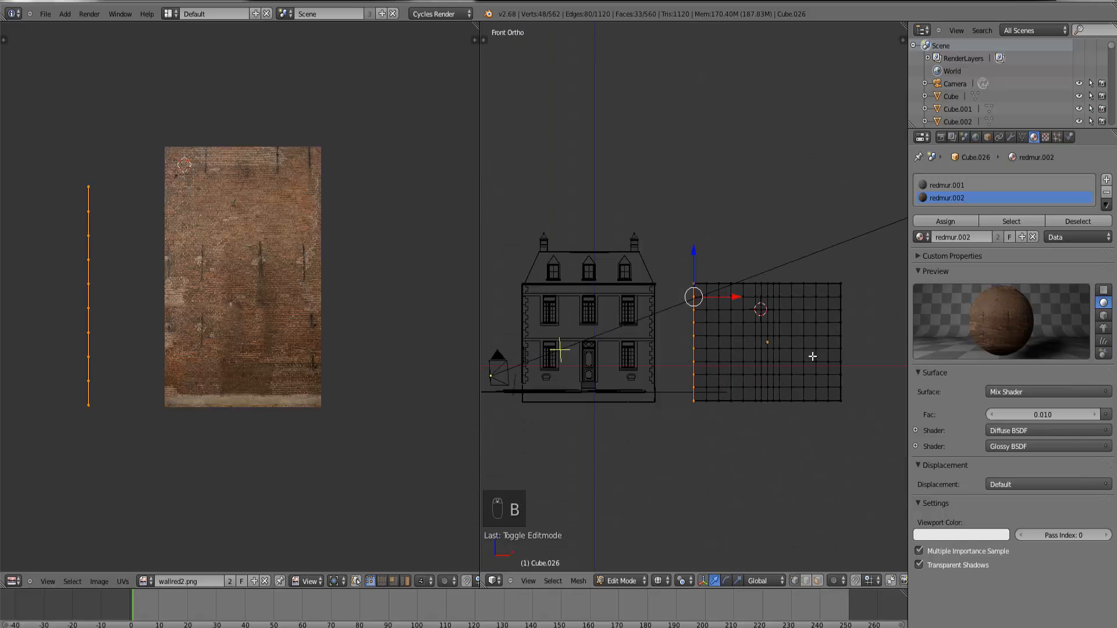
pyautogui.click(823, 358)
pyautogui.hotkey('alt', 'Home')
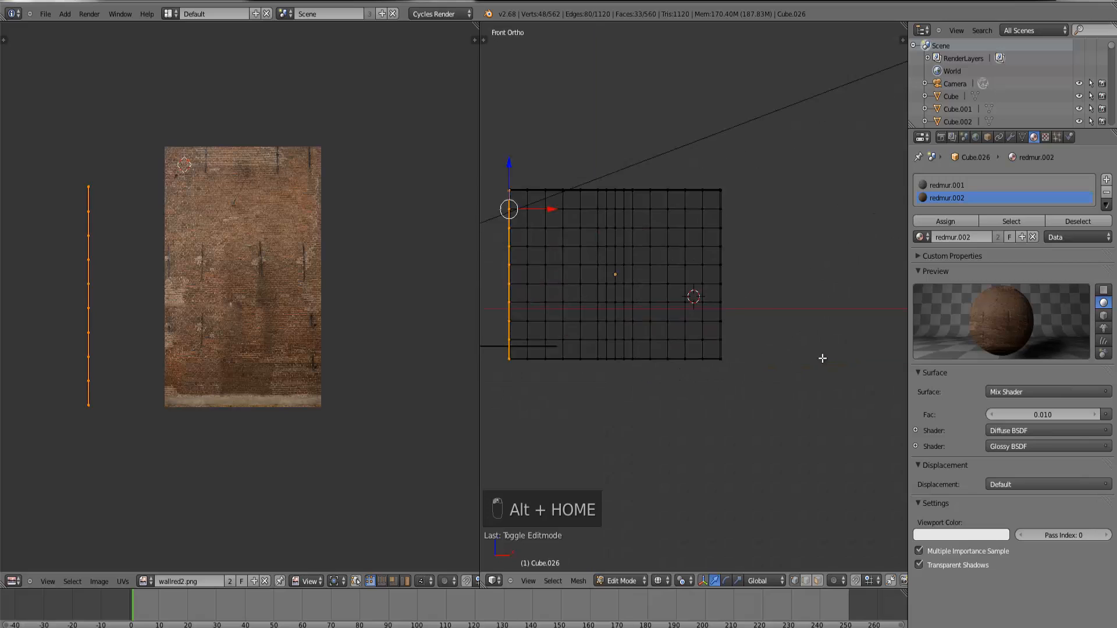
pyautogui.press('b')
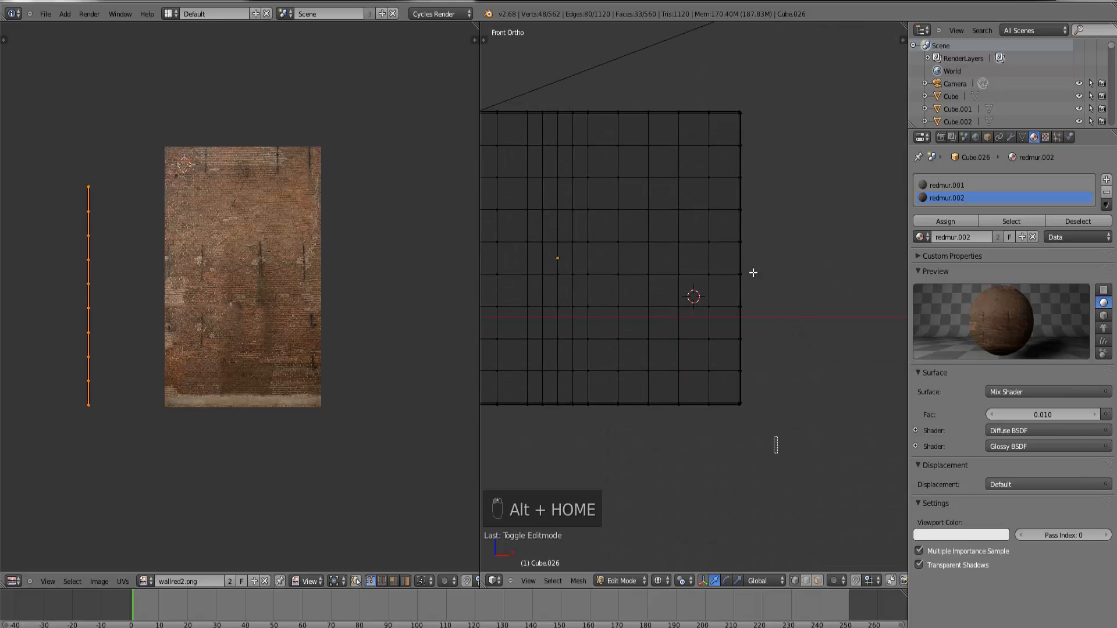
pyautogui.moveTo(778, 453); pyautogui.dragTo(740, 82)
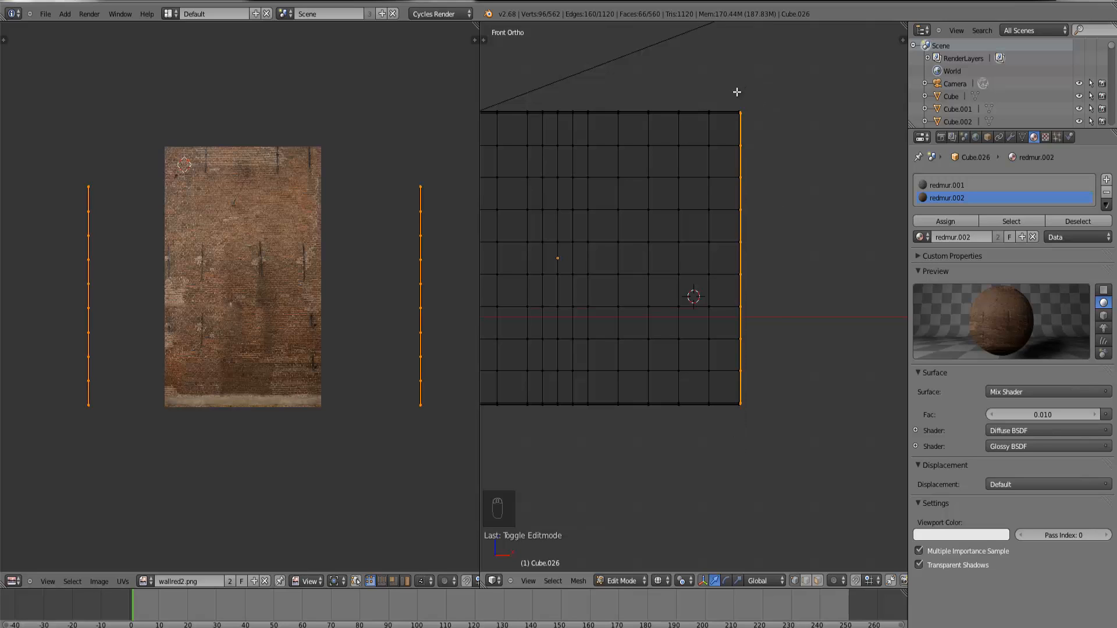
# Step: Unwrap the selected side walls with Project From View from the side and switch the viewport back to solid shading
pyautogui.press('KP_6')
pyautogui.press('KP_6')
pyautogui.press('KP_6')
pyautogui.press('KP_6')
pyautogui.press('KP_6')
pyautogui.press('KP_6')
pyautogui.press('KP_6')
pyautogui.press('KP_6')
pyautogui.press('KP_6')
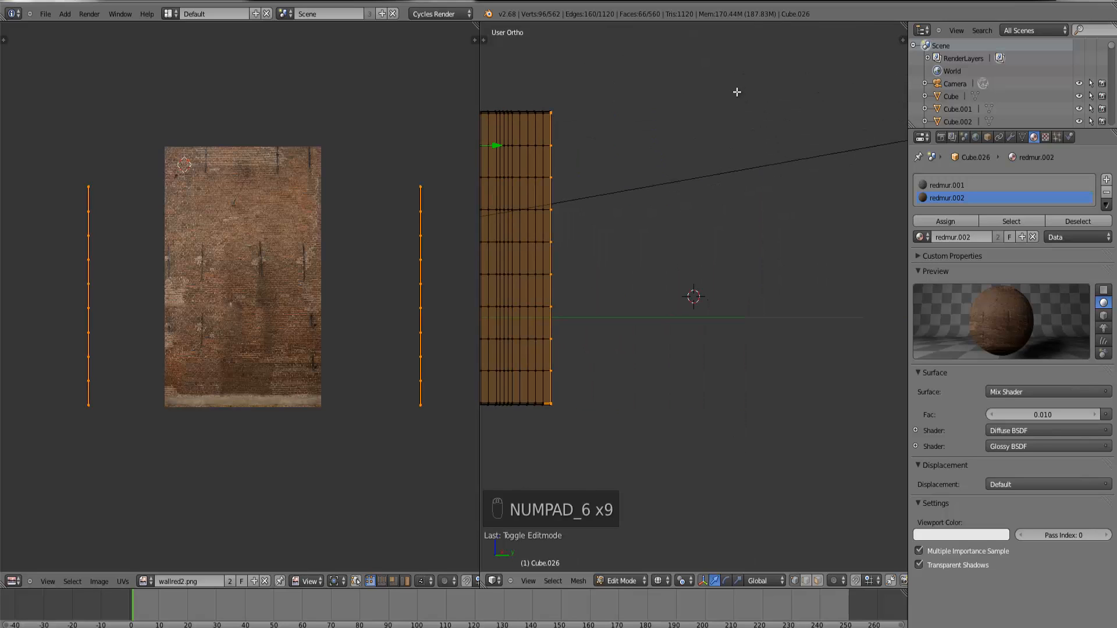
pyautogui.scroll(-5, 592, 267)
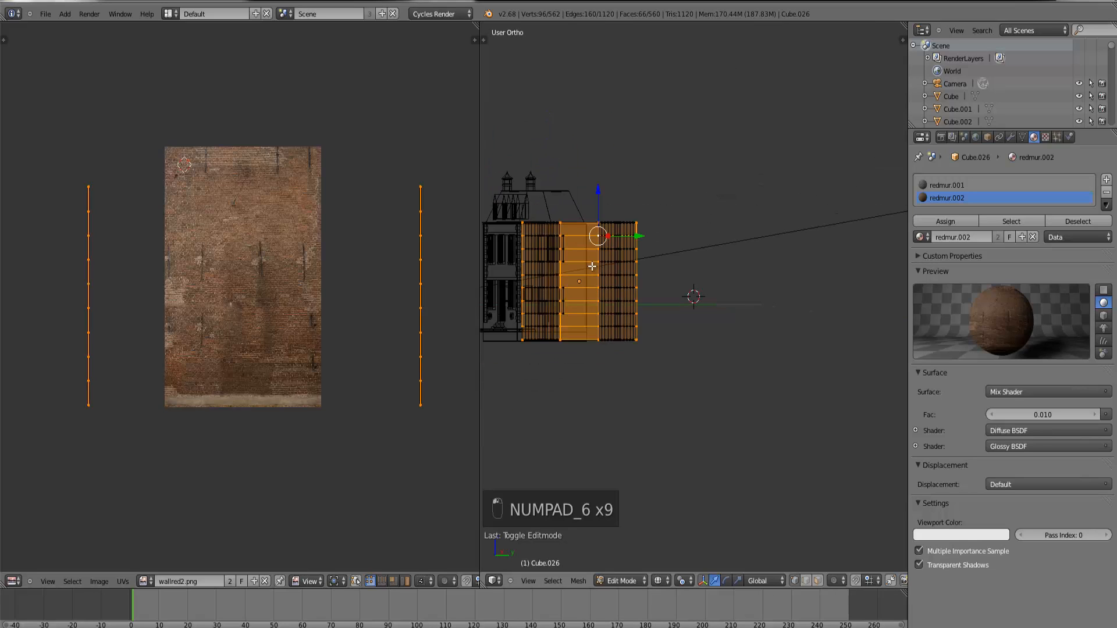
pyautogui.press('KP_6')
pyautogui.press('ctrl+KP_Decimal')
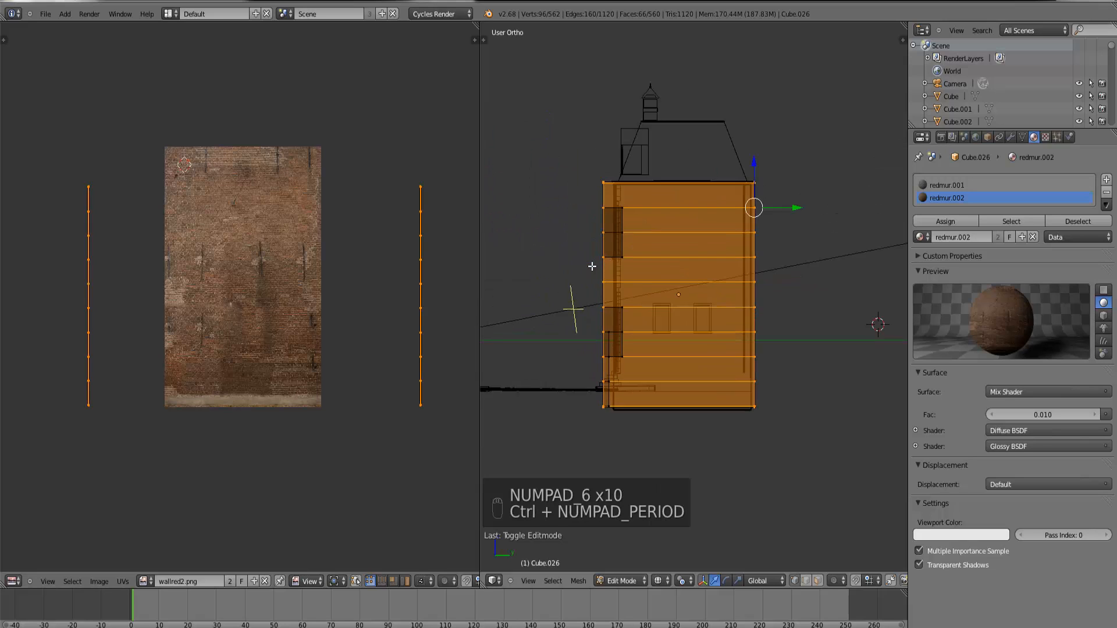
pyautogui.press('u')
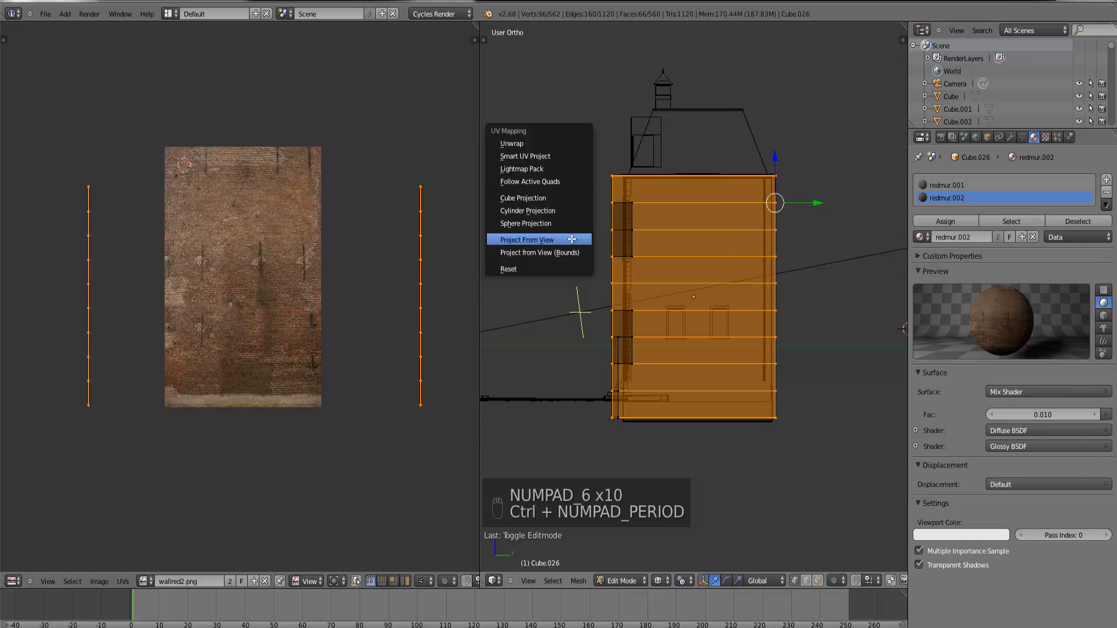
pyautogui.click(572, 239)
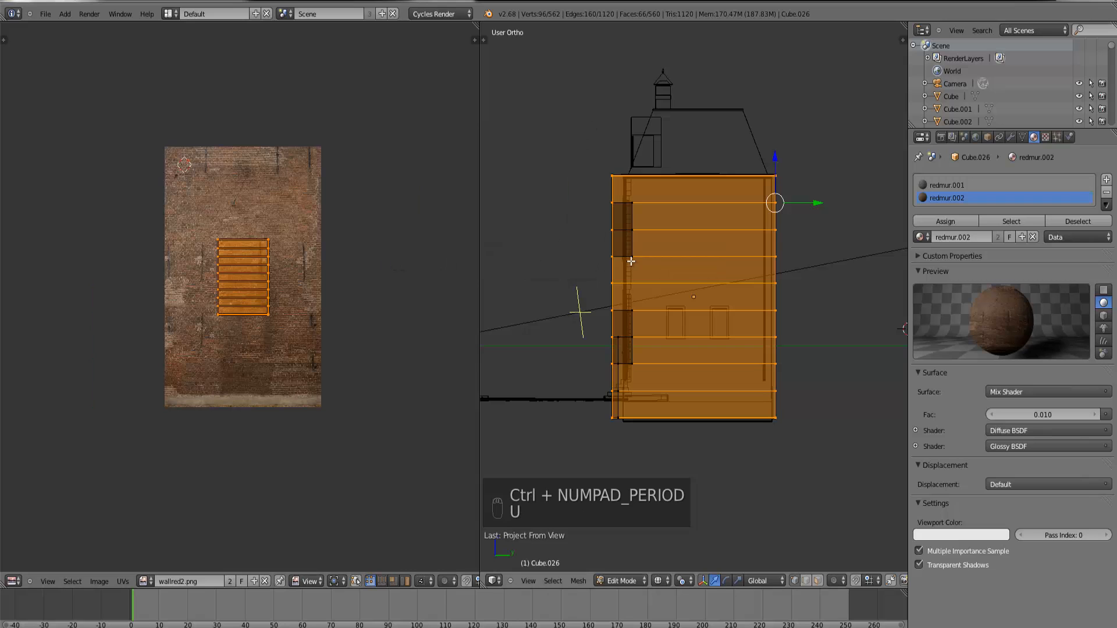
pyautogui.moveTo(632, 262); pyautogui.dragTo(668, 274, button='middle')
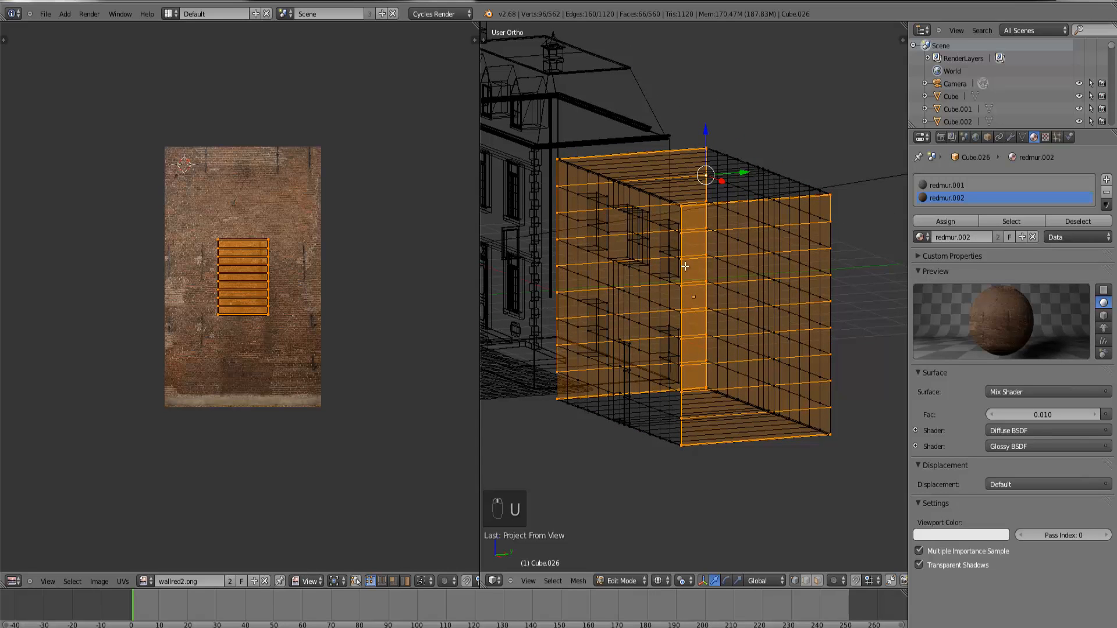
pyautogui.press('z')
pyautogui.hotkey('ctrl', 'r')
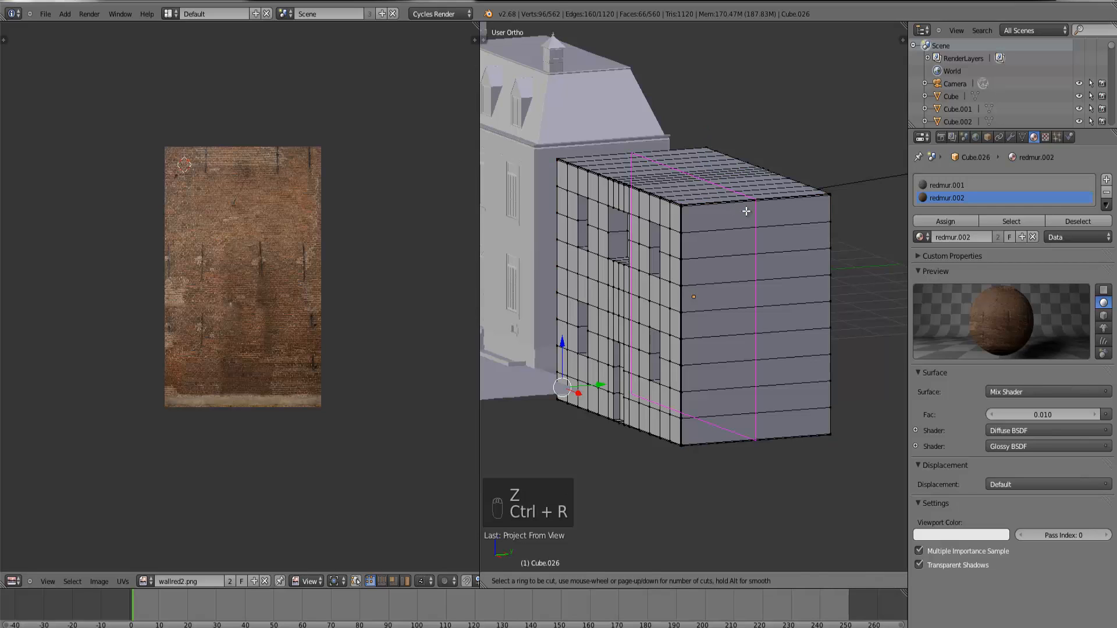
pyautogui.rightClick(746, 211)
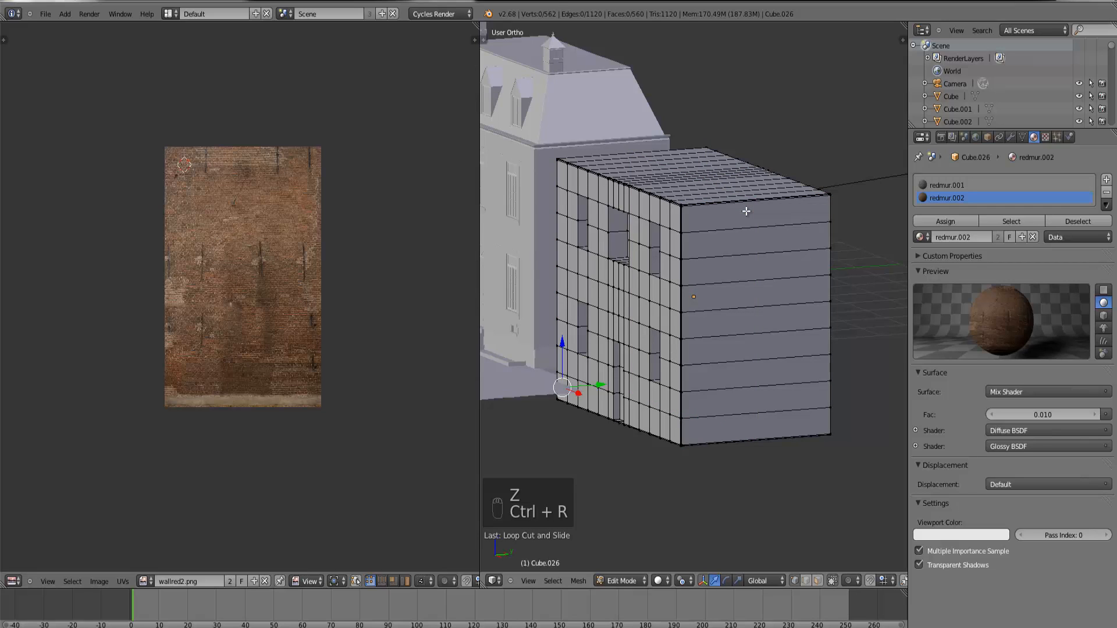
pyautogui.hotkey('ctrl', 'z')
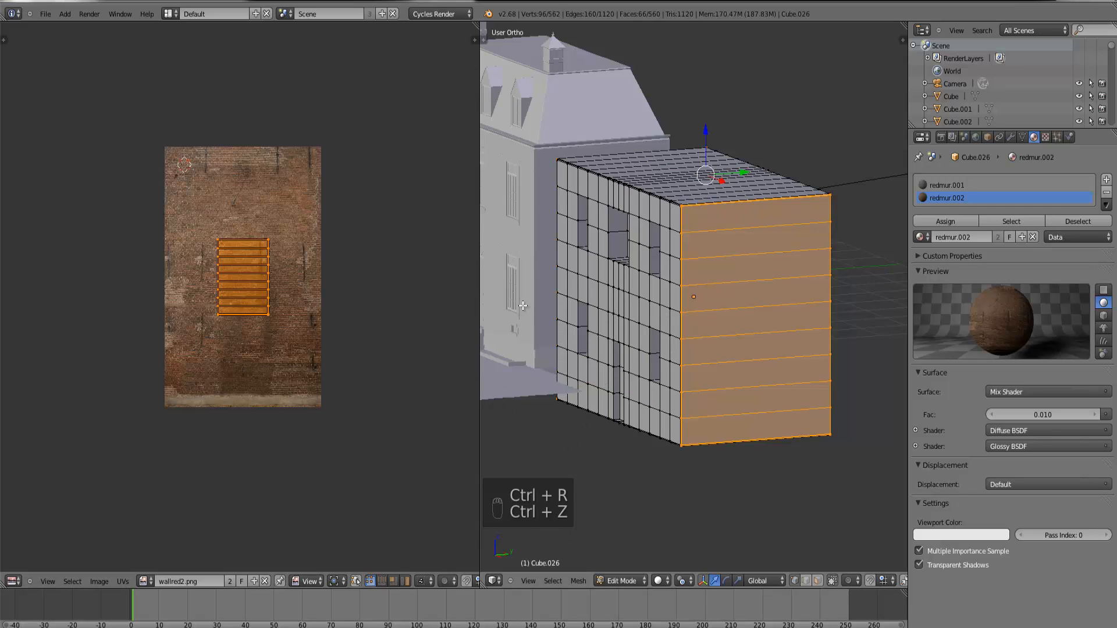
# Step: Select the whole linked house mesh and then only the side walls' linked UV island over the brick image
pyautogui.moveTo(634, 282); pyautogui.dragTo(588, 201, button='middle')
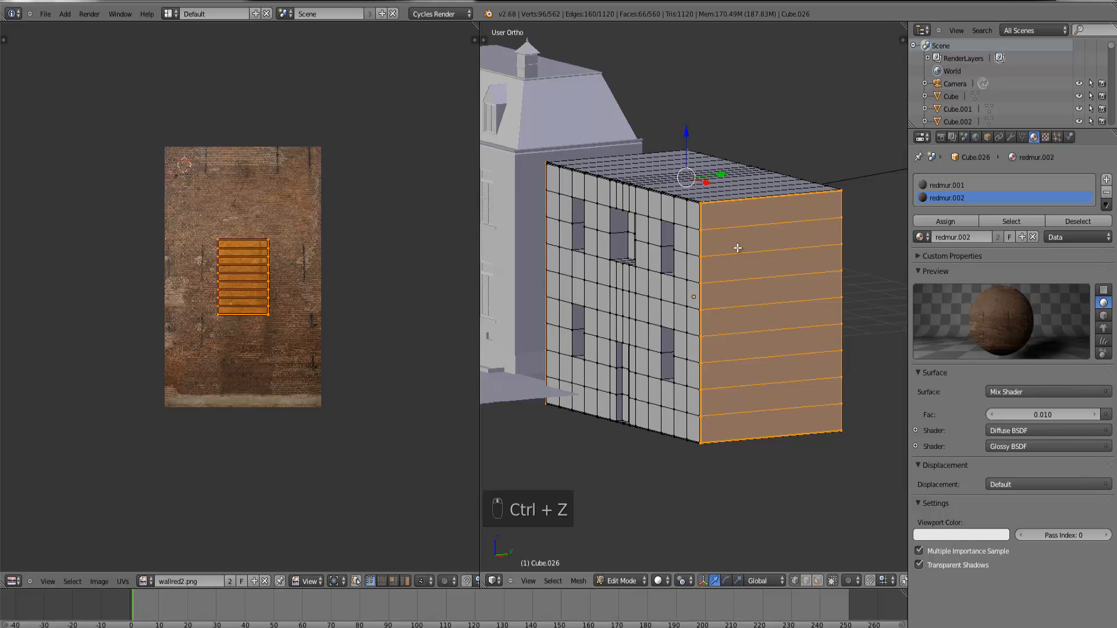
pyautogui.hotkey('ctrl', 'l')
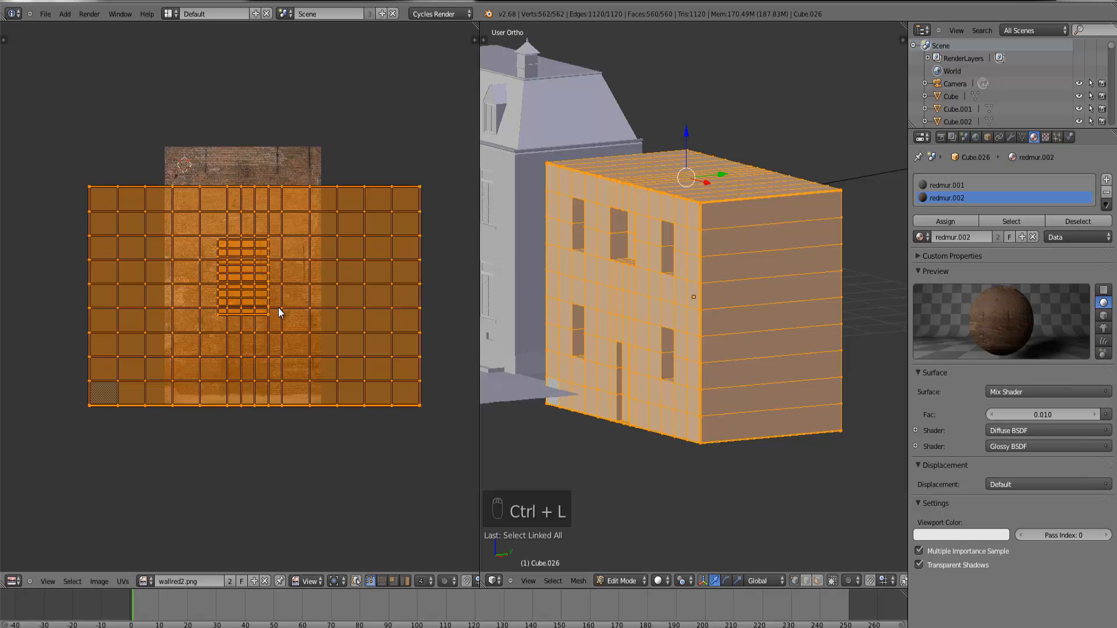
pyautogui.scroll(6, 278, 308)
pyautogui.rightClick(341, 185)
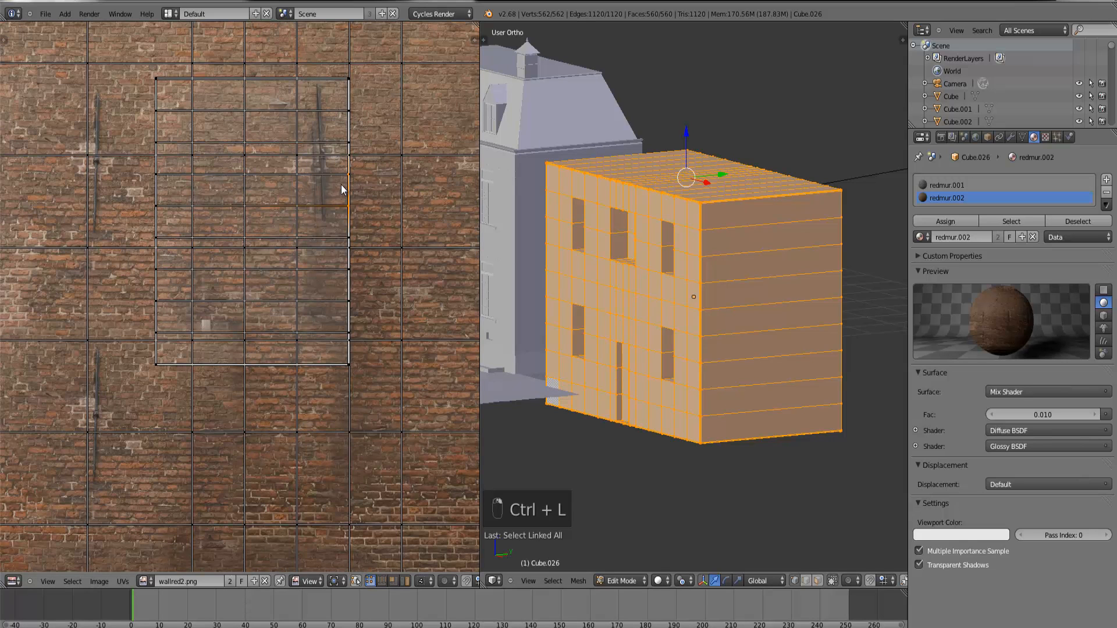
pyautogui.hotkey('ctrl', 'l')
pyautogui.scroll(-4, 349, 238)
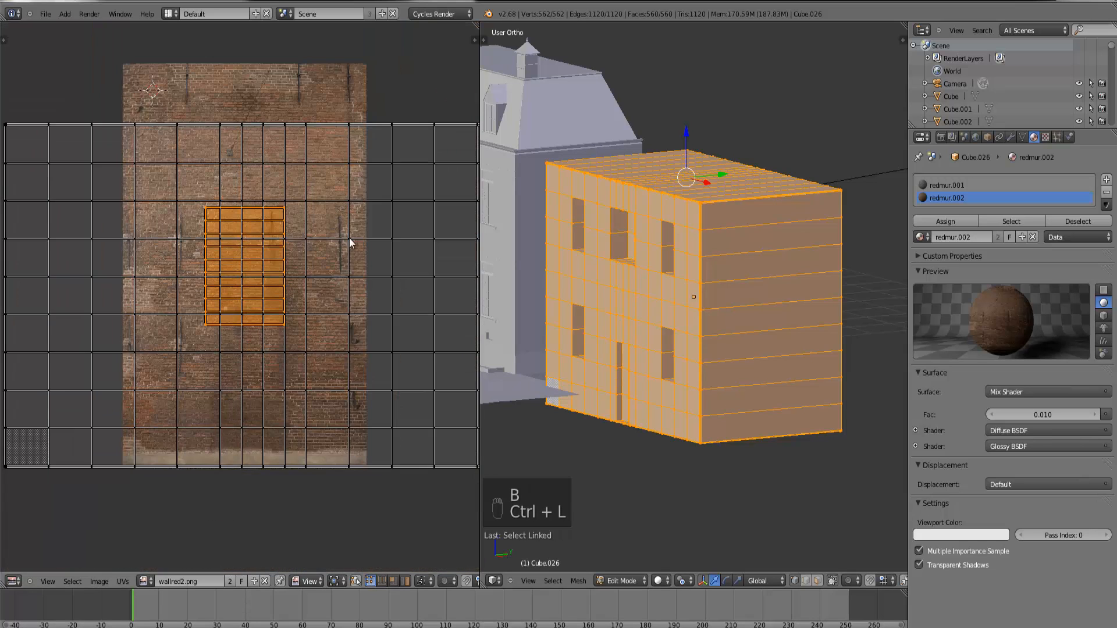
# Step: Scale up the side walls' UV island over the brick image
pyautogui.press('d')
pyautogui.press('s')
pyautogui.click(448, 288)
pyautogui.scroll(-4, 408, 285)
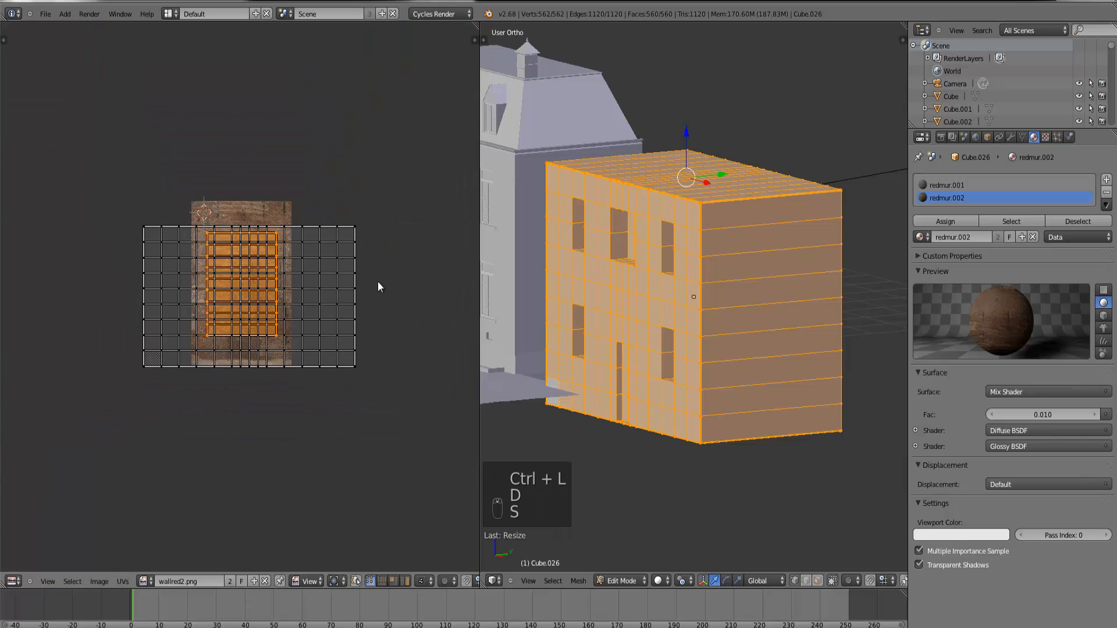
pyautogui.press('s')
pyautogui.click(423, 308)
# Step: Move and fine-scale the side walls' UV island until its height and base line up with the front wall's UV grid
pyautogui.scroll(3, 352, 277)
pyautogui.press('g')
pyautogui.click(348, 287)
pyautogui.press('s')
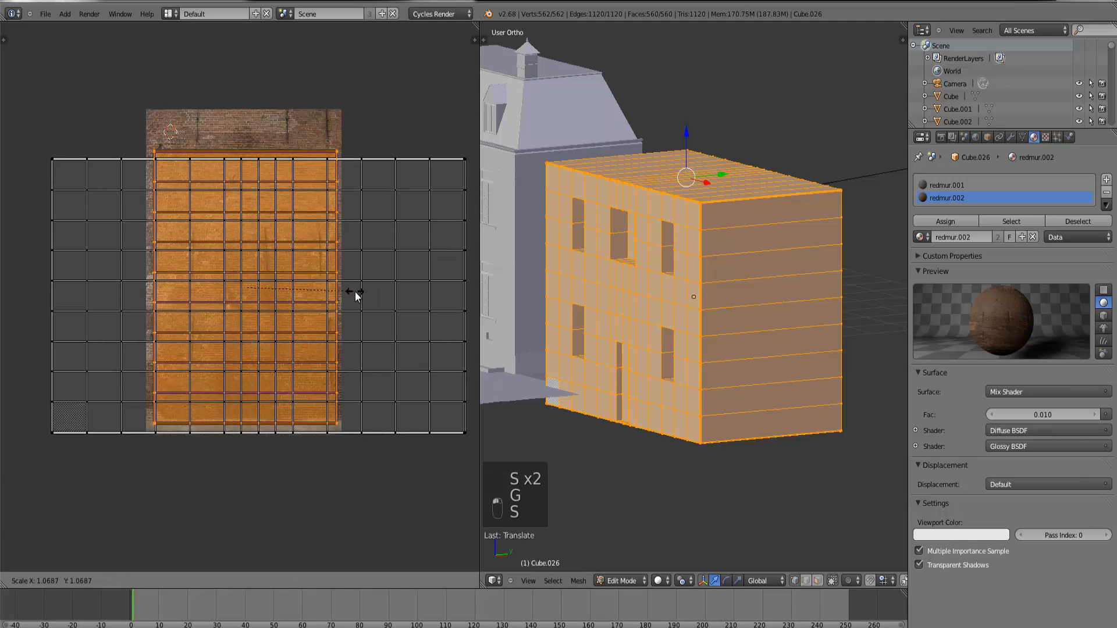
pyautogui.click(355, 291)
pyautogui.press('g')
pyautogui.click(354, 300)
pyautogui.press('s')
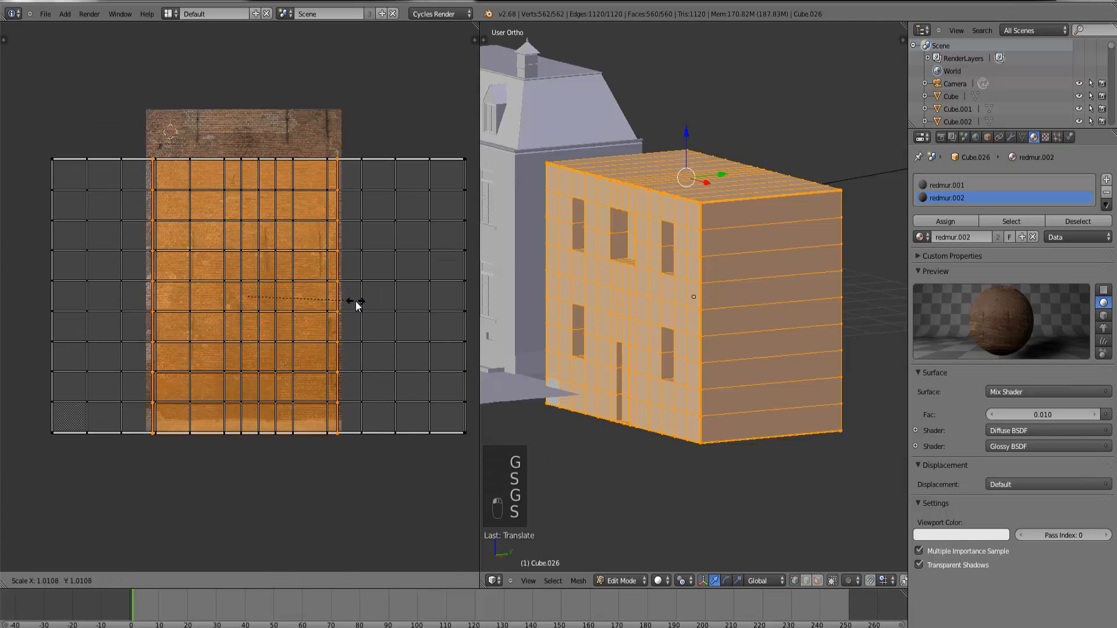
pyautogui.click(356, 301)
# Step: Set the viewport shading to Texture and frame the block in Object Mode to check the corner between front and side walls
pyautogui.click(658, 581)
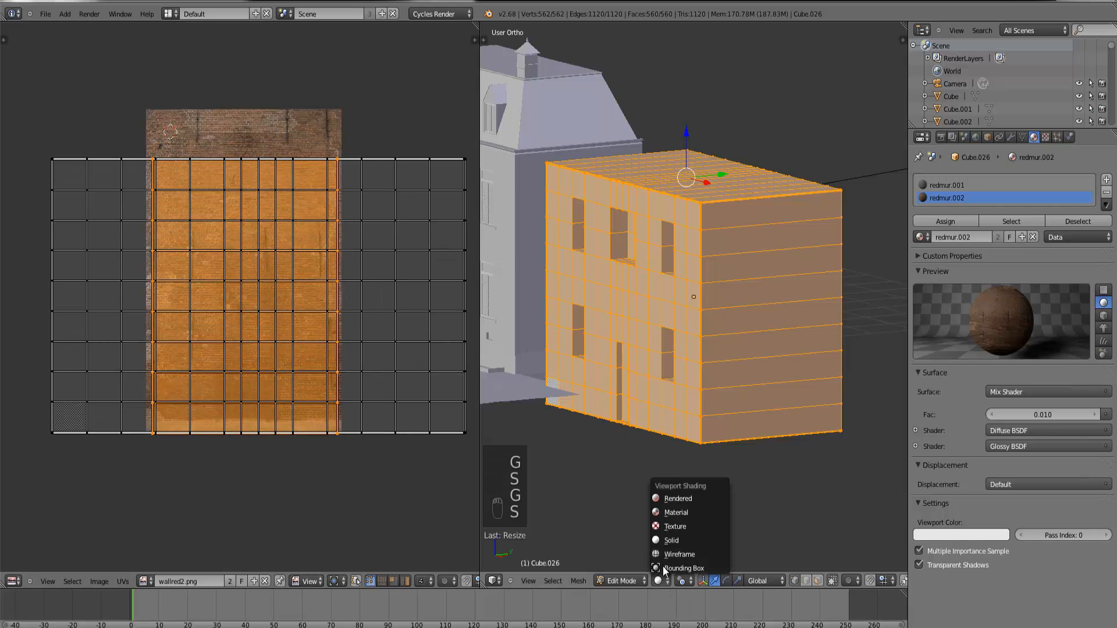
pyautogui.click(668, 529)
pyautogui.press('Tab')
pyautogui.press('KP_Decimal')
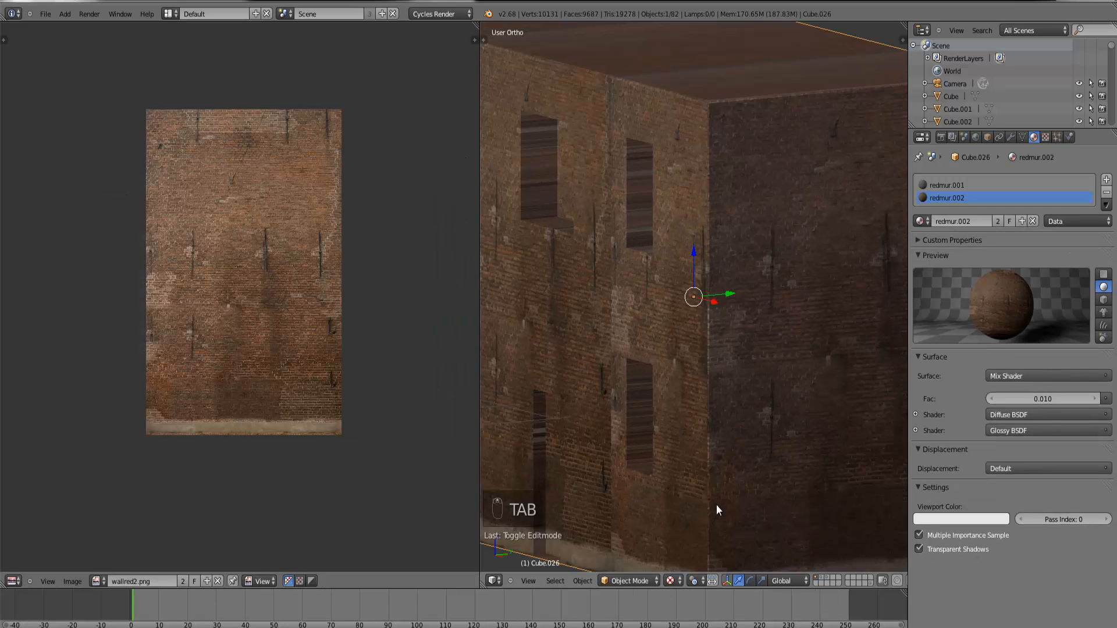
# Step: Shift the side walls' UV island horizontally past the brick image's right edge and return to Object Mode
pyautogui.press('Tab')
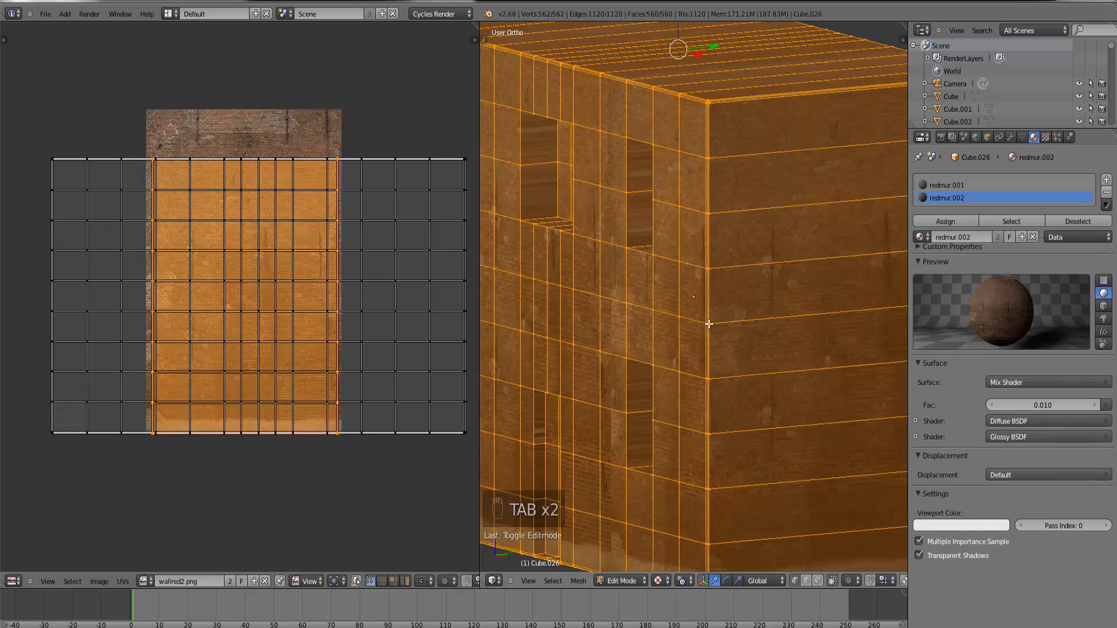
pyautogui.press('g')
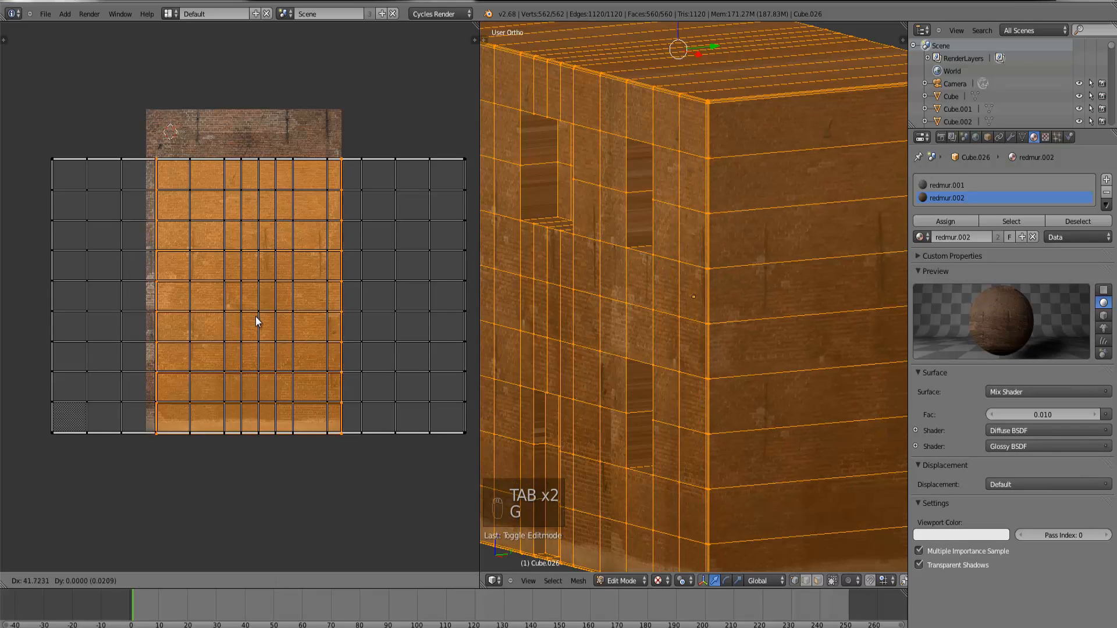
pyautogui.click(278, 317)
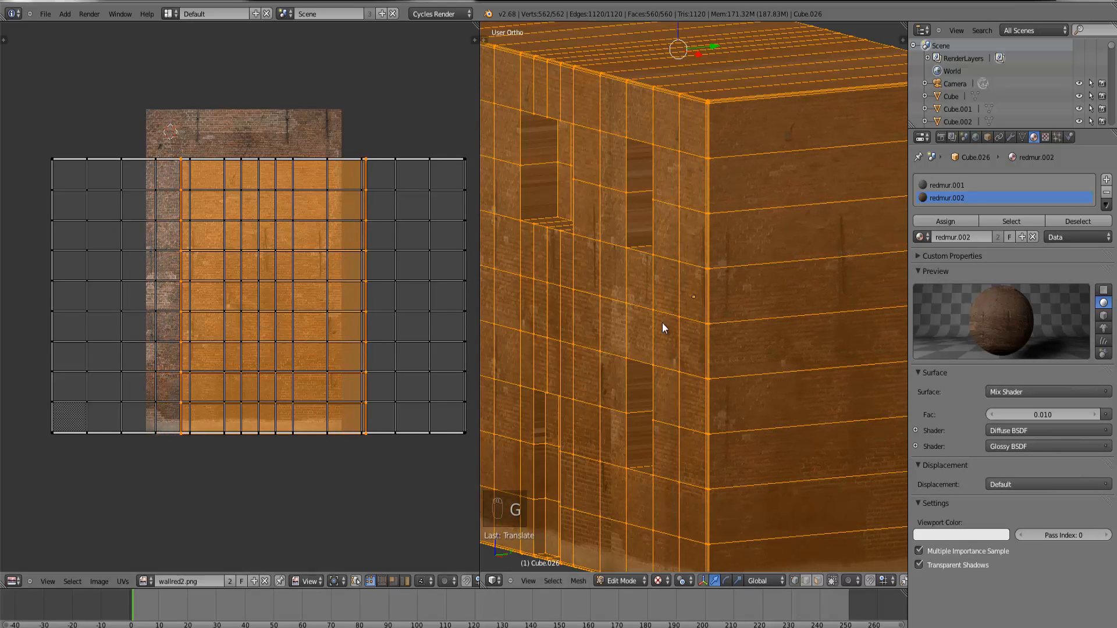
pyautogui.press('Tab')
# Step: Examine the brick texture on the block's side, back and front walls, including how the image repeats across the front view
pyautogui.scroll(-4, 663, 323)
pyautogui.moveTo(680, 336); pyautogui.dragTo(793, 378, button='middle')
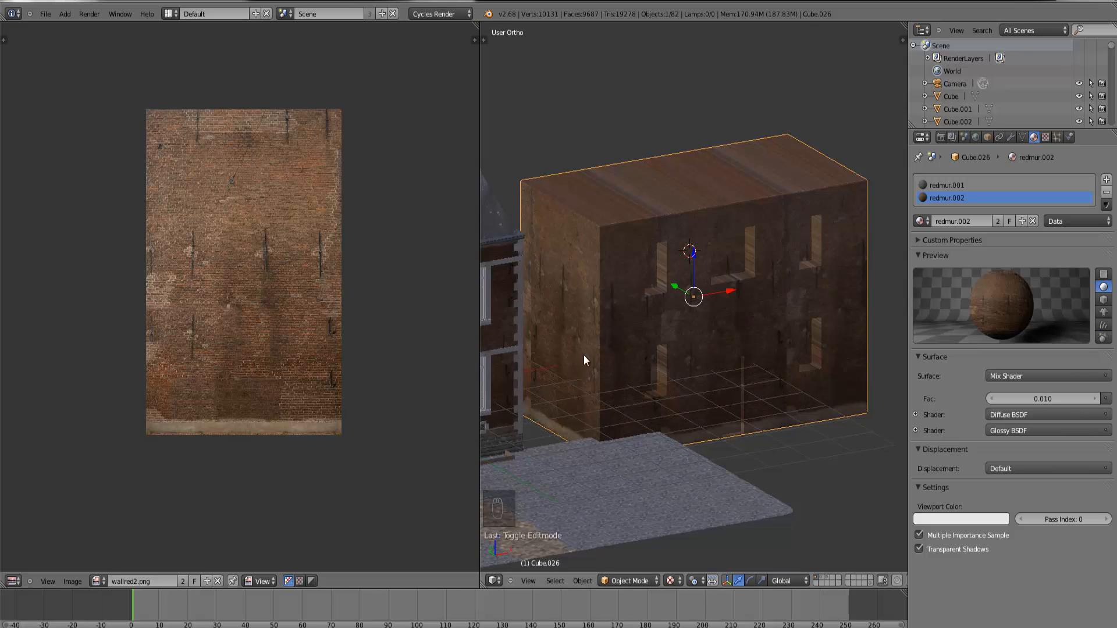
pyautogui.moveTo(738, 371); pyautogui.dragTo(564, 362, button='middle')
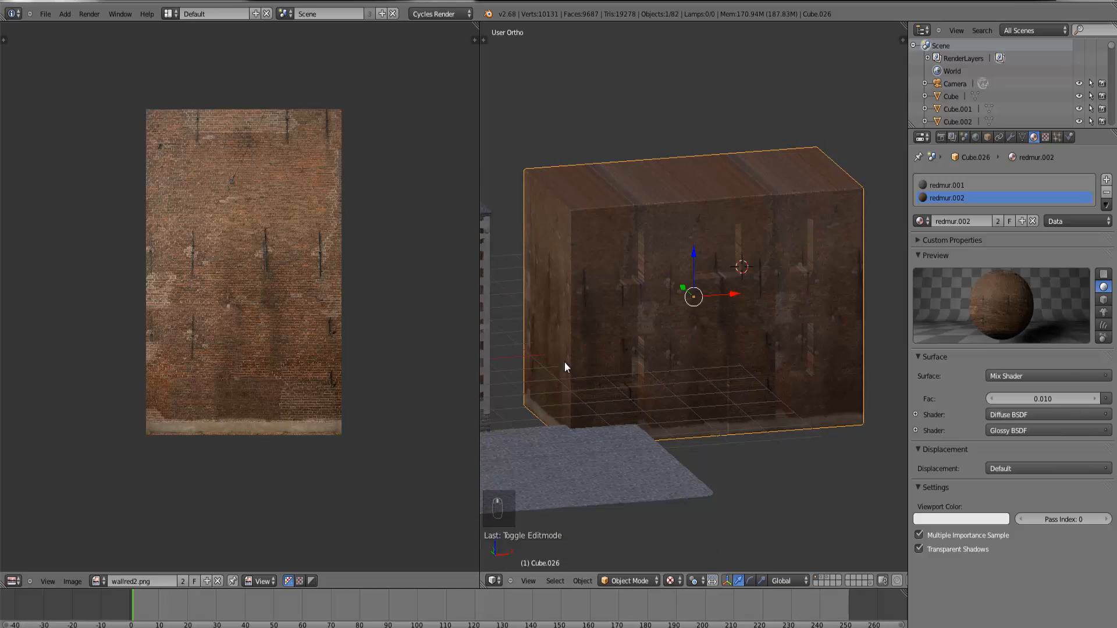
pyautogui.moveTo(719, 383); pyautogui.dragTo(650, 380, button='middle')
pyautogui.press('KP_1')
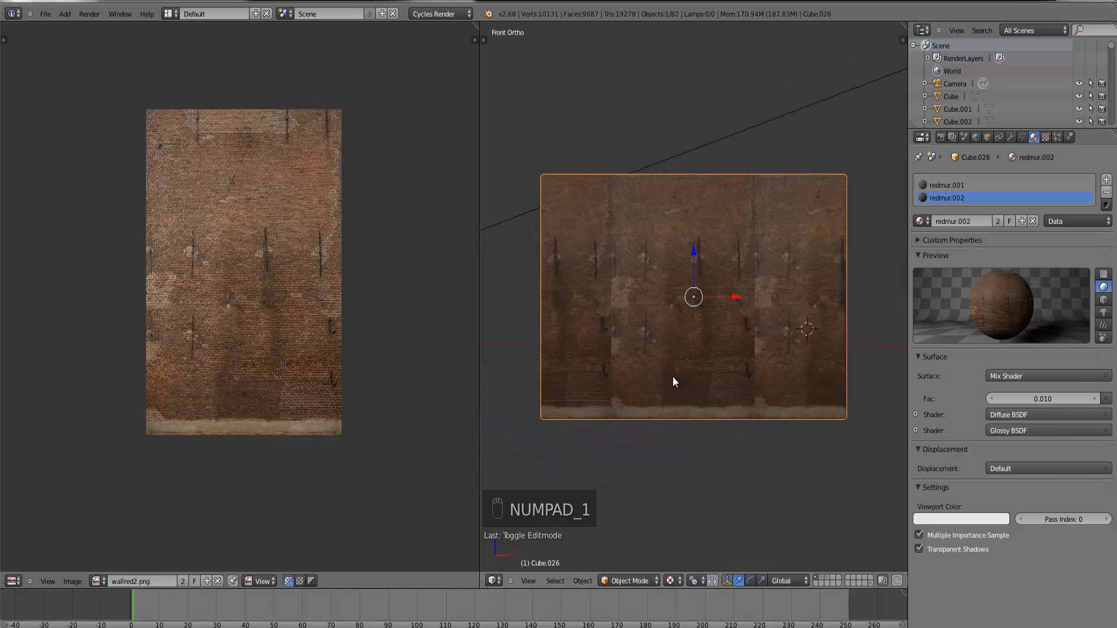
pyautogui.scroll(-3, 630, 348)
pyautogui.scroll(4, 630, 249)
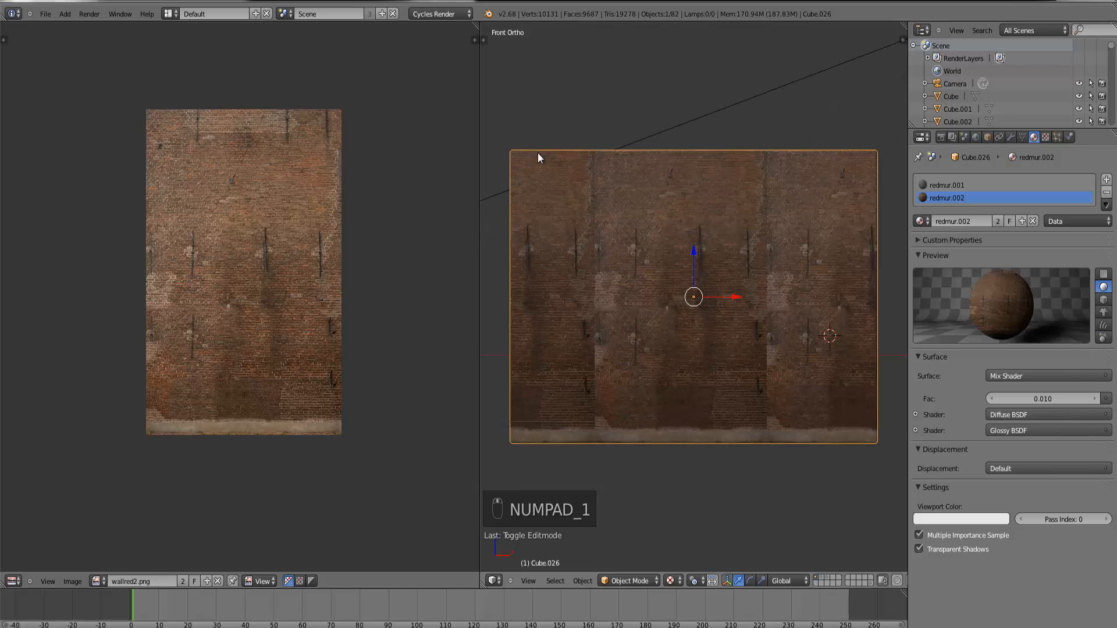
pyautogui.scroll(-5, 553, 200)
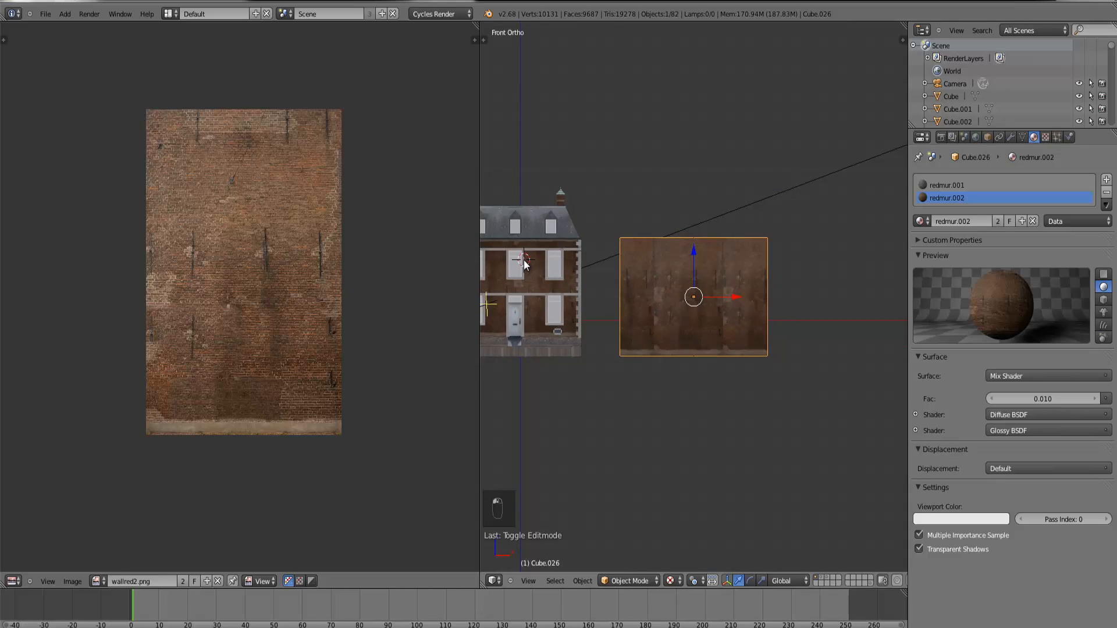
# Step: Examine how the brick texture is laid out on the original house's front facade, above and between the windows
pyautogui.hotkey('alt', 'Home')
pyautogui.scroll(6, 812, 377)
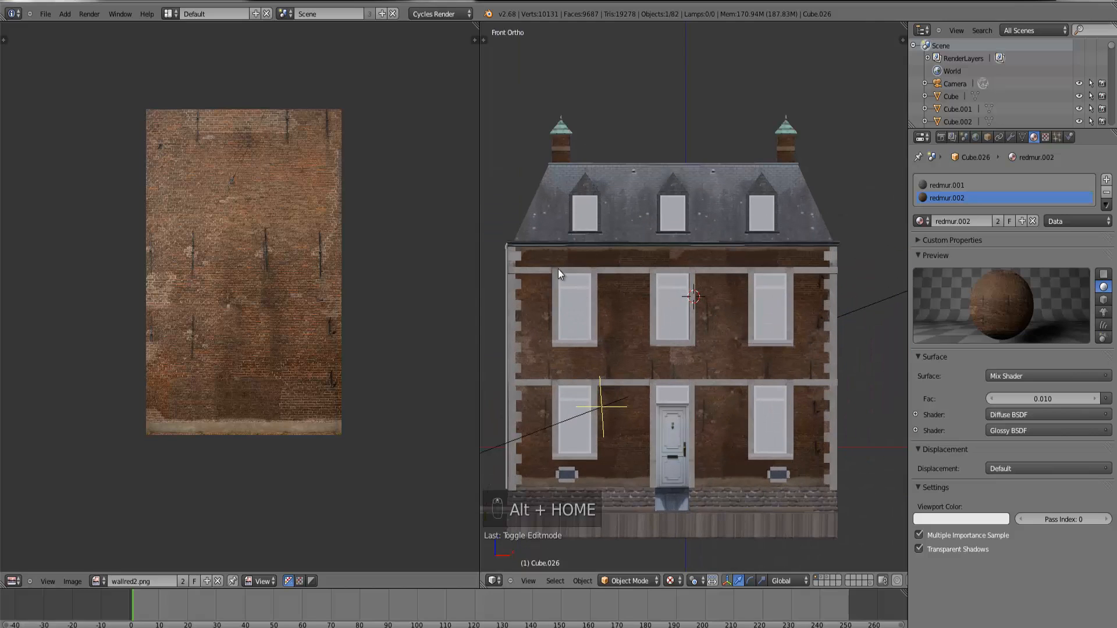
pyautogui.scroll(2, 556, 272)
pyautogui.scroll(-2, 644, 220)
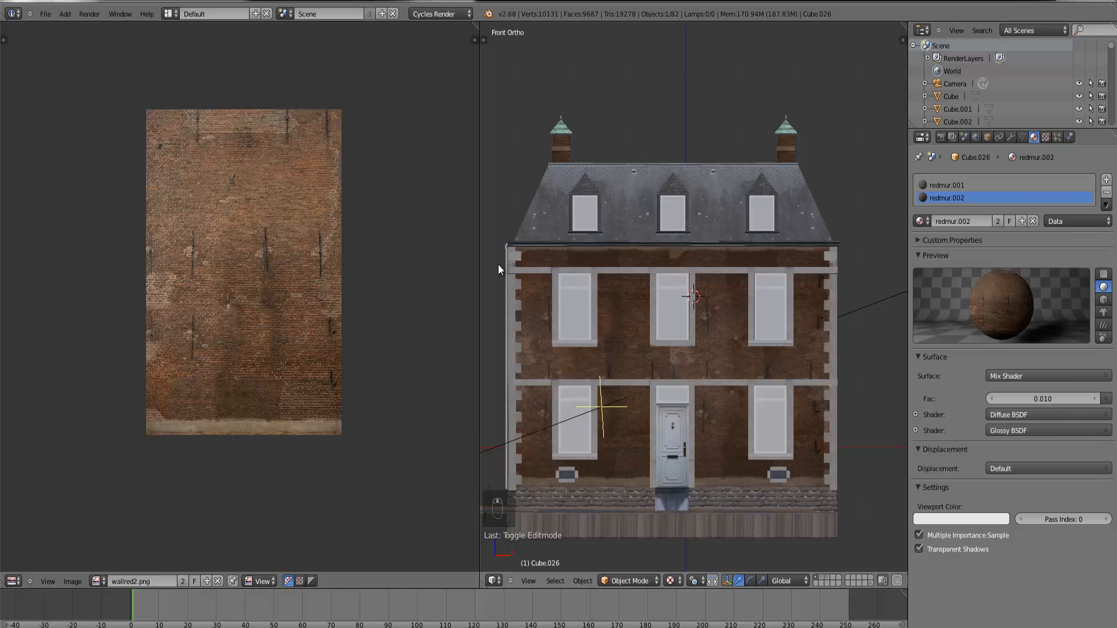
pyautogui.scroll(3, 615, 238)
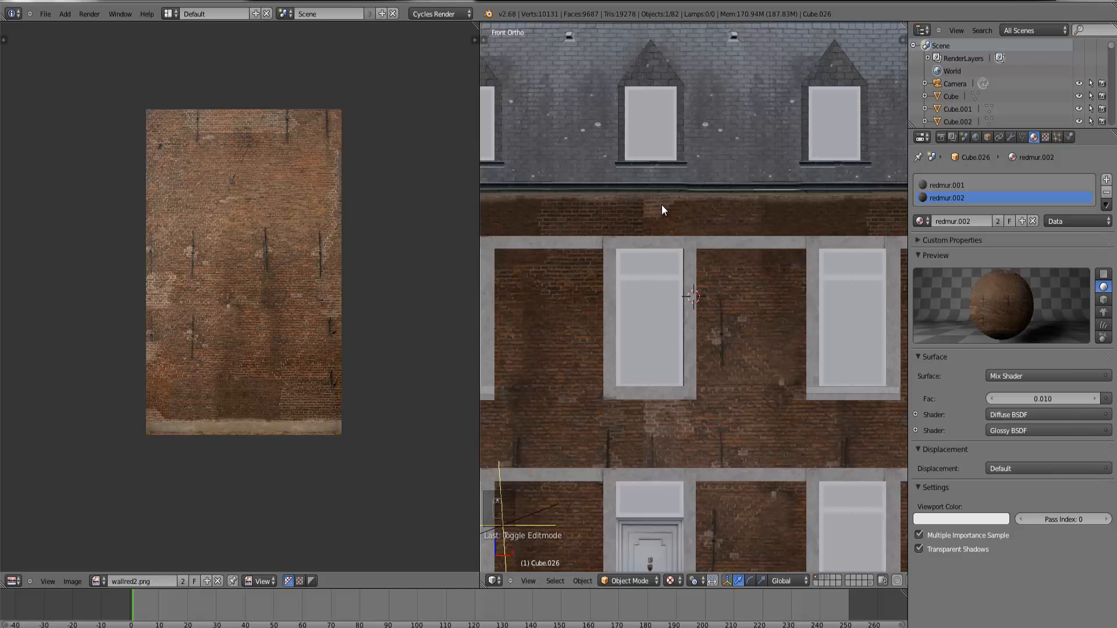
pyautogui.scroll(-2, 705, 199)
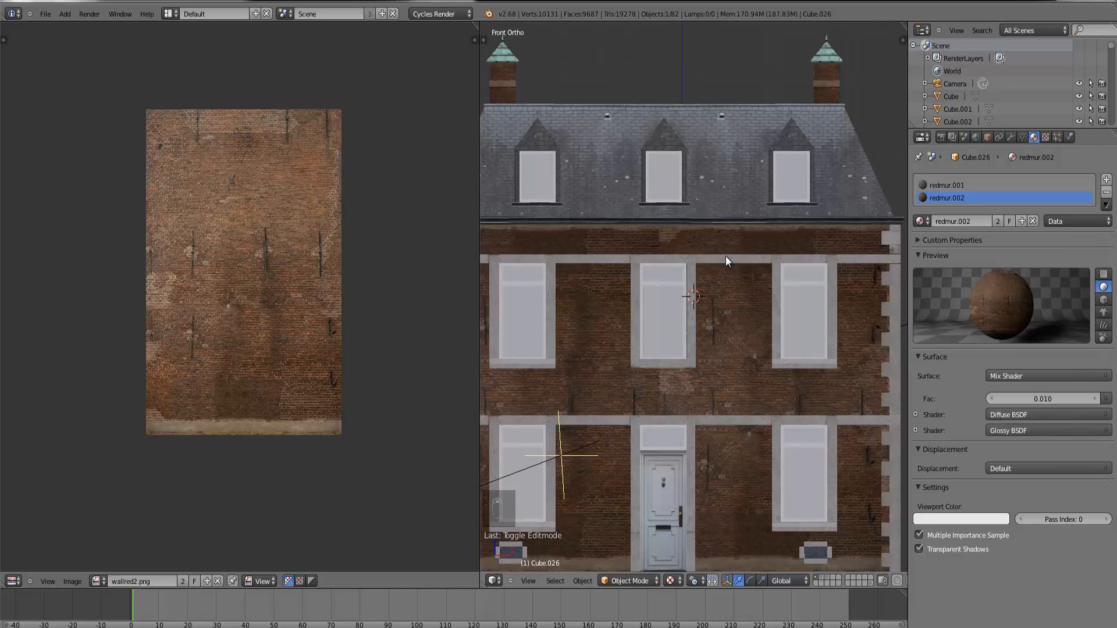
pyautogui.scroll(-2, 725, 256)
pyautogui.moveTo(748, 298)
pyautogui.mouseDown(button='middle')
pyautogui.moveTo(771, 294)
pyautogui.moveTo(742, 301)
pyautogui.mouseUp(button='middle')
pyautogui.scroll(-3, 742, 301)
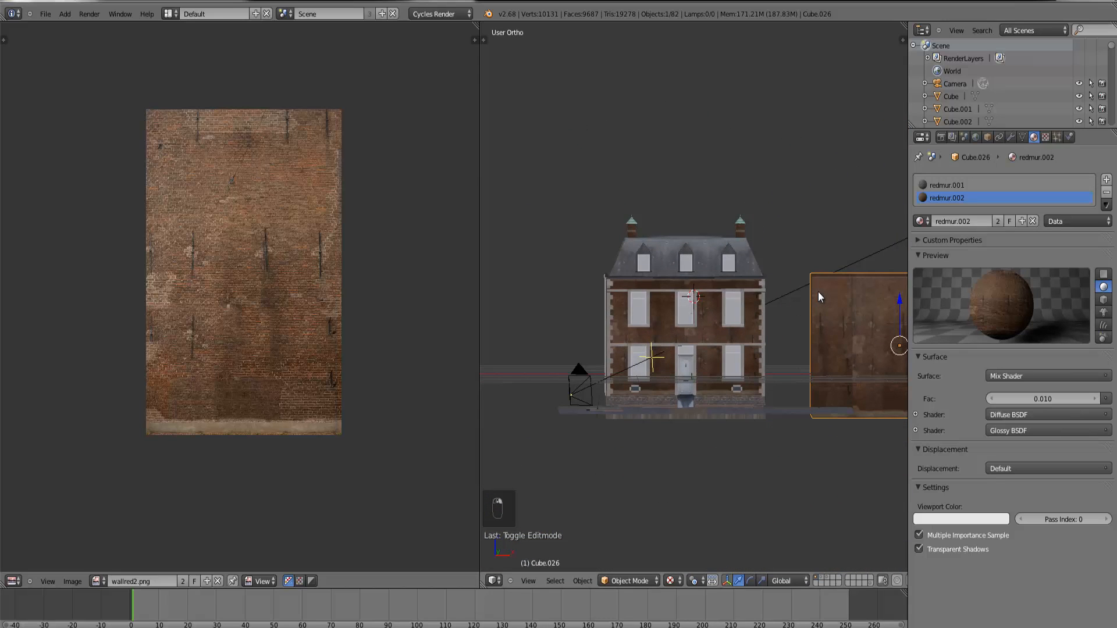
# Step: Box-select the block's upper five rows of faces in Edit Mode from the front with wireframe shading
pyautogui.press('ctrl+KP_Decimal')
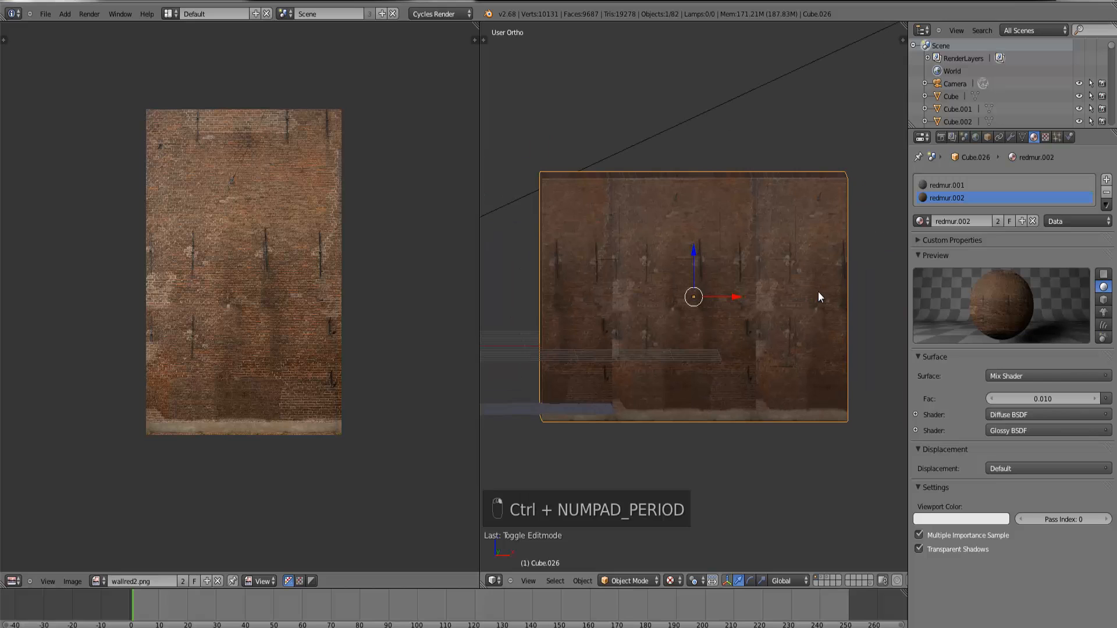
pyautogui.press('KP_1')
pyautogui.press('Tab')
pyautogui.rightClick(847, 305)
pyautogui.press('z')
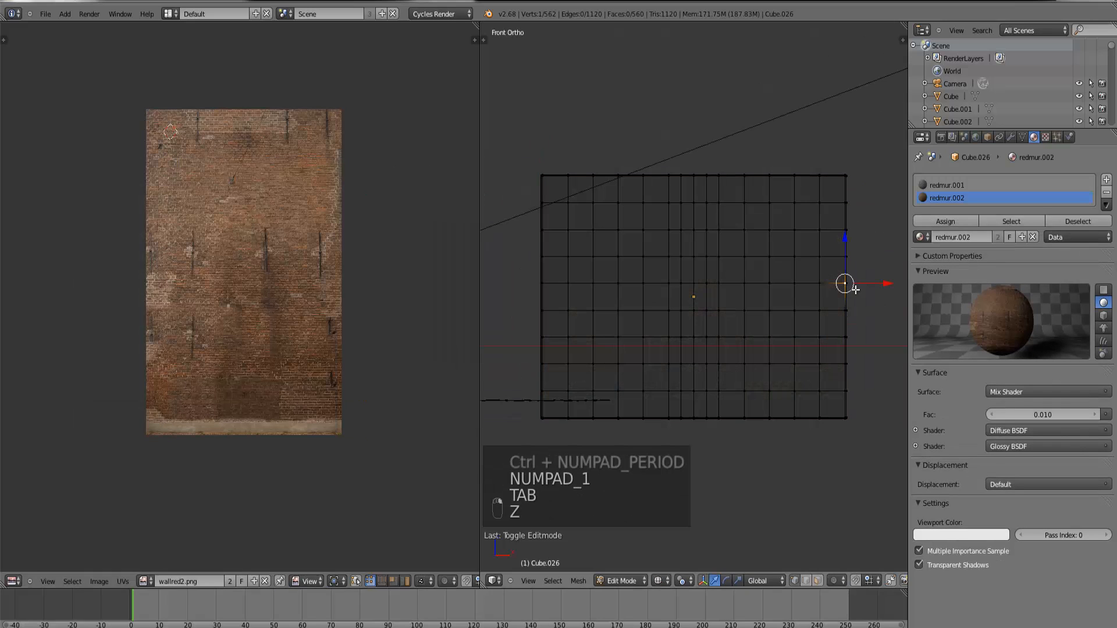
pyautogui.moveTo(861, 293); pyautogui.dragTo(537, 150)
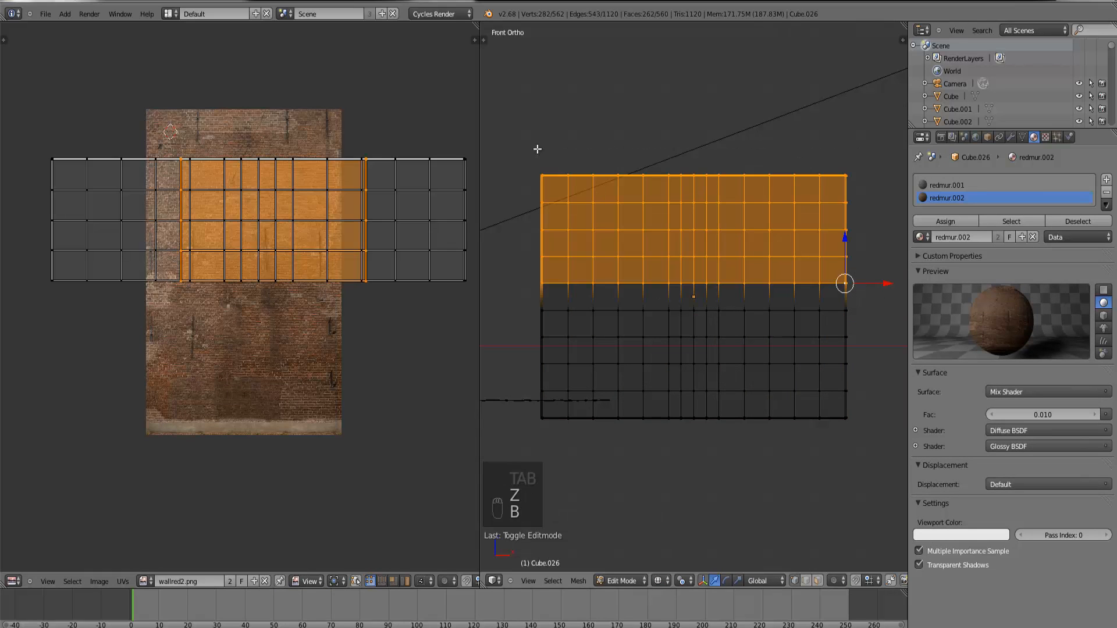
pyautogui.press('b')
pyautogui.moveTo(871, 318); pyautogui.dragTo(504, 133)
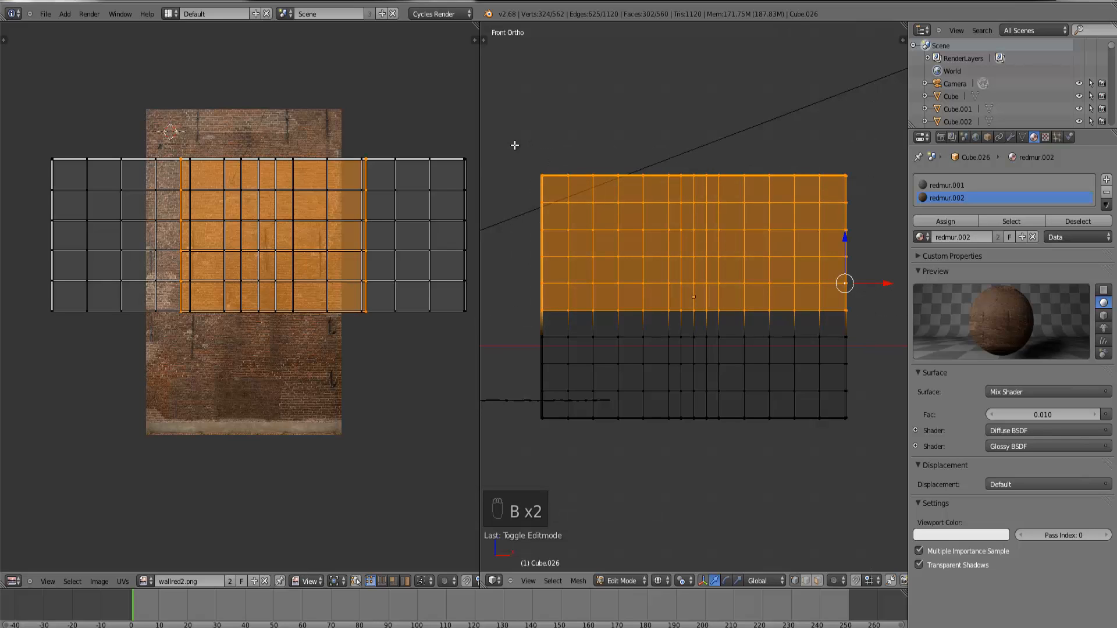
pyautogui.press('r')
pyautogui.rightClick(448, 232)
pyautogui.press('b')
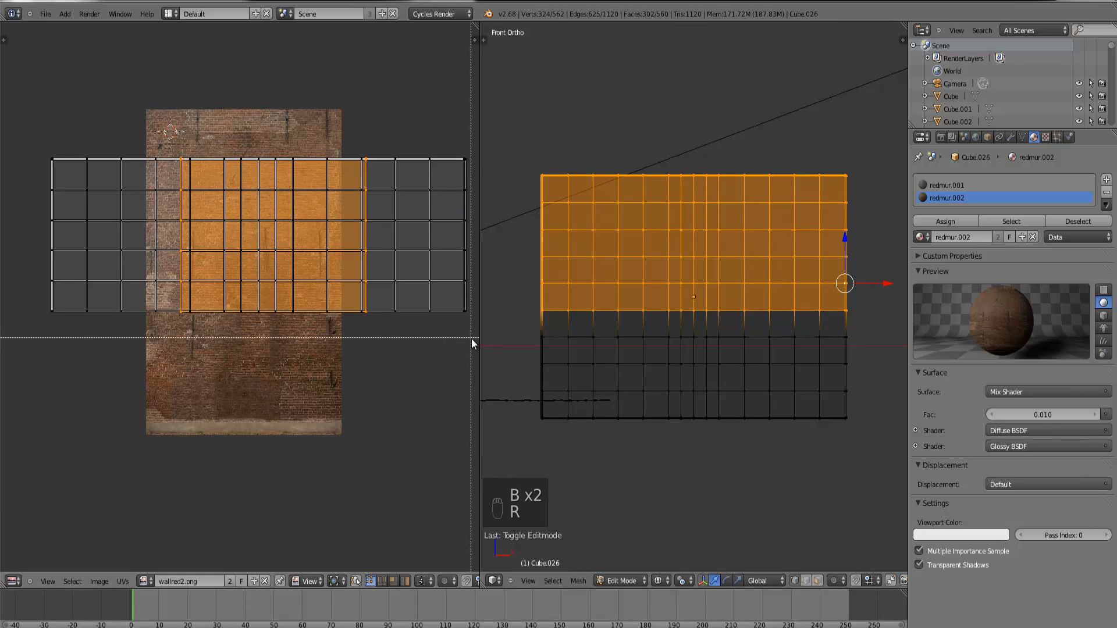
pyautogui.rightClick(471, 338)
pyautogui.rightClick(452, 289)
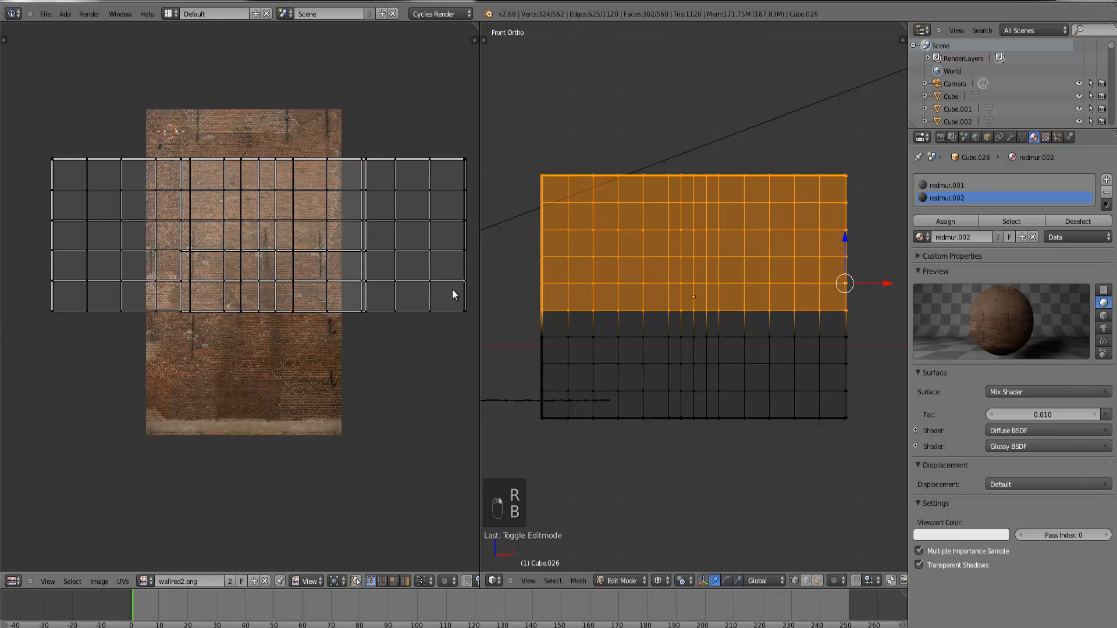
# Step: Box-select the upper rows' UVs, rotate them about 180 degrees and move them down over the brick image's lower part
pyautogui.press('b')
pyautogui.moveTo(469, 330); pyautogui.dragTo(37, 105)
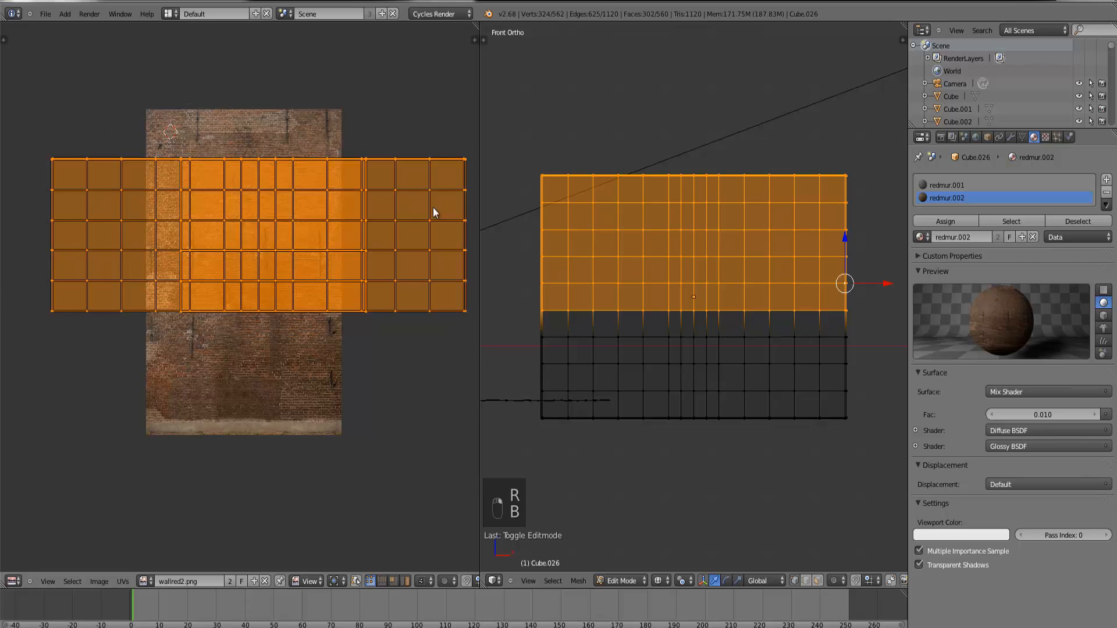
pyautogui.press('r')
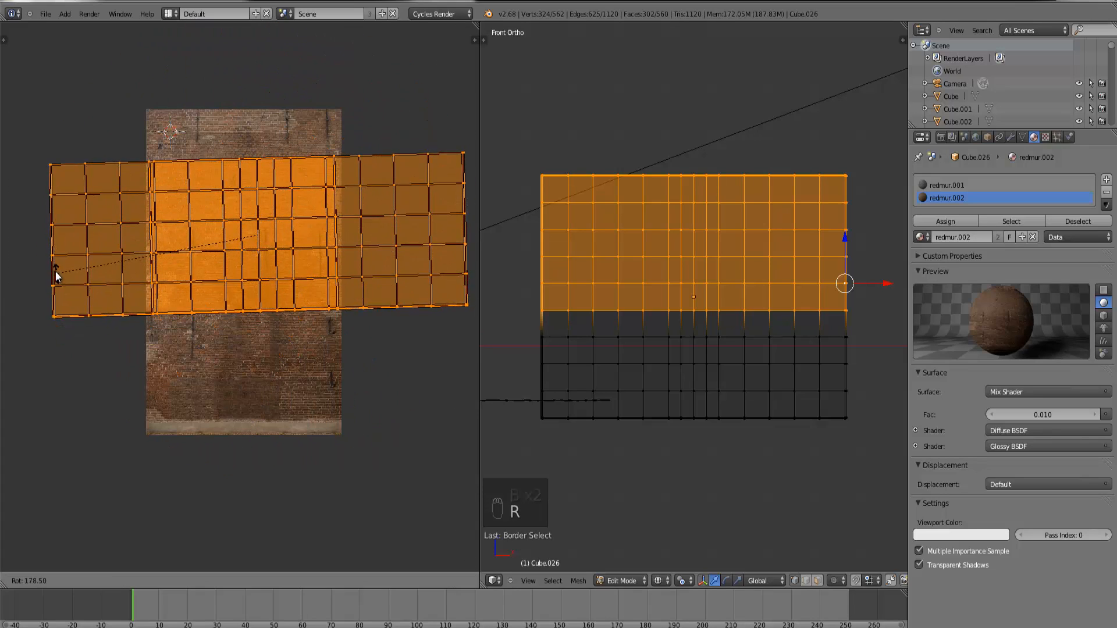
pyautogui.click(53, 269)
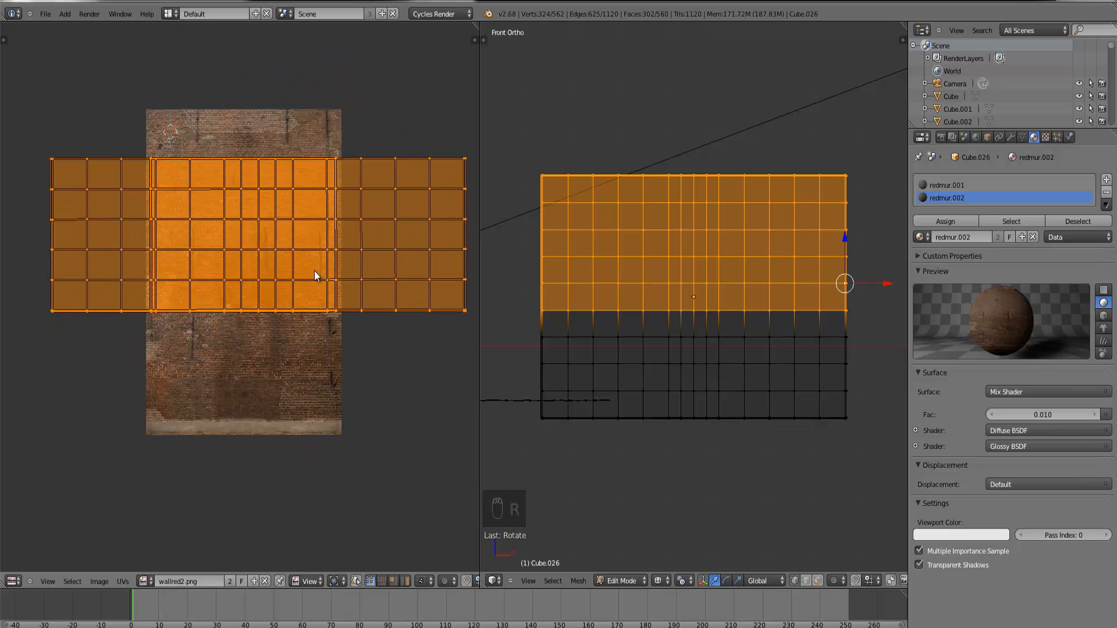
pyautogui.press('g')
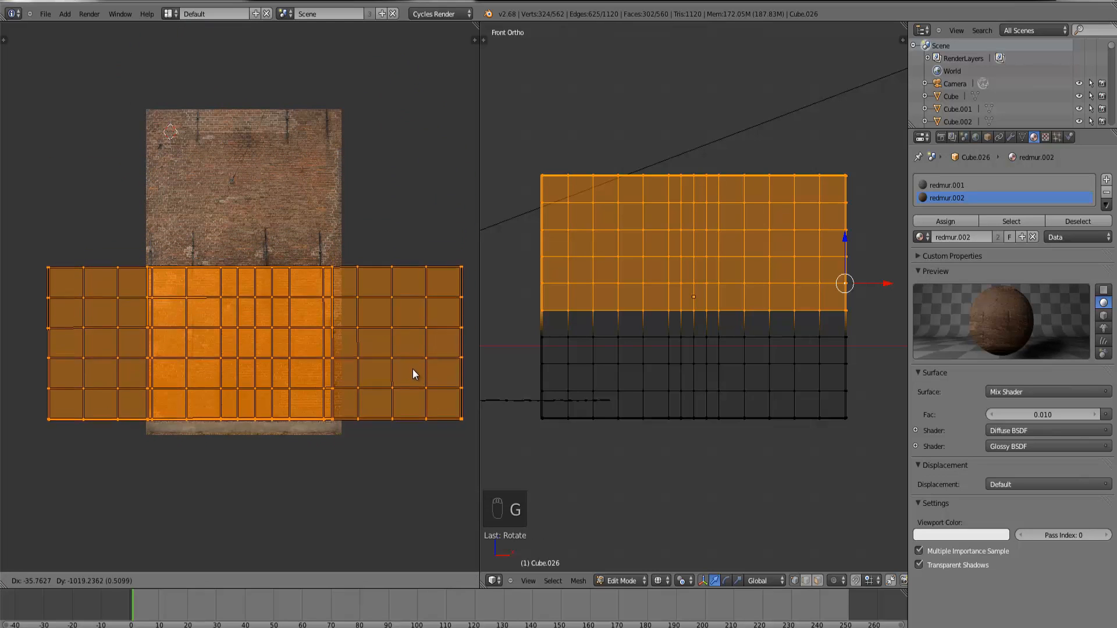
pyautogui.click(413, 372)
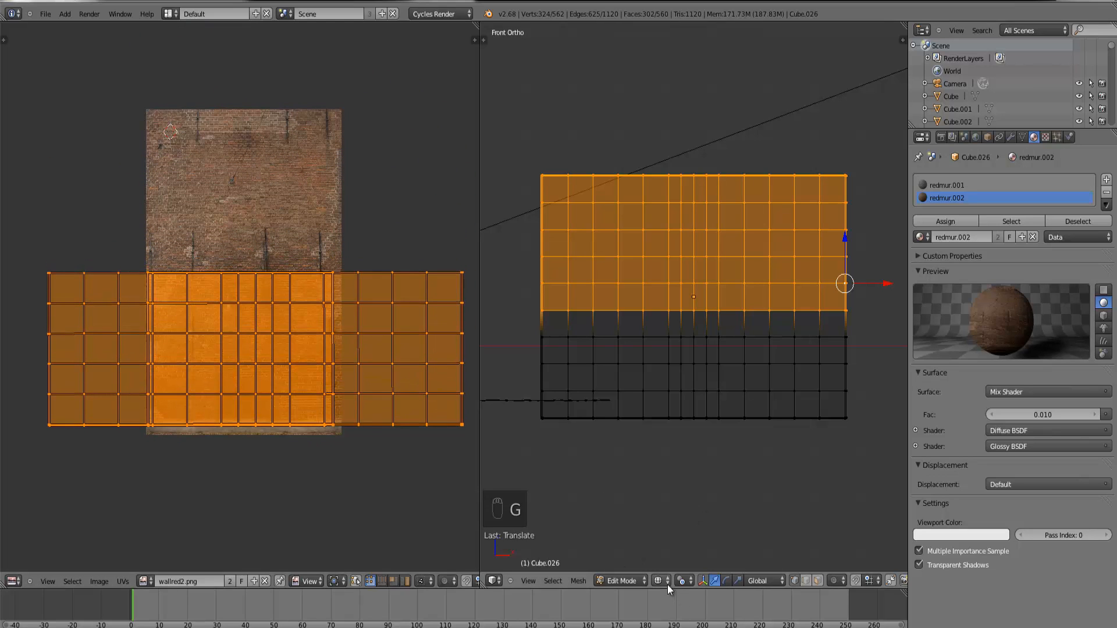
# Step: Switch to Texture shading in Object Mode and check the flipped brick texture on the block's upper half
pyautogui.click(667, 585)
pyautogui.click(669, 529)
pyautogui.press('Tab')
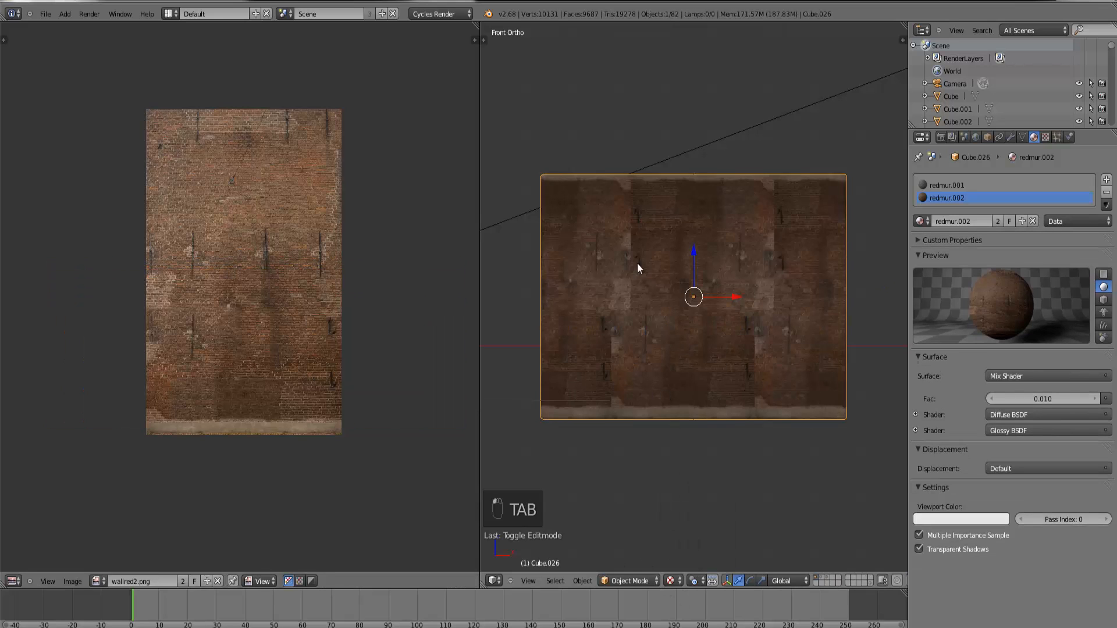
pyautogui.moveTo(637, 263); pyautogui.dragTo(642, 253, button='middle')
pyautogui.scroll(2, 627, 183)
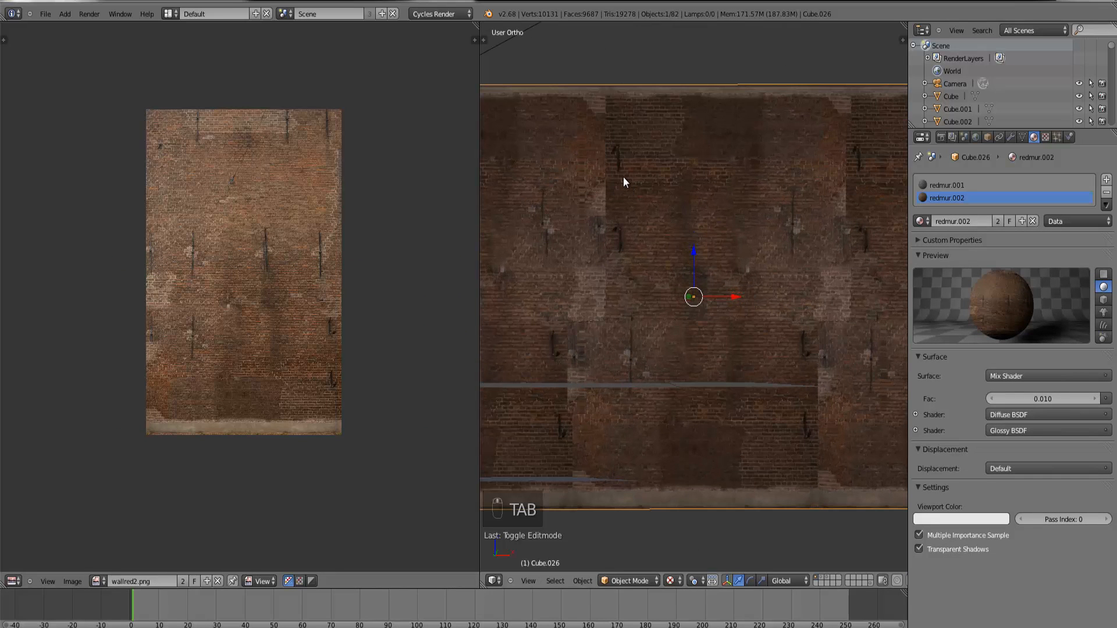
# Step: Compare the upper rows' UV layout with the brick texture on the block's front and side walls in Edit and Object Mode
pyautogui.press('Tab')
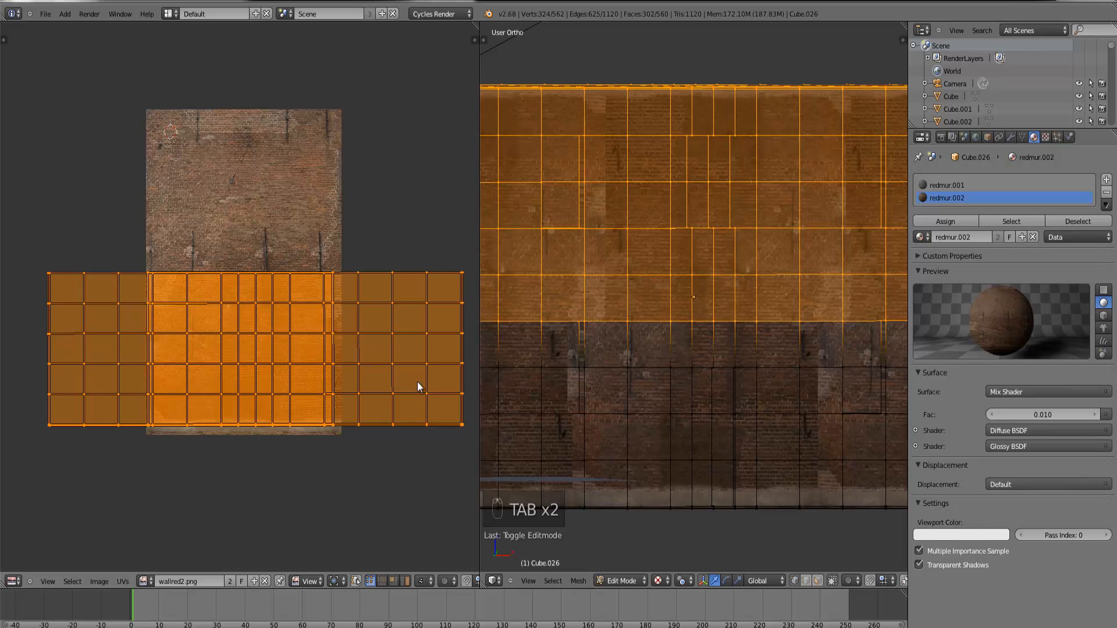
pyautogui.scroll(-7, 544, 277)
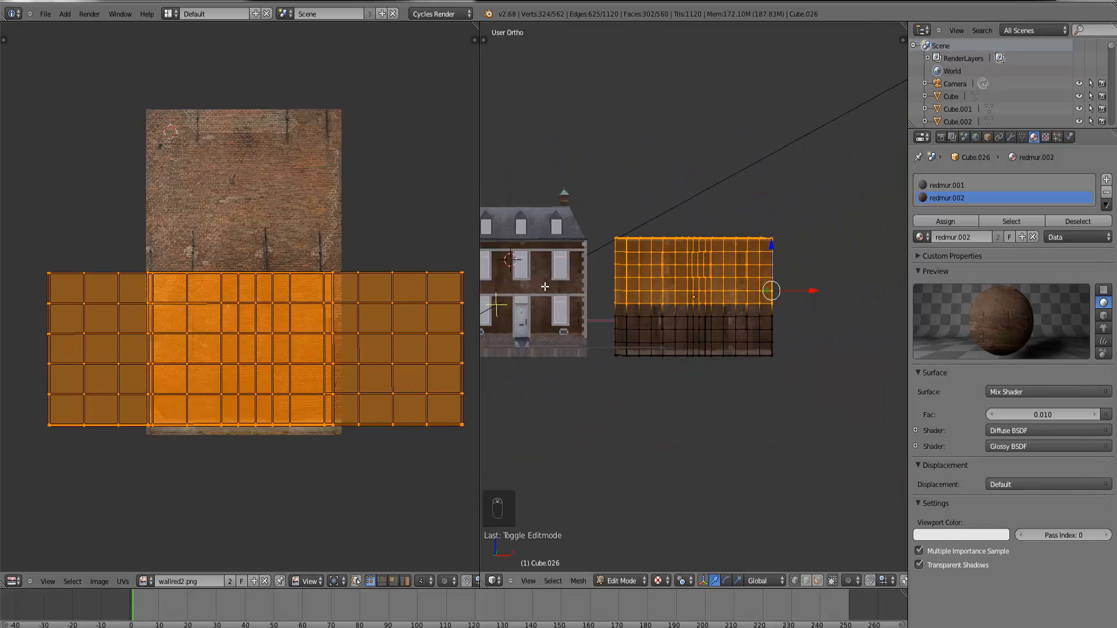
pyautogui.scroll(6, 679, 277)
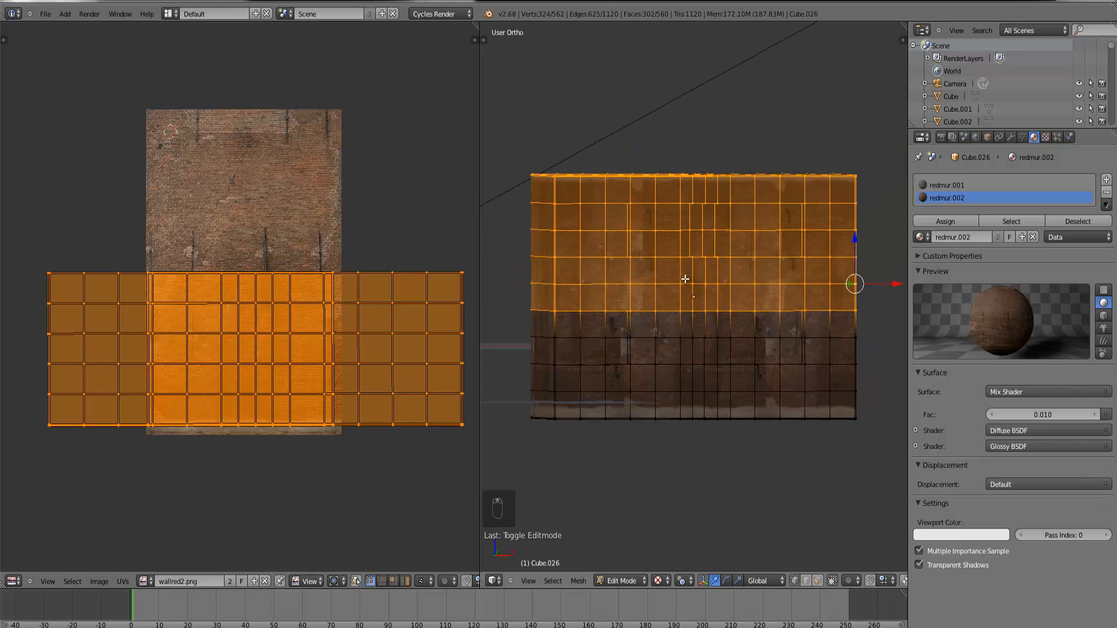
pyautogui.press('Tab')
pyautogui.scroll(-3, 652, 311)
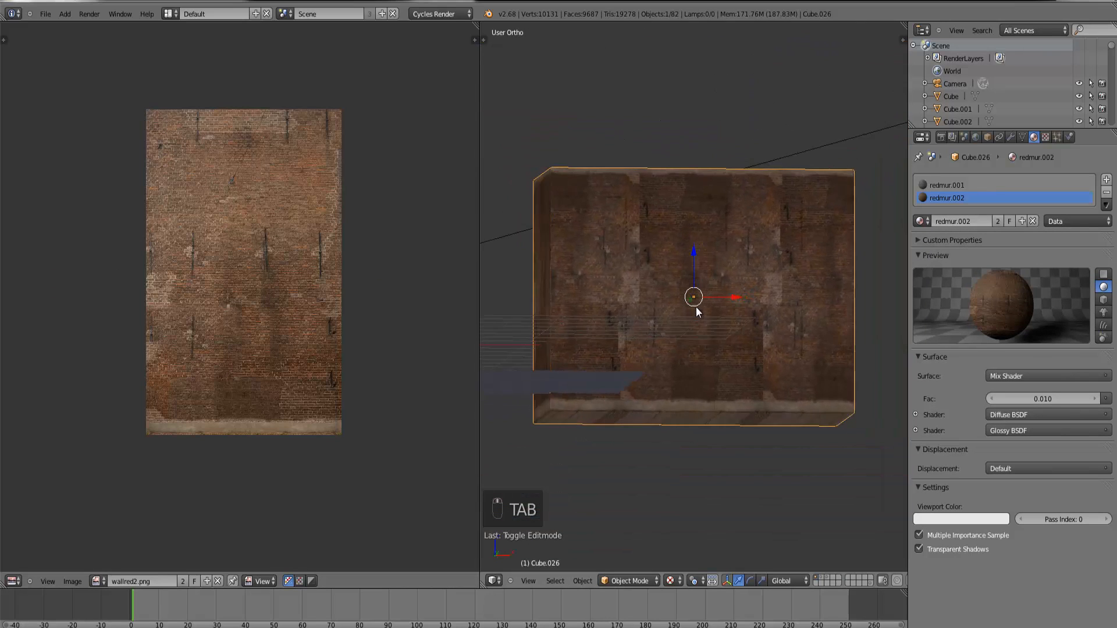
pyautogui.scroll(3, 701, 325)
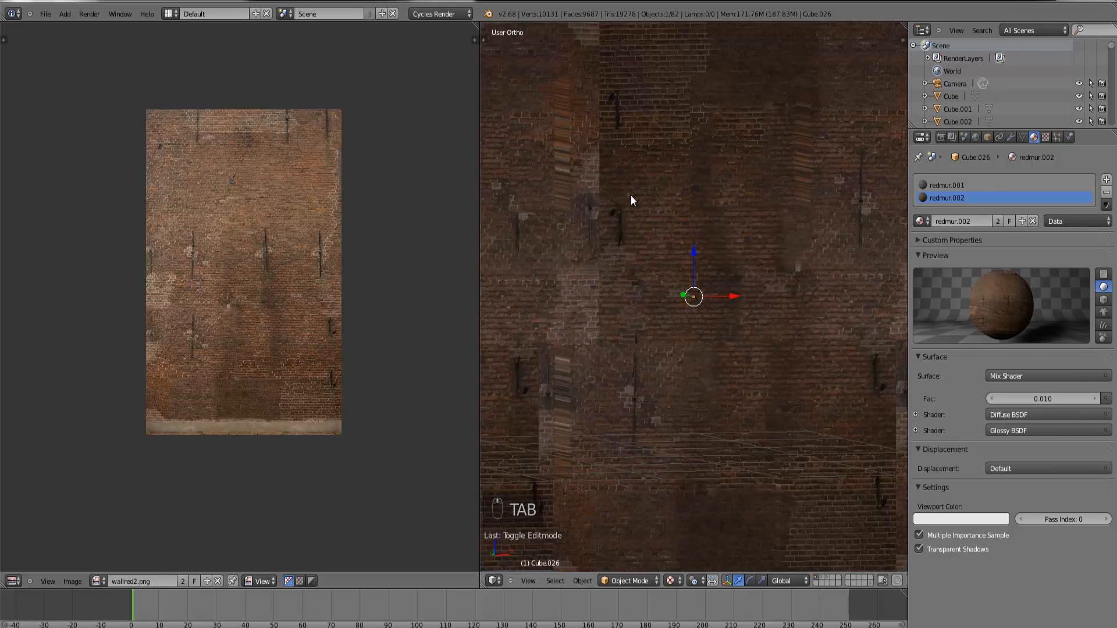
pyautogui.scroll(-2, 640, 200)
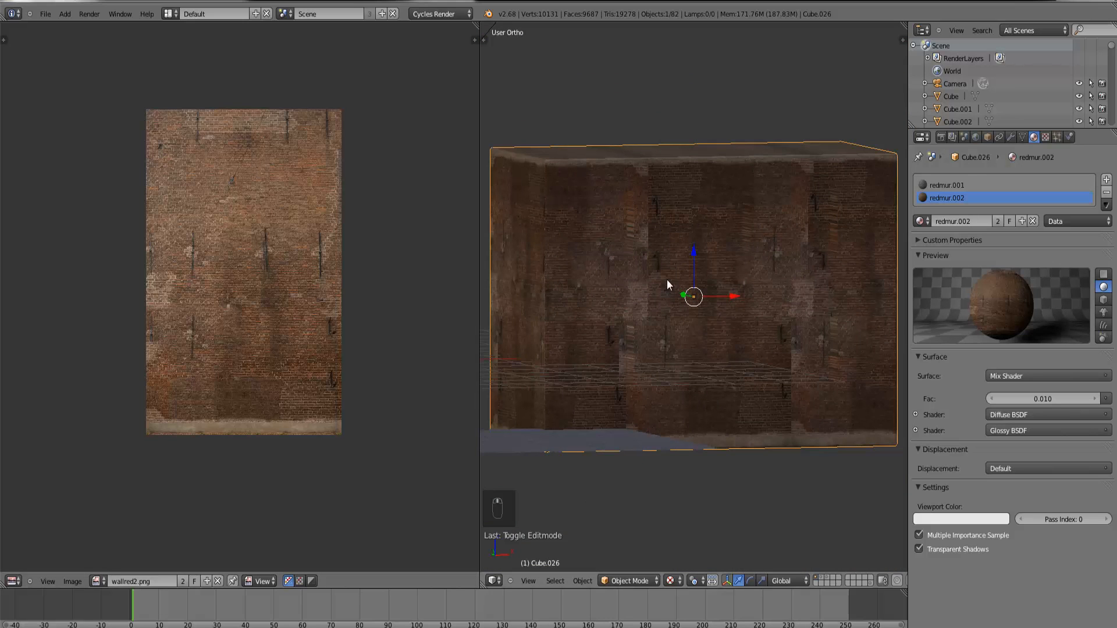
pyautogui.press('Tab')
pyautogui.press('h')
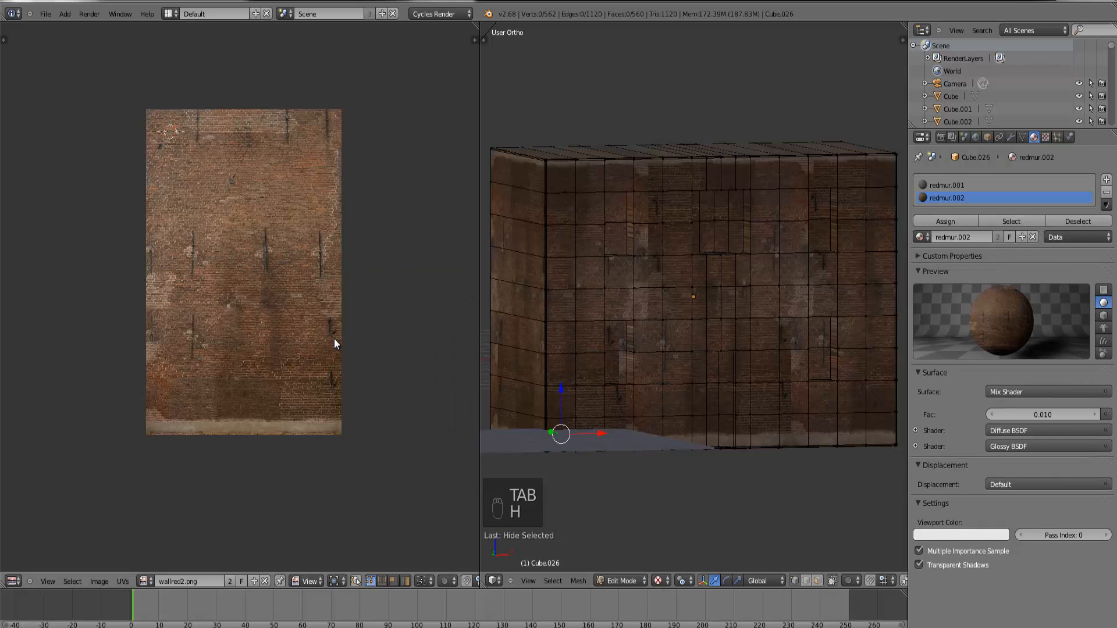
pyautogui.hotkey('ctrl', 'z')
pyautogui.press('g')
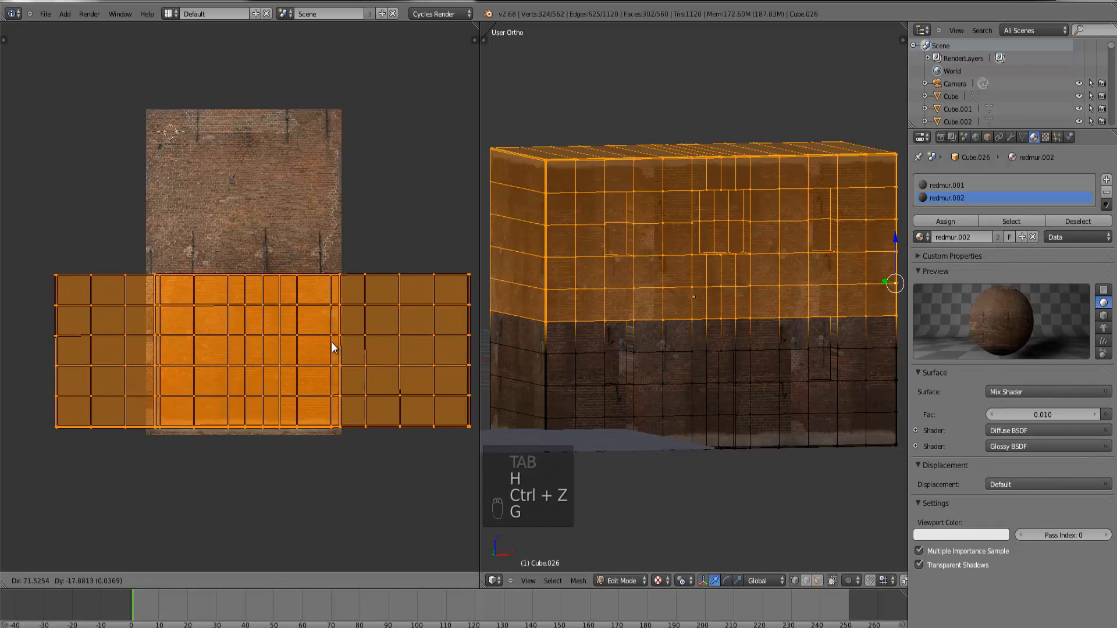
pyautogui.click(309, 337)
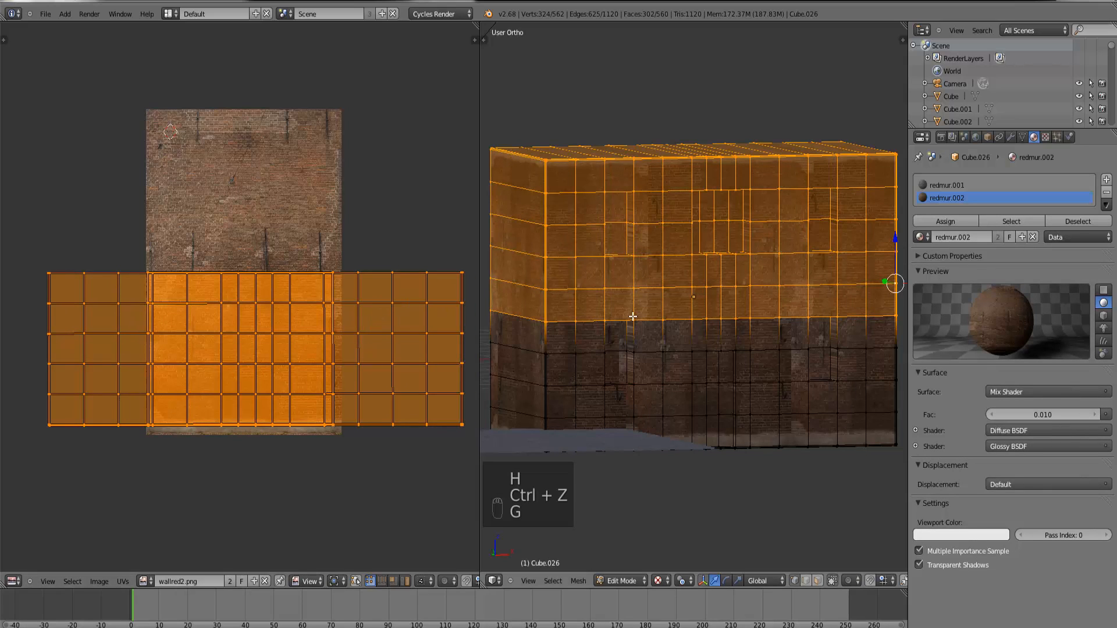
pyautogui.press('Tab')
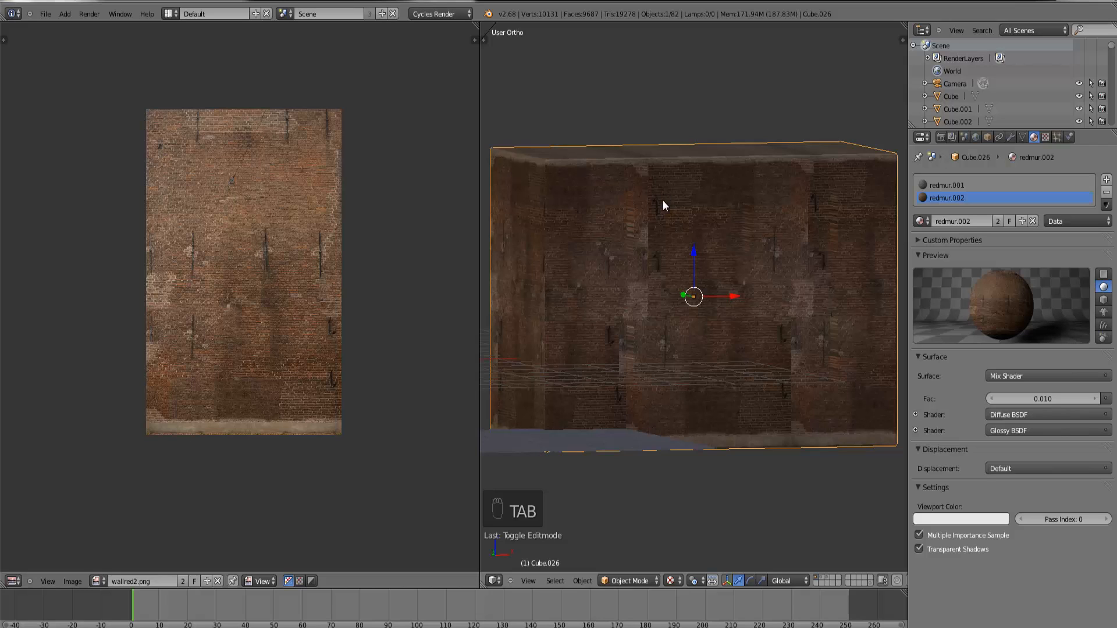
# Step: View the block from the front, check its window and door outlines in wireframe, and switch to solid shading
pyautogui.press('KP_1')
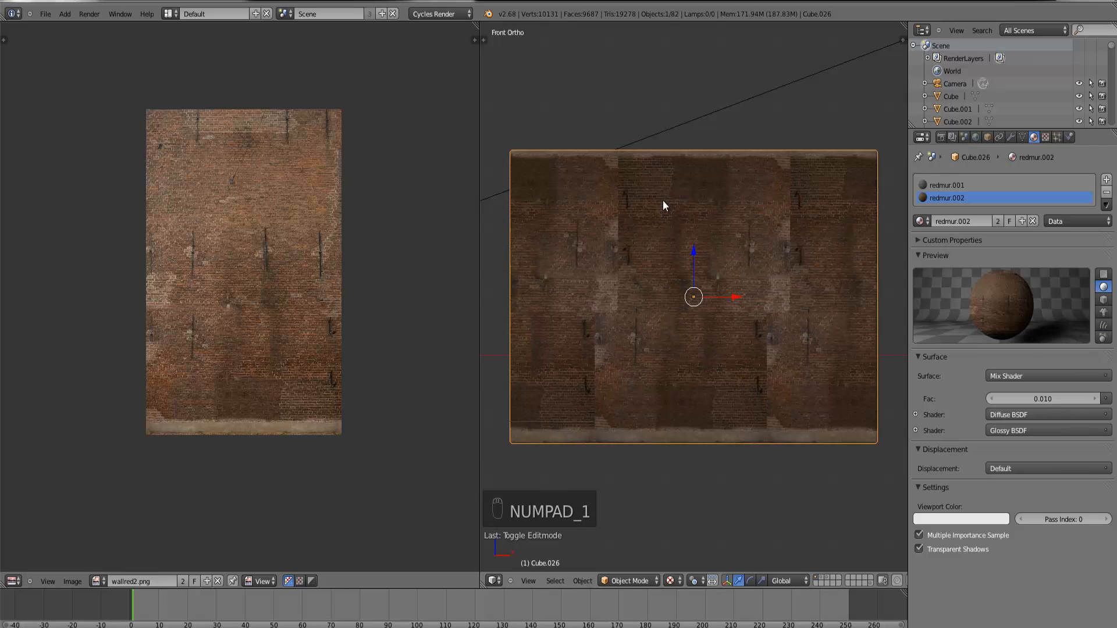
pyautogui.press('z')
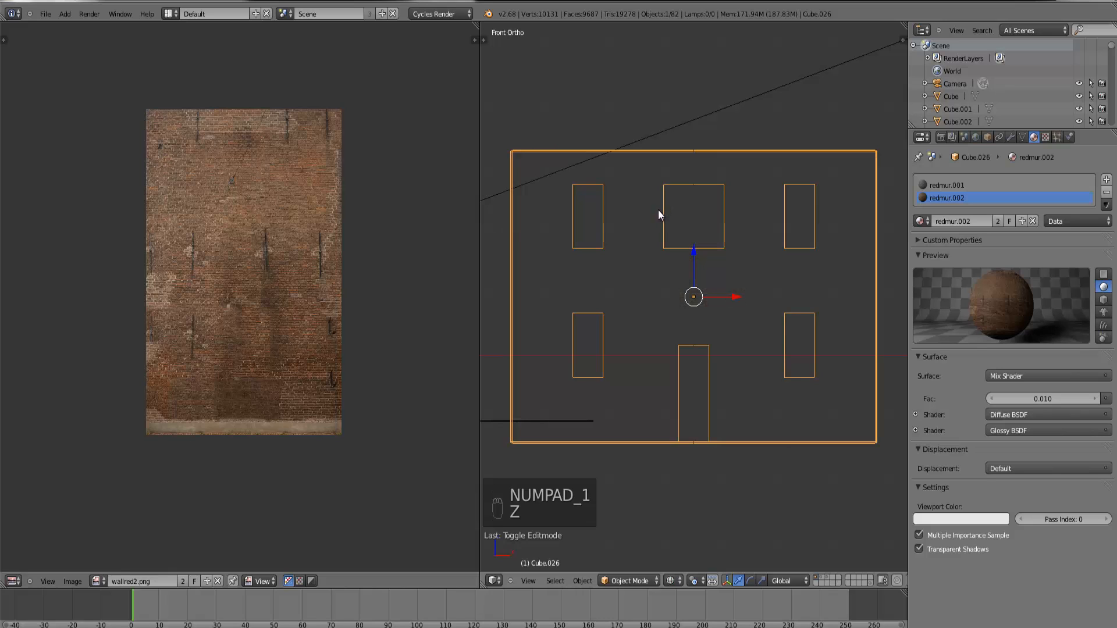
pyautogui.press('z')
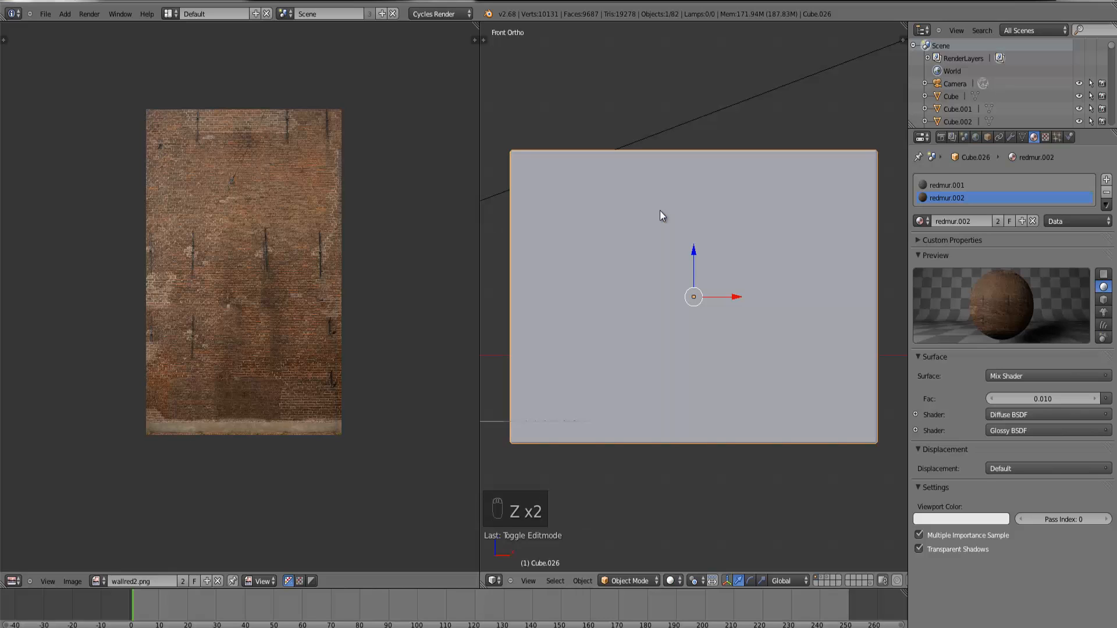
# Step: Edit the wall block in wireframe display and select only its bottom row of faces
pyautogui.scroll(-3, 660, 216)
pyautogui.scroll(-1, 660, 215)
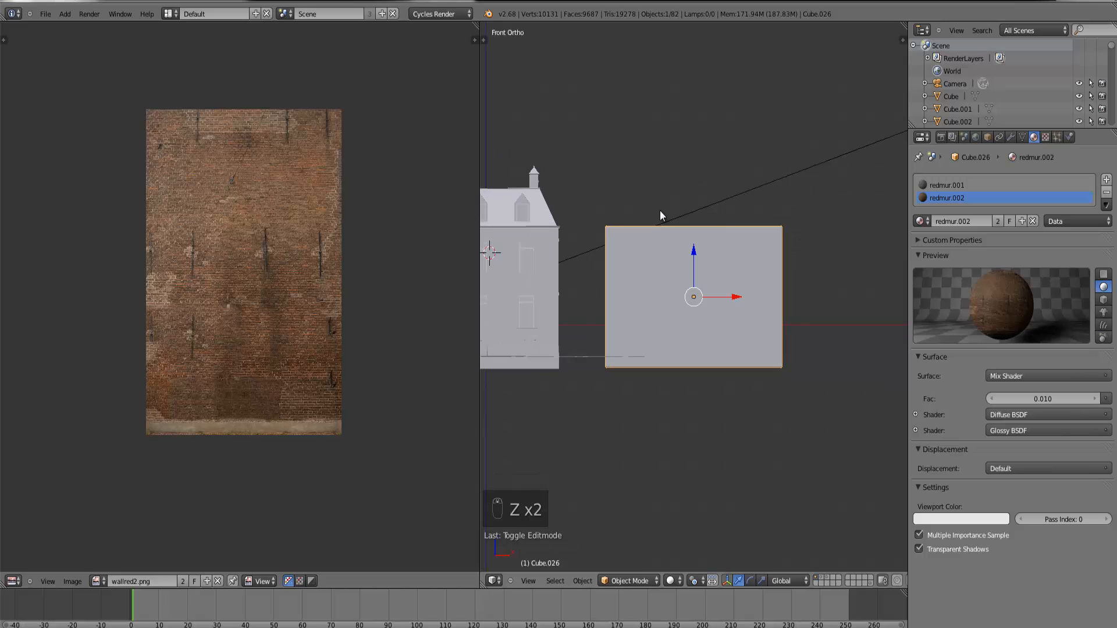
pyautogui.scroll(4, 659, 242)
pyautogui.press('Tab')
pyautogui.press('z')
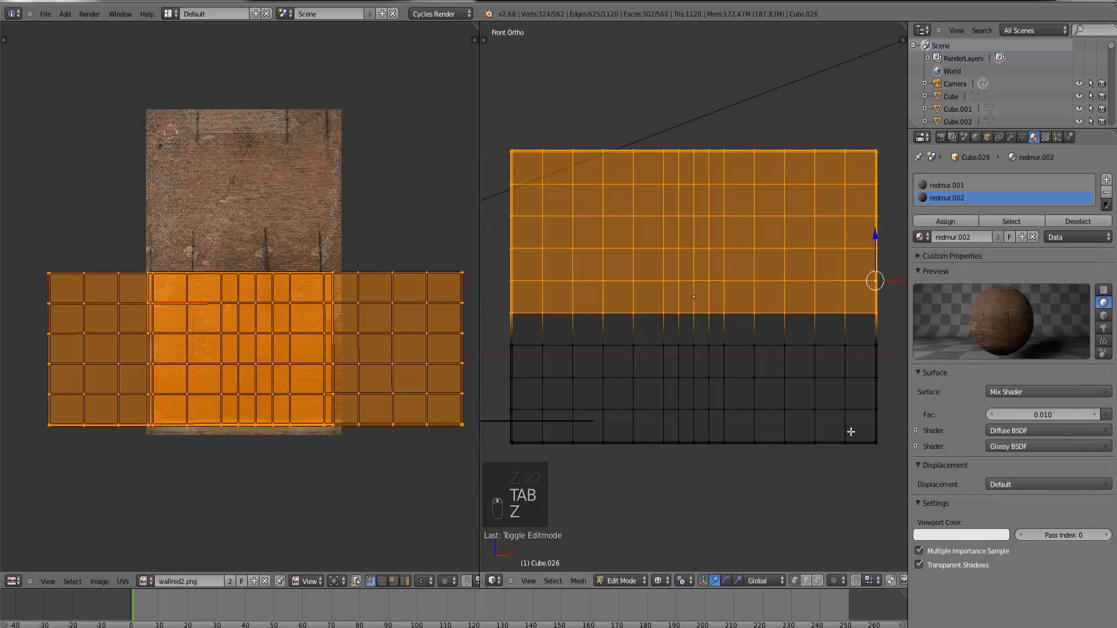
pyautogui.rightClick(852, 423)
pyautogui.scroll(-2, 861, 421)
pyautogui.press('b')
pyautogui.moveTo(852, 433); pyautogui.dragTo(541, 373)
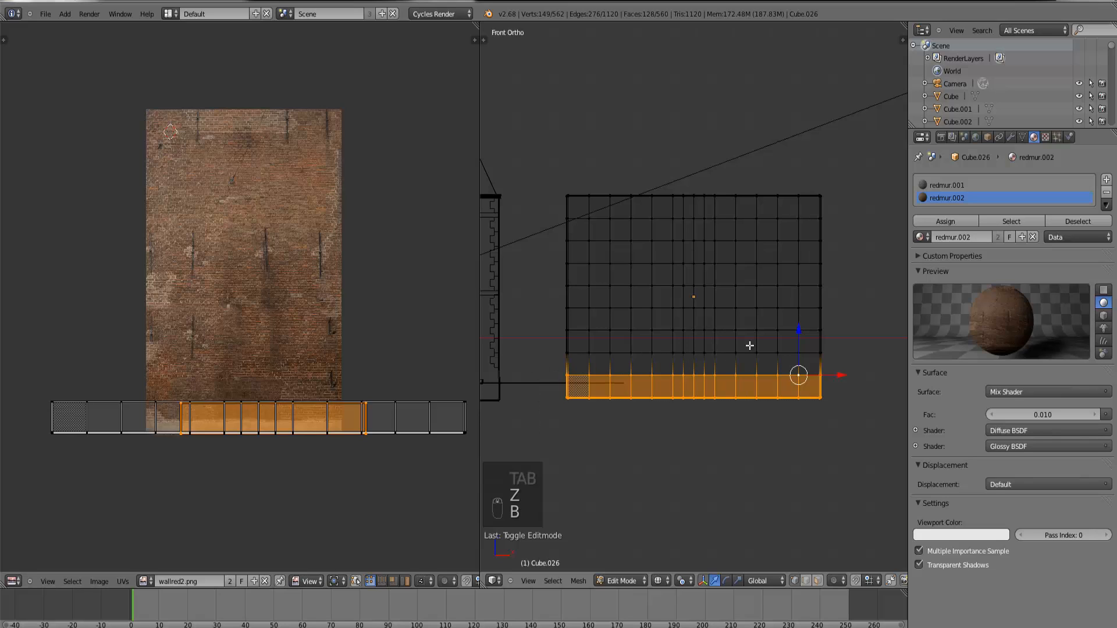
# Step: Choose the redmur.001 material slot and show its shader nodes in the Node Editor
pyautogui.click(937, 185)
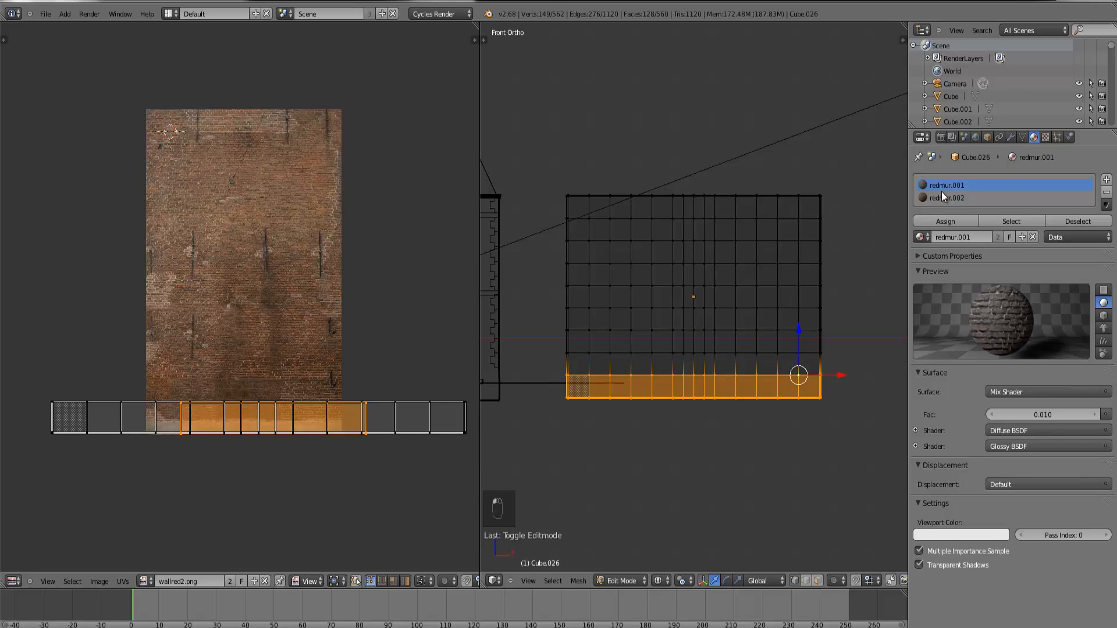
pyautogui.click(22, 581)
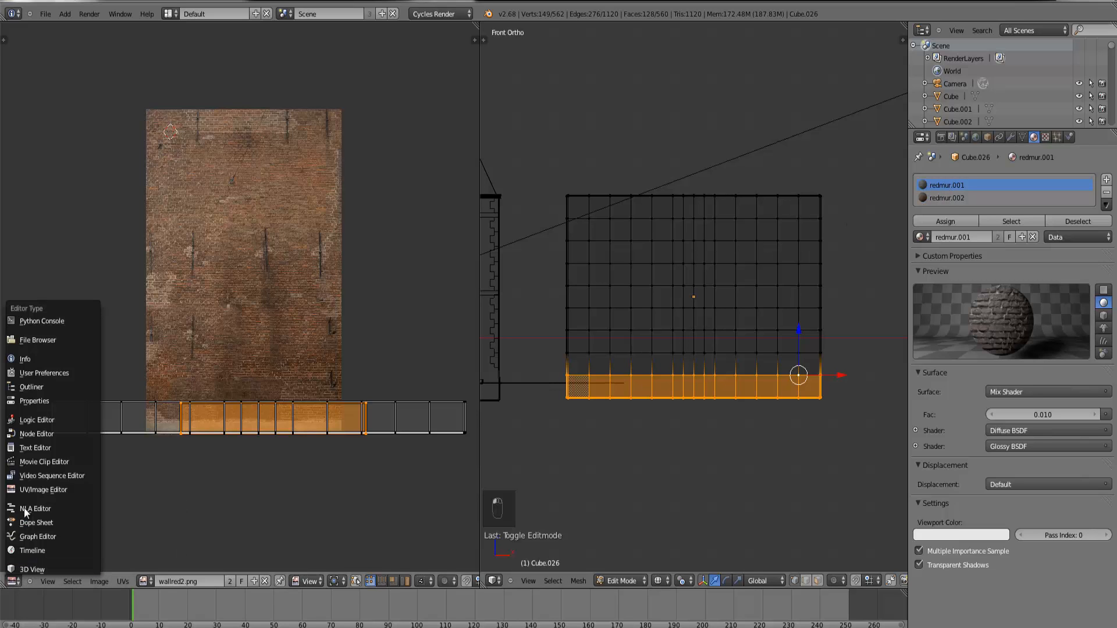
pyautogui.click(32, 438)
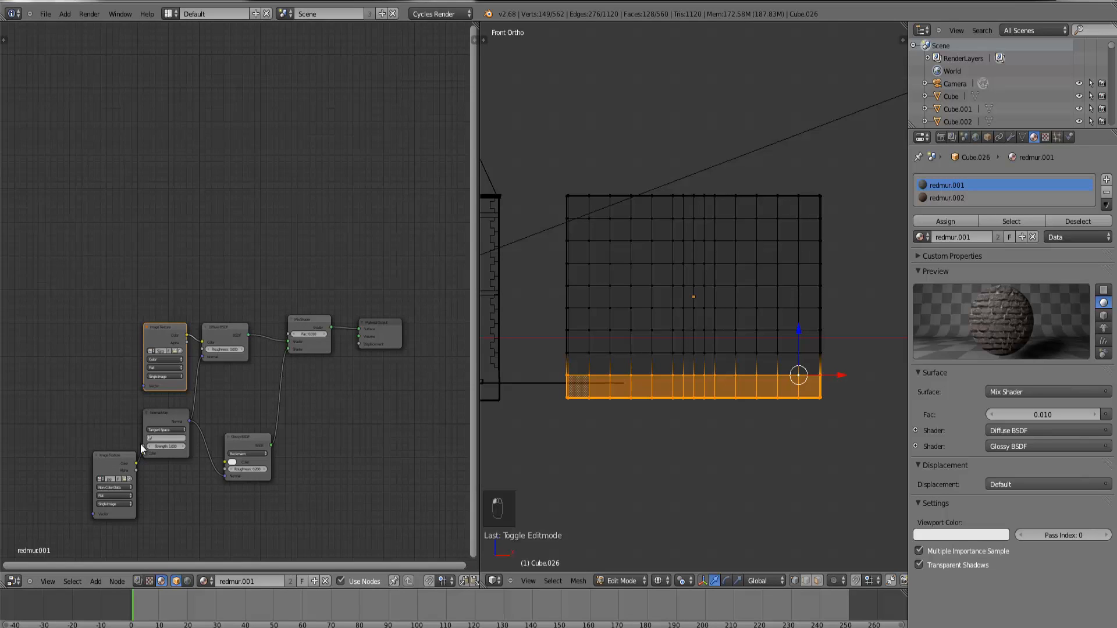
pyautogui.moveTo(142, 450); pyautogui.dragTo(197, 330, button='middle')
pyautogui.scroll(3, 201, 349)
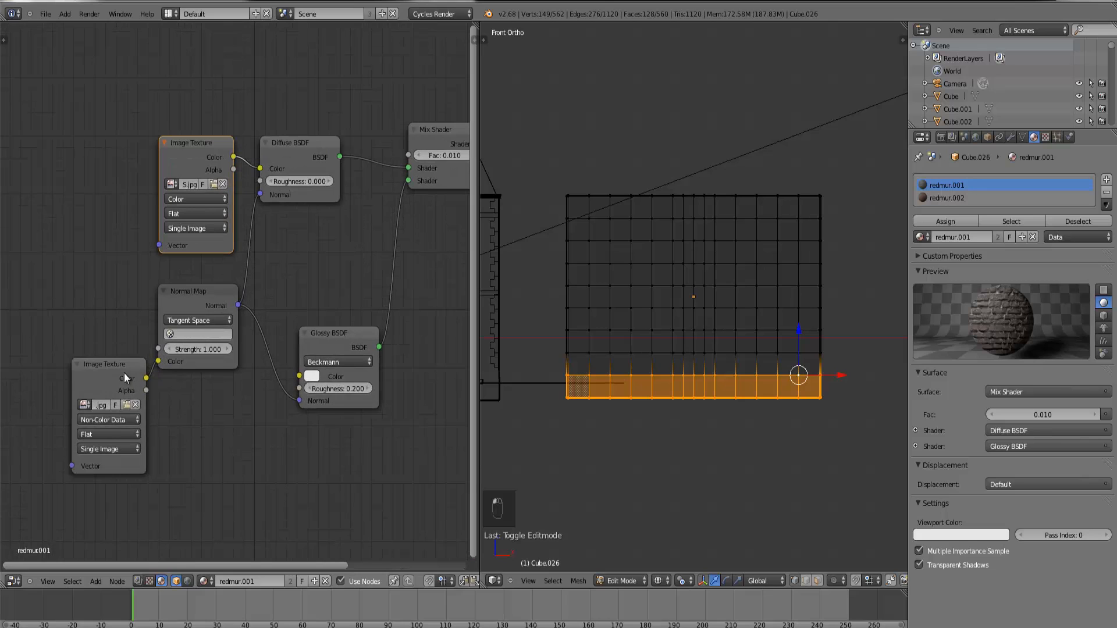
# Step: Spread out the Non-Color Data Image Texture, Normal Map and Glossy BSDF nodes so their links are readable
pyautogui.moveTo(124, 372); pyautogui.dragTo(49, 367)
pyautogui.click(204, 292)
pyautogui.moveTo(203, 292); pyautogui.dragTo(187, 293)
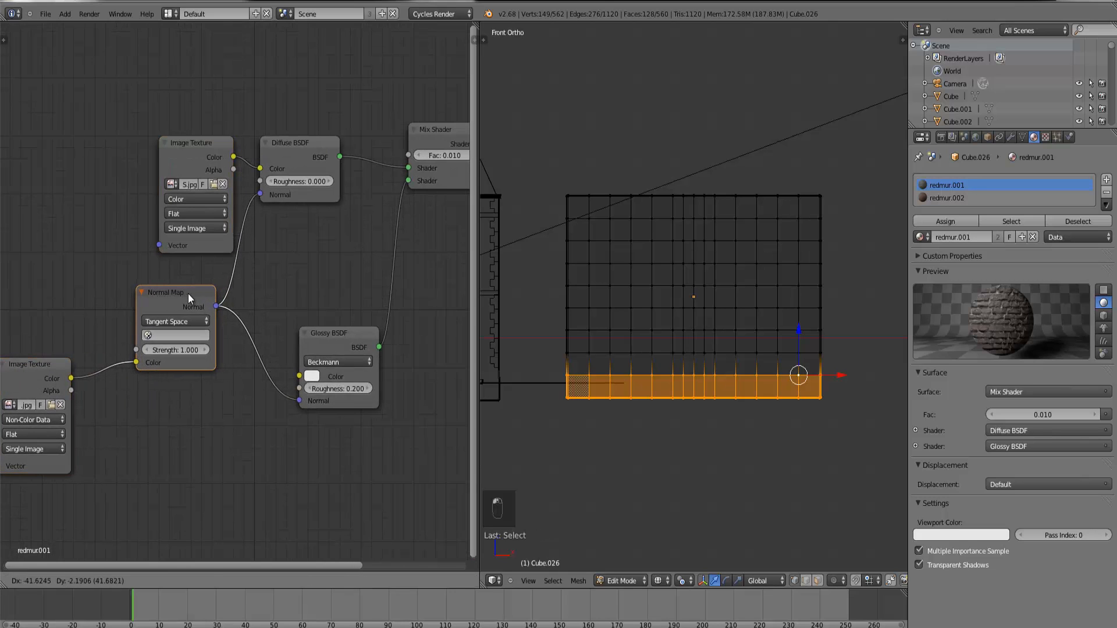
pyautogui.moveTo(343, 432); pyautogui.dragTo(278, 452, button='middle')
pyautogui.scroll(-1, 278, 451)
pyautogui.moveTo(268, 354); pyautogui.dragTo(288, 333)
pyautogui.moveTo(165, 398); pyautogui.dragTo(295, 399, button='middle')
pyautogui.scroll(1, 294, 399)
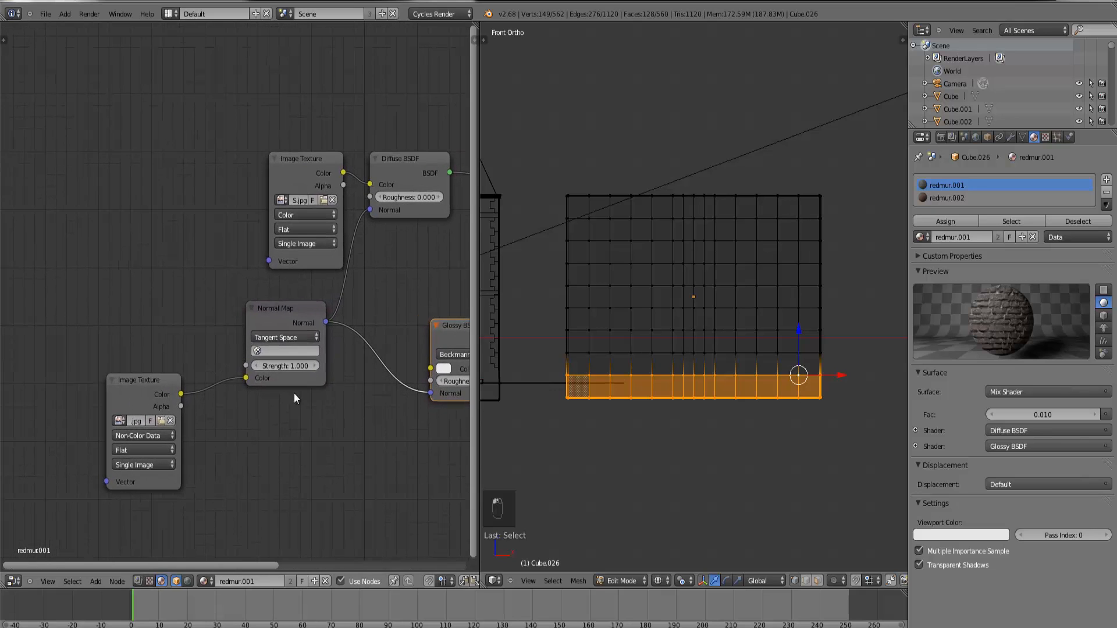
# Step: Move the color Image Texture node away from the Diffuse BSDF and place the Glossy BSDF closer to the Normal Map
pyautogui.click(98, 581)
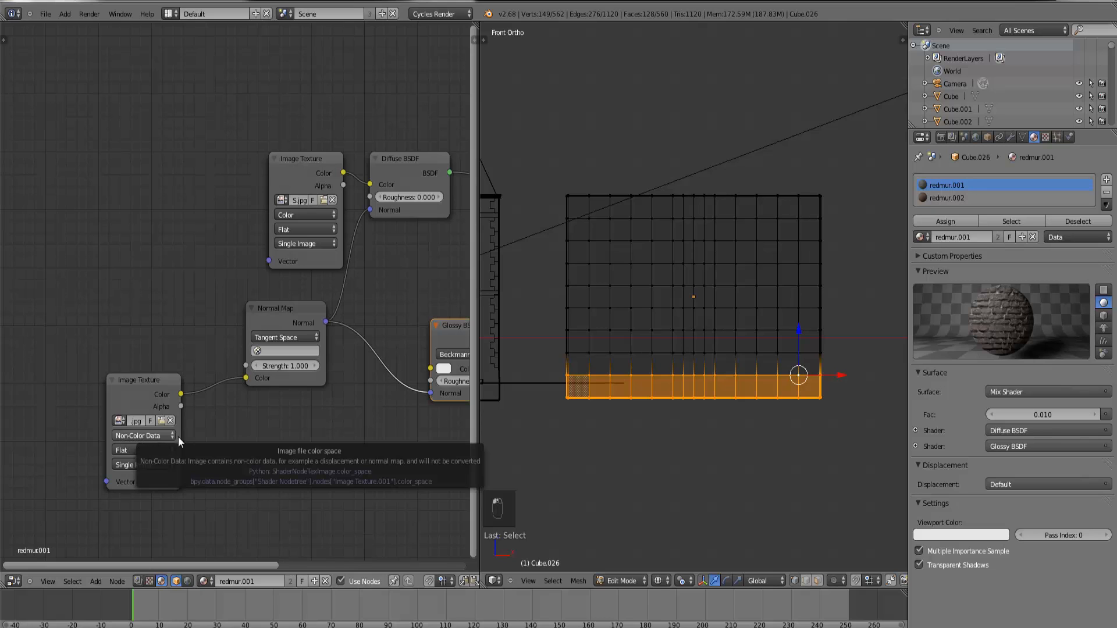
pyautogui.moveTo(249, 428); pyautogui.dragTo(199, 450, button='middle')
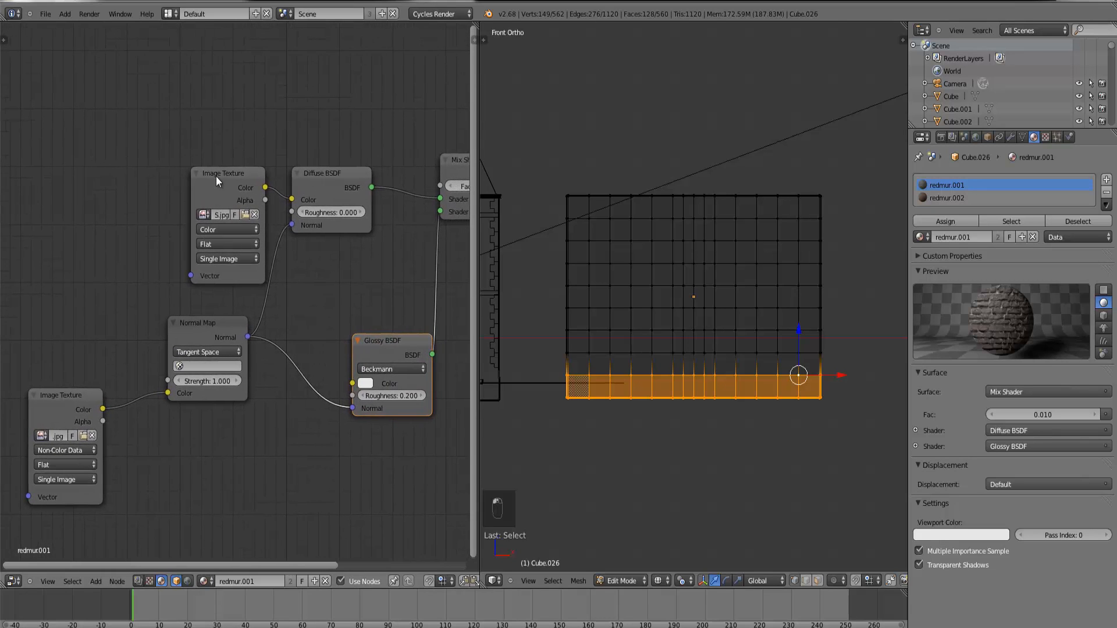
pyautogui.moveTo(217, 181); pyautogui.dragTo(129, 161)
pyautogui.moveTo(337, 462); pyautogui.dragTo(244, 468, button='middle')
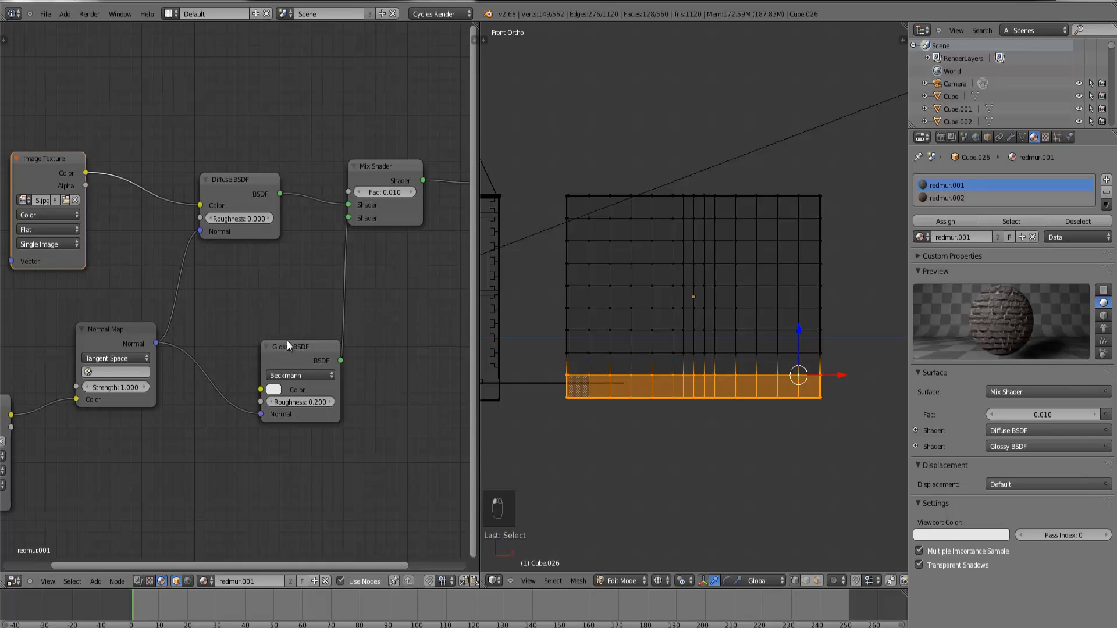
pyautogui.moveTo(292, 349); pyautogui.dragTo(269, 331)
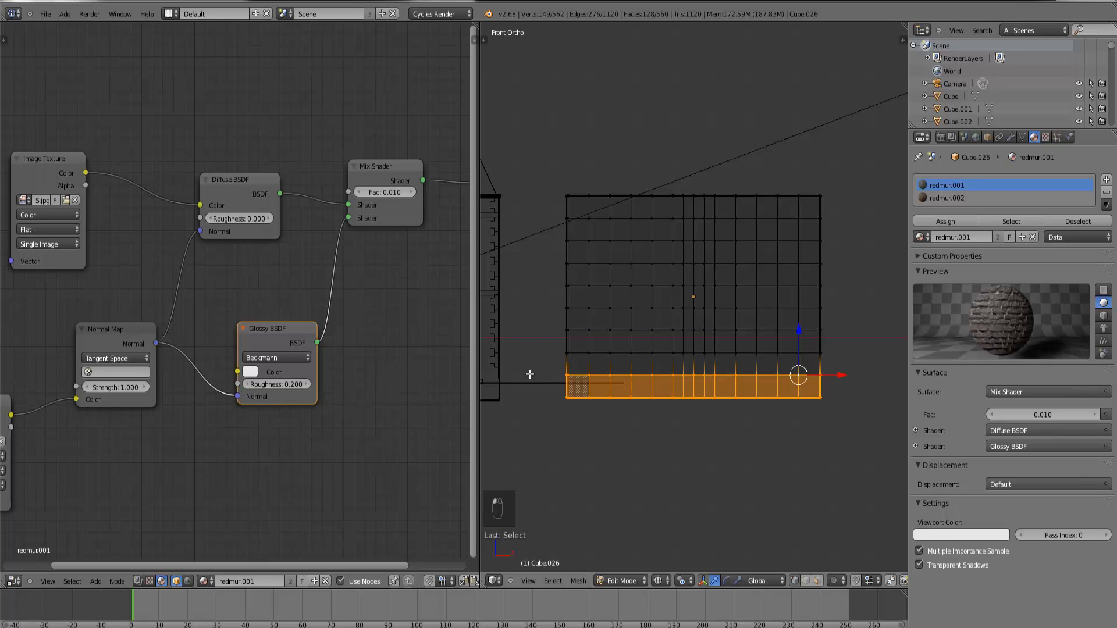
# Step: Assign redmur.001 to the selected bottom row and preview the block in Object Mode with Texture shading
pyautogui.click(947, 221)
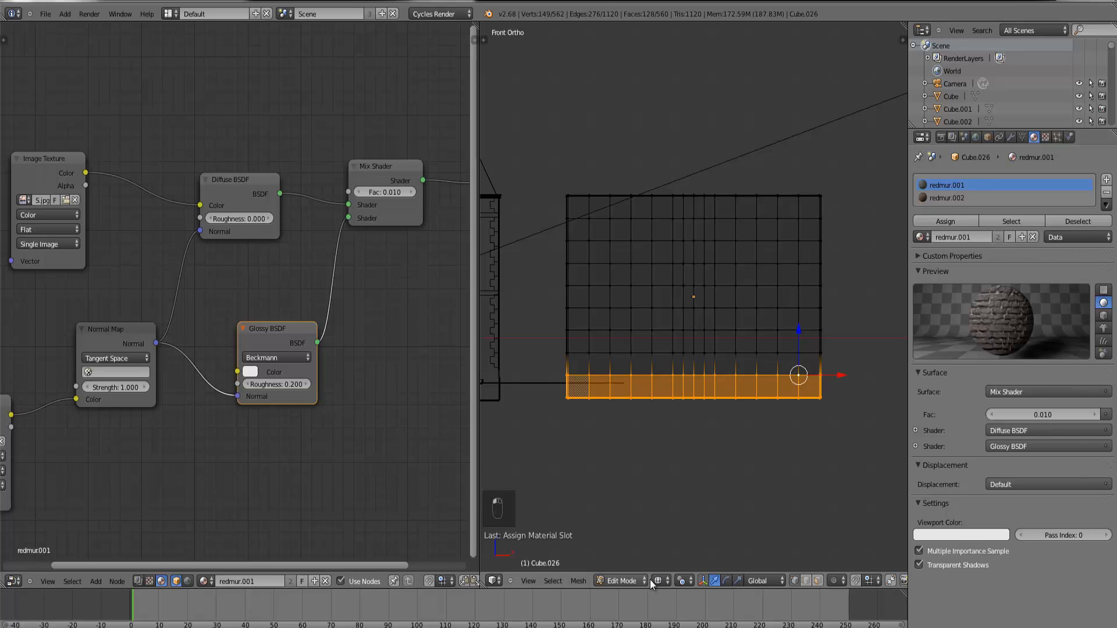
pyautogui.click(659, 582)
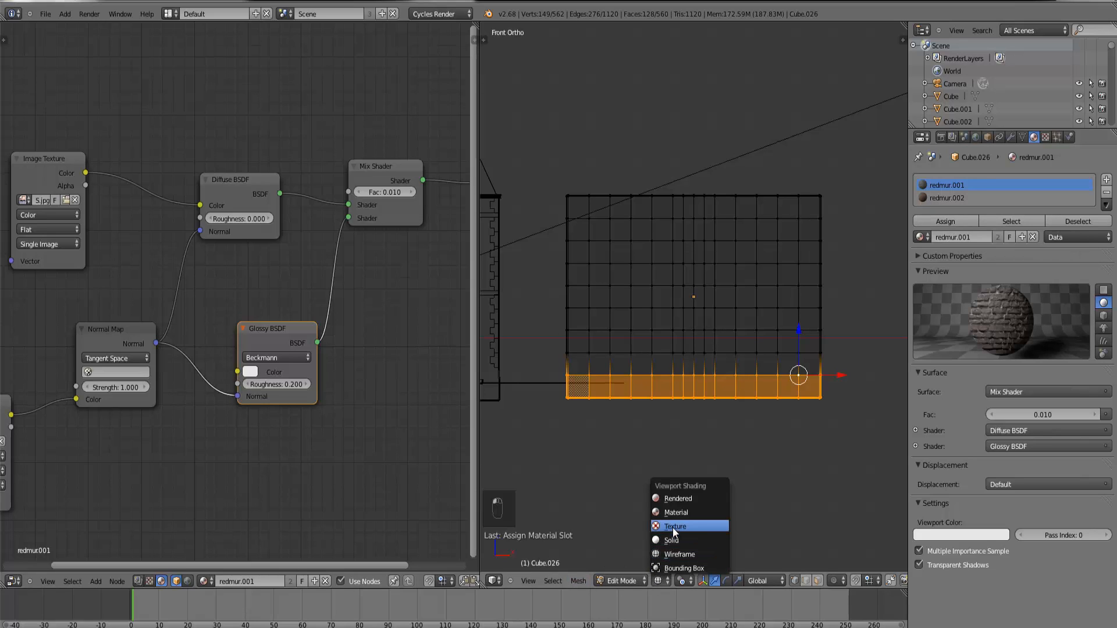
pyautogui.click(672, 528)
pyautogui.scroll(1, 672, 431)
pyautogui.scroll(1, 672, 438)
pyautogui.press('Tab')
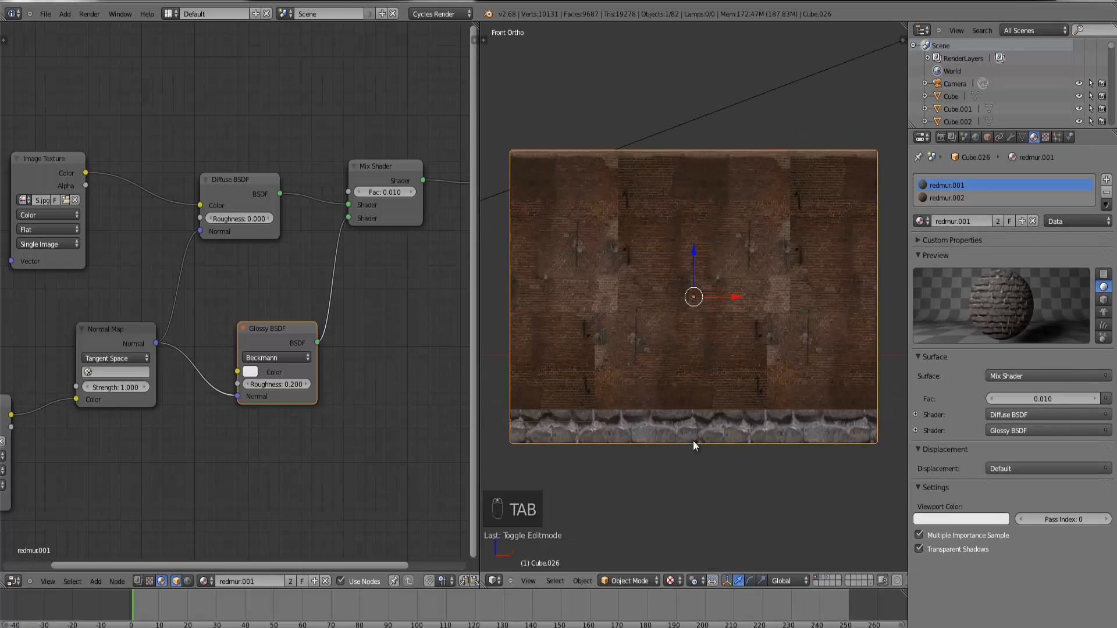
# Step: Return to editing the bottom row and display BrickOldRounded0040_5_S.jpg behind its UVs in the UV/Image Editor
pyautogui.press('Tab')
pyautogui.click(13, 581)
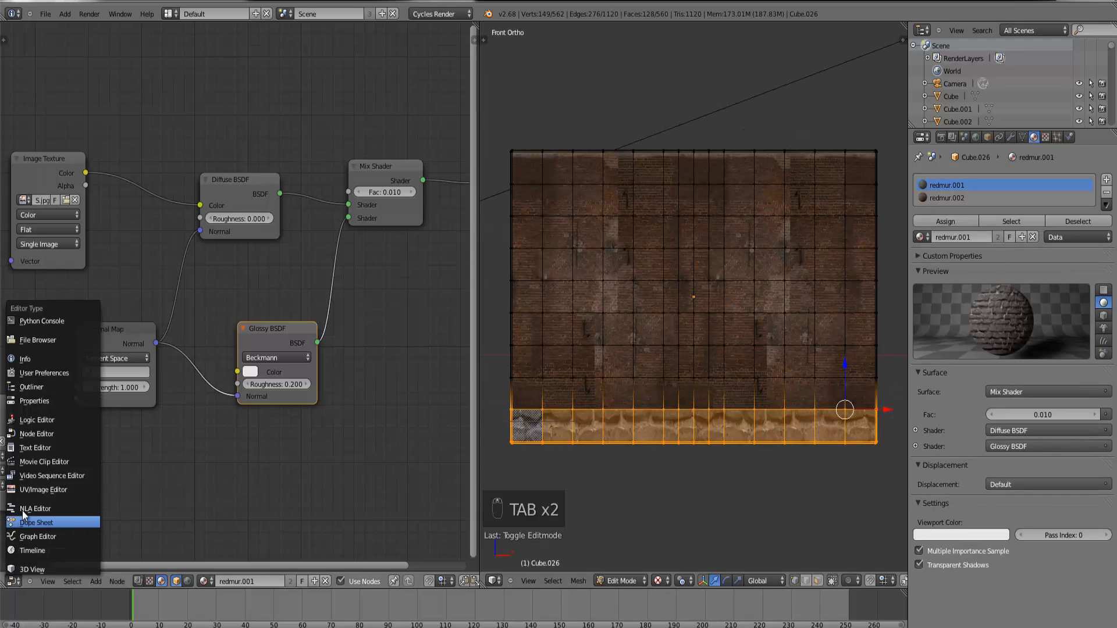
pyautogui.click(26, 491)
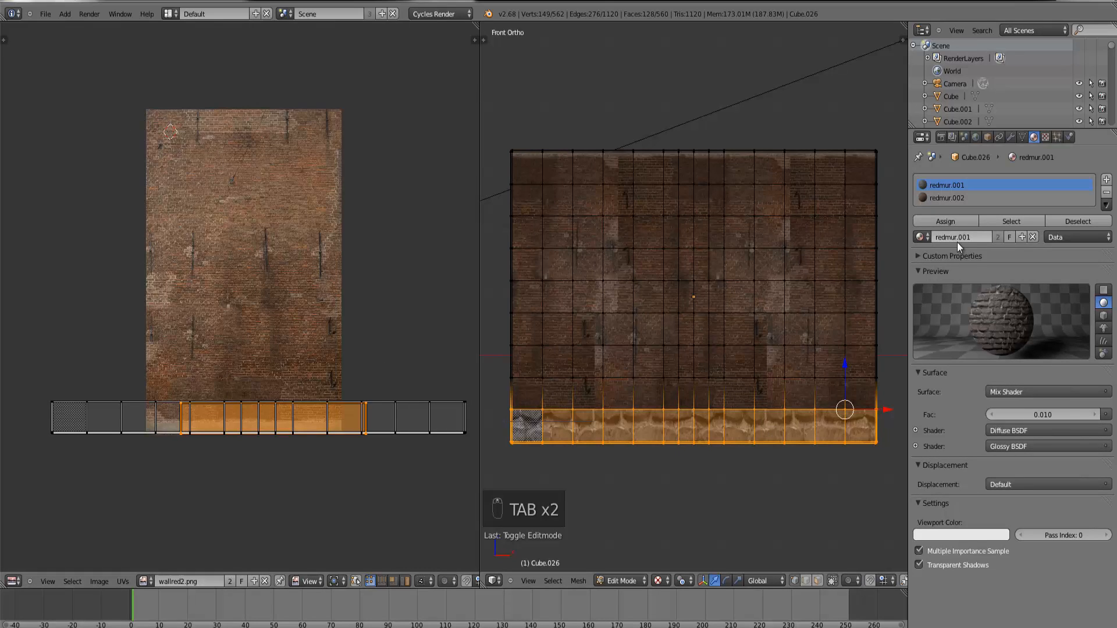
pyautogui.click(950, 194)
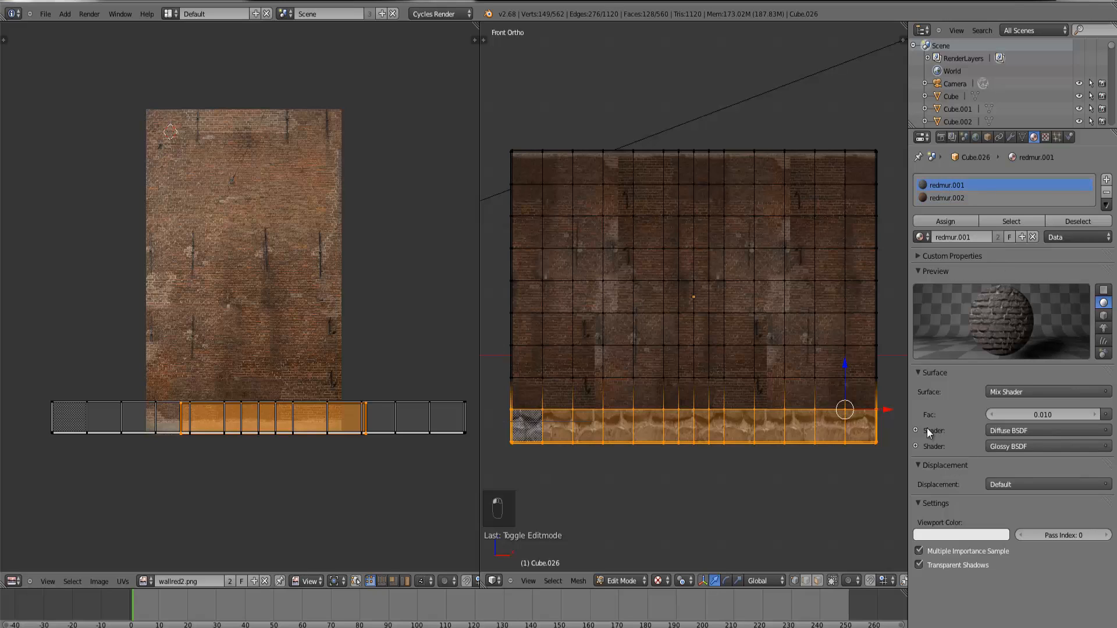
pyautogui.click(1046, 137)
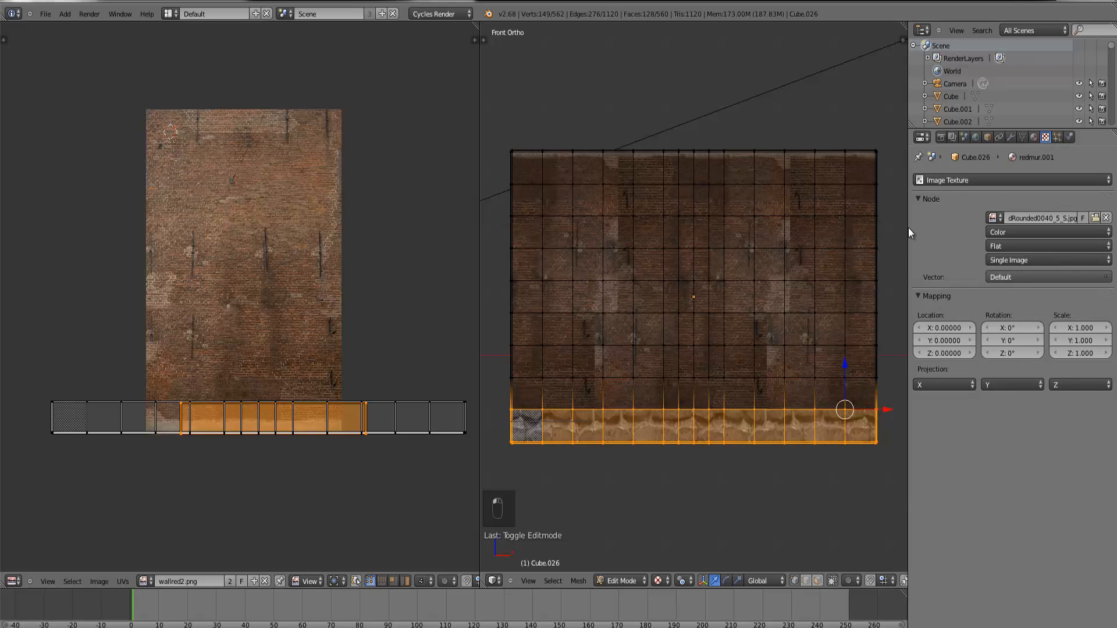
pyautogui.click(143, 581)
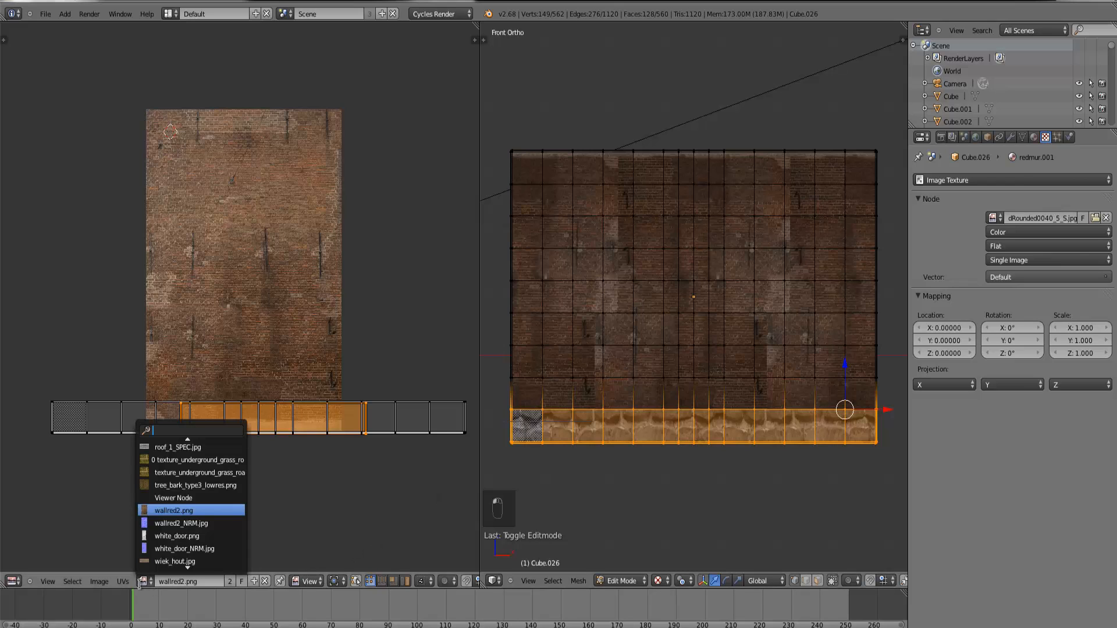
pyautogui.write('rou')
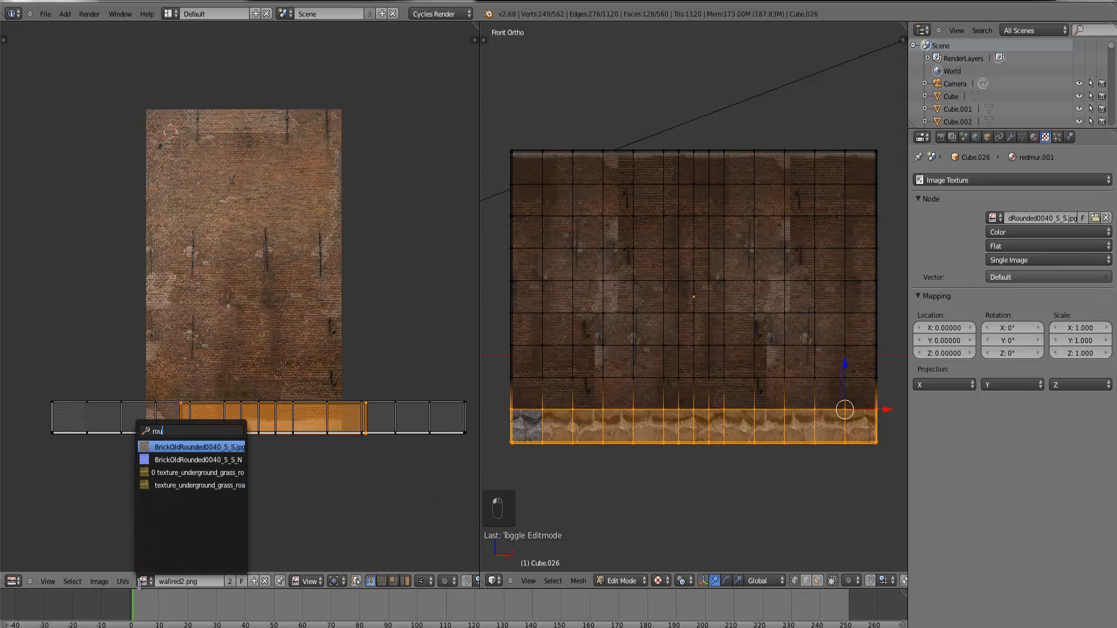
pyautogui.click(165, 446)
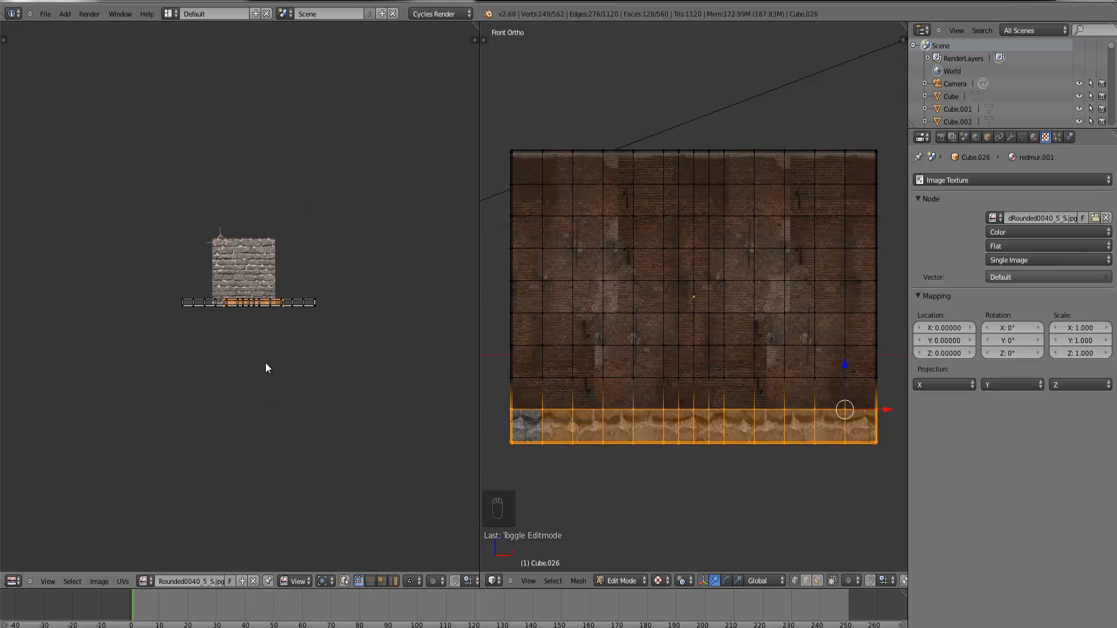
# Step: Select all UVs of the bottom row, enlarge them about three times and move them up over the stone texture
pyautogui.scroll(4, 267, 365)
pyautogui.press('b')
pyautogui.moveTo(460, 364); pyautogui.dragTo(3, 202)
pyautogui.scroll(-3, 275, 351)
pyautogui.press('s')
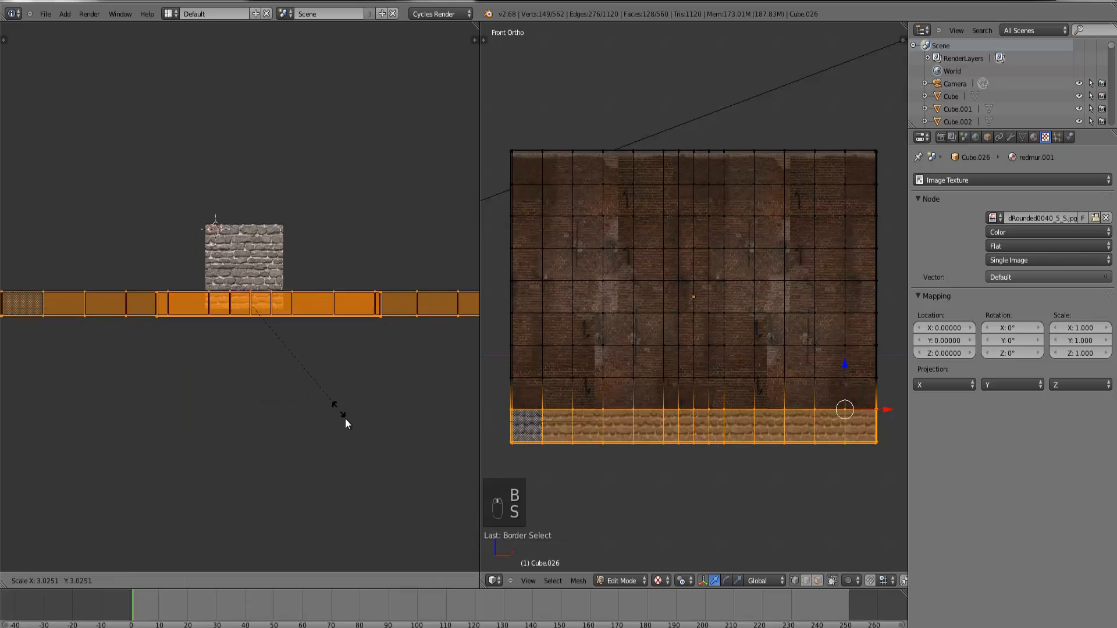
pyautogui.click(345, 417)
pyautogui.press('g')
pyautogui.click(327, 392)
# Step: Stretch the bottom row's UVs slightly along Y and reposition them over the lower stone courses
pyautogui.press('s')
pyautogui.press('y')
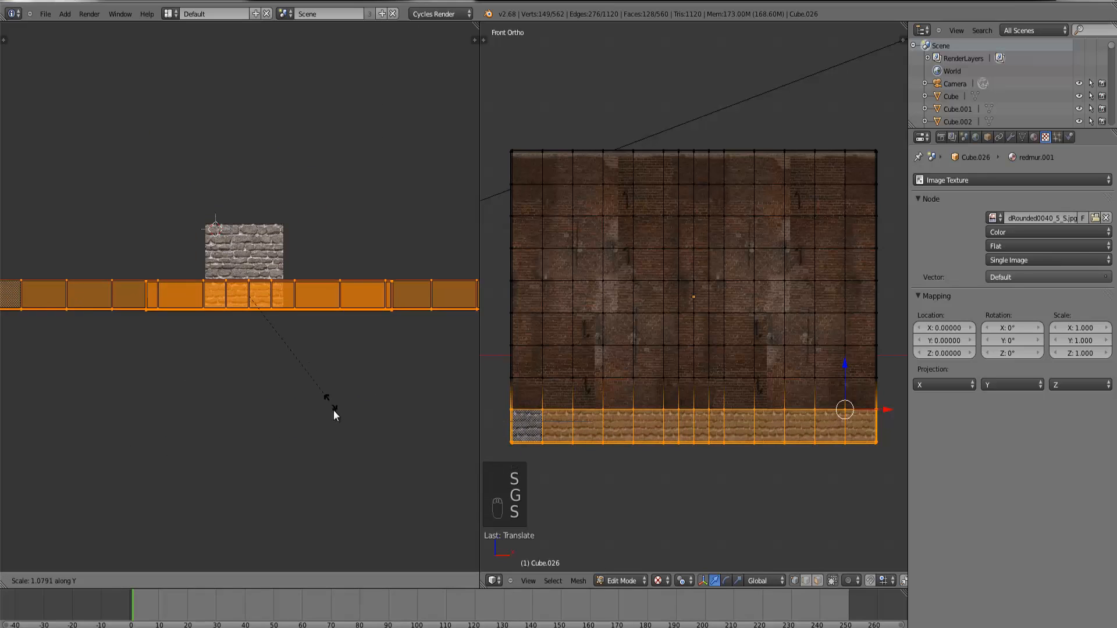
pyautogui.click(335, 416)
pyautogui.scroll(3, 336, 419)
pyautogui.press('g')
pyautogui.click(336, 414)
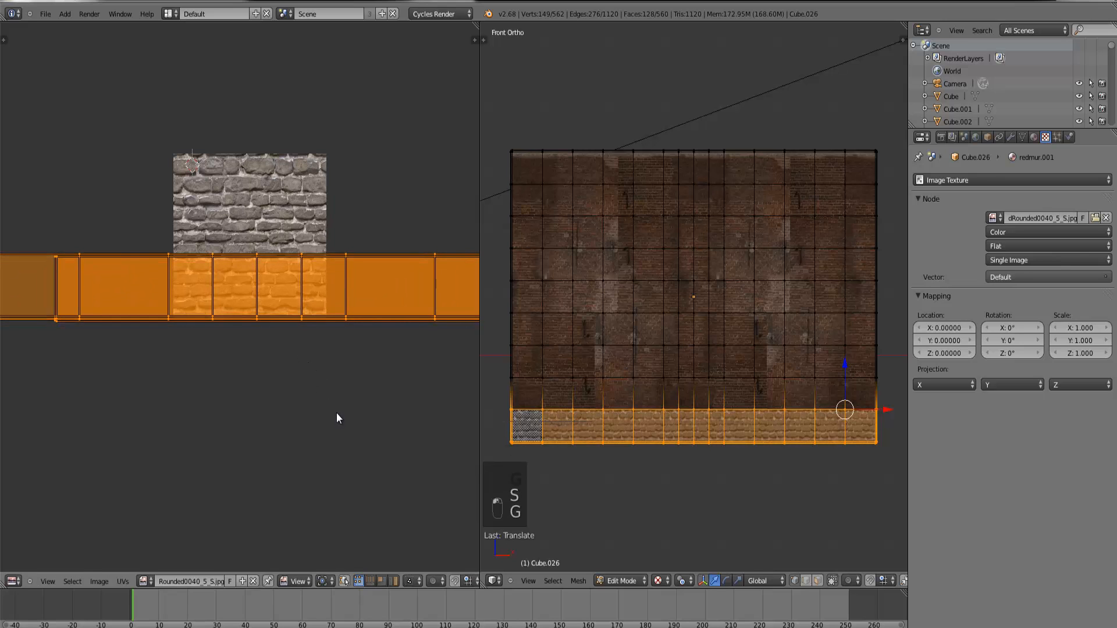
# Step: Preview the stone base outside Edit Mode and nudge its UVs slightly upward over the stone texture
pyautogui.press('Tab')
pyautogui.scroll(5, 295, 399)
pyautogui.press('Tab')
pyautogui.scroll(-3, 296, 399)
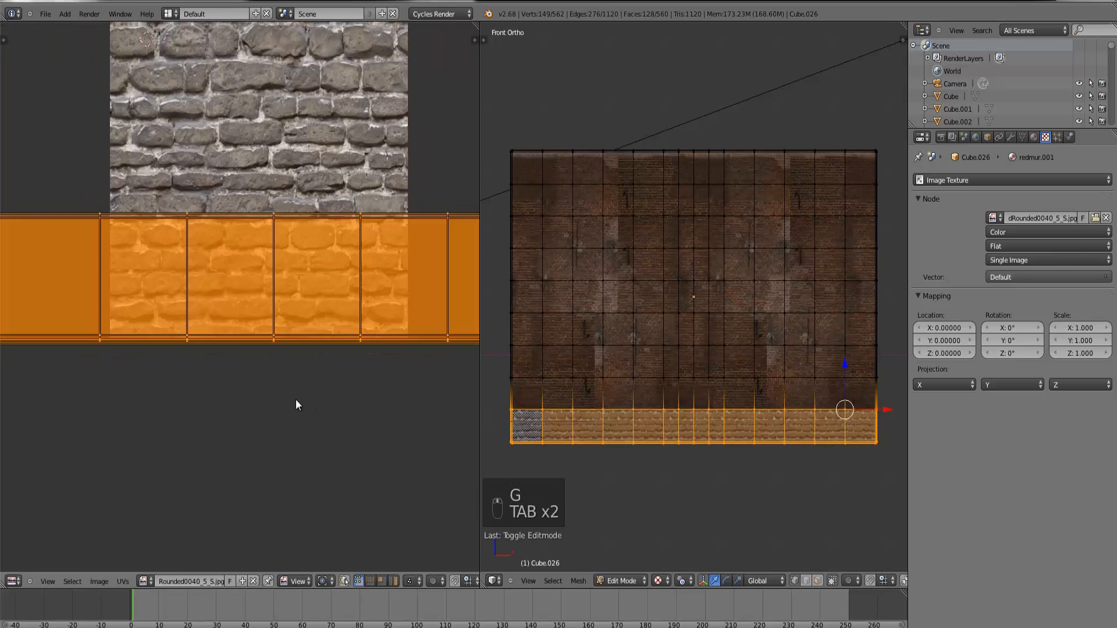
pyautogui.press('g')
pyautogui.click(298, 395)
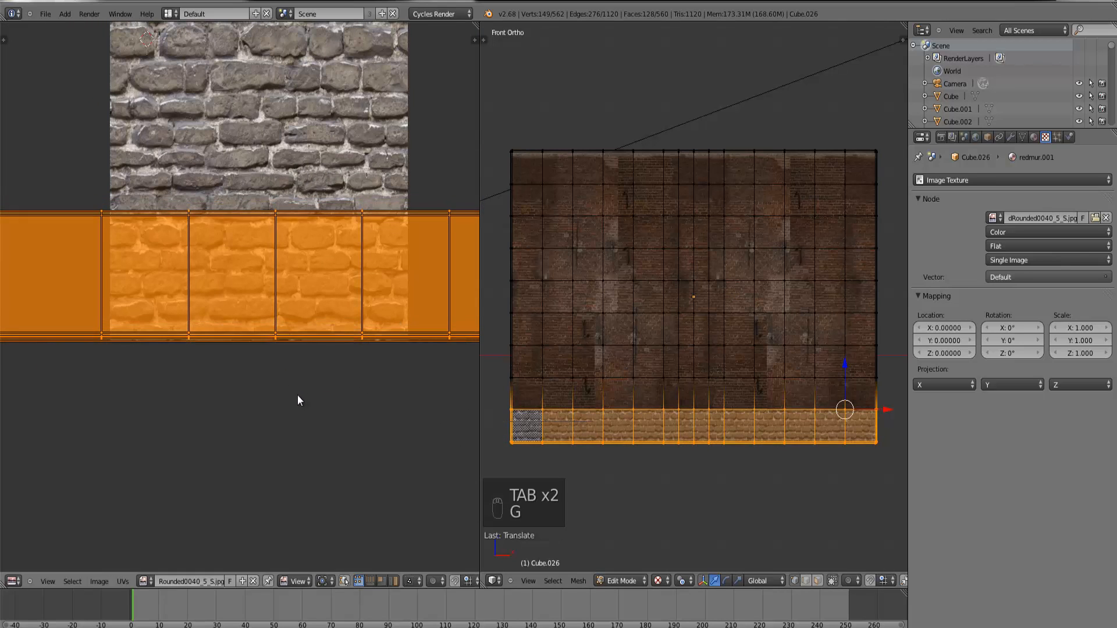
# Step: Check the stone base without the selection, and select the five rows of faces directly above it in wireframe display
pyautogui.rightClick(876, 409)
pyautogui.press('Tab')
pyautogui.press('Tab')
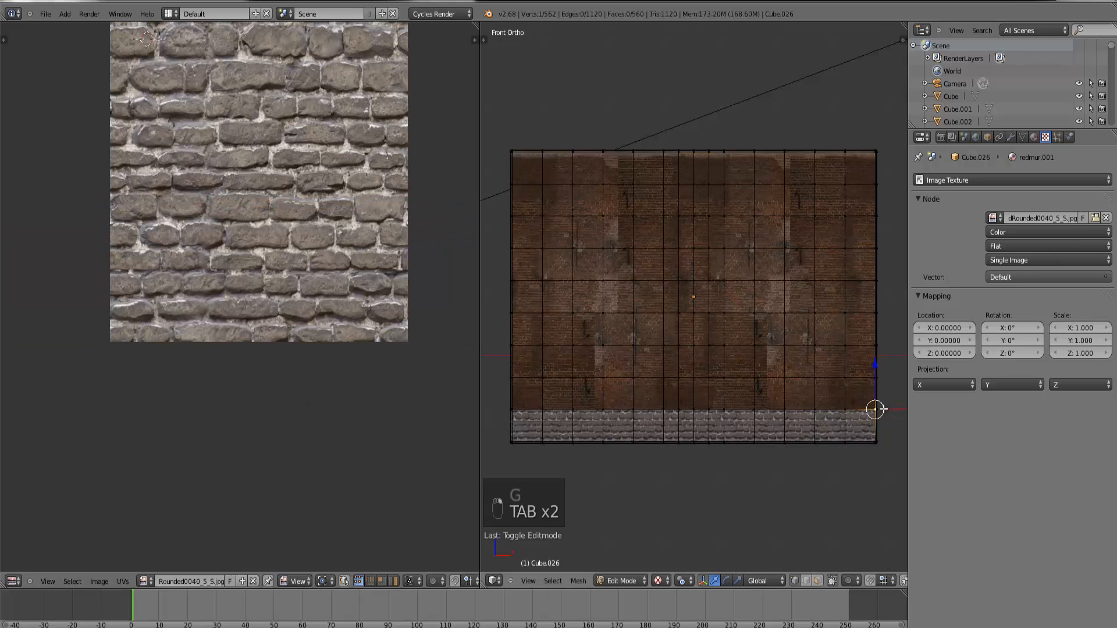
pyautogui.press('z')
pyautogui.press('b')
pyautogui.moveTo(893, 419); pyautogui.dragTo(496, 238)
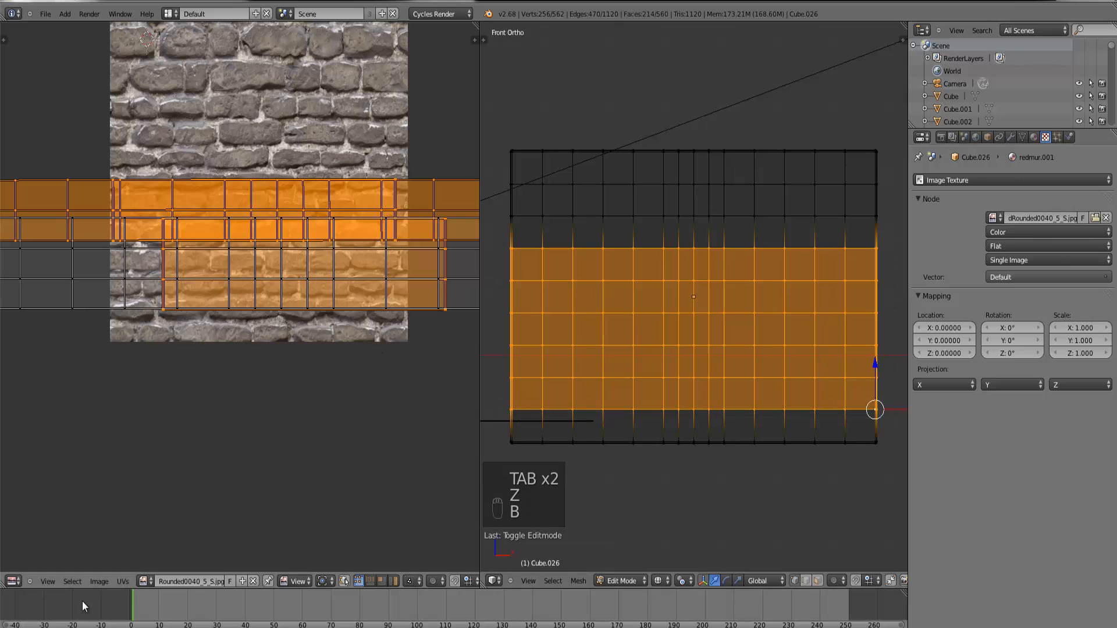
# Step: Display wallred2.png in the UV/Image Editor and select all UVs of the five brick rows
pyautogui.click(146, 582)
pyautogui.write('re')
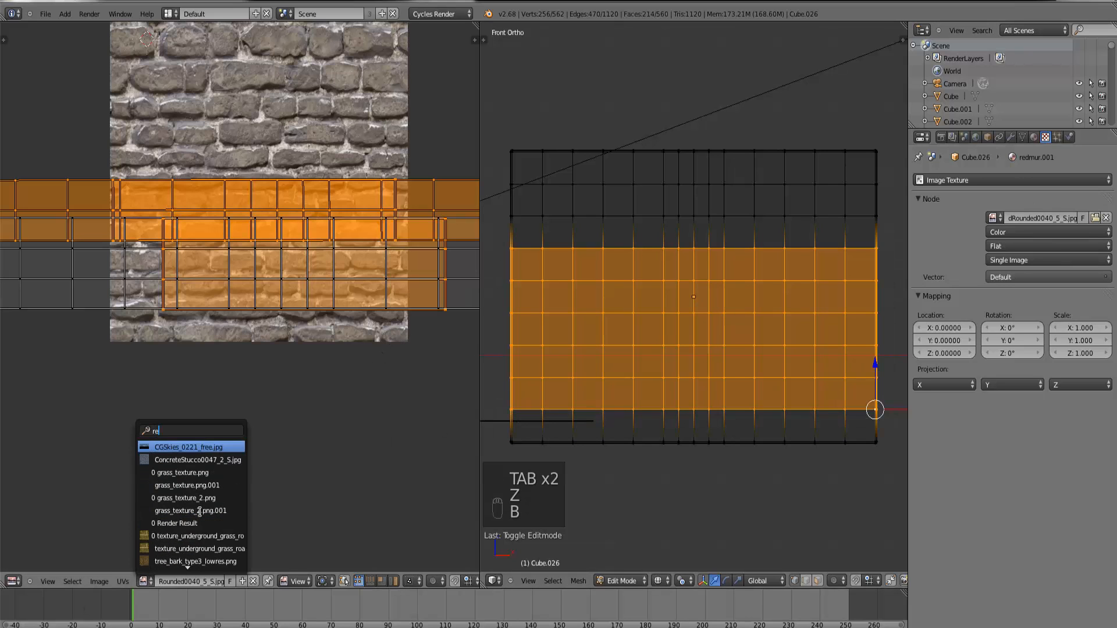
pyautogui.write('d')
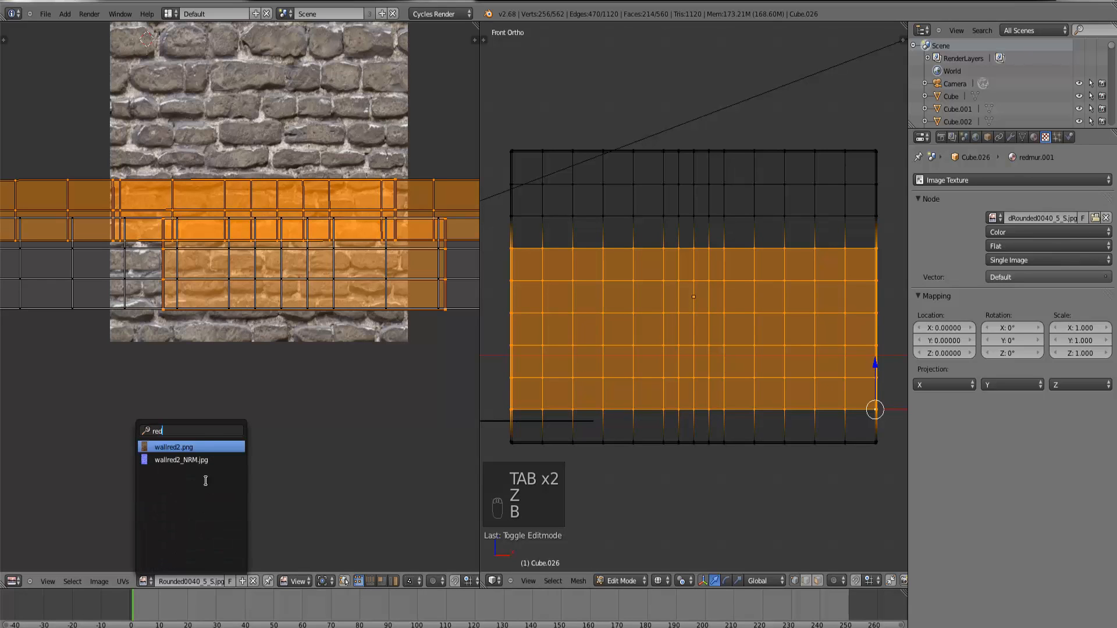
pyautogui.click(193, 447)
pyautogui.scroll(-4, 218, 446)
pyautogui.scroll(-3, 226, 453)
pyautogui.press('b')
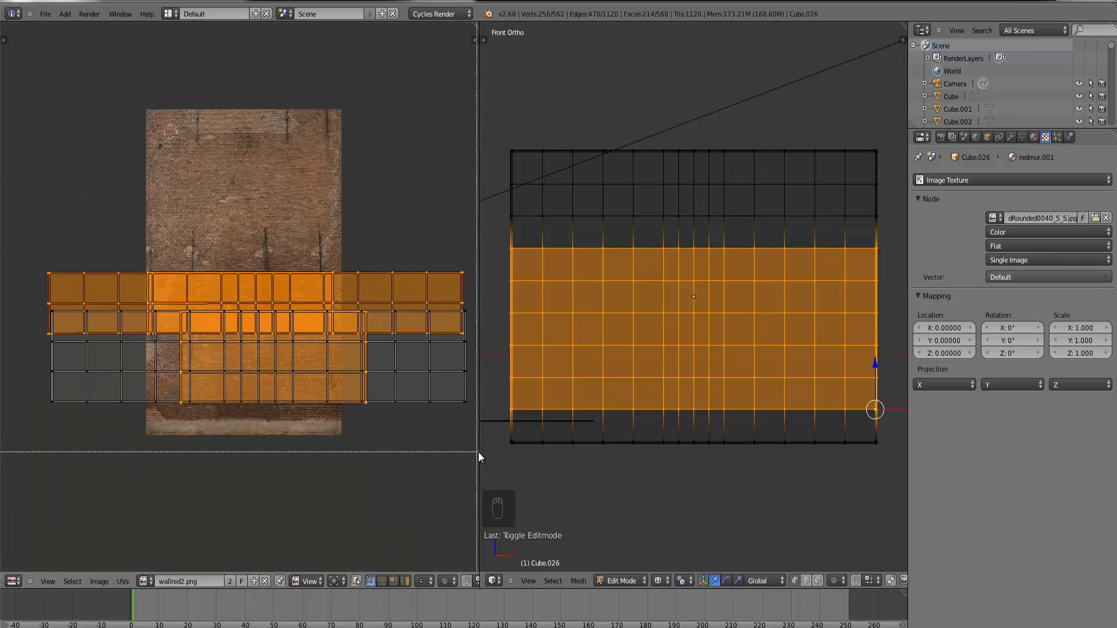
pyautogui.moveTo(478, 452); pyautogui.dragTo(42, 206)
# Step: Show the block in Texture shading and move the five brick rows' UVs down over the lower part of wallred2.png
pyautogui.click(658, 580)
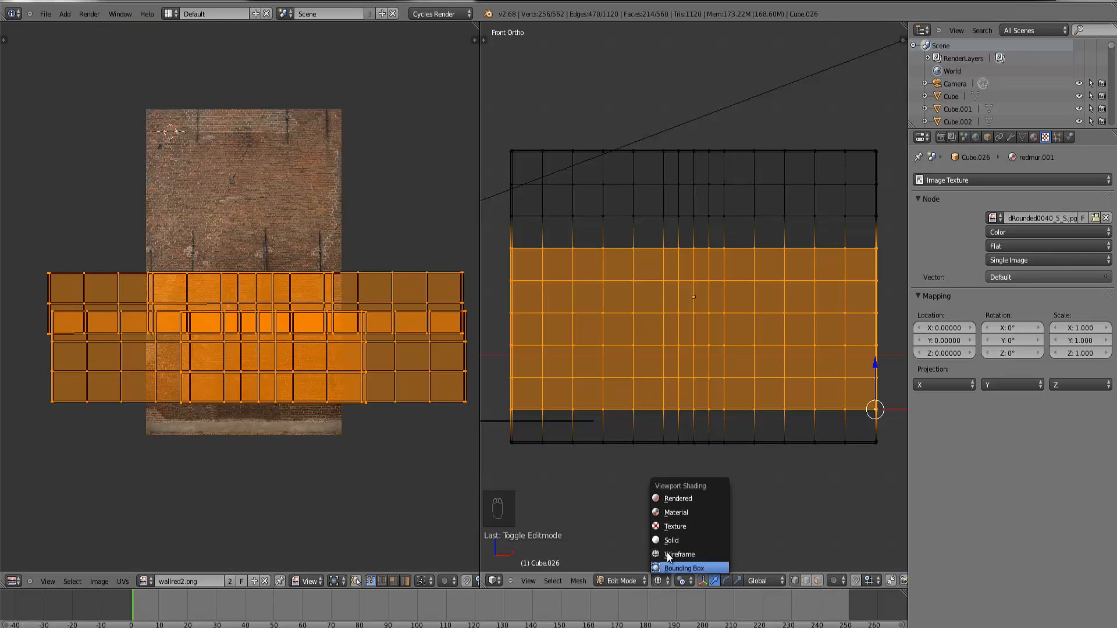
pyautogui.click(669, 530)
pyautogui.press('g')
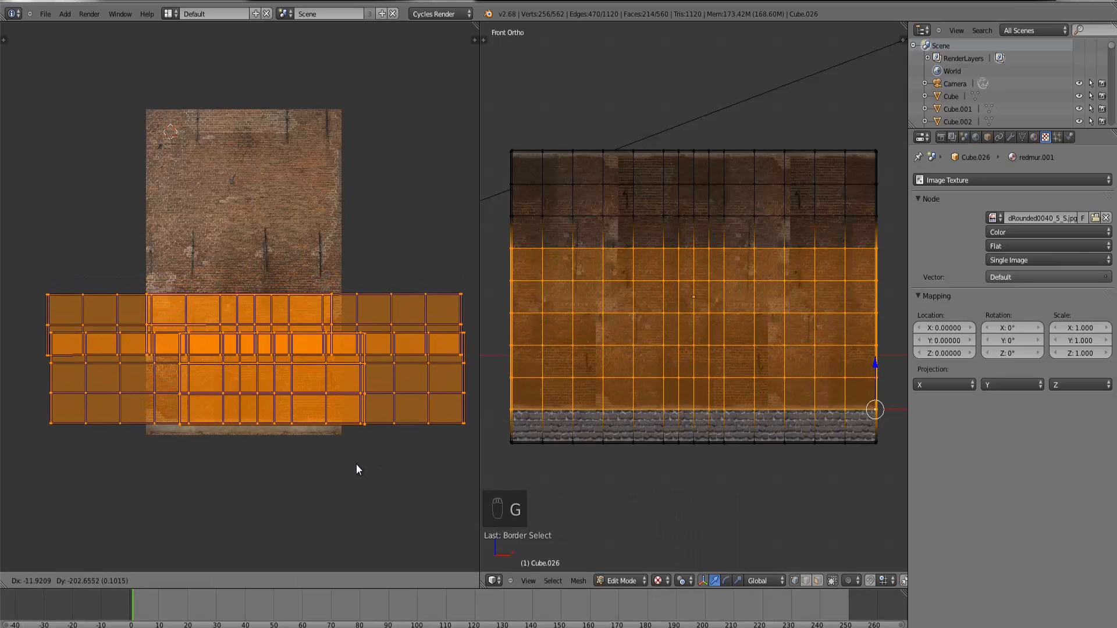
pyautogui.click(356, 463)
# Step: Check the brick wall and stone base outside Edit Mode, from an angle and in front view
pyautogui.press('Tab')
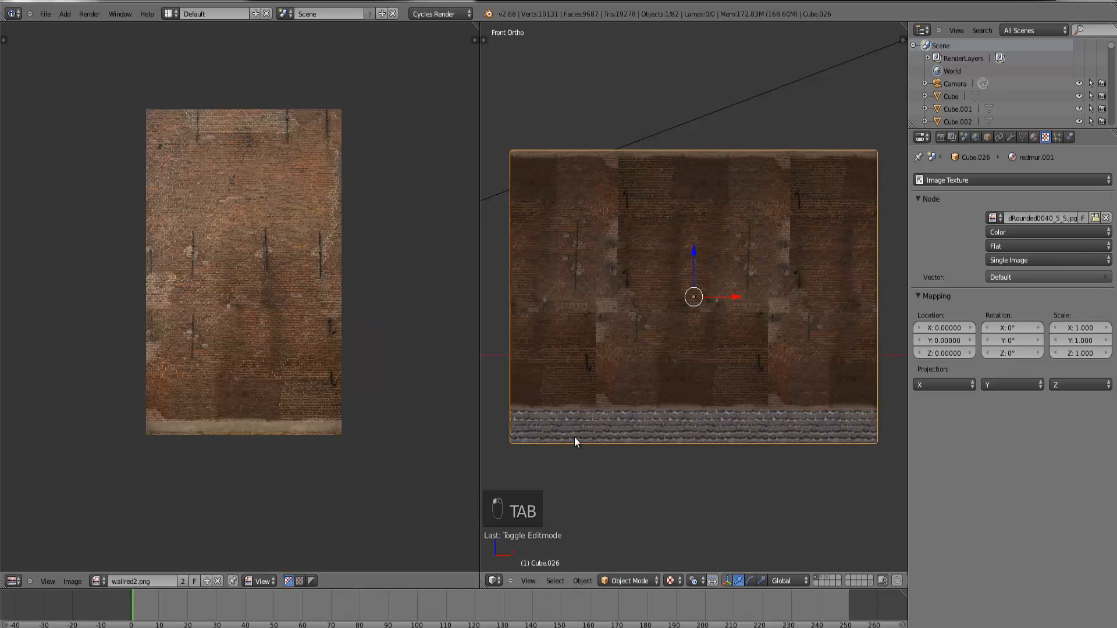
pyautogui.press('Tab')
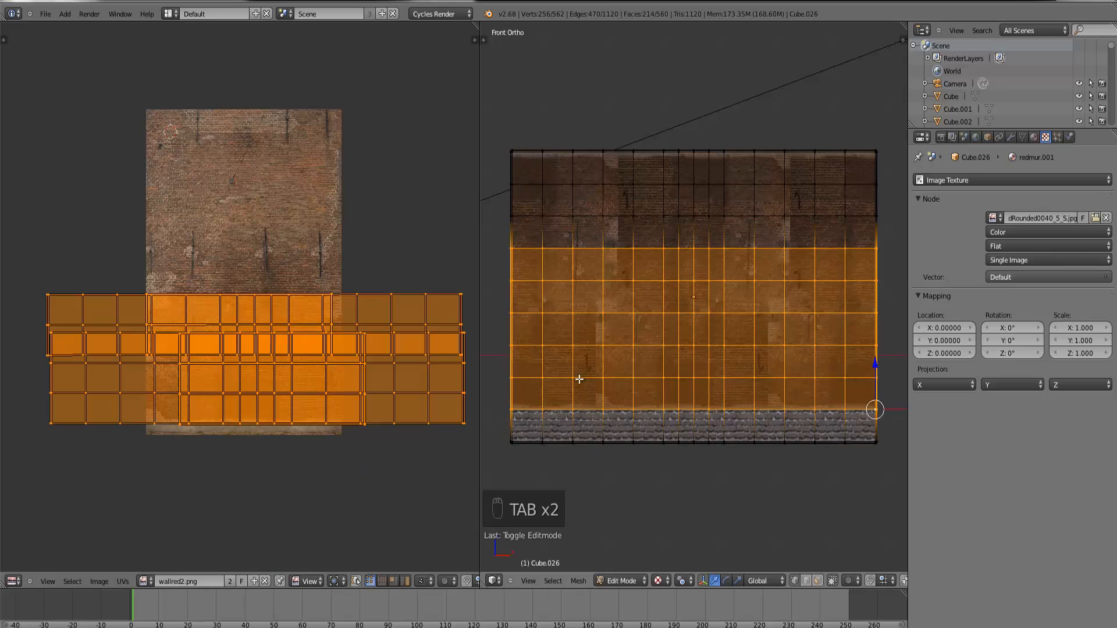
pyautogui.press('Tab')
pyautogui.moveTo(627, 385); pyautogui.dragTo(699, 415, button='middle')
pyautogui.press('KP_1')
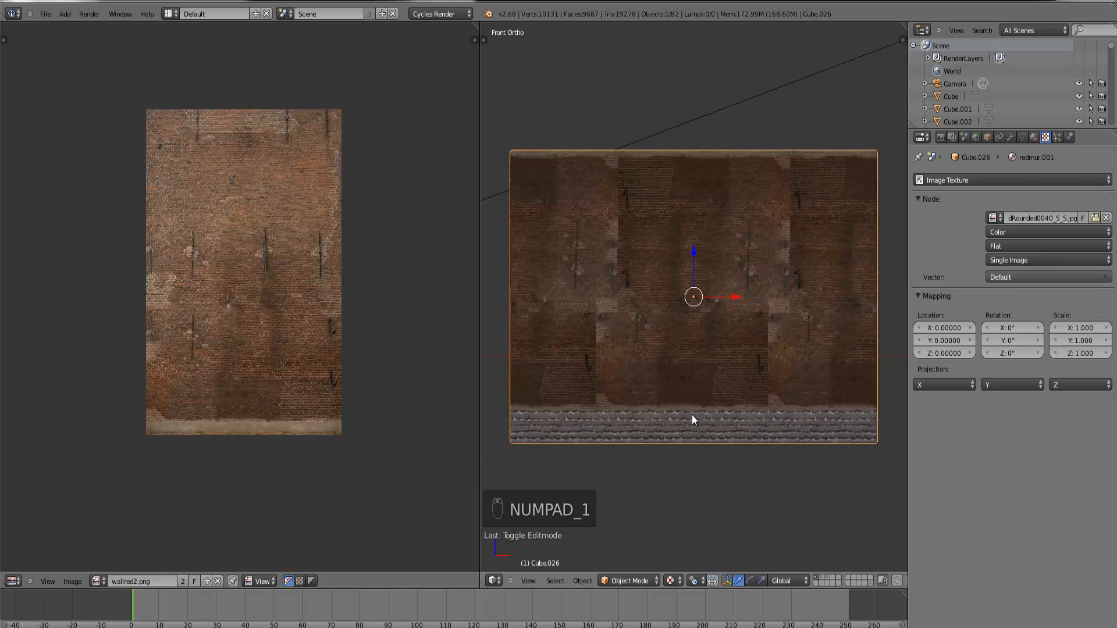
pyautogui.scroll(-5, 692, 414)
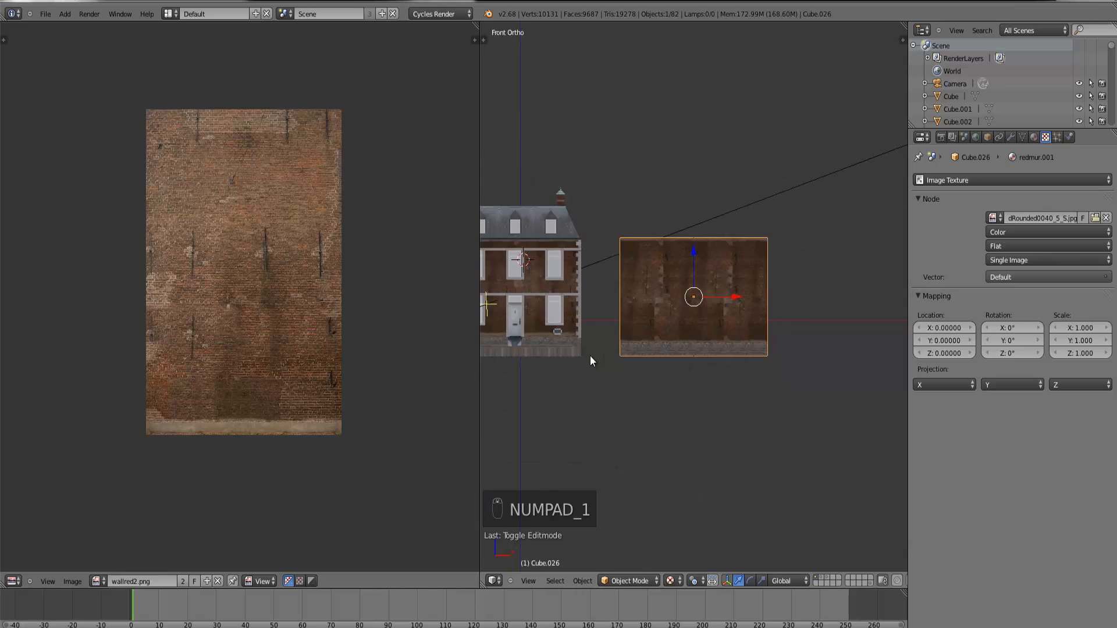
pyautogui.scroll(4, 591, 365)
pyautogui.scroll(-2, 595, 369)
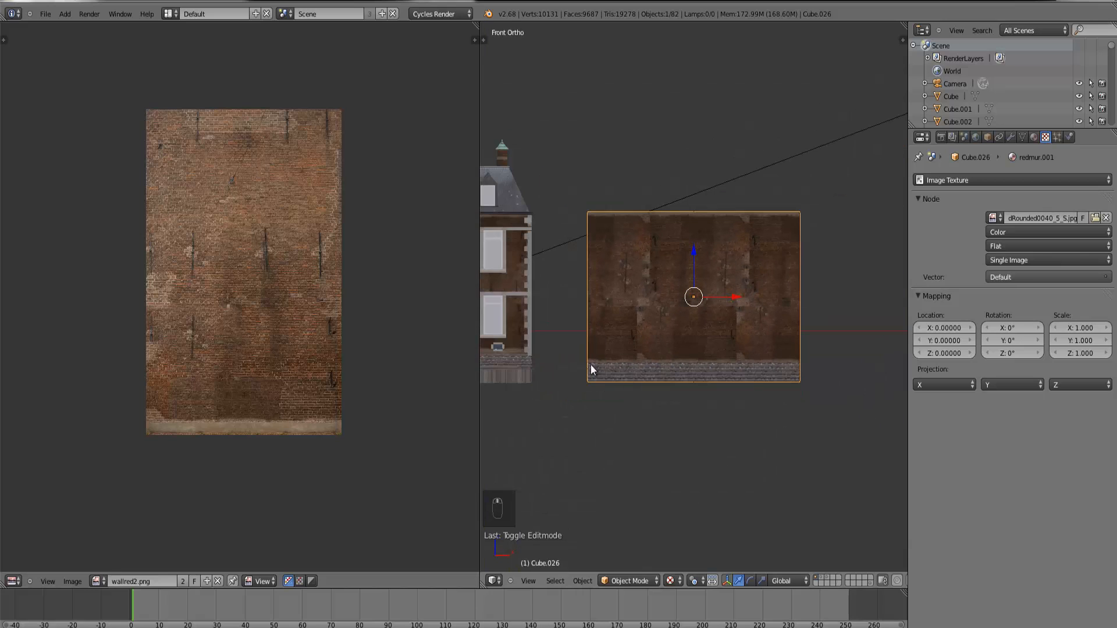
# Step: Examine the stone trim around the door and lower windows of the finished house in textured display
pyautogui.rightClick(509, 300)
pyautogui.press('g')
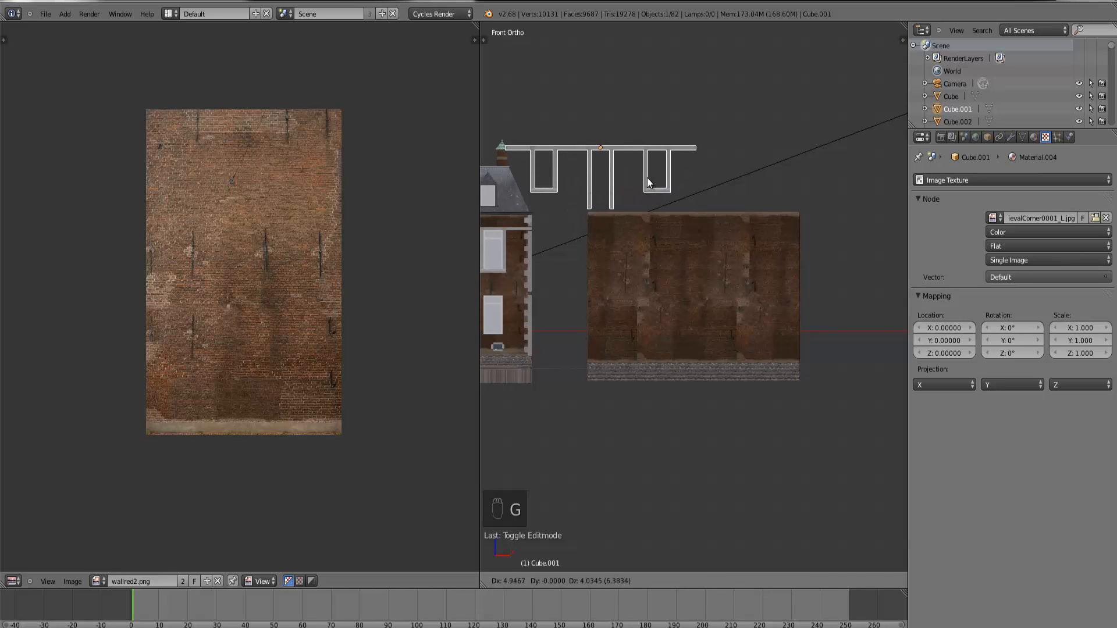
pyautogui.rightClick(647, 177)
pyautogui.scroll(-3, 540, 294)
pyautogui.scroll(2, 530, 342)
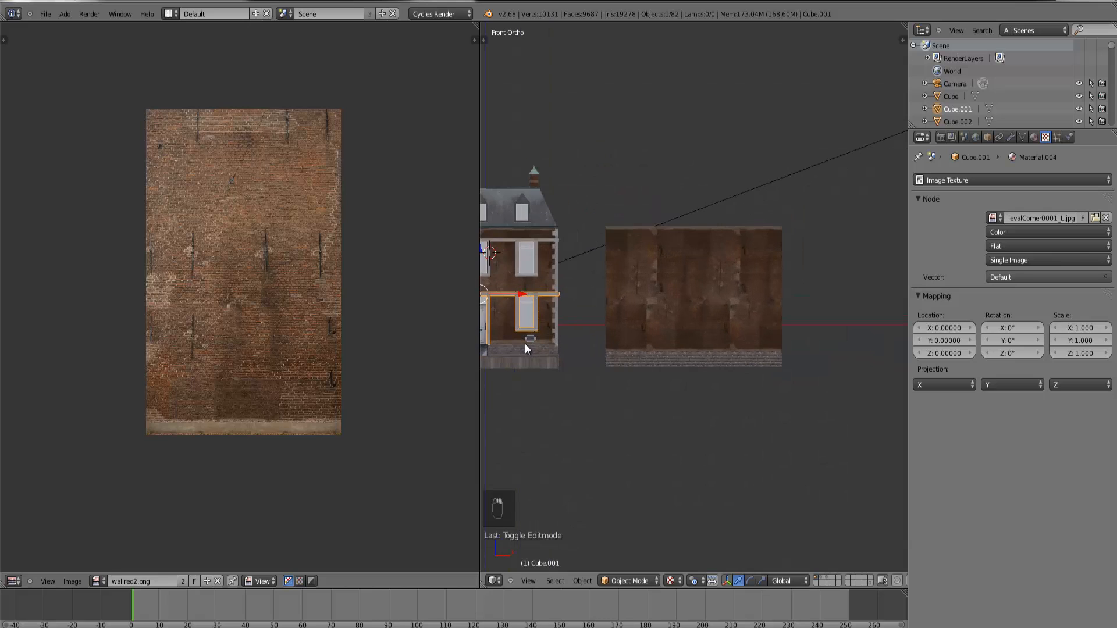
pyautogui.press('ctrl+KP_Decimal')
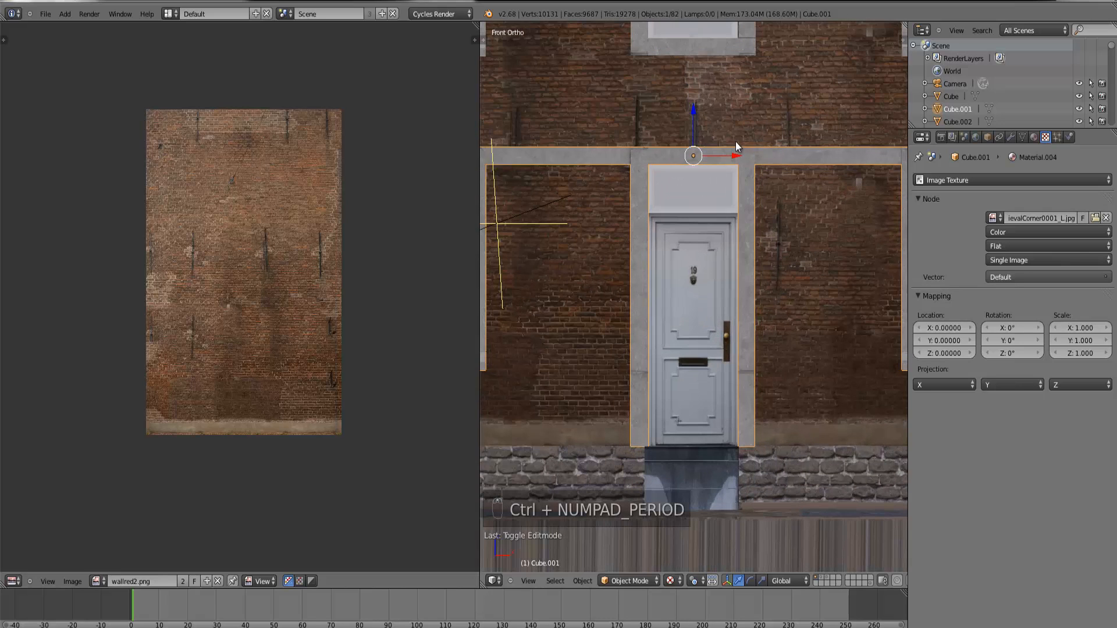
pyautogui.scroll(-7, 721, 253)
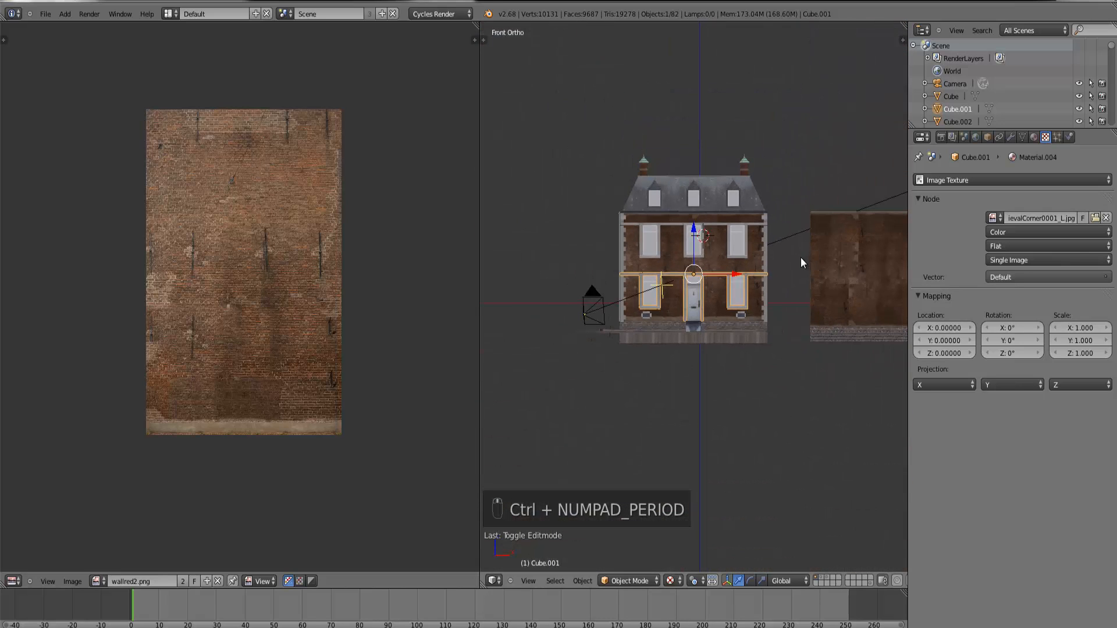
# Step: Place the 3D cursor on the brick block and add a cube there
pyautogui.click(862, 302)
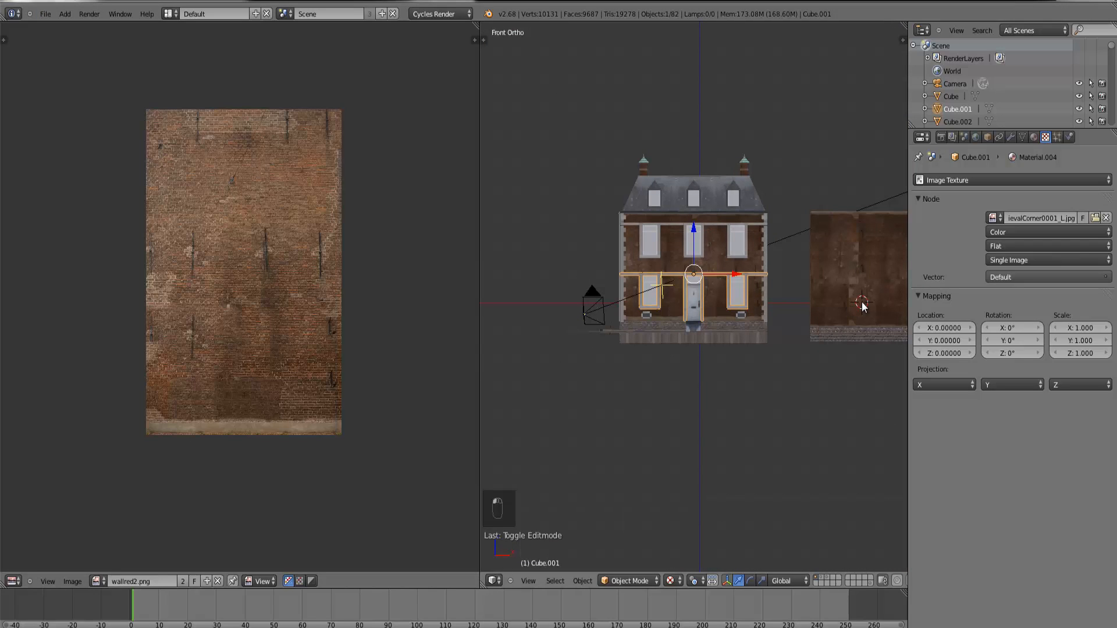
pyautogui.press('ctrl+KP_Decimal')
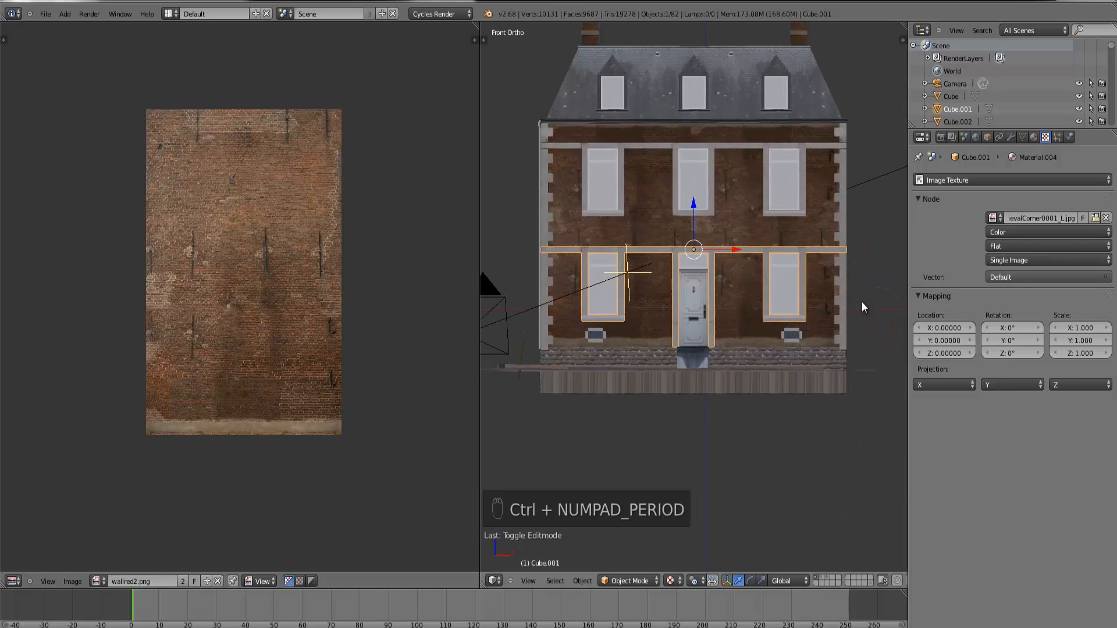
pyautogui.hotkey('alt', 'Home')
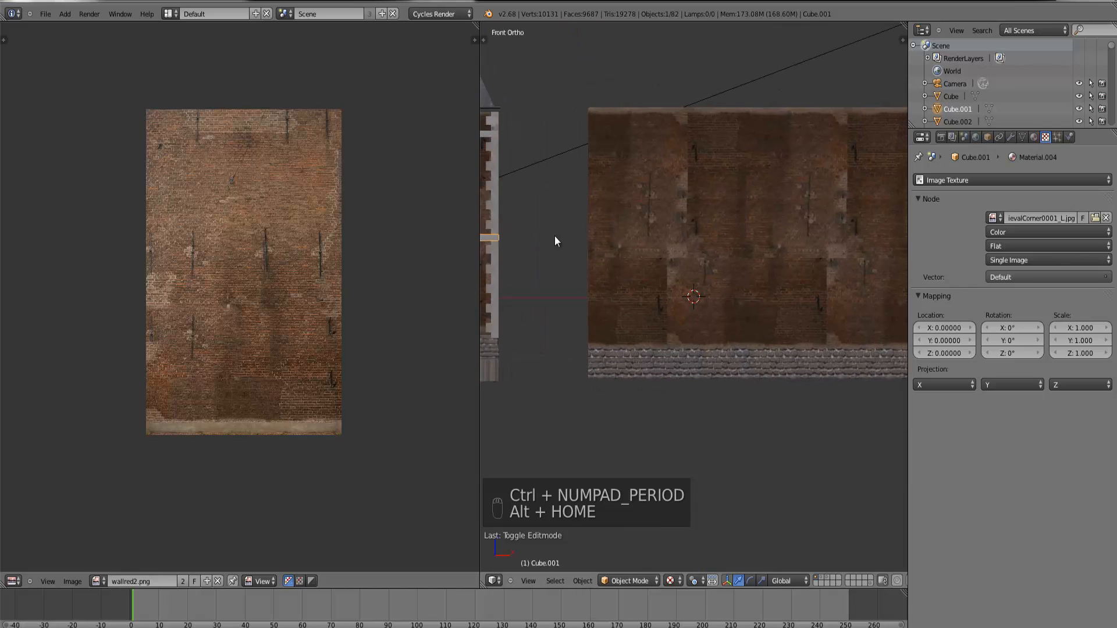
pyautogui.click(63, 14)
pyautogui.moveTo(82, 27)
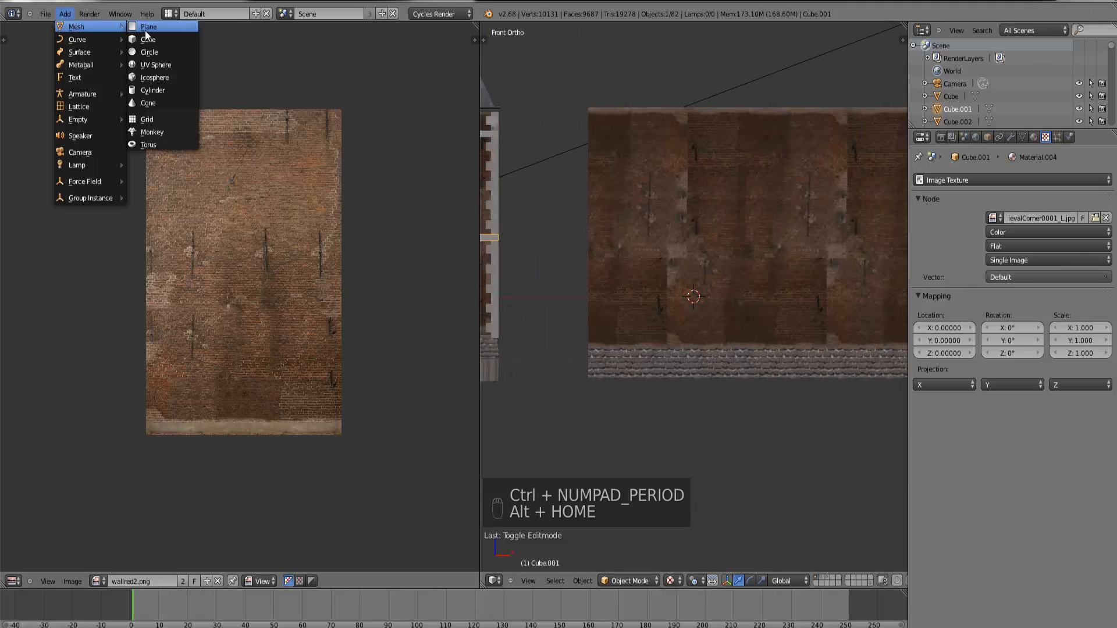
pyautogui.click(150, 38)
# Step: Shrink the cube in wireframe display and place it just above the block's lower-left window opening
pyautogui.press('g')
pyautogui.press('g')
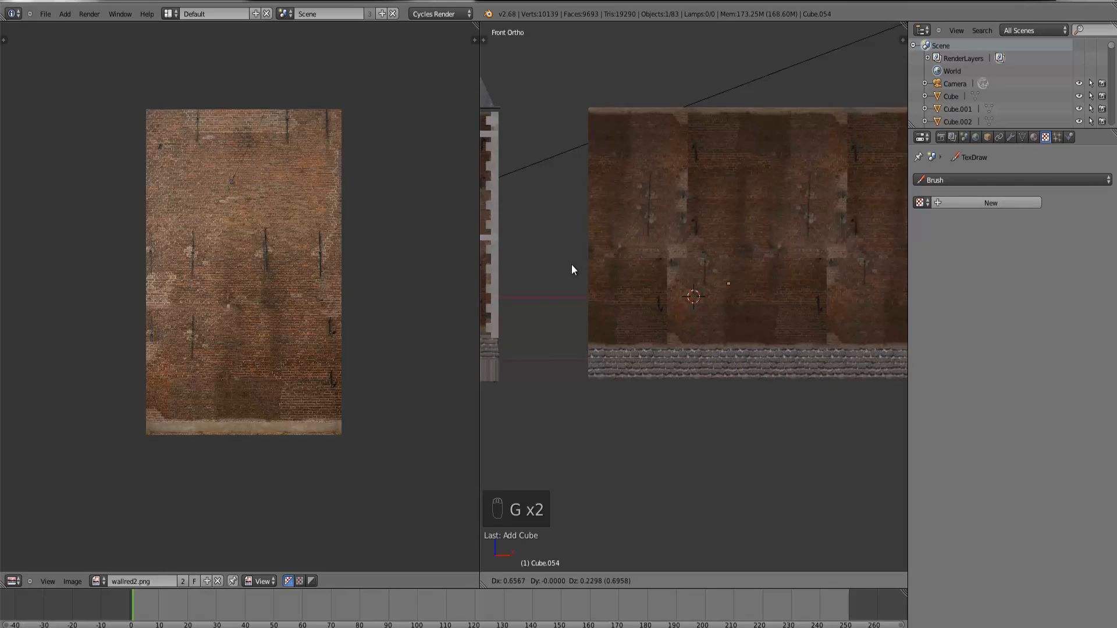
pyautogui.click(684, 275)
pyautogui.press('z')
pyautogui.press('s')
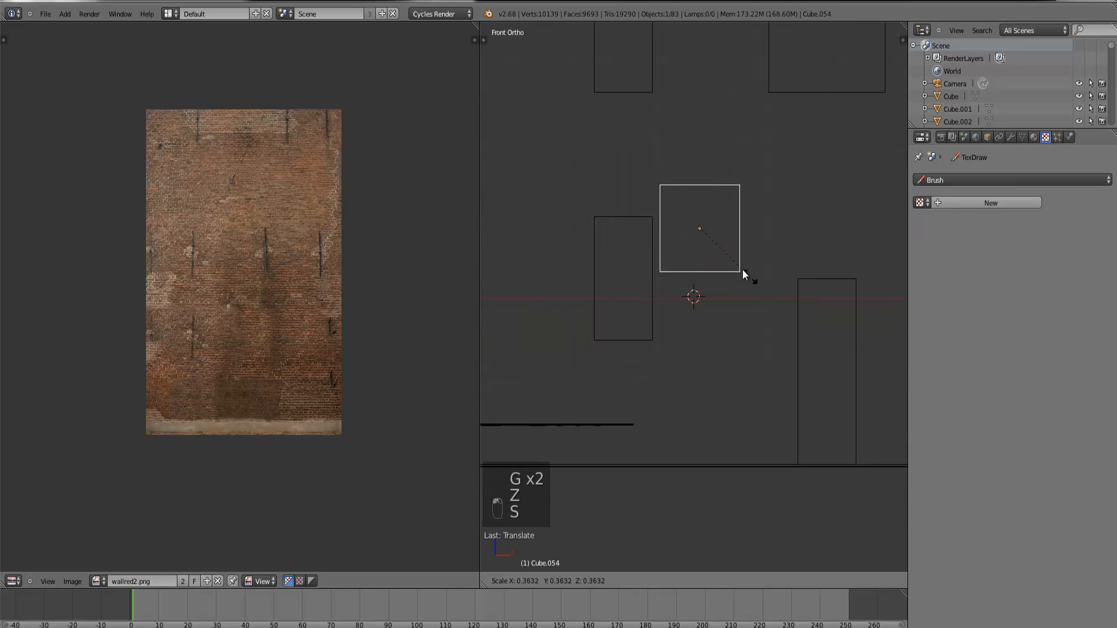
pyautogui.click(727, 251)
pyautogui.press('g')
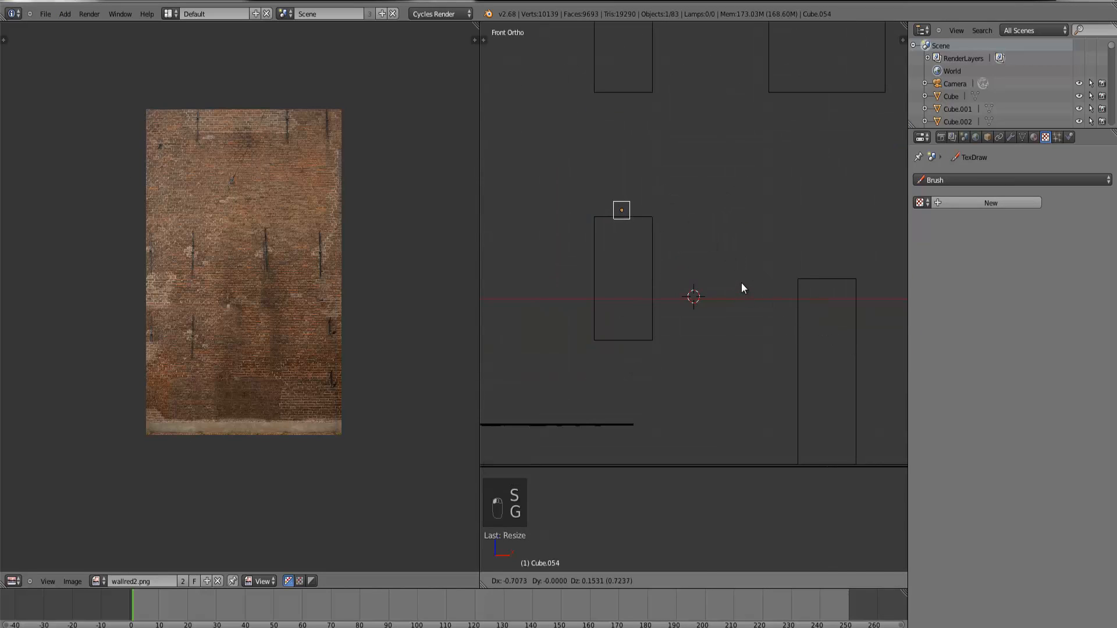
pyautogui.click(742, 282)
# Step: Flatten the small cube along Z to a scale of about 0.84
pyautogui.scroll(-5, 741, 282)
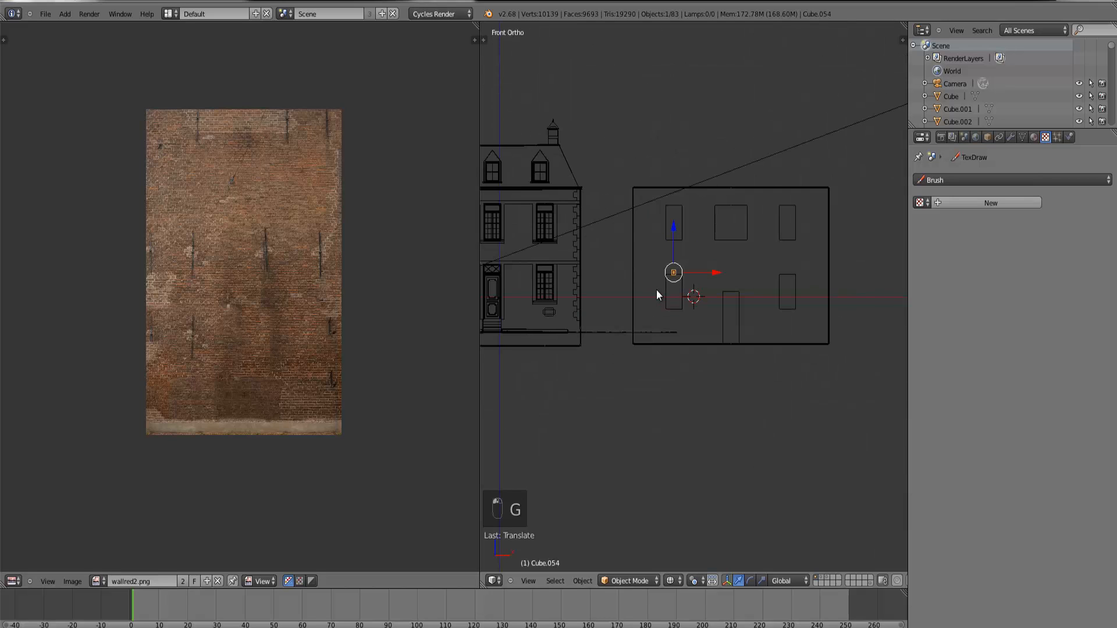
pyautogui.scroll(6, 661, 291)
pyautogui.press('s')
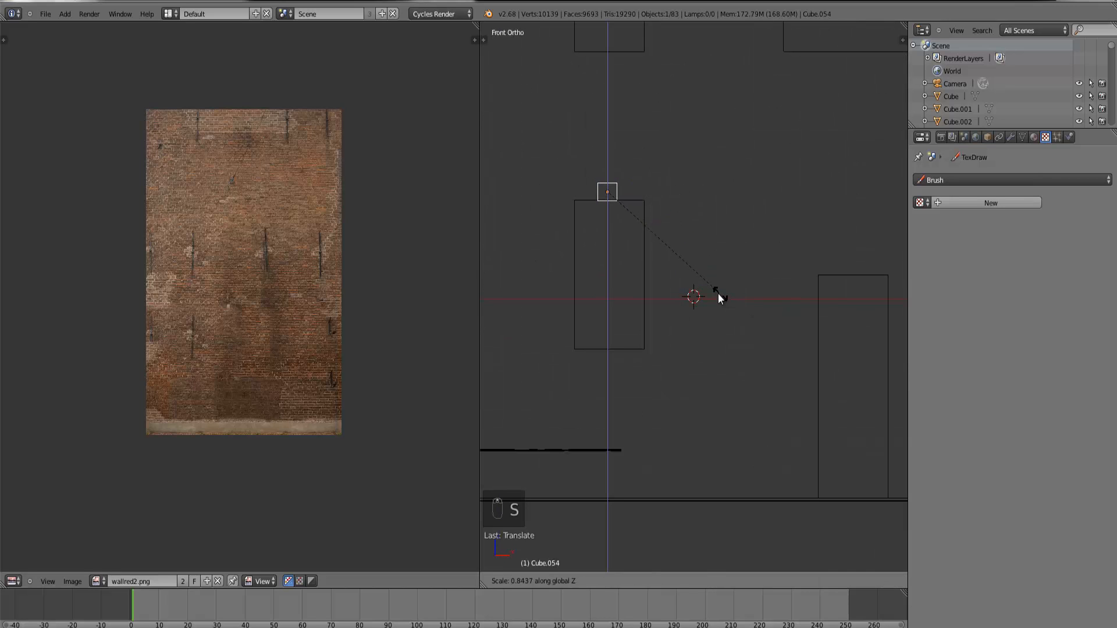
pyautogui.click(716, 294)
pyautogui.scroll(-4, 707, 298)
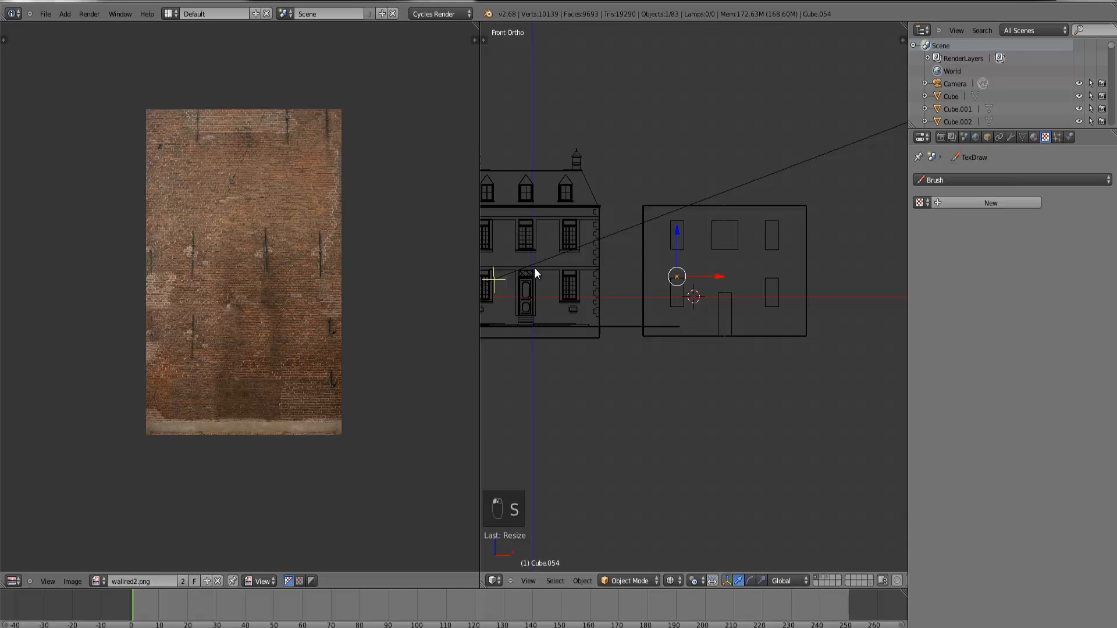
# Step: Inspect how the finished house's horizontal trim band connects to its window and door frames in wireframe display
pyautogui.rightClick(536, 274)
pyautogui.press('ctrl+KP_Decimal')
pyautogui.scroll(-8, 613, 318)
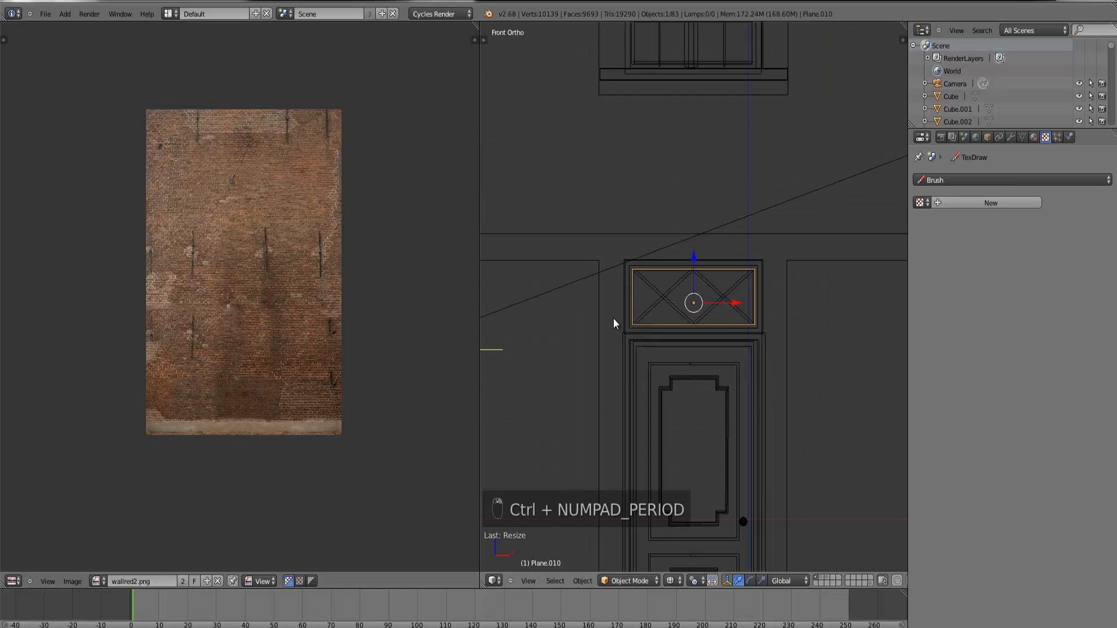
pyautogui.rightClick(614, 293)
pyautogui.press('g')
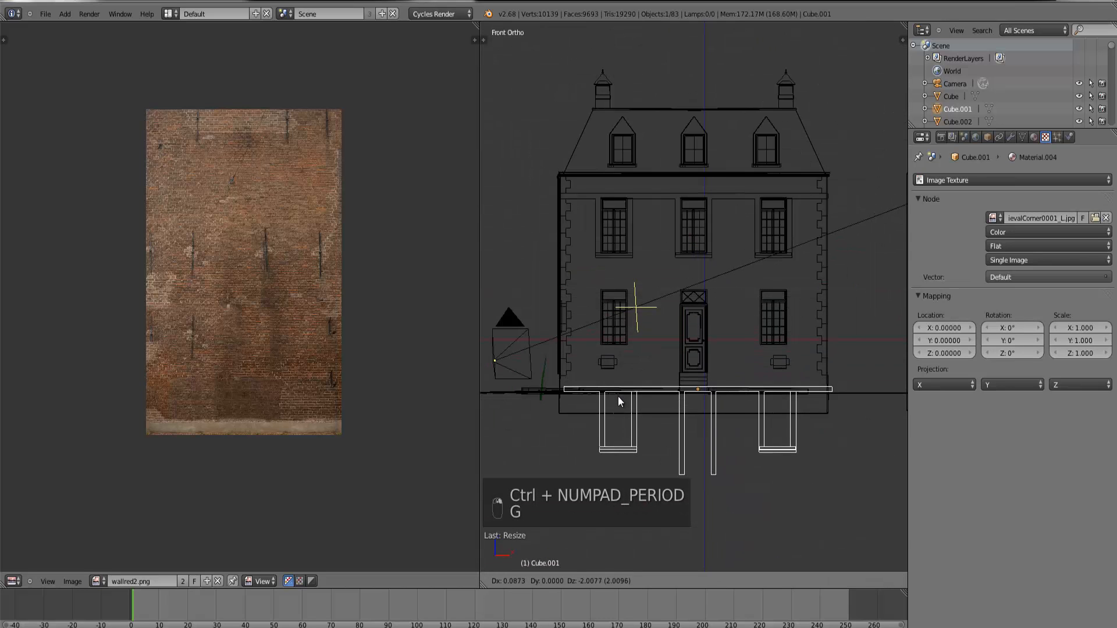
pyautogui.click(568, 295)
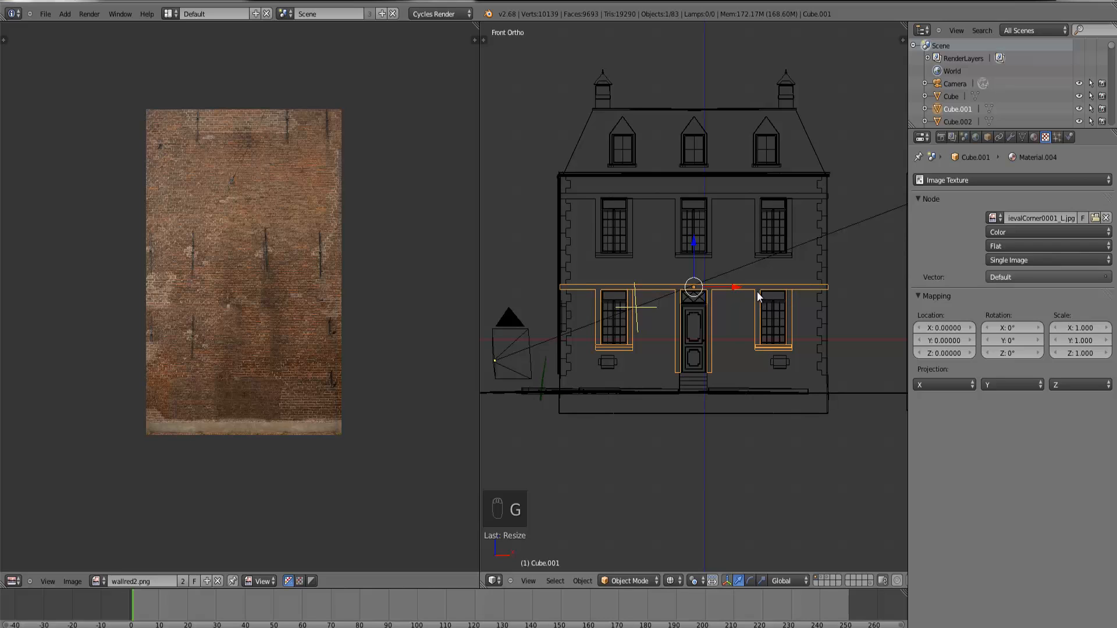
pyautogui.scroll(-4, 871, 332)
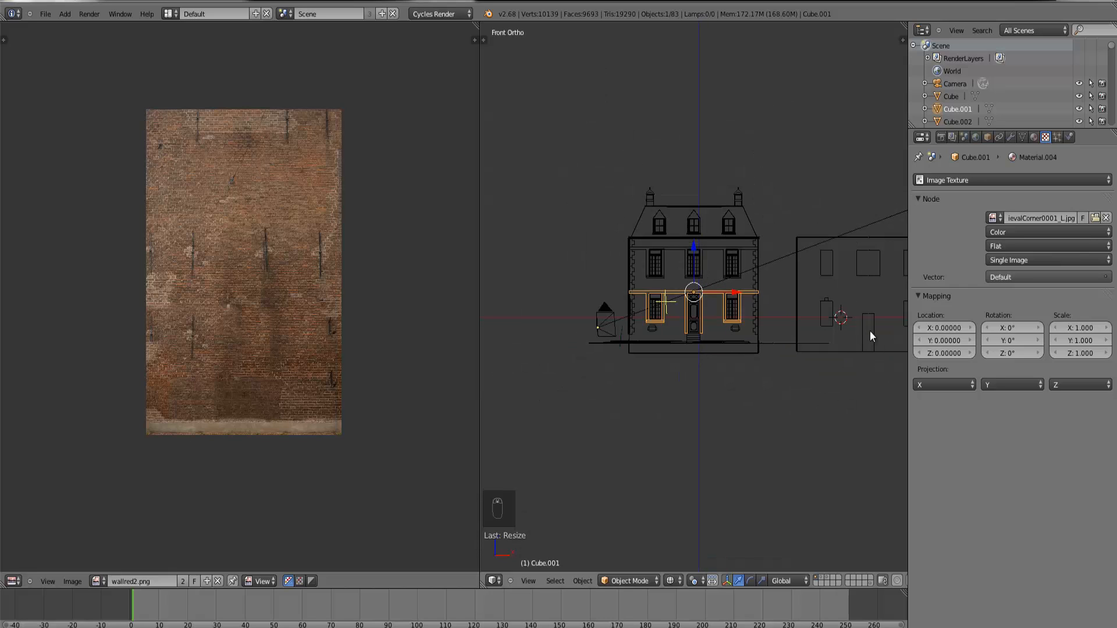
# Step: Select the left-end vertices of the small cube in Edit Mode and move them to the window opening's left edge
pyautogui.rightClick(829, 306)
pyautogui.press('ctrl+KP_Decimal')
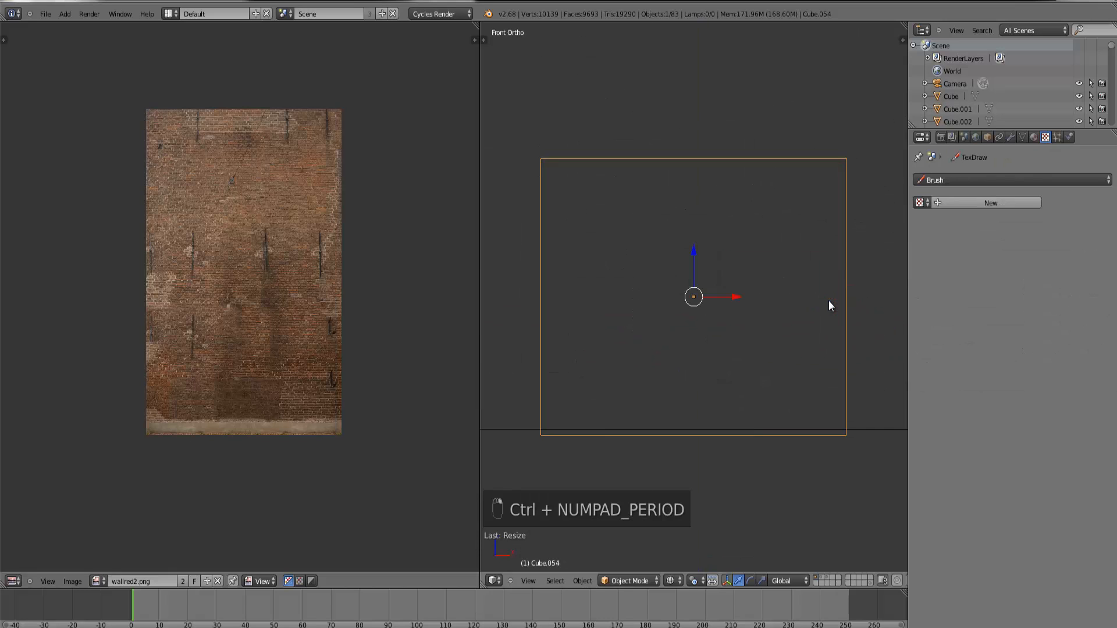
pyautogui.press('Tab')
pyautogui.rightClick(677, 316)
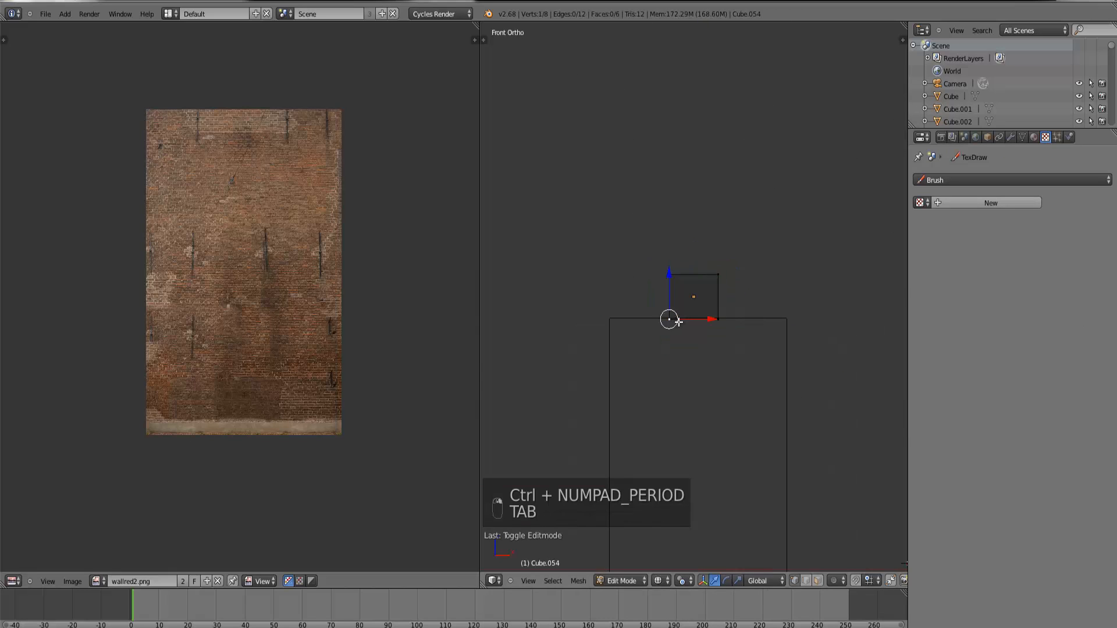
pyautogui.scroll(-4, 679, 320)
pyautogui.press('b')
pyautogui.moveTo(686, 332); pyautogui.dragTo(655, 211)
pyautogui.scroll(4, 725, 313)
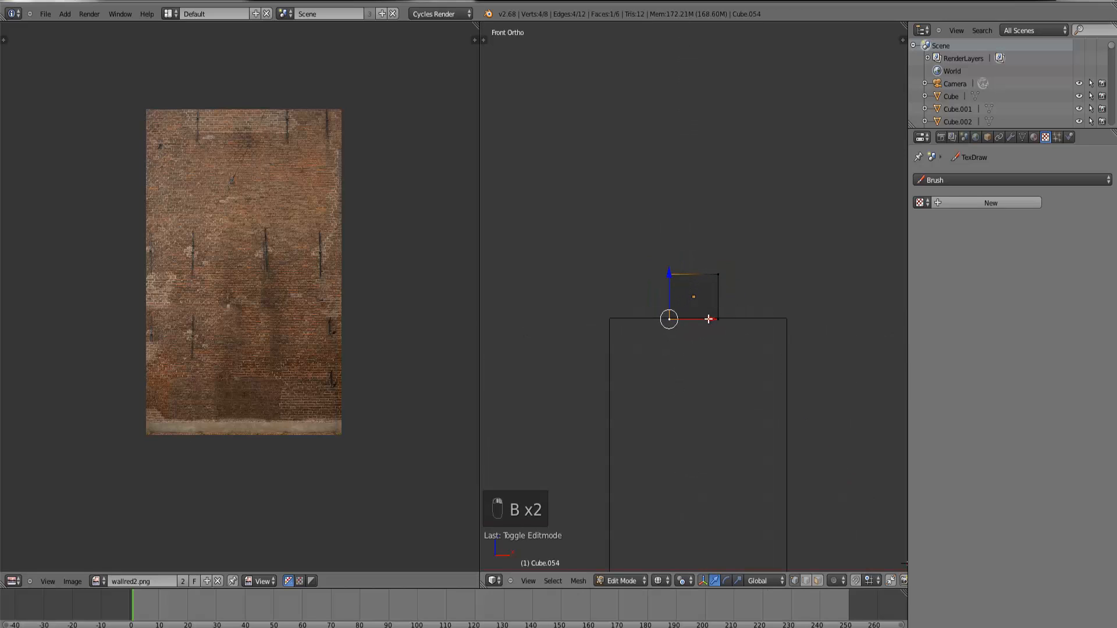
pyautogui.moveTo(709, 319); pyautogui.dragTo(609, 296)
# Step: Extrude the left end slightly past the window opening, and extrude it again out to the block's left corner
pyautogui.press('e')
pyautogui.rightClick(660, 324)
pyautogui.scroll(-5, 608, 299)
pyautogui.press('e')
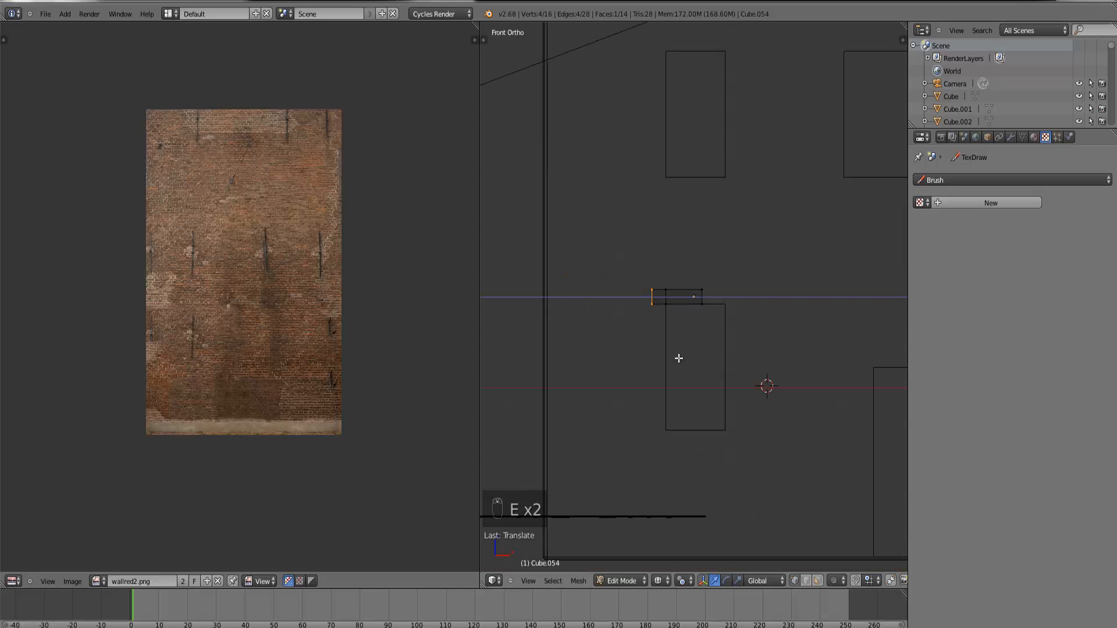
pyautogui.rightClick(695, 305)
pyautogui.moveTo(695, 305); pyautogui.dragTo(588, 305)
# Step: Extrude the bar's right end to the window opening's right edge, using Median Point as the pivot
pyautogui.rightClick(703, 303)
pyautogui.press('b')
pyautogui.moveTo(714, 324); pyautogui.dragTo(691, 259)
pyautogui.press('e')
pyautogui.rightClick(720, 326)
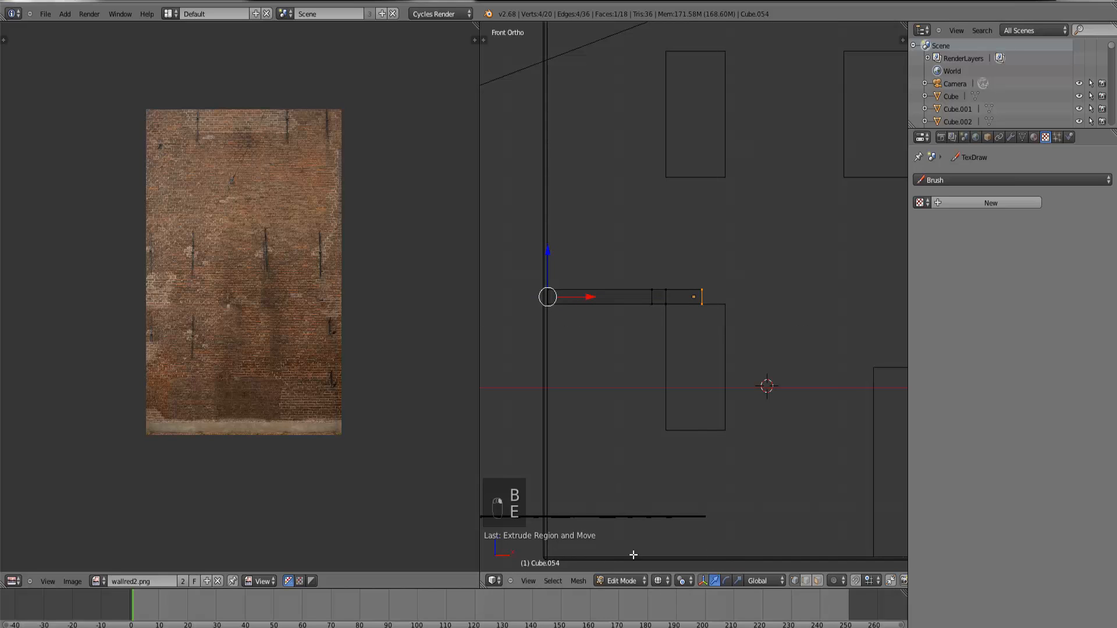
pyautogui.click(682, 581)
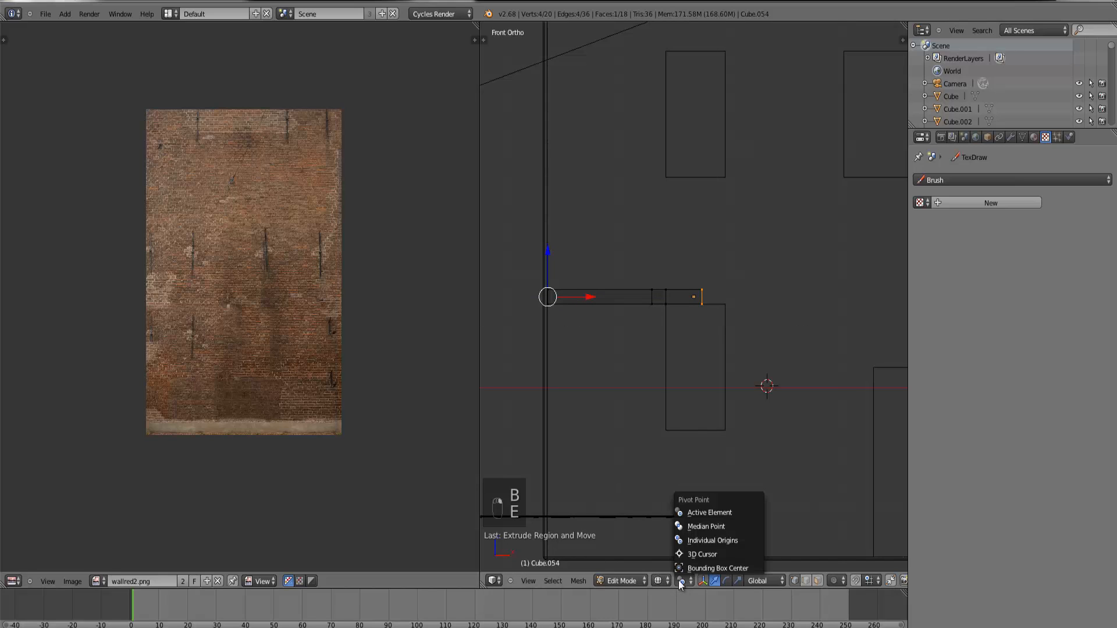
pyautogui.click(693, 528)
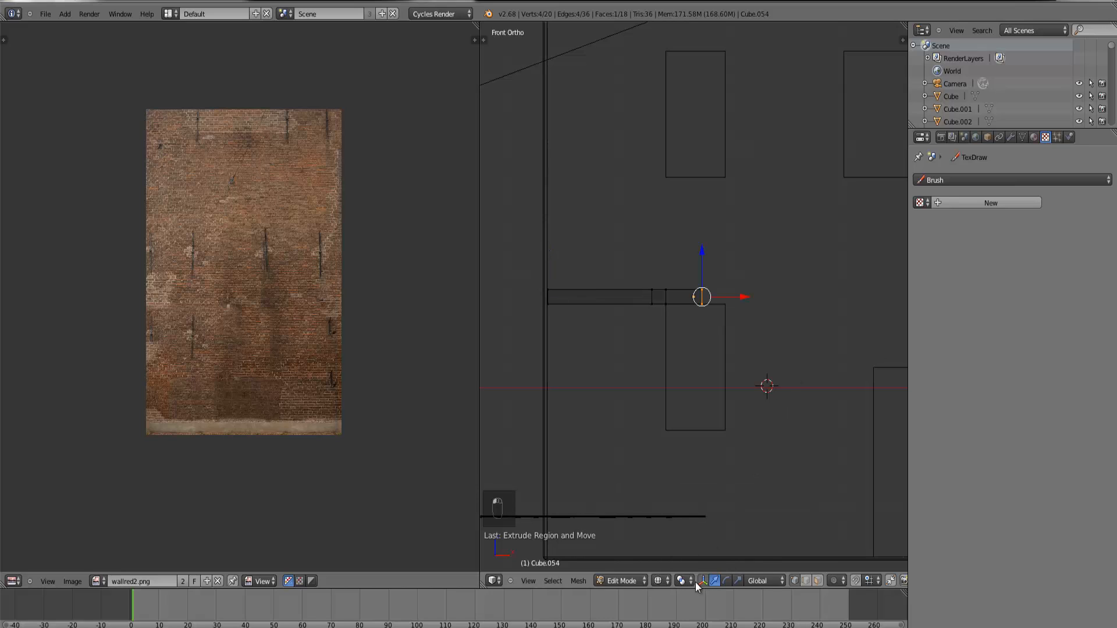
pyautogui.click(692, 581)
pyautogui.click(706, 526)
pyautogui.moveTo(747, 294); pyautogui.dragTo(770, 298)
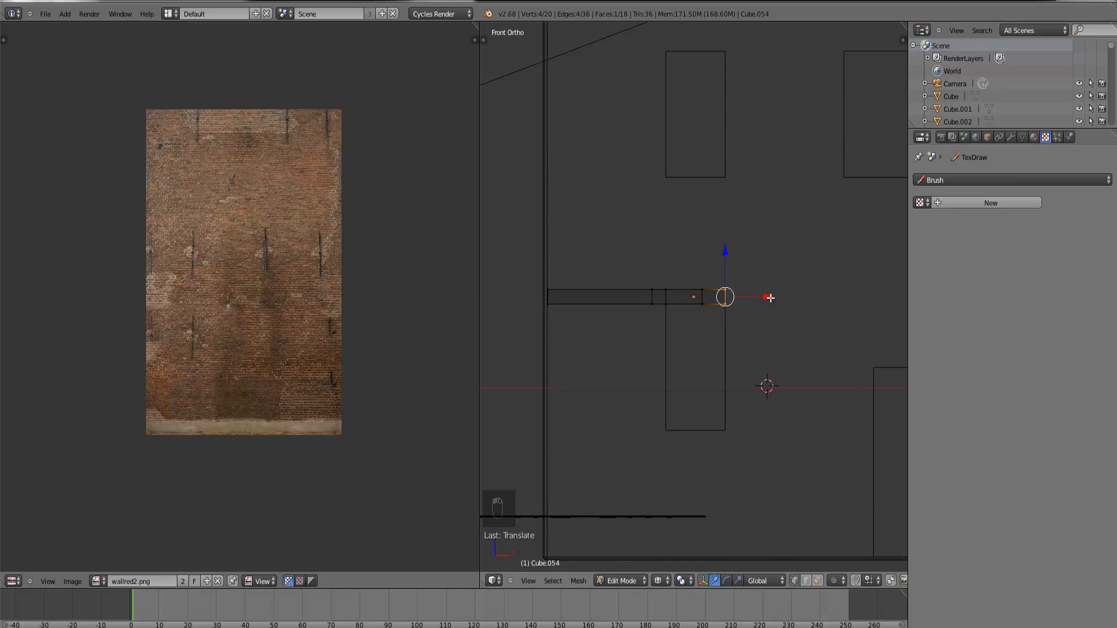
# Step: Align the bar's right end with the window opening's edge and extrude a short segment beyond it
pyautogui.press('ctrl+KP_Decimal')
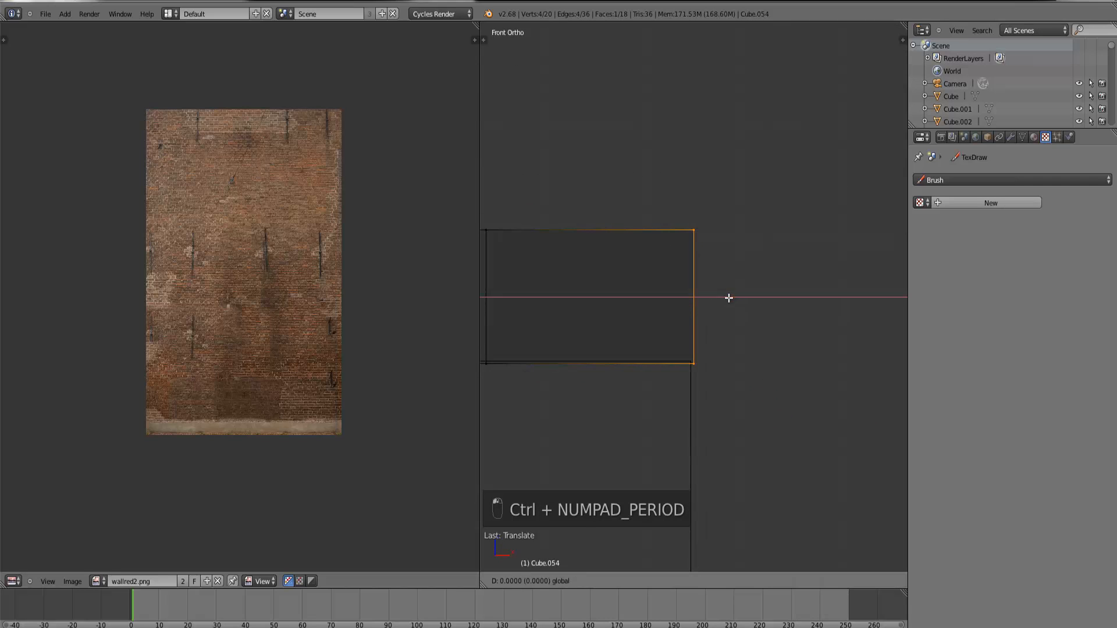
pyautogui.press('e')
pyautogui.click(815, 298)
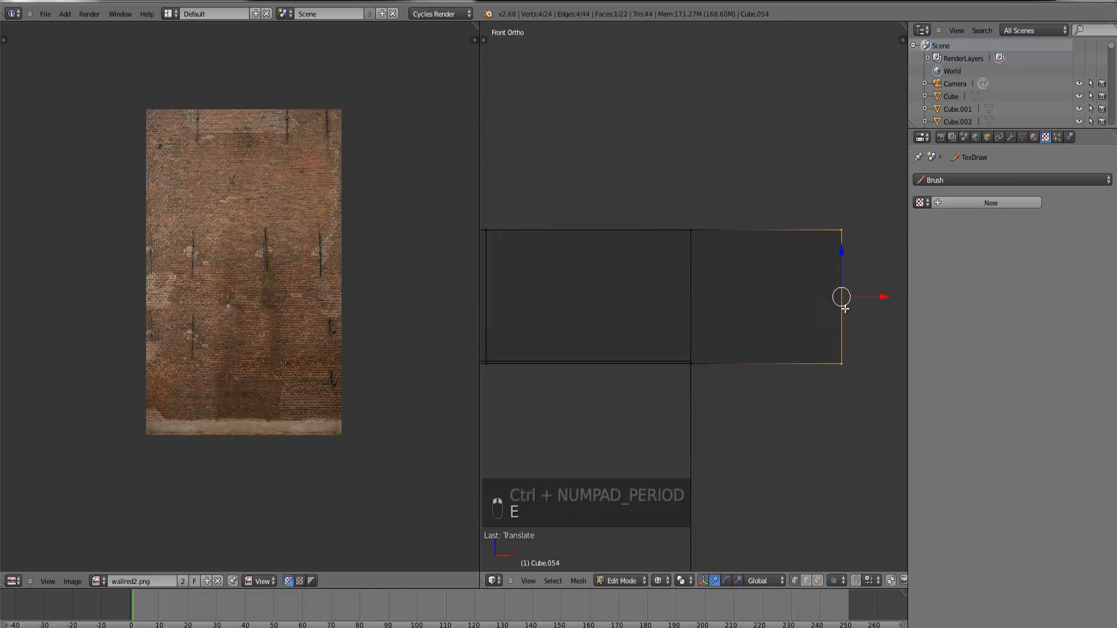
# Step: Pull the bar's short end segment slightly back and extrude the bar across the wall to the right window opening's left edge
pyautogui.scroll(-4, 716, 306)
pyautogui.scroll(-3, 698, 305)
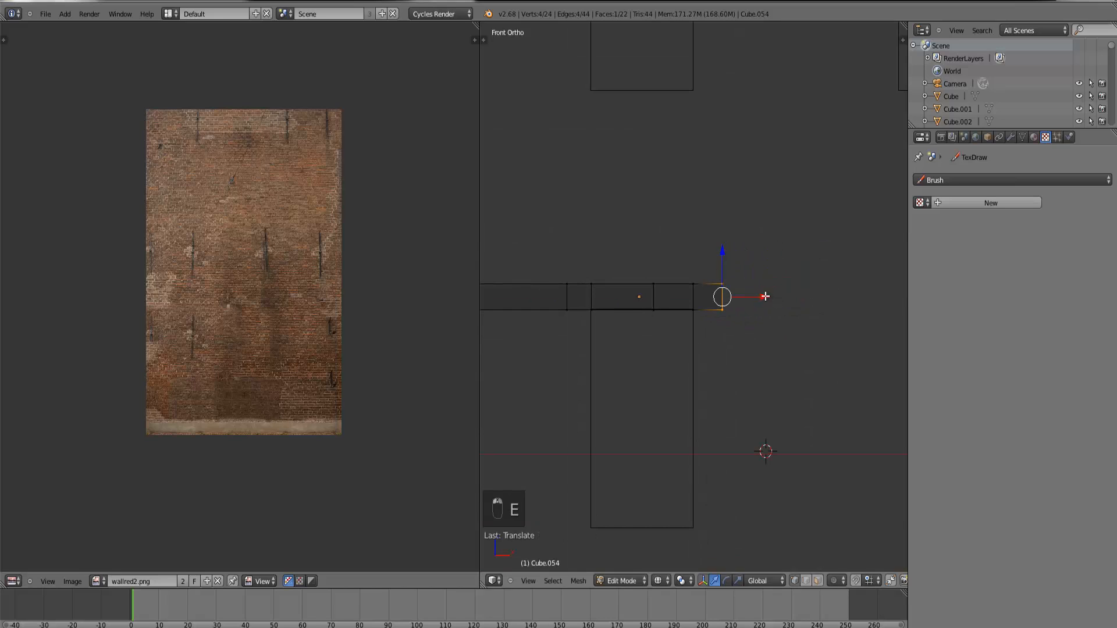
pyautogui.moveTo(766, 297); pyautogui.dragTo(763, 297)
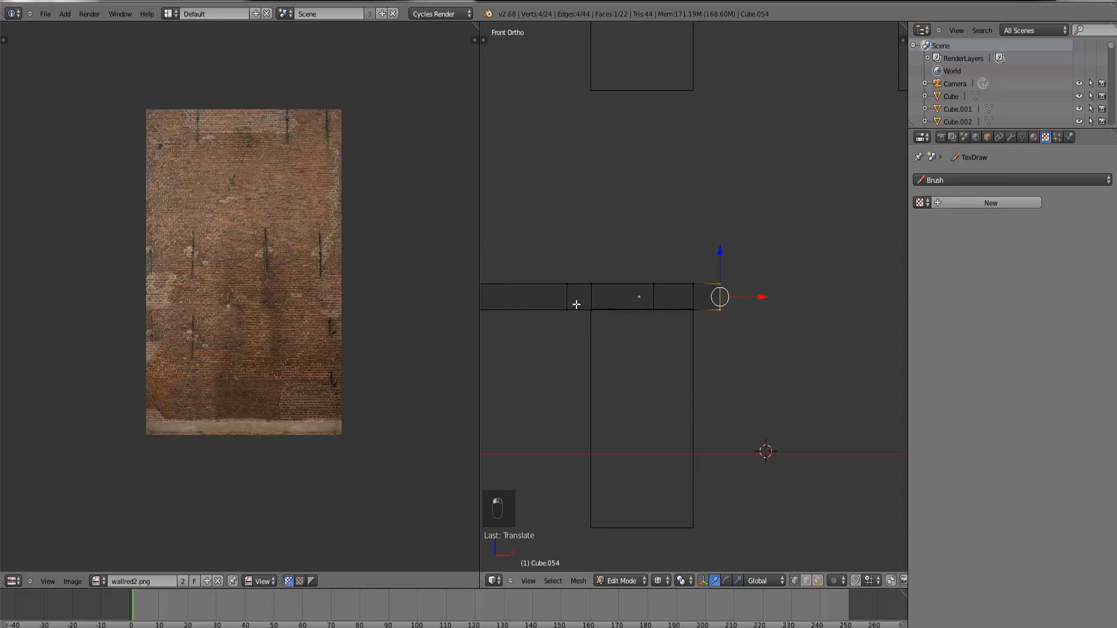
pyautogui.press('e')
pyautogui.click(756, 298)
pyautogui.scroll(-4, 757, 309)
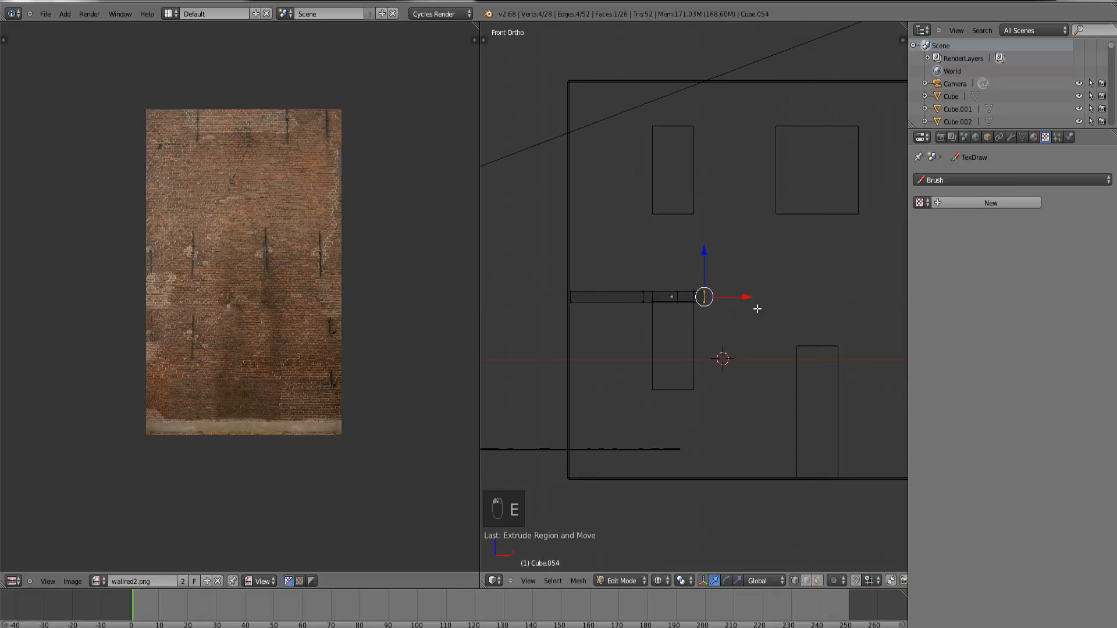
pyautogui.scroll(-4, 755, 308)
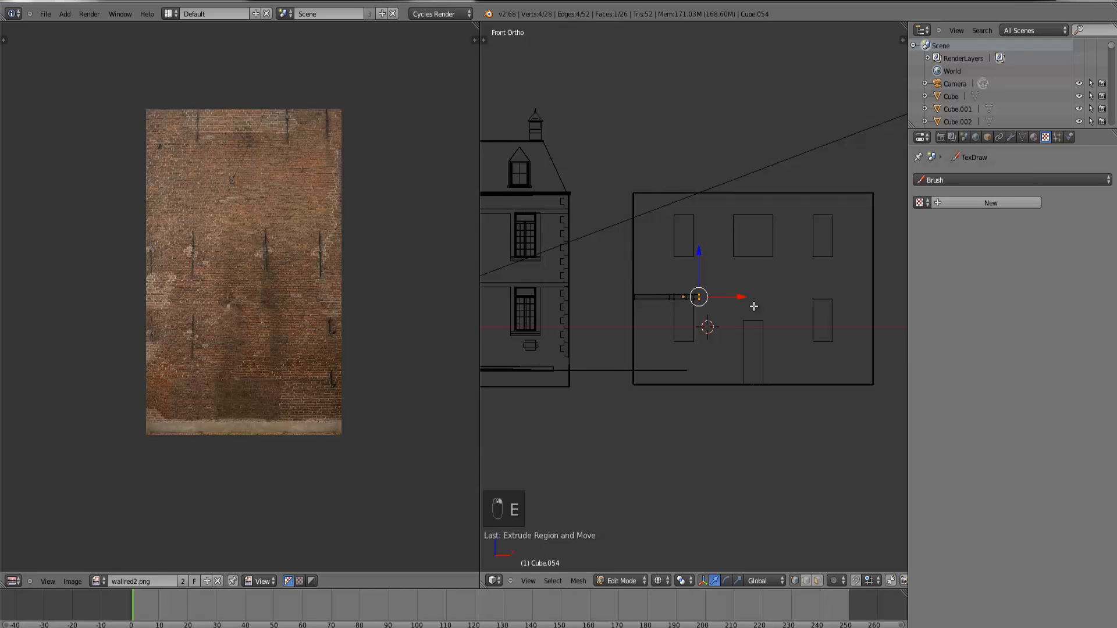
pyautogui.scroll(-2, 730, 305)
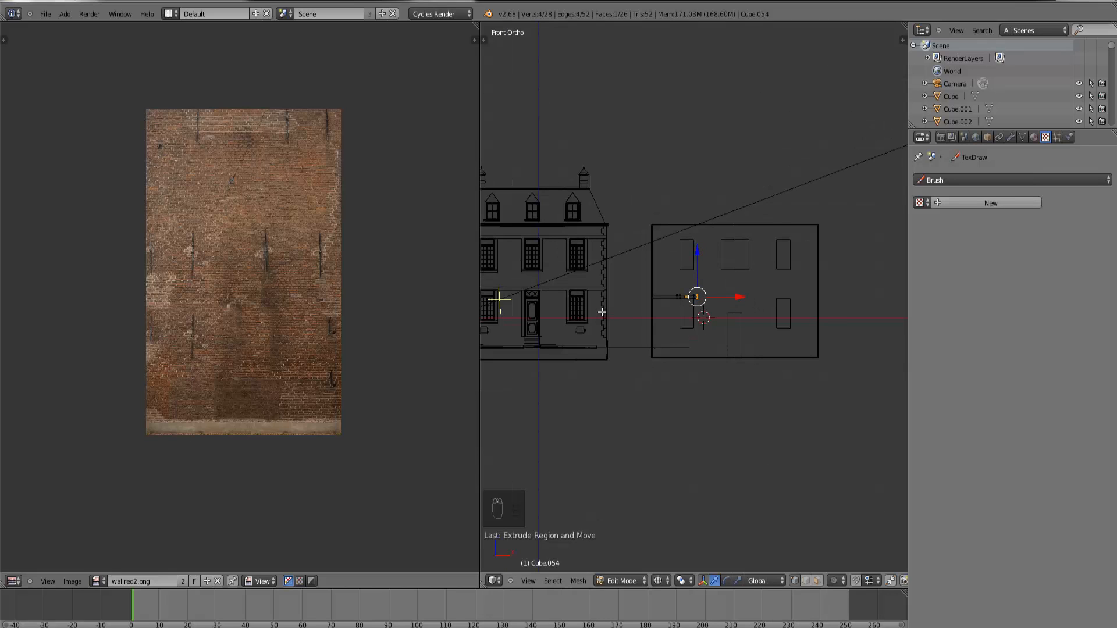
pyautogui.scroll(6, 717, 321)
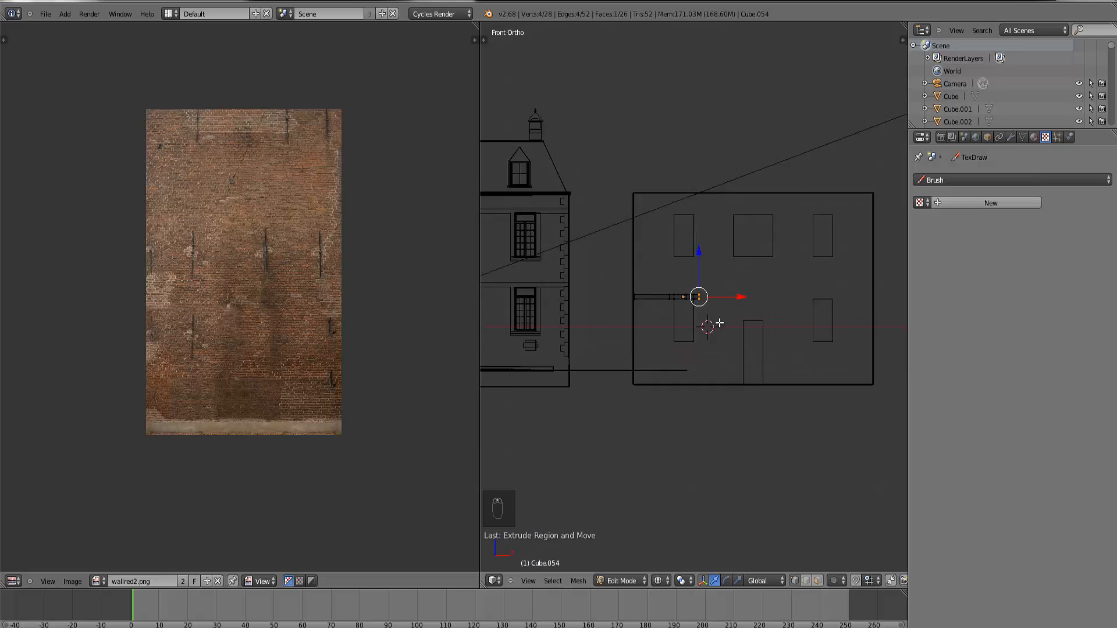
pyautogui.scroll(-3, 754, 307)
pyautogui.moveTo(742, 298); pyautogui.dragTo(871, 303)
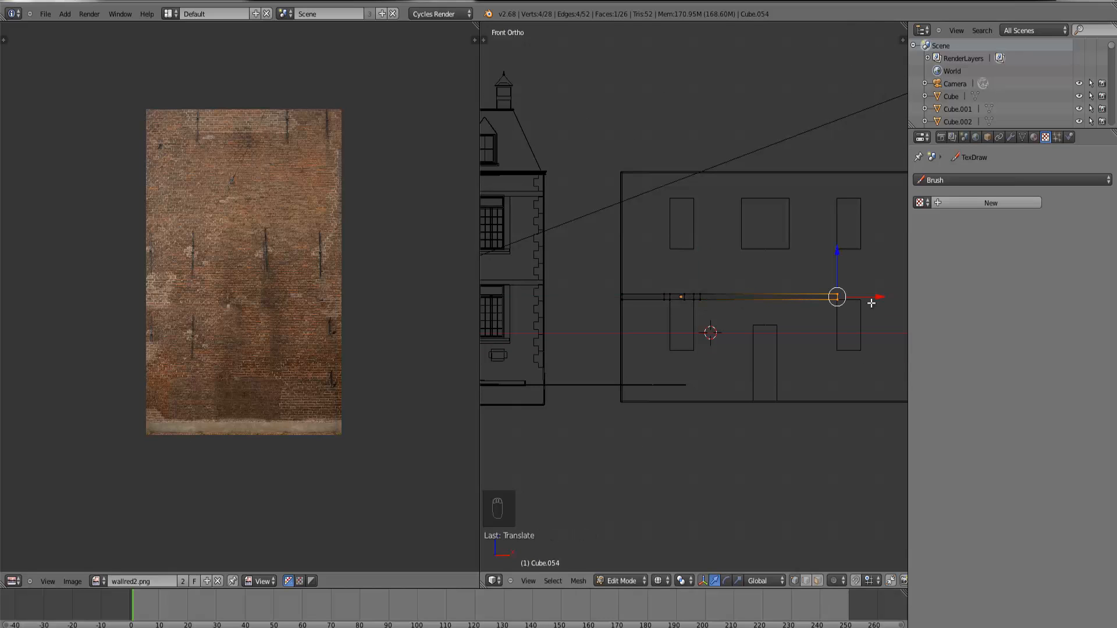
# Step: Switch from the trim bar to the building block's mesh in Edit Mode and inspect the wall around the door opening
pyautogui.press('Tab')
pyautogui.rightClick(767, 329)
pyautogui.press('Tab')
pyautogui.press('z')
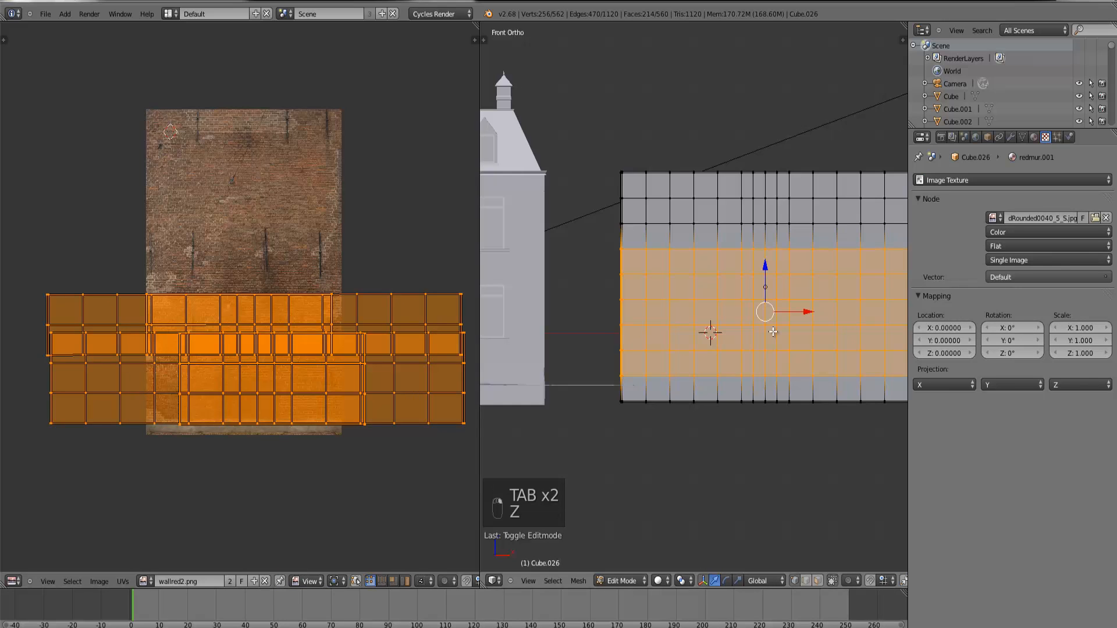
pyautogui.press('z')
pyautogui.rightClick(769, 332)
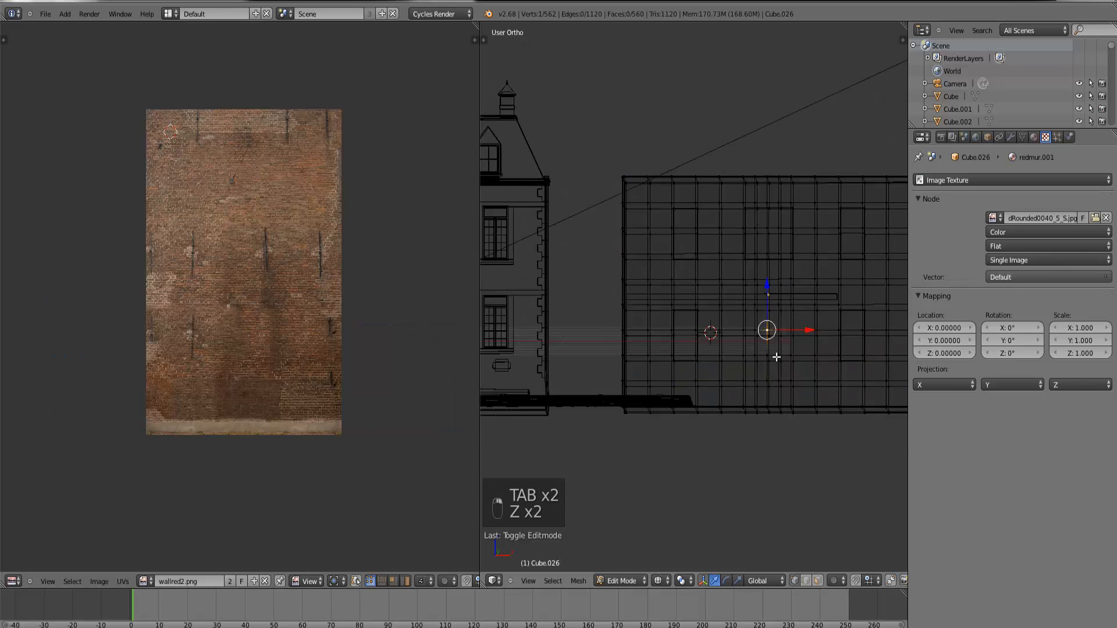
pyautogui.moveTo(778, 356); pyautogui.dragTo(779, 356, button='middle')
pyautogui.press('ctrl+KP_Decimal')
pyautogui.press('z')
pyautogui.scroll(6, 715, 323)
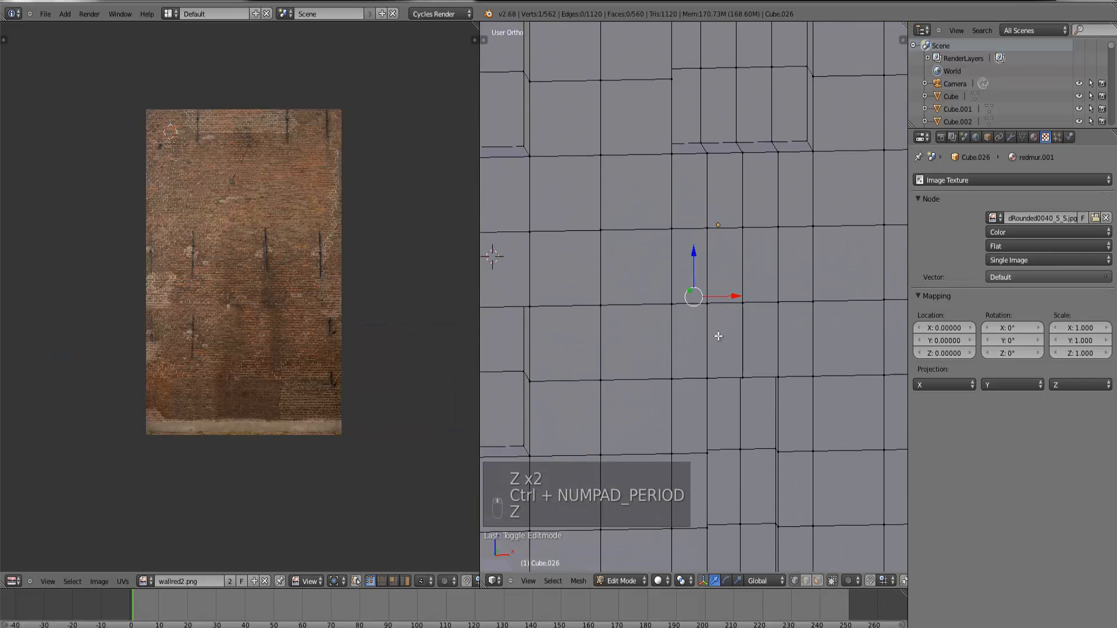
pyautogui.press('z')
pyautogui.scroll(-8, 733, 374)
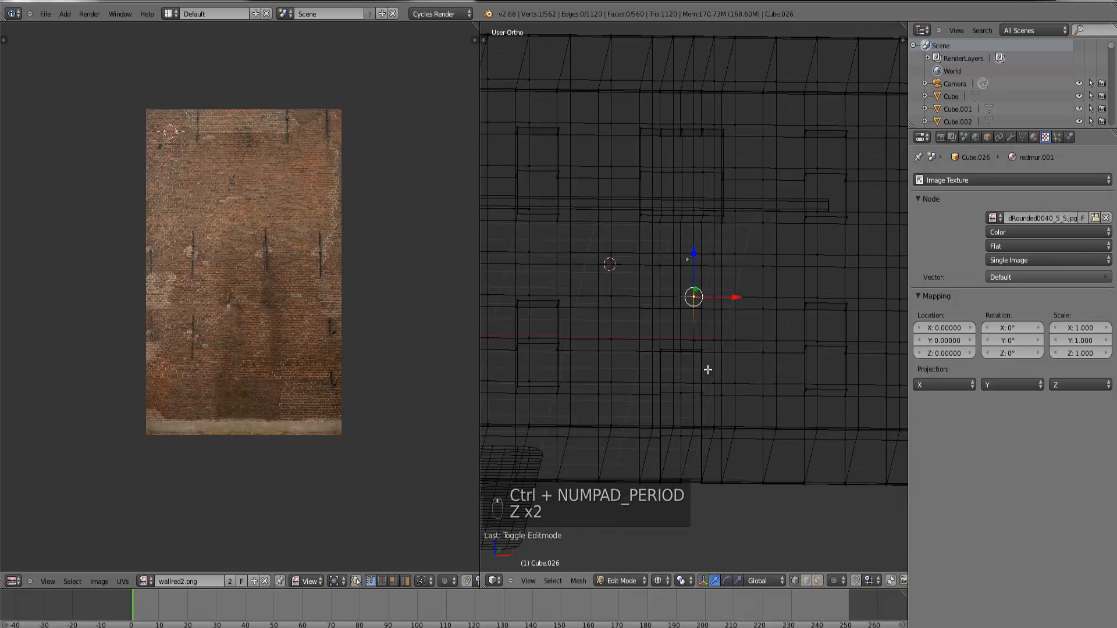
pyautogui.scroll(7, 675, 369)
pyautogui.press('z')
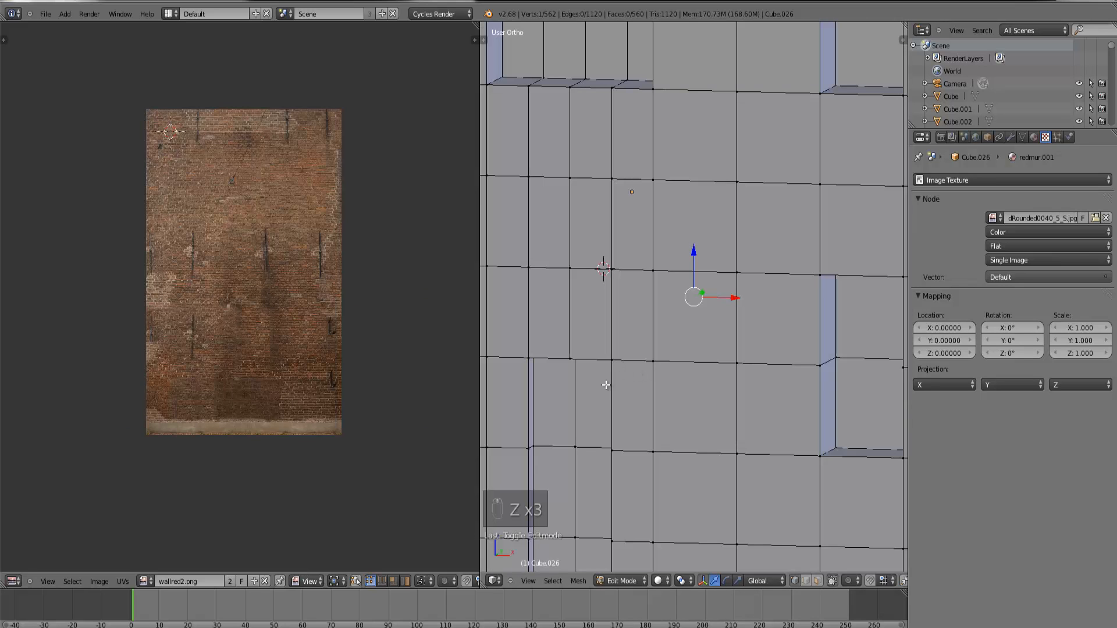
pyautogui.scroll(-3, 541, 349)
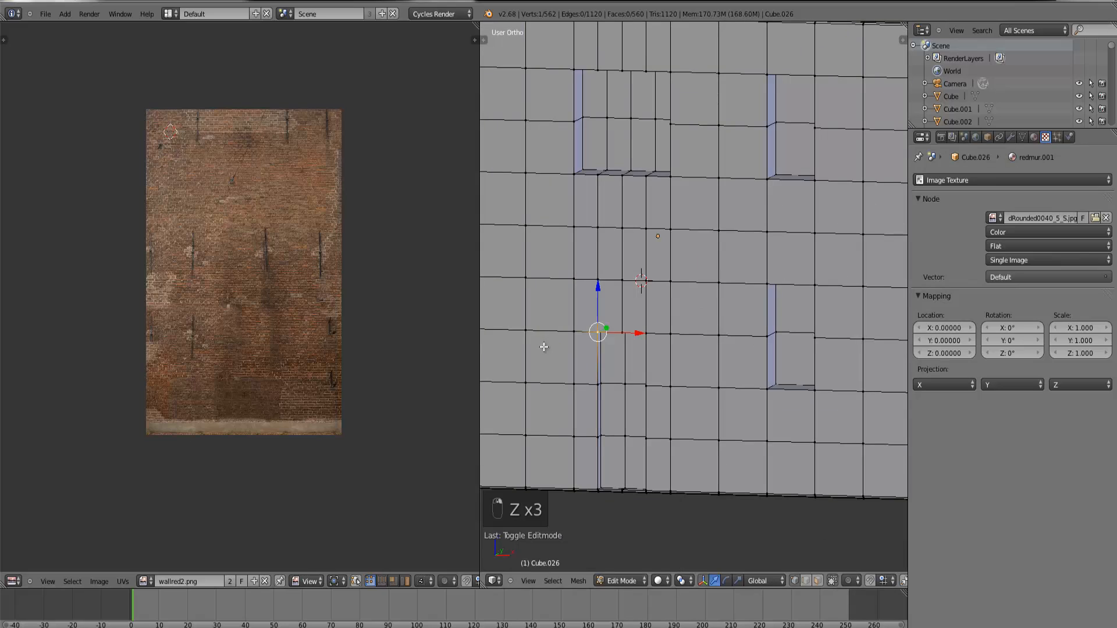
# Step: Select the six vertices around the two wall faces directly above the door opening and delete those faces
pyautogui.keyDown('shift'); pyautogui.rightClick(598, 280); pyautogui.keyUp('shift')
pyautogui.keyDown('shift'); pyautogui.rightClick(621, 282); pyautogui.keyUp('shift')
pyautogui.keyDown('shift'); pyautogui.rightClick(643, 283); pyautogui.keyUp('shift')
pyautogui.keyDown('shift'); pyautogui.rightClick(646, 327); pyautogui.keyUp('shift')
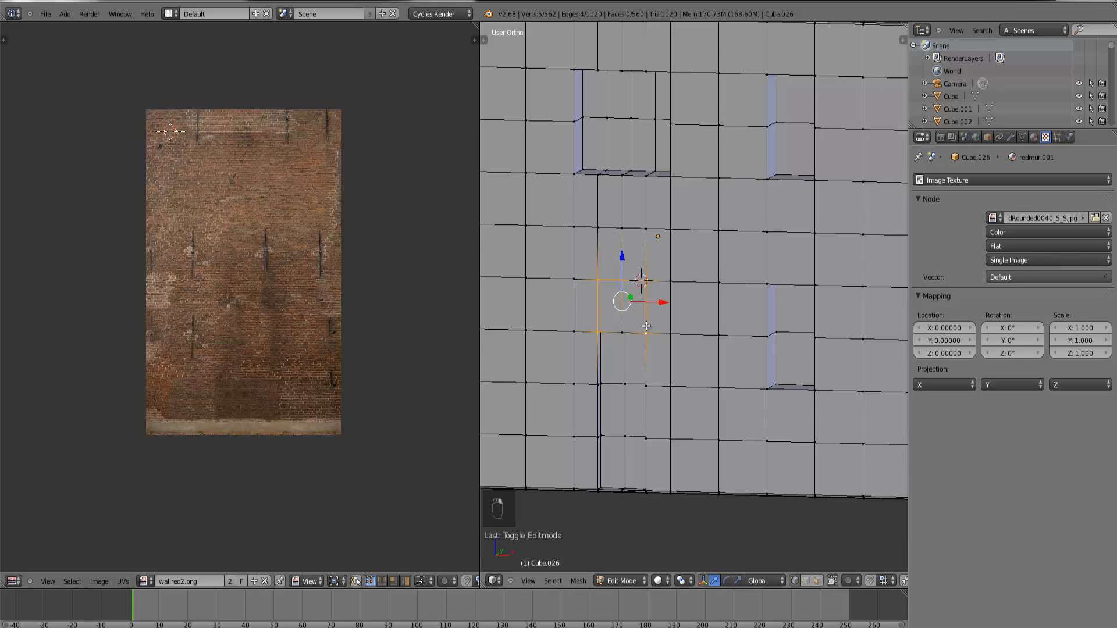
pyautogui.keyDown('shift'); pyautogui.rightClick(623, 332); pyautogui.keyUp('shift')
pyautogui.press('x')
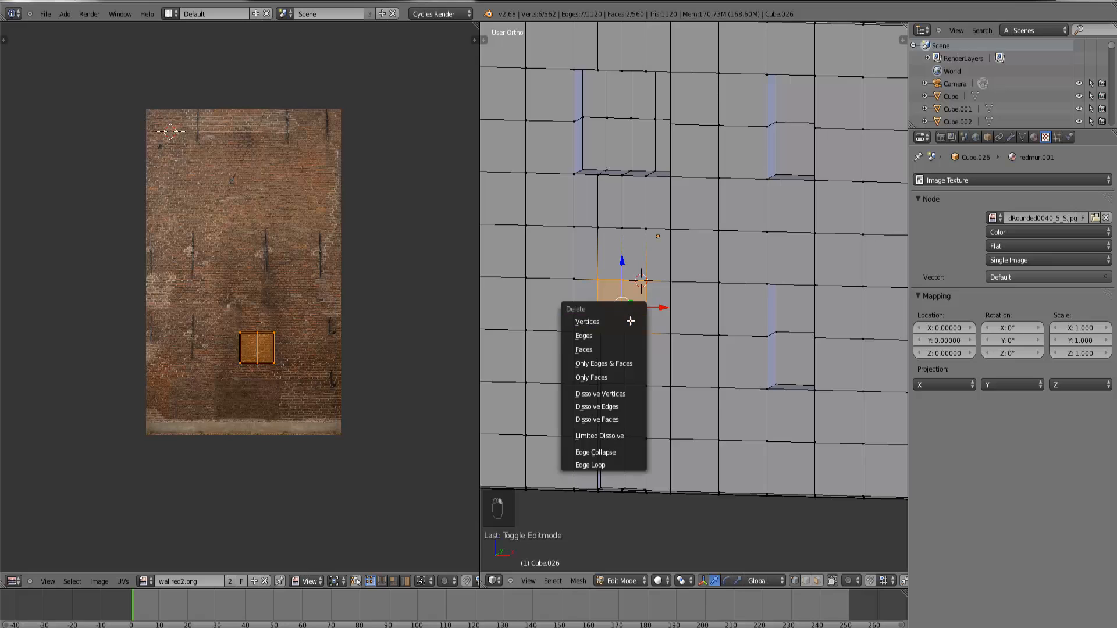
pyautogui.click(620, 349)
# Step: Delete the leftover middle vertex on the old top edge of the door opening
pyautogui.scroll(3, 646, 291)
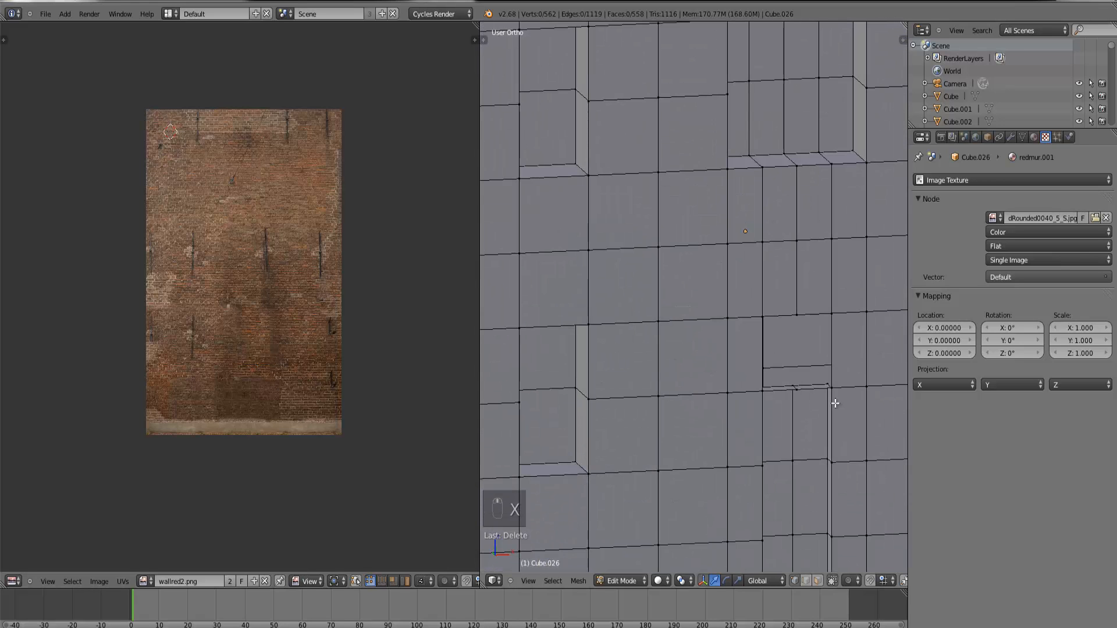
pyautogui.rightClick(794, 387)
pyautogui.press('x')
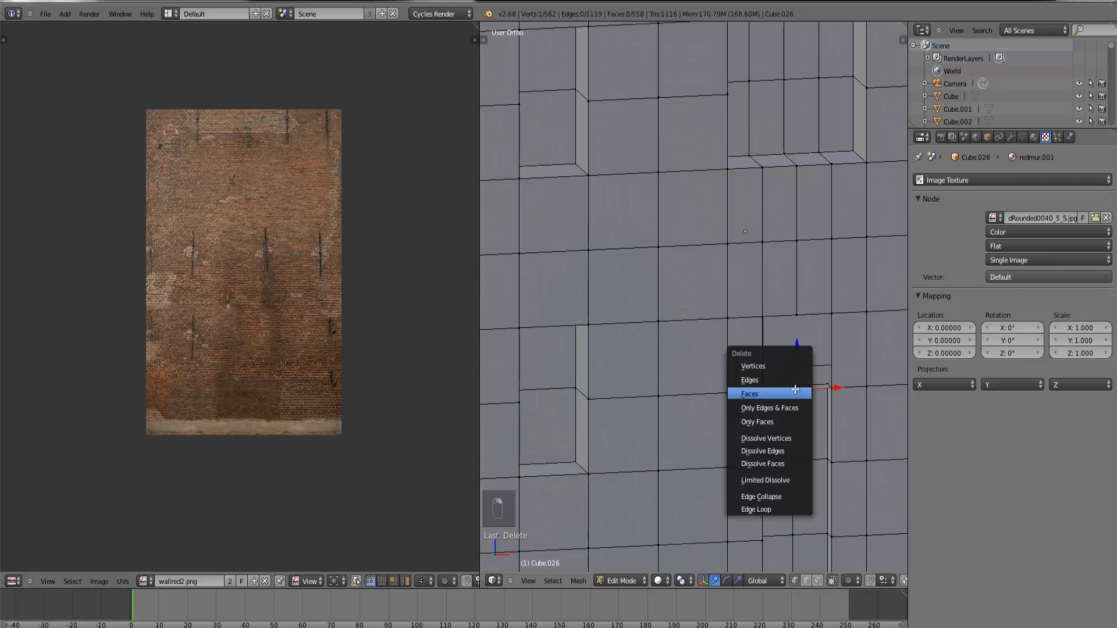
pyautogui.click(771, 367)
pyautogui.scroll(-3, 797, 379)
pyautogui.moveTo(791, 376); pyautogui.dragTo(726, 369, button='middle')
pyautogui.scroll(2, 646, 373)
pyautogui.rightClick(535, 341)
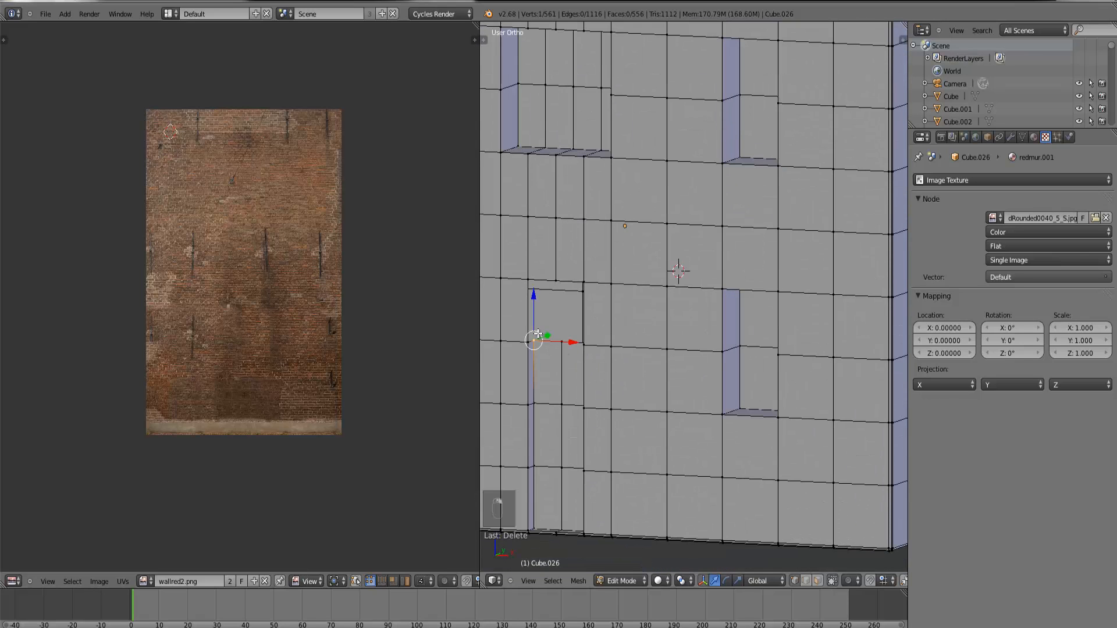
pyautogui.press('z')
pyautogui.press('z')
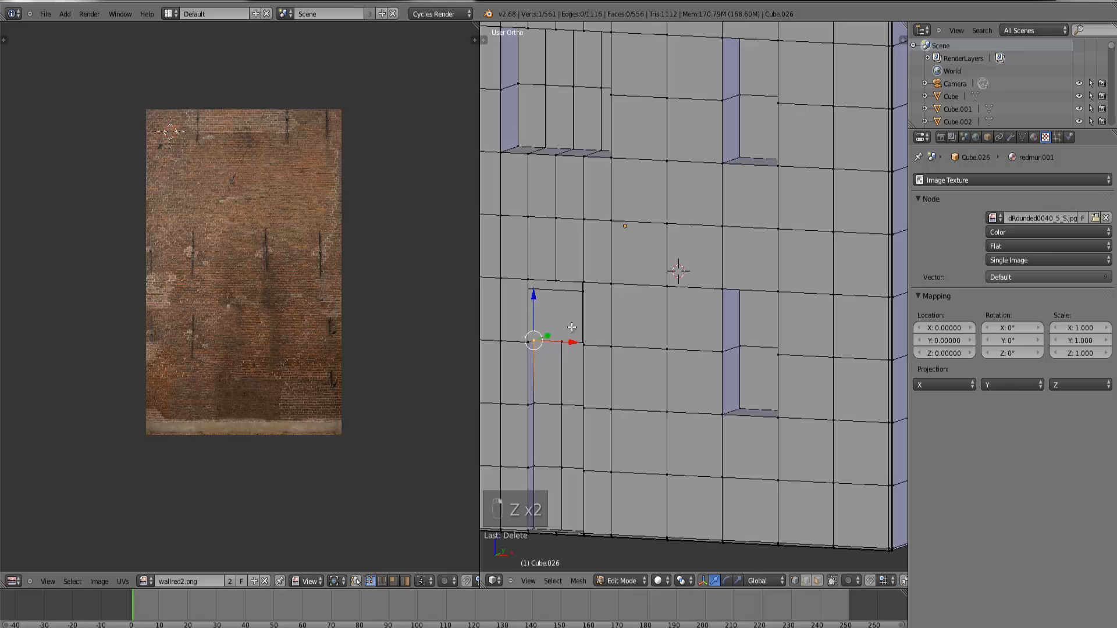
# Step: Reopen the trim bar in front wireframe view and move its right-end vertices just short of the right window opening
pyautogui.press('KP_1')
pyautogui.press('Tab')
pyautogui.press('z')
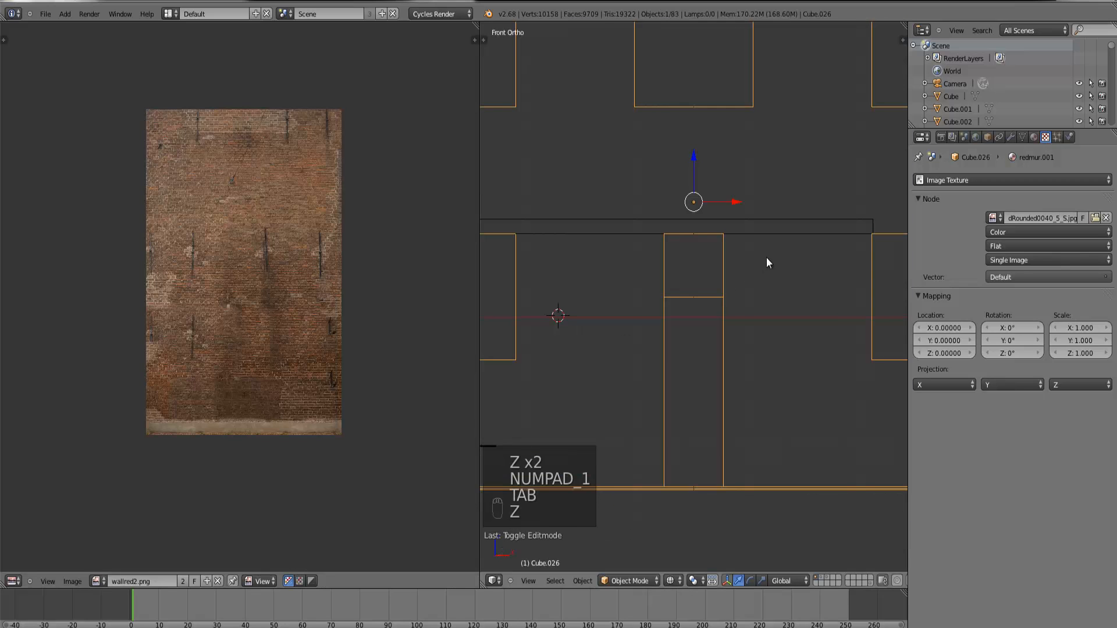
pyautogui.rightClick(814, 249)
pyautogui.press('Tab')
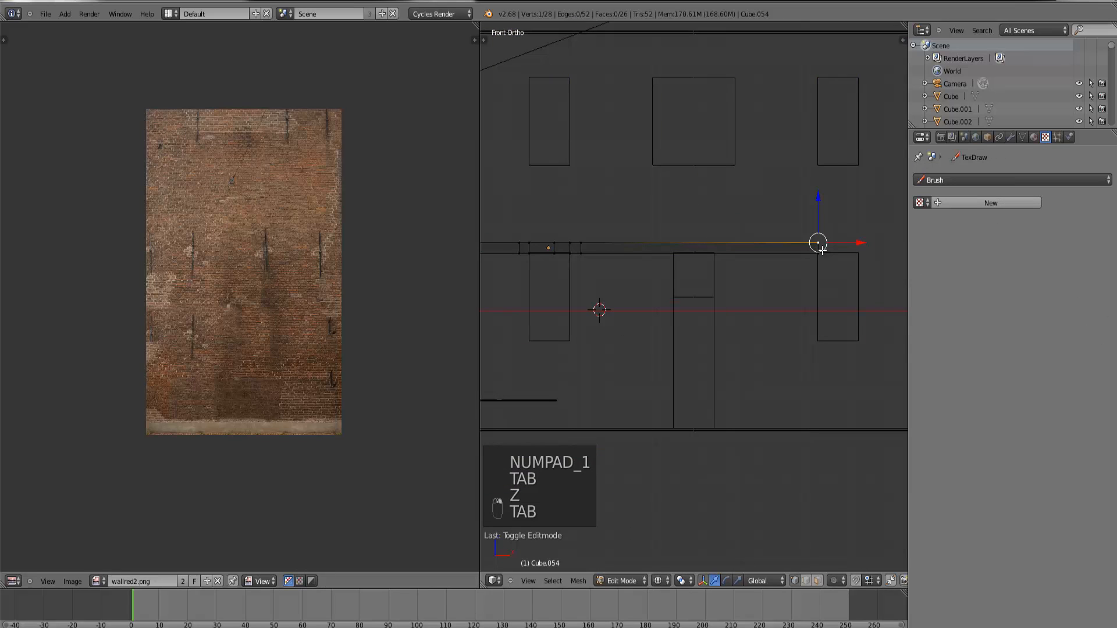
pyautogui.press('ctrl+KP_Decimal')
pyautogui.scroll(5, 731, 290)
pyautogui.press('b')
pyautogui.moveTo(731, 376); pyautogui.dragTo(640, 225)
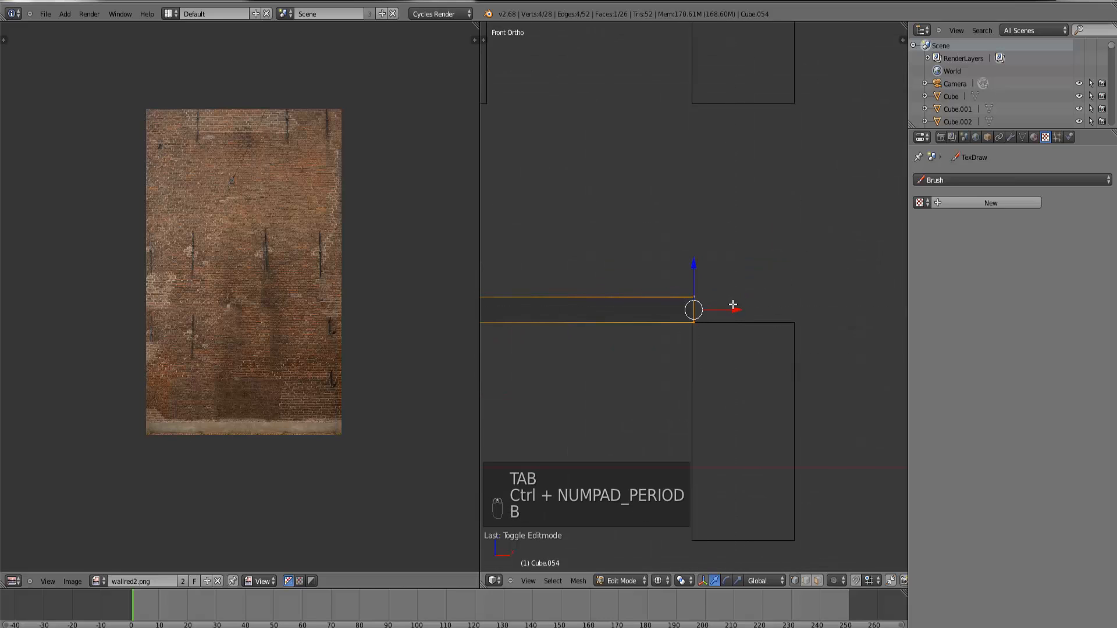
# Step: Extrude the bar's end along X to the right window opening's left edge, and again across to its right edge
pyautogui.press('e')
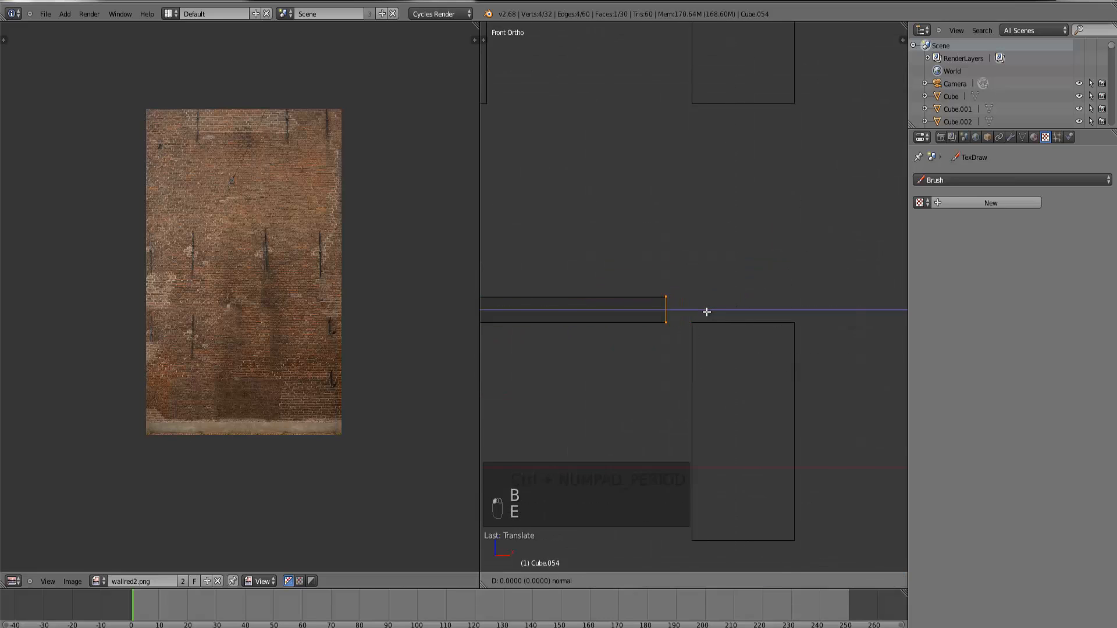
pyautogui.press('x')
pyautogui.click(733, 318)
pyautogui.press('e')
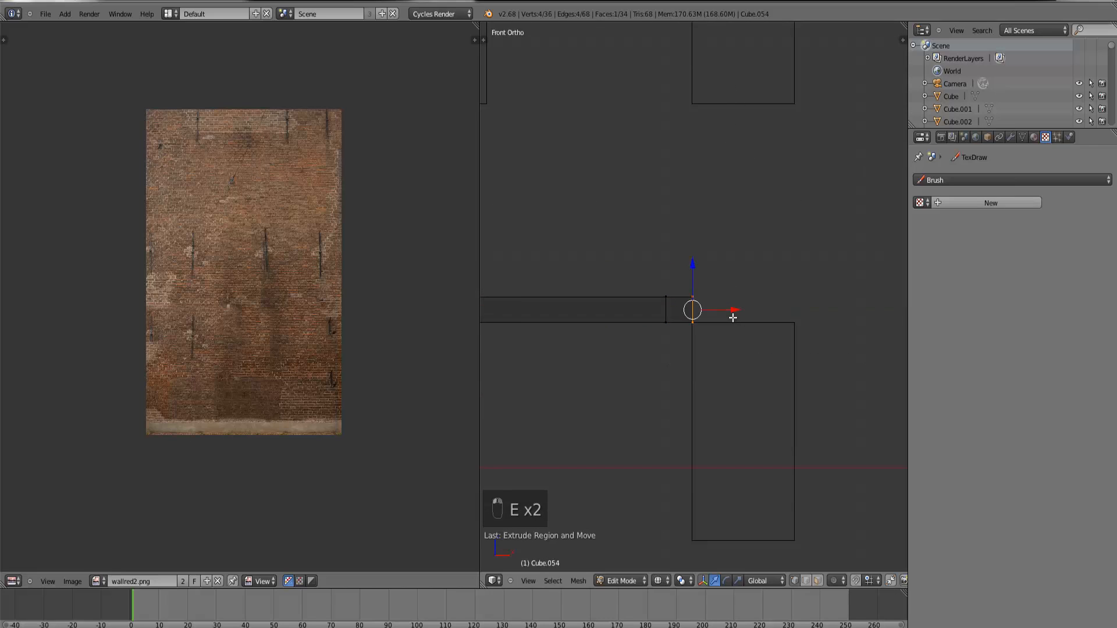
pyautogui.press('x')
pyautogui.click(827, 315)
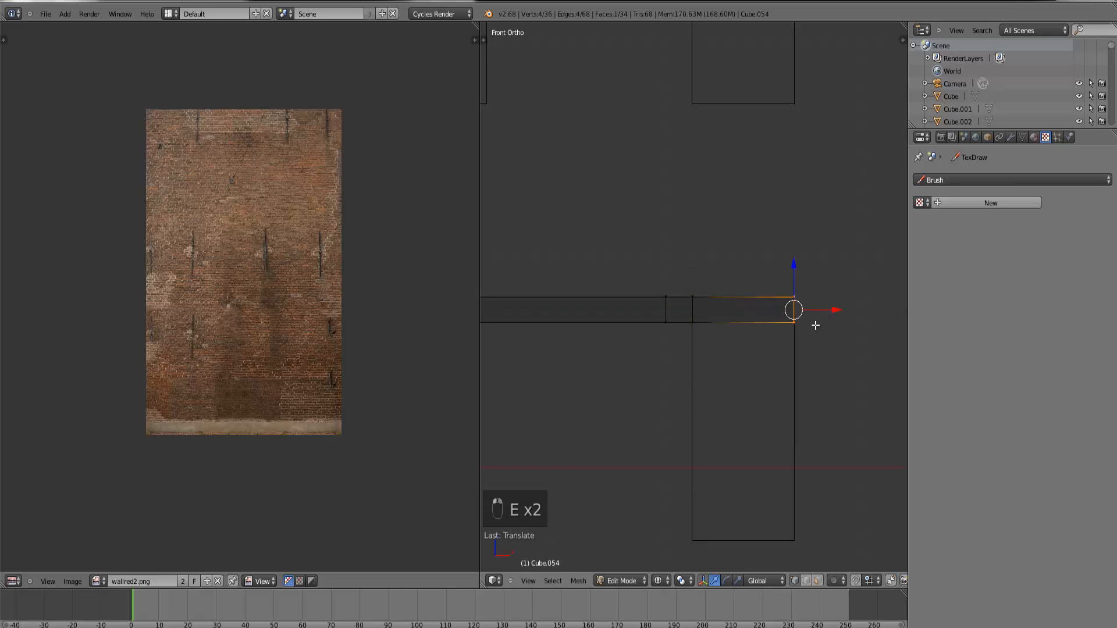
# Step: Extrude a short segment past the right window opening, and extrude the bar along X to the block's right corner
pyautogui.press('e')
pyautogui.press('x')
pyautogui.click(845, 315)
pyautogui.scroll(-5, 827, 311)
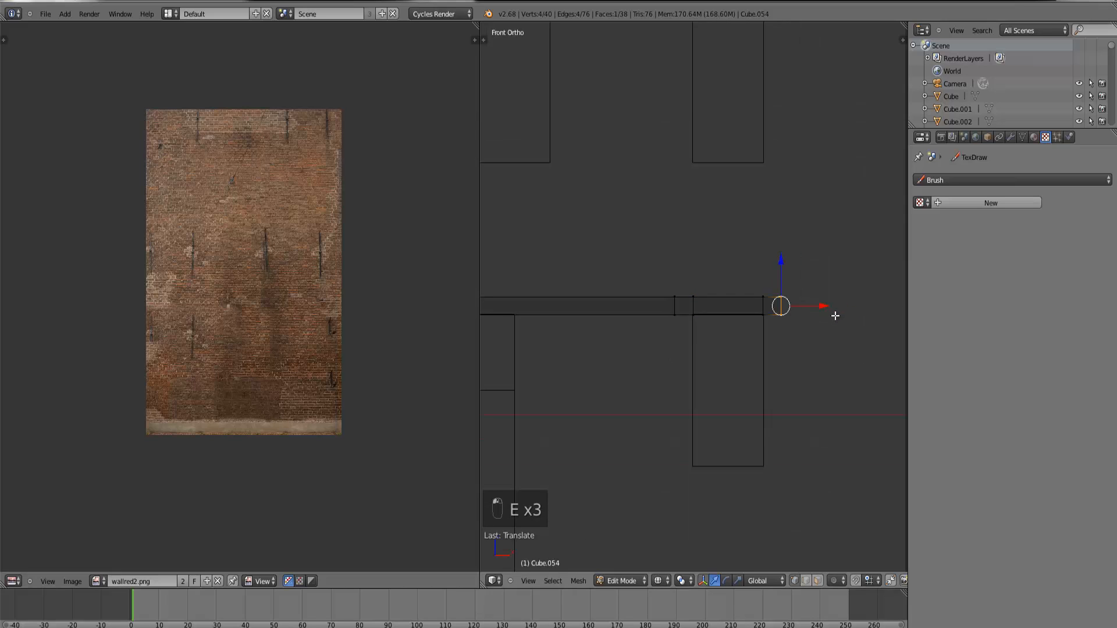
pyautogui.press('e')
pyautogui.press('x')
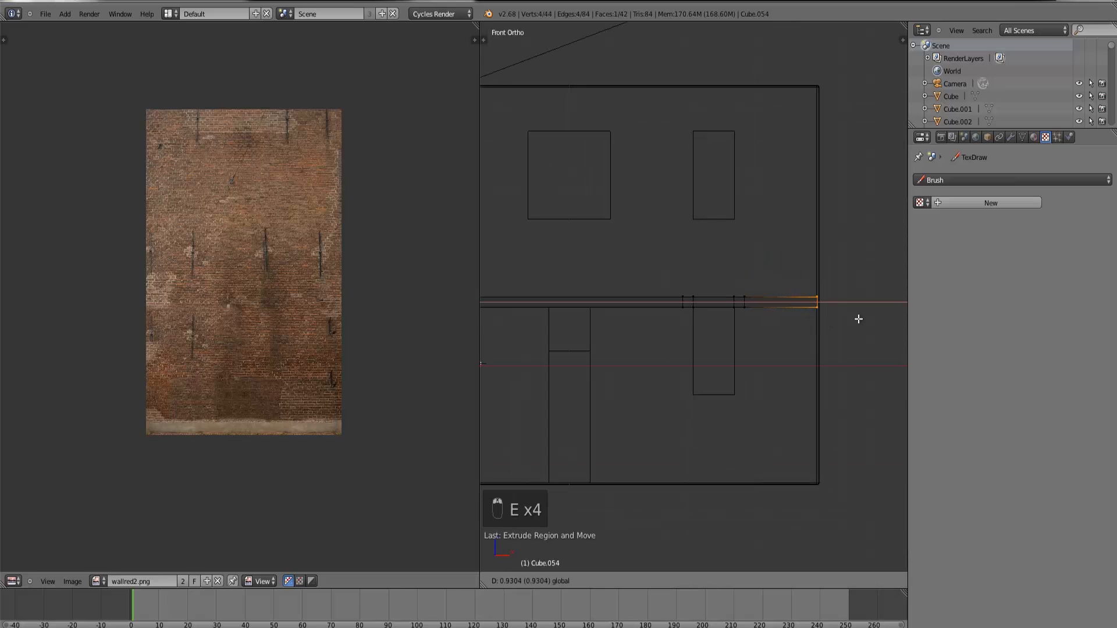
pyautogui.click(859, 319)
# Step: Extrude the bar's short segment beside the right window down to the opening's bottom edge, plus a short segment below it
pyautogui.rightClick(695, 317)
pyautogui.scroll(3, 705, 326)
pyautogui.press('b')
pyautogui.moveTo(712, 333); pyautogui.dragTo(668, 307)
pyautogui.press('e')
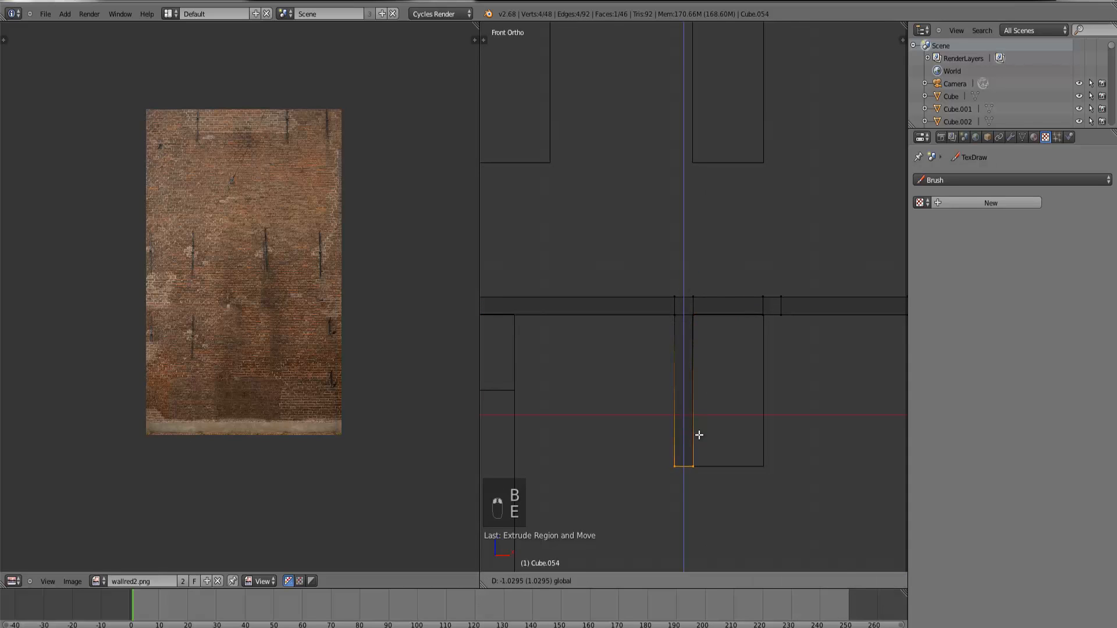
pyautogui.click(700, 435)
pyautogui.press('e')
pyautogui.click(683, 441)
# Step: Extrude the inner side of the left jamb's foot across beneath the window opening, plus a short segment past its right edge
pyautogui.rightClick(714, 487)
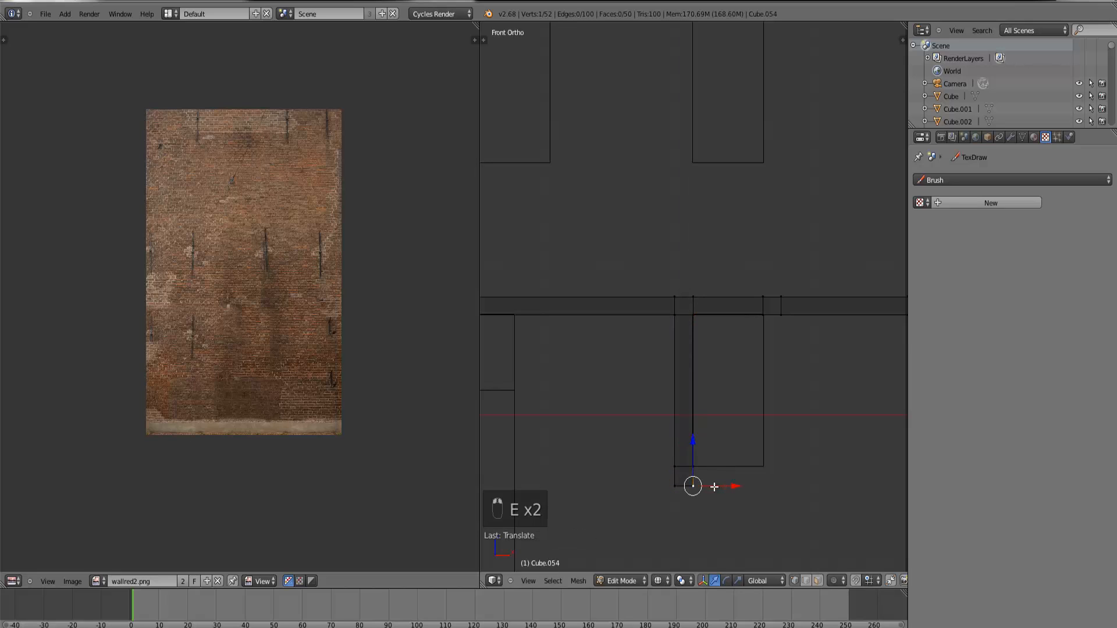
pyautogui.press('b')
pyautogui.moveTo(715, 501); pyautogui.dragTo(690, 432)
pyautogui.press('b')
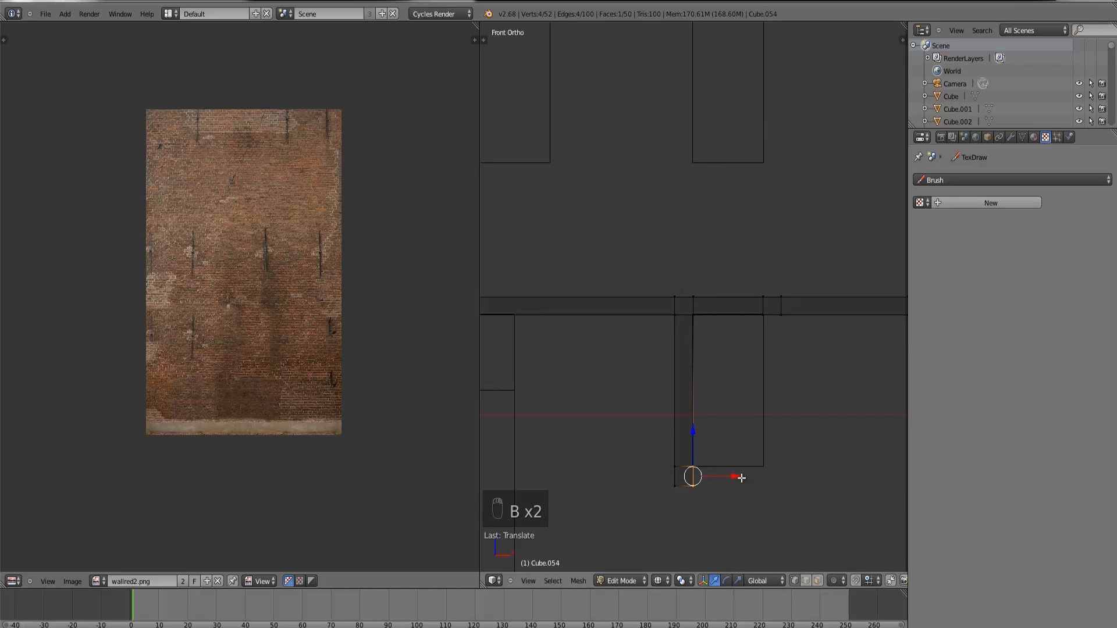
pyautogui.press('e')
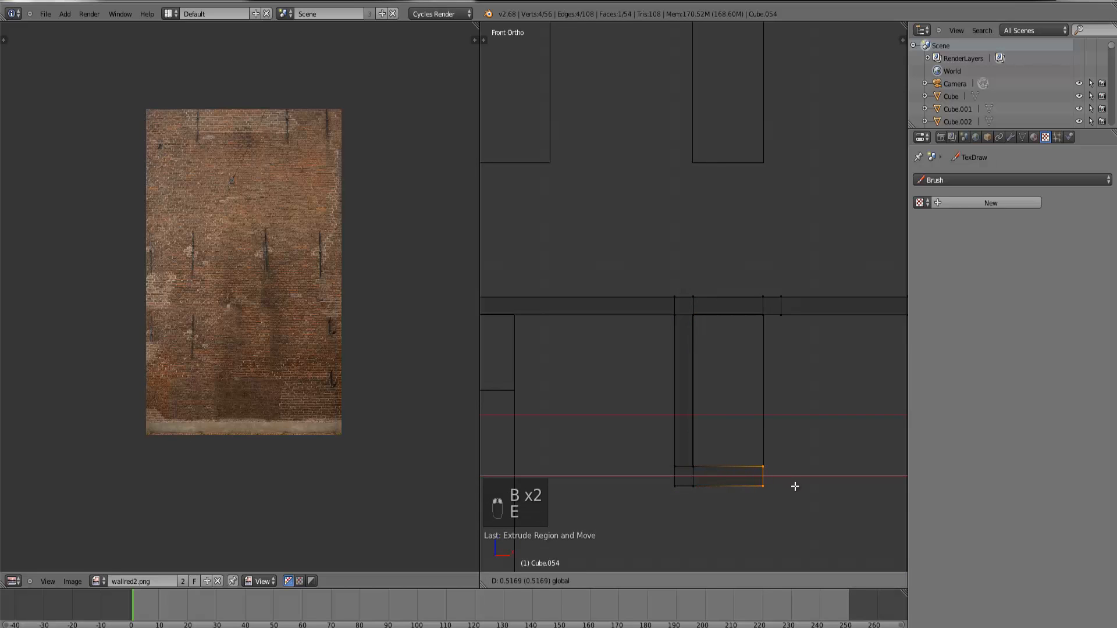
pyautogui.click(795, 486)
pyautogui.press('e')
pyautogui.click(805, 482)
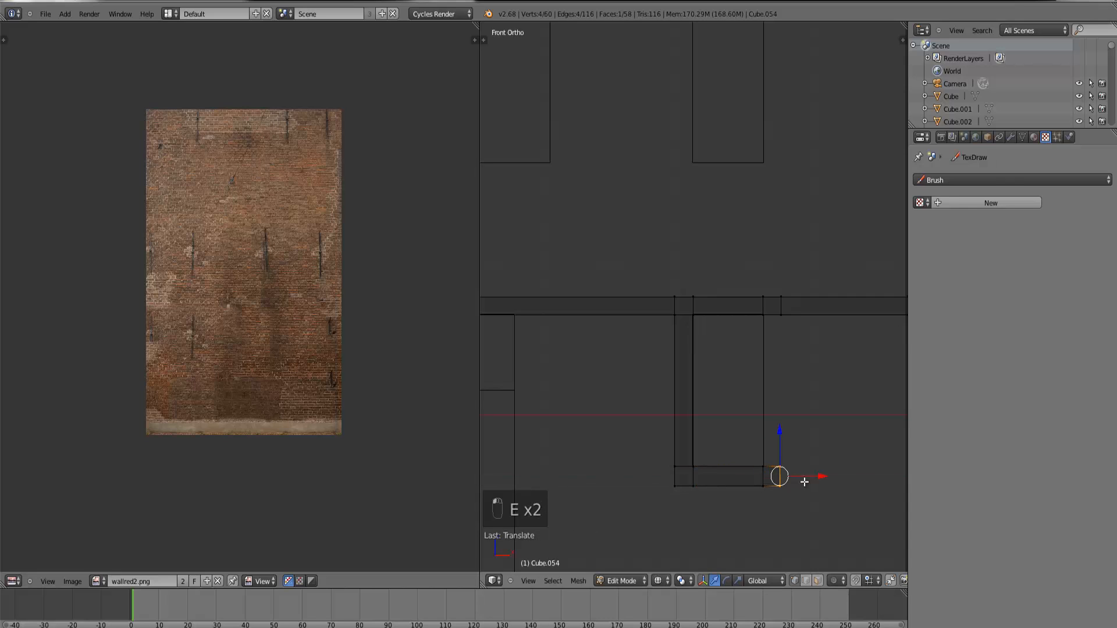
# Step: Extrude the top of the sill's right-end segment up along the window opening to the underside of the bar
pyautogui.press('b')
pyautogui.moveTo(791, 483); pyautogui.dragTo(705, 429)
pyautogui.press('e')
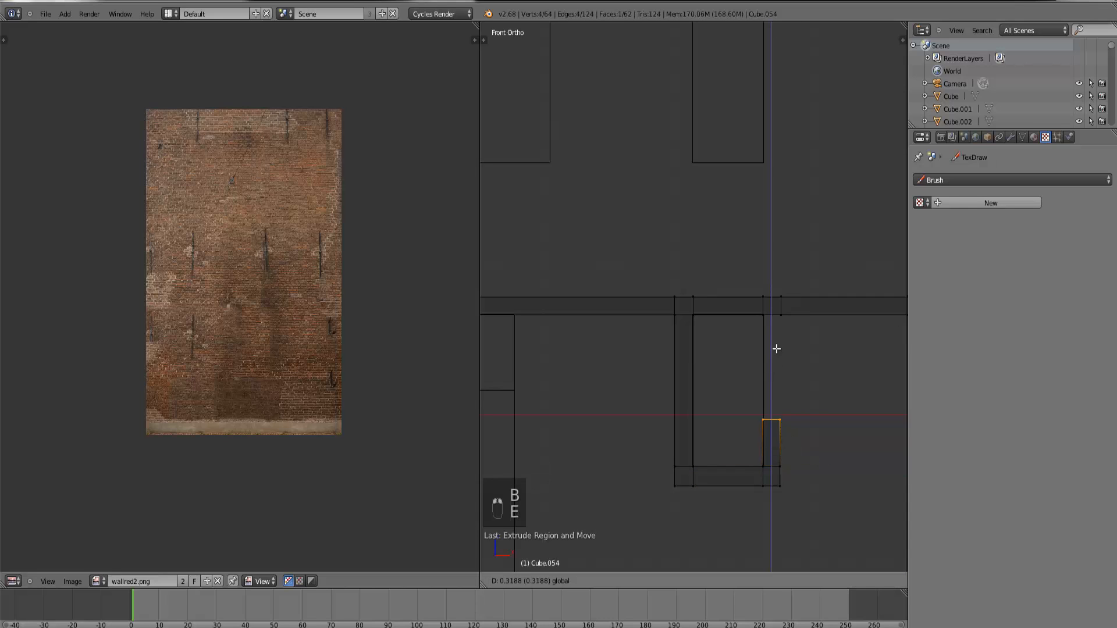
pyautogui.click(780, 318)
# Step: Move the right jamb's outer edge along X to line up with the bar's segment edge beside the right window opening
pyautogui.rightClick(792, 478)
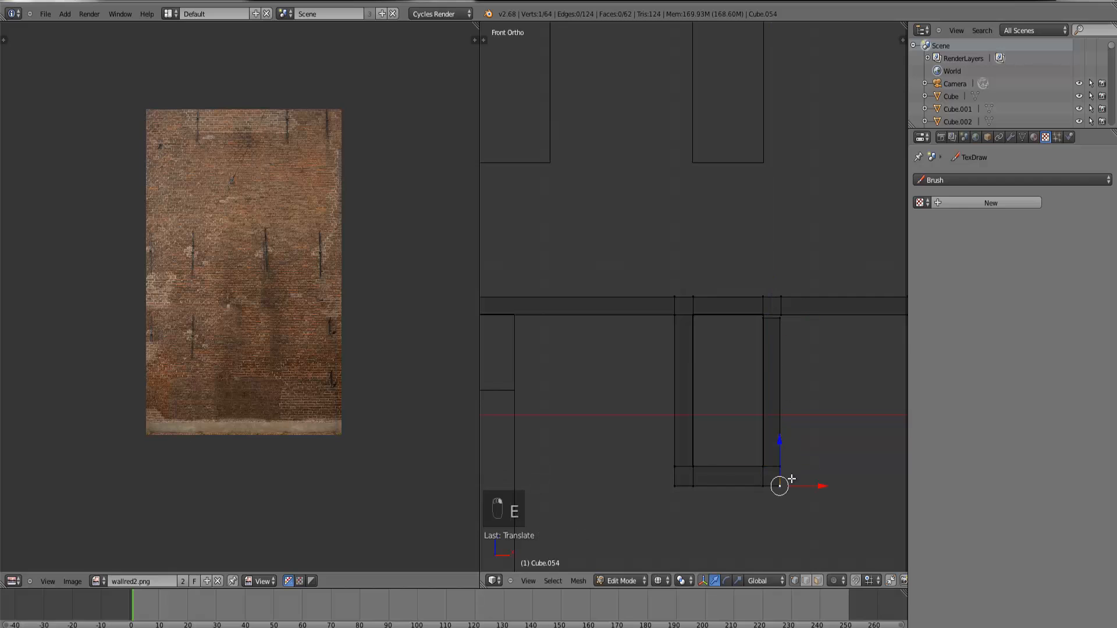
pyautogui.press('b')
pyautogui.moveTo(798, 502); pyautogui.dragTo(774, 333)
pyautogui.press('ctrl+KP_Decimal')
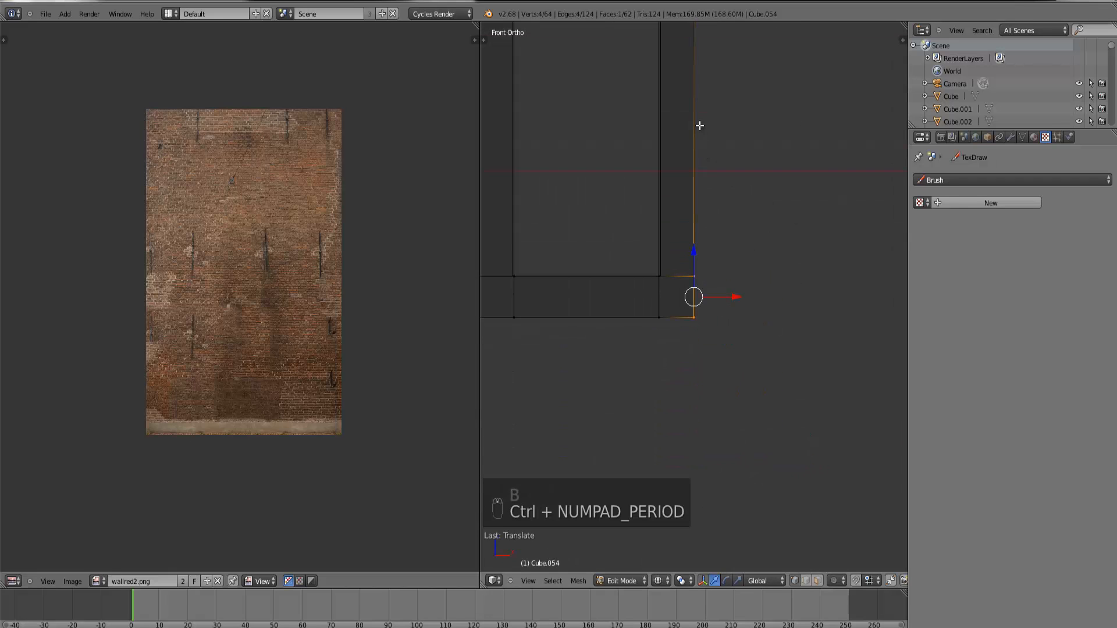
pyautogui.scroll(-3, 698, 112)
pyautogui.hotkey('alt', 'Home')
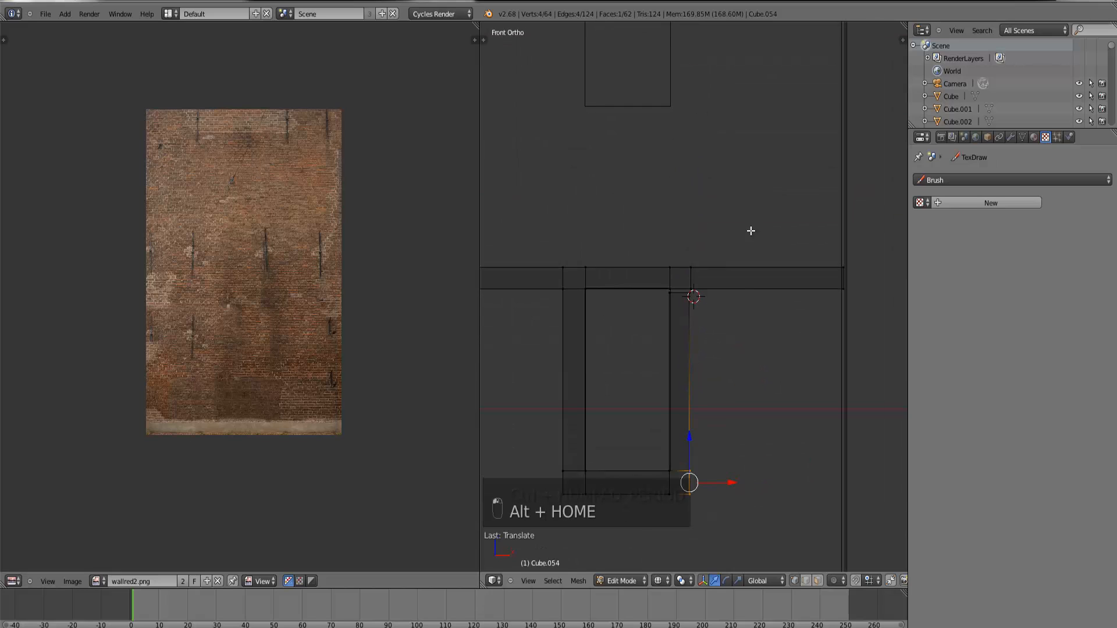
pyautogui.scroll(7, 751, 232)
pyautogui.press('b')
pyautogui.moveTo(725, 326); pyautogui.dragTo(664, 273)
pyautogui.scroll(-4, 694, 481)
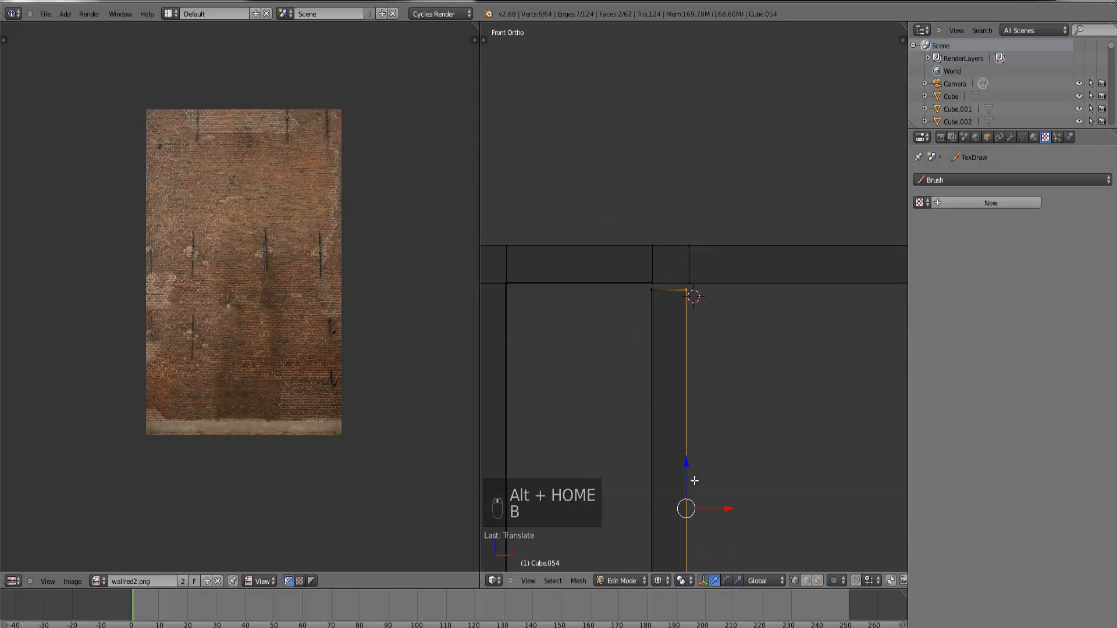
pyautogui.scroll(4, 700, 344)
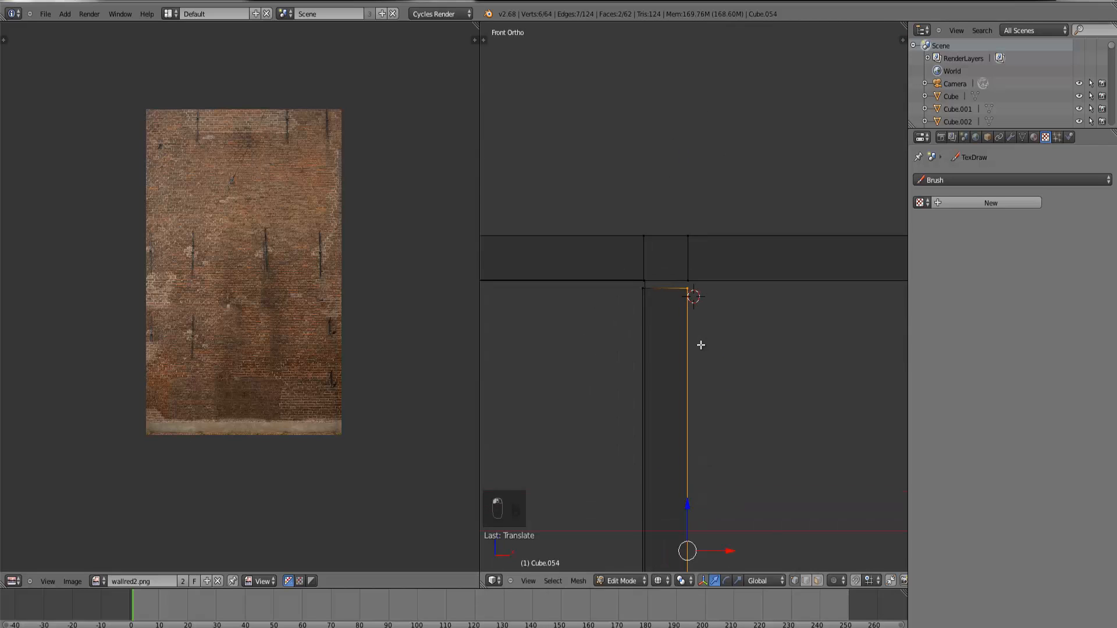
# Step: Move the top of the right window's right jamb up to the underside of the bar and leave Edit Mode
pyautogui.rightClick(691, 274)
pyautogui.rightClick(691, 274)
pyautogui.press('b')
pyautogui.rightClick(677, 290)
pyautogui.press('b')
pyautogui.moveTo(697, 302); pyautogui.dragTo(575, 278)
pyautogui.press('Tab')
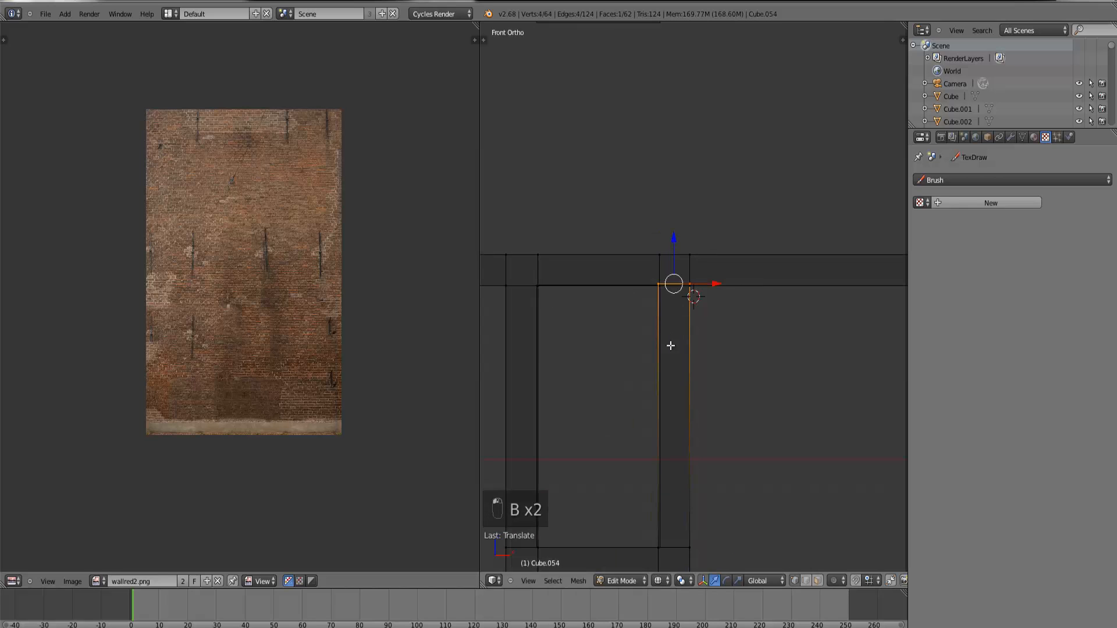
# Step: Widen the 3D view, move the trim along Y onto the building's front wall, and exit Local View
pyautogui.press('z')
pyautogui.moveTo(692, 356)
pyautogui.mouseDown(button='middle')
pyautogui.moveTo(659, 375)
pyautogui.moveTo(696, 370)
pyautogui.mouseUp(button='middle')
pyautogui.press('ctrl+KP_Decimal')
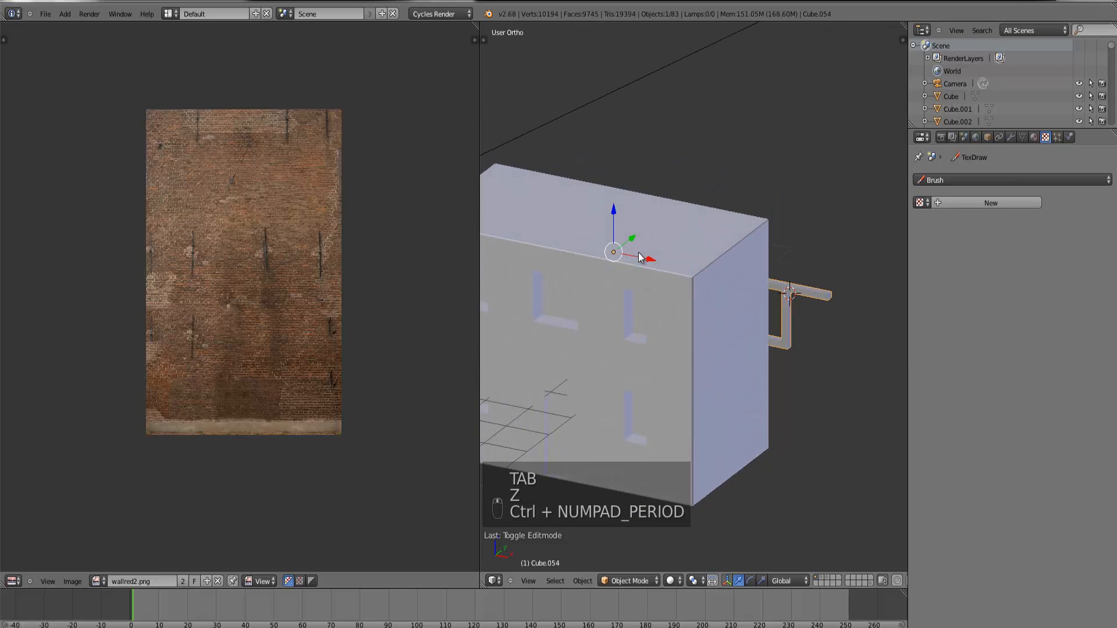
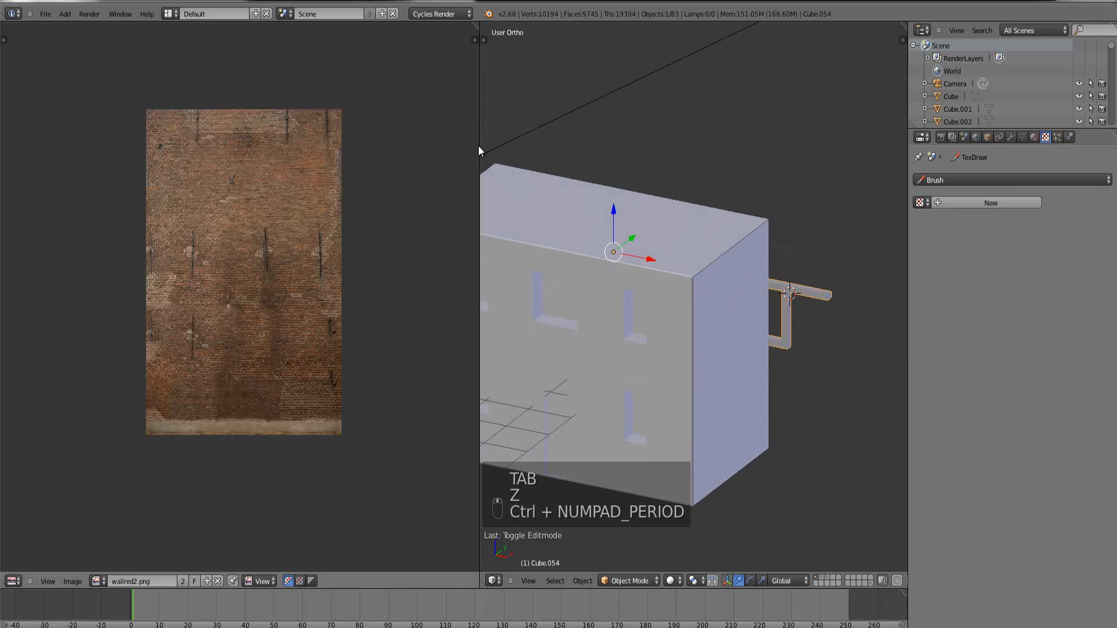
pyautogui.moveTo(478, 150); pyautogui.dragTo(262, 138)
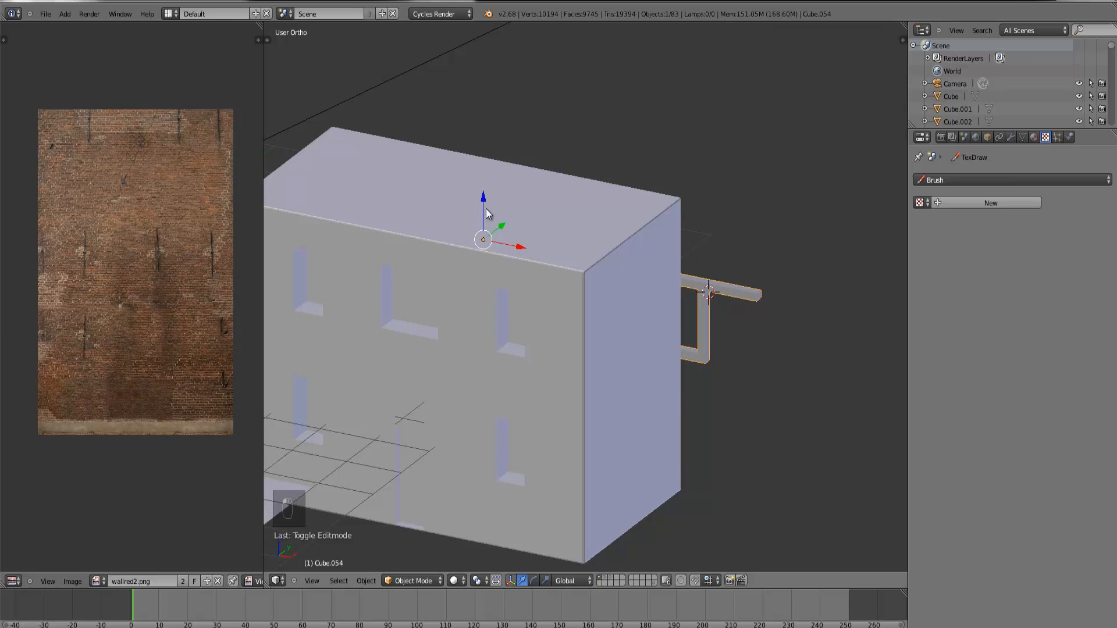
pyautogui.moveTo(503, 232); pyautogui.dragTo(394, 331)
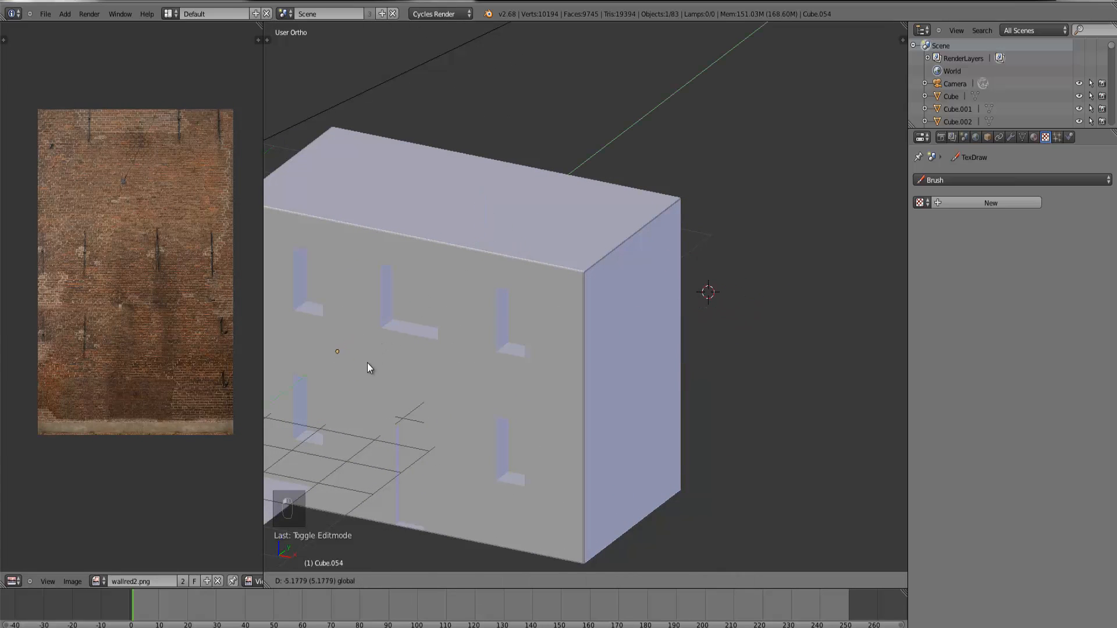
pyautogui.moveTo(357, 375); pyautogui.dragTo(347, 389)
pyautogui.press('KP_Divide')
pyautogui.moveTo(473, 389); pyautogui.dragTo(578, 385, button='middle')
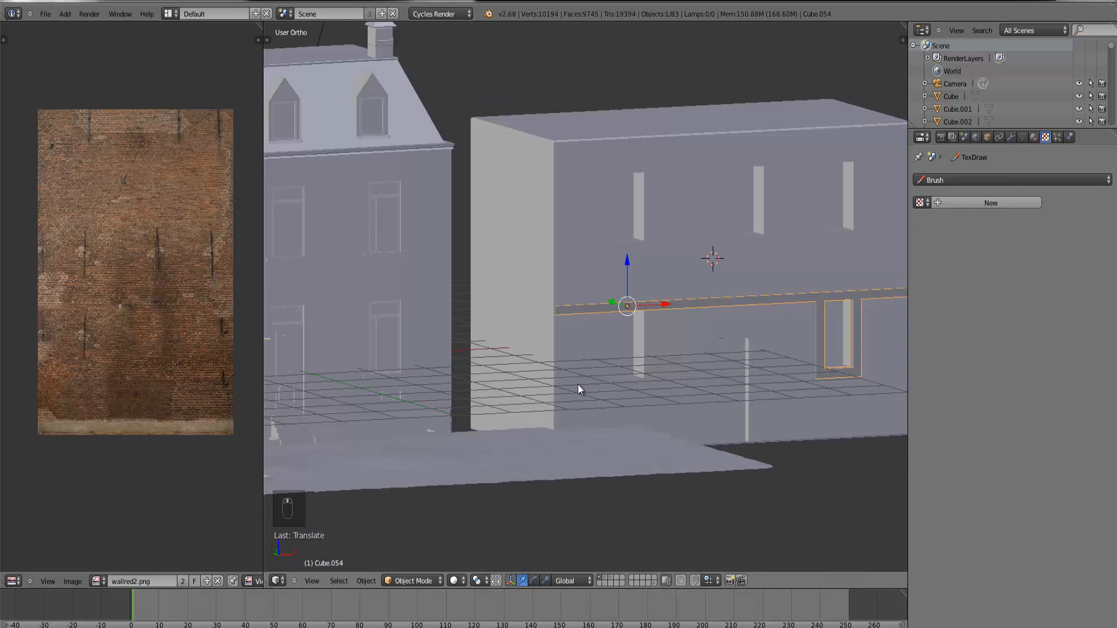
# Step: Shift the bar's edge loop just right of the left window opening slightly along X toward the opening, matching the jamb width
pyautogui.press('KP_1')
pyautogui.scroll(5, 346, 266)
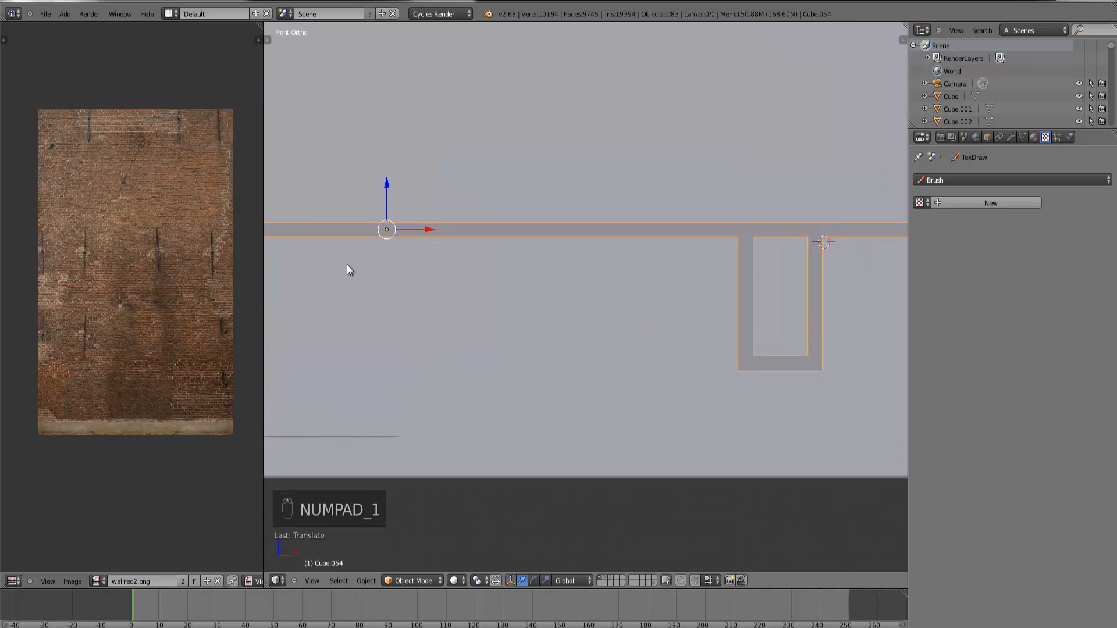
pyautogui.press('Tab')
pyautogui.press('z')
pyautogui.rightClick(396, 236)
pyautogui.press('ctrl+KP_Decimal')
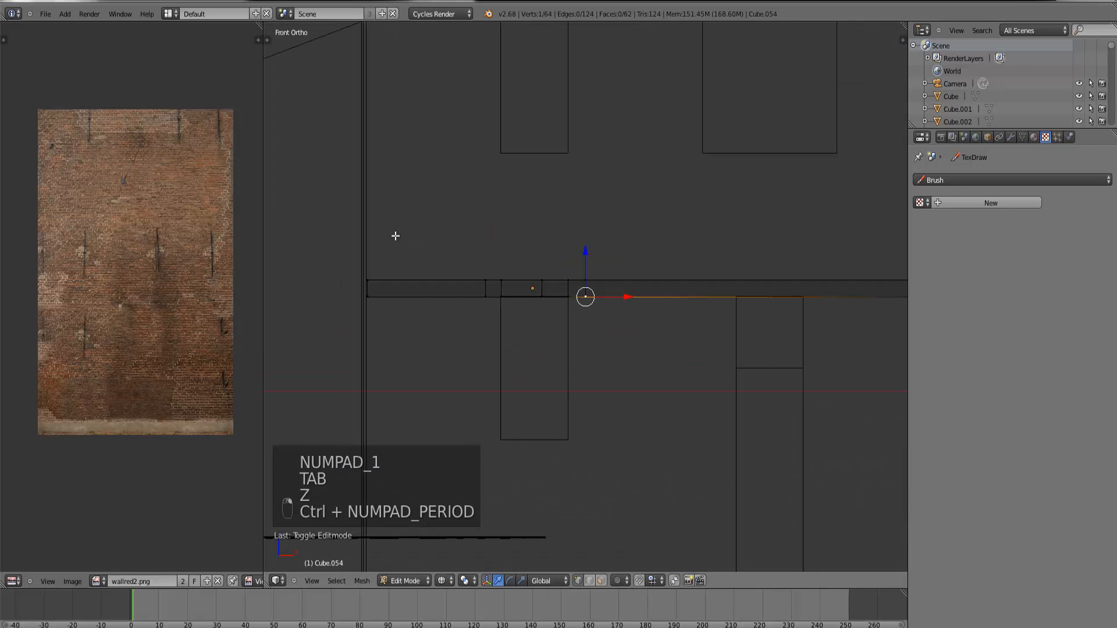
pyautogui.scroll(5, 395, 237)
pyautogui.rightClick(384, 308)
pyautogui.press('b')
pyautogui.moveTo(405, 322); pyautogui.dragTo(315, 272)
pyautogui.rightClick(585, 296)
pyautogui.press('b')
pyautogui.moveTo(610, 326); pyautogui.dragTo(566, 240)
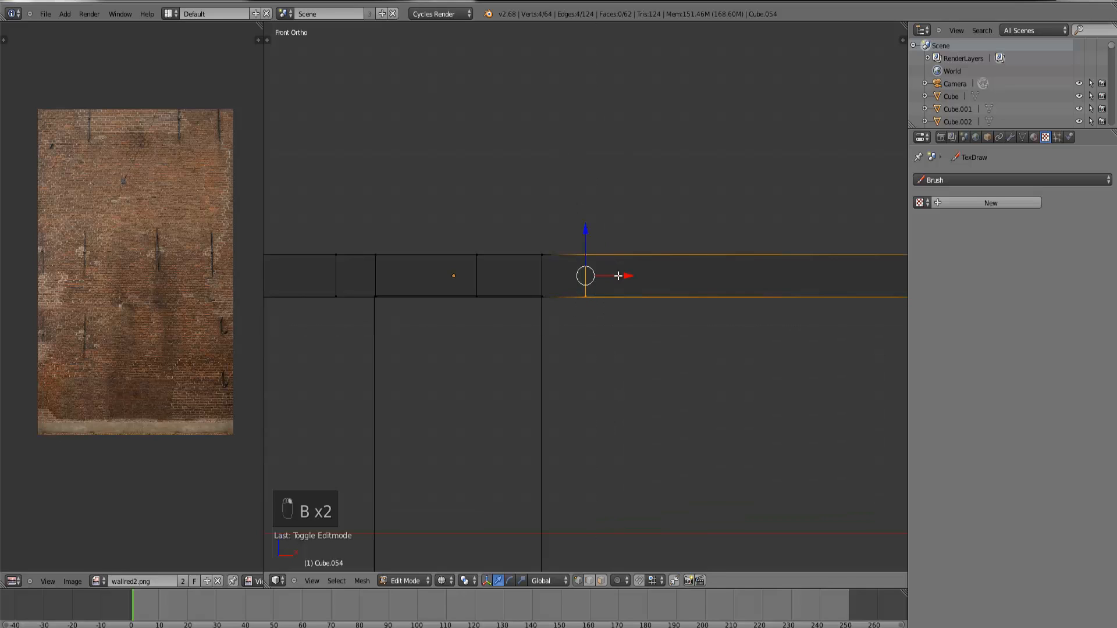
pyautogui.moveTo(618, 276); pyautogui.dragTo(614, 276)
# Step: Extrude the bar's short segment left of the left window down to the opening's bottom edge, plus a short foot below it
pyautogui.rightClick(384, 299)
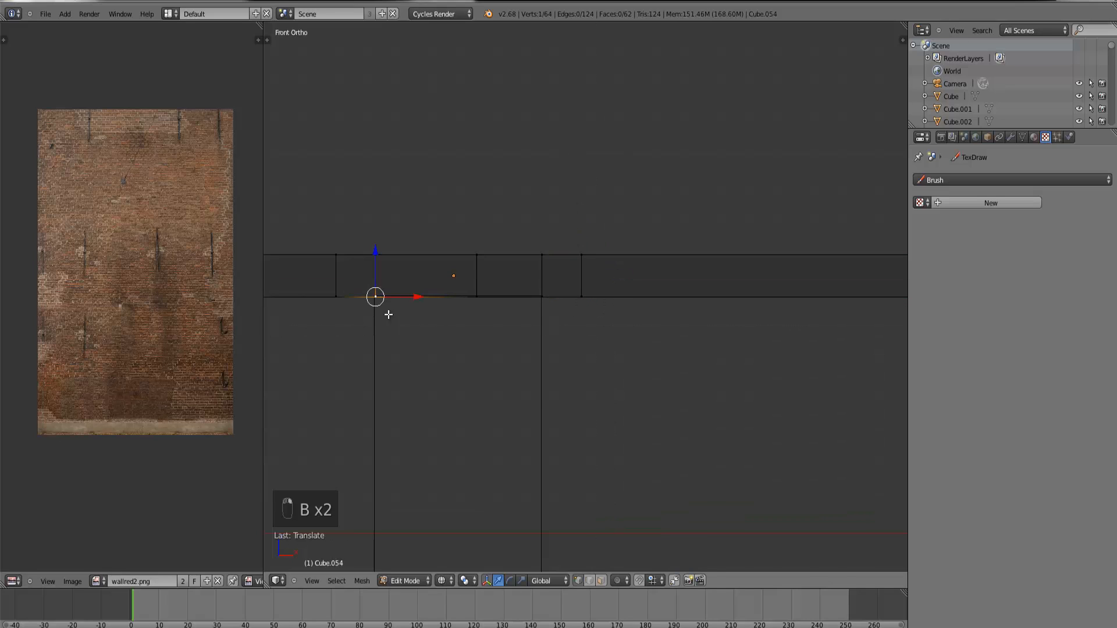
pyautogui.press('b')
pyautogui.moveTo(389, 315); pyautogui.dragTo(330, 291)
pyautogui.scroll(-4, 436, 310)
pyautogui.press('e')
pyautogui.rightClick(442, 311)
pyautogui.moveTo(477, 260); pyautogui.dragTo(479, 447)
pyautogui.press('e')
pyautogui.rightClick(493, 432)
# Step: Extrude the inner side of the left window's jamb foot across beneath the opening, plus a short segment past its right edge
pyautogui.rightClick(488, 469)
pyautogui.press('b')
pyautogui.moveTo(495, 509); pyautogui.dragTo(489, 423)
pyautogui.press('e')
pyautogui.rightClick(583, 506)
pyautogui.press('e')
pyautogui.rightClick(595, 486)
# Step: Extrude the top of the left window sill's right-end segment up along the opening to the underside of the bar
pyautogui.rightClick(589, 472)
pyautogui.press('b')
pyautogui.press('e')
pyautogui.rightClick(602, 440)
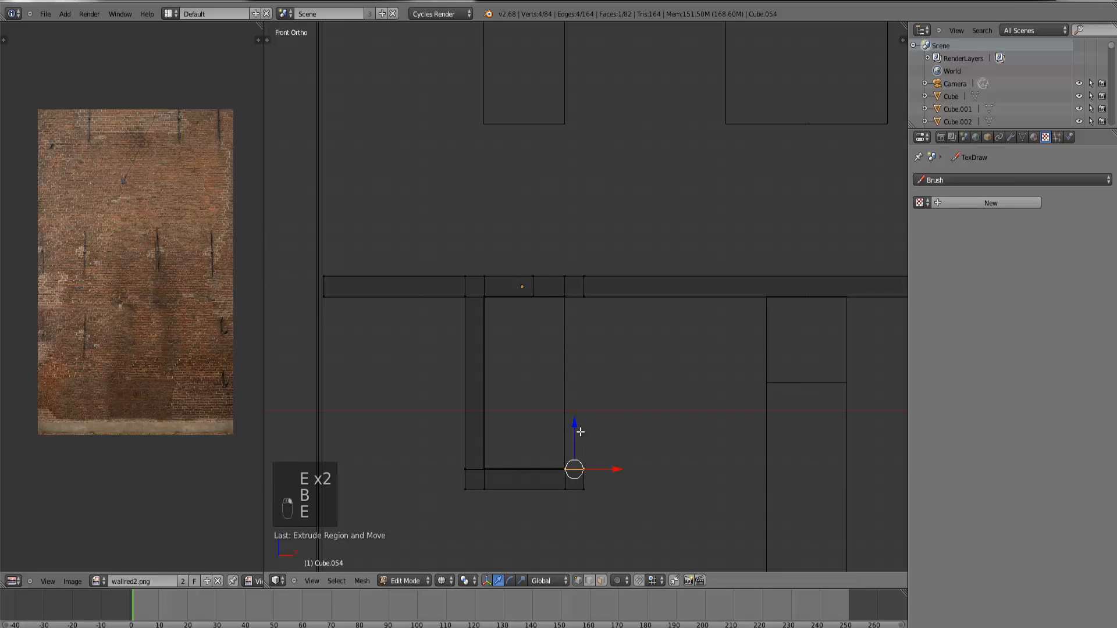
pyautogui.moveTo(580, 431)
pyautogui.mouseDown()
pyautogui.moveTo(582, 257)
pyautogui.moveTo(506, 250)
pyautogui.mouseUp()
pyautogui.press('Tab')
pyautogui.press('z')
pyautogui.scroll(6, 597, 330)
pyautogui.press('Tab')
pyautogui.press('z')
pyautogui.scroll(5, 485, 269)
pyautogui.press('Tab')
pyautogui.press('z')
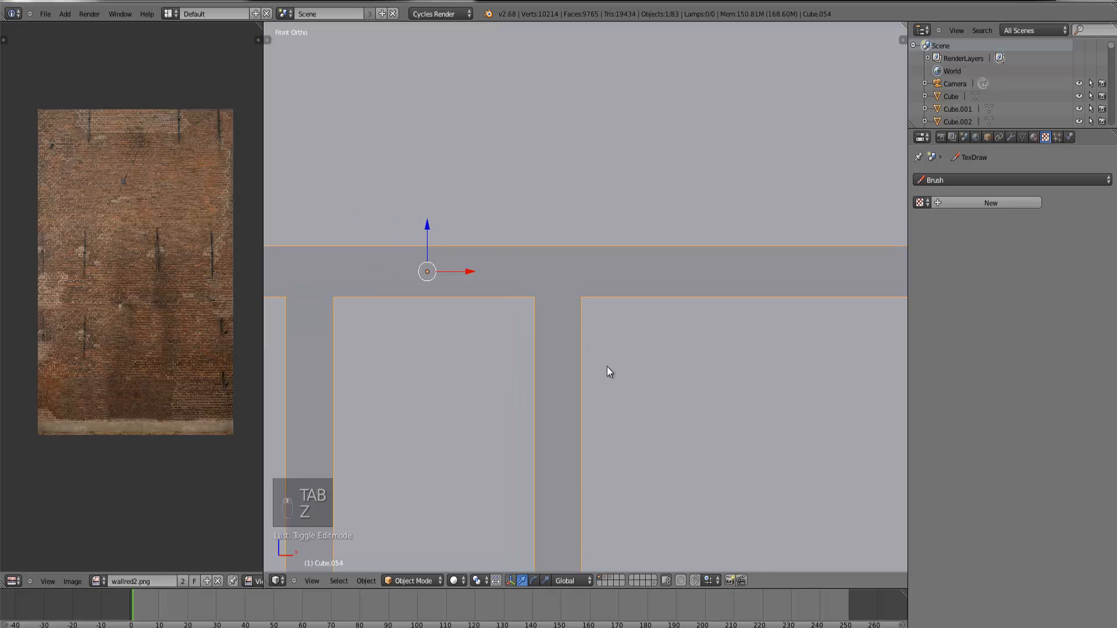
# Step: Add a horizontal loop cut around the middle of the left window's sill
pyautogui.scroll(-4, 606, 367)
pyautogui.press('Tab')
pyautogui.moveTo(521, 424); pyautogui.dragTo(583, 429, button='middle')
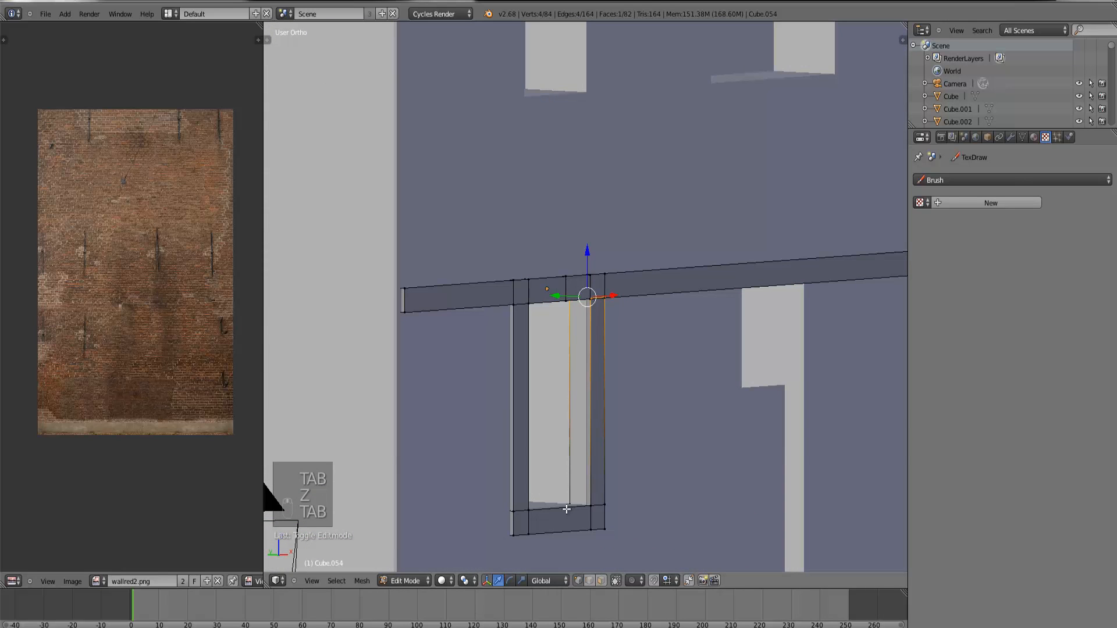
pyautogui.hotkey('ctrl', 'r')
pyautogui.click(520, 526)
pyautogui.click(518, 528)
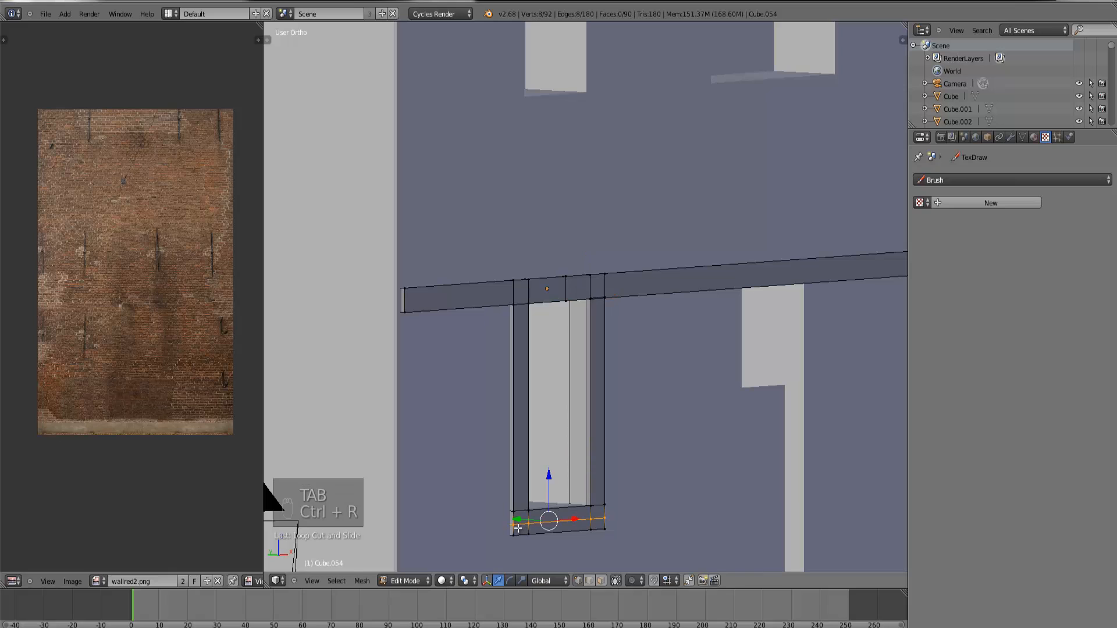
# Step: Select the upper half of the left window sill's front faces and extrude them a short distance outward from the wall
pyautogui.rightClick(515, 525)
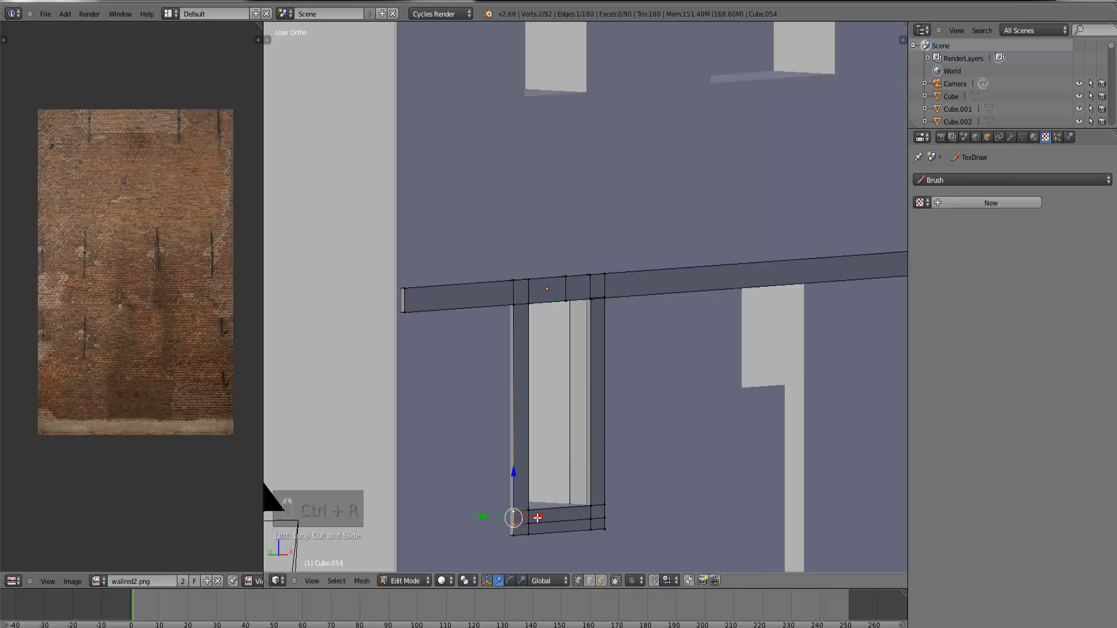
pyautogui.keyDown('shift'); pyautogui.rightClick(530, 517); pyautogui.keyUp('shift')
pyautogui.press('z')
pyautogui.press('z')
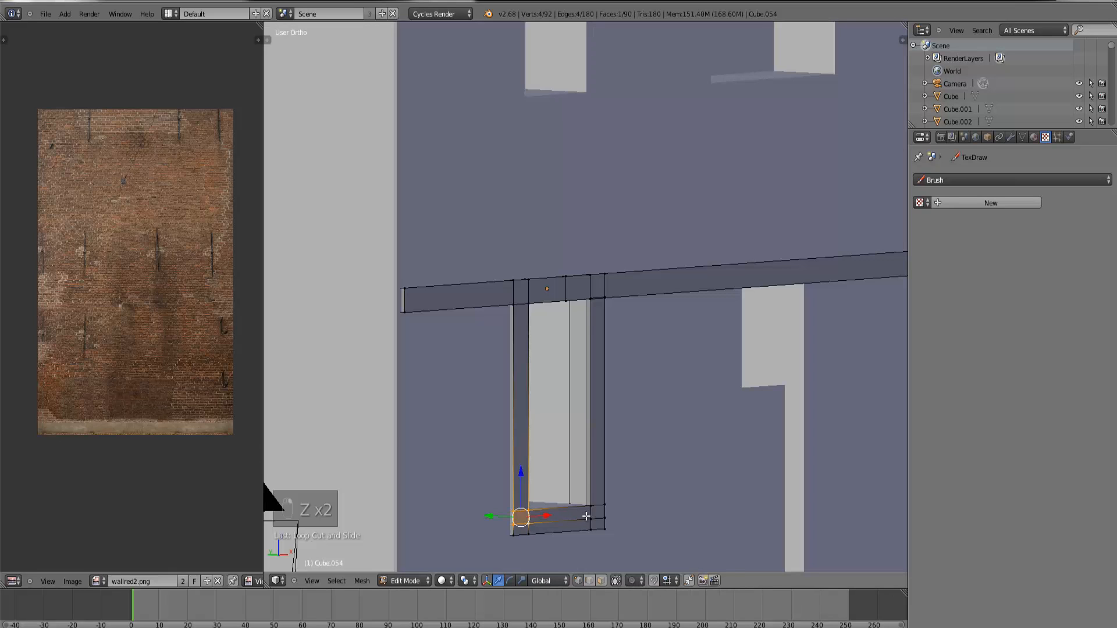
pyautogui.keyDown('shift'); pyautogui.rightClick(591, 516); pyautogui.keyUp('shift')
pyautogui.keyDown('shift'); pyautogui.rightClick(606, 516); pyautogui.keyUp('shift')
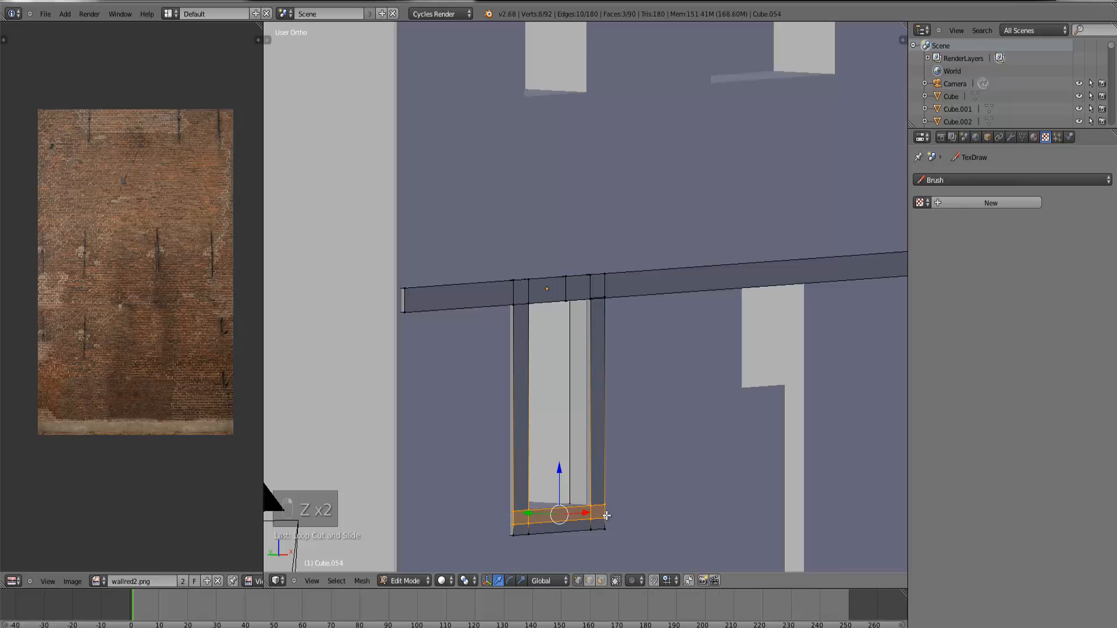
pyautogui.press('KP_1')
pyautogui.press('KP_3')
pyautogui.press('ctrl+KP_Decimal')
pyautogui.press('z')
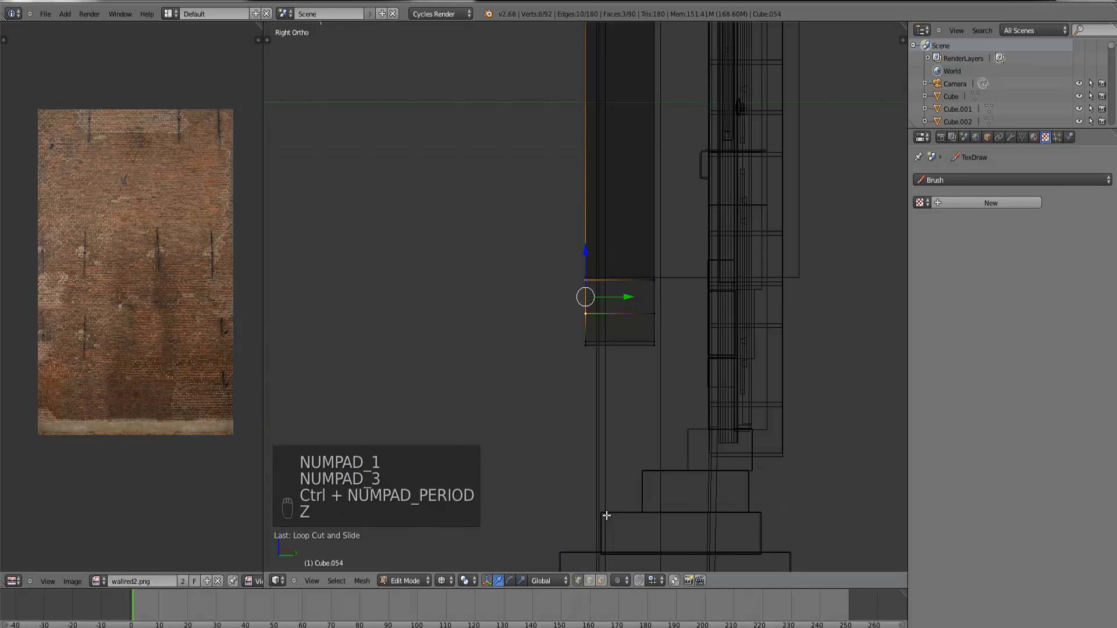
pyautogui.scroll(5, 753, 299)
pyautogui.press('e')
pyautogui.click(721, 311)
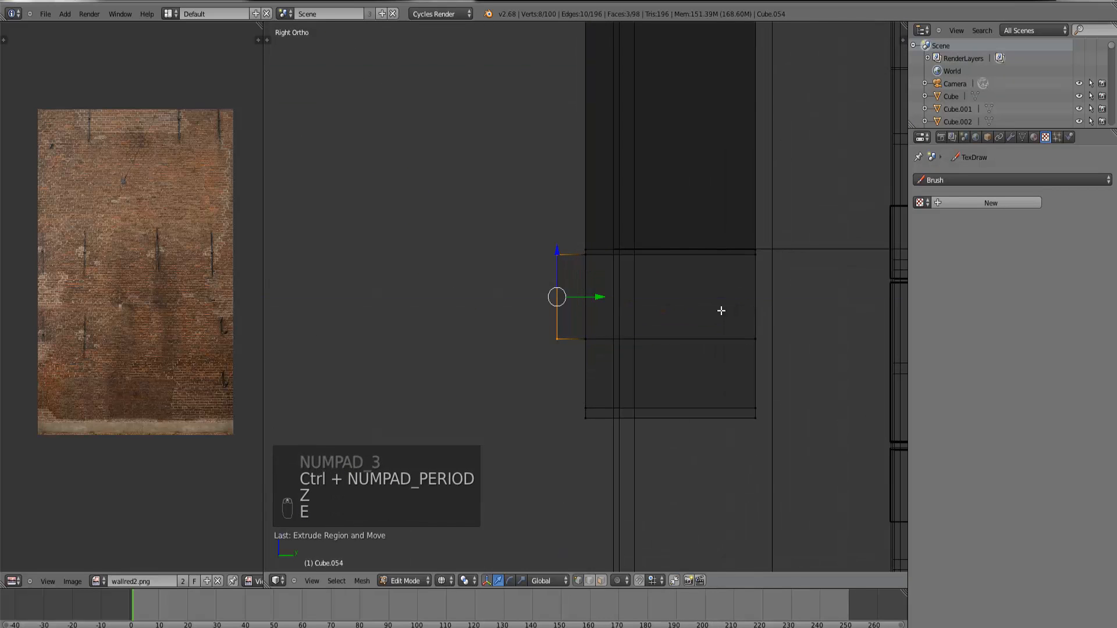
# Step: Scale the left sill's projecting front face down slightly, including along X, and leave Edit Mode
pyautogui.press('s')
pyautogui.click(711, 313)
pyautogui.press('KP_1')
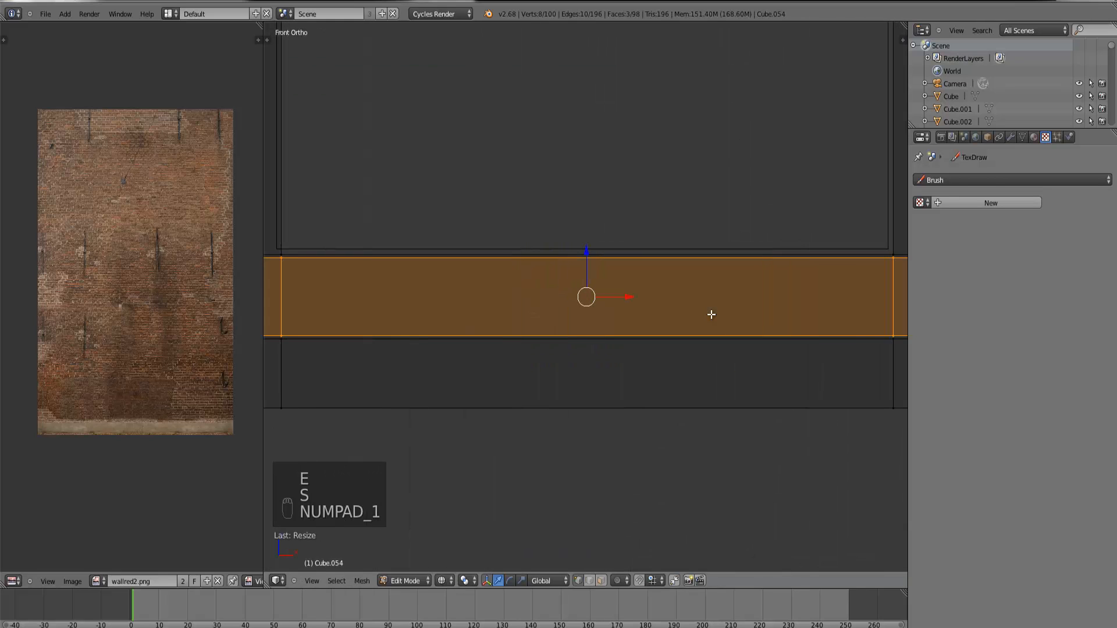
pyautogui.press('s')
pyautogui.click(831, 450)
pyautogui.press('z')
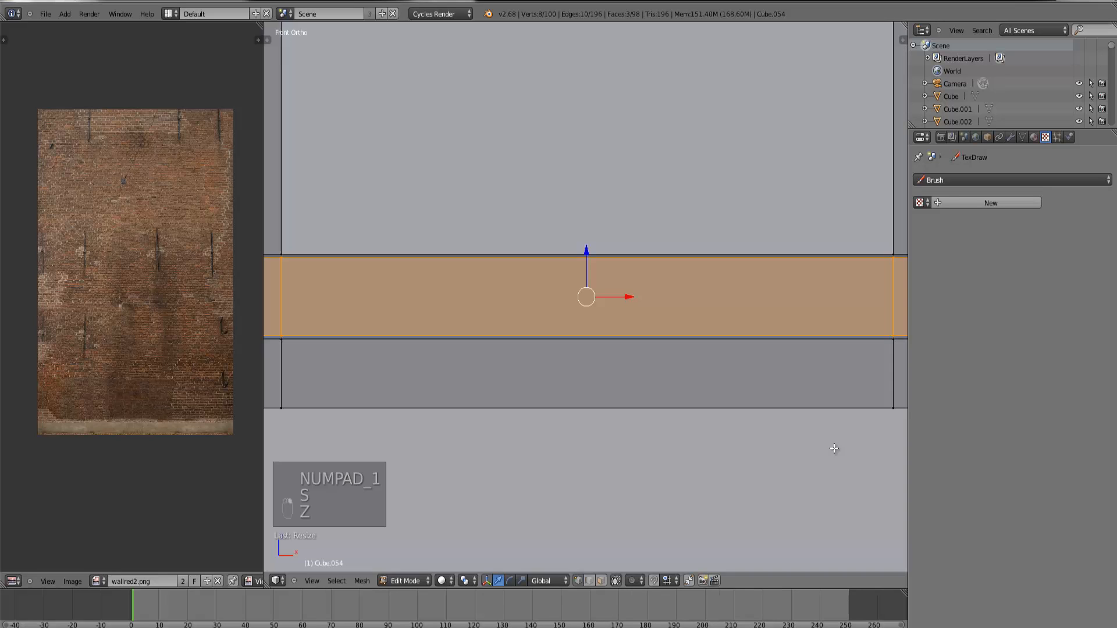
pyautogui.scroll(-5, 803, 400)
pyautogui.moveTo(802, 400); pyautogui.dragTo(805, 424, button='middle')
pyautogui.press('s')
pyautogui.press('x')
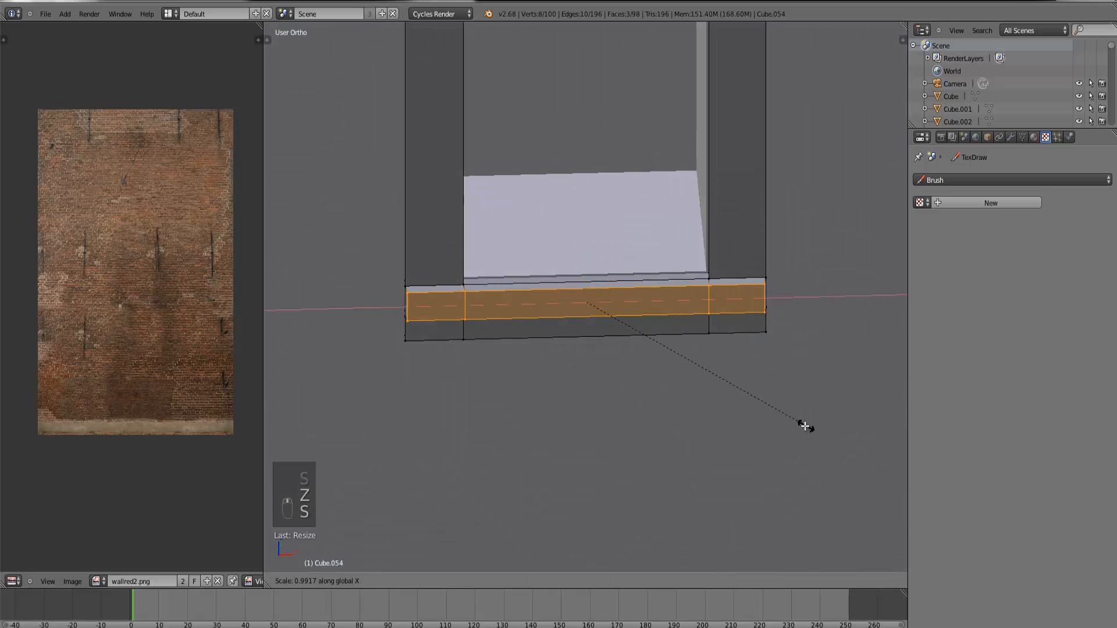
pyautogui.click(804, 426)
pyautogui.press('Tab')
# Step: Cut two edge loops into the bar above the door's left side, one a jamb's width outside and one at the opening's edge
pyautogui.scroll(-5, 609, 392)
pyautogui.moveTo(609, 392); pyautogui.dragTo(544, 369, button='middle')
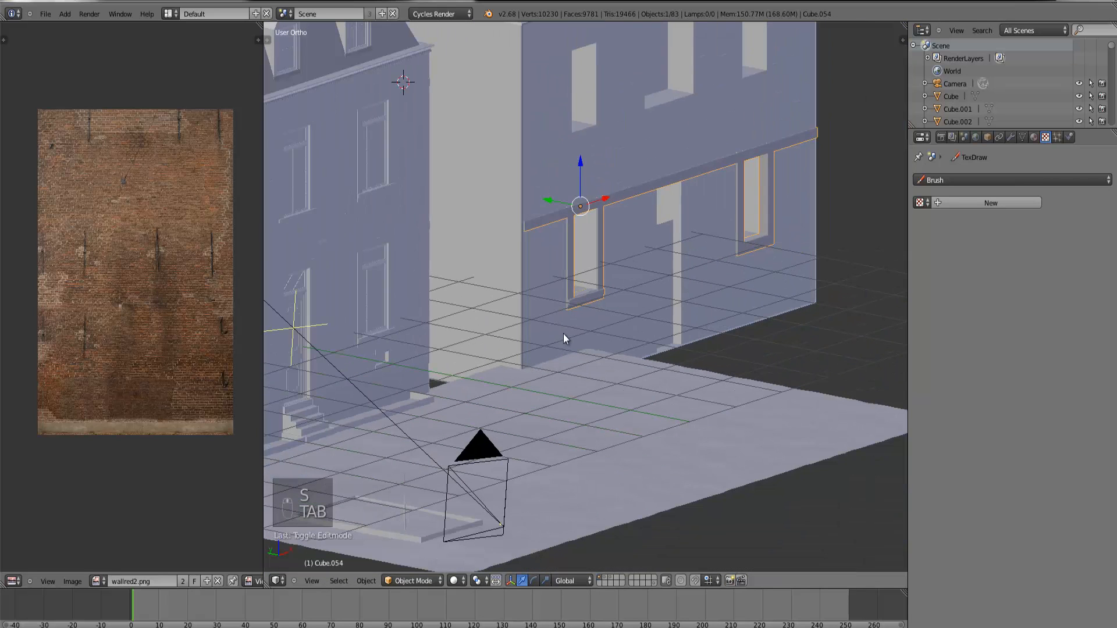
pyautogui.moveTo(651, 313); pyautogui.dragTo(618, 307, button='middle')
pyautogui.press('Tab')
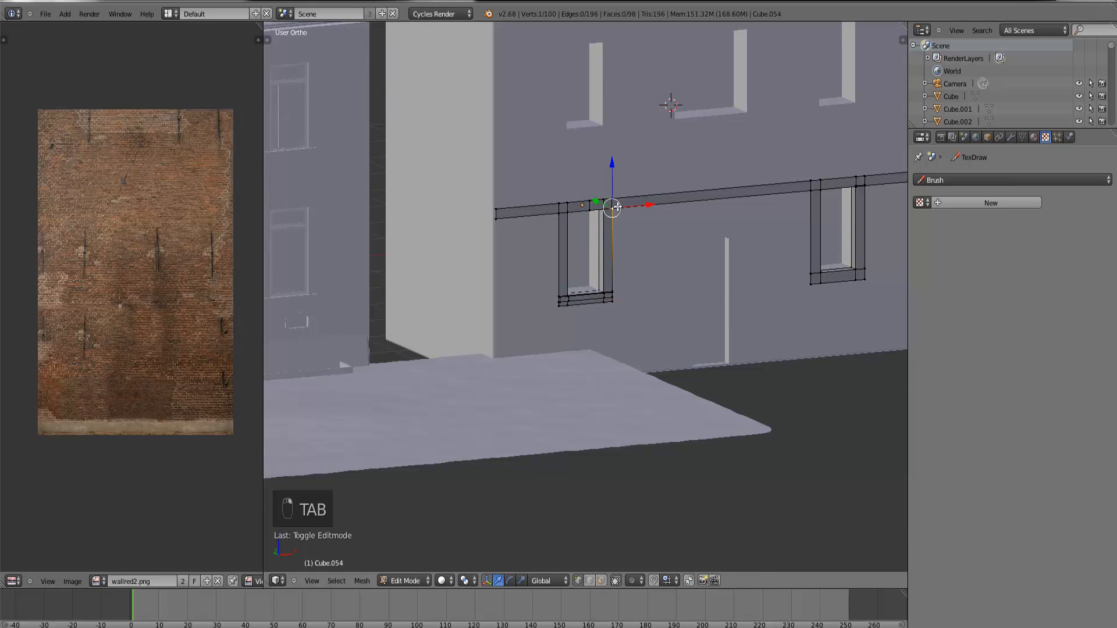
pyautogui.press('KP_1')
pyautogui.press('z')
pyautogui.hotkey('ctrl', 'r')
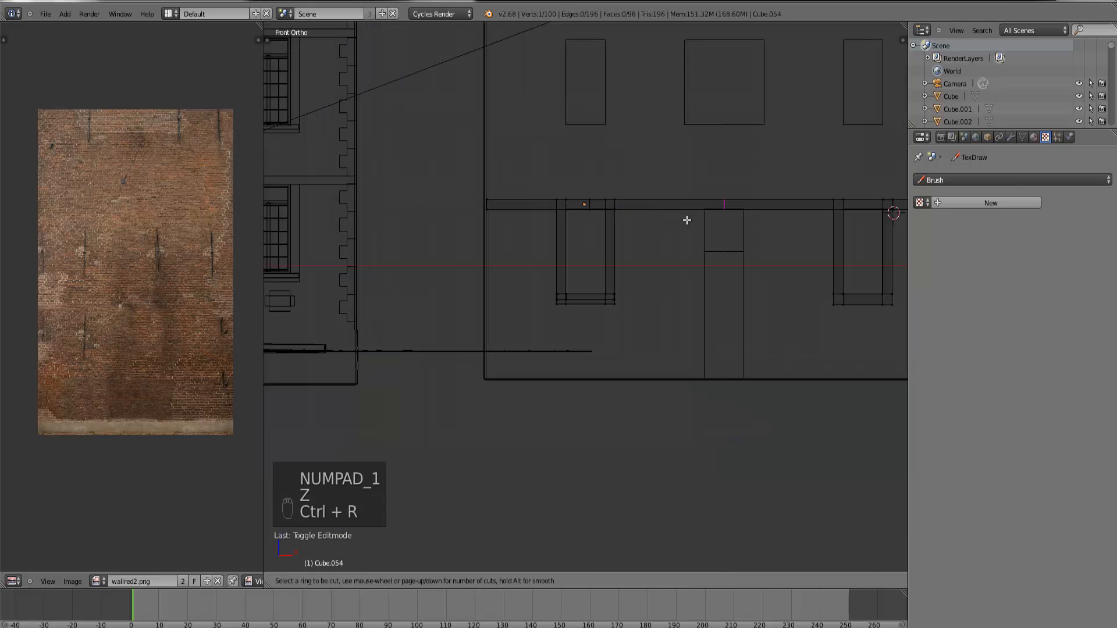
pyautogui.click(684, 219)
pyautogui.click(663, 224)
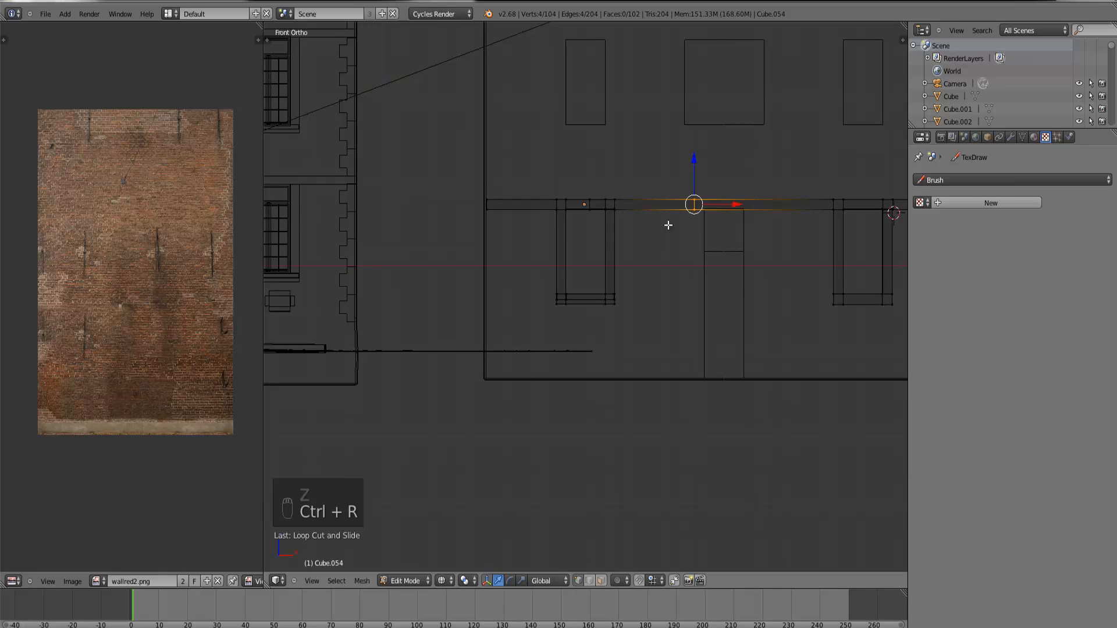
pyautogui.hotkey('ctrl', 'r')
pyautogui.click(739, 219)
pyautogui.click(696, 232)
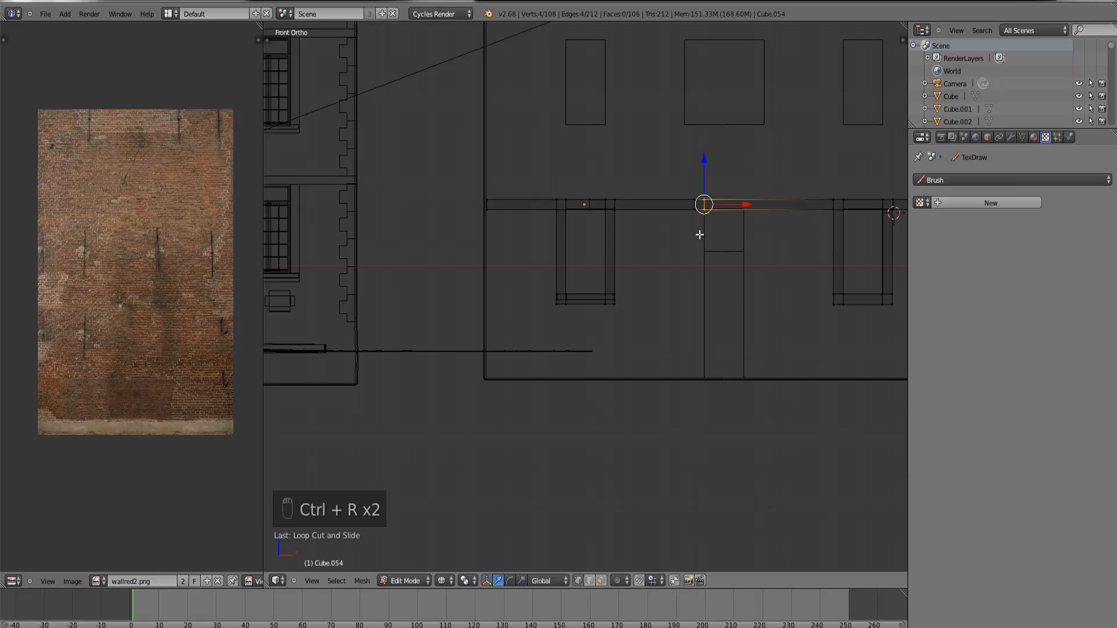
# Step: Cut two edge loops into the bar above the door's right side, one at the opening's edge and one a jamb's width outside
pyautogui.hotkey('ctrl', 'r')
pyautogui.click(768, 239)
pyautogui.click(767, 236)
pyautogui.hotkey('ctrl', 'r')
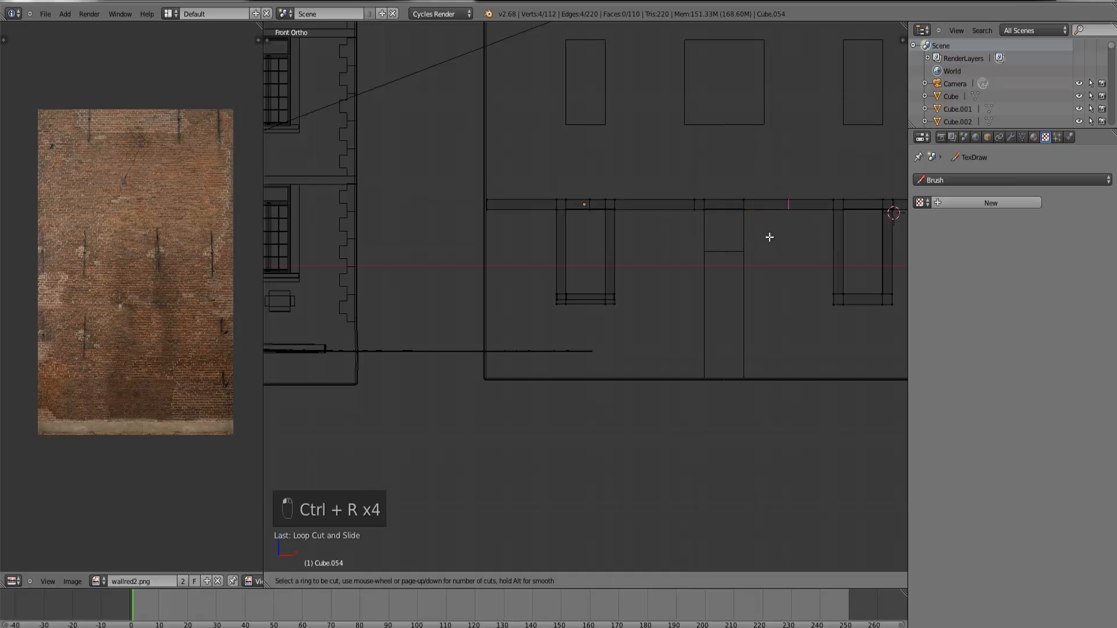
pyautogui.click(762, 238)
pyautogui.click(736, 244)
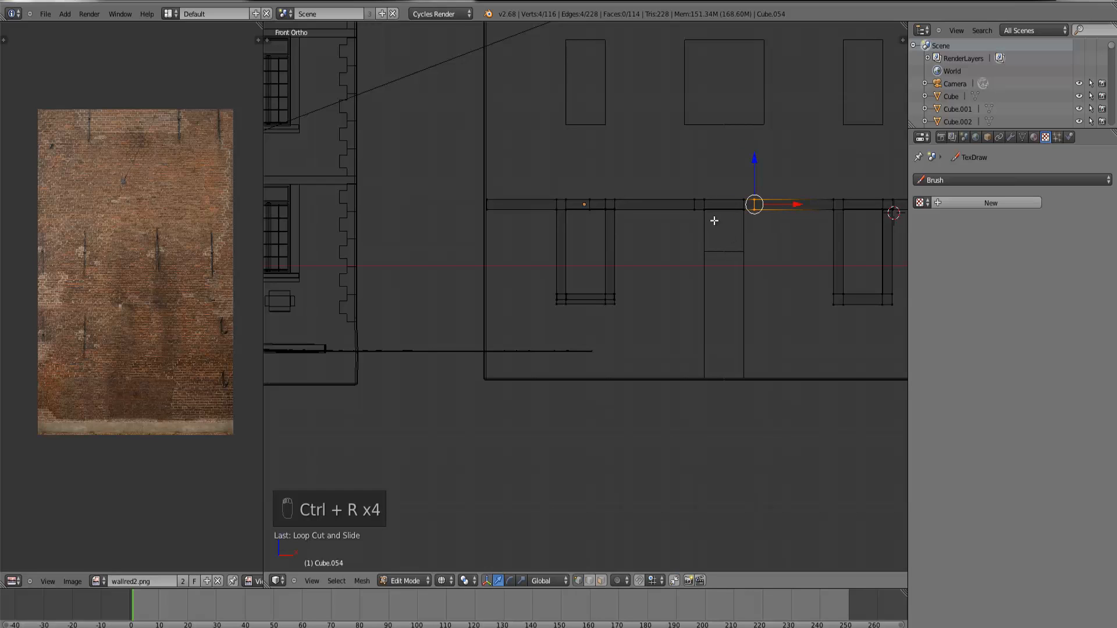
# Step: Extrude the bar's short segment at the door's left side down to the building's base as a jamb
pyautogui.press('b')
pyautogui.moveTo(706, 226); pyautogui.dragTo(708, 352)
pyautogui.press('e')
pyautogui.click(701, 207)
# Step: Extrude the bar's short segment at the door's right side down to the building's base as the matching jamb
pyautogui.rightClick(751, 208)
pyautogui.press('b')
pyautogui.moveTo(738, 205); pyautogui.dragTo(760, 216)
pyautogui.press('e')
pyautogui.rightClick(771, 206)
pyautogui.moveTo(753, 170); pyautogui.dragTo(758, 337)
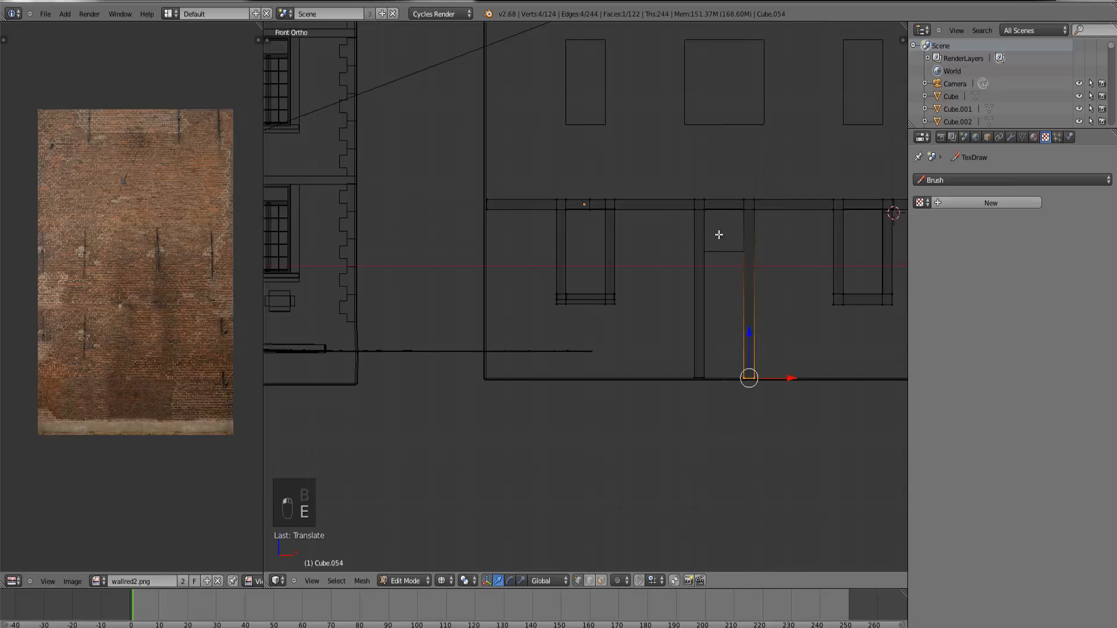
# Step: Examine the building's door and window trim in solid view and the quoin stones on the finished house's corner
pyautogui.moveTo(725, 269)
pyautogui.mouseDown(button='middle')
pyautogui.moveTo(755, 295)
pyautogui.moveTo(755, 327)
pyautogui.moveTo(719, 335)
pyautogui.mouseUp(button='middle')
pyautogui.press('Tab')
pyautogui.press('z')
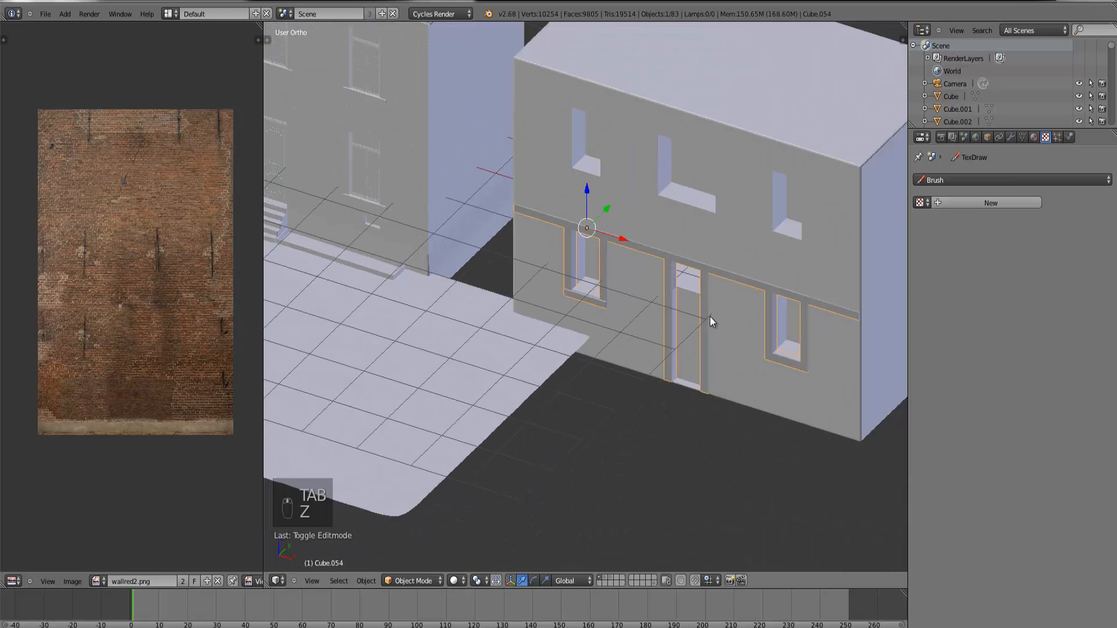
pyautogui.scroll(3, 710, 316)
pyautogui.scroll(-2, 733, 323)
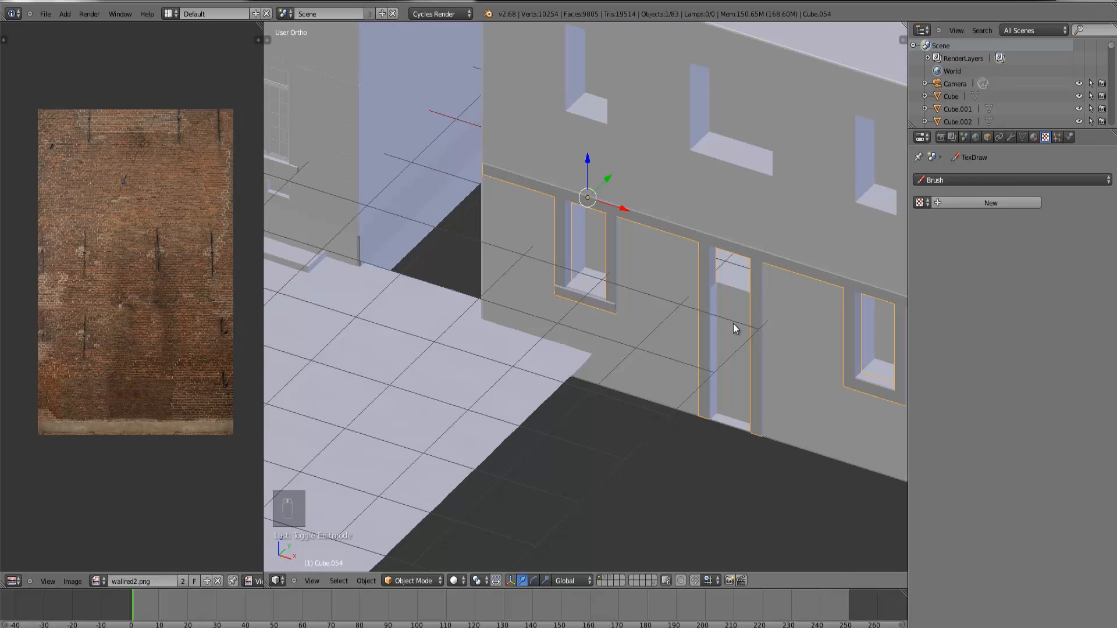
pyautogui.press('KP_1')
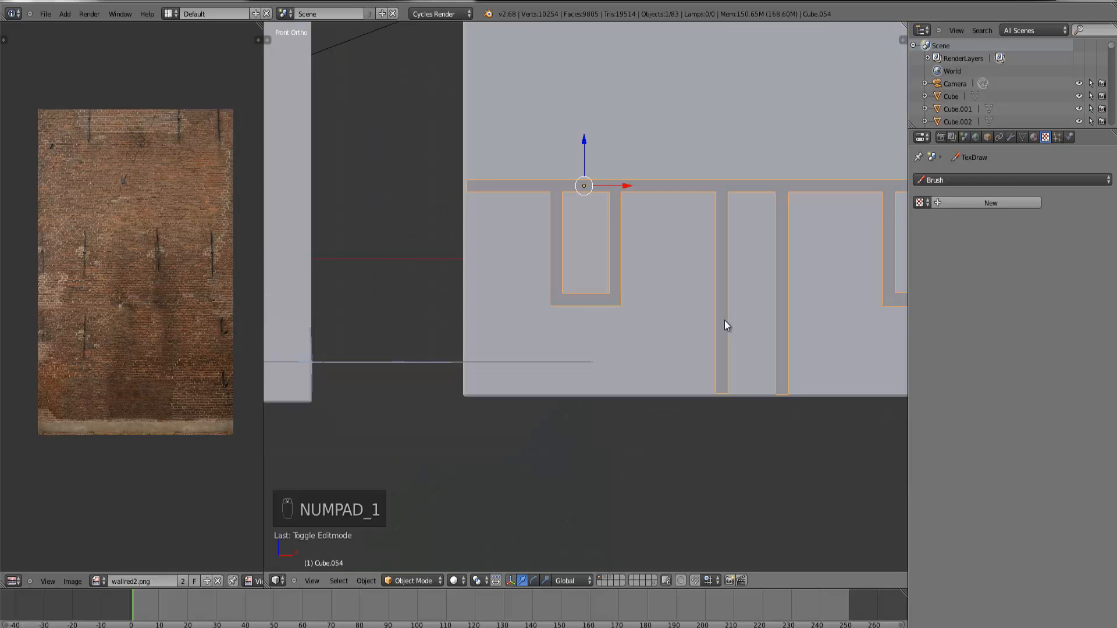
pyautogui.press('z')
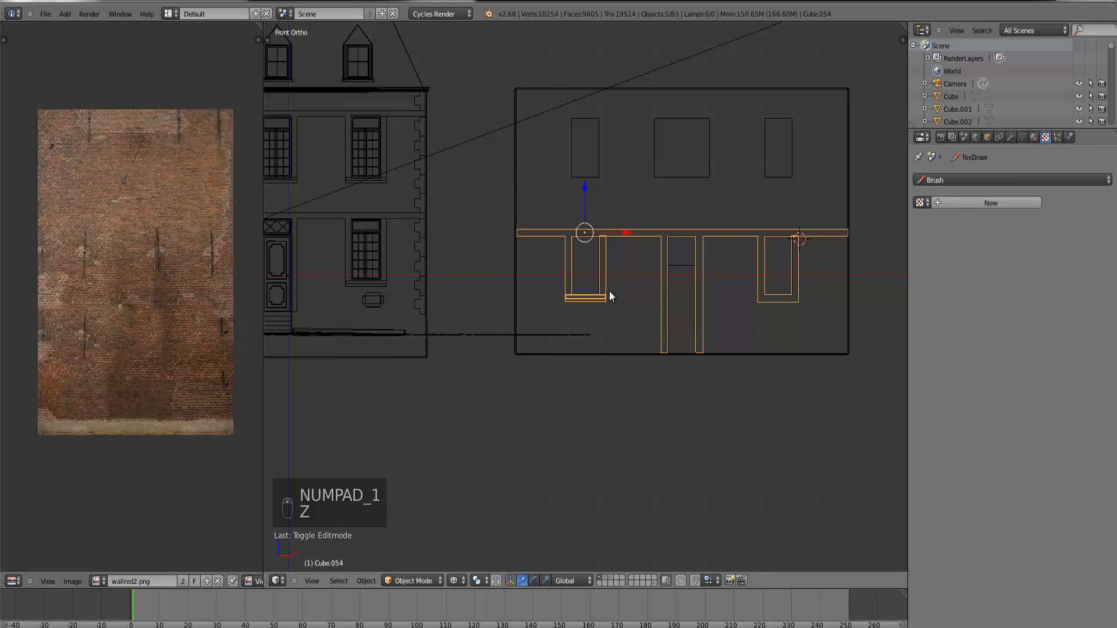
pyautogui.rightClick(410, 267)
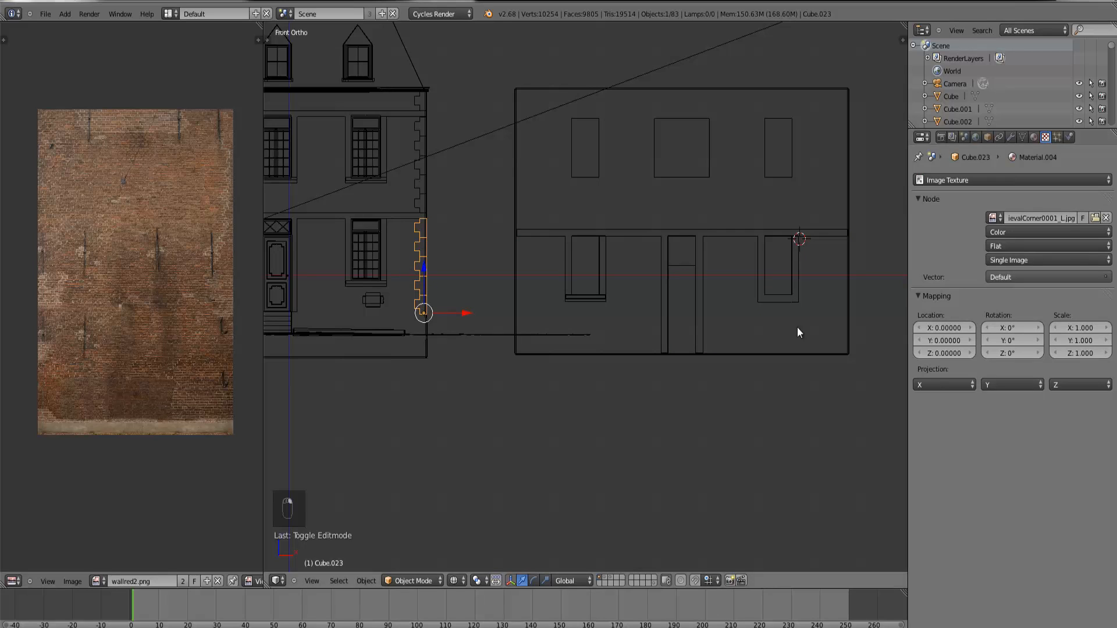
# Step: Add a cube for a corner stone and move it over the lower wall near the building's left edge
pyautogui.click(46, 14)
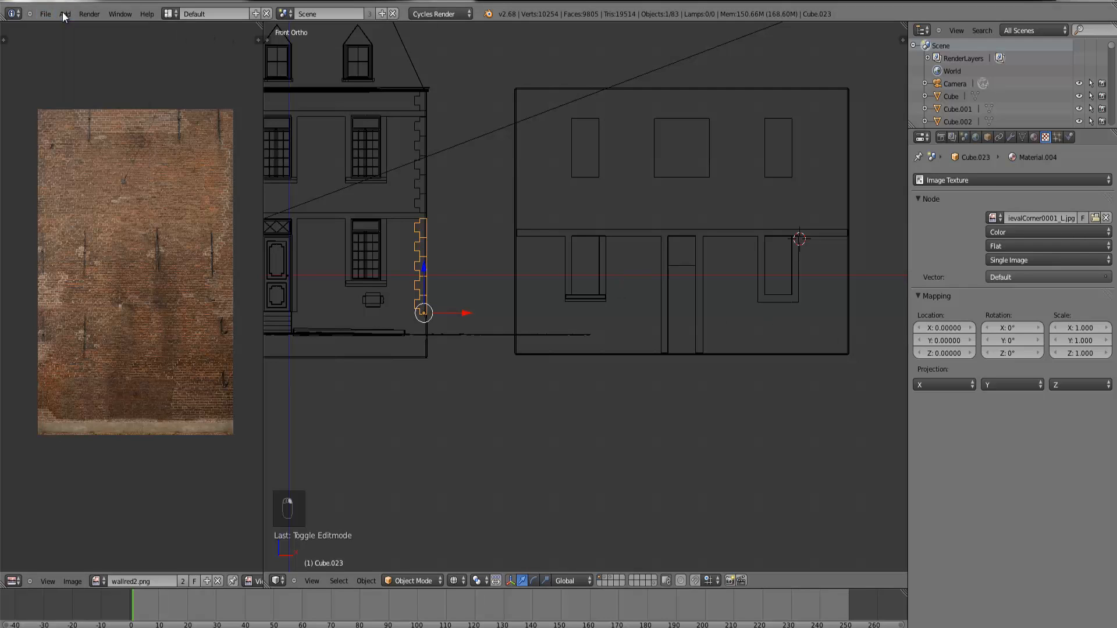
pyautogui.click(65, 14)
pyautogui.moveTo(82, 26)
pyautogui.click(178, 39)
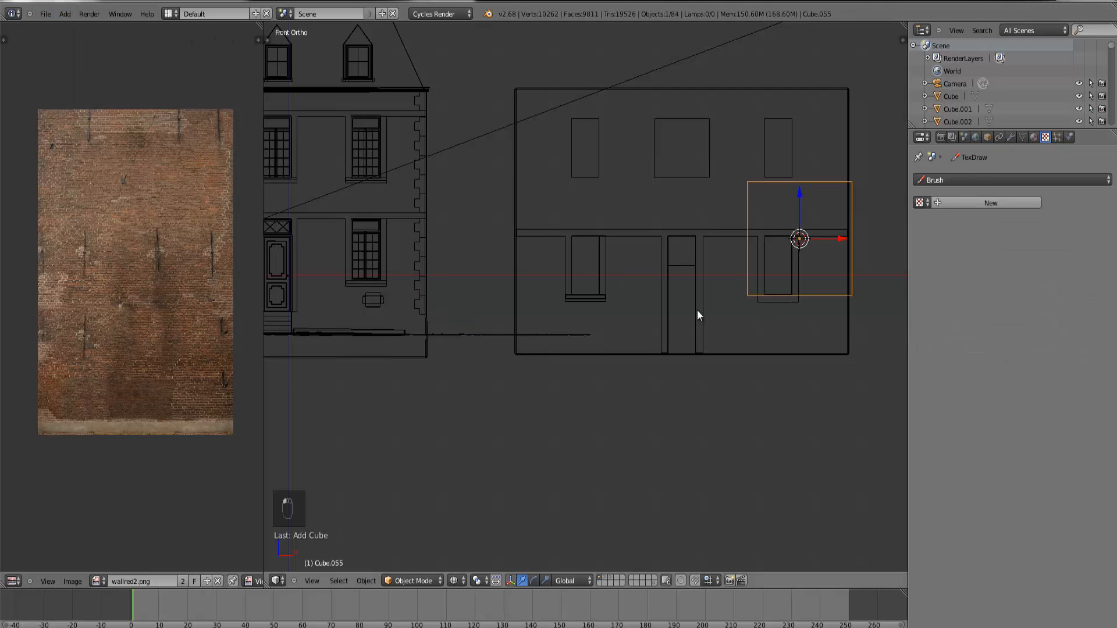
pyautogui.press('g')
pyautogui.click(488, 350)
pyautogui.press('ctrl+KP_Decimal')
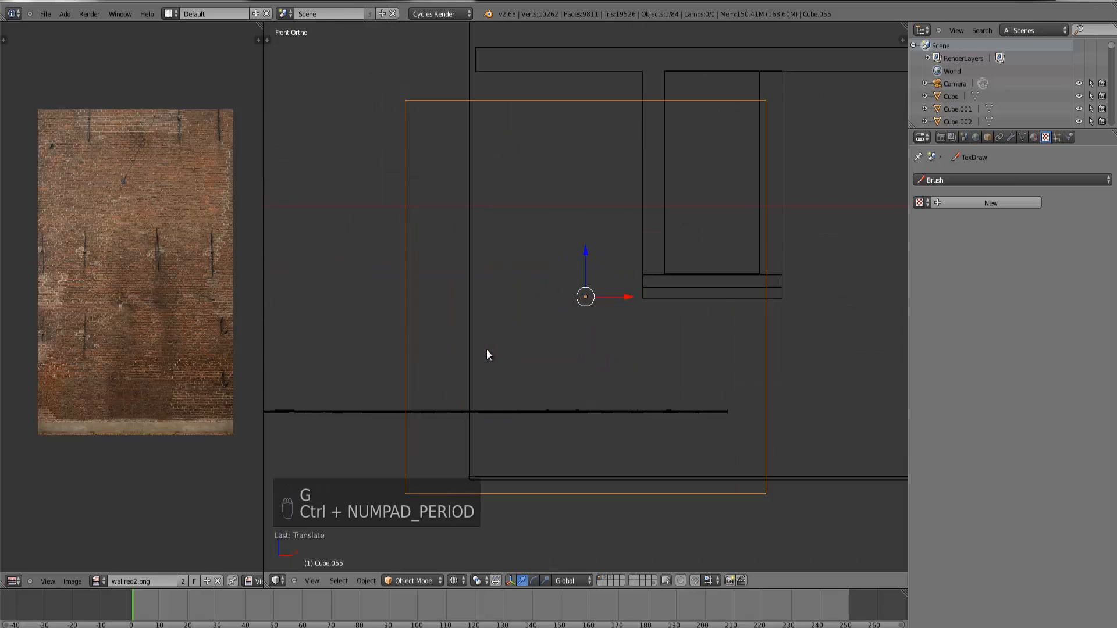
# Step: Scale the cube down to a small block and place it on the building's left edge, below the first window's sill
pyautogui.press('s')
pyautogui.click(628, 335)
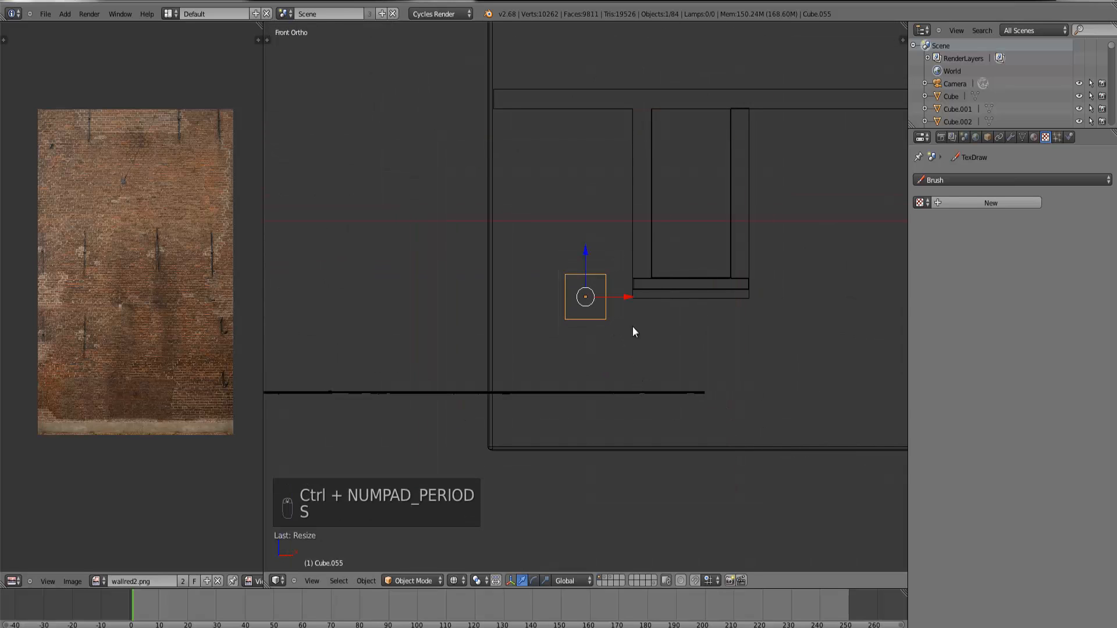
pyautogui.press('g')
pyautogui.press('s')
pyautogui.scroll(-3, 605, 379)
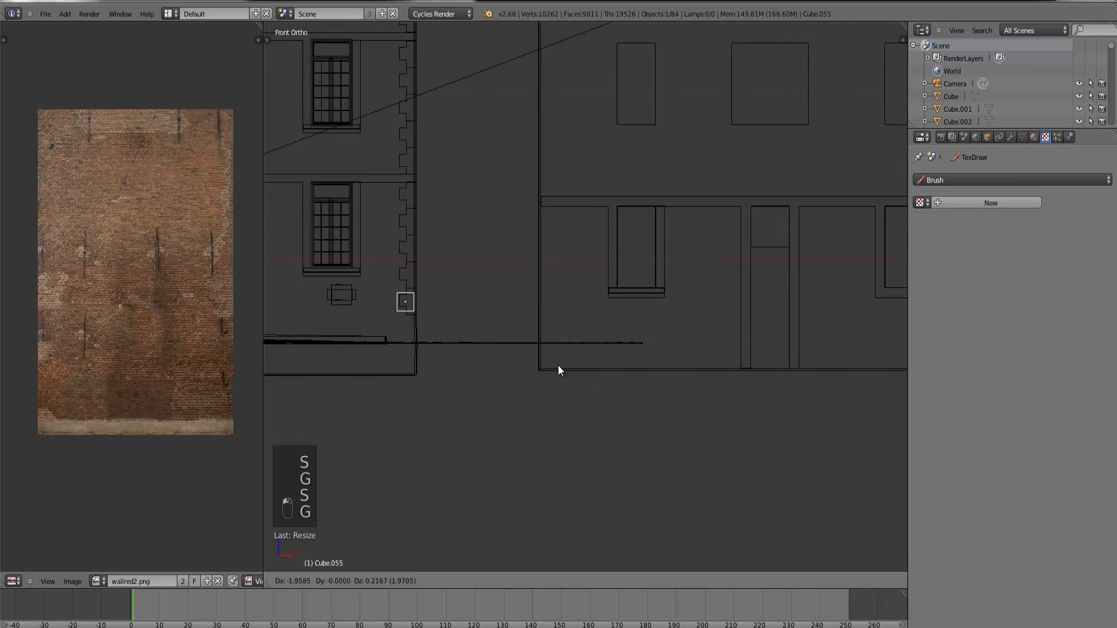
pyautogui.press('g')
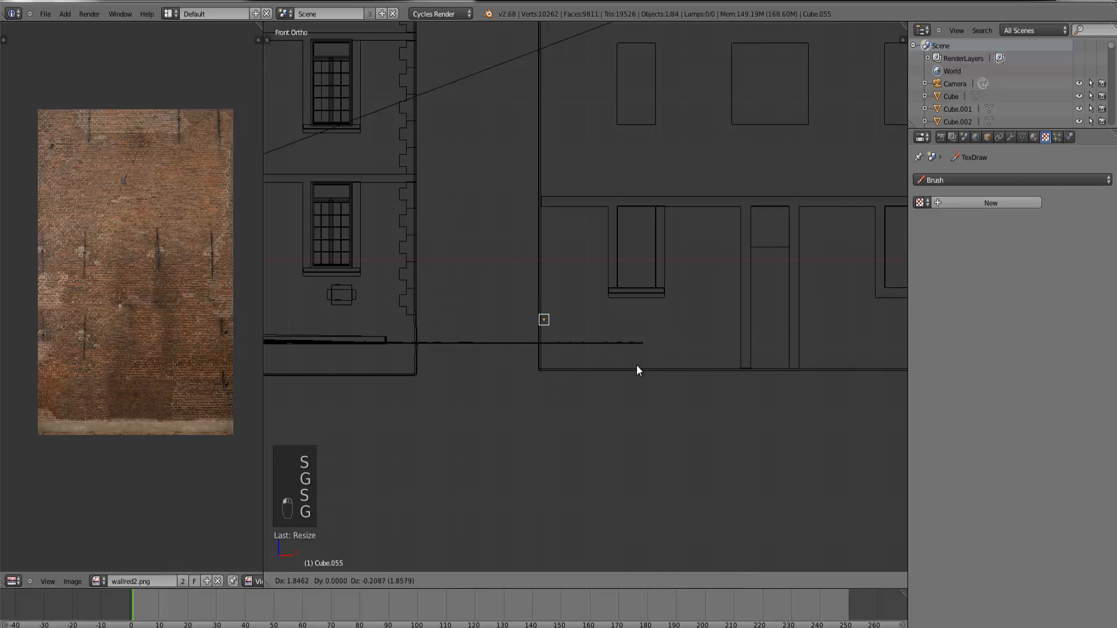
pyautogui.click(639, 367)
pyautogui.press('s')
pyautogui.click(646, 372)
pyautogui.scroll(4, 592, 357)
# Step: Extrude the block's top face upward by about one block height, and once more by a short section
pyautogui.press('Tab')
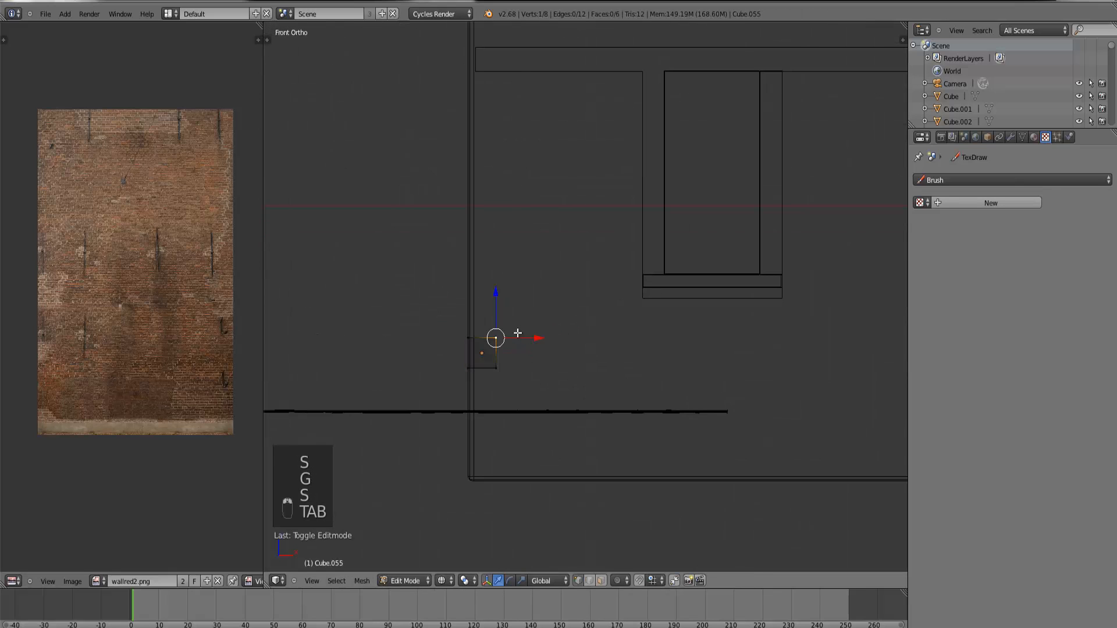
pyautogui.moveTo(522, 348); pyautogui.dragTo(389, 299)
pyautogui.press('e')
pyautogui.rightClick(597, 345)
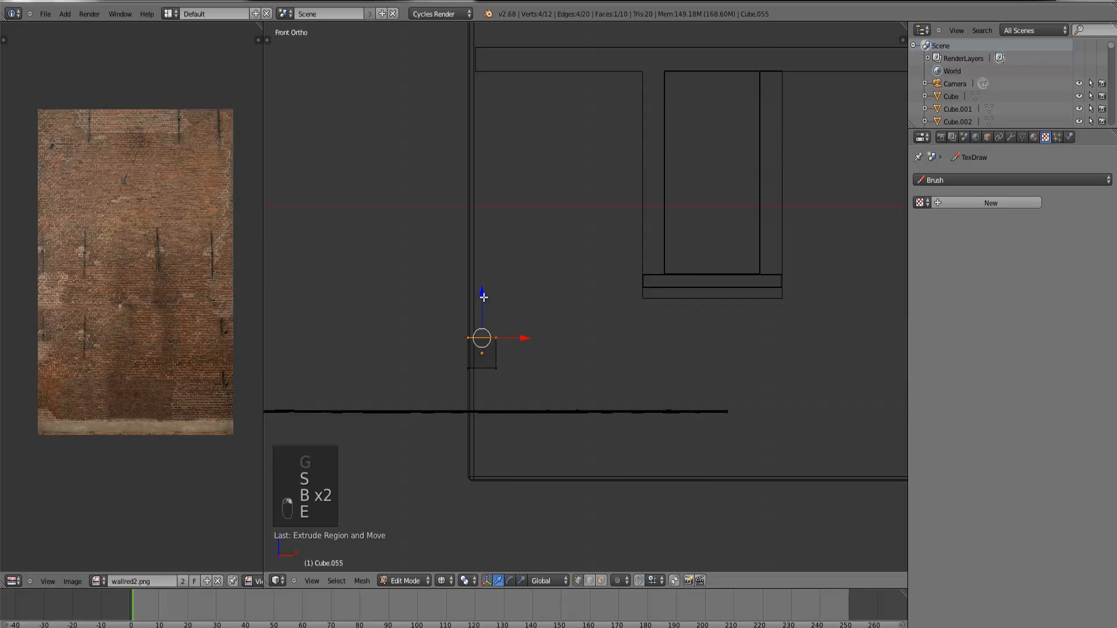
pyautogui.moveTo(484, 297); pyautogui.dragTo(486, 266)
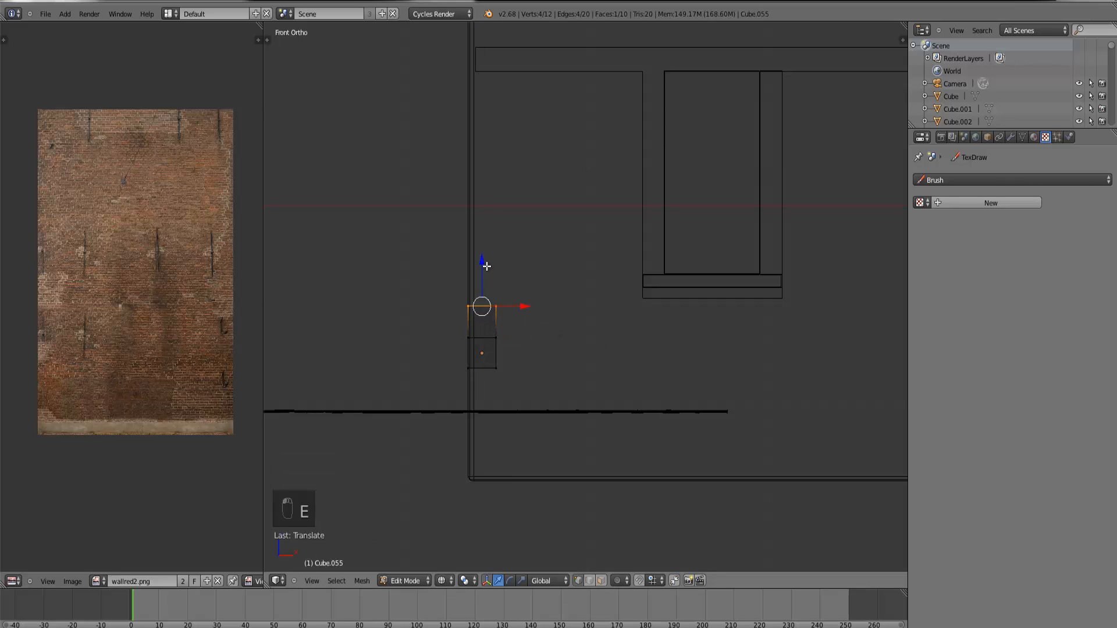
pyautogui.scroll(-3, 486, 266)
pyautogui.scroll(5, 495, 277)
pyautogui.press('e')
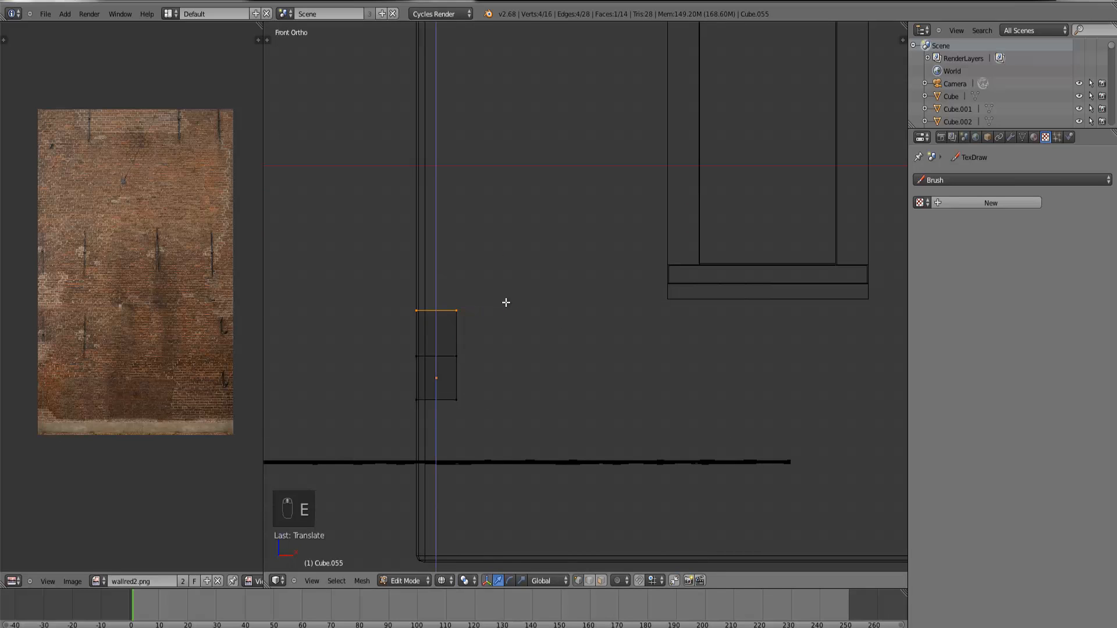
pyautogui.rightClick(505, 302)
pyautogui.moveTo(437, 276)
pyautogui.mouseDown()
pyautogui.moveTo(437, 246)
pyautogui.moveTo(437, 267)
pyautogui.mouseUp()
# Step: Raise the block's bottom face so that the lowest section becomes about as short as the top one
pyautogui.rightClick(455, 404)
pyautogui.press('b')
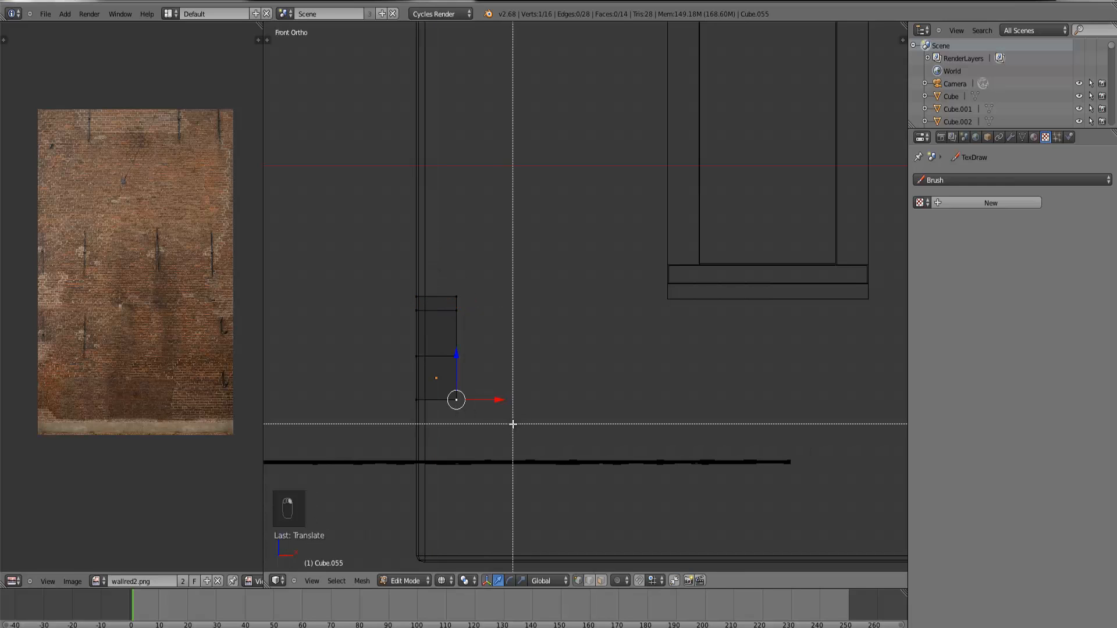
pyautogui.moveTo(511, 424); pyautogui.dragTo(370, 378)
pyautogui.moveTo(435, 362); pyautogui.dragTo(443, 305)
# Step: Extrude the middle section's right face sideways by about half the block's width as a protruding quoin stone
pyautogui.rightClick(456, 356)
pyautogui.press('b')
pyautogui.press('e')
pyautogui.click(501, 351)
pyautogui.moveTo(489, 335); pyautogui.dragTo(507, 337)
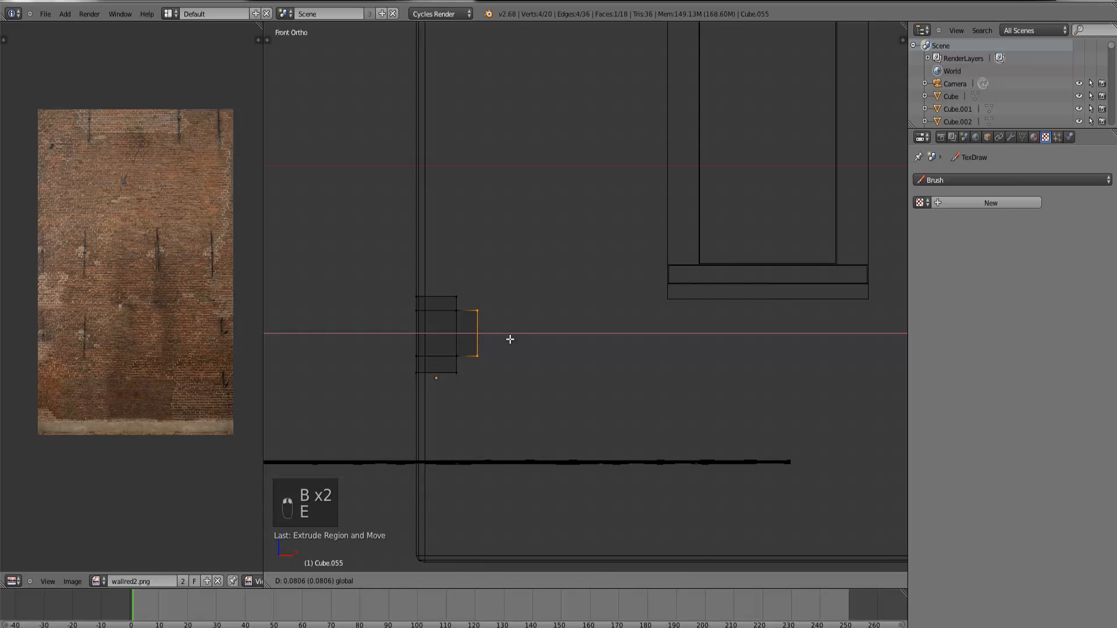
pyautogui.click(511, 337)
pyautogui.scroll(-4, 567, 379)
pyautogui.press('Tab')
# Step: Add an Array modifier to the quoin with a relative offset of 0 in X and 1 in Z
pyautogui.scroll(6, 588, 388)
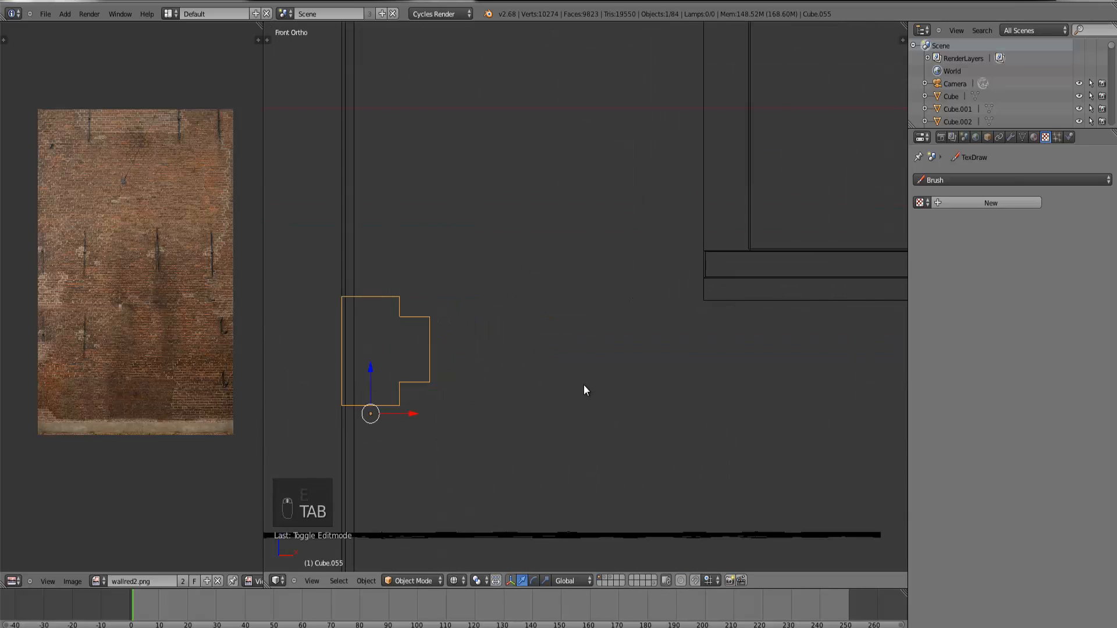
pyautogui.click(1011, 136)
pyautogui.click(1003, 180)
pyautogui.click(874, 205)
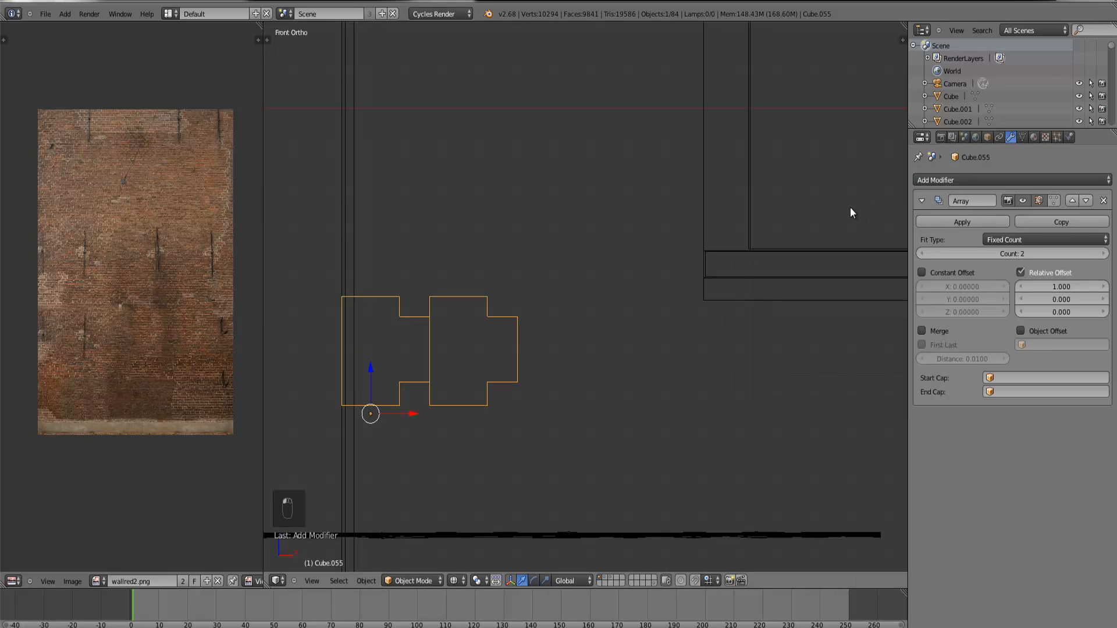
pyautogui.click(1056, 287)
pyautogui.write('0')
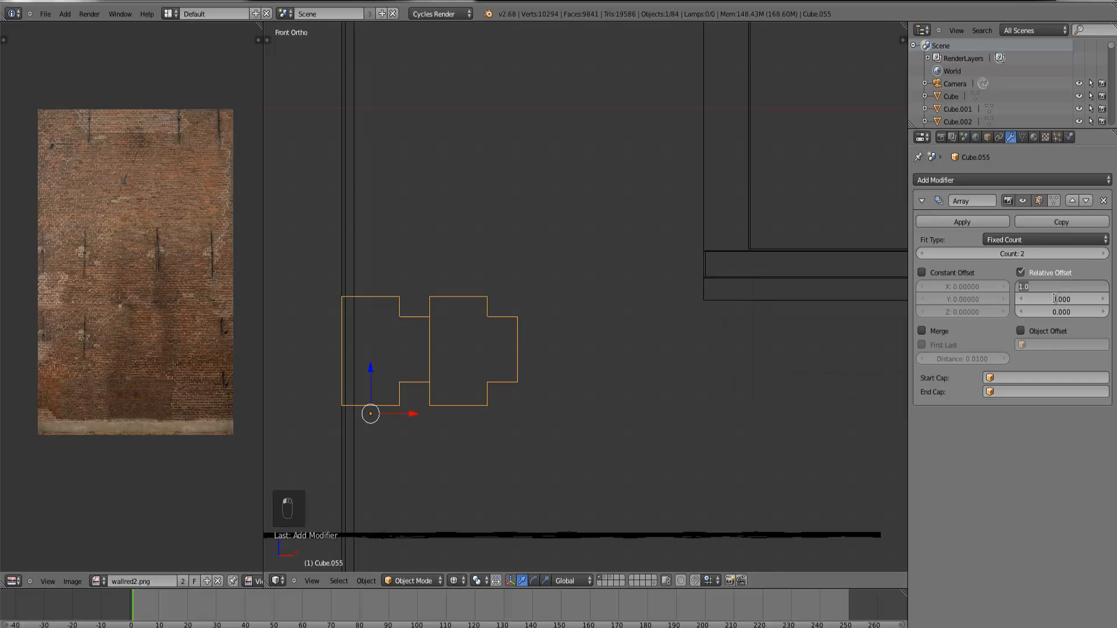
pyautogui.press('Return')
pyautogui.click(1067, 313)
pyautogui.write('3')
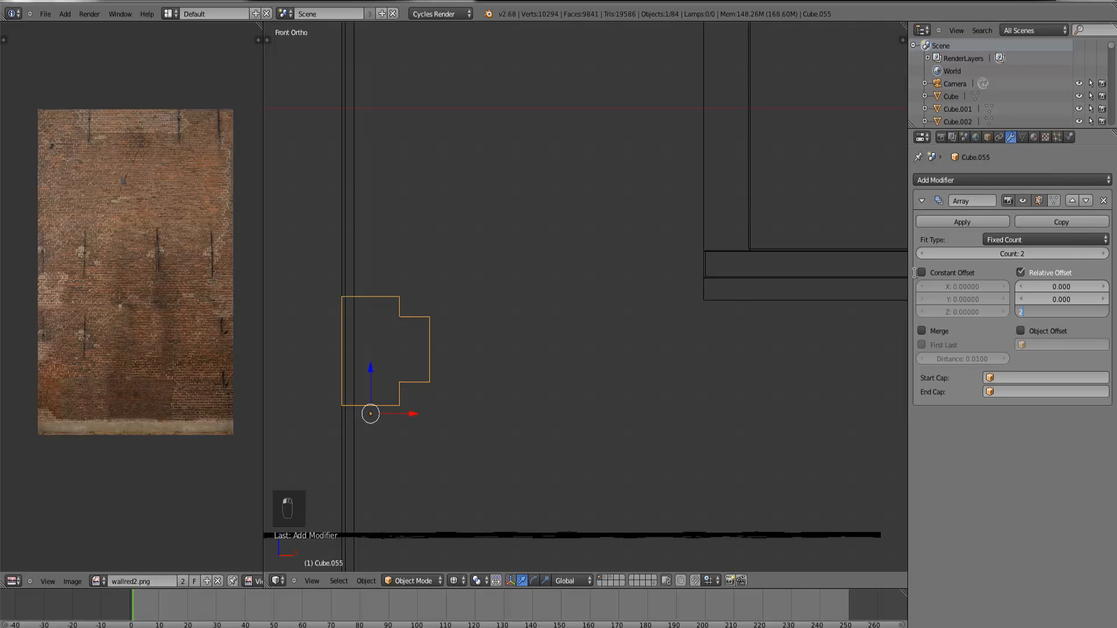
pyautogui.press('Return')
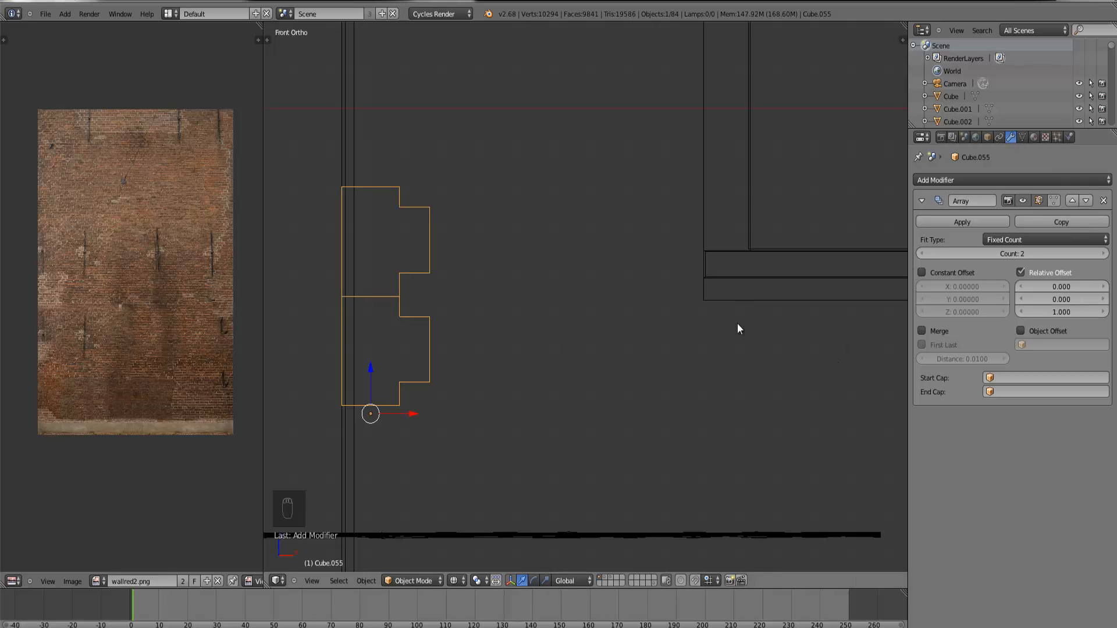
# Step: Raise the quoin's top face slightly and lower its bottom face to lengthen both short sections
pyautogui.press('Tab')
pyautogui.rightClick(408, 298)
pyautogui.press('b')
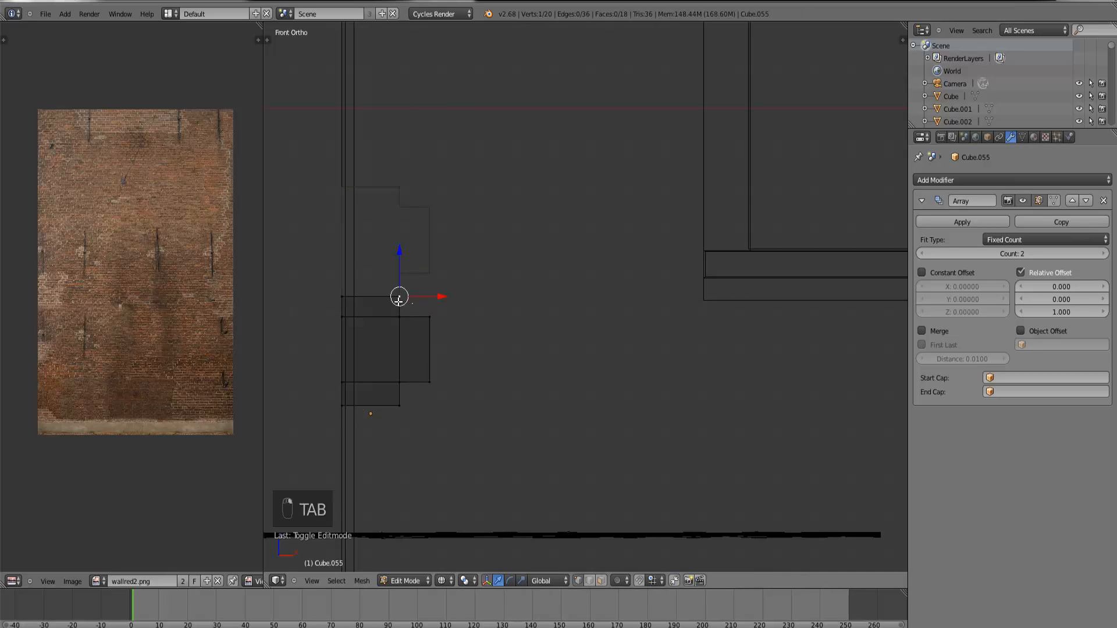
pyautogui.moveTo(412, 306); pyautogui.dragTo(270, 251)
pyautogui.moveTo(373, 254); pyautogui.dragTo(373, 247)
pyautogui.moveTo(398, 402); pyautogui.dragTo(422, 414, button='right')
pyautogui.hotkey('ctrl', 'z')
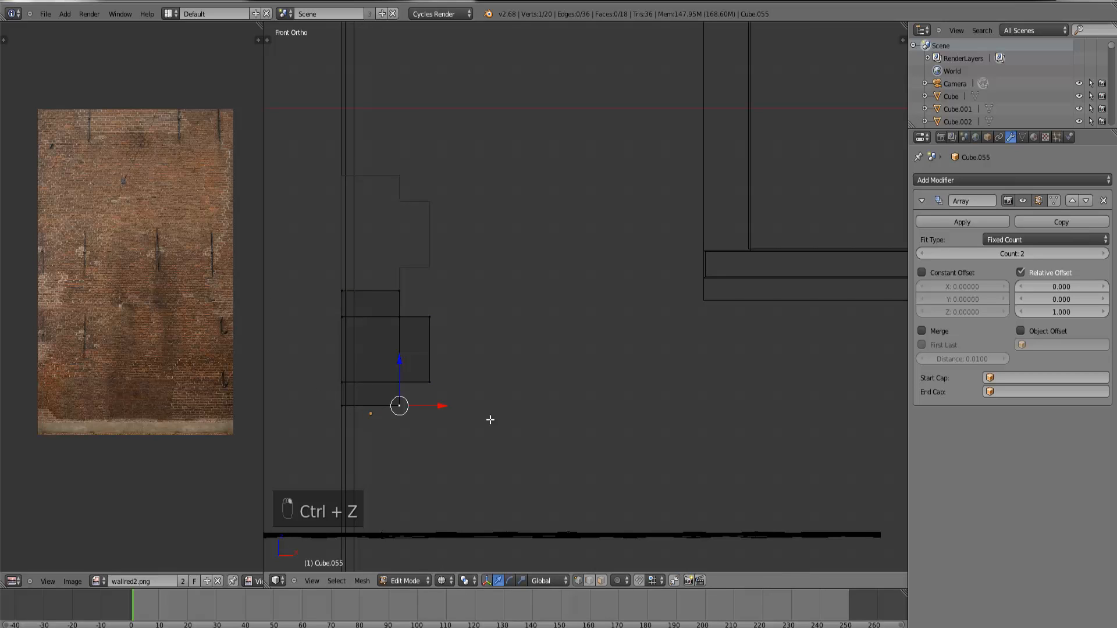
pyautogui.press('b')
pyautogui.moveTo(441, 429); pyautogui.dragTo(256, 401)
pyautogui.moveTo(368, 367); pyautogui.dragTo(370, 376)
# Step: Fine-tune the quoin's top face slightly upward so that the gap between protruding stones matches their height
pyautogui.rightClick(399, 299)
pyautogui.press('b')
pyautogui.moveTo(408, 301); pyautogui.dragTo(316, 275)
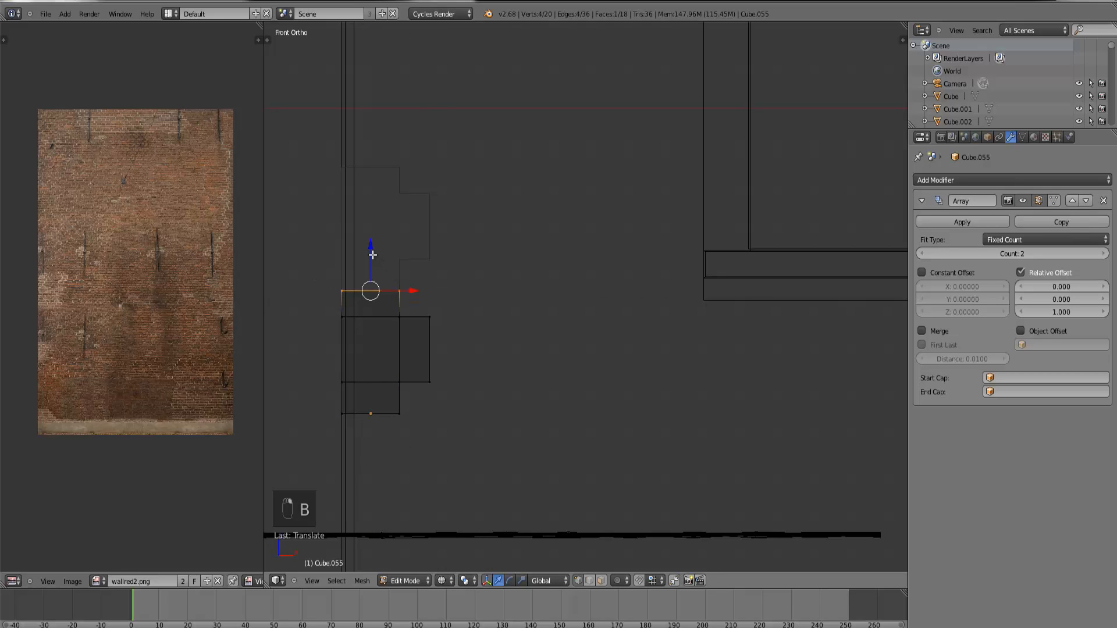
pyautogui.press('b')
pyautogui.press('Tab')
pyautogui.scroll(-3, 456, 289)
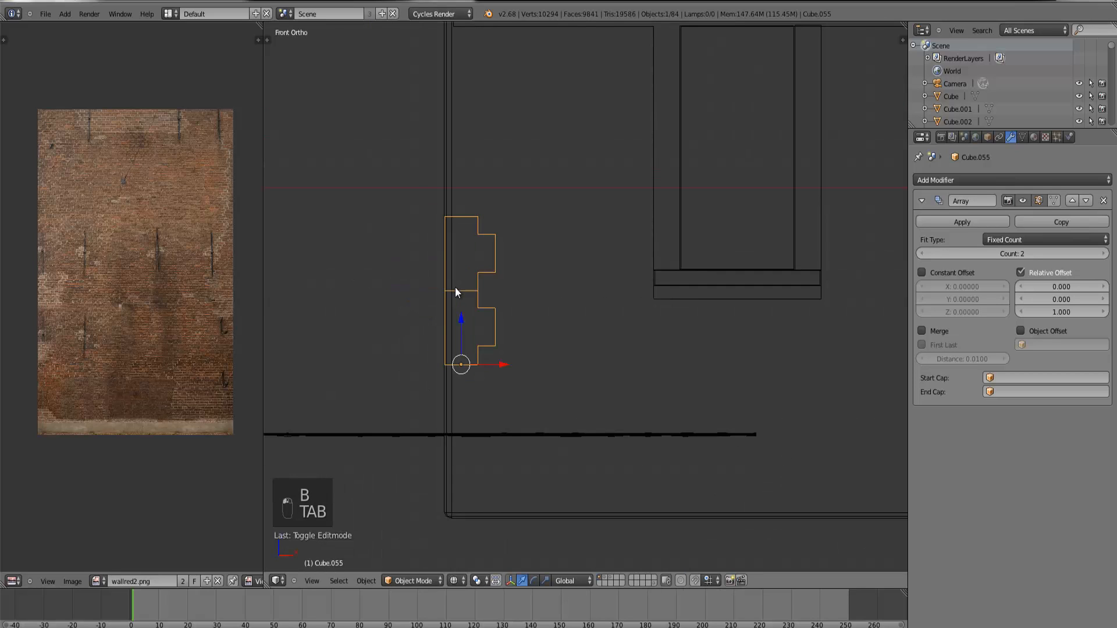
pyautogui.press('Tab')
pyautogui.scroll(3, 443, 293)
pyautogui.moveTo(370, 262); pyautogui.dragTo(370, 258)
pyautogui.scroll(-3, 416, 324)
pyautogui.press('Tab')
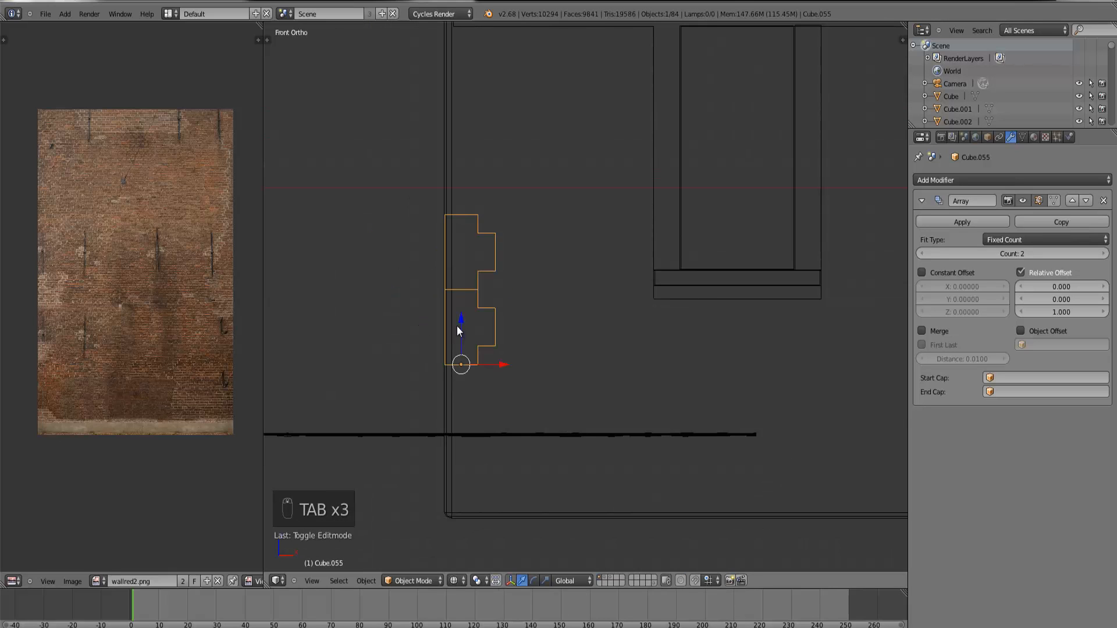
# Step: Move the protruding stone's outer face slightly farther out from the building's edge
pyautogui.press('Tab')
pyautogui.press('z')
pyautogui.press('z')
pyautogui.rightClick(499, 325)
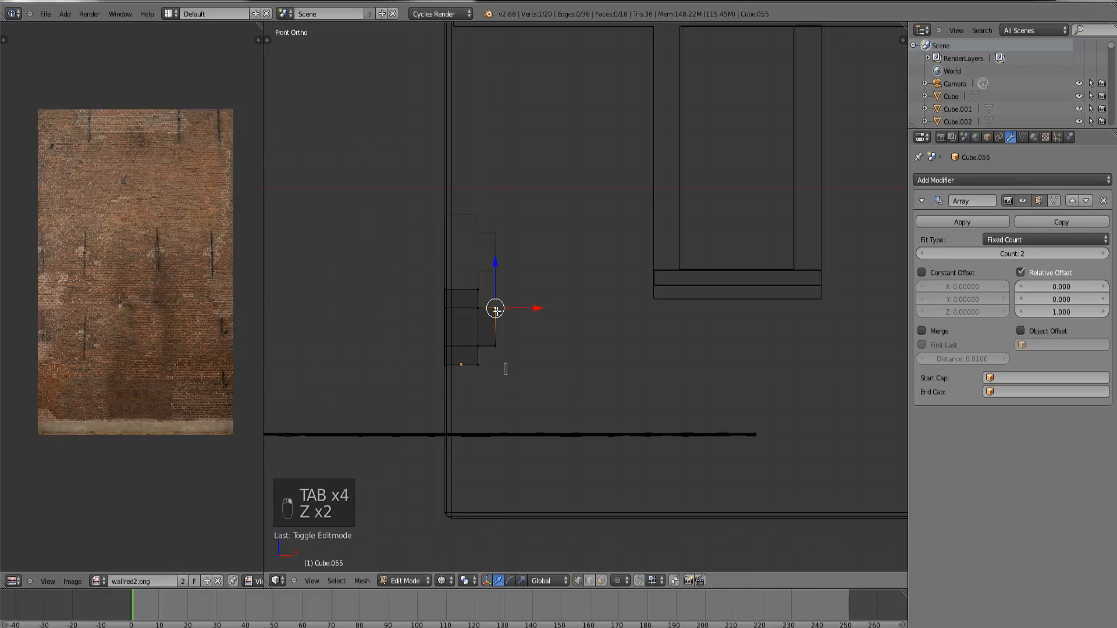
pyautogui.press('b')
pyautogui.moveTo(506, 370); pyautogui.dragTo(490, 285)
pyautogui.scroll(2, 508, 325)
pyautogui.moveTo(494, 340); pyautogui.dragTo(502, 337)
pyautogui.scroll(-5, 507, 332)
pyautogui.press('Tab')
# Step: Move the quoin column forward onto the building's front face and align it with the left corner
pyautogui.moveTo(541, 334); pyautogui.dragTo(556, 307, button='middle')
pyautogui.moveTo(555, 306); pyautogui.dragTo(449, 490)
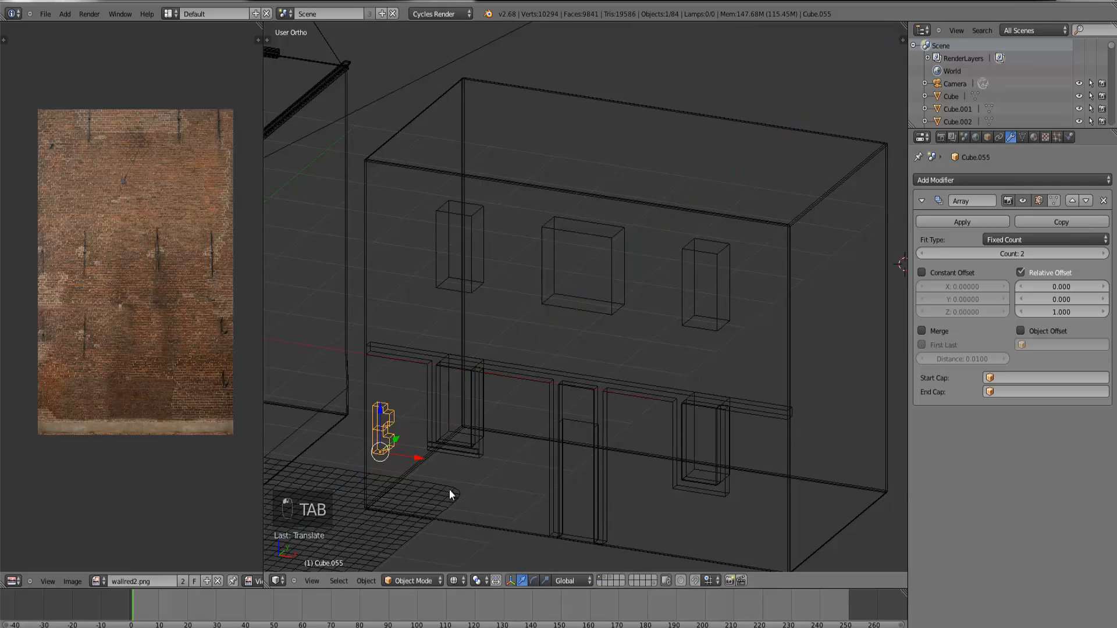
pyautogui.press('ctrl+KP_Decimal')
pyautogui.press('z')
pyautogui.scroll(-1, 582, 435)
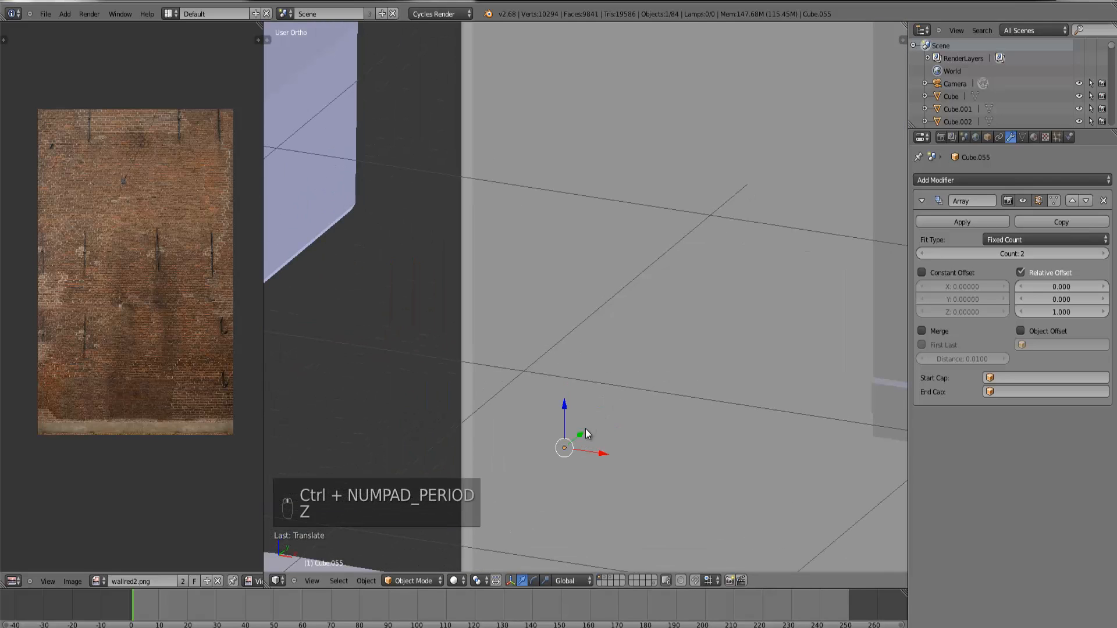
pyautogui.moveTo(585, 432); pyautogui.dragTo(544, 509)
pyautogui.moveTo(536, 488); pyautogui.dragTo(610, 477, button='middle')
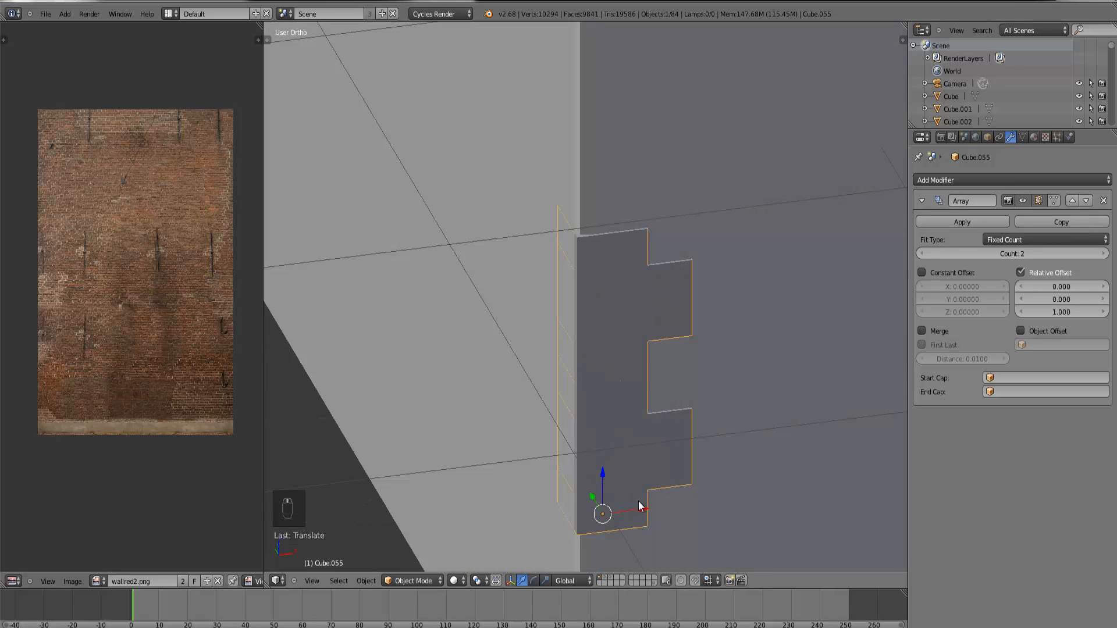
pyautogui.moveTo(637, 501); pyautogui.dragTo(641, 507)
pyautogui.moveTo(642, 508); pyautogui.dragTo(637, 465, button='middle')
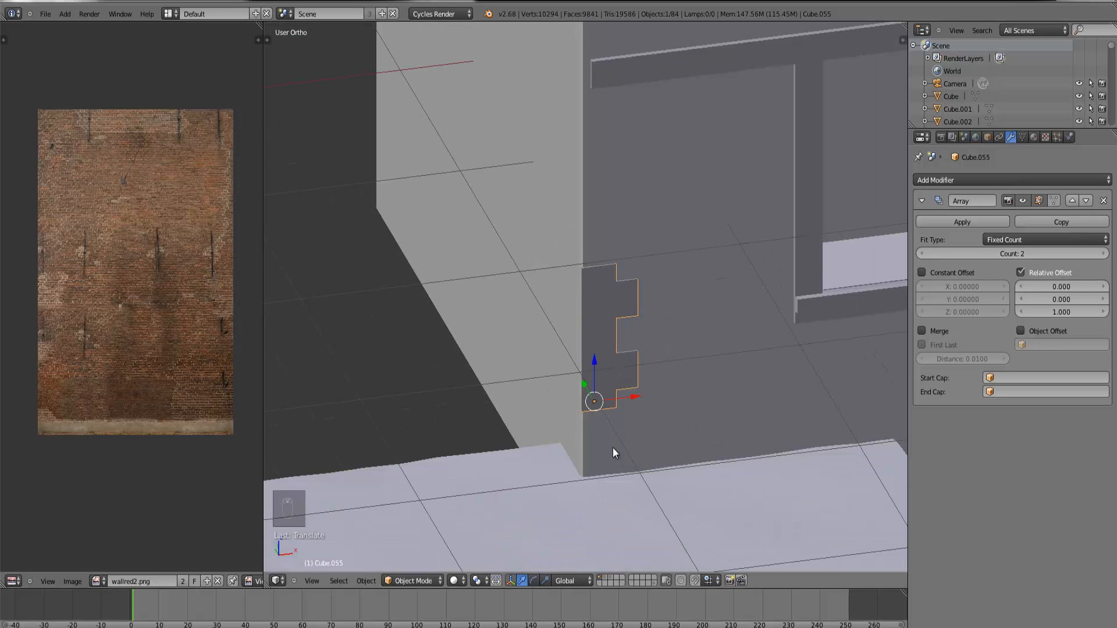
# Step: Lower the quoin column to ground level and set its array count to 5
pyautogui.moveTo(562, 288); pyautogui.dragTo(584, 203, button='middle')
pyautogui.press('KP_1')
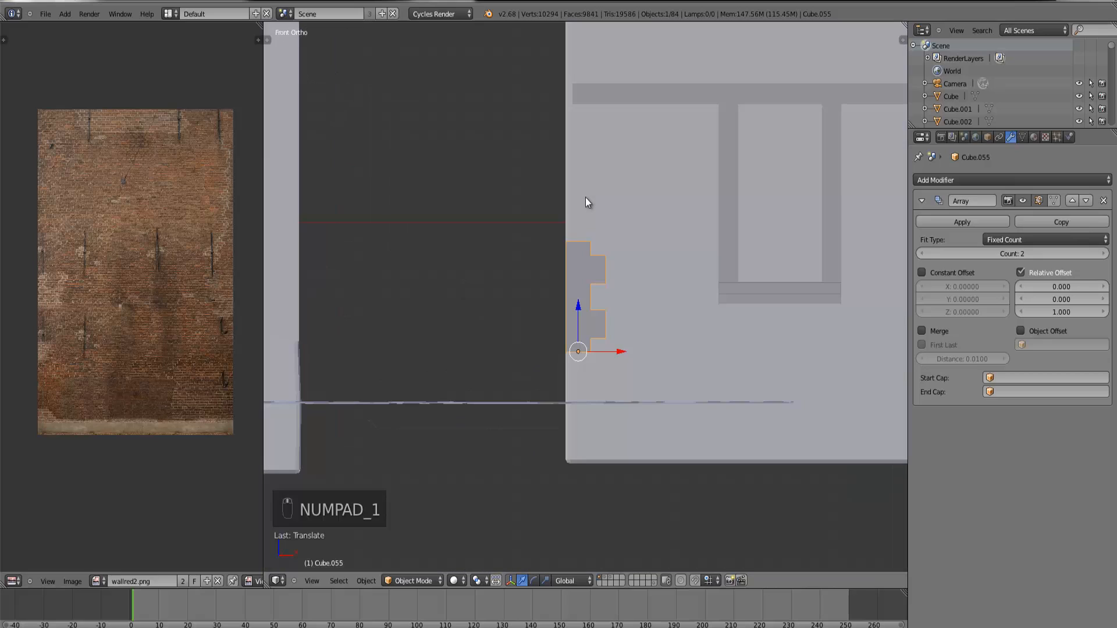
pyautogui.moveTo(1080, 254)
pyautogui.mouseDown()
pyautogui.moveTo(1093, 254)
pyautogui.moveTo(1081, 254)
pyautogui.mouseUp()
pyautogui.moveTo(578, 310); pyautogui.dragTo(580, 353)
pyautogui.click(1105, 254)
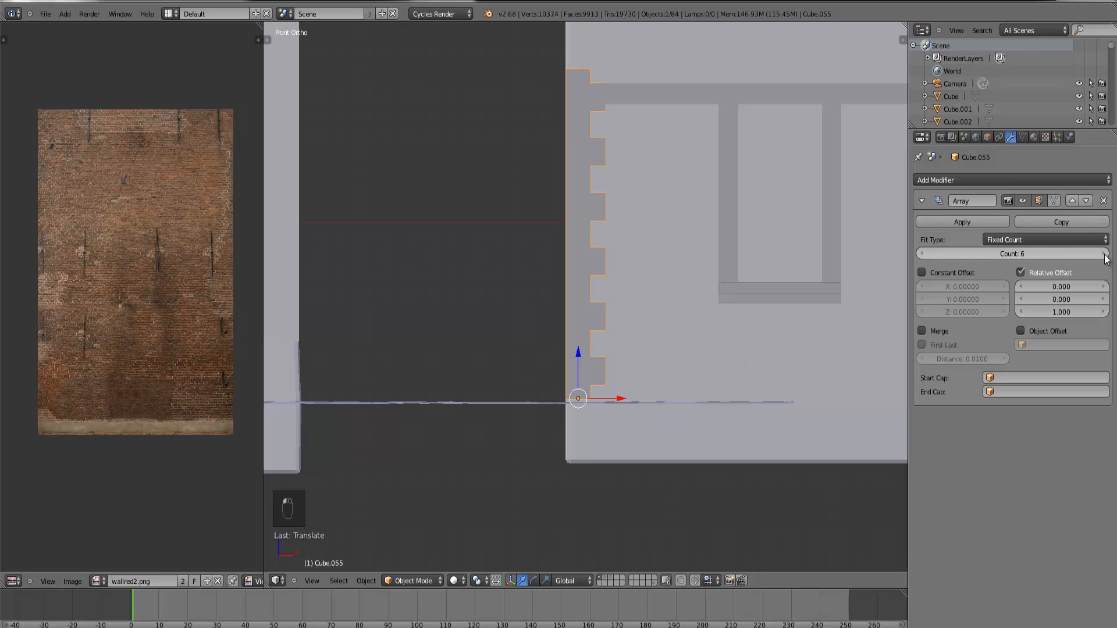
pyautogui.click(926, 254)
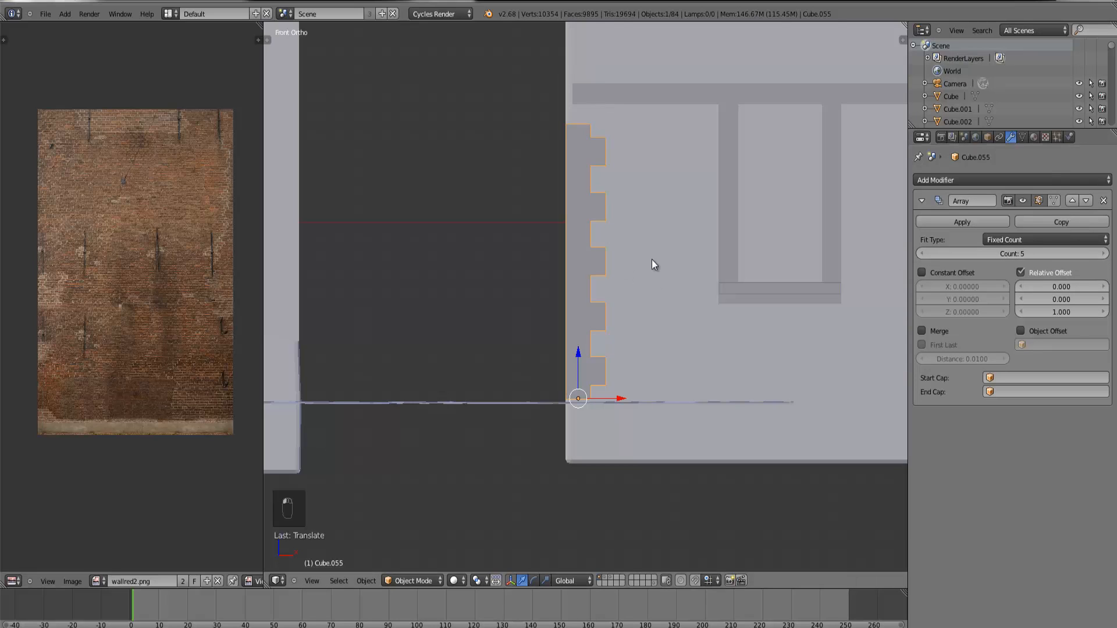
# Step: Raise the quoin column slightly to the top of the stone base and switch the viewport to textured shading
pyautogui.moveTo(577, 351); pyautogui.dragTo(578, 332)
pyautogui.scroll(-3, 579, 331)
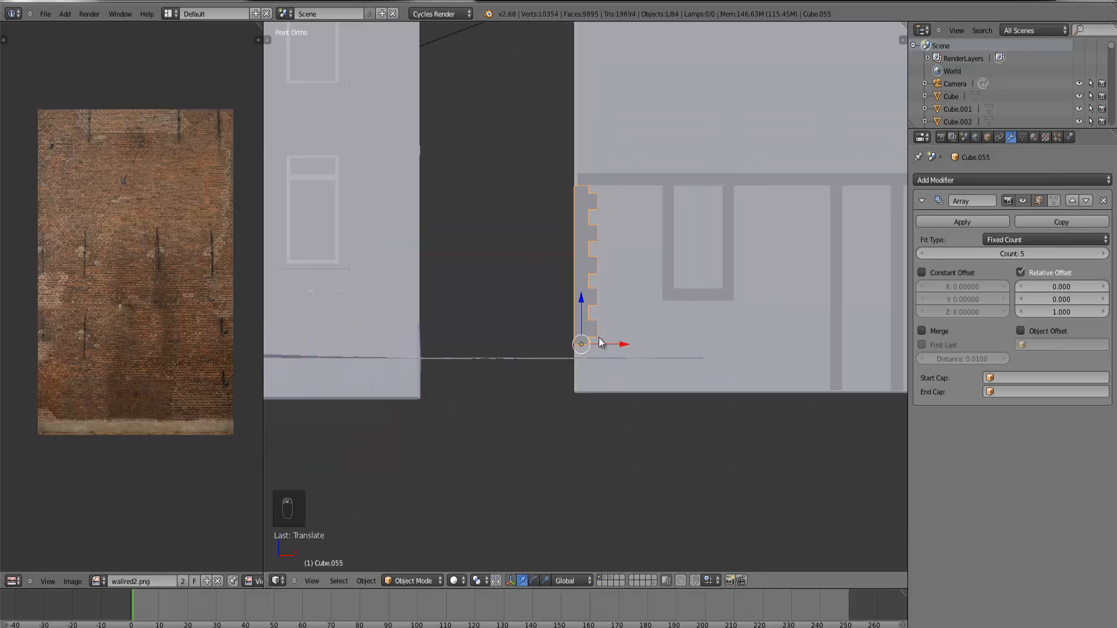
pyautogui.click(461, 580)
pyautogui.click(469, 530)
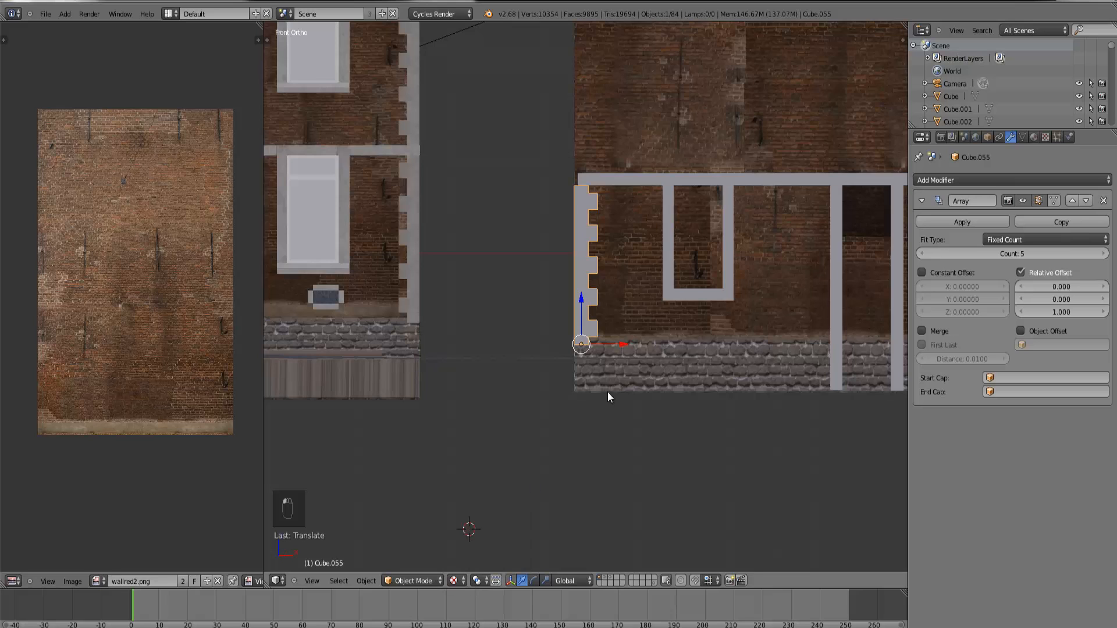
pyautogui.moveTo(607, 392); pyautogui.dragTo(627, 401, button='middle')
pyautogui.press('KP_1')
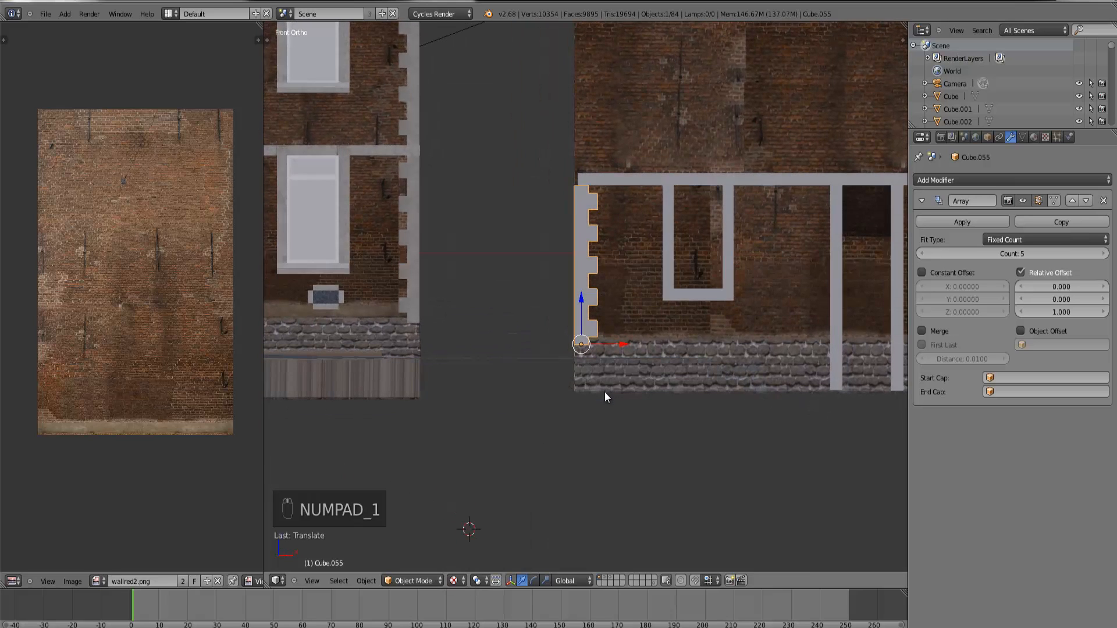
pyautogui.scroll(-3, 592, 274)
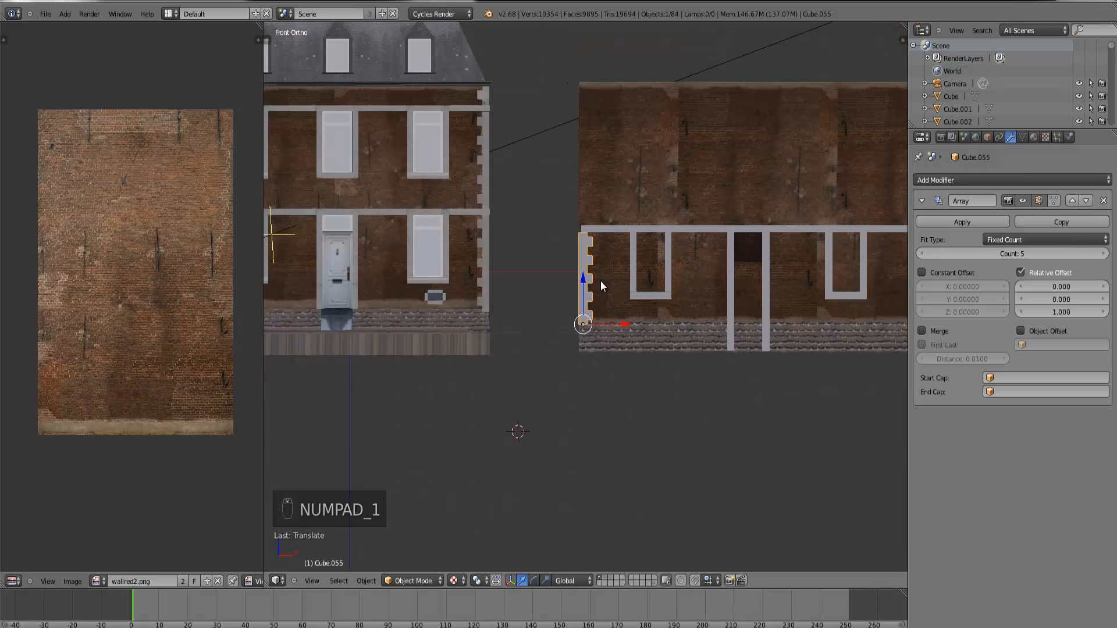
# Step: Duplicate the quoin column straight up above the horizontal stone band and set the copy's array count to 6
pyautogui.hotkey('shift', 'd')
pyautogui.press('z')
pyautogui.moveTo(584, 204); pyautogui.dragTo(585, 180)
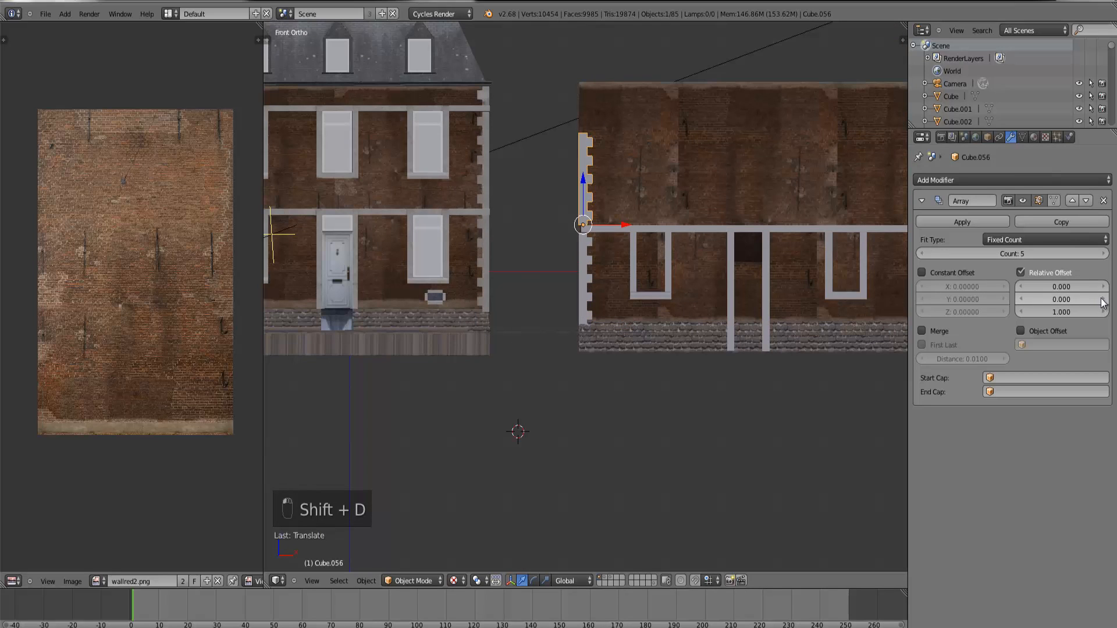
pyautogui.click(1103, 254)
pyautogui.click(1103, 254)
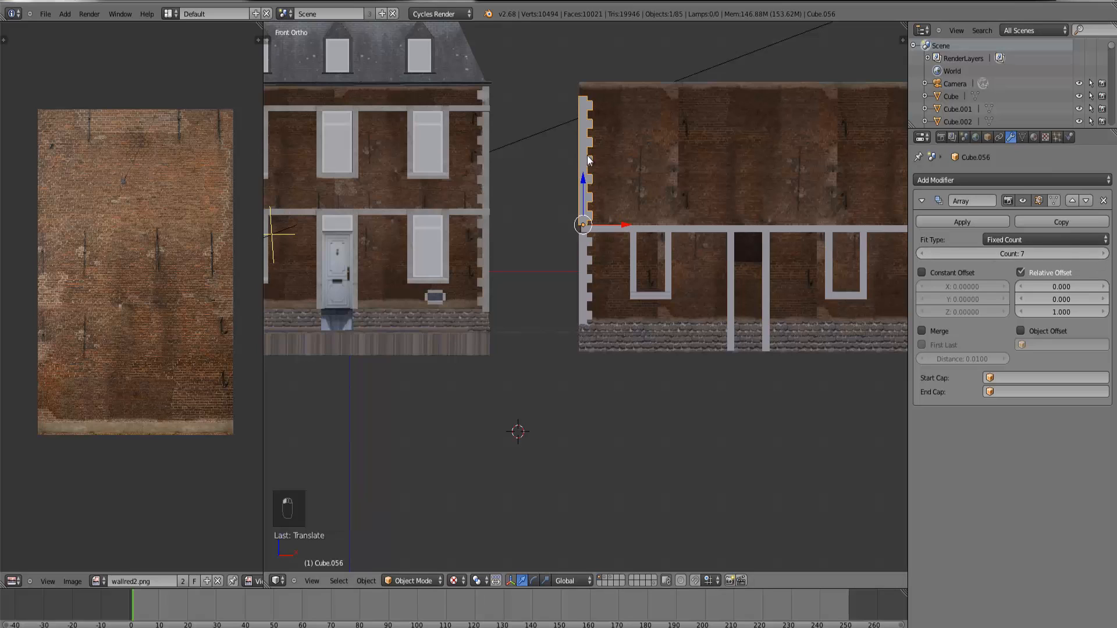
pyautogui.click(922, 254)
# Step: Duplicate the upper quoin column in place and set the copy's array count to 1
pyautogui.press('ctrl+KP_Decimal')
pyautogui.scroll(-3, 605, 175)
pyautogui.hotkey('shift', 'd')
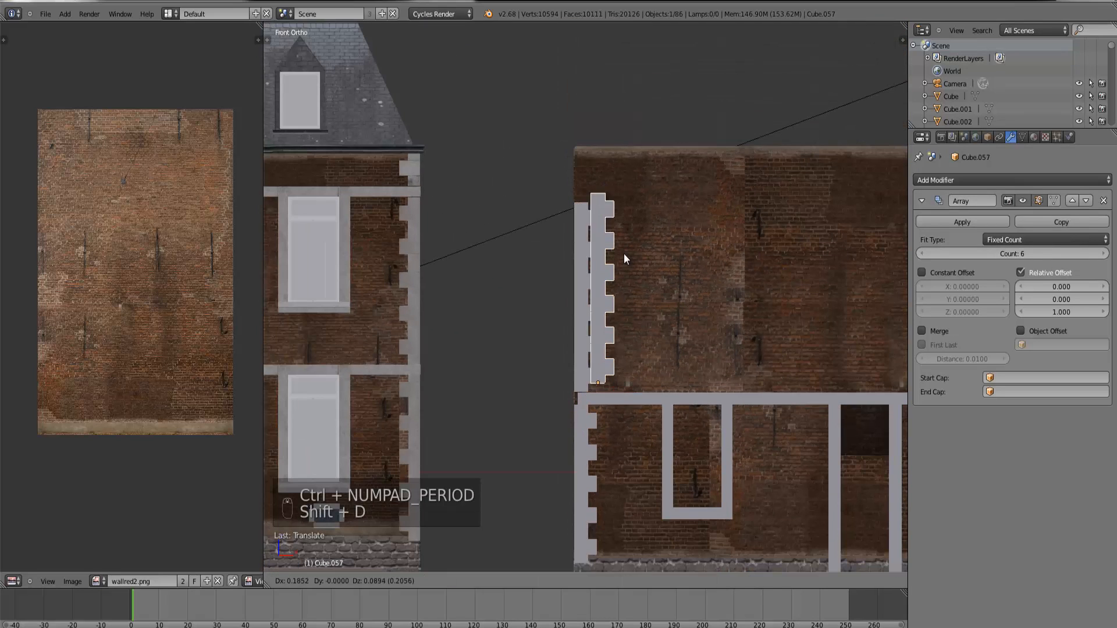
pyautogui.rightClick(624, 258)
pyautogui.click(940, 256)
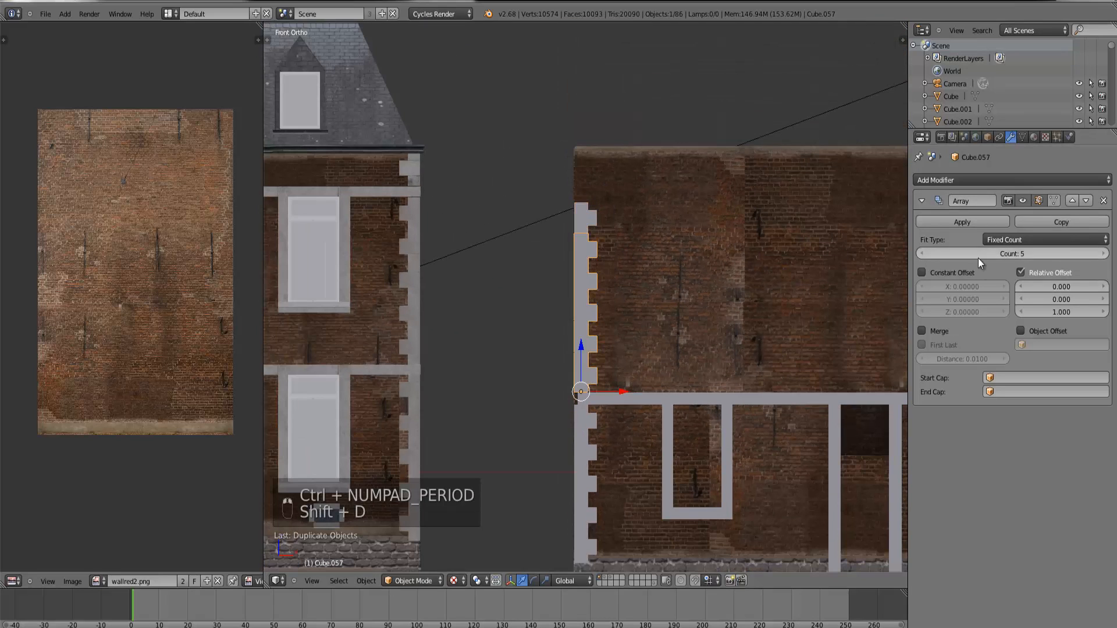
pyautogui.doubleClick(978, 259)
pyautogui.write('2')
pyautogui.press('Return')
pyautogui.doubleClick(919, 252)
pyautogui.write('1')
pyautogui.press('Return')
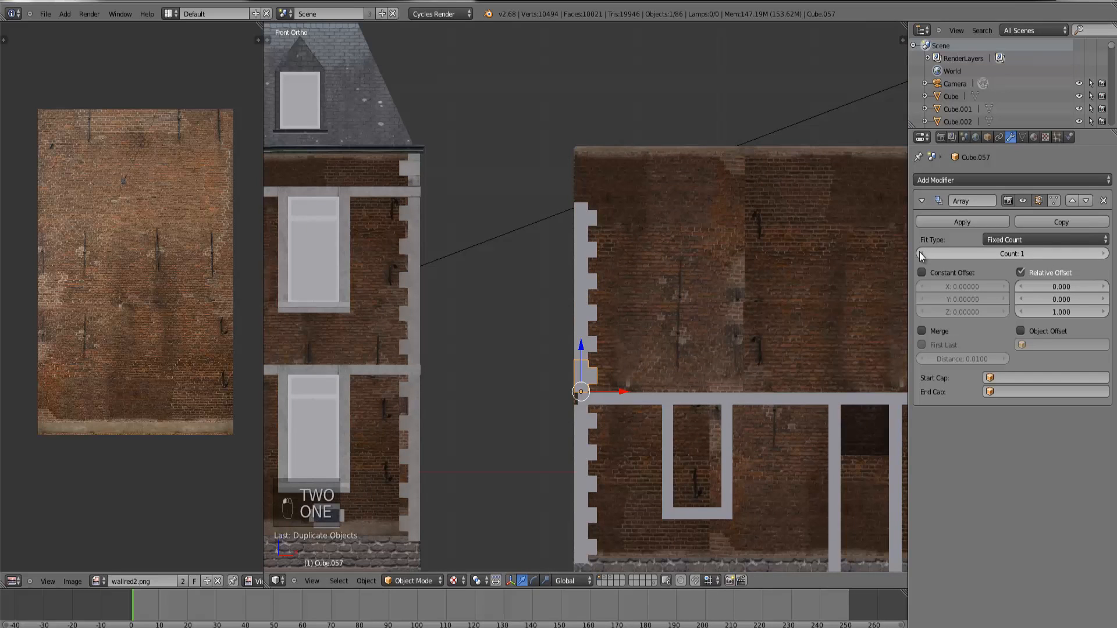
# Step: Move the single quoin straight up until it meets the top edge of the brick wall
pyautogui.press('g')
pyautogui.press('z')
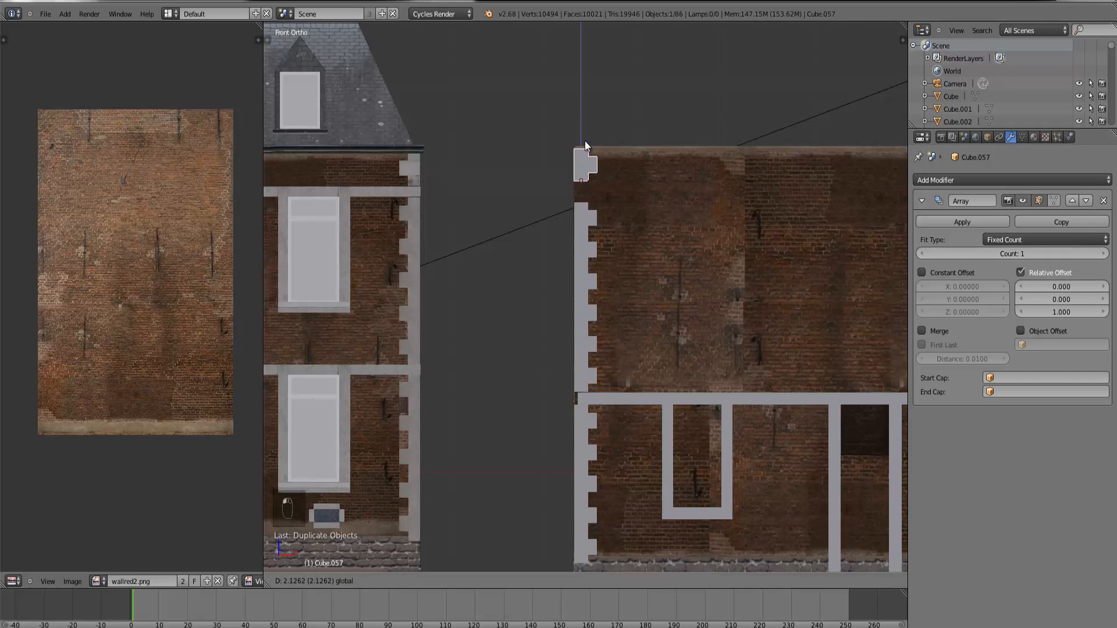
pyautogui.click(585, 140)
pyautogui.scroll(-3, 690, 239)
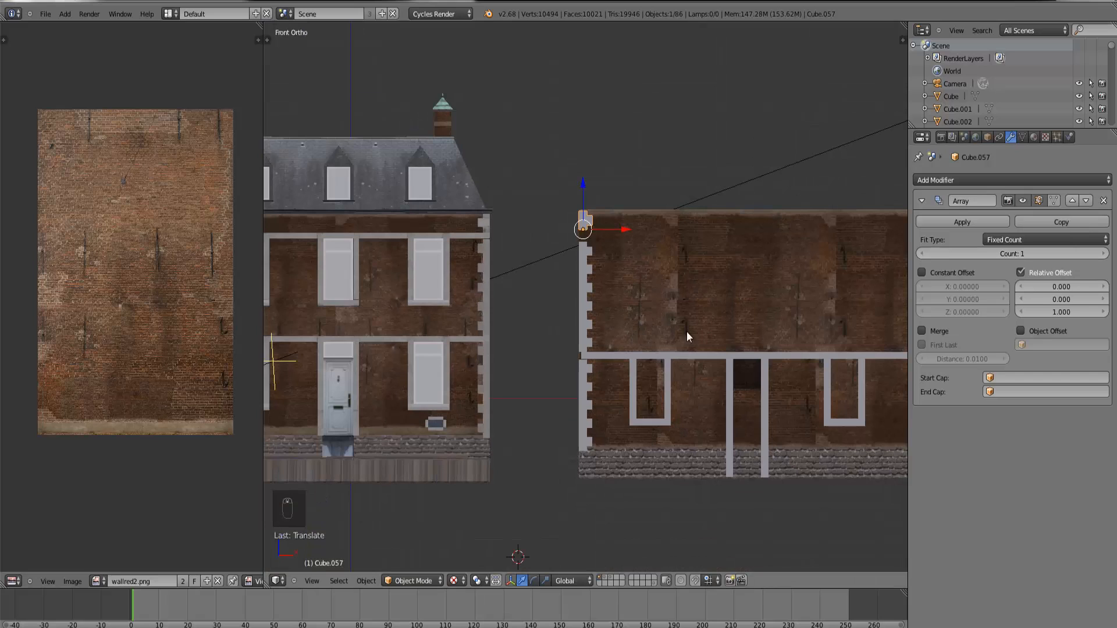
# Step: Unwrap the entire lower quoin column mesh from the front view with Project From View
pyautogui.rightClick(592, 418)
pyautogui.press('Tab')
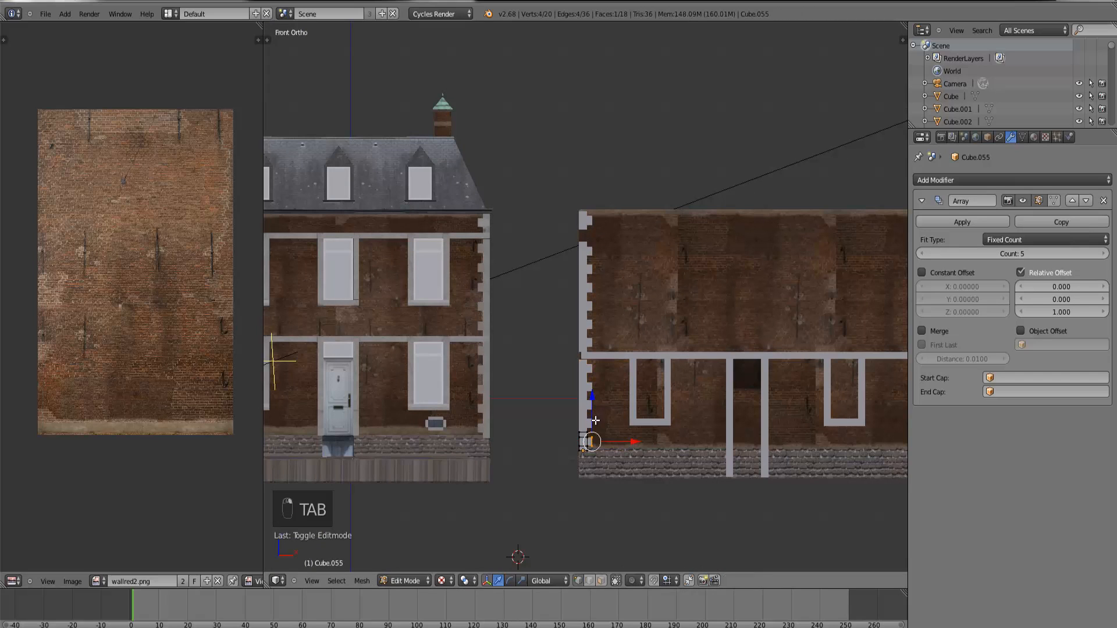
pyautogui.hotkey('ctrl', 'l')
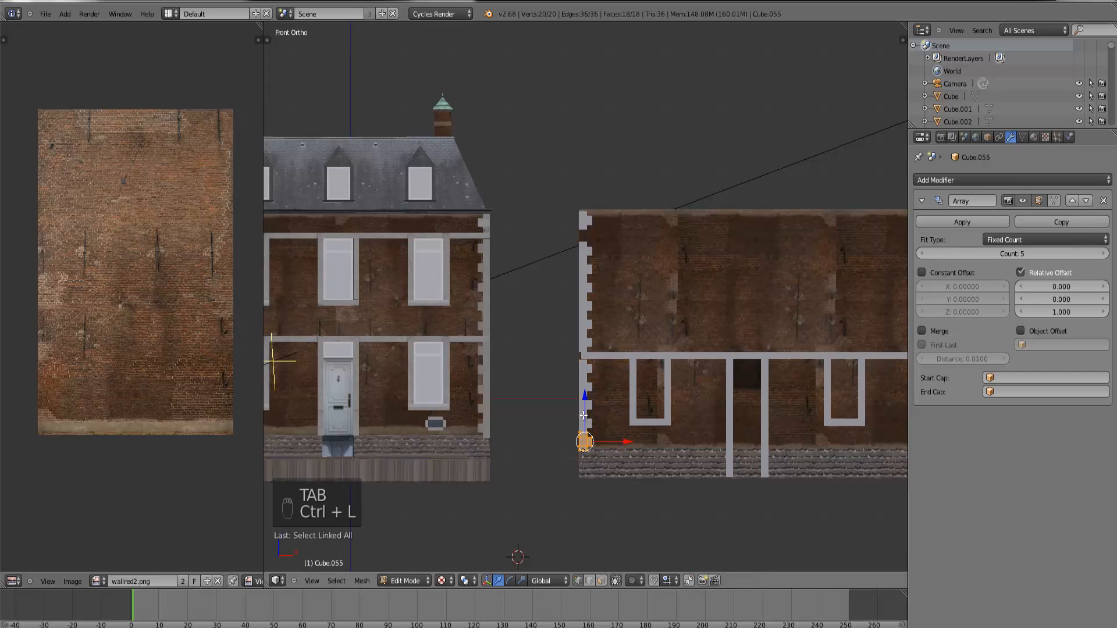
pyautogui.press('u')
pyautogui.click(619, 418)
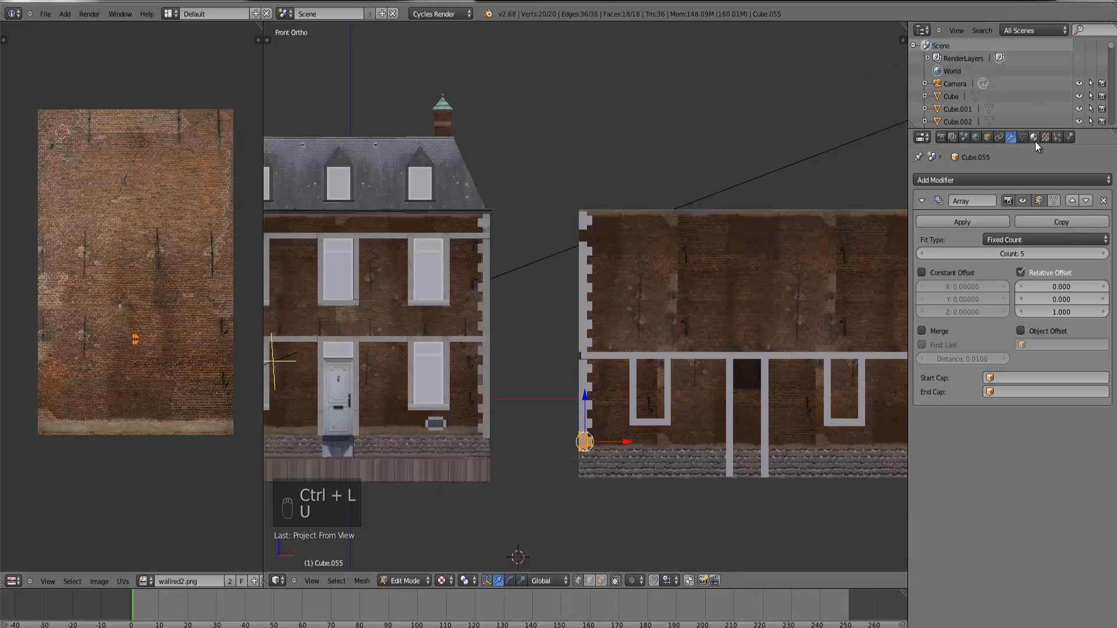
# Step: Link the lower quoin column to the material of the finished house's corner quoins
pyautogui.scroll(3, 454, 256)
pyautogui.press('Tab')
pyautogui.keyDown('shift'); pyautogui.rightClick(415, 255); pyautogui.keyUp('shift')
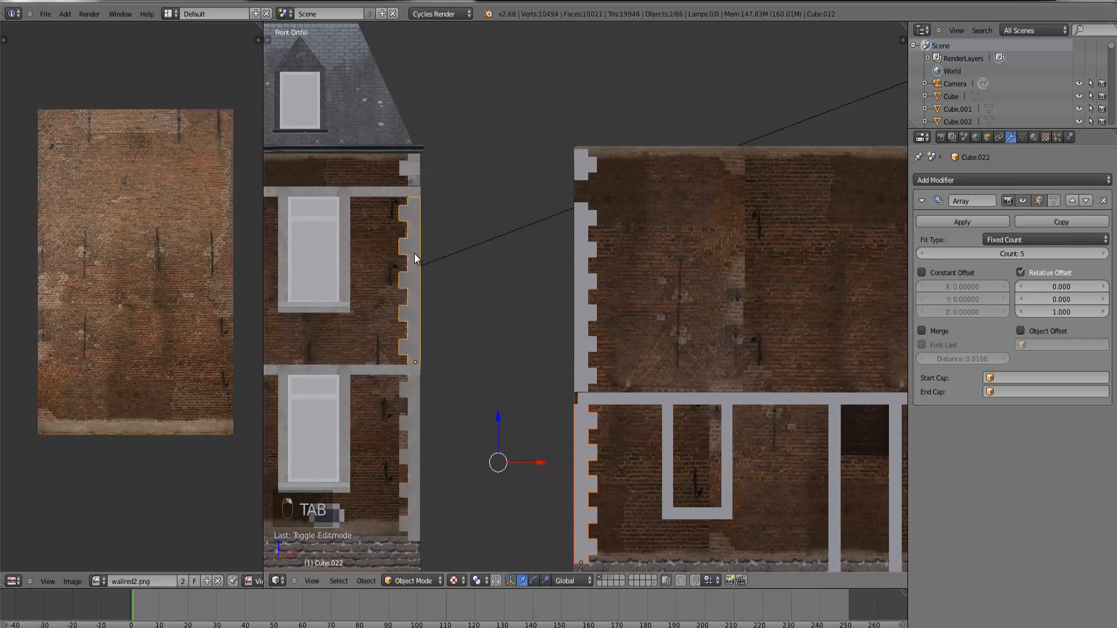
pyautogui.hotkey('ctrl', 'l')
pyautogui.click(414, 254)
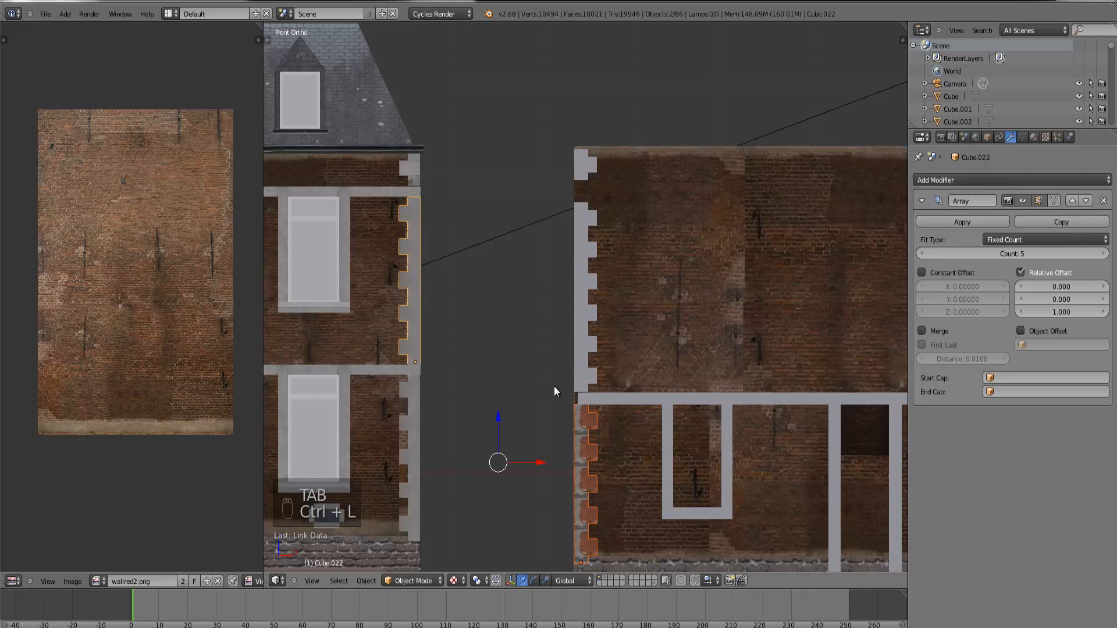
# Step: Edit the lower quoin column and show BrickMedievalCorner0001_L.jpg behind its UV layout
pyautogui.rightClick(589, 427)
pyautogui.press('Tab')
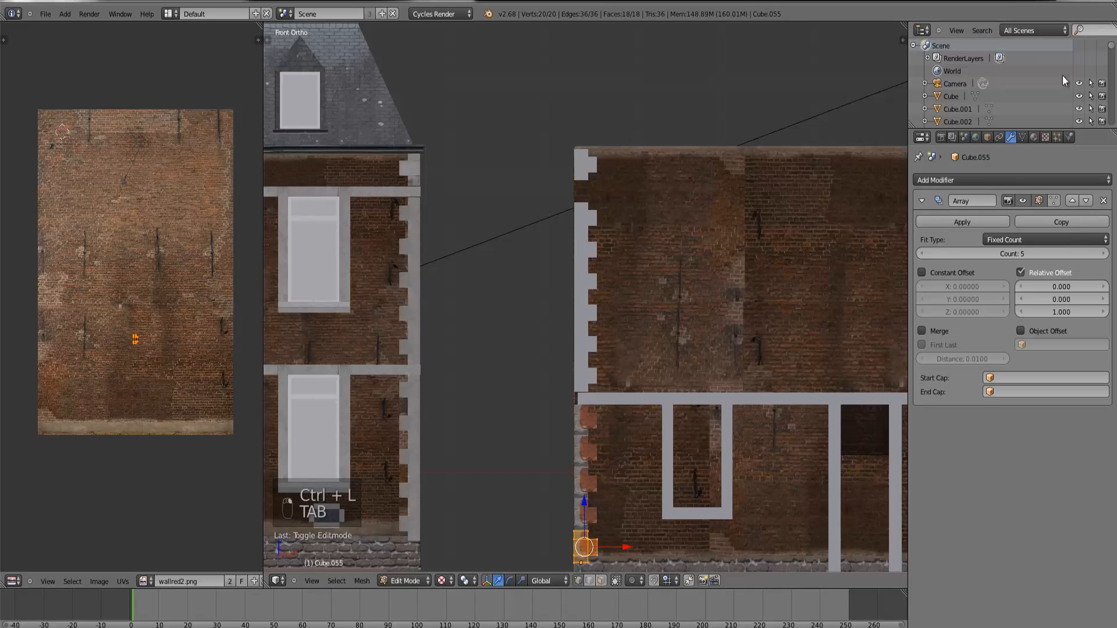
pyautogui.click(1034, 137)
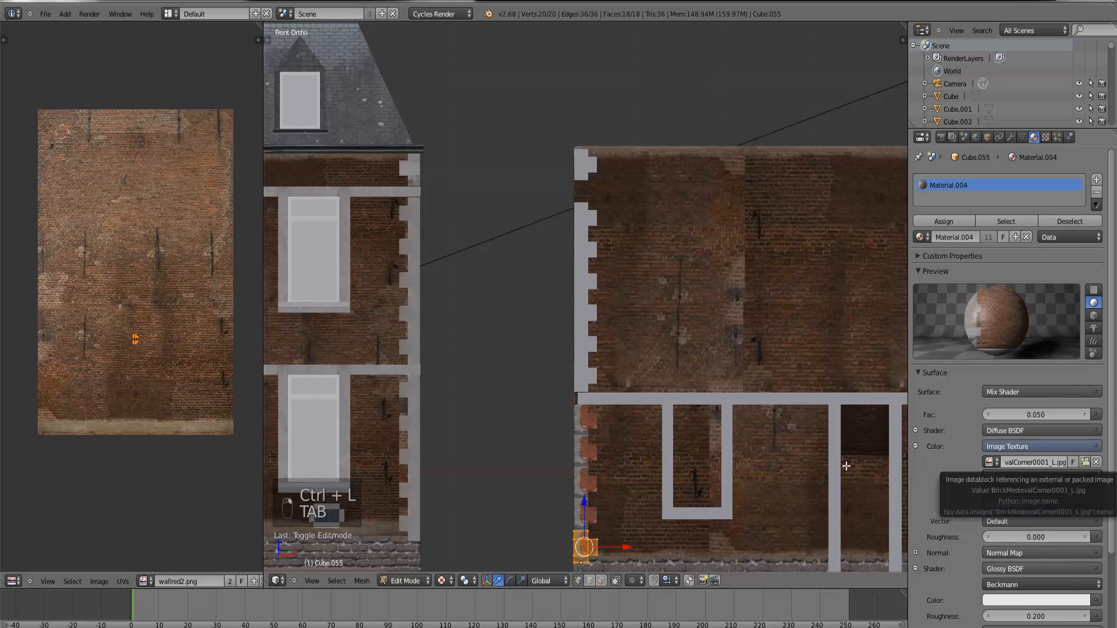
pyautogui.click(144, 581)
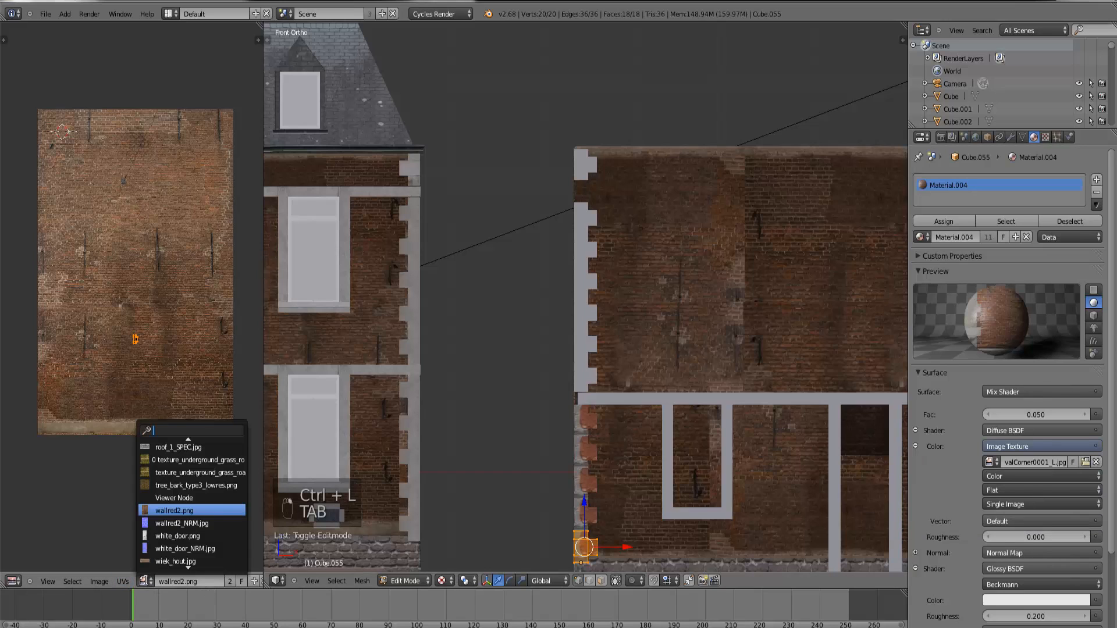
pyautogui.write('corn')
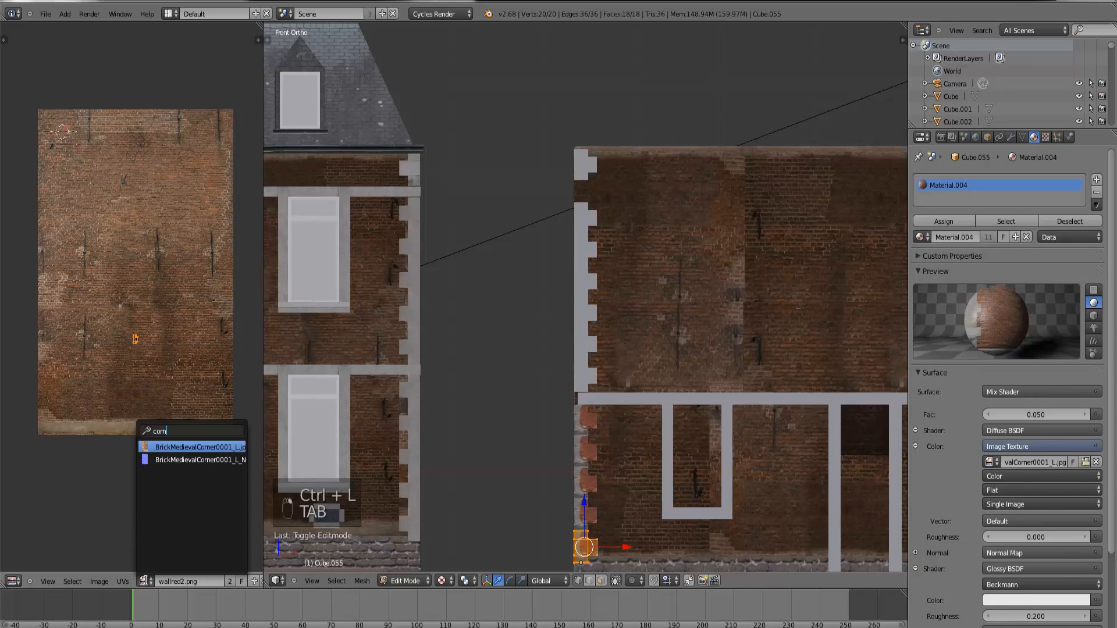
pyautogui.click(169, 448)
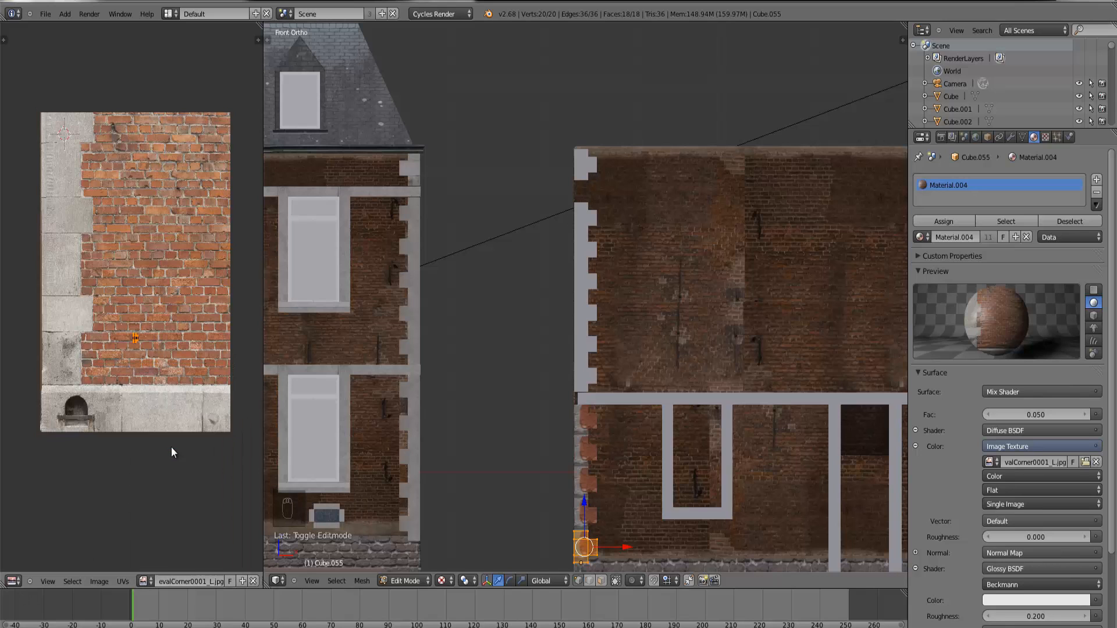
# Step: Select the quoin's UV layout, move it onto the light corner stones of the image and enlarge it
pyautogui.press('b')
pyautogui.moveTo(153, 361); pyautogui.dragTo(115, 328)
pyautogui.press('g')
pyautogui.click(118, 281)
pyautogui.moveTo(119, 281); pyautogui.dragTo(149, 339, button='middle')
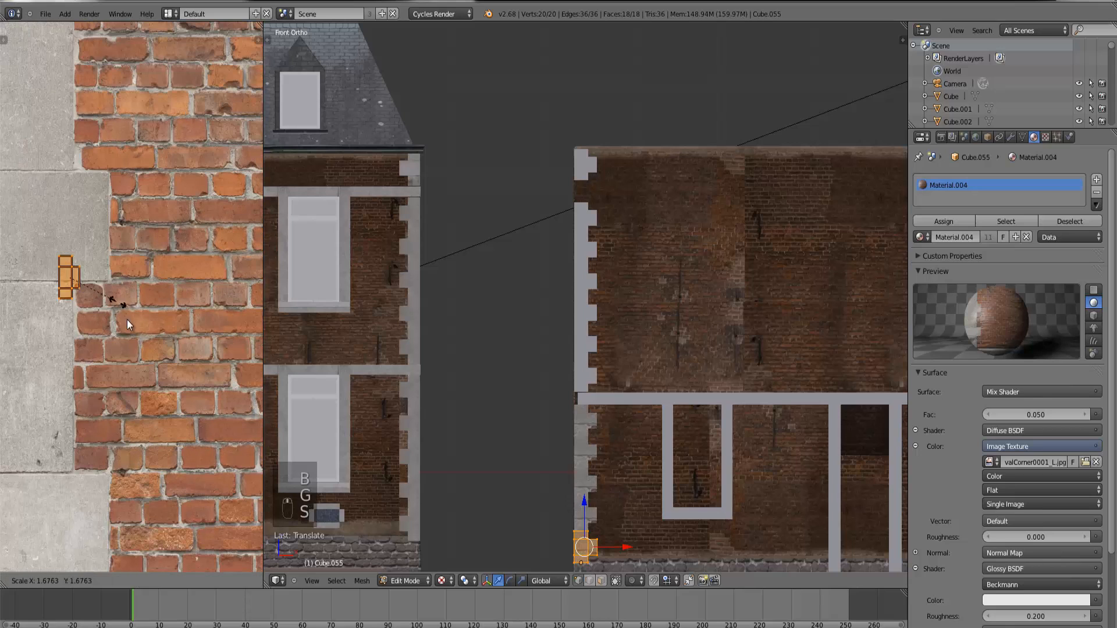
pyautogui.press('s')
pyautogui.press('g')
pyautogui.click(164, 397)
# Step: Scale and reposition the UV layout so that the protruding block's height matches the wide stone in the image
pyautogui.press('s')
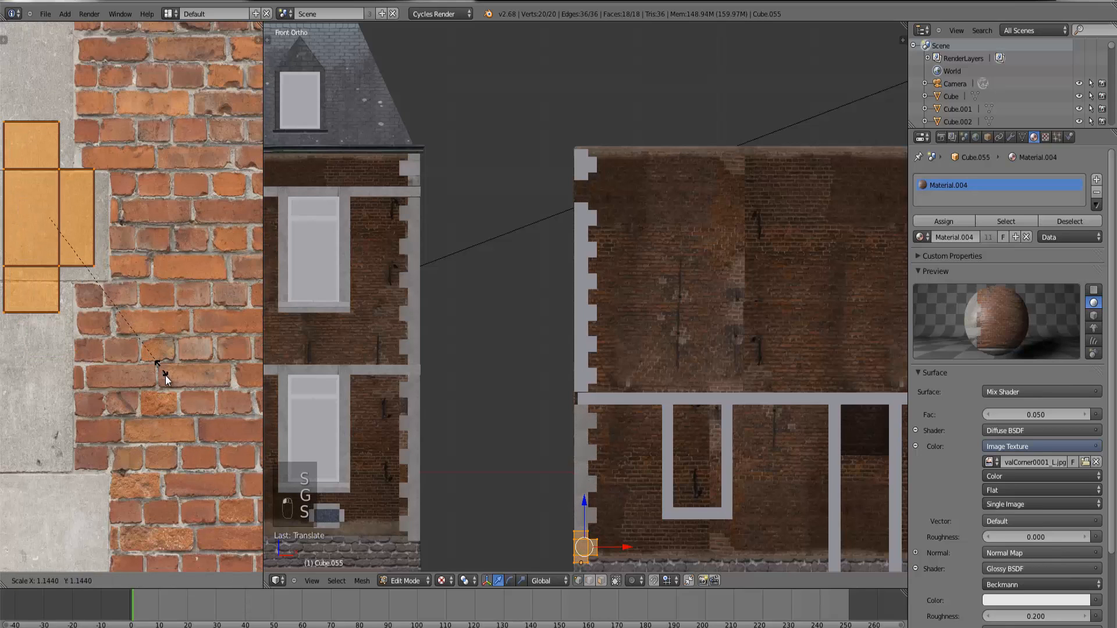
pyautogui.click(204, 413)
pyautogui.press('s')
pyautogui.click(211, 420)
pyautogui.press('g')
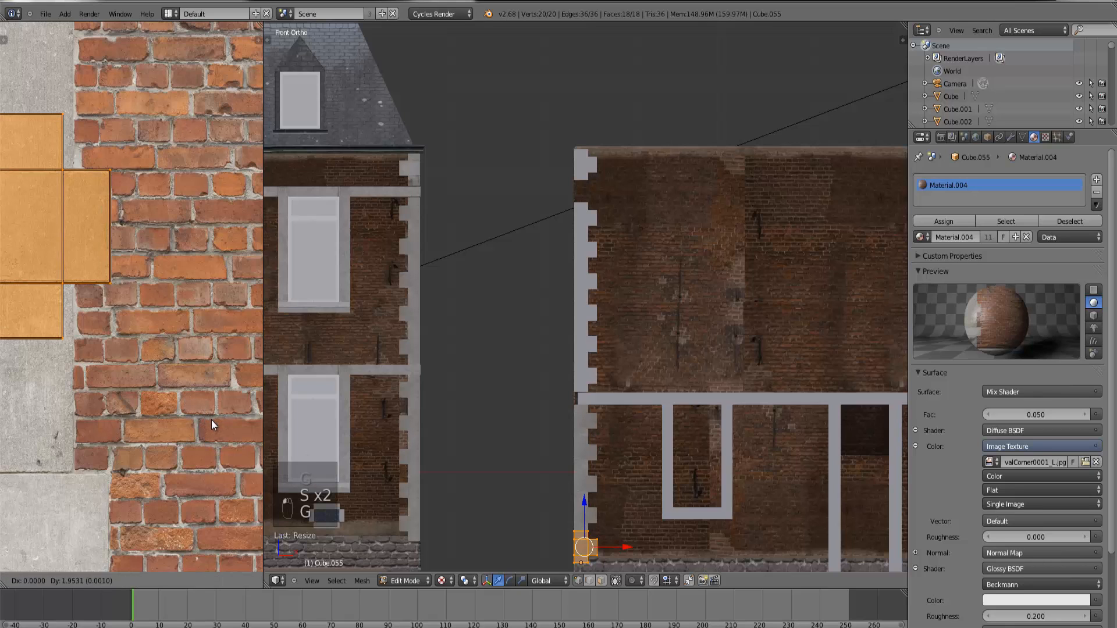
pyautogui.click(211, 420)
pyautogui.press('s')
pyautogui.click(210, 419)
pyautogui.press('Tab')
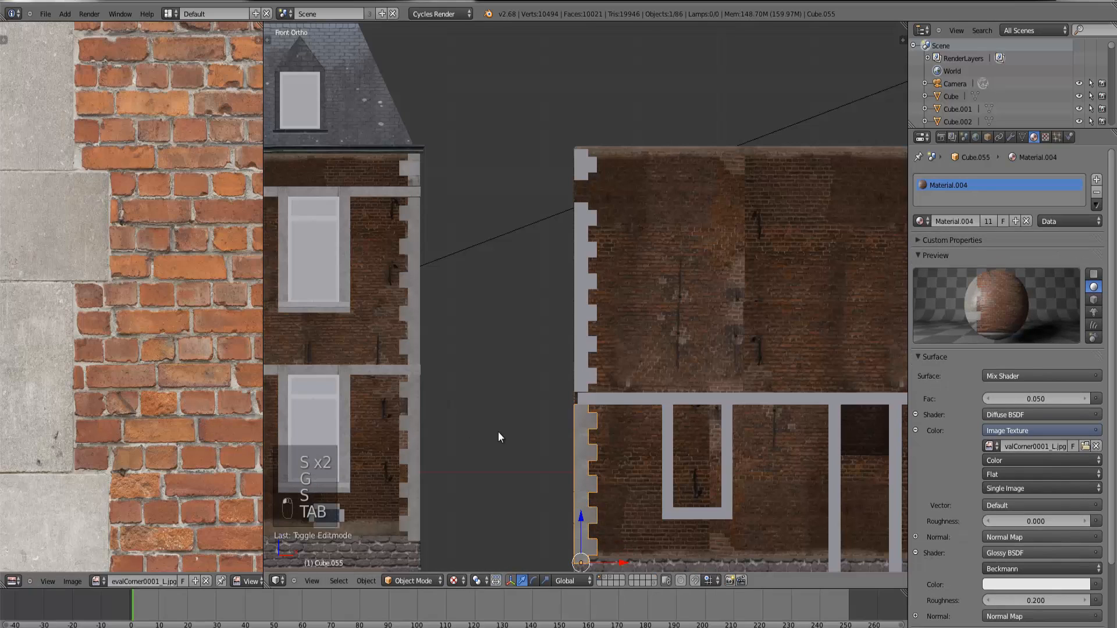
# Step: Narrow the quoin's UV layout horizontally and shift it toward the brick edge of the corner stones
pyautogui.press('Tab')
pyautogui.scroll(3, 169, 322)
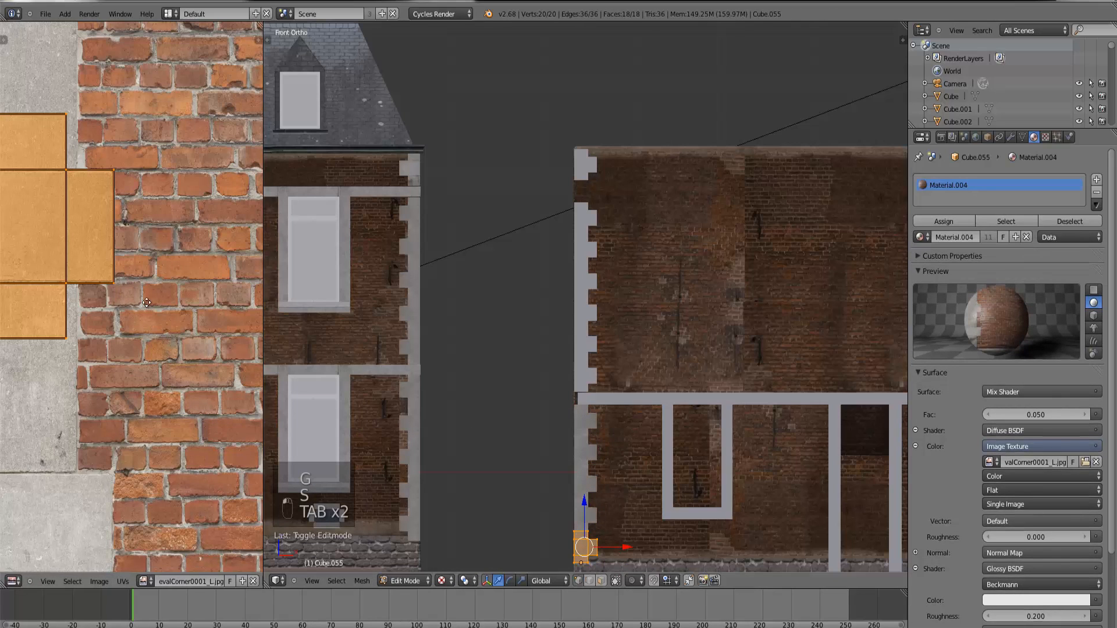
pyautogui.scroll(1, 167, 322)
pyautogui.scroll(-3, 128, 249)
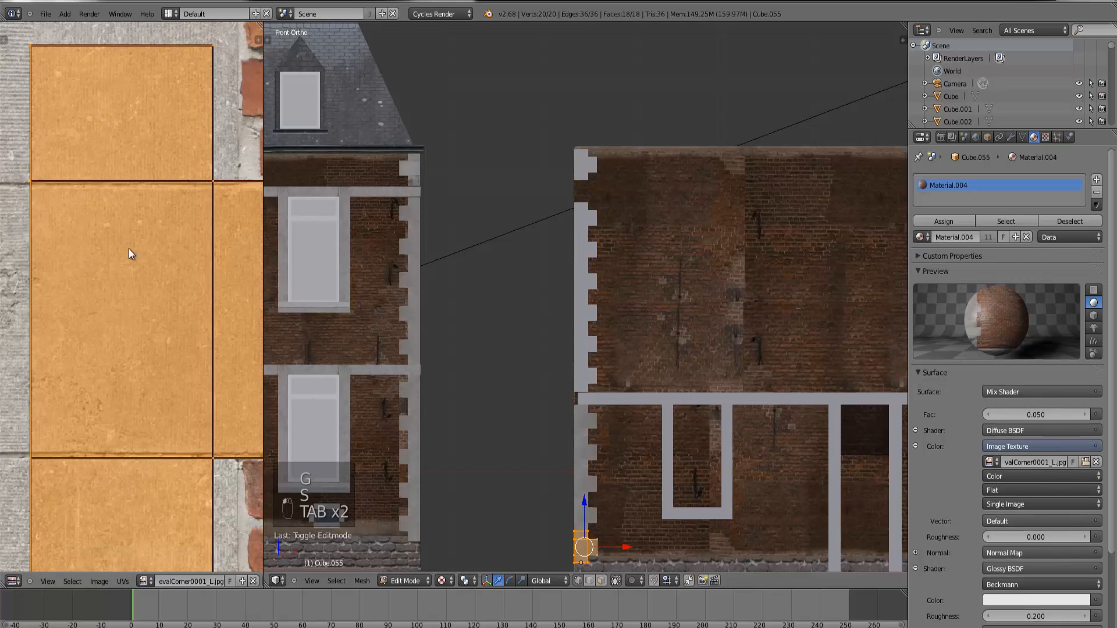
pyautogui.moveTo(222, 330); pyautogui.dragTo(181, 338, button='middle')
pyautogui.press('s')
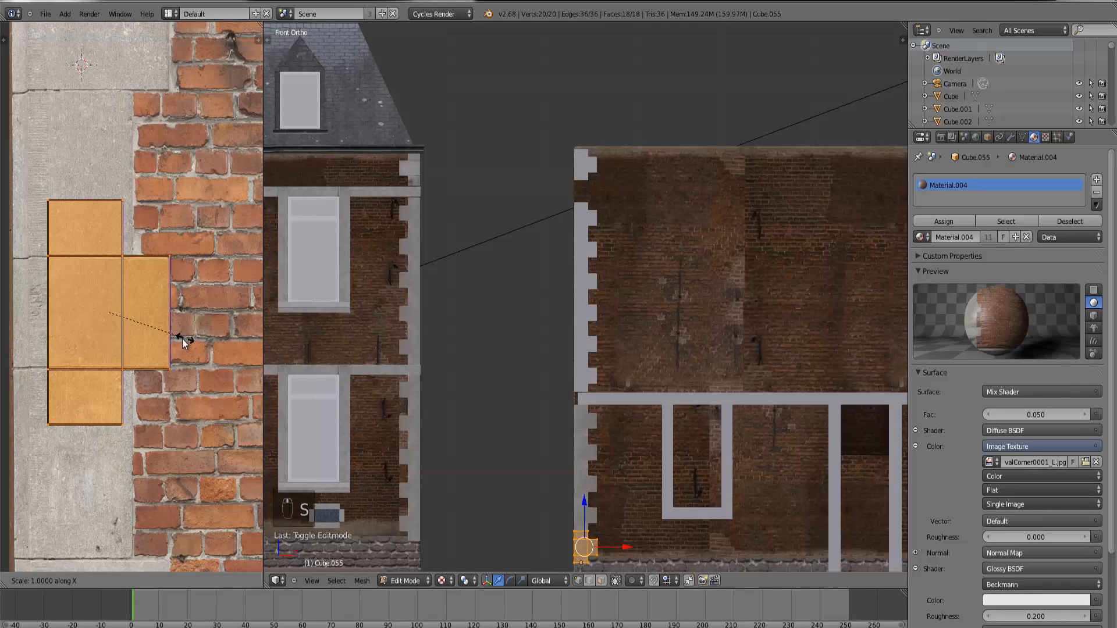
pyautogui.click(171, 337)
pyautogui.press('g')
pyautogui.click(183, 339)
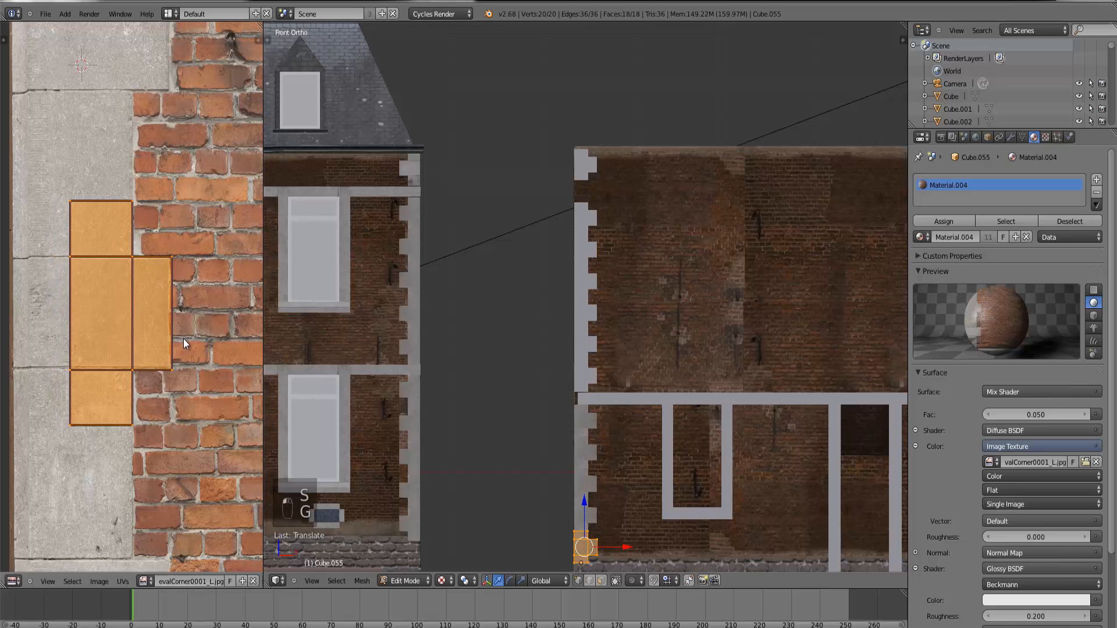
# Step: Fine-tune the UV layout's width and position to fit the stone edges, then inspect the textured quoin up close
pyautogui.press('s')
pyautogui.press('x')
pyautogui.click(180, 338)
pyautogui.press('g')
pyautogui.click(180, 337)
pyautogui.moveTo(465, 442); pyautogui.dragTo(490, 457, button='middle')
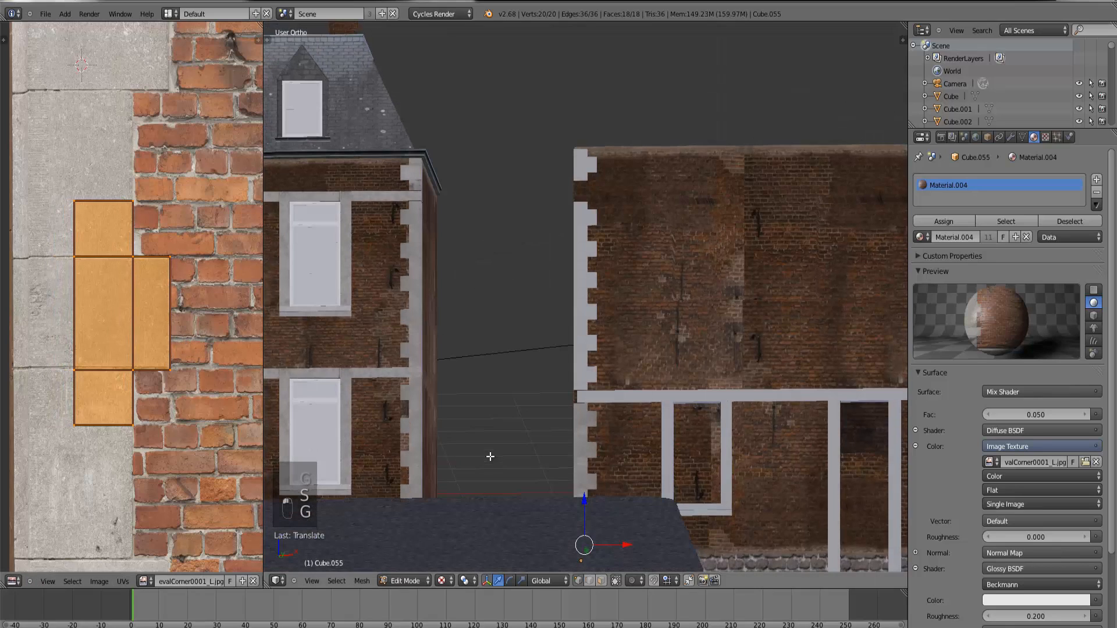
pyautogui.press('ctrl+KP_Decimal')
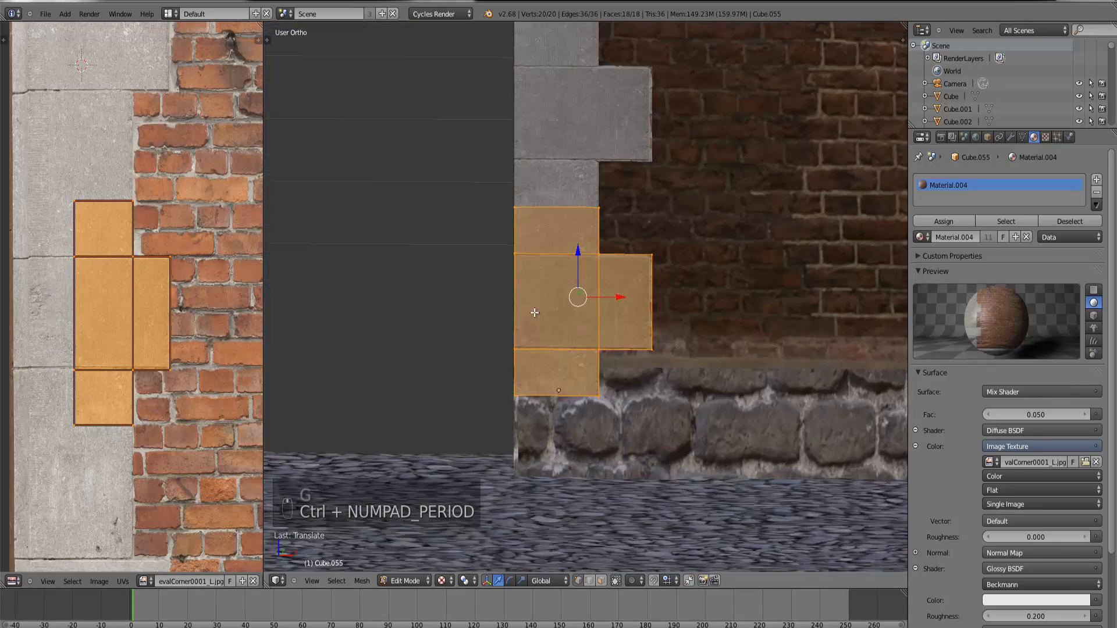
pyautogui.press('Tab')
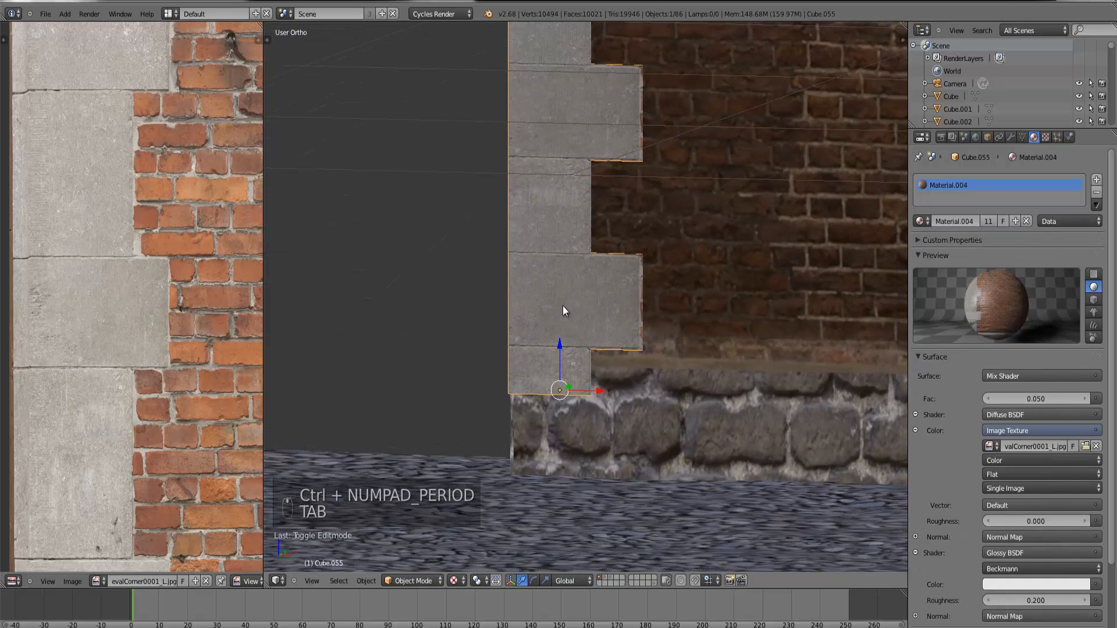
# Step: Link the lower quoin's material to the upper quoin strip on the same building corner
pyautogui.scroll(-4, 576, 299)
pyautogui.scroll(-4, 587, 292)
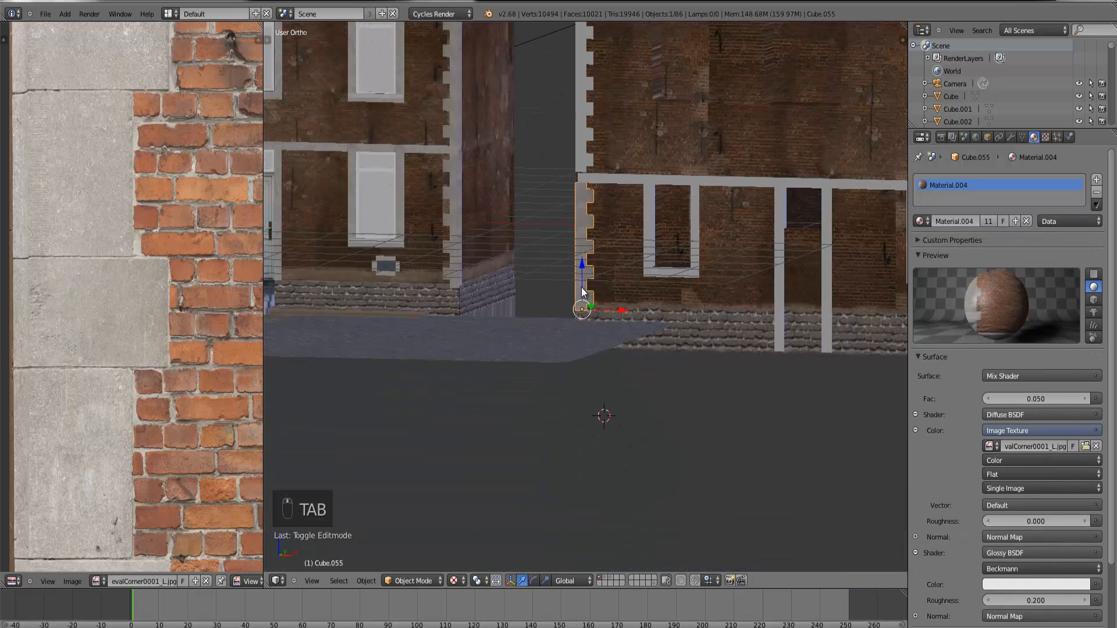
pyautogui.rightClick(587, 108)
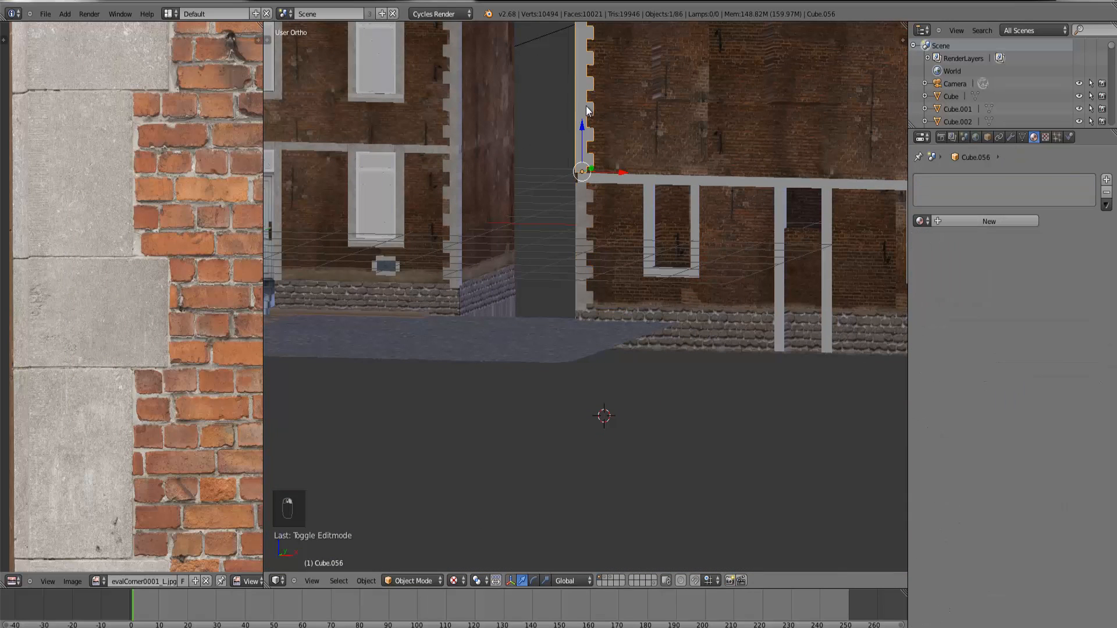
pyautogui.keyDown('shift'); pyautogui.rightClick(588, 233); pyautogui.keyUp('shift')
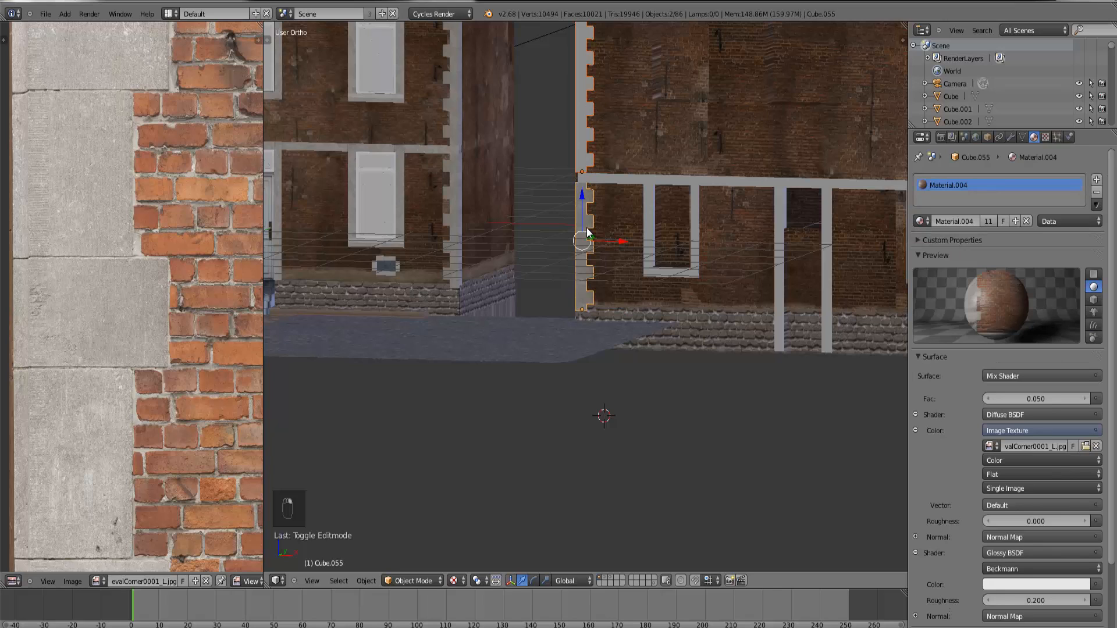
pyautogui.hotkey('ctrl', 'l')
pyautogui.click(589, 229)
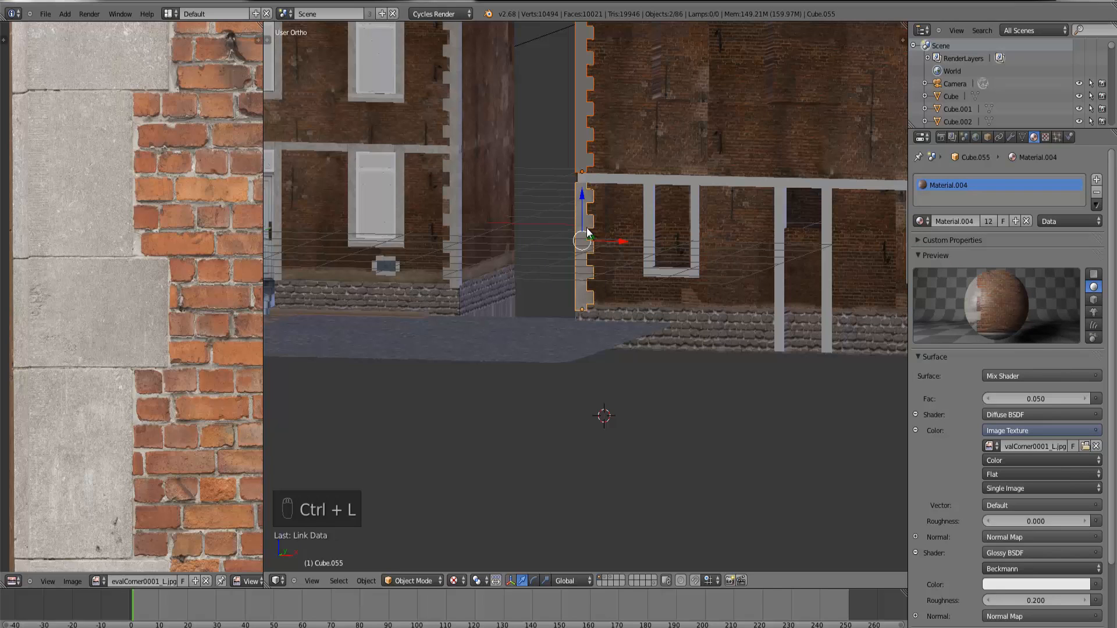
# Step: Box-select the upper quoin's whole base block mesh in wireframe display
pyautogui.rightClick(588, 130)
pyautogui.press('Tab')
pyautogui.press('z')
pyautogui.press('b')
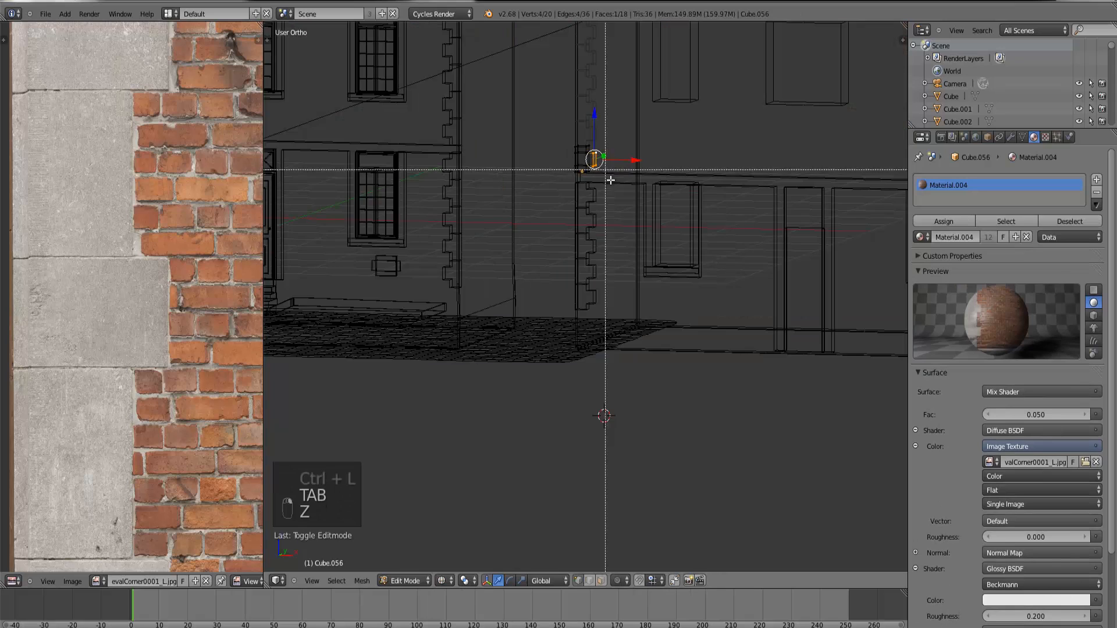
pyautogui.moveTo(610, 181); pyautogui.dragTo(568, 124)
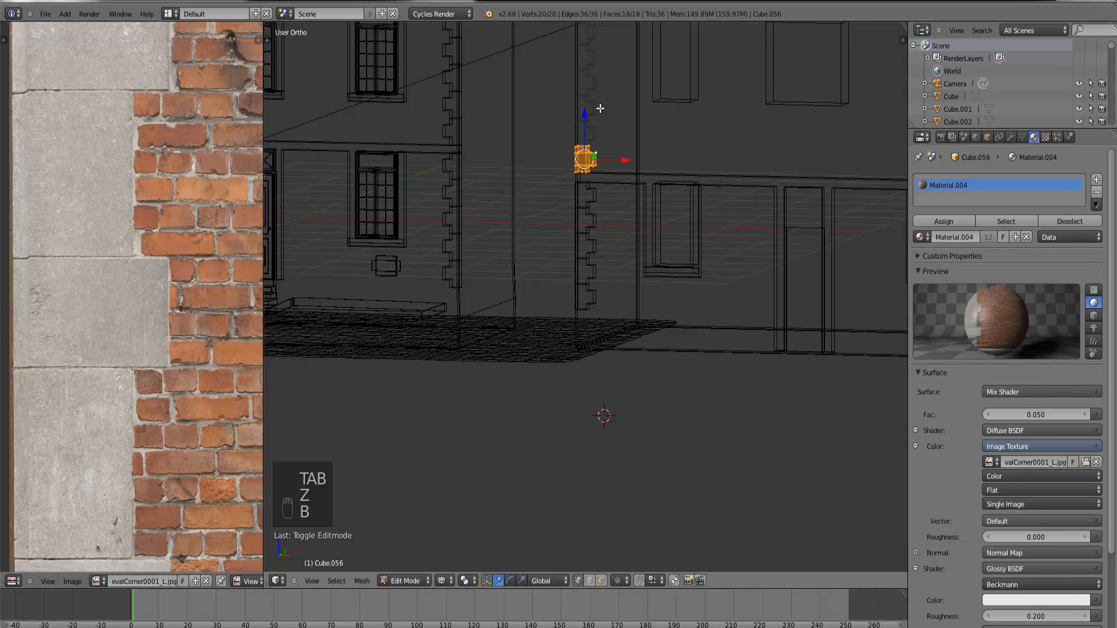
pyautogui.press('Tab')
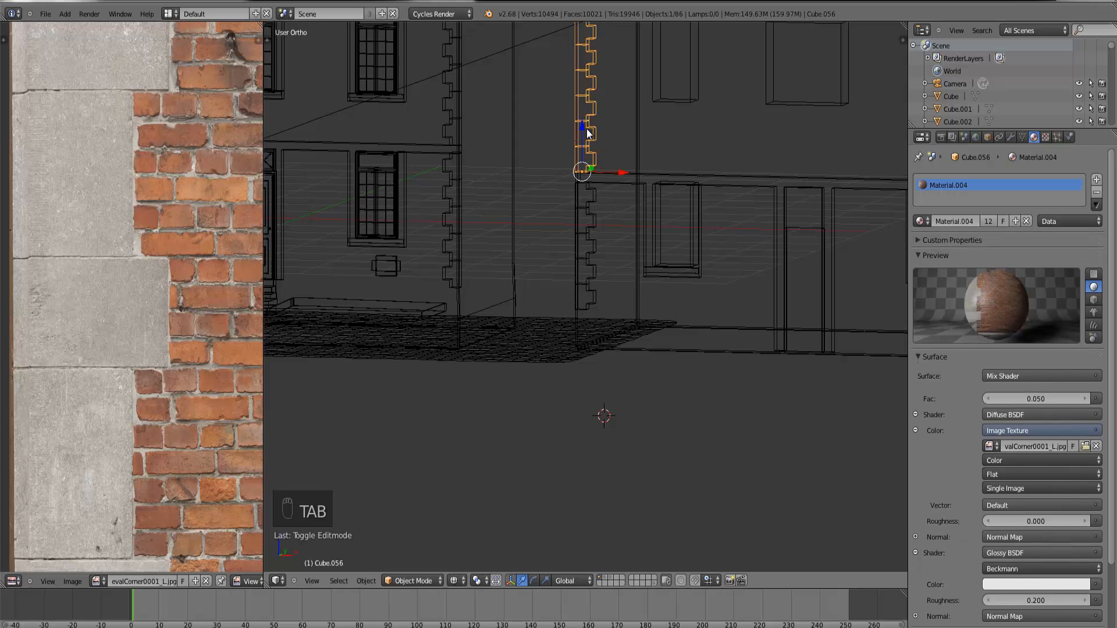
# Step: Select the ground-floor stone trim object in front view and box-select its first window's sill geometry
pyautogui.press('KP_1')
pyautogui.scroll(-5, 594, 146)
pyautogui.scroll(3, 613, 182)
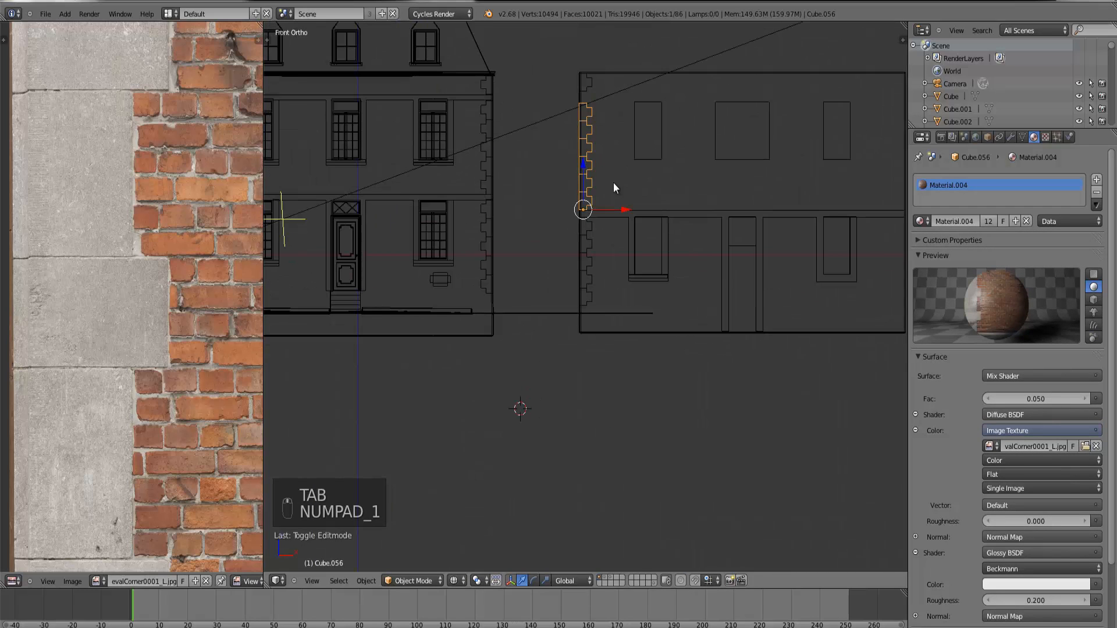
pyautogui.rightClick(642, 283)
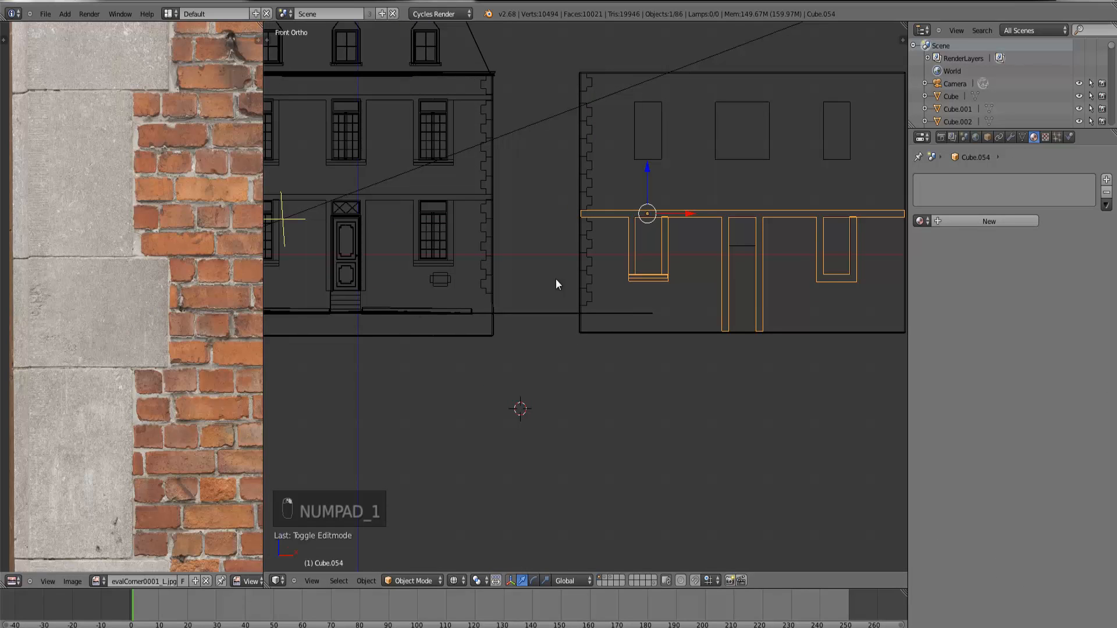
pyautogui.scroll(-4, 119, 276)
pyautogui.scroll(3, 694, 284)
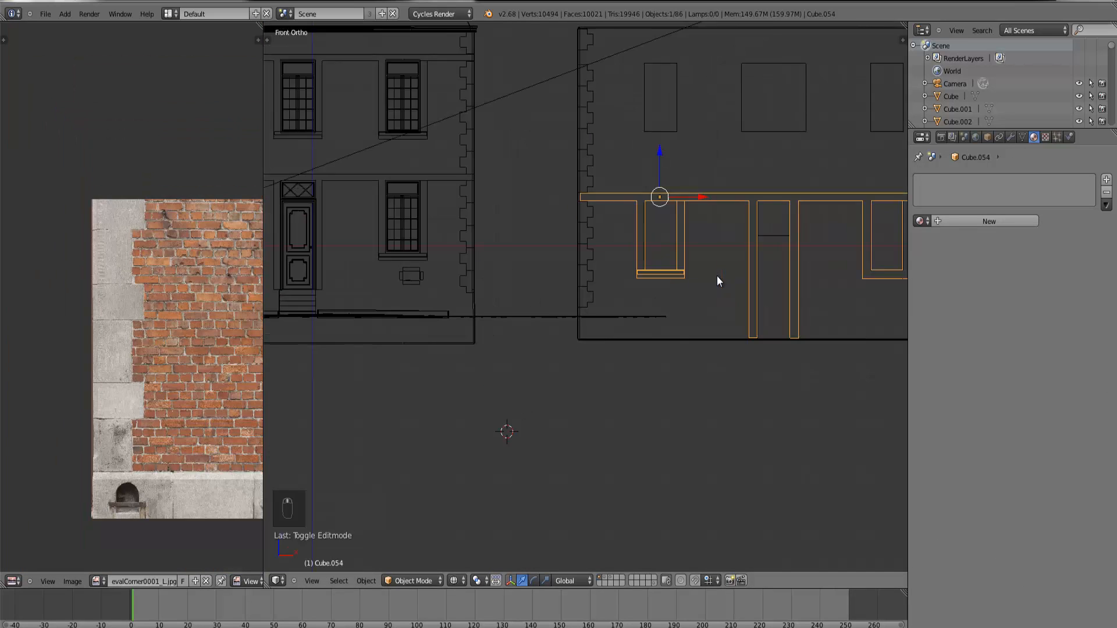
pyautogui.press('Tab')
pyautogui.press('b')
pyautogui.moveTo(721, 283); pyautogui.dragTo(633, 256)
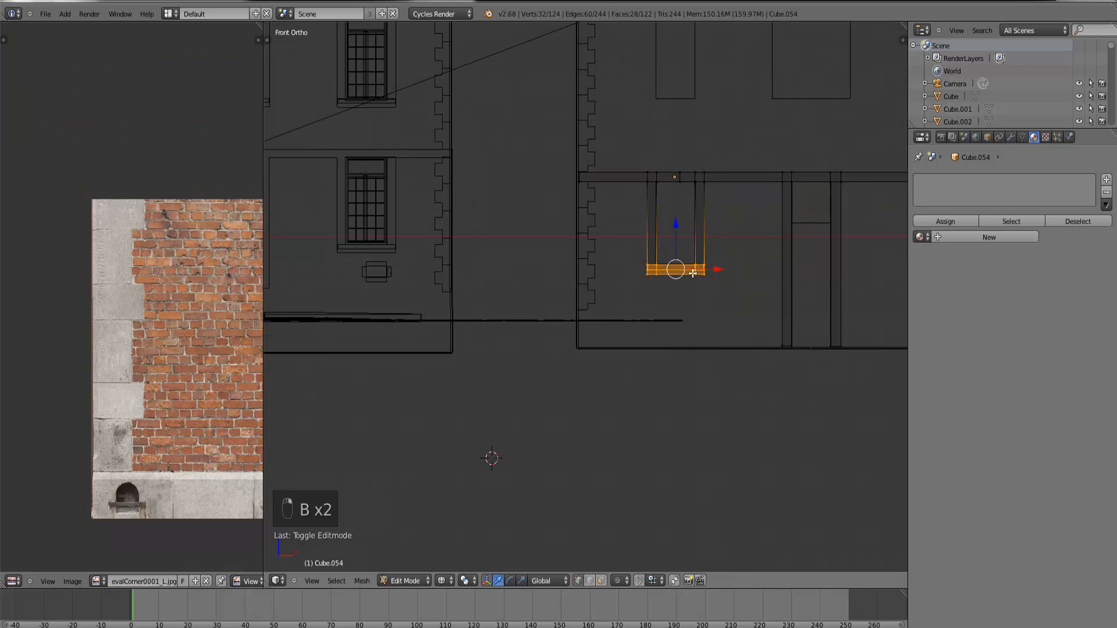
# Step: Link the lower quoin's material to the ground-floor stone trim object
pyautogui.press('q')
pyautogui.press('Tab')
pyautogui.keyDown('shift'); pyautogui.rightClick(595, 251); pyautogui.keyUp('shift')
pyautogui.hotkey('ctrl', 'l')
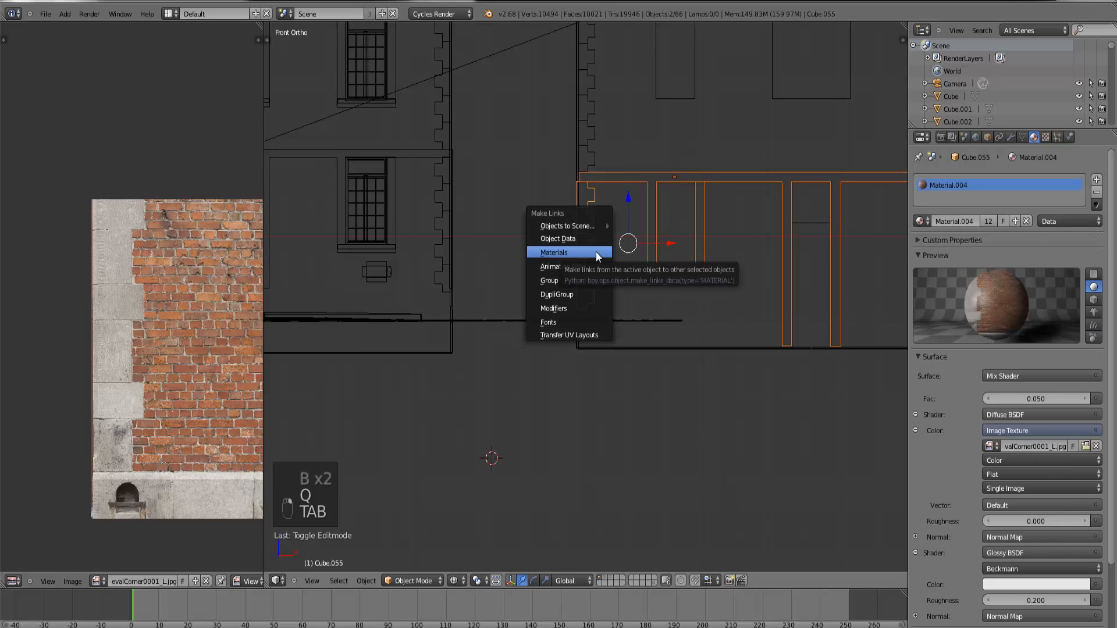
pyautogui.click(595, 253)
# Step: Box-select the first window's sill and UV-map it with Project From View from the front
pyautogui.rightClick(675, 271)
pyautogui.press('Tab')
pyautogui.rightClick(703, 269)
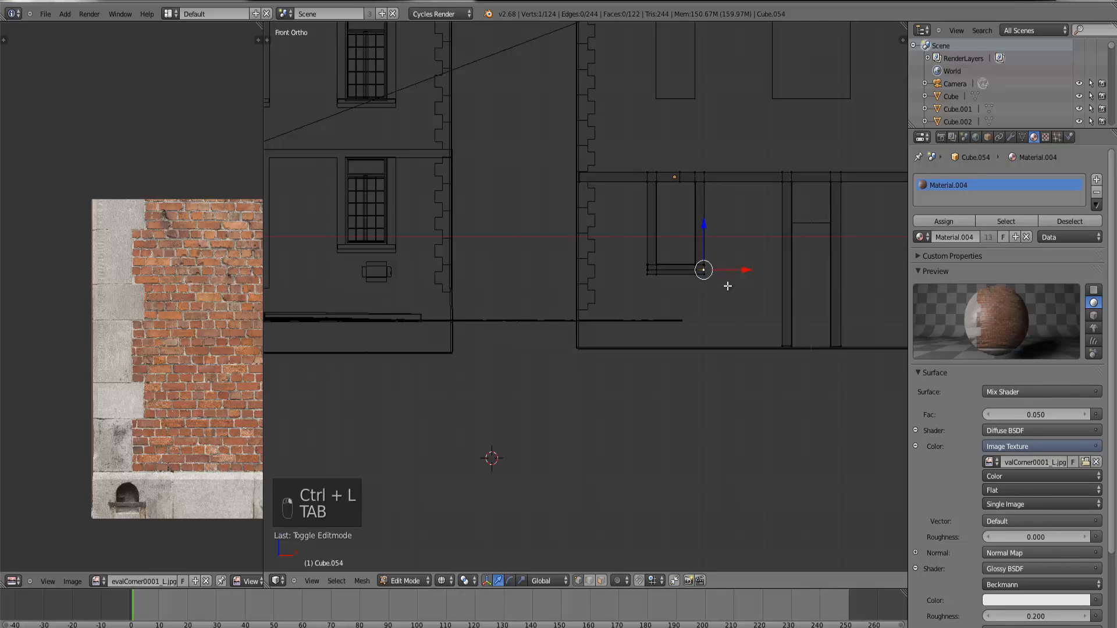
pyautogui.press('b')
pyautogui.press('b')
pyautogui.moveTo(724, 286); pyautogui.dragTo(633, 256)
pyautogui.press('u')
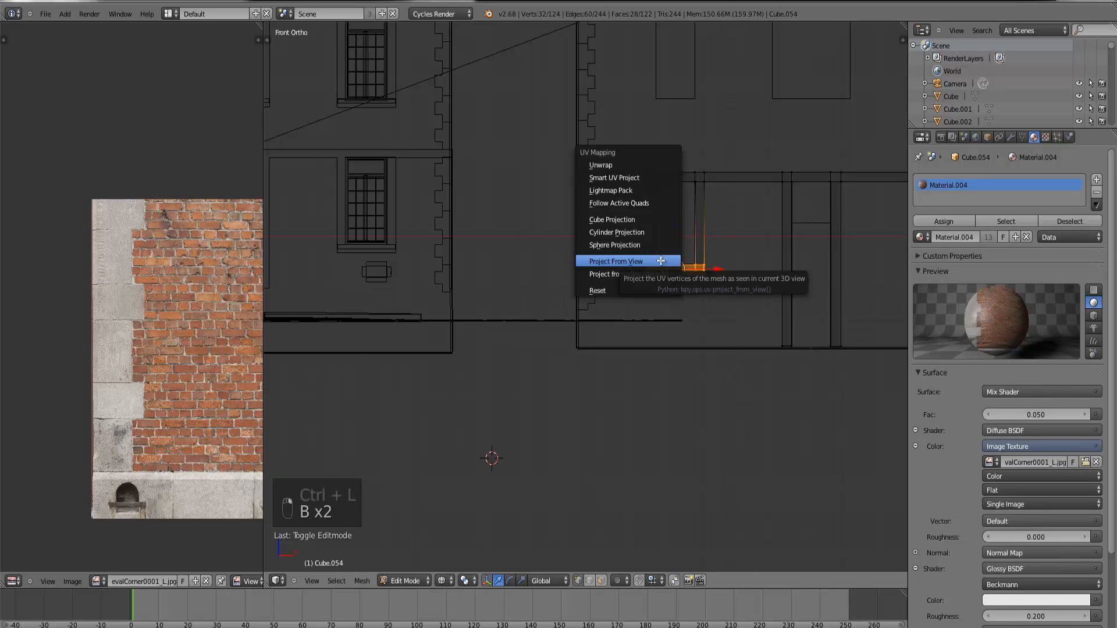
pyautogui.click(661, 261)
# Step: Switch the viewport to textured display and check the texture on the window sill up close
pyautogui.scroll(3, 125, 200)
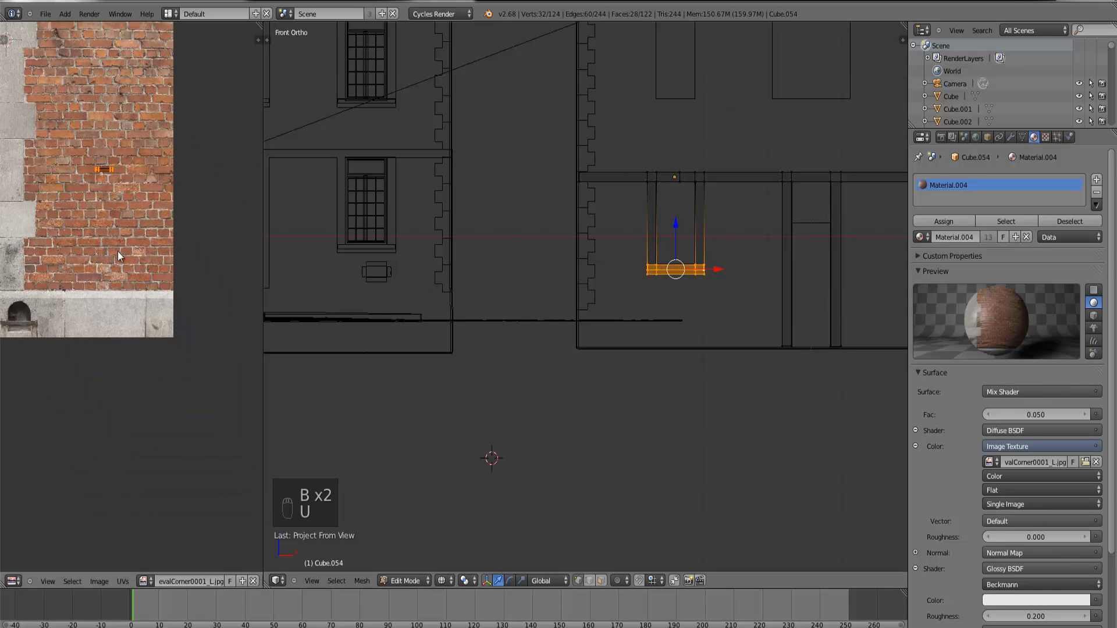
pyautogui.moveTo(634, 314); pyautogui.dragTo(653, 547, button='middle')
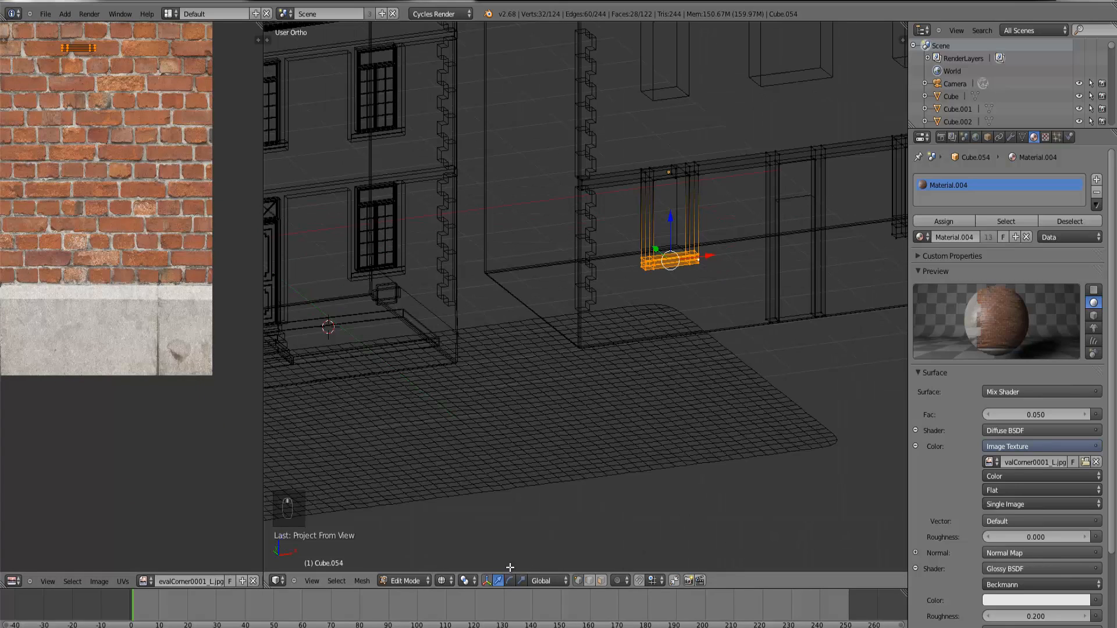
pyautogui.click(444, 581)
pyautogui.click(464, 526)
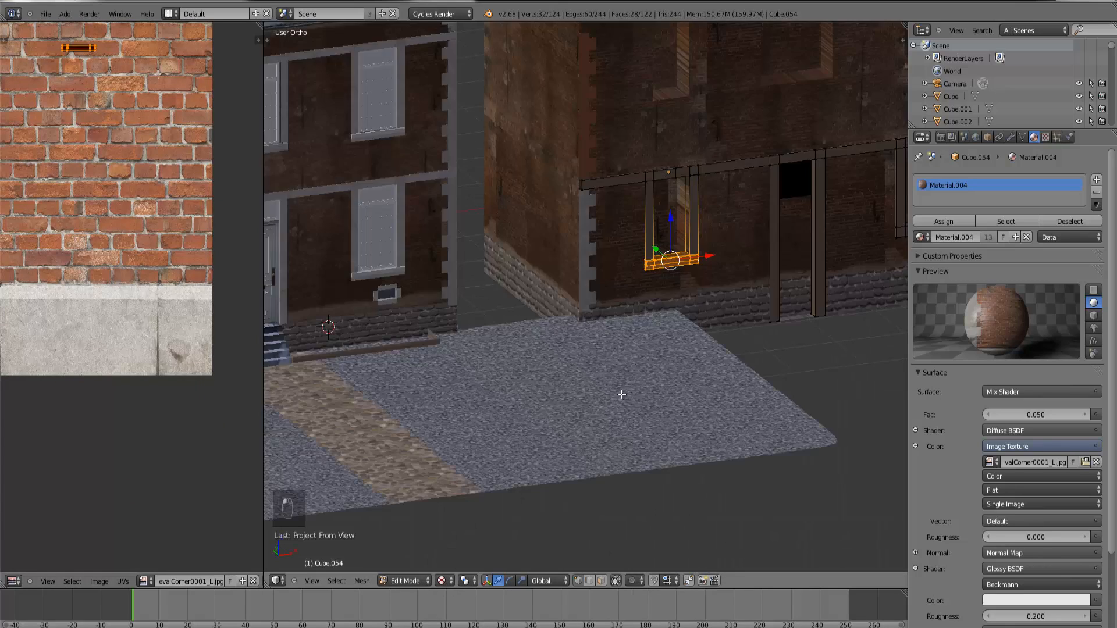
pyautogui.press('Tab')
pyautogui.scroll(4, 727, 273)
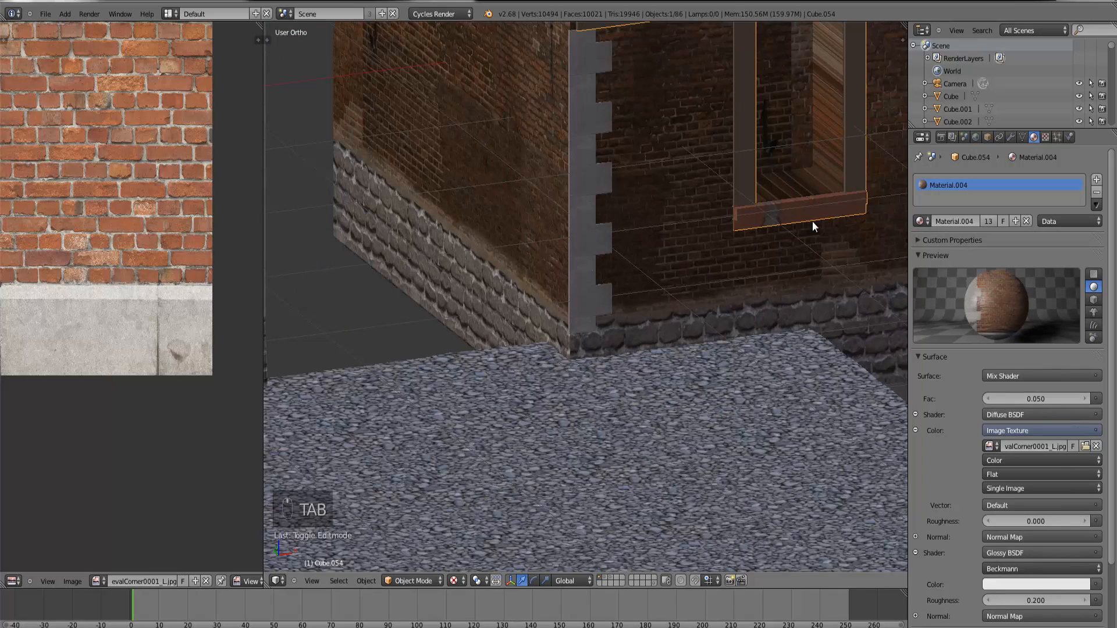
# Step: Move the sill's UV layout down onto the light stone base of the brick corner image
pyautogui.press('Tab')
pyautogui.scroll(-2, 198, 277)
pyautogui.press('g')
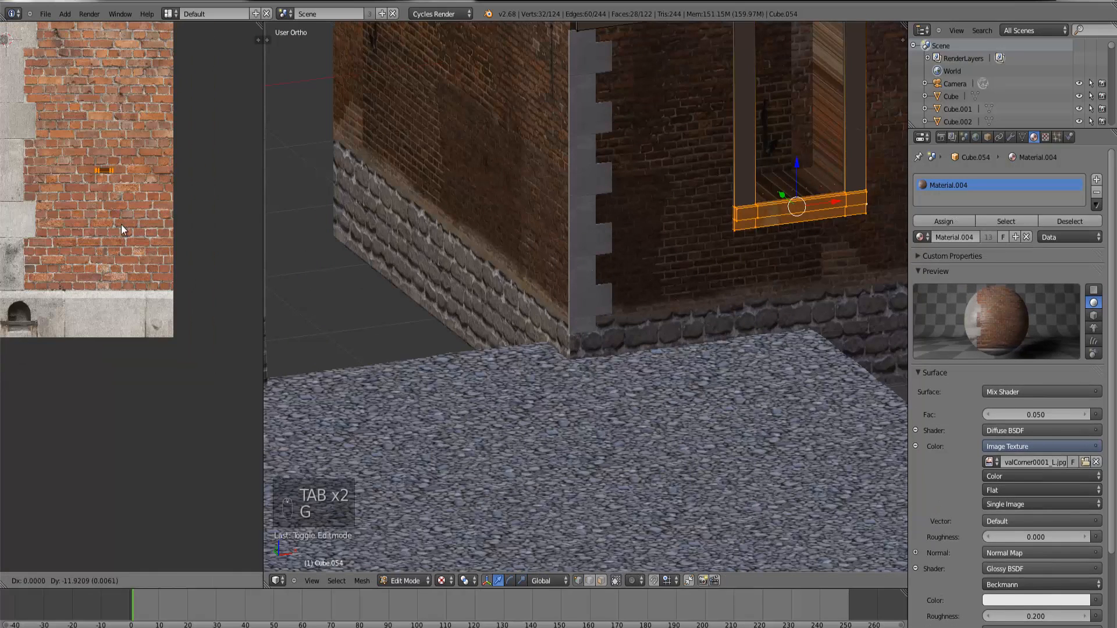
pyautogui.click(114, 343)
pyautogui.scroll(1, 114, 340)
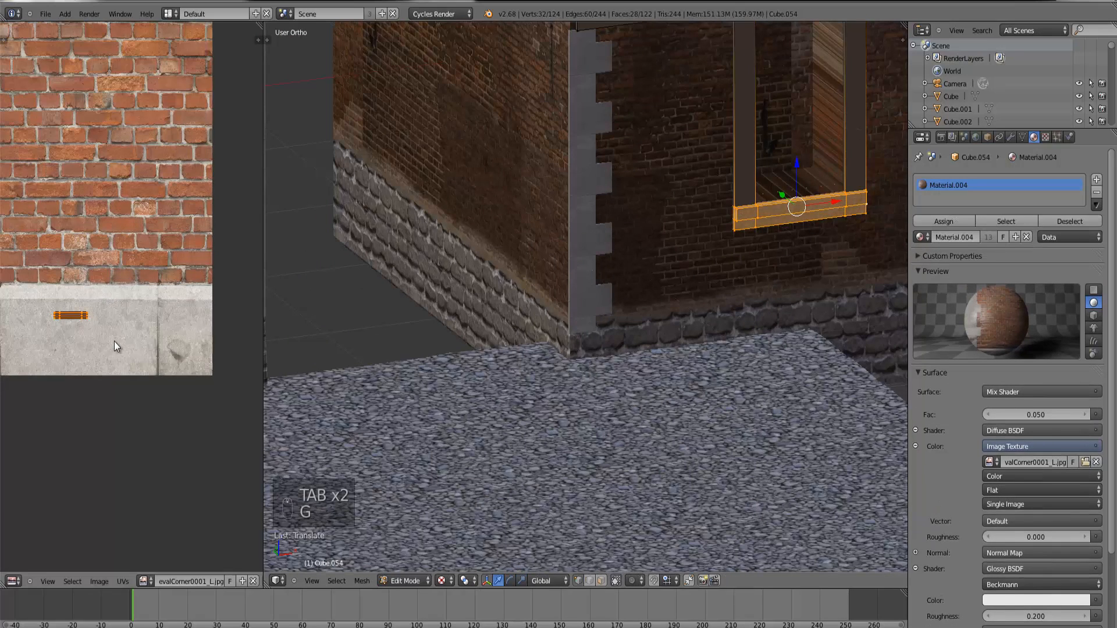
# Step: Widen the image editor and enlarge the sill's UV layout about 2.5 times on the stone base
pyautogui.click(262, 292)
pyautogui.moveTo(264, 292); pyautogui.dragTo(463, 293)
pyautogui.scroll(3, 267, 326)
pyautogui.press('s')
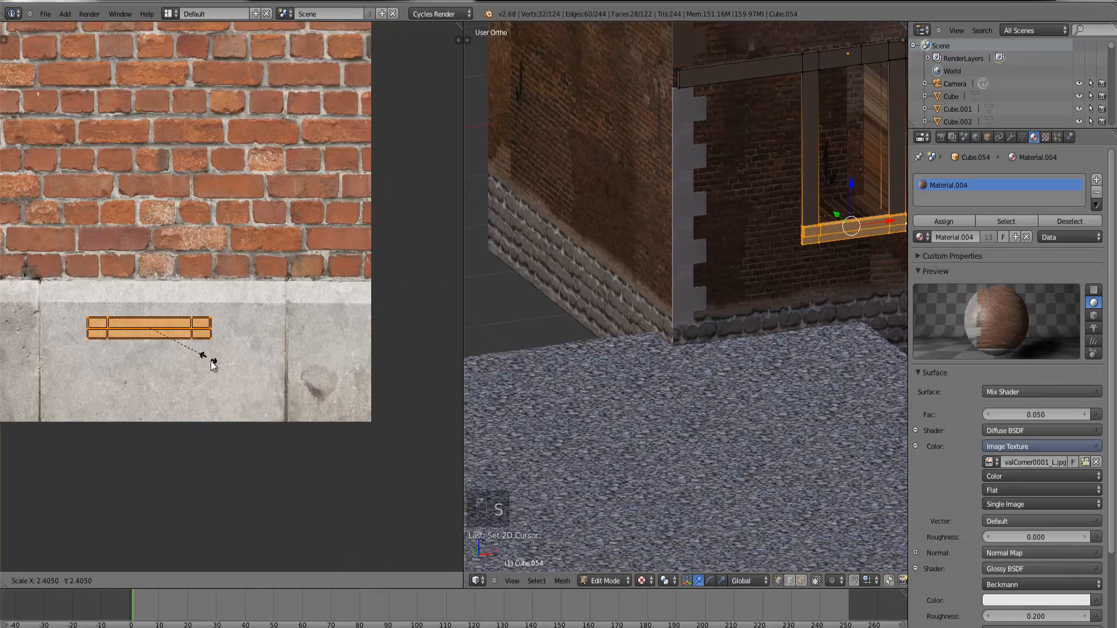
pyautogui.click(213, 362)
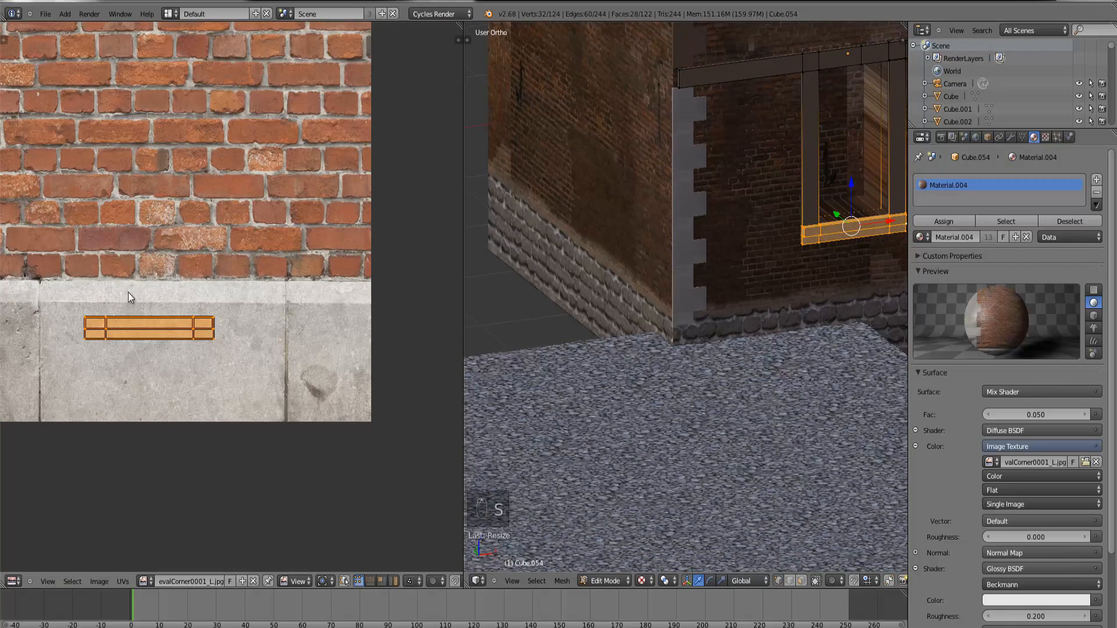
# Step: Enlarge the sill's UV layout further and move it up to the stone base's upper ledge
pyautogui.press('g')
pyautogui.press('s')
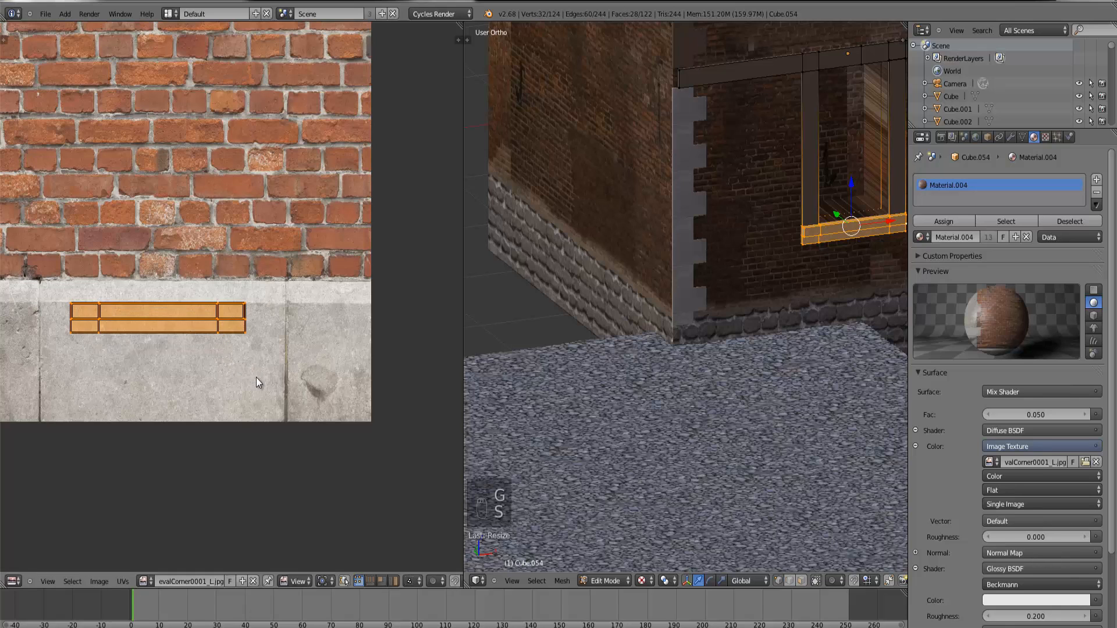
pyautogui.press('g')
pyautogui.click(257, 361)
# Step: Stretch the sill's UV layout vertically, align it with the stone ledge's upper edge, and inspect the textured sill
pyautogui.press('s')
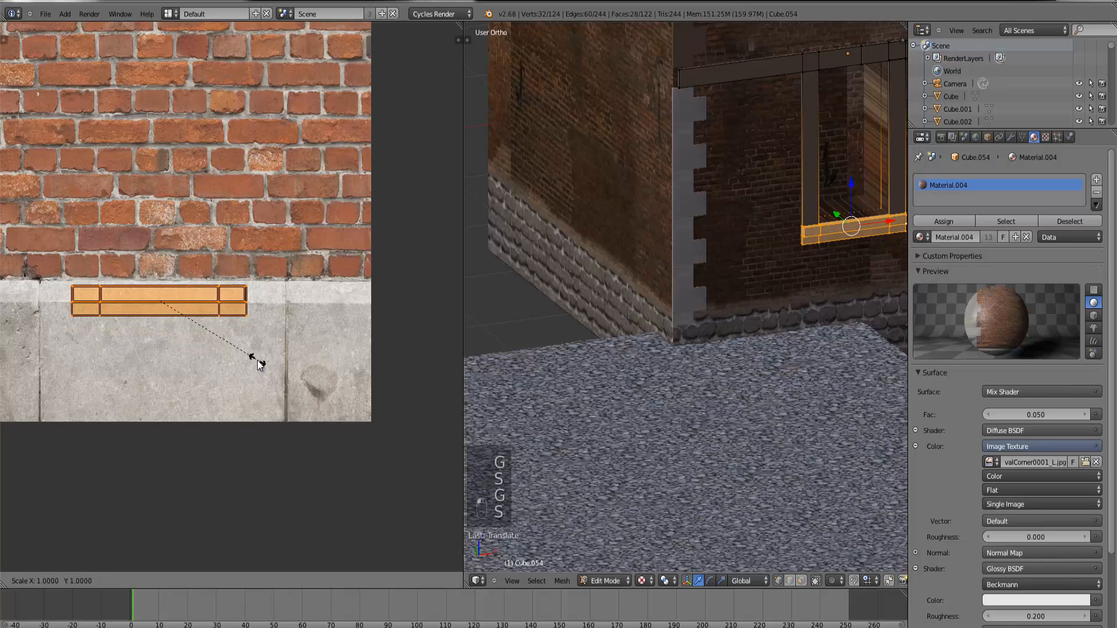
pyautogui.press('y')
pyautogui.click(273, 382)
pyautogui.press('g')
pyautogui.click(274, 380)
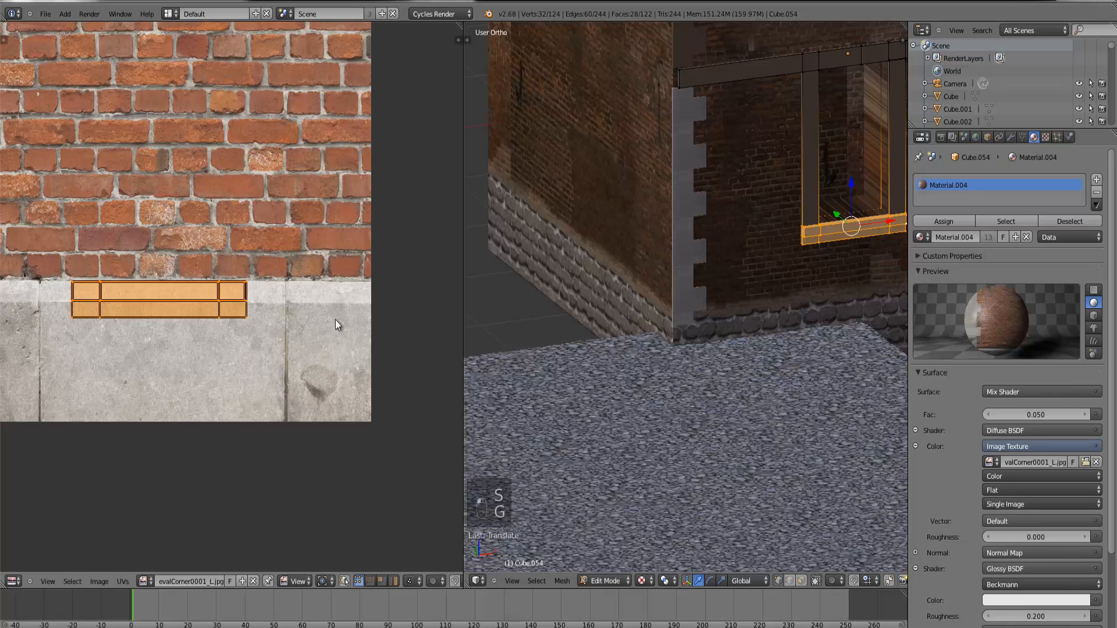
pyautogui.press('Tab')
pyautogui.moveTo(693, 398); pyautogui.dragTo(655, 378, button='middle')
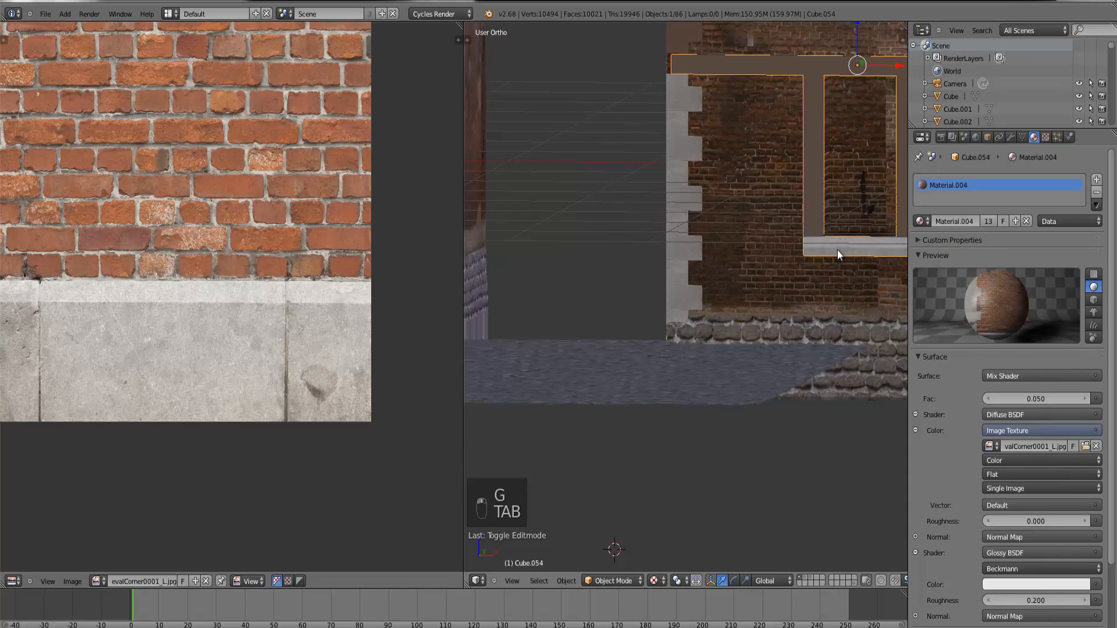
pyautogui.scroll(-3, 767, 248)
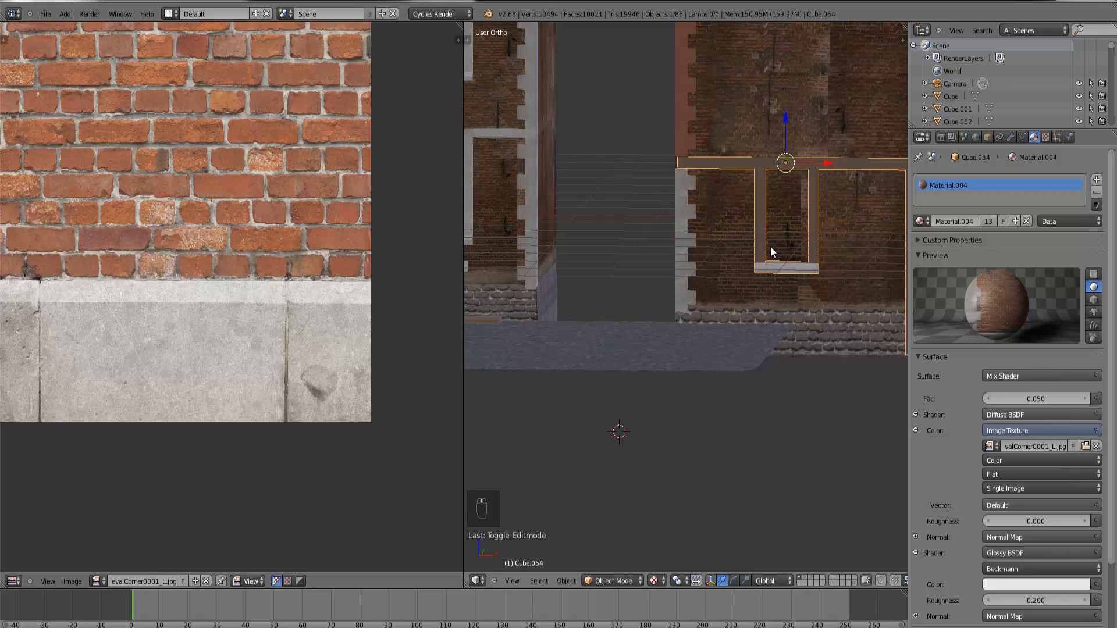
pyautogui.moveTo(761, 261); pyautogui.dragTo(730, 279, button='middle')
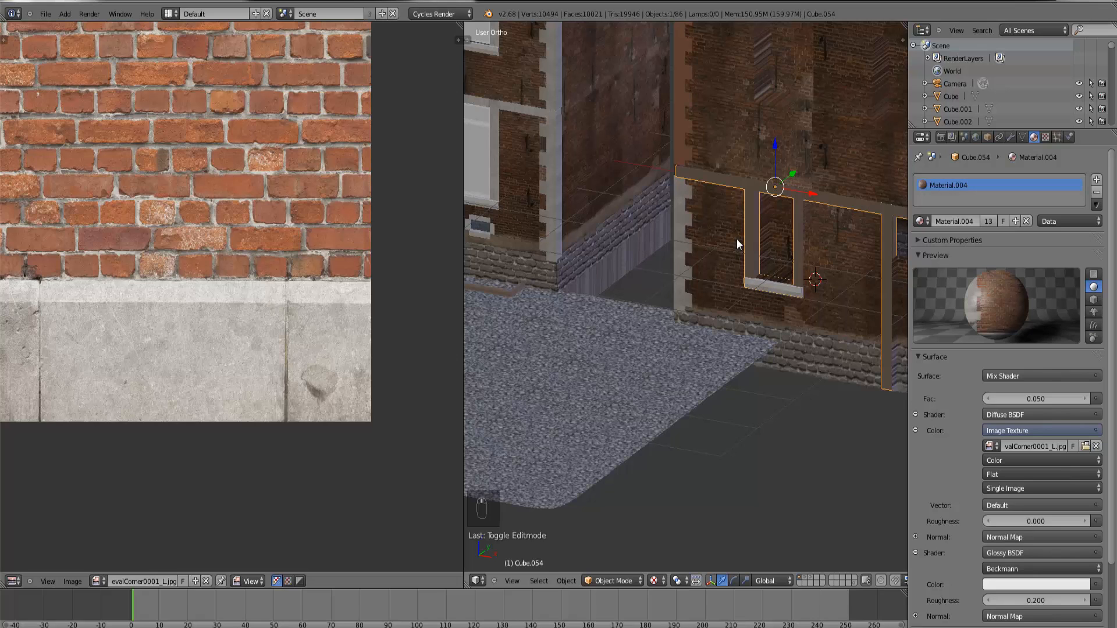
# Step: Box-select both vertical jambs of the first window's trim in wireframe display, leaving out the sill
pyautogui.scroll(2, 753, 253)
pyautogui.press('Tab')
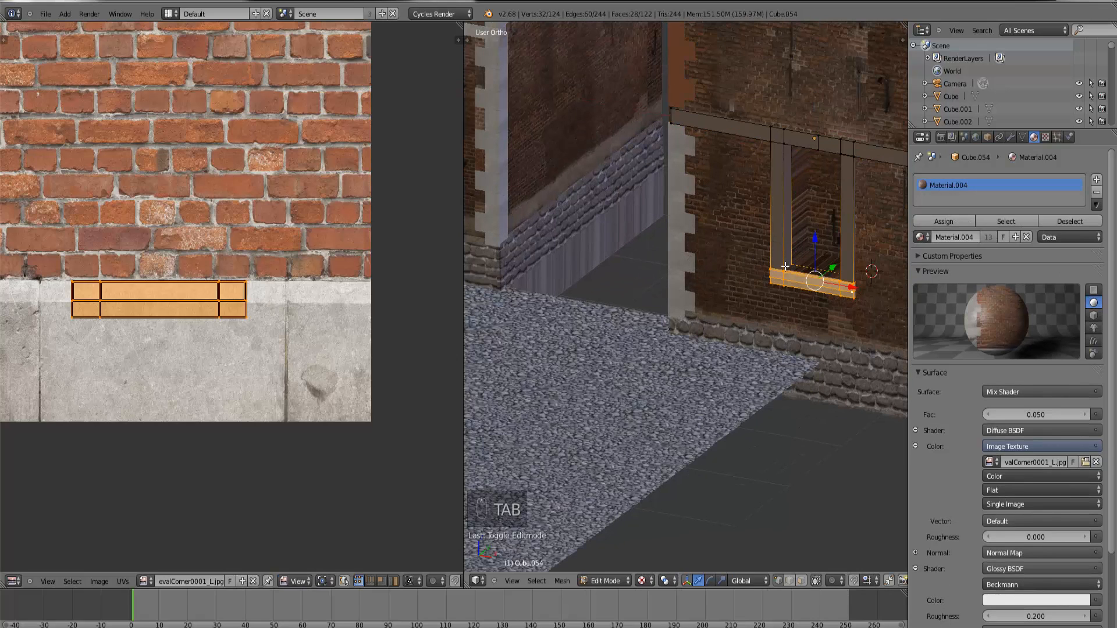
pyautogui.rightClick(784, 266)
pyautogui.press('KP_1')
pyautogui.press('z')
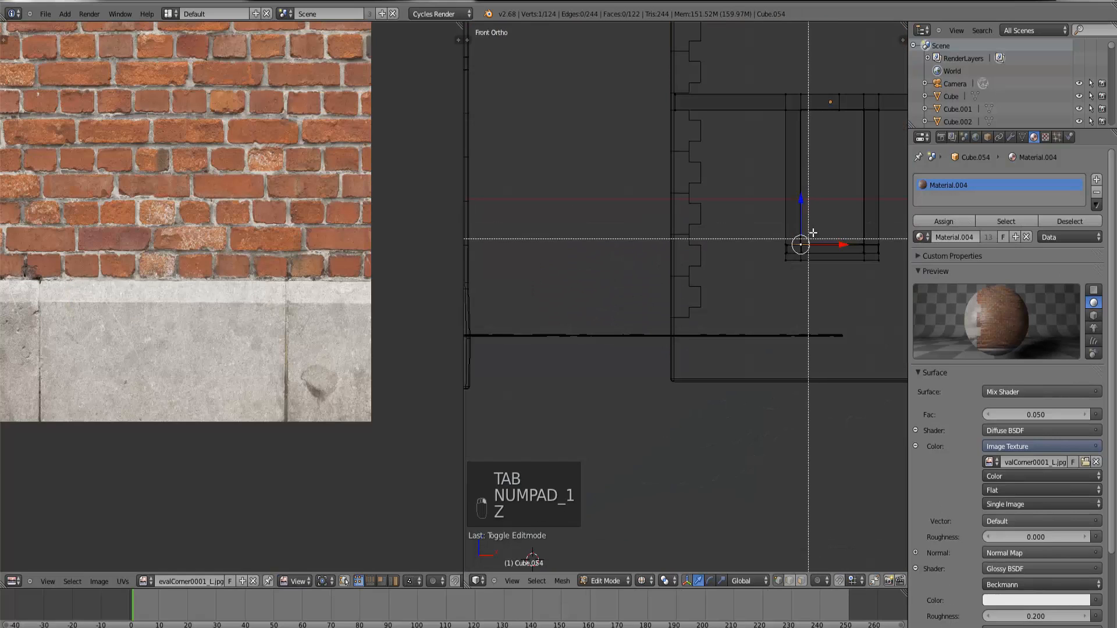
pyautogui.moveTo(819, 224); pyautogui.dragTo(742, 46)
pyautogui.press('b')
pyautogui.moveTo(814, 248); pyautogui.dragTo(778, 212)
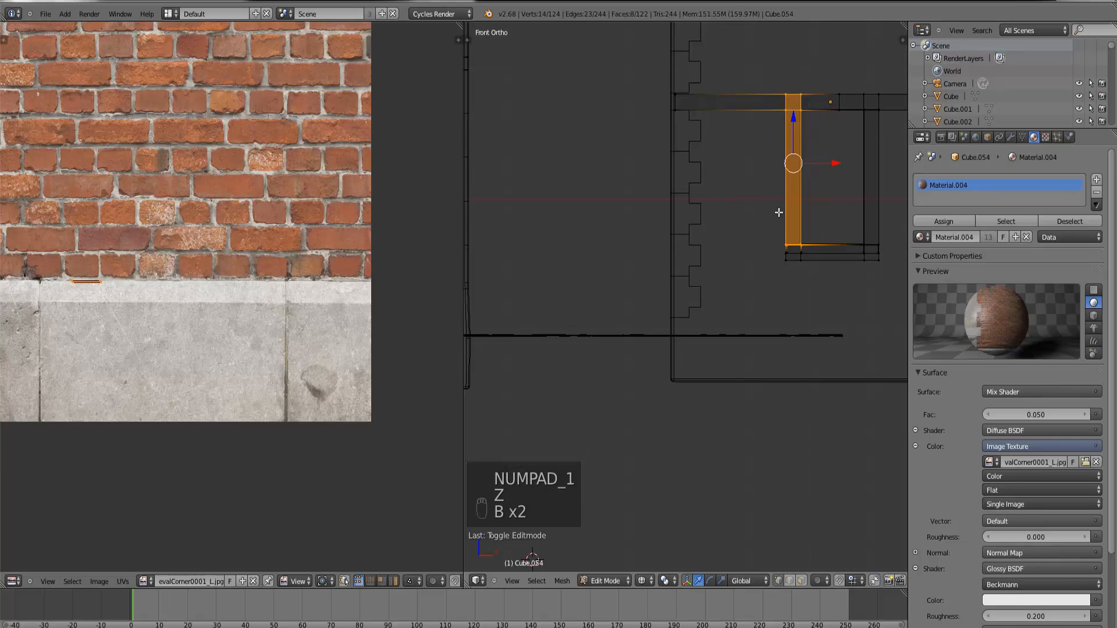
pyautogui.press('b')
pyautogui.moveTo(888, 246); pyautogui.dragTo(862, 86)
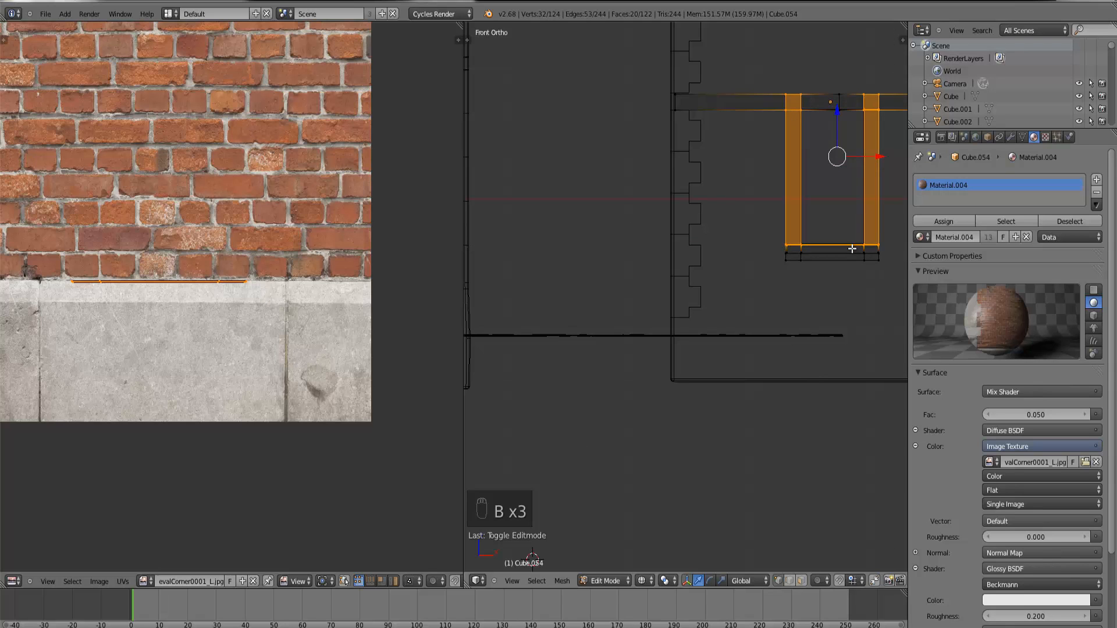
pyautogui.press('ctrl+KP_Decimal')
pyautogui.moveTo(850, 247); pyautogui.dragTo(560, 395, button='middle')
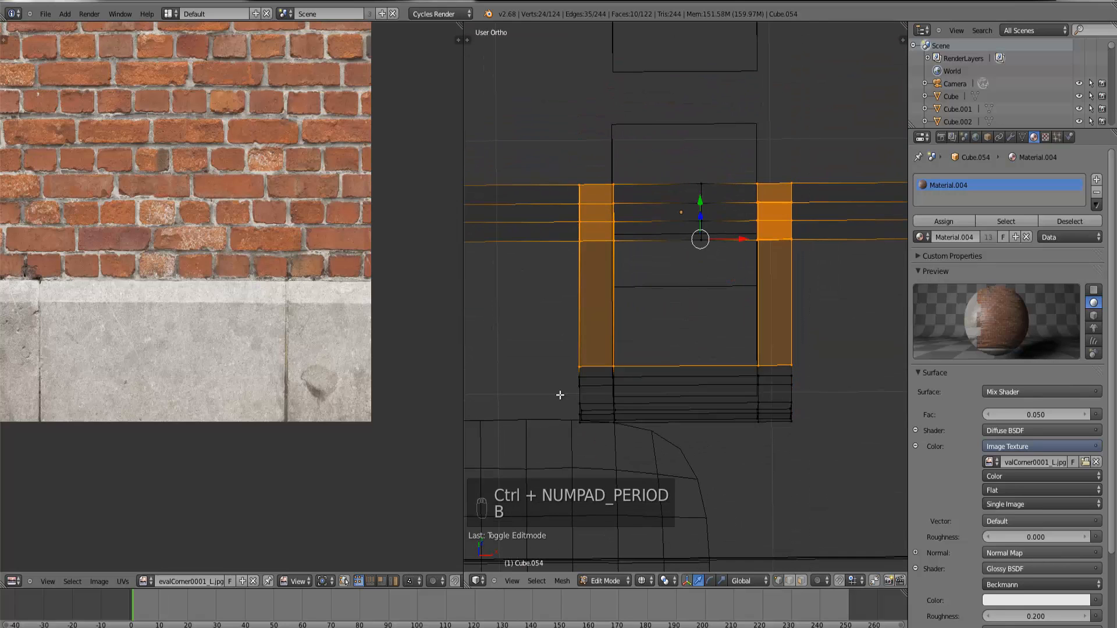
# Step: UV-map the two selected window jambs with Project From View from the front
pyautogui.press('KP_1')
pyautogui.press('u')
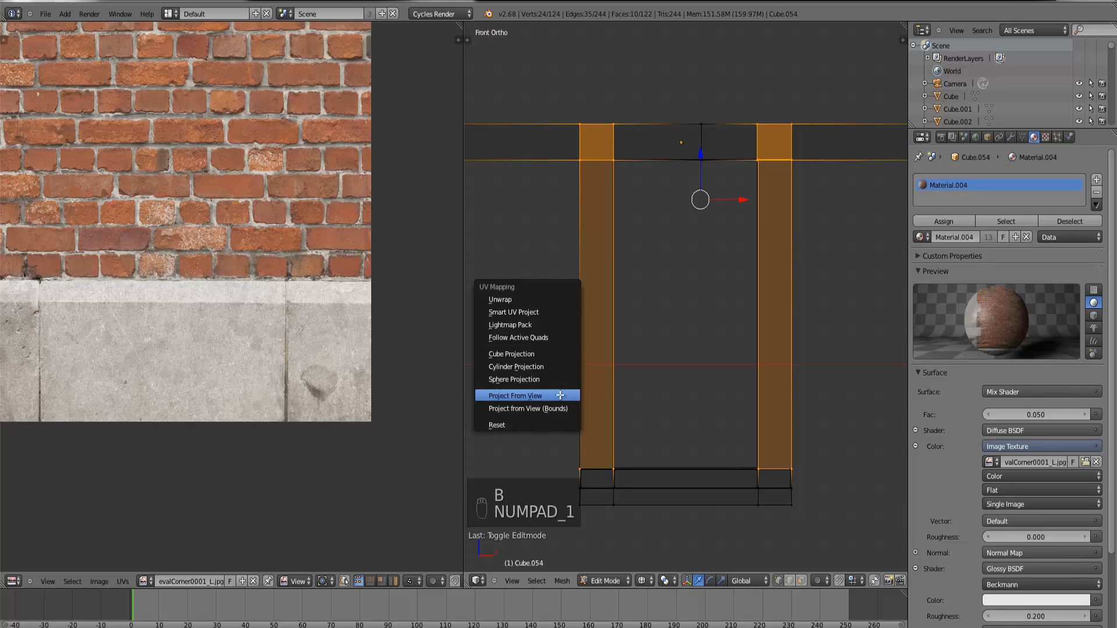
pyautogui.click(553, 408)
pyautogui.scroll(-3, 351, 306)
pyautogui.scroll(-1, 129, 190)
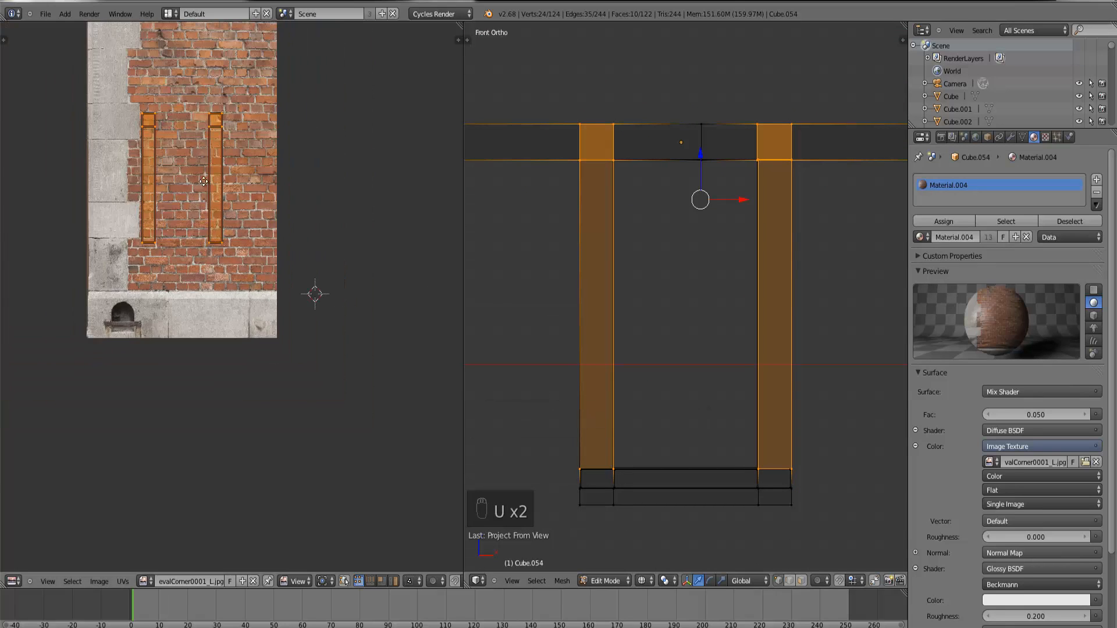
# Step: Shrink the UV layout of both window jambs and move it down toward the stone base of the texture
pyautogui.moveTo(143, 249); pyautogui.dragTo(155, 327, button='middle')
pyautogui.scroll(2, 116, 291)
pyautogui.moveTo(141, 285); pyautogui.dragTo(255, 297, button='middle')
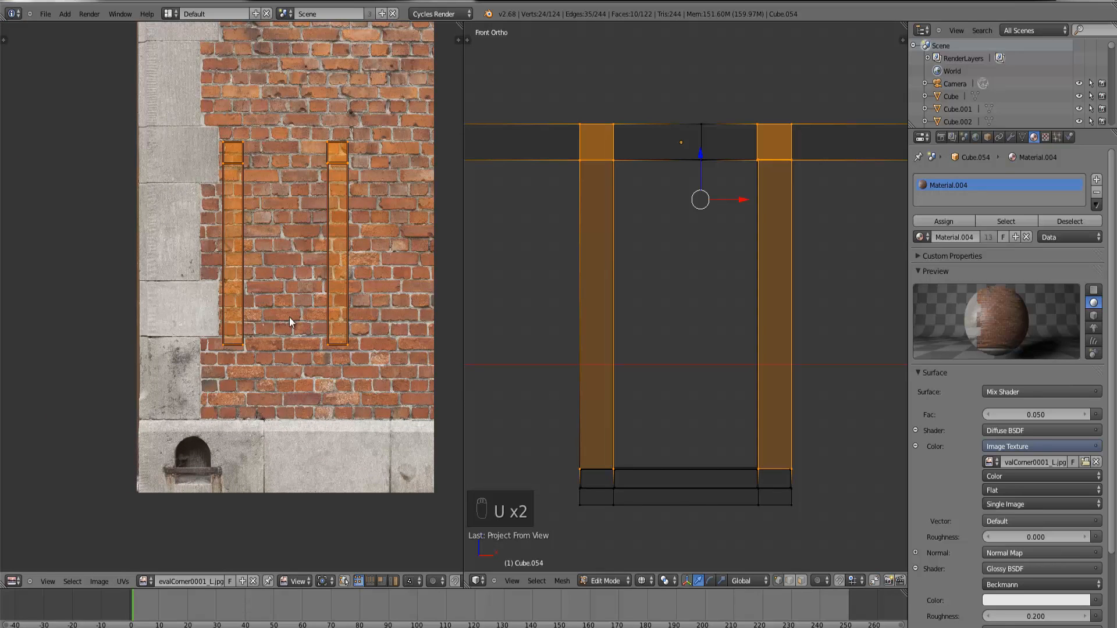
pyautogui.press('s')
pyautogui.click(341, 282)
pyautogui.moveTo(342, 282); pyautogui.dragTo(235, 205, button='middle')
pyautogui.press('g')
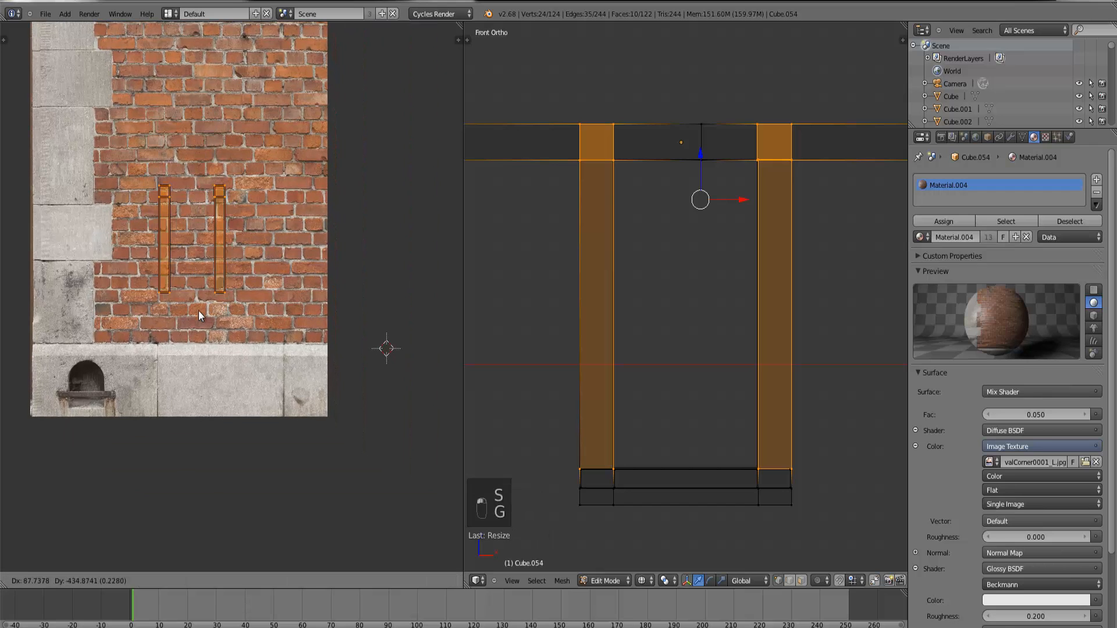
pyautogui.click(191, 380)
# Step: Rotate the jambs' UV strips to horizontal and scale them to the width of the middle block in the stone base
pyautogui.scroll(2, 190, 379)
pyautogui.press('r')
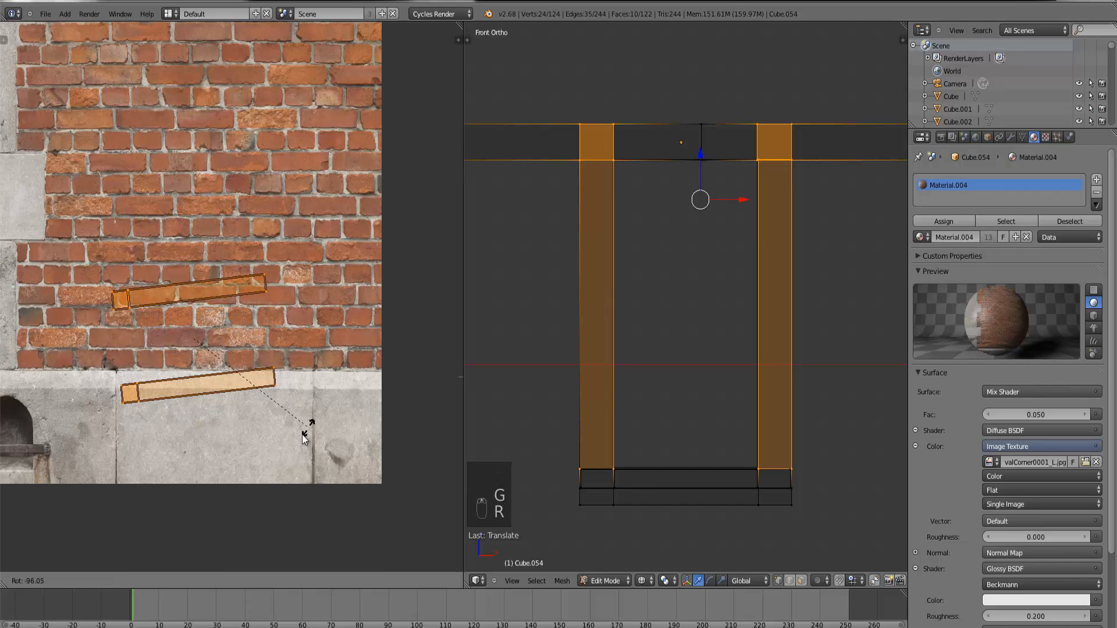
pyautogui.press('g')
pyautogui.press('s')
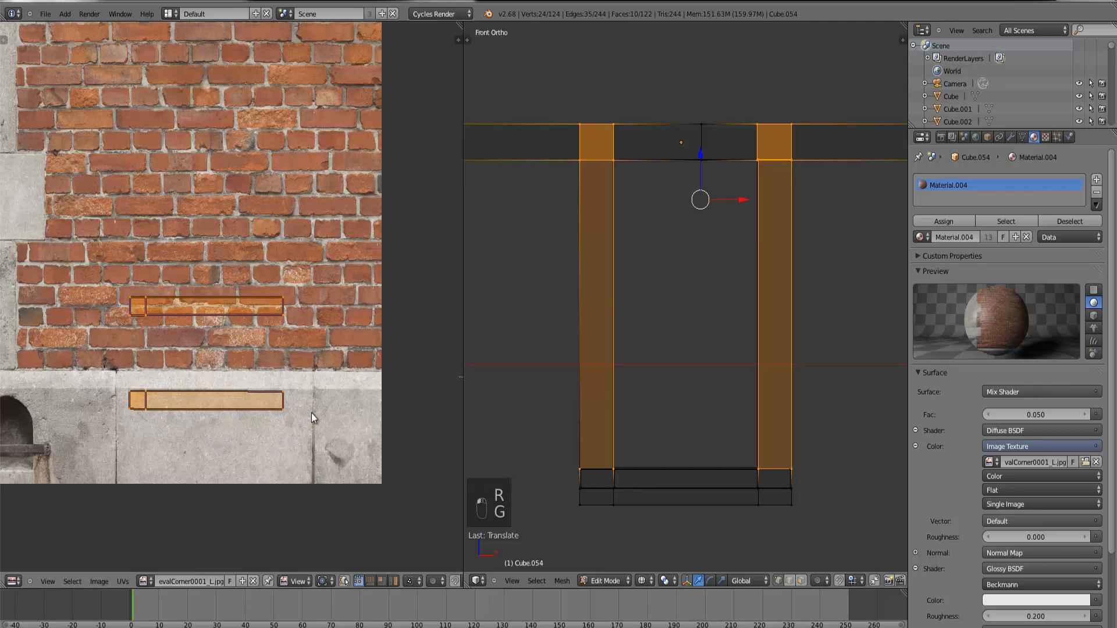
pyautogui.click(354, 426)
pyautogui.press('g')
pyautogui.click(363, 425)
pyautogui.press('s')
pyautogui.click(358, 422)
# Step: Stretch the jambs' UV strips vertically and move the strip lying on brick onto the stone, directly below the other strip
pyautogui.press('s')
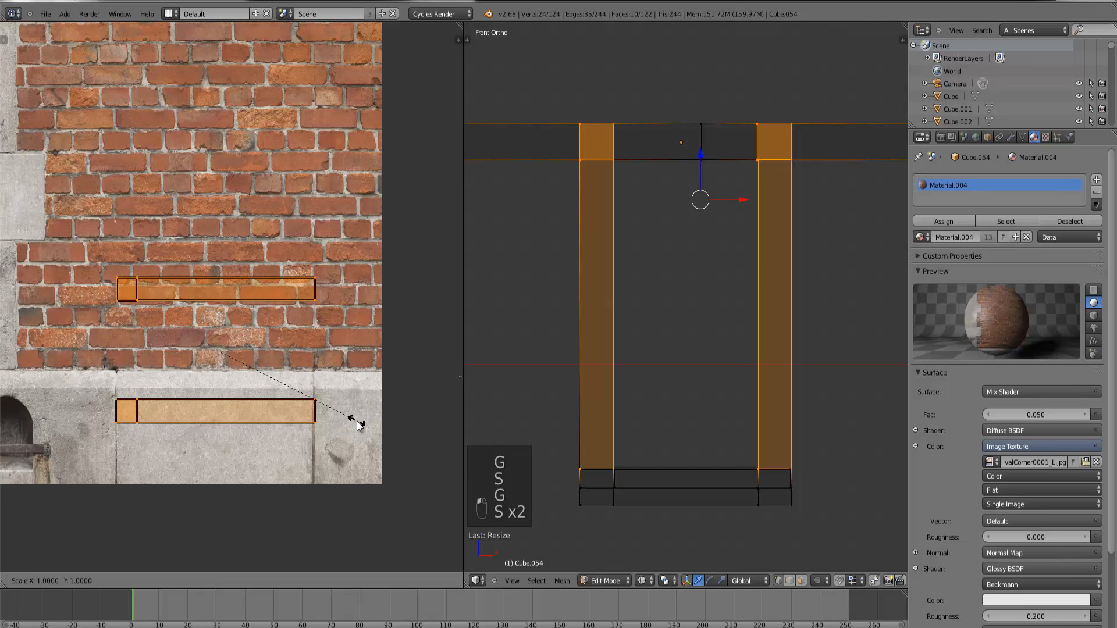
pyautogui.press('y')
pyautogui.click(411, 356)
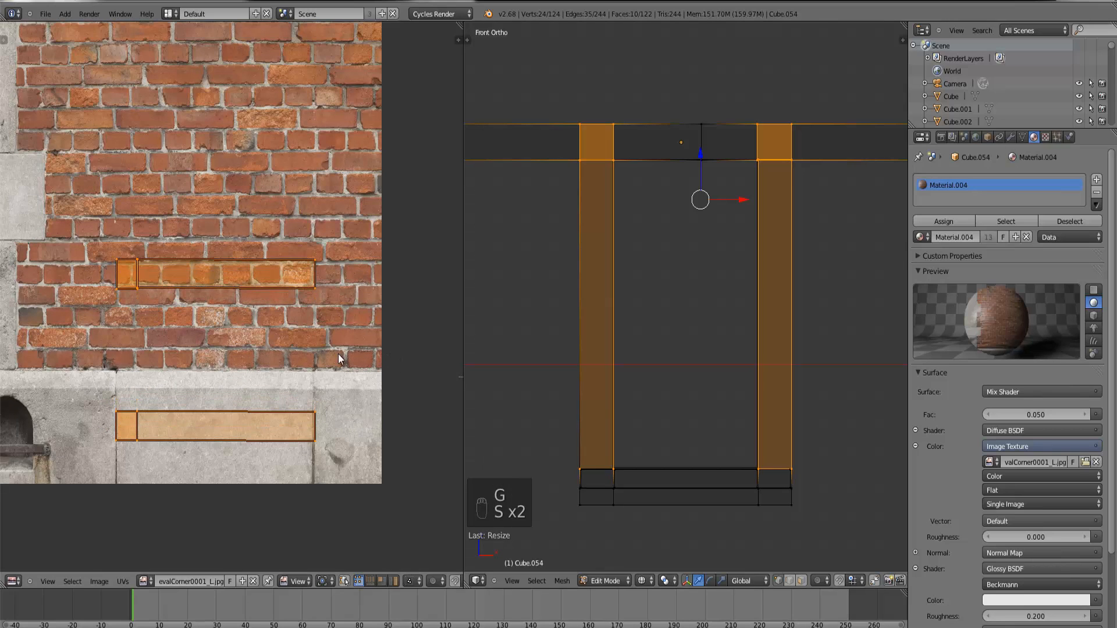
pyautogui.rightClick(323, 313)
pyautogui.press('b')
pyautogui.moveTo(327, 316); pyautogui.dragTo(109, 249)
pyautogui.press('g')
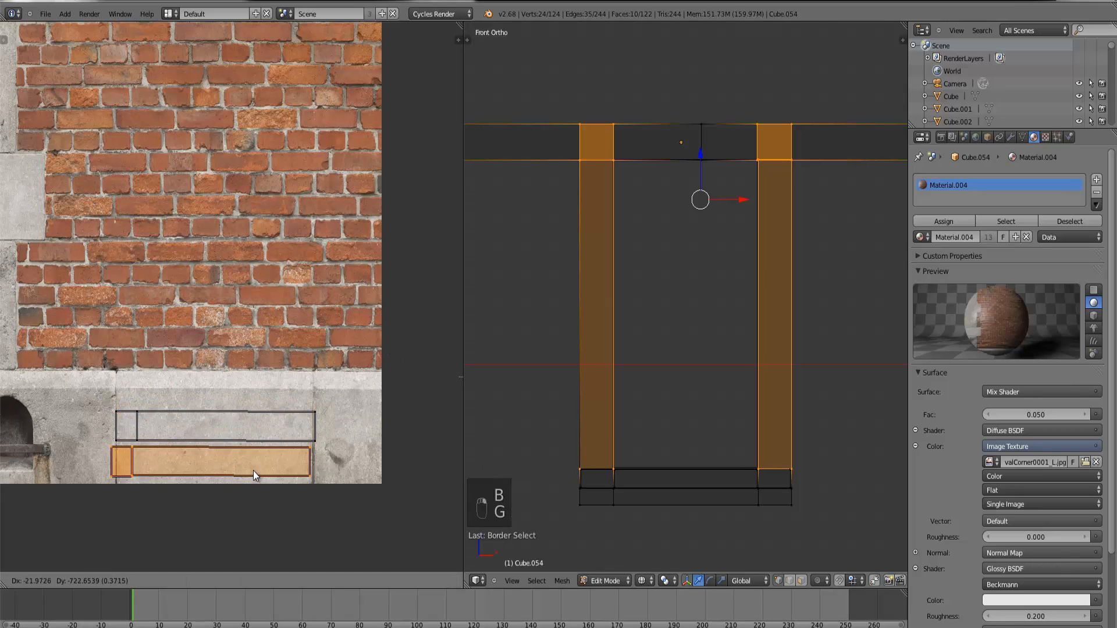
pyautogui.click(254, 467)
# Step: Switch the viewport to Texture shading and inspect the texture on the window jambs
pyautogui.click(646, 581)
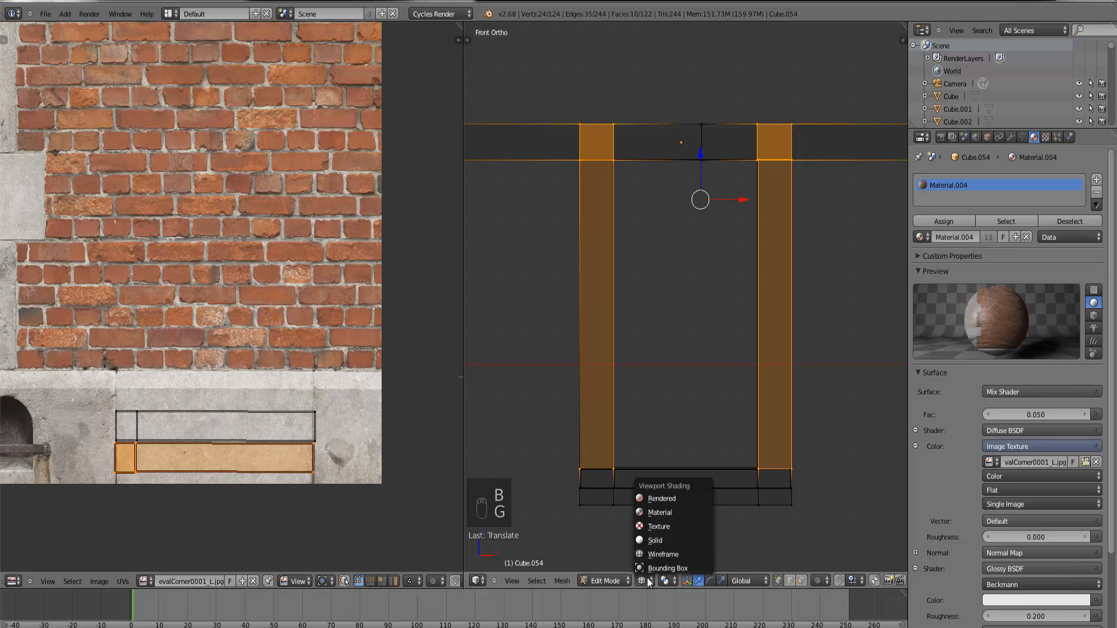
pyautogui.click(659, 526)
pyautogui.press('Tab')
pyautogui.press('Tab')
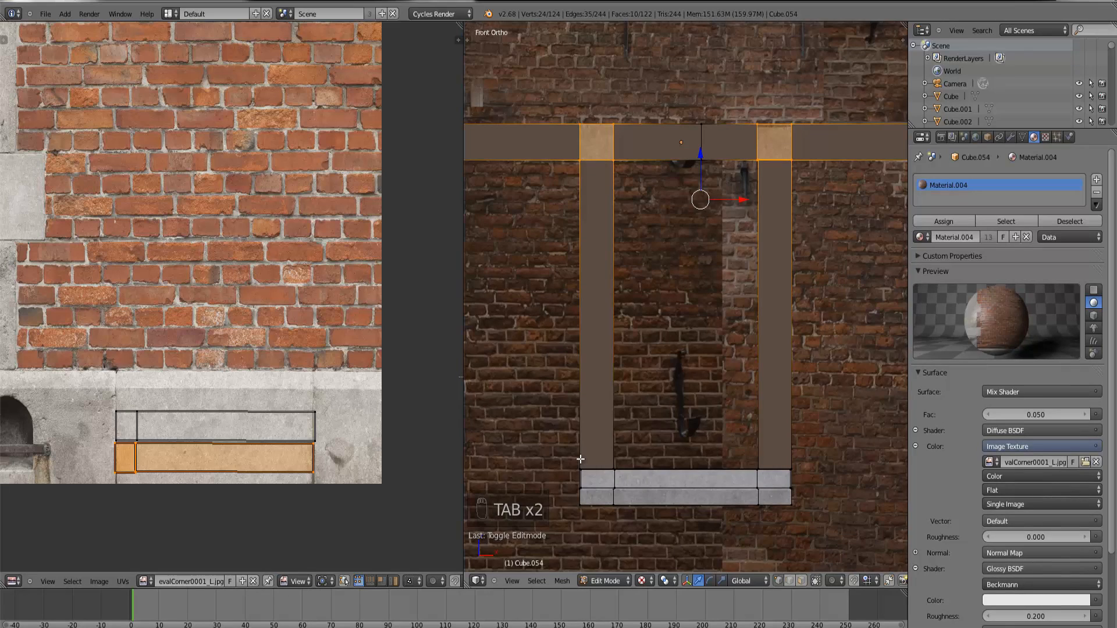
# Step: Add the missing faces of both window jambs to the selection and UV-map them with Project From View from the front
pyautogui.moveTo(584, 438); pyautogui.dragTo(626, 481, button='middle')
pyautogui.keyDown('shift'); pyautogui.rightClick(628, 482); pyautogui.keyUp('shift')
pyautogui.keyDown('shift'); pyautogui.rightClick(652, 474); pyautogui.keyUp('shift')
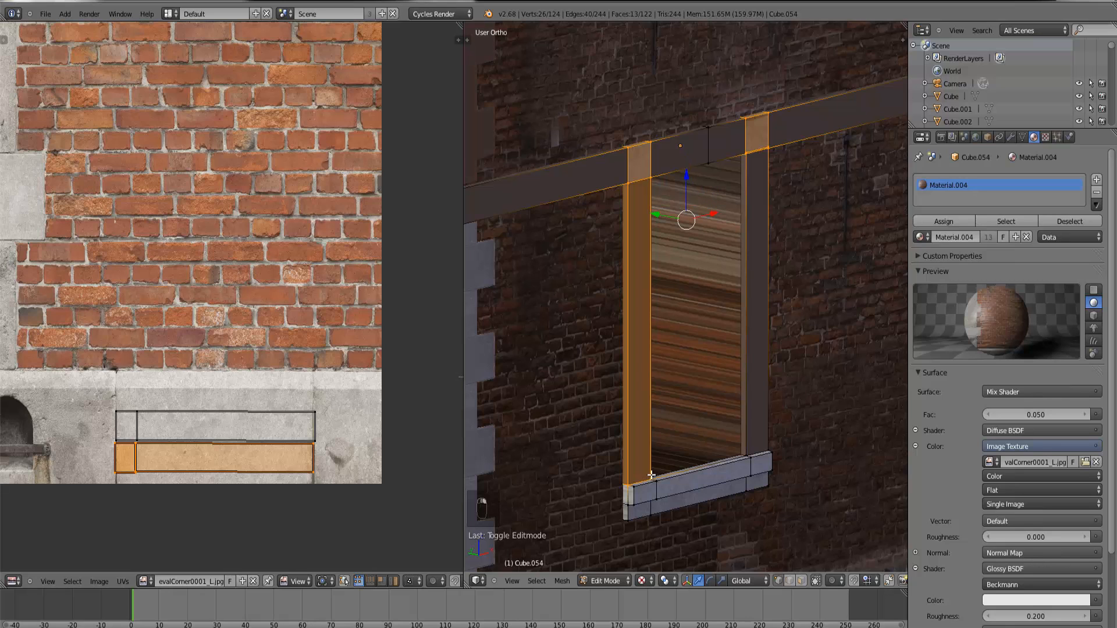
pyautogui.keyDown('shift'); pyautogui.rightClick(747, 455); pyautogui.keyUp('shift')
pyautogui.keyDown('shift'); pyautogui.rightClick(767, 447); pyautogui.keyUp('shift')
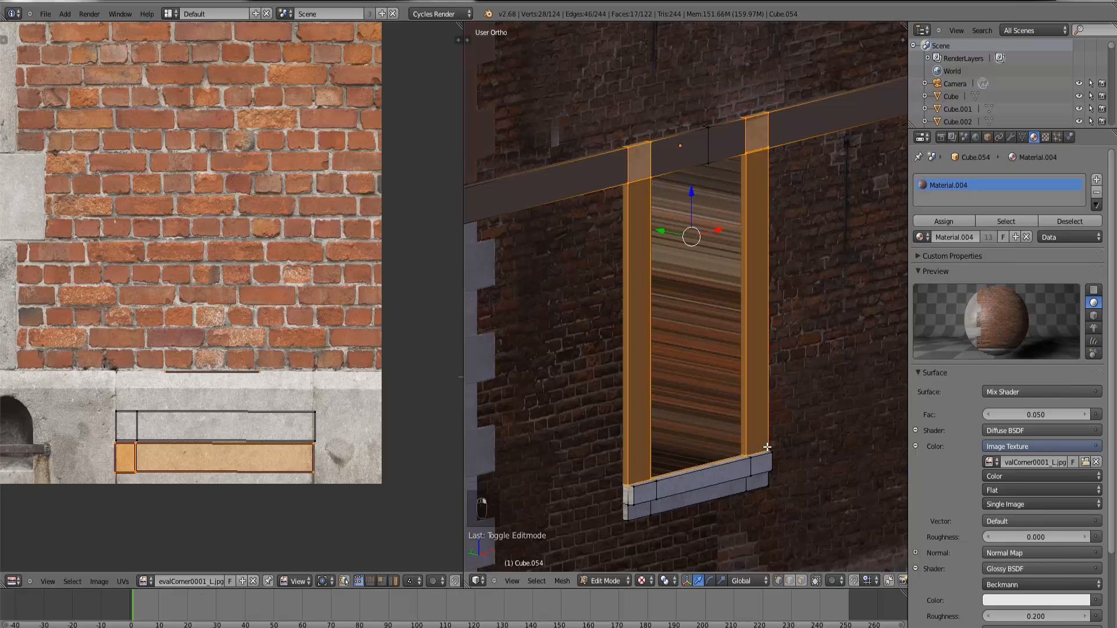
pyautogui.press('KP_1')
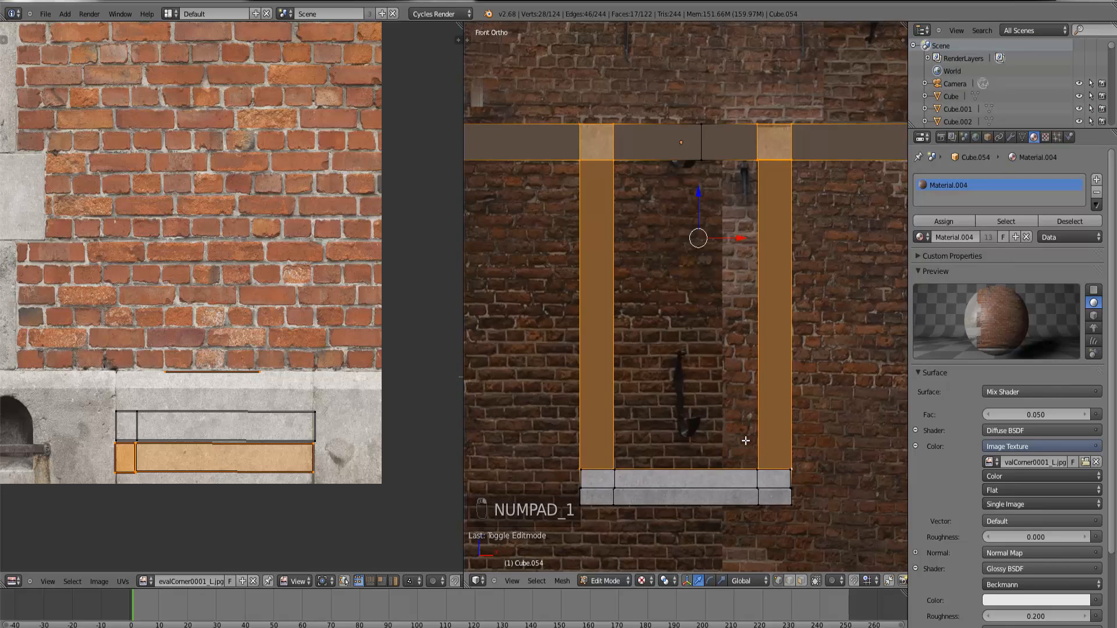
pyautogui.press('u')
pyautogui.click(766, 435)
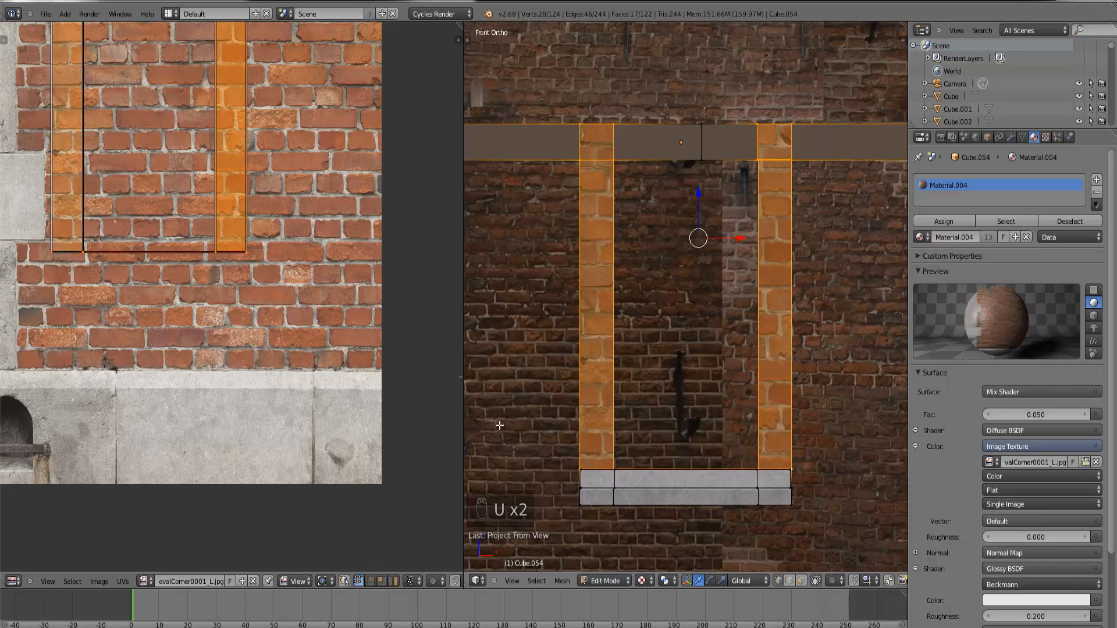
# Step: Select only the right jamb's UV strip, rotate it to horizontal, and move it onto the stone base
pyautogui.press('a')
pyautogui.press('b')
pyautogui.moveTo(260, 306); pyautogui.dragTo(218, 46)
pyautogui.press('g')
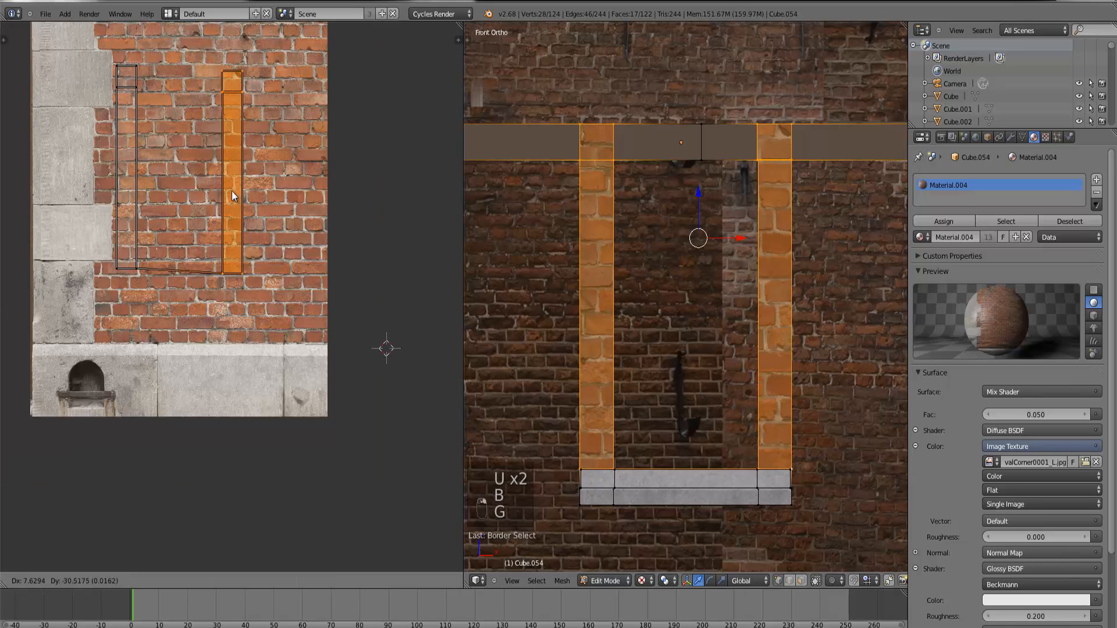
pyautogui.click(225, 328)
pyautogui.press('r')
pyautogui.click(291, 417)
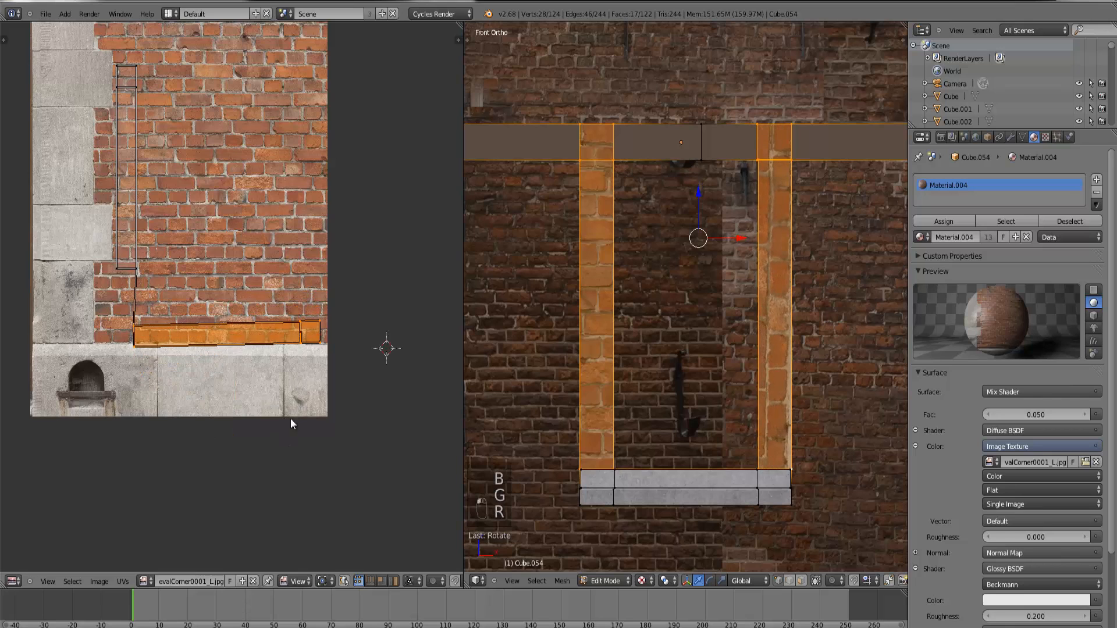
pyautogui.scroll(3, 291, 417)
pyautogui.press('g')
pyautogui.click(296, 423)
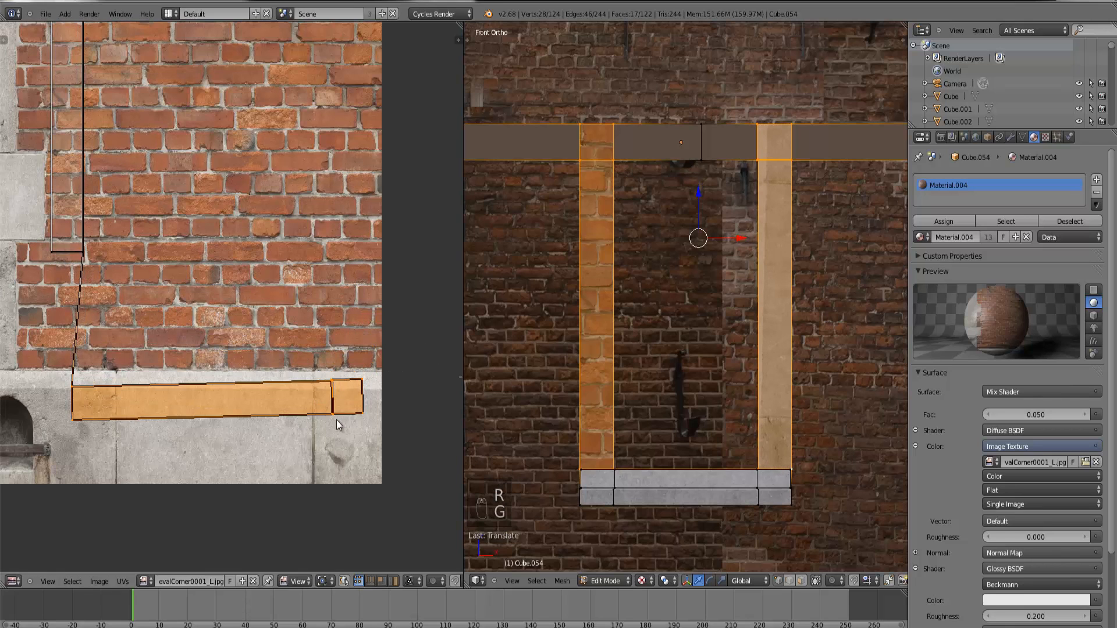
# Step: Straighten the right jamb's UV strip and shrink it to fit the width of the middle stone block
pyautogui.press('r')
pyautogui.click(347, 429)
pyautogui.press('s')
pyautogui.click(328, 431)
pyautogui.press('g')
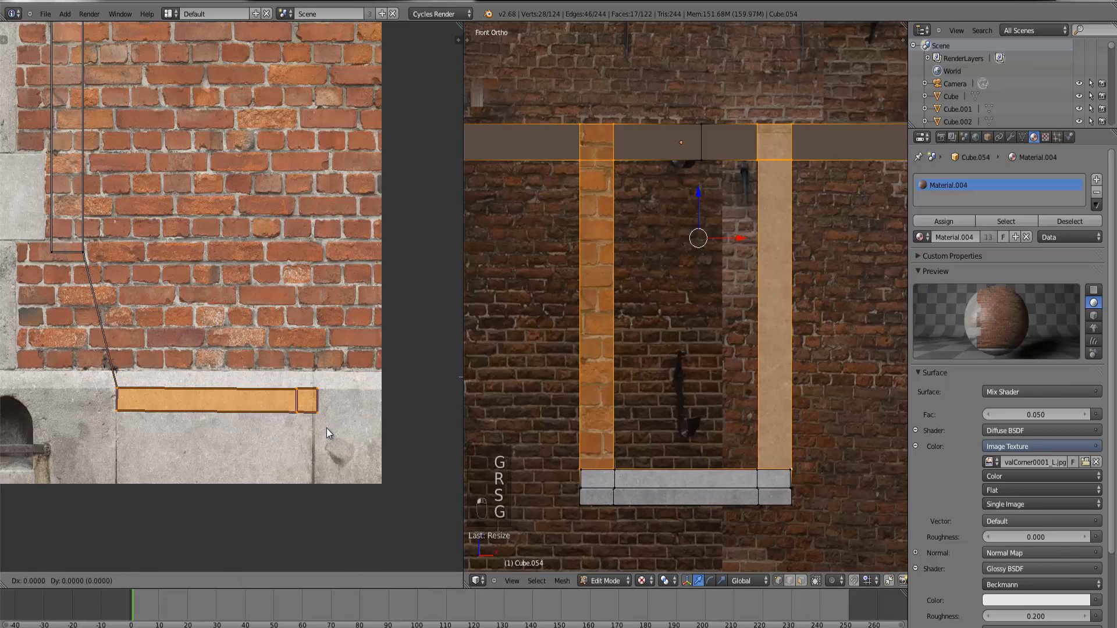
pyautogui.click(325, 433)
pyautogui.press('s')
pyautogui.press('r')
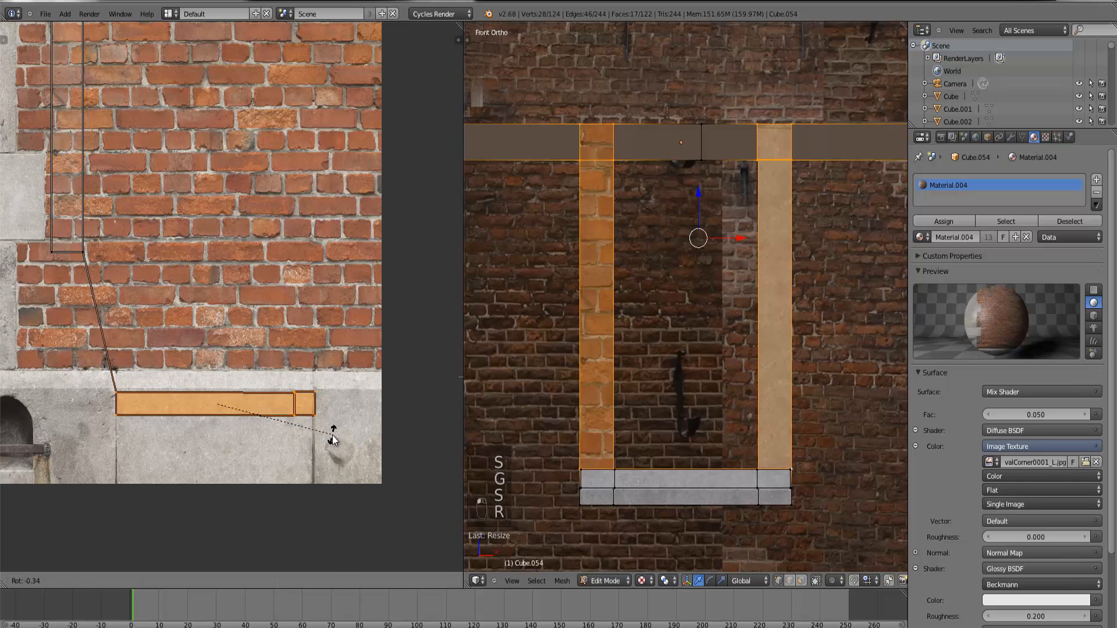
pyautogui.click(333, 441)
# Step: Select the left jamb's UV strip, rotate it to horizontal, and move it onto the stone base below the right jamb's strip
pyautogui.scroll(-2, 145, 274)
pyautogui.press('a')
pyautogui.press('b')
pyautogui.moveTo(163, 292); pyautogui.dragTo(91, 30)
pyautogui.press('g')
pyautogui.click(227, 253)
pyautogui.scroll(3, 227, 253)
pyautogui.press('r')
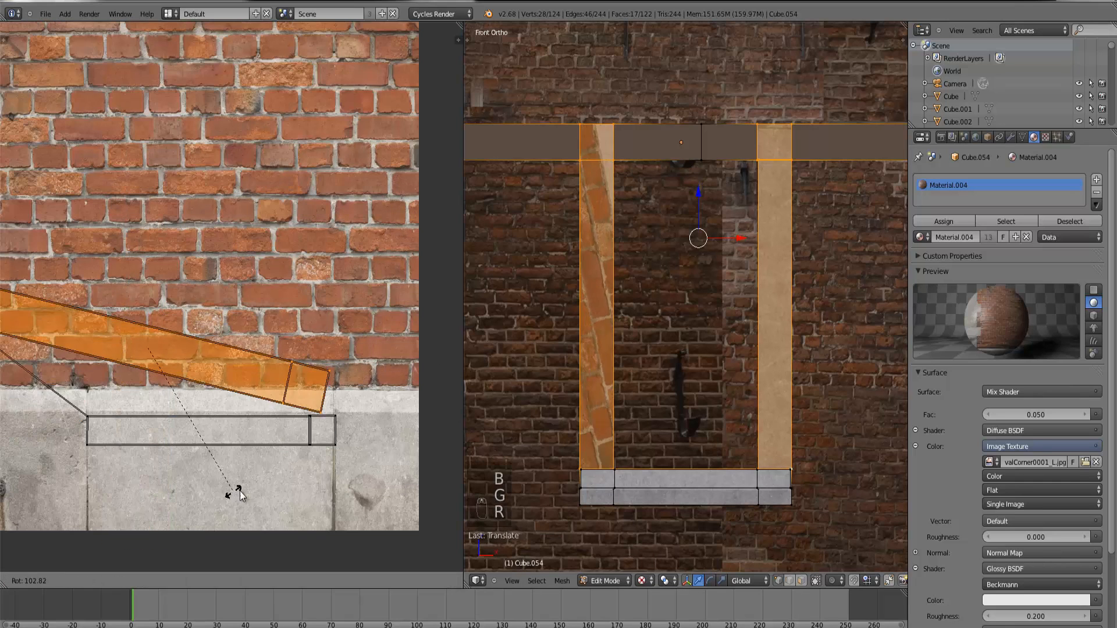
pyautogui.click(242, 351)
pyautogui.scroll(-2, 253, 353)
pyautogui.press('g')
pyautogui.click(295, 397)
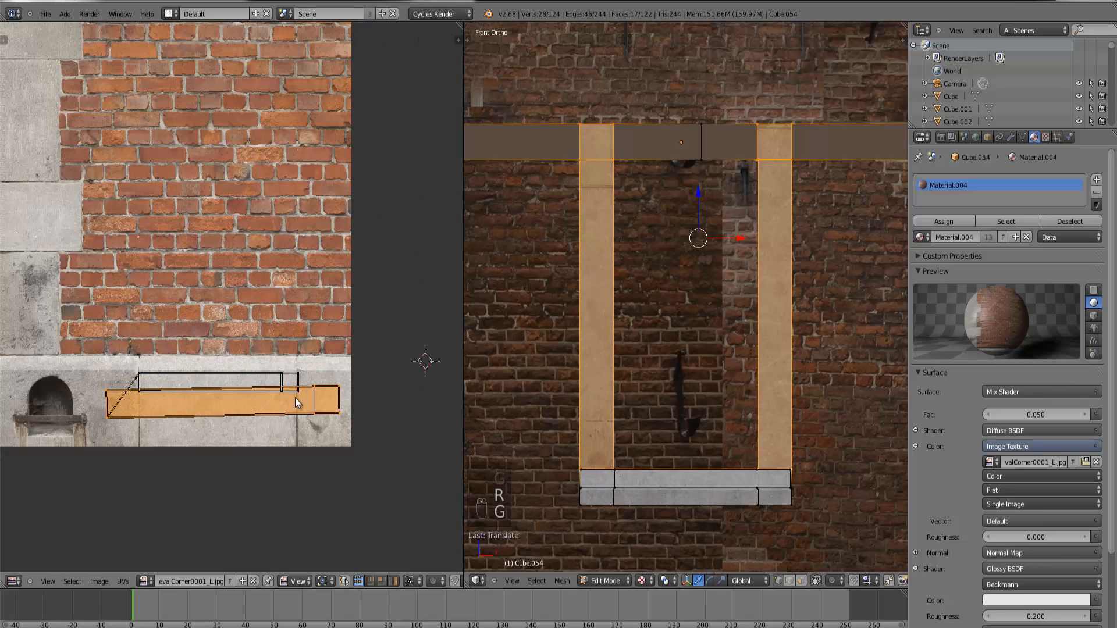
# Step: Straighten the left jamb's UV strip and shorten it along X over the stone block
pyautogui.press('r')
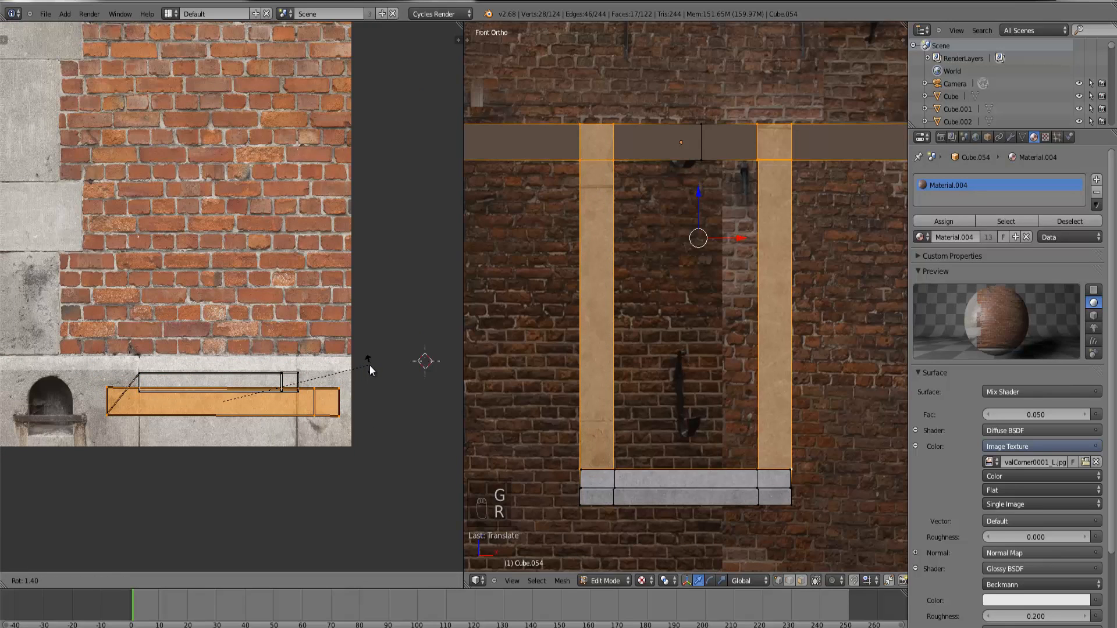
pyautogui.rightClick(370, 364)
pyautogui.press('s')
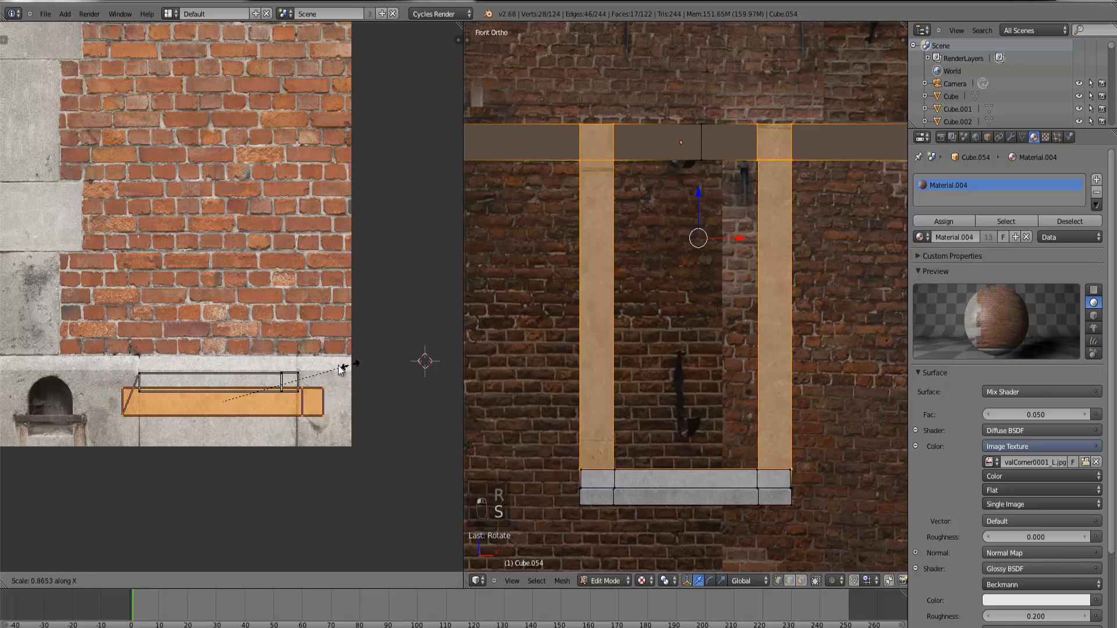
pyautogui.click(332, 367)
pyautogui.press('g')
pyautogui.click(332, 367)
# Step: Shrink the left jamb's UV strip to fit the stone block's width below the other strip, and inspect the textured window trim
pyautogui.press('s')
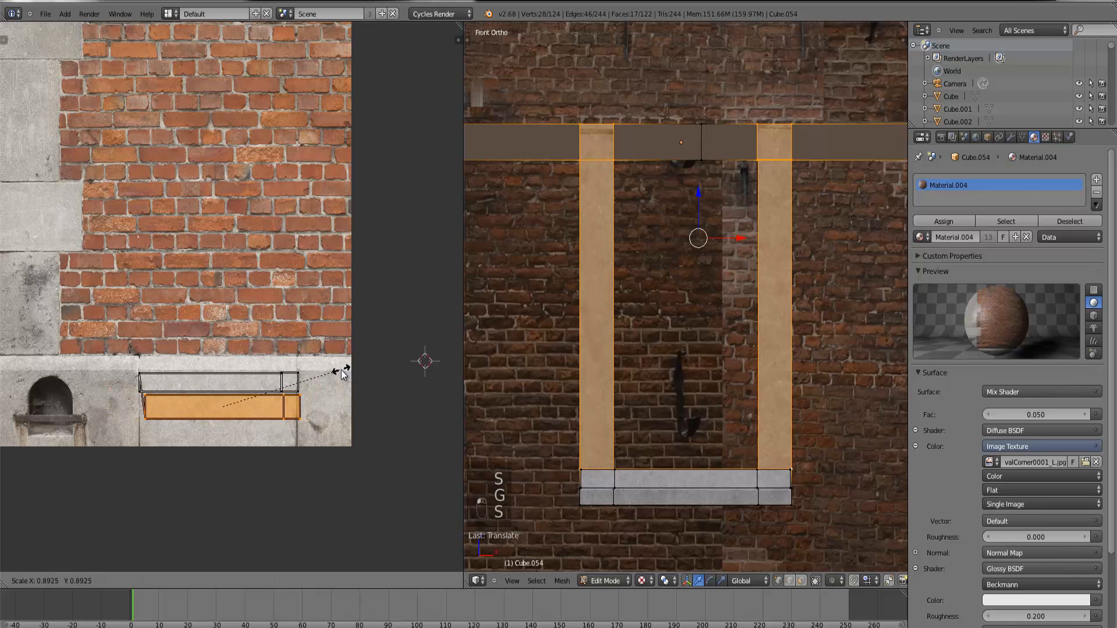
pyautogui.click(335, 368)
pyautogui.press('g')
pyautogui.click(338, 368)
pyautogui.press('s')
pyautogui.click(343, 371)
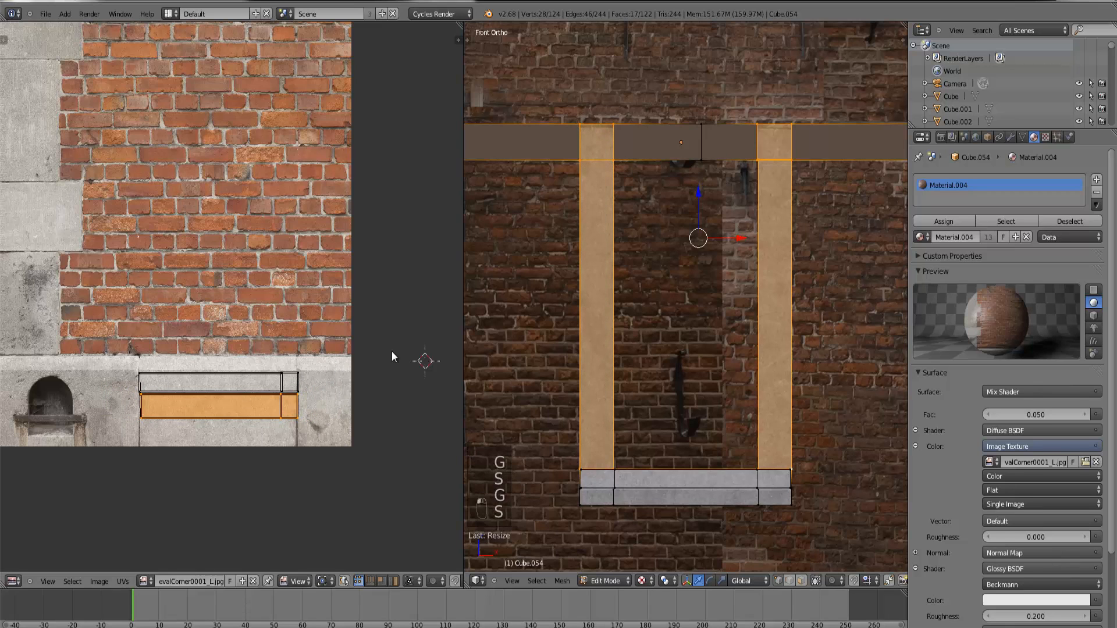
pyautogui.press('Tab')
pyautogui.moveTo(551, 387); pyautogui.dragTo(696, 287, button='middle')
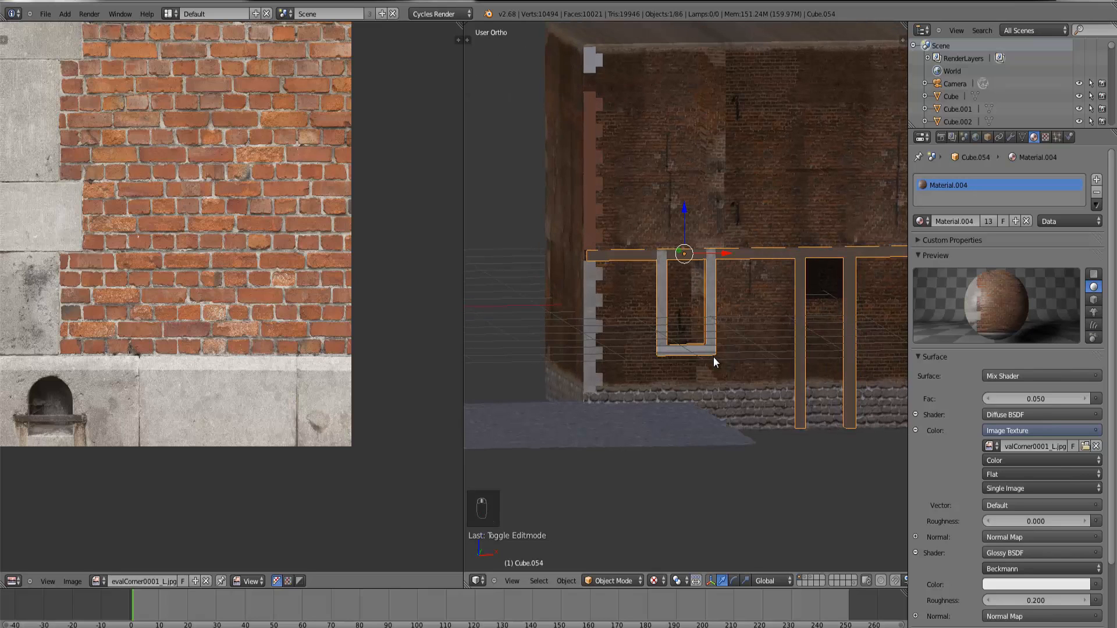
pyautogui.scroll(5, 713, 357)
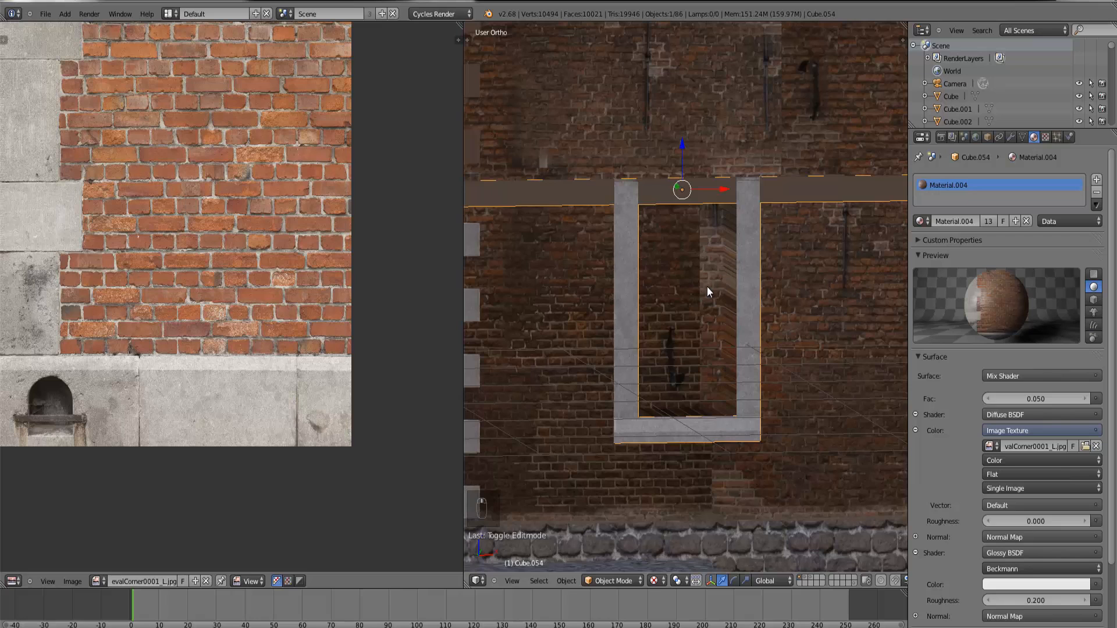
pyautogui.scroll(-2, 707, 286)
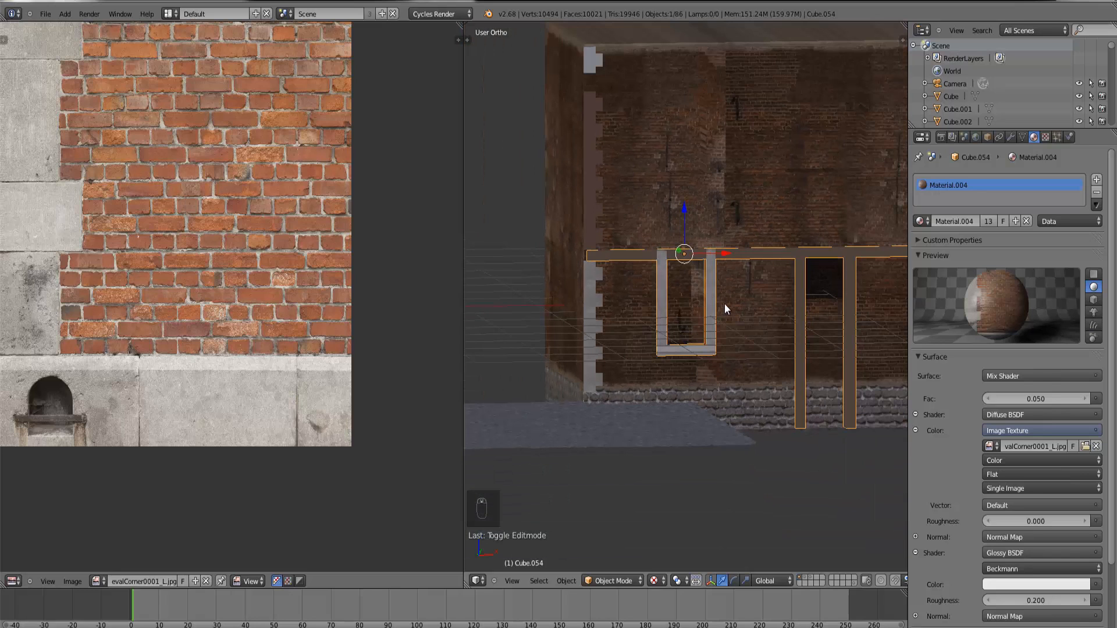
# Step: Box-select the trim's whole right jamb with its sill end in wireframe front view and shift it slightly along X
pyautogui.press('KP_1')
pyautogui.scroll(5, 724, 326)
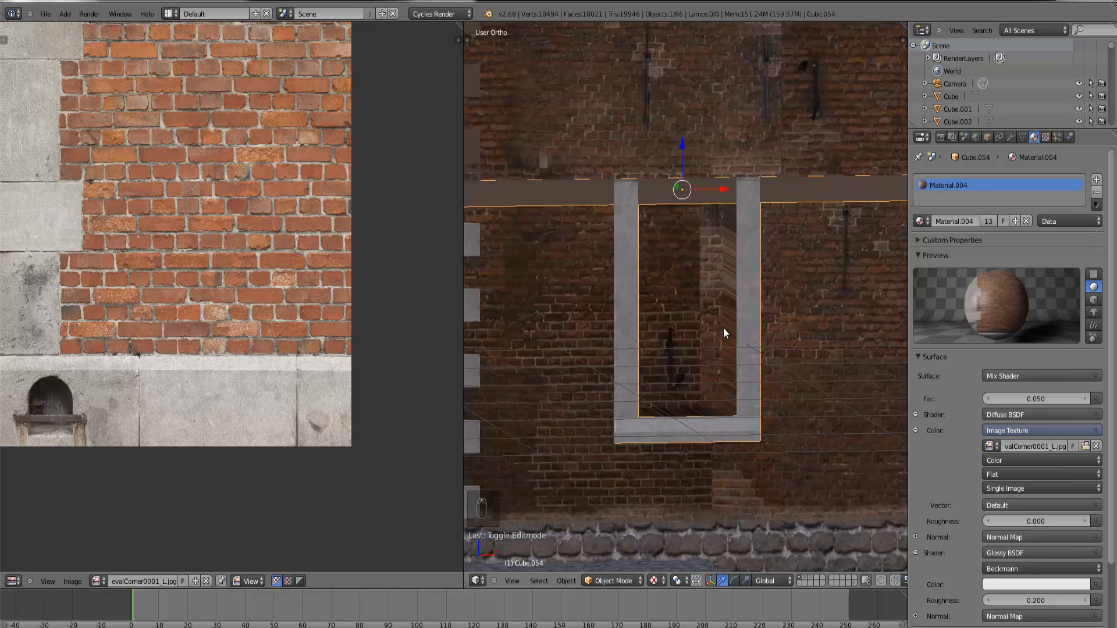
pyautogui.press('Tab')
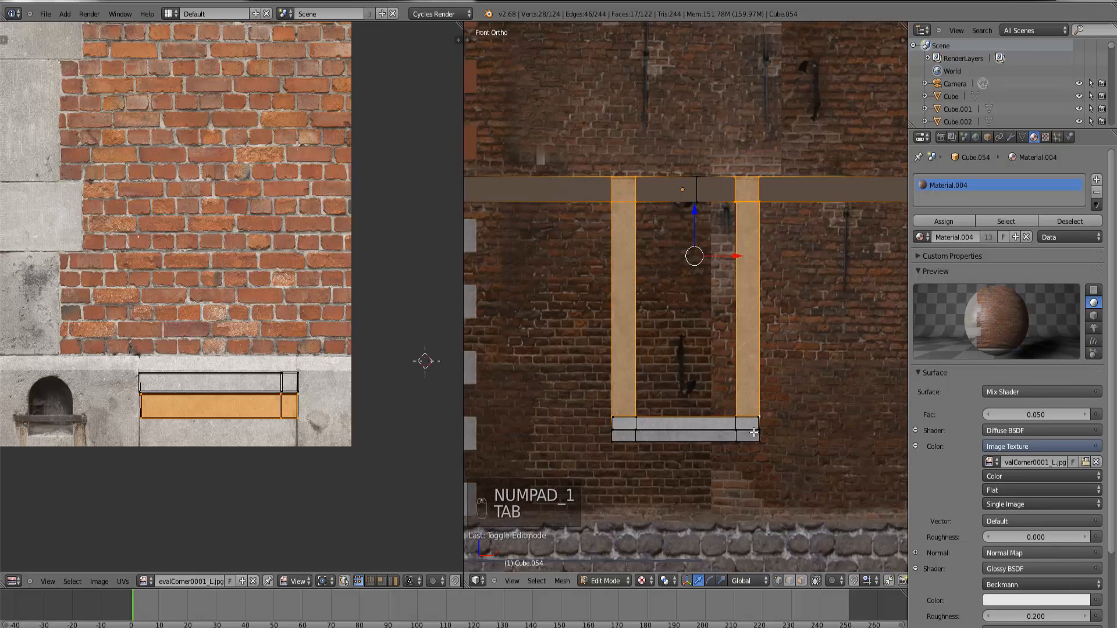
pyautogui.rightClick(757, 431)
pyautogui.press('z')
pyautogui.press('b')
pyautogui.moveTo(769, 451); pyautogui.dragTo(740, 161)
pyautogui.scroll(3, 828, 339)
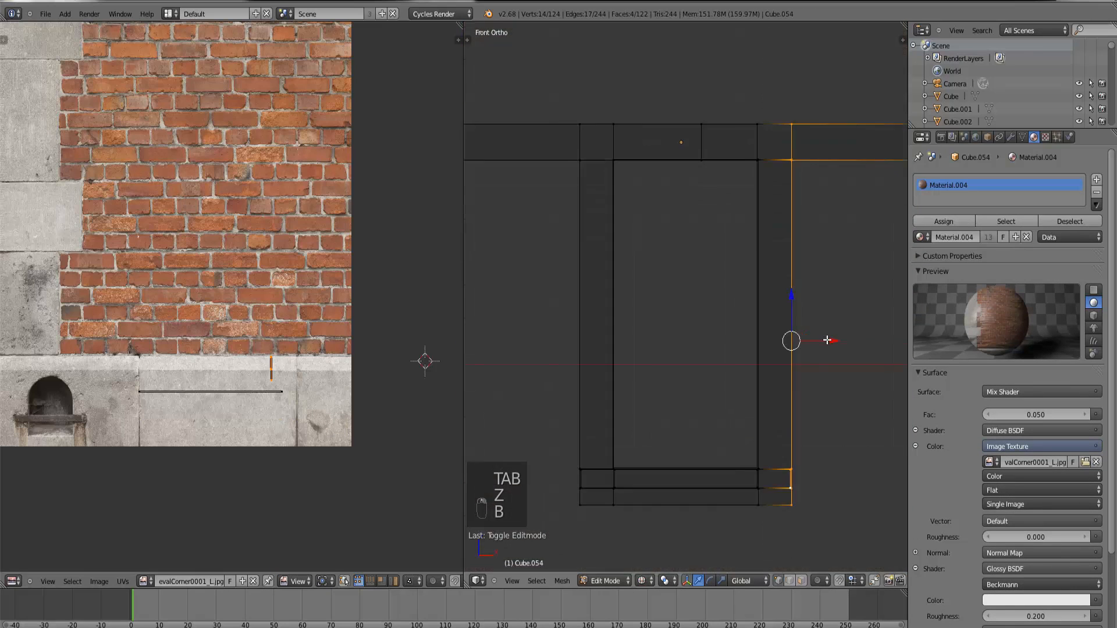
pyautogui.press('b')
pyautogui.moveTo(840, 547); pyautogui.dragTo(748, 63)
pyautogui.press('g')
pyautogui.press('x')
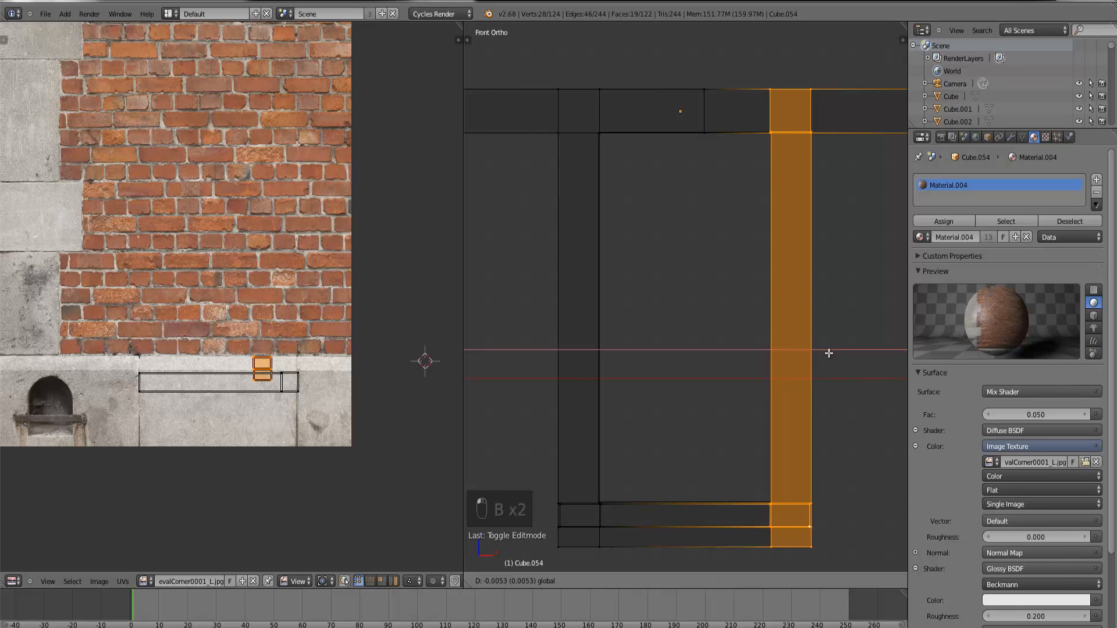
pyautogui.click(827, 351)
# Step: Return the viewport to Texture shading and inspect the shifted jamb up close at an angle
pyautogui.moveTo(723, 361); pyautogui.dragTo(744, 379, button='middle')
pyautogui.press('ctrl+KP_Decimal')
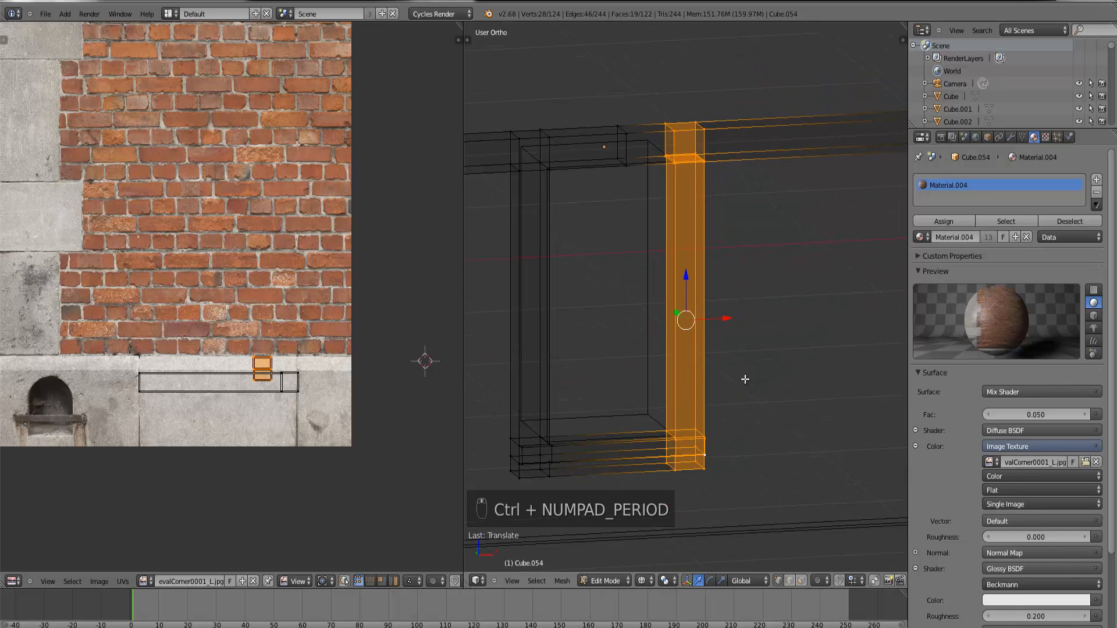
pyautogui.press('z')
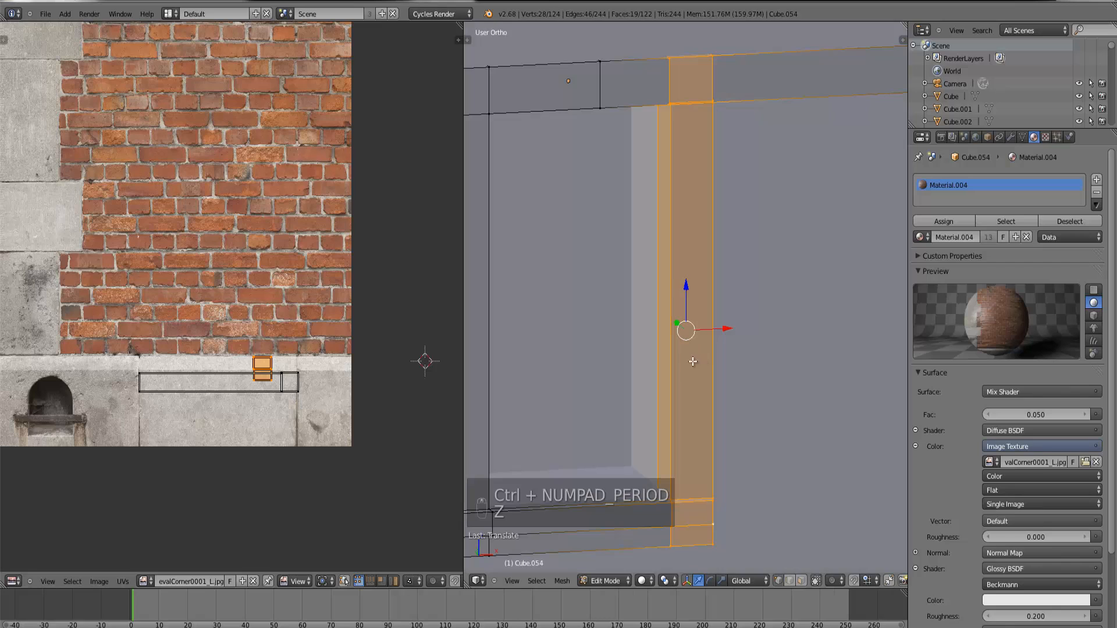
pyautogui.click(641, 580)
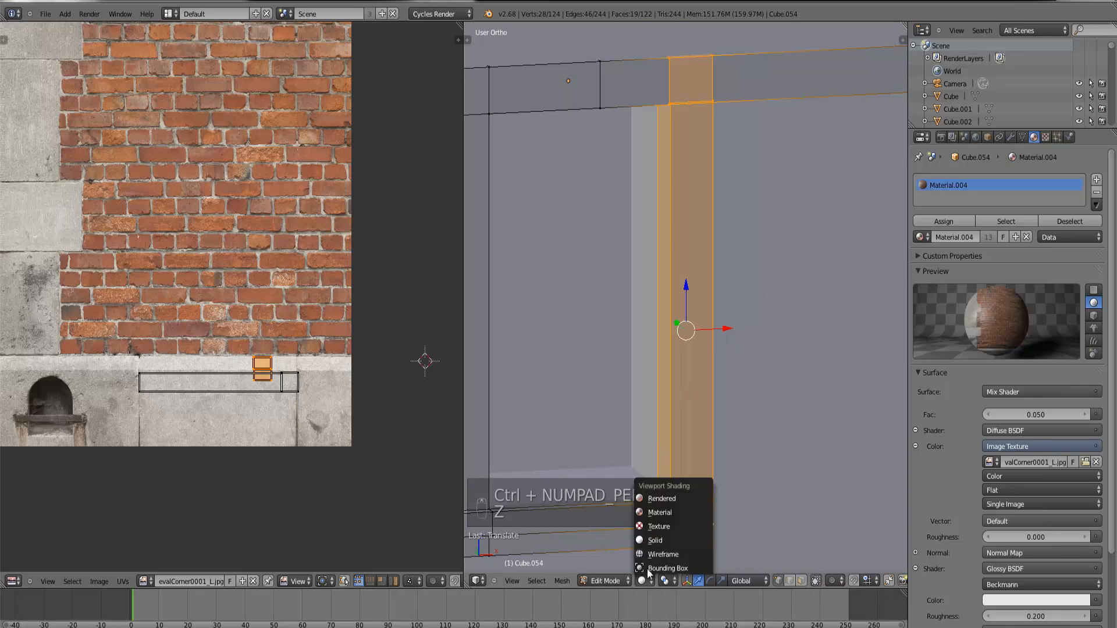
pyautogui.click(655, 527)
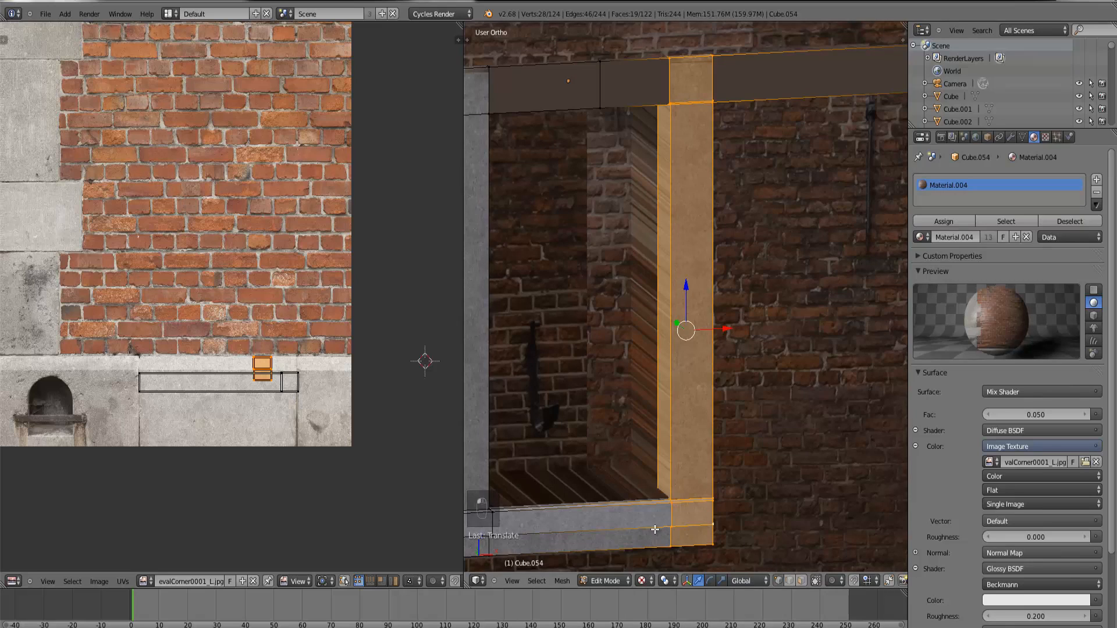
# Step: Box-select the full vertical row of vertices along the right jamb's inner edge in wireframe front view
pyautogui.rightClick(670, 499)
pyautogui.press('KP_1')
pyautogui.press('z')
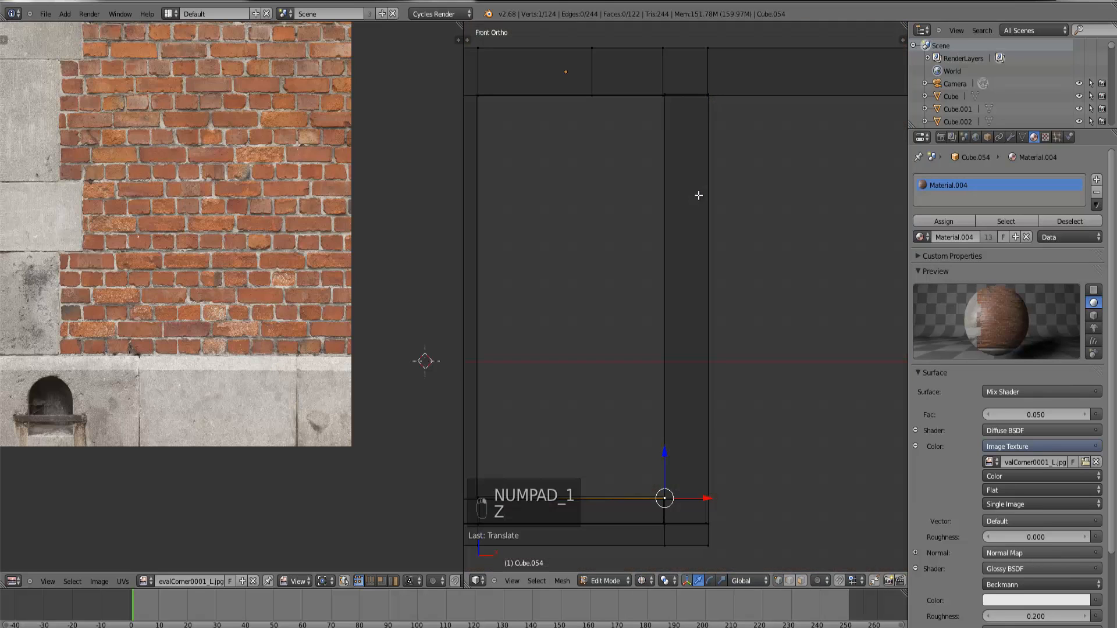
pyautogui.moveTo(673, 555); pyautogui.dragTo(655, 31)
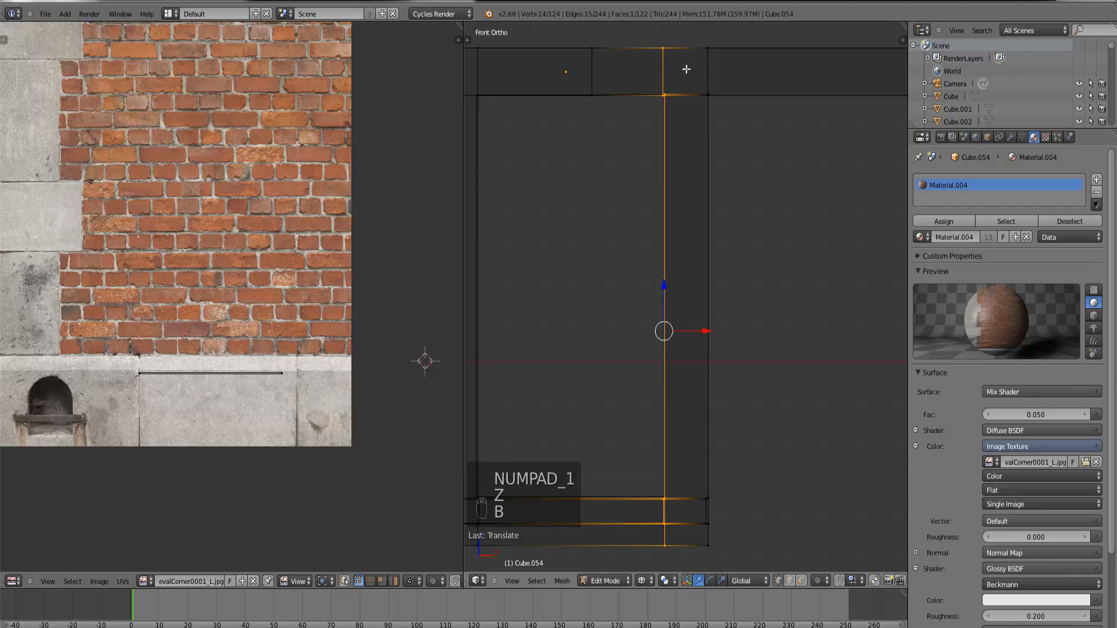
# Step: Turn the view to face the right jamb's inner side and unwrap its selected face with Project From View
pyautogui.press('KP_4')
pyautogui.press('KP_4')
pyautogui.press('KP_4')
pyautogui.press('KP_4')
pyautogui.press('KP_4')
pyautogui.press('KP_4')
pyautogui.press('KP_4')
pyautogui.press('KP_4')
pyautogui.press('KP_4')
pyautogui.press('KP_4')
pyautogui.press('KP_4')
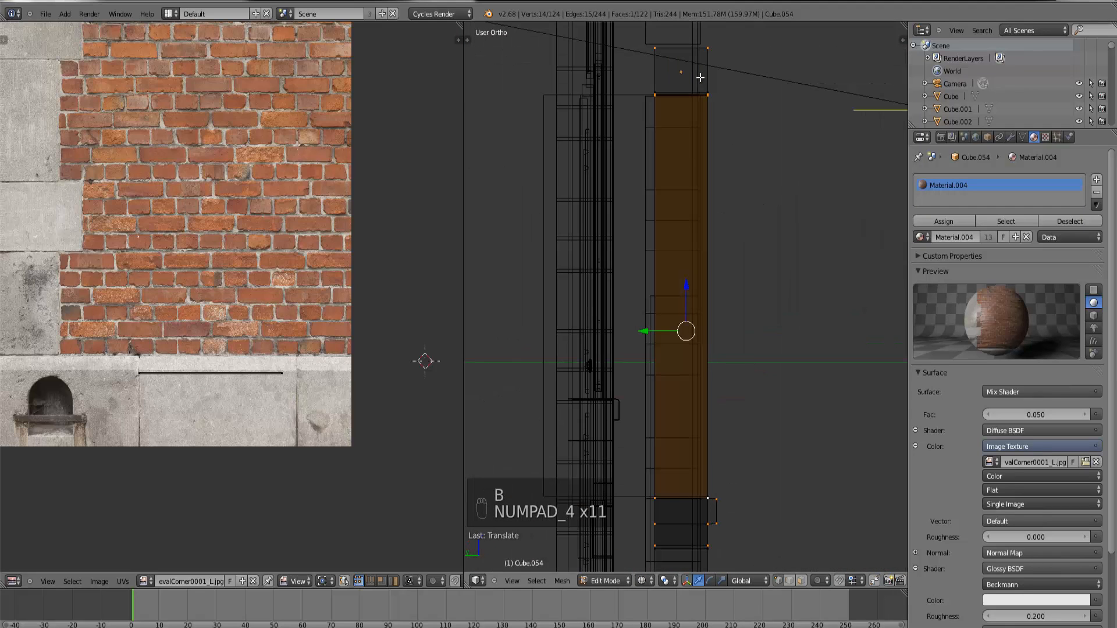
pyautogui.press('u')
pyautogui.click(696, 123)
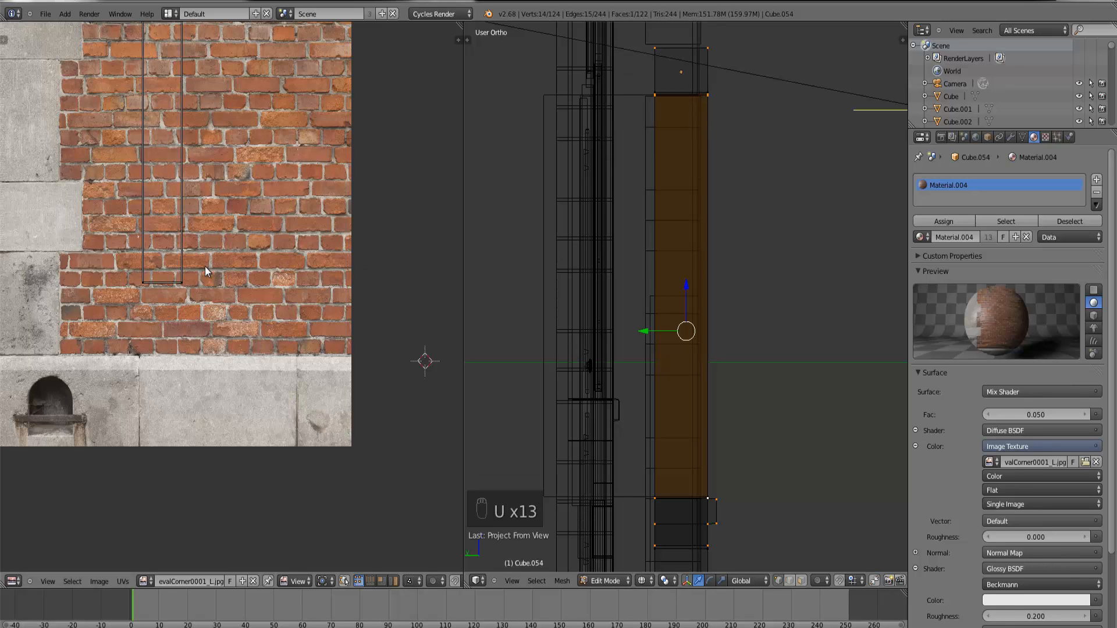
# Step: Box-select the inner face's projected UV strip and rotate it to lie horizontally over the texture image
pyautogui.scroll(-4, 205, 267)
pyautogui.press('b')
pyautogui.moveTo(249, 320); pyautogui.dragTo(185, 96)
pyautogui.press('r')
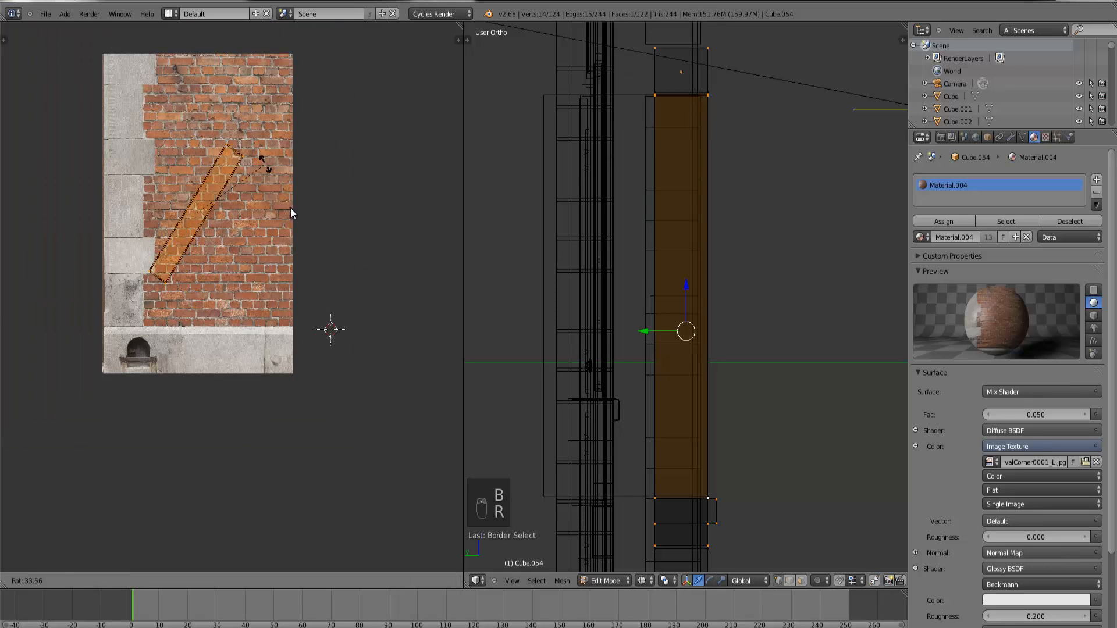
pyautogui.click(320, 276)
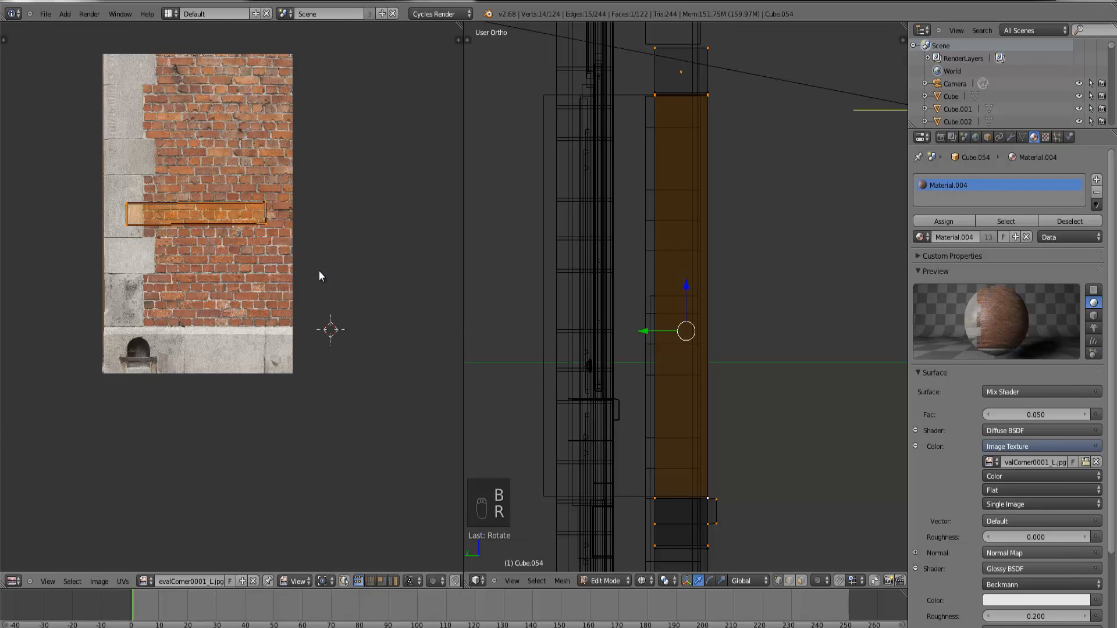
# Step: Scale down the inner face's UV strip and move it to fit the width of the light stone block below the bricks
pyautogui.press('s')
pyautogui.click(278, 265)
pyautogui.scroll(3, 278, 265)
pyautogui.press('g')
pyautogui.click(345, 527)
pyautogui.press('g')
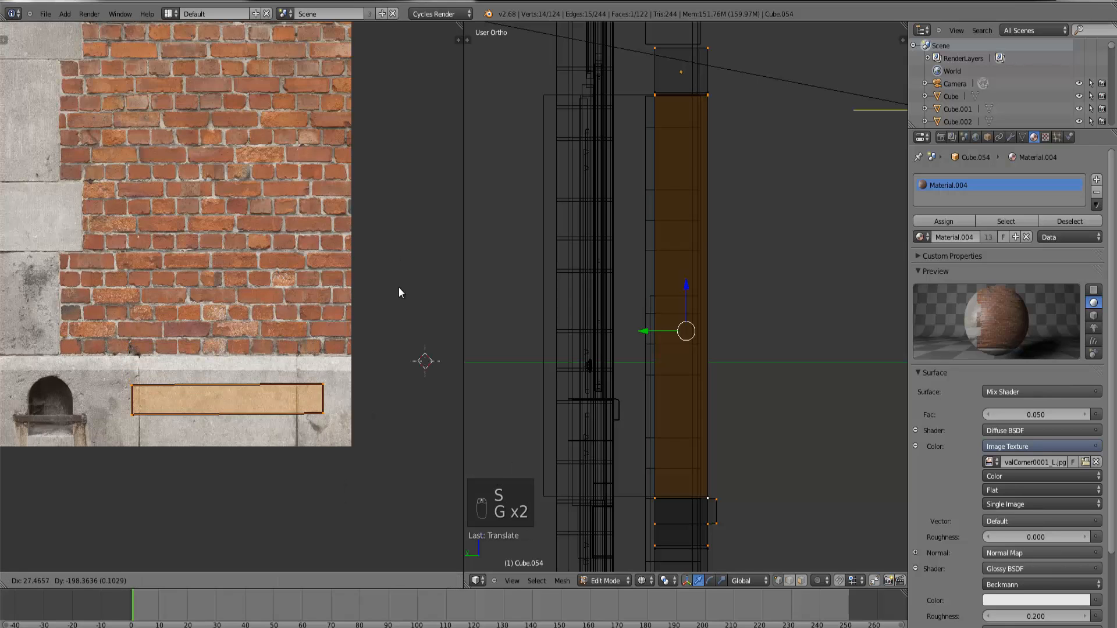
pyautogui.press('s')
pyautogui.press('g')
pyautogui.press('s')
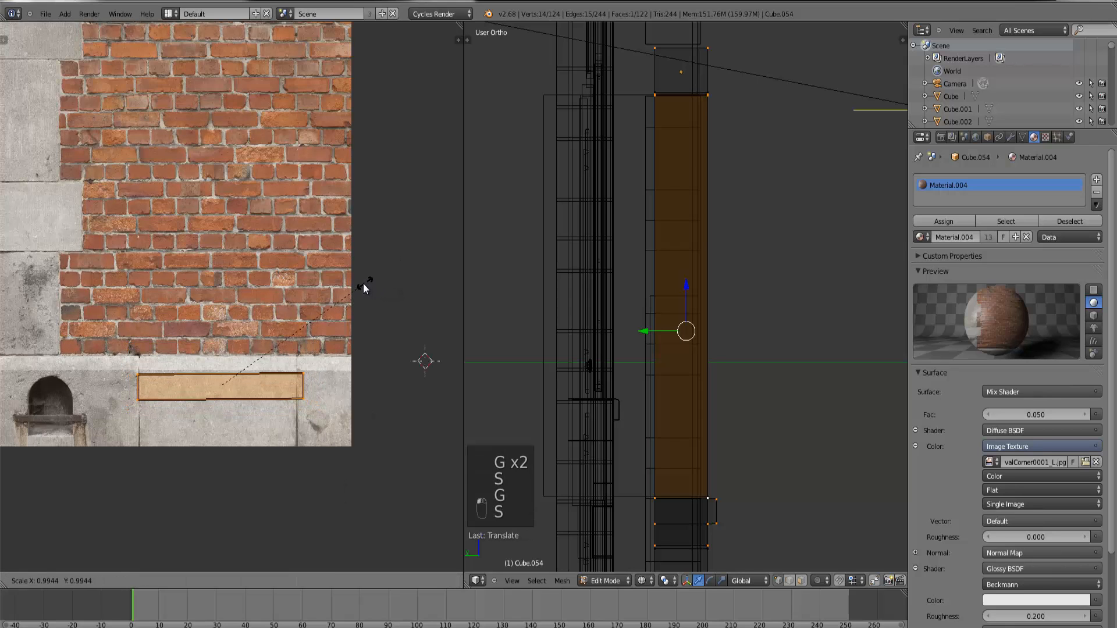
pyautogui.click(356, 285)
pyautogui.press('g')
pyautogui.click(356, 283)
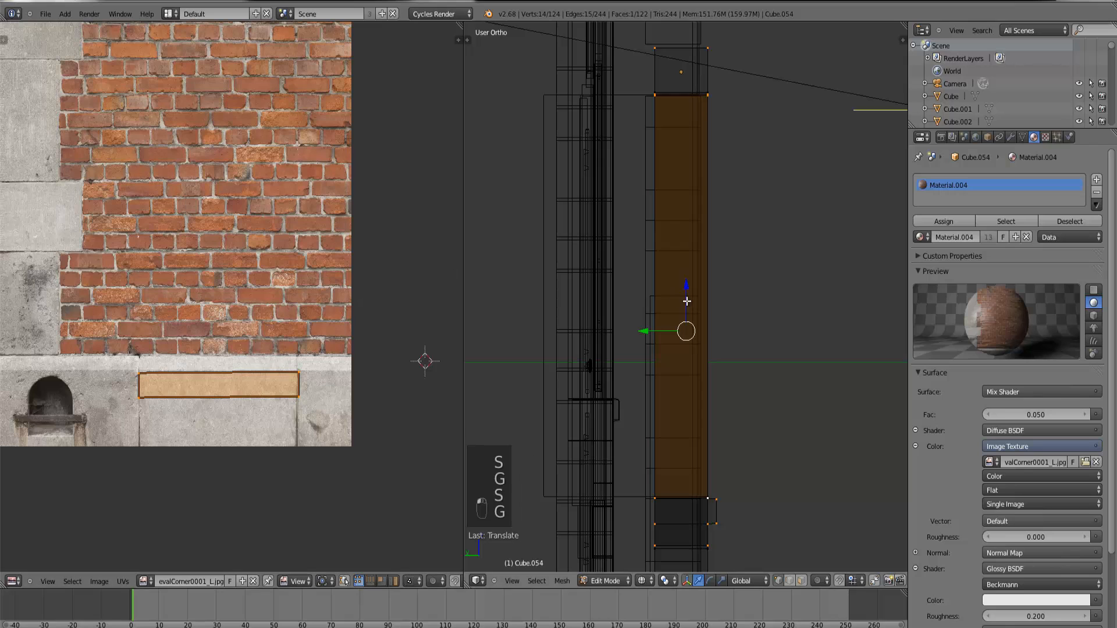
# Step: Examine the window and door trim across the building's wireframe facade from the front and at an angle
pyautogui.press('KP_1')
pyautogui.scroll(-8, 693, 279)
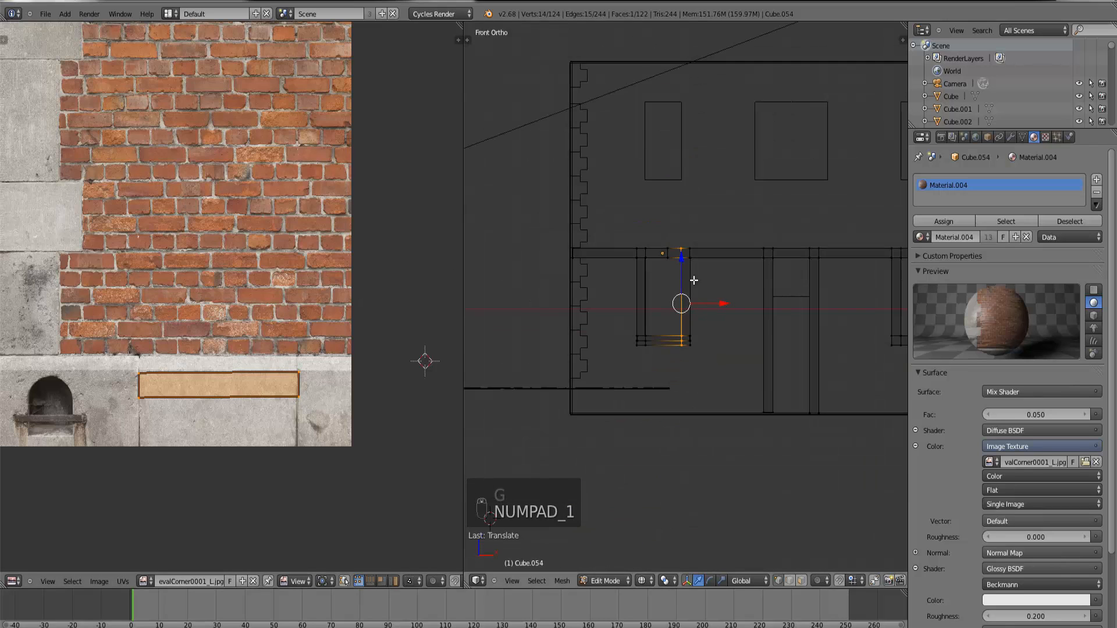
pyautogui.scroll(7, 694, 277)
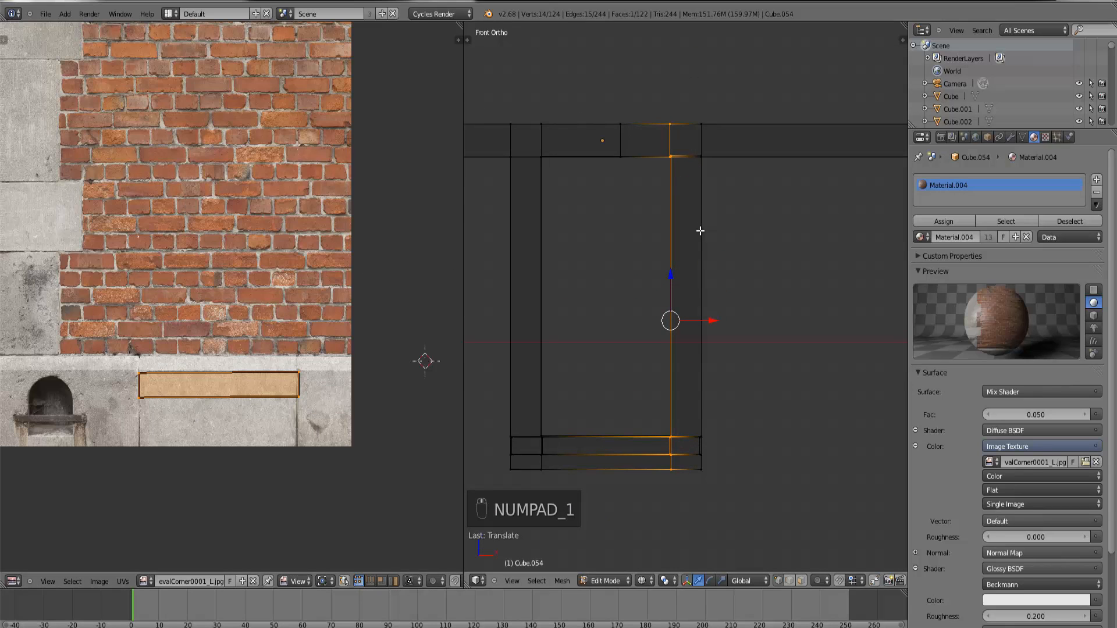
pyautogui.scroll(-1, 693, 251)
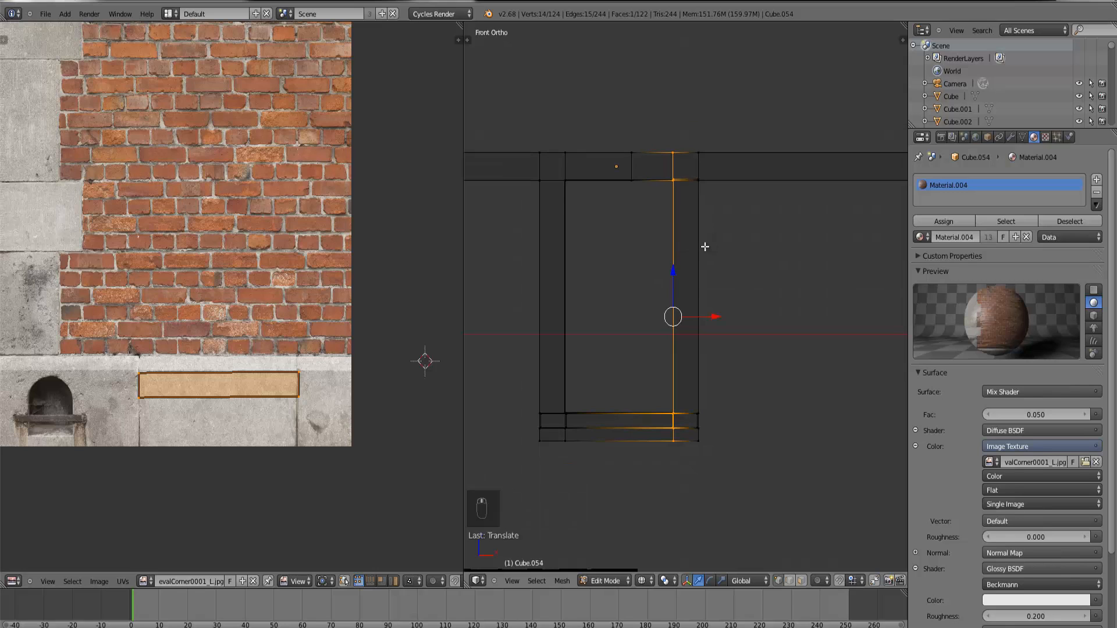
pyautogui.moveTo(717, 246); pyautogui.dragTo(719, 251, button='middle')
pyautogui.press('KP_1')
pyautogui.scroll(-3, 730, 242)
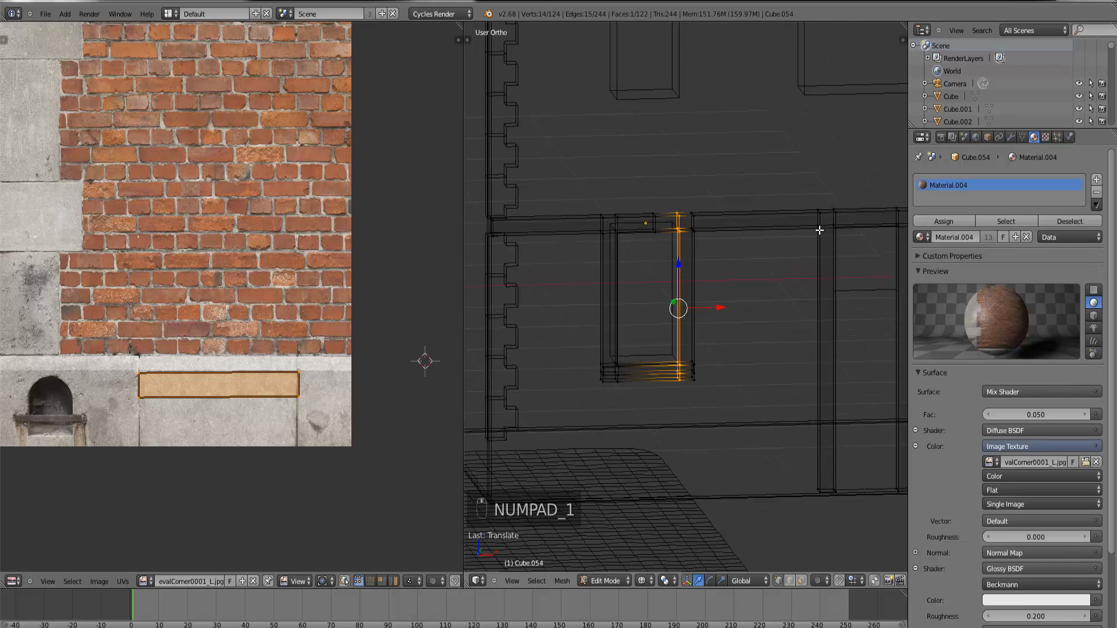
pyautogui.scroll(-3, 815, 231)
pyautogui.rightClick(781, 254)
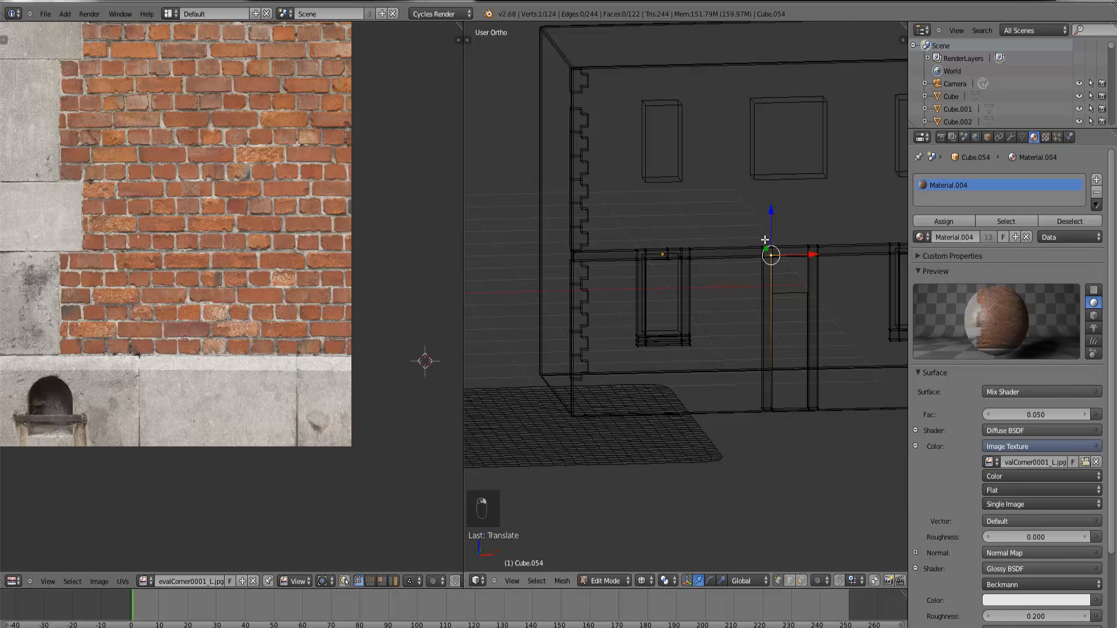
pyautogui.press('KP_1')
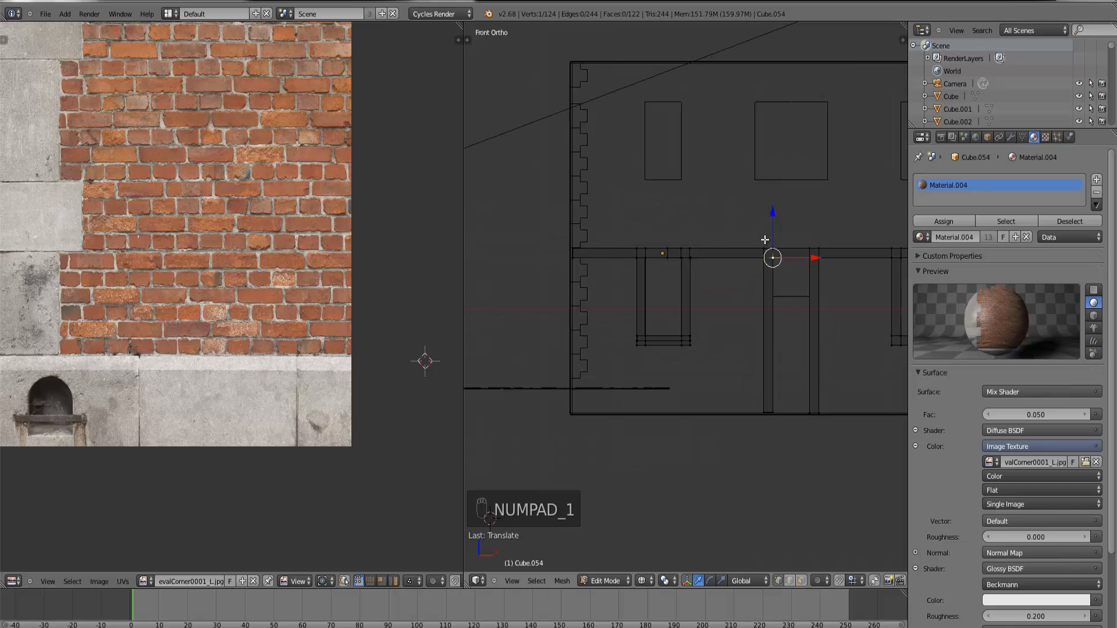
pyautogui.press('ctrl+KP_Decimal')
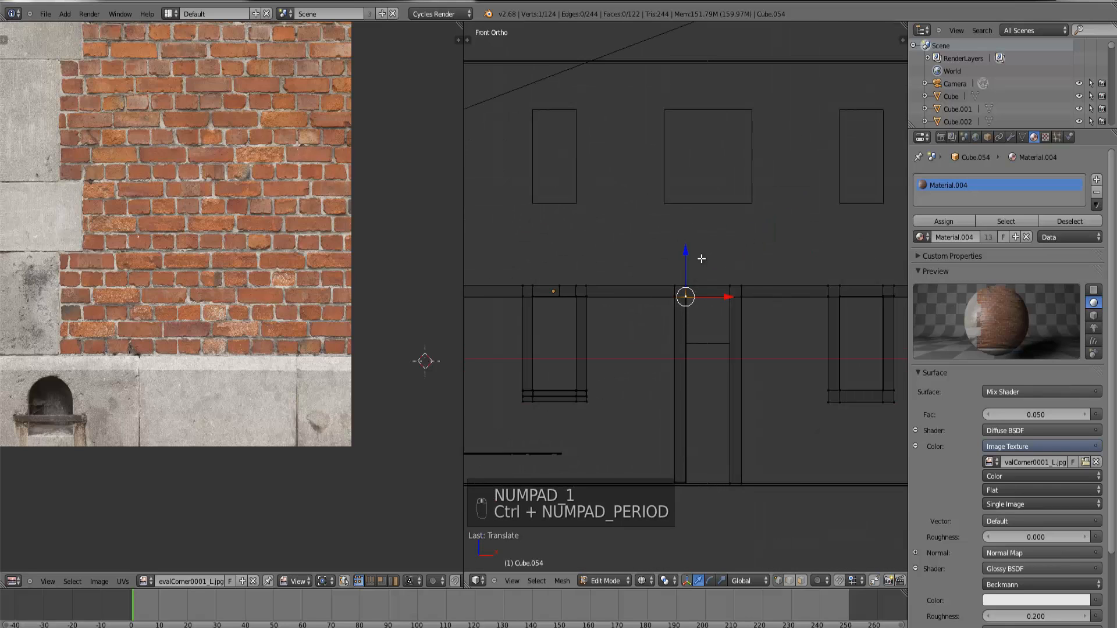
pyautogui.scroll(-4, 701, 258)
pyautogui.moveTo(674, 268); pyautogui.dragTo(682, 272, button='middle')
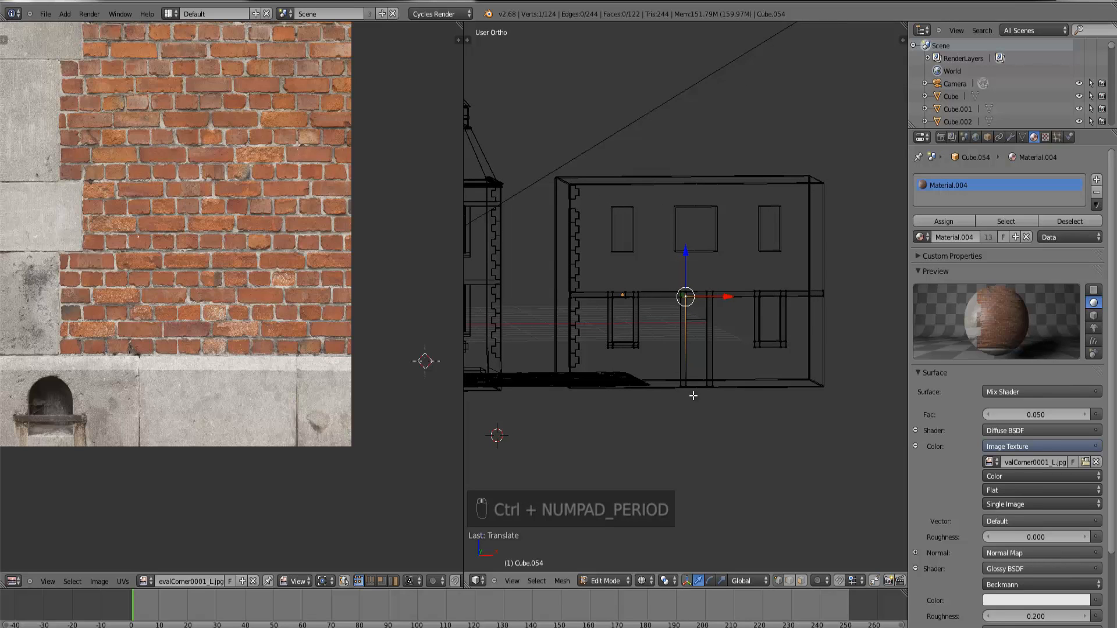
pyautogui.moveTo(693, 391); pyautogui.dragTo(697, 369, button='middle')
pyautogui.scroll(4, 669, 392)
pyautogui.scroll(-3, 677, 392)
pyautogui.press('KP_1')
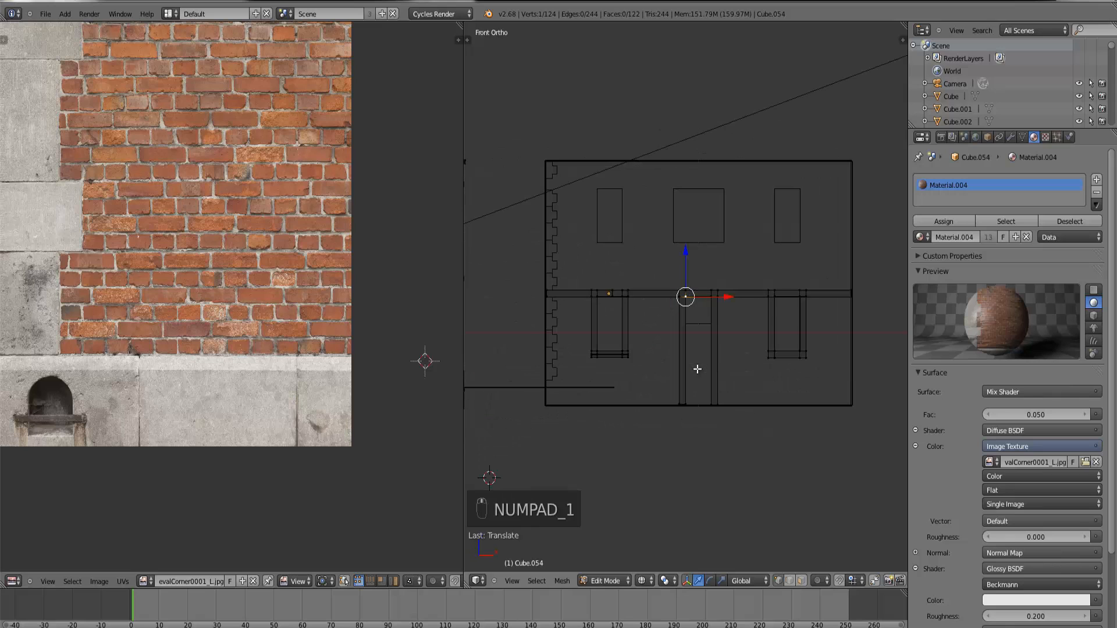
pyautogui.press('ctrl+KP_Decimal')
pyautogui.scroll(4, 686, 365)
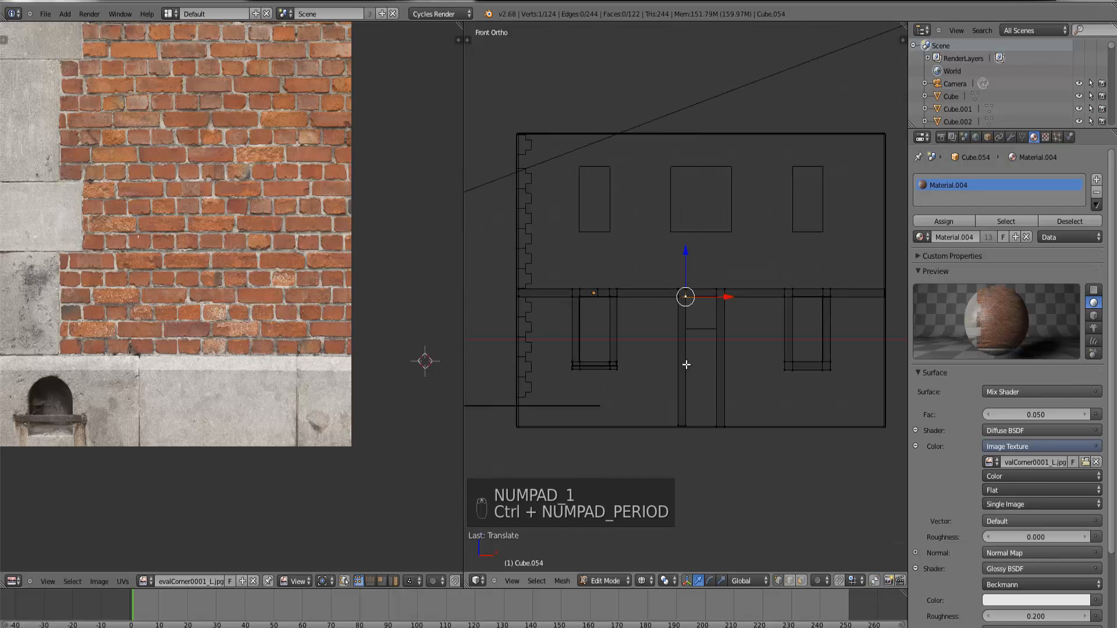
pyautogui.scroll(-5, 676, 336)
pyautogui.moveTo(632, 304); pyautogui.dragTo(663, 321, button='middle')
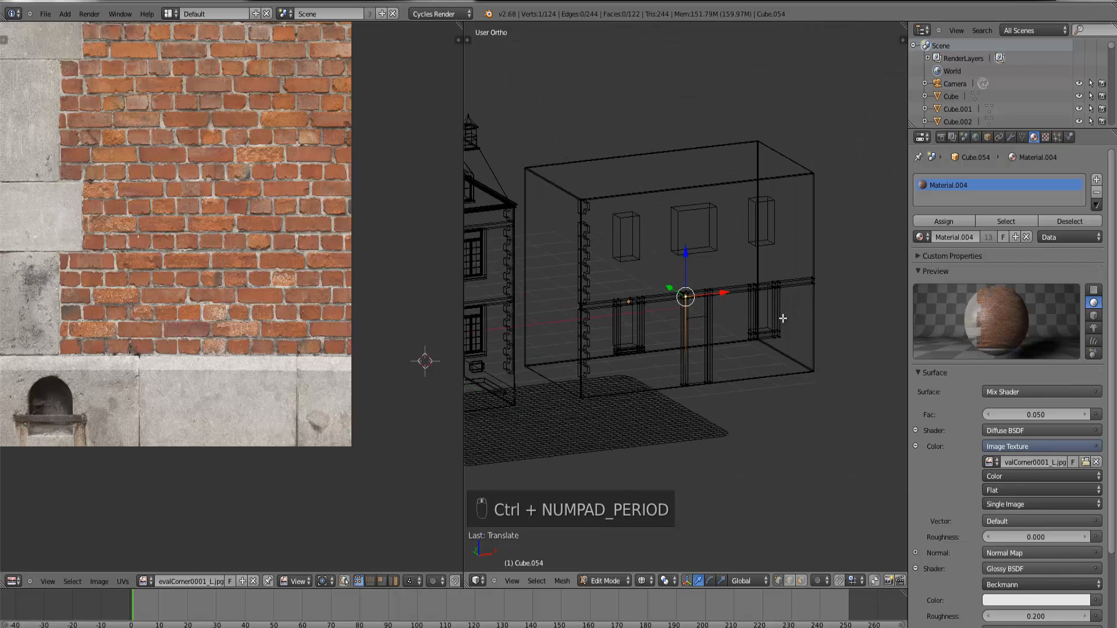
pyautogui.press('KP_1')
# Step: Return to Object Mode, enable the Window Generator 2 add-on in the user preferences and close them
pyautogui.press('Tab')
pyautogui.scroll(3, 726, 343)
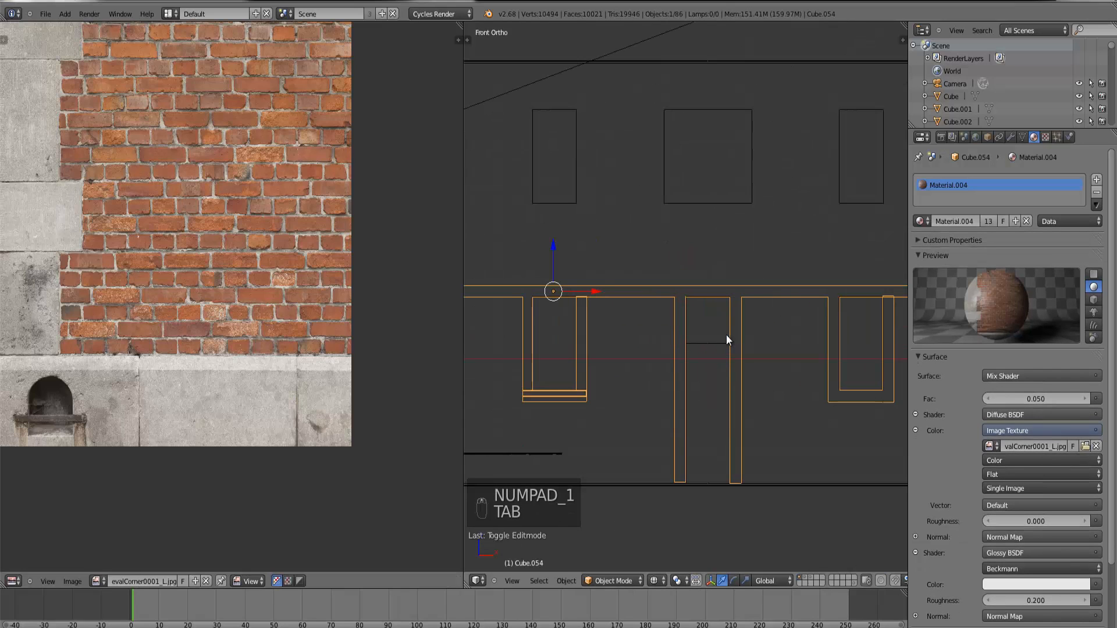
pyautogui.click(64, 13)
pyautogui.moveTo(82, 27)
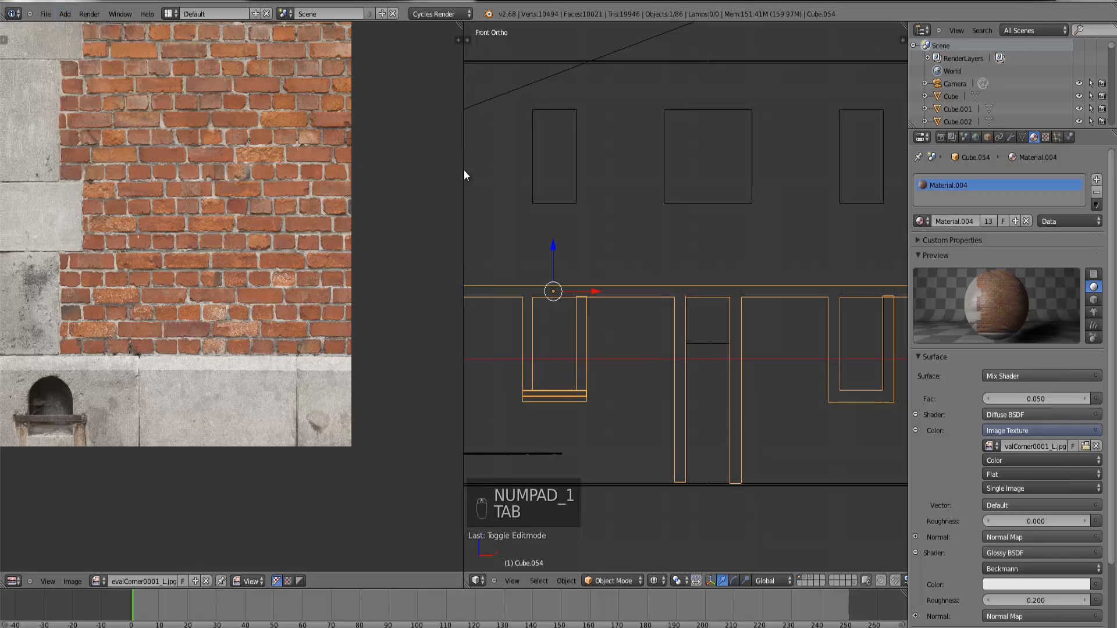
pyautogui.click(44, 14)
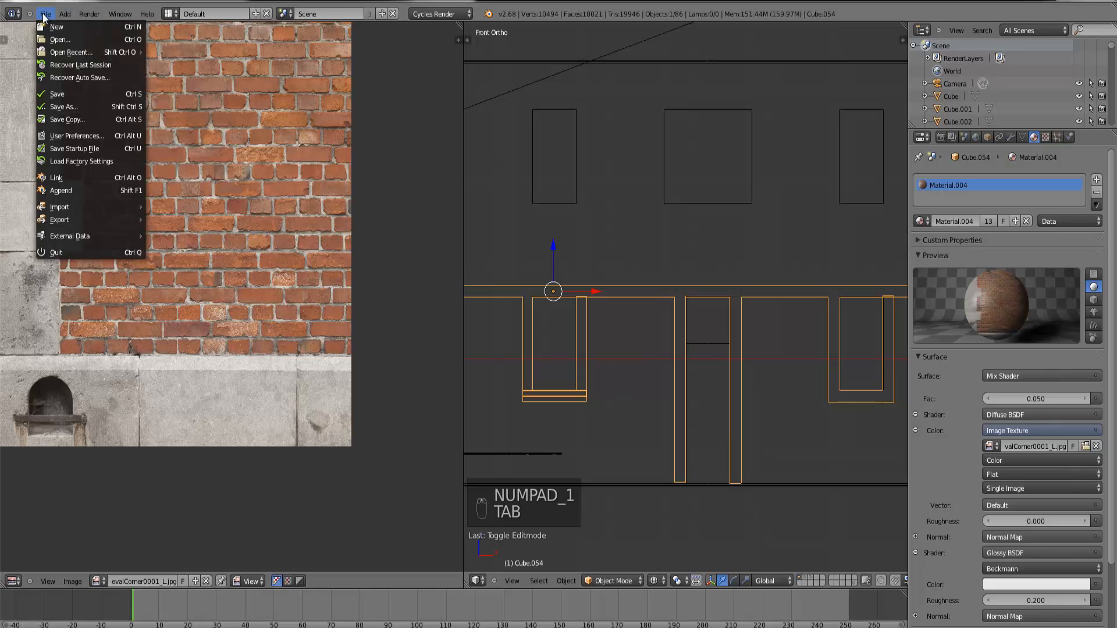
pyautogui.click(72, 135)
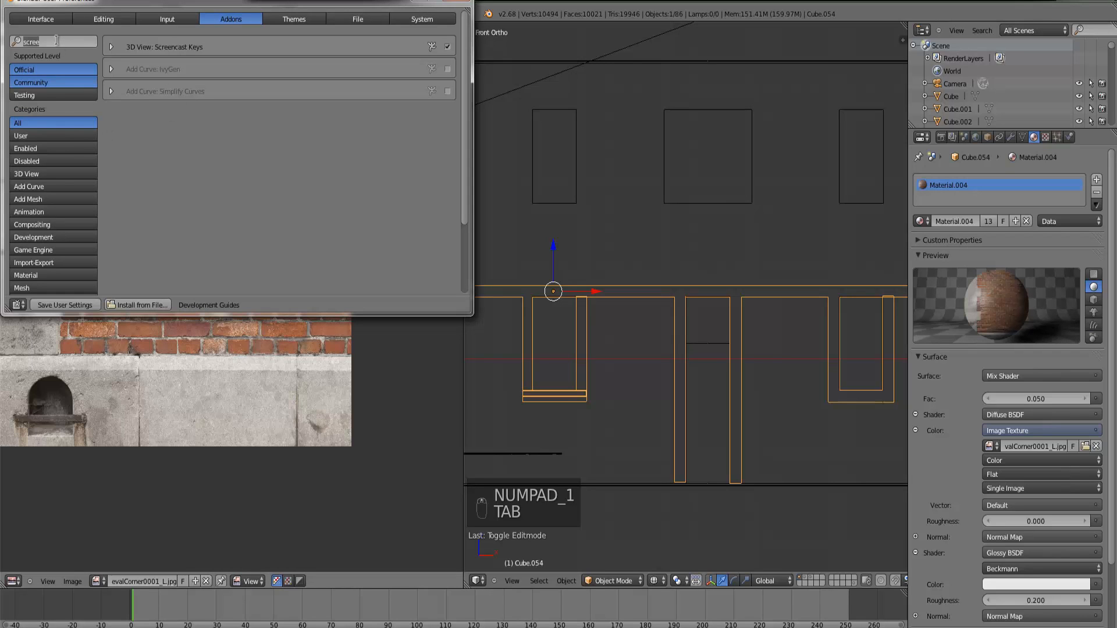
pyautogui.write('win')
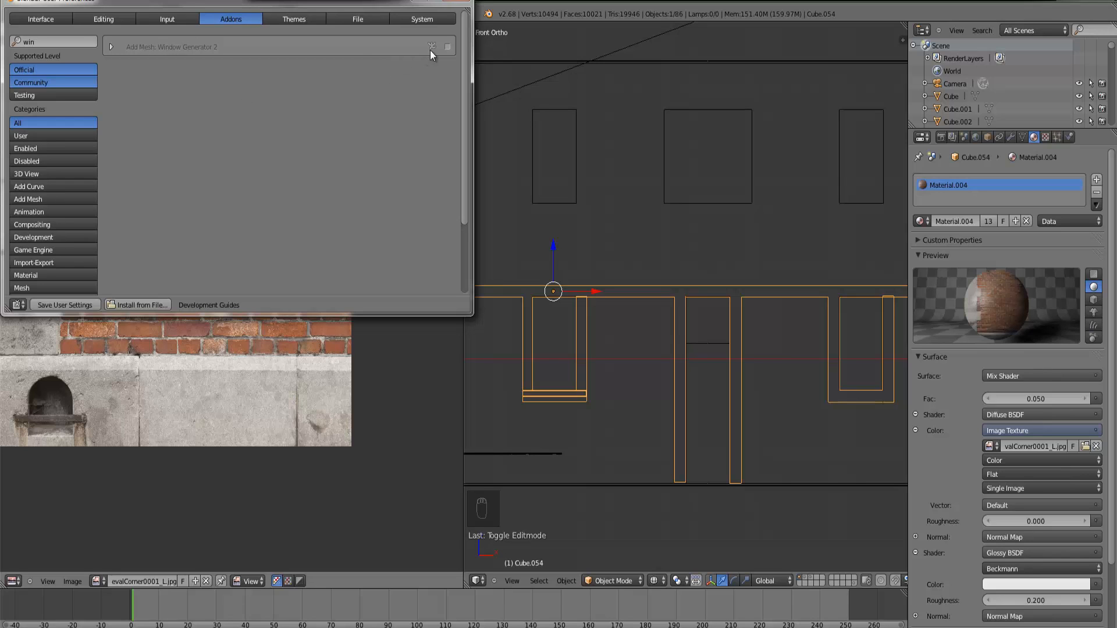
pyautogui.click(447, 47)
pyautogui.click(492, 73)
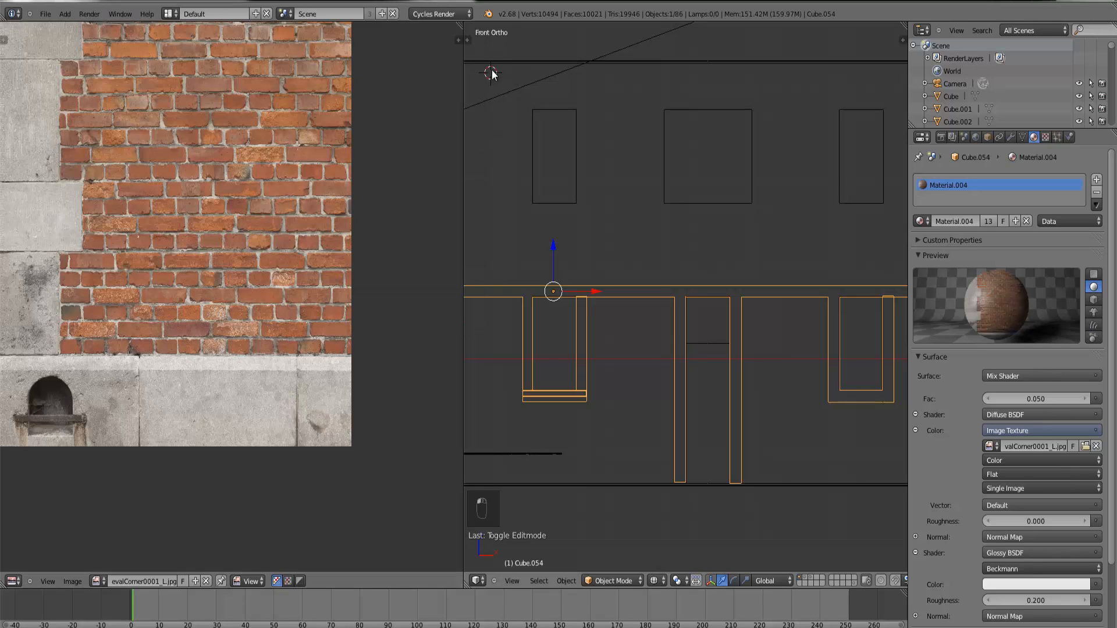
# Step: Widen the 3D viewport, show its tool shelf and add a Window mesh at the 3D cursor
pyautogui.scroll(-4, 676, 245)
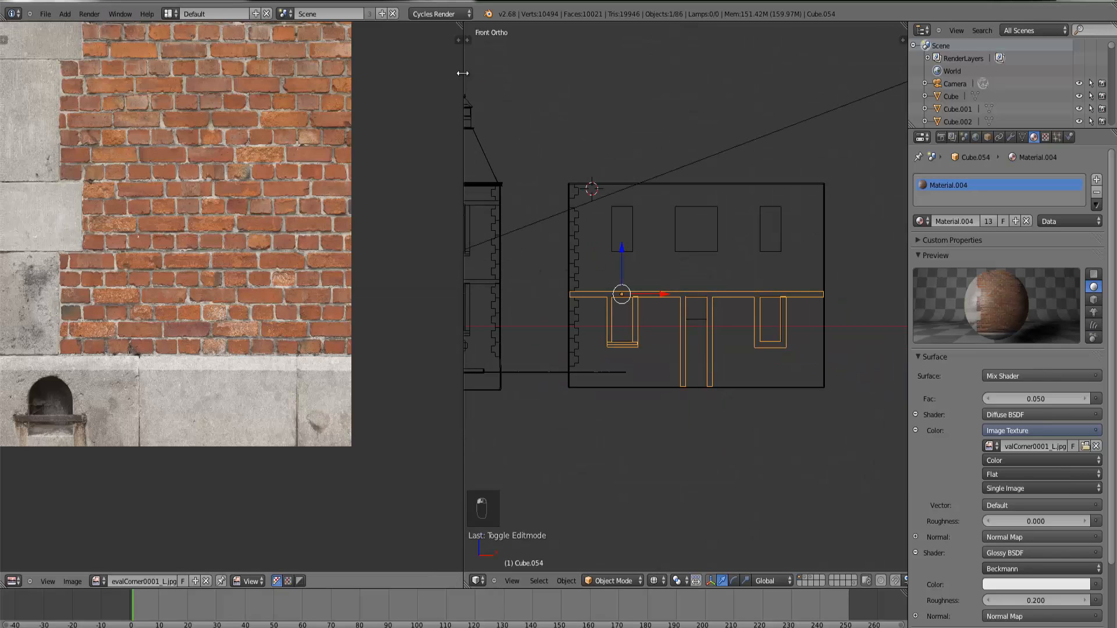
pyautogui.moveTo(462, 72); pyautogui.dragTo(251, 93)
pyautogui.press('t')
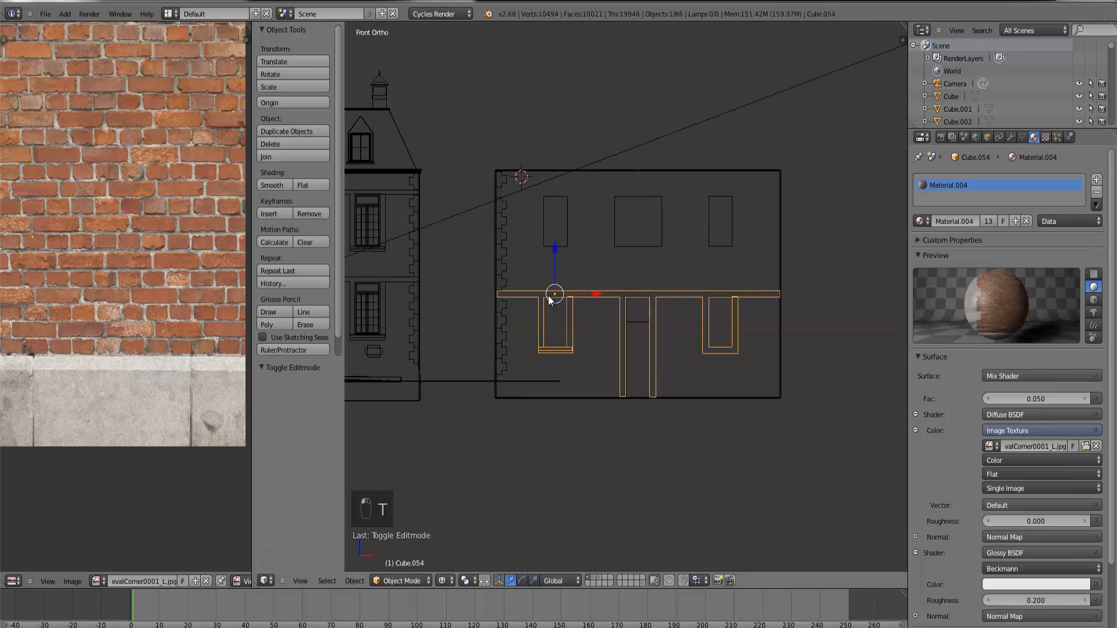
pyautogui.scroll(-1, 340, 261)
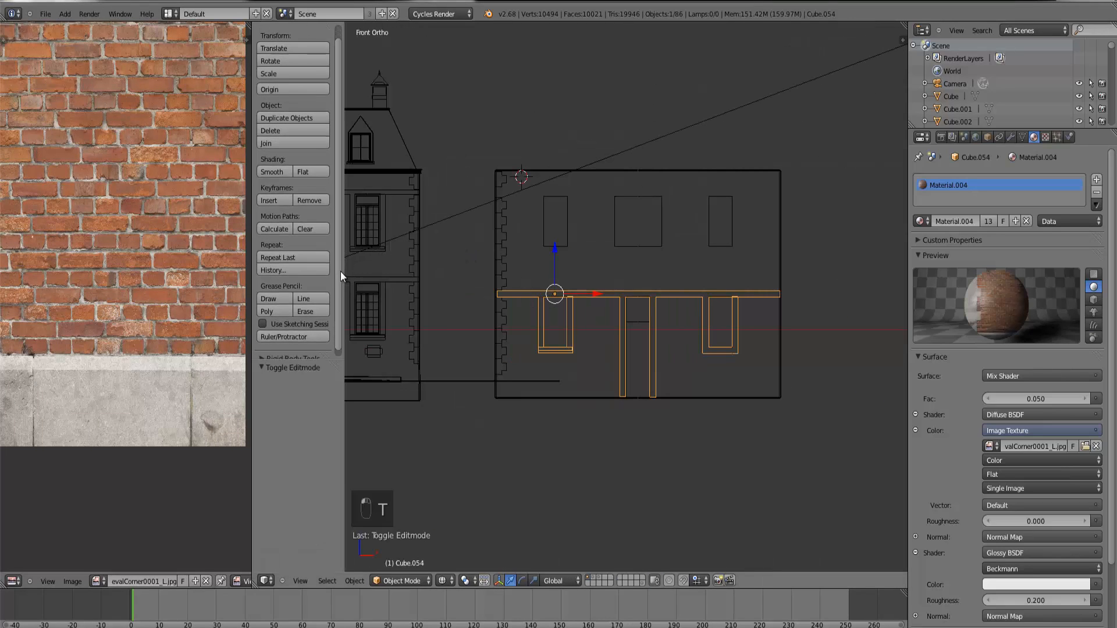
pyautogui.click(65, 13)
pyautogui.moveTo(76, 27)
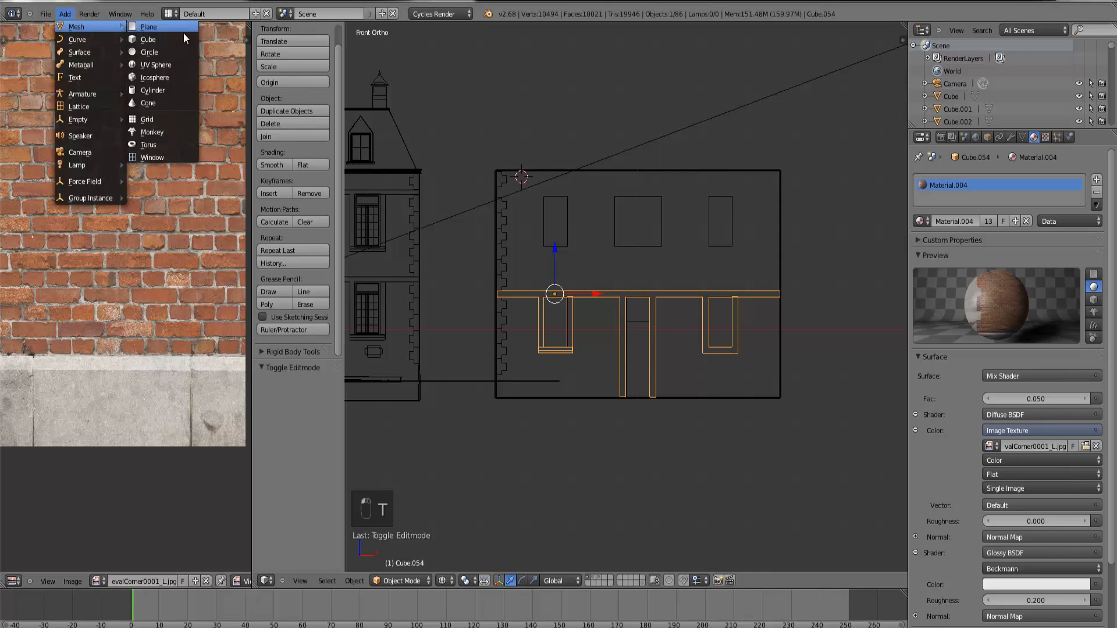
pyautogui.click(169, 156)
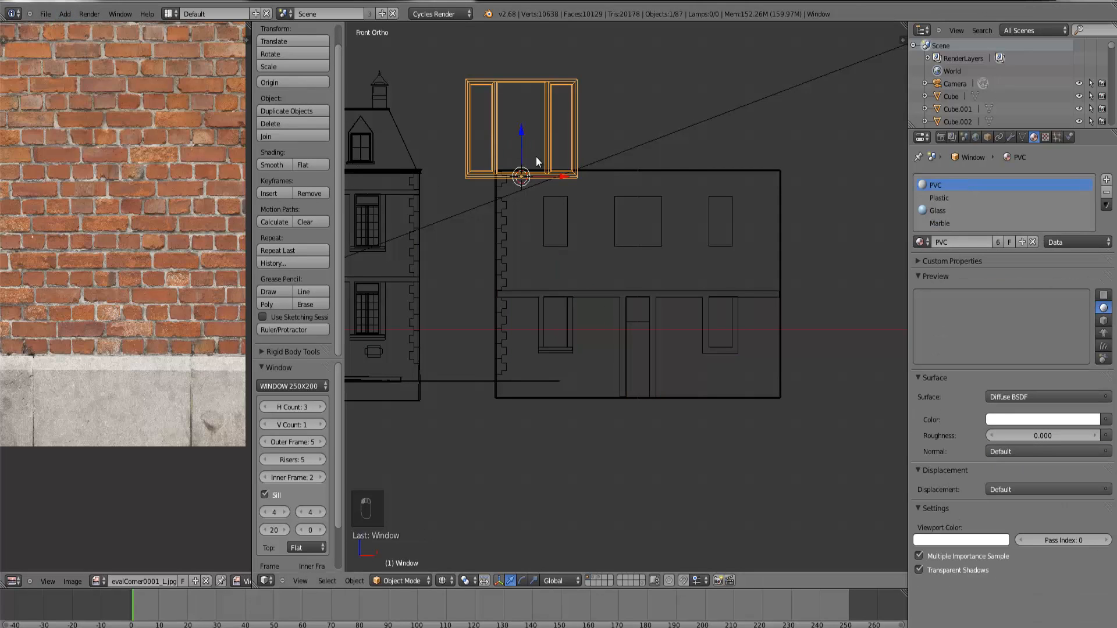
# Step: Set the new window's H Count to 1 and V Count to 2
pyautogui.click(268, 407)
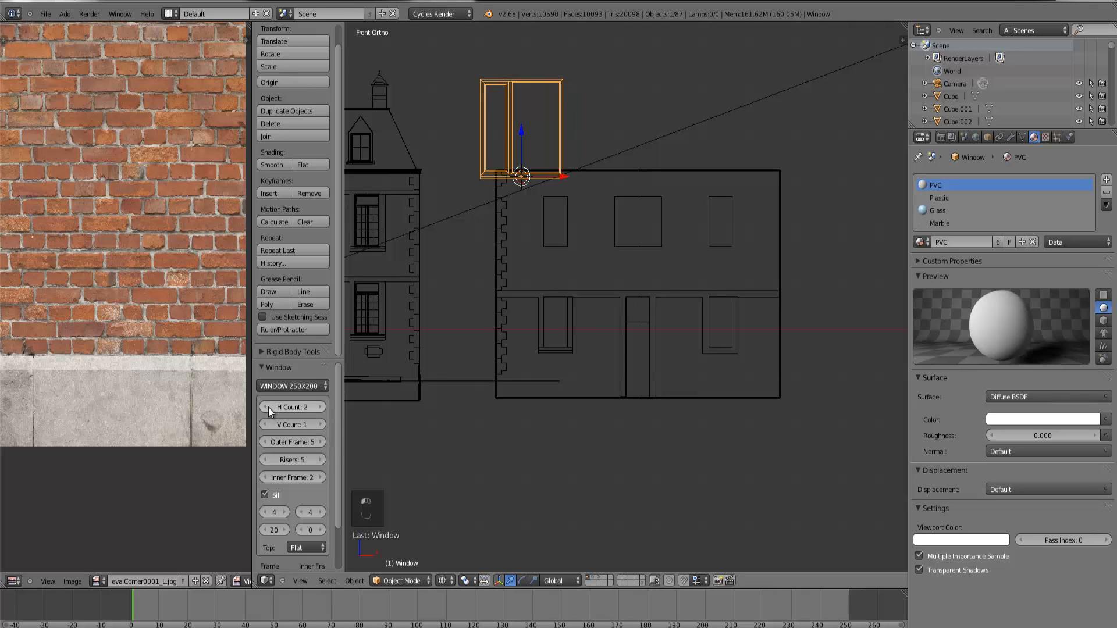
pyautogui.click(266, 407)
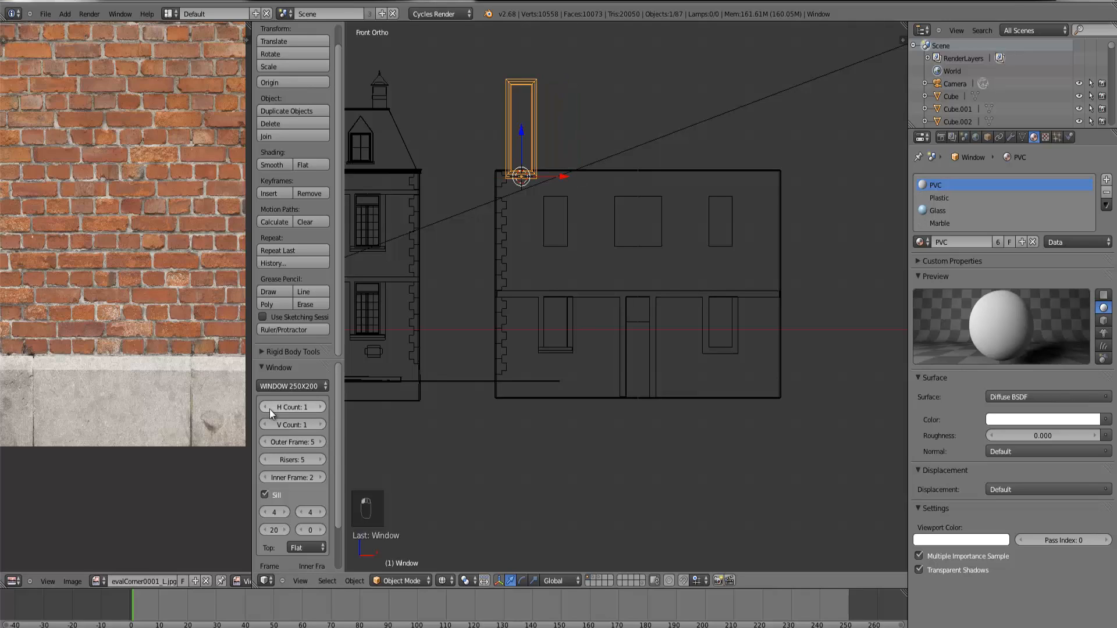
pyautogui.rightClick(368, 314)
pyautogui.rightClick(511, 121)
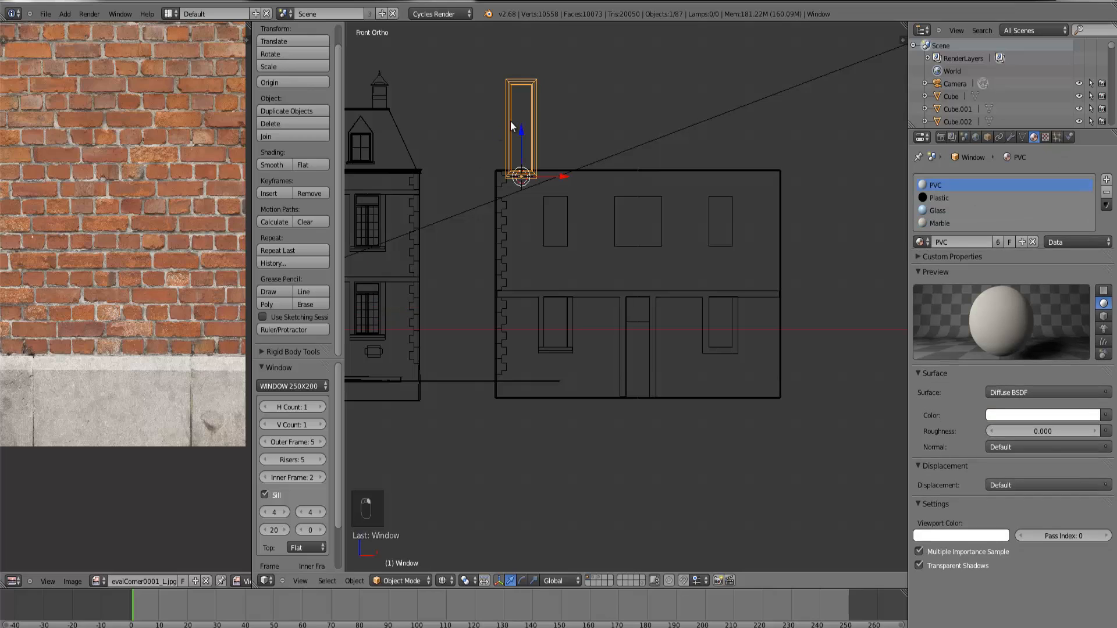
pyautogui.click(320, 423)
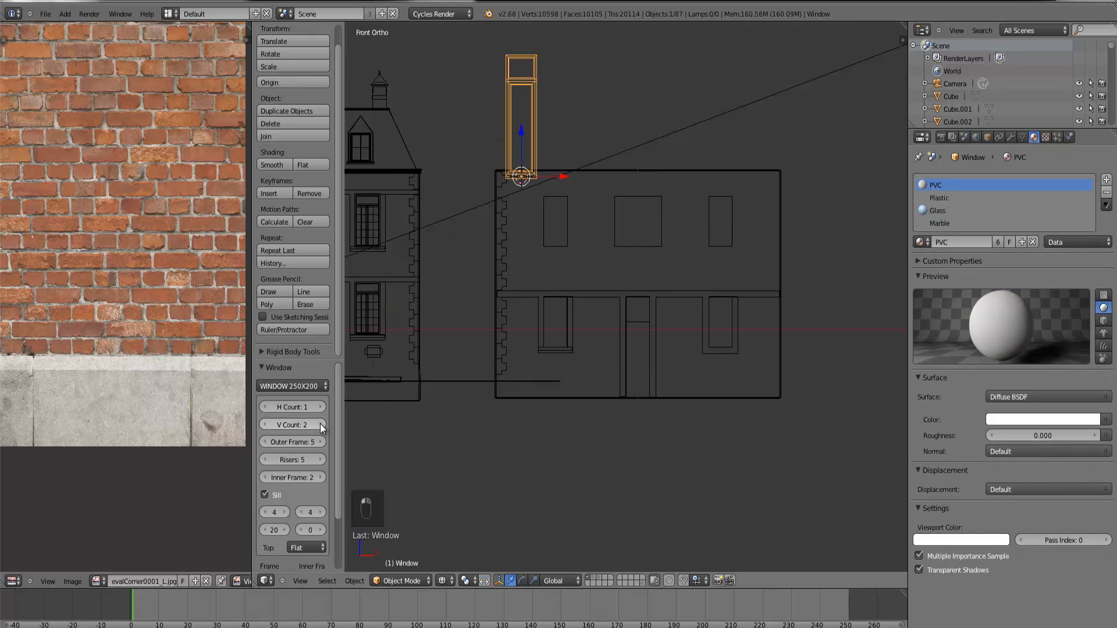
# Step: Set the new window's width to 120 and frame the window in the view
pyautogui.scroll(-3, 324, 460)
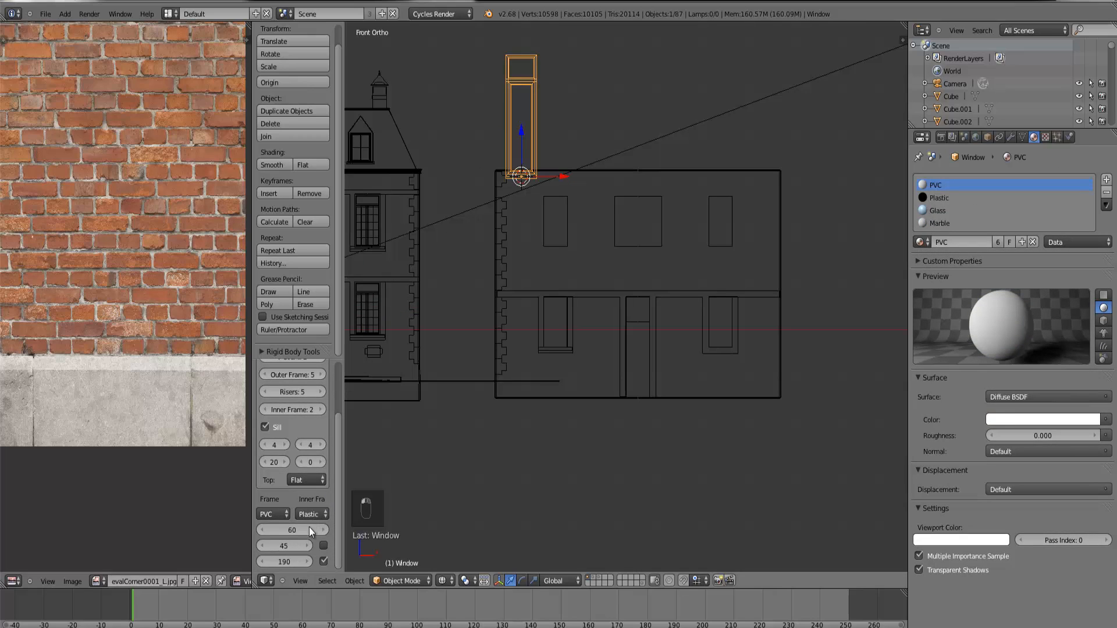
pyautogui.moveTo(306, 532); pyautogui.dragTo(337, 531)
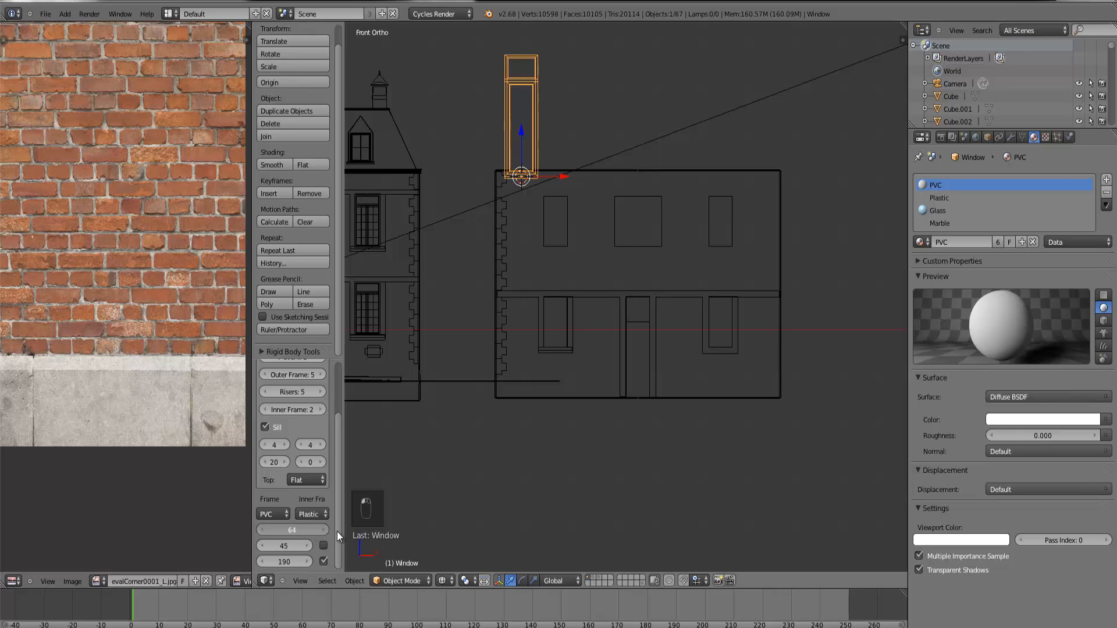
pyautogui.click(294, 531)
pyautogui.write('120')
pyautogui.press('Return')
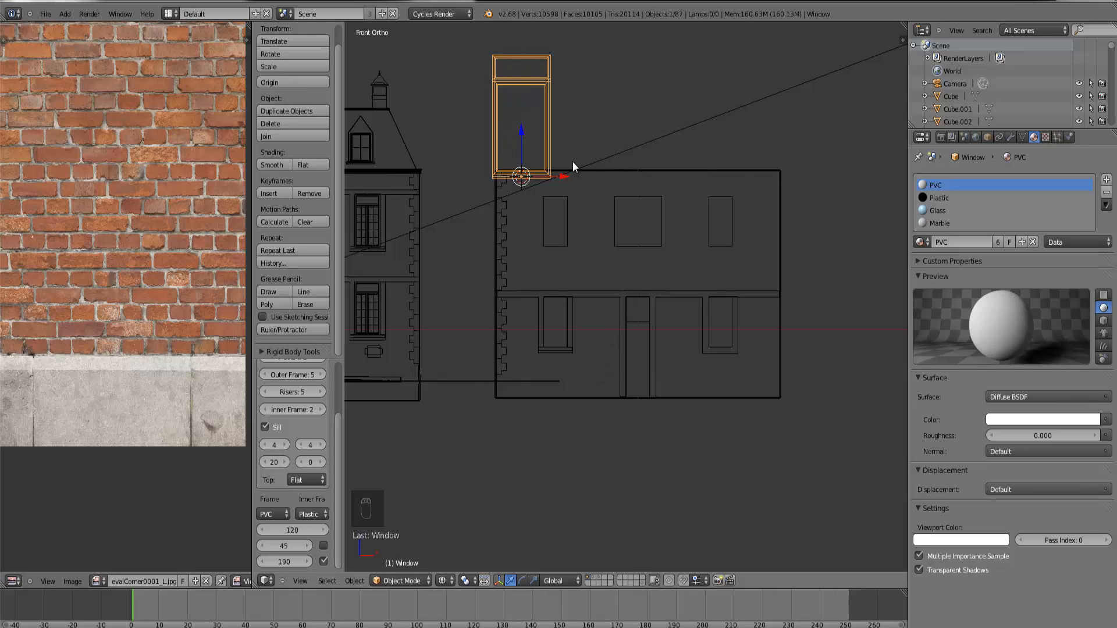
pyautogui.press('ctrl+KP_Decimal')
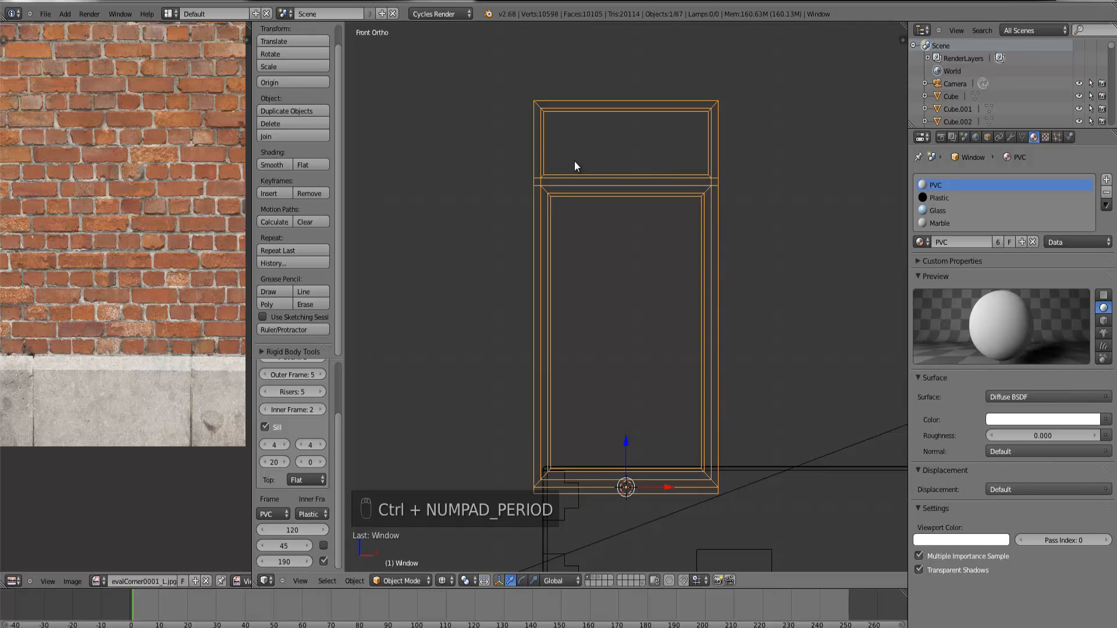
# Step: Turn off the new window's Sill option and show the window in solid shading at an angle
pyautogui.click(936, 212)
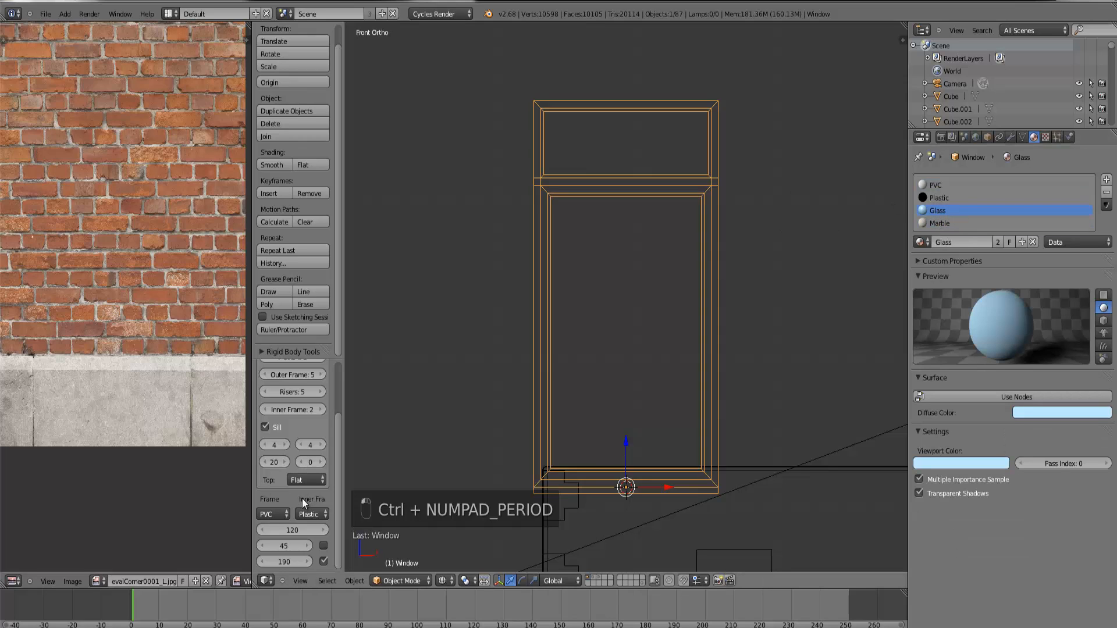
pyautogui.moveTo(337, 494); pyautogui.dragTo(337, 488)
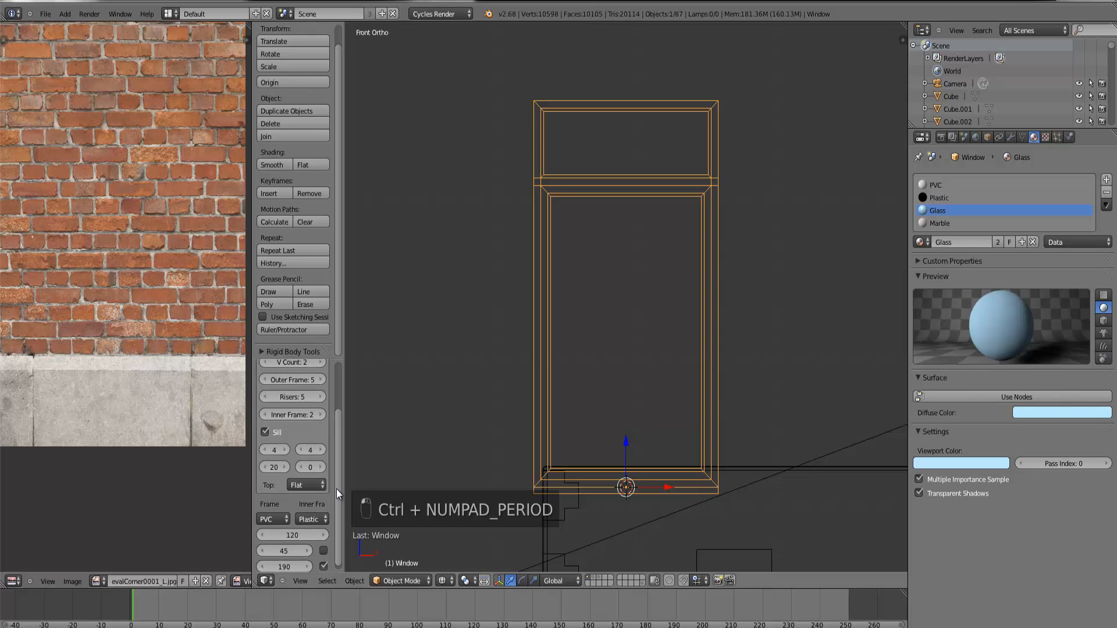
pyautogui.click(265, 432)
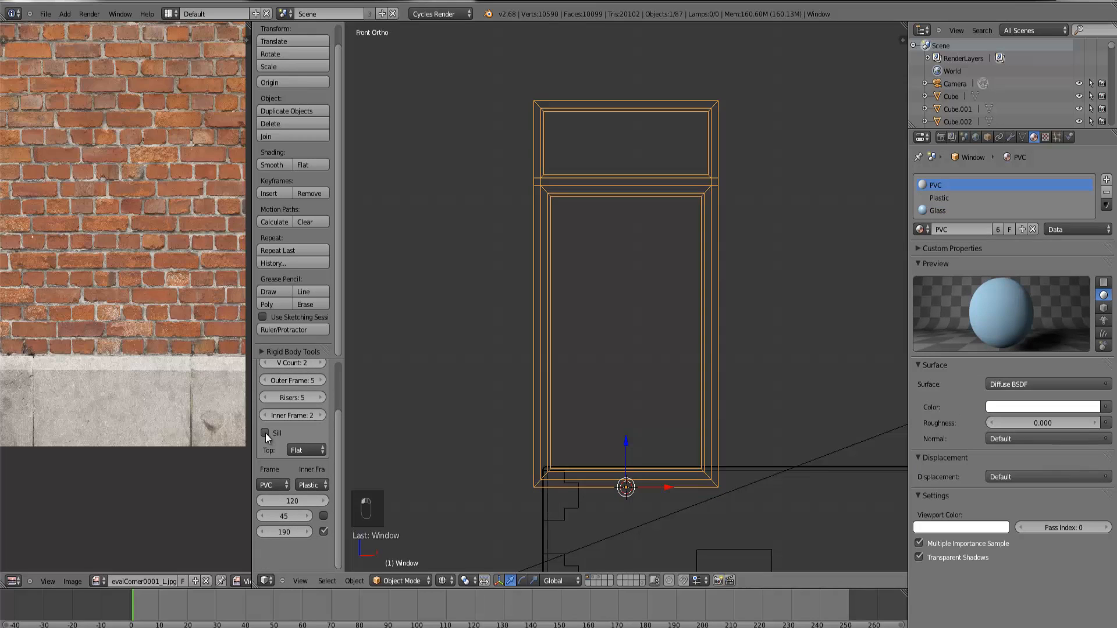
pyautogui.click(265, 433)
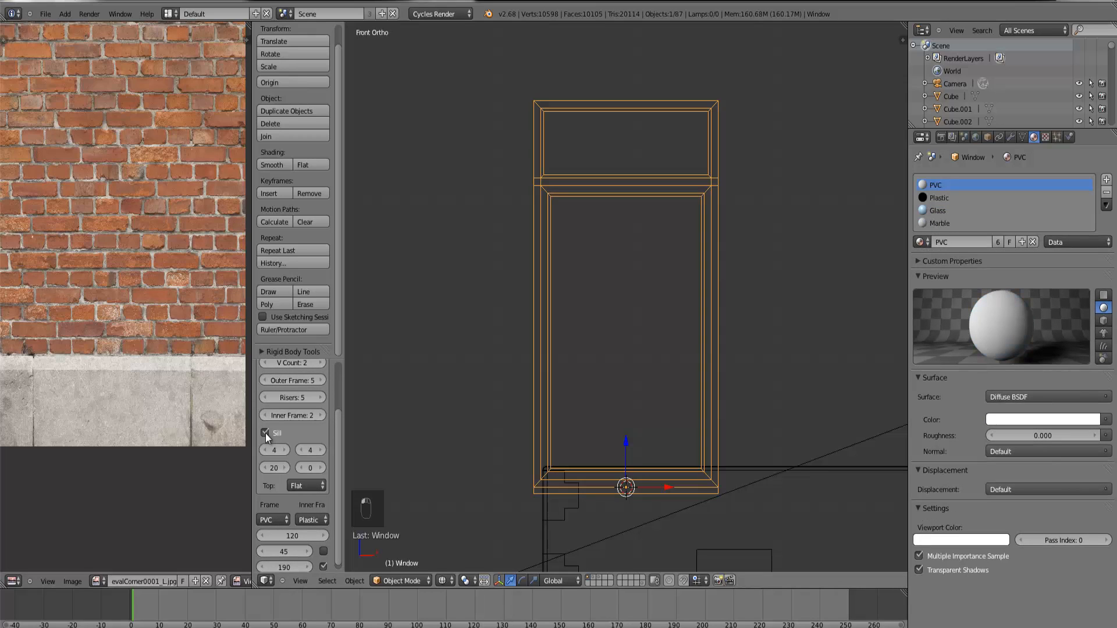
pyautogui.click(265, 433)
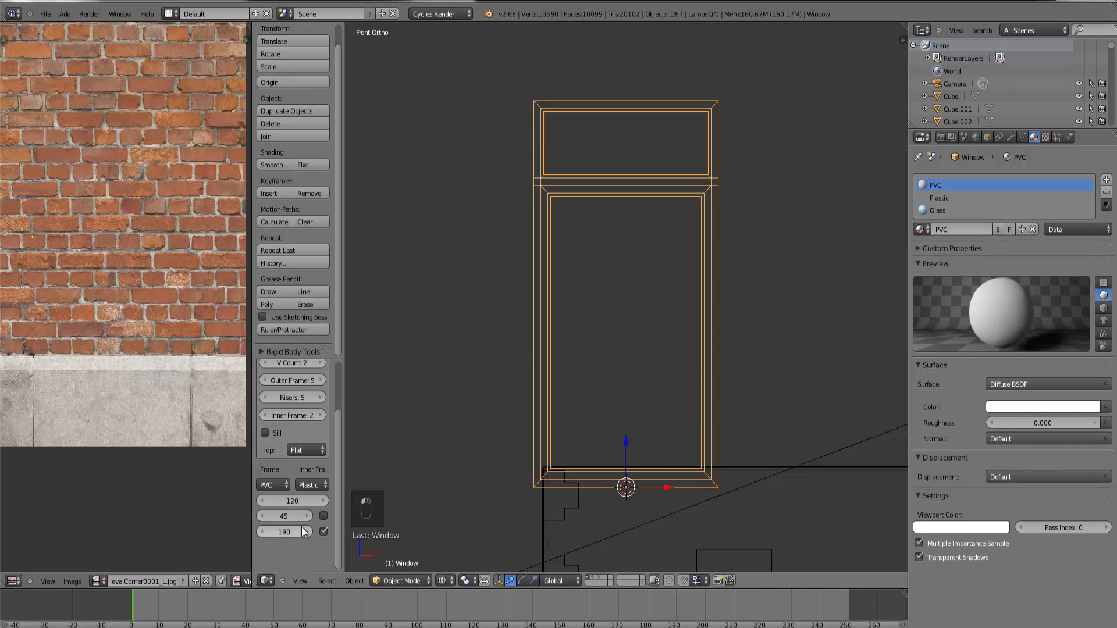
pyautogui.click(321, 529)
pyautogui.click(321, 530)
pyautogui.click(323, 533)
pyautogui.click(323, 533)
pyautogui.moveTo(723, 448); pyautogui.dragTo(740, 464, button='middle')
pyautogui.press('z')
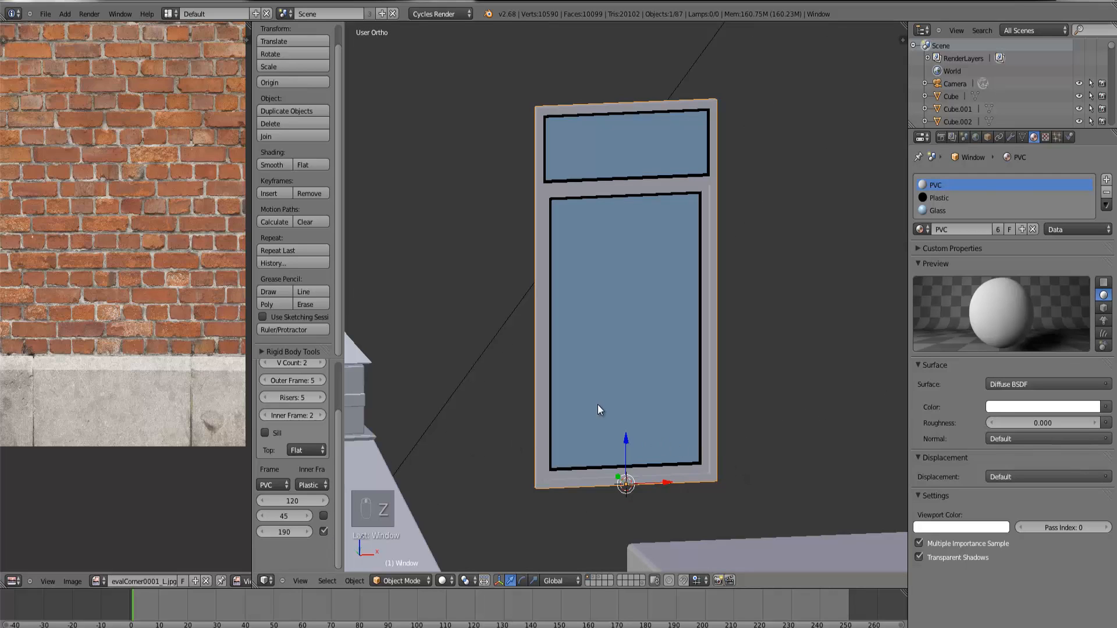
pyautogui.press('g')
pyautogui.rightClick(660, 390)
pyautogui.press('Tab')
pyautogui.press('Tab')
pyautogui.press('Tab')
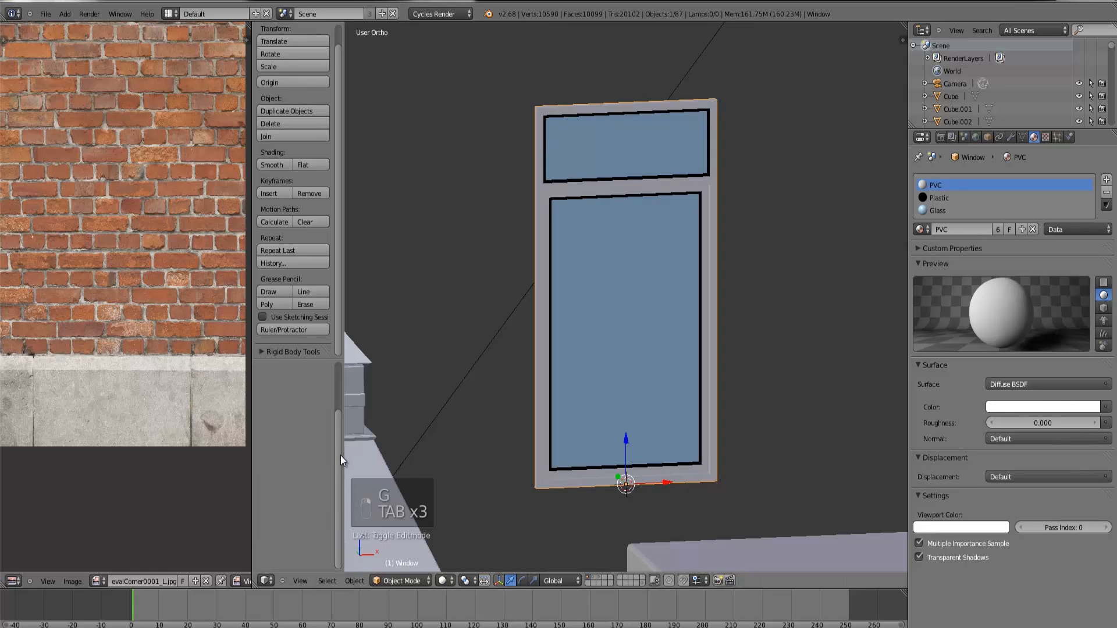
# Step: In Edit Mode, delete the linked vertices of the glass pane in the window's large lower opening, and return to Object Mode
pyautogui.scroll(5, 779, 186)
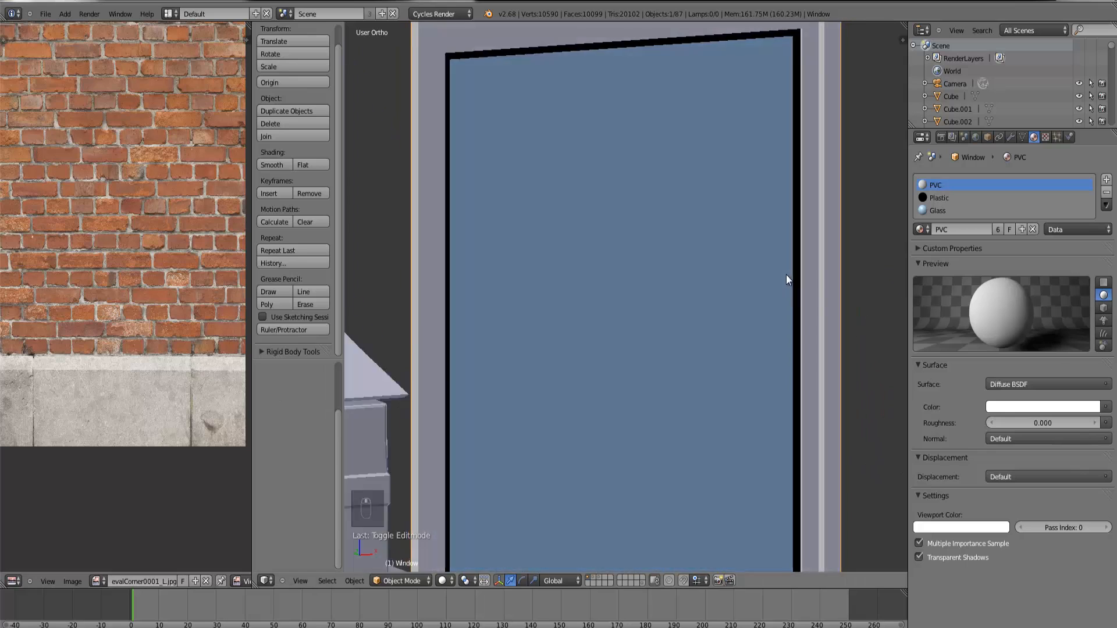
pyautogui.moveTo(786, 275); pyautogui.dragTo(785, 313, button='middle')
pyautogui.press('Tab')
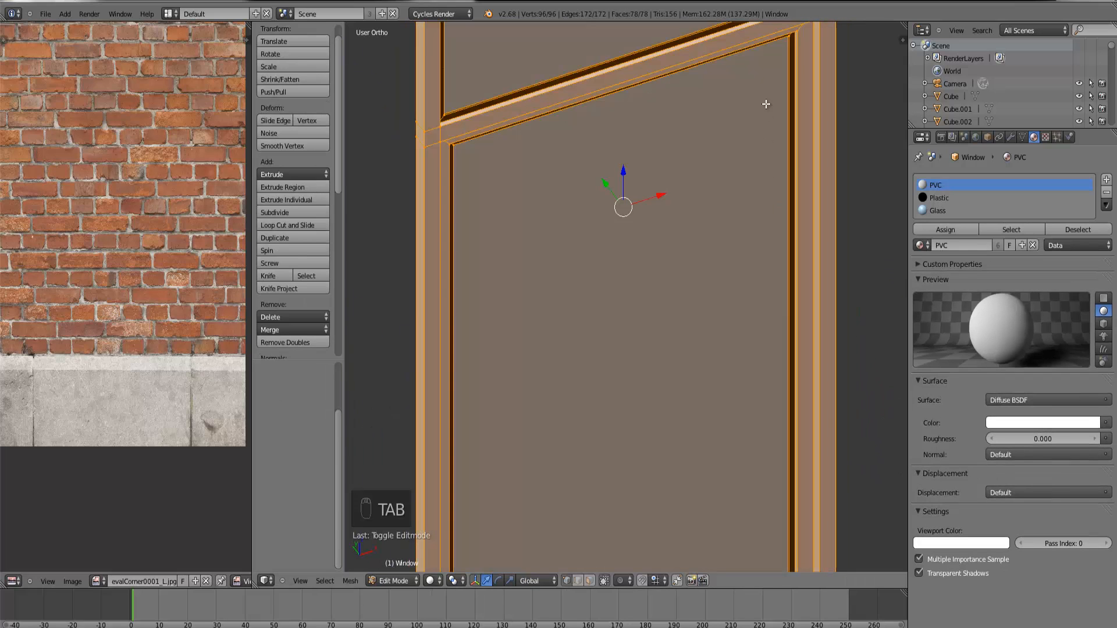
pyautogui.rightClick(788, 44)
pyautogui.press('ctrl+KP_Decimal')
pyautogui.scroll(2, 644, 373)
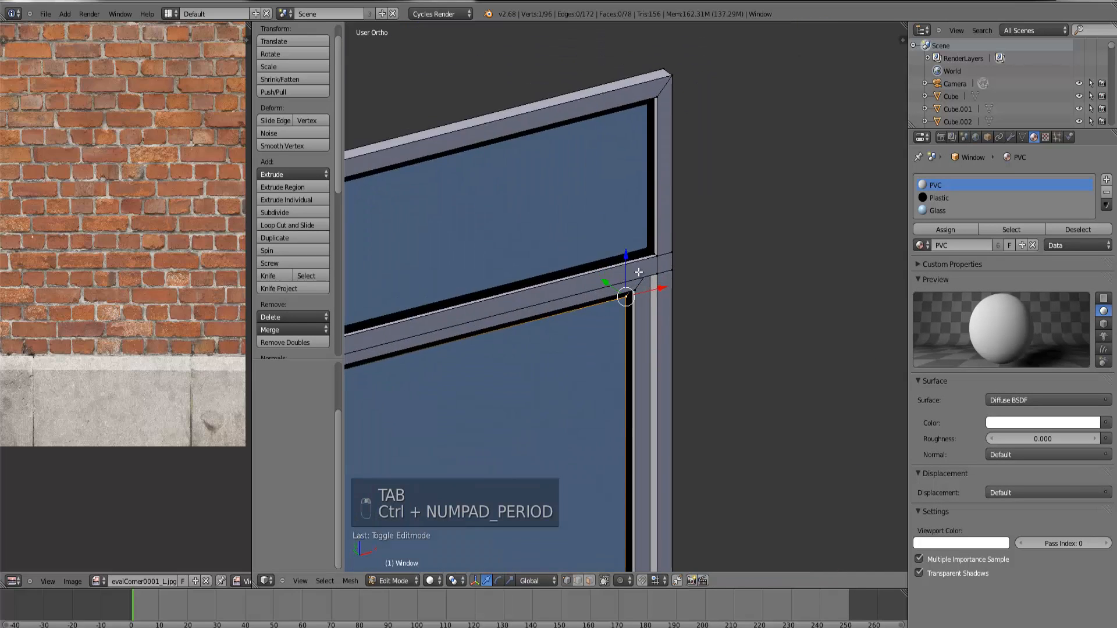
pyautogui.moveTo(644, 372)
pyautogui.mouseDown(button='middle')
pyautogui.moveTo(638, 314)
pyautogui.moveTo(651, 317)
pyautogui.moveTo(622, 320)
pyautogui.moveTo(608, 295)
pyautogui.moveTo(559, 297)
pyautogui.moveTo(543, 335)
pyautogui.mouseUp(button='middle')
pyautogui.press('z')
pyautogui.keyDown('shift'); pyautogui.rightClick(563, 280); pyautogui.keyUp('shift')
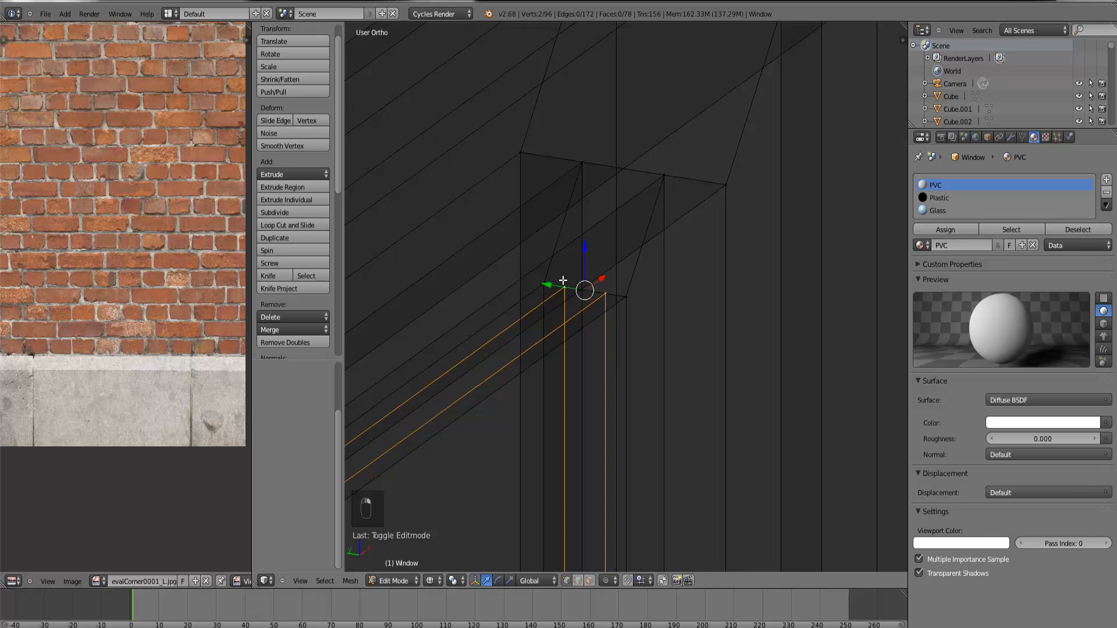
pyautogui.hotkey('ctrl', 'l')
pyautogui.press('x')
pyautogui.click(562, 281)
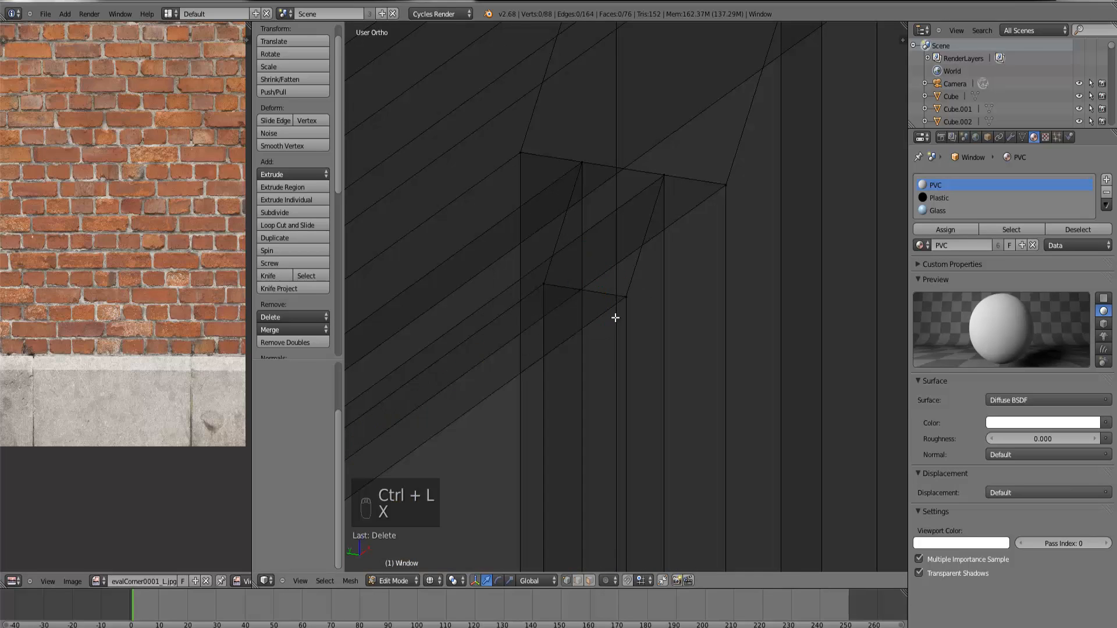
pyautogui.press('Tab')
pyautogui.scroll(-5, 750, 445)
pyautogui.scroll(2, 679, 410)
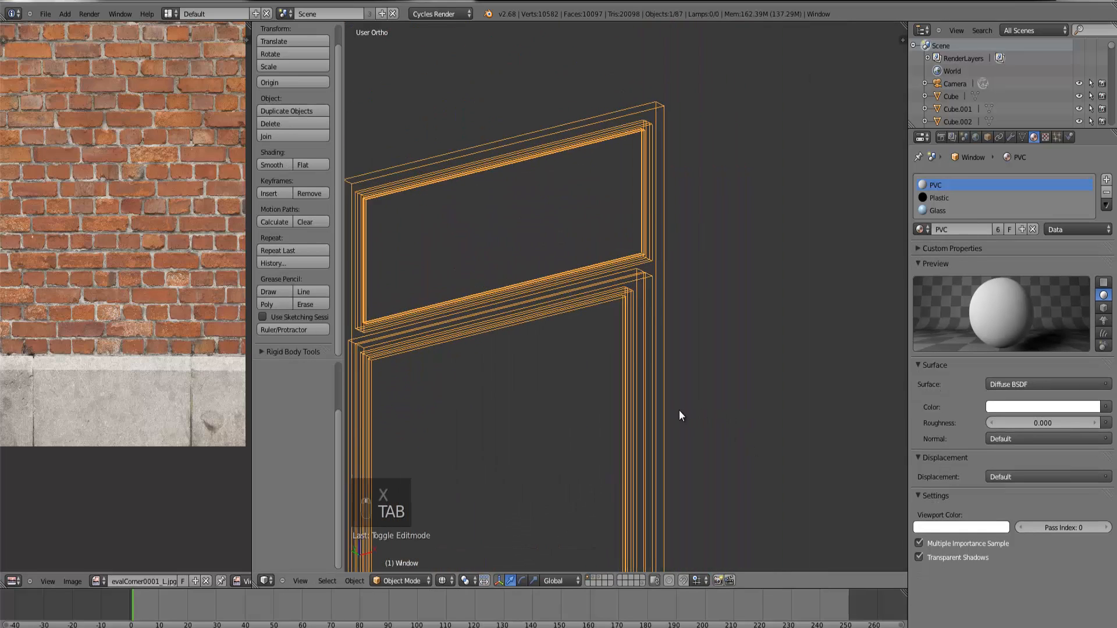
pyautogui.scroll(1, 680, 415)
# Step: Enable nodes for the Plastic material and set its diffuse colour to white, RGB 1.000
pyautogui.click(937, 198)
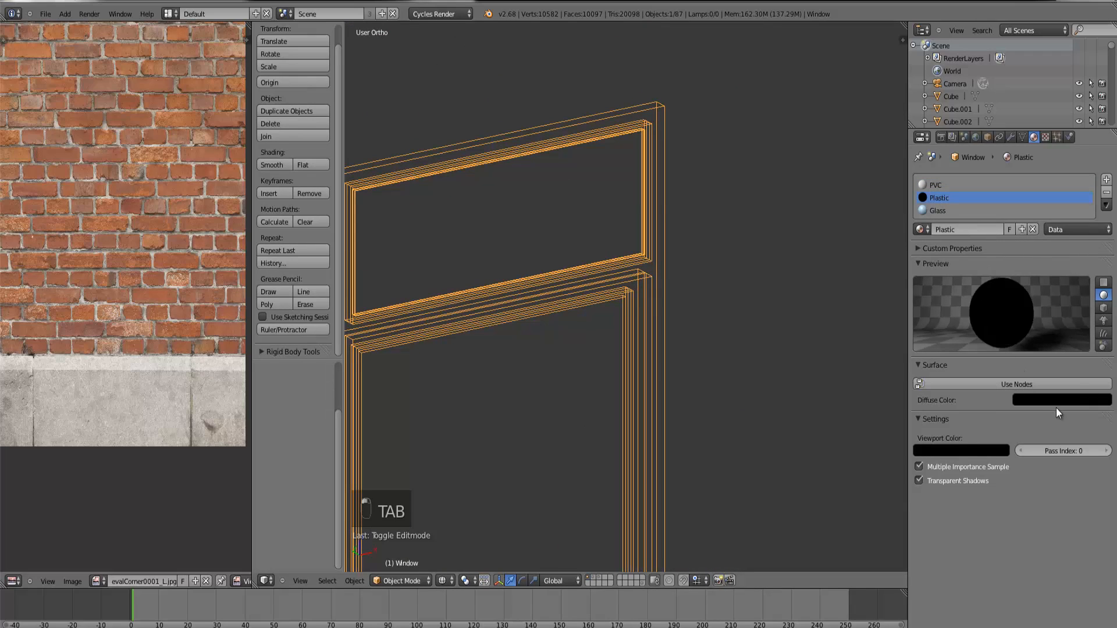
pyautogui.click(1032, 384)
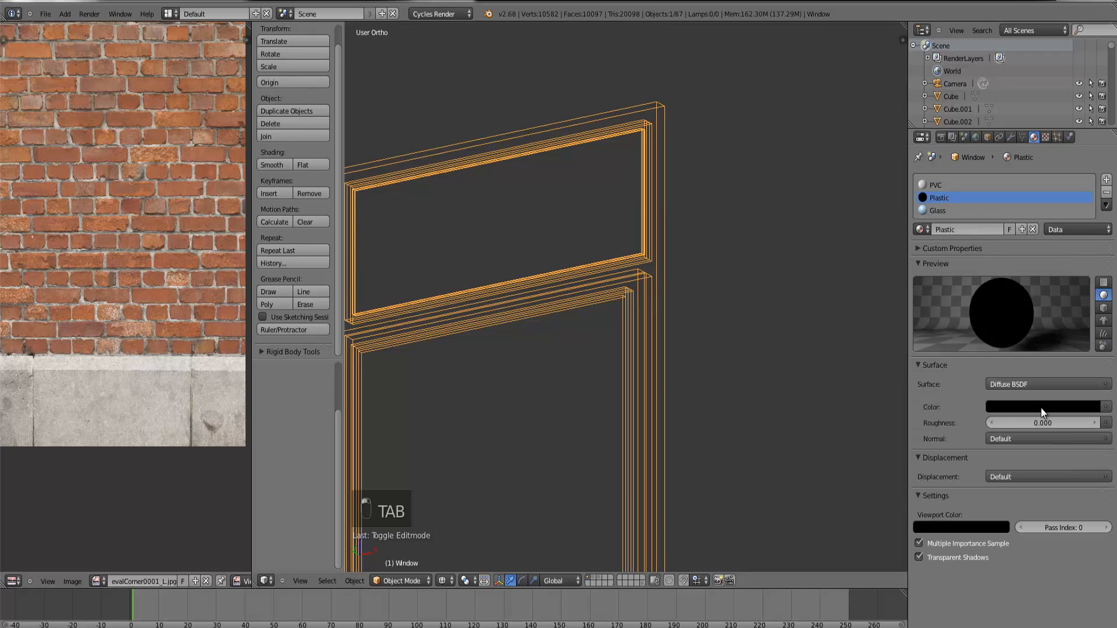
pyautogui.click(1042, 408)
pyautogui.moveTo(1092, 259); pyautogui.dragTo(1098, 216)
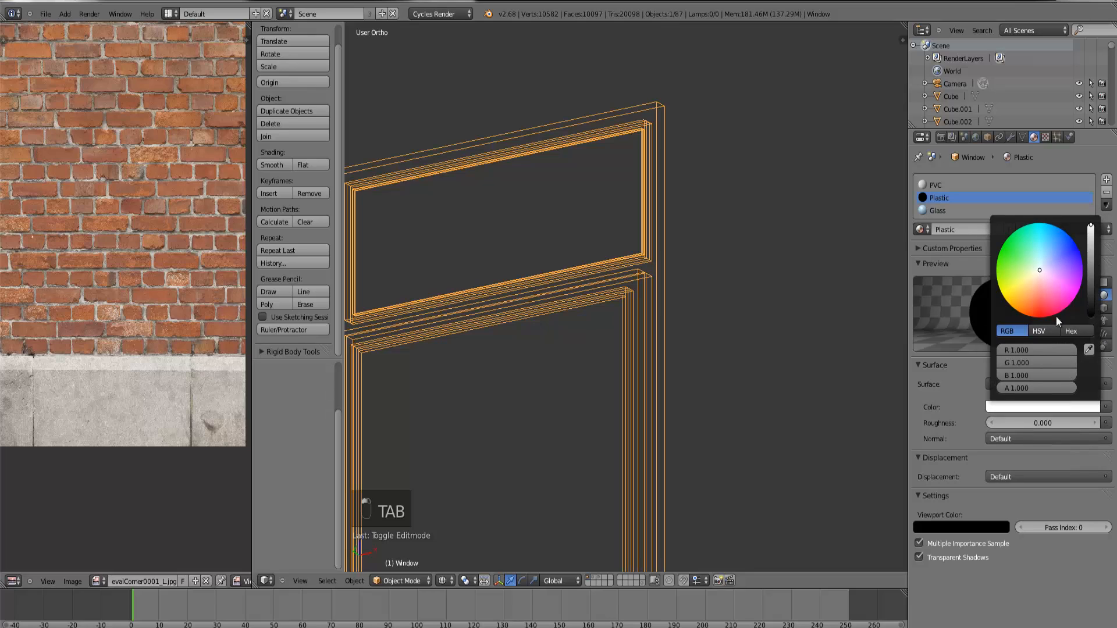
# Step: Tint the PVC material's colour cream, R 1.000, G 0.958, B 0.830, and remove the Glass material slot
pyautogui.click(937, 184)
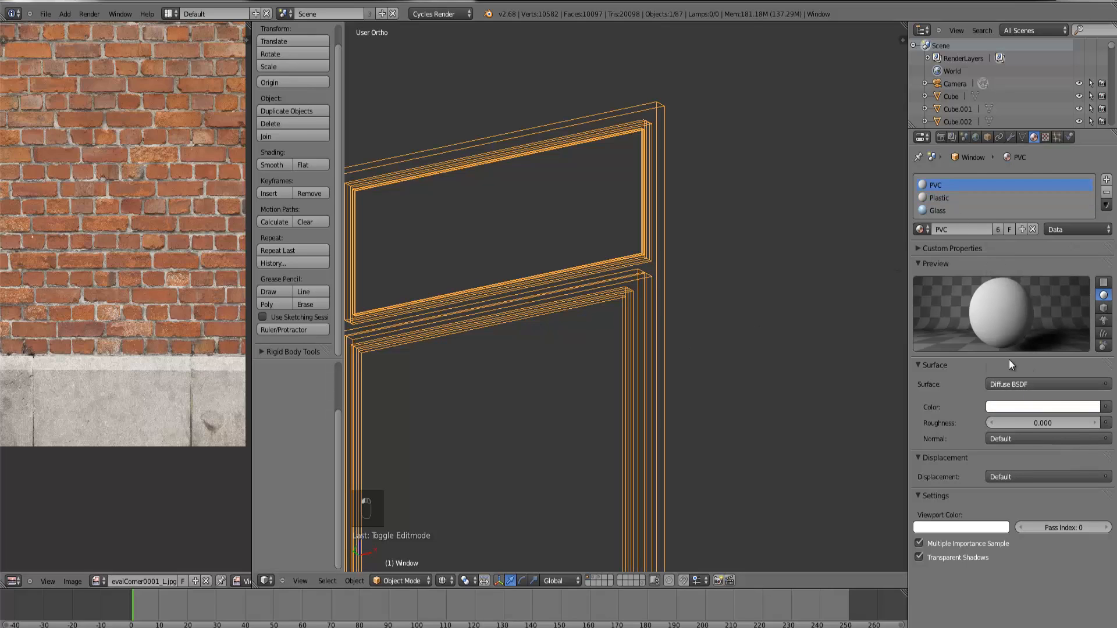
pyautogui.click(1031, 407)
pyautogui.click(1035, 275)
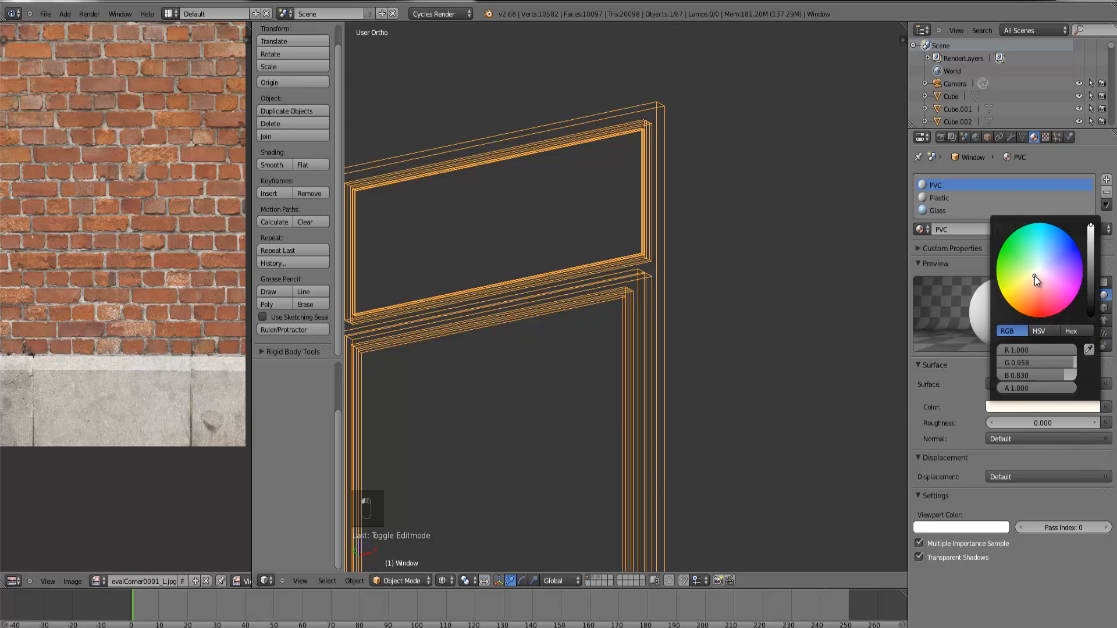
pyautogui.click(1084, 210)
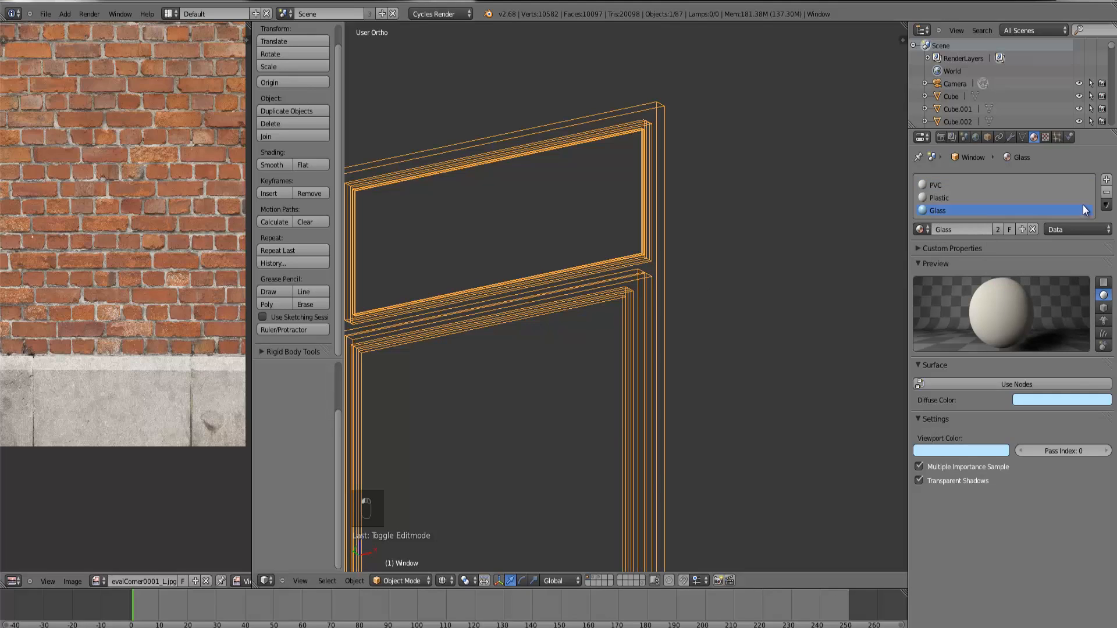
pyautogui.click(1105, 194)
# Step: View the window in Texture shading, from the front and at an angle
pyautogui.press('KP_1')
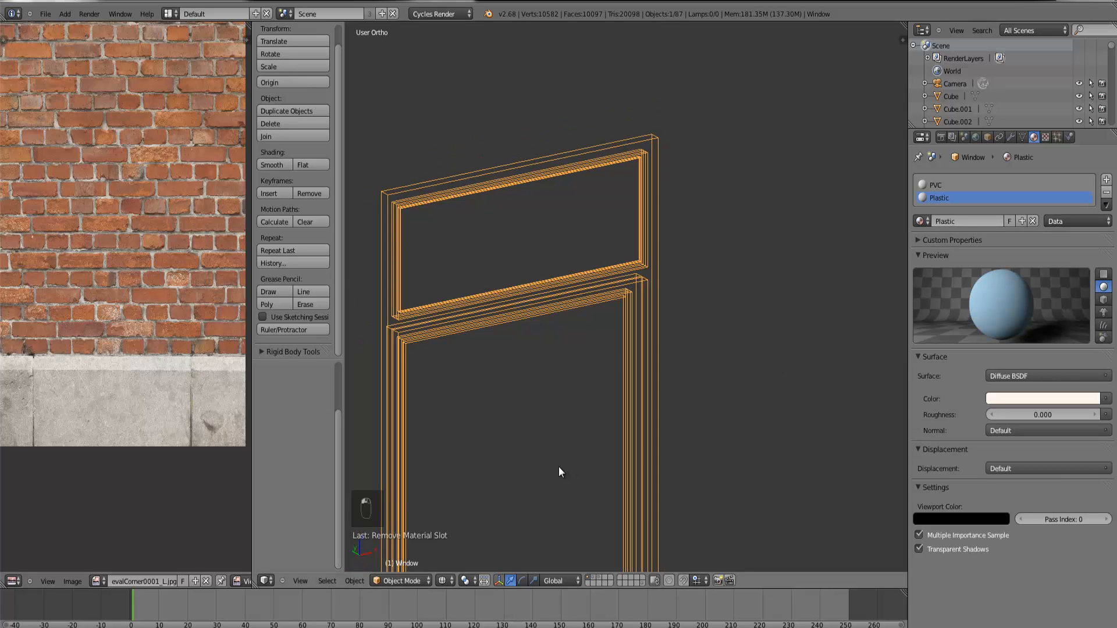
pyautogui.scroll(-3, 559, 467)
pyautogui.click(443, 581)
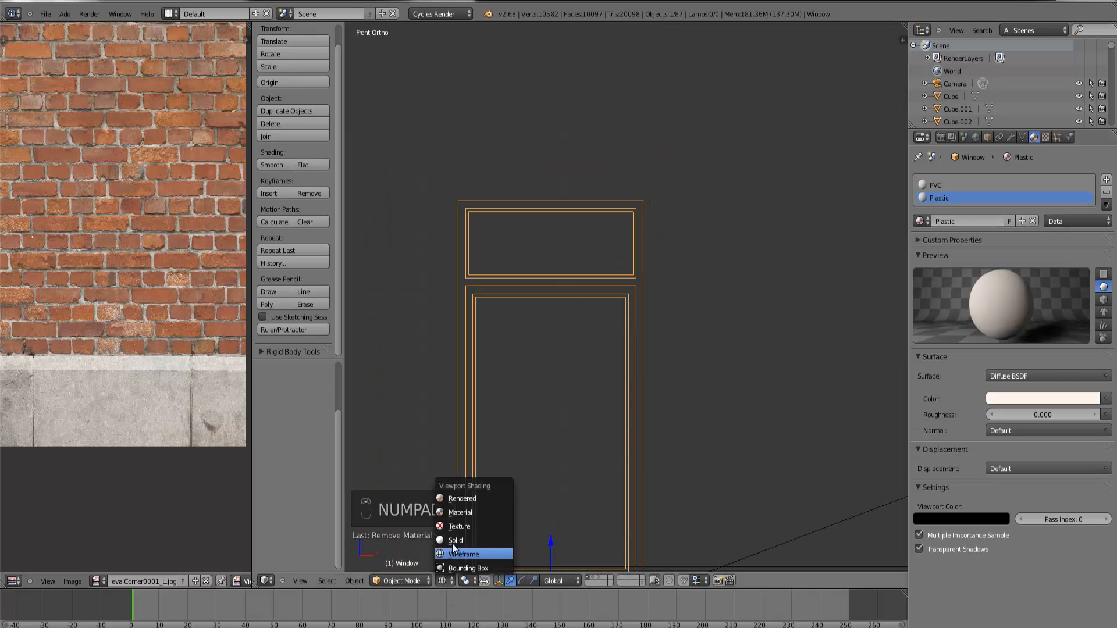
pyautogui.click(453, 525)
pyautogui.scroll(-2, 524, 480)
pyautogui.moveTo(557, 365); pyautogui.dragTo(615, 316, button='middle')
# Step: In Edit Mode, delete the linked vertices of the glass pane in the window's upper opening, and return to Object Mode
pyautogui.press('Tab')
pyautogui.scroll(3, 614, 313)
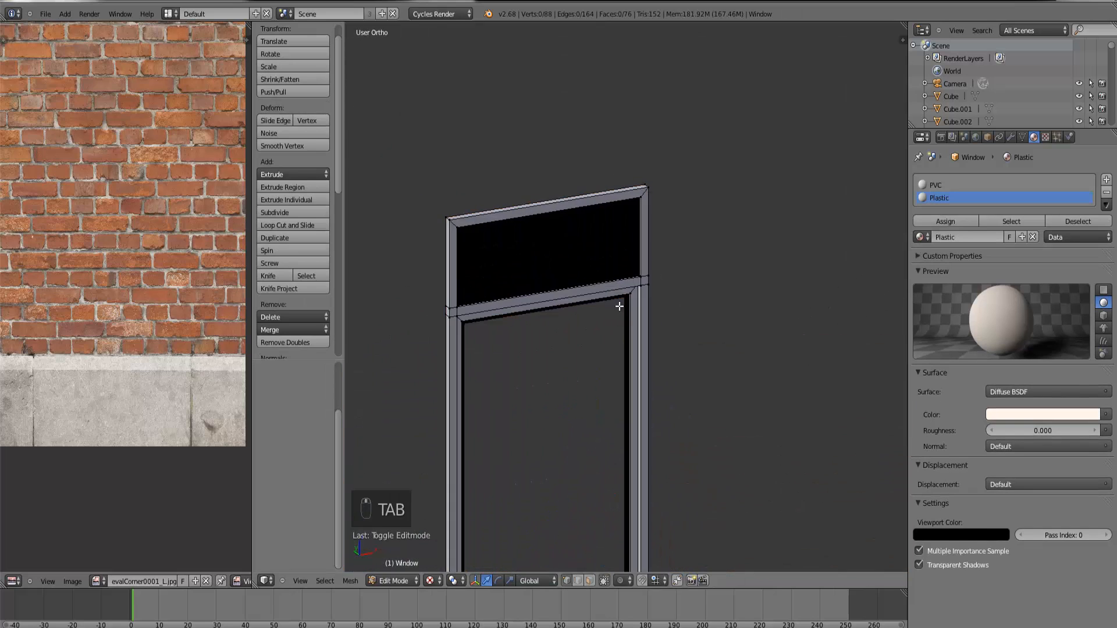
pyautogui.press('z')
pyautogui.scroll(5, 638, 256)
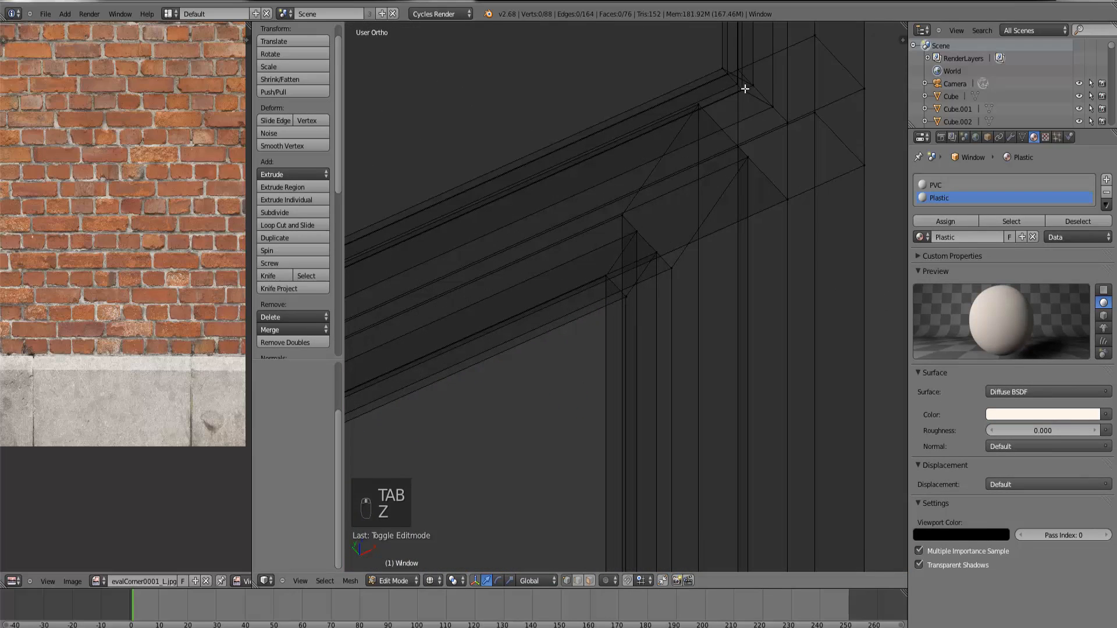
pyautogui.moveTo(739, 143); pyautogui.dragTo(735, 98, button='middle')
pyautogui.keyDown('shift'); pyautogui.rightClick(730, 91); pyautogui.keyUp('shift')
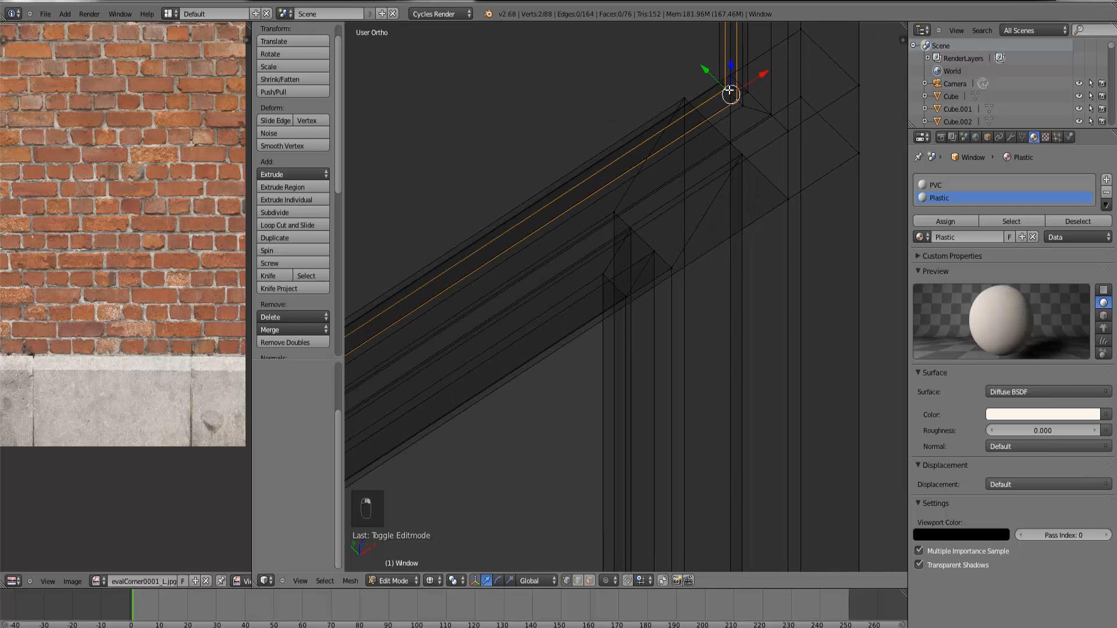
pyautogui.hotkey('ctrl', 'l')
pyautogui.press('x')
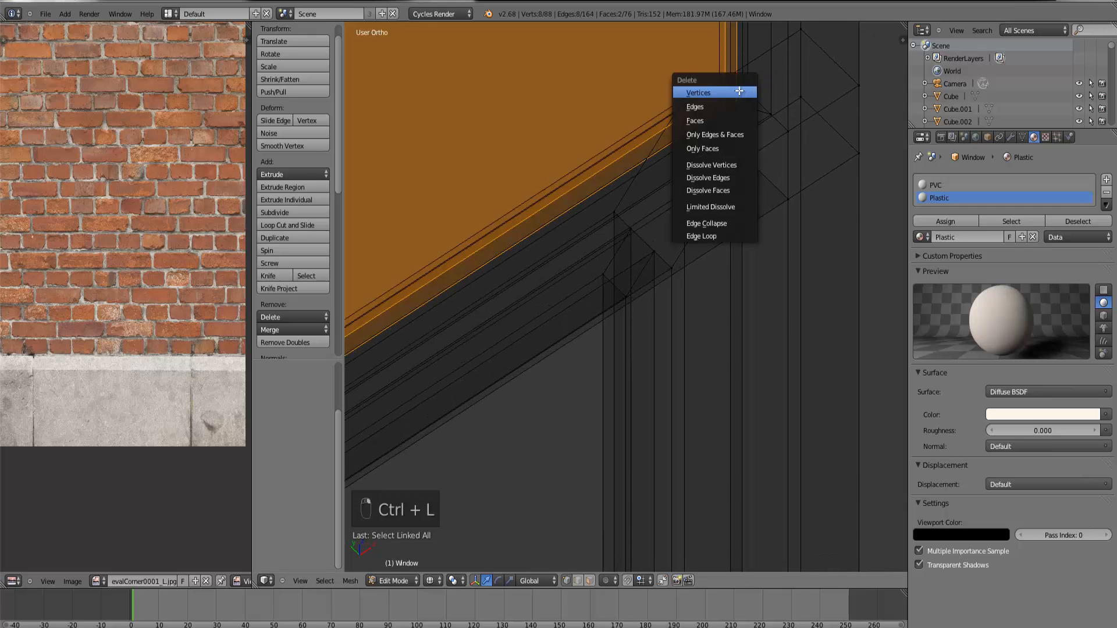
pyautogui.click(738, 92)
pyautogui.scroll(-2, 723, 270)
pyautogui.scroll(-4, 722, 269)
pyautogui.press('Tab')
# Step: Check the paneless window frame against the neighbouring buildings in Texture shading
pyautogui.moveTo(670, 387); pyautogui.dragTo(651, 359, button='middle')
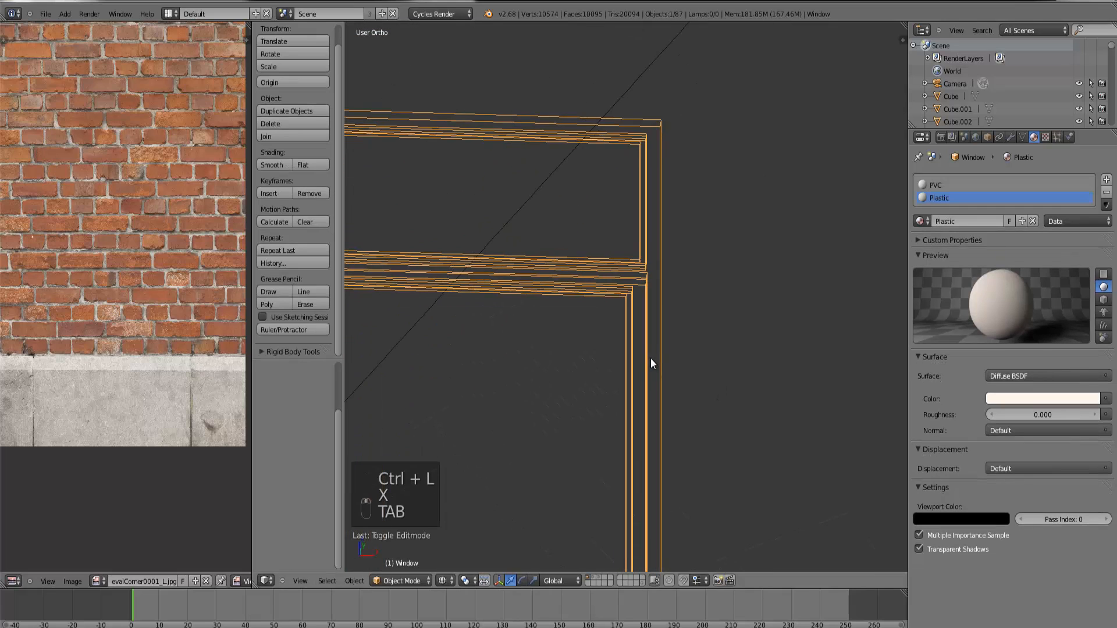
pyautogui.scroll(-5, 650, 358)
pyautogui.click(442, 581)
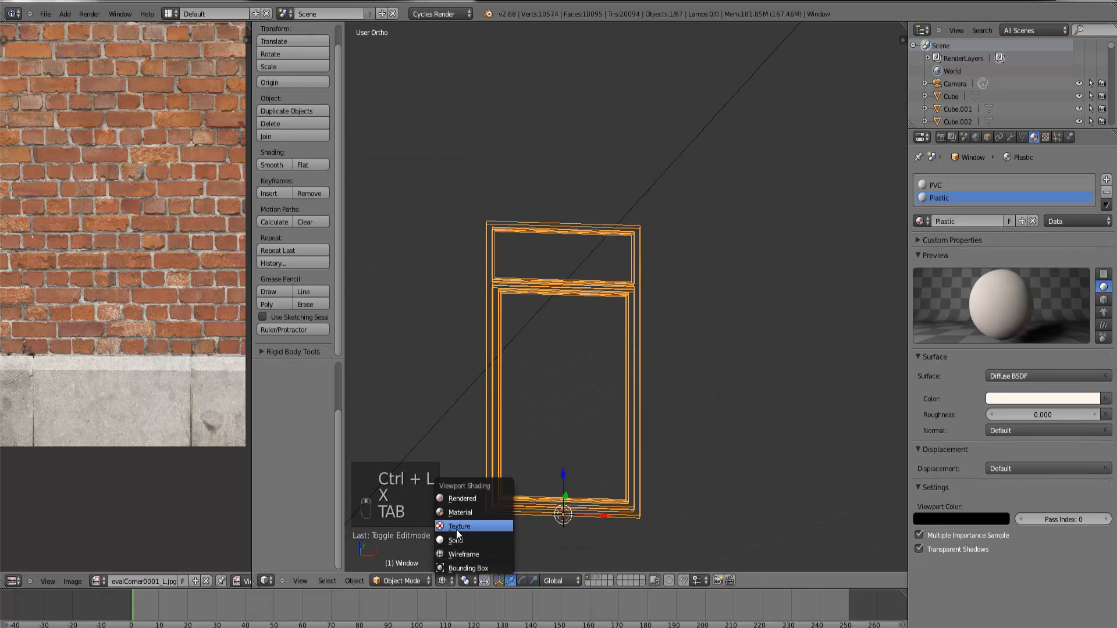
pyautogui.click(456, 527)
pyautogui.moveTo(568, 448); pyautogui.dragTo(584, 431, button='middle')
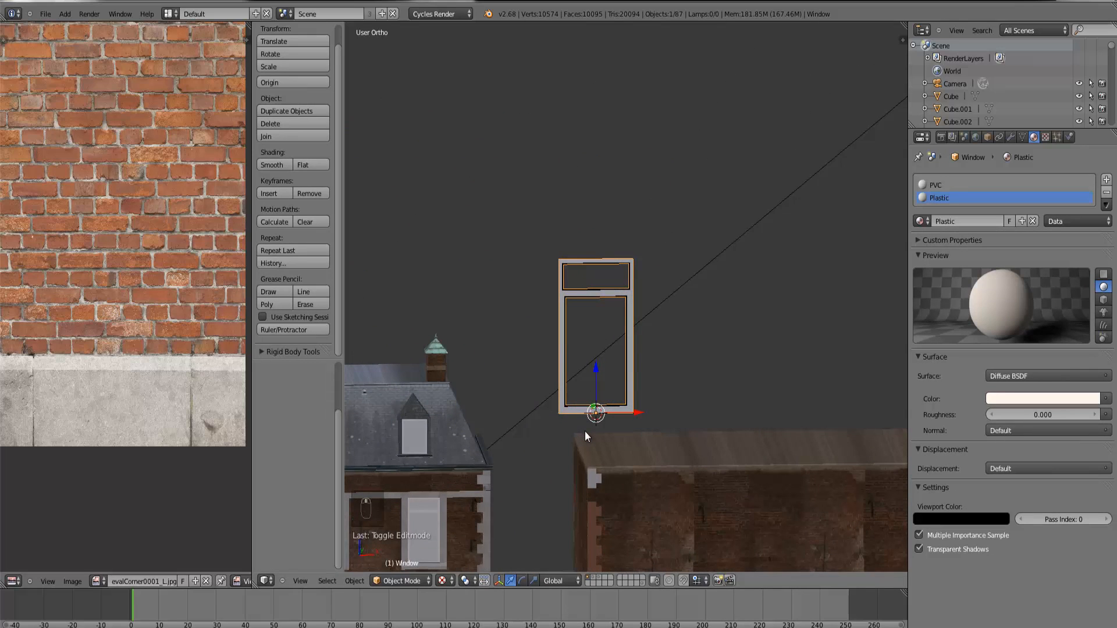
# Step: Select the central post of the finished house's window and examine that window in solid shading at an angle
pyautogui.press('KP_1')
pyautogui.press('z')
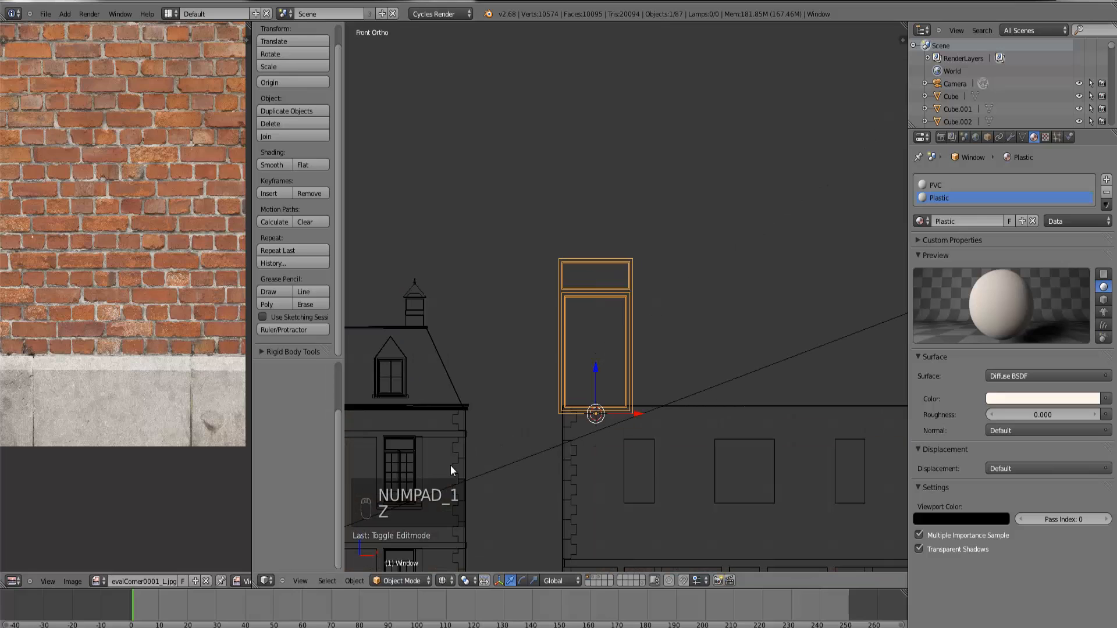
pyautogui.rightClick(404, 470)
pyautogui.press('ctrl+KP_Decimal')
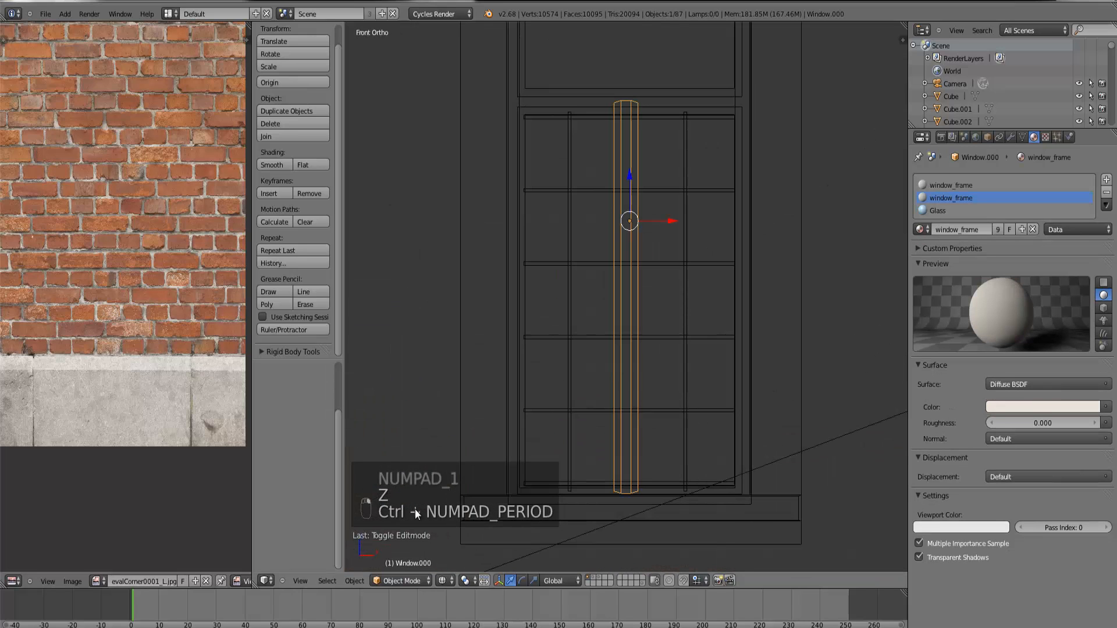
pyautogui.press('z')
pyautogui.moveTo(554, 382); pyautogui.dragTo(603, 414, button='middle')
pyautogui.scroll(-1, 603, 414)
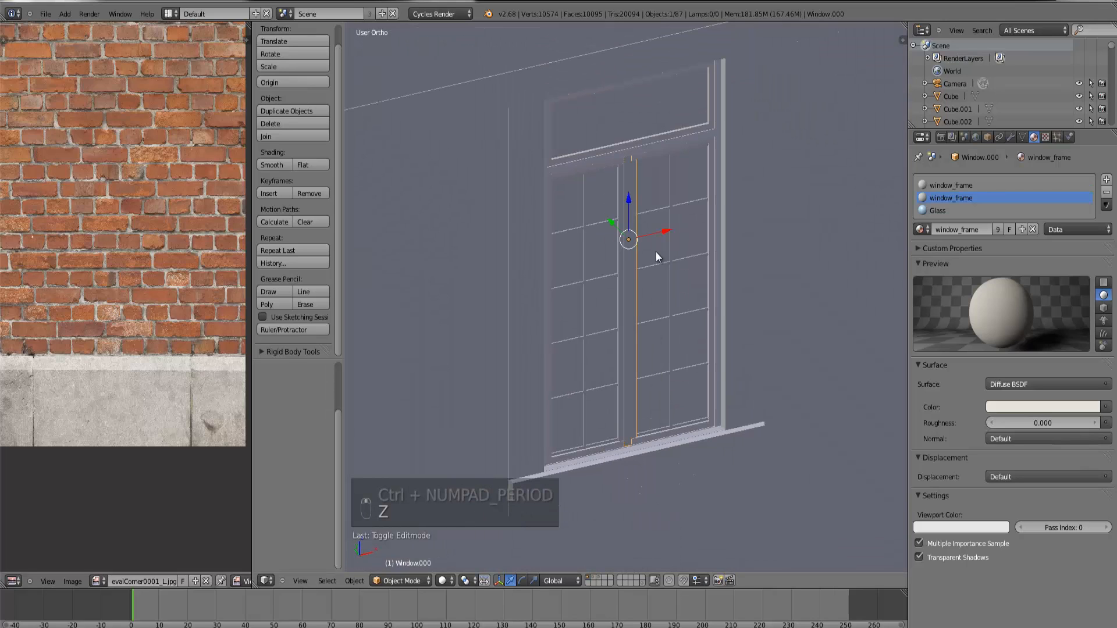
# Step: Select the generated window standing on the plain block and open its mesh for editing in wireframe, seen from the front
pyautogui.press('KP_1')
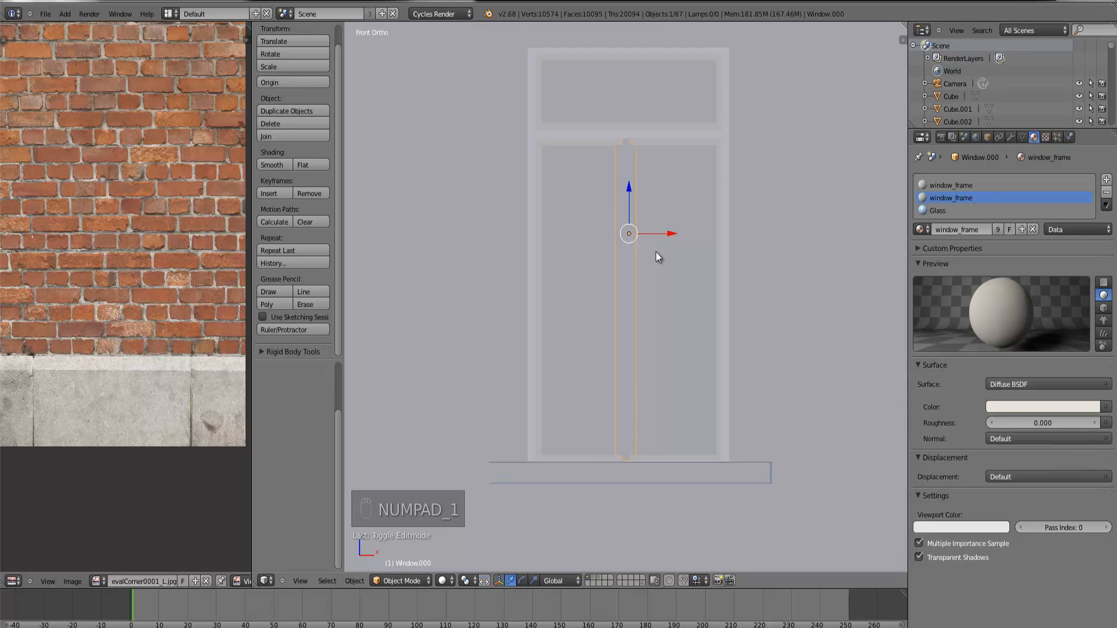
pyautogui.scroll(-10, 655, 253)
pyautogui.rightClick(739, 192)
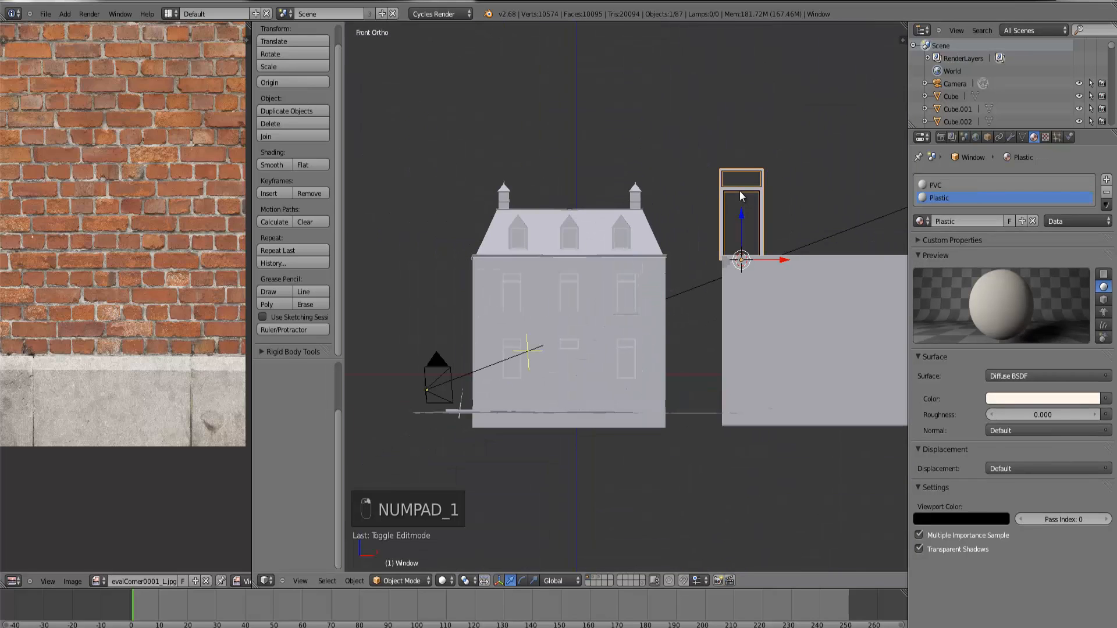
pyautogui.press('ctrl+KP_Decimal')
pyautogui.press('Tab')
pyautogui.press('z')
pyautogui.scroll(2, 613, 208)
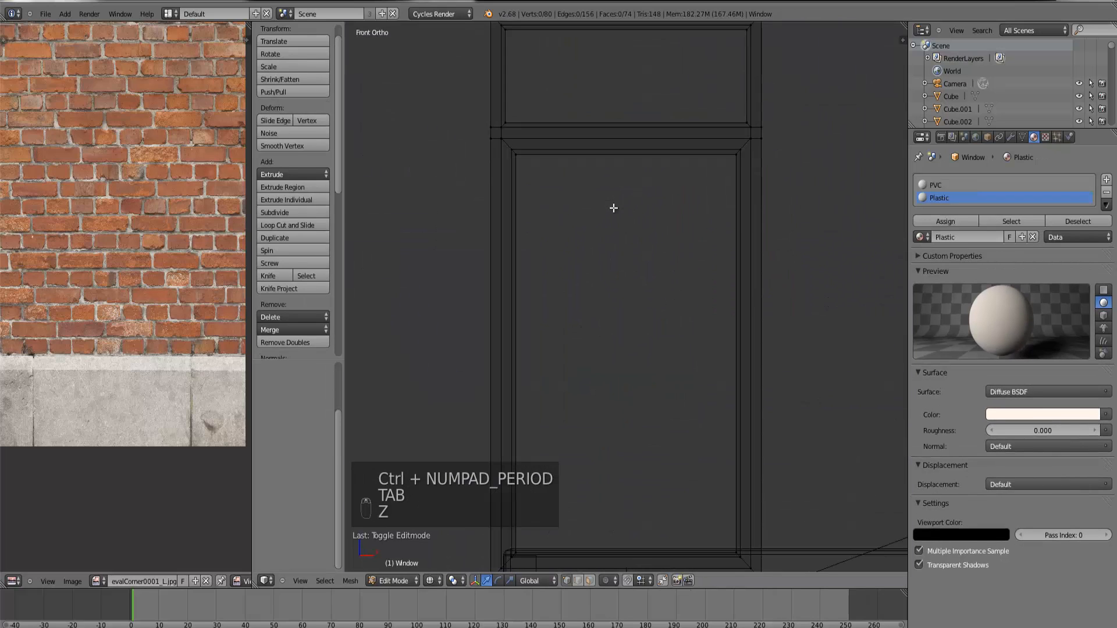
# Step: Box-select the window's horizontal crossbar, including both ends, and place a duplicate about 0.37 units below it
pyautogui.press('b')
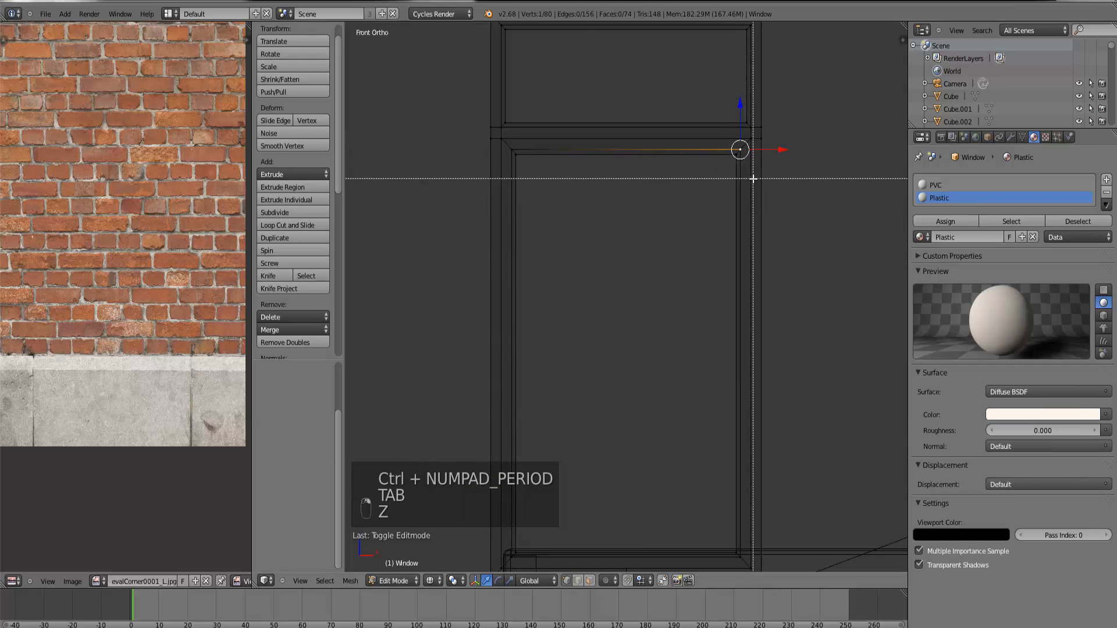
pyautogui.moveTo(747, 174); pyautogui.dragTo(705, 121)
pyautogui.press('b')
pyautogui.moveTo(598, 180); pyautogui.dragTo(505, 68)
pyautogui.moveTo(502, 110); pyautogui.dragTo(502, 111)
pyautogui.press('b')
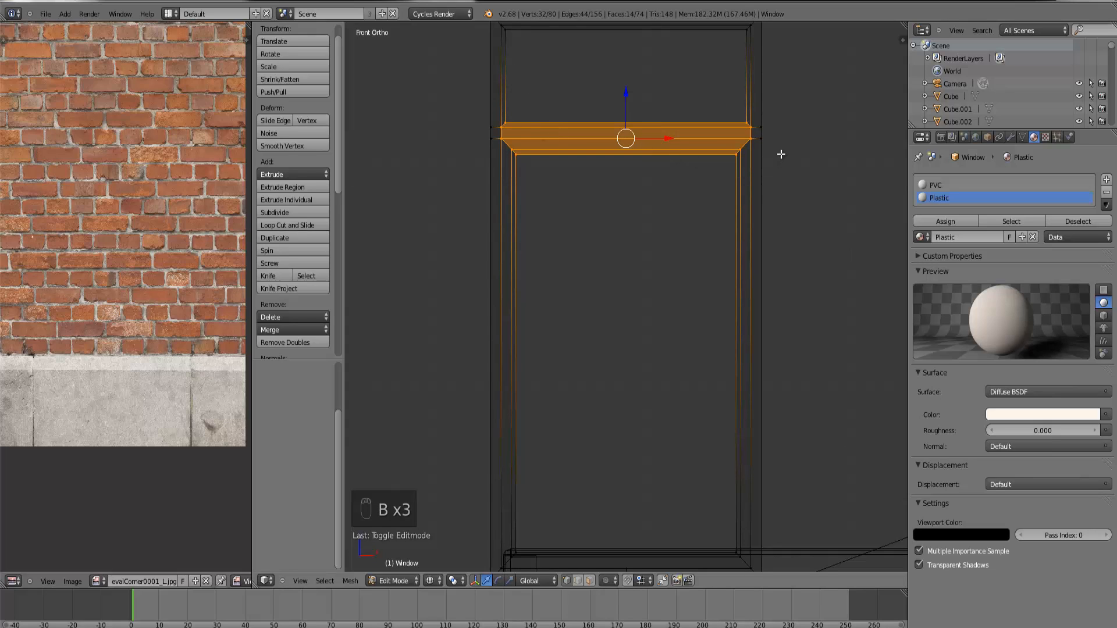
pyautogui.hotkey('shift', 'd')
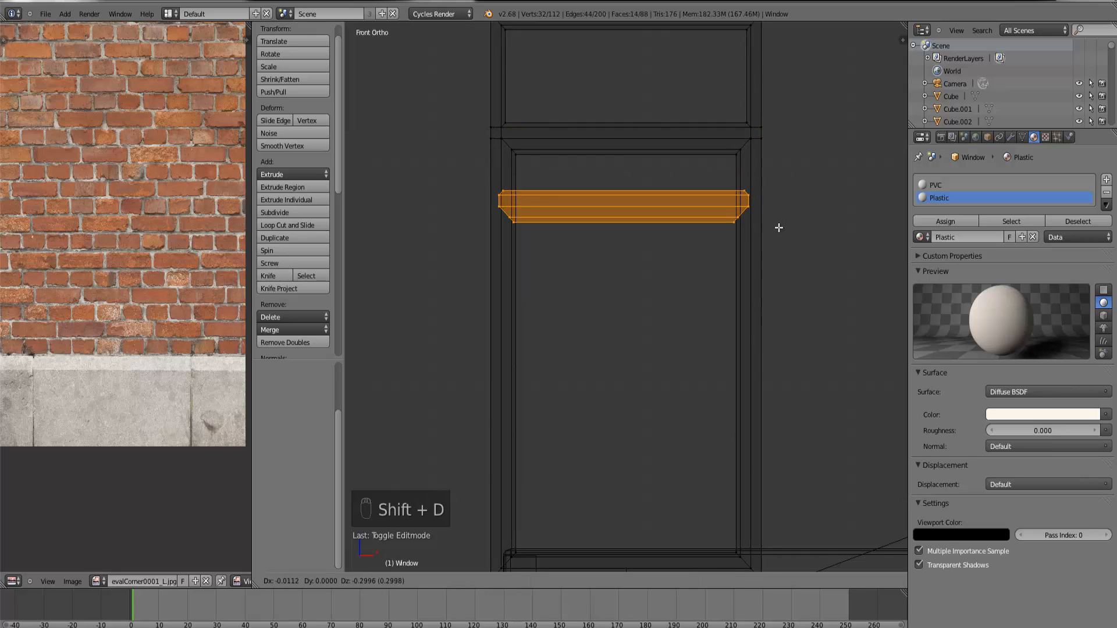
pyautogui.click(781, 238)
# Step: Box-select the lower edge vertices of the duplicated crossbar and raise them about 0.023 units along Z to make it thinner
pyautogui.scroll(1, 759, 236)
pyautogui.rightClick(765, 226)
pyautogui.press('n')
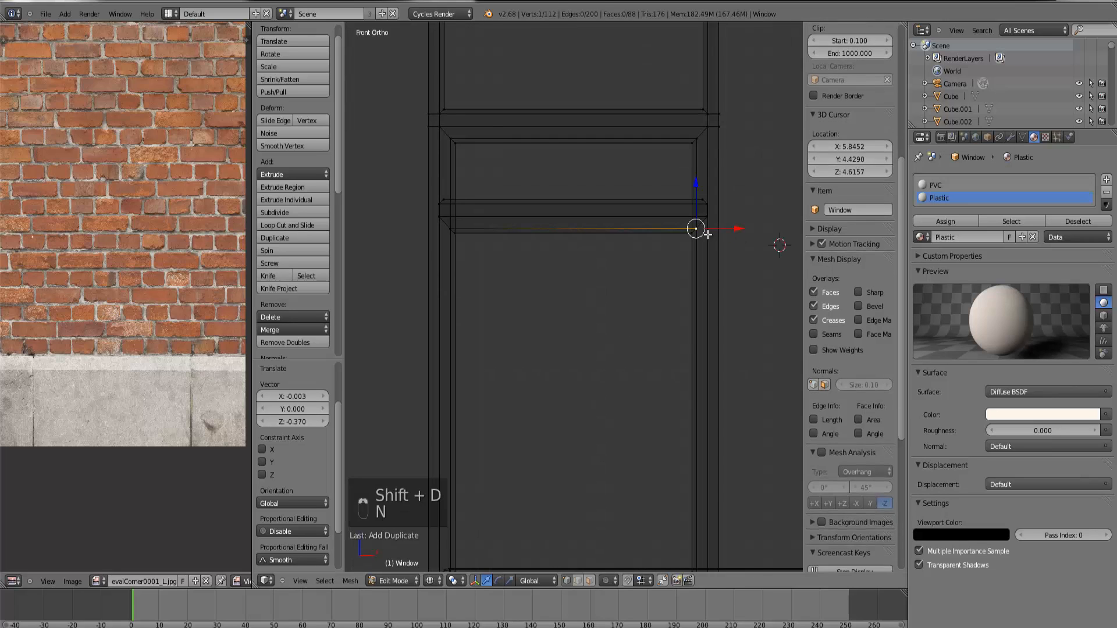
pyautogui.press('n')
pyautogui.press('b')
pyautogui.moveTo(771, 249); pyautogui.dragTo(490, 222)
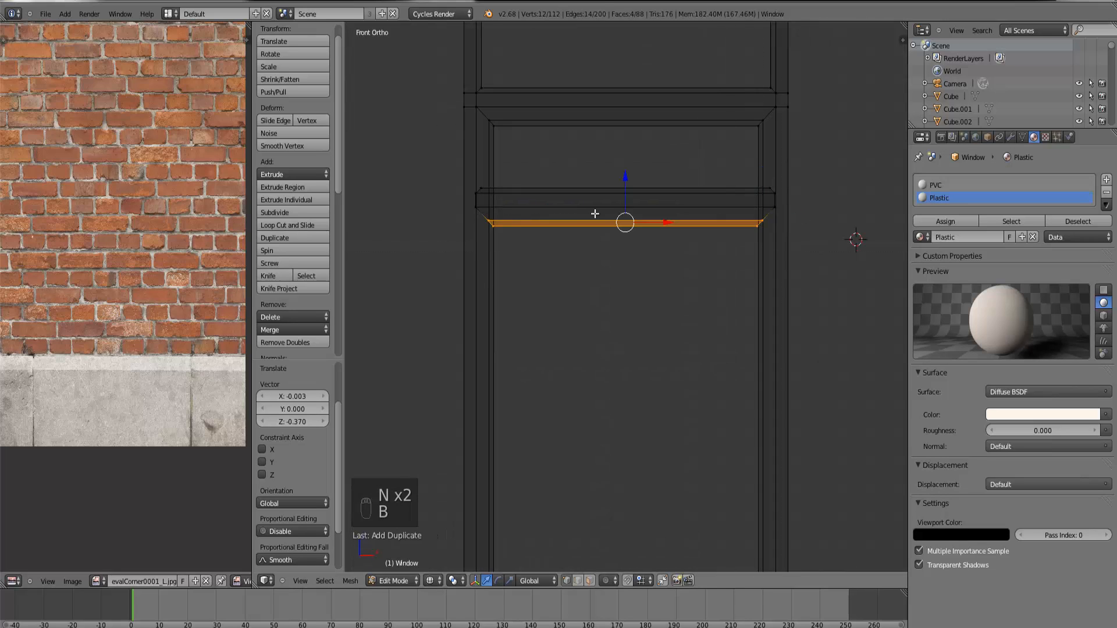
pyautogui.moveTo(629, 192); pyautogui.dragTo(629, 188)
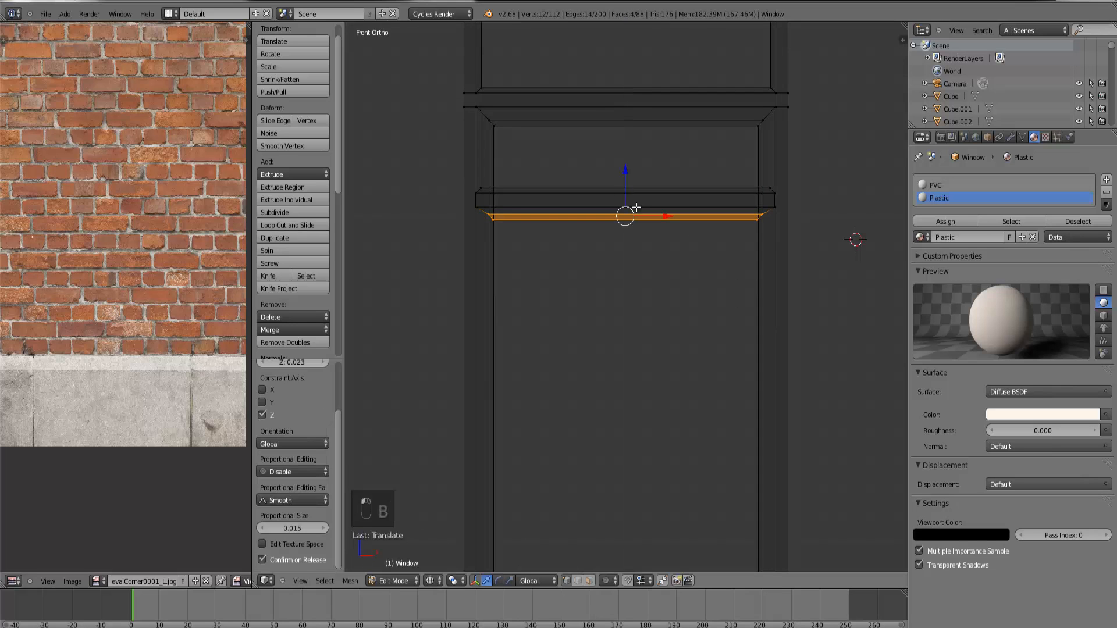
# Step: Check the duplicated crossbar in Object Mode with solid shading, at an angle and from the front
pyautogui.press('Tab')
pyautogui.press('z')
pyautogui.moveTo(647, 239)
pyautogui.mouseDown(button='middle')
pyautogui.moveTo(645, 209)
pyautogui.moveTo(673, 205)
pyautogui.mouseUp(button='middle')
pyautogui.press('KP_1')
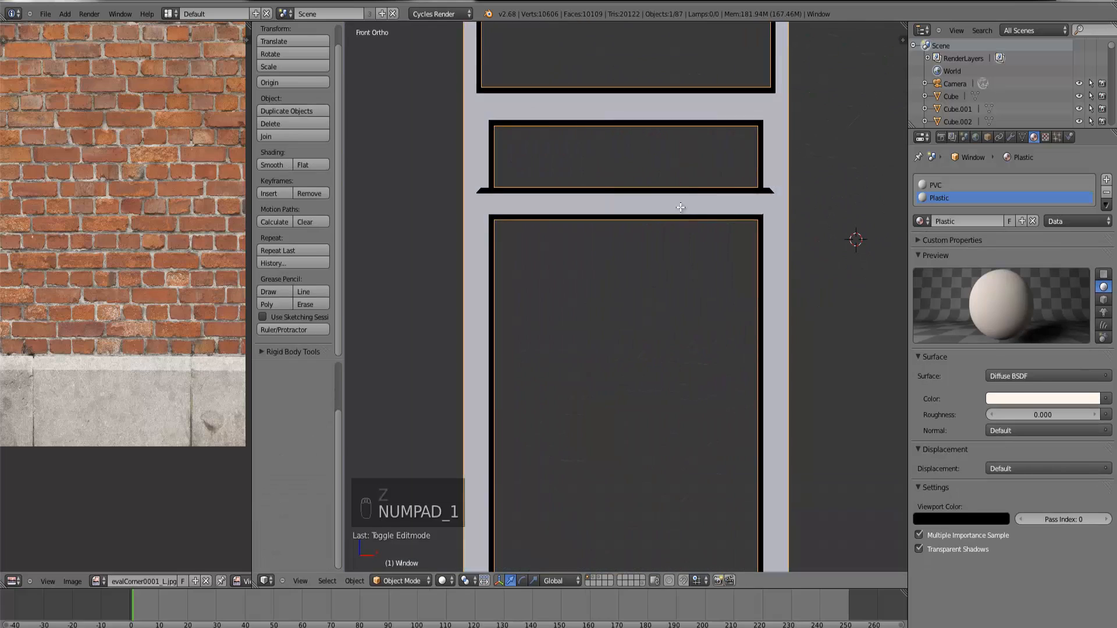
# Step: Return to wireframe mesh editing and select all vertices linked to the duplicated crossbar's lower edge
pyautogui.press('Tab')
pyautogui.press('z')
pyautogui.hotkey('ctrl', 'l')
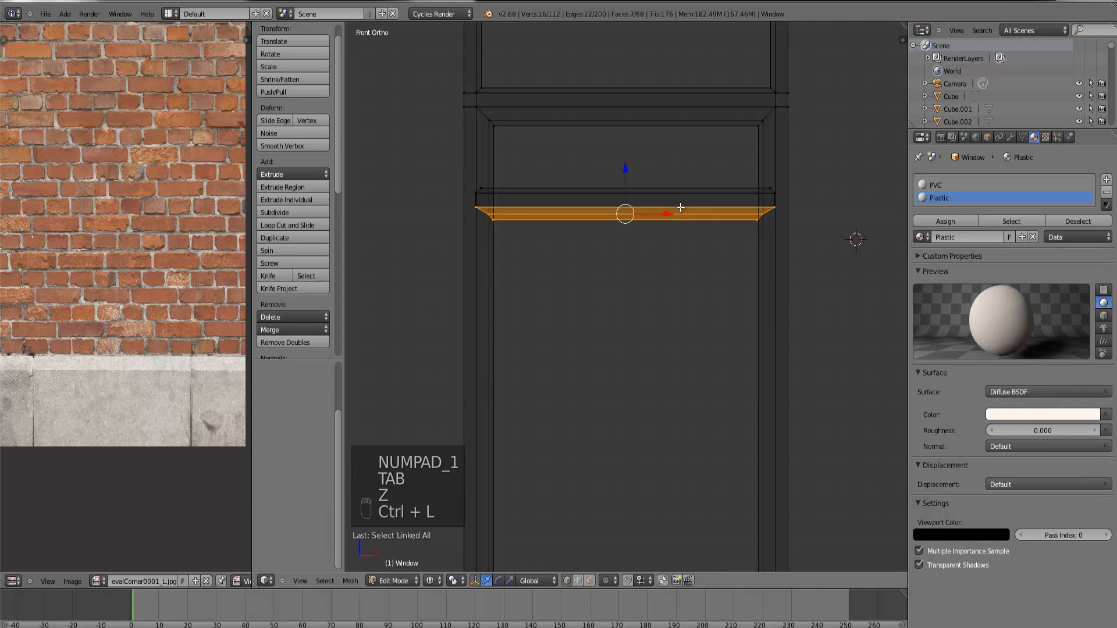
# Step: Separate both linked parts of the horizontal bar near the top of the lower opening into their own object
pyautogui.press('Tab')
pyautogui.press('Tab')
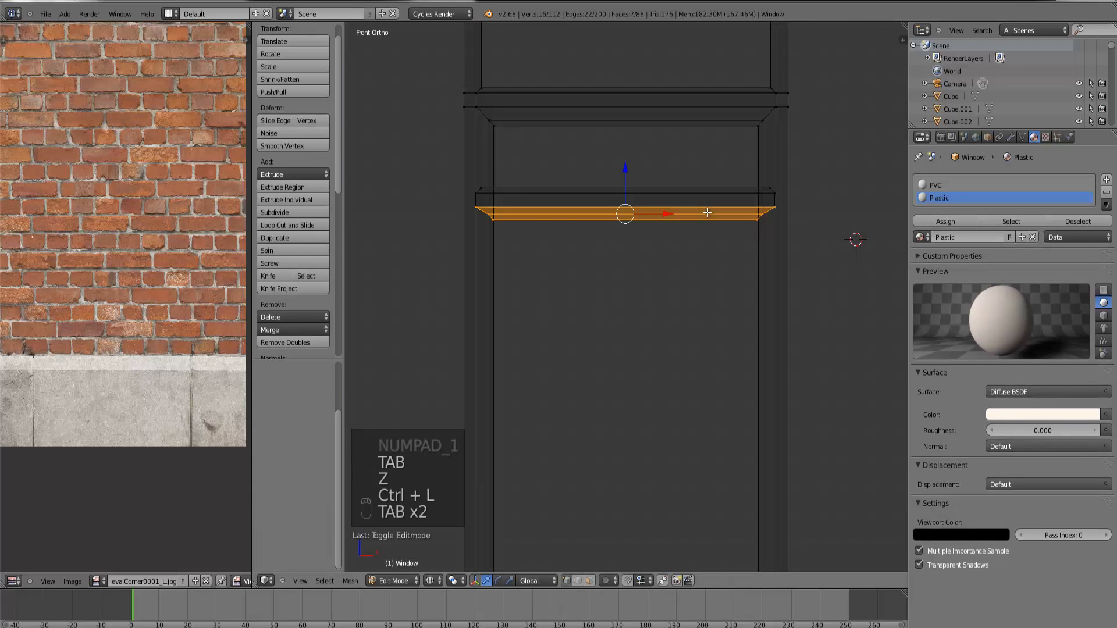
pyautogui.hotkey('ctrl', 'l')
pyautogui.press('b')
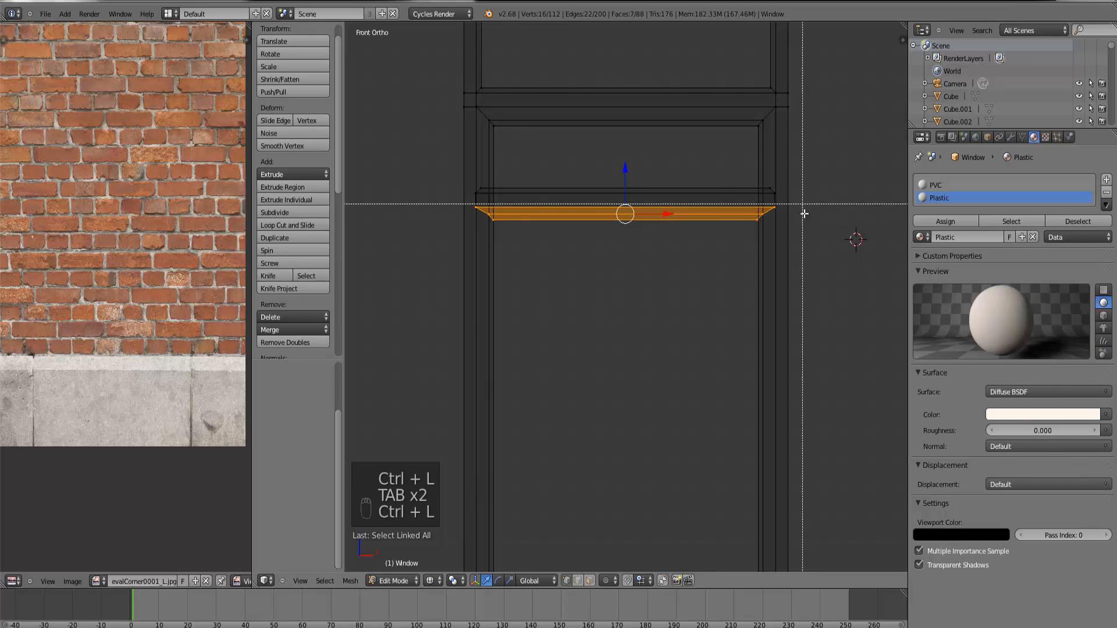
pyautogui.moveTo(805, 210); pyautogui.dragTo(764, 185)
pyautogui.hotkey('ctrl', 'l')
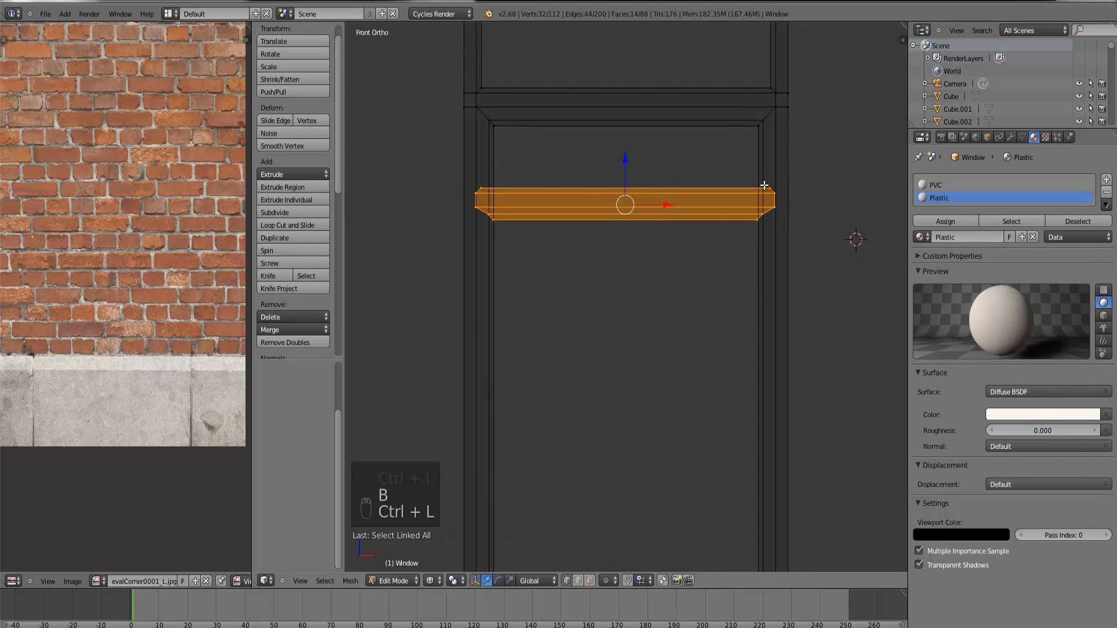
pyautogui.press('p')
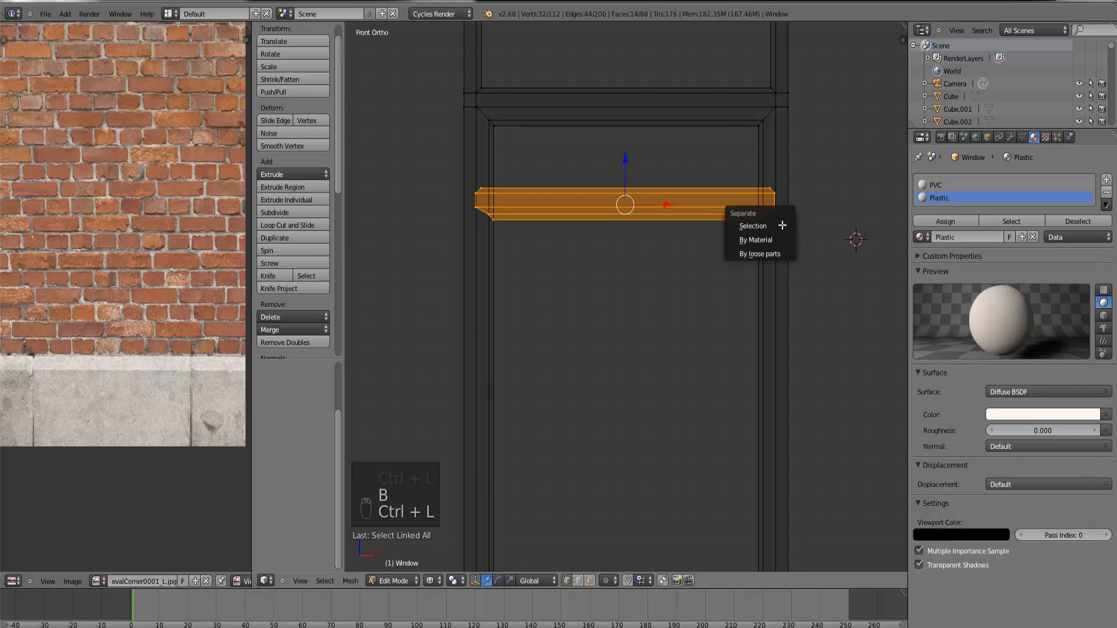
pyautogui.click(783, 225)
# Step: Centre the separated bar's geometry on its origin and raise the object 1.535 along Z within the frame
pyautogui.press('Tab')
pyautogui.rightClick(728, 213)
pyautogui.press('Tab')
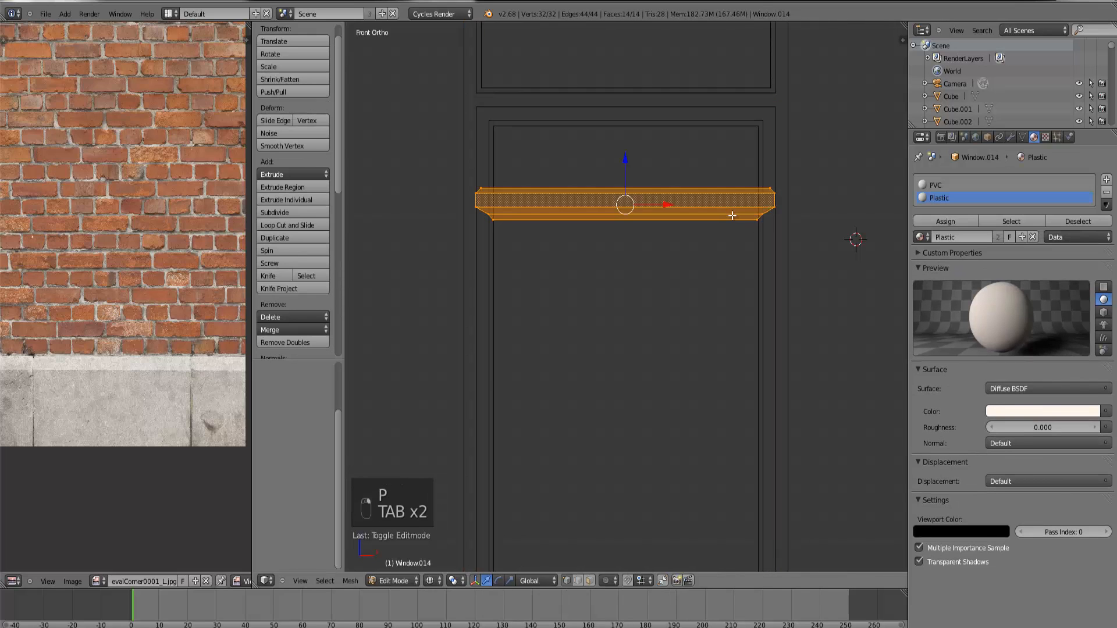
pyautogui.scroll(-5, 714, 226)
pyautogui.scroll(-3, 715, 227)
pyautogui.press('g')
pyautogui.rightClick(710, 272)
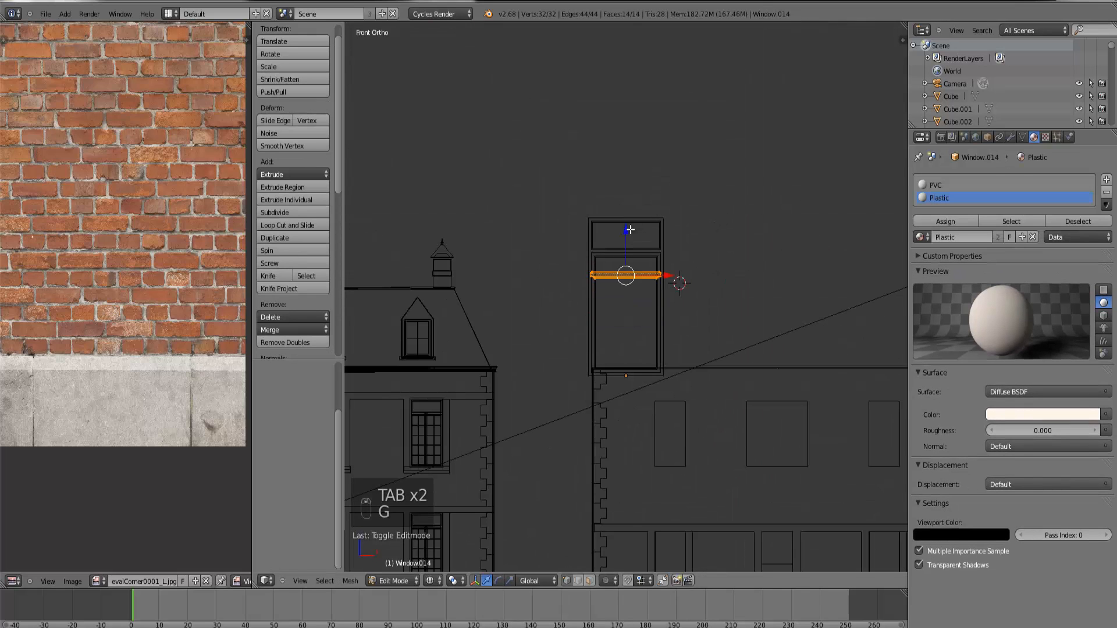
pyautogui.moveTo(628, 232)
pyautogui.mouseDown()
pyautogui.moveTo(635, 323)
pyautogui.moveTo(628, 247)
pyautogui.mouseUp()
pyautogui.press('Tab')
pyautogui.scroll(5, 727, 238)
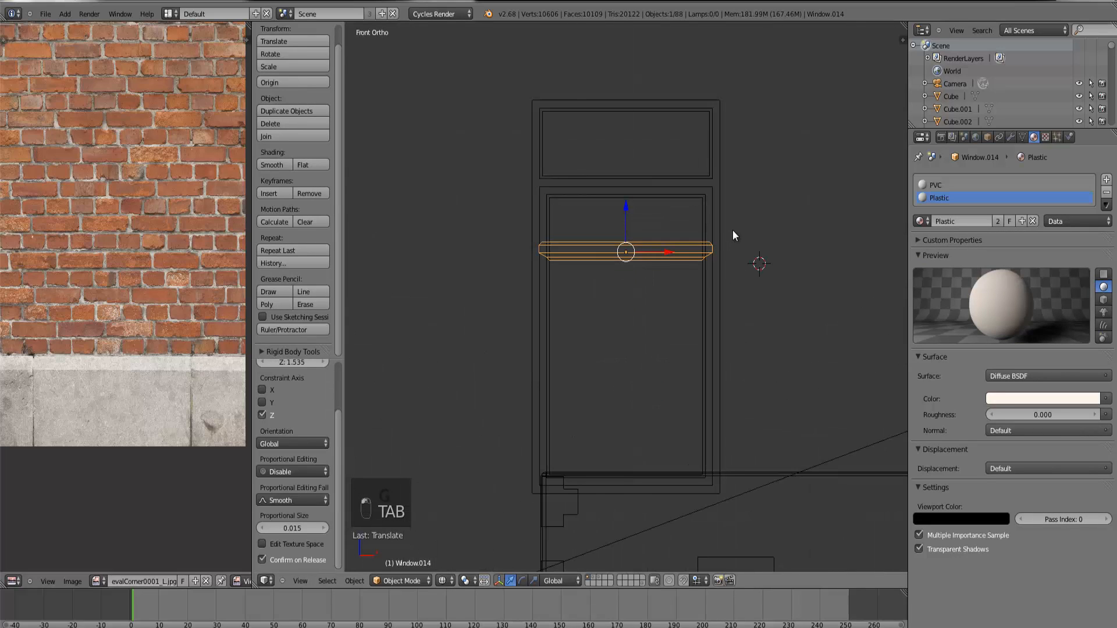
# Step: Set the bar's Y rotation to 90° so it stands vertical, and lower it 0.146 along Z
pyautogui.press('n')
pyautogui.scroll(2, 669, 285)
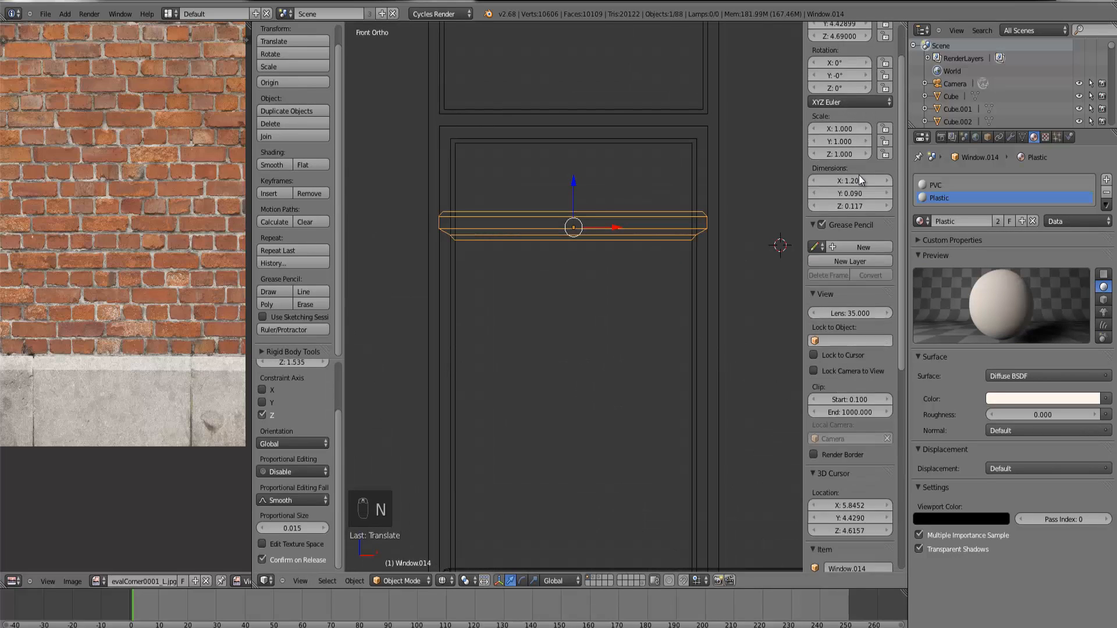
pyautogui.scroll(2, 859, 175)
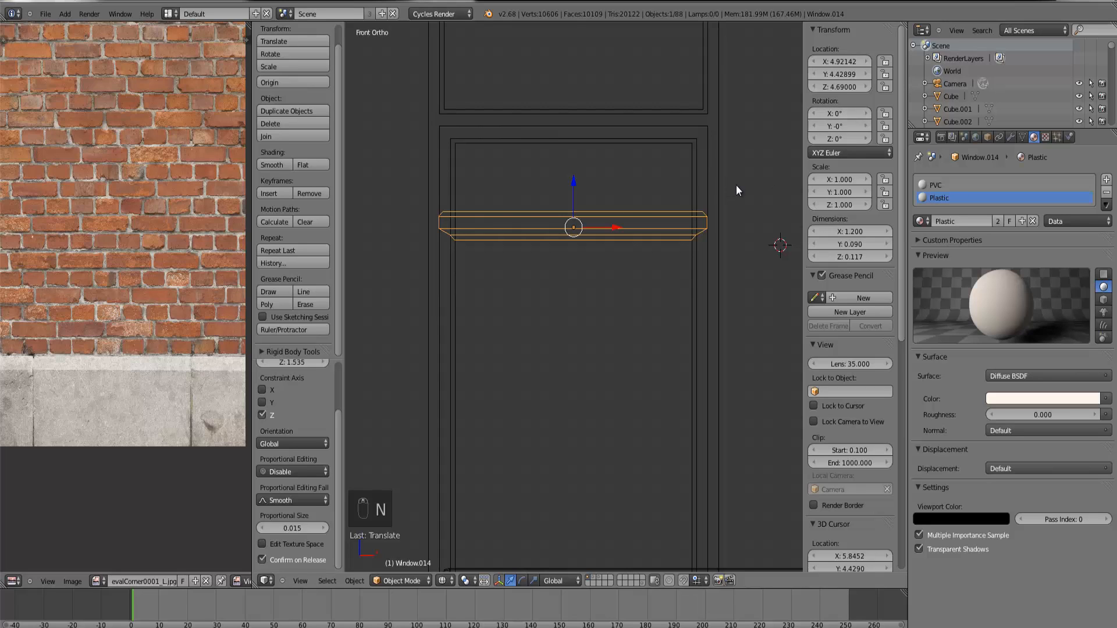
pyautogui.press('r')
pyautogui.click(728, 284)
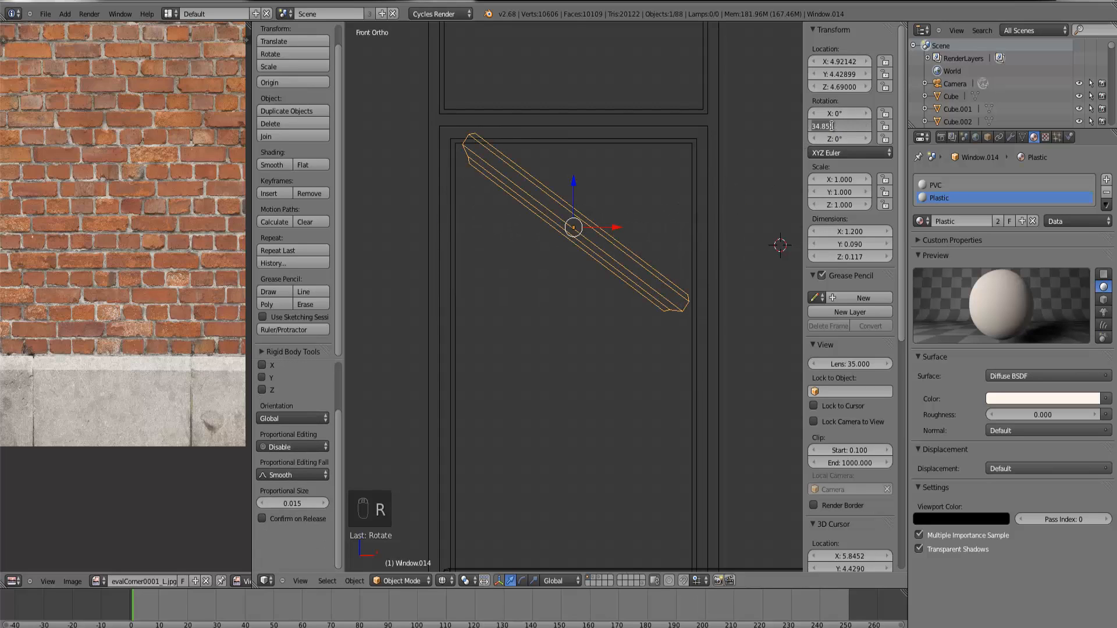
pyautogui.write('90')
pyautogui.press('Return')
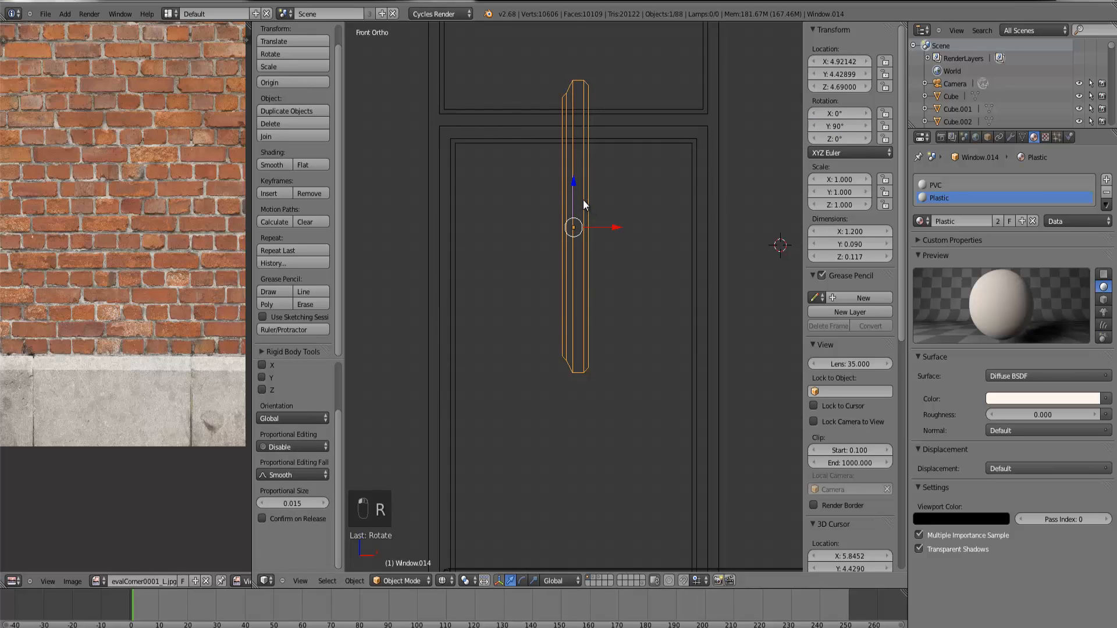
pyautogui.moveTo(573, 202); pyautogui.dragTo(576, 228)
pyautogui.press('x')
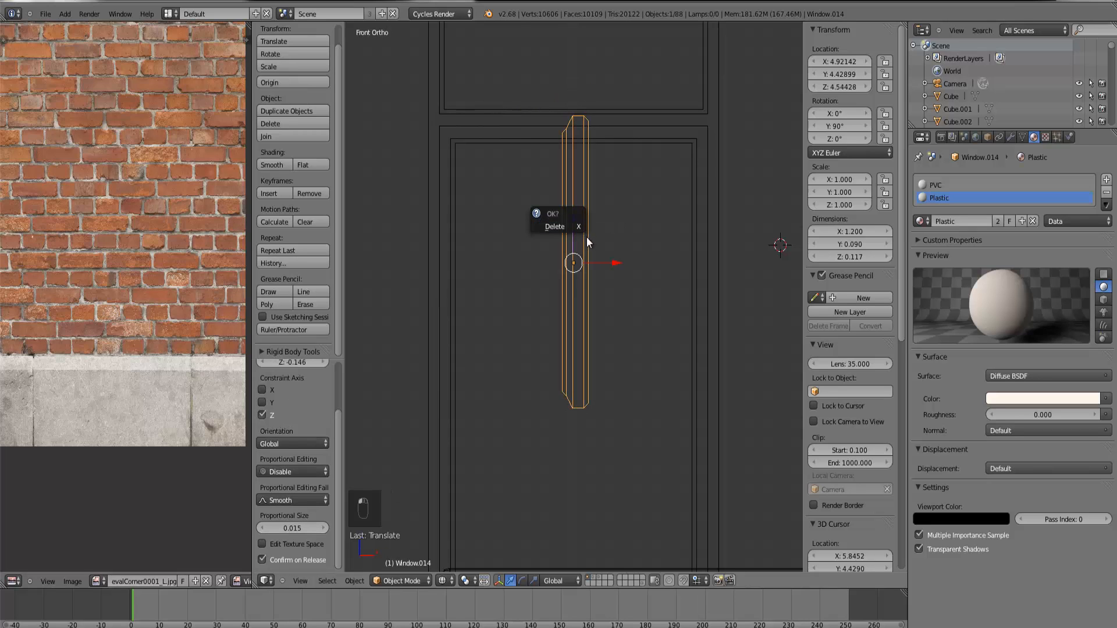
# Step: Extend the vertical bar's lower end 0.719 downward to the frame's bottom rail and flatten that end along Z
pyautogui.press('Tab')
pyautogui.rightClick(587, 383)
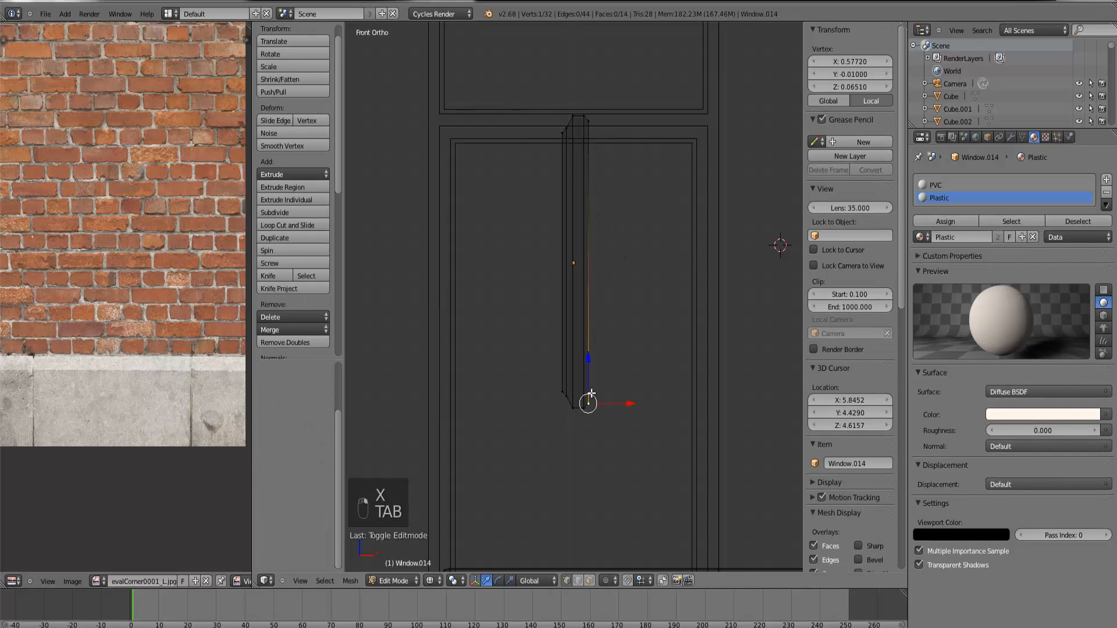
pyautogui.press('n')
pyautogui.scroll(-2, 600, 399)
pyautogui.click(600, 399)
pyautogui.press('n')
pyautogui.press('b')
pyautogui.moveTo(607, 396); pyautogui.dragTo(573, 418)
pyautogui.press('s')
pyautogui.press('z')
pyautogui.click(594, 350)
# Step: Scale the vertices at the vertical bar's upper end along Z to flatten that end
pyautogui.rightClick(573, 204)
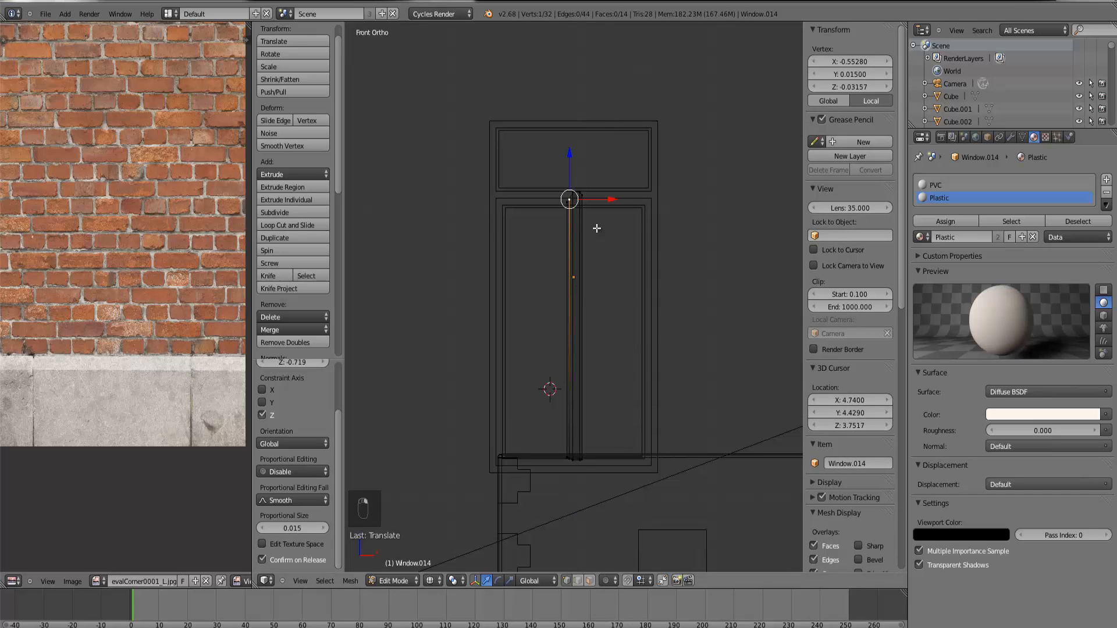
pyautogui.press('b')
pyautogui.moveTo(598, 227); pyautogui.dragTo(518, 144)
pyautogui.press('s')
pyautogui.press('z')
pyautogui.click(590, 220)
pyautogui.press('Tab')
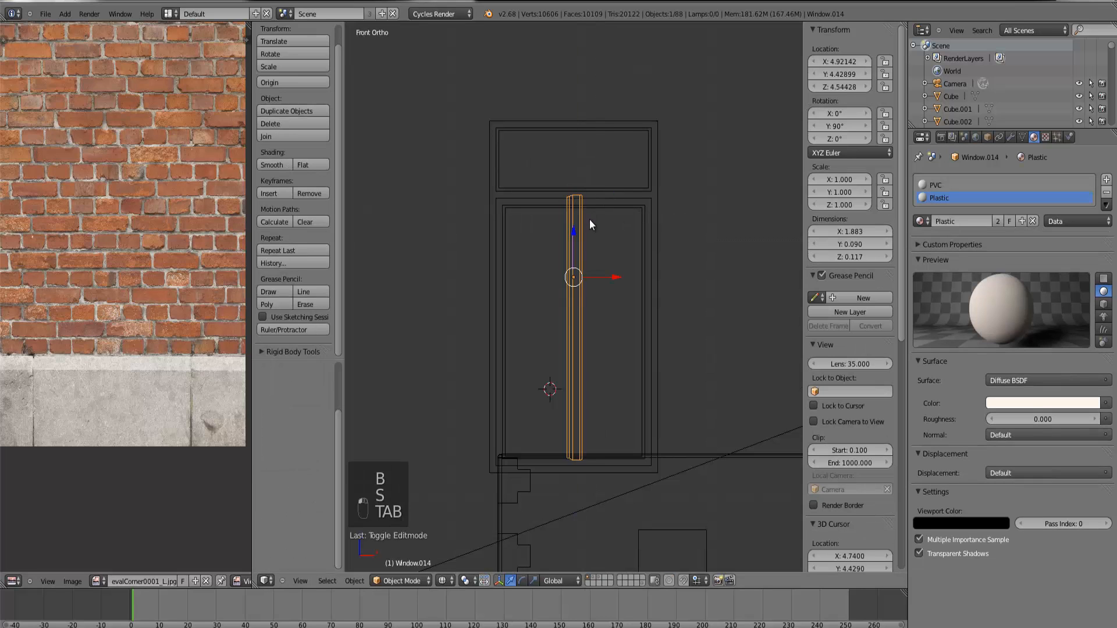
# Step: Examine the fit of the vertical bar in the window frame in shaded and wireframe display
pyautogui.press('z')
pyautogui.press('Tab')
pyautogui.scroll(4, 606, 221)
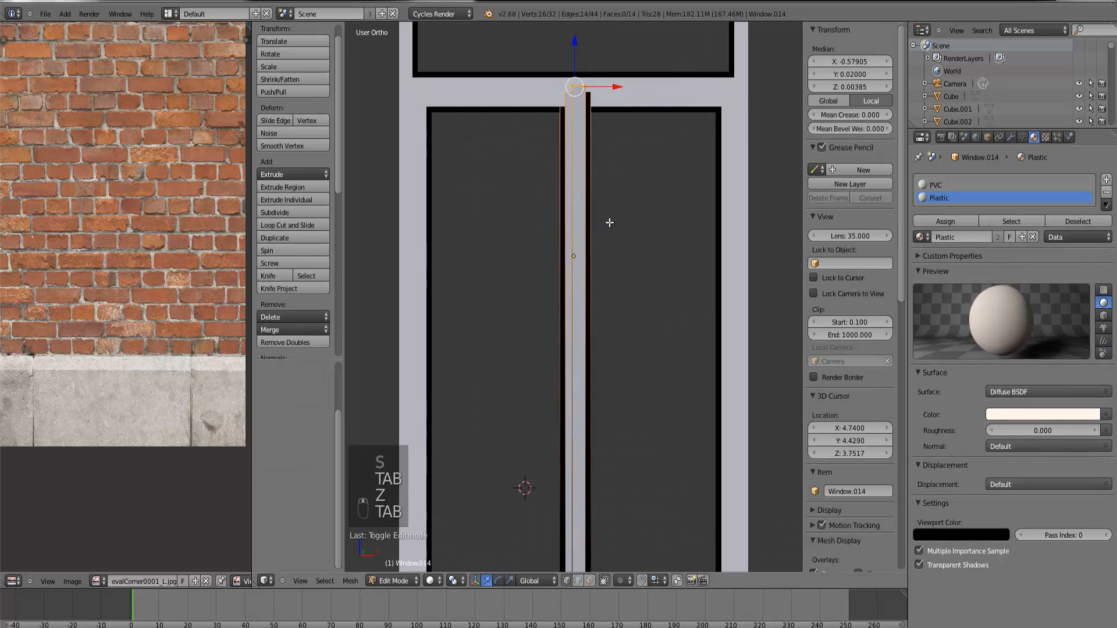
pyautogui.moveTo(608, 224); pyautogui.dragTo(663, 249, button='middle')
pyautogui.scroll(-4, 664, 249)
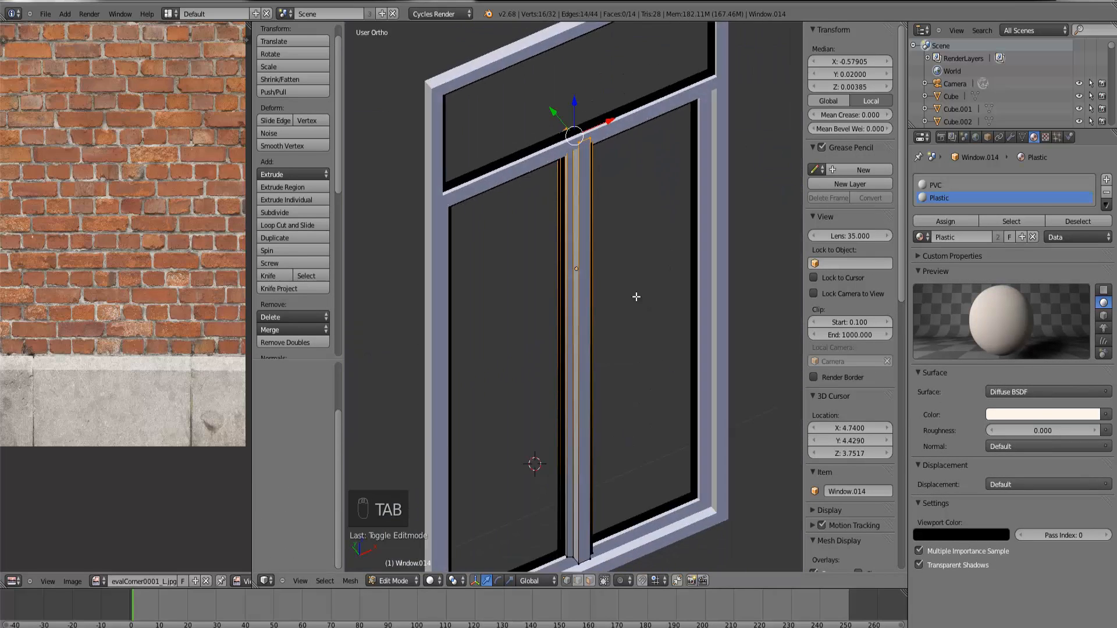
pyautogui.moveTo(636, 297); pyautogui.dragTo(665, 308, button='middle')
pyautogui.press('KP_1')
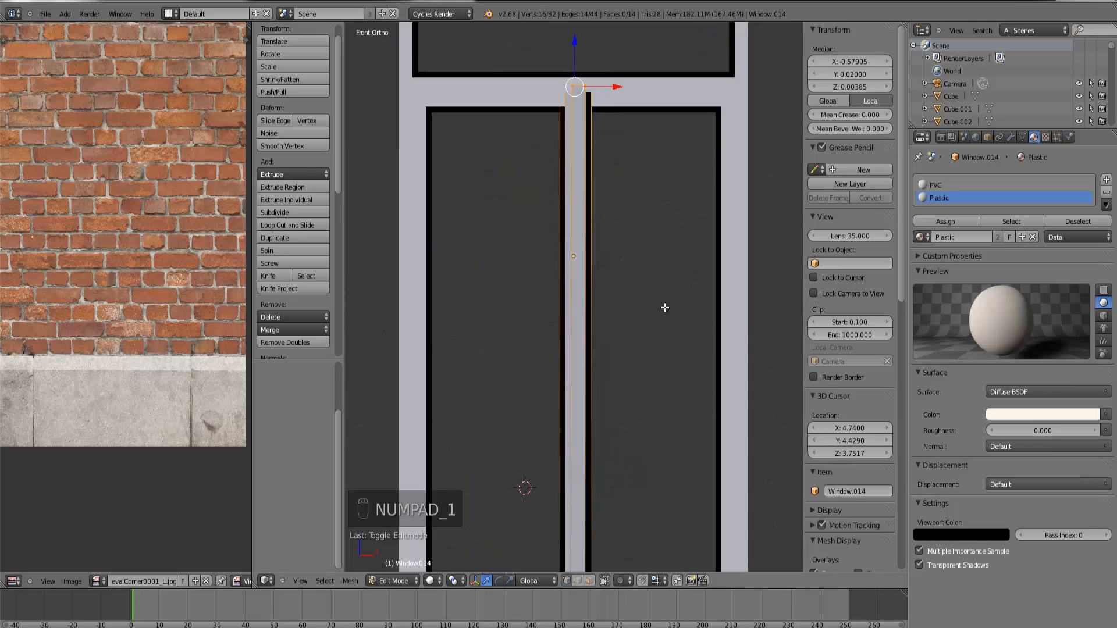
pyautogui.scroll(-2, 665, 307)
pyautogui.press('z')
pyautogui.scroll(1, 640, 291)
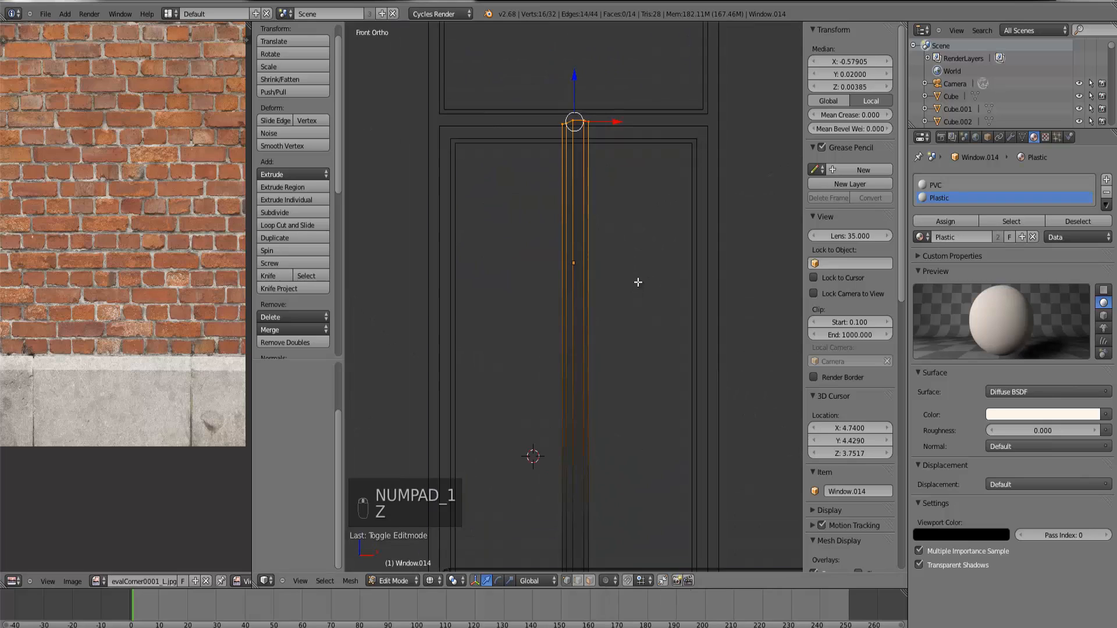
pyautogui.scroll(-3, 571, 169)
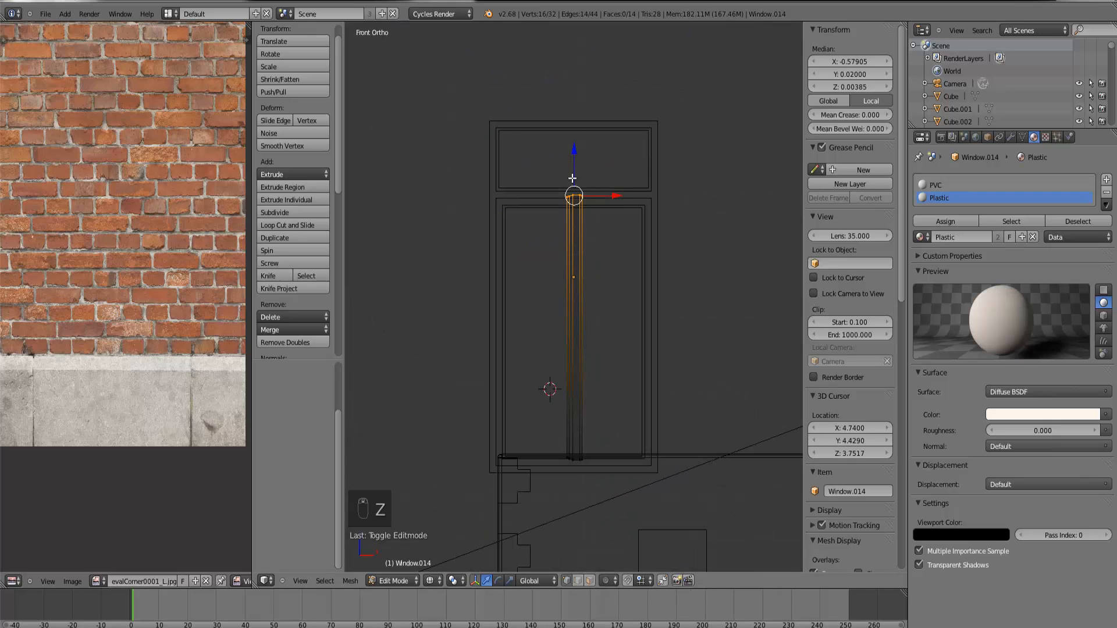
pyautogui.press('Tab')
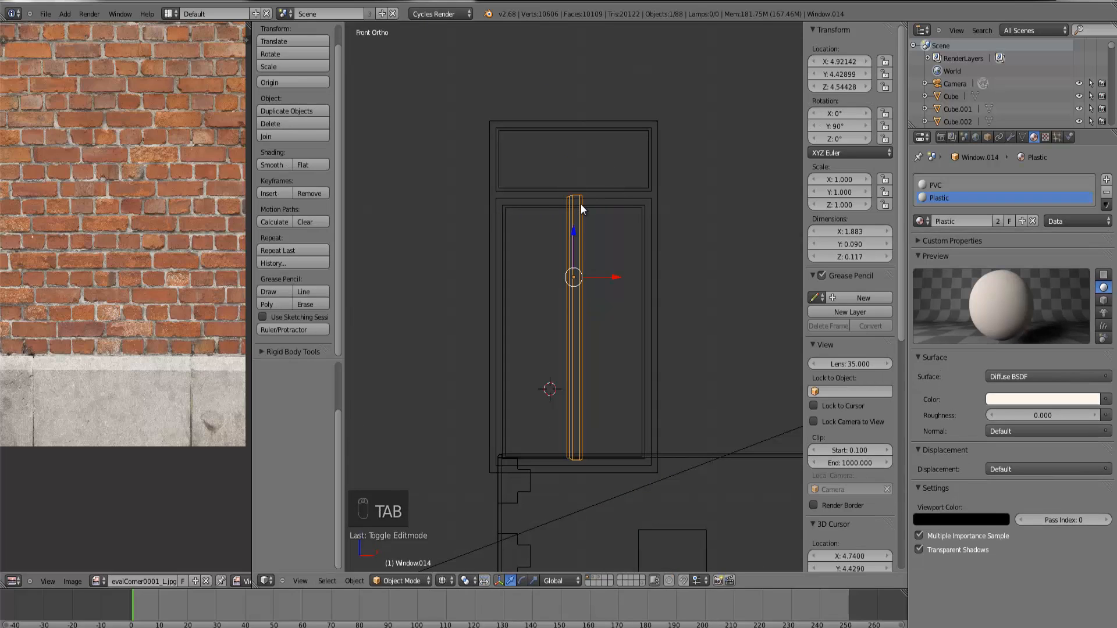
# Step: Delete the vertical bar object and the remaining window object
pyautogui.press('x')
pyautogui.click(584, 207)
pyautogui.rightClick(589, 198)
pyautogui.press('x')
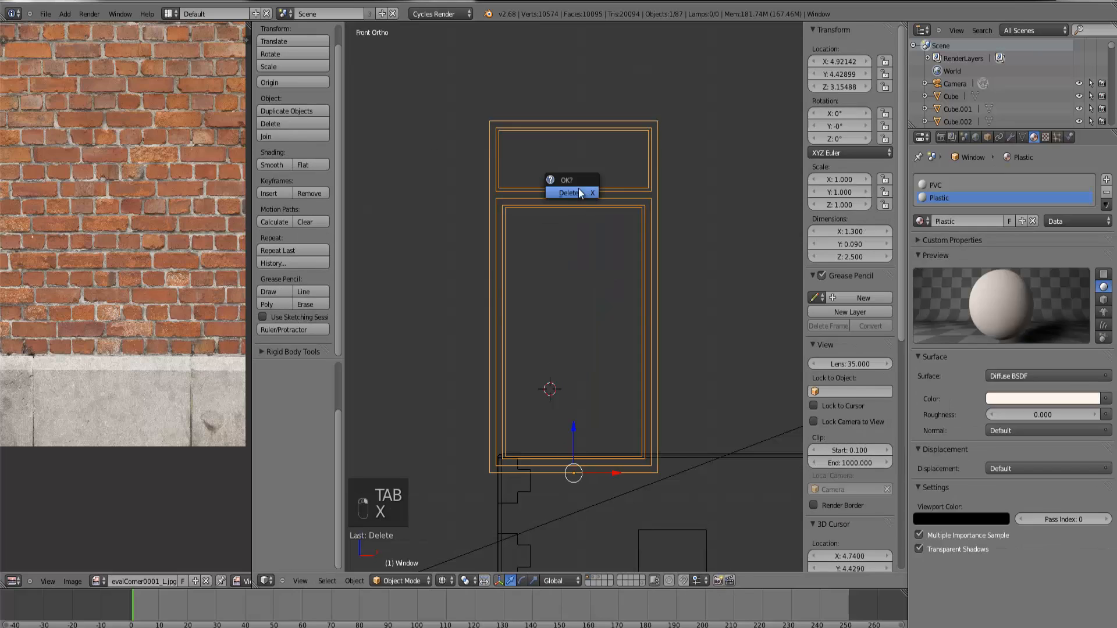
pyautogui.click(578, 185)
# Step: Add a new Window mesh and turn off the inner frame for its 190-high lower section
pyautogui.click(61, 14)
pyautogui.moveTo(74, 28)
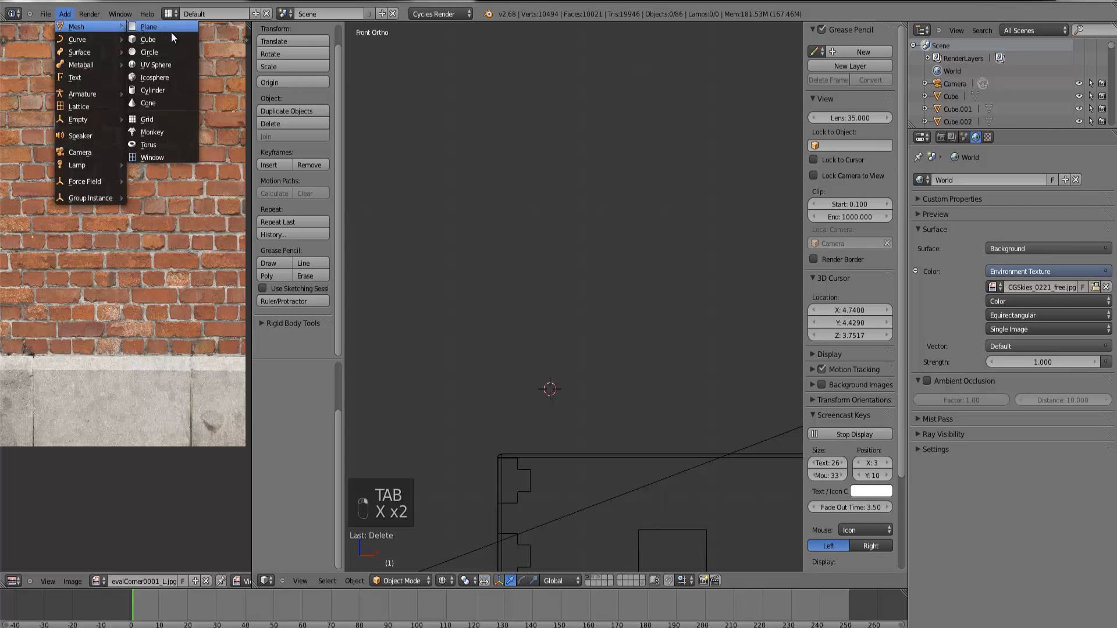
pyautogui.click(170, 156)
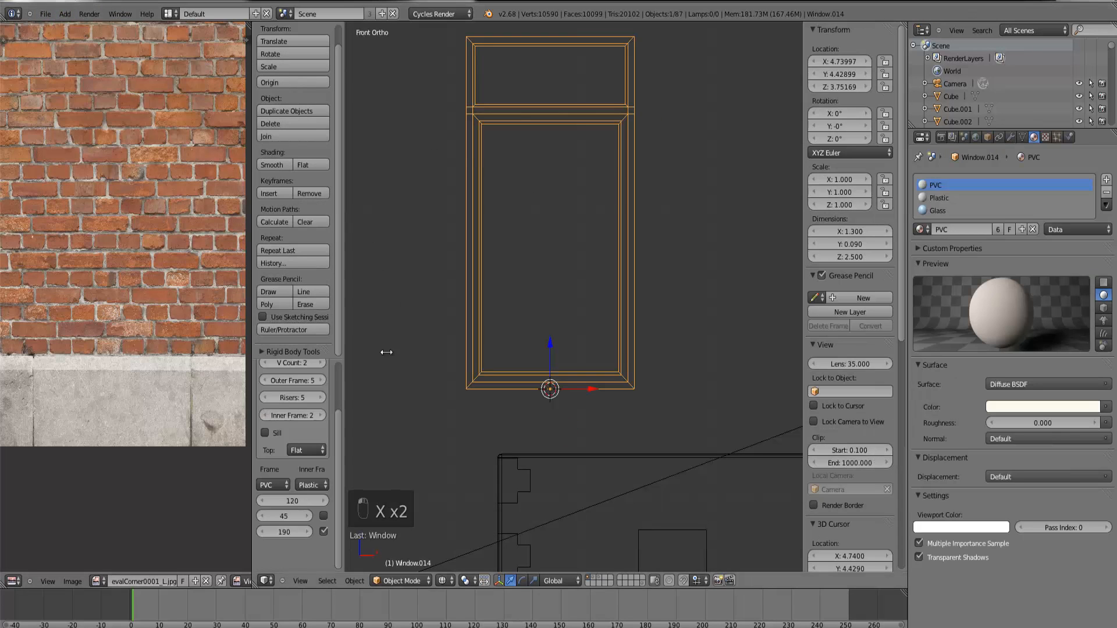
pyautogui.click(324, 531)
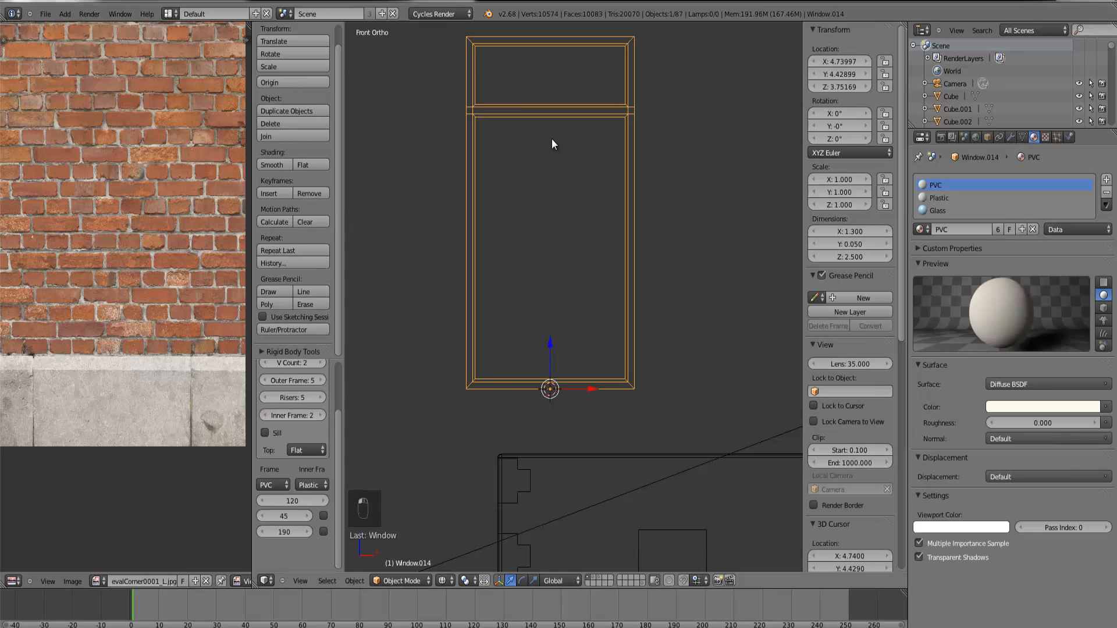
# Step: Delete the glass pane's linked geometry from the new window's lower opening
pyautogui.press('Tab')
pyautogui.press('z')
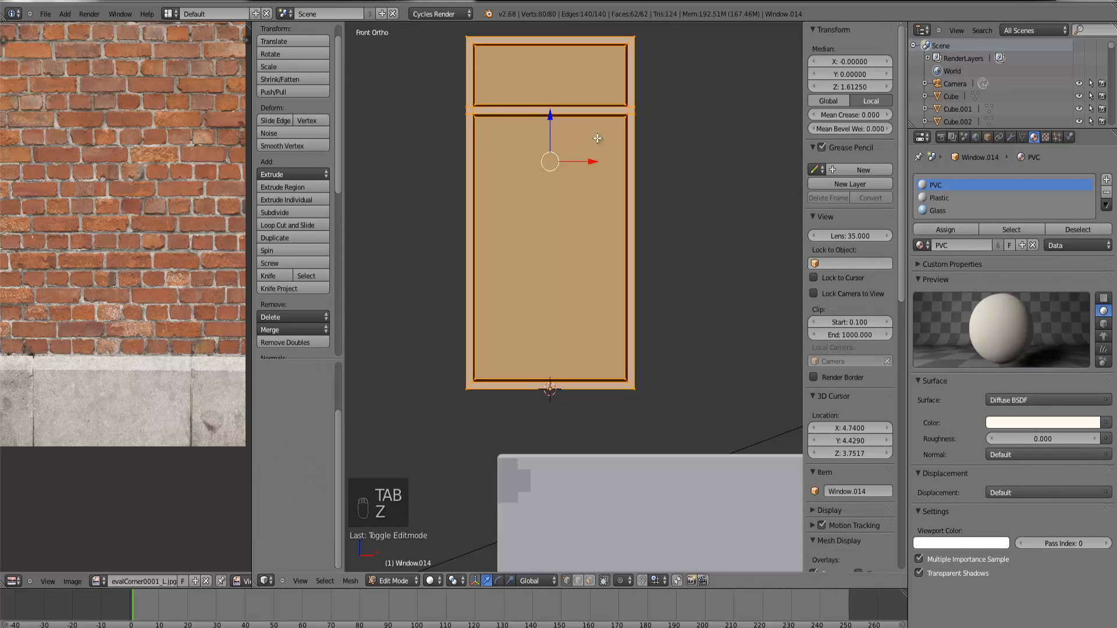
pyautogui.moveTo(572, 182); pyautogui.dragTo(611, 324, button='middle')
pyautogui.scroll(5, 701, 376)
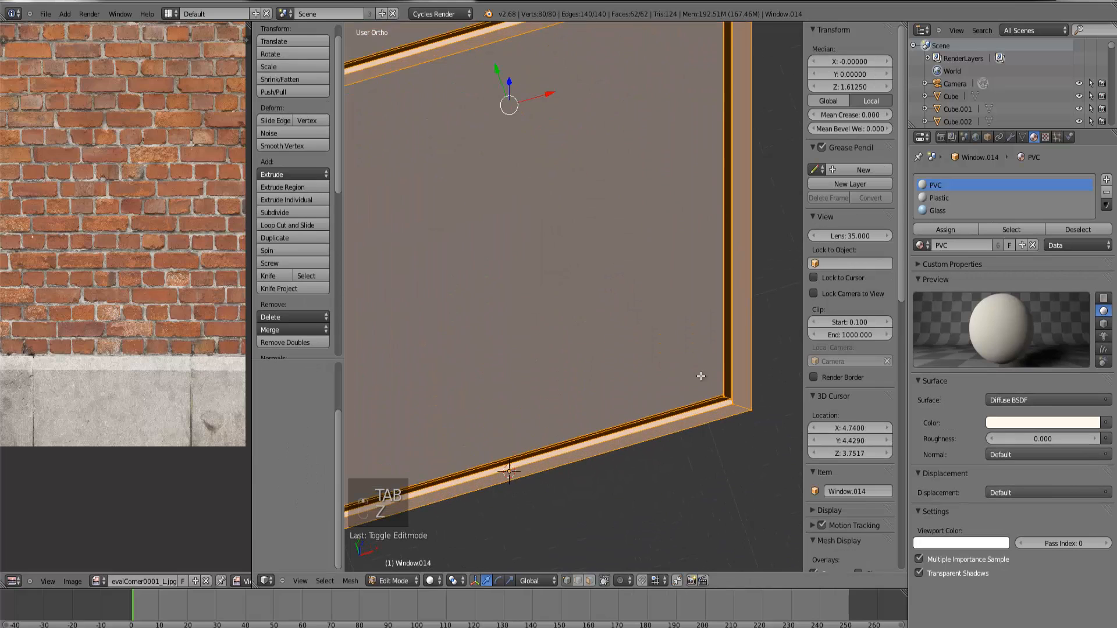
pyautogui.rightClick(724, 394)
pyautogui.press('ctrl+KP_Decimal')
pyautogui.press('z')
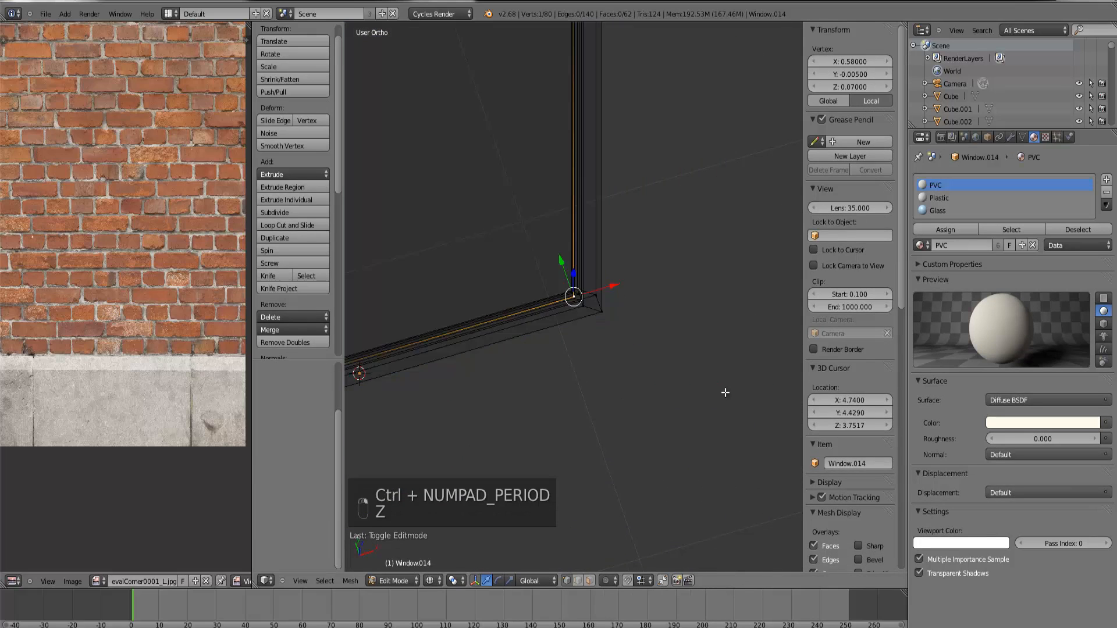
pyautogui.scroll(5, 673, 325)
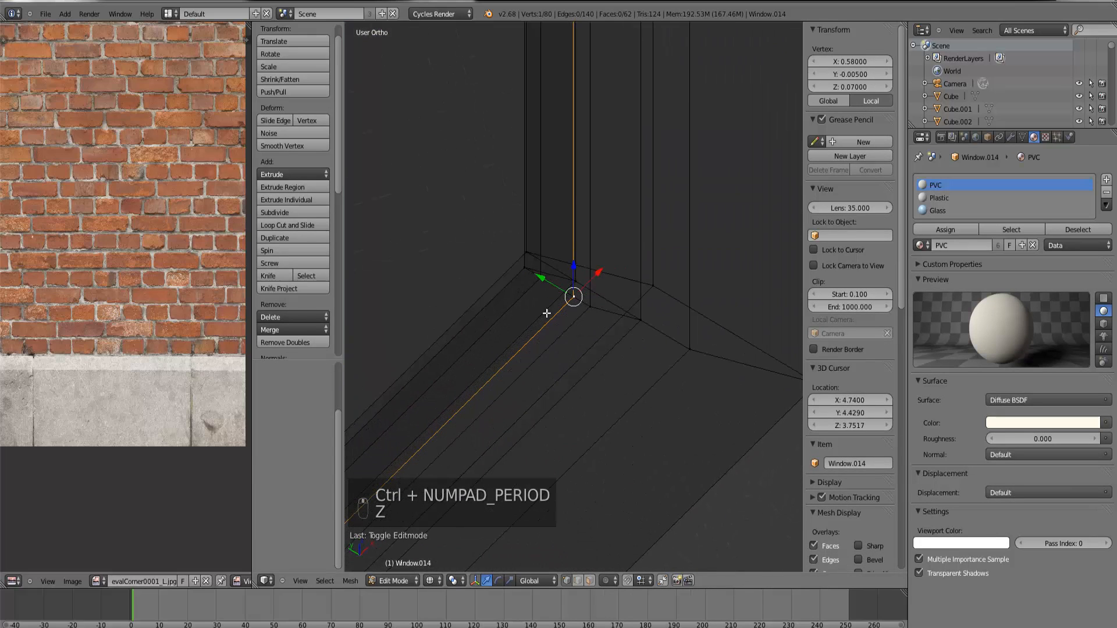
pyautogui.keyDown('shift'); pyautogui.rightClick(542, 273); pyautogui.keyUp('shift')
pyautogui.press('x')
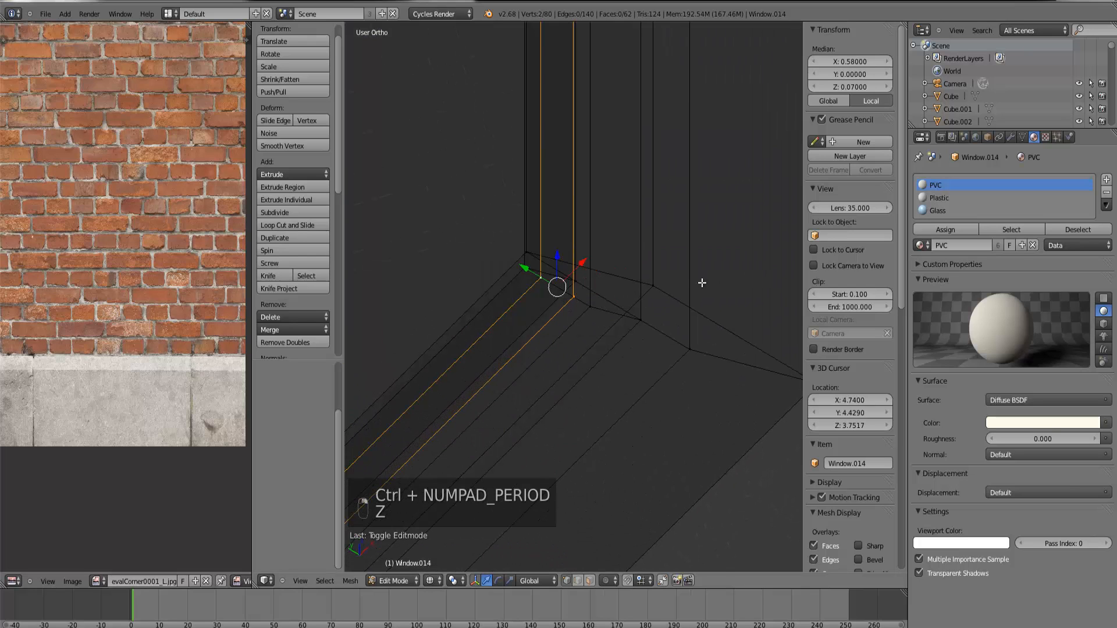
pyautogui.hotkey('ctrl', 'l')
pyautogui.press('x')
pyautogui.click(702, 285)
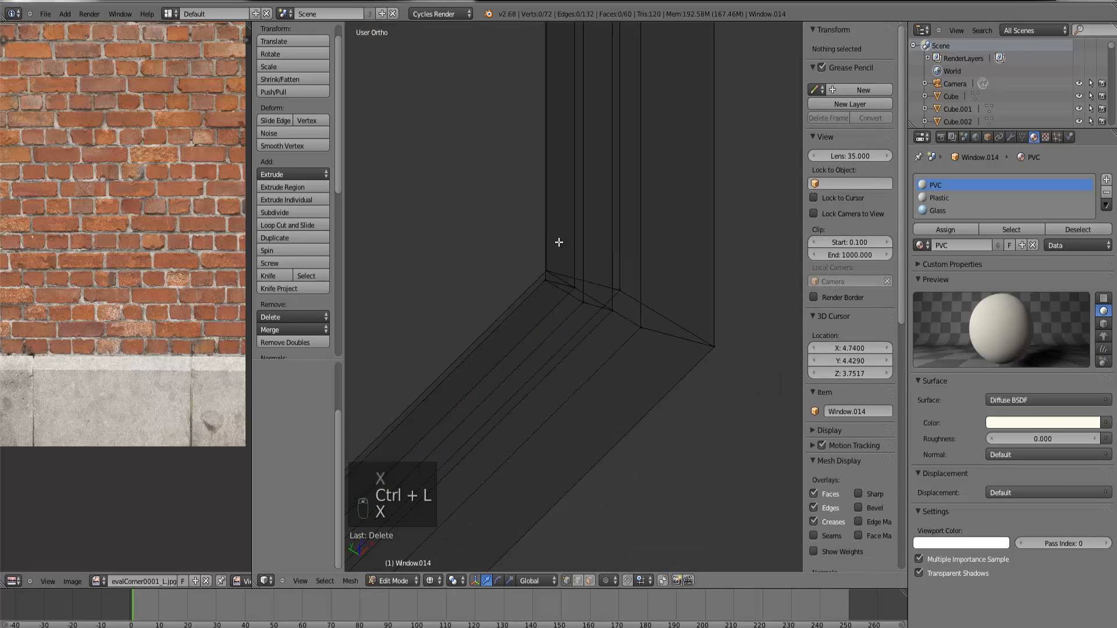
# Step: Delete the glass pane's linked geometry from the window's upper opening
pyautogui.scroll(-10, 560, 242)
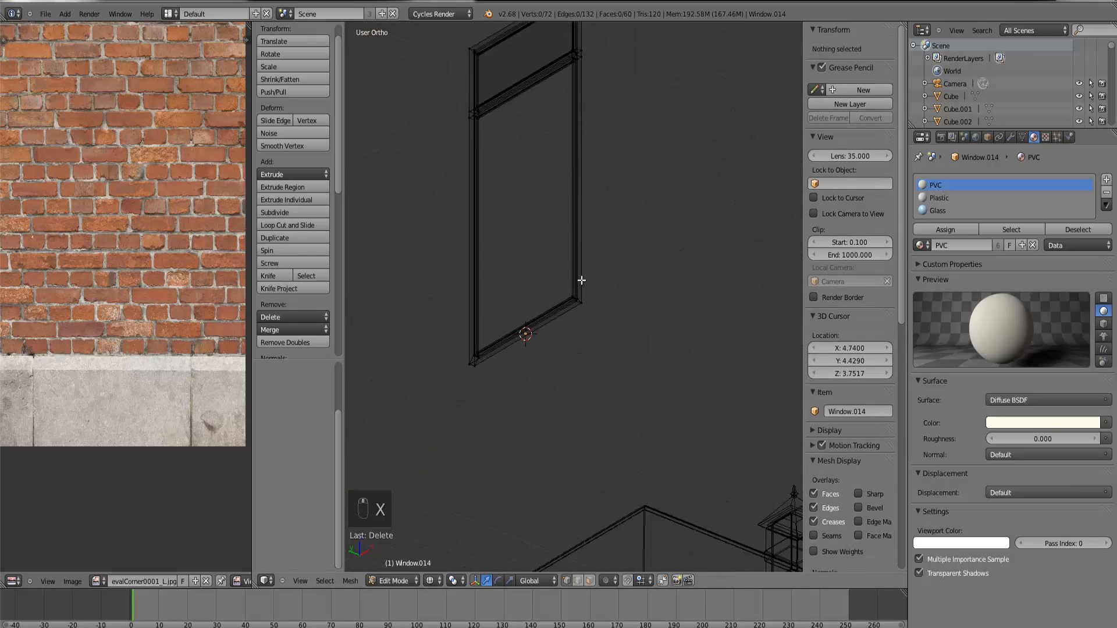
pyautogui.scroll(-1, 582, 280)
pyautogui.rightClick(572, 90)
pyautogui.press('ctrl+KP_Decimal')
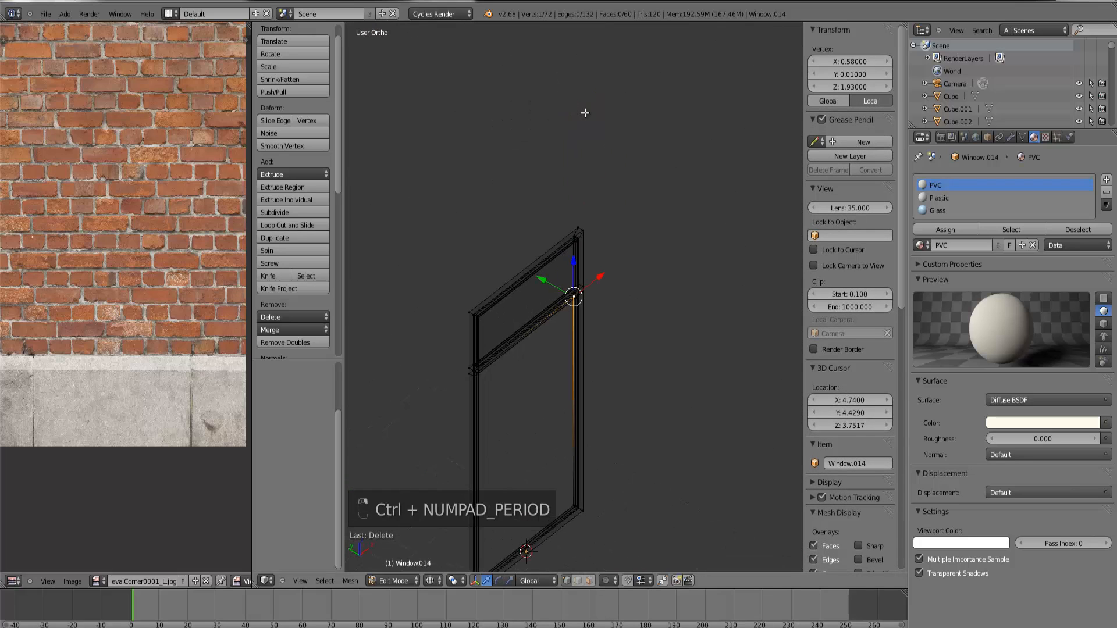
pyautogui.scroll(8, 582, 182)
pyautogui.press('z')
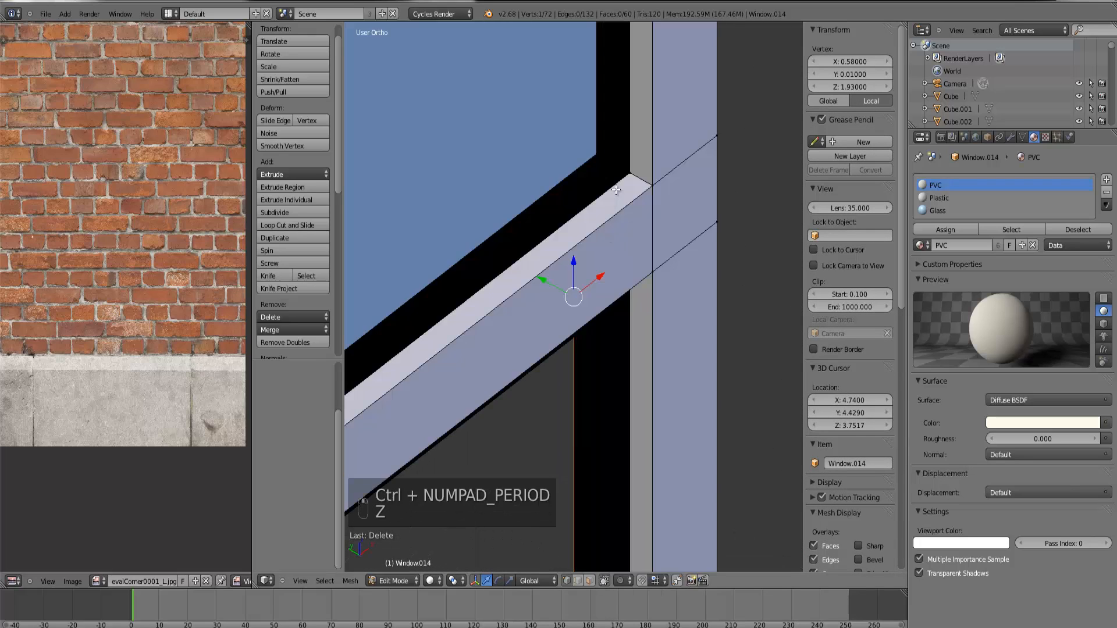
pyautogui.press('z')
pyautogui.rightClick(594, 151)
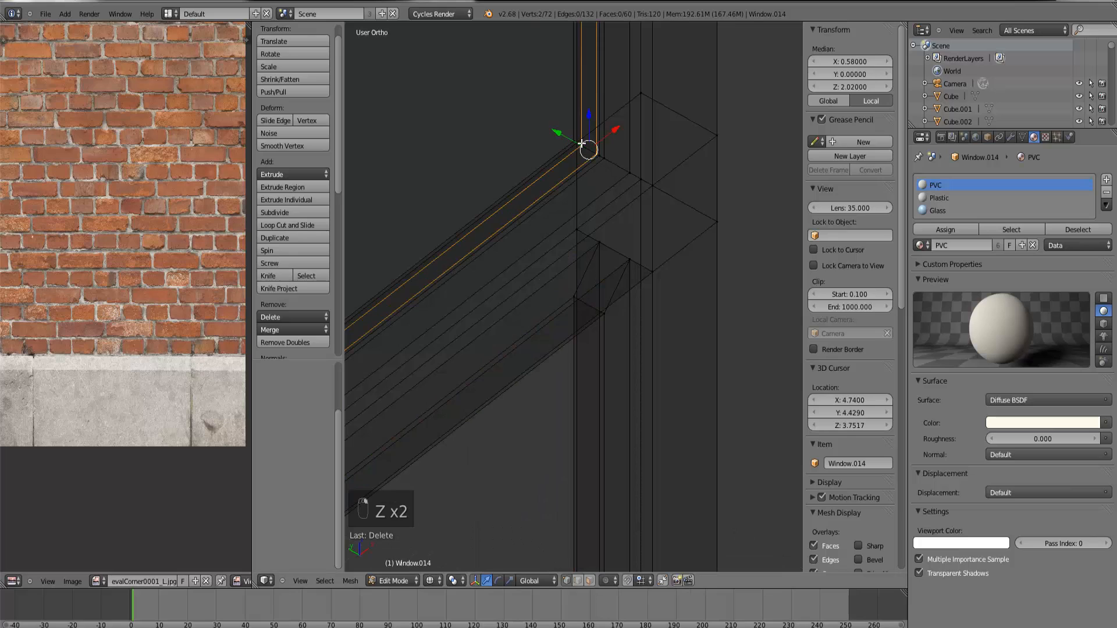
pyautogui.hotkey('ctrl', 'l')
pyautogui.press('x')
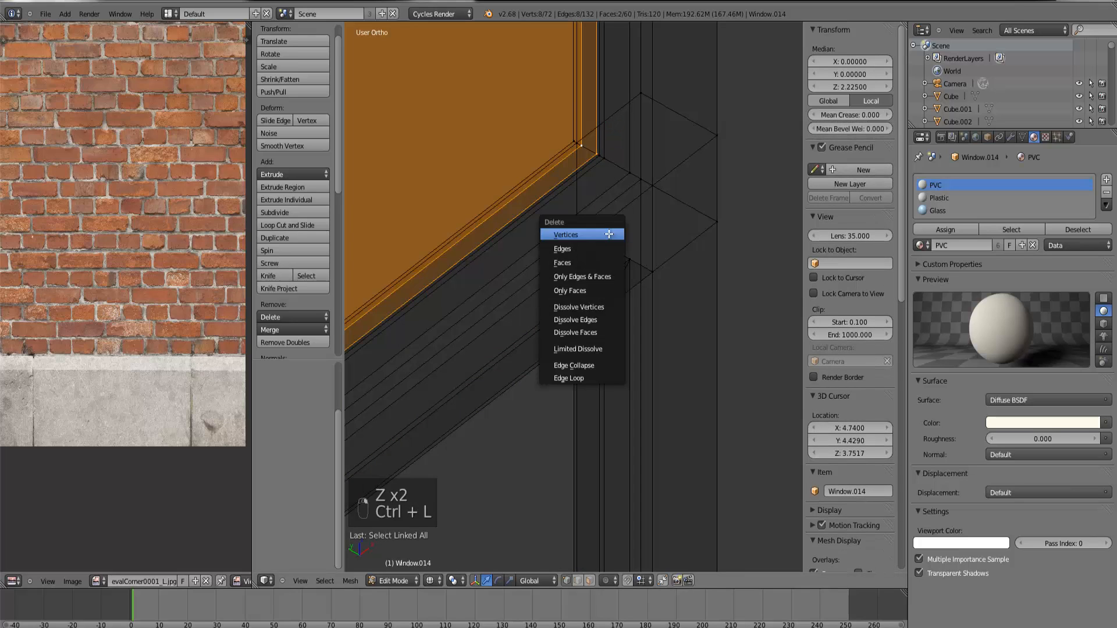
pyautogui.click(610, 234)
# Step: Select the vertices at both ends of the window's horizontal crossbar and duplicate them in place
pyautogui.press('KP_1')
pyautogui.rightClick(576, 307)
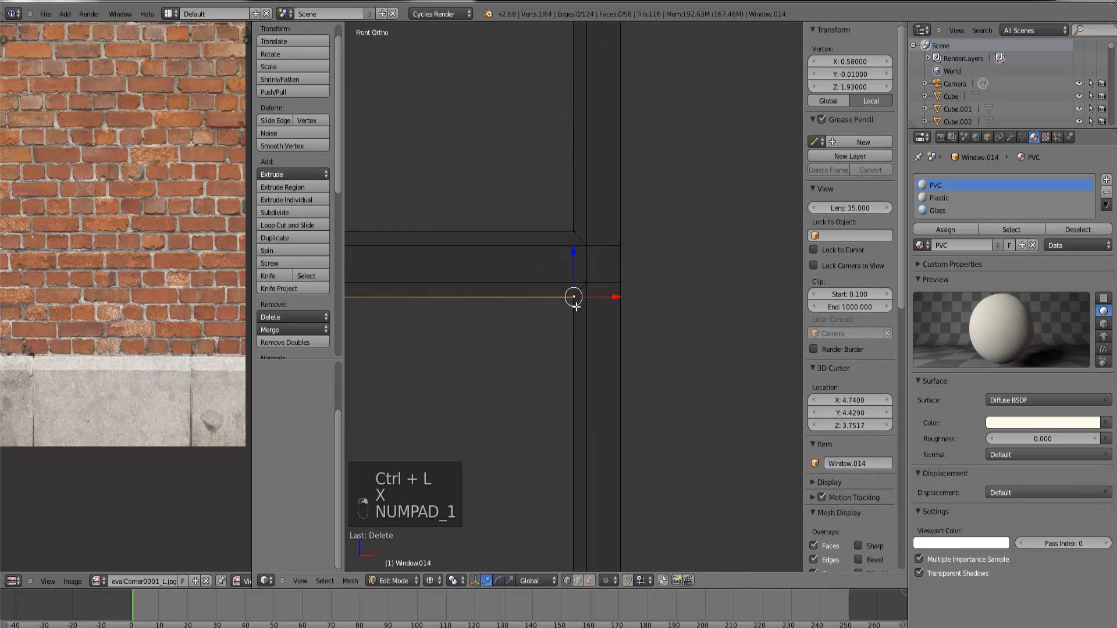
pyautogui.press('b')
pyautogui.moveTo(592, 325); pyautogui.dragTo(555, 222)
pyautogui.scroll(-8, 503, 232)
pyautogui.press('b')
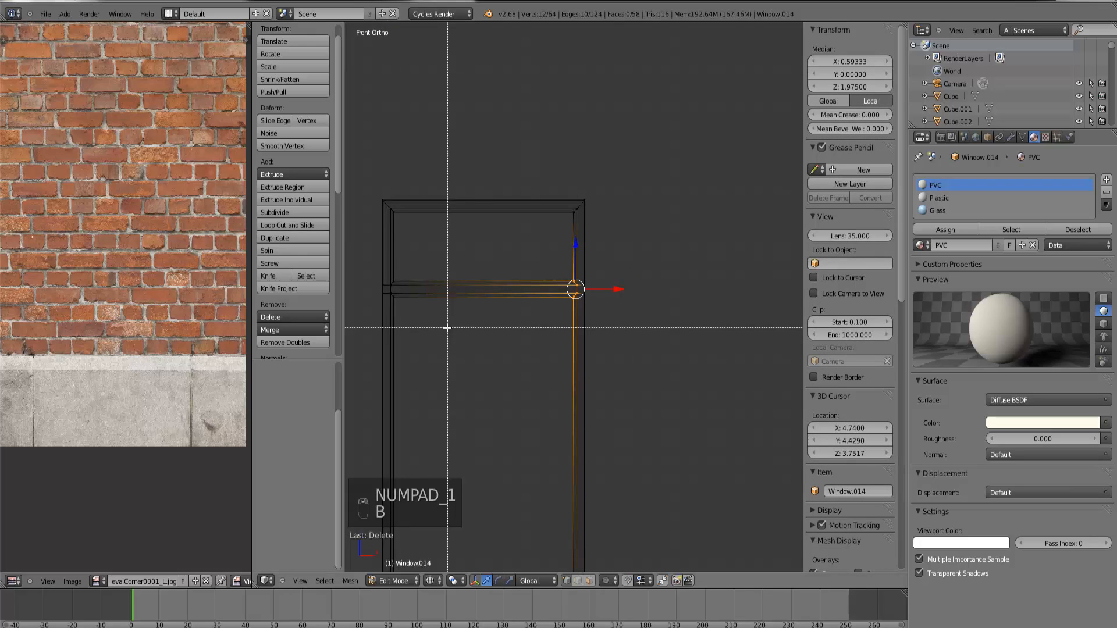
pyautogui.moveTo(447, 327); pyautogui.dragTo(386, 245)
pyautogui.hotkey('shift', 'd')
pyautogui.click(557, 301)
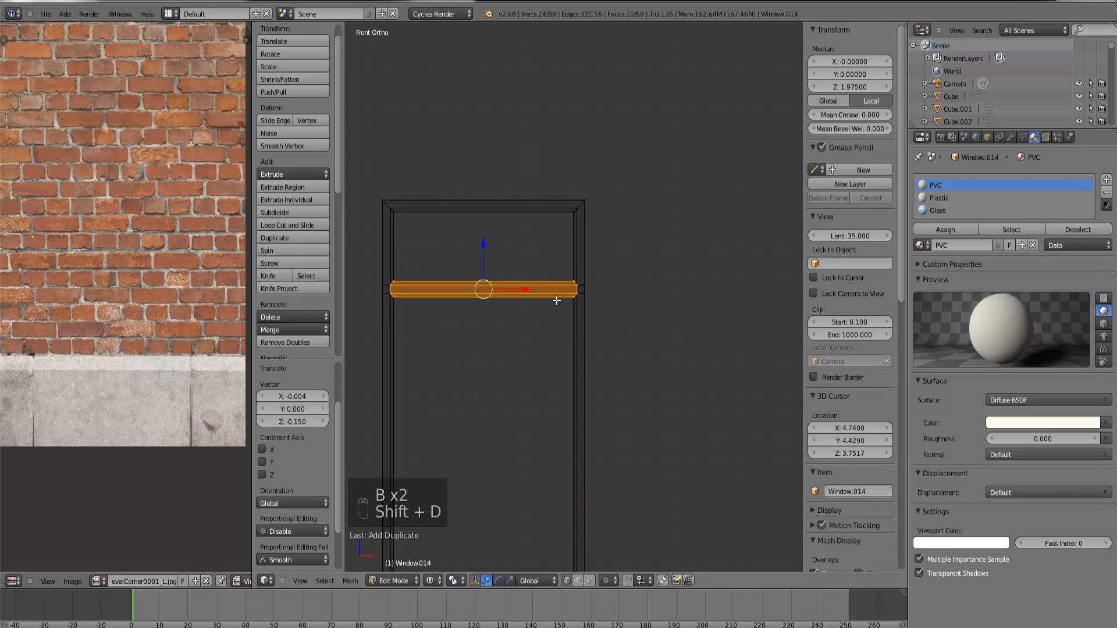
# Step: Move the duplicated crossbar down about 0.45 along Z and separate it into its own object
pyautogui.moveTo(488, 246); pyautogui.dragTo(484, 322)
pyautogui.press('p')
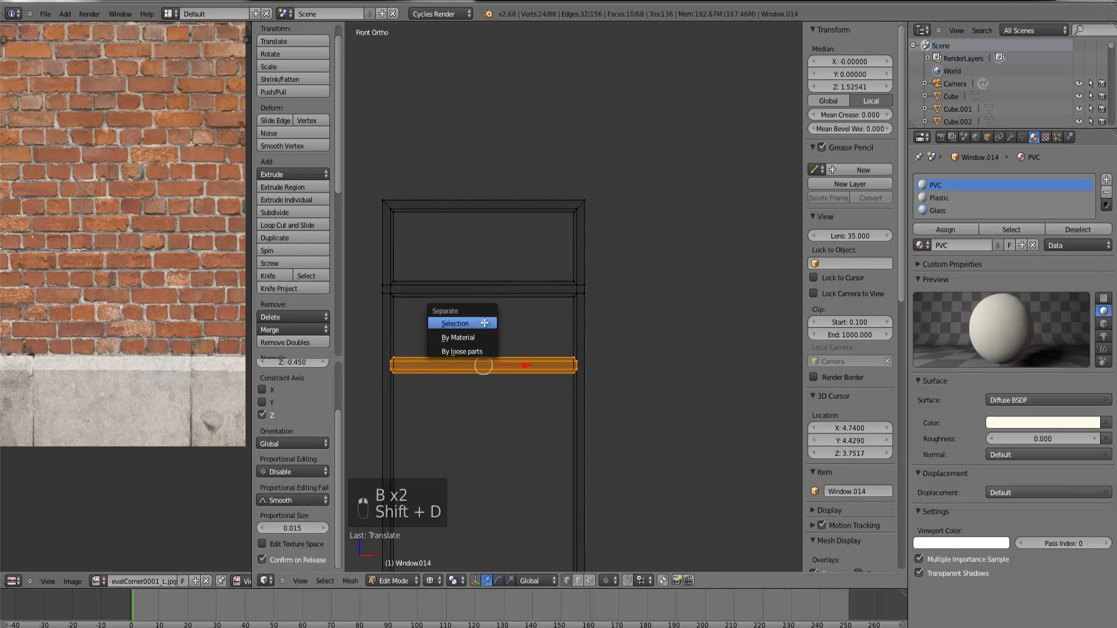
pyautogui.click(483, 324)
pyautogui.press('Tab')
# Step: Select the separated bar and move its mesh slightly upward along Z
pyautogui.rightClick(524, 365)
pyautogui.press('ctrl+KP_Decimal')
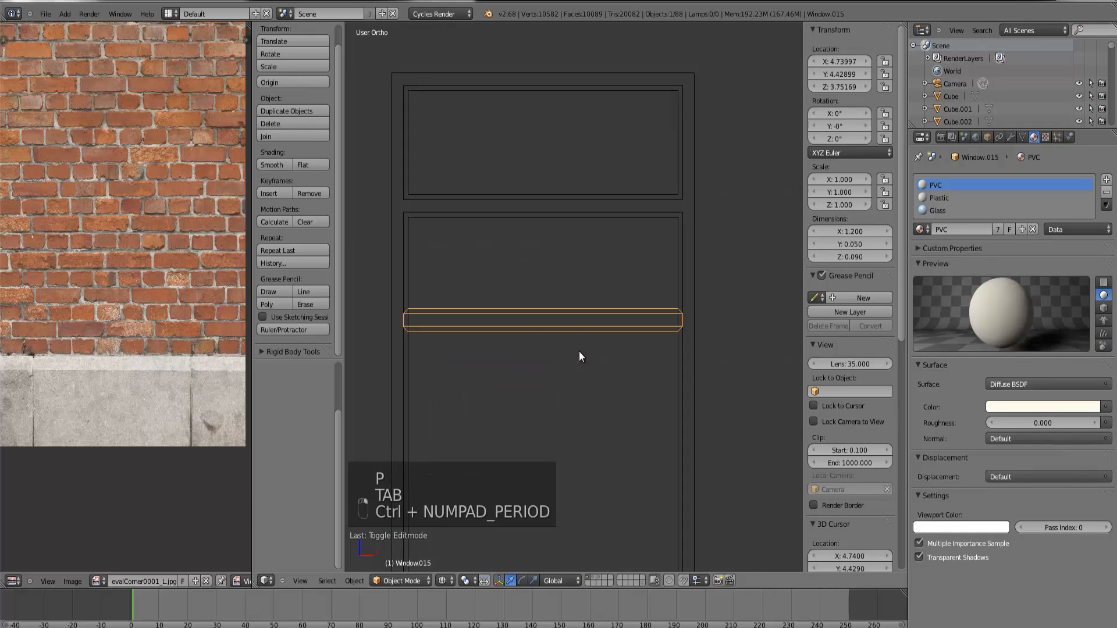
pyautogui.press('r')
pyautogui.rightClick(672, 377)
pyautogui.press('Tab')
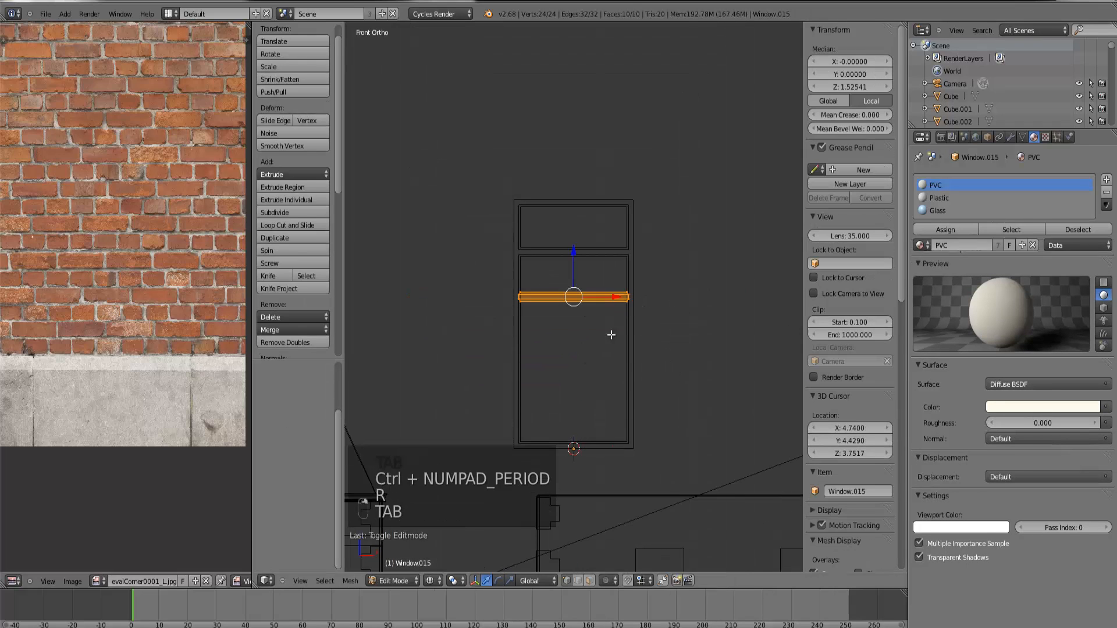
pyautogui.moveTo(575, 265)
pyautogui.mouseDown()
pyautogui.moveTo(569, 414)
pyautogui.moveTo(573, 251)
pyautogui.mouseUp()
pyautogui.press('Tab')
# Step: Set the bar's origin to its geometry and its Y rotation to 90° so it stands vertically
pyautogui.press('r')
pyautogui.click(646, 381)
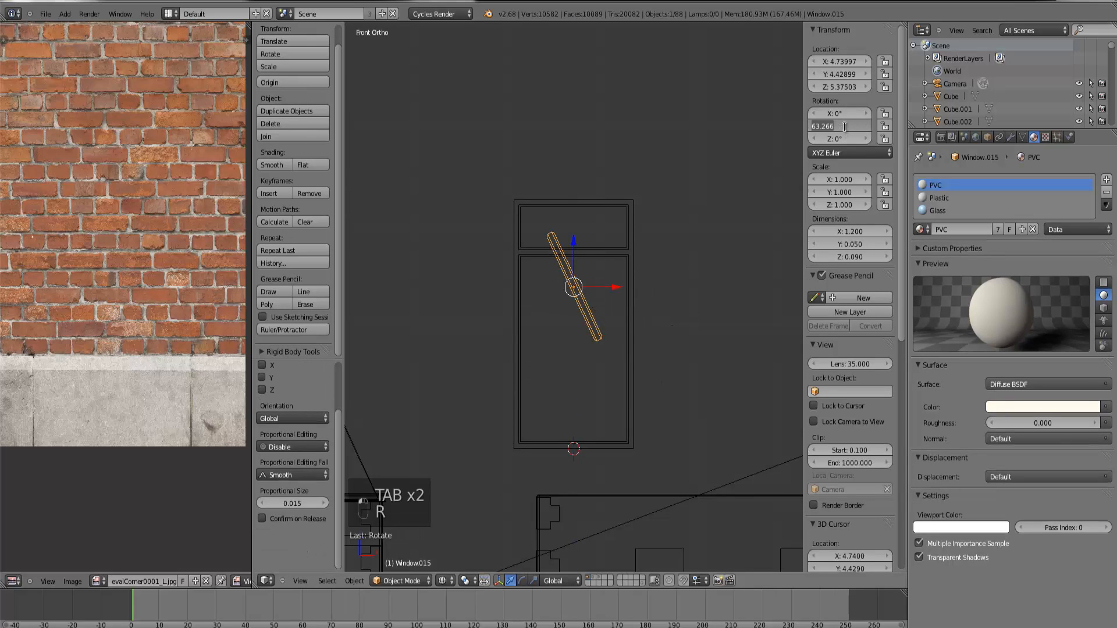
pyautogui.write('90')
pyautogui.press('Return')
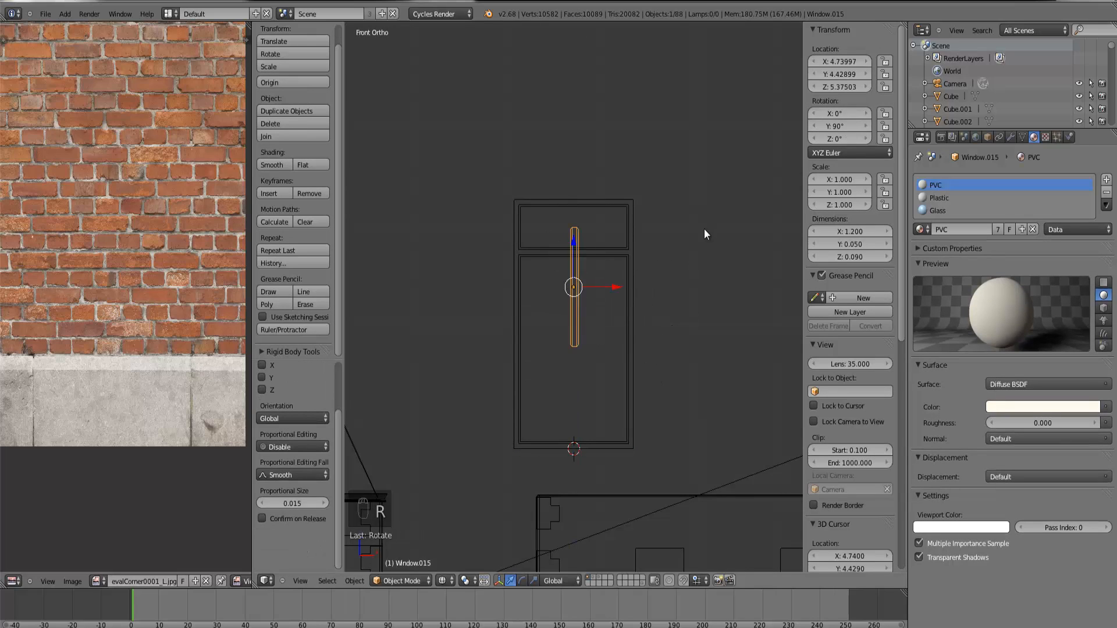
# Step: Lower the vertical bar to the crossbar and stretch its lower end to the frame's bottom, making it about 1.975 long
pyautogui.scroll(5, 619, 240)
pyautogui.moveTo(572, 234); pyautogui.dragTo(577, 286)
pyautogui.scroll(-4, 598, 379)
pyautogui.press('Tab')
pyautogui.rightClick(597, 379)
pyautogui.press('b')
pyautogui.moveTo(603, 401); pyautogui.dragTo(578, 346)
pyautogui.moveTo(579, 429); pyautogui.dragTo(580, 430)
pyautogui.press('Tab')
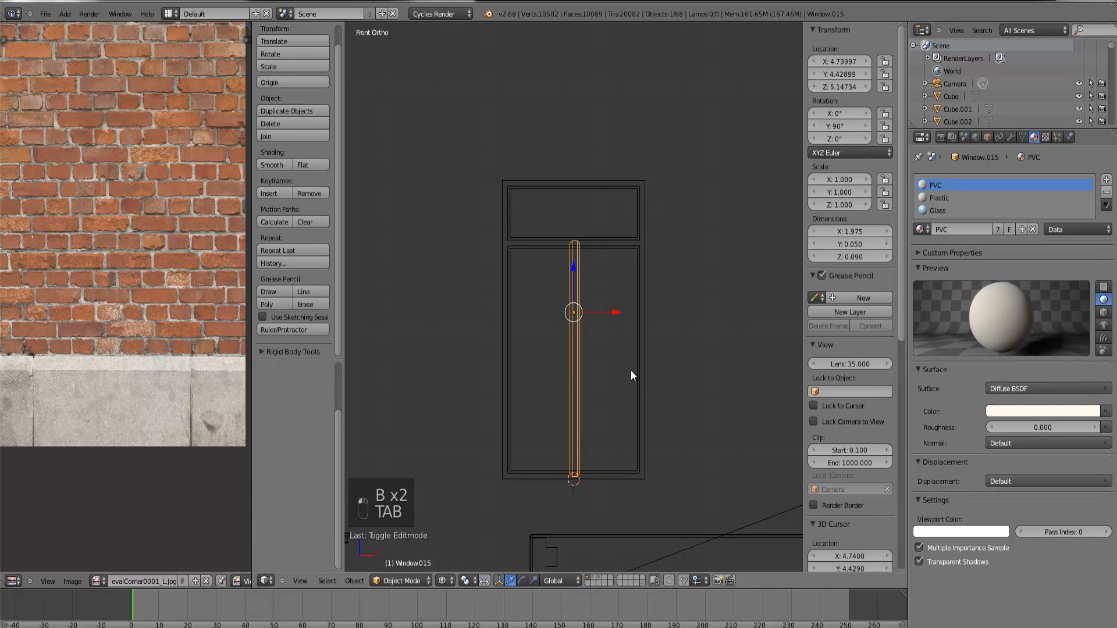
pyautogui.press('z')
pyautogui.moveTo(644, 343)
pyautogui.mouseDown(button='middle')
pyautogui.moveTo(616, 336)
pyautogui.moveTo(647, 333)
pyautogui.mouseUp(button='middle')
pyautogui.press('KP_1')
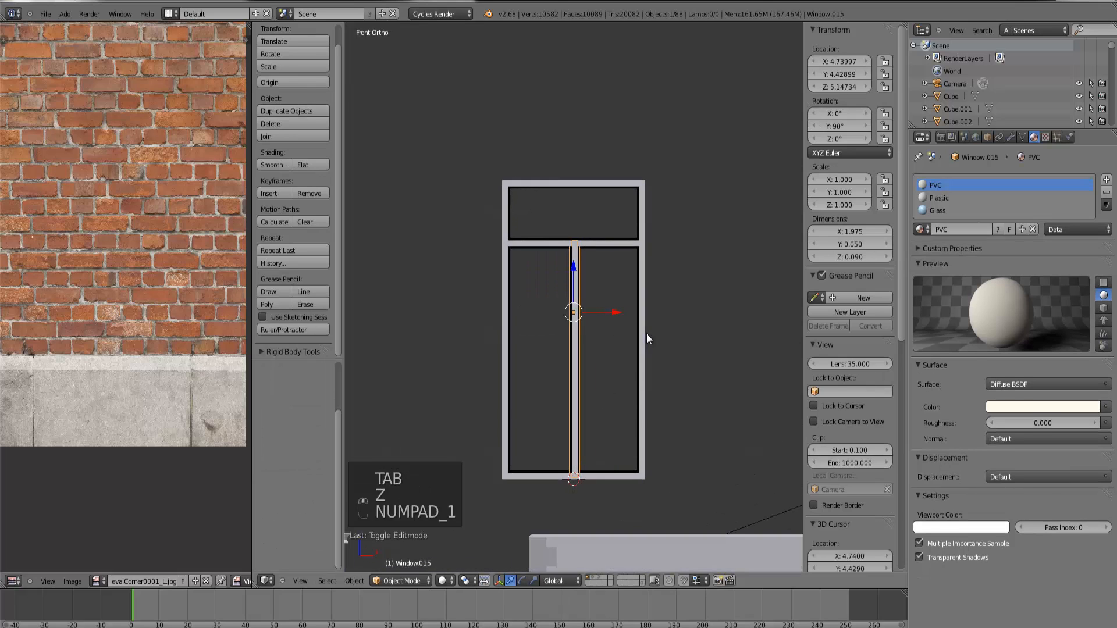
# Step: Scale the vertical bar's top-end vertices along Z to about 0.72
pyautogui.press('Tab')
pyautogui.press('z')
pyautogui.scroll(4, 633, 302)
pyautogui.moveTo(617, 211); pyautogui.dragTo(510, 100)
pyautogui.scroll(-2, 559, 125)
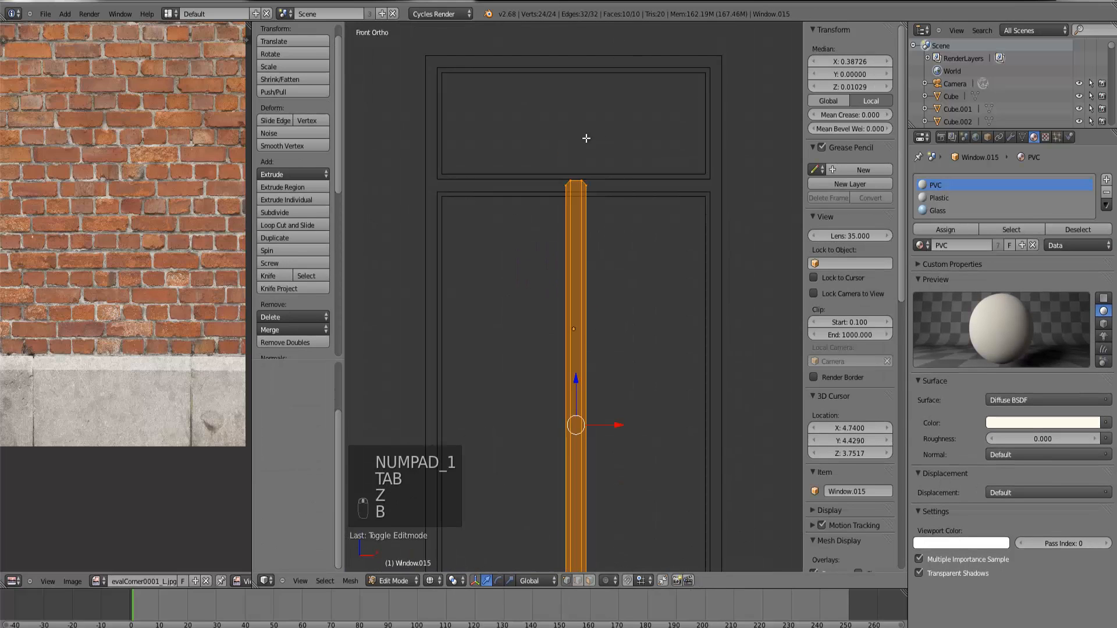
pyautogui.press('b')
pyautogui.rightClick(593, 187)
pyautogui.rightClick(593, 187)
pyautogui.press('b')
pyautogui.moveTo(615, 203); pyautogui.dragTo(541, 153)
pyautogui.press('s')
pyautogui.middleClick(665, 137)
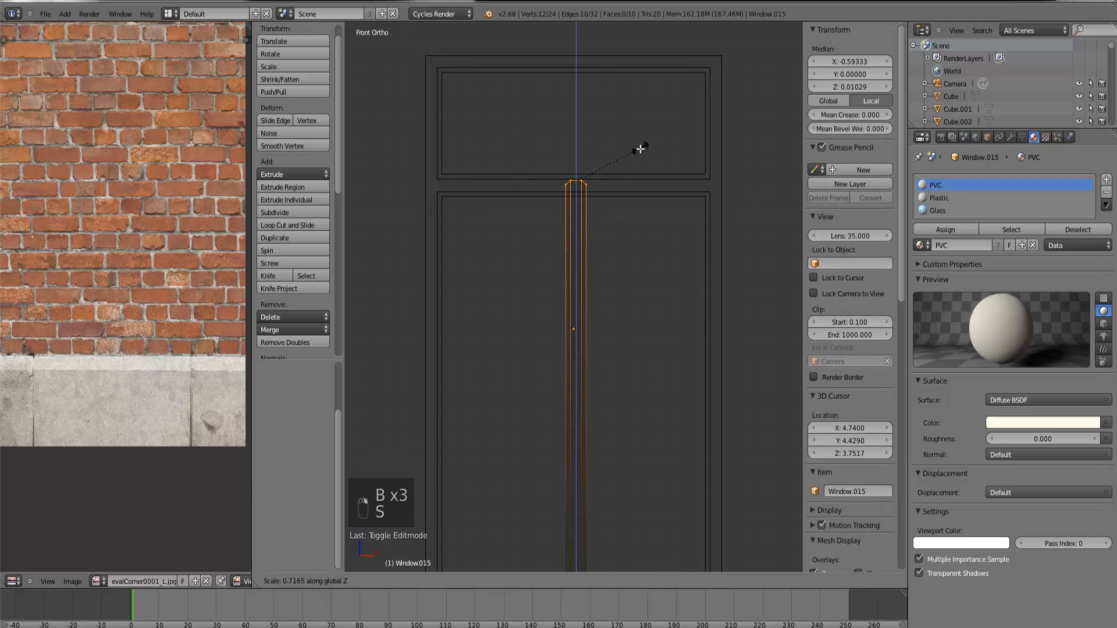
pyautogui.click(638, 148)
pyautogui.scroll(-5, 644, 262)
pyautogui.press('Tab')
# Step: Shift the vertical bar slightly along Y to about 4.4315 so it sits behind the frame's front face
pyautogui.moveTo(656, 278); pyautogui.dragTo(592, 313, button='middle')
pyautogui.press('z')
pyautogui.scroll(5, 599, 326)
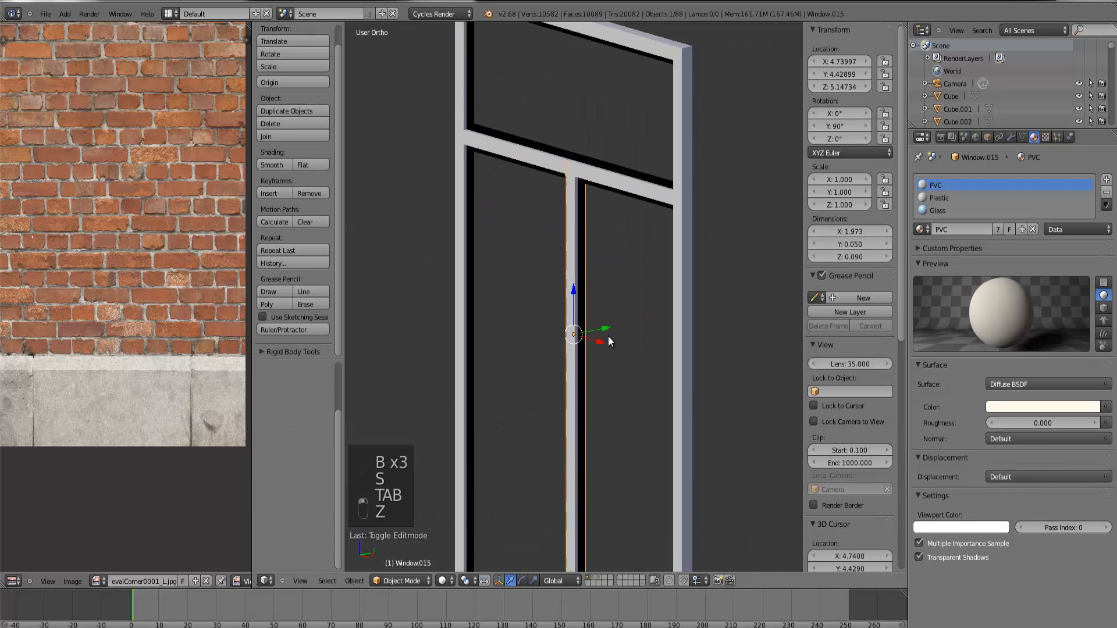
pyautogui.moveTo(603, 330); pyautogui.dragTo(609, 330)
pyautogui.scroll(-4, 609, 330)
pyautogui.moveTo(611, 330); pyautogui.dragTo(681, 307, button='middle')
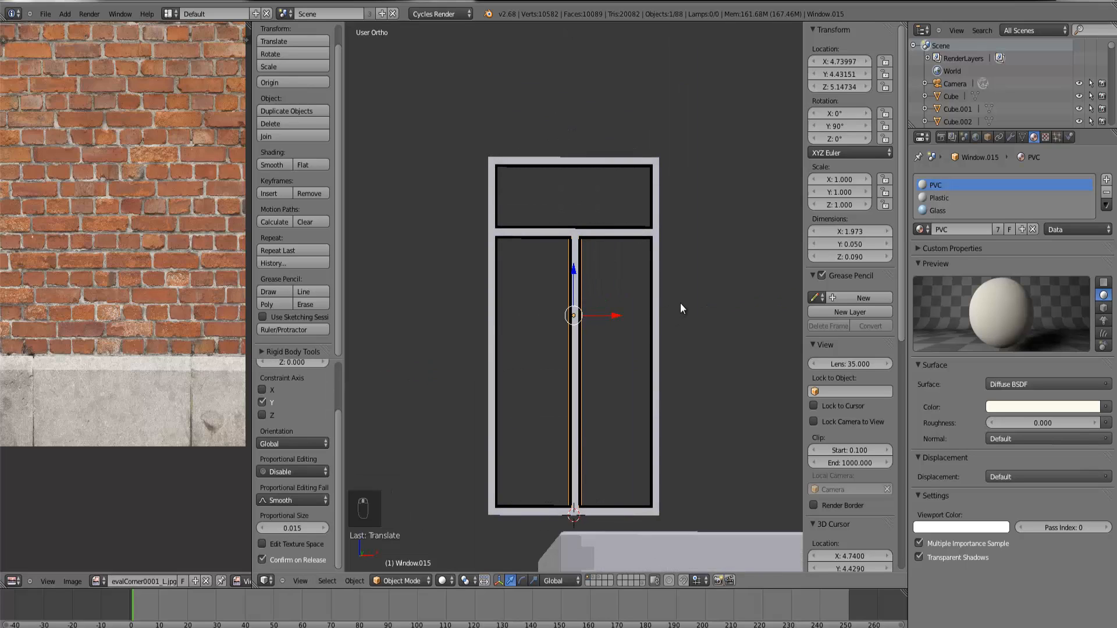
# Step: Examine the glazing bars in the finished building's windows as a reference
pyautogui.press('KP_1')
pyautogui.scroll(-8, 613, 295)
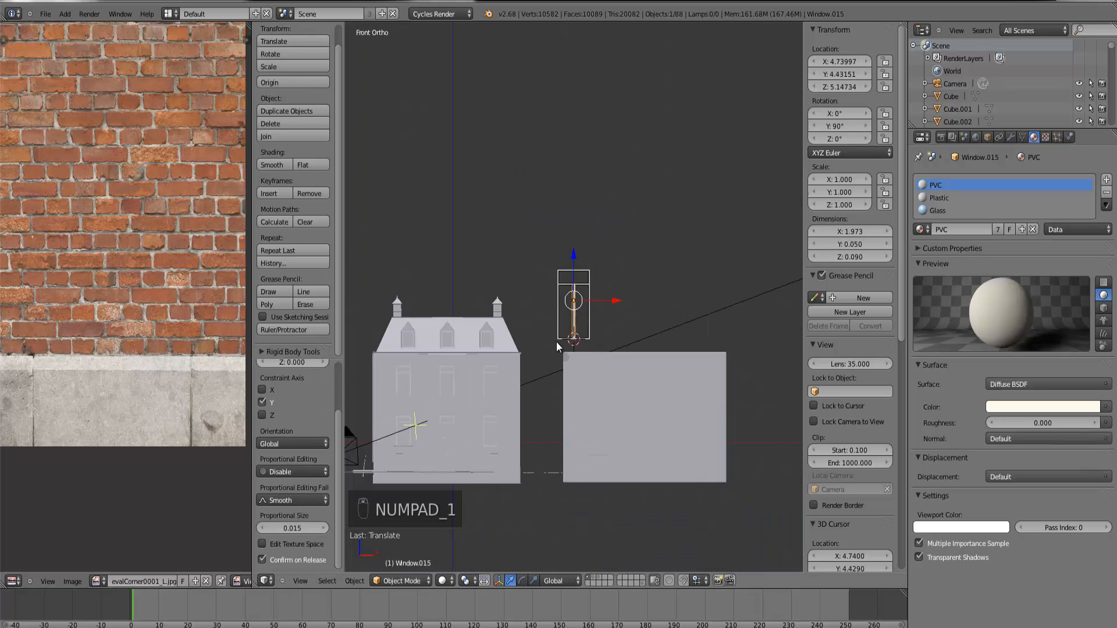
pyautogui.press('z')
pyautogui.scroll(4, 536, 352)
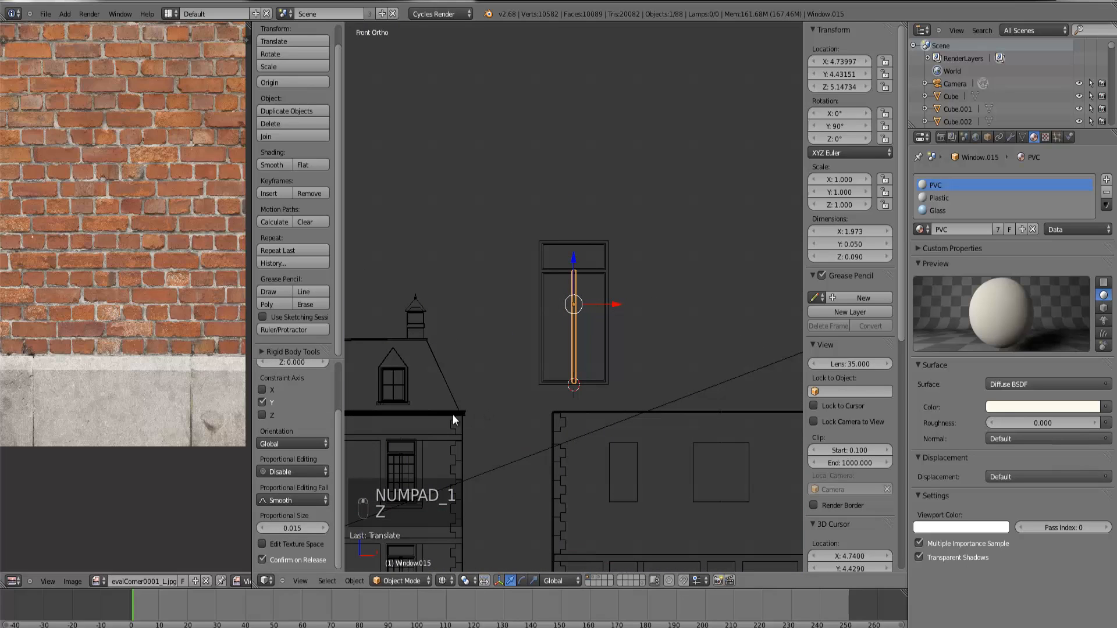
pyautogui.rightClick(410, 470)
pyautogui.scroll(3, 595, 336)
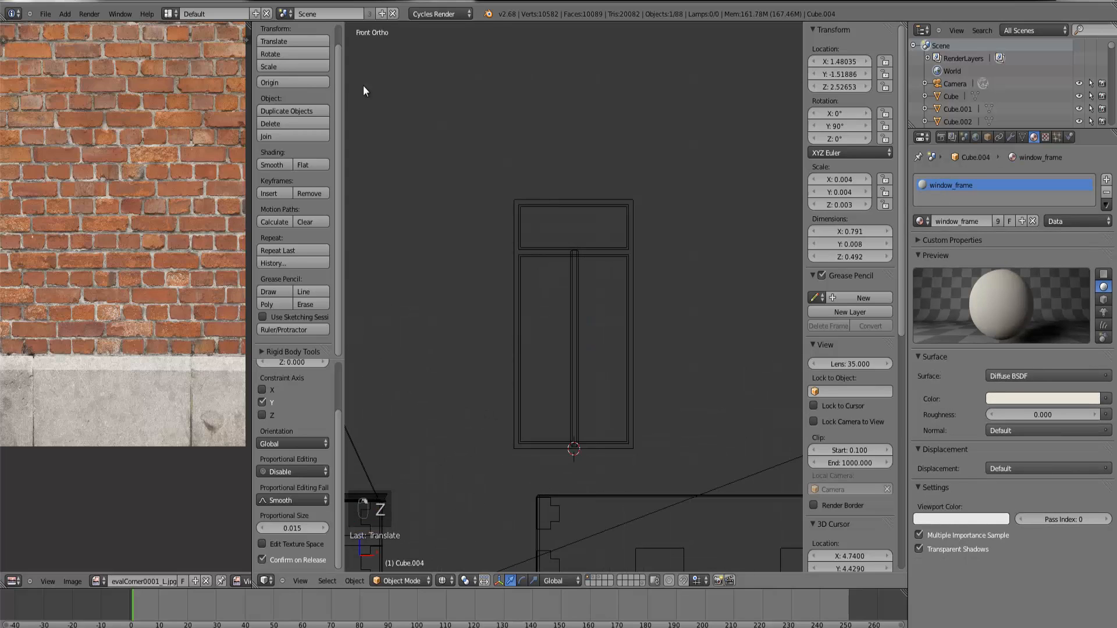
# Step: Add a cube, move it onto the window's lower section and scale it to about 0.43 per side
pyautogui.click(65, 14)
pyautogui.moveTo(76, 27)
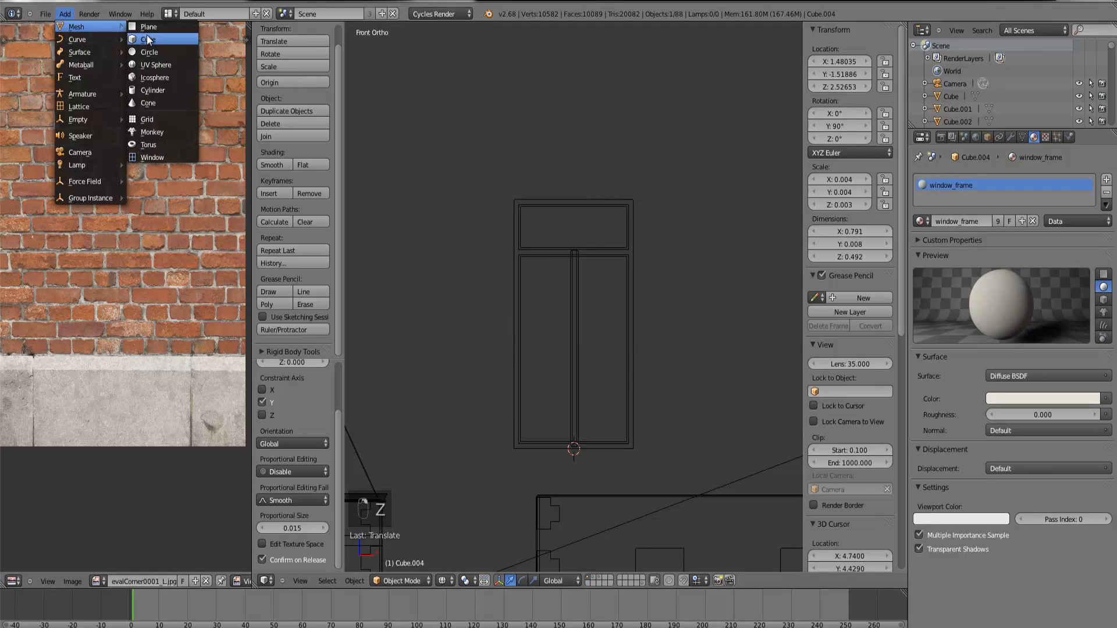
pyautogui.click(147, 35)
pyautogui.press('g')
pyautogui.click(707, 342)
pyautogui.press('s')
pyautogui.click(605, 331)
pyautogui.scroll(3, 644, 384)
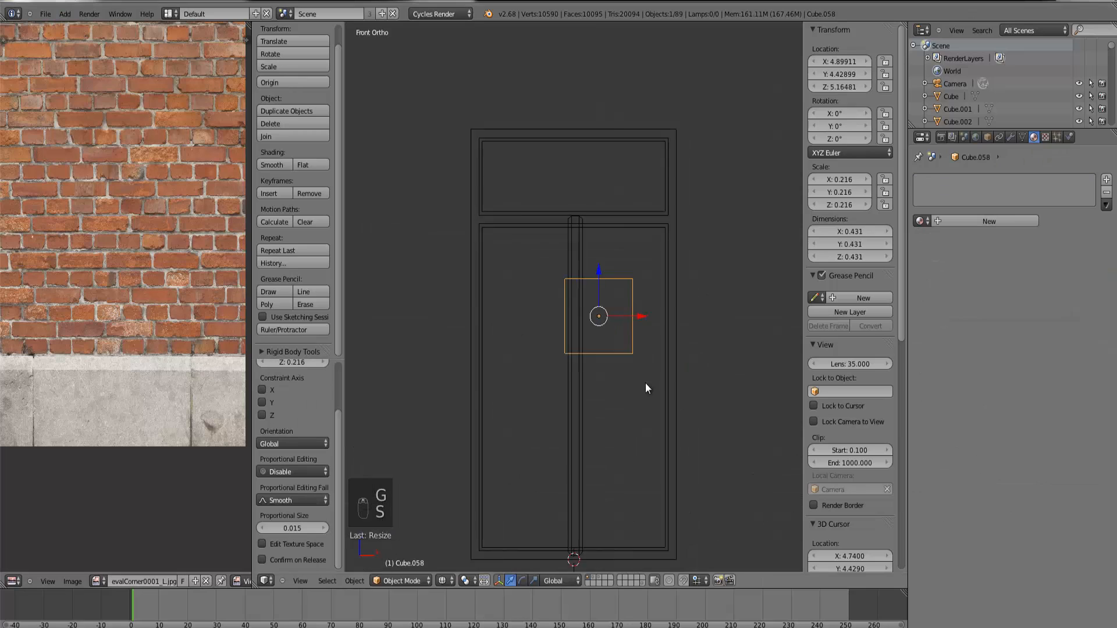
# Step: Shrink the cube to about 0.054 per side and move it near the top of the lower right opening
pyautogui.scroll(1, 646, 384)
pyautogui.press('g')
pyautogui.click(670, 261)
pyautogui.press('s')
pyautogui.click(637, 219)
pyautogui.scroll(4, 646, 222)
pyautogui.press('g')
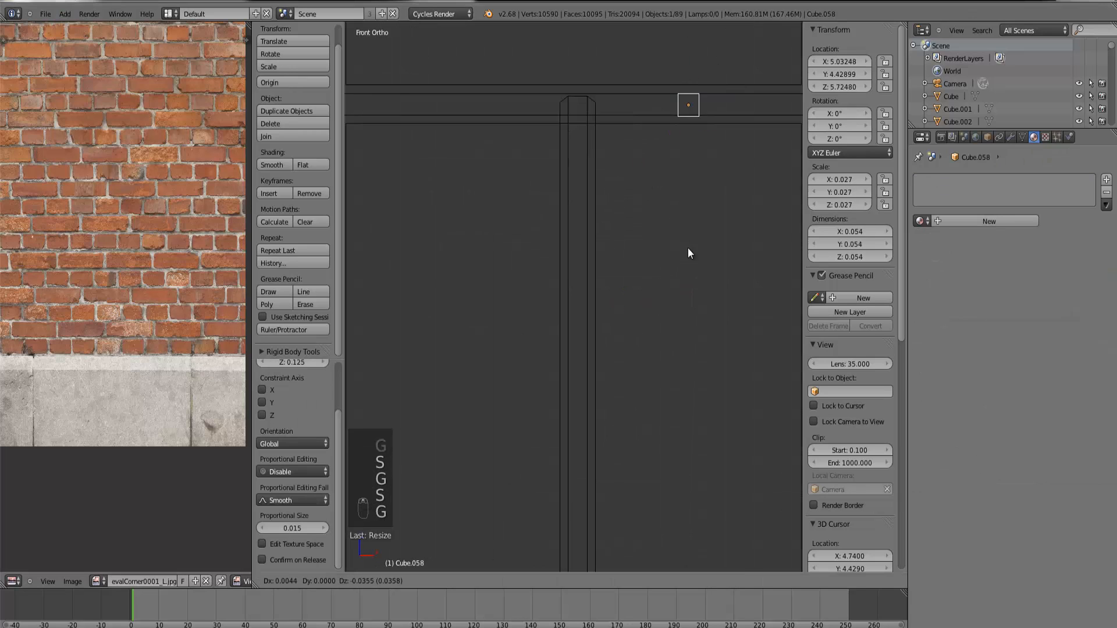
pyautogui.click(704, 281)
# Step: Scale the cube to about 0.034 per side and place it at the right opening's top middle, X about 5.055
pyautogui.press('s')
pyautogui.click(699, 228)
pyautogui.press('g')
pyautogui.click(707, 221)
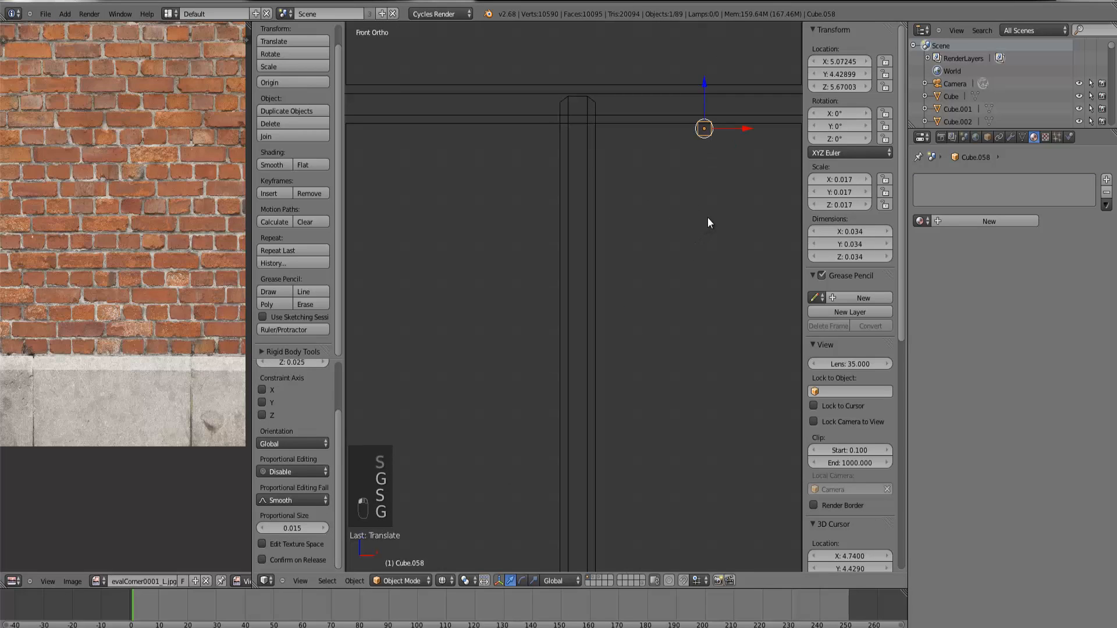
pyautogui.scroll(-4, 698, 227)
pyautogui.scroll(2, 716, 256)
pyautogui.moveTo(699, 181); pyautogui.dragTo(617, 274)
# Step: Pull the cube's lower face down towards the frame's bottom to form a thin vertical glazing bar
pyautogui.press('Tab')
pyautogui.rightClick(656, 190)
pyautogui.press('b')
pyautogui.scroll(-4, 656, 188)
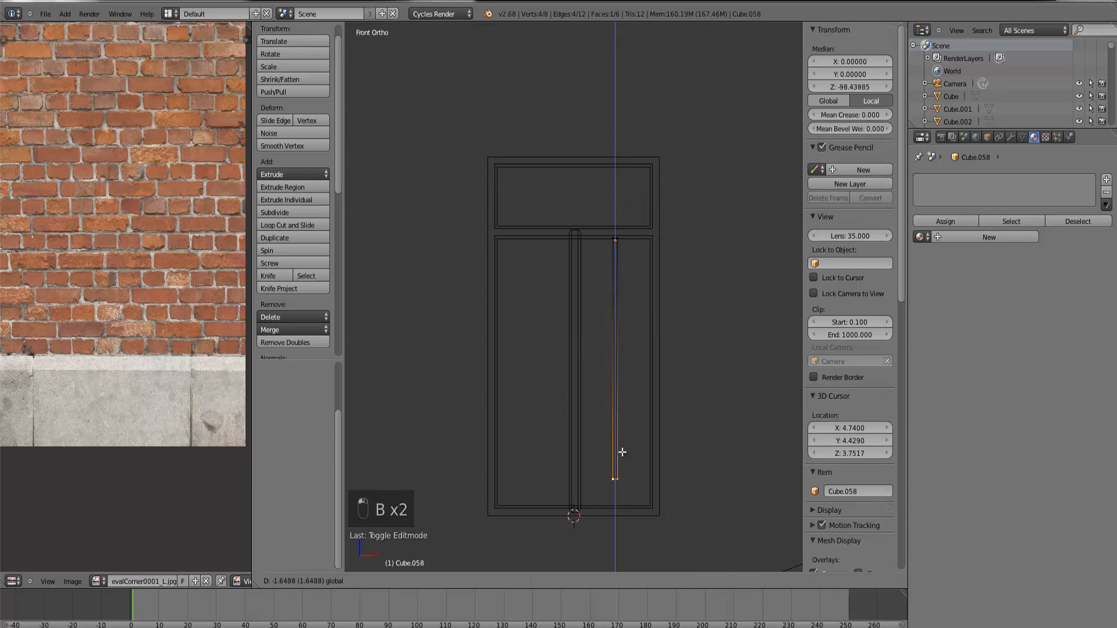
pyautogui.press('Tab')
# Step: Scale the glazing bar to about 0.027 thick and extend its lower end to the frame, making it about 1.878 long
pyautogui.press('s')
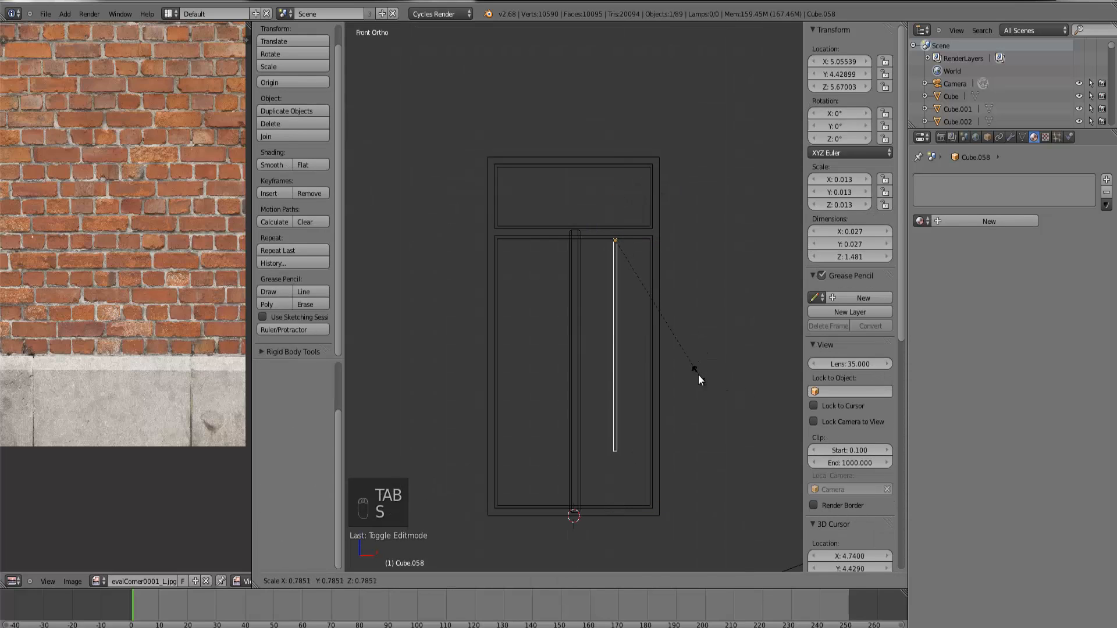
pyautogui.click(698, 374)
pyautogui.press('Tab')
pyautogui.moveTo(616, 413); pyautogui.dragTo(618, 463)
pyautogui.press('Tab')
# Step: Duplicate the glazing bar into the left opening at X about 4.441 and give each of the two bars a new material
pyautogui.hotkey('shift', 'd')
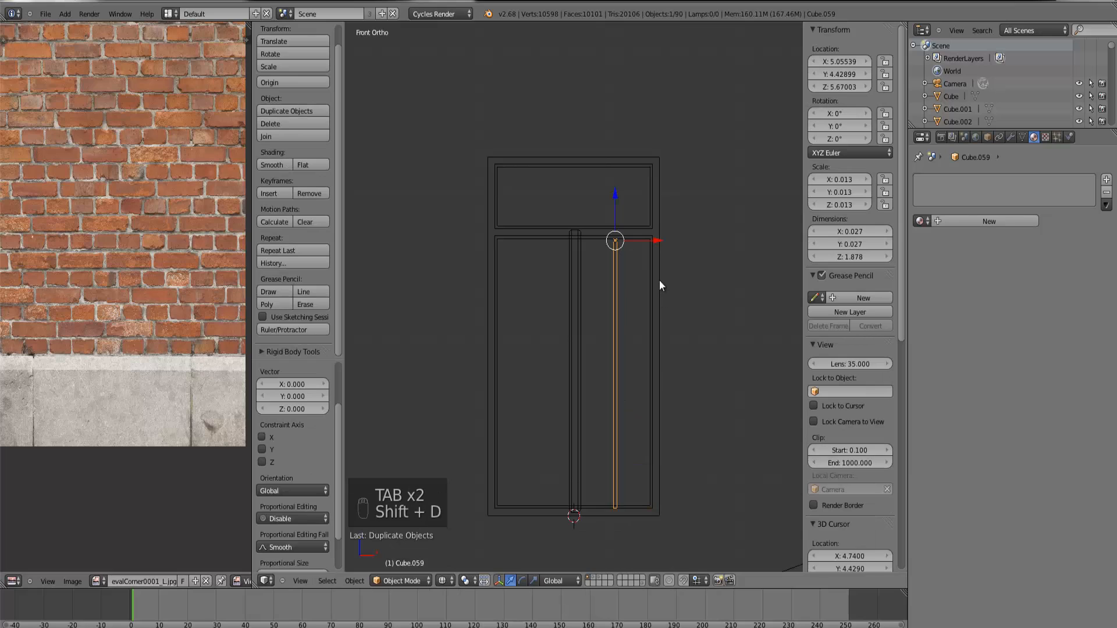
pyautogui.moveTo(656, 239); pyautogui.dragTo(575, 252)
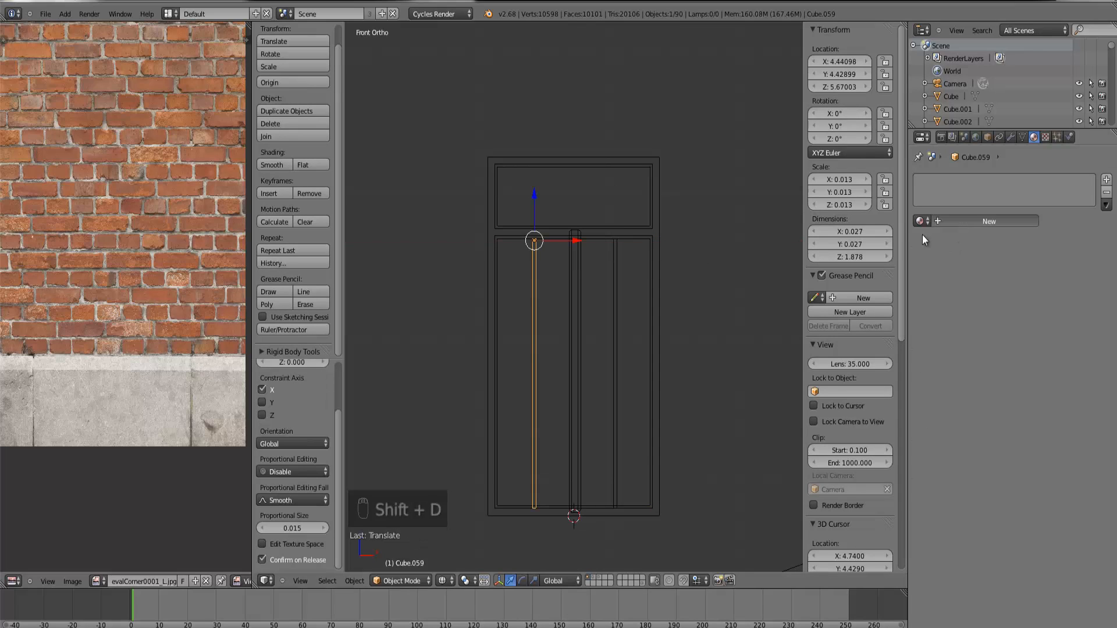
pyautogui.click(989, 221)
pyautogui.rightClick(617, 270)
pyautogui.click(989, 221)
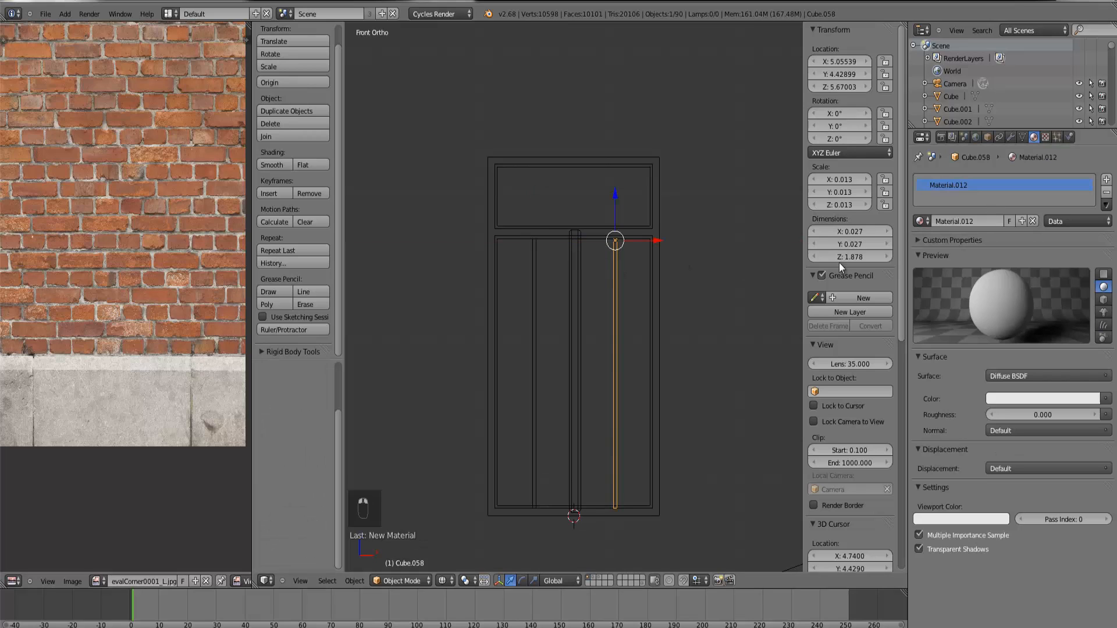
# Step: Duplicate the right glazing bar and set the copy's Y rotation to 90° to make it horizontal
pyautogui.press('r')
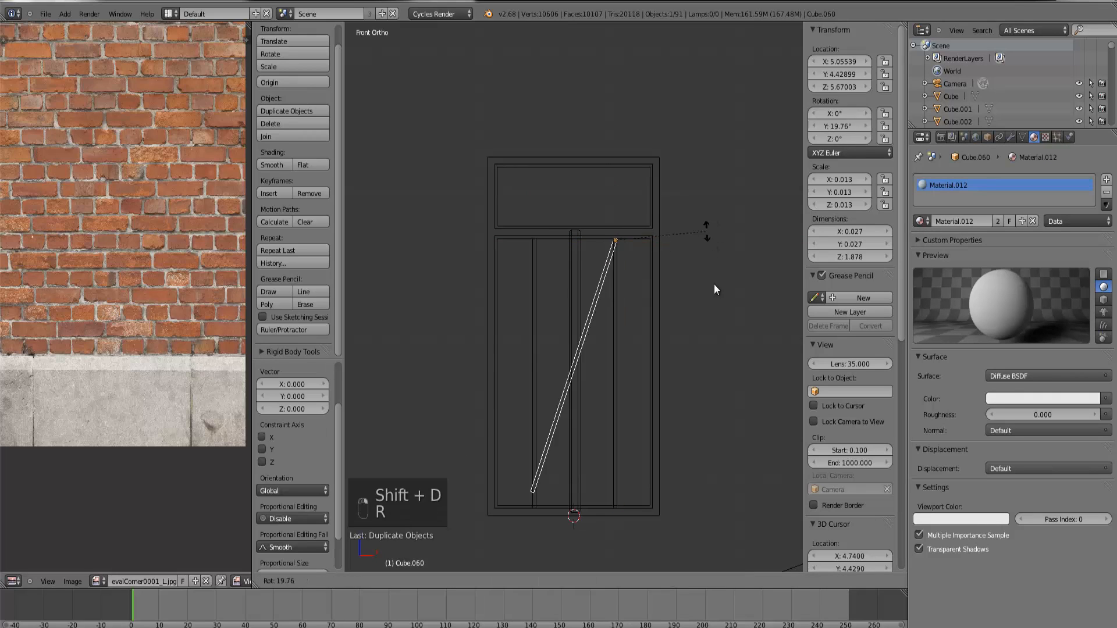
pyautogui.click(651, 320)
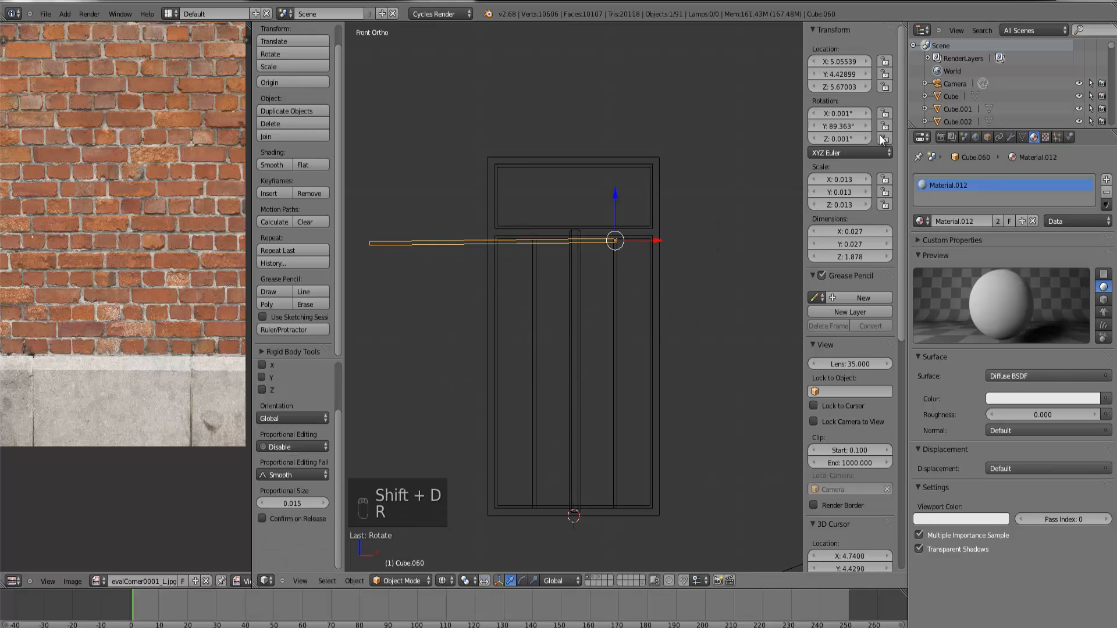
pyautogui.click(847, 126)
pyautogui.write('90')
pyautogui.press('Return')
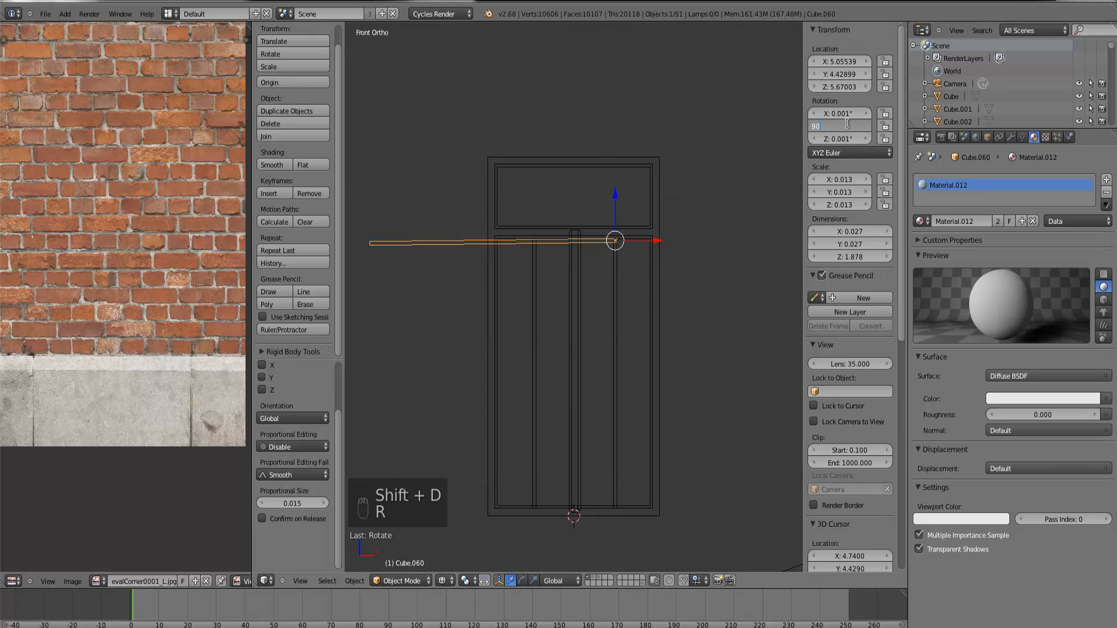
# Step: Shorten the horizontal bar along X to about 0.517 long and extend it to the other side of its origin
pyautogui.press('s')
pyautogui.press('x')
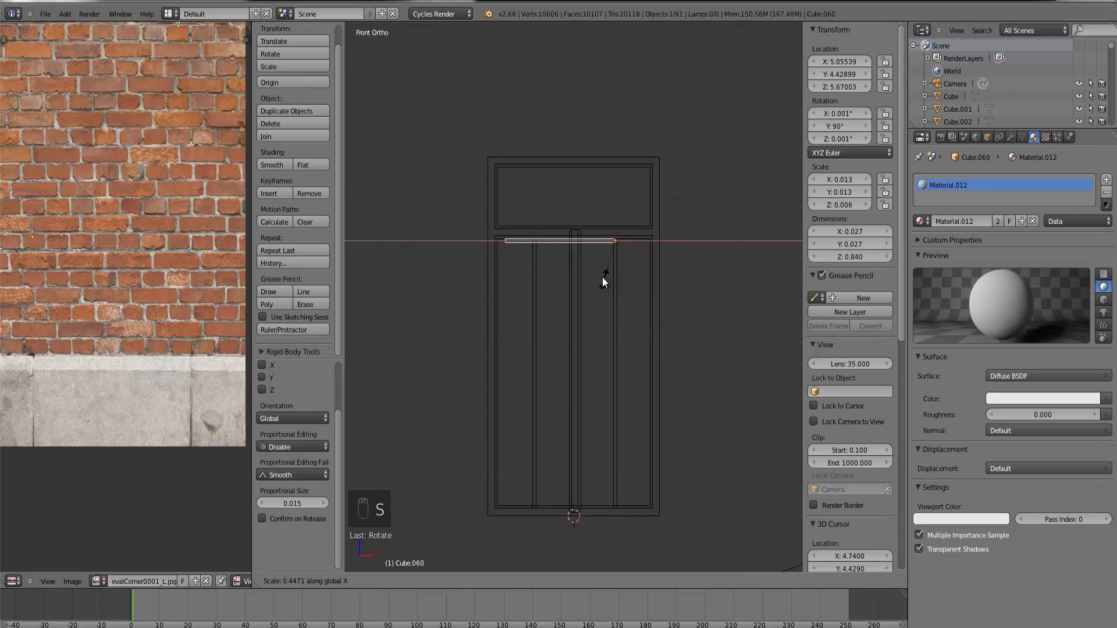
pyautogui.click(603, 260)
pyautogui.scroll(3, 627, 293)
pyautogui.press('g')
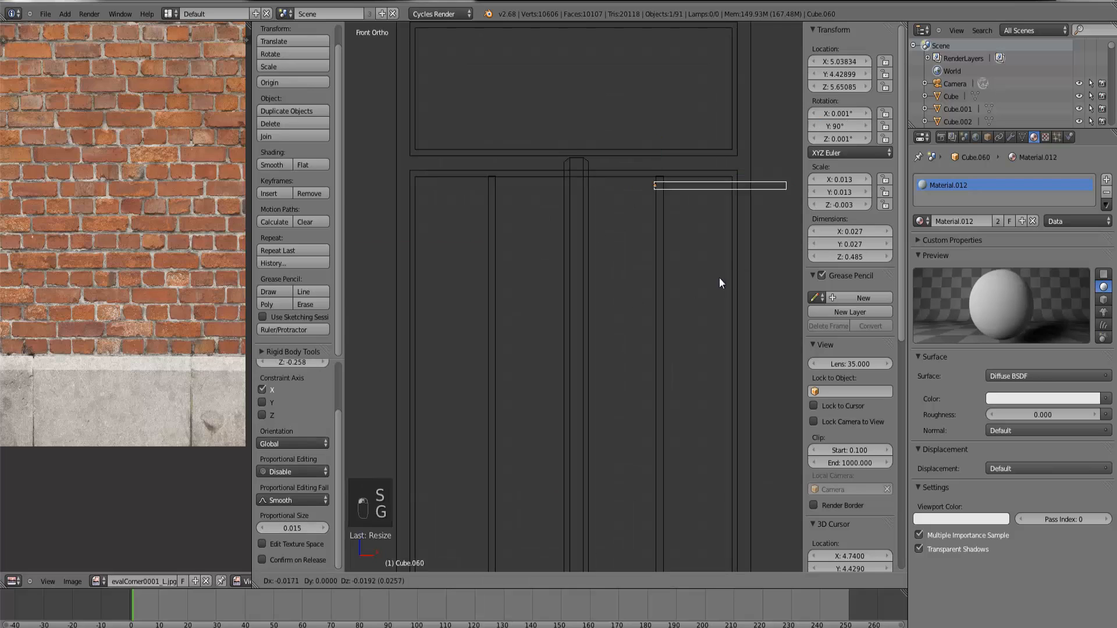
pyautogui.click(682, 316)
pyautogui.press('s')
pyautogui.press('x')
pyautogui.click(681, 328)
# Step: Place the horizontal bar against the central bar at X about 4.789 and lengthen it to about 0.539 to span the right opening
pyautogui.press('g')
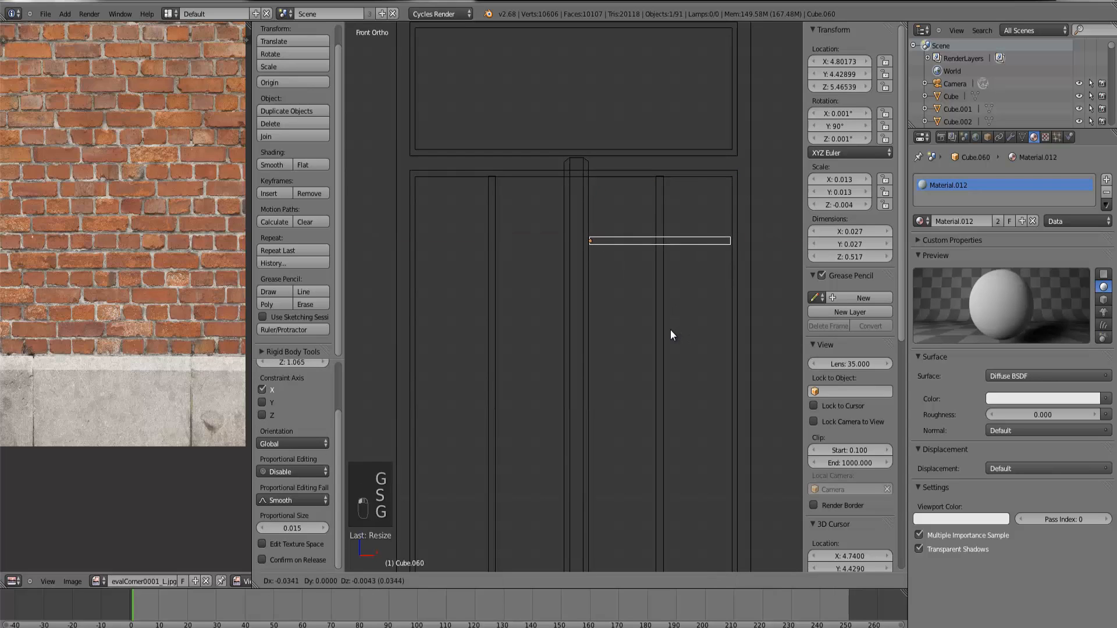
pyautogui.click(671, 331)
pyautogui.press('s')
pyautogui.press('x')
pyautogui.click(669, 338)
pyautogui.press('g')
pyautogui.click(666, 338)
pyautogui.press('z')
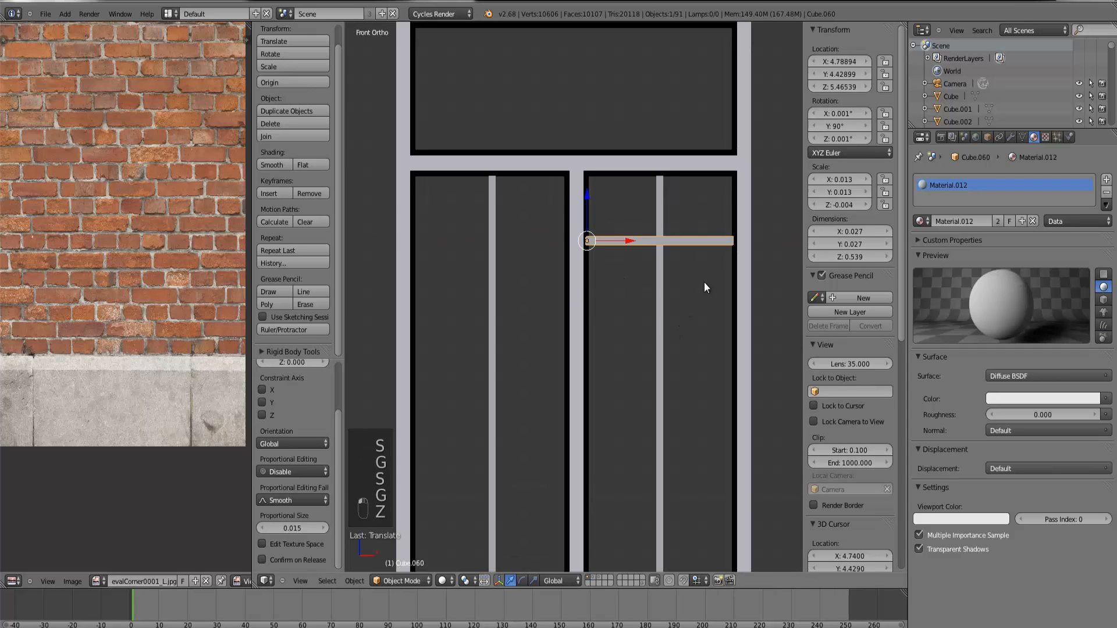
pyautogui.scroll(2, 719, 292)
pyautogui.scroll(-3, 725, 294)
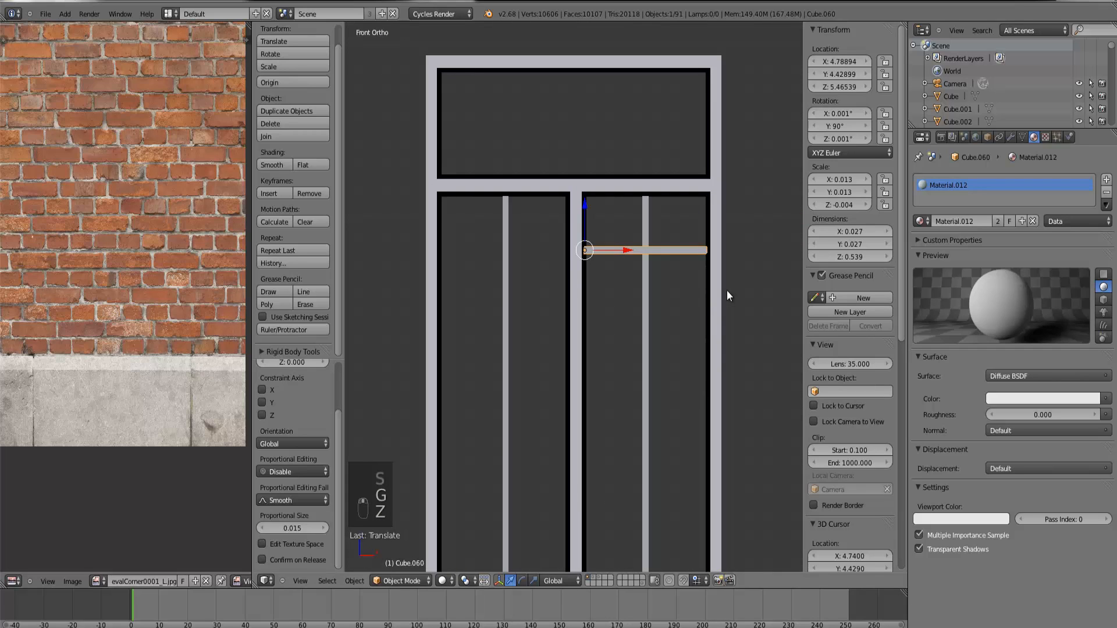
# Step: Move the horizontal bar and the right vertical glazing bar together along Y to about 4.439
pyautogui.press('ctrl+KP_Decimal')
pyautogui.moveTo(717, 274); pyautogui.dragTo(655, 313, button='middle')
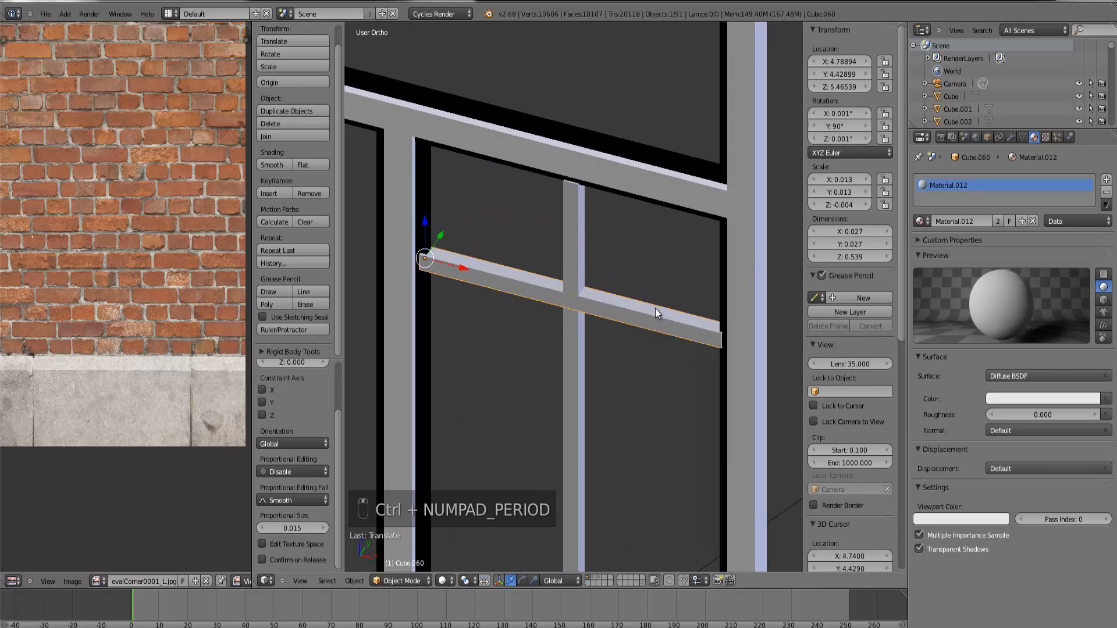
pyautogui.moveTo(431, 242); pyautogui.dragTo(443, 235)
pyautogui.hotkey('ctrl', 'z')
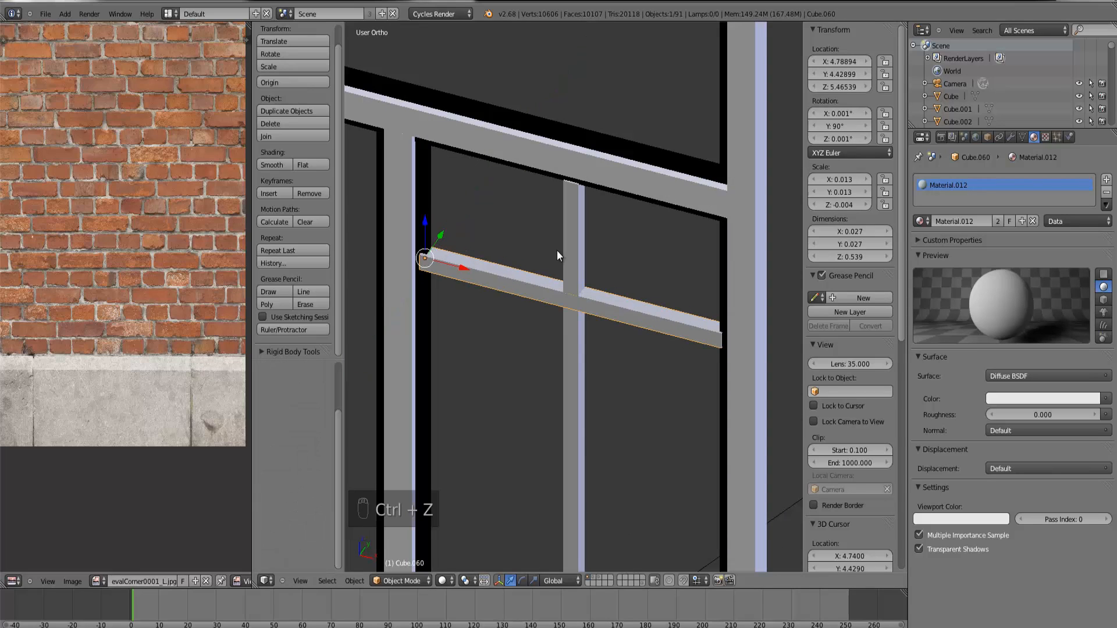
pyautogui.keyDown('shift'); pyautogui.rightClick(568, 258); pyautogui.keyUp('shift')
pyautogui.moveTo(516, 200); pyautogui.dragTo(521, 202)
pyautogui.rightClick(578, 265)
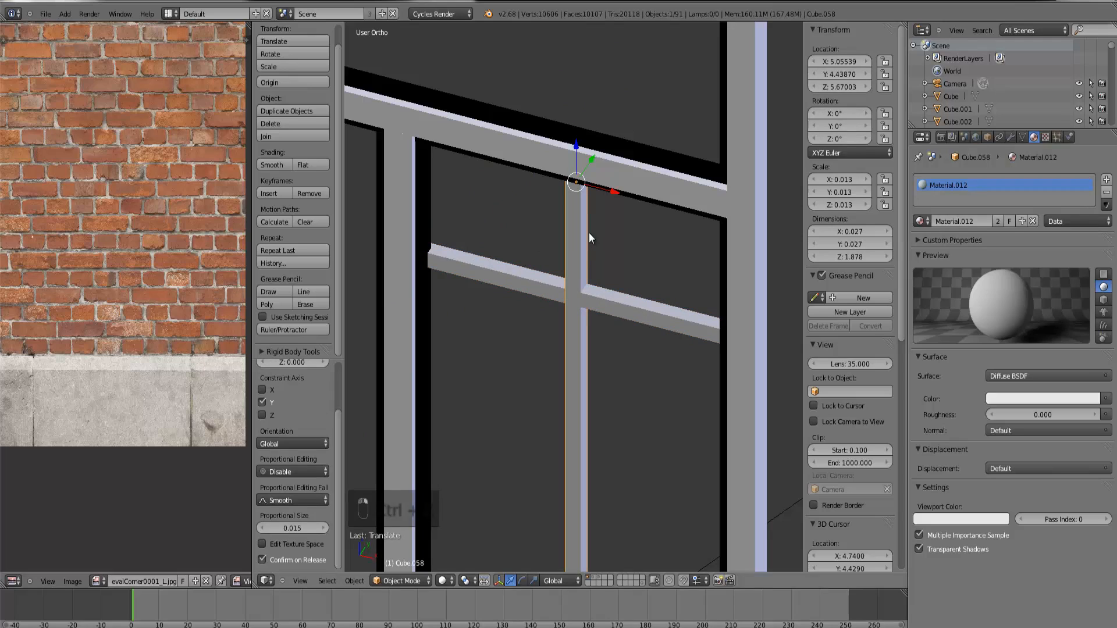
# Step: Shift the horizontal bar slightly back to Y about 4.440 and lower it to Z about 5.326
pyautogui.rightClick(599, 290)
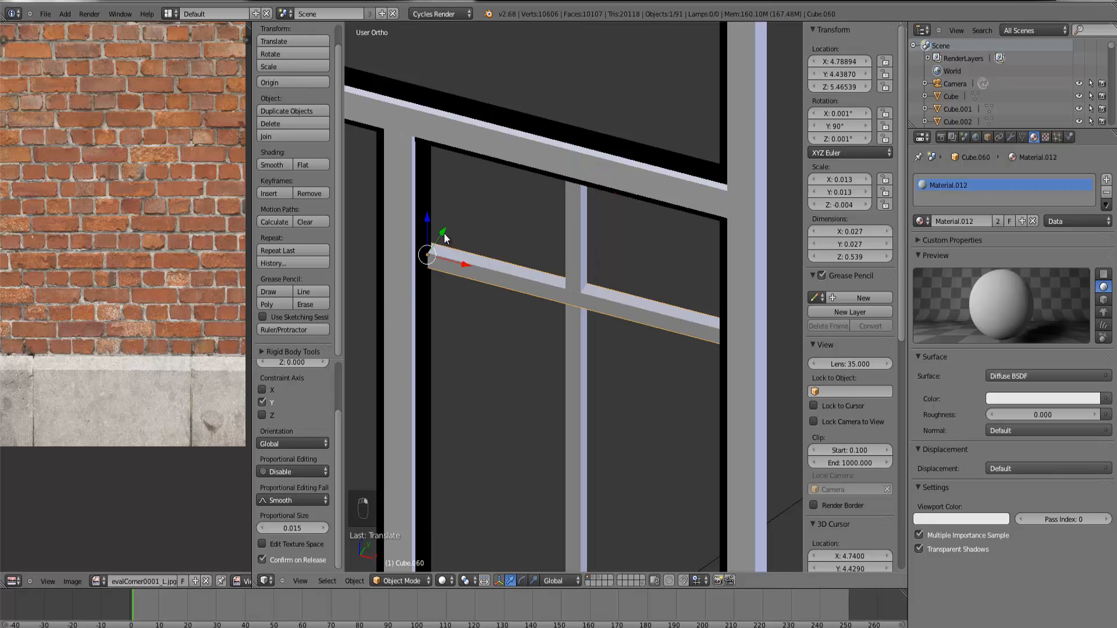
pyautogui.moveTo(444, 233); pyautogui.dragTo(445, 235)
pyautogui.press('KP_1')
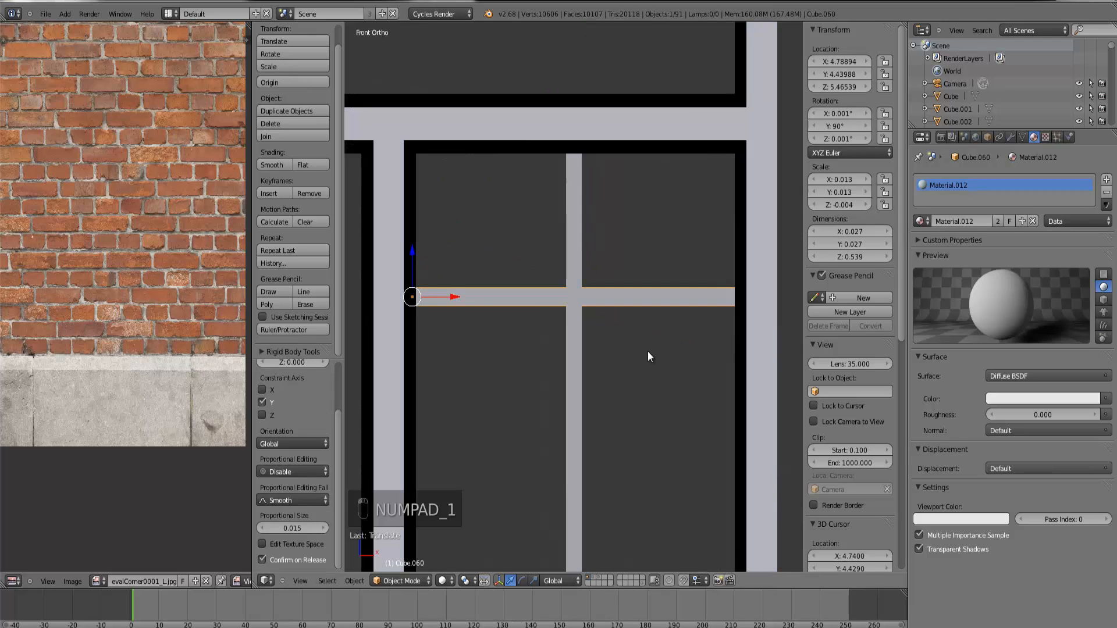
pyautogui.scroll(-4, 643, 346)
pyautogui.moveTo(505, 255); pyautogui.dragTo(544, 272)
pyautogui.scroll(-4, 640, 313)
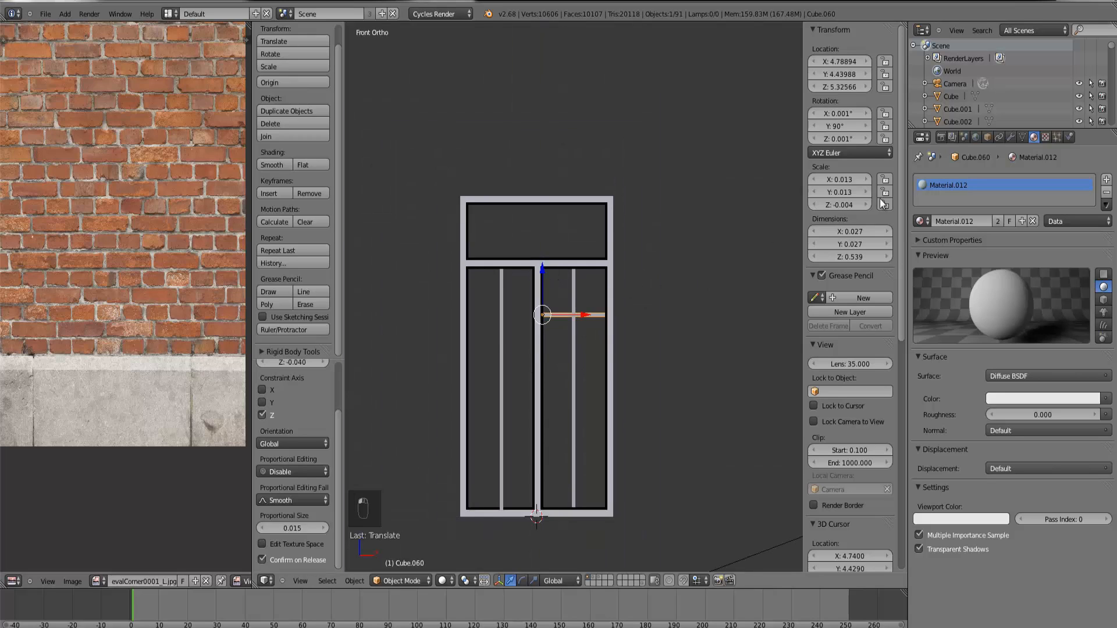
# Step: Add an Array modifier to the horizontal bar and set its X relative offset to 15
pyautogui.click(1011, 137)
pyautogui.click(971, 180)
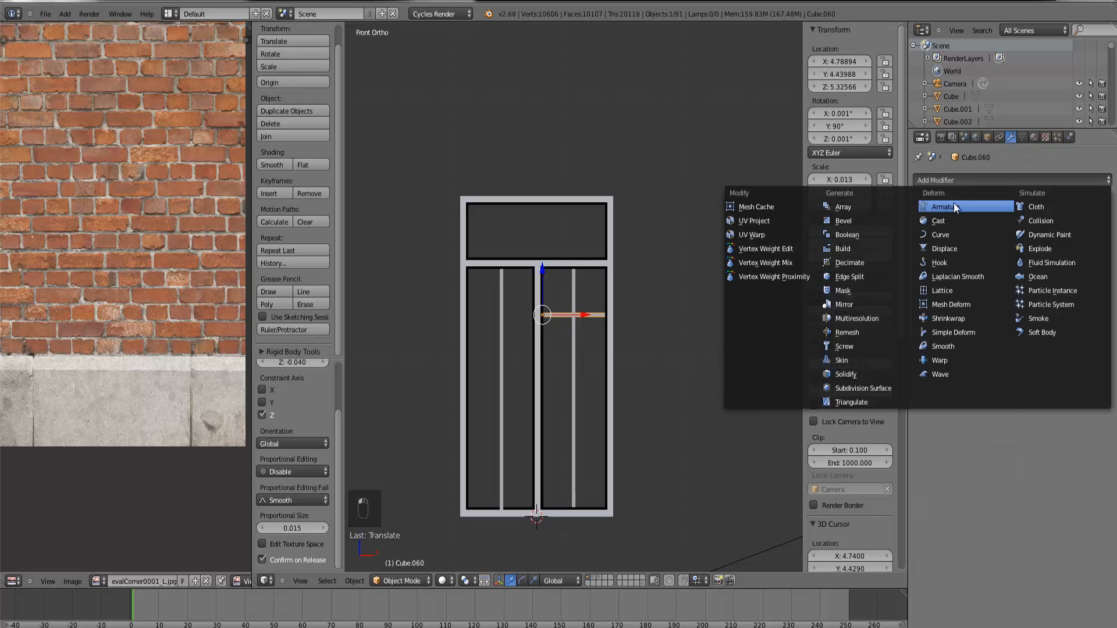
pyautogui.click(882, 209)
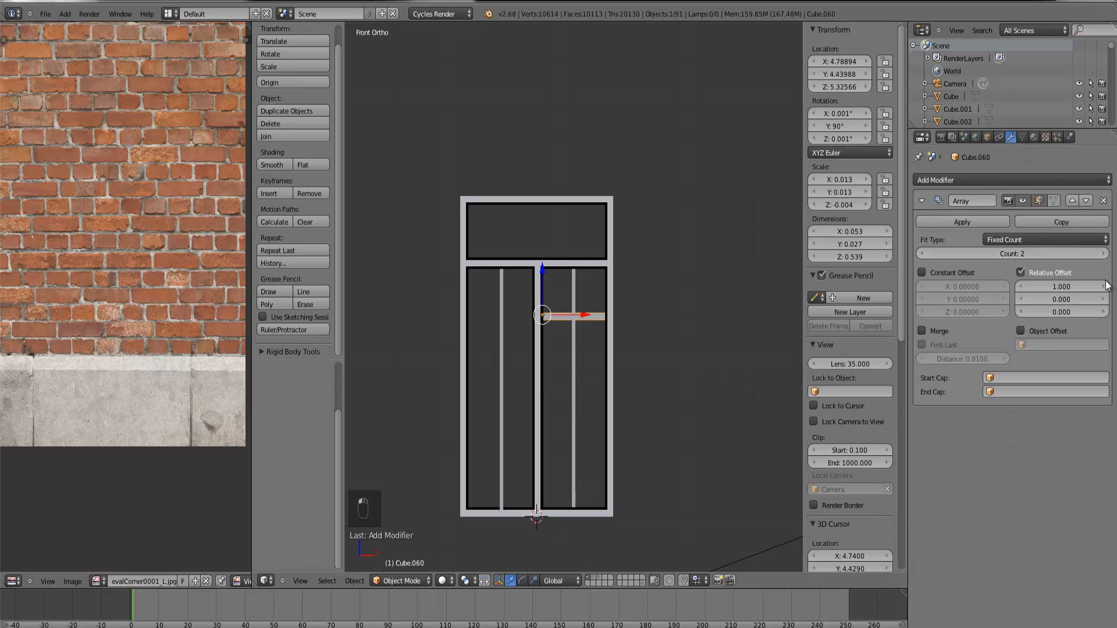
pyautogui.click(1059, 287)
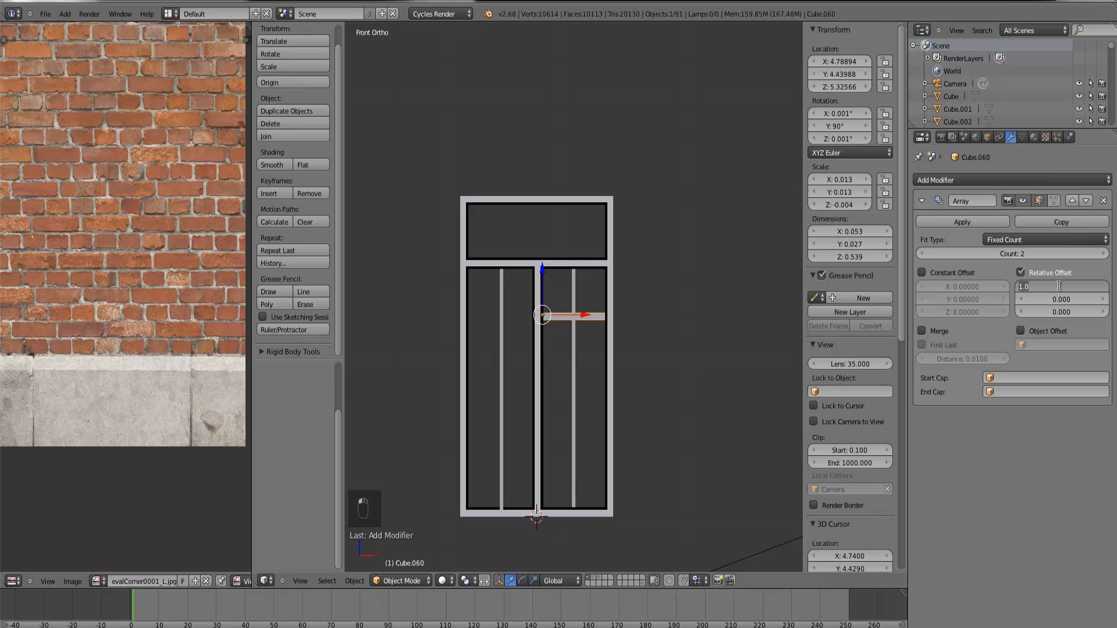
pyautogui.write('19')
pyautogui.press('Return')
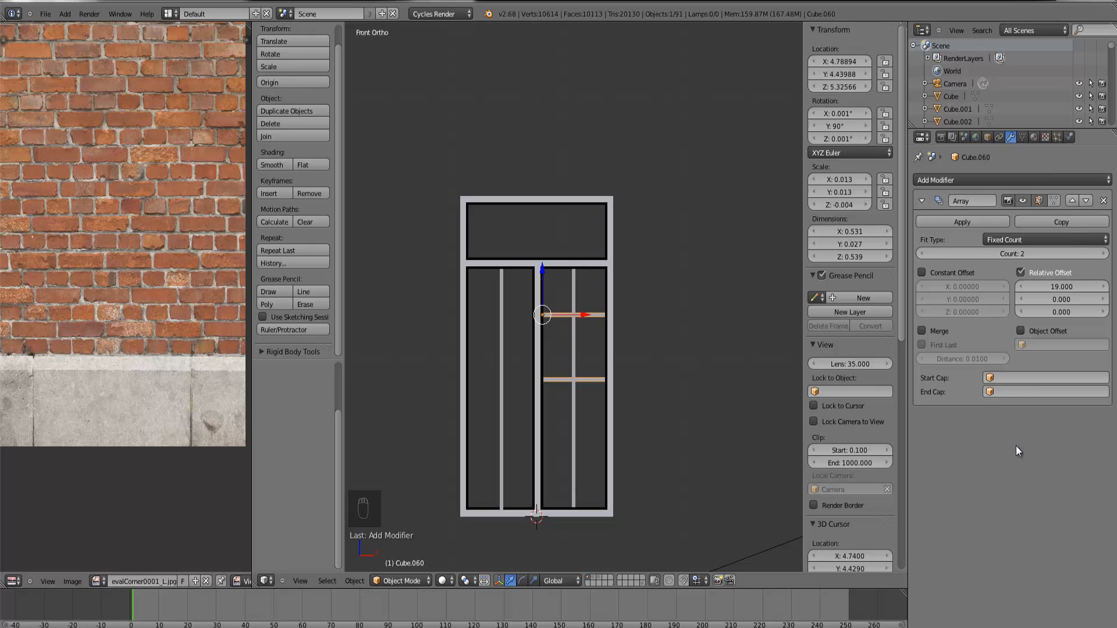
pyautogui.click(1047, 285)
pyautogui.write('15')
pyautogui.press('Return')
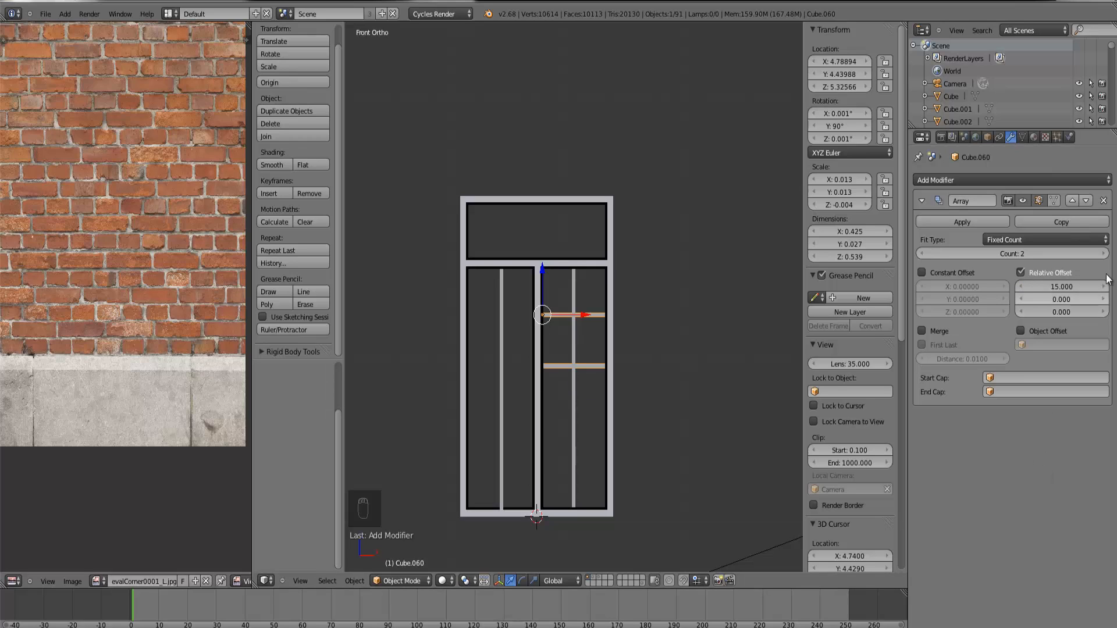
# Step: Raise the arrayed bars to Z about 5.672 and increase the array count to 6
pyautogui.click(1105, 254)
pyautogui.click(1104, 254)
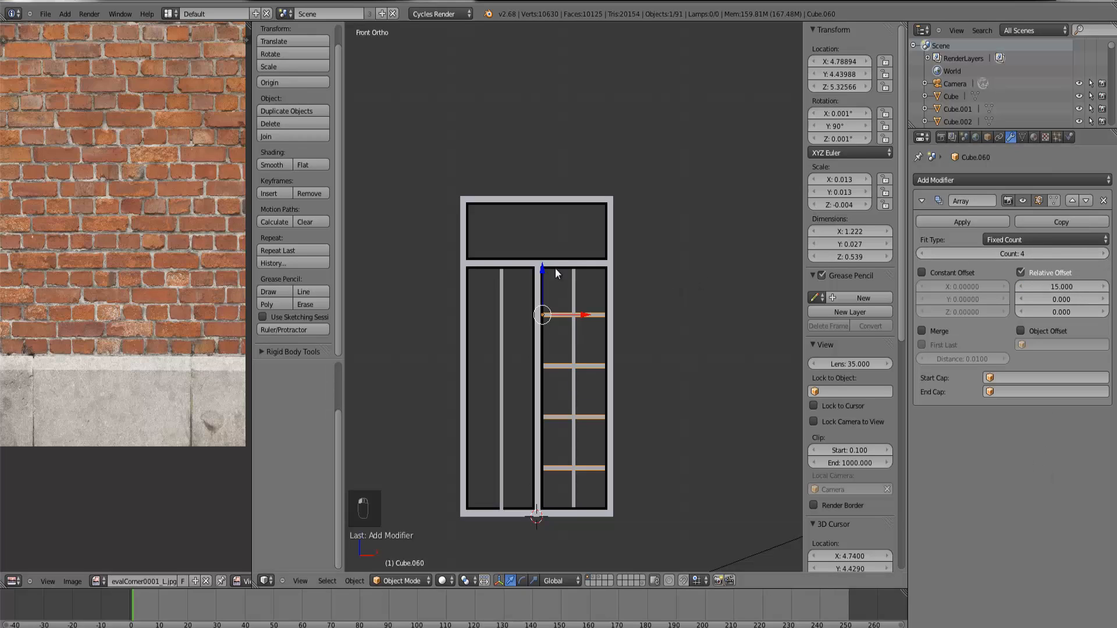
pyautogui.moveTo(541, 270); pyautogui.dragTo(543, 231)
pyautogui.click(1104, 254)
pyautogui.click(1105, 254)
# Step: Scale the bar array along Z to about 1.857 overall and lower it slightly to Z about 5.667
pyautogui.press('s')
pyautogui.click(540, 239)
pyautogui.press('s')
pyautogui.click(773, 261)
pyautogui.press('s')
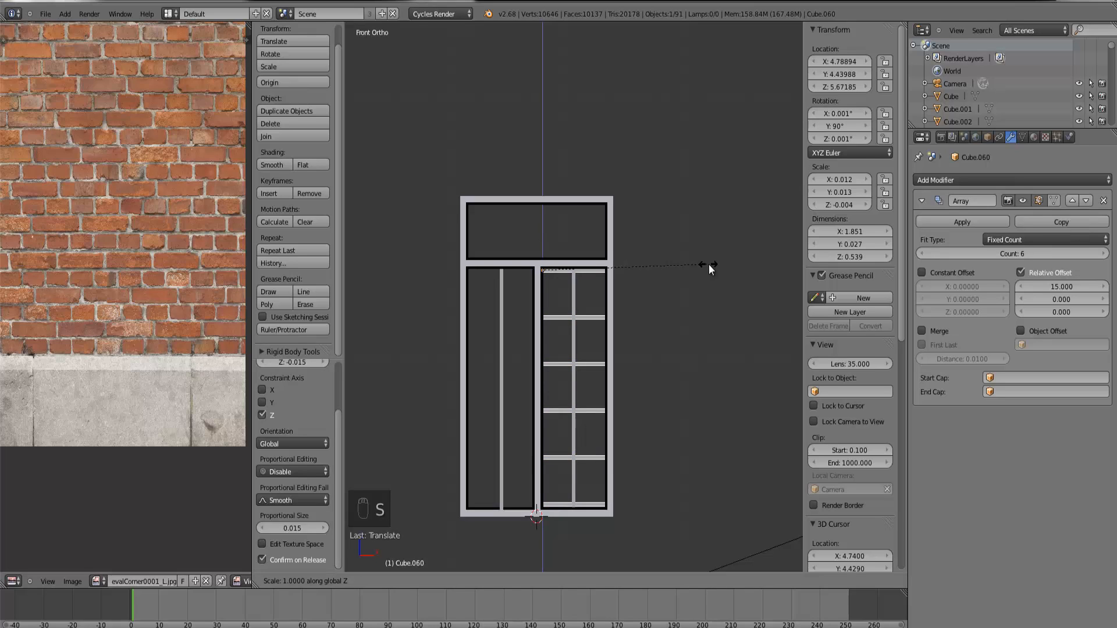
pyautogui.click(709, 264)
pyautogui.scroll(4, 602, 305)
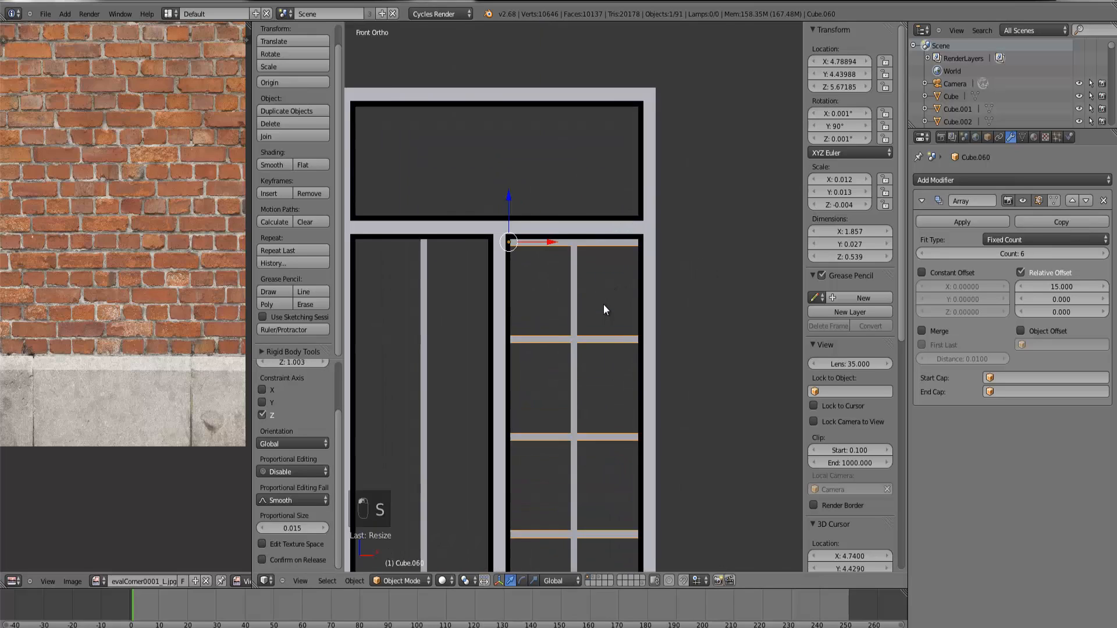
pyautogui.moveTo(510, 199); pyautogui.dragTo(510, 200)
pyautogui.scroll(-3, 667, 373)
# Step: Duplicate the horizontal bar array along X into the left opening at X about 4.167
pyautogui.hotkey('shift', 'd')
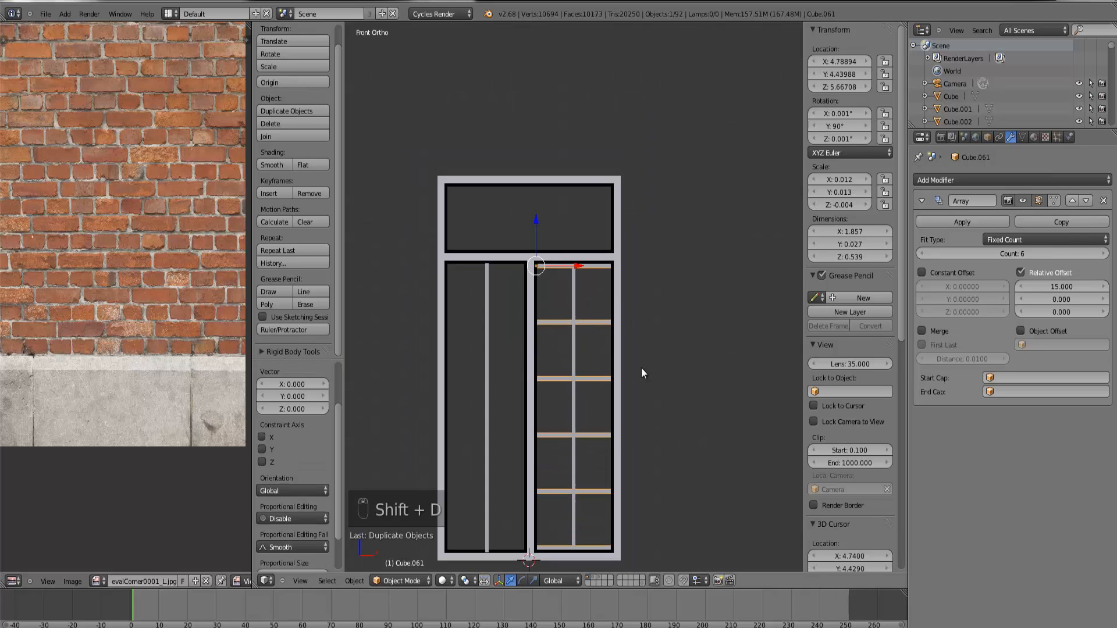
pyautogui.press('x')
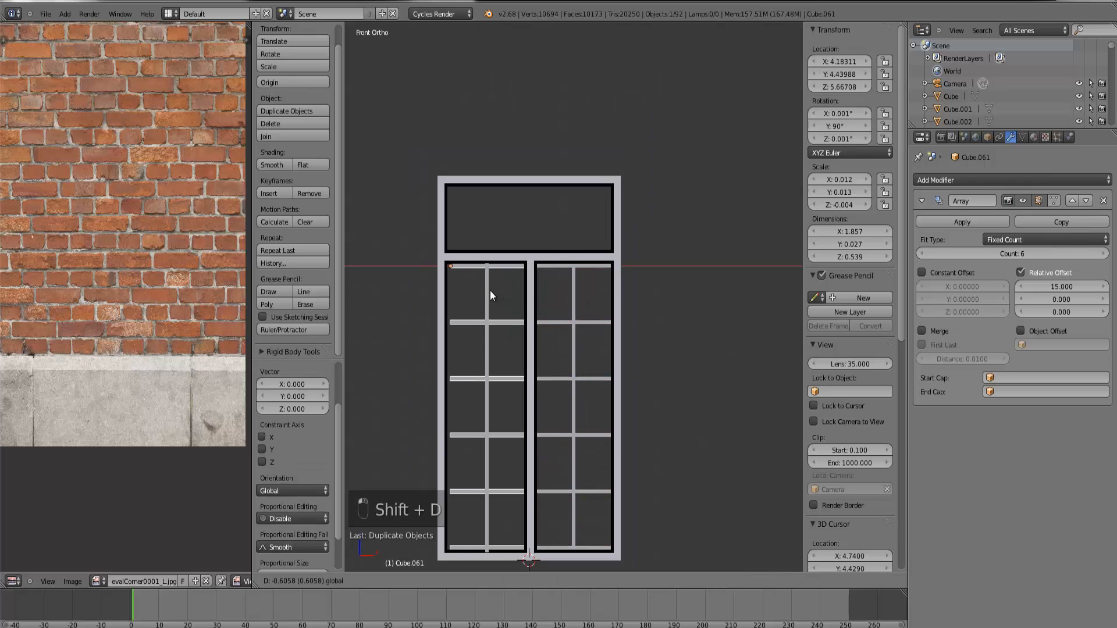
pyautogui.click(487, 292)
# Step: Inspect the glass plane of an existing window on the left house, close up and from the front
pyautogui.moveTo(487, 292); pyautogui.dragTo(527, 372, button='middle')
pyautogui.scroll(-4, 531, 303)
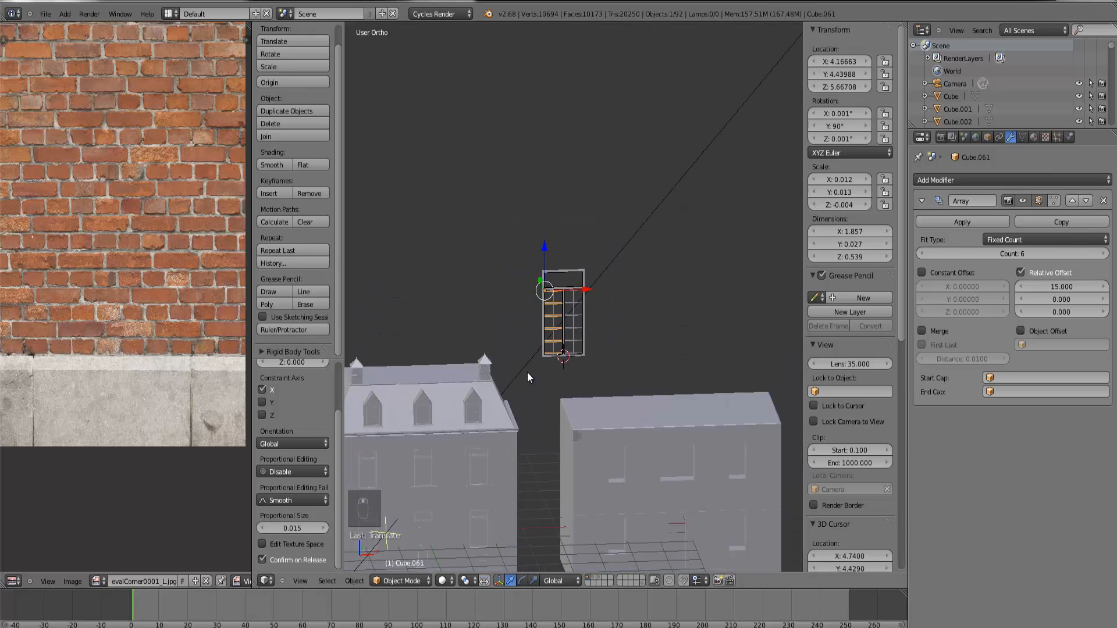
pyautogui.rightClick(476, 482)
pyautogui.press('ctrl+KP_Decimal')
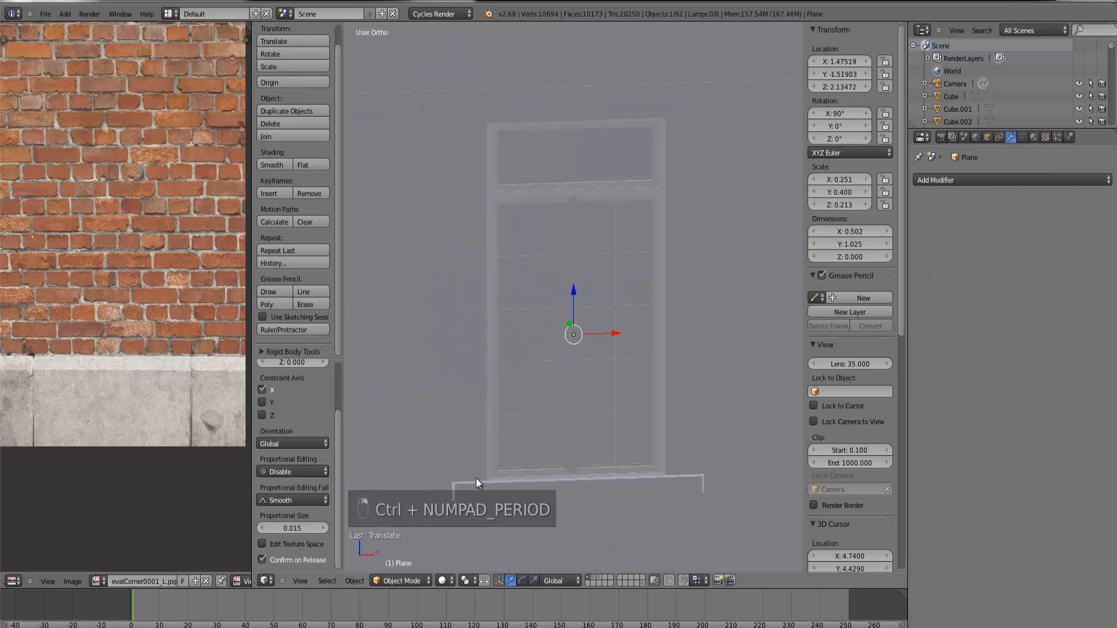
pyautogui.scroll(-3, 612, 361)
pyautogui.press('KP_1')
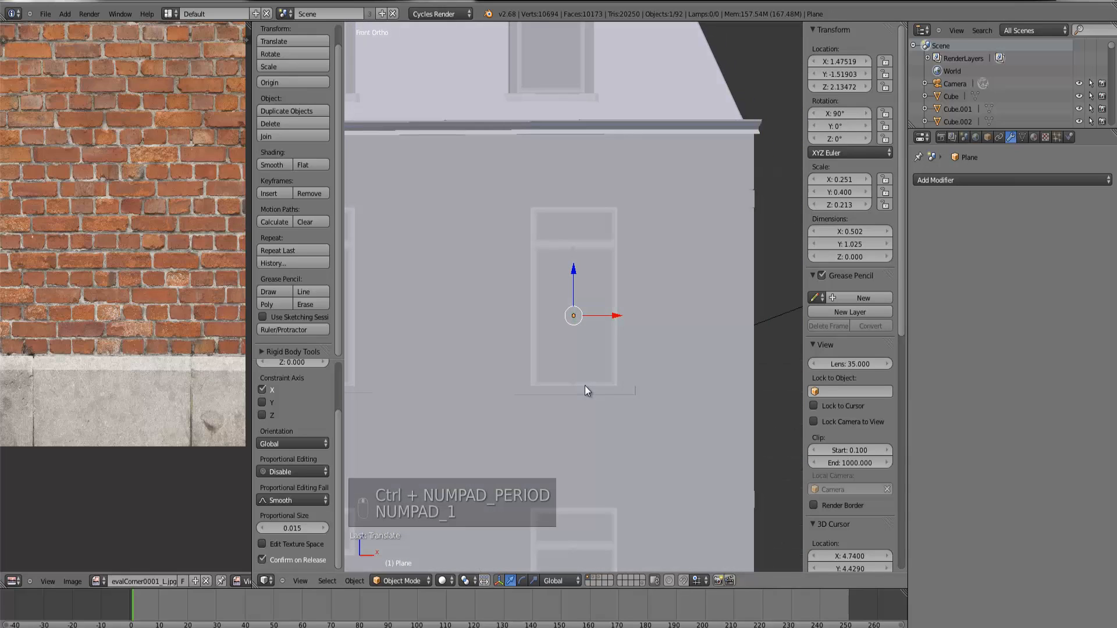
pyautogui.scroll(-6, 653, 260)
# Step: Add a plane at the base of the new window frame and set its X rotation to 90°
pyautogui.rightClick(695, 213)
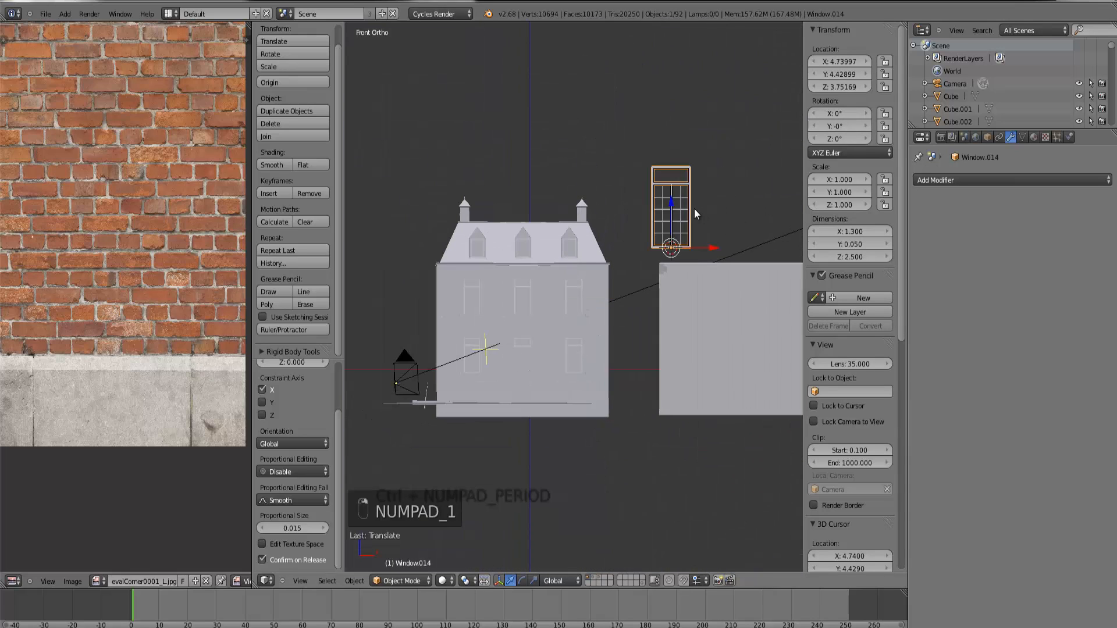
pyautogui.press('ctrl+KP_Decimal')
pyautogui.click(53, 17)
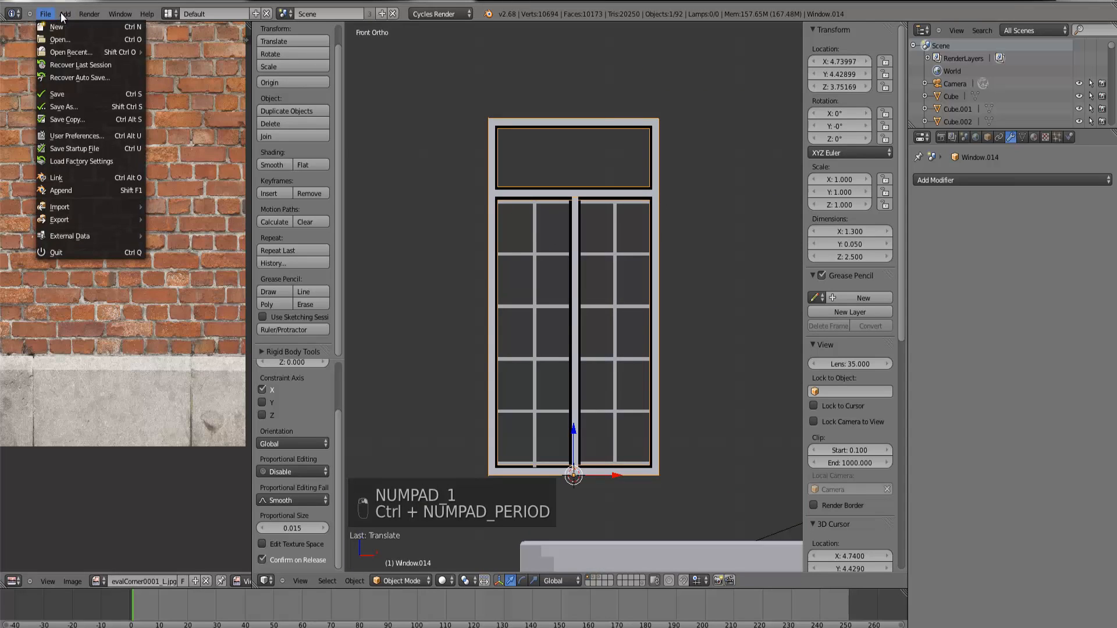
pyautogui.click(64, 14)
pyautogui.moveTo(83, 26)
pyautogui.click(168, 27)
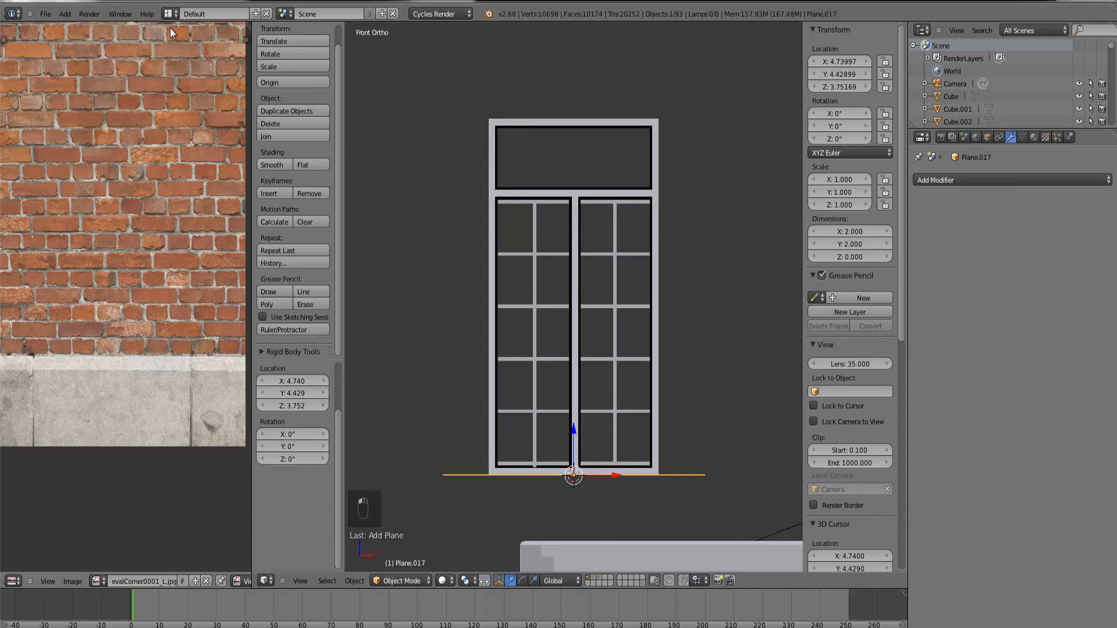
pyautogui.scroll(-2, 416, 168)
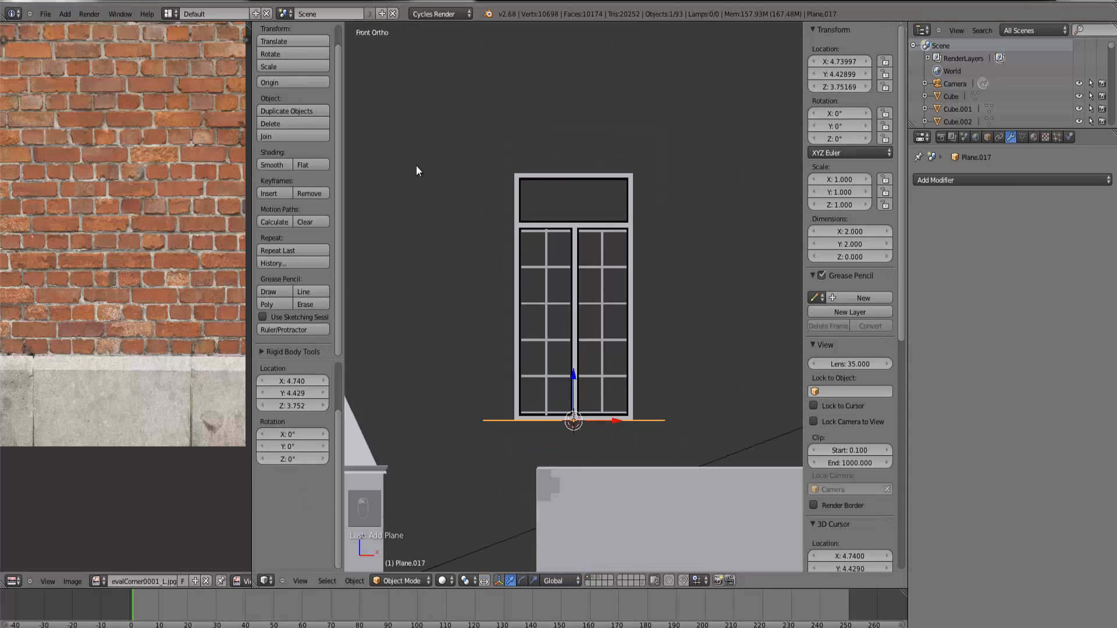
pyautogui.click(832, 113)
pyautogui.write('90')
pyautogui.press('Return')
# Step: Move the plane over the window's lower section and scale it uniformly to about 1.317 wide
pyautogui.press('g')
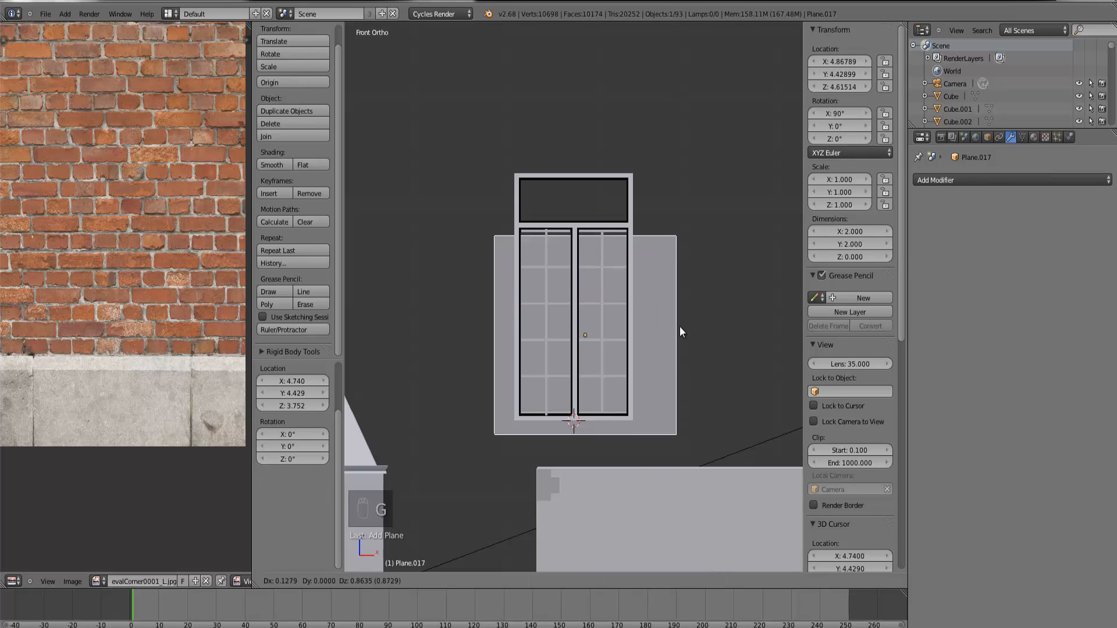
pyautogui.click(675, 317)
pyautogui.press('s')
pyautogui.click(689, 365)
pyautogui.scroll(3, 721, 378)
pyautogui.press('g')
pyautogui.click(752, 369)
# Step: Narrow the plane along X to about 1.212 and align it with the frame at X about 4.753
pyautogui.press('s')
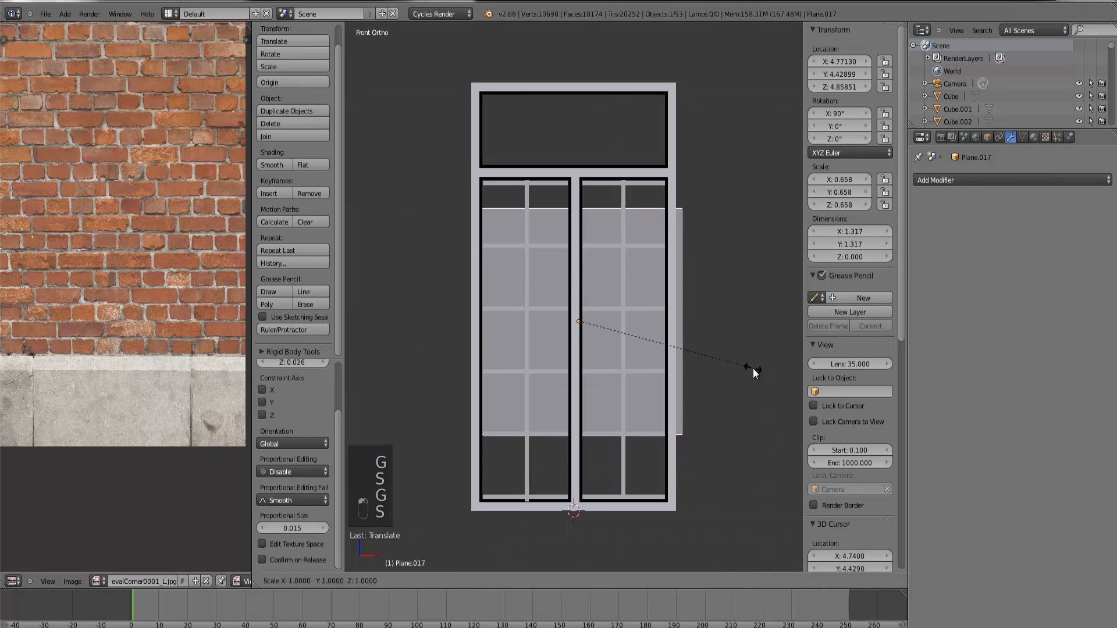
pyautogui.press('x')
pyautogui.click(735, 364)
pyautogui.press('g')
pyautogui.click(731, 364)
pyautogui.press('s')
pyautogui.press('x')
pyautogui.click(735, 364)
# Step: Stretch the plane's height to about 2.236 and raise it to Z about 4.987
pyautogui.press('s')
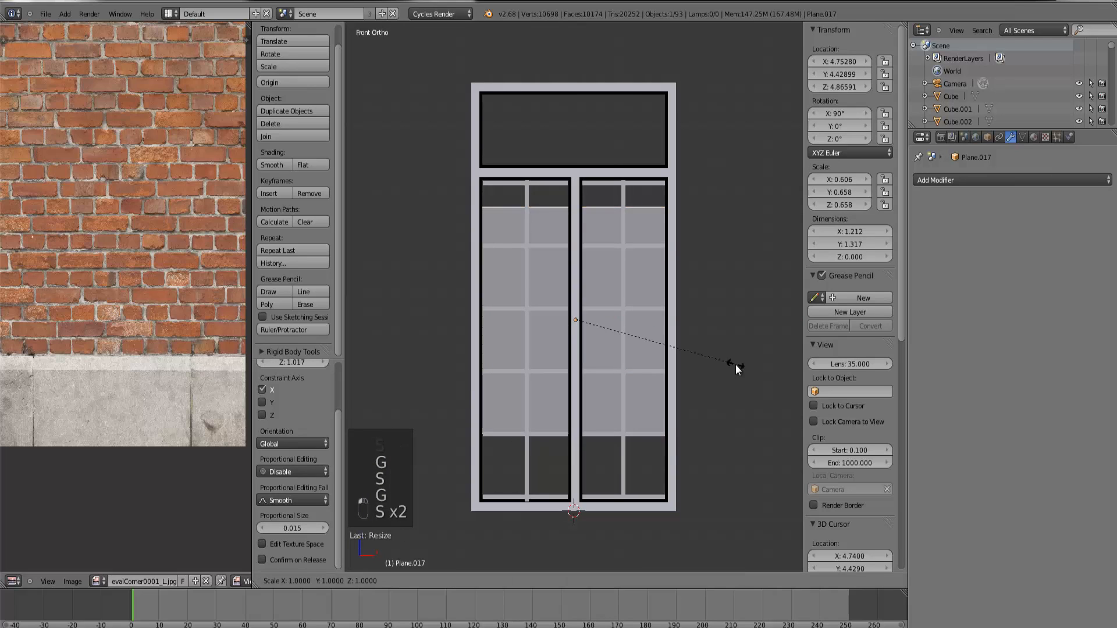
pyautogui.press('z')
pyautogui.click(789, 366)
pyautogui.scroll(-3, 745, 359)
pyautogui.press('s')
pyautogui.press('z')
pyautogui.click(728, 355)
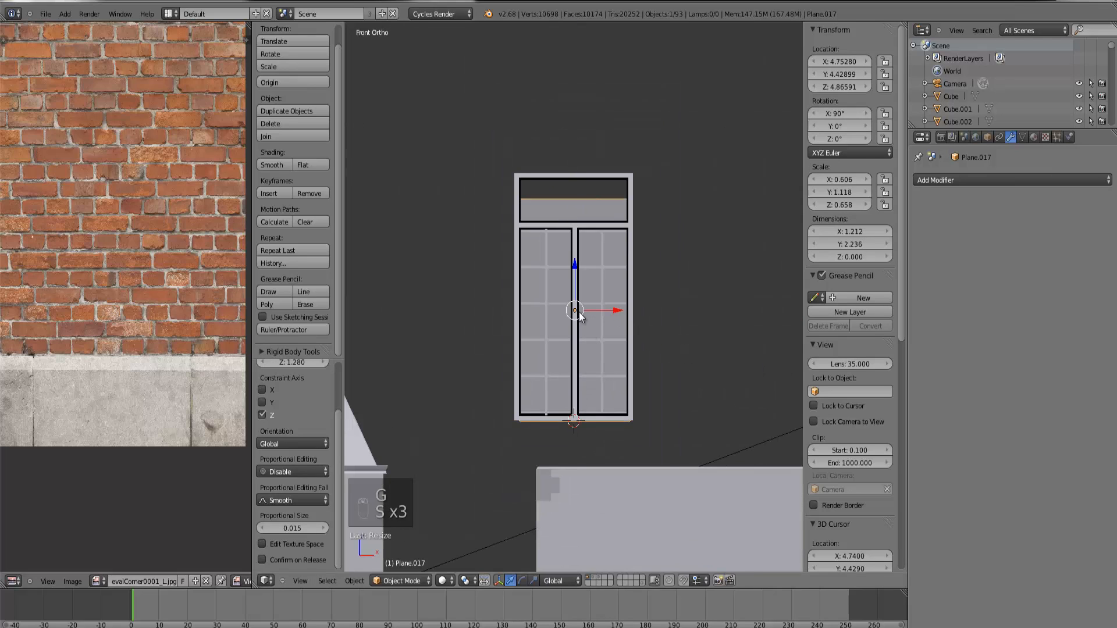
pyautogui.moveTo(575, 265); pyautogui.dragTo(574, 254)
pyautogui.scroll(3, 659, 318)
pyautogui.scroll(-2, 663, 323)
# Step: Increase the plane's height to about 2.354 and raise it to Z about 5.009 to fill the frame
pyautogui.press('s')
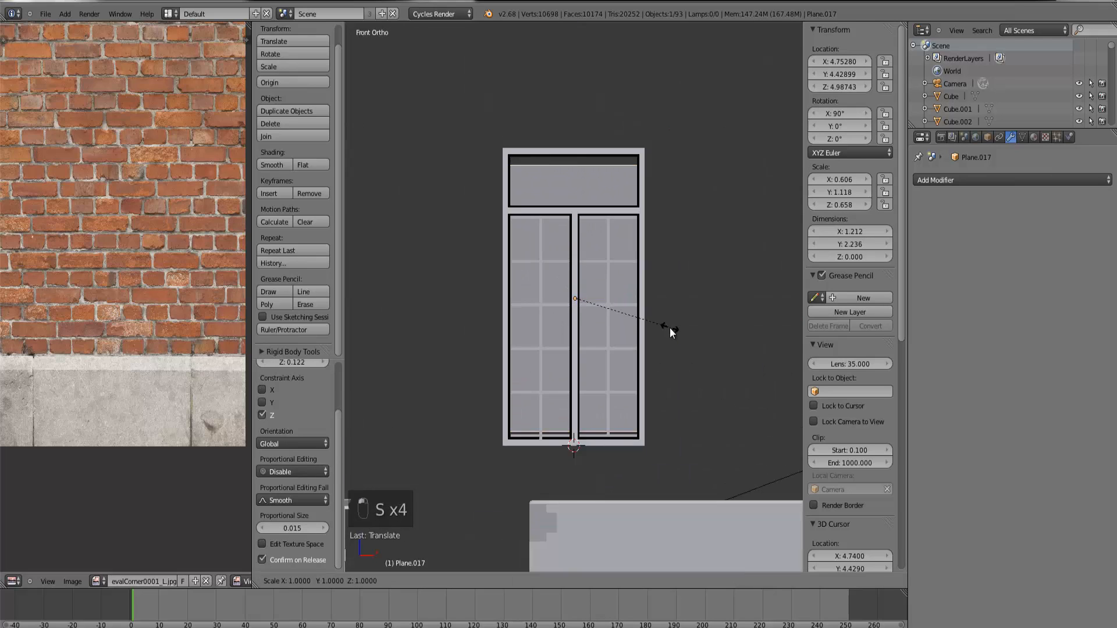
pyautogui.press('z')
pyautogui.click(675, 328)
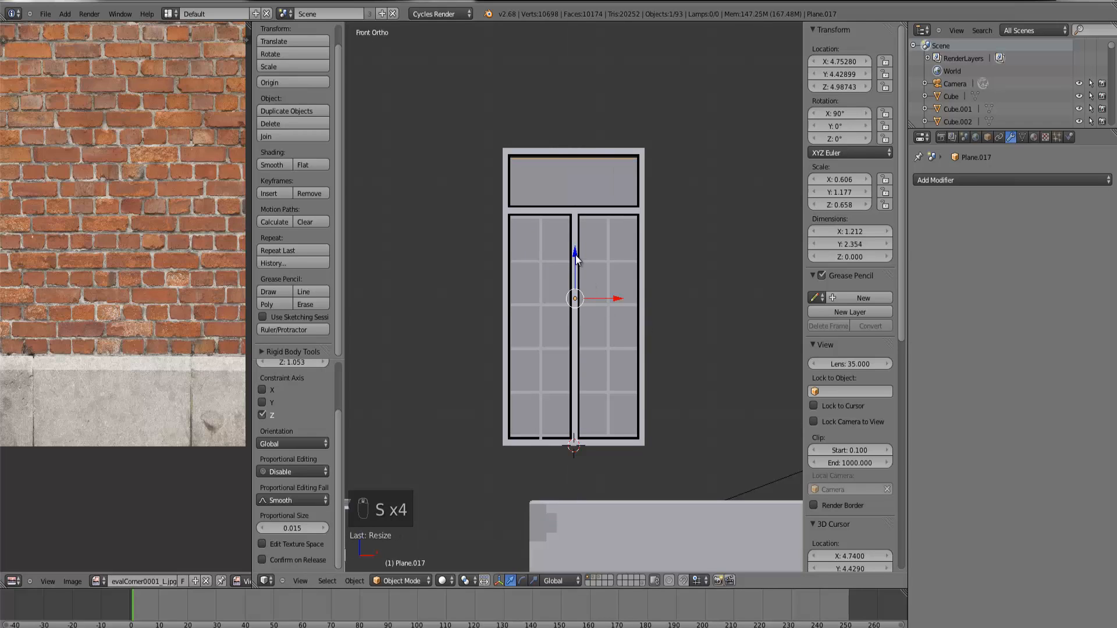
pyautogui.moveTo(575, 255); pyautogui.dragTo(574, 253)
pyautogui.scroll(1, 688, 344)
pyautogui.moveTo(680, 319); pyautogui.dragTo(694, 344, button='middle')
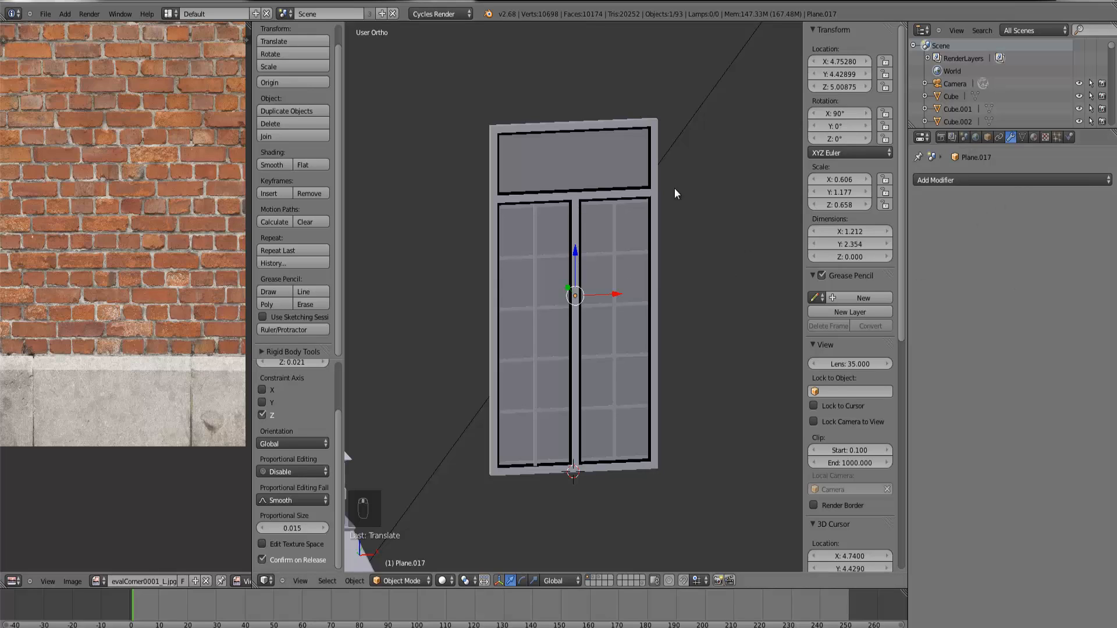
# Step: Give the plane behind the glazing bars a new material with a Glossy BSDF surface
pyautogui.click(983, 178)
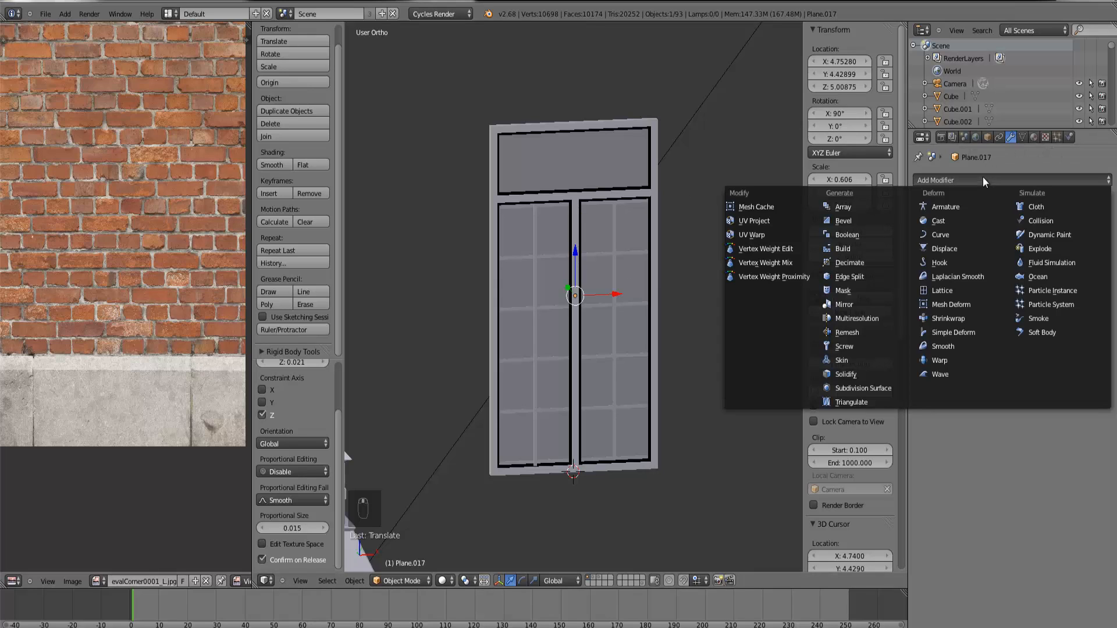
pyautogui.click(1033, 137)
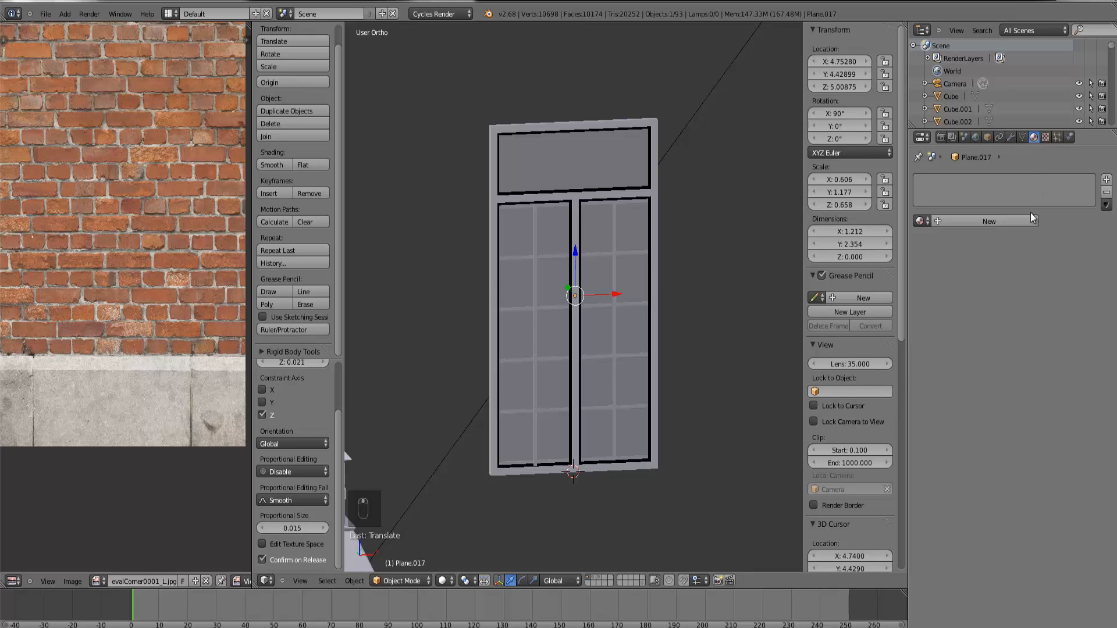
pyautogui.click(960, 221)
pyautogui.click(1015, 375)
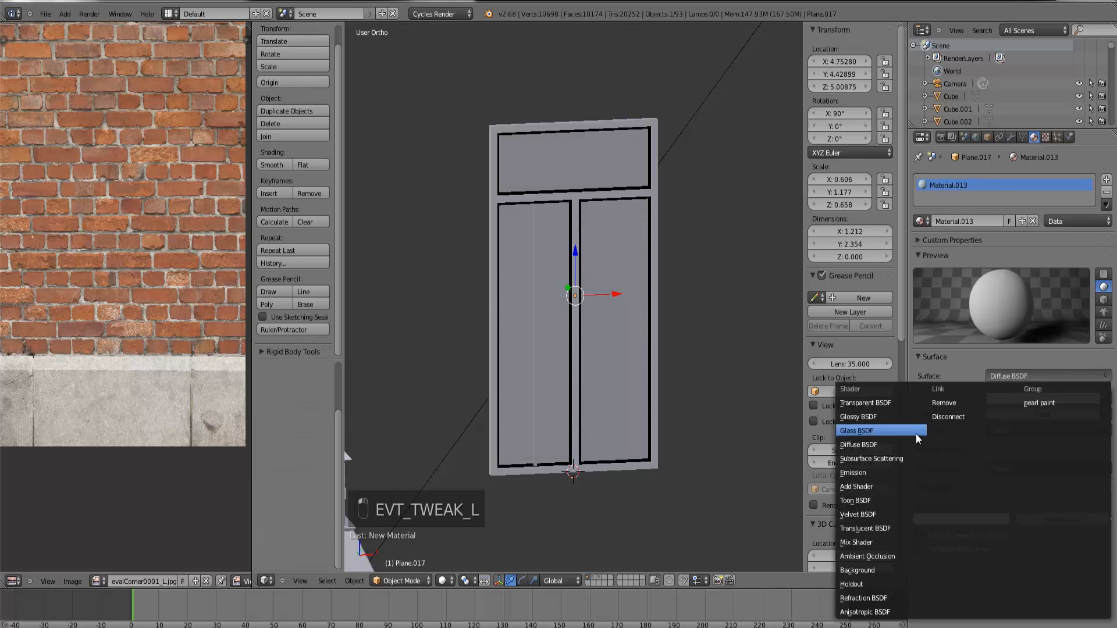
pyautogui.click(875, 418)
# Step: Select the left pane's horizontal bars and vertical glazing bar and move them along Y, bringing the vertical bar to about 4.433
pyautogui.rightClick(533, 446)
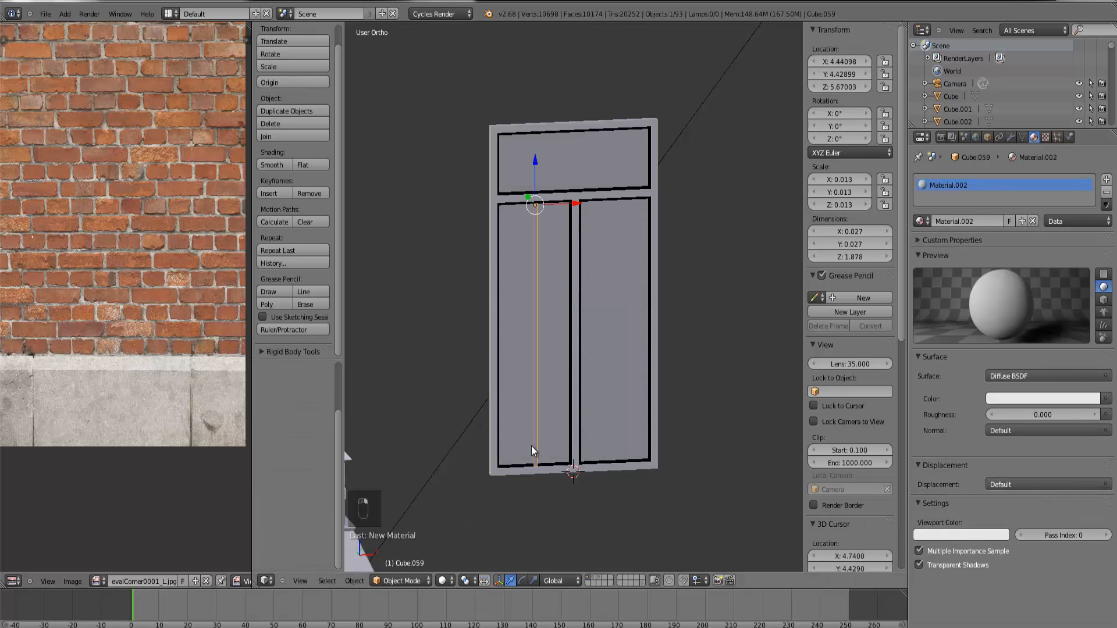
pyautogui.press('ctrl+KP_Decimal')
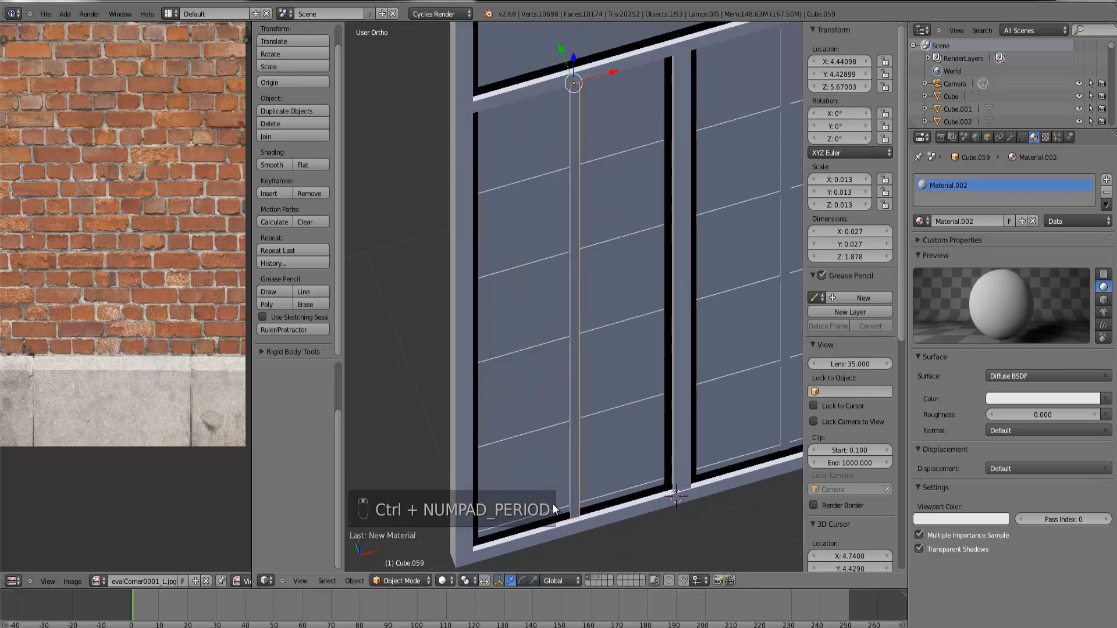
pyautogui.keyDown('shift'); pyautogui.rightClick(584, 508); pyautogui.keyUp('shift')
pyautogui.press('z')
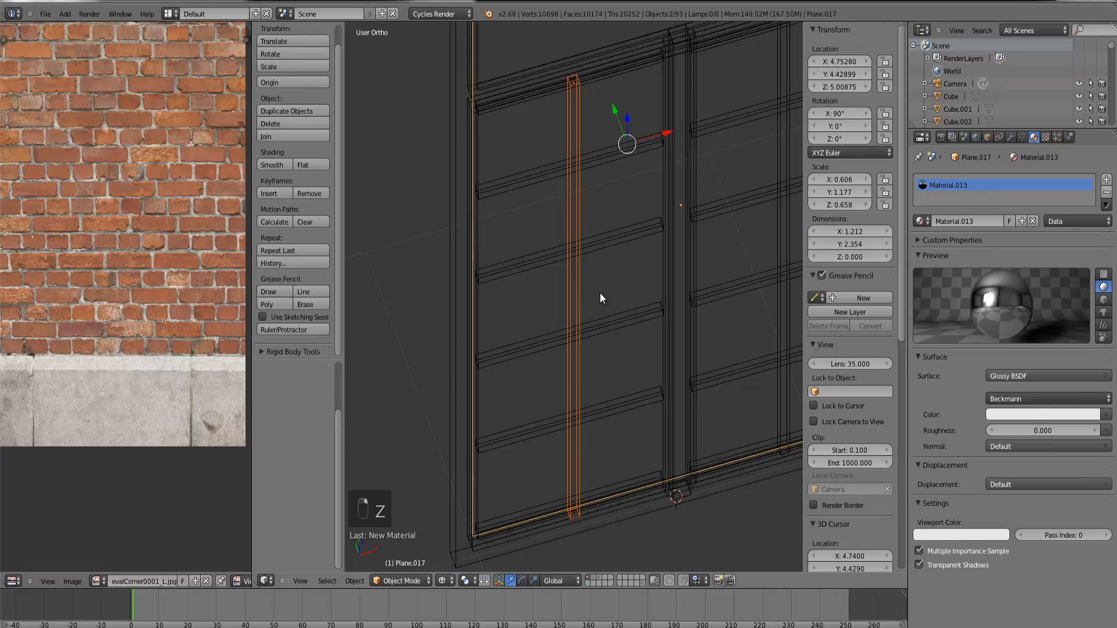
pyautogui.rightClick(594, 256)
pyautogui.keyDown('shift'); pyautogui.rightClick(576, 276); pyautogui.keyUp('shift')
pyautogui.press('z')
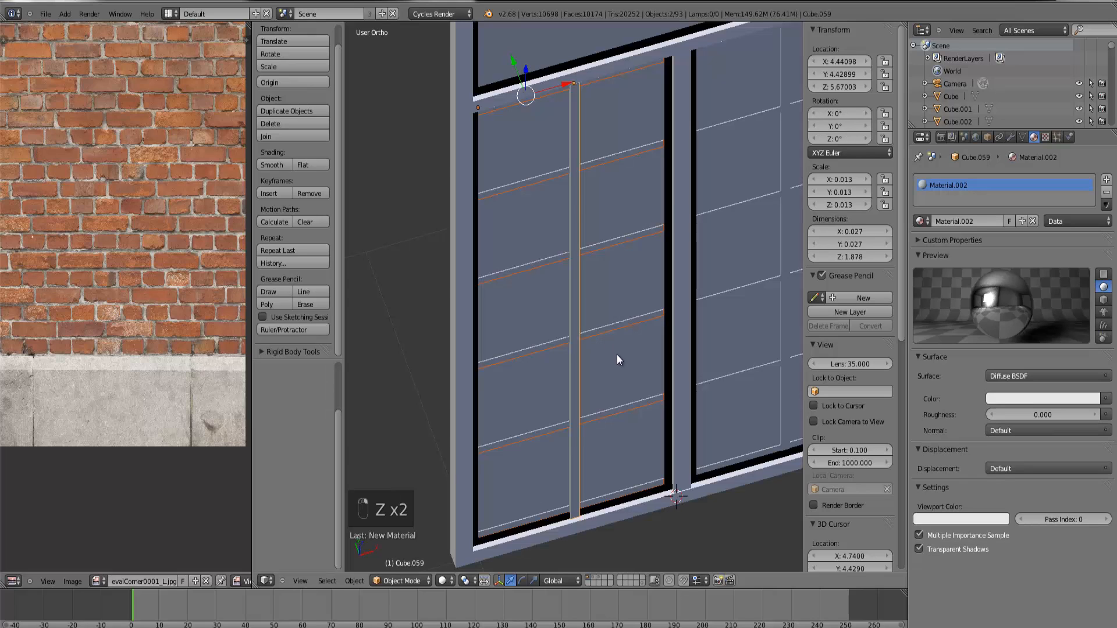
pyautogui.press('g')
pyautogui.press('y')
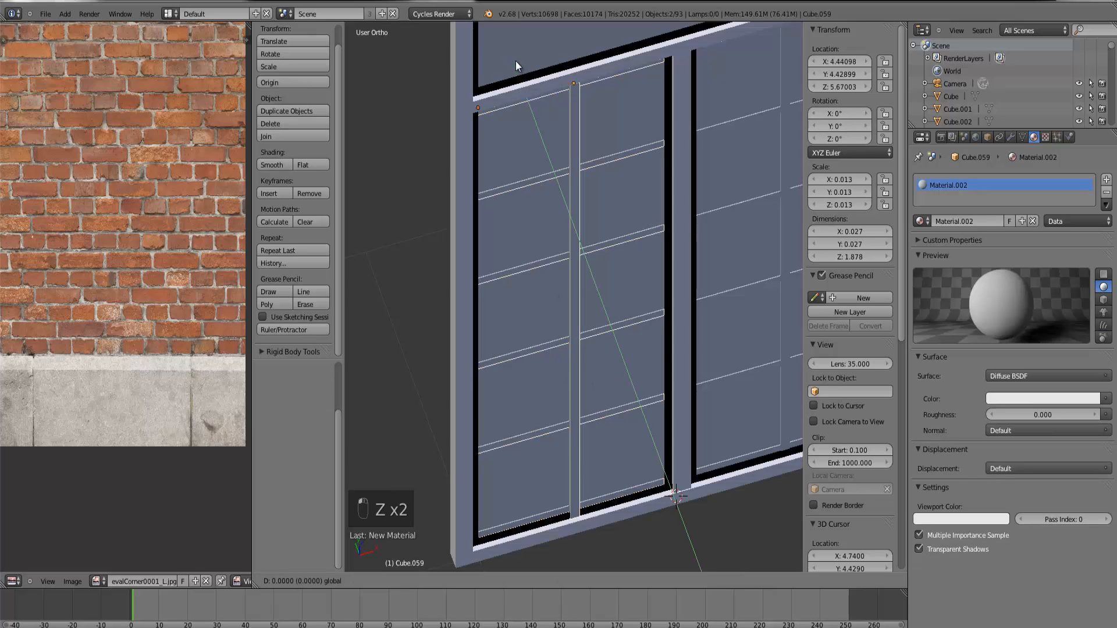
pyautogui.click(515, 59)
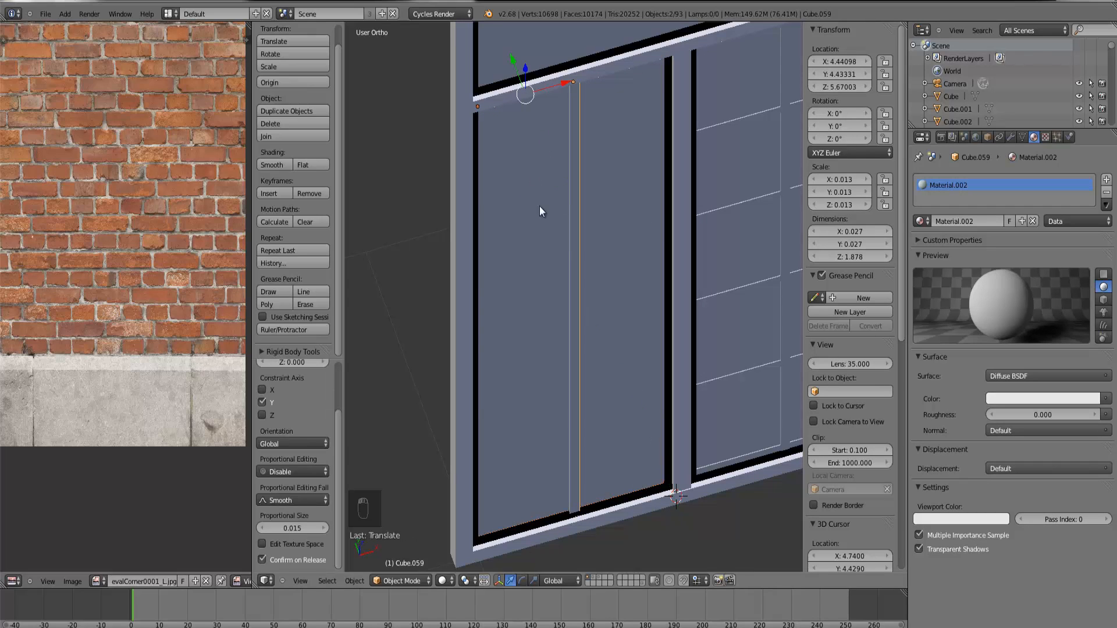
# Step: Move the glossy plane along Y to about 4.434
pyautogui.rightClick(548, 260)
pyautogui.press('g')
pyautogui.press('y')
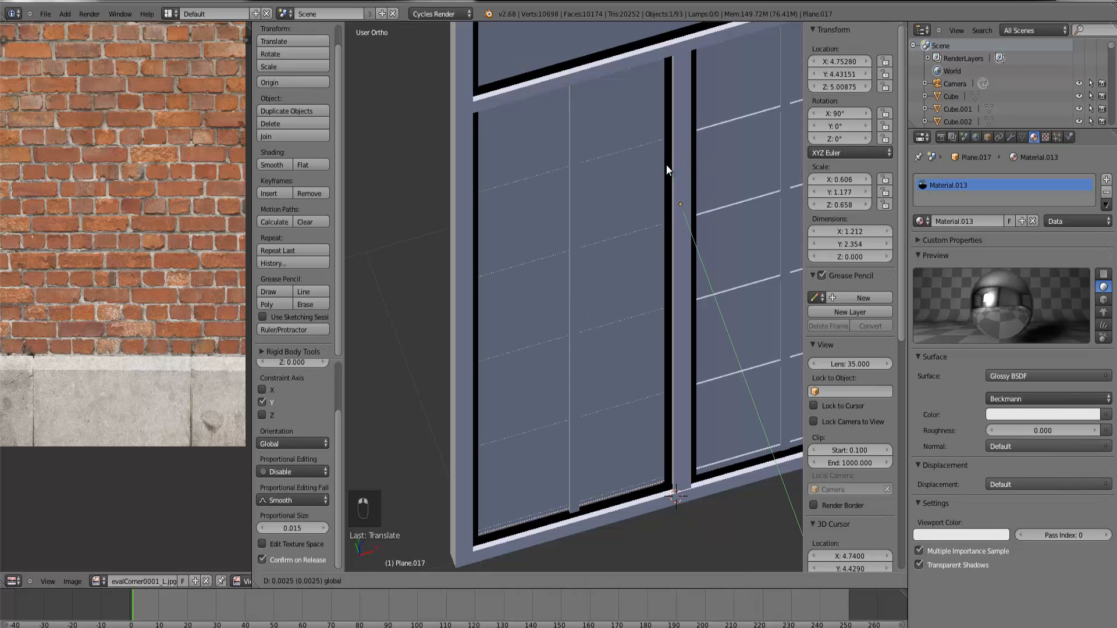
pyautogui.click(666, 167)
pyautogui.scroll(-5, 666, 165)
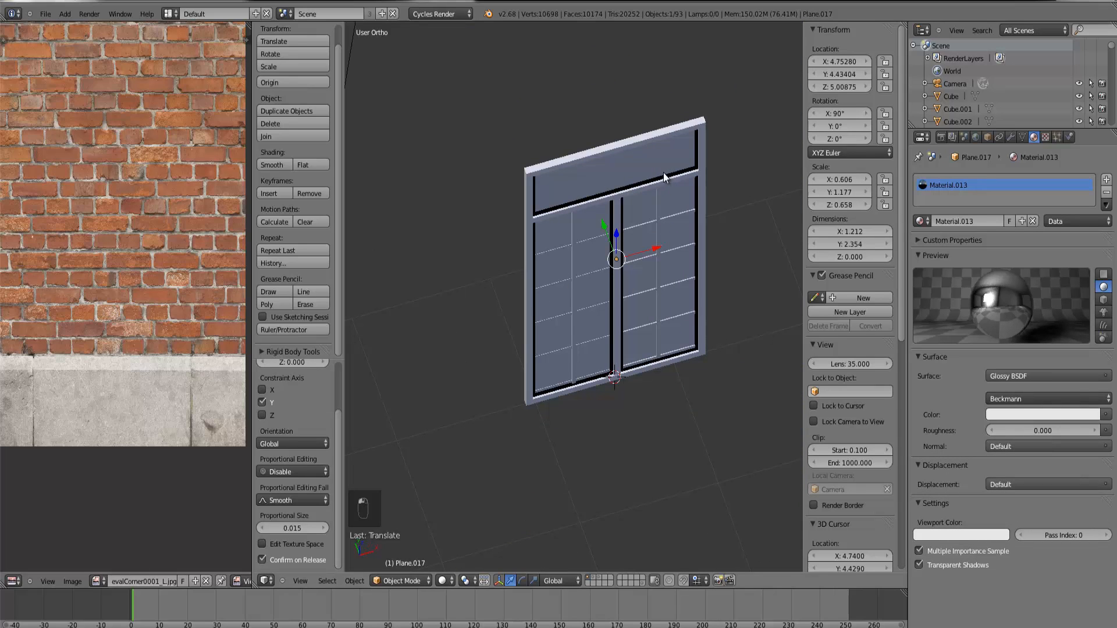
# Step: Select all the window's parts in the front view and move them over the second building's left ground-floor opening
pyautogui.rightClick(638, 143)
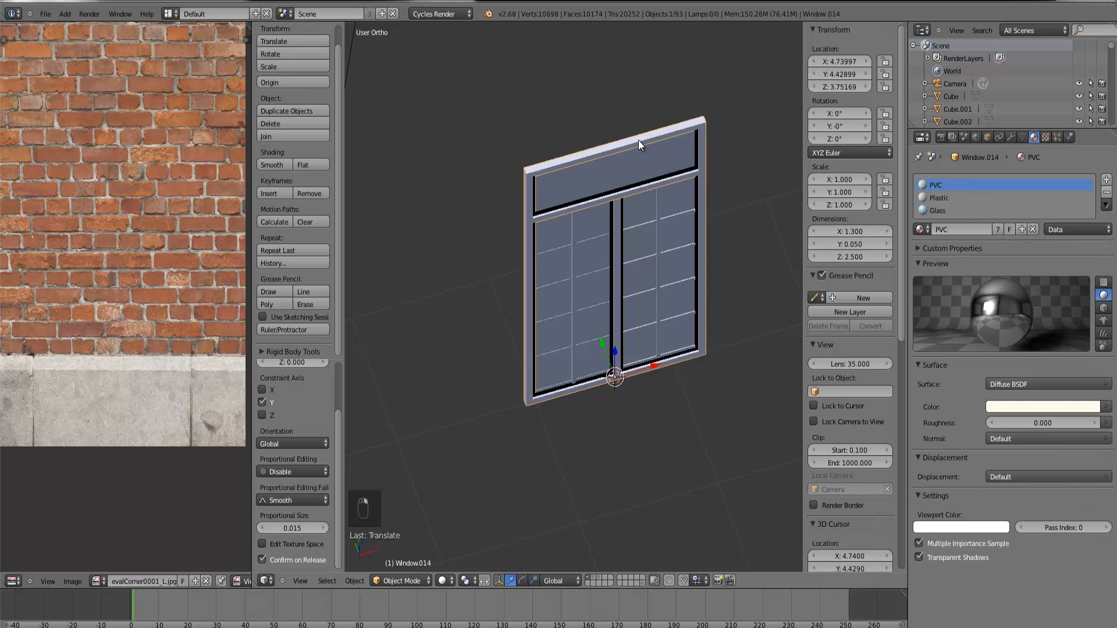
pyautogui.scroll(3, 659, 229)
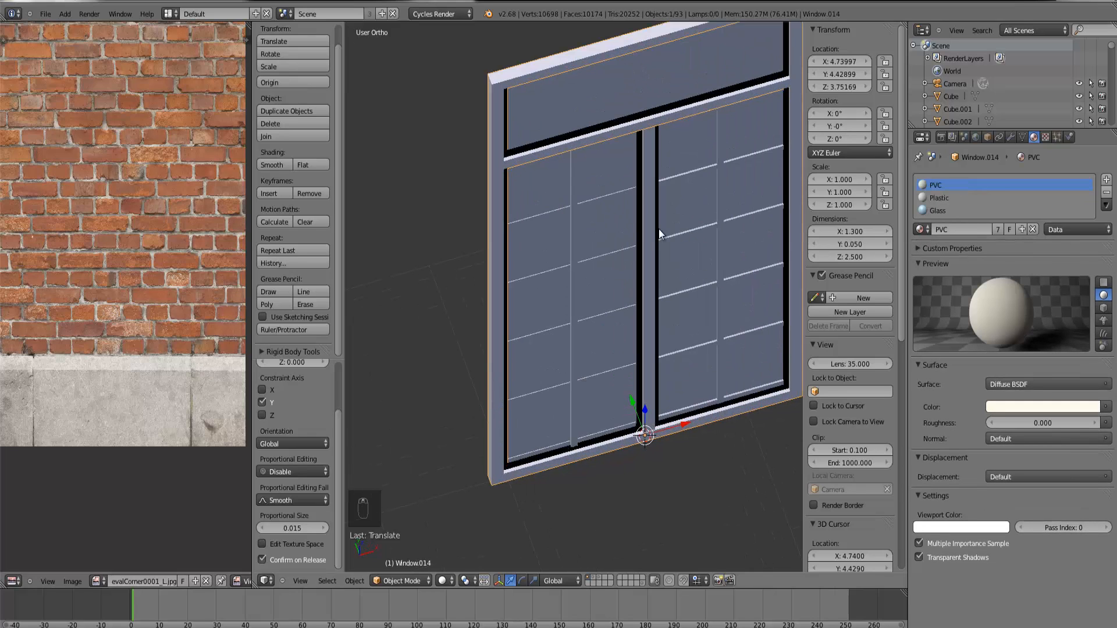
pyautogui.rightClick(659, 229)
pyautogui.scroll(-8, 682, 245)
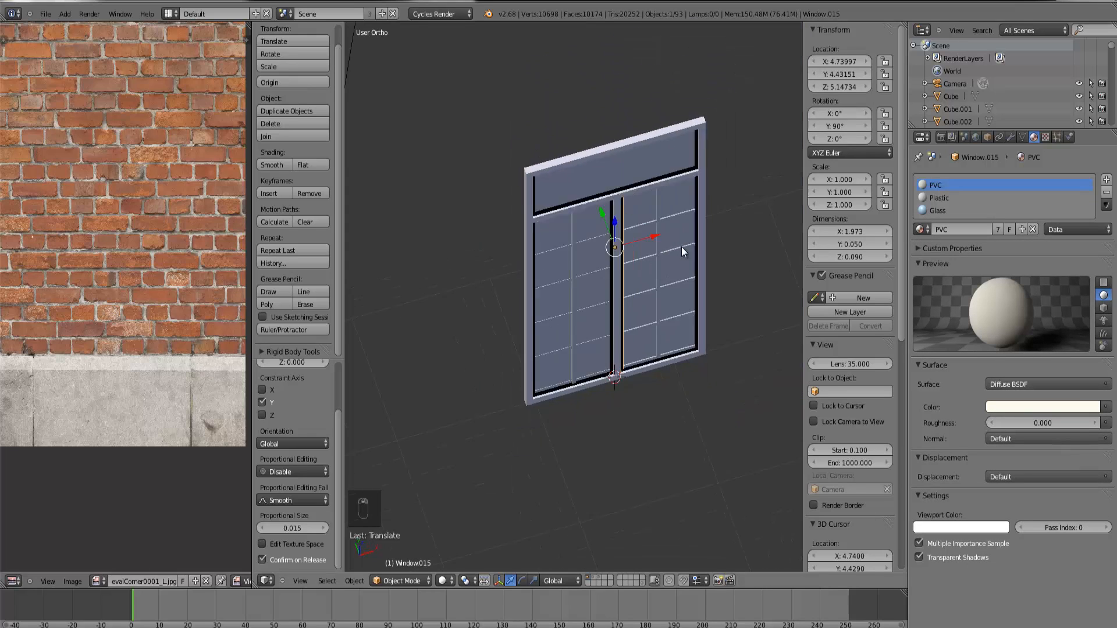
pyautogui.moveTo(628, 258); pyautogui.dragTo(670, 228, button='middle')
pyautogui.press('KP_1')
pyautogui.press('z')
pyautogui.press('b')
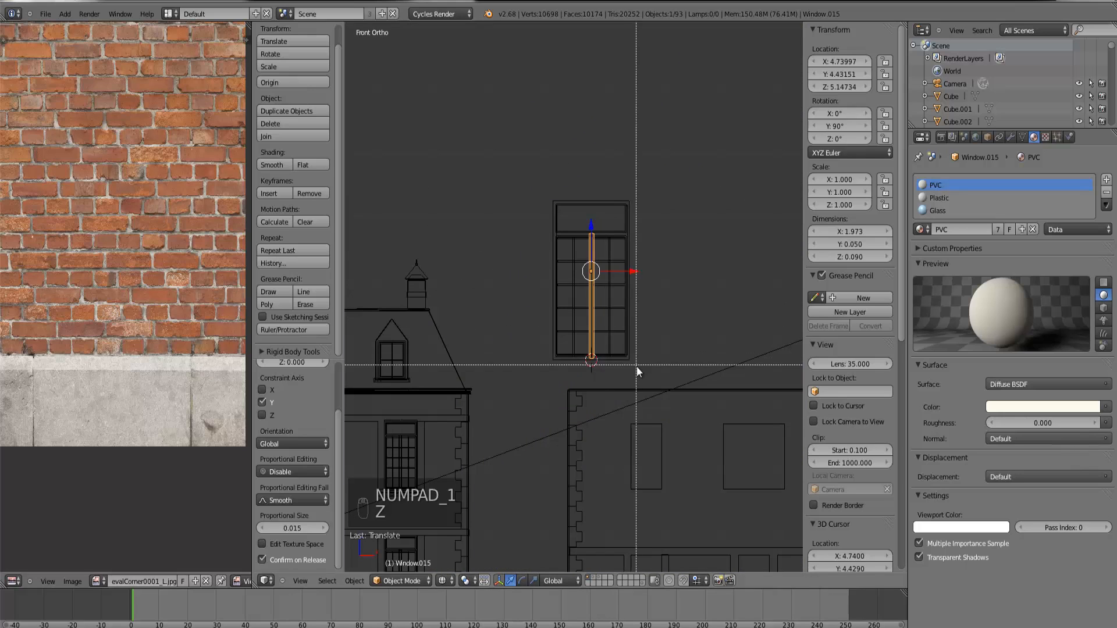
pyautogui.moveTo(637, 366); pyautogui.dragTo(522, 173)
pyautogui.press('g')
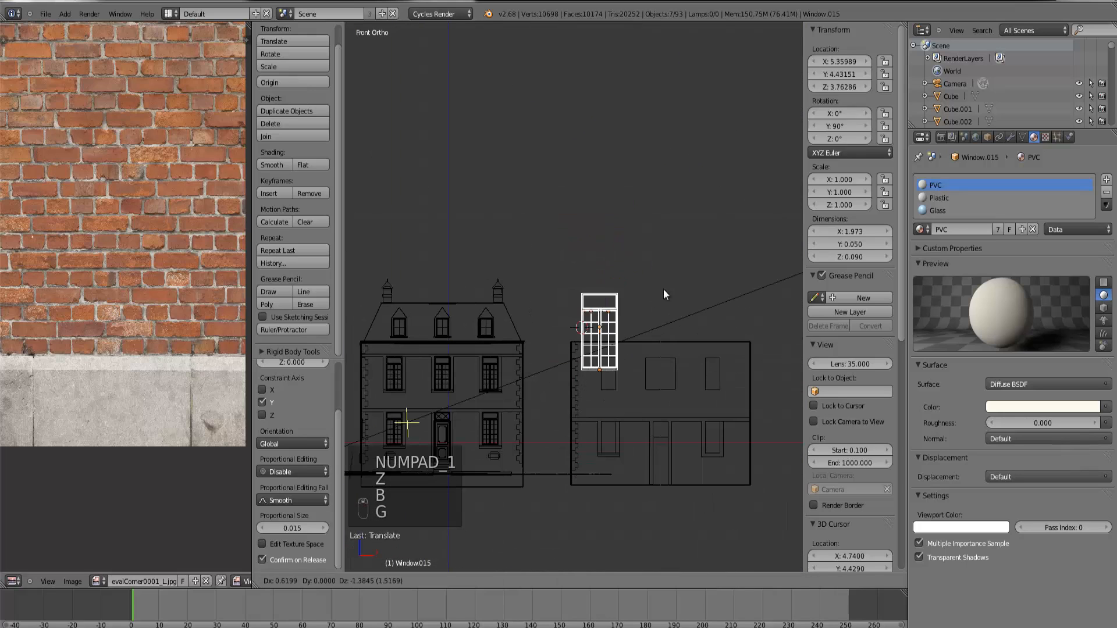
pyautogui.click(670, 393)
pyautogui.press('ctrl+KP_Decimal')
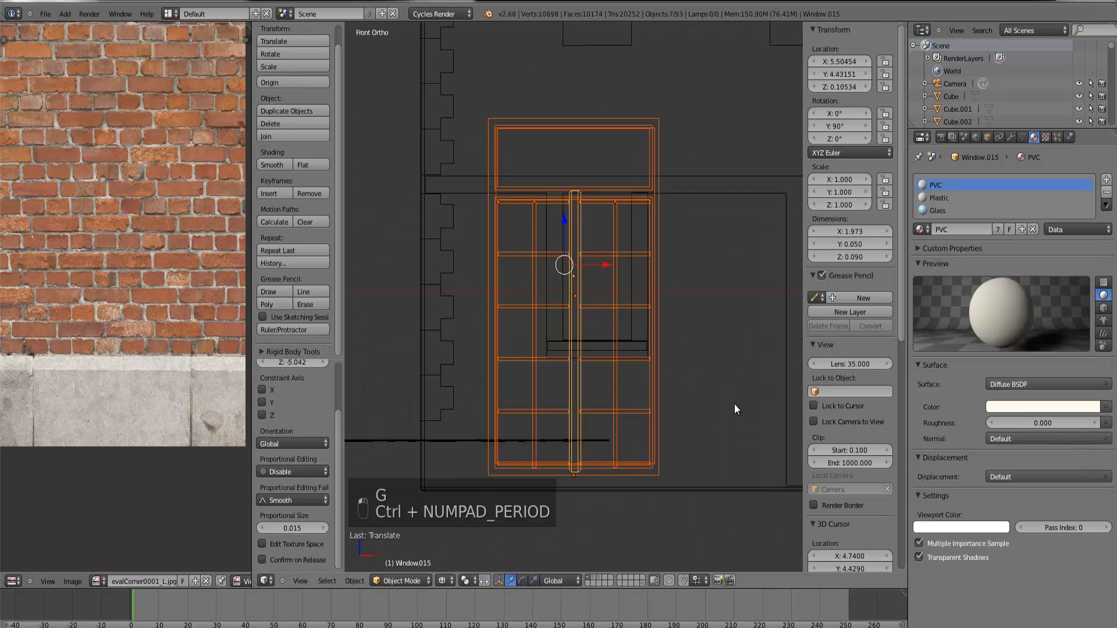
# Step: Scale the whole window down to about 0.409 and place it inside the ground-floor opening
pyautogui.press('s')
pyautogui.click(618, 343)
pyautogui.press('g')
pyautogui.click(652, 333)
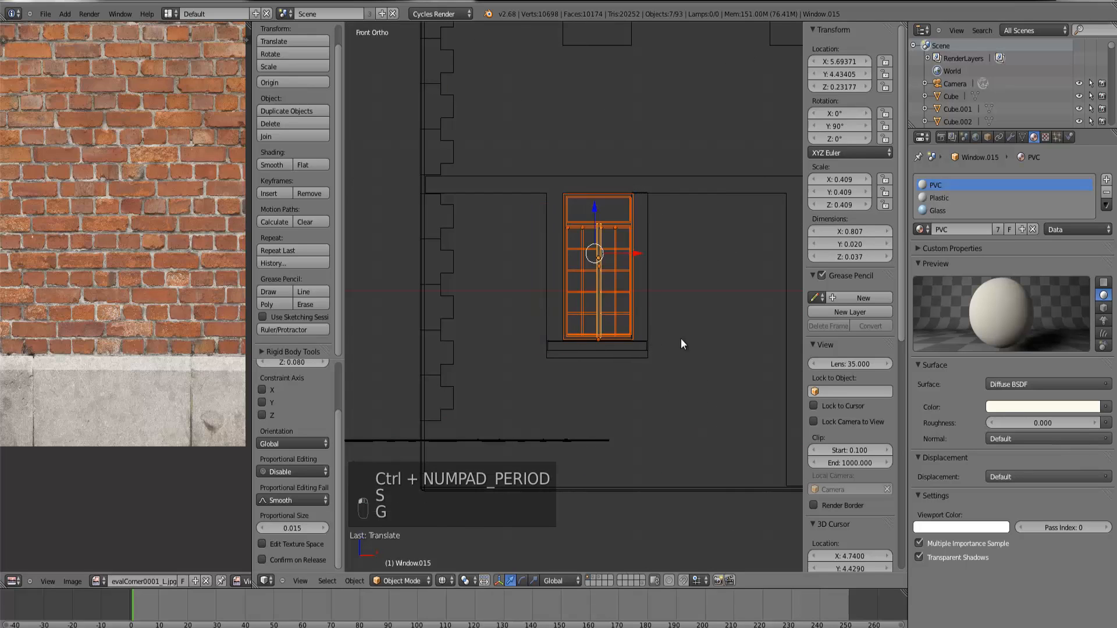
# Step: Enlarge the window uniformly to a scale of about 0.411 and align it with the opening's edges
pyautogui.scroll(4, 681, 338)
pyautogui.press('g')
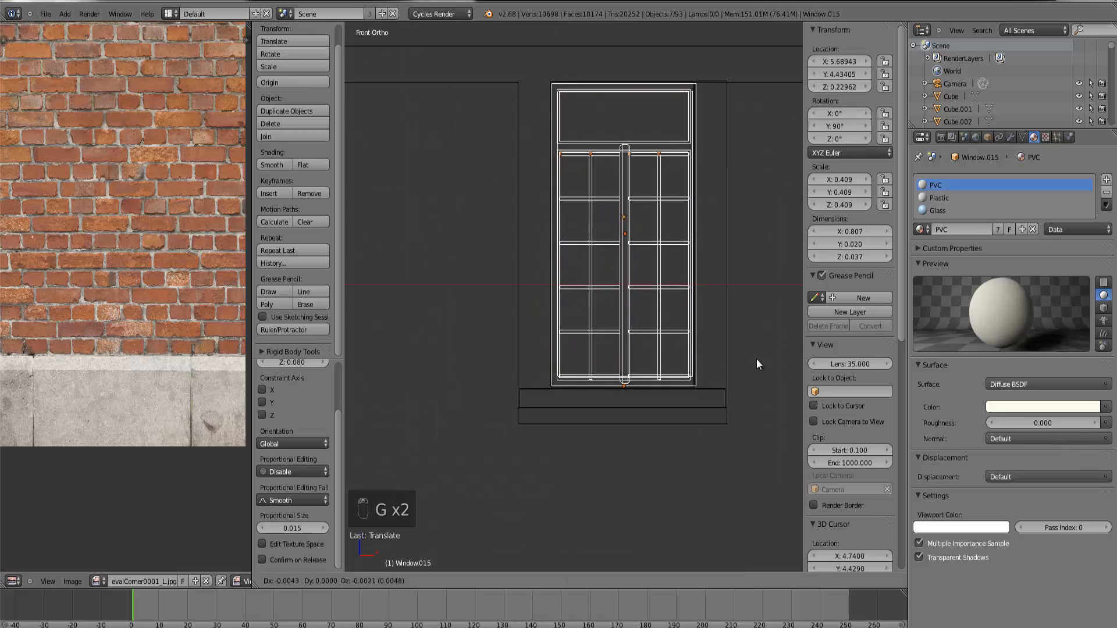
pyautogui.press('s')
pyautogui.click(756, 358)
pyautogui.press('g')
pyautogui.click(756, 360)
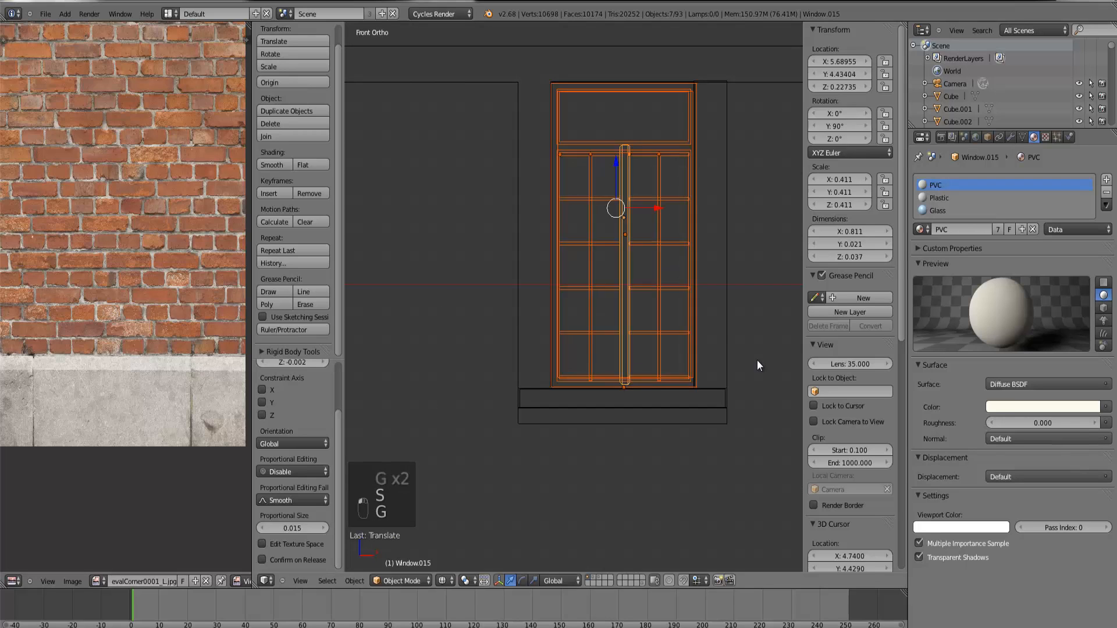
# Step: Narrow the window's width scale to about 0.409, realign it, and stretch its height scale to about 0.413
pyautogui.press('s')
pyautogui.click(755, 360)
pyautogui.press('g')
pyautogui.click(755, 359)
pyautogui.press('s')
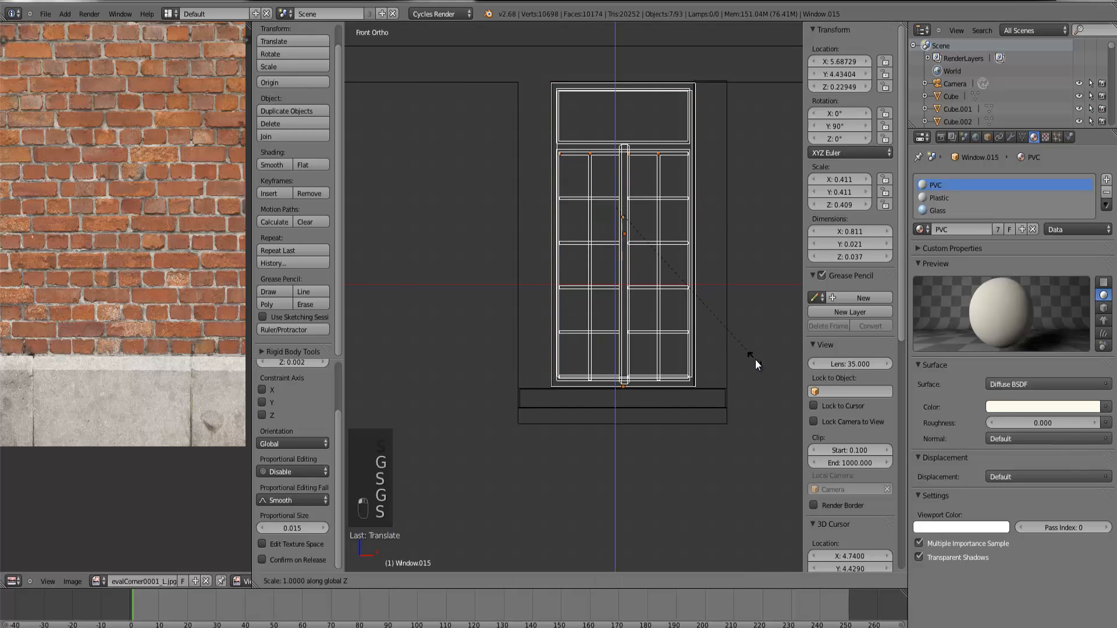
pyautogui.click(755, 359)
# Step: Move the window along Y to about -1.796 so it sits inside the opening of the building's front wall
pyautogui.moveTo(755, 359); pyautogui.dragTo(737, 397, button='middle')
pyautogui.scroll(-5, 640, 337)
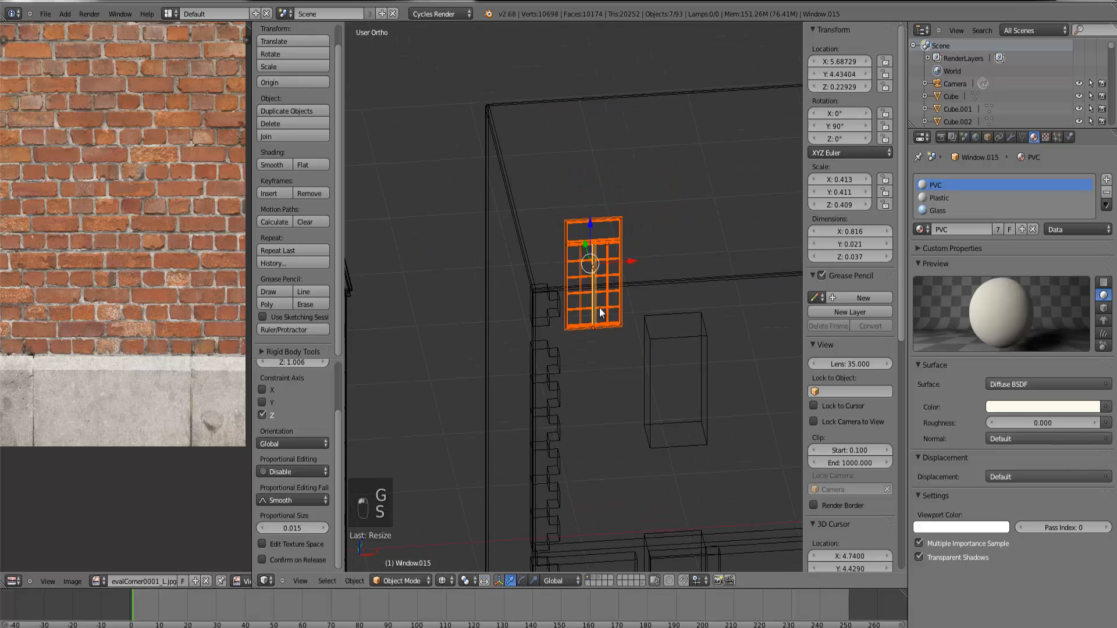
pyautogui.moveTo(599, 294); pyautogui.dragTo(593, 261, button='middle')
pyautogui.scroll(-3, 592, 259)
pyautogui.moveTo(577, 260); pyautogui.dragTo(631, 437)
pyautogui.press('ctrl+KP_Decimal')
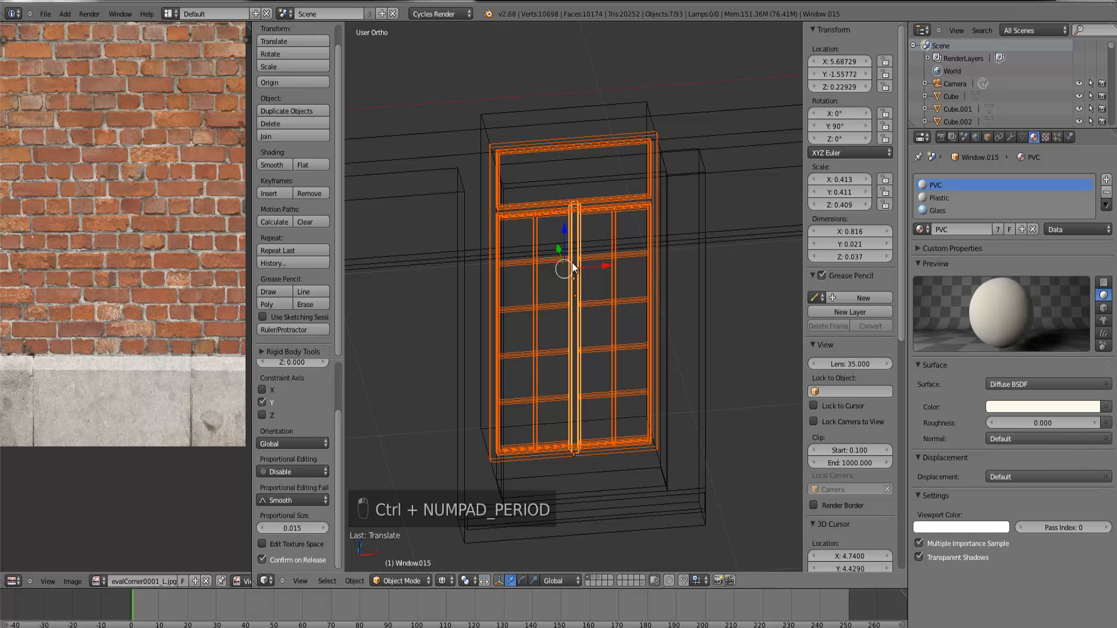
pyautogui.moveTo(560, 249); pyautogui.dragTo(569, 291)
pyautogui.press('z')
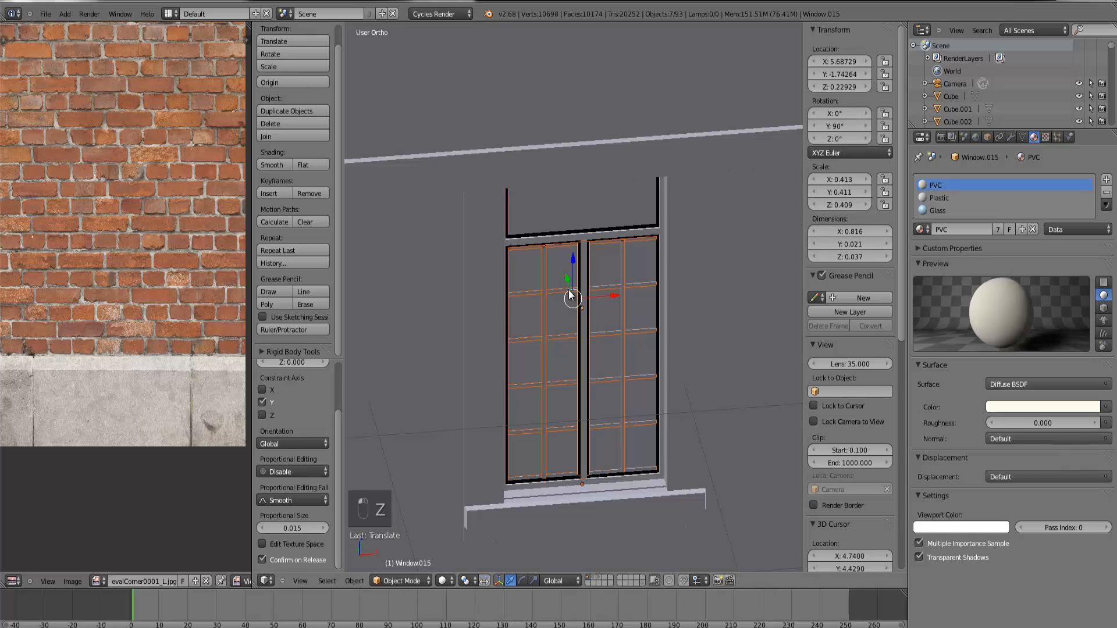
pyautogui.moveTo(569, 291)
pyautogui.mouseDown(button='middle')
pyautogui.moveTo(581, 293)
pyautogui.moveTo(575, 279)
pyautogui.mouseUp(button='middle')
pyautogui.moveTo(575, 280); pyautogui.dragTo(580, 292)
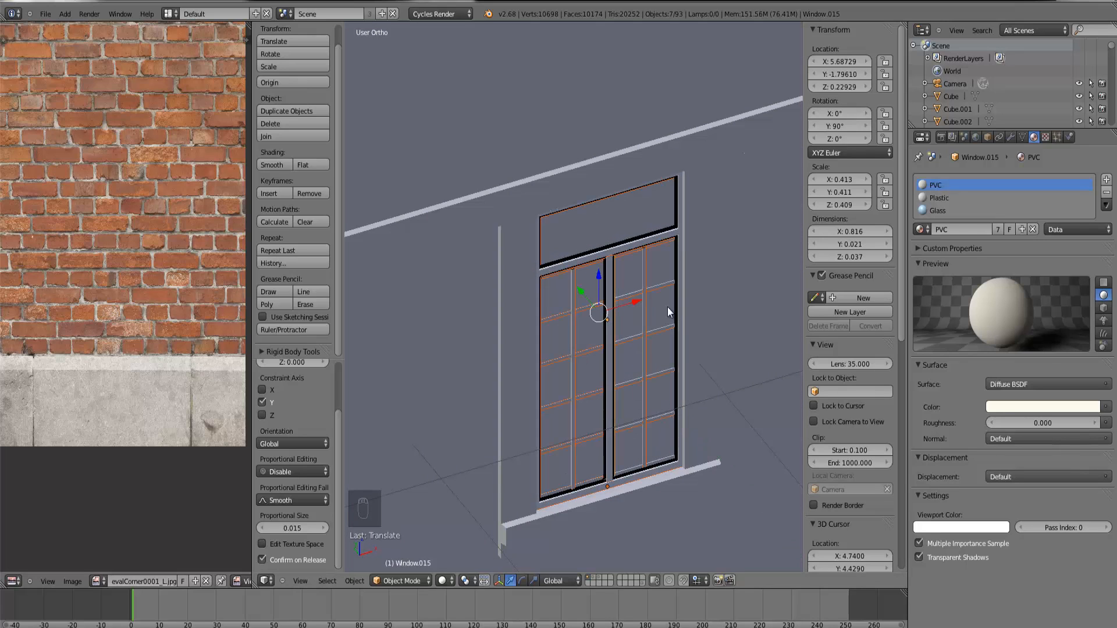
# Step: Narrow the window along X by a factor of about 0.994 in the front view
pyautogui.moveTo(668, 307); pyautogui.dragTo(631, 292, button='middle')
pyautogui.press('KP_1')
pyautogui.press('z')
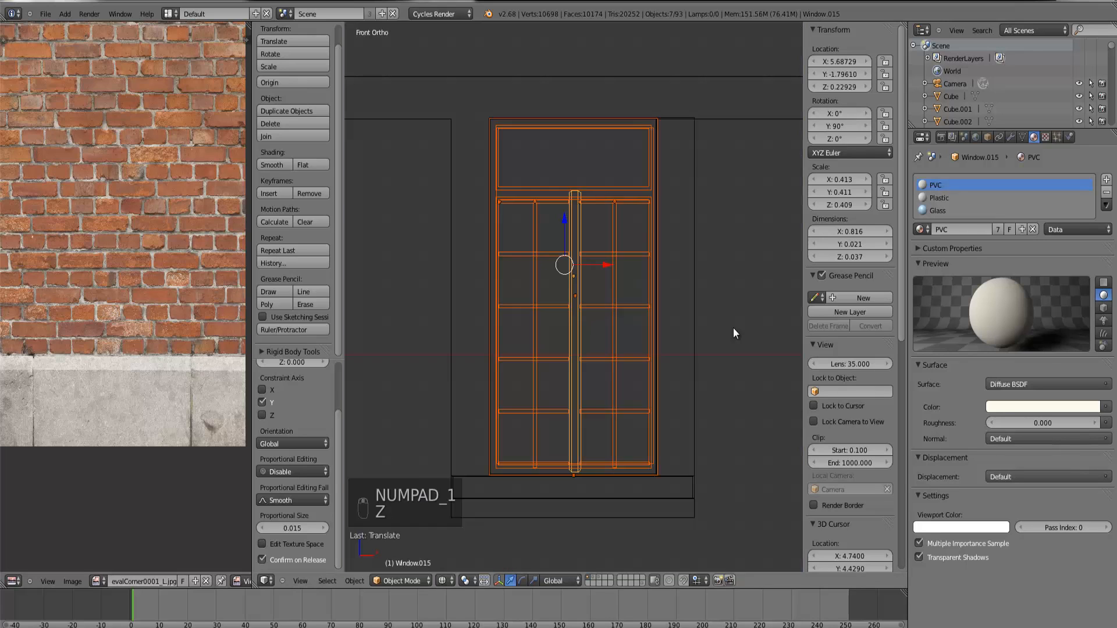
pyautogui.press('s')
pyautogui.press('x')
pyautogui.click(735, 327)
# Step: Create a linked duplicate of the window and move it along X to about 9.374, into the right ground-floor opening
pyautogui.scroll(-9, 655, 330)
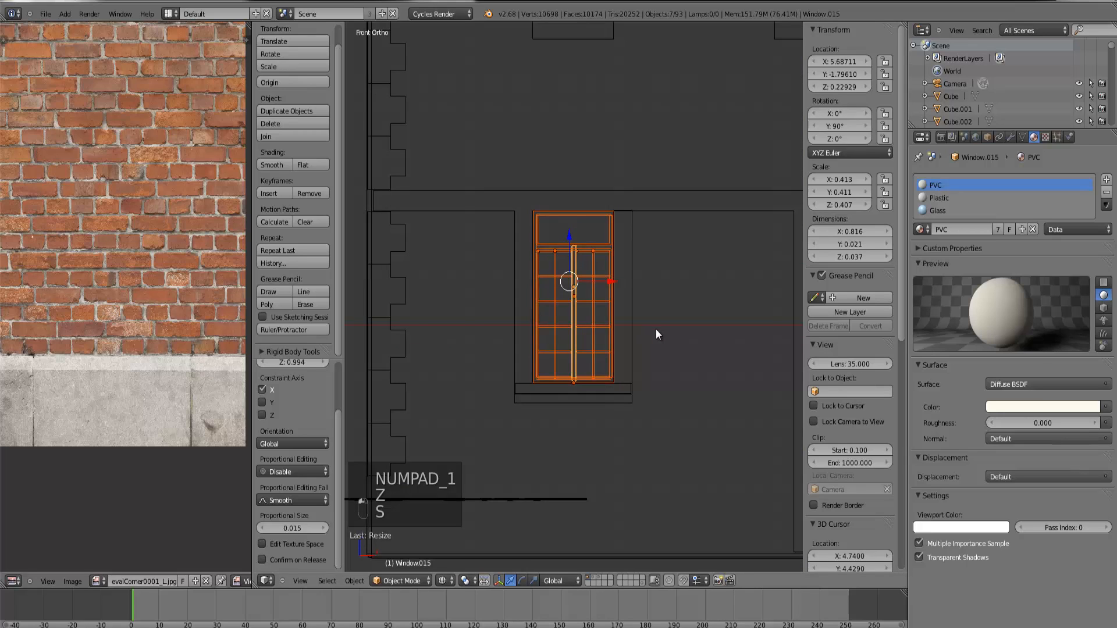
pyautogui.hotkey('alt', 'd')
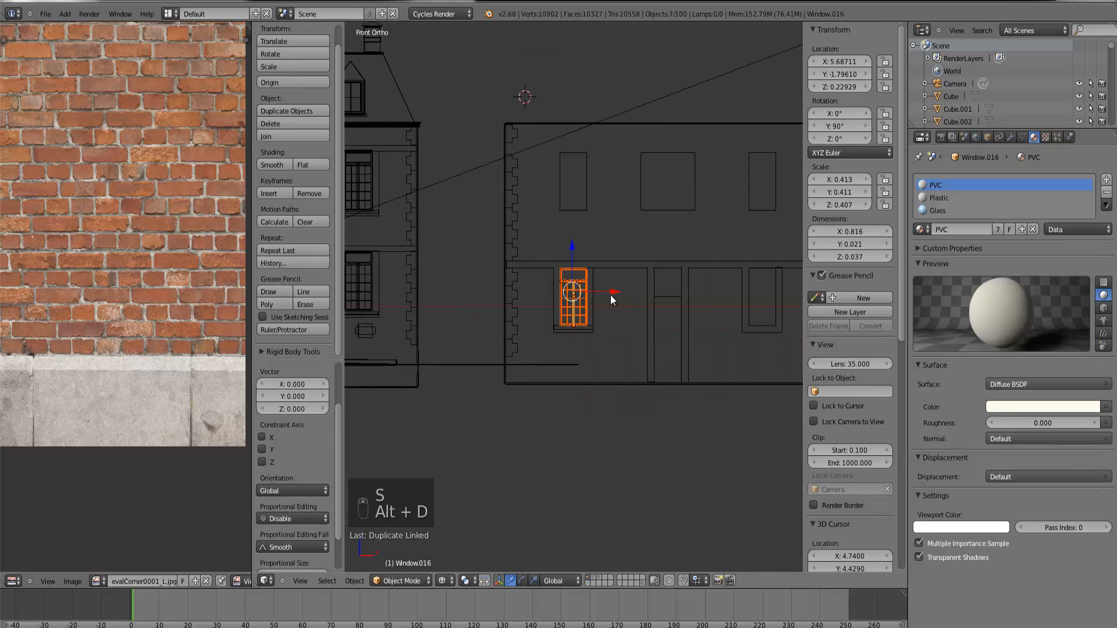
pyautogui.click(797, 311)
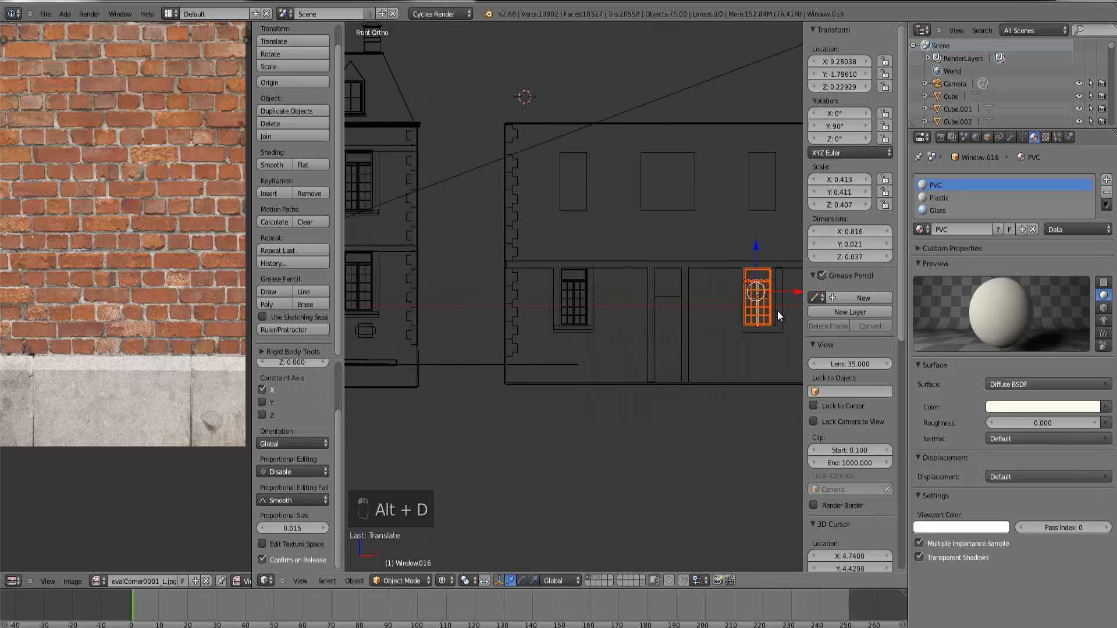
pyautogui.press('ctrl+KP_Decimal')
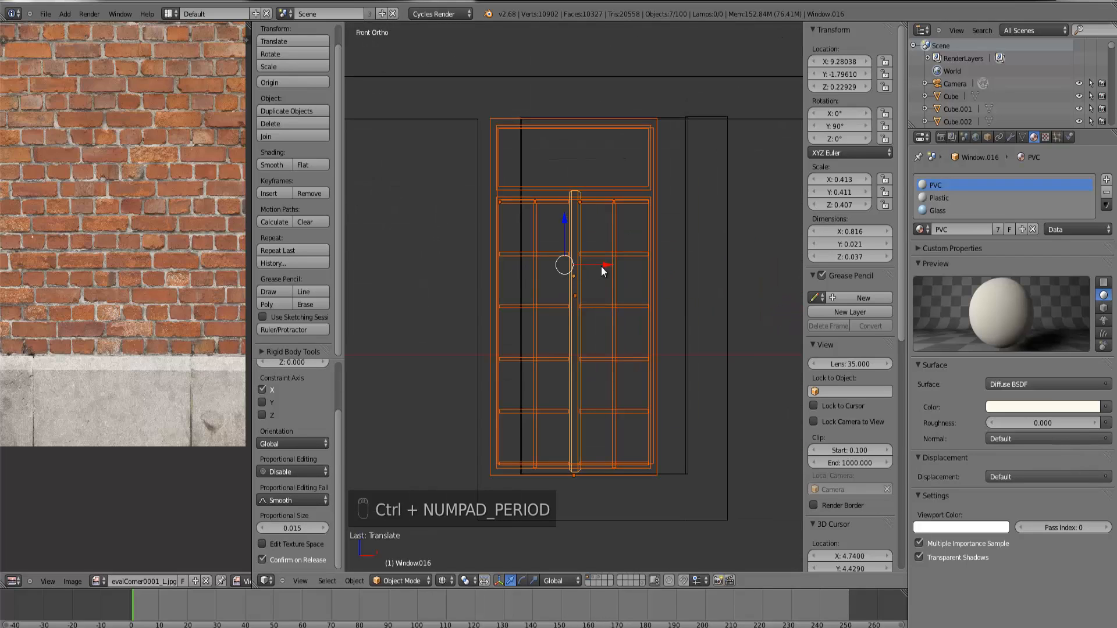
pyautogui.press('g')
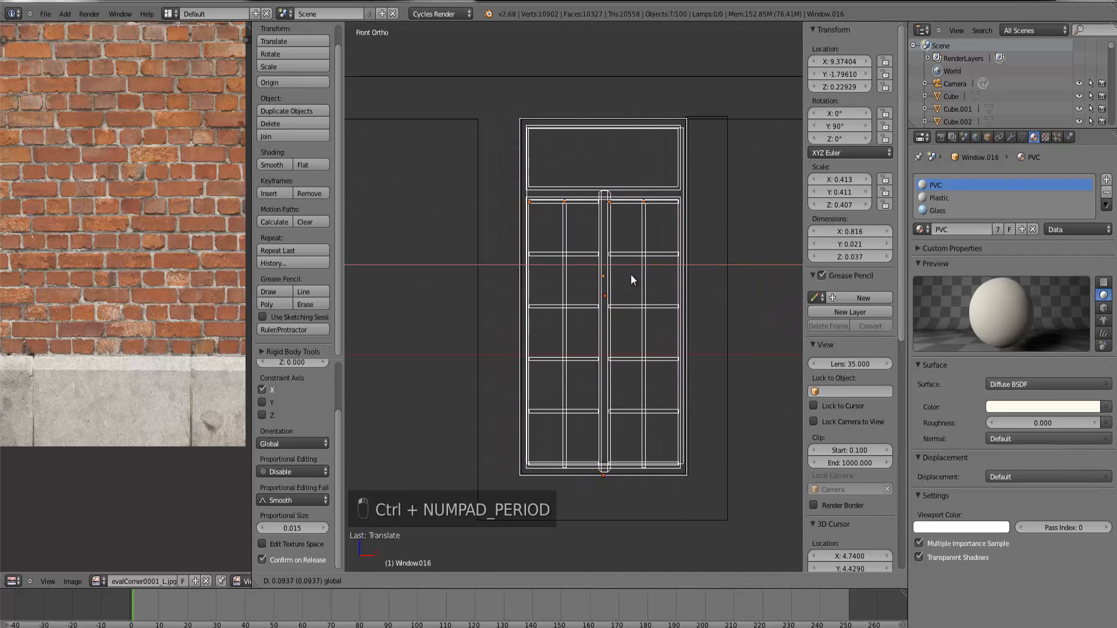
pyautogui.click(630, 279)
# Step: Preview the building's windows with rendered viewport shading and return to solid shading
pyautogui.scroll(-1, 631, 285)
pyautogui.press('z')
pyautogui.scroll(-2, 631, 291)
pyautogui.moveTo(644, 298)
pyautogui.mouseDown(button='middle')
pyautogui.moveTo(572, 316)
pyautogui.moveTo(555, 306)
pyautogui.moveTo(703, 315)
pyautogui.mouseUp(button='middle')
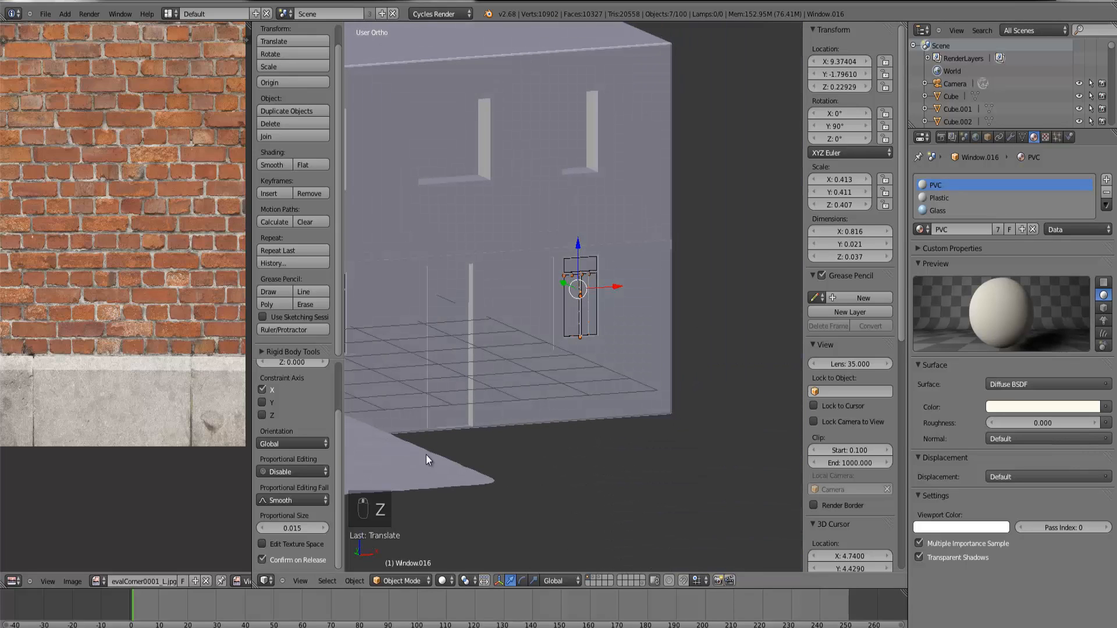
pyautogui.click(443, 581)
pyautogui.click(459, 501)
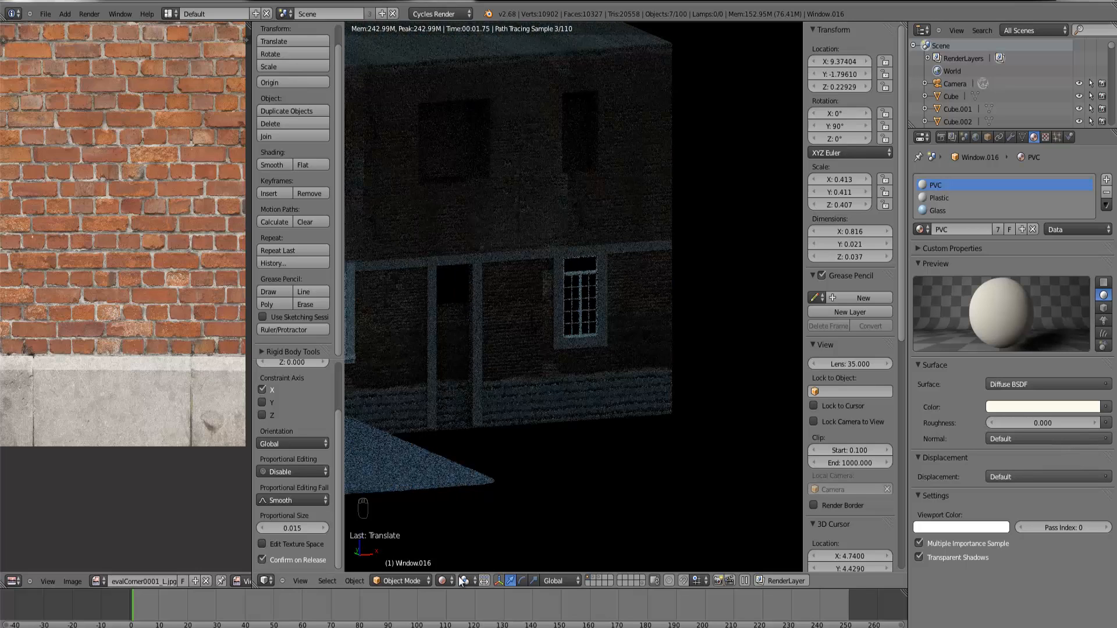
pyautogui.click(451, 579)
pyautogui.click(458, 539)
pyautogui.scroll(-6, 529, 390)
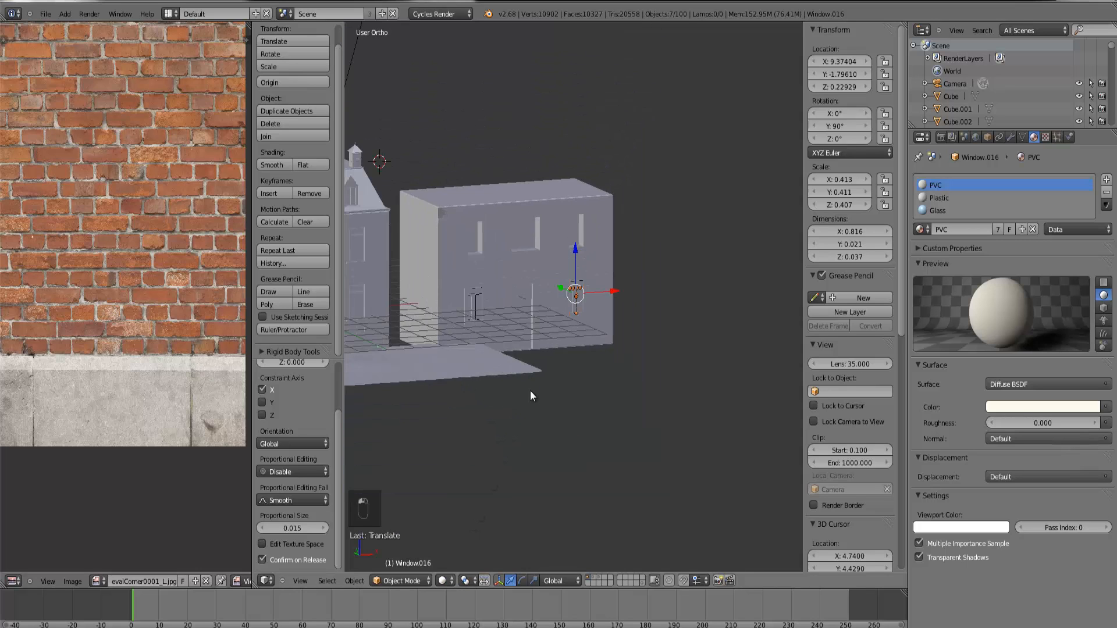
pyautogui.scroll(-3, 536, 366)
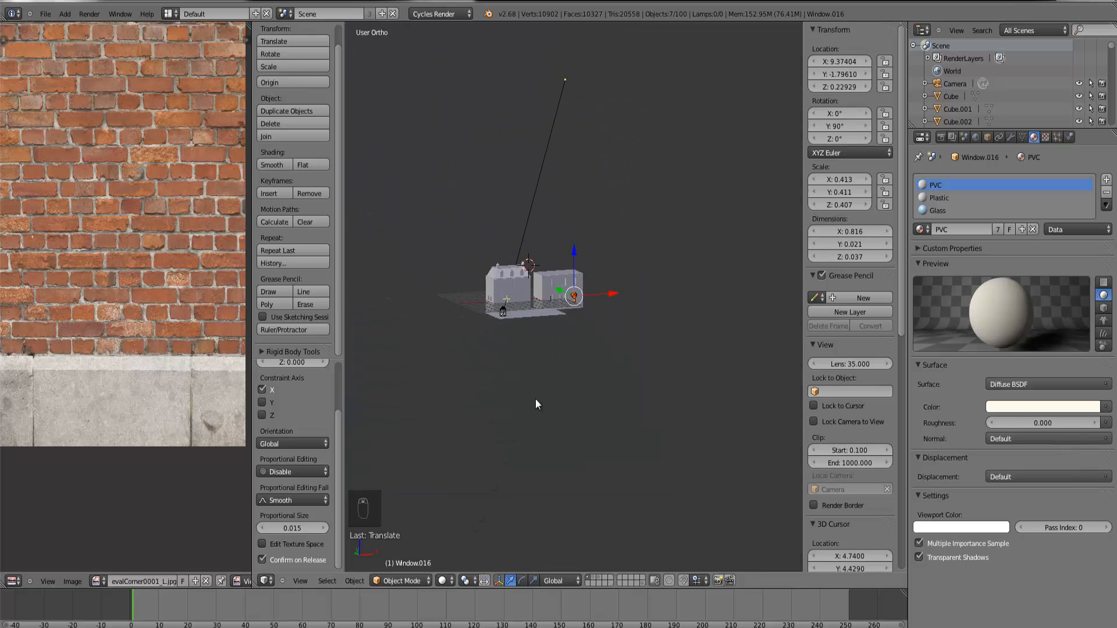
# Step: Find the Sun lamp on the layer with the trees, move it to the buildings' layer, and show that layer again
pyautogui.keyDown('shift'); pyautogui.click(596, 578); pyautogui.keyUp('shift')
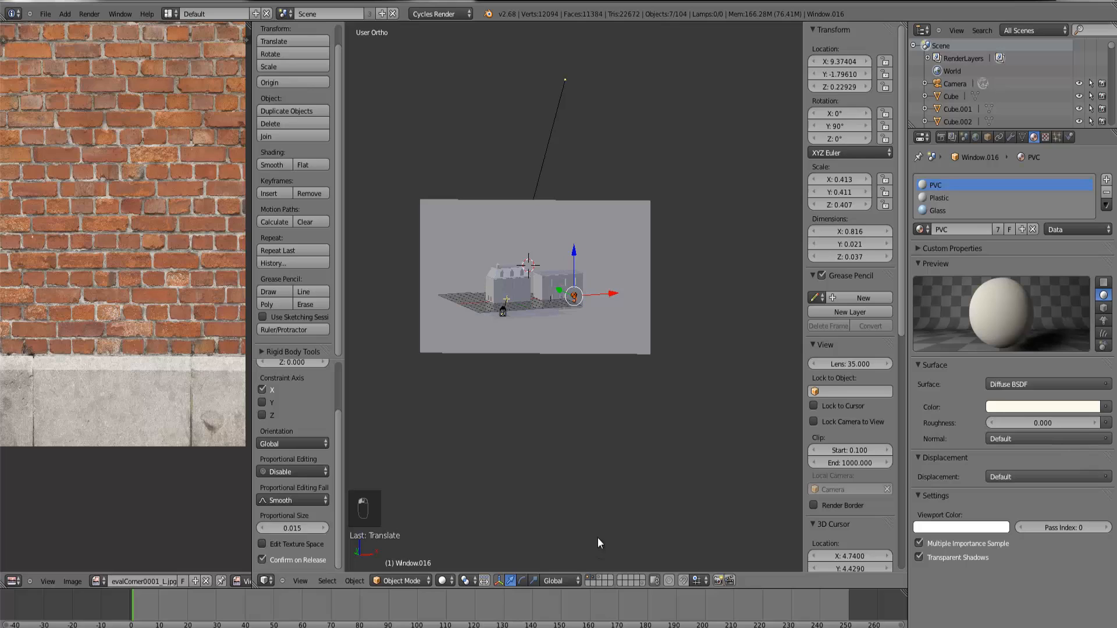
pyautogui.click(601, 577)
pyautogui.rightClick(583, 266)
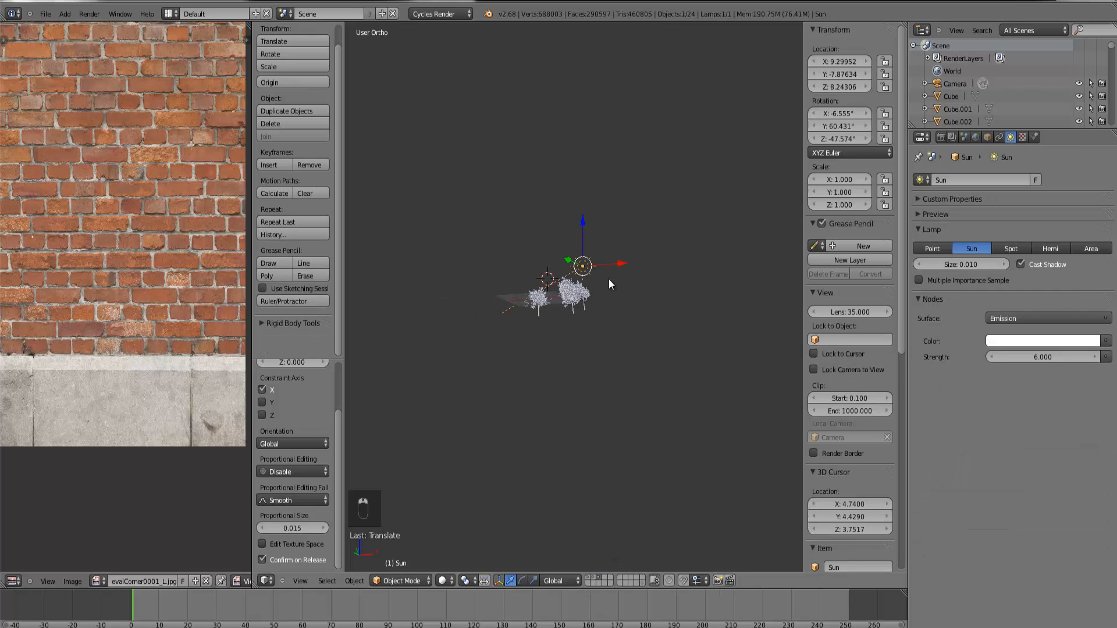
pyautogui.press('m')
pyautogui.scroll(4, 557, 413)
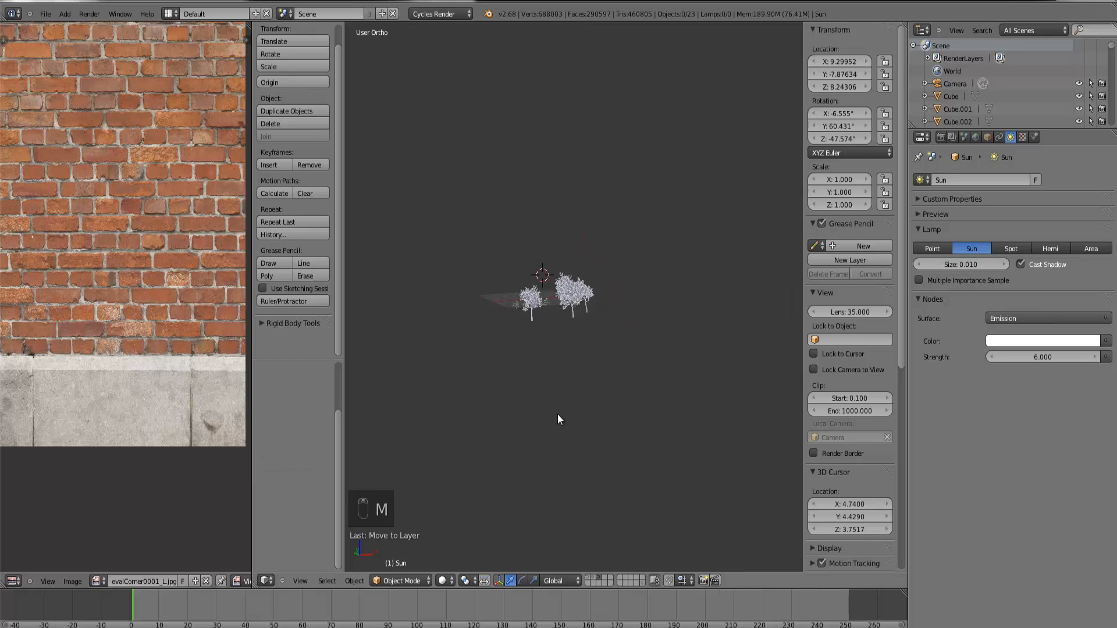
pyautogui.click(588, 578)
pyautogui.scroll(3, 573, 419)
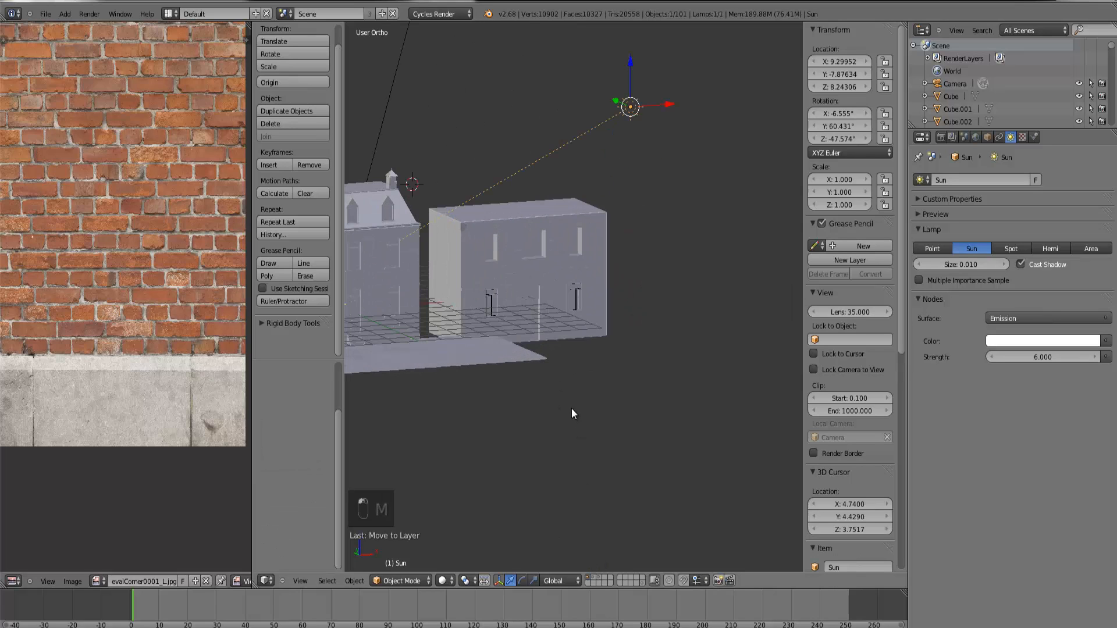
# Step: Preview both buildings under the sun lamp with rendered viewport shading, then return to solid shading
pyautogui.click(443, 581)
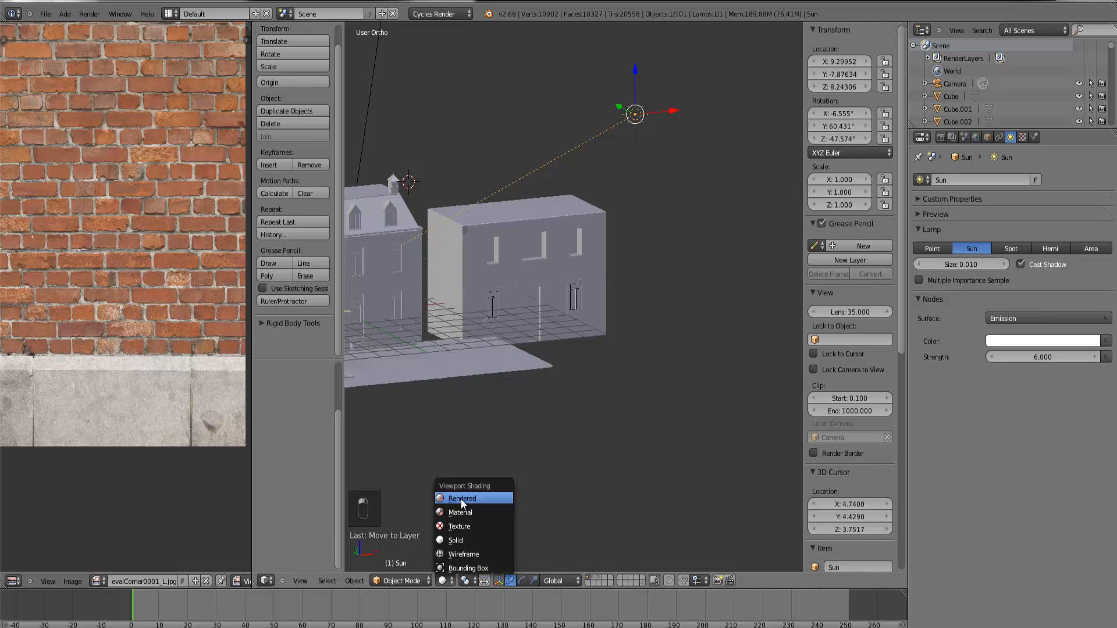
pyautogui.click(461, 498)
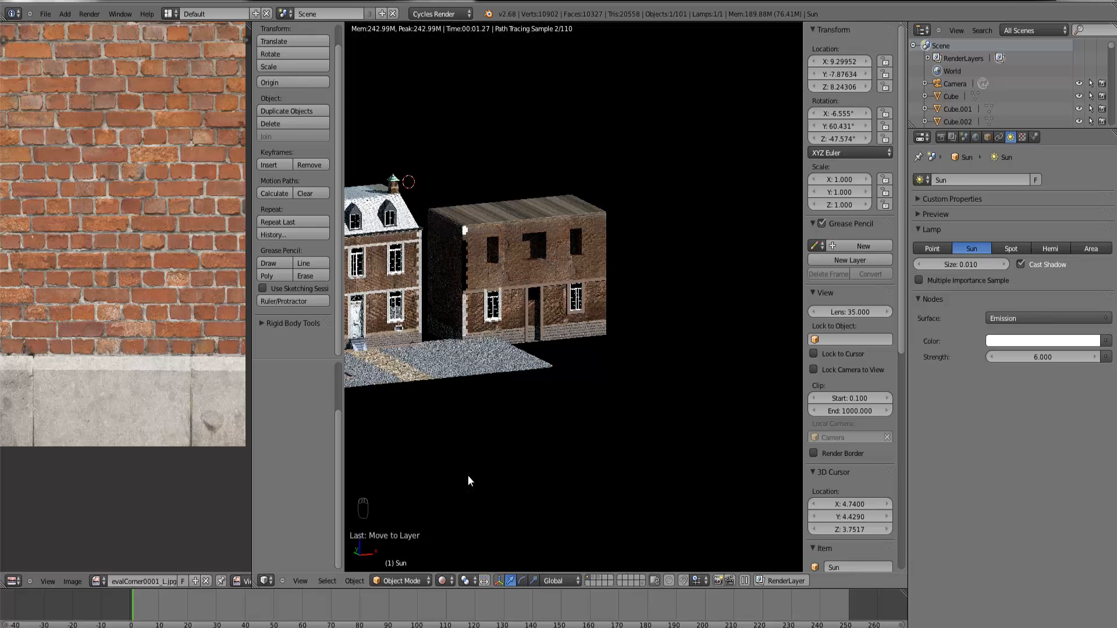
pyautogui.moveTo(475, 469); pyautogui.dragTo(497, 458, button='middle')
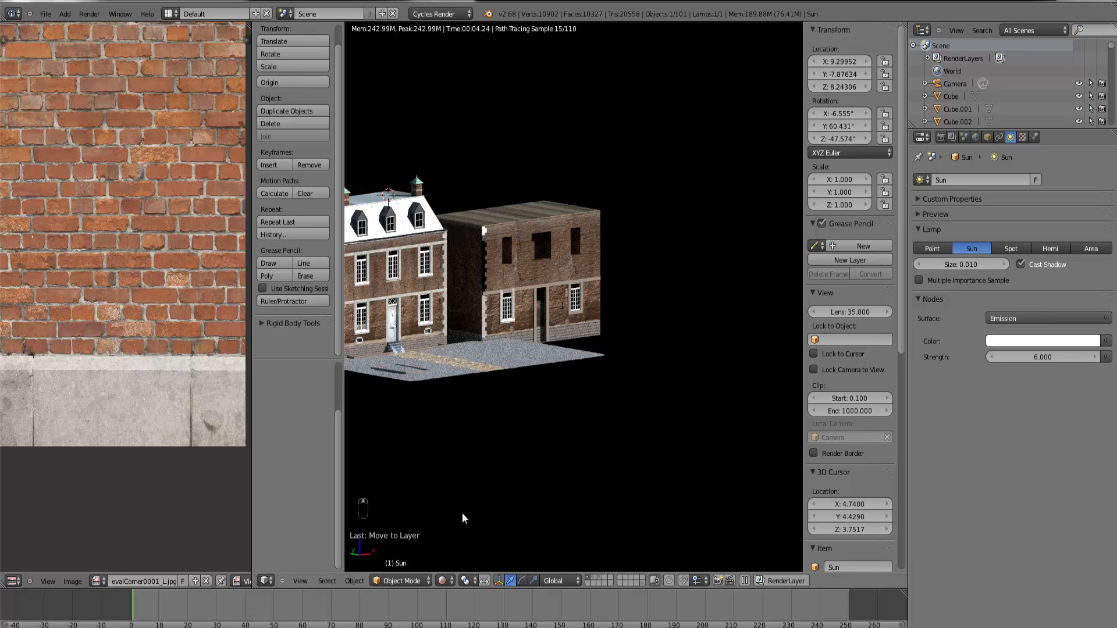
pyautogui.moveTo(463, 513)
pyautogui.mouseDown(button='middle')
pyautogui.moveTo(387, 493)
pyautogui.moveTo(403, 529)
pyautogui.mouseUp(button='middle')
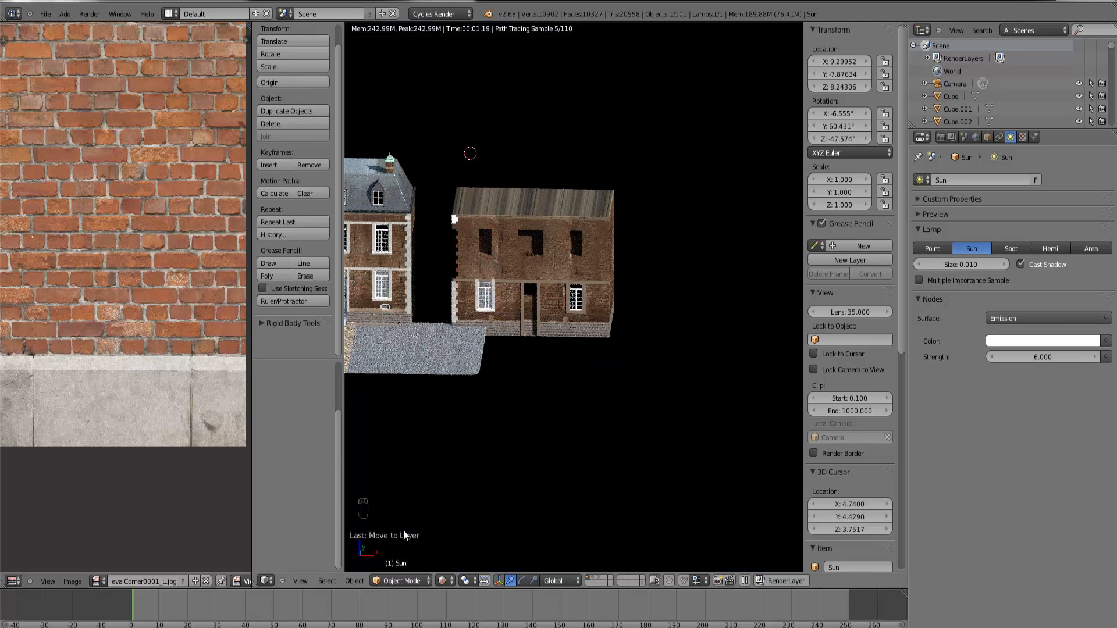
pyautogui.moveTo(403, 523)
pyautogui.mouseDown(button='middle')
pyautogui.moveTo(448, 498)
pyautogui.moveTo(480, 506)
pyautogui.mouseUp(button='middle')
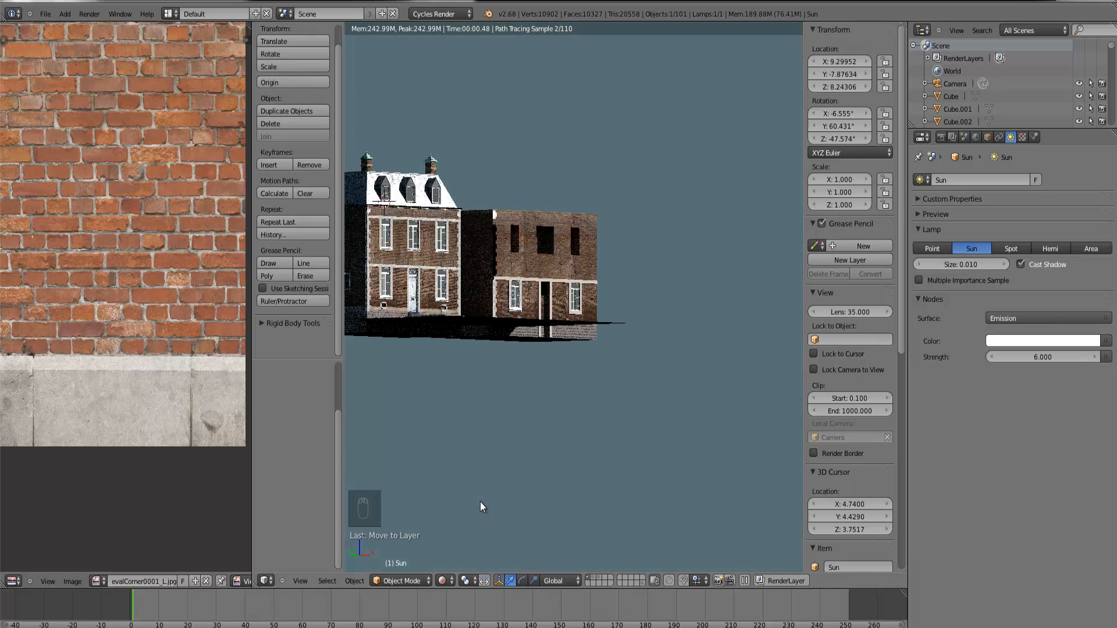
pyautogui.scroll(5, 480, 502)
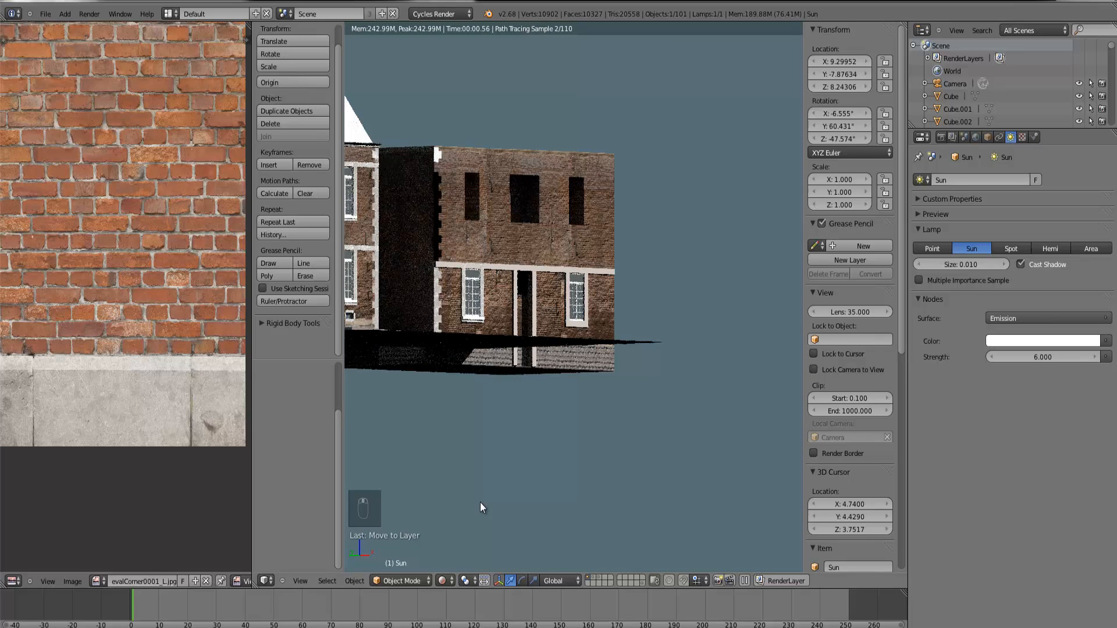
pyautogui.click(450, 580)
pyautogui.click(458, 540)
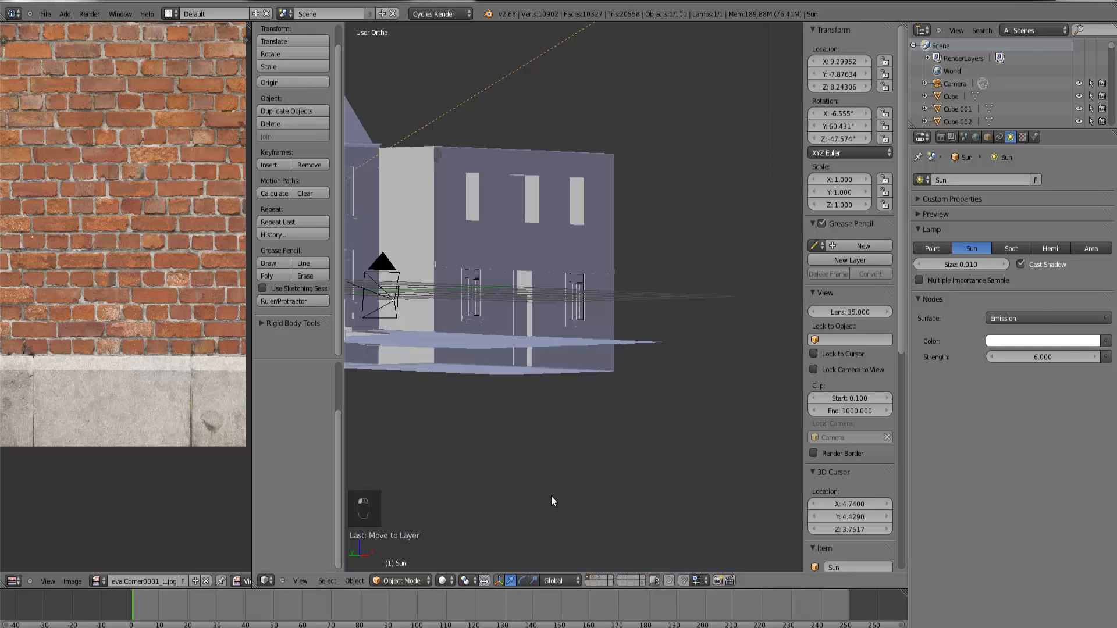
# Step: Centre the front wireframe view on the first building's roof and add a cube mesh
pyautogui.press('KP_1')
pyautogui.press('z')
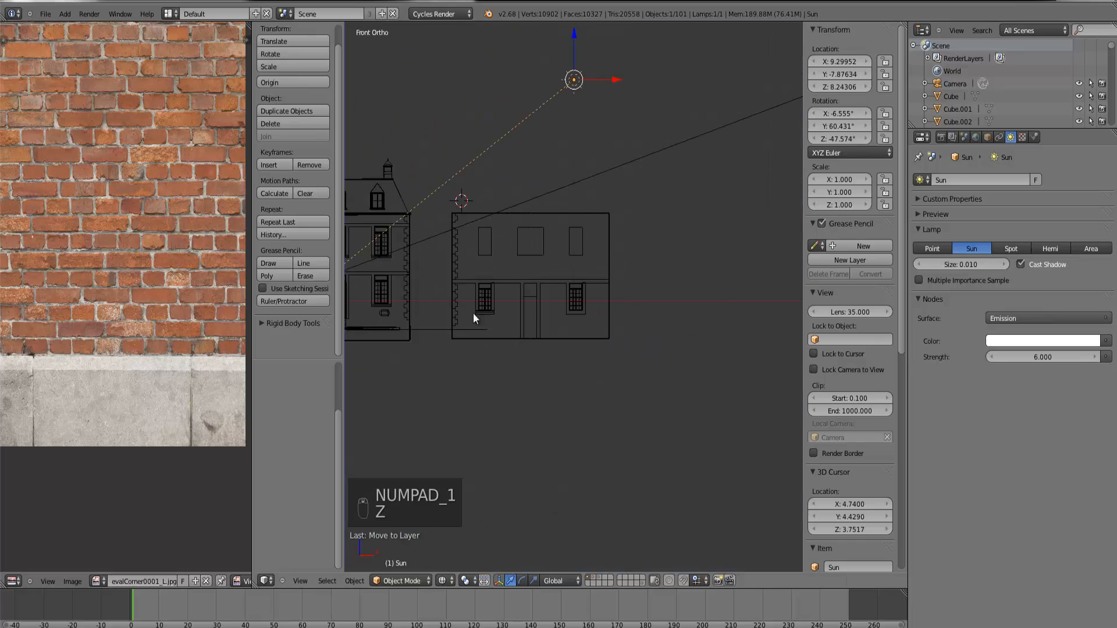
pyautogui.rightClick(361, 193)
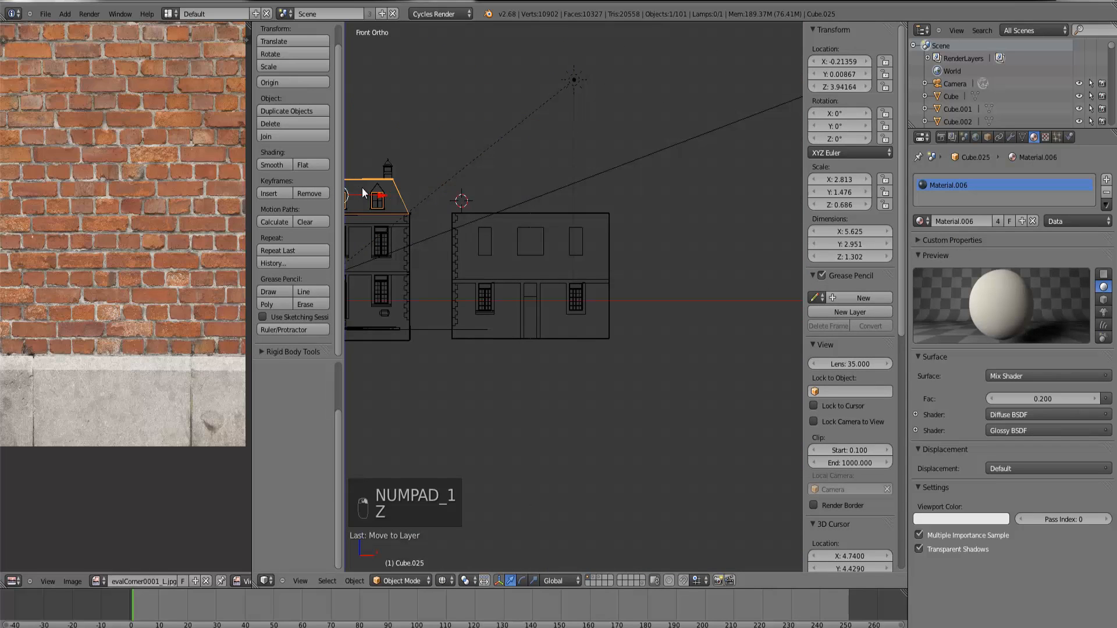
pyautogui.press('ctrl+KP_Decimal')
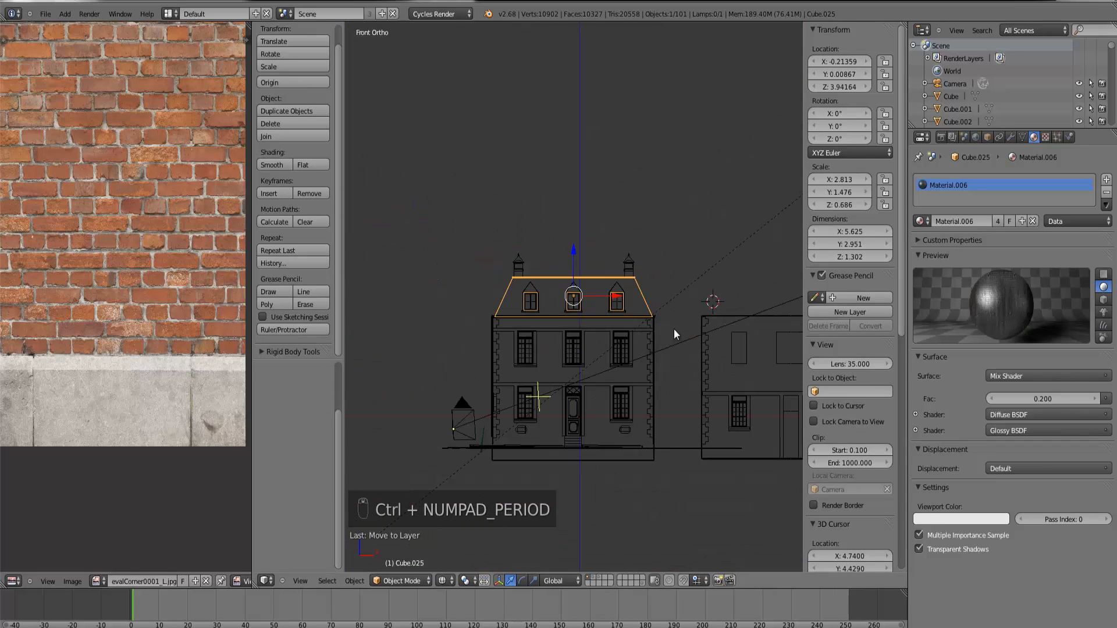
pyautogui.moveTo(683, 340); pyautogui.dragTo(694, 393, button='middle')
pyautogui.press('KP_1')
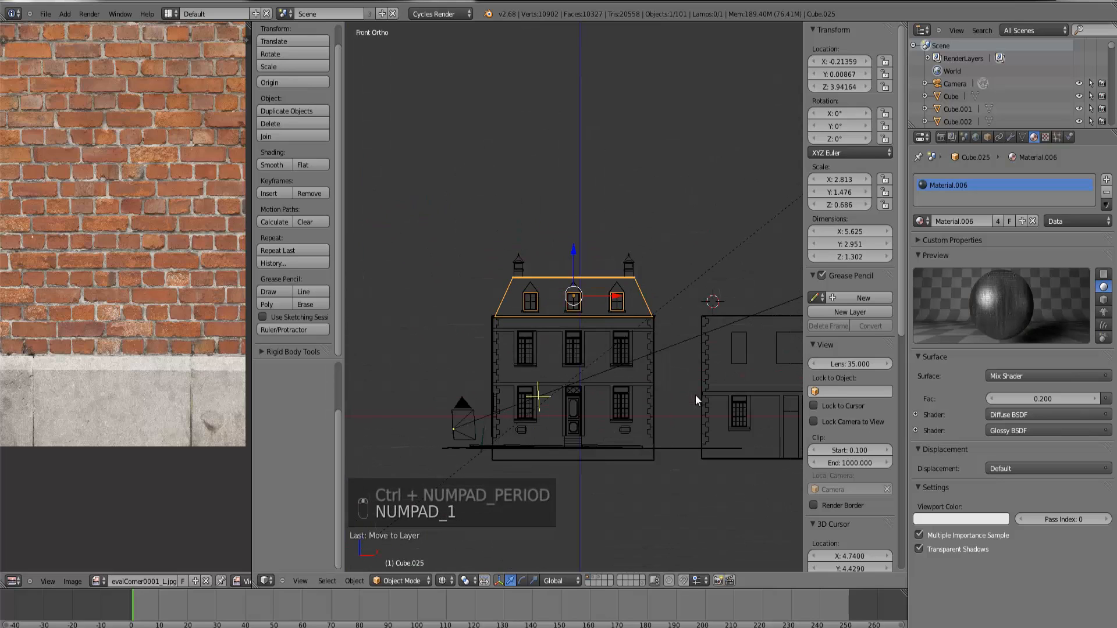
pyautogui.click(65, 13)
pyautogui.moveTo(79, 27)
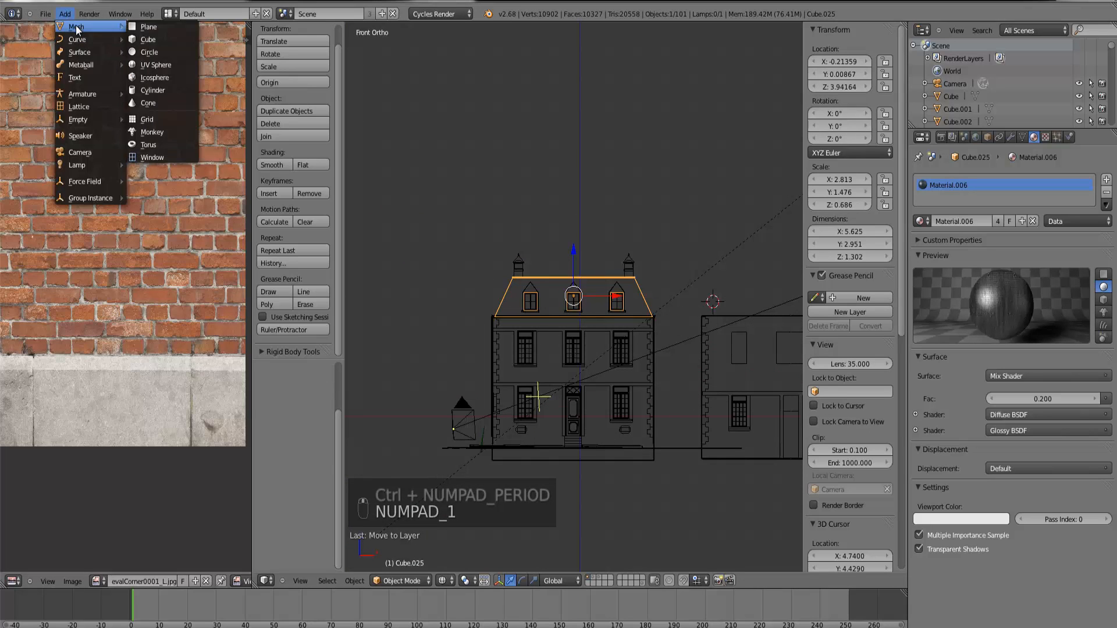
pyautogui.click(183, 40)
pyautogui.scroll(-3, 629, 329)
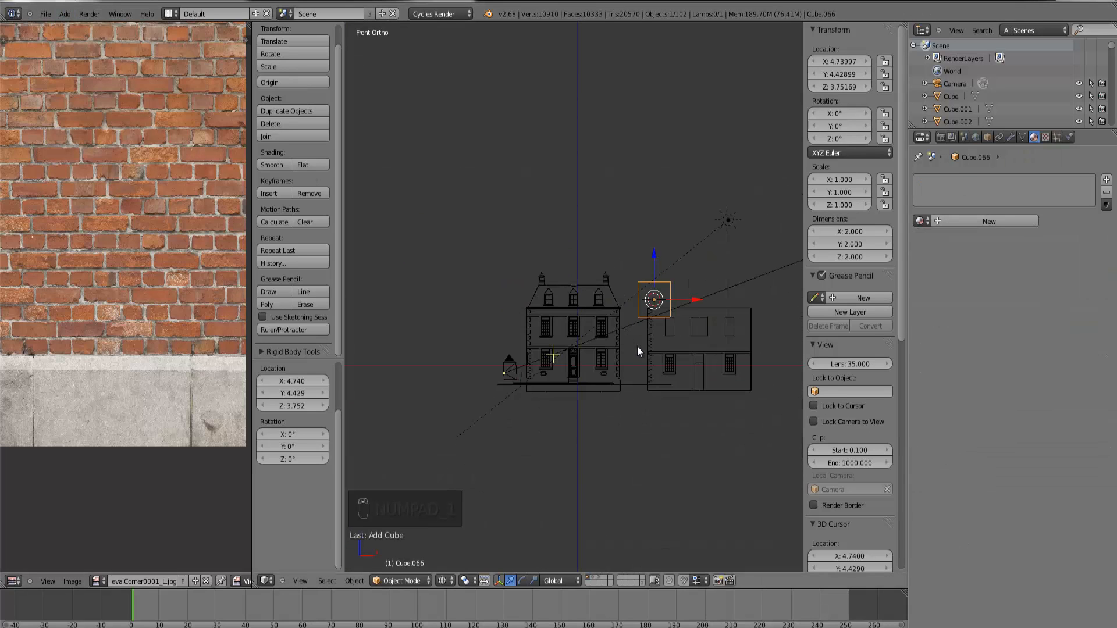
# Step: Move the cube over the first building's roof and scale it uniformly to about 0.63 to match the roof's height
pyautogui.press('g')
pyautogui.click(665, 346)
pyautogui.press('ctrl+KP_Decimal')
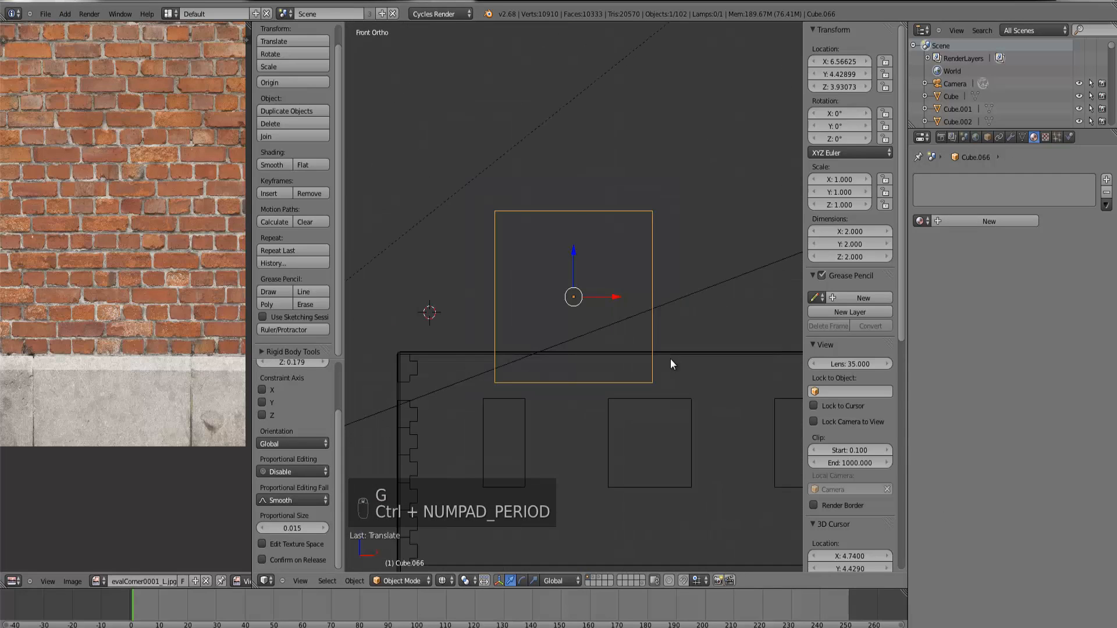
pyautogui.scroll(-5, 640, 329)
pyautogui.press('g')
pyautogui.click(459, 334)
pyautogui.press('s')
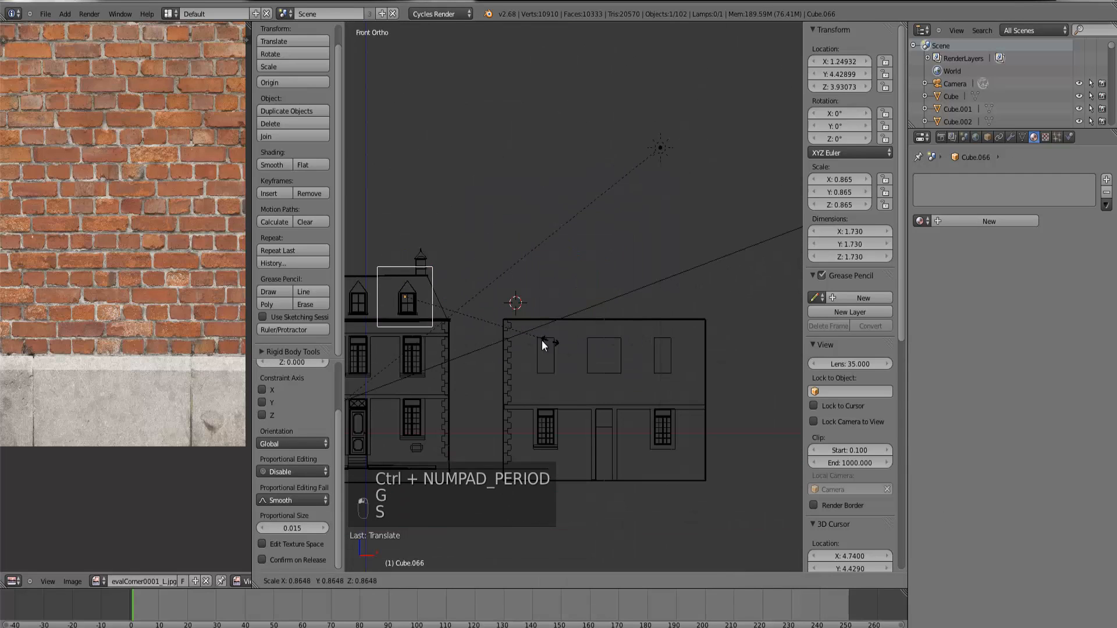
pyautogui.click(514, 337)
pyautogui.press('g')
pyautogui.click(512, 336)
pyautogui.press('s')
pyautogui.click(507, 336)
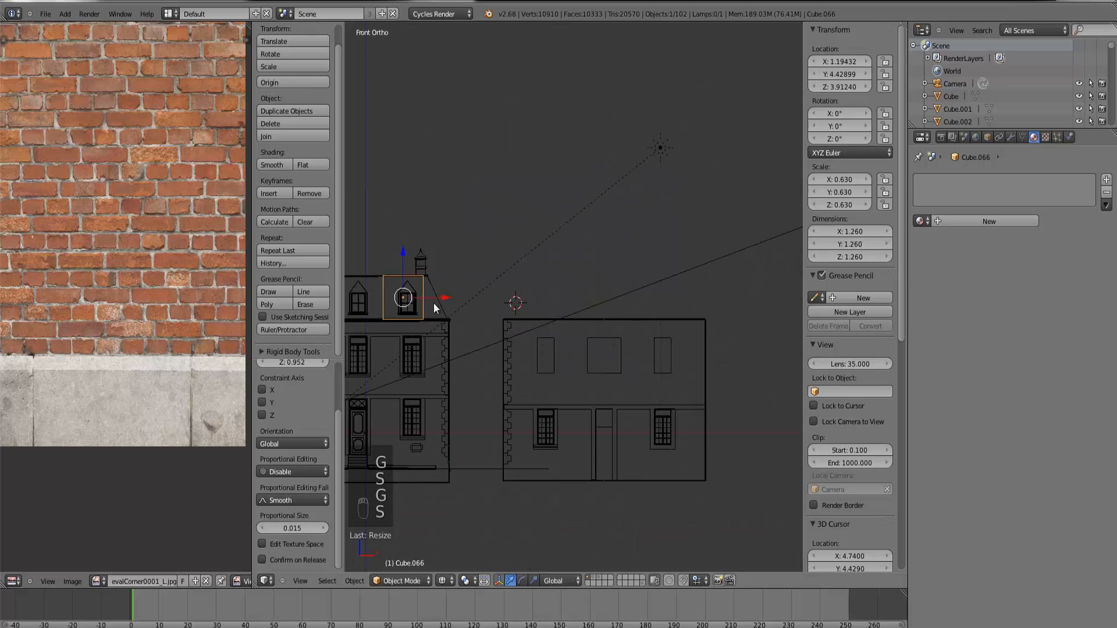
# Step: Move the cube along X to about 7.52 above the second building and stretch it along X to a scale of about 3.107
pyautogui.moveTo(434, 299); pyautogui.dragTo(626, 319)
pyautogui.press('s')
pyautogui.press('x')
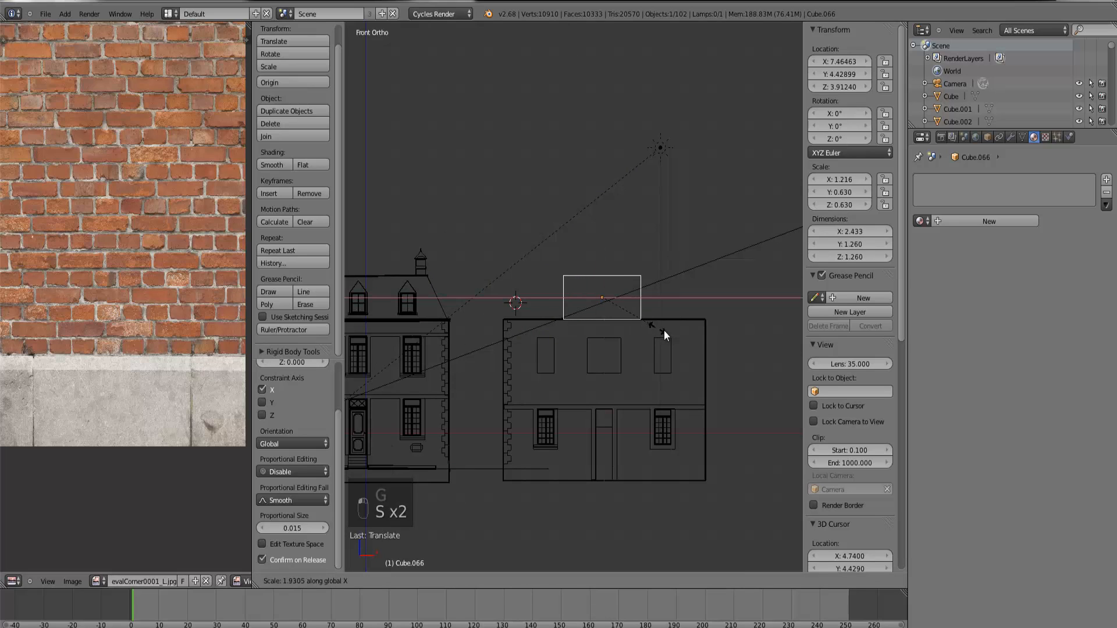
pyautogui.click(746, 350)
pyautogui.moveTo(625, 298); pyautogui.dragTo(632, 298)
pyautogui.scroll(2, 661, 351)
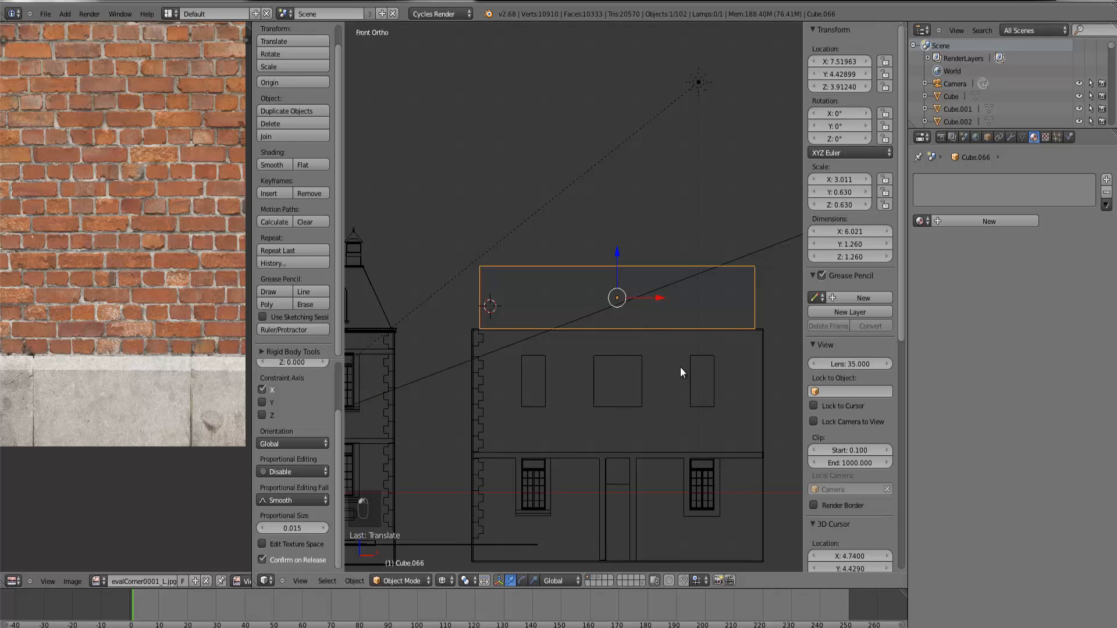
pyautogui.press('s')
pyautogui.press('x')
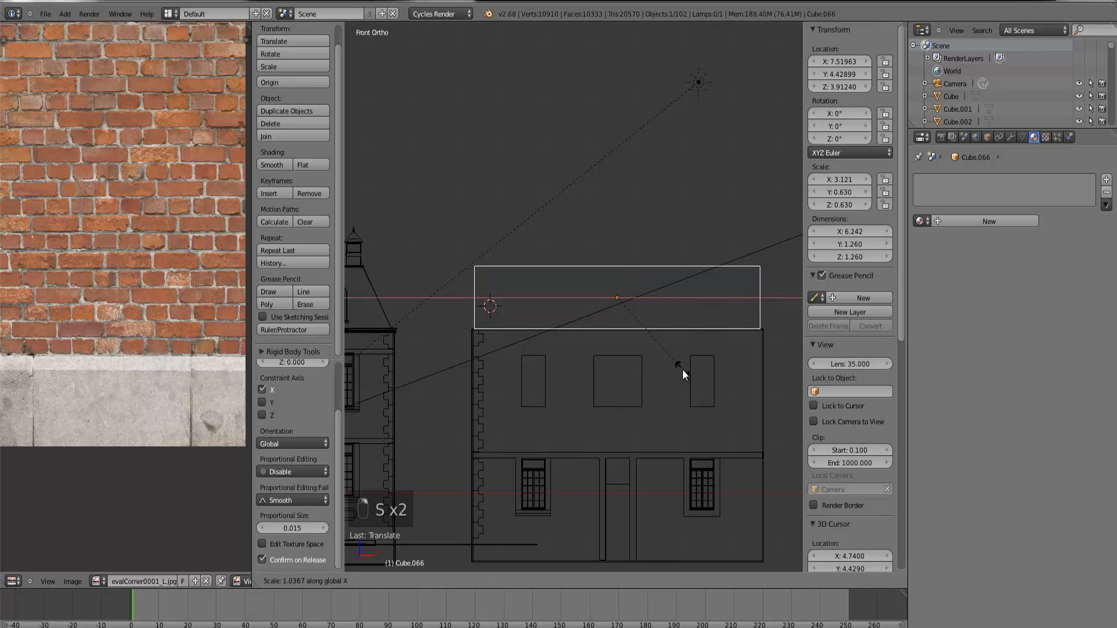
pyautogui.click(683, 369)
# Step: In top view, stretch the roof block along Y to a scale of about 1.632 and position it at about Y -0.073
pyautogui.press('KP_7')
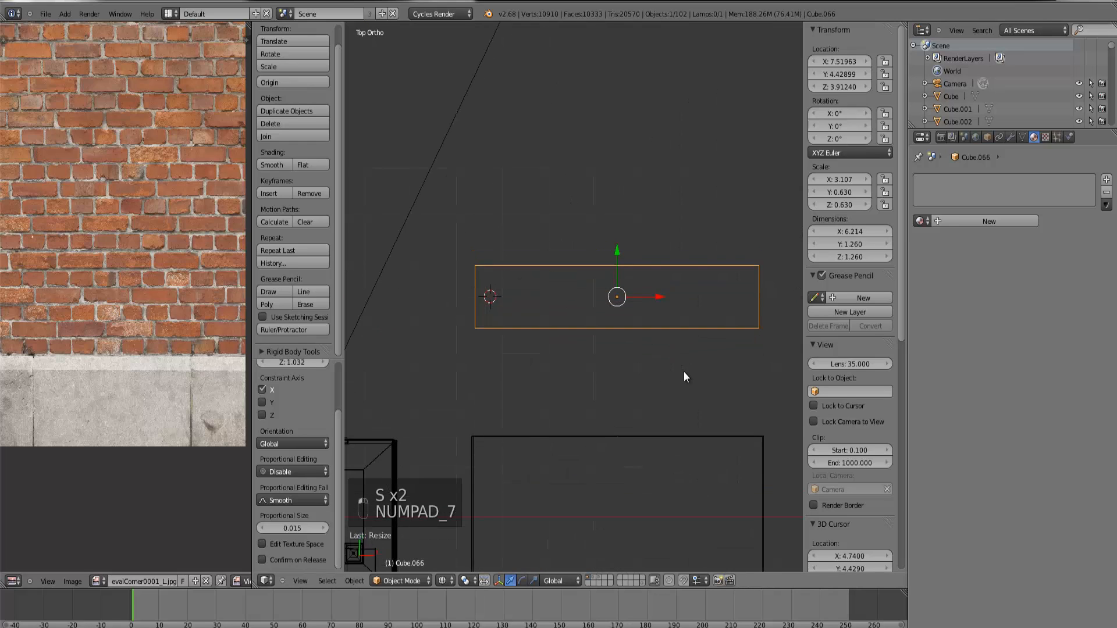
pyautogui.scroll(-4, 622, 224)
pyautogui.moveTo(600, 255); pyautogui.dragTo(603, 362)
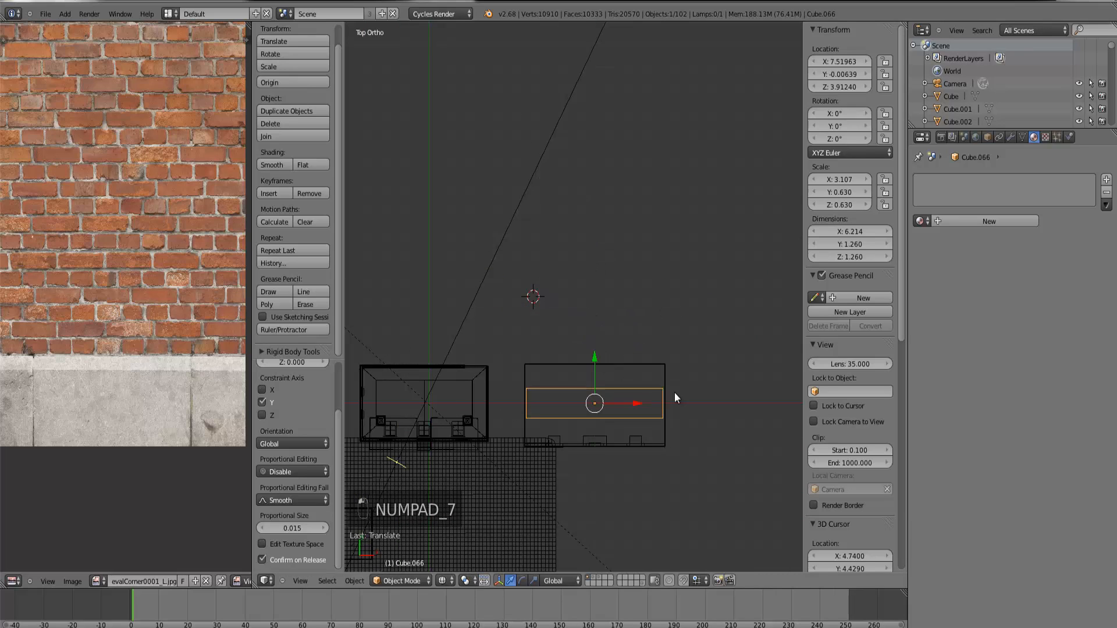
pyautogui.press('s')
pyautogui.press('y')
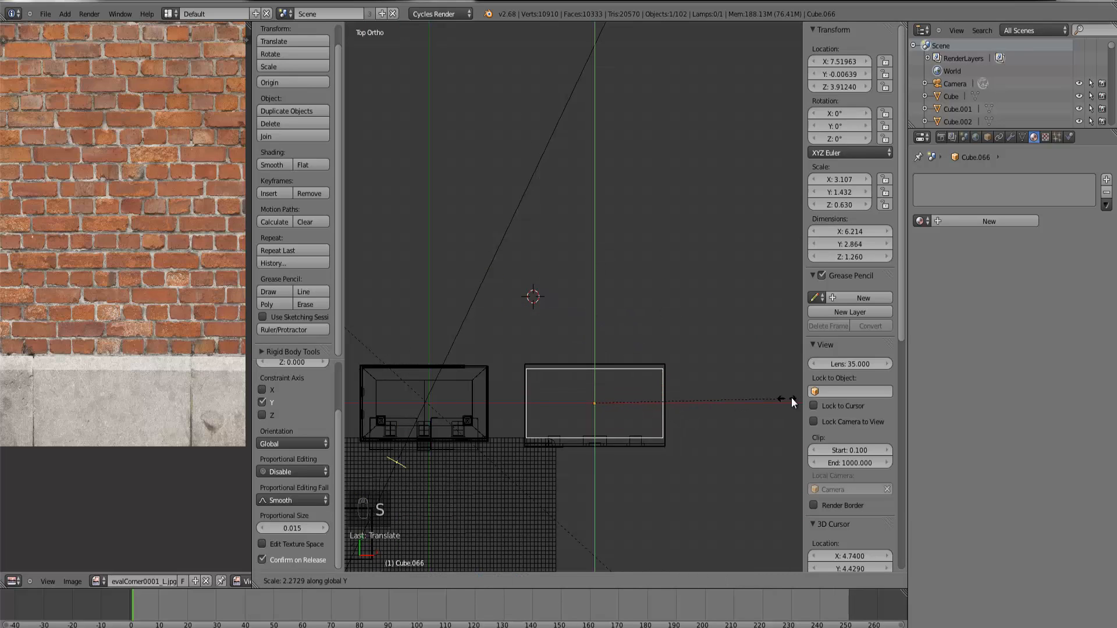
pyautogui.click(815, 397)
pyautogui.press('ctrl+KP_Decimal')
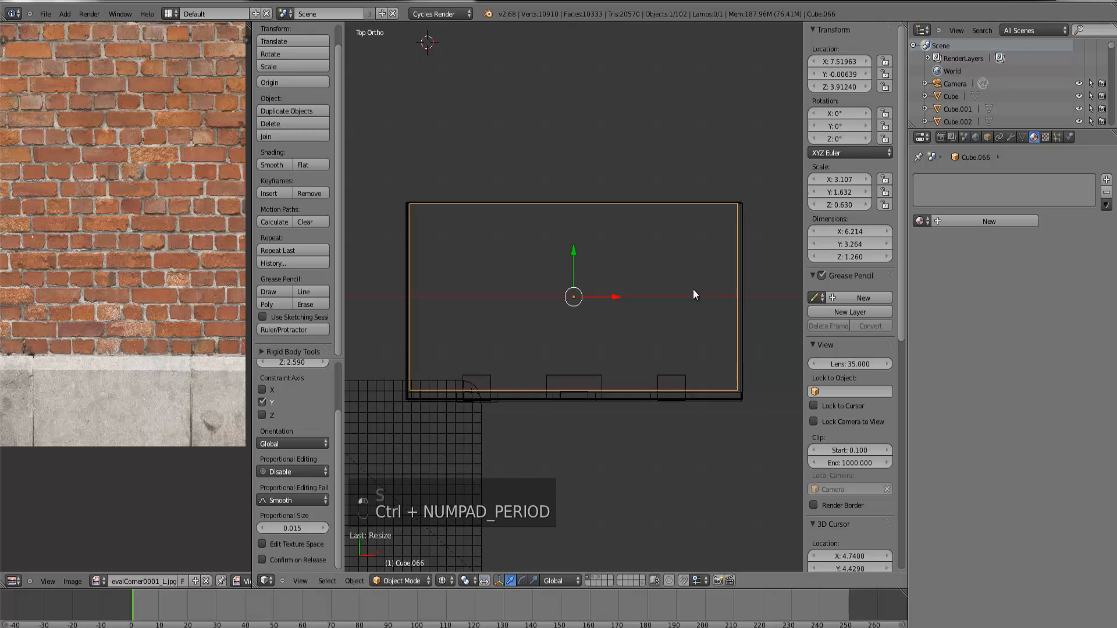
pyautogui.moveTo(577, 245); pyautogui.dragTo(571, 256)
# Step: Select the roof block's four upper vertices in Edit Mode and scale them inward by about 0.794 to slope the sides
pyautogui.press('KP_1')
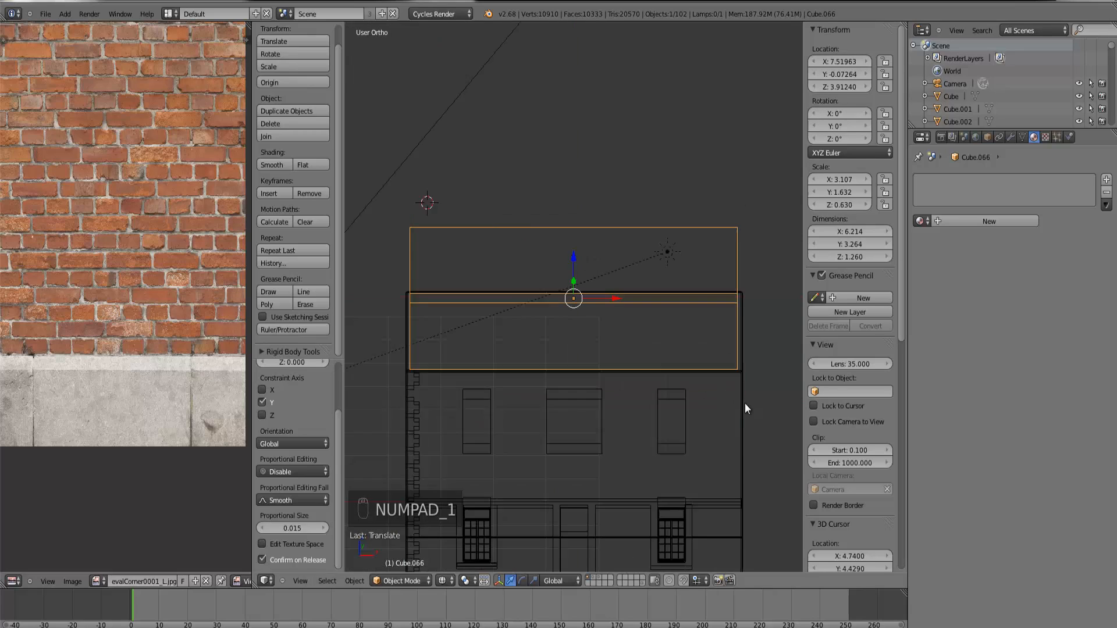
pyautogui.press('Tab')
pyautogui.rightClick(669, 281)
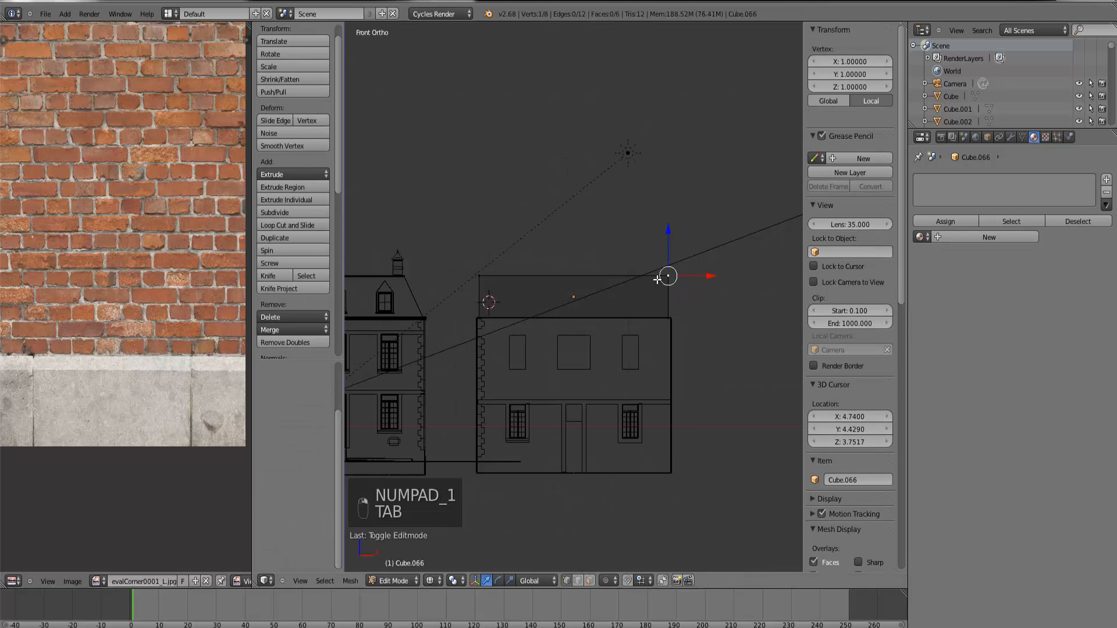
pyautogui.press('b')
pyautogui.moveTo(682, 284); pyautogui.dragTo(474, 261)
pyautogui.press('s')
pyautogui.press('s')
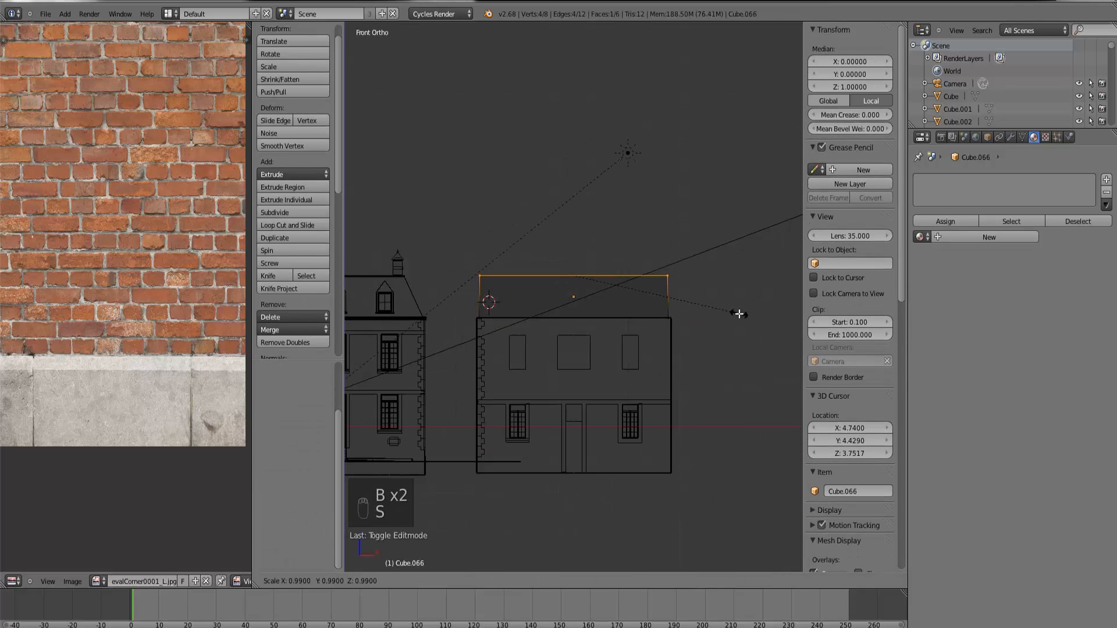
pyautogui.click(704, 312)
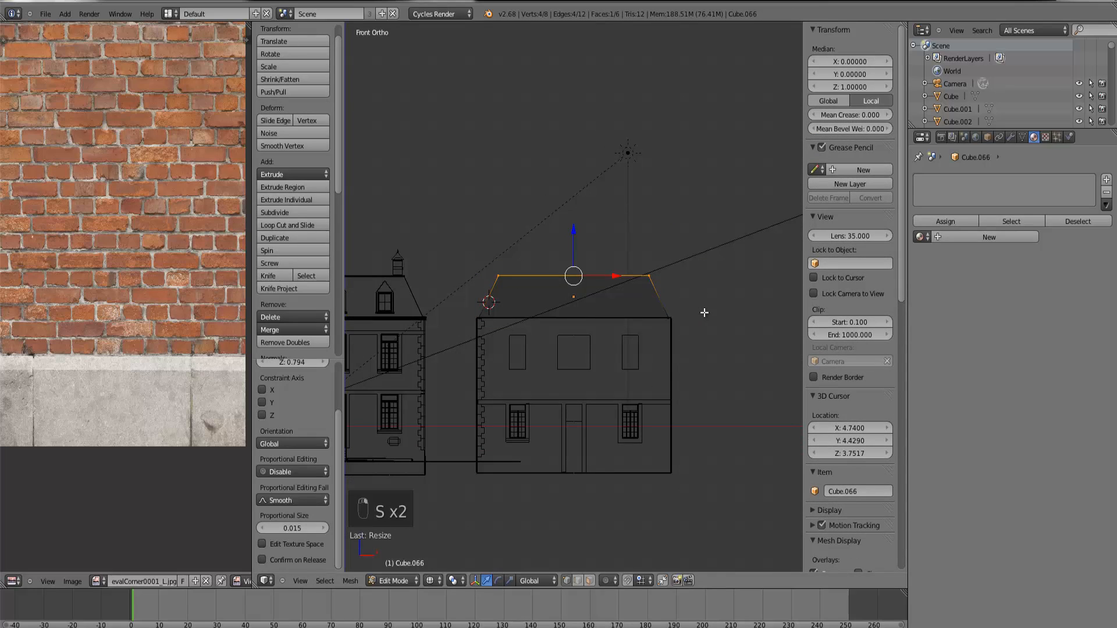
# Step: Narrow the roof's upper face along Y by a factor of about 0.80, then return to Object Mode with solid shading
pyautogui.press('KP_7')
pyautogui.press('s')
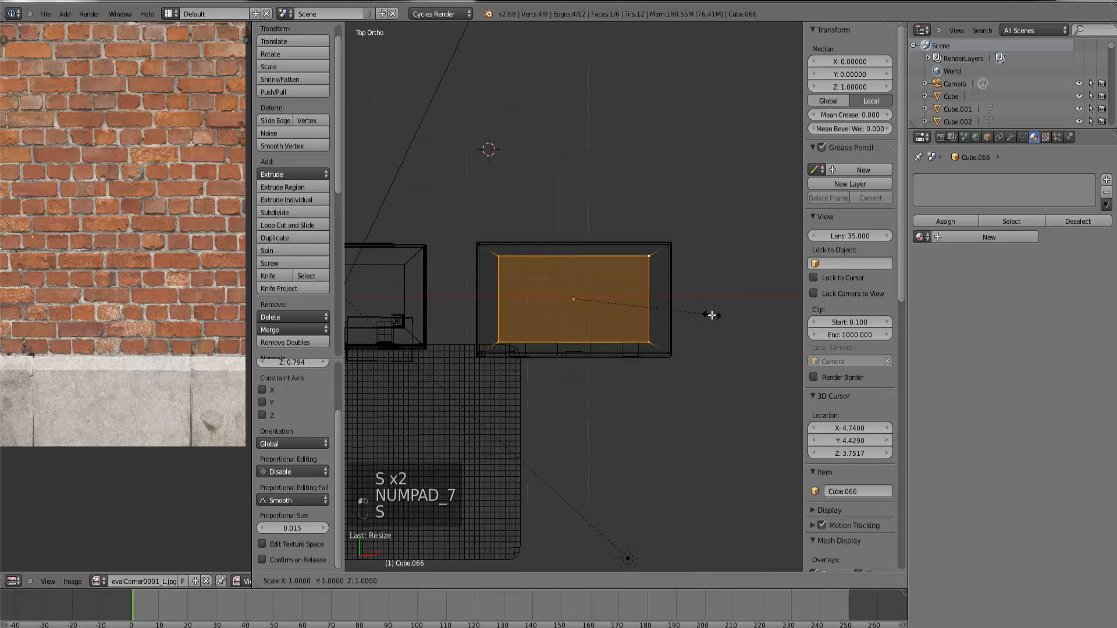
pyautogui.press('y')
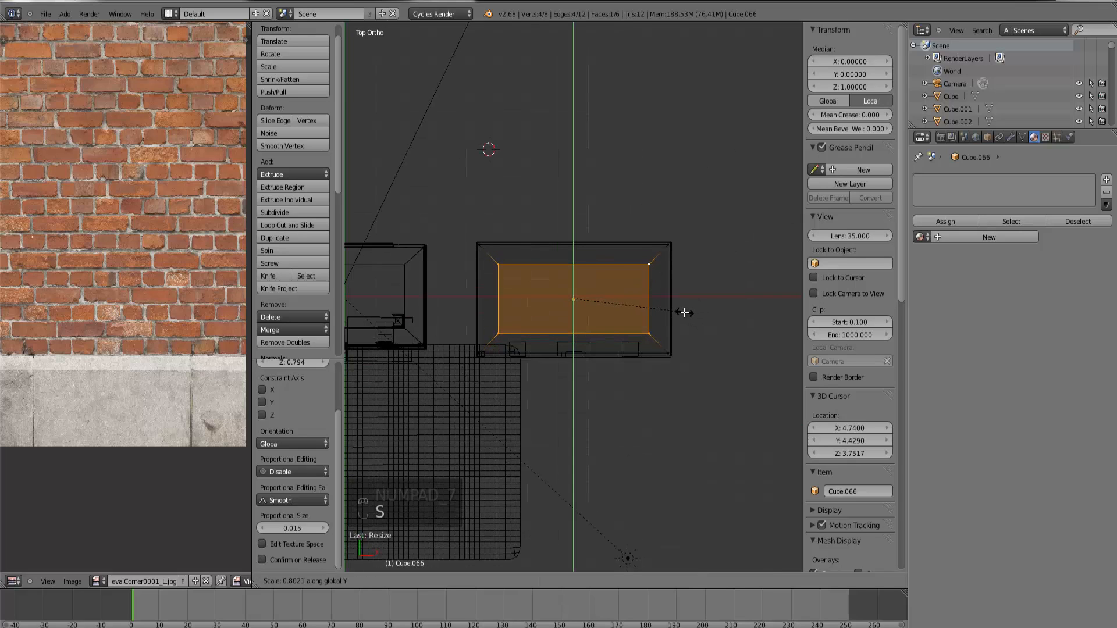
pyautogui.click(684, 313)
pyautogui.press('KP_1')
pyautogui.press('Tab')
pyautogui.press('z')
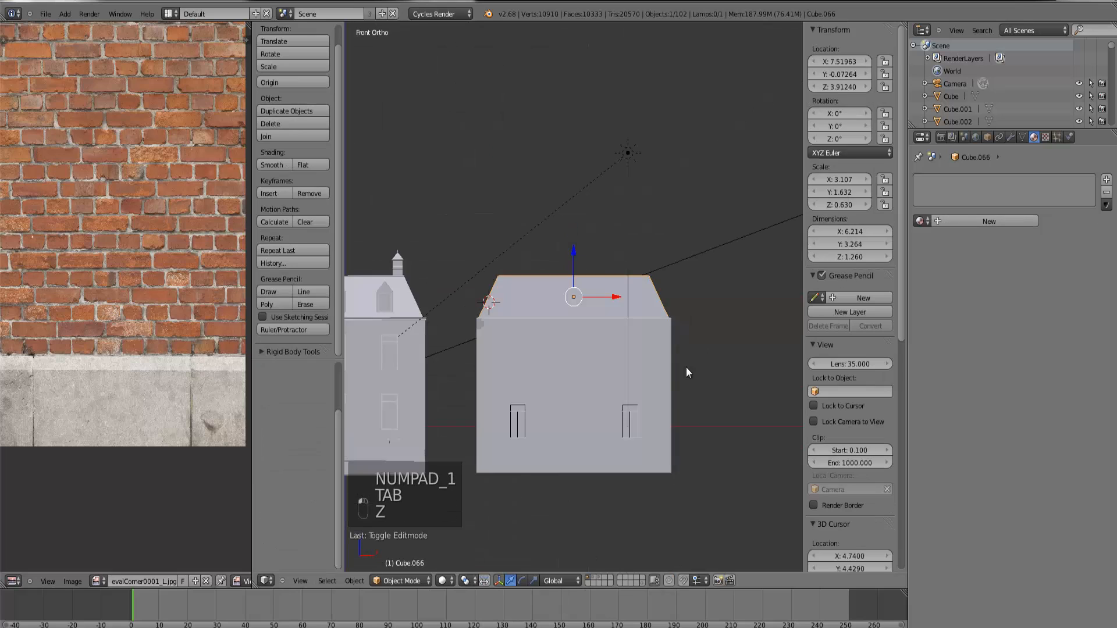
pyautogui.moveTo(687, 373); pyautogui.dragTo(624, 405, button='middle')
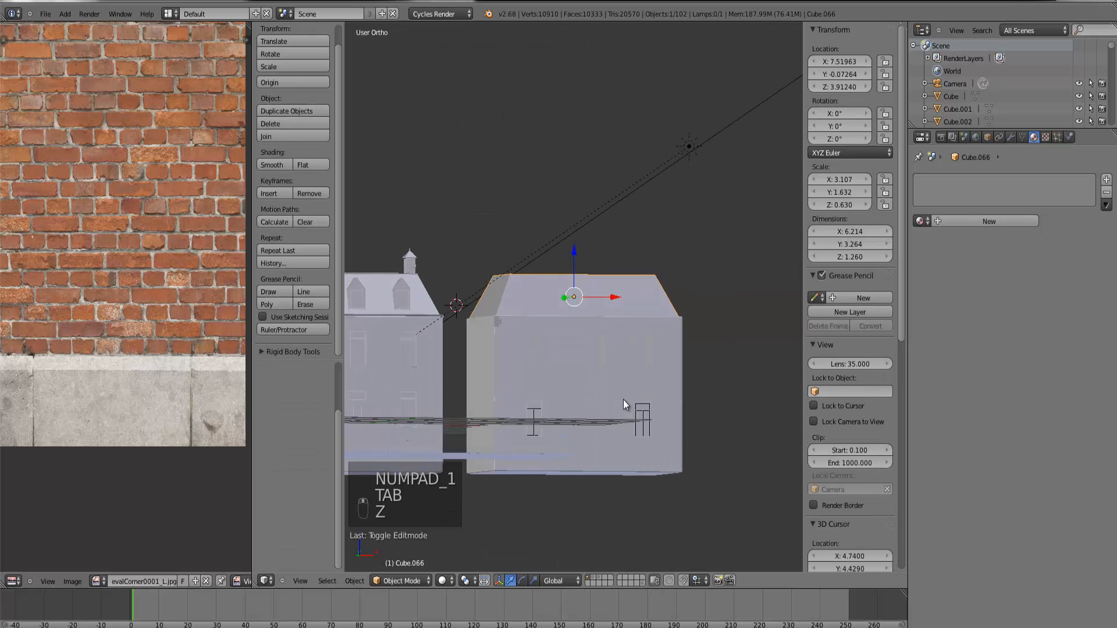
# Step: Compare the first building's roof with the new roof block in front view, checking both meshes in Edit Mode
pyautogui.rightClick(429, 327)
pyautogui.press('Tab')
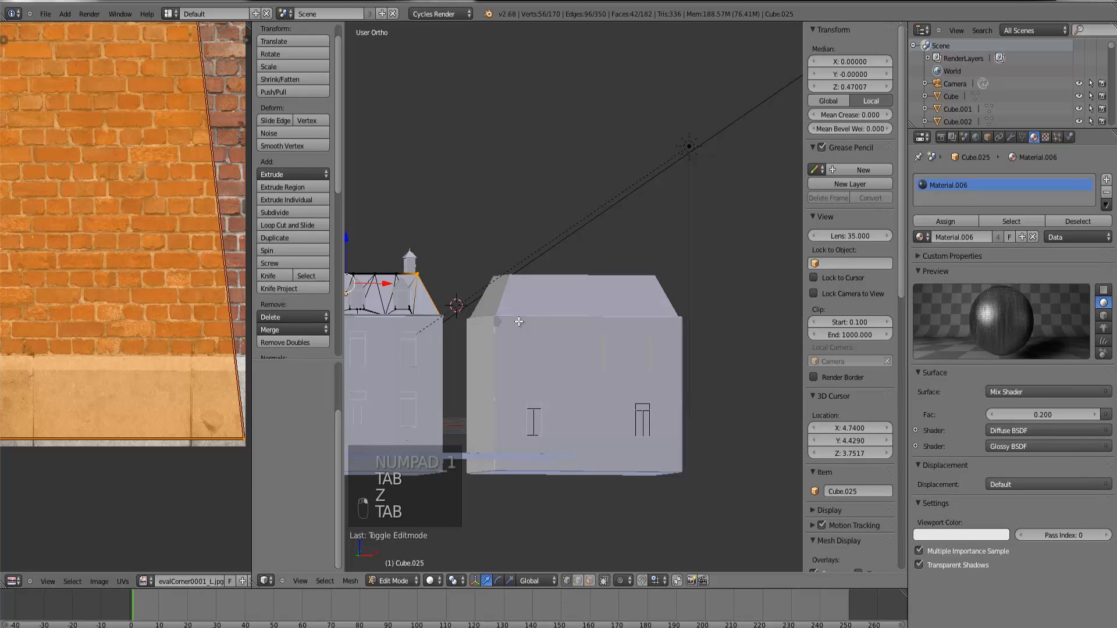
pyautogui.press('KP_1')
pyautogui.press('Tab')
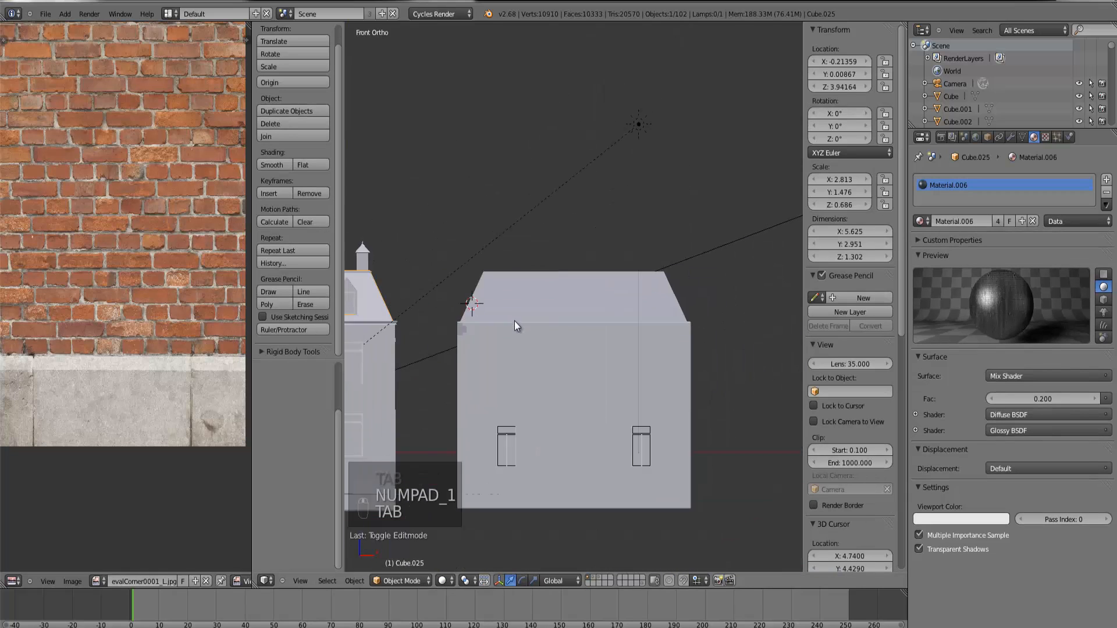
pyautogui.scroll(4, 542, 324)
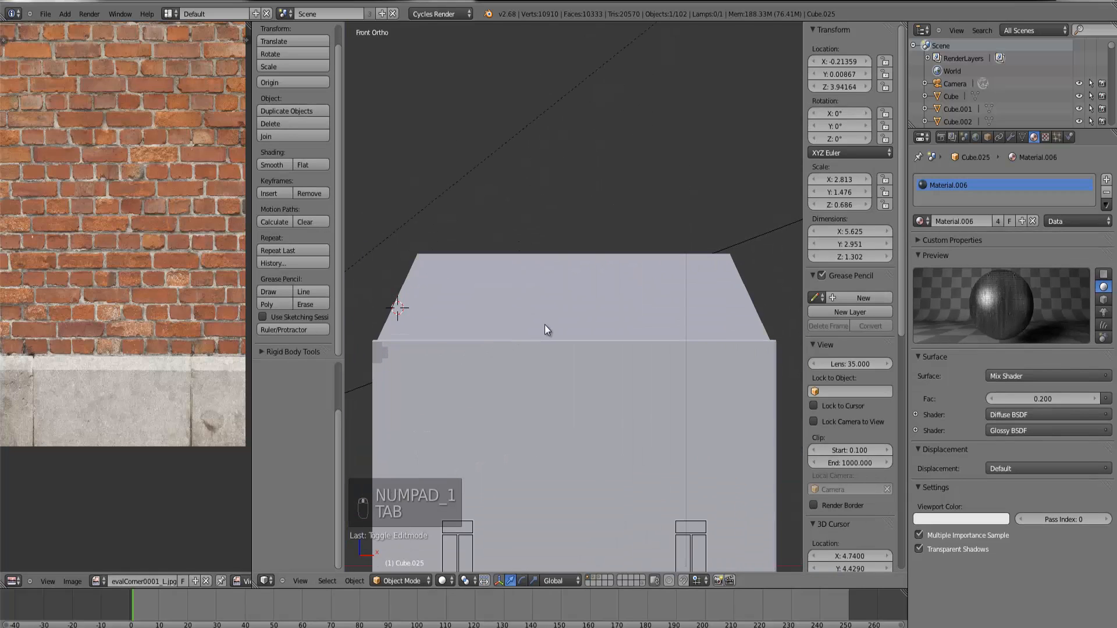
pyautogui.scroll(-2, 545, 325)
pyautogui.press('Tab')
pyautogui.press('Tab')
pyautogui.rightClick(547, 283)
pyautogui.scroll(-3, 544, 288)
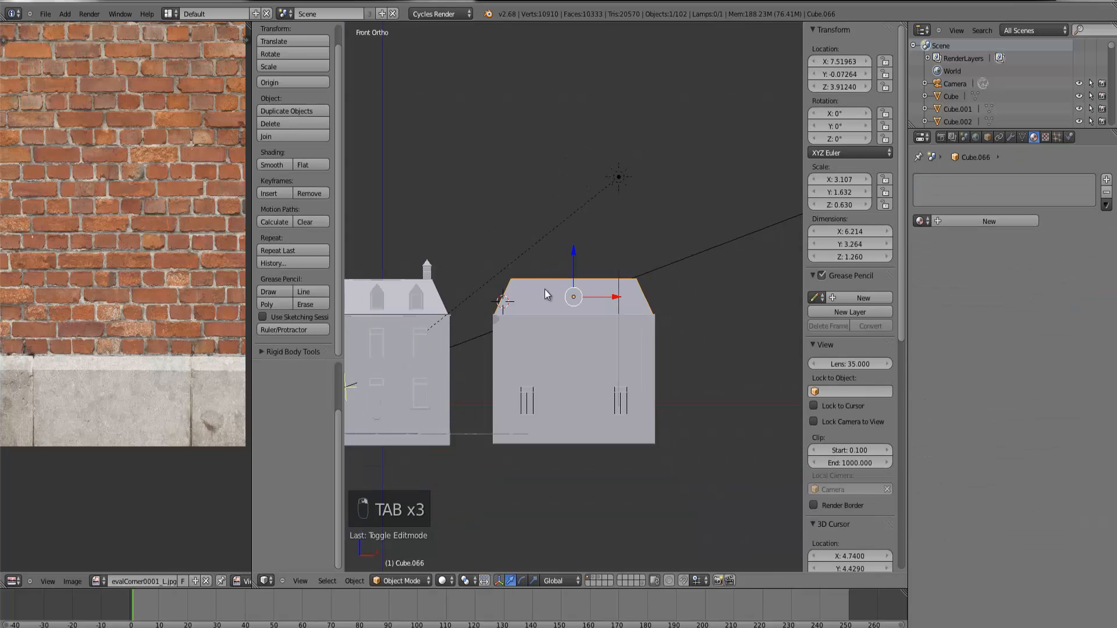
pyautogui.press('Tab')
pyautogui.press('Tab')
pyautogui.press('Tab')
pyautogui.press('Tab')
pyautogui.press('Tab')
pyautogui.rightClick(434, 291)
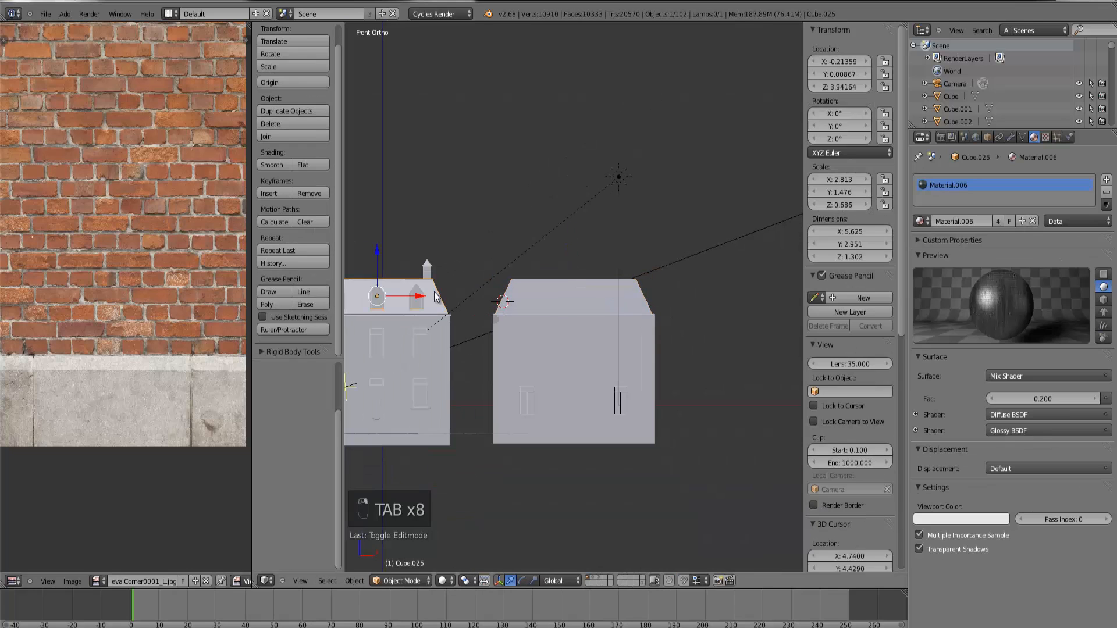
pyautogui.press('Tab')
pyautogui.press('Tab')
pyautogui.rightClick(606, 288)
# Step: Try dividing the new roof lengthwise with five evenly spaced loop cuts, left centred without sliding
pyautogui.press('Tab')
pyautogui.scroll(4, 576, 282)
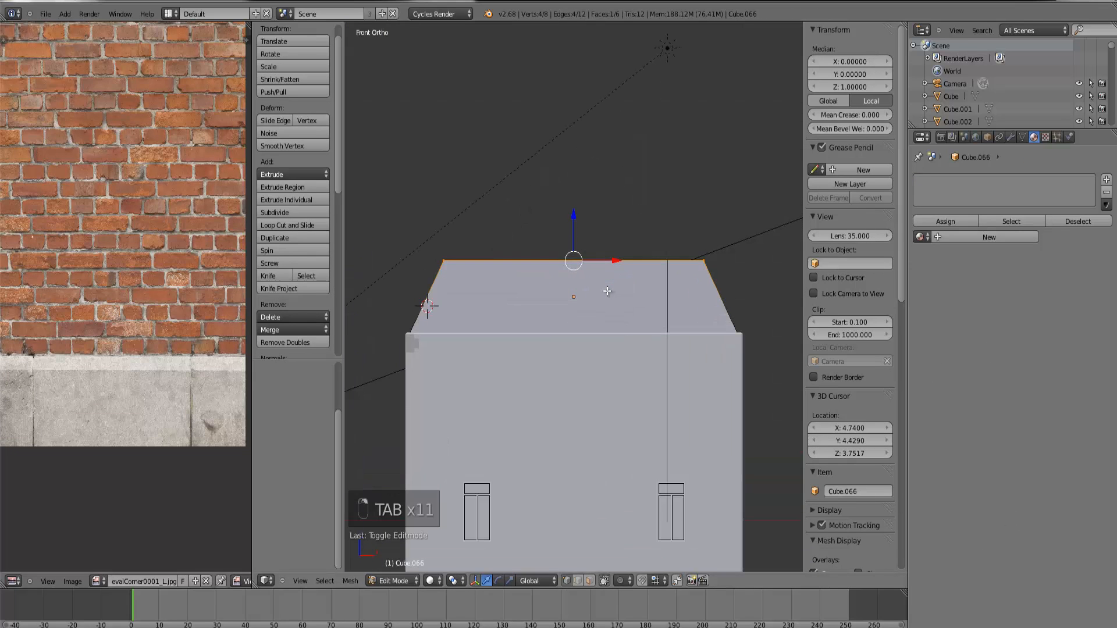
pyautogui.hotkey('ctrl', 'r')
pyautogui.scroll(4, 547, 274)
pyautogui.click(547, 274)
pyautogui.rightClick(547, 274)
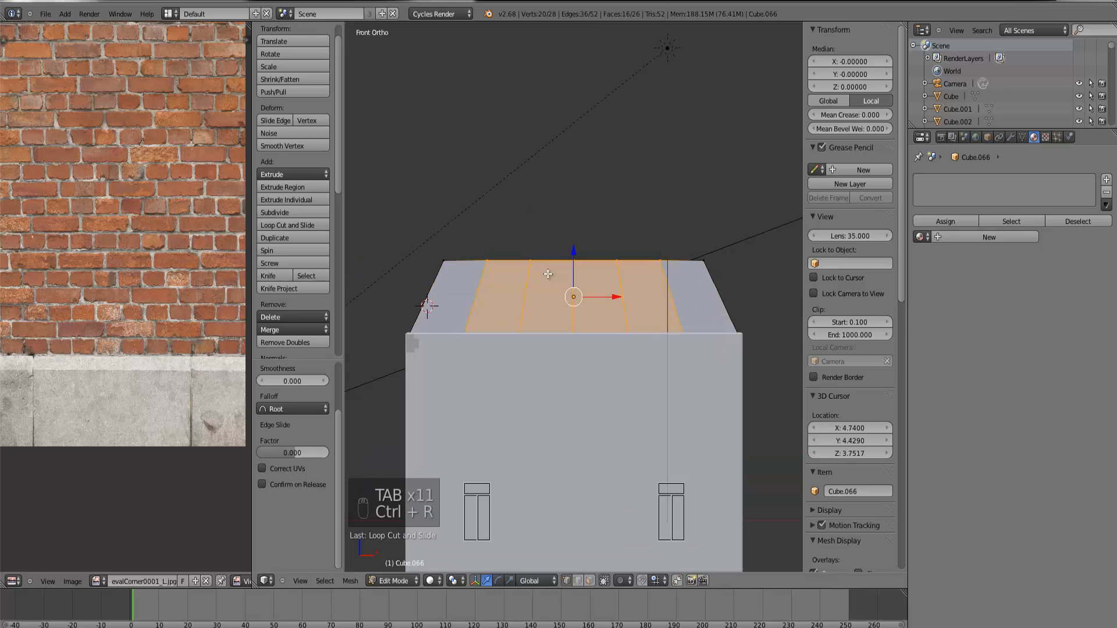
pyautogui.moveTo(541, 274); pyautogui.dragTo(541, 280, button='middle')
pyautogui.press('KP_1')
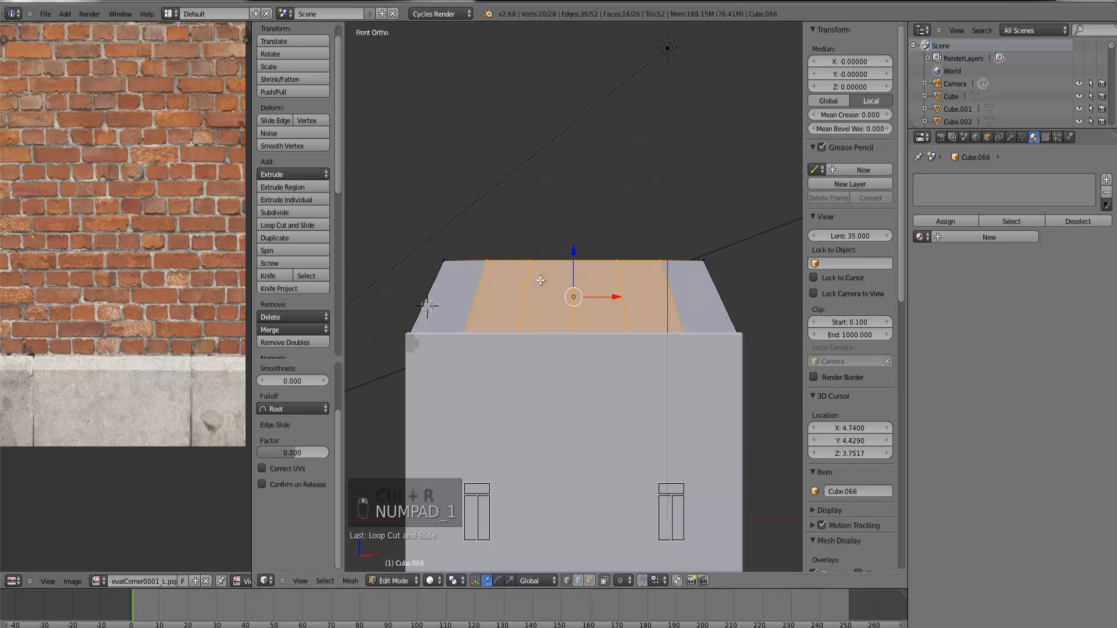
# Step: Try bevelling all edges of the divided roof by about 0.006, then undo the bevel and the loop cuts
pyautogui.hotkey('ctrl', 'l')
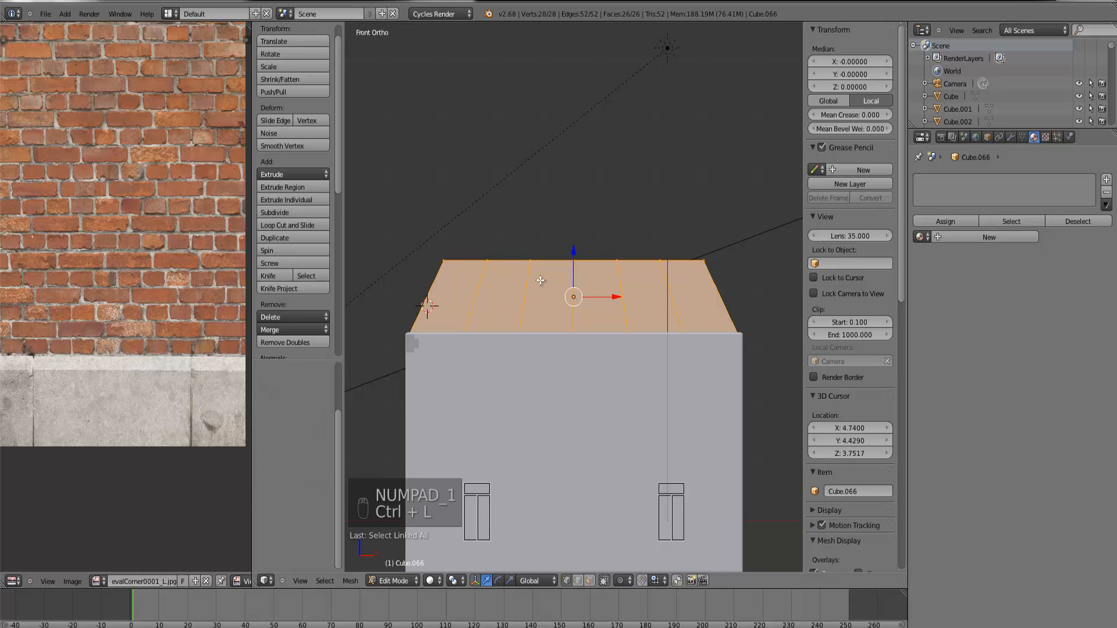
pyautogui.moveTo(540, 280); pyautogui.dragTo(581, 365, button='middle')
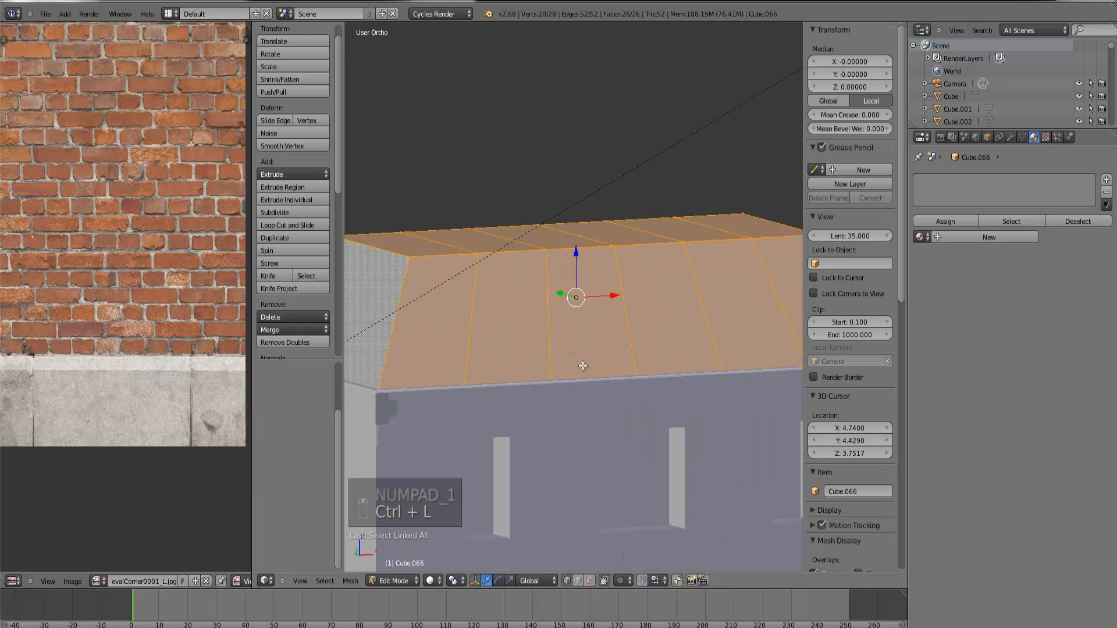
pyautogui.hotkey('ctrl', 'b')
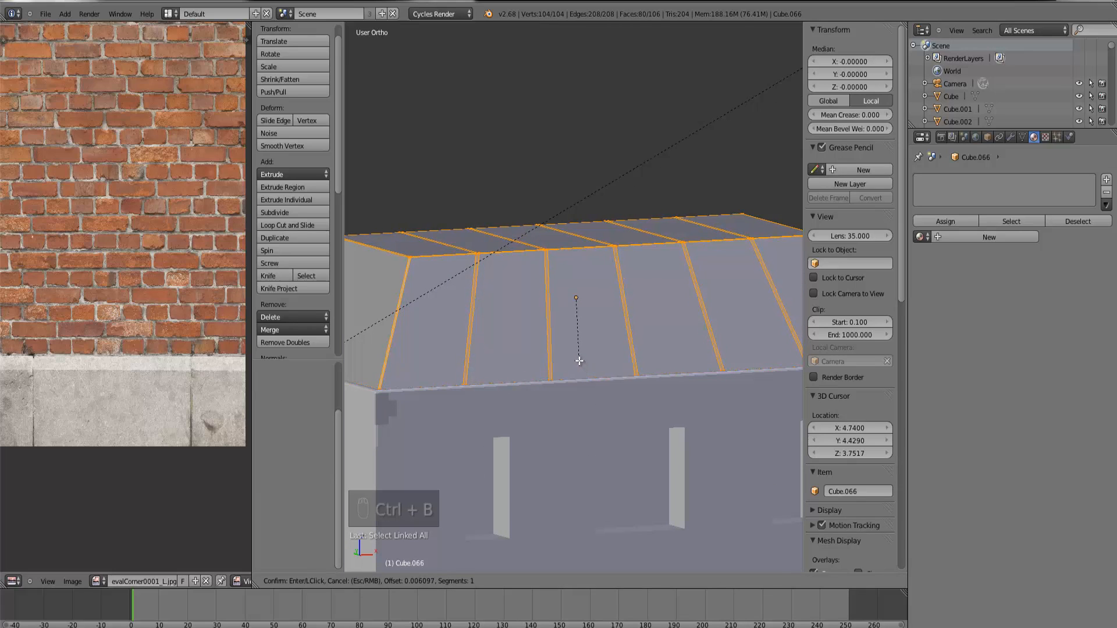
pyautogui.click(579, 361)
pyautogui.hotkey('ctrl', 'z')
pyautogui.hotkey('ctrl', 'z')
pyautogui.hotkey('ctrl', 'z')
pyautogui.hotkey('ctrl', 'z')
pyautogui.hotkey('ctrl', 'z')
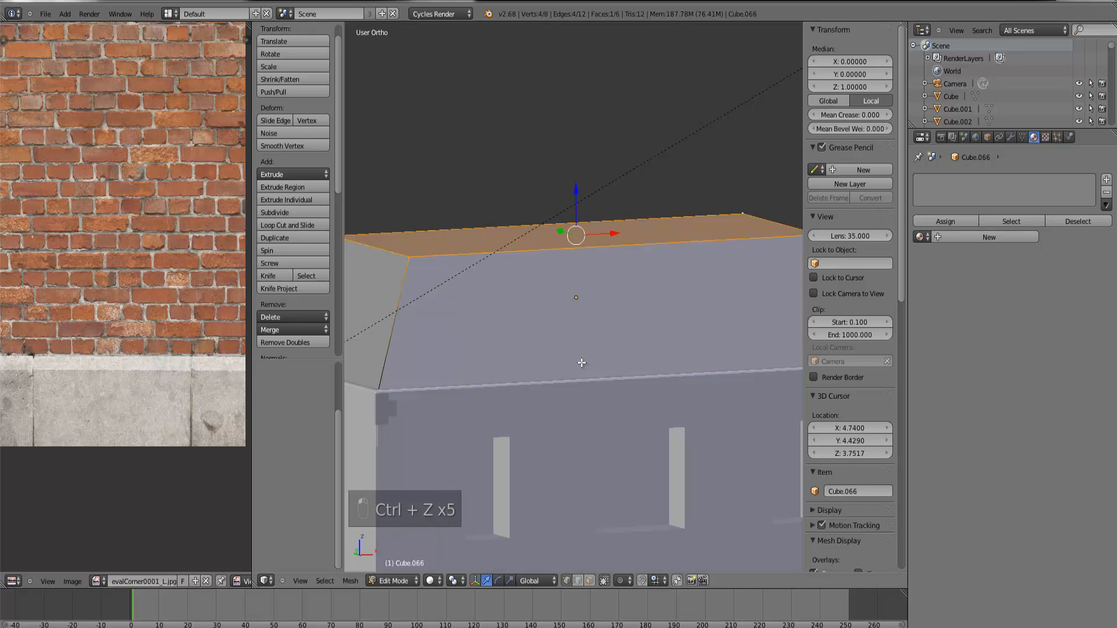
# Step: Select the whole roof mesh and bevel its edges with an offset of about 0.005, then return to Object Mode
pyautogui.hotkey('ctrl', 'l')
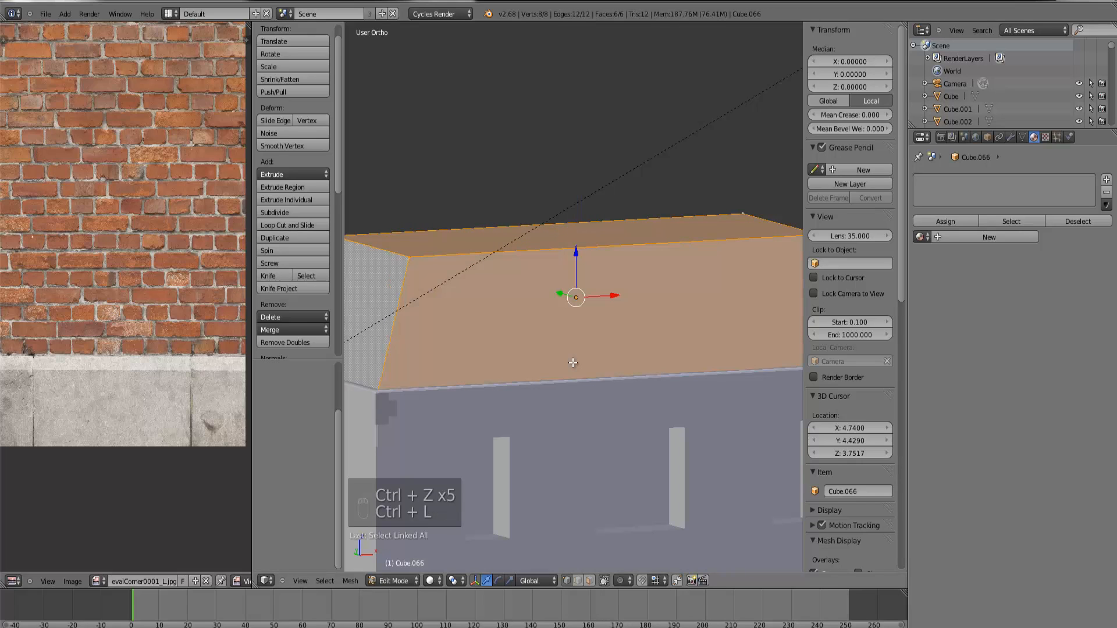
pyautogui.hotkey('ctrl', 'b')
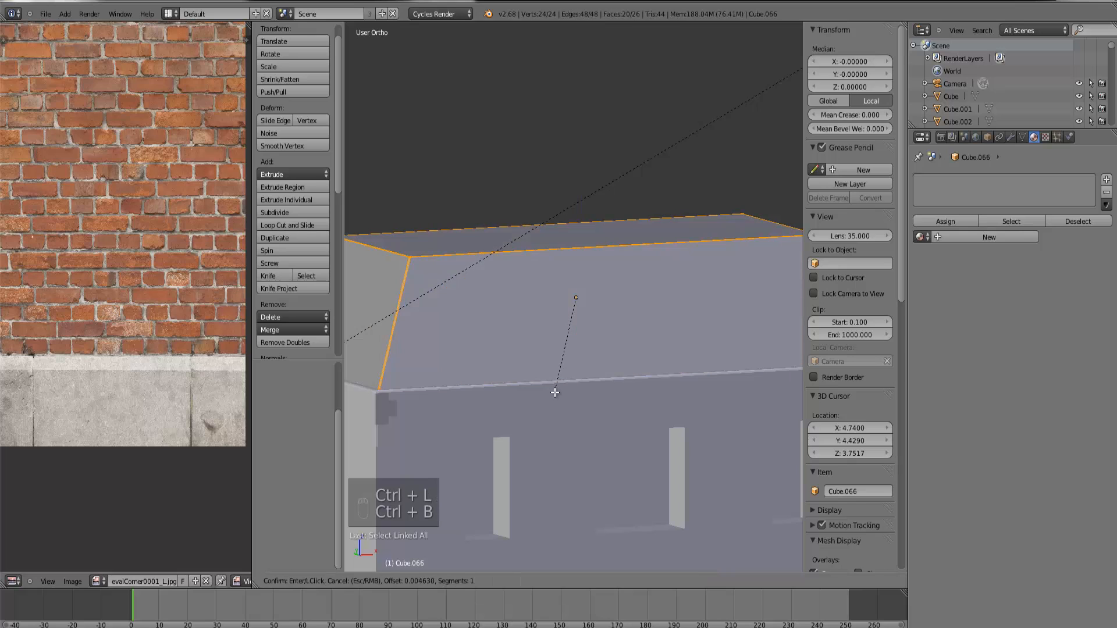
pyautogui.click(555, 393)
pyautogui.press('Tab')
pyautogui.scroll(-3, 559, 394)
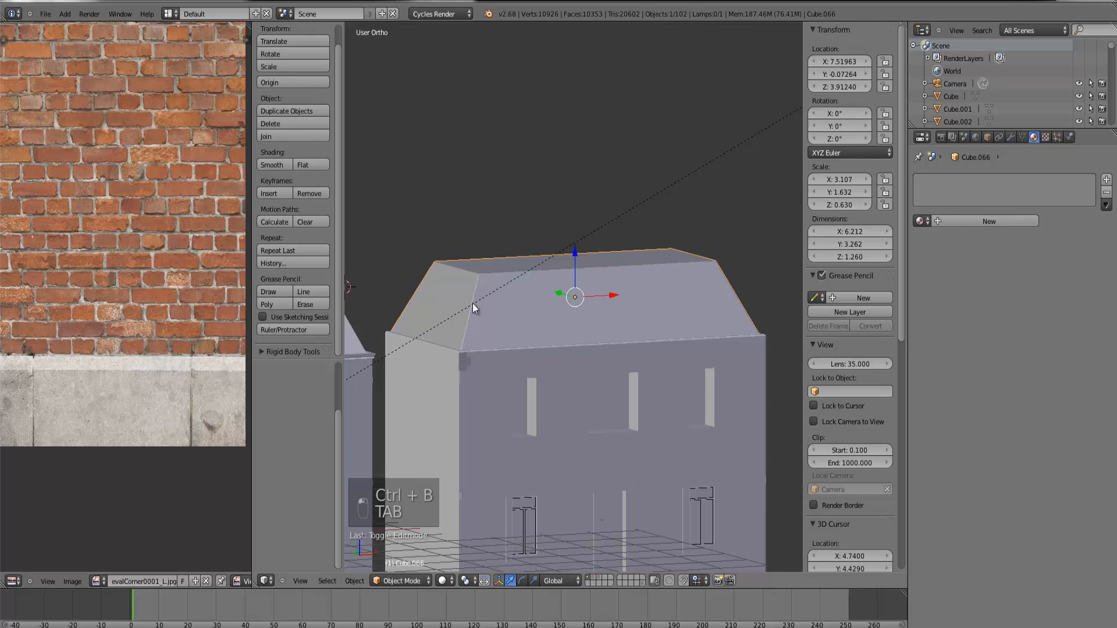
# Step: In front view, add five evenly spaced loop cuts across the bevelled roof without sliding them
pyautogui.press('KP_1')
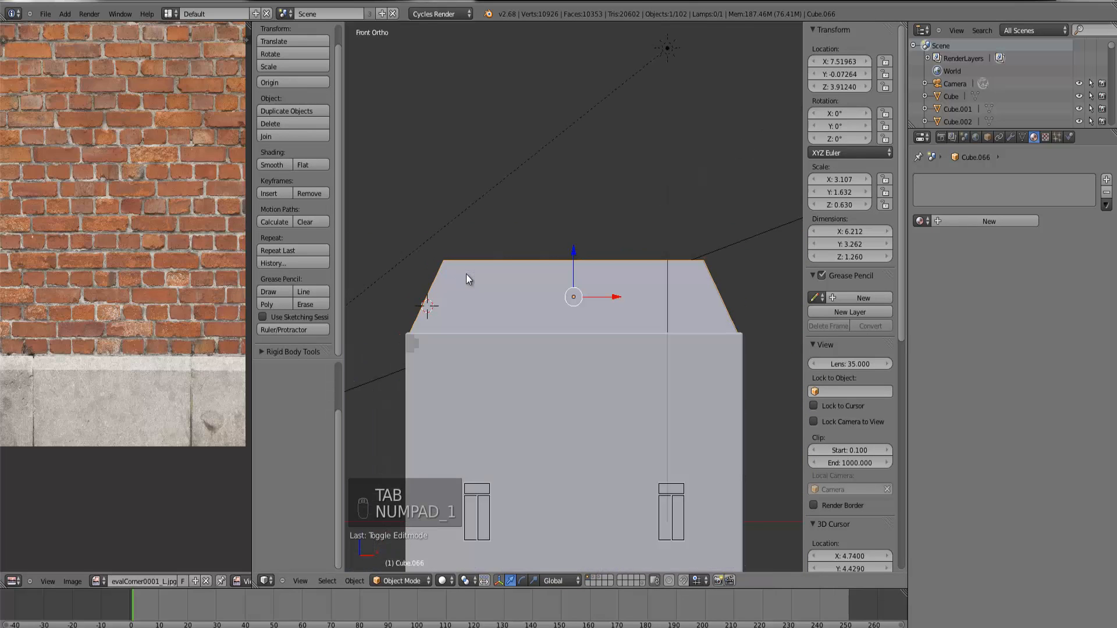
pyautogui.scroll(2, 466, 274)
pyautogui.press('Tab')
pyautogui.hotkey('ctrl', 'r')
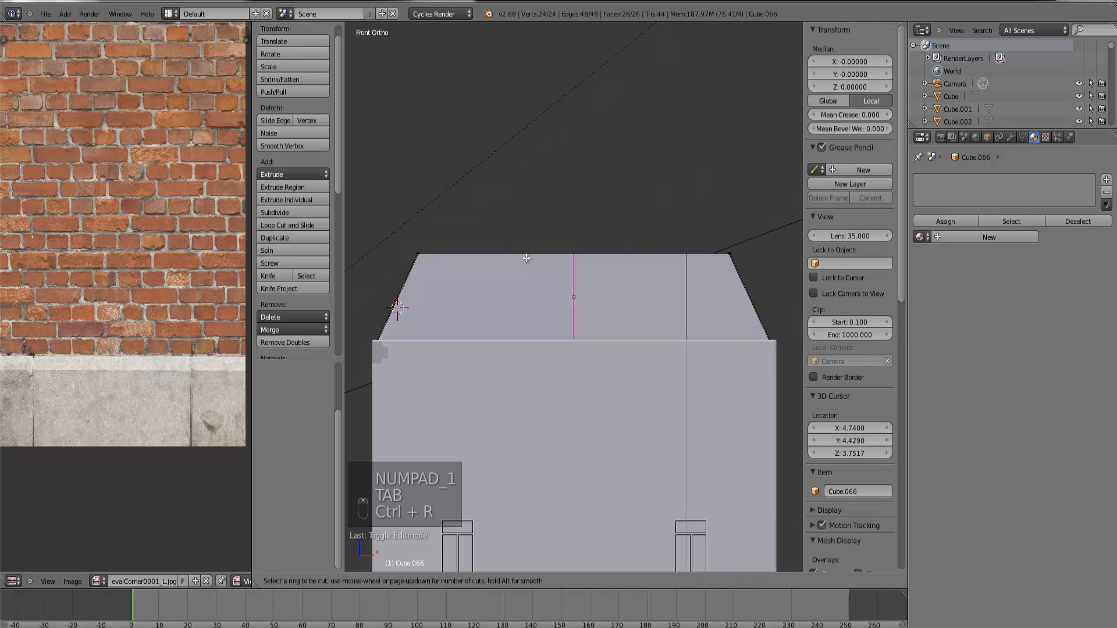
pyautogui.scroll(4, 529, 256)
pyautogui.click(529, 256)
pyautogui.rightClick(529, 255)
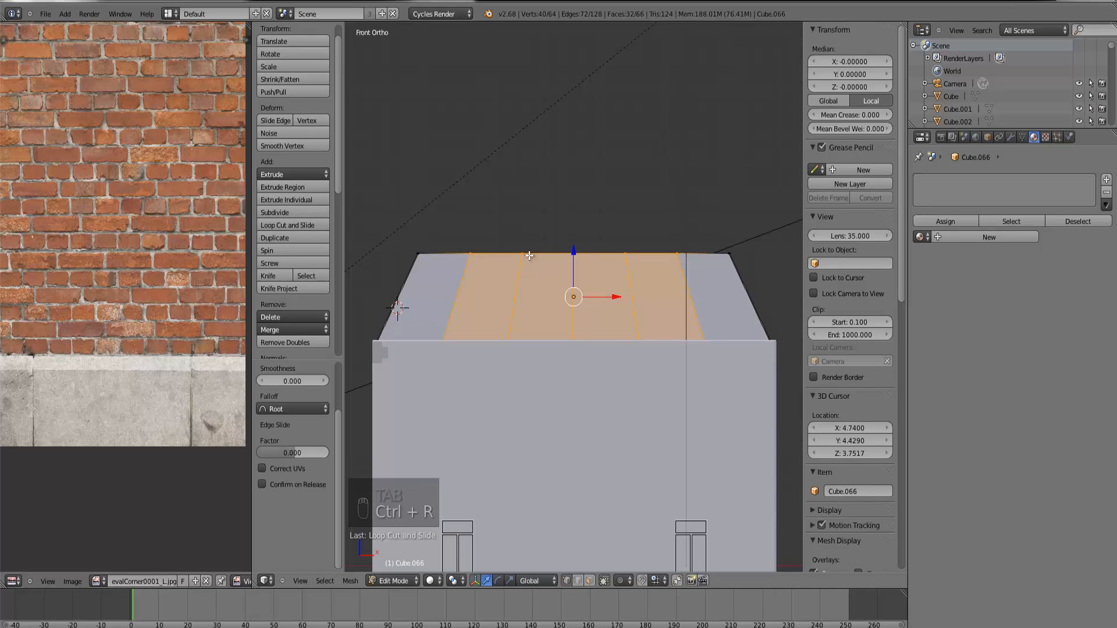
# Step: Lower the roof's middle upper vertices slightly using smooth proportional editing at a size of about 2.36, then return to solid Object Mode
pyautogui.press('z')
pyautogui.rightClick(578, 256)
pyautogui.press('b')
pyautogui.moveTo(584, 266); pyautogui.dragTo(568, 234)
pyautogui.press('o')
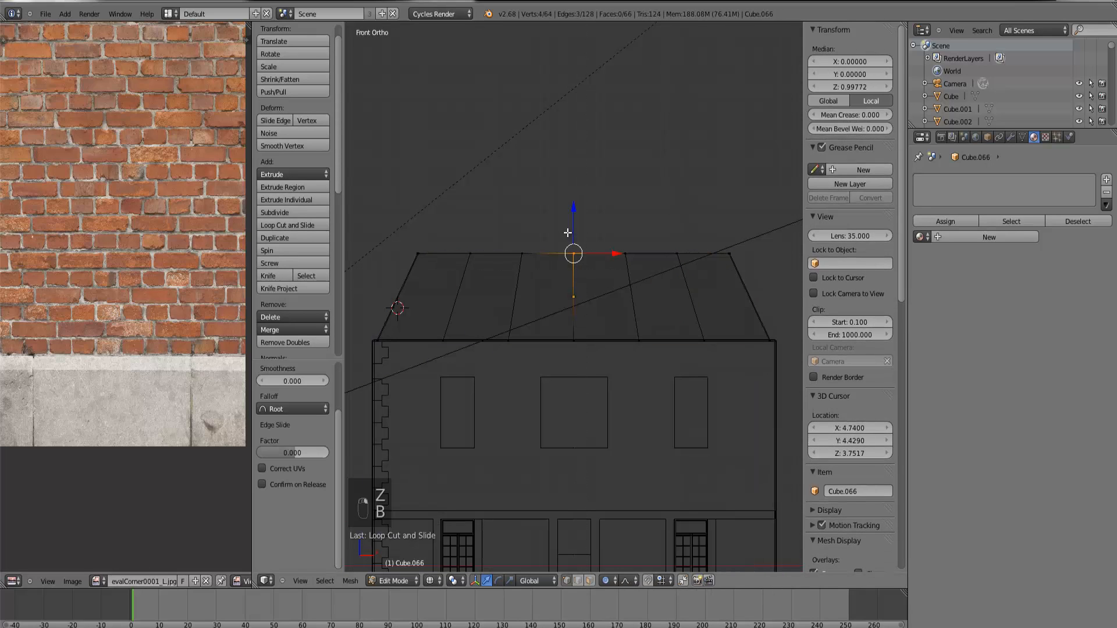
pyautogui.press('g')
pyautogui.rightClick(568, 232)
pyautogui.press('g')
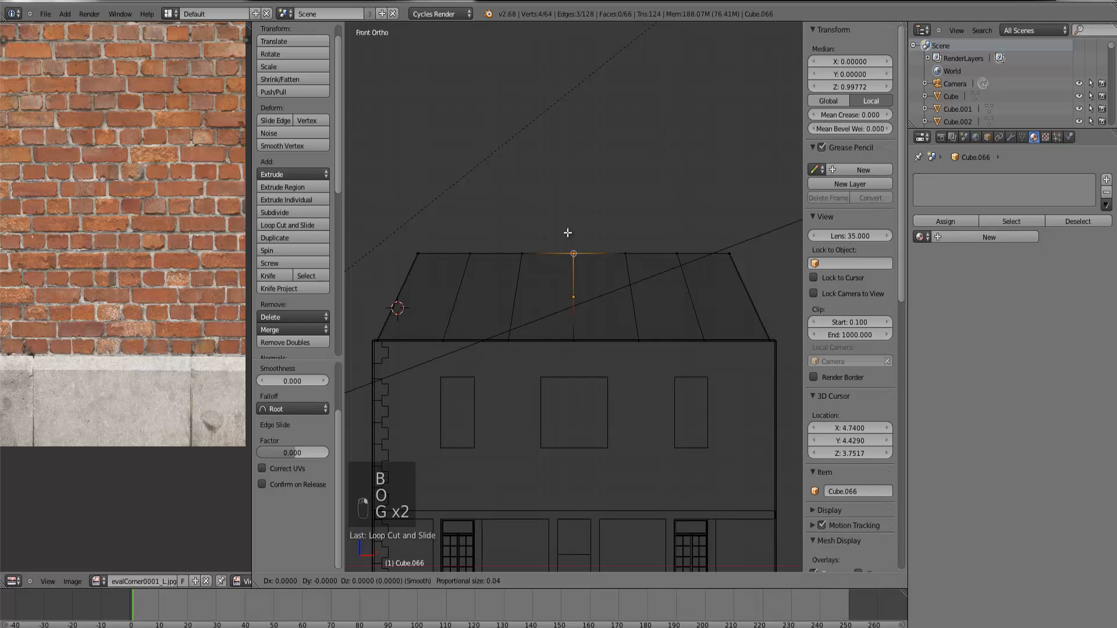
pyautogui.scroll(-5, 568, 233)
pyautogui.scroll(-20, 568, 233)
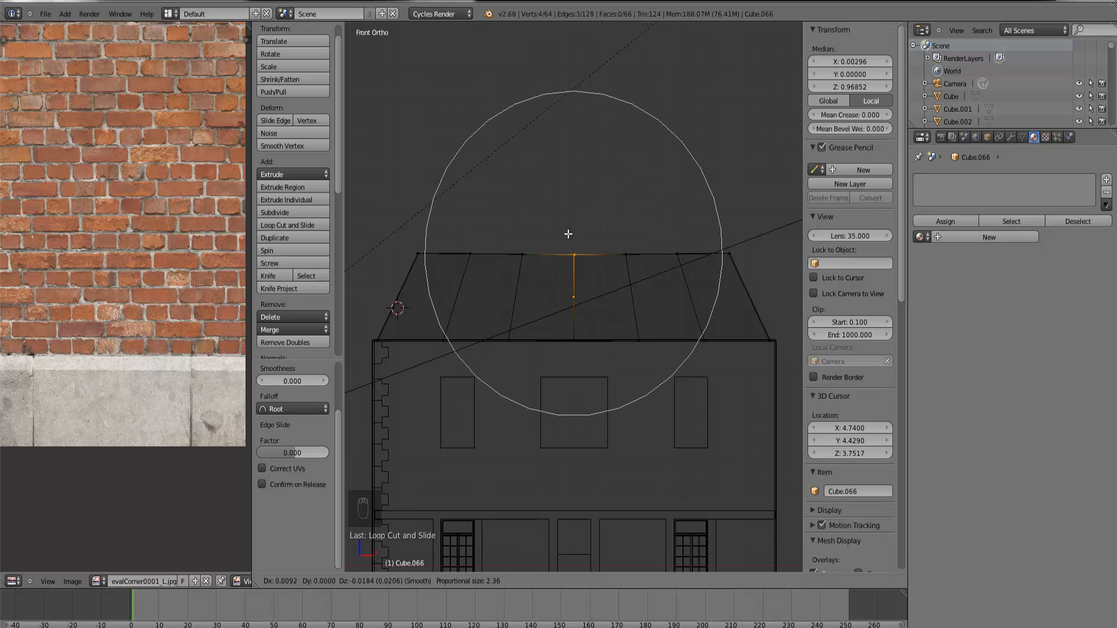
pyautogui.click(568, 237)
pyautogui.press('Tab')
pyautogui.moveTo(542, 305); pyautogui.dragTo(561, 302, button='middle')
pyautogui.press('z')
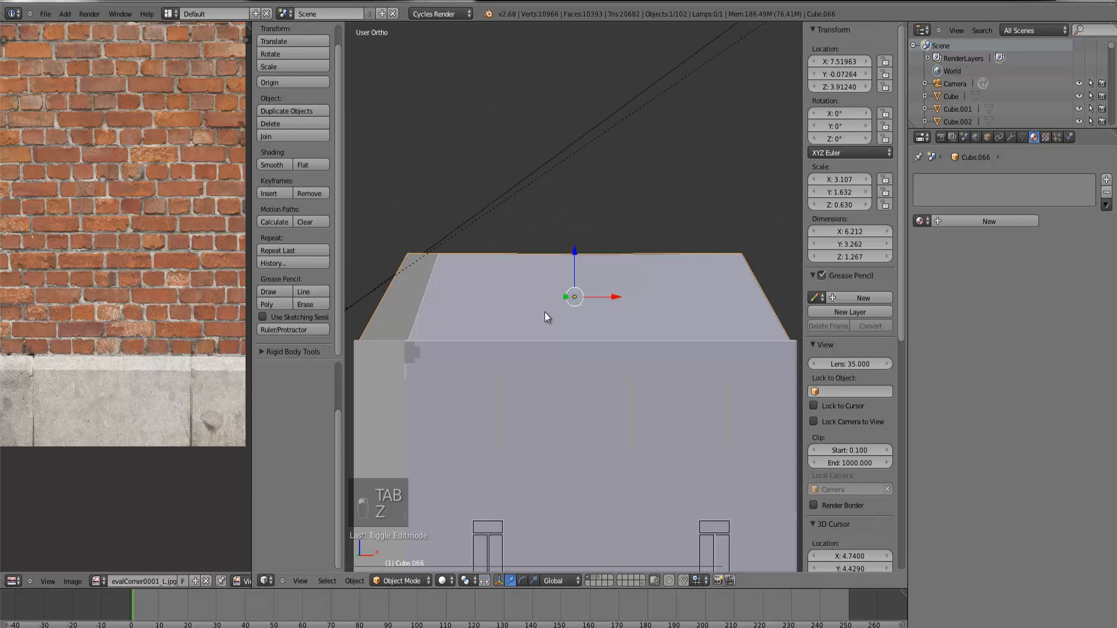
# Step: Select all vertices along the roof's upper edge in wireframe and extrude them upward by about 0.046
pyautogui.press('KP_1')
pyautogui.scroll(-4, 553, 312)
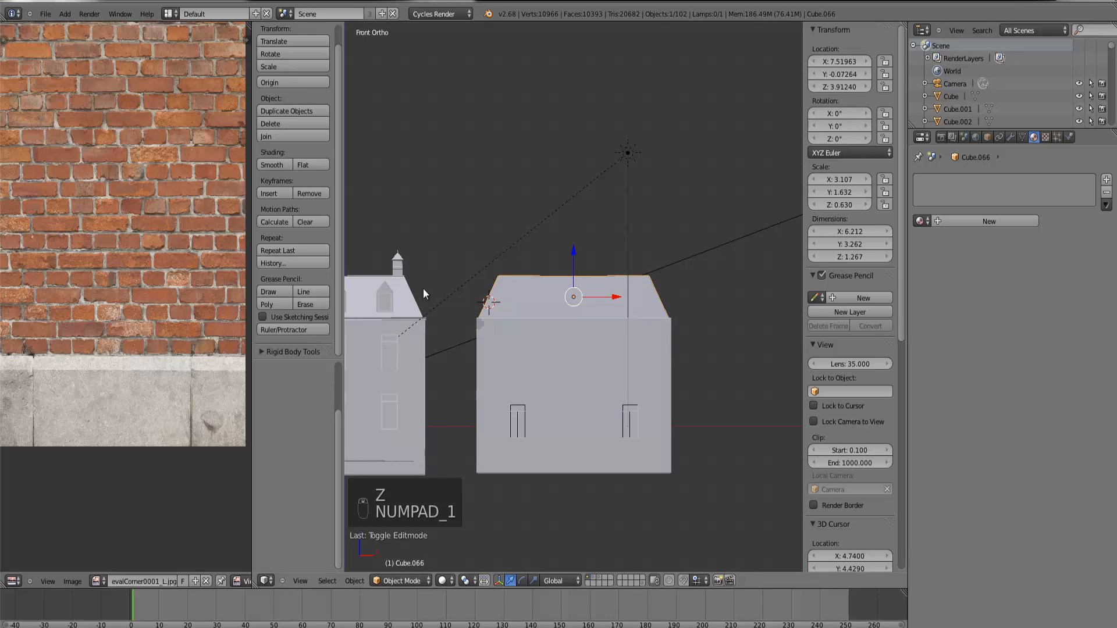
pyautogui.scroll(5, 424, 288)
pyautogui.press('Tab')
pyautogui.press('z')
pyautogui.press('b')
pyautogui.moveTo(758, 256); pyautogui.dragTo(382, 211)
pyautogui.scroll(2, 465, 327)
pyautogui.scroll(-1, 466, 328)
pyautogui.press('e')
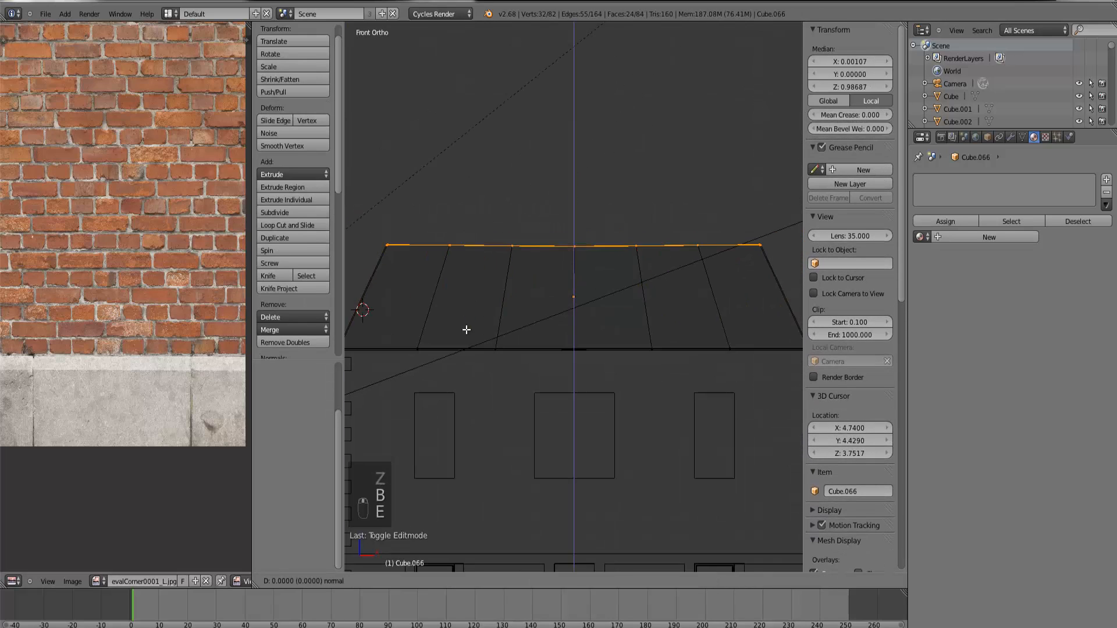
pyautogui.click(611, 369)
# Step: Turn off proportional editing and scale the extruded roof cap to about 0.994, then return to Object Mode with solid shading
pyautogui.press('s')
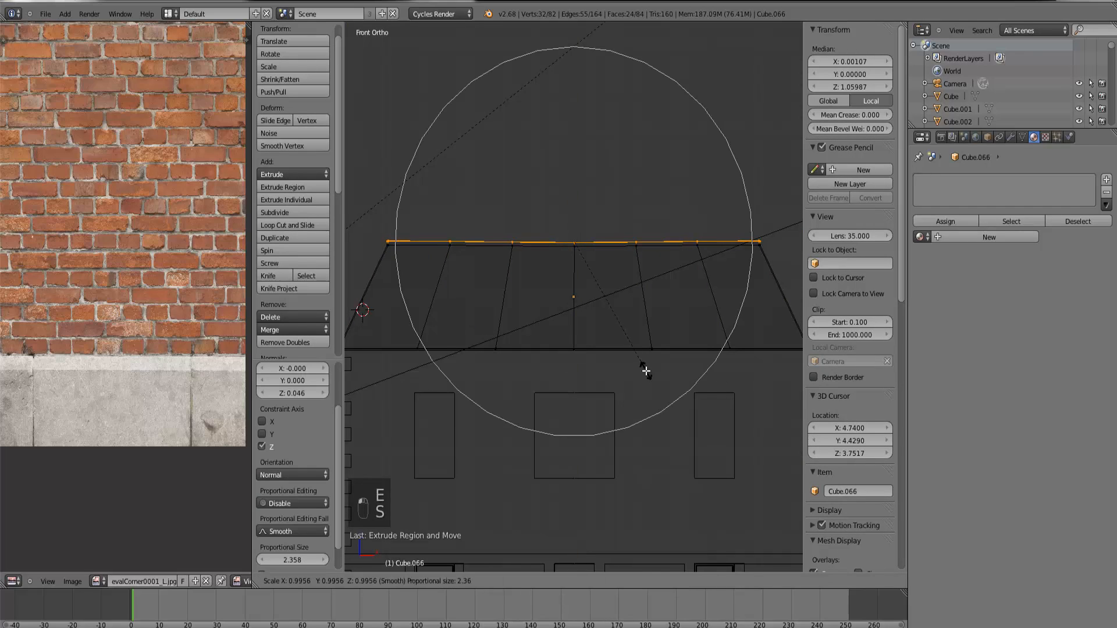
pyautogui.rightClick(647, 370)
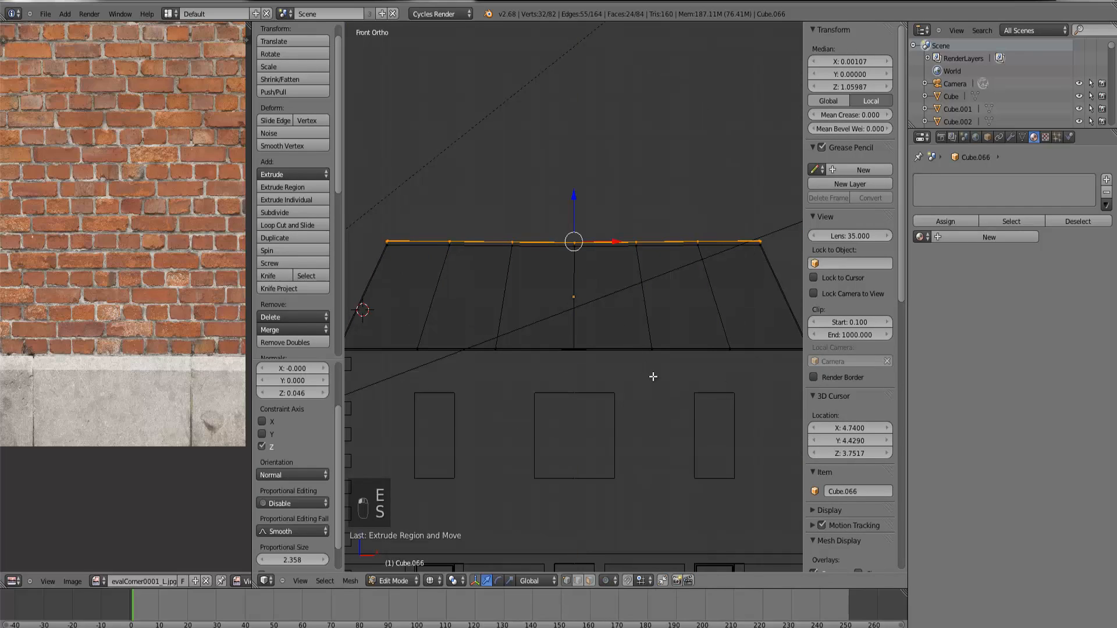
pyautogui.press('o')
pyautogui.press('s')
pyautogui.rightClick(651, 376)
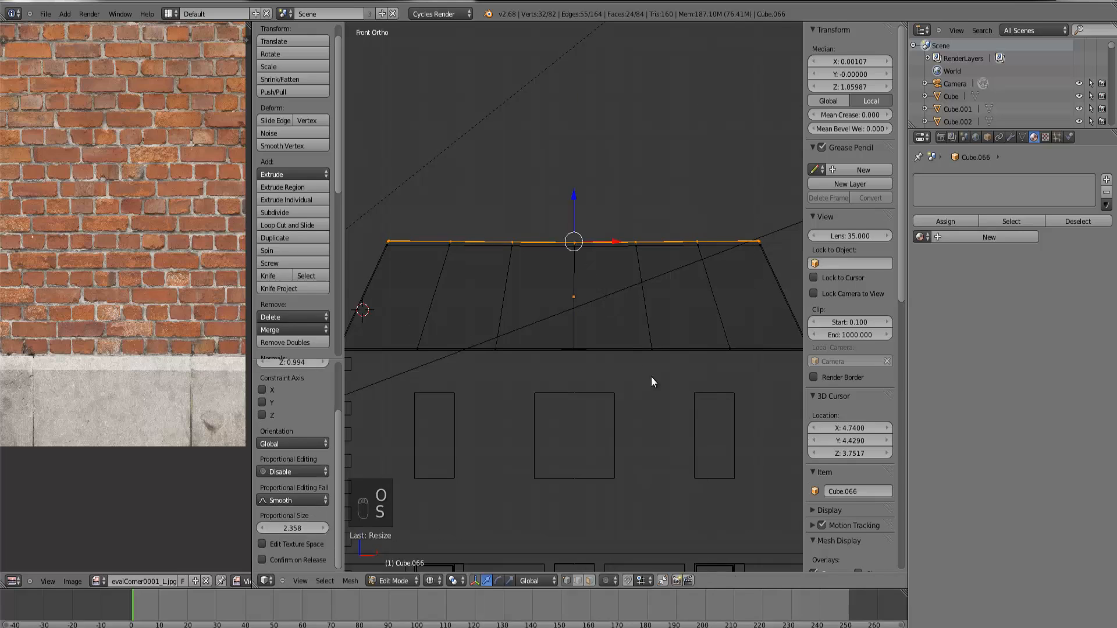
pyautogui.press('Tab')
pyautogui.press('z')
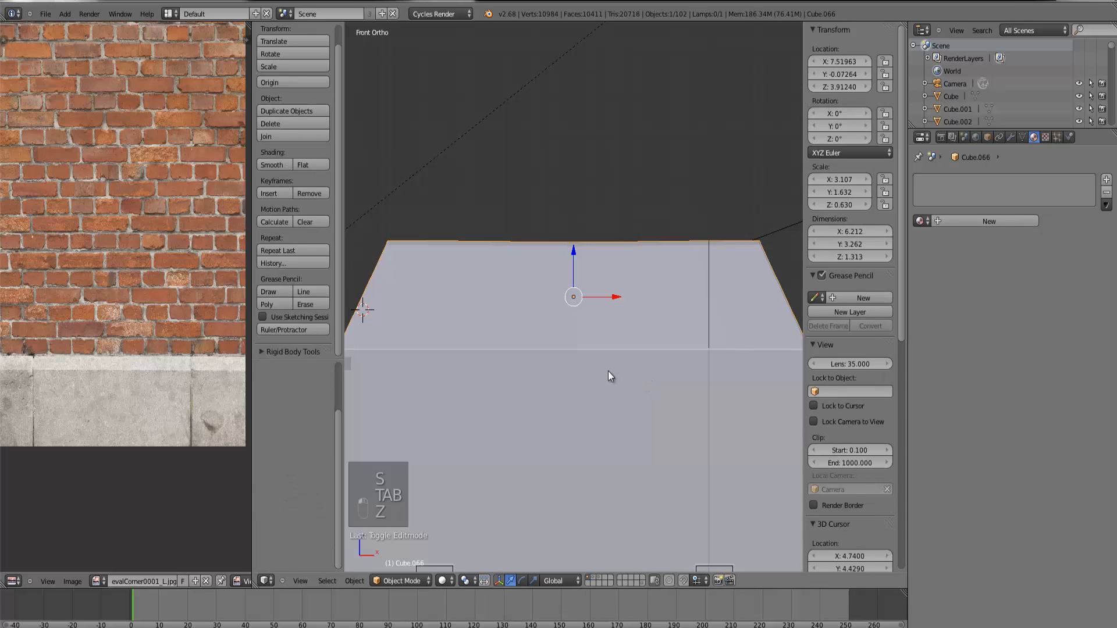
pyautogui.scroll(-5, 608, 370)
pyautogui.scroll(4, 606, 369)
pyautogui.press('Tab')
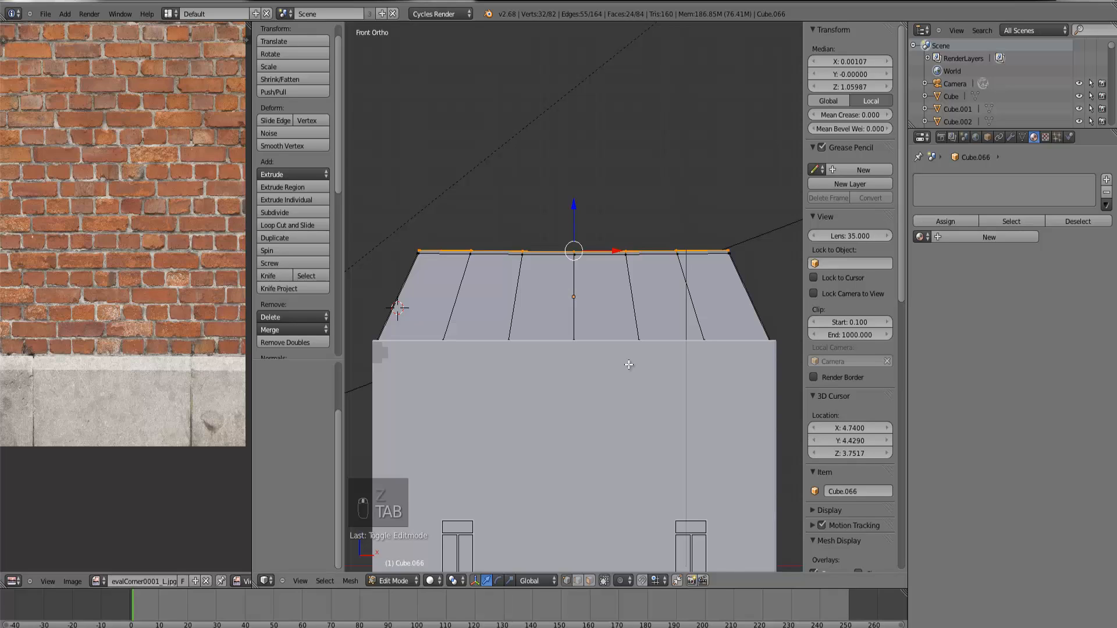
pyautogui.press('Tab')
# Step: Select the new roof together with the first building's roof and link the first roof's material to it
pyautogui.scroll(-4, 629, 364)
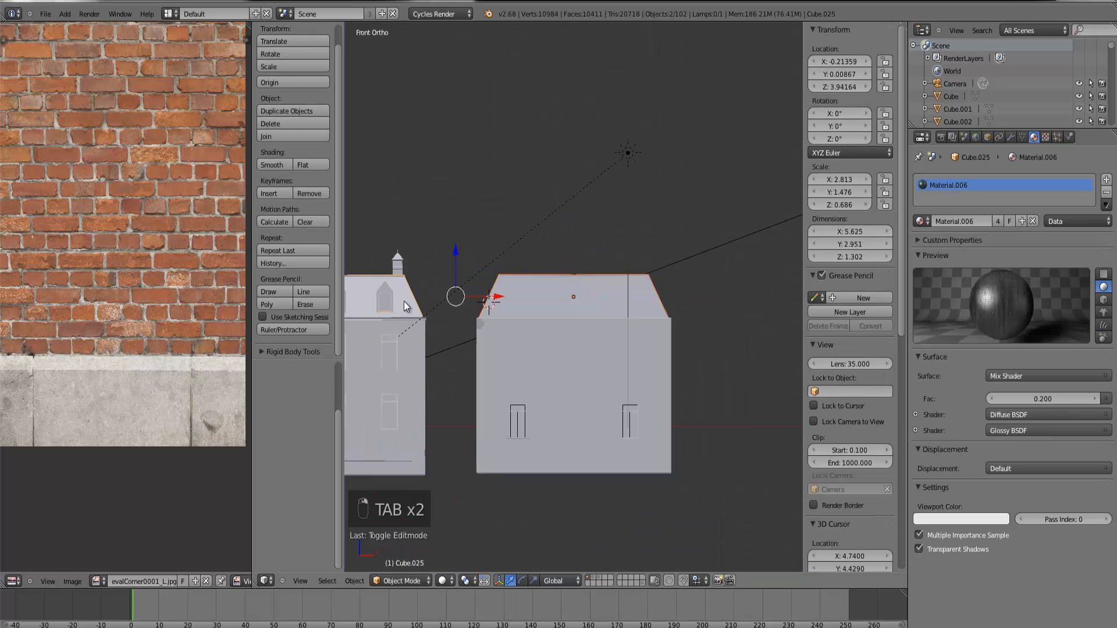
pyautogui.hotkey('ctrl', 'l')
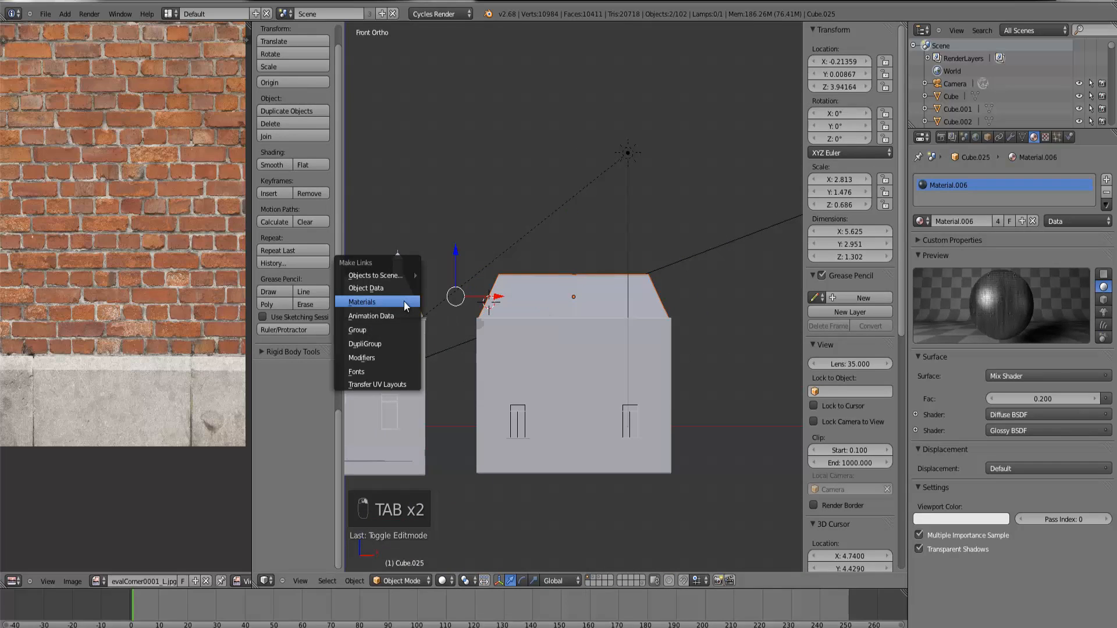
pyautogui.click(404, 301)
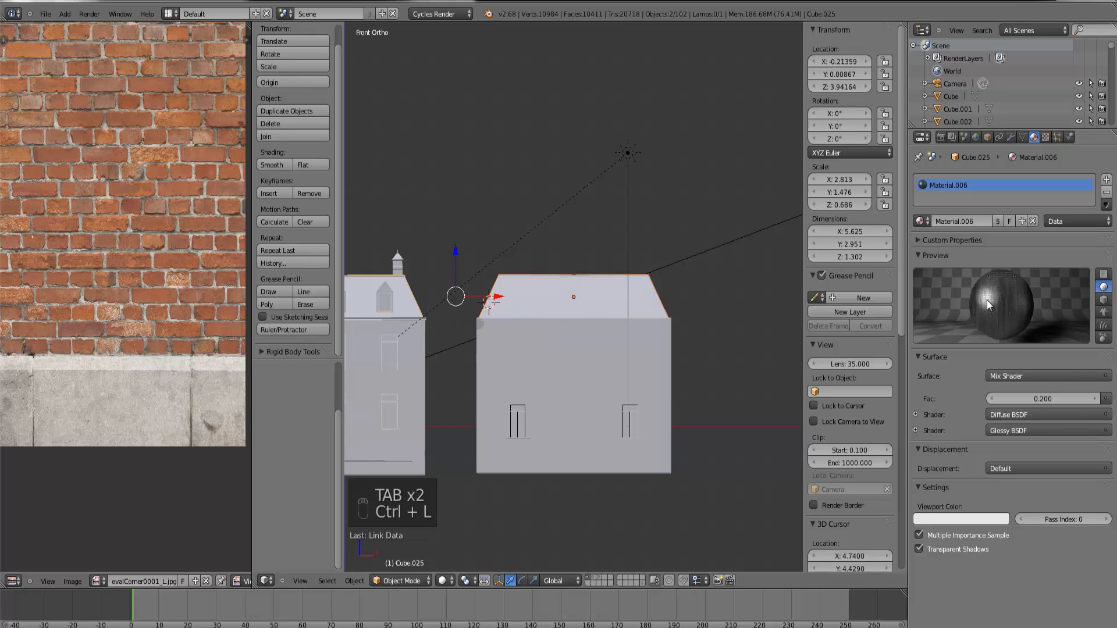
# Step: Select the new roof's entire linked mesh in Edit Mode and UV unwrap it with Project From View
pyautogui.scroll(3, 672, 322)
pyautogui.press('Tab')
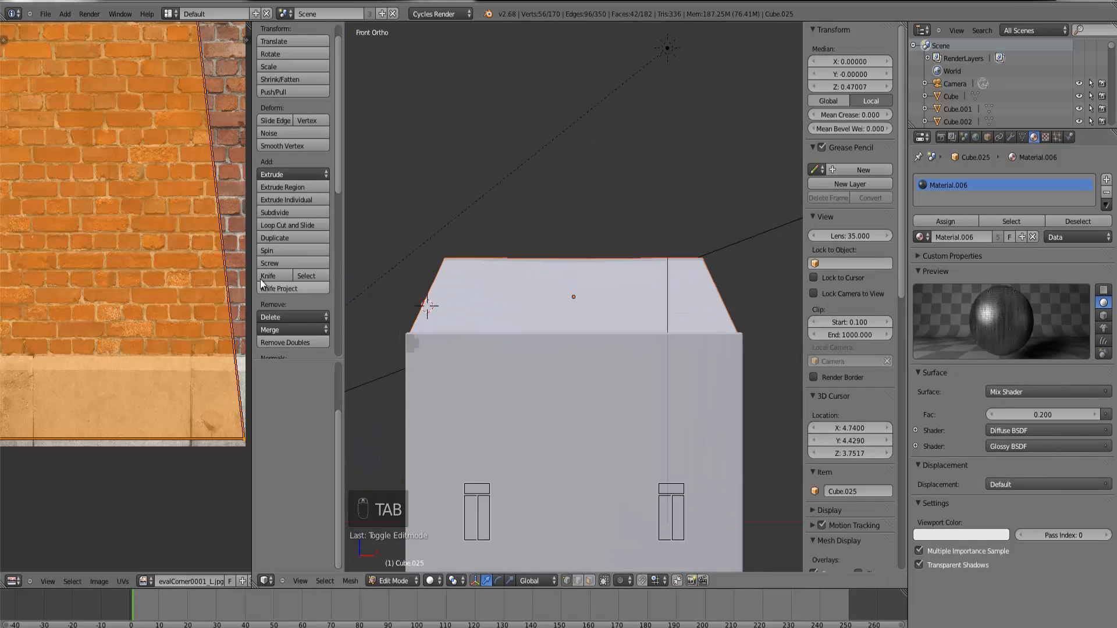
pyautogui.press('Tab')
pyautogui.rightClick(490, 263)
pyautogui.press('Tab')
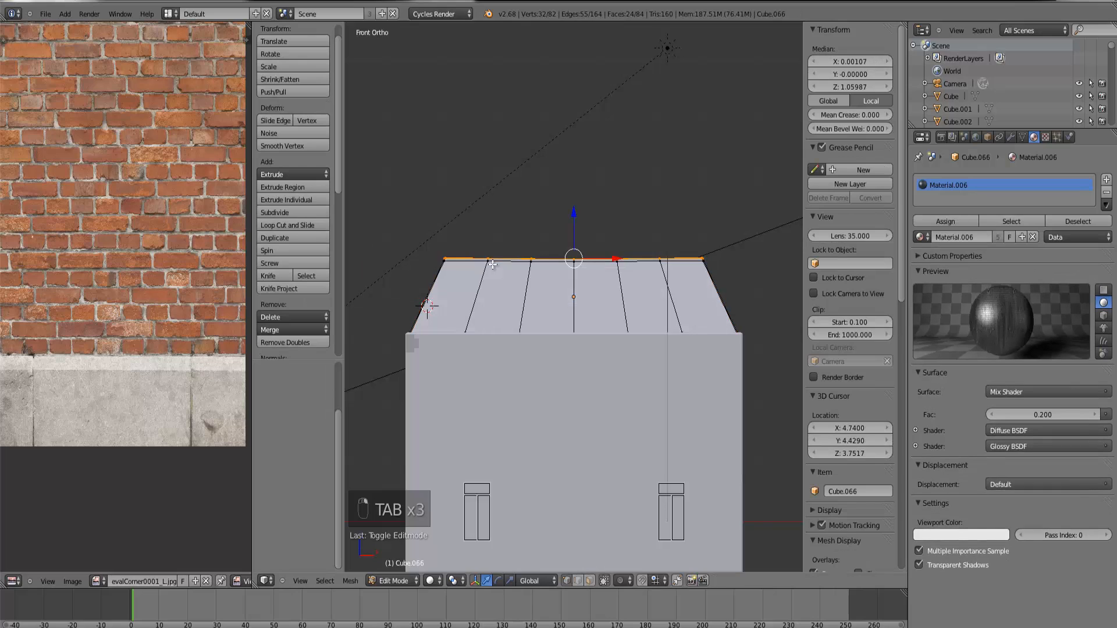
pyautogui.hotkey('ctrl', 'l')
pyautogui.press('u')
pyautogui.click(493, 263)
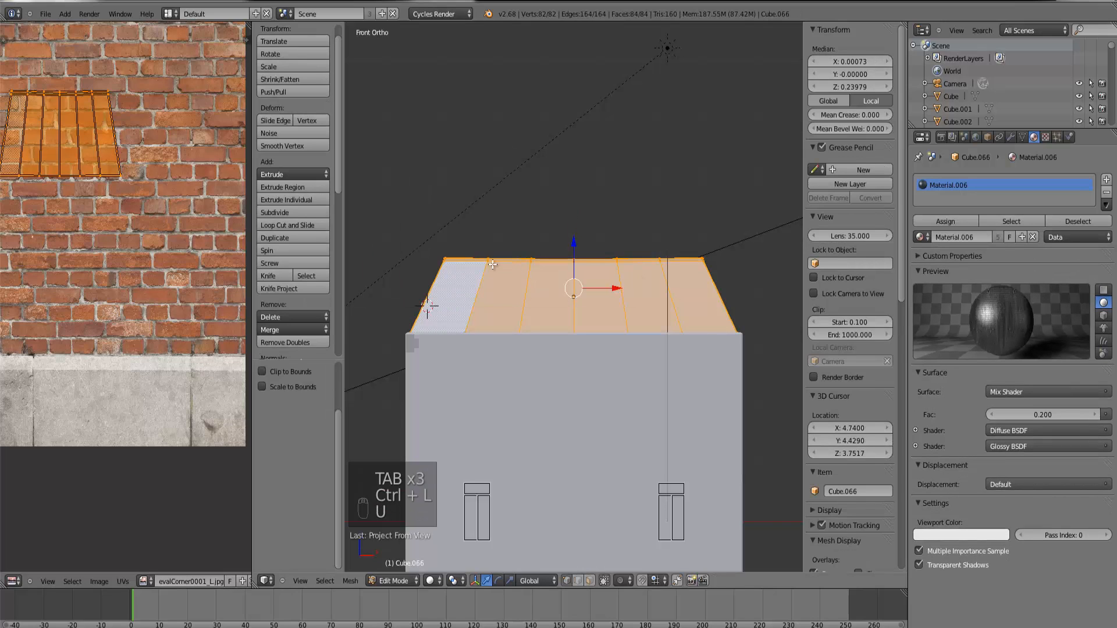
# Step: Display the viewport with textures, widen the UV editor and hide the tool shelf
pyautogui.click(429, 580)
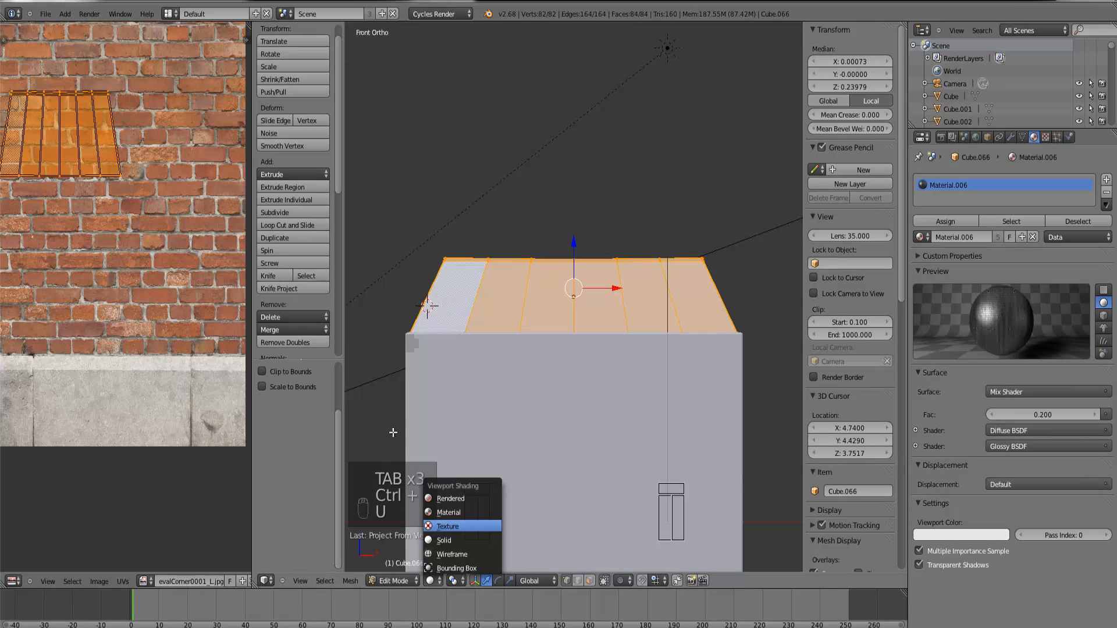
pyautogui.click(459, 526)
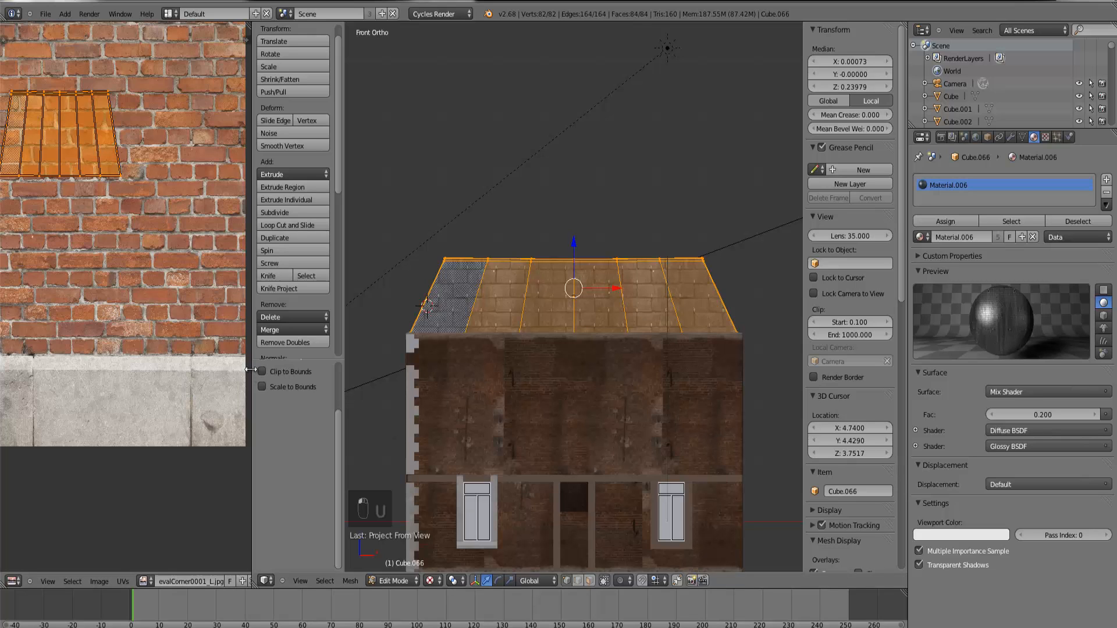
pyautogui.moveTo(255, 370); pyautogui.dragTo(416, 370)
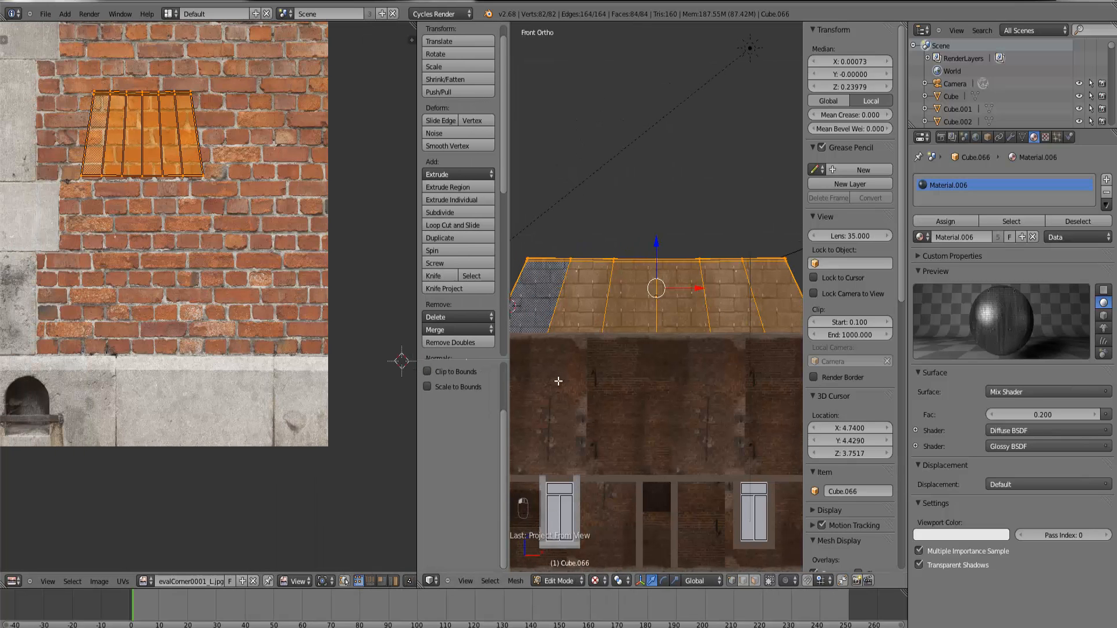
pyautogui.press('t')
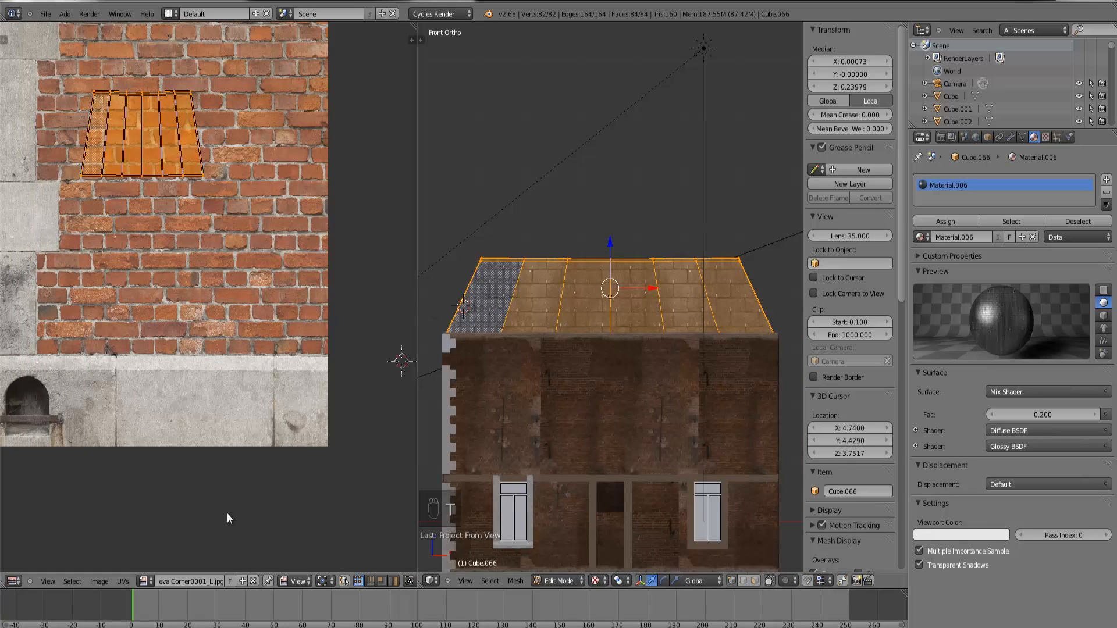
# Step: Assign the image roof_1.png to the roof's unwrapped faces in the UV editor
pyautogui.click(144, 581)
pyautogui.write('roof')
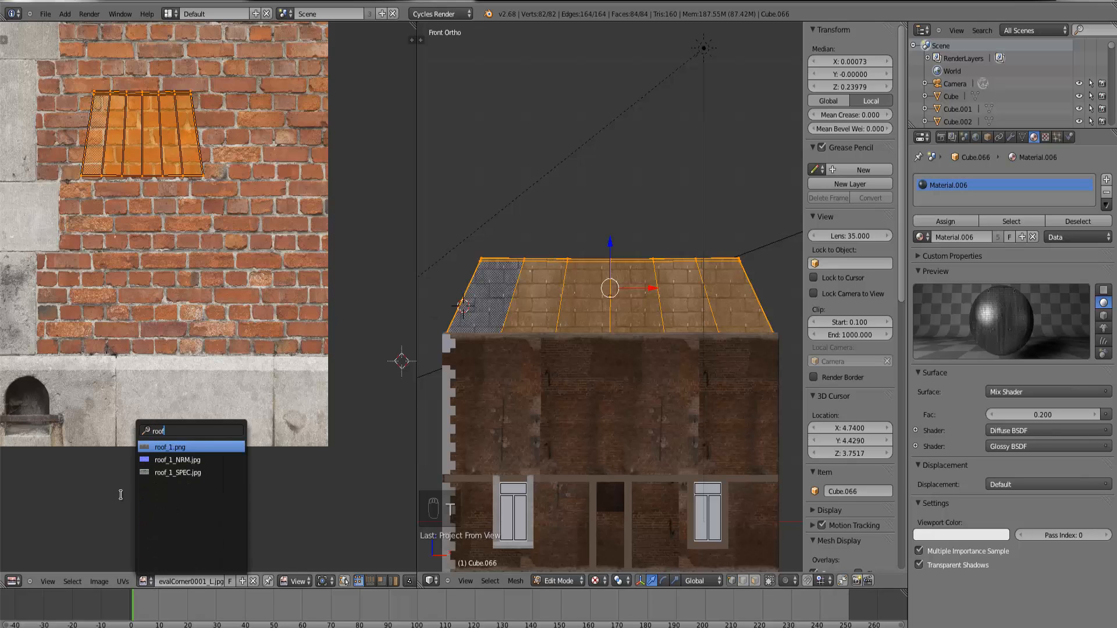
pyautogui.click(185, 448)
# Step: Enlarge the roof's UVs by about 5.05 and 1.43 to cover the texture's height, then narrow them along X to about 0.77
pyautogui.scroll(-4, 216, 407)
pyautogui.press('s')
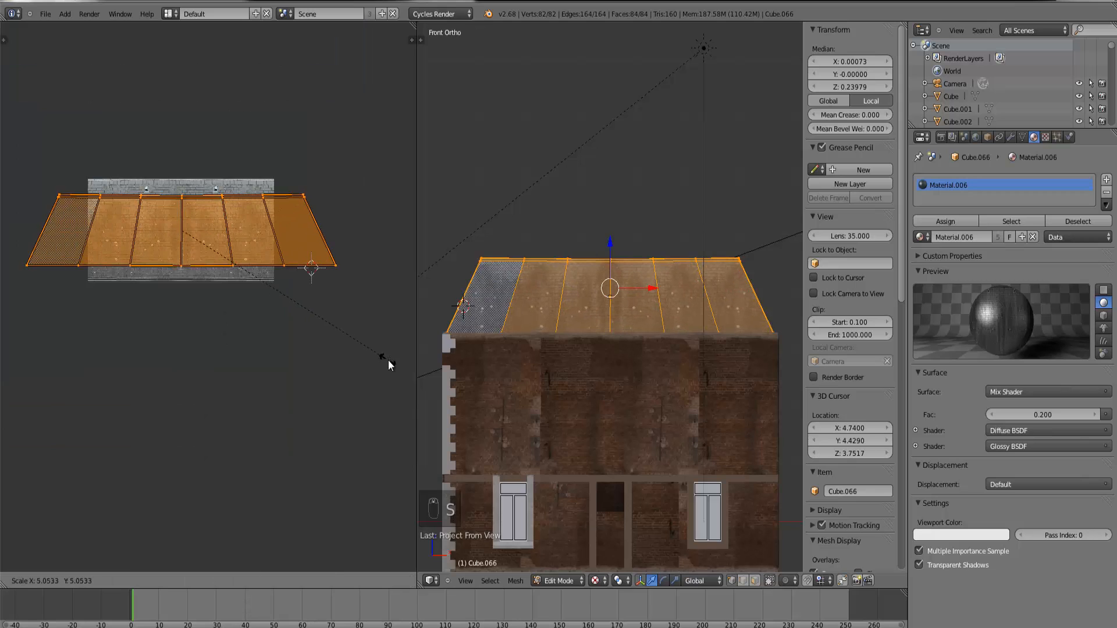
pyautogui.click(386, 360)
pyautogui.press('s')
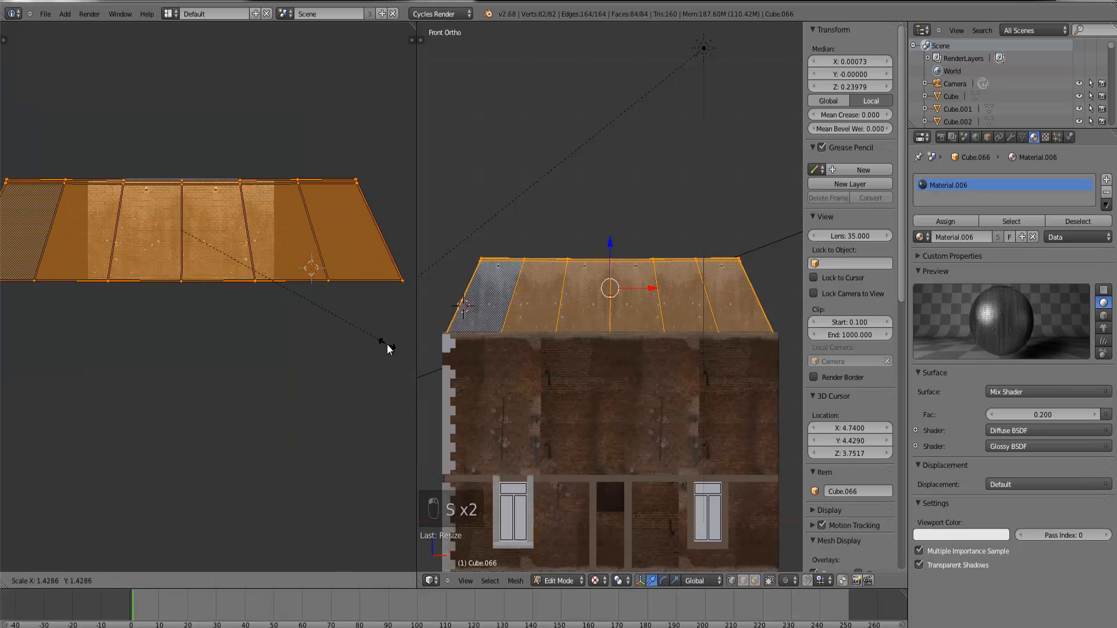
pyautogui.click(386, 343)
pyautogui.press('s')
pyautogui.press('x')
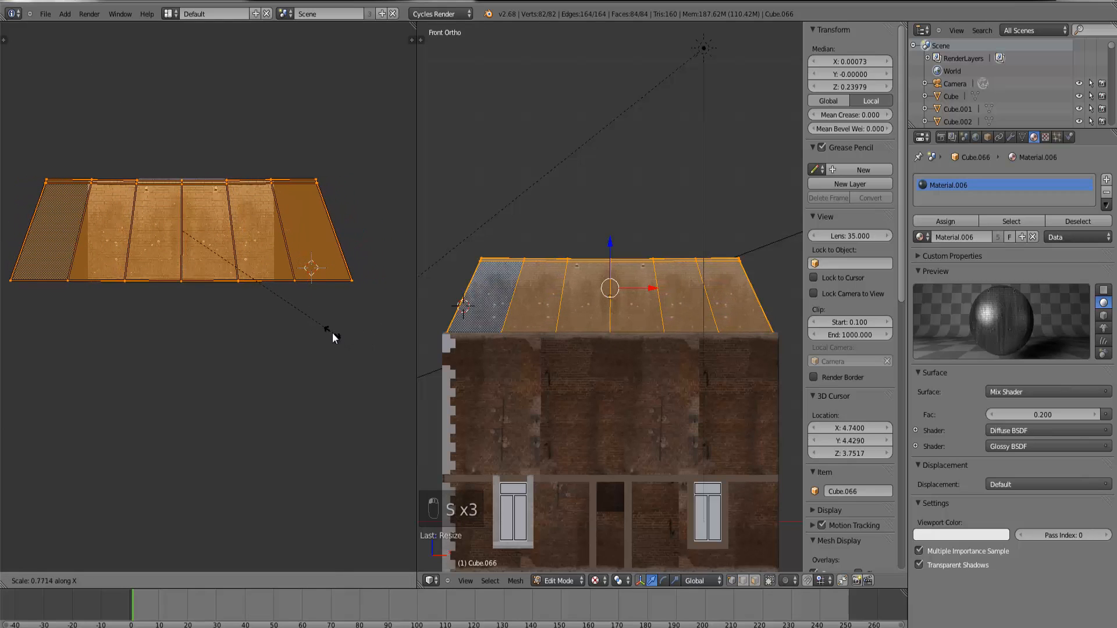
pyautogui.click(333, 333)
pyautogui.press('Tab')
pyautogui.moveTo(454, 355); pyautogui.dragTo(523, 366, button='middle')
pyautogui.press('Tab')
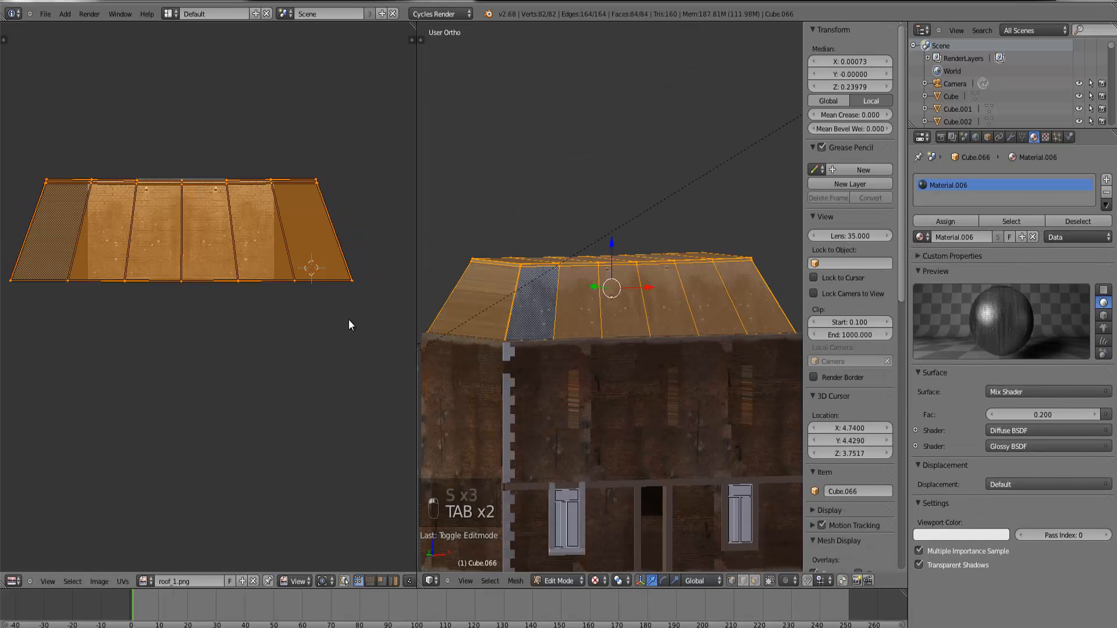
pyautogui.press('s')
pyautogui.press('Tab')
pyautogui.scroll(-2, 553, 361)
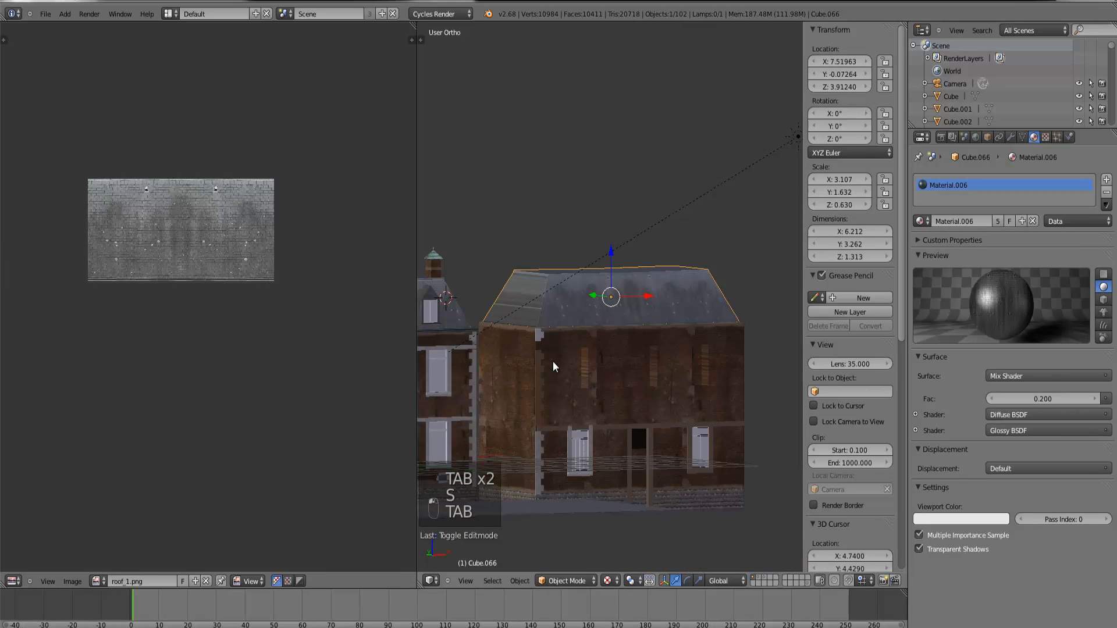
# Step: Select only the vertices of the roof's two sloped ends in Edit Mode, using wireframe front view
pyautogui.press('KP_1')
pyautogui.press('Tab')
pyautogui.press('z')
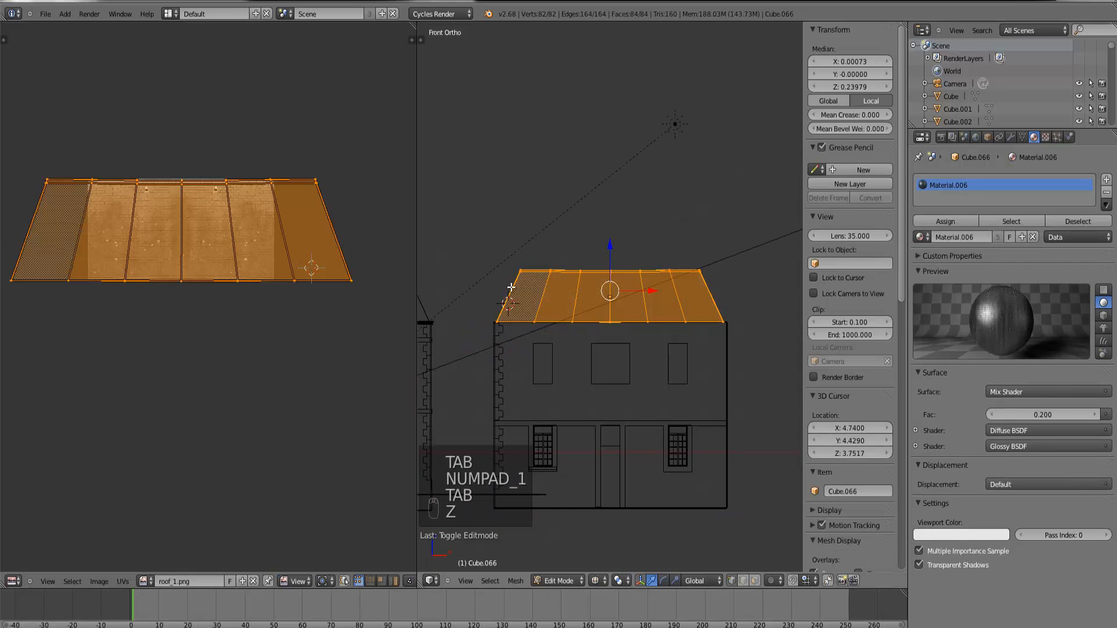
pyautogui.rightClick(518, 273)
pyautogui.press('c')
pyautogui.click(526, 264)
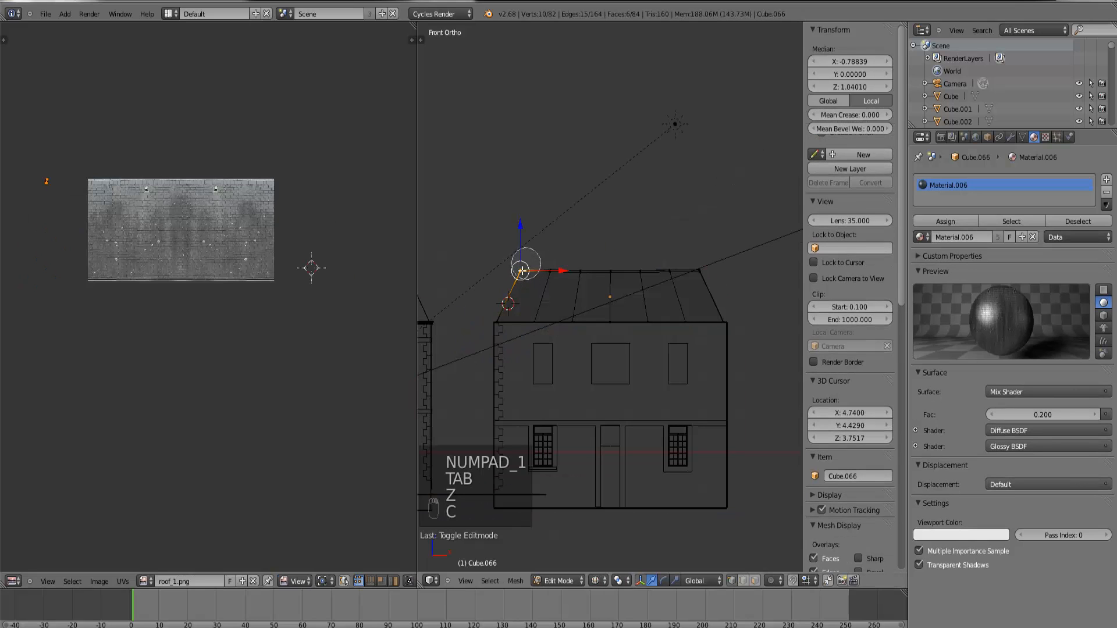
pyautogui.click(495, 332)
pyautogui.click(704, 258)
pyautogui.click(730, 343)
pyautogui.rightClick(745, 352)
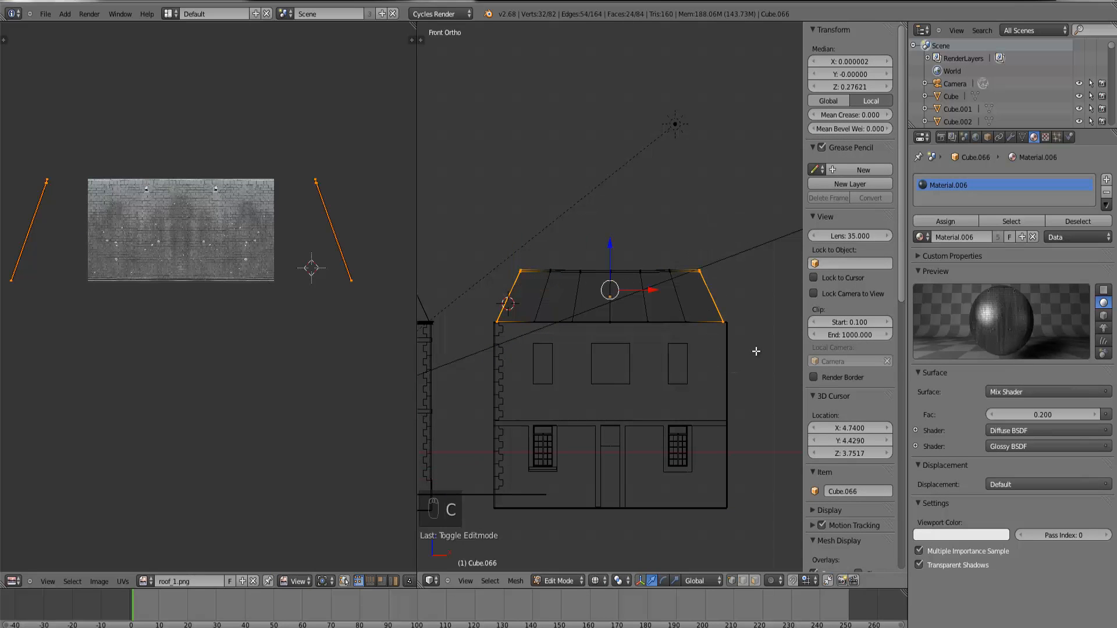
# Step: Turn the view to face the roof's end and unwrap the selected end faces with Project From View
pyautogui.press('KP_4')
pyautogui.press('KP_4')
pyautogui.press('KP_4')
pyautogui.press('KP_4')
pyautogui.press('KP_4')
pyautogui.press('KP_4')
pyautogui.press('KP_4')
pyautogui.press('KP_4')
pyautogui.press('KP_4')
pyautogui.press('KP_4')
pyautogui.press('KP_4')
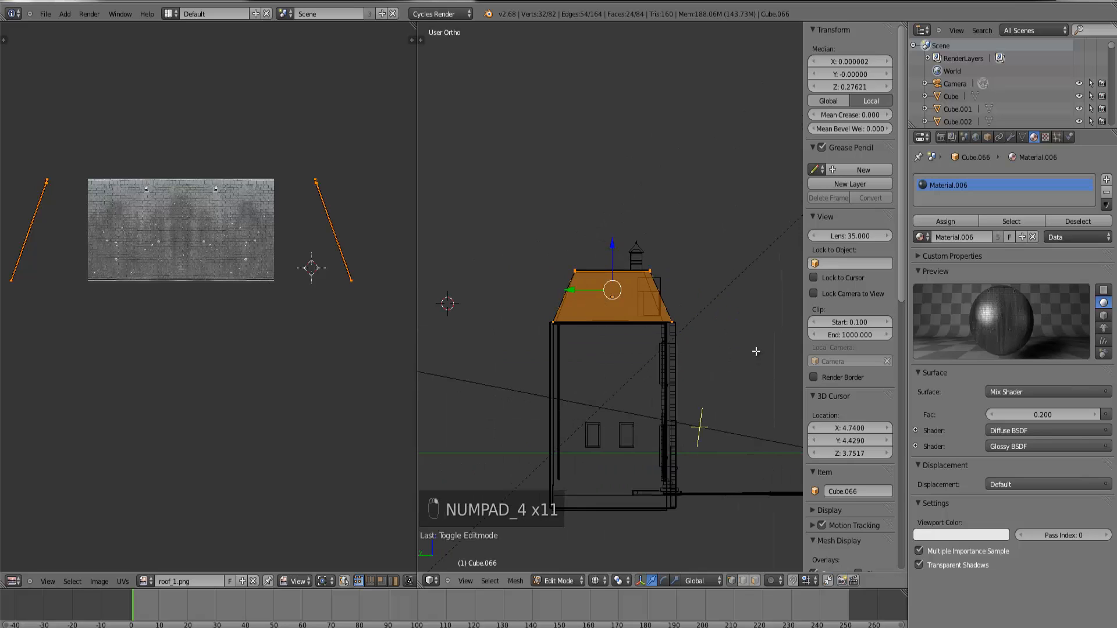
pyautogui.press('u')
pyautogui.click(756, 351)
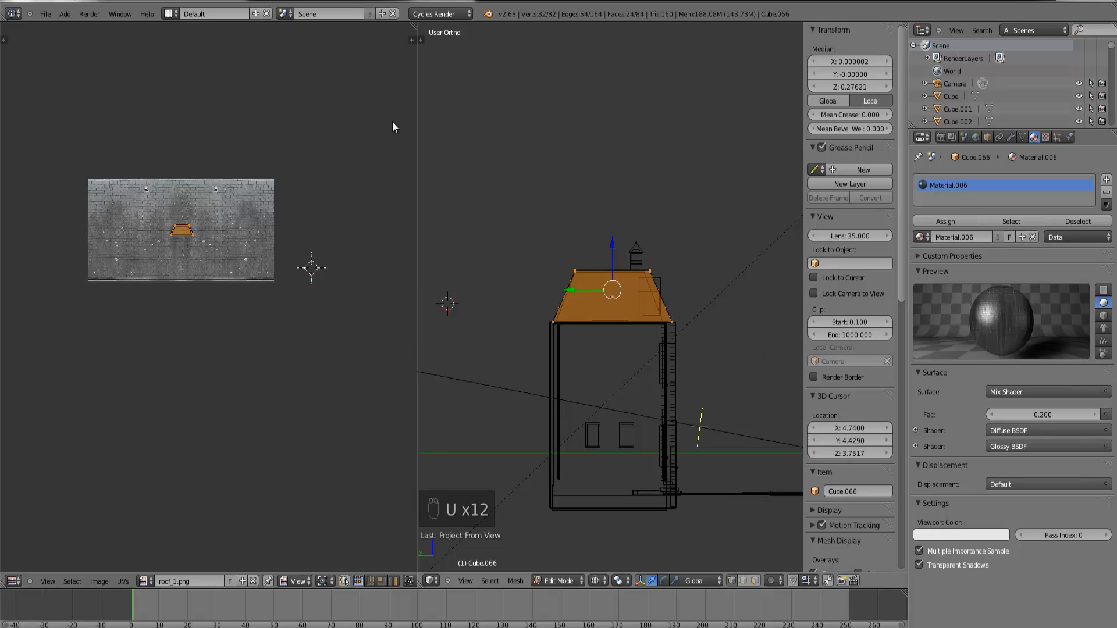
# Step: Enlarge the end faces' UVs to the texture's width, then stretch them along Y by about 1.21 to fill its height
pyautogui.press('s')
pyautogui.press('s')
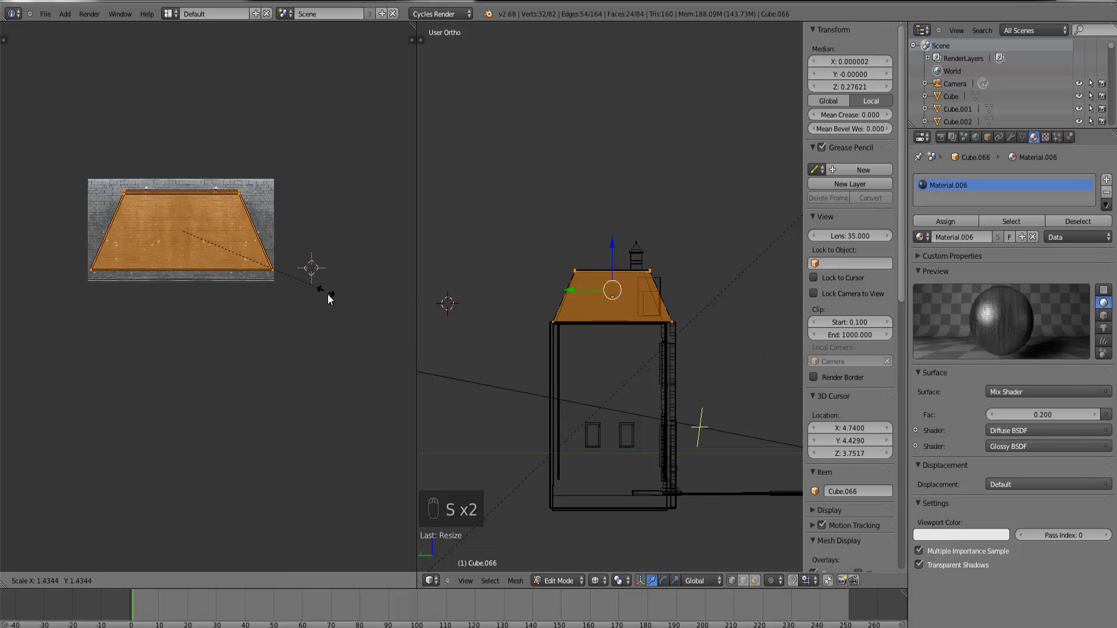
pyautogui.press('s')
pyautogui.press('y')
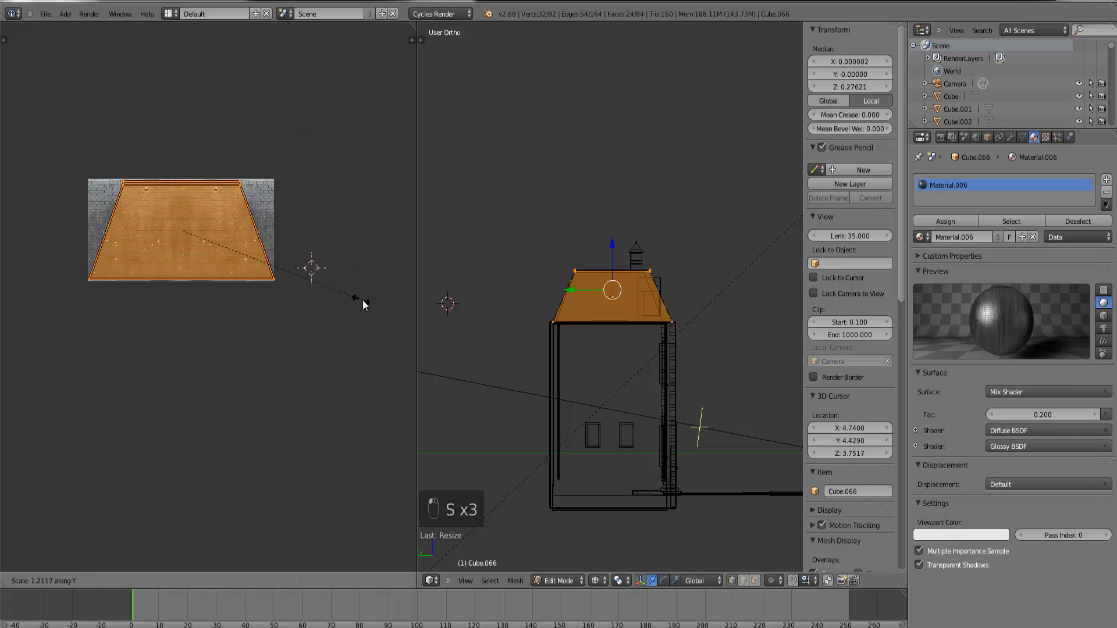
pyautogui.click(365, 302)
# Step: Return to Object Mode with textured shading and examine the roof's texture mapping from the side and front
pyautogui.press('KP_1')
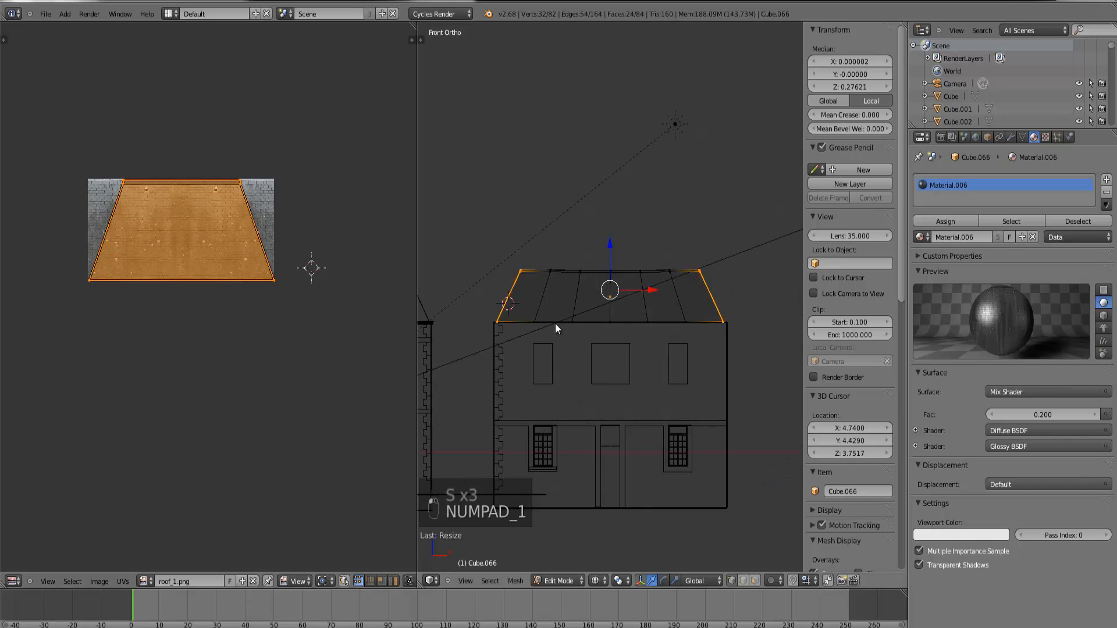
pyautogui.press('Tab')
pyautogui.click(611, 581)
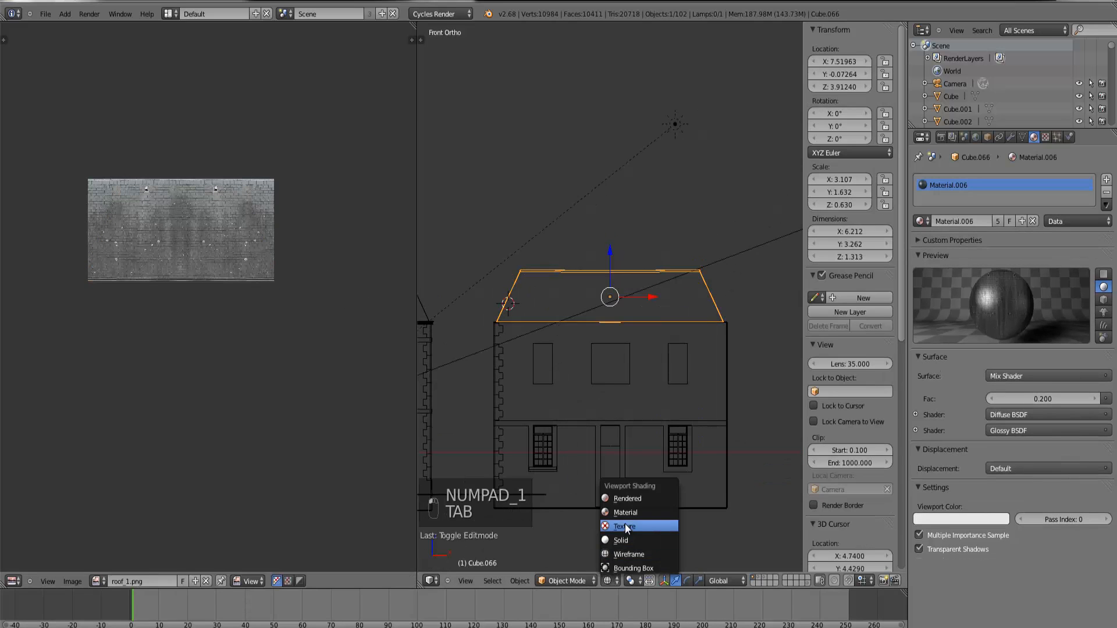
pyautogui.click(624, 523)
pyautogui.moveTo(588, 483)
pyautogui.mouseDown(button='middle')
pyautogui.moveTo(575, 458)
pyautogui.moveTo(642, 462)
pyautogui.mouseUp(button='middle')
pyautogui.scroll(3, 641, 463)
pyautogui.press('KP_1')
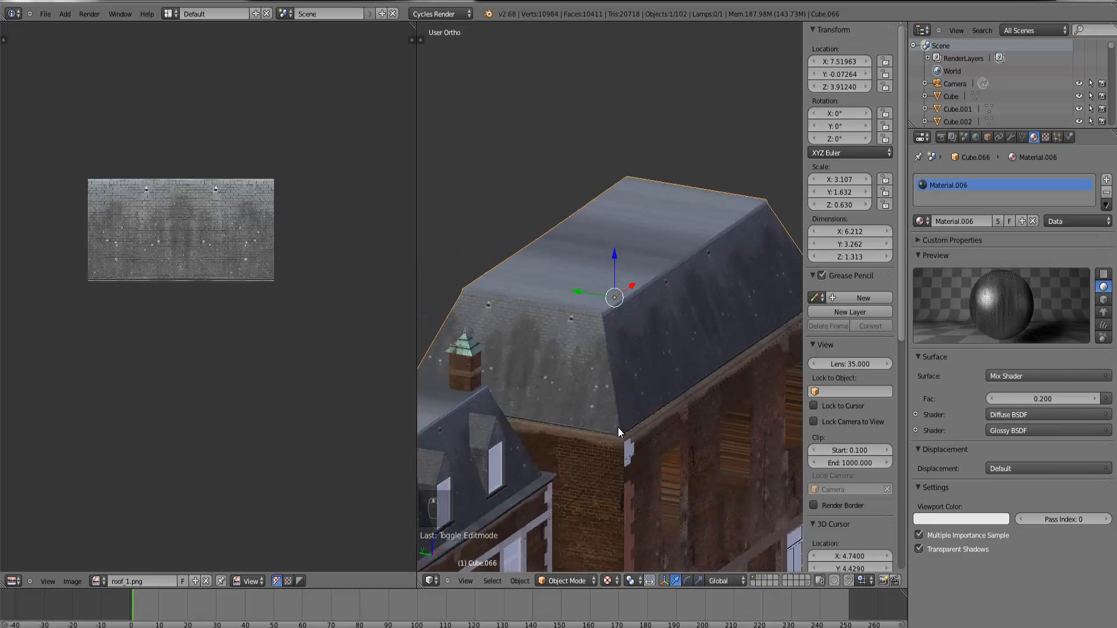
pyautogui.scroll(2, 570, 417)
pyautogui.scroll(-4, 563, 416)
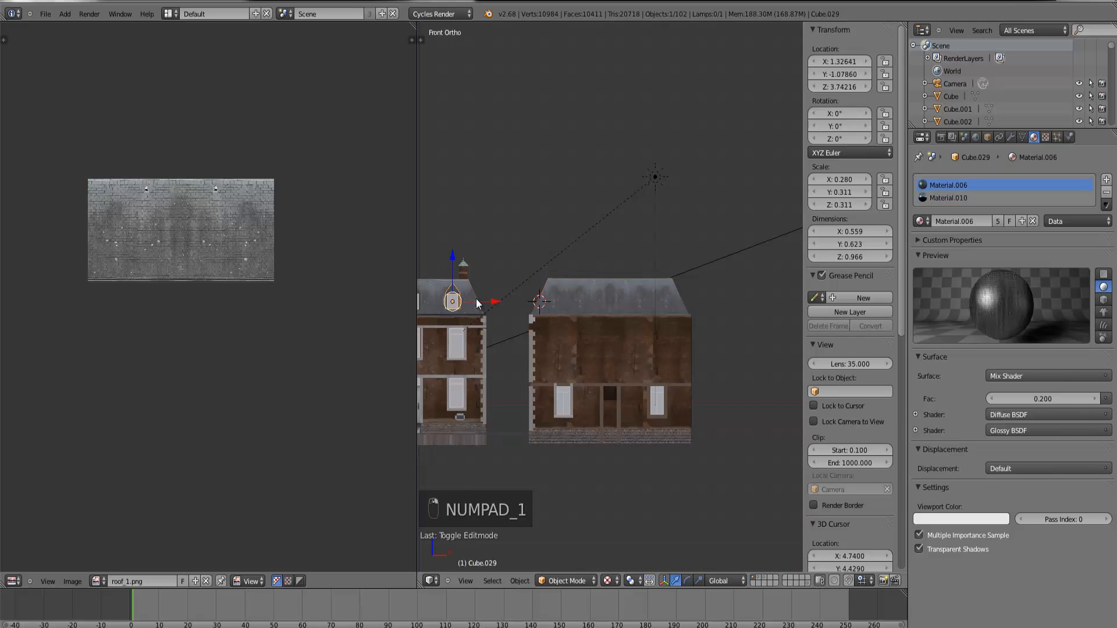
# Step: Add a cube, move it above the second building's roof and scale it to about 0.351
pyautogui.scroll(5, 669, 264)
pyautogui.click(65, 14)
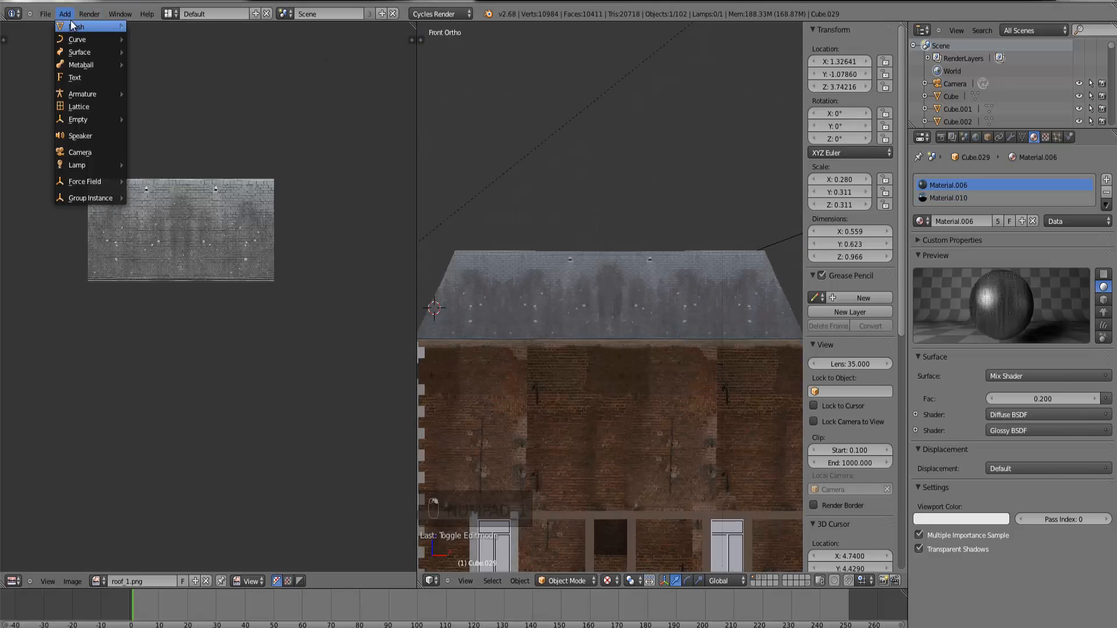
pyautogui.moveTo(99, 27)
pyautogui.click(148, 43)
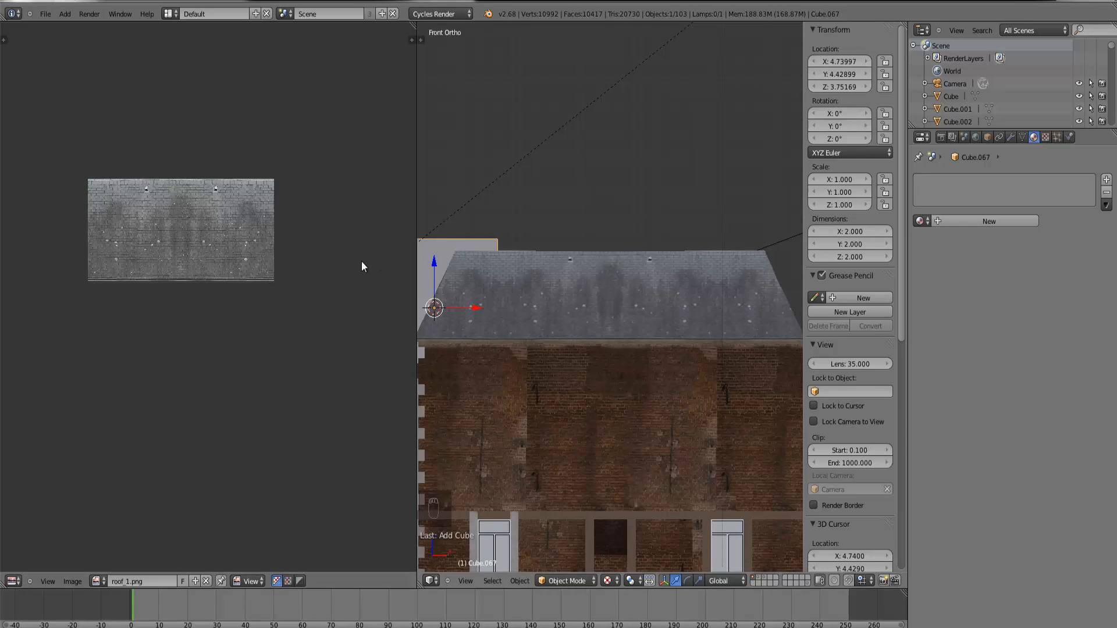
pyautogui.press('g')
pyautogui.click(668, 178)
pyautogui.scroll(-3, 669, 177)
pyautogui.press('s')
pyautogui.click(613, 259)
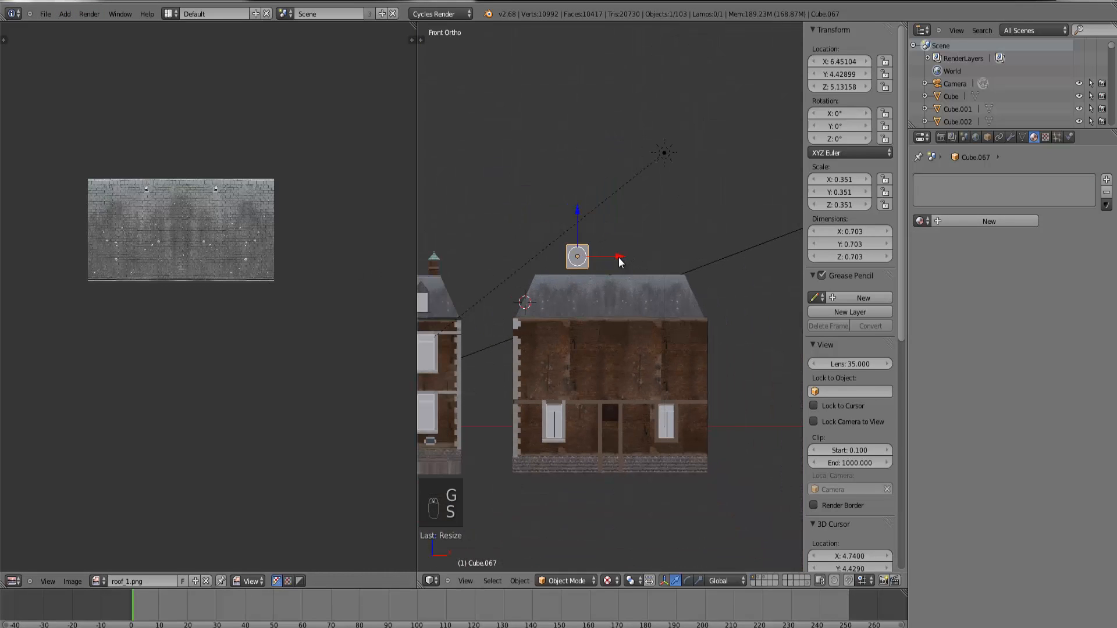
# Step: Reposition the cube just over the roof's upper edge at about X 6.375, Z 4.883
pyautogui.press('g')
pyautogui.click(611, 279)
pyautogui.press('ctrl+KP_Decimal')
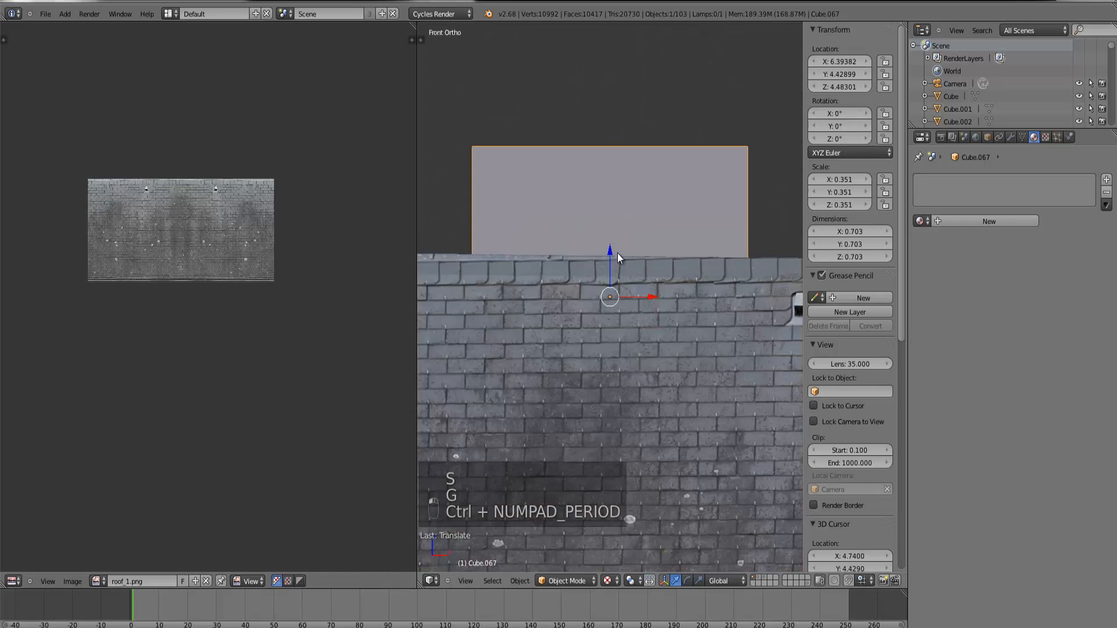
pyautogui.scroll(-2, 616, 253)
pyautogui.press('g')
pyautogui.click(707, 239)
# Step: Scale the cube to about 0.261, raise it to about Z 4.975 and stretch its Z scale to about 0.315
pyautogui.scroll(-1, 708, 243)
pyautogui.scroll(-2, 708, 243)
pyautogui.press('s')
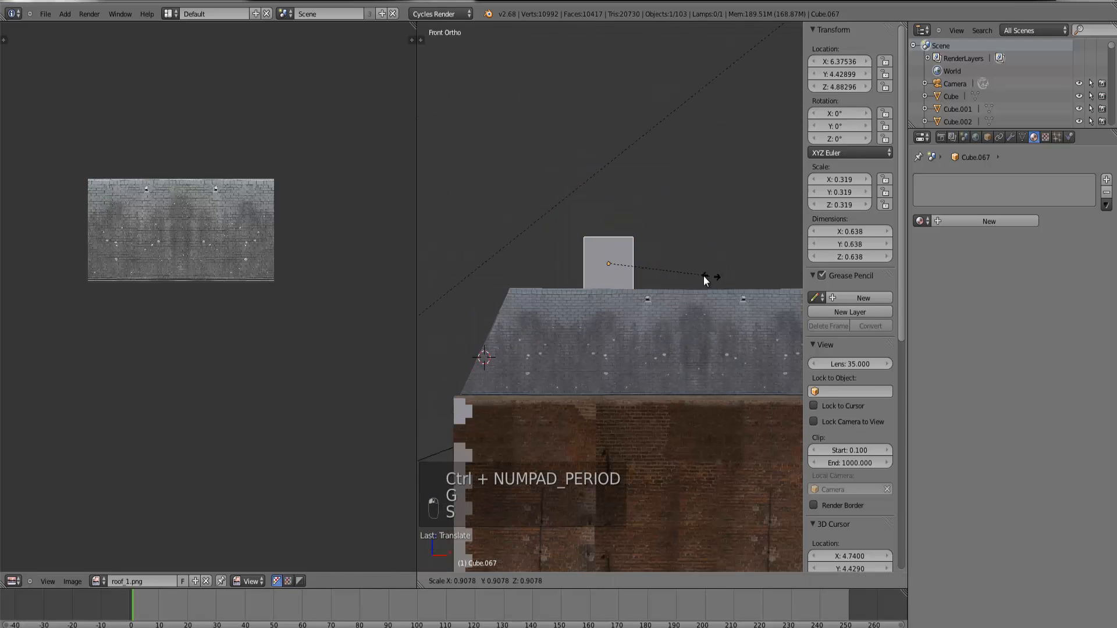
pyautogui.click(692, 274)
pyautogui.press('g')
pyautogui.click(692, 267)
pyautogui.press('s')
pyautogui.press('z')
pyautogui.click(710, 268)
# Step: Select the cube's top vertices in wireframe Edit Mode and extrude them upward by about 0.36
pyautogui.press('Tab')
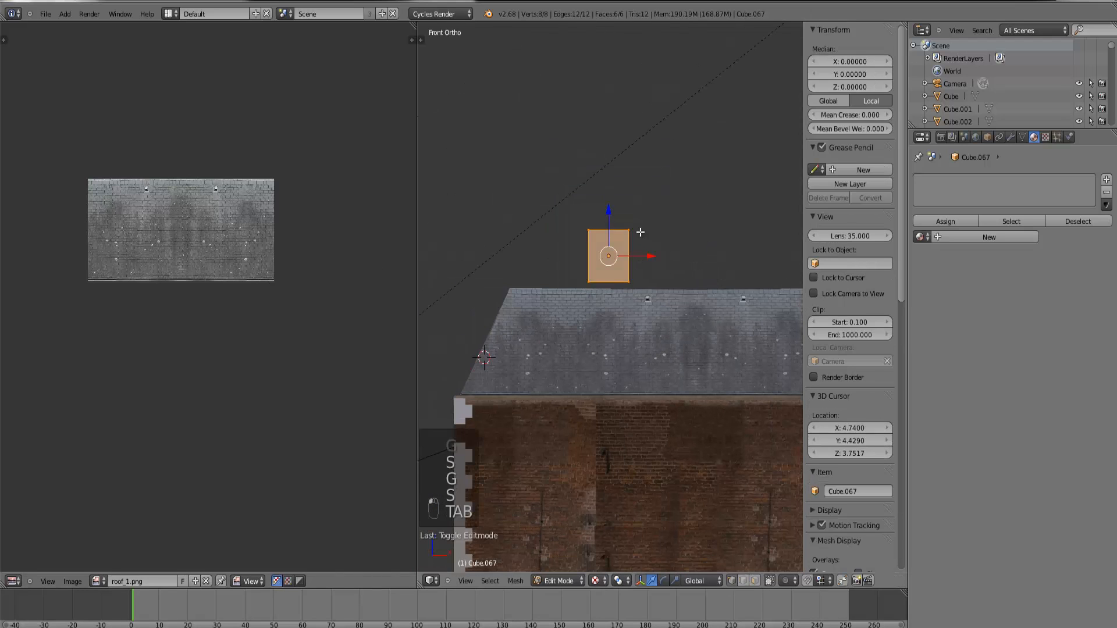
pyautogui.press('ctrl+KP_Decimal')
pyautogui.press('z')
pyautogui.scroll(5, 598, 355)
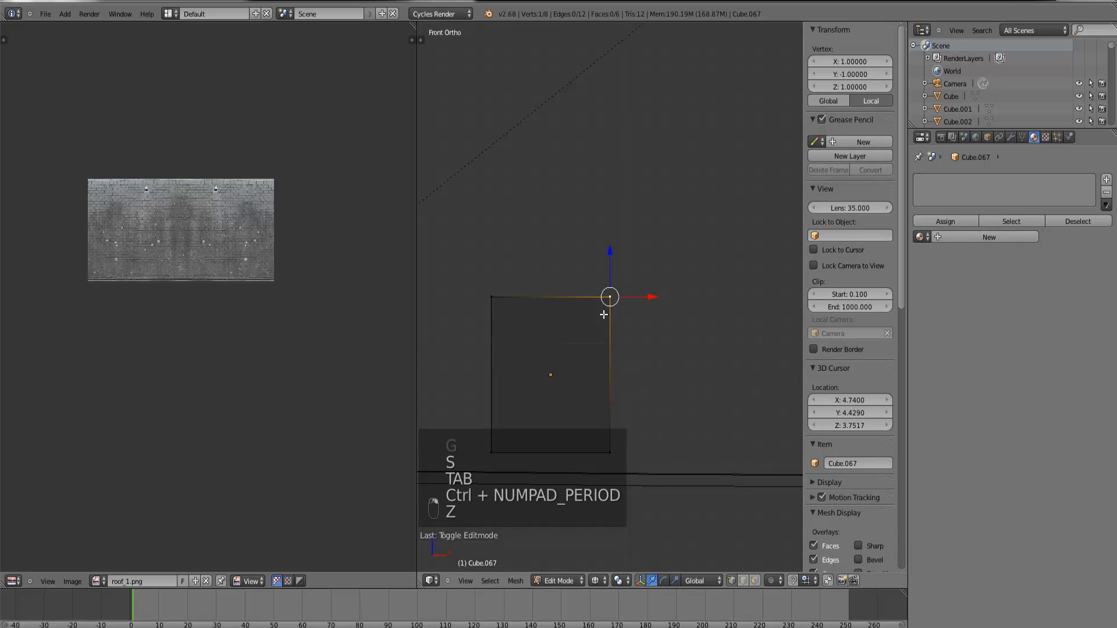
pyautogui.press('b')
pyautogui.moveTo(442, 231); pyautogui.dragTo(630, 336)
pyautogui.scroll(-3, 626, 334)
pyautogui.press('e')
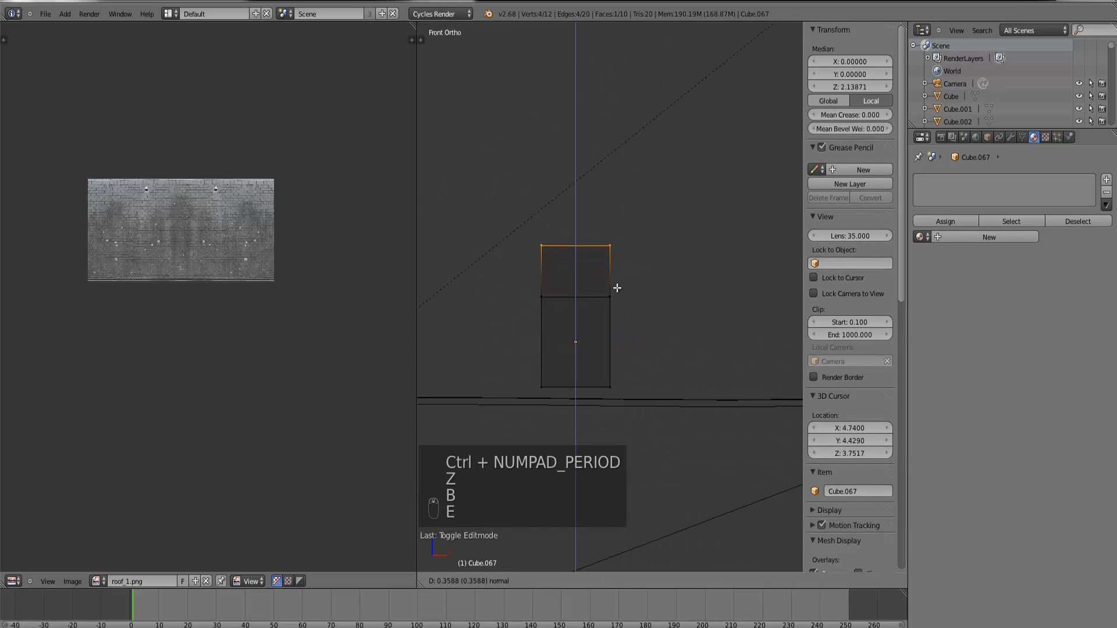
pyautogui.click(616, 287)
# Step: Narrow the extruded top along X into a pointed gable ridge
pyautogui.press('s')
pyautogui.click(600, 270)
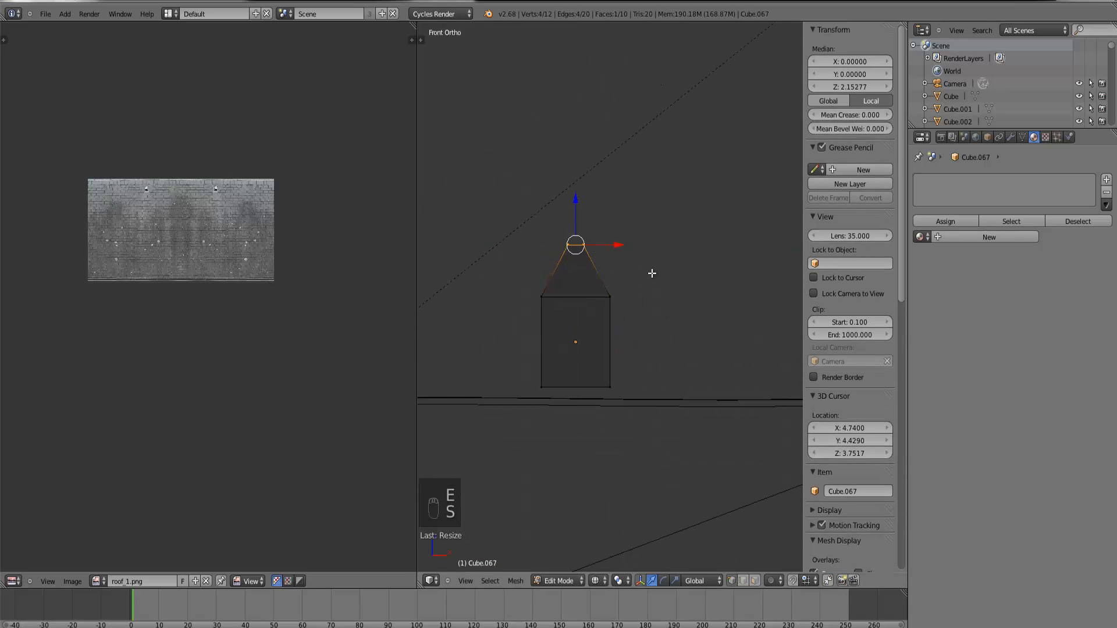
pyautogui.press('s')
pyautogui.press('x')
pyautogui.click(609, 262)
pyautogui.scroll(5, 669, 285)
pyautogui.press('s')
pyautogui.press('x')
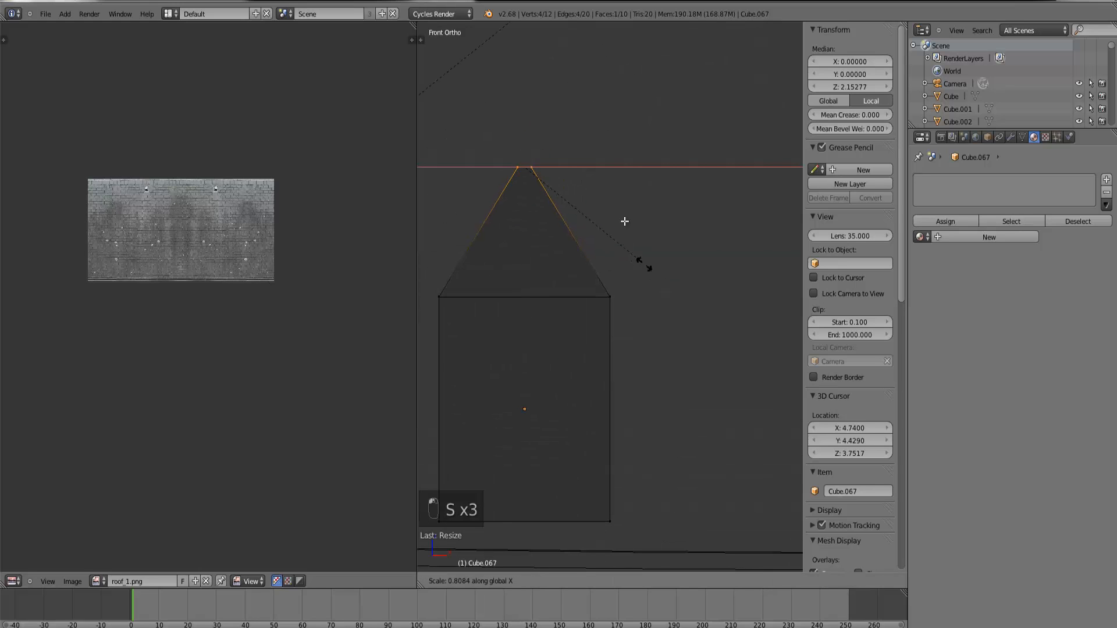
pyautogui.click(549, 180)
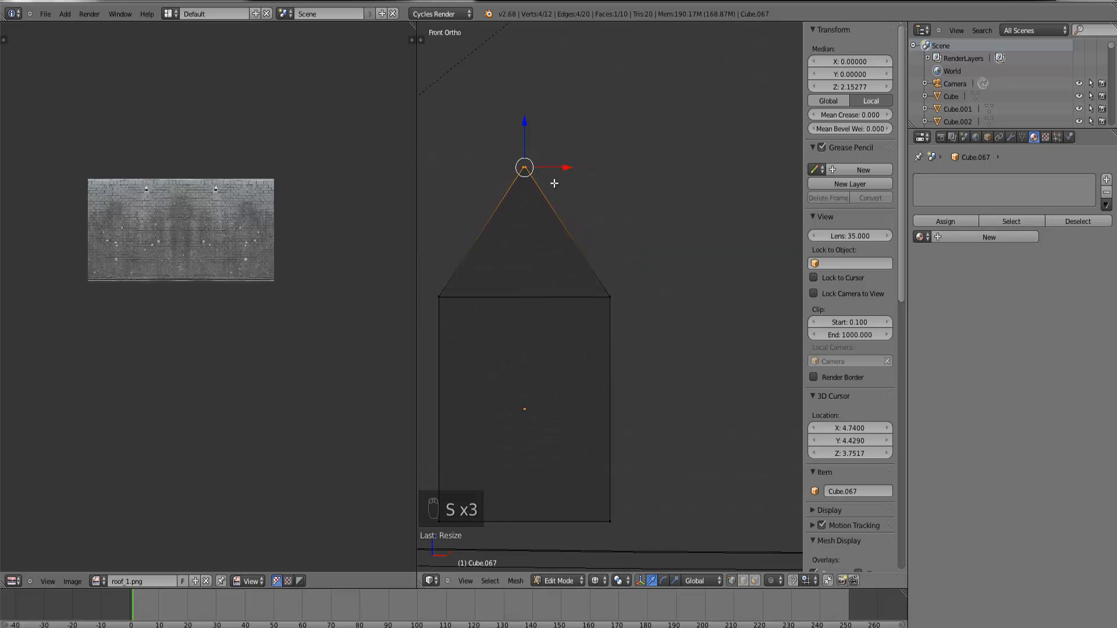
# Step: Examine the gabled block from an angle in Object Mode, then return to its front view in Edit Mode
pyautogui.scroll(-3, 566, 264)
pyautogui.moveTo(566, 264); pyautogui.dragTo(630, 289, button='middle')
pyautogui.press('Tab')
pyautogui.scroll(-3, 634, 291)
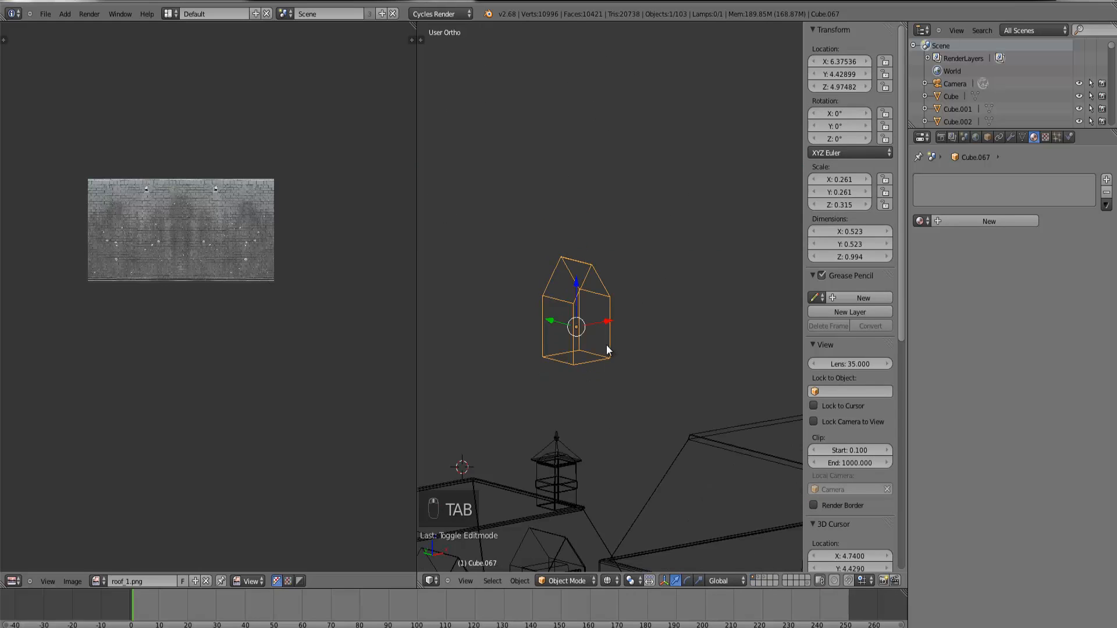
pyautogui.moveTo(606, 344); pyautogui.dragTo(568, 356, button='middle')
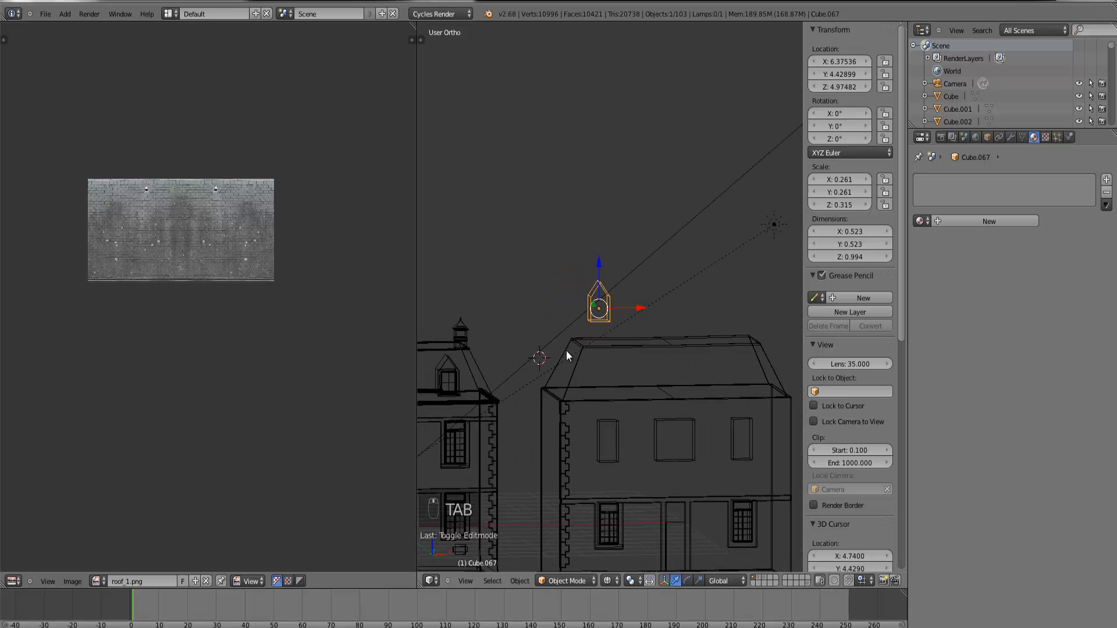
pyautogui.press('KP_1')
pyautogui.scroll(3, 601, 340)
pyautogui.press('Tab')
pyautogui.scroll(3, 602, 323)
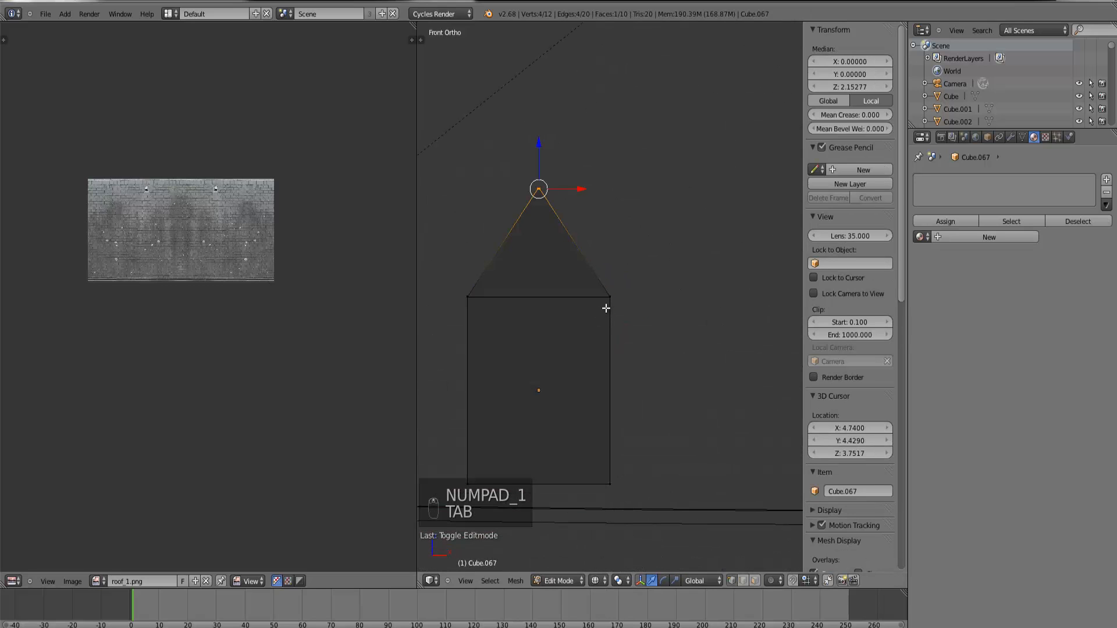
# Step: Select the six vertices that outline the gabled block's front wall and triangular gable in Edit Mode
pyautogui.rightClick(608, 297)
pyautogui.press('ctrl+KP_Decimal')
pyautogui.moveTo(531, 401); pyautogui.dragTo(573, 413, button='middle')
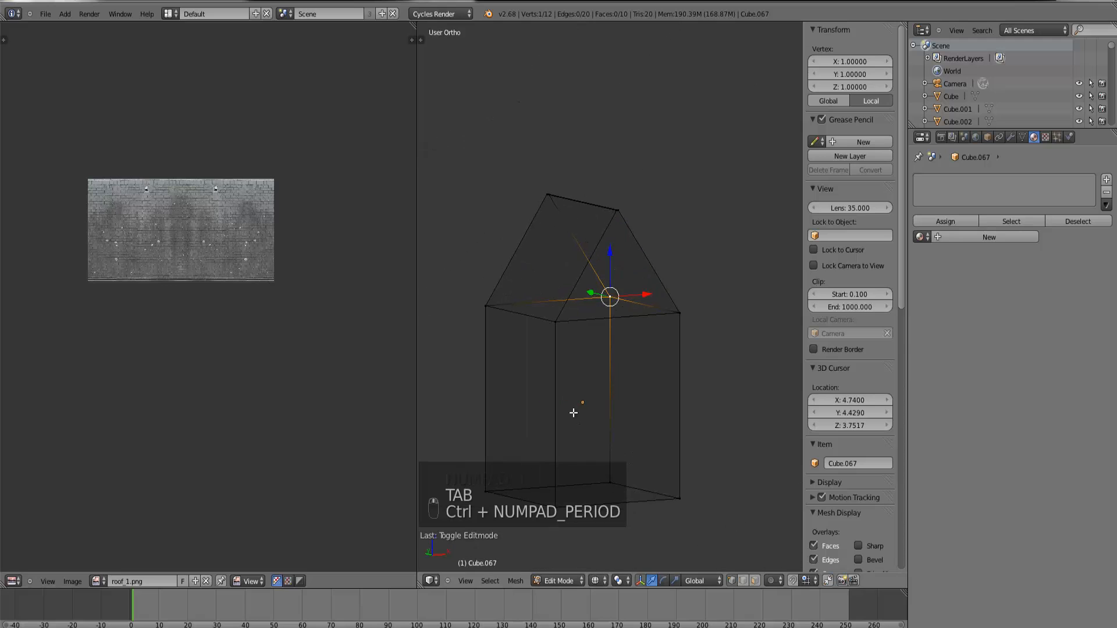
pyautogui.rightClick(689, 308)
pyautogui.press('z')
pyautogui.keyDown('shift'); pyautogui.rightClick(618, 207); pyautogui.keyUp('shift')
pyautogui.keyDown('shift'); pyautogui.rightClick(619, 209); pyautogui.keyUp('shift')
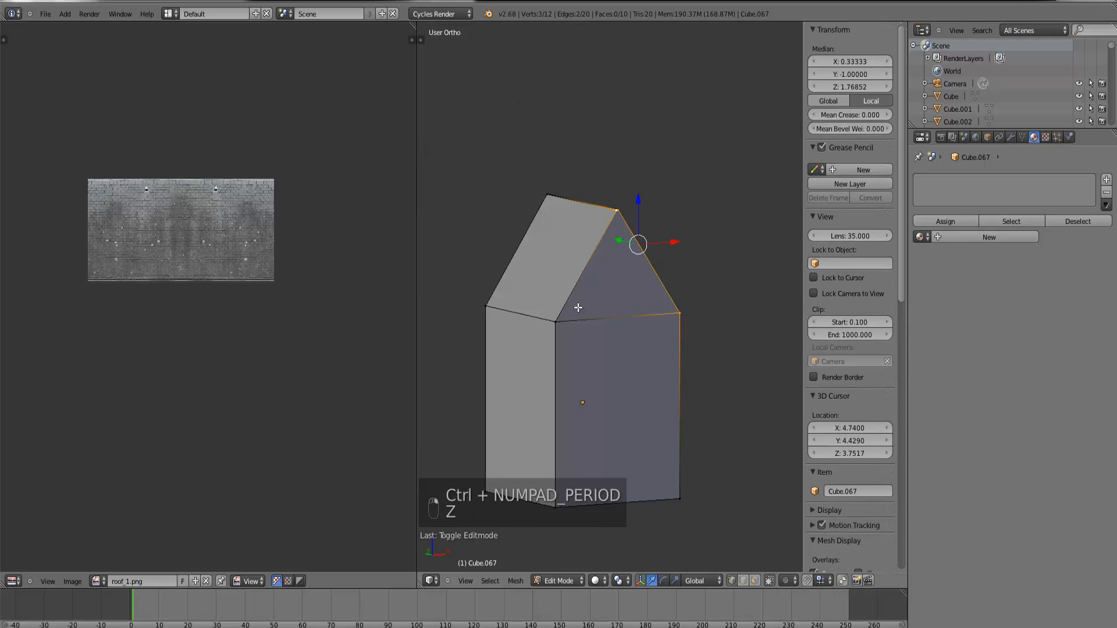
pyautogui.keyDown('shift'); pyautogui.rightClick(560, 335); pyautogui.keyUp('shift')
pyautogui.keyDown('shift'); pyautogui.rightClick(679, 500); pyautogui.keyUp('shift')
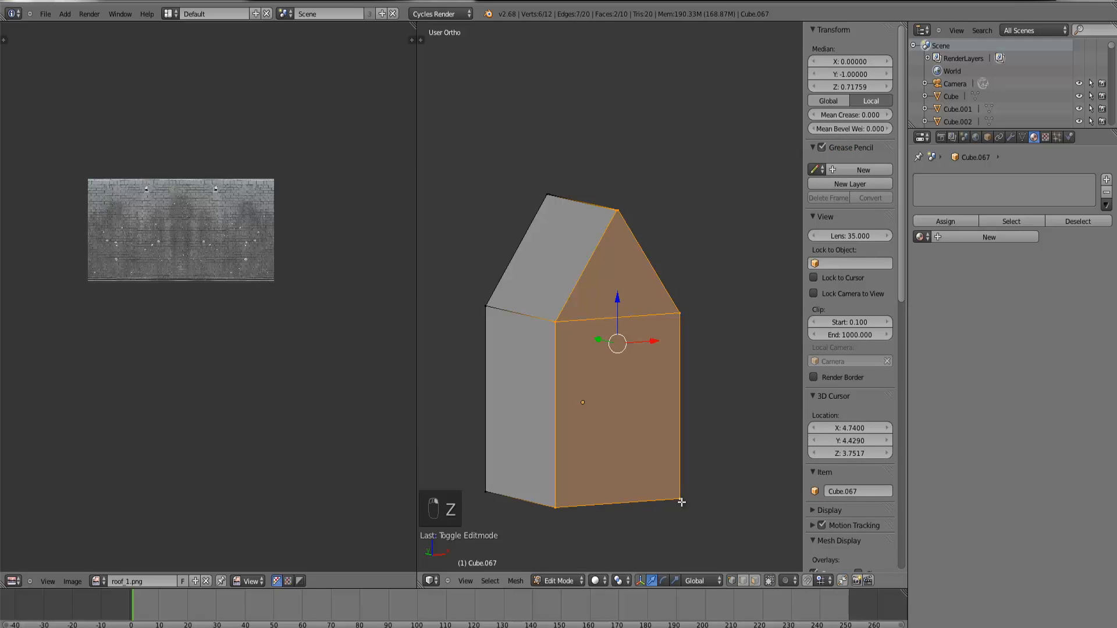
# Step: Extrude the block's front faces in place and scale the copy slightly inward along X and Z to form a border
pyautogui.press('KP_1')
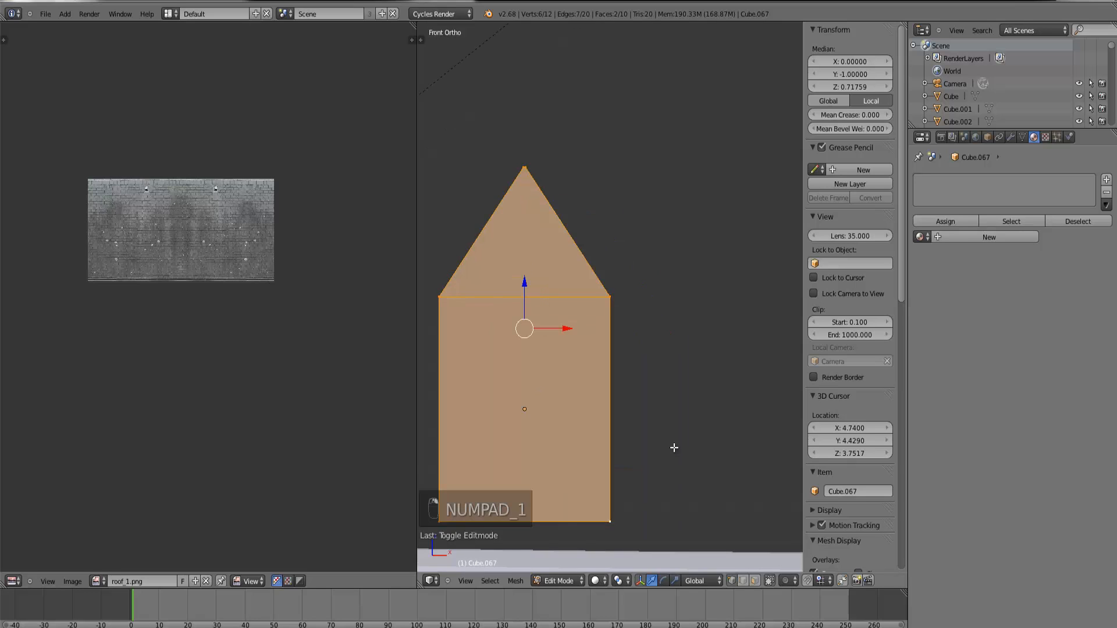
pyautogui.press('ctrl+KP_Decimal')
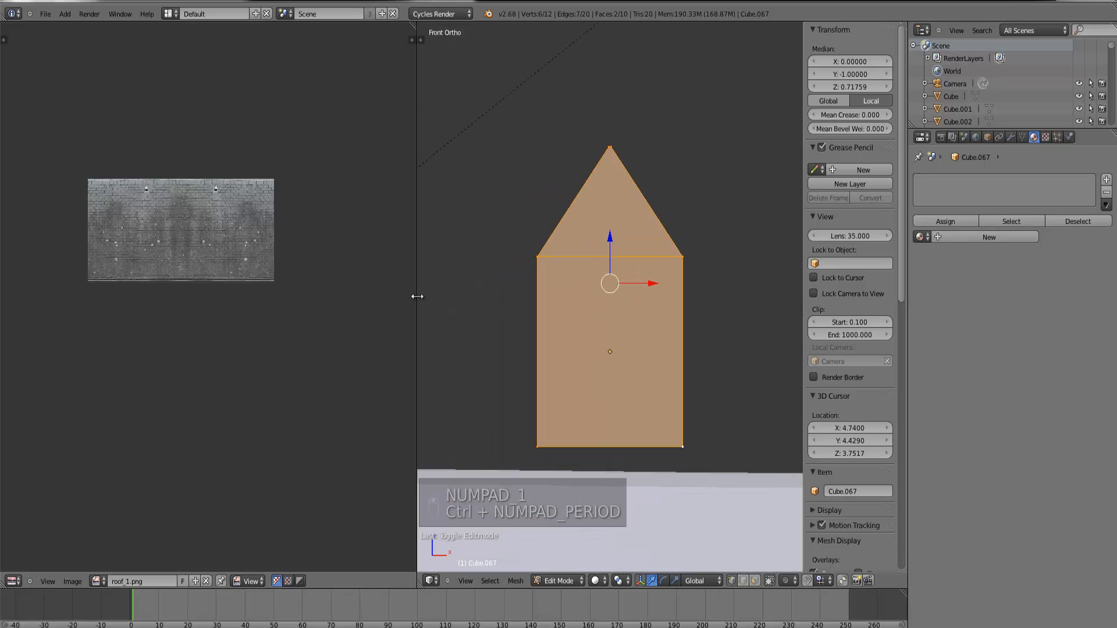
pyautogui.moveTo(417, 296); pyautogui.dragTo(192, 294)
pyautogui.scroll(1, 666, 239)
pyautogui.scroll(-1, 688, 277)
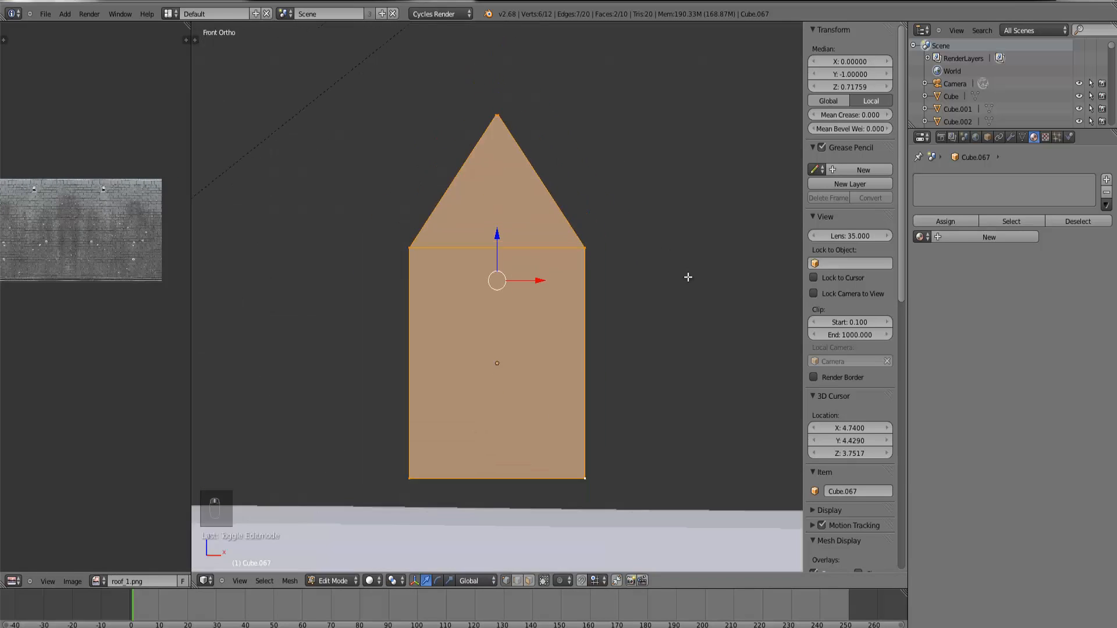
pyautogui.press('e')
pyautogui.rightClick(672, 281)
pyautogui.press('e')
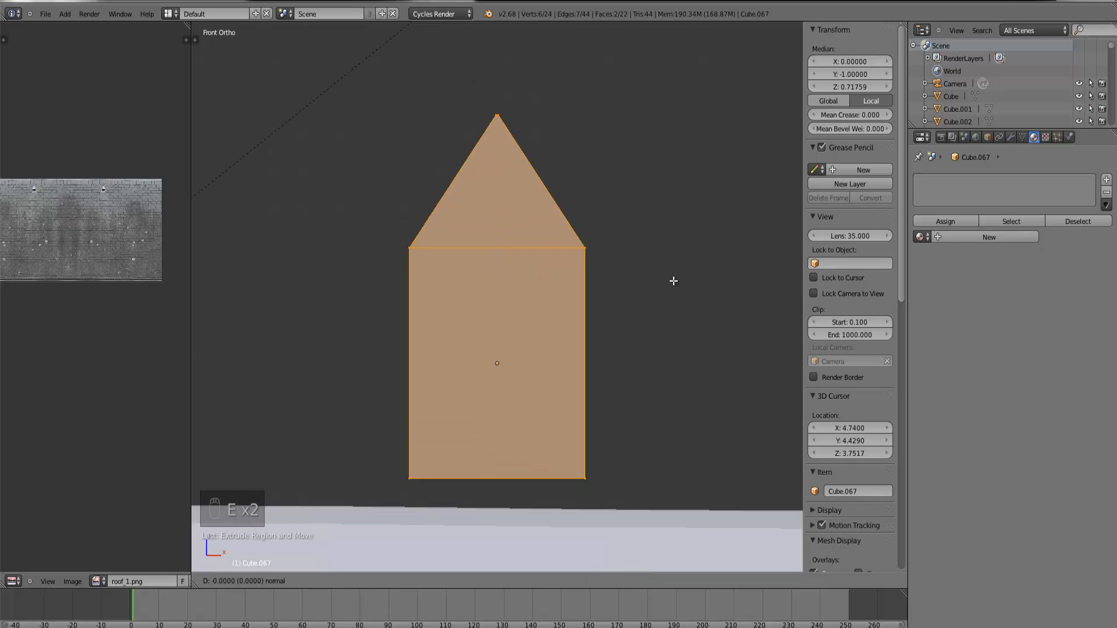
pyautogui.rightClick(676, 283)
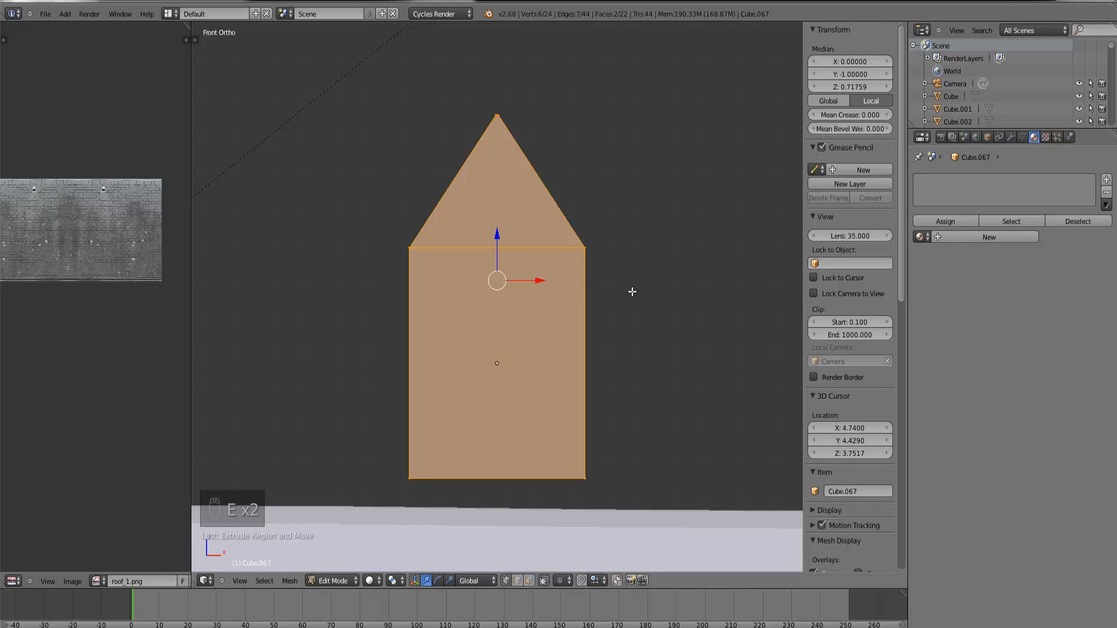
pyautogui.press('s')
pyautogui.press('x')
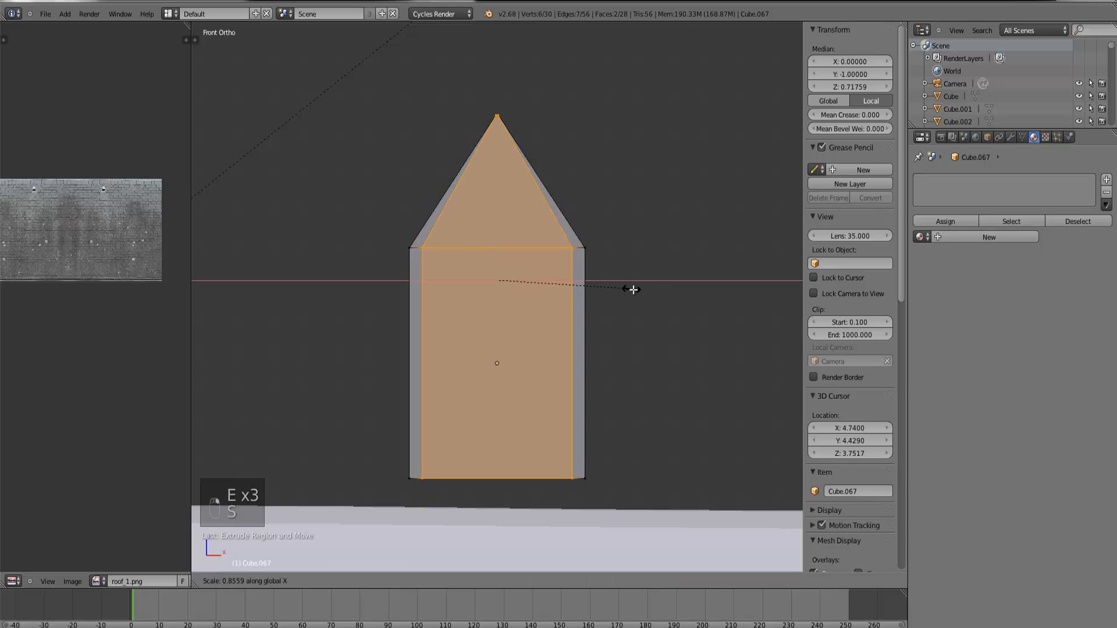
pyautogui.click(644, 292)
pyautogui.press('s')
pyautogui.press('z')
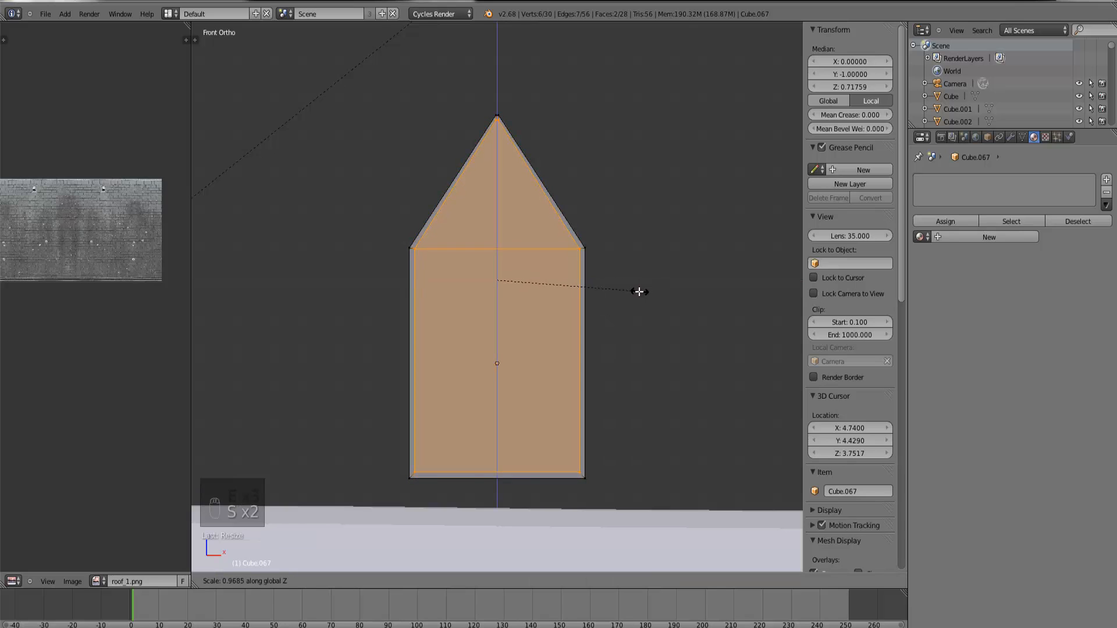
pyautogui.click(639, 291)
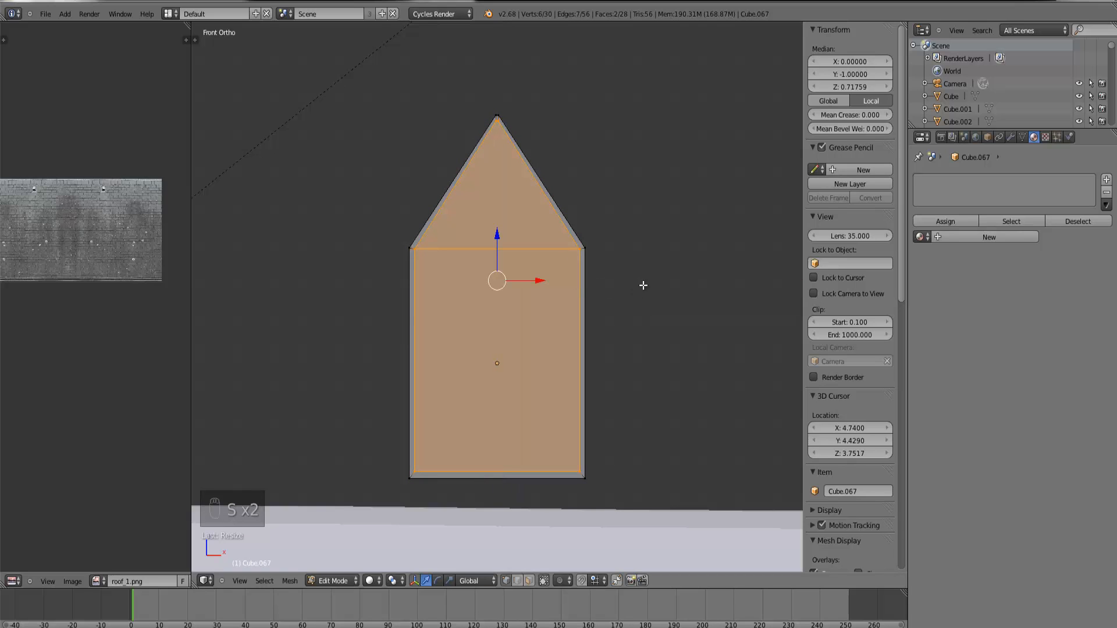
# Step: Fine-tune the inset front faces' Z scale and lower them to about local Z 0.702 to even out the border
pyautogui.press('s')
pyautogui.press('z')
pyautogui.click(642, 284)
pyautogui.scroll(2, 513, 274)
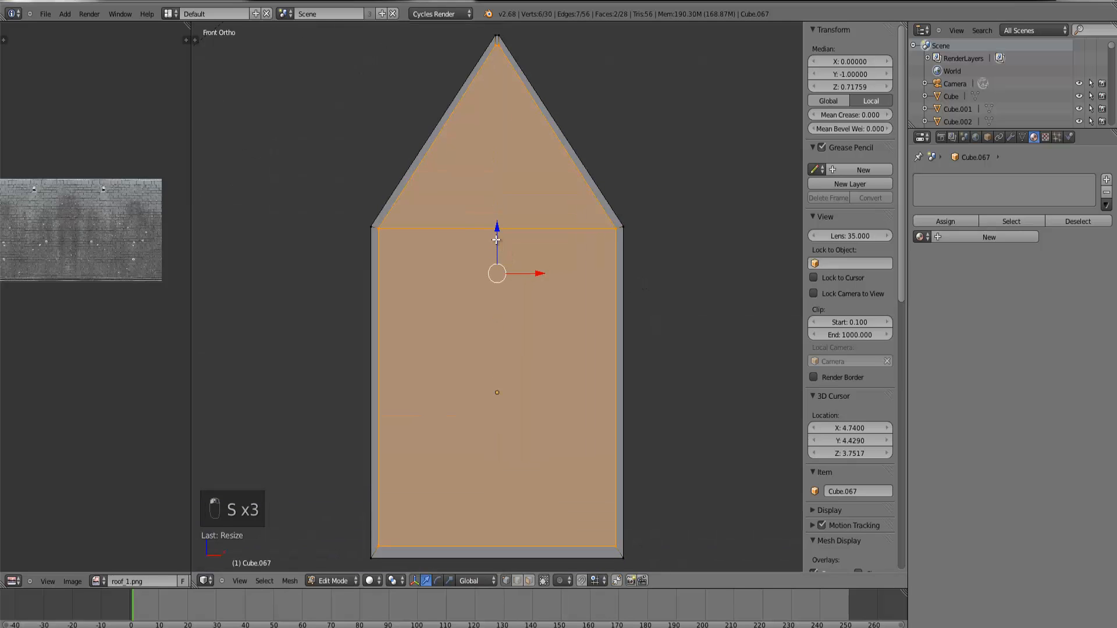
pyautogui.press('g')
pyautogui.press('z')
pyautogui.press('s')
pyautogui.click(681, 277)
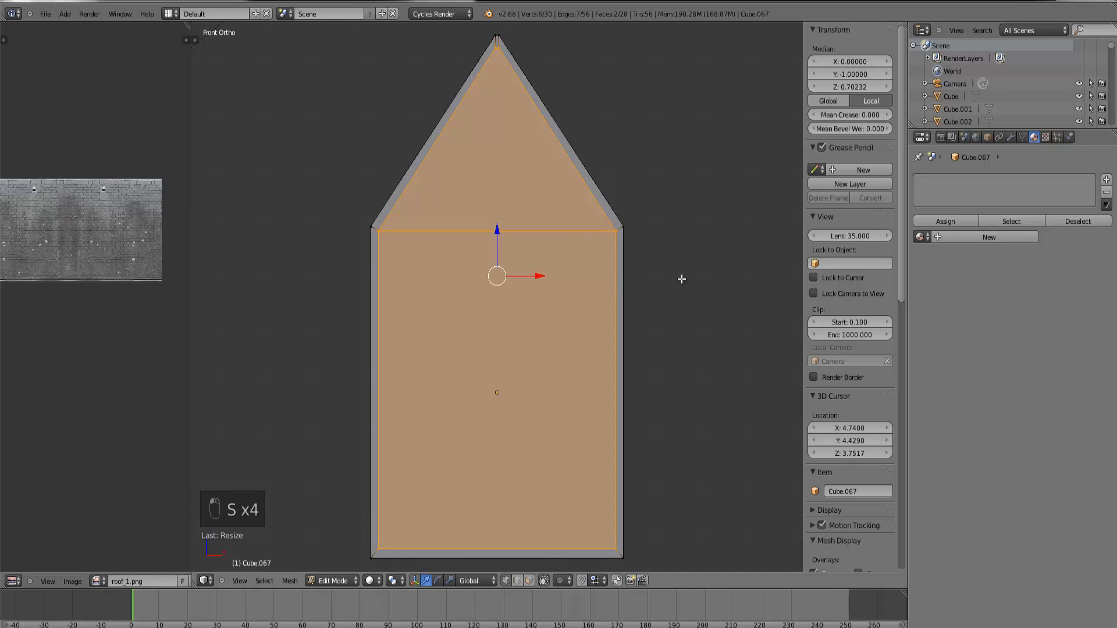
# Step: Extrude the inset front faces into the block, to about local Y -0.95
pyautogui.moveTo(681, 277); pyautogui.dragTo(597, 282, button='middle')
pyautogui.scroll(2, 598, 282)
pyautogui.press('e')
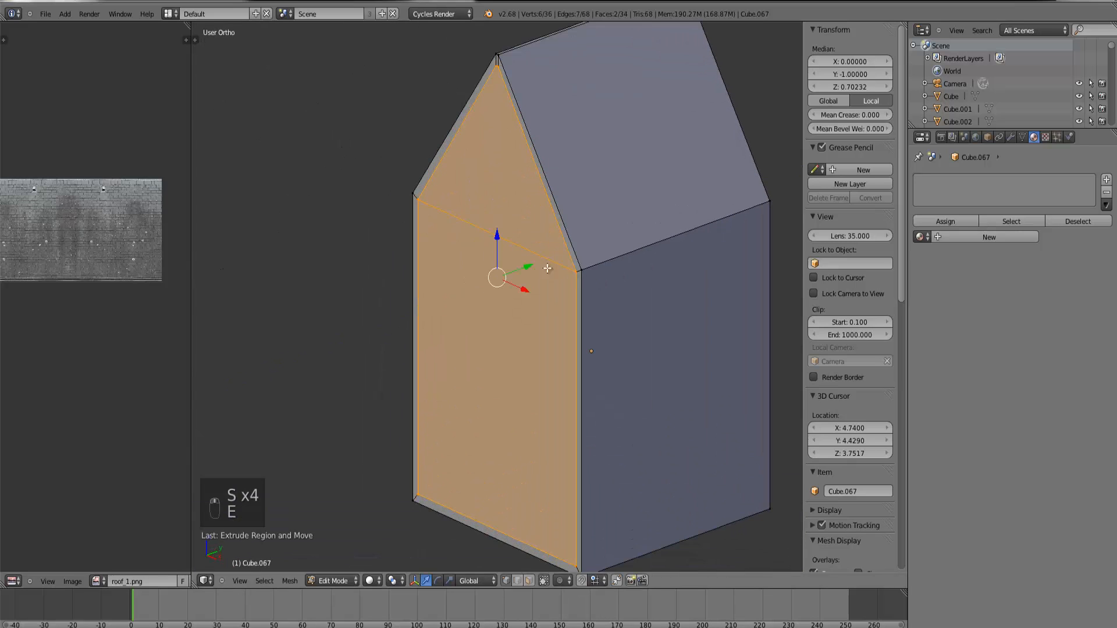
pyautogui.click(535, 263)
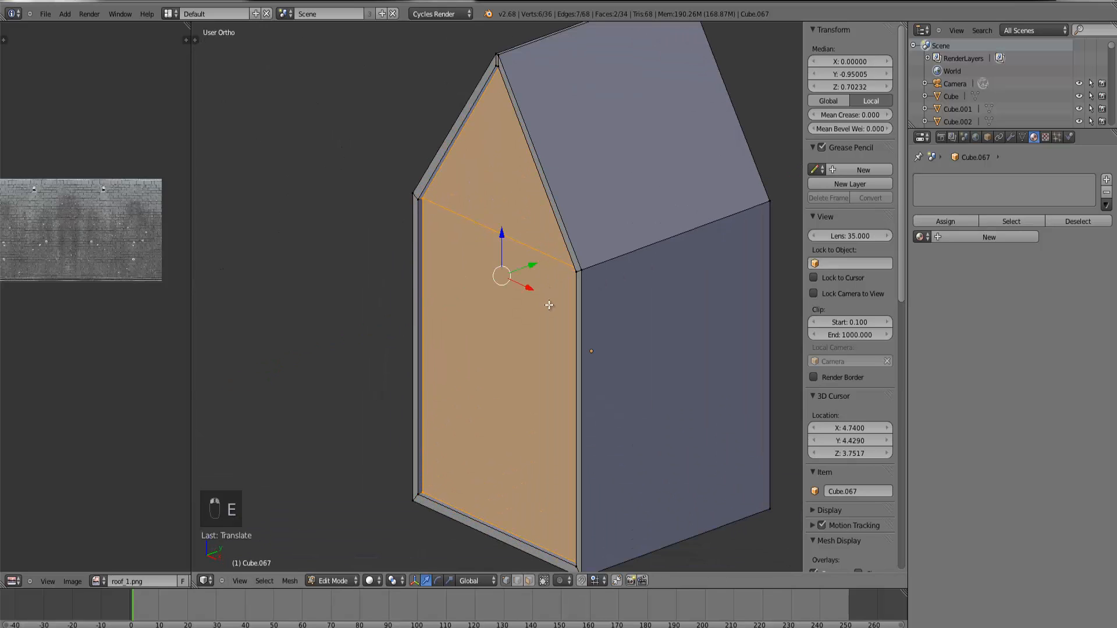
# Step: Shrink the recessed front faces slightly and lower them to about local Z 0.695
pyautogui.press('KP_1')
pyautogui.press('s')
pyautogui.press('x')
pyautogui.click(642, 316)
pyautogui.press('s')
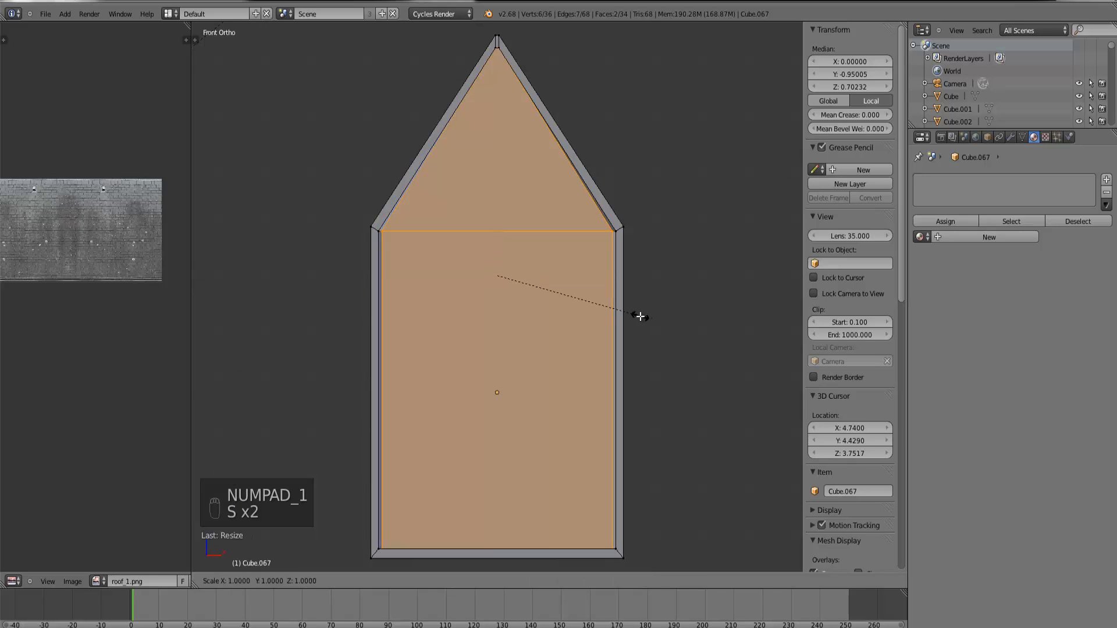
pyautogui.click(636, 318)
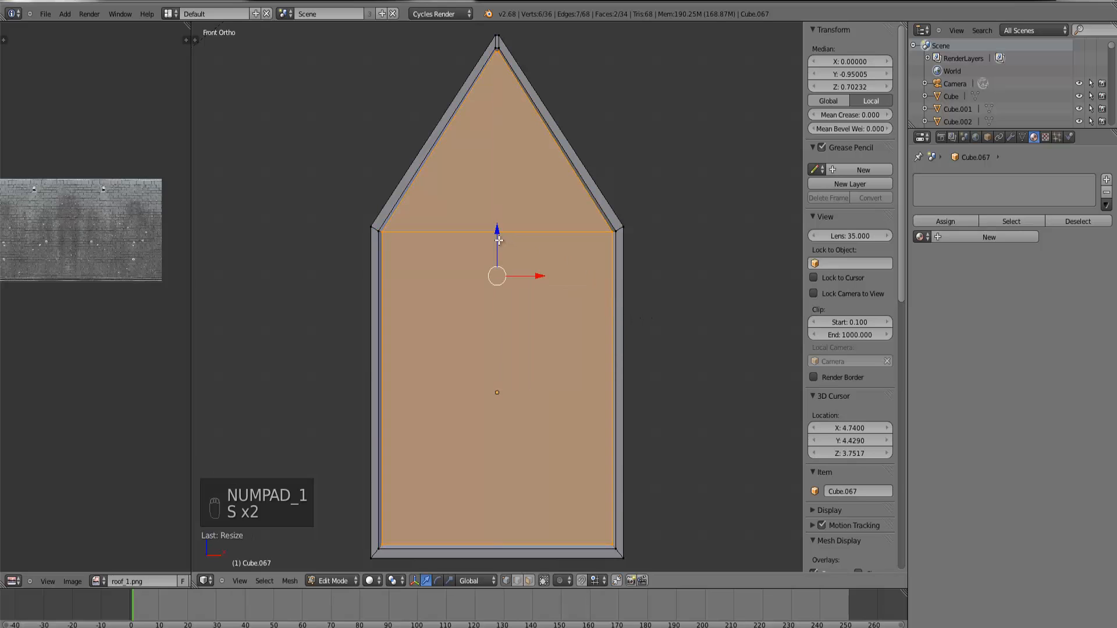
pyautogui.moveTo(499, 239); pyautogui.dragTo(497, 240)
# Step: Select the four corners of the recessed rectangular panel below the gable and extrude it deep into the block
pyautogui.press('Tab')
pyautogui.moveTo(526, 274); pyautogui.dragTo(513, 333, button='middle')
pyautogui.press('KP_1')
pyautogui.press('Tab')
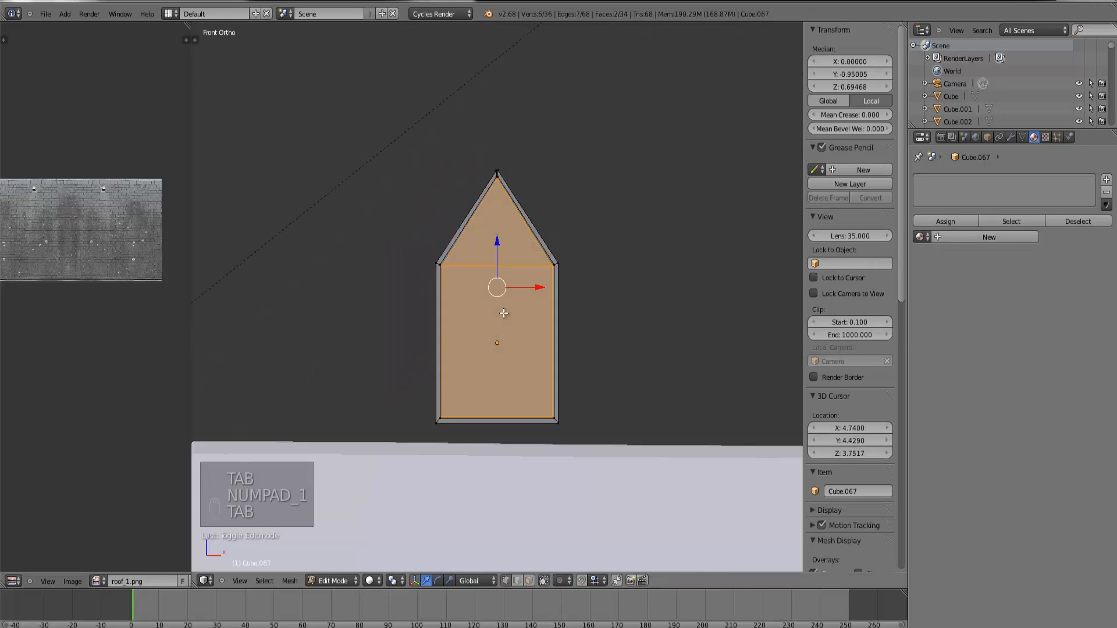
pyautogui.press('z')
pyautogui.scroll(3, 481, 306)
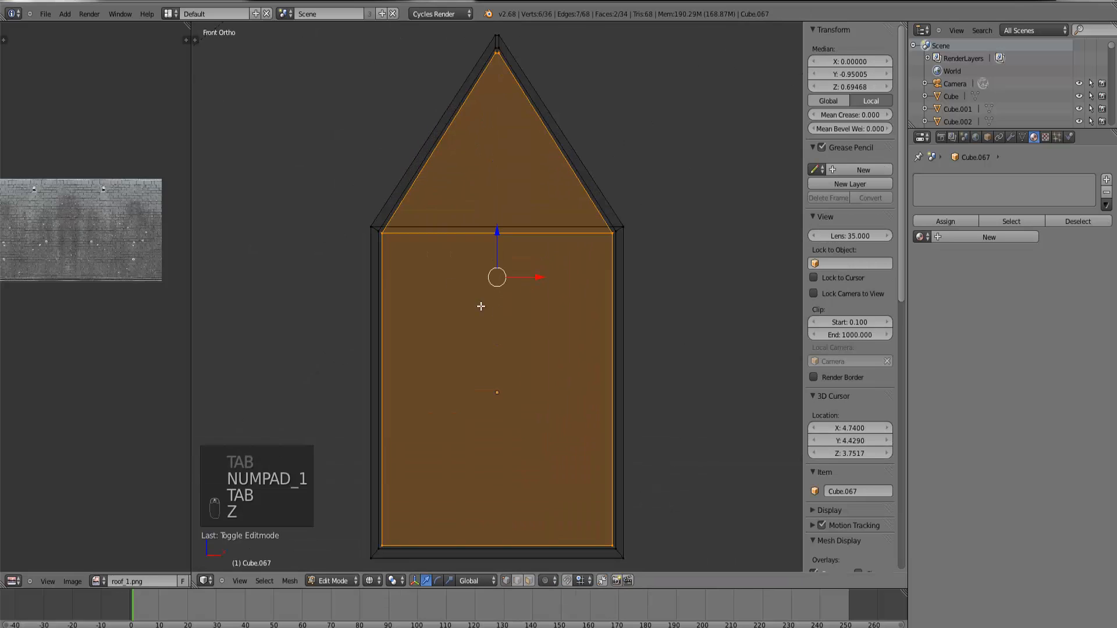
pyautogui.rightClick(387, 236)
pyautogui.keyDown('shift'); pyautogui.rightClick(603, 239); pyautogui.keyUp('shift')
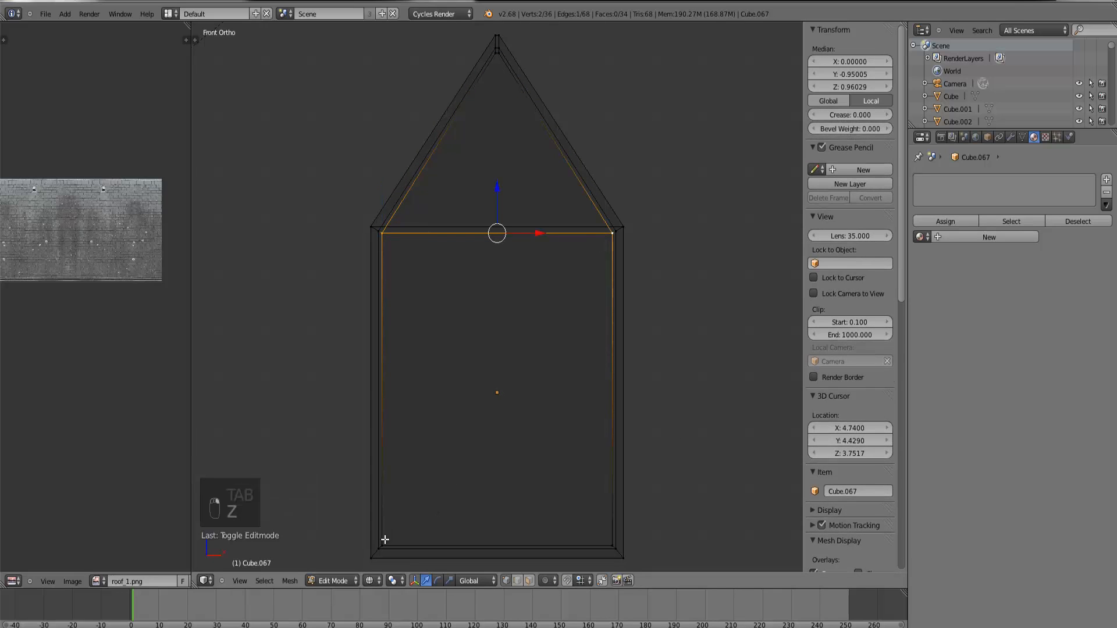
pyautogui.keyDown('shift'); pyautogui.rightClick(385, 540); pyautogui.keyUp('shift')
pyautogui.keyDown('shift'); pyautogui.rightClick(601, 539); pyautogui.keyUp('shift')
pyautogui.moveTo(630, 433); pyautogui.dragTo(529, 459, button='middle')
pyautogui.press('e')
pyautogui.click(731, 473)
pyautogui.press('Tab')
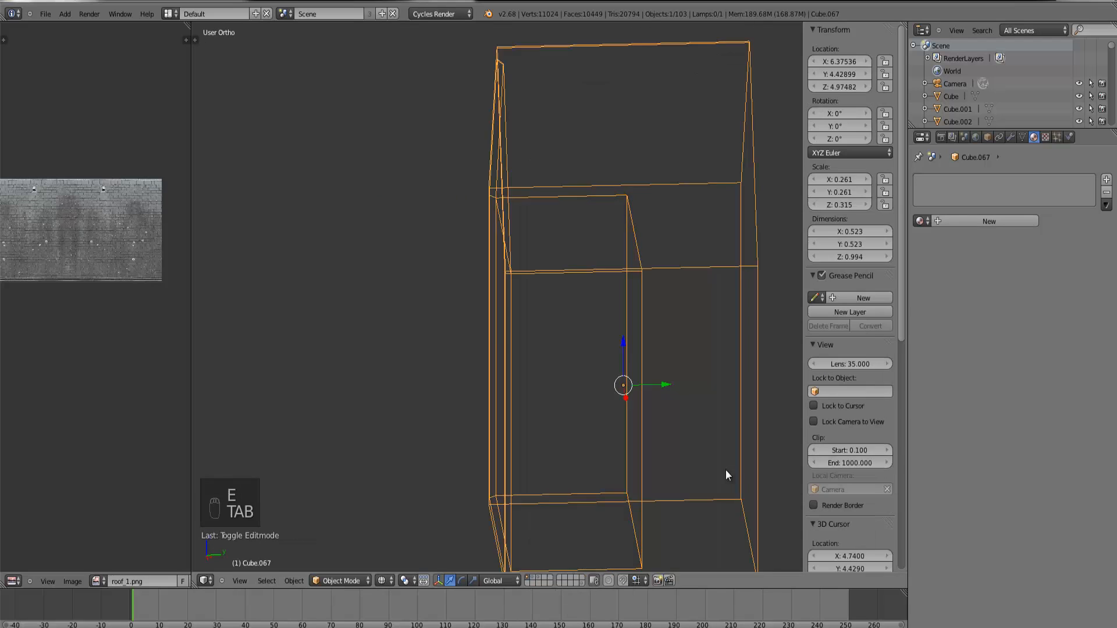
# Step: Add a Window mesh object to the scene in the shaded front view
pyautogui.press('z')
pyautogui.moveTo(693, 471); pyautogui.dragTo(811, 440, button='middle')
pyautogui.press('KP_1')
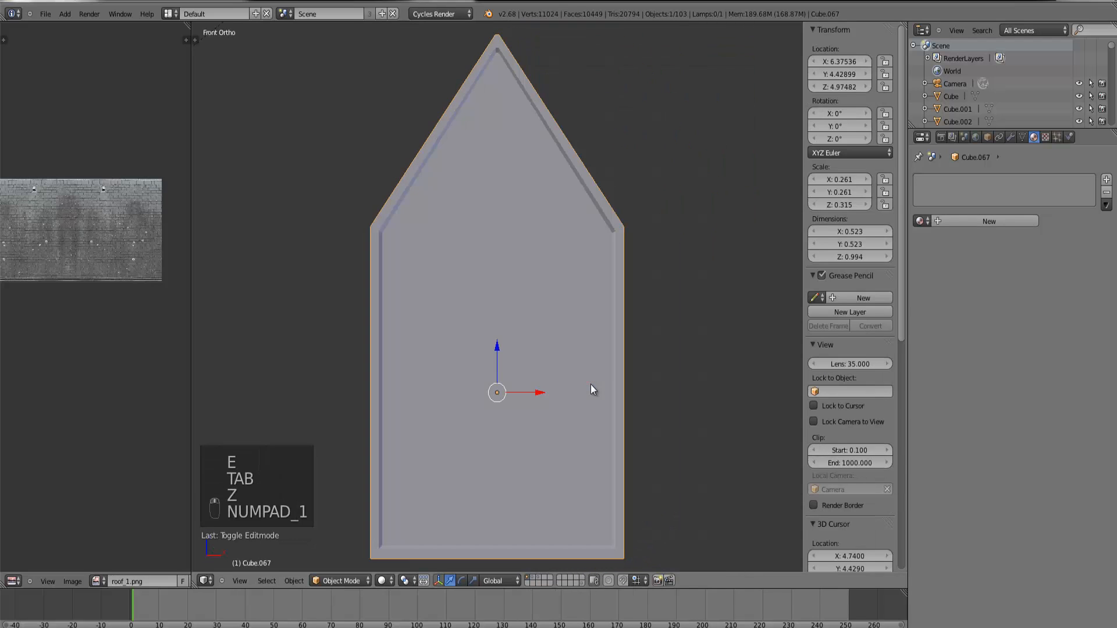
pyautogui.click(64, 15)
pyautogui.moveTo(76, 26)
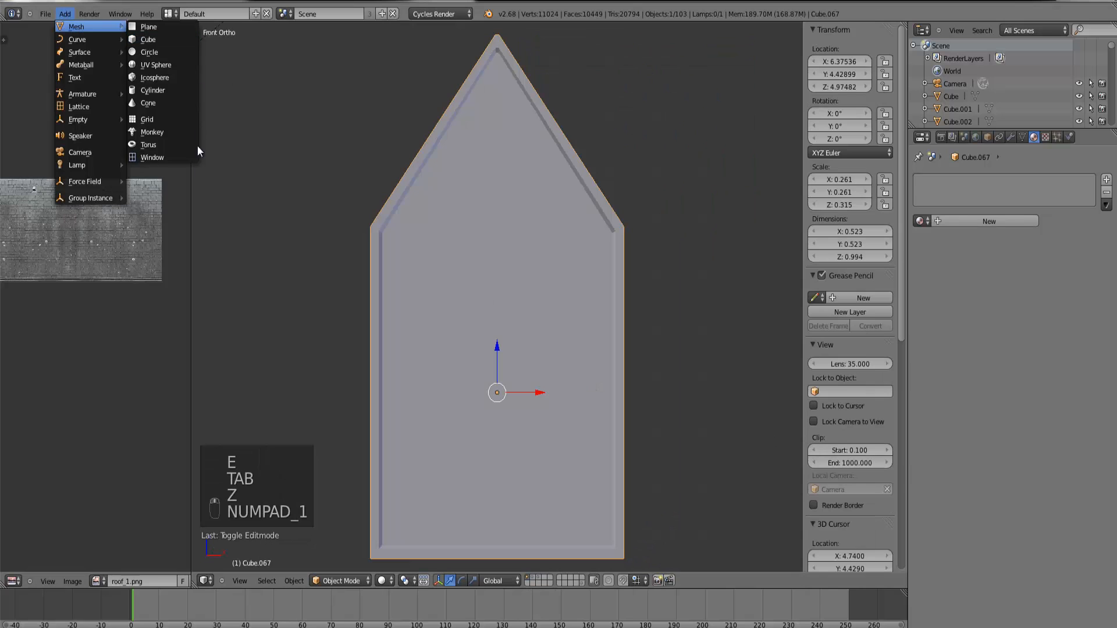
pyautogui.click(173, 159)
pyautogui.scroll(-8, 448, 291)
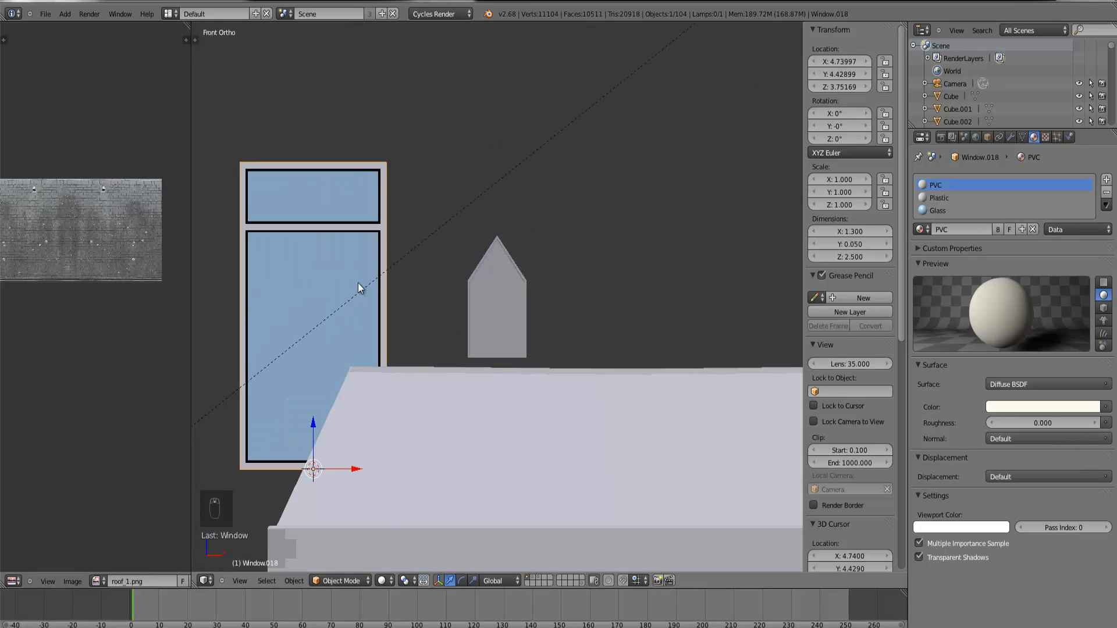
# Step: Set the new window's V Count to 1 and its row height to 170
pyautogui.press('t')
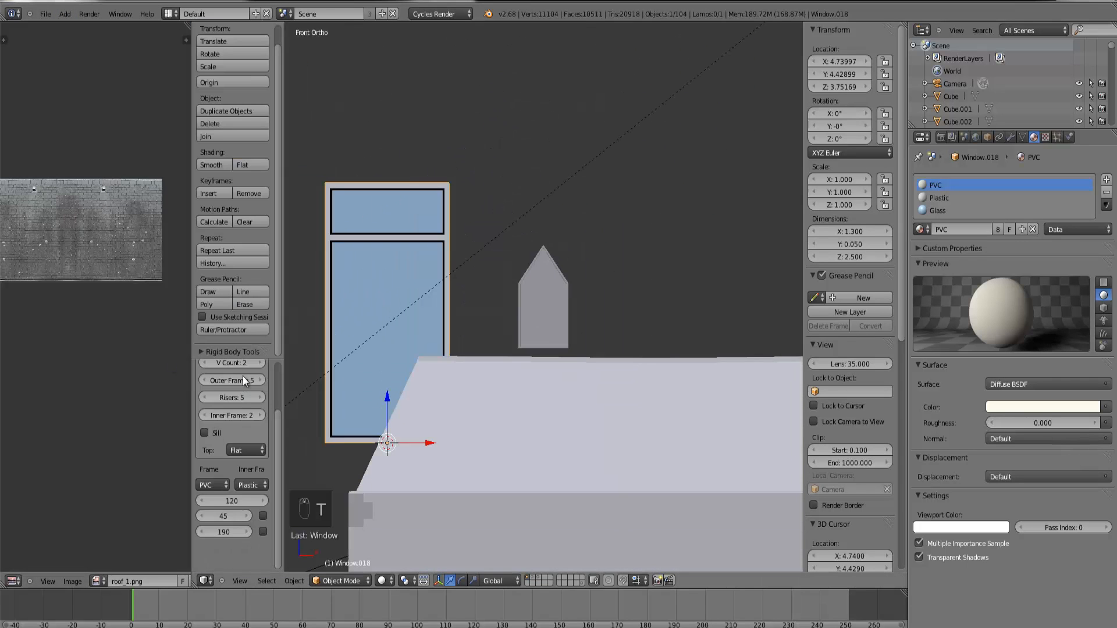
pyautogui.scroll(3, 247, 384)
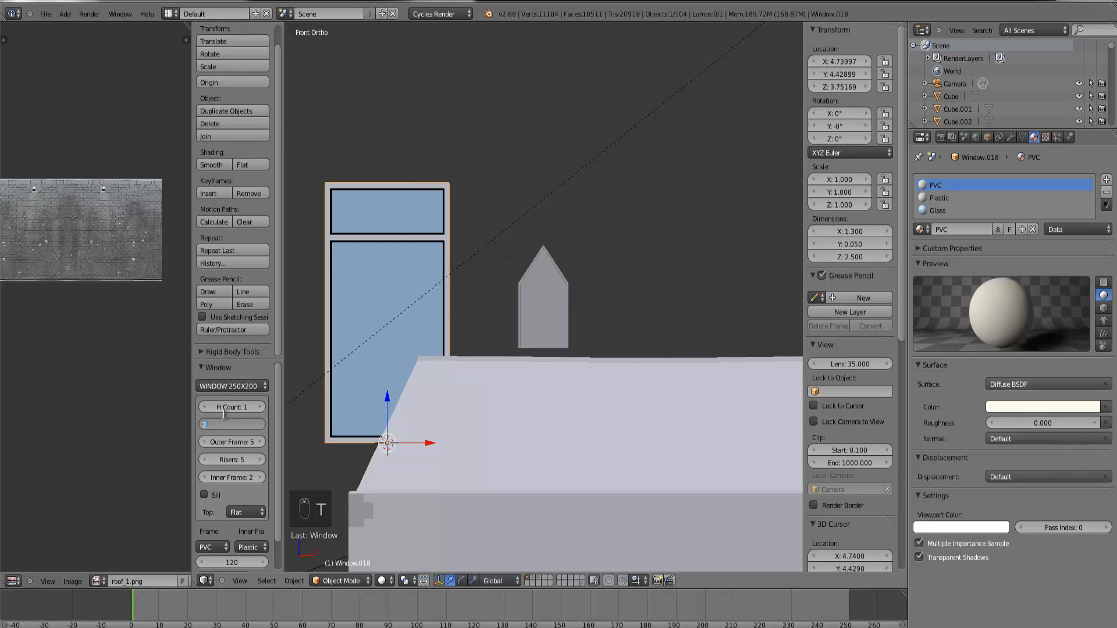
pyautogui.press('Return')
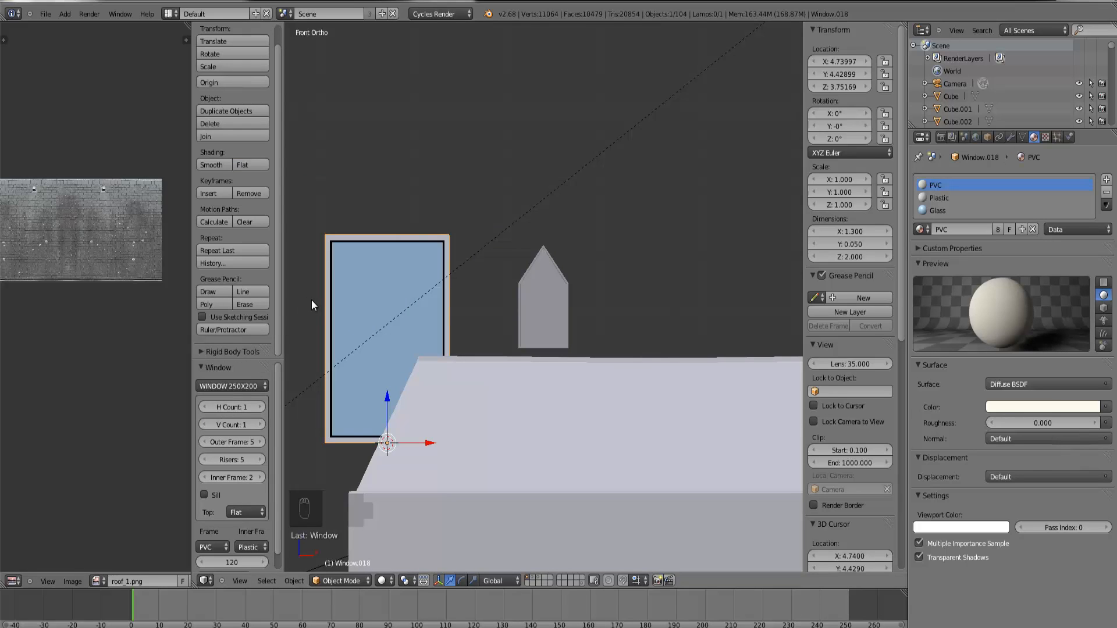
pyautogui.scroll(-5, 304, 405)
pyautogui.scroll(-1, 259, 482)
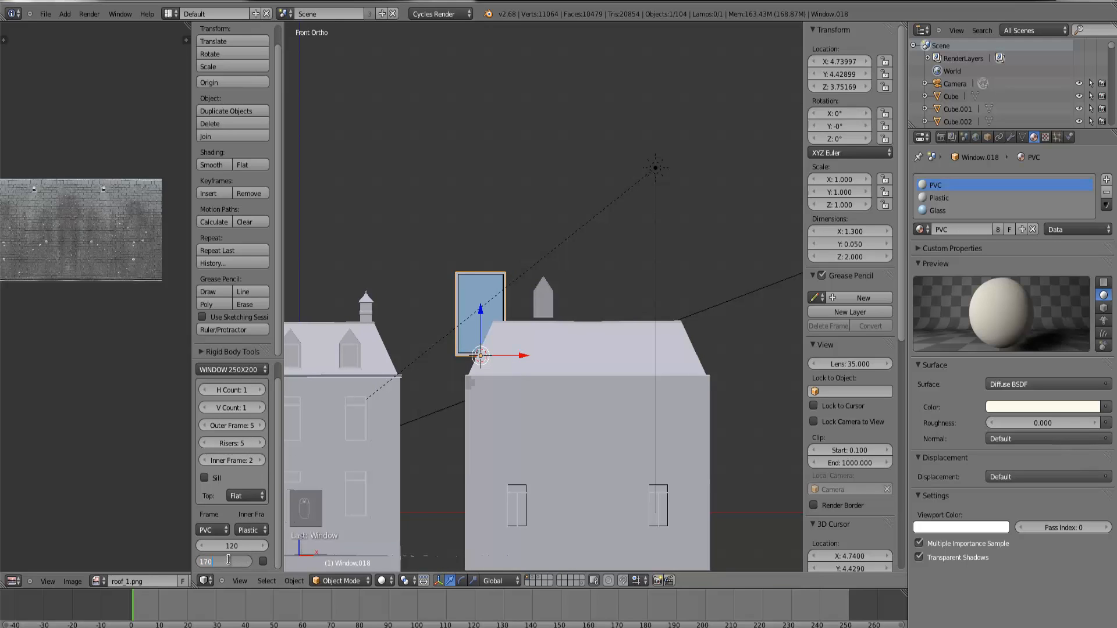
pyautogui.scroll(3, 442, 274)
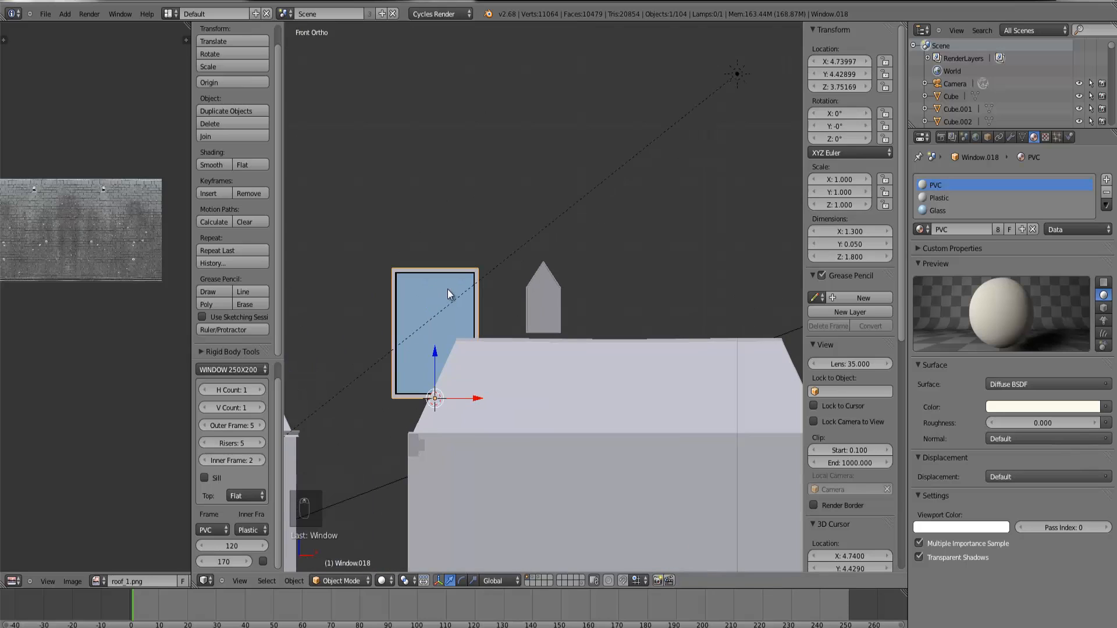
# Step: Select all linked geometry of the new window's inner glass pane and delete its vertices, keeping the frame
pyautogui.press('z')
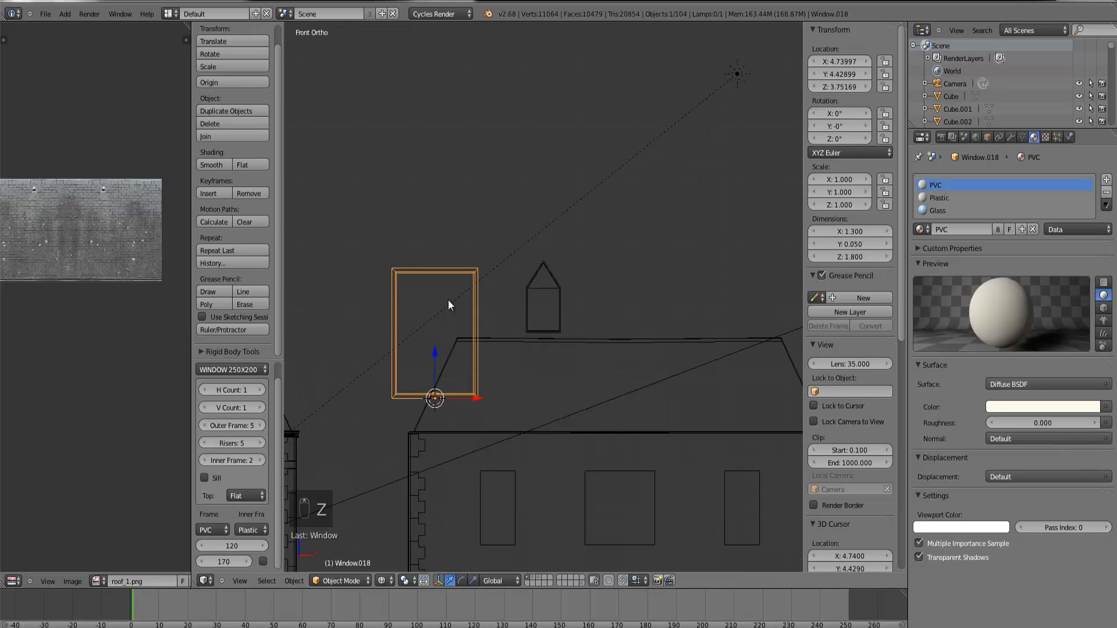
pyautogui.press('z')
pyautogui.press('Tab')
pyautogui.rightClick(473, 273)
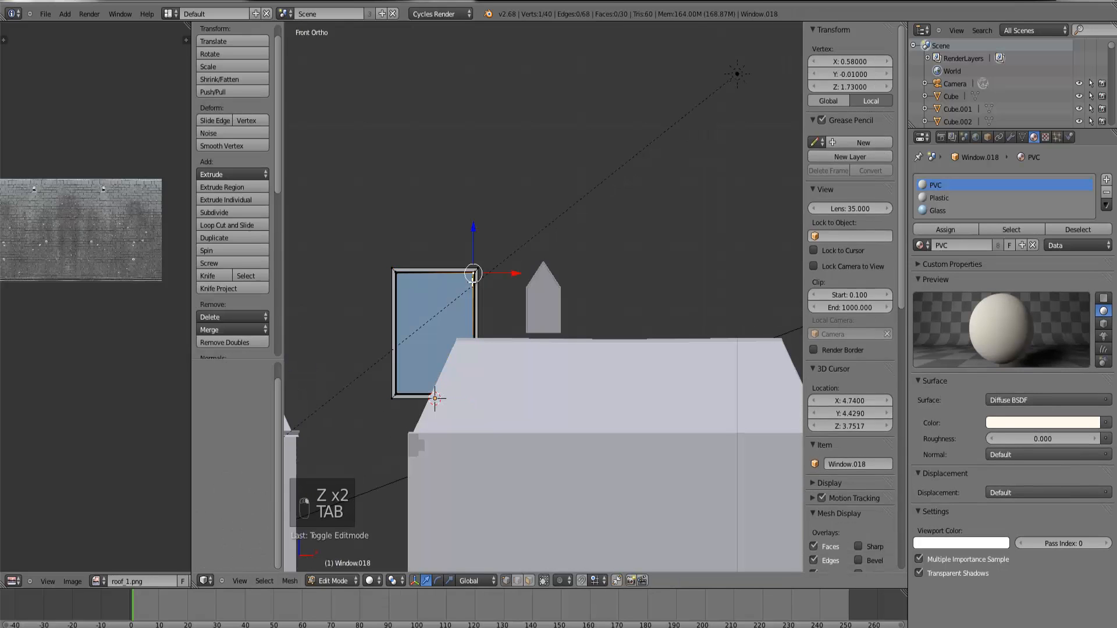
pyautogui.press('ctrl+KP_Decimal')
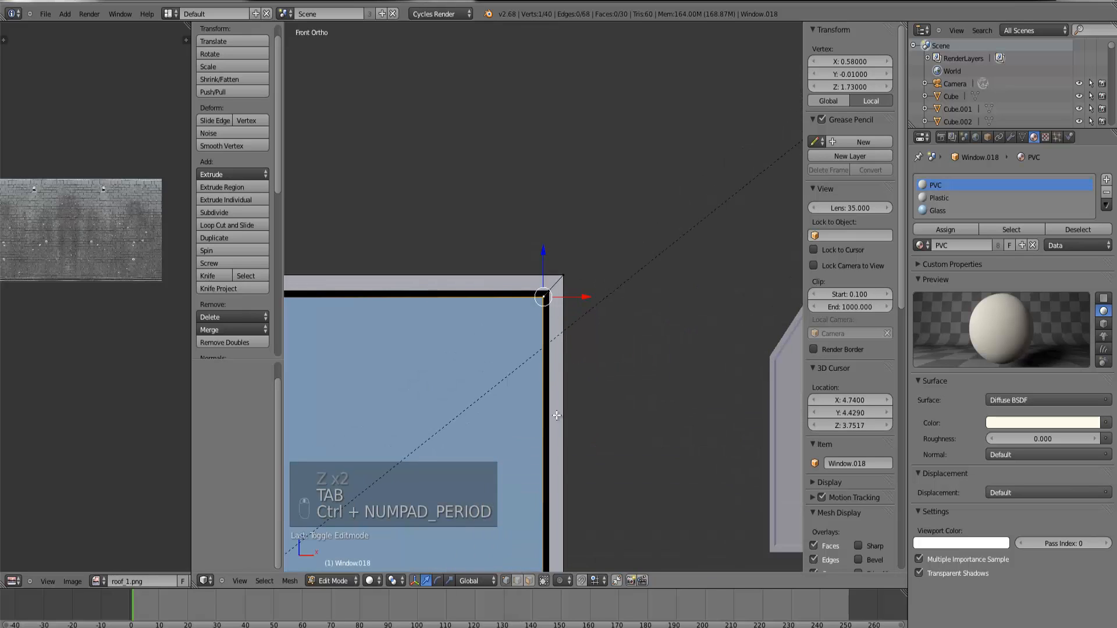
pyautogui.moveTo(473, 274); pyautogui.dragTo(618, 411, button='middle')
pyautogui.scroll(5, 599, 367)
pyautogui.press('z')
pyautogui.scroll(8, 518, 345)
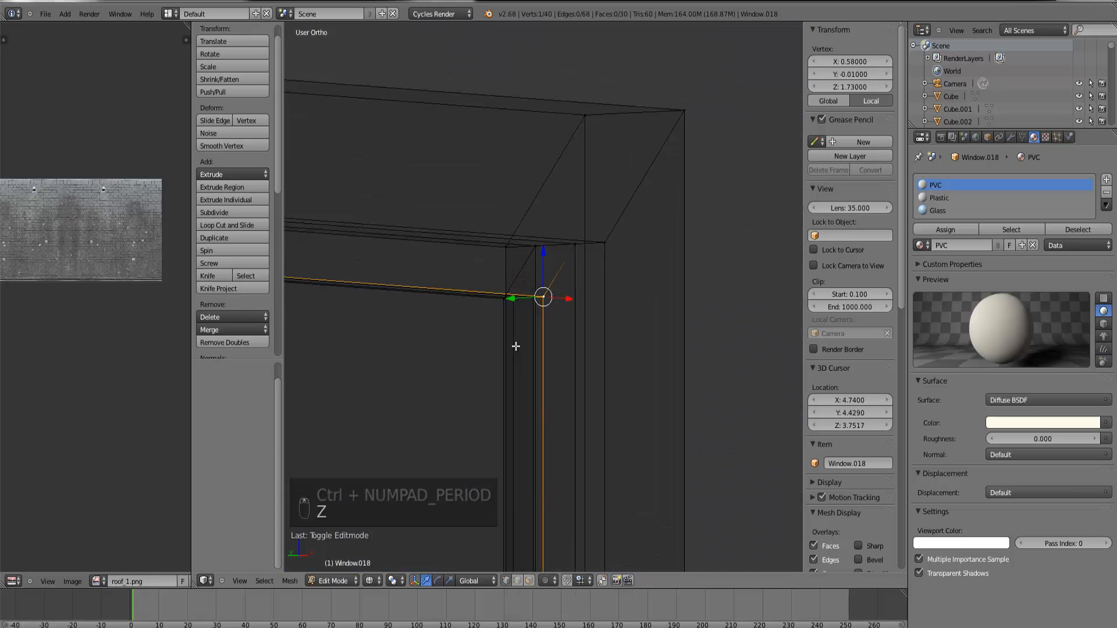
pyautogui.rightClick(521, 310)
pyautogui.moveTo(521, 310); pyautogui.dragTo(524, 331, button='middle')
pyautogui.keyDown('shift'); pyautogui.rightClick(511, 296); pyautogui.keyUp('shift')
pyautogui.press('x')
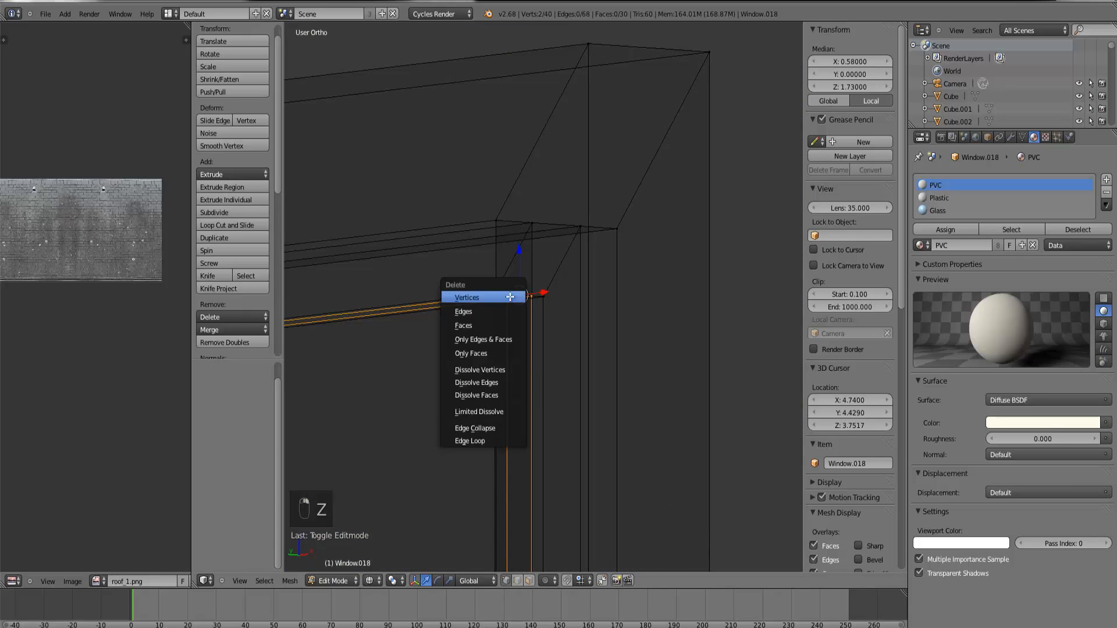
pyautogui.hotkey('ctrl', 'l')
pyautogui.press('x')
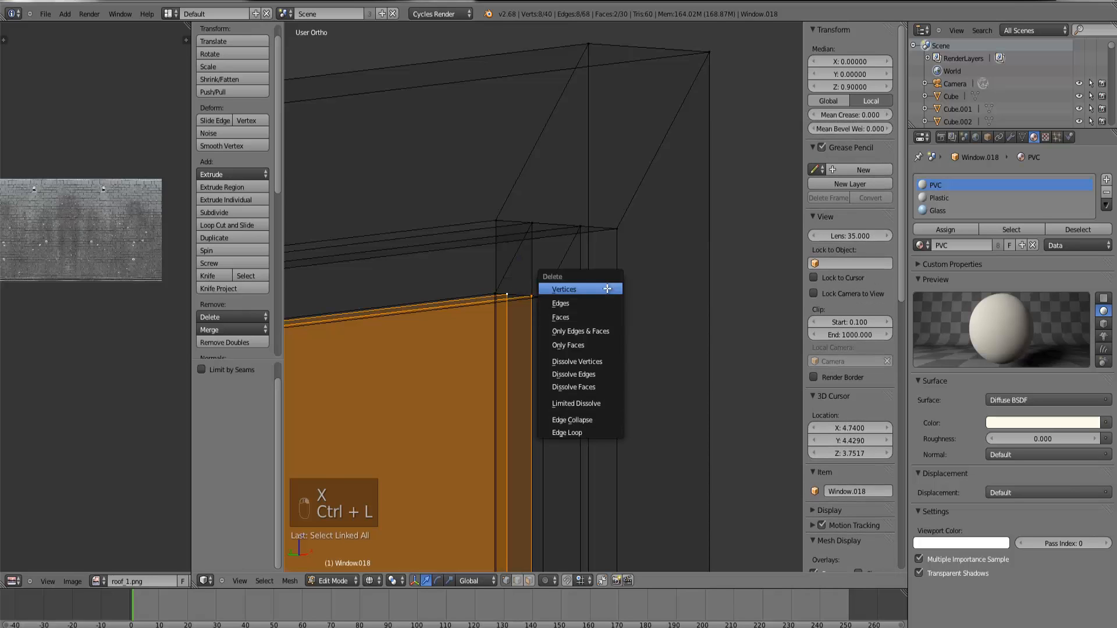
pyautogui.click(608, 288)
pyautogui.press('Tab')
# Step: Move the window frame over to the dormer in front view and scale it down to about 0.517
pyautogui.press('KP_1')
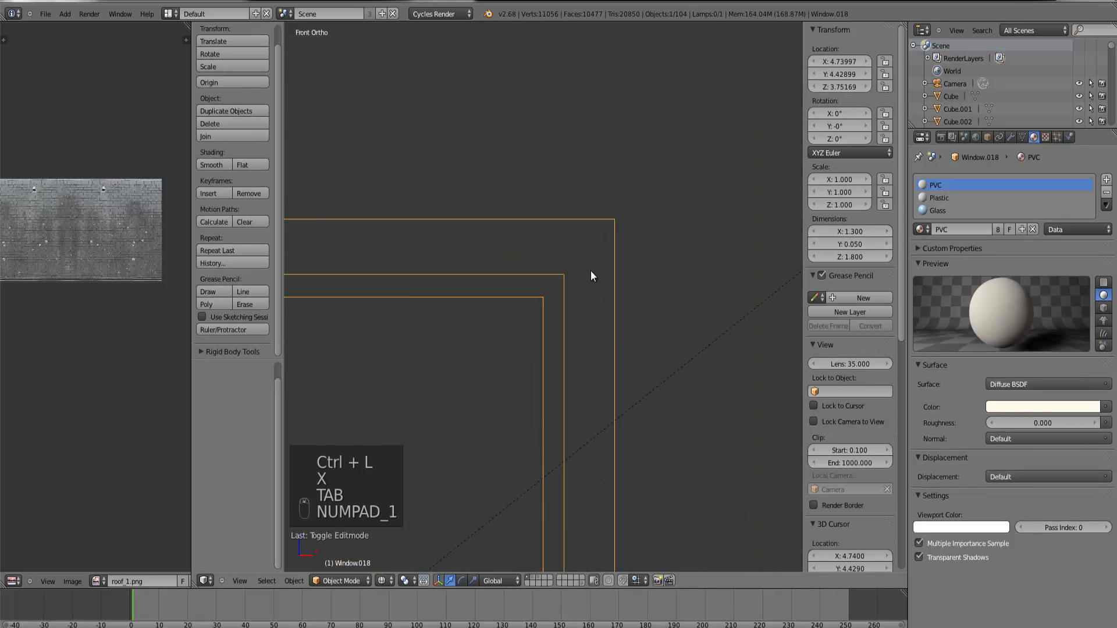
pyautogui.scroll(-2, 591, 274)
pyautogui.scroll(-4, 824, 203)
pyautogui.scroll(-3, 588, 296)
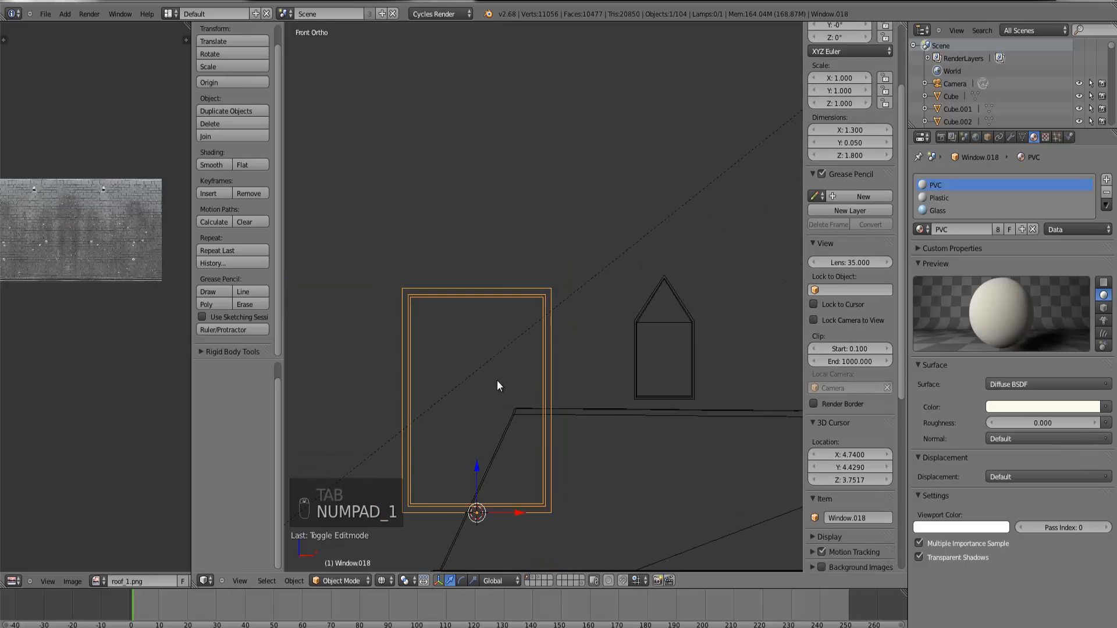
pyautogui.press('g')
pyautogui.click(733, 438)
pyautogui.press('s')
pyautogui.click(699, 423)
pyautogui.press('g')
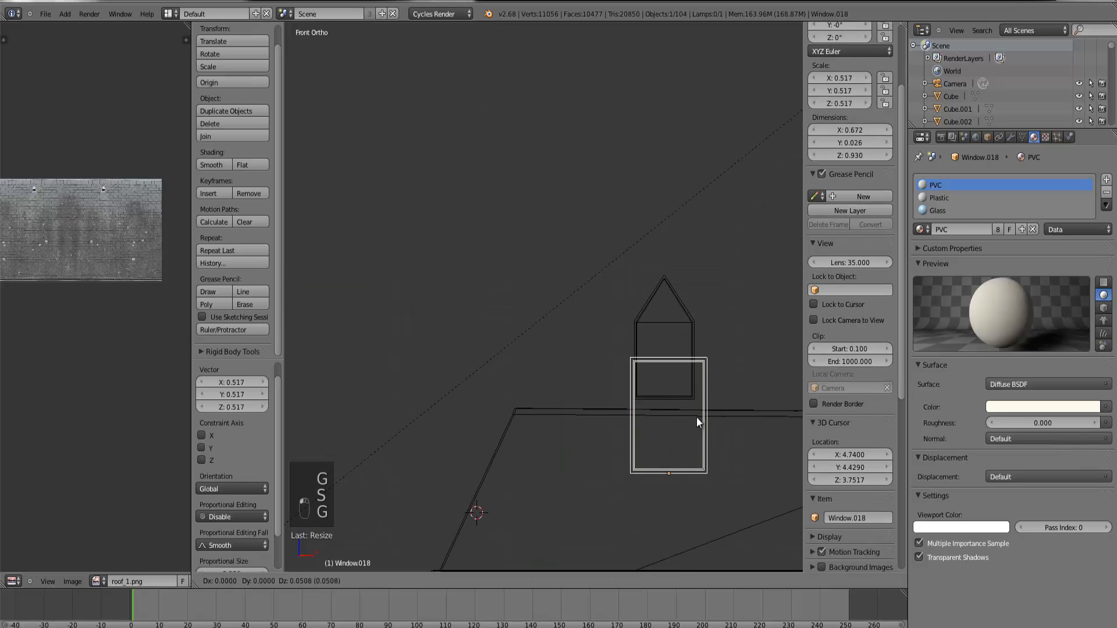
pyautogui.click(692, 370)
# Step: Shrink the window frame to about 0.328 scale and align it with the dormer's rectangular front opening
pyautogui.press('ctrl+KP_Decimal')
pyautogui.press('s')
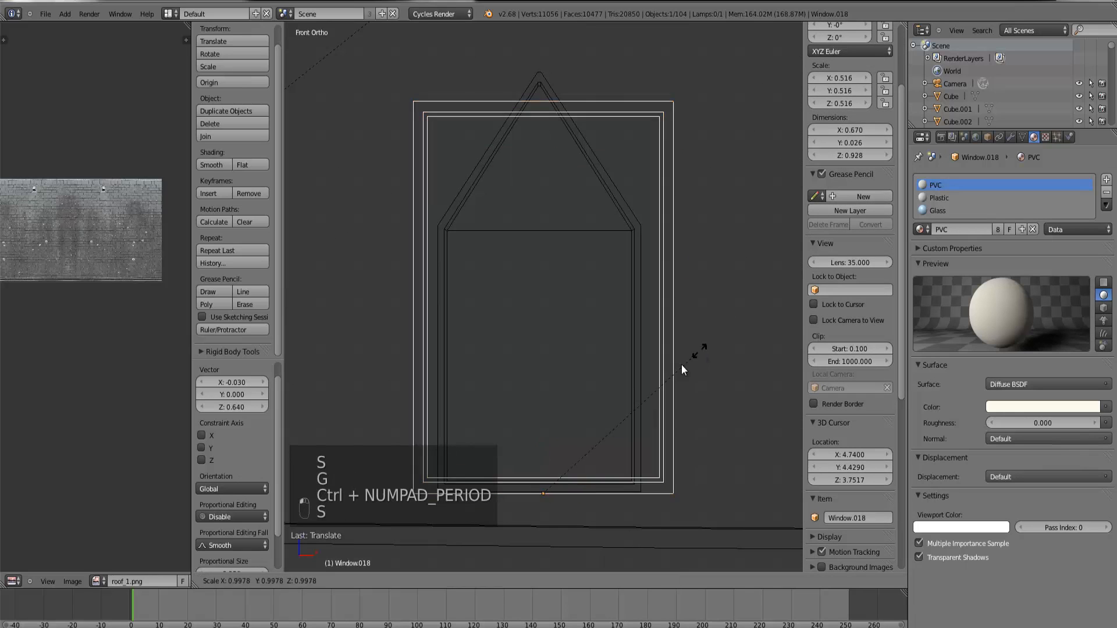
pyautogui.click(643, 407)
pyautogui.scroll(2, 668, 411)
pyautogui.press('g')
pyautogui.click(663, 409)
pyautogui.press('s')
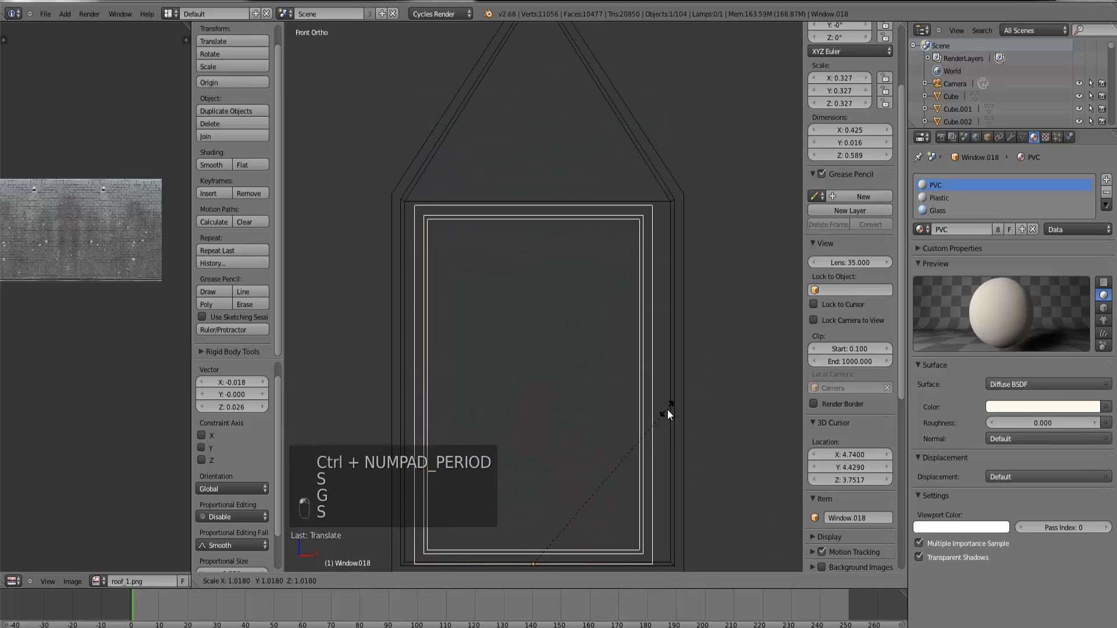
pyautogui.click(669, 410)
pyautogui.press('g')
pyautogui.click(670, 411)
# Step: Enlarge the frame to about 0.329 scale, nudge it up slightly, and try stretching it along X
pyautogui.press('s')
pyautogui.rightClick(670, 413)
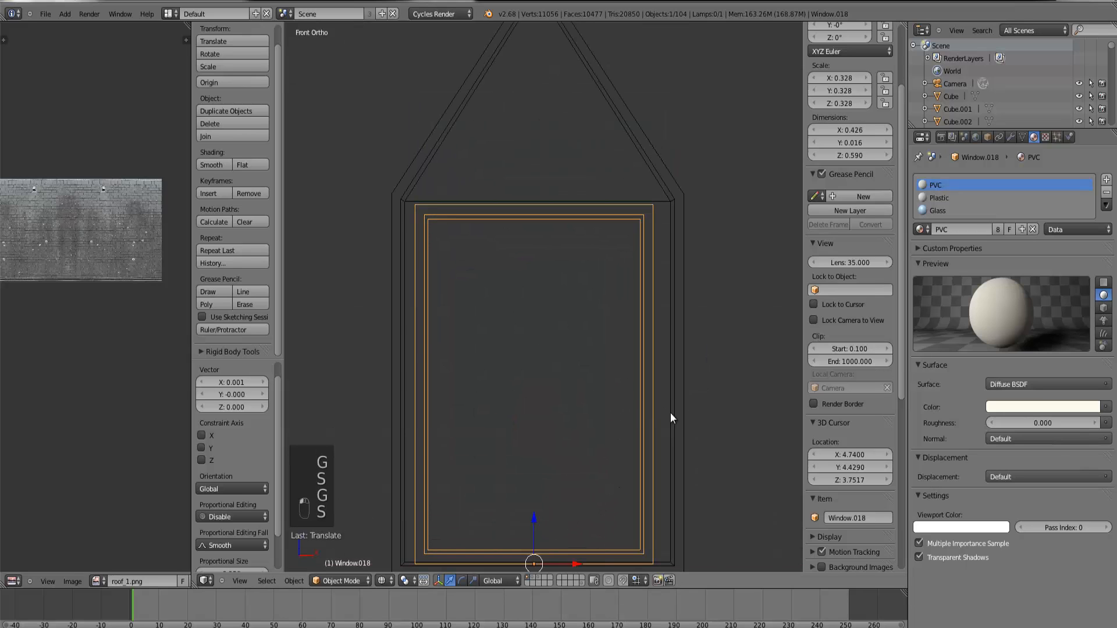
pyautogui.scroll(-1, 708, 410)
pyautogui.press('s')
pyautogui.press('g')
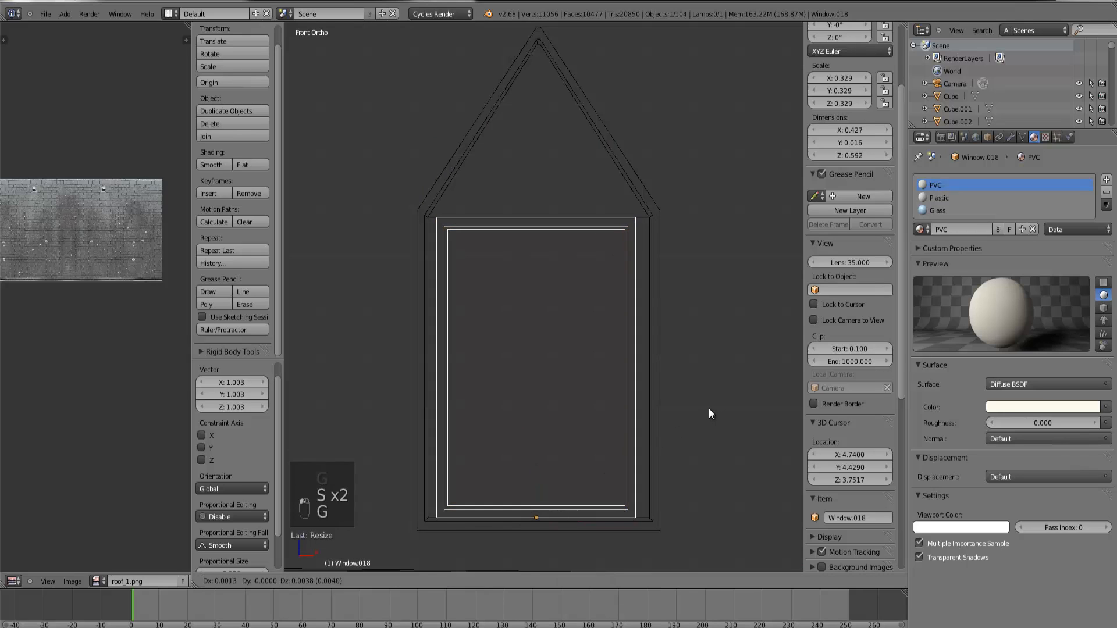
pyautogui.click(709, 407)
pyautogui.press('s')
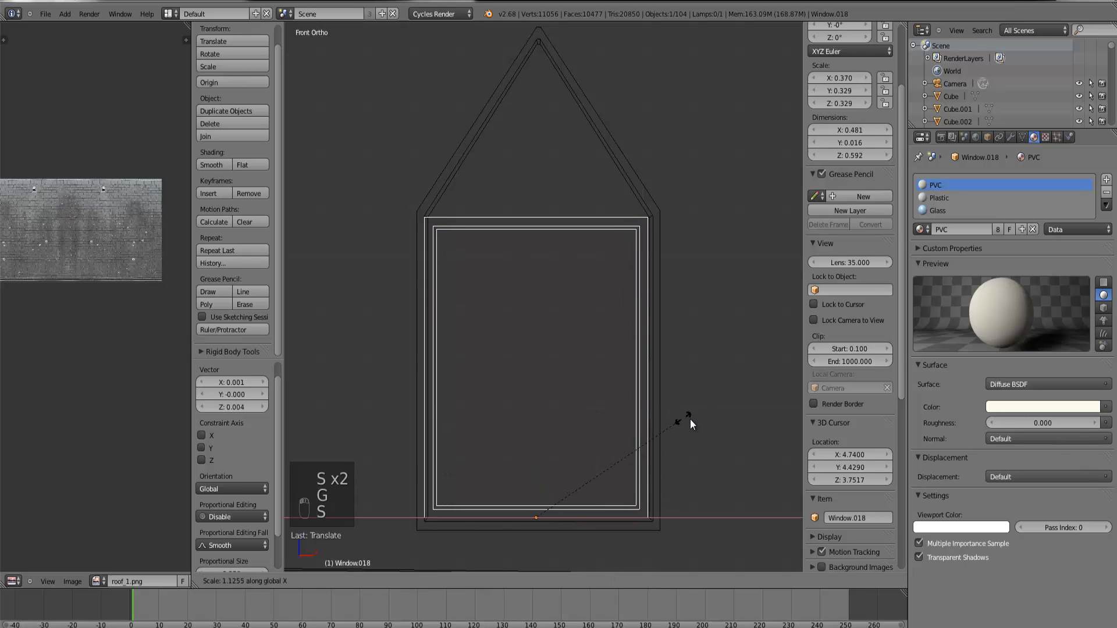
pyautogui.rightClick(690, 420)
# Step: Select all vertices of the frame's left side and move them about 0.018 outward along X to the opening's edge
pyautogui.press('Tab')
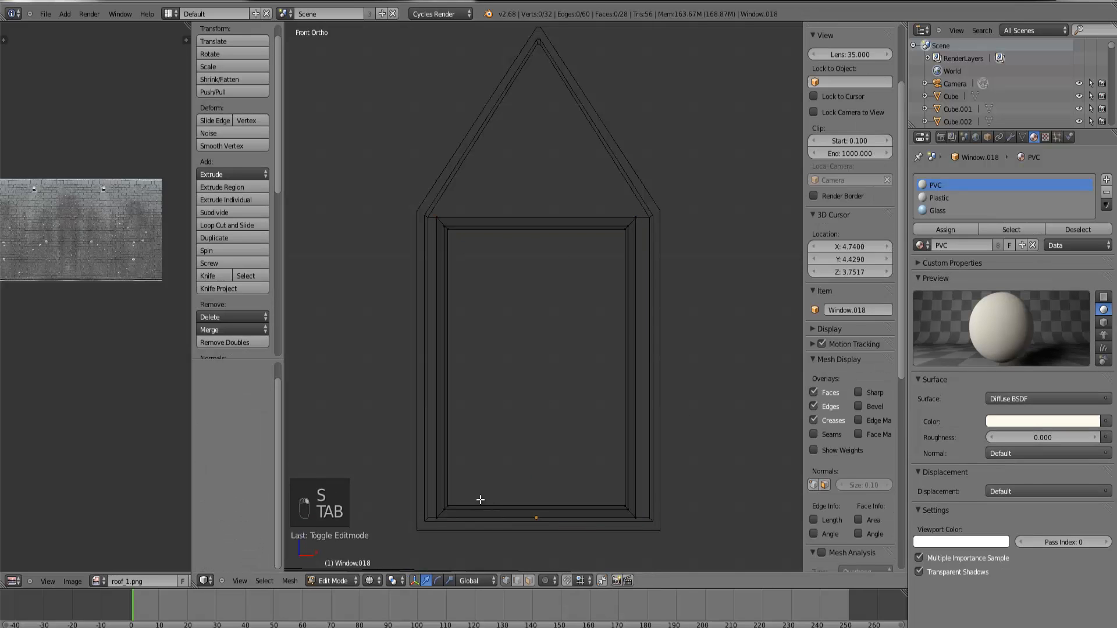
pyautogui.rightClick(479, 500)
pyautogui.press('b')
pyautogui.press('b')
pyautogui.click(470, 534)
pyautogui.press('b')
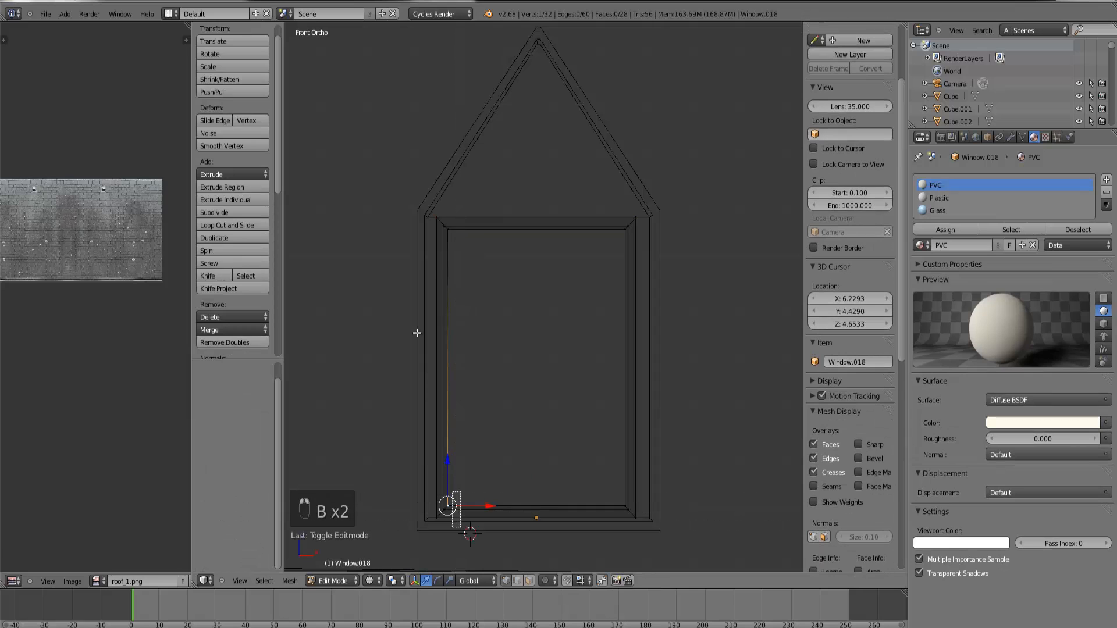
pyautogui.moveTo(461, 527); pyautogui.dragTo(393, 158)
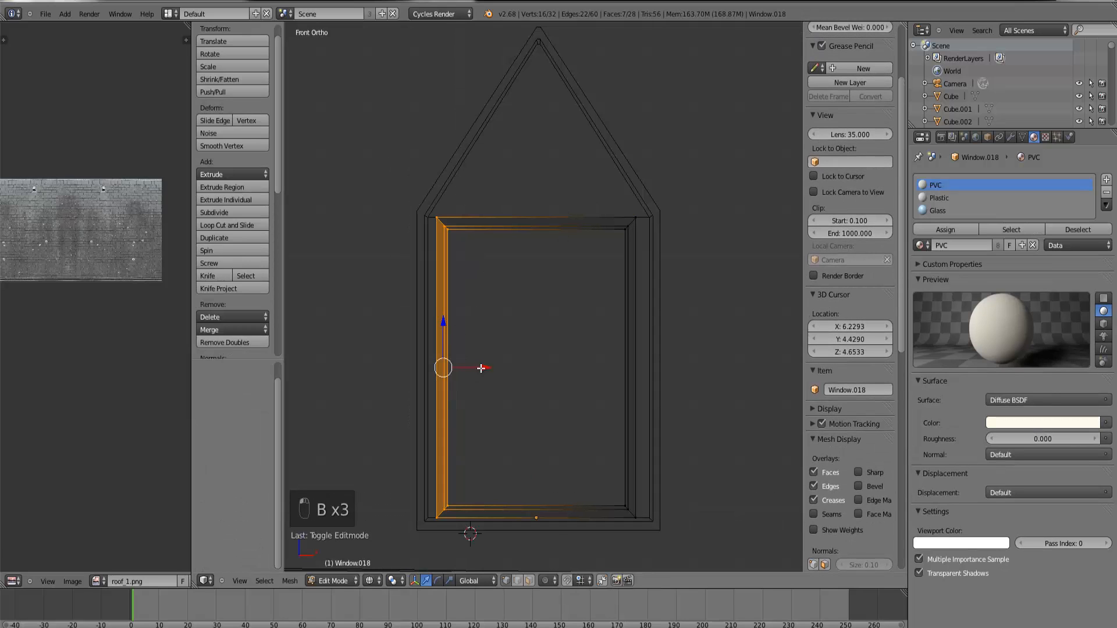
pyautogui.moveTo(481, 368); pyautogui.dragTo(472, 371)
# Step: Select the frame's right-side vertices and move them outward along X to the opening's edge, making the window about 0.475 wide
pyautogui.rightClick(637, 518)
pyautogui.press('b')
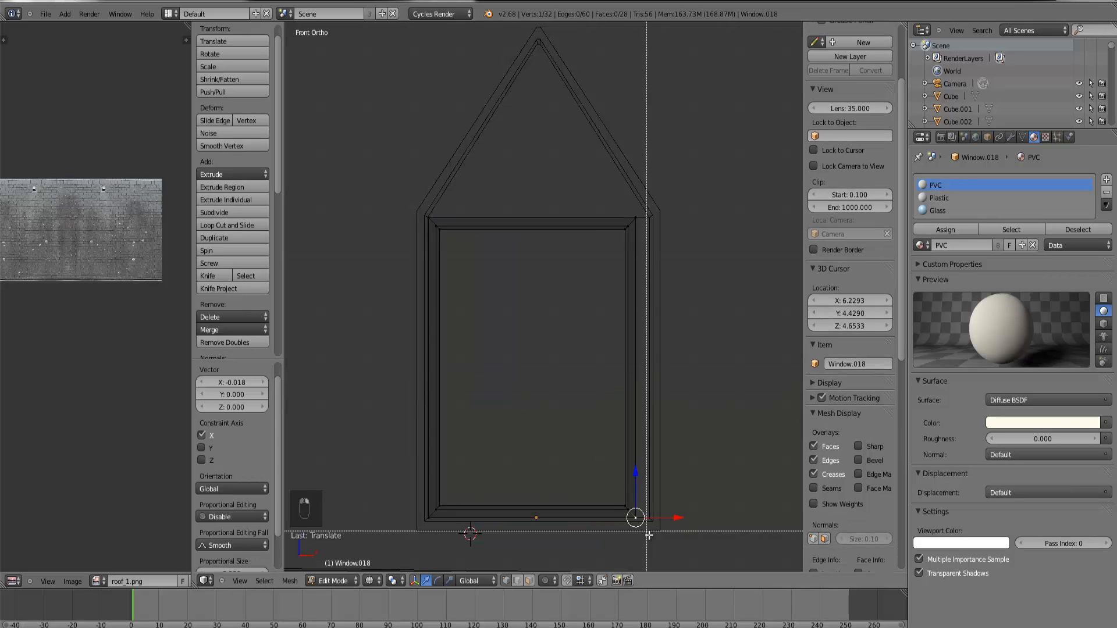
pyautogui.moveTo(651, 536); pyautogui.dragTo(592, 192)
pyautogui.moveTo(658, 370); pyautogui.dragTo(669, 371)
pyautogui.press('Tab')
pyautogui.press('z')
pyautogui.scroll(-3, 609, 370)
pyautogui.moveTo(669, 371)
pyautogui.mouseDown(button='middle')
pyautogui.moveTo(609, 370)
pyautogui.moveTo(625, 399)
pyautogui.moveTo(578, 389)
pyautogui.moveTo(524, 354)
pyautogui.moveTo(581, 404)
pyautogui.mouseUp(button='middle')
pyautogui.press('g')
pyautogui.click(534, 375)
pyautogui.hotkey('ctrl', 'z')
# Step: Move the window about 0.252 forward along Y to the dormer's front, and set it back about 0.017 into the opening
pyautogui.scroll(4, 578, 389)
pyautogui.press('g')
pyautogui.press('y')
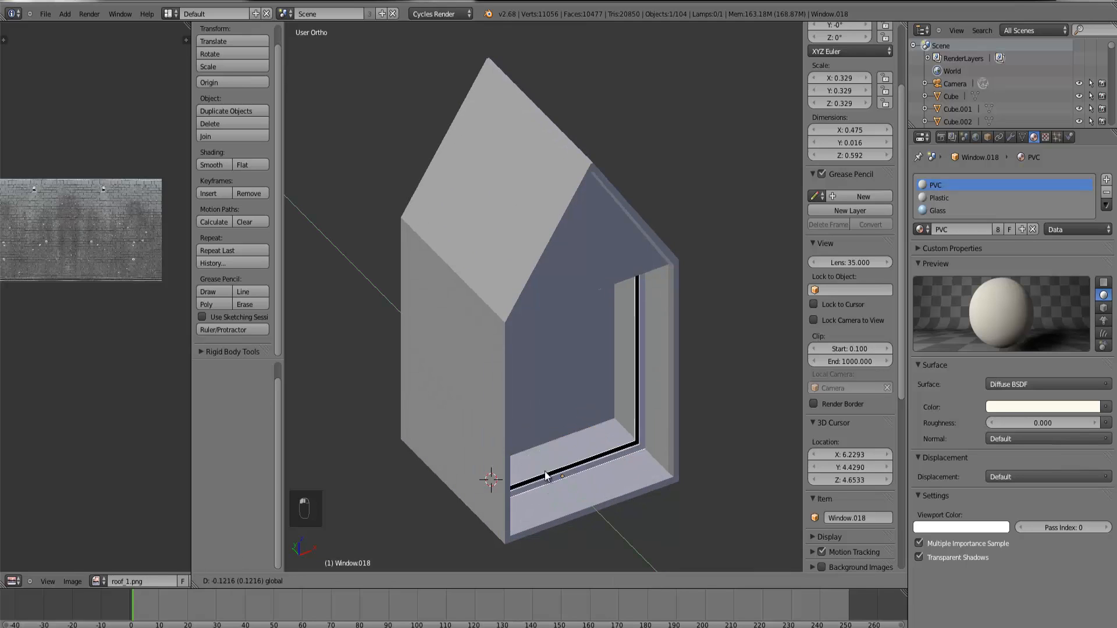
pyautogui.click(559, 496)
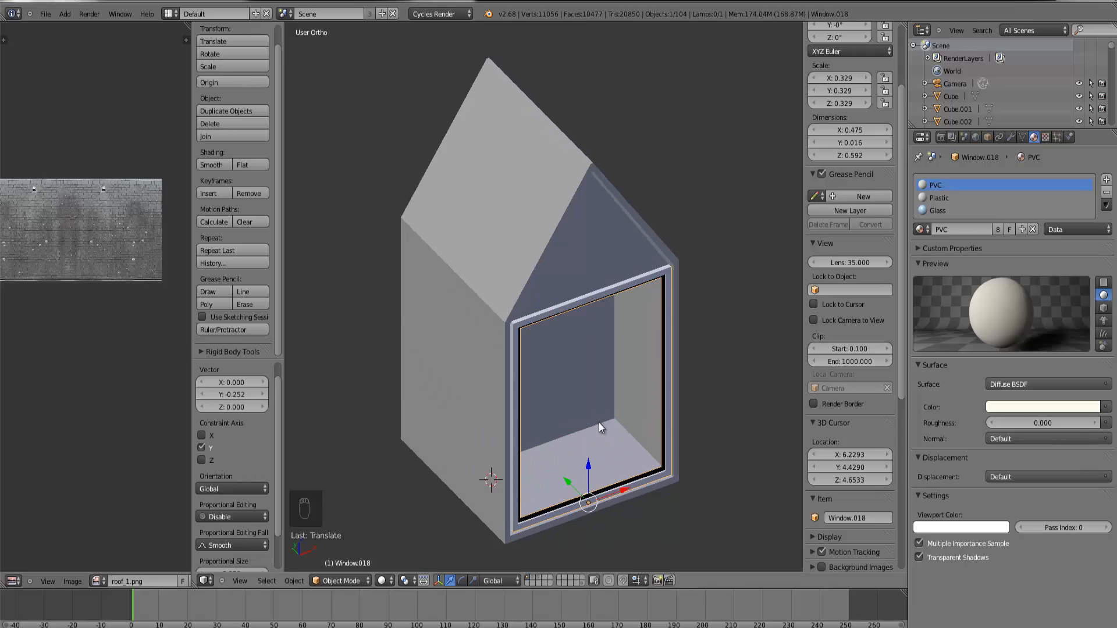
pyautogui.press('g')
pyautogui.press('y')
pyautogui.click(562, 477)
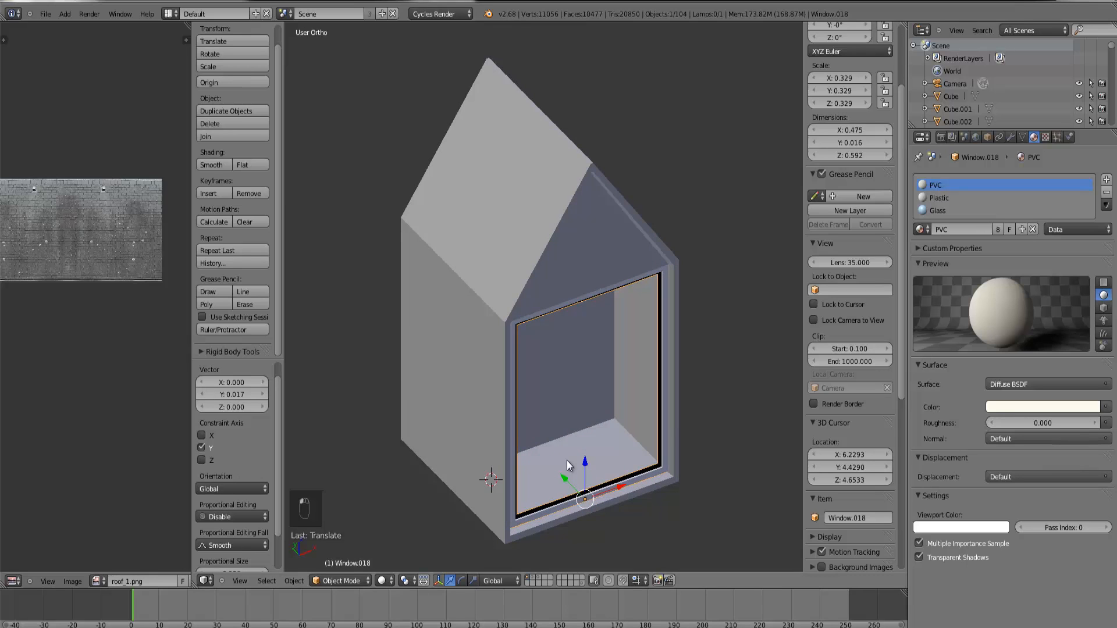
pyautogui.press('KP_1')
pyautogui.press('z')
pyautogui.scroll(2, 756, 335)
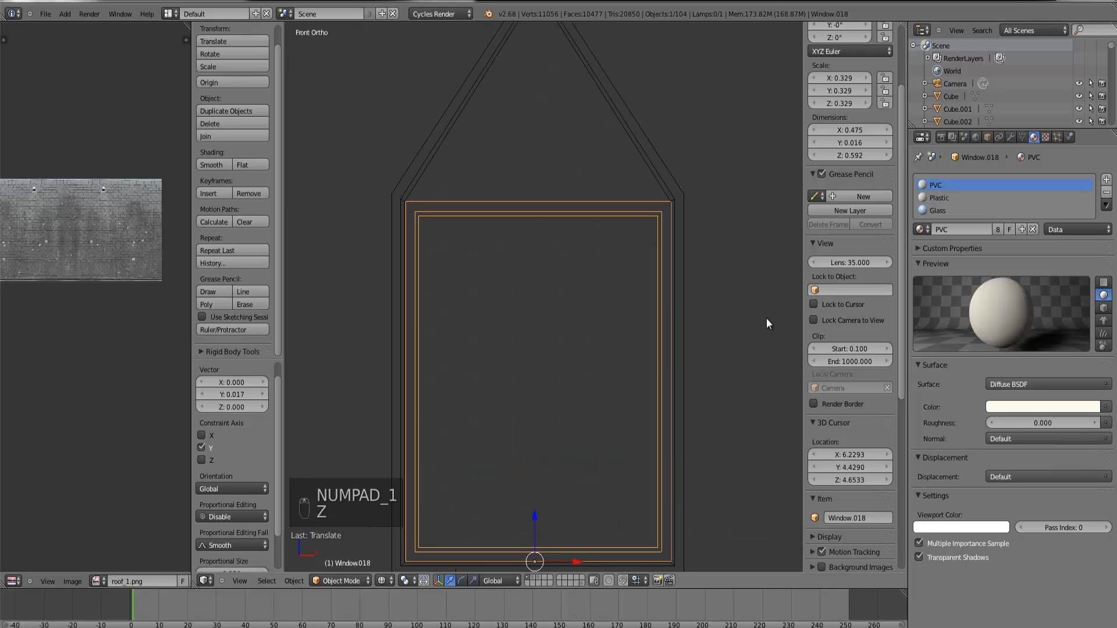
pyautogui.scroll(-10, 599, 295)
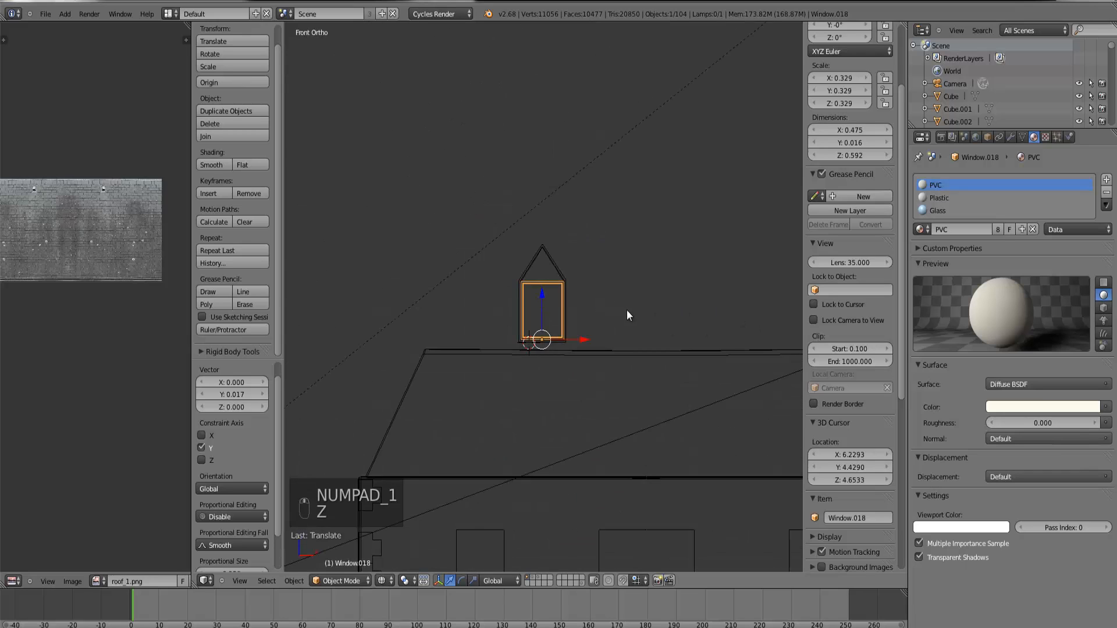
pyautogui.rightClick(509, 533)
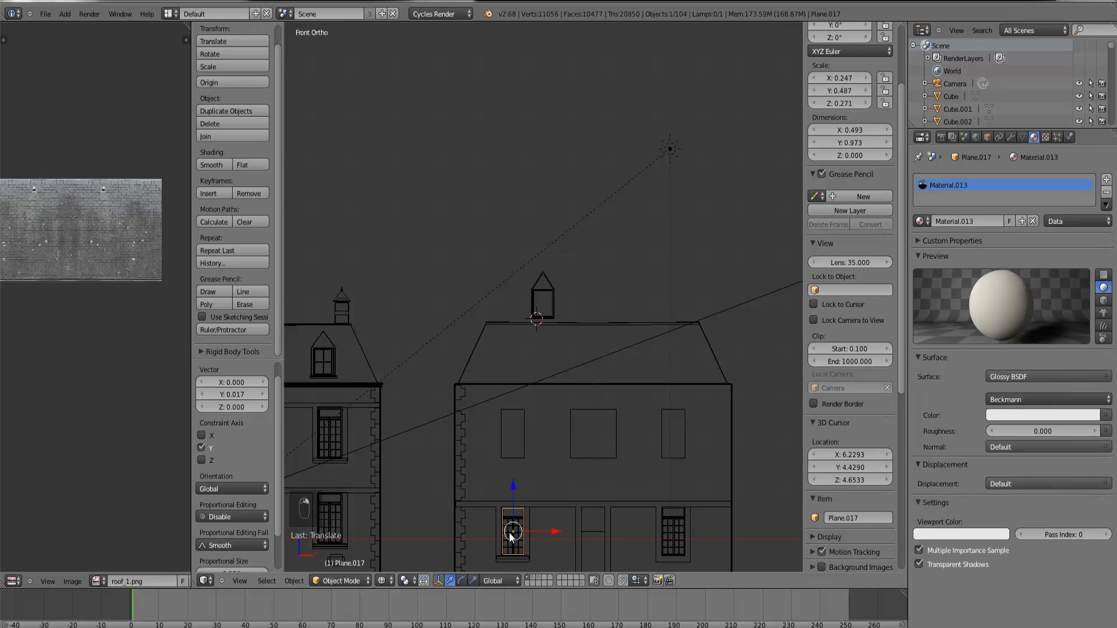
pyautogui.press('Tab')
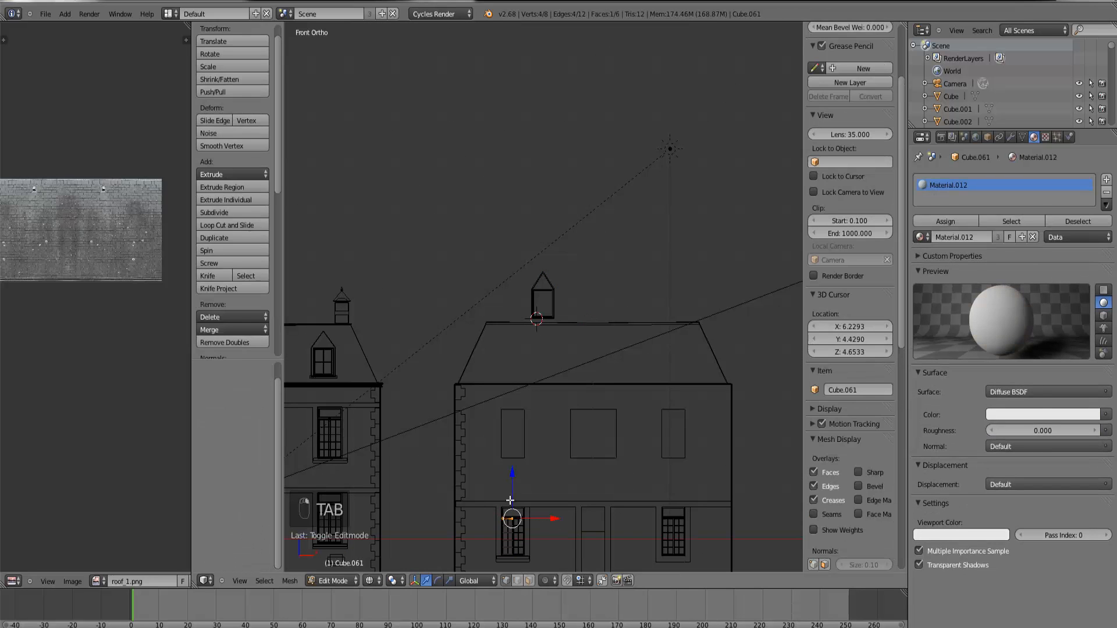
pyautogui.press('Tab')
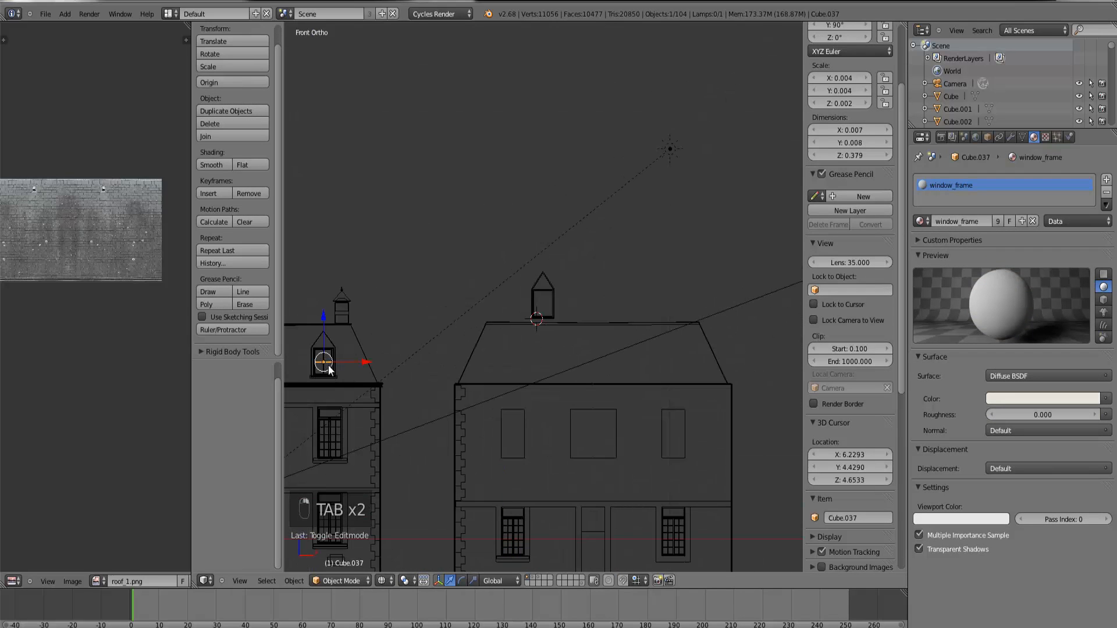
# Step: Duplicate the two crossing glazing bars of the first building's dormer window and centre the copies in the new window frame
pyautogui.keyDown('shift'); pyautogui.rightClick(330, 369); pyautogui.keyUp('shift')
pyautogui.hotkey('shift', 'd')
pyautogui.click(564, 332)
pyautogui.scroll(8, 565, 400)
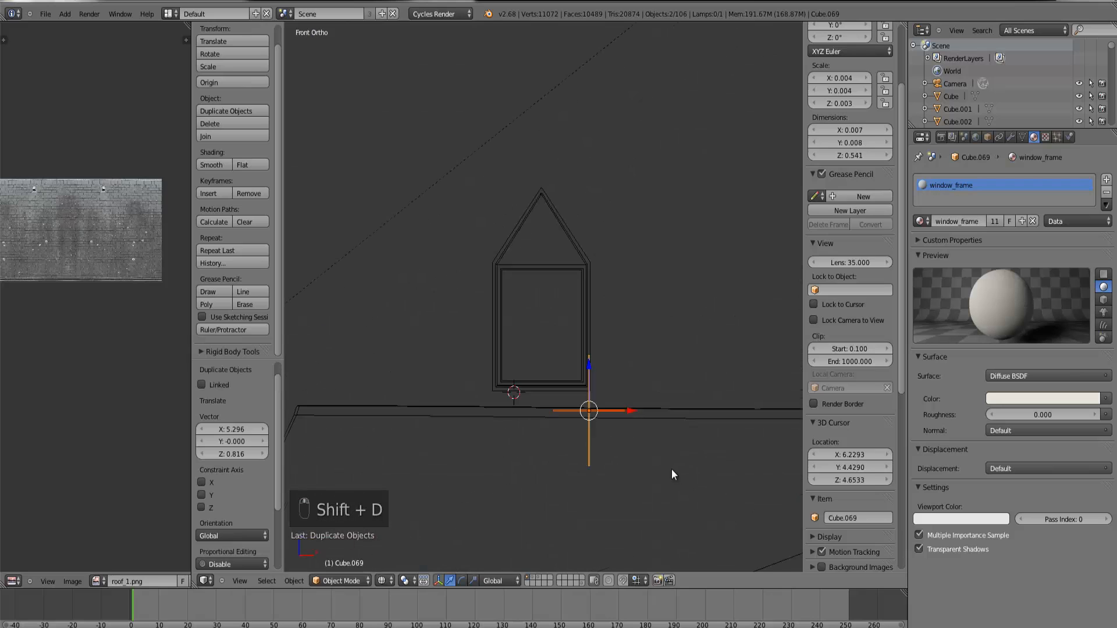
pyautogui.press('g')
pyautogui.click(627, 390)
# Step: Scale the copied glazing bars up slightly so the vertical bar is about 0.554 long, and lower them about 0.004
pyautogui.scroll(3, 646, 393)
pyautogui.press('s')
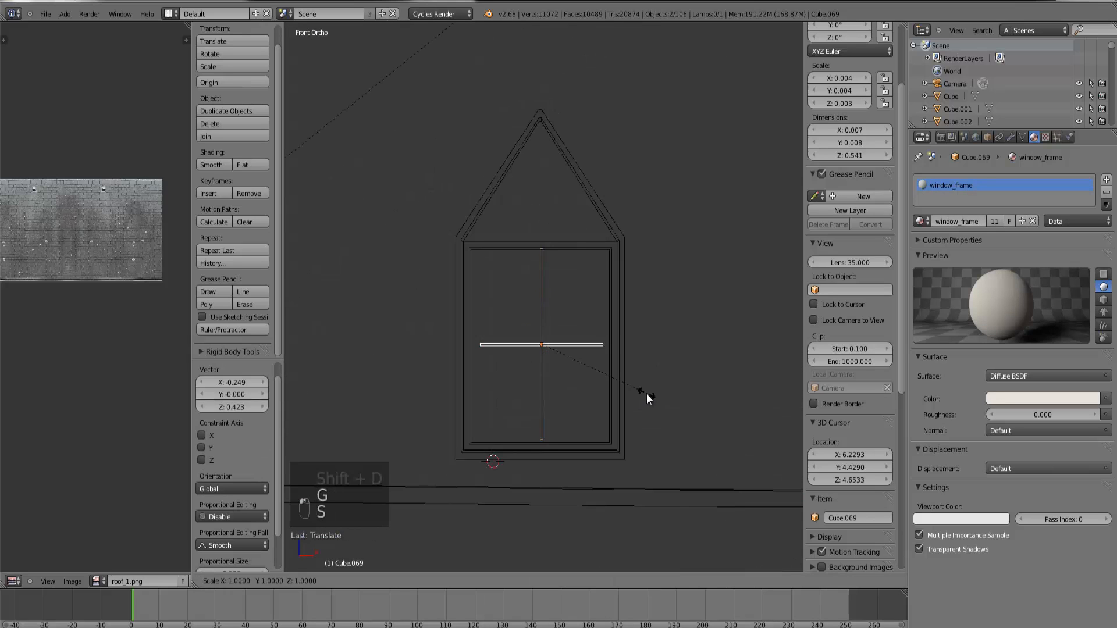
pyautogui.click(647, 393)
pyautogui.press('g')
pyautogui.click(650, 401)
pyautogui.press('s')
pyautogui.press('x')
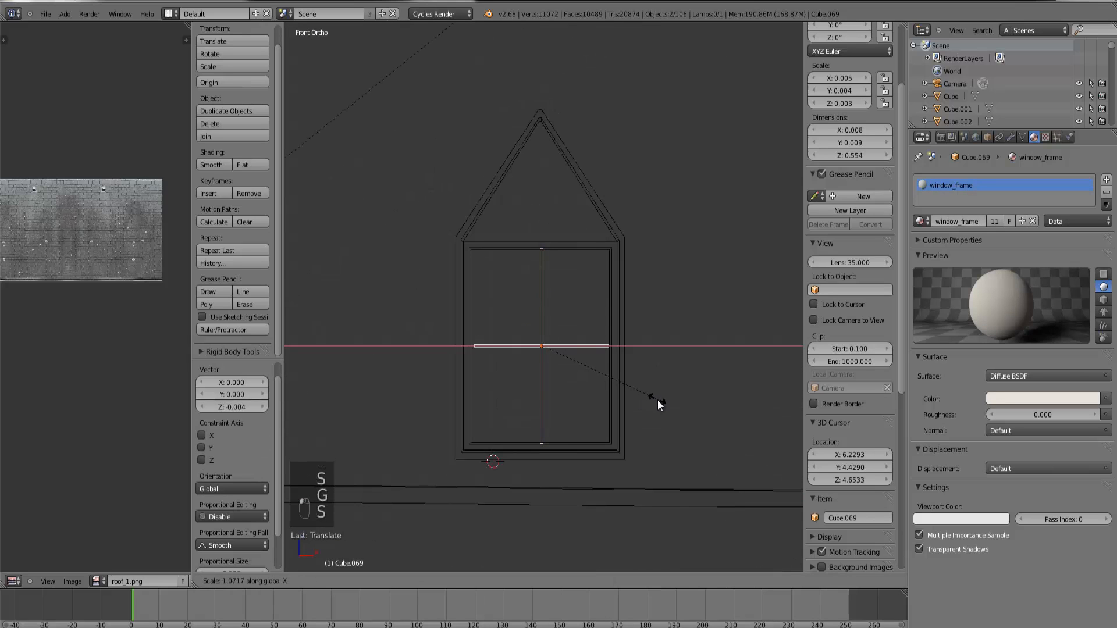
pyautogui.rightClick(661, 401)
# Step: Stretch the horizontal glazing bar's mesh along X by about 1.113 to reach both sides of the window frame
pyautogui.rightClick(605, 349)
pyautogui.rightClick(604, 347)
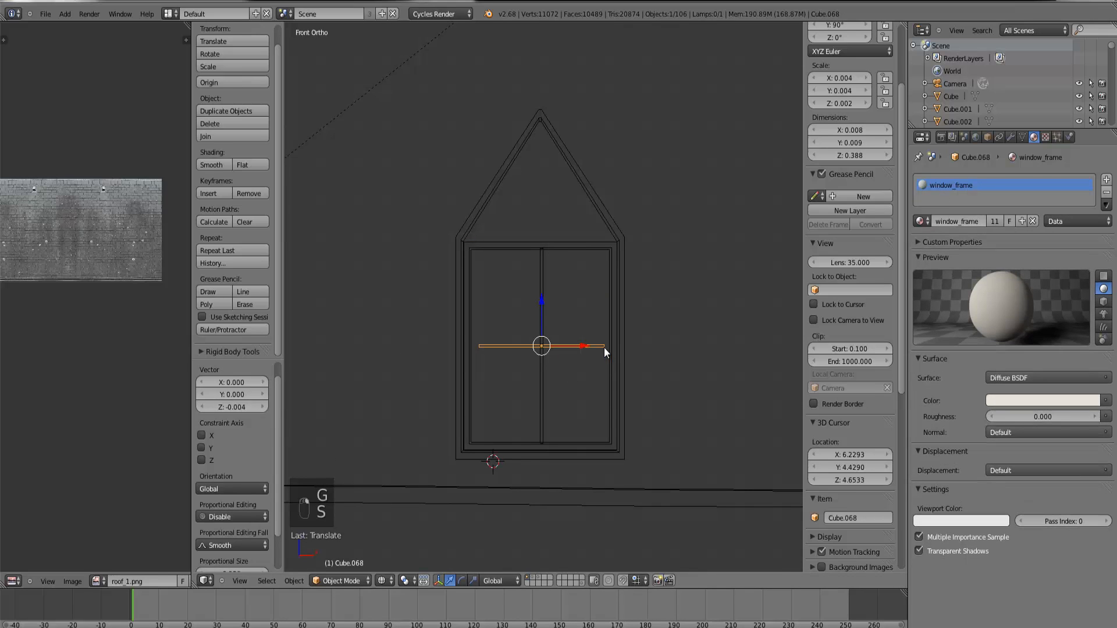
pyautogui.press('Tab')
pyautogui.press('s')
pyautogui.press('x')
pyautogui.click(625, 357)
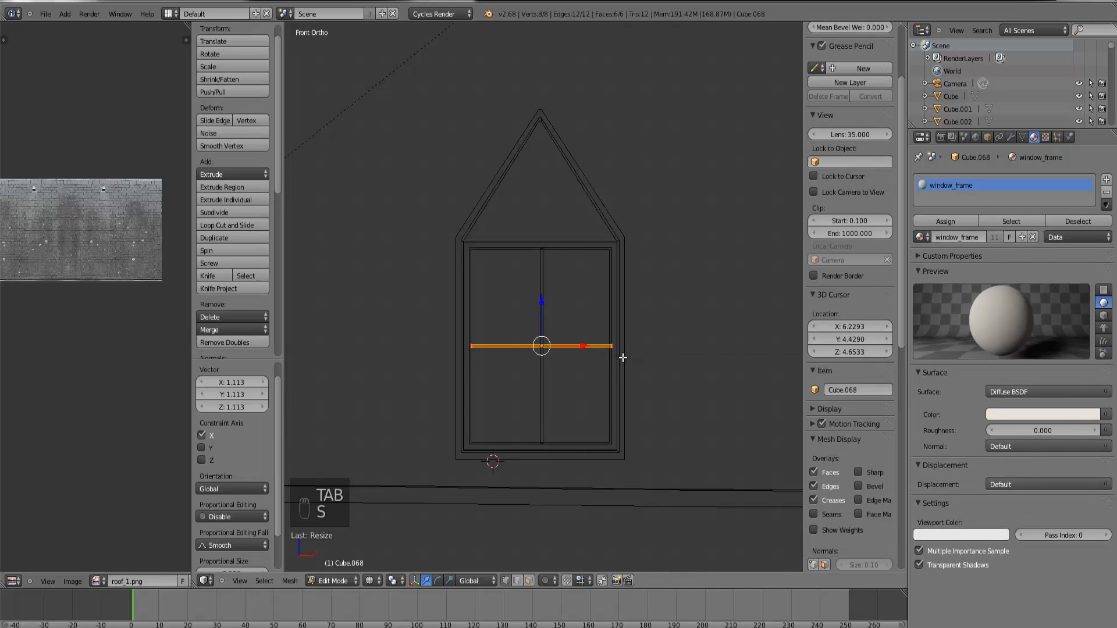
pyautogui.press('Tab')
# Step: Select the whole dormer with its window parts and move it about 5.641 forward along Y to the second building's front roof slope
pyautogui.press('z')
pyautogui.moveTo(601, 359)
pyautogui.mouseDown(button='middle')
pyautogui.moveTo(616, 395)
pyautogui.moveTo(599, 359)
pyautogui.mouseUp(button='middle')
pyautogui.scroll(-12, 620, 401)
pyautogui.press('b')
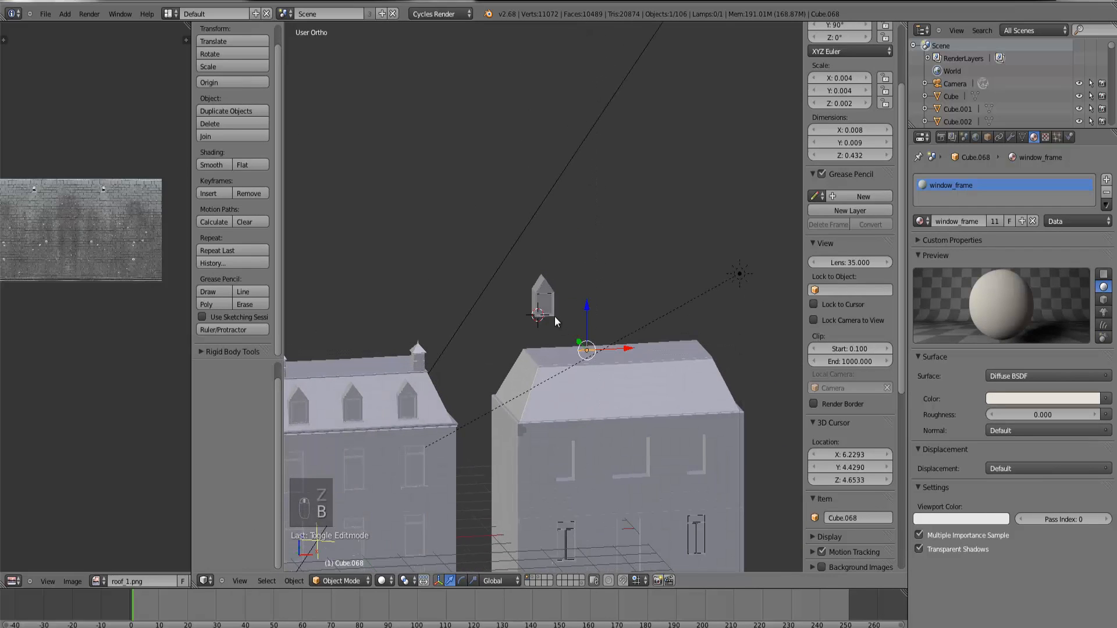
pyautogui.rightClick(552, 308)
pyautogui.moveTo(544, 309); pyautogui.dragTo(538, 300, button='middle')
pyautogui.press('g')
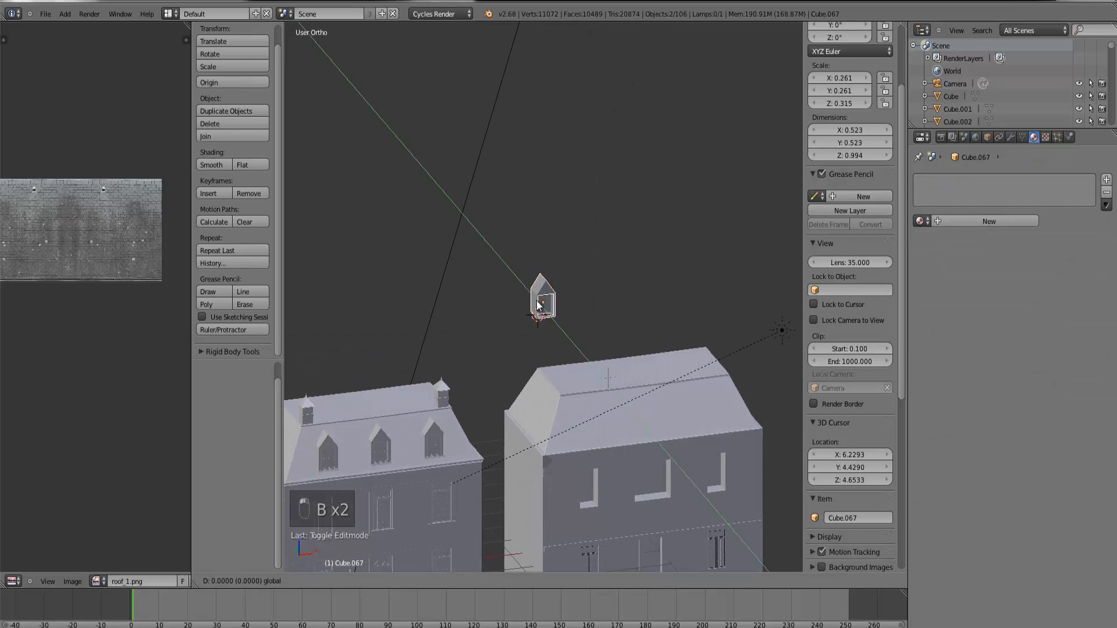
pyautogui.press('y')
pyautogui.click(593, 378)
# Step: Nudge the dormer with its window parts about 0.077 along Y into the second building's roof
pyautogui.press('ctrl+KP_Decimal')
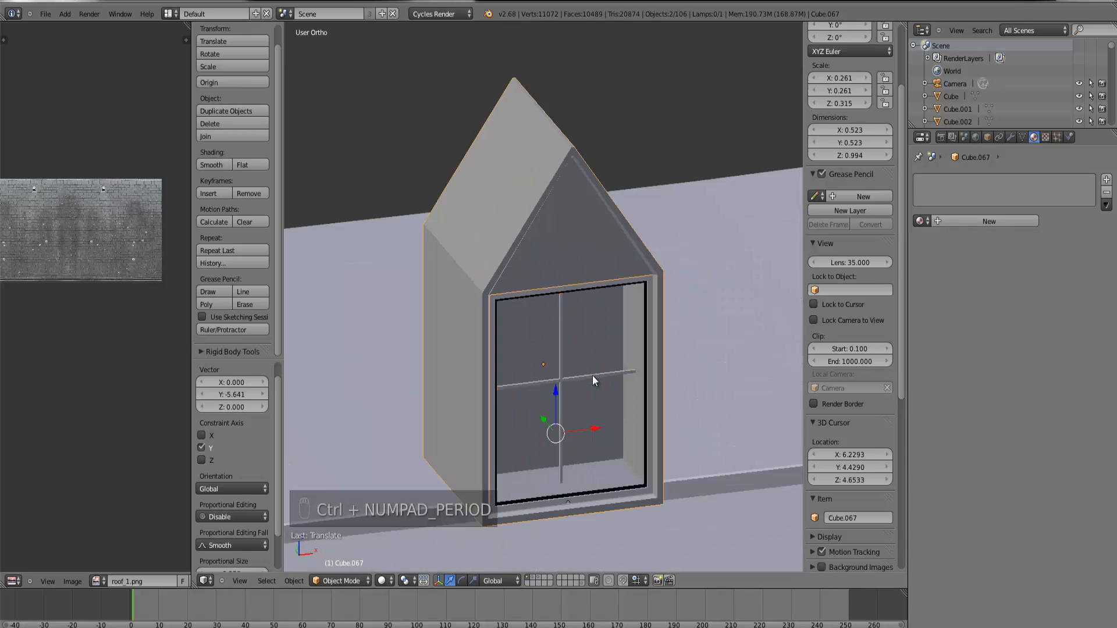
pyautogui.press('g')
pyautogui.press('y')
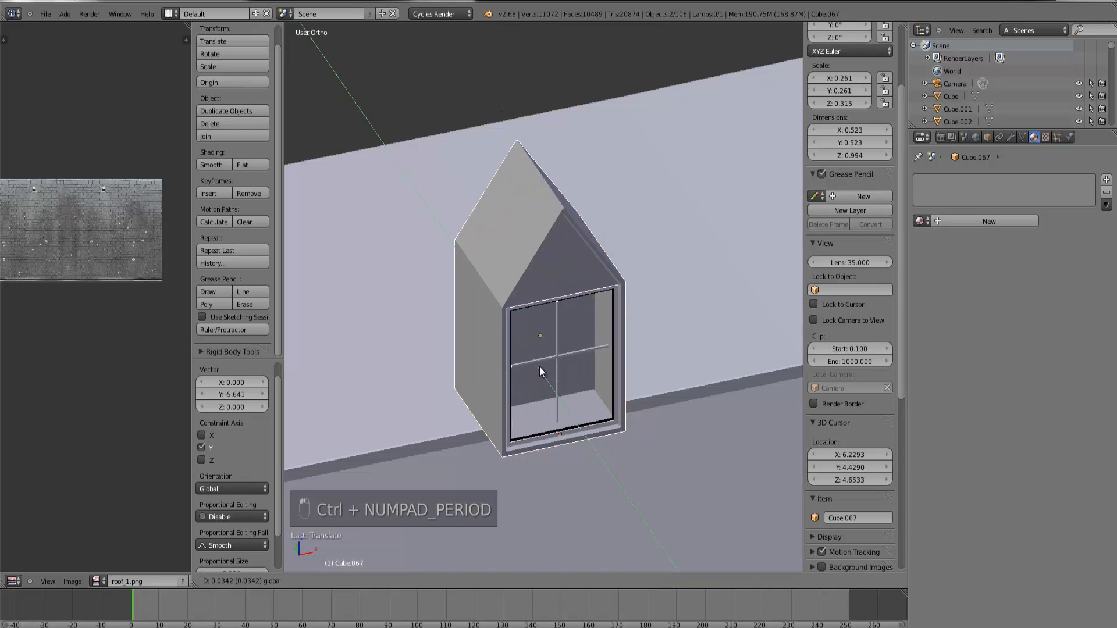
pyautogui.click(538, 365)
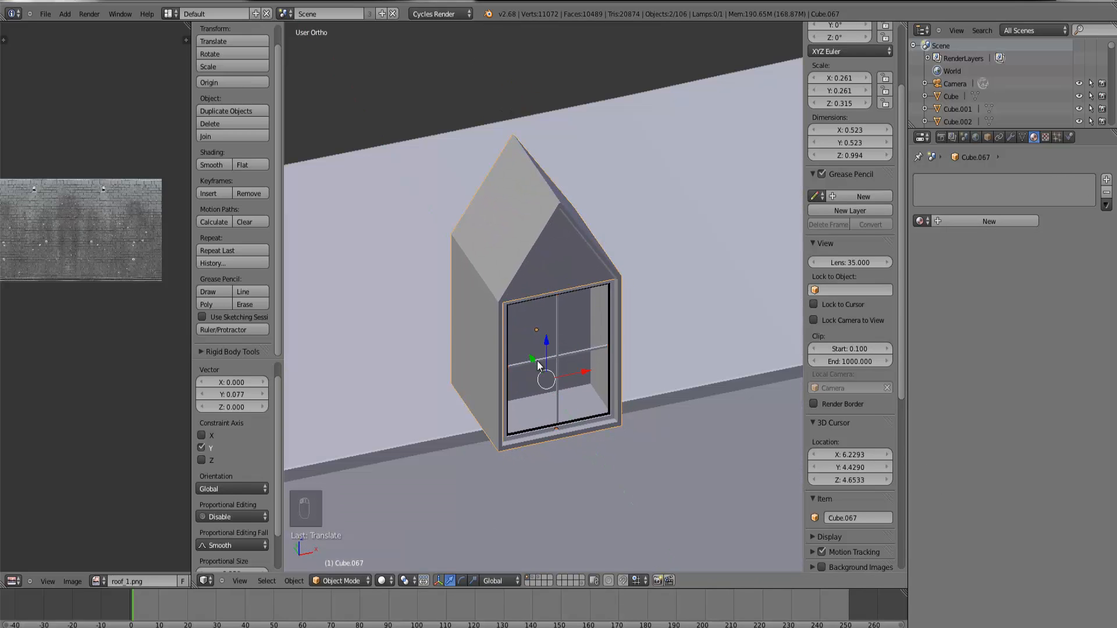
# Step: Duplicate the glass pane of the second building's ground-floor window near the first building and place the copy over the dormer window
pyautogui.press('KP_1')
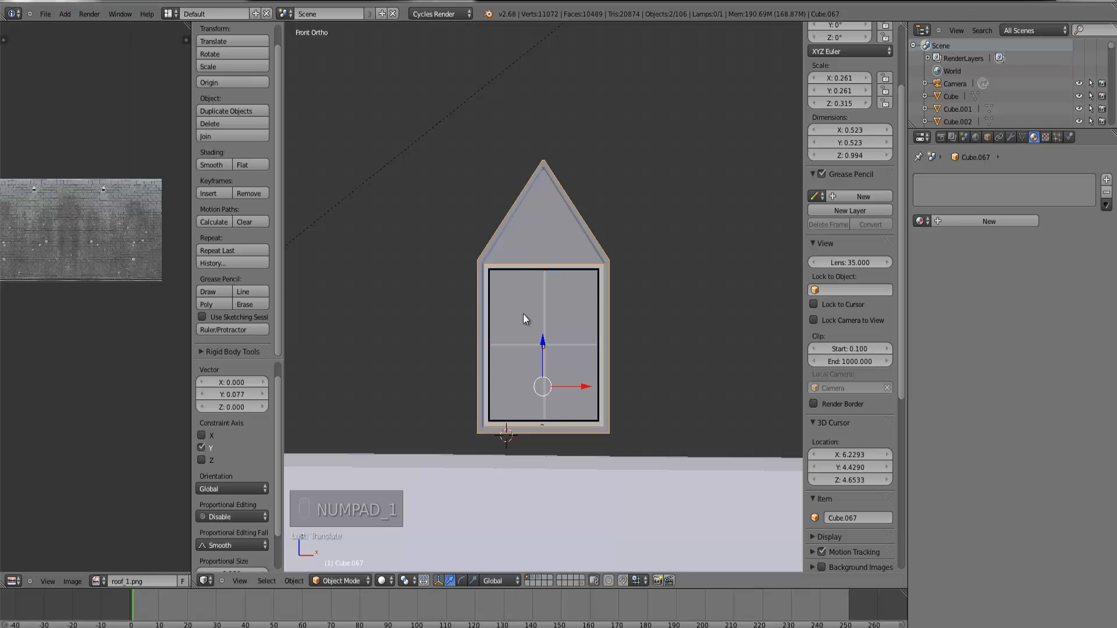
pyautogui.scroll(-6, 411, 403)
pyautogui.press('z')
pyautogui.rightClick(515, 447)
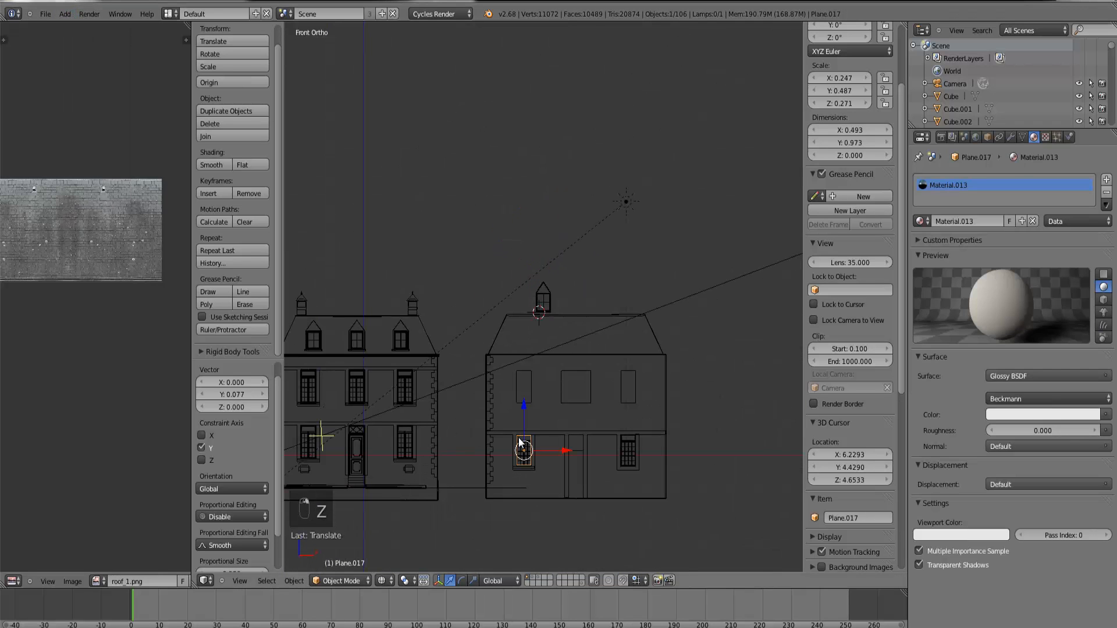
pyautogui.rightClick(521, 448)
pyautogui.rightClick(526, 448)
pyautogui.hotkey('shift', 'd')
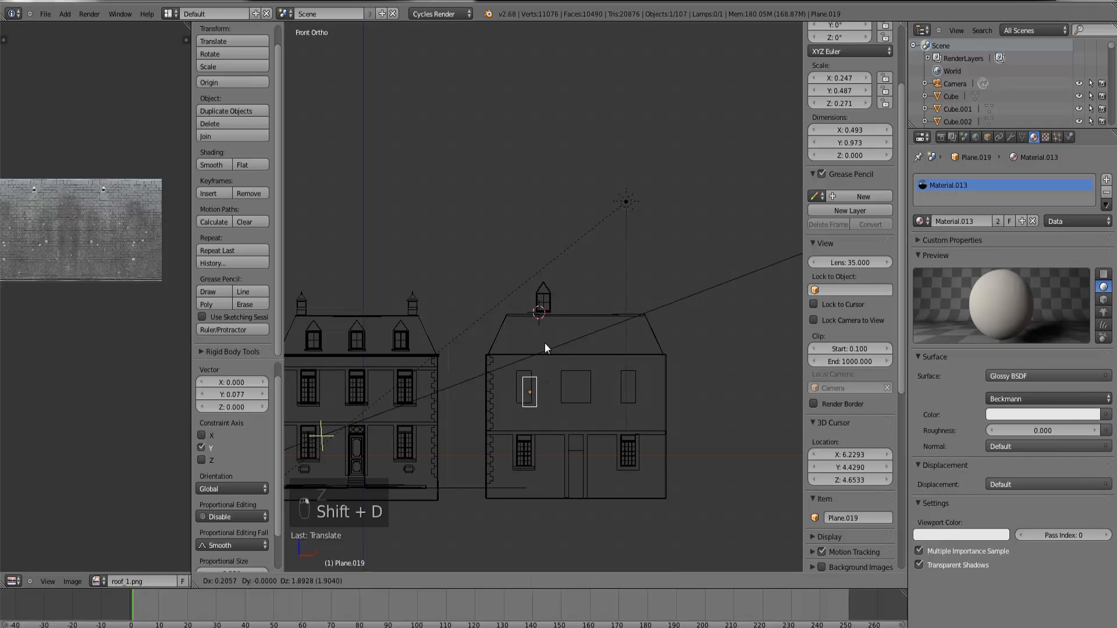
pyautogui.click(574, 285)
pyautogui.scroll(5, 612, 272)
pyautogui.press('g')
pyautogui.click(595, 361)
pyautogui.scroll(3, 731, 375)
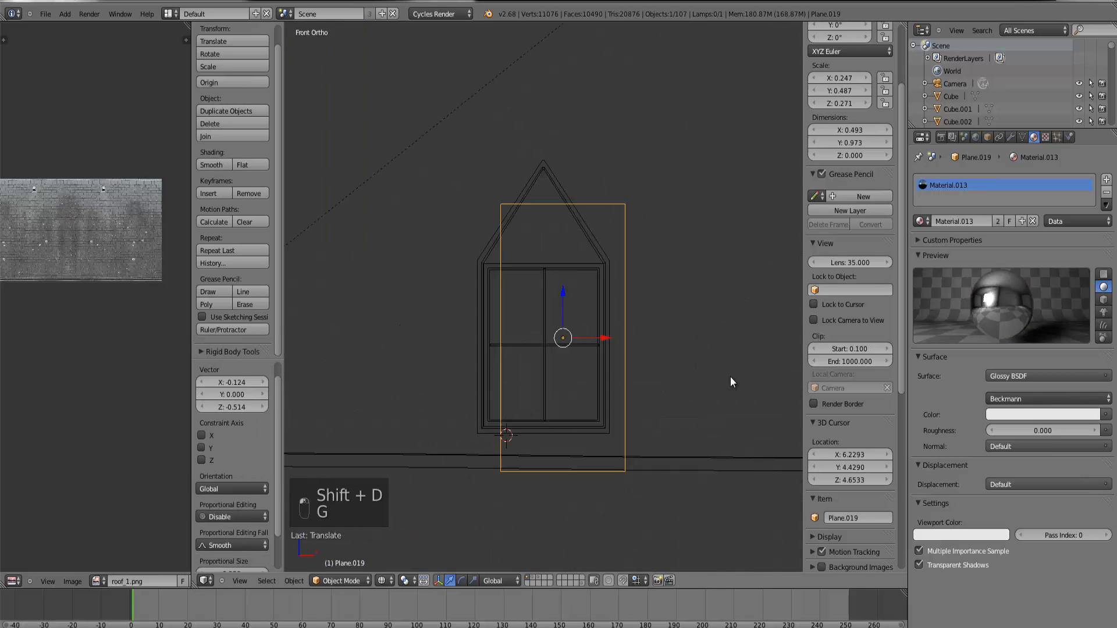
# Step: Centre the copied glass pane in the dormer's window frame and scale it to about 0.453 wide and 0.577 high
pyautogui.press('s')
pyautogui.click(714, 376)
pyautogui.press('g')
pyautogui.press('s')
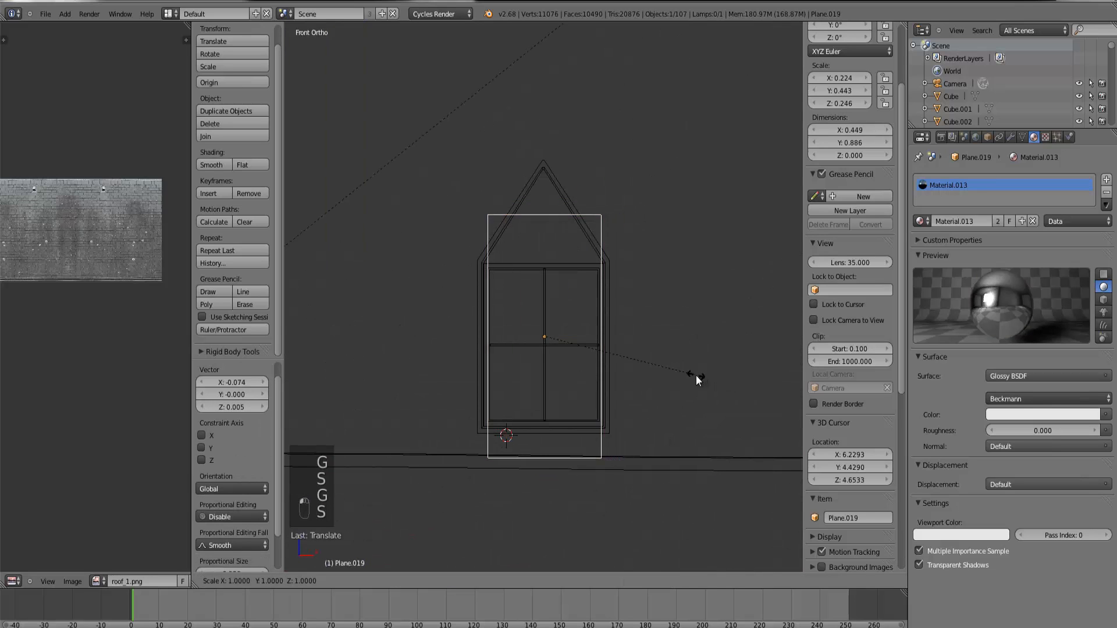
pyautogui.press('z')
pyautogui.click(644, 362)
pyautogui.scroll(2, 663, 364)
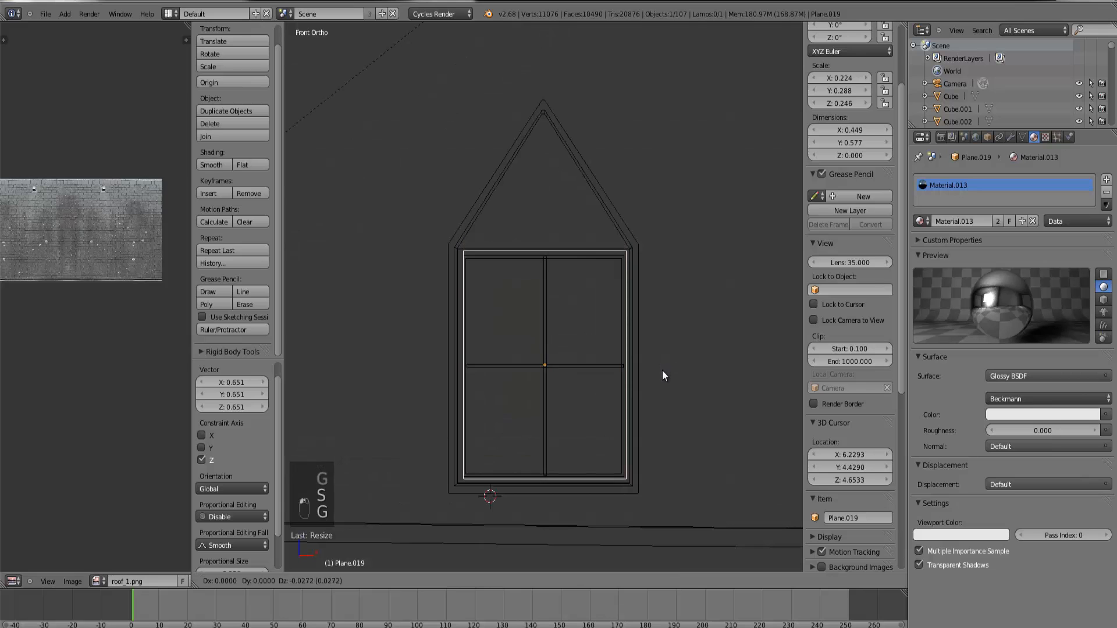
pyautogui.press('s')
pyautogui.press('x')
pyautogui.click(663, 372)
# Step: Move the glass pane about 0.444 along Y so it sits behind the dormer's glazing bars
pyautogui.moveTo(662, 372); pyautogui.dragTo(654, 431, button='middle')
pyautogui.press('z')
pyautogui.press('g')
pyautogui.press('y')
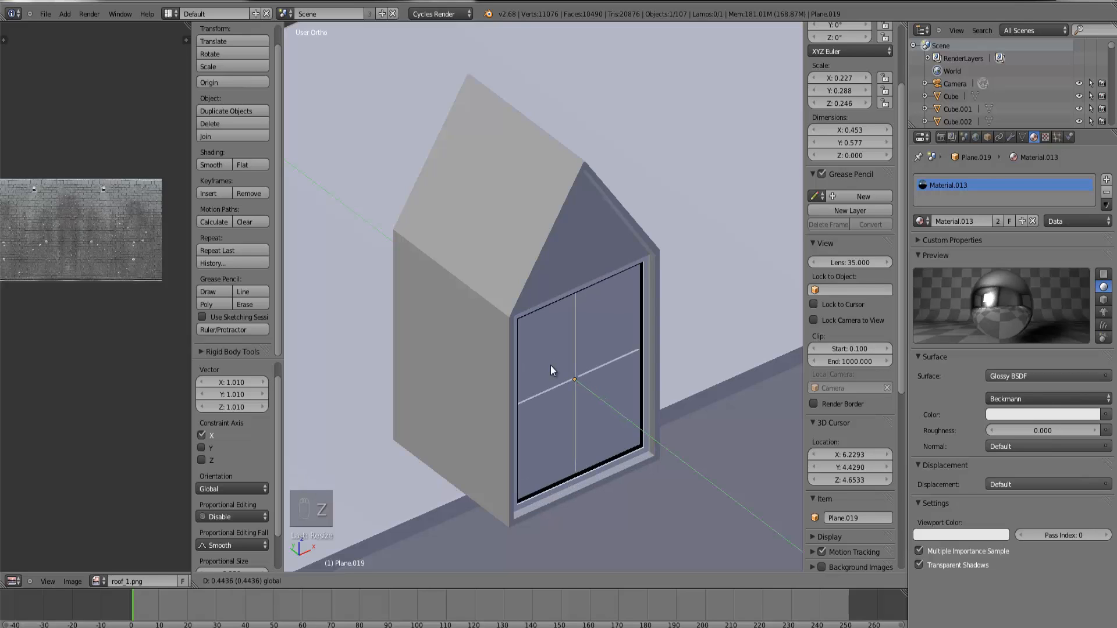
pyautogui.click(551, 370)
pyautogui.scroll(-3, 554, 370)
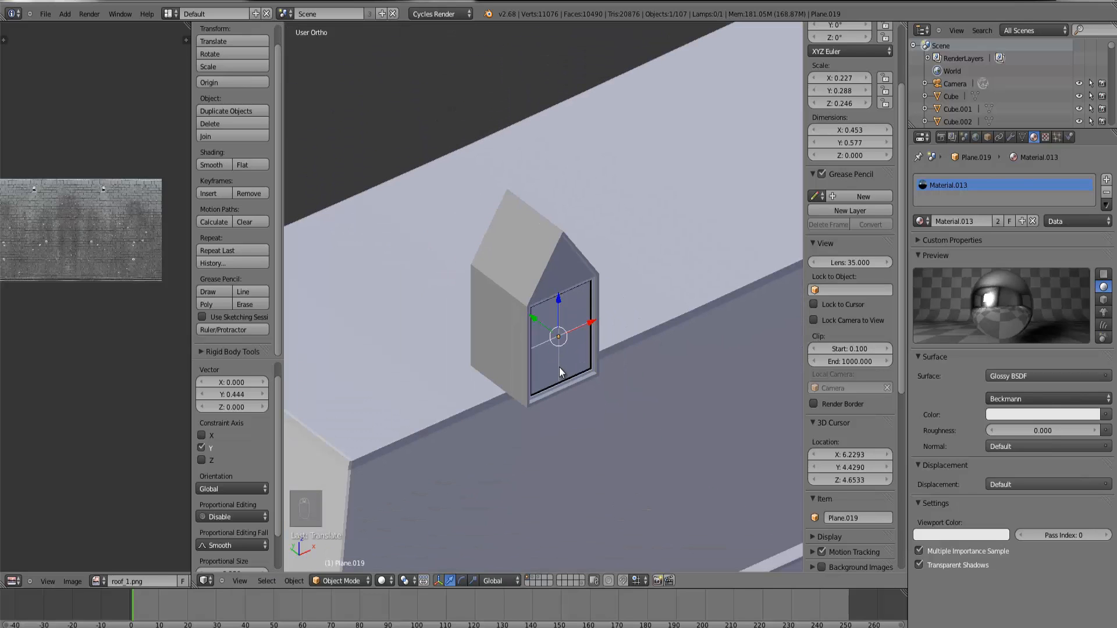
pyautogui.press('KP_1')
pyautogui.press('z')
pyautogui.scroll(4, 560, 368)
pyautogui.rightClick(448, 248)
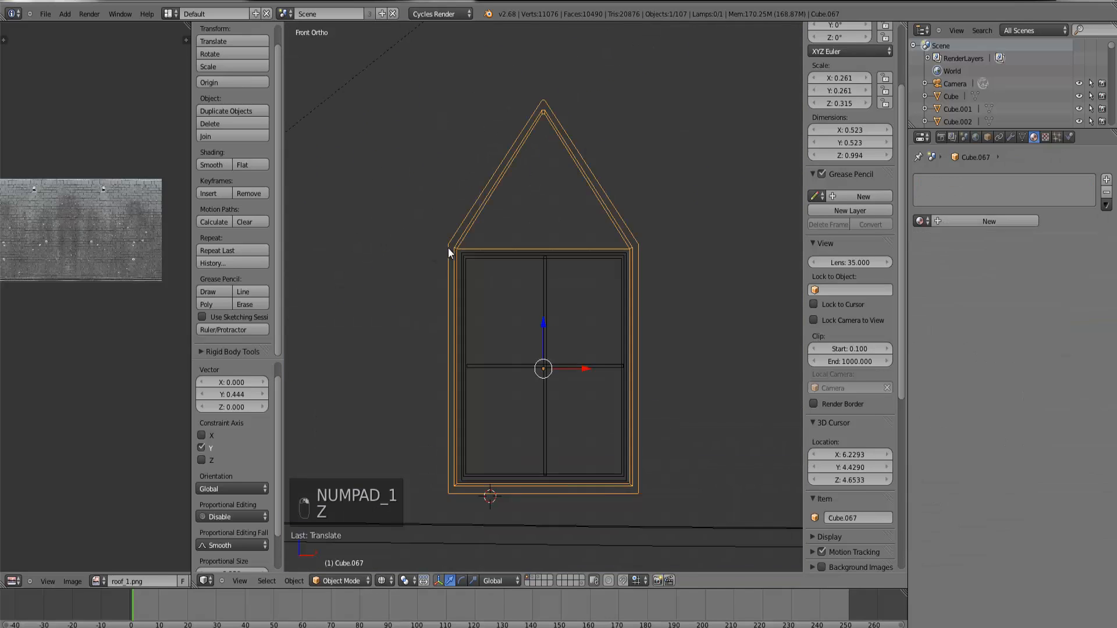
pyautogui.press('Tab')
pyautogui.moveTo(448, 256); pyautogui.dragTo(461, 252, button='middle')
pyautogui.rightClick(460, 252)
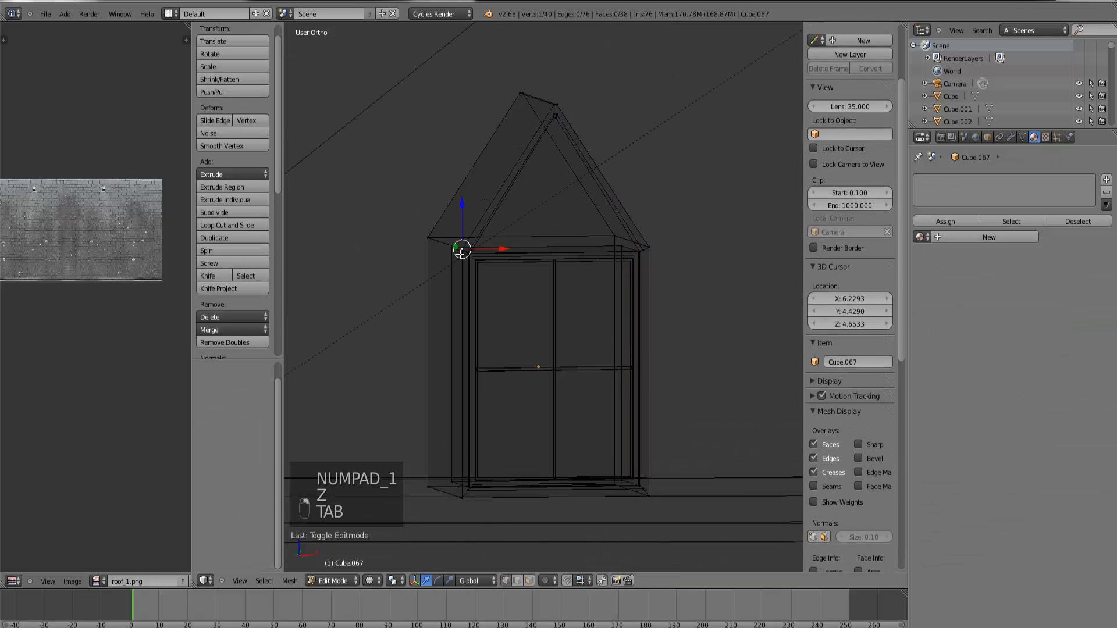
pyautogui.press('KP_1')
pyautogui.scroll(-7, 576, 288)
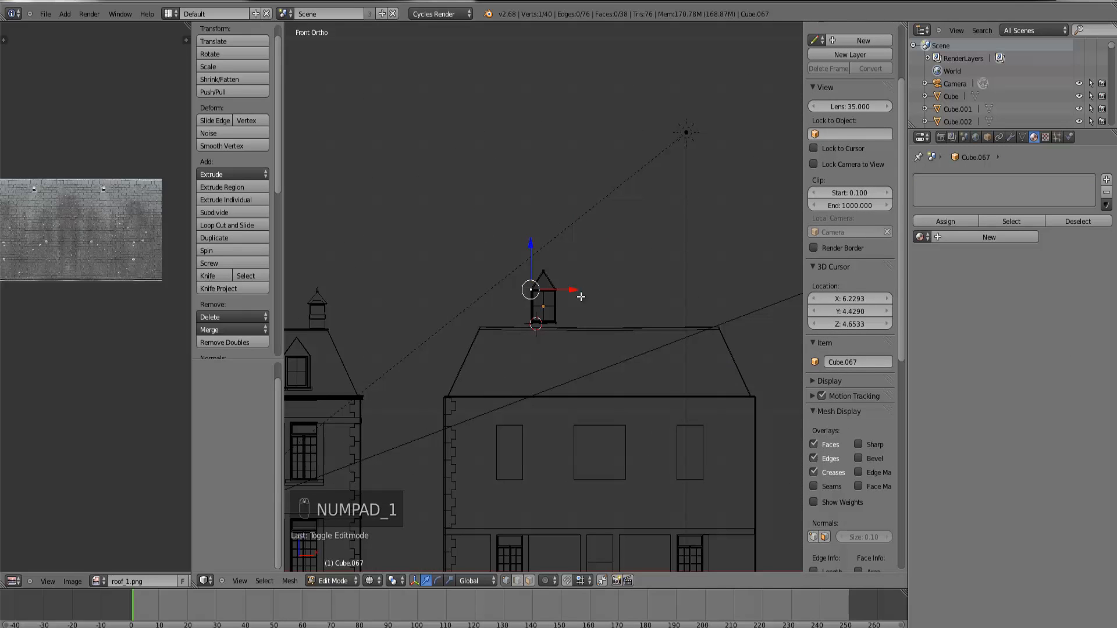
pyautogui.scroll(4, 552, 322)
pyautogui.press('Tab')
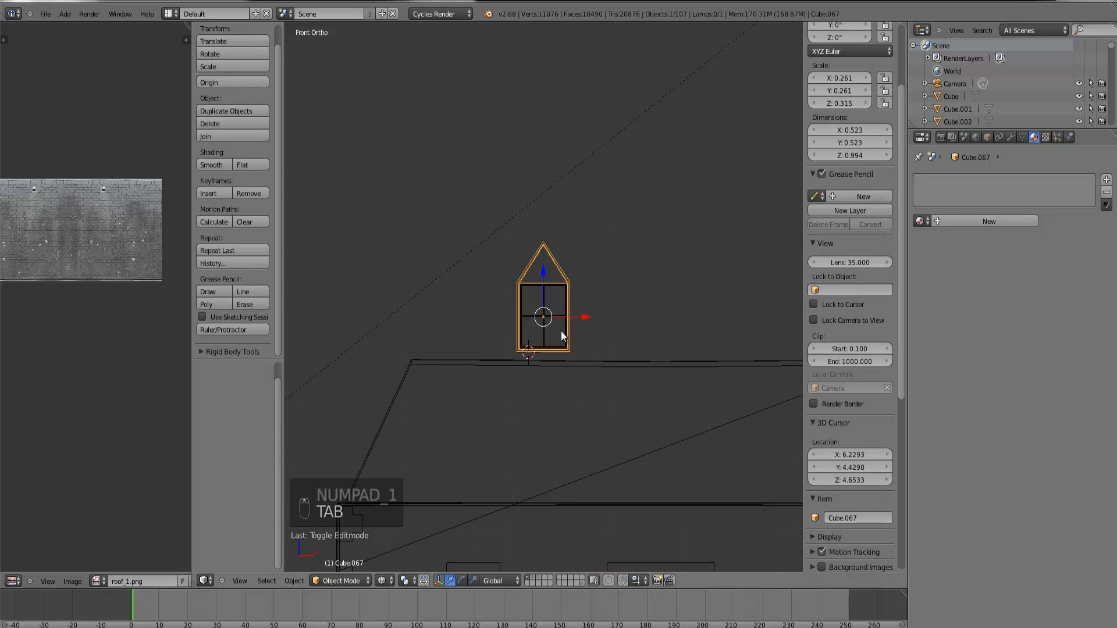
# Step: Select the dormer with all its window parts and shift it in plan about -0.029 along X and -0.229 along Y
pyautogui.press('b')
pyautogui.moveTo(577, 350); pyautogui.dragTo(508, 242)
pyautogui.scroll(-4, 533, 260)
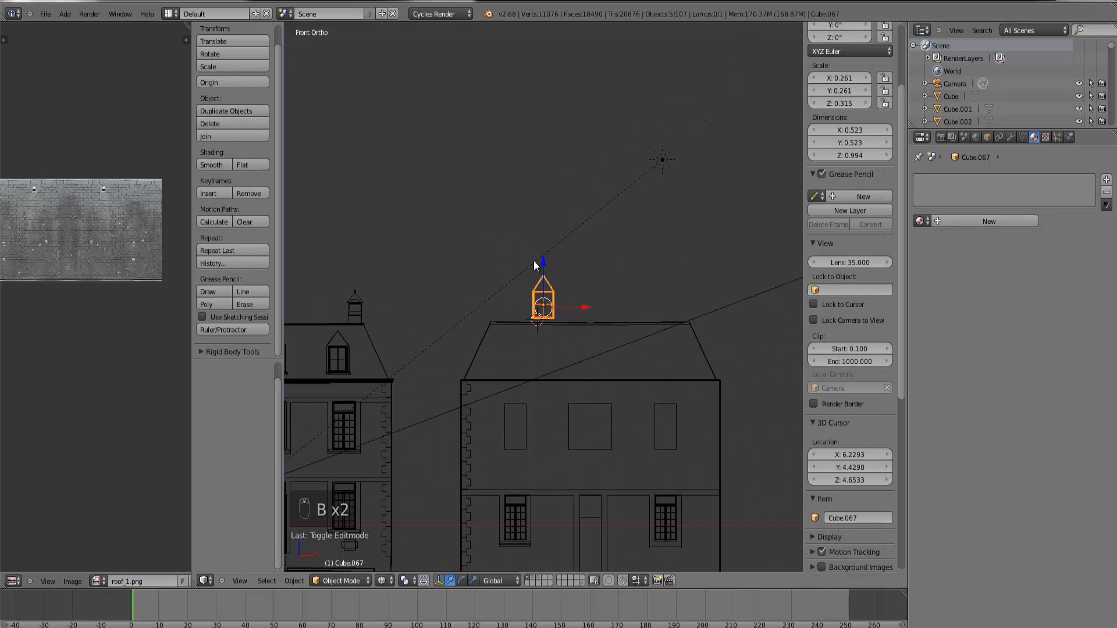
pyautogui.press('KP_7')
pyautogui.press('g')
pyautogui.click(553, 267)
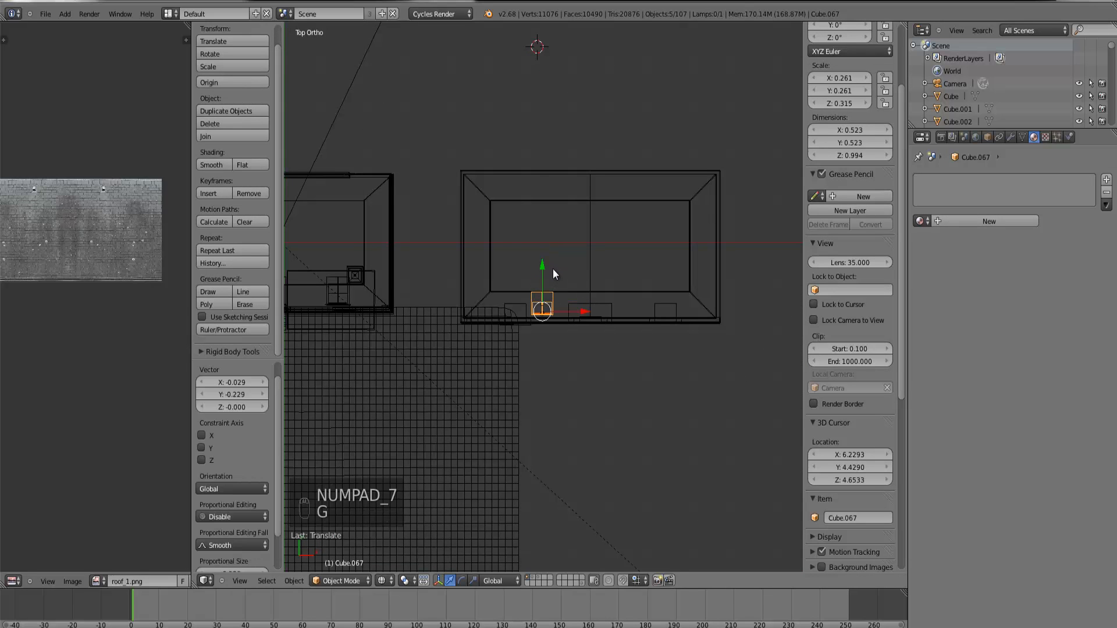
# Step: Lower the dormer assembly about 1.081, and shift it a further -0.453 along X and -0.123 along Z on the roof slope
pyautogui.press('ctrl+KP_Decimal')
pyautogui.press('KP_1')
pyautogui.scroll(-6, 562, 221)
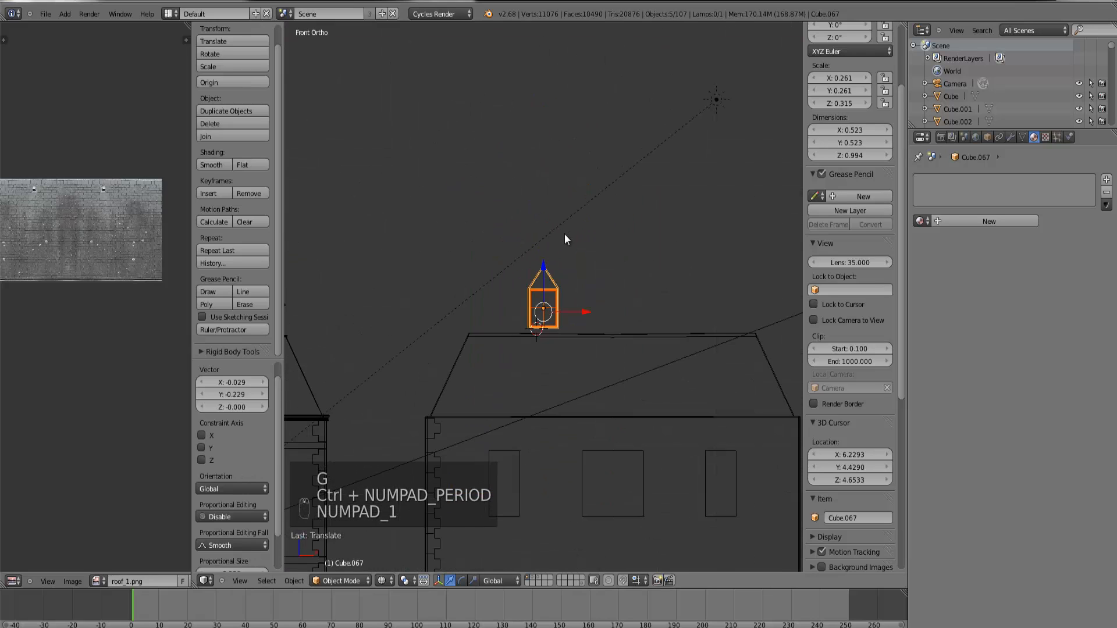
pyautogui.press('g')
pyautogui.press('z')
pyautogui.click(553, 309)
pyautogui.scroll(-3, 587, 347)
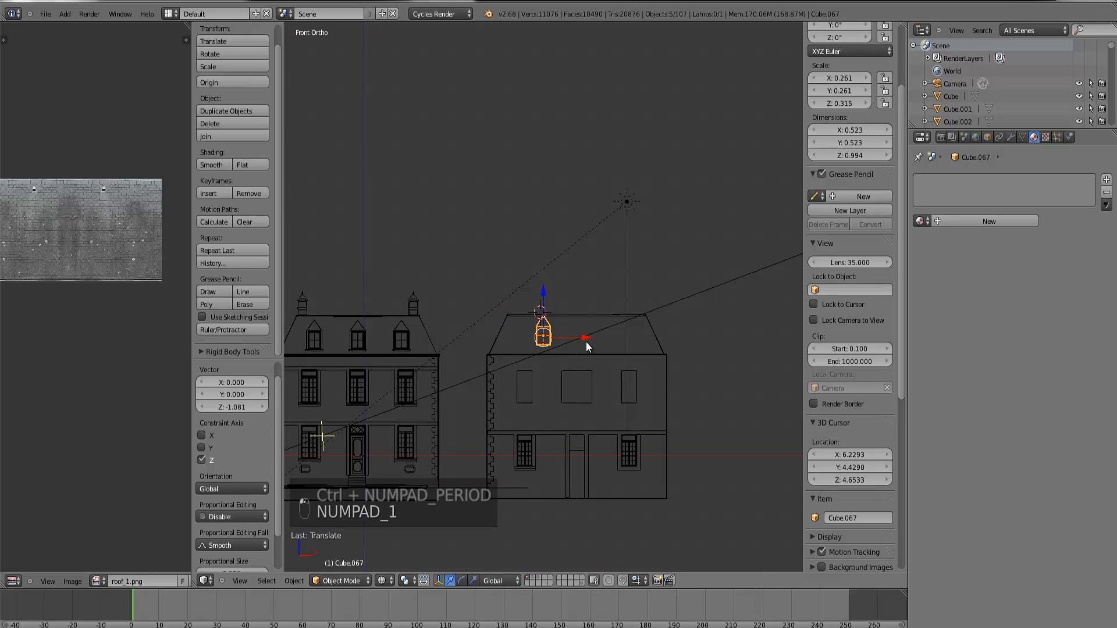
pyautogui.press('g')
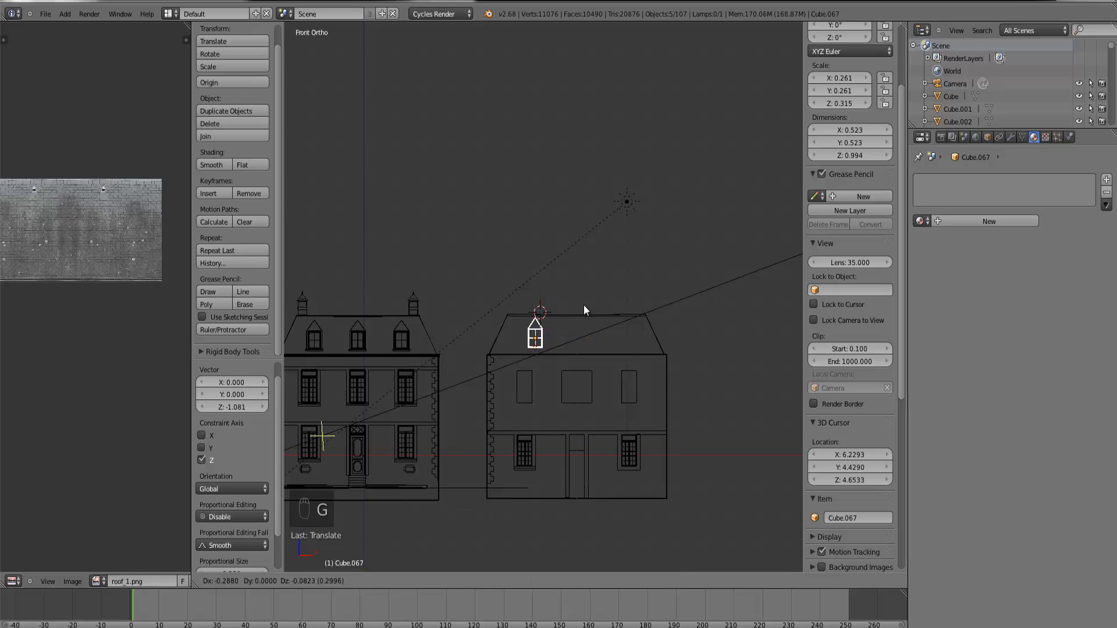
pyautogui.click(579, 299)
# Step: Fine-tune the dormer assembly's depth in the roof slope by about -0.002 along Y
pyautogui.press('ctrl+KP_Decimal')
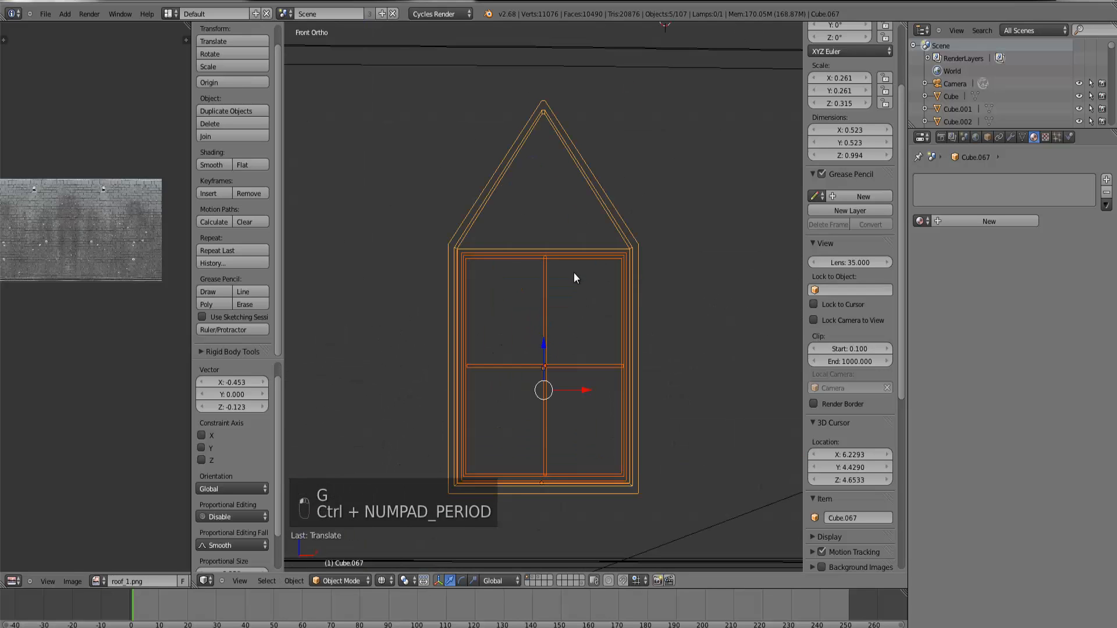
pyautogui.moveTo(576, 276); pyautogui.dragTo(652, 341, button='middle')
pyautogui.press('z')
pyautogui.scroll(-4, 618, 340)
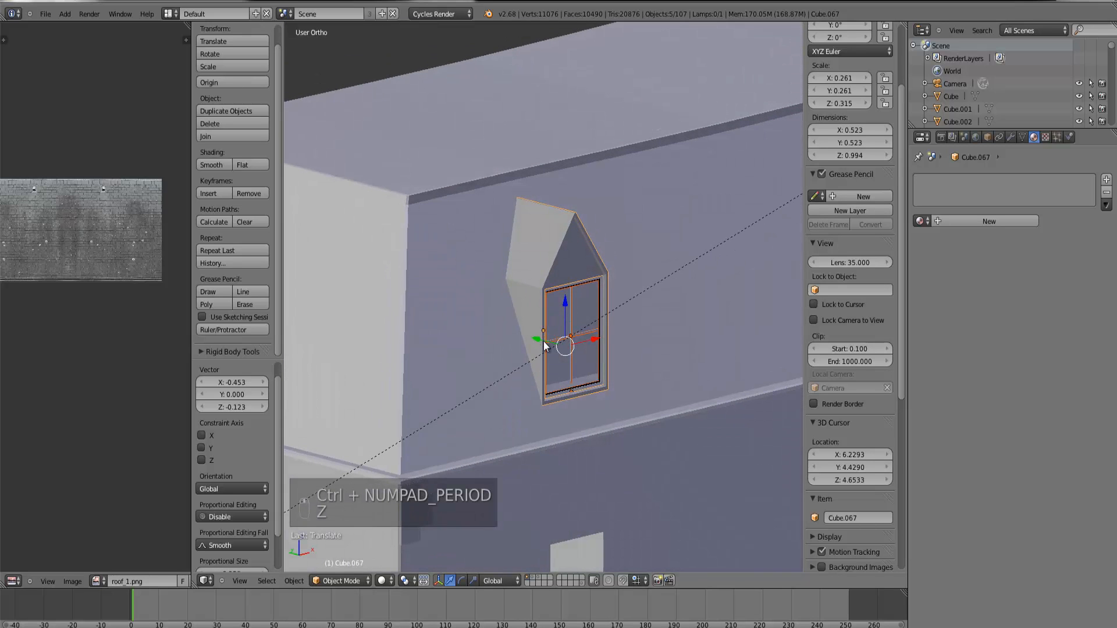
pyautogui.moveTo(542, 341); pyautogui.dragTo(543, 341)
pyautogui.scroll(-5, 607, 339)
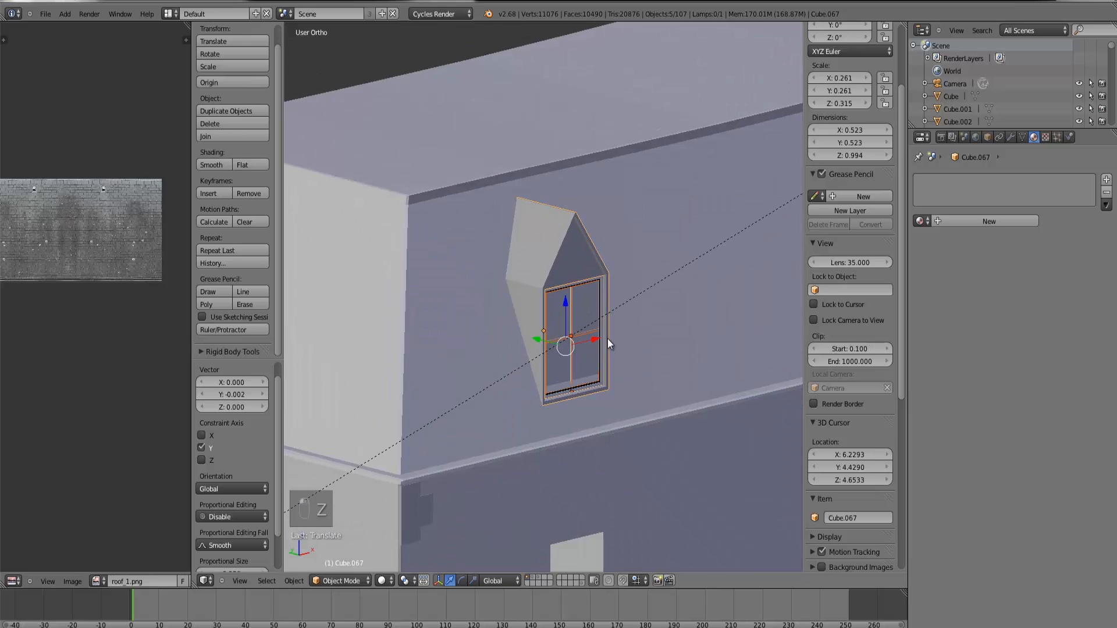
pyautogui.moveTo(613, 337); pyautogui.dragTo(594, 355, button='middle')
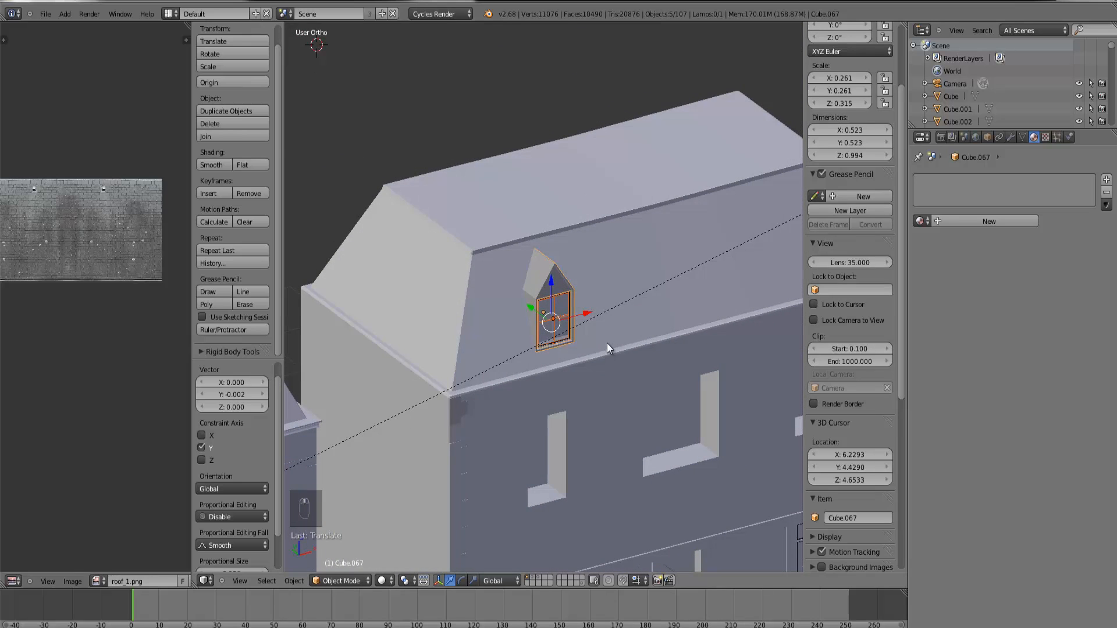
# Step: Make two linked duplicates of the dormer assembly along X, the second about 1.607 from the first, to form a row of three
pyautogui.press('KP_1')
pyautogui.press('z')
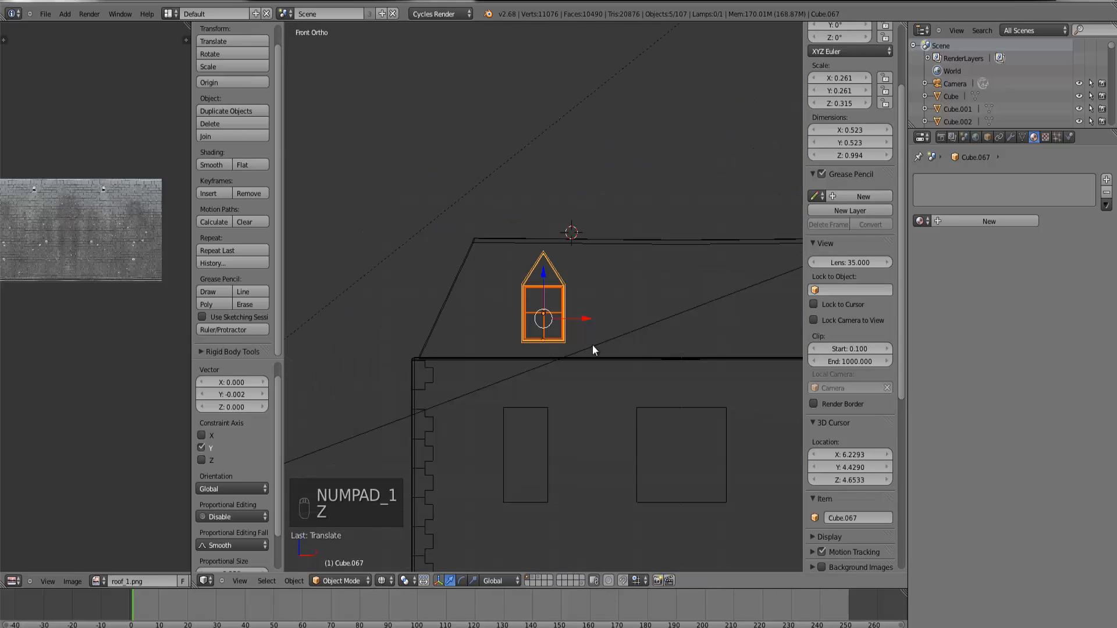
pyautogui.hotkey('alt', 'd')
pyautogui.moveTo(585, 321); pyautogui.dragTo(719, 335)
pyautogui.scroll(-3, 719, 336)
pyautogui.moveTo(655, 313); pyautogui.dragTo(658, 312)
pyautogui.hotkey('alt', 'd')
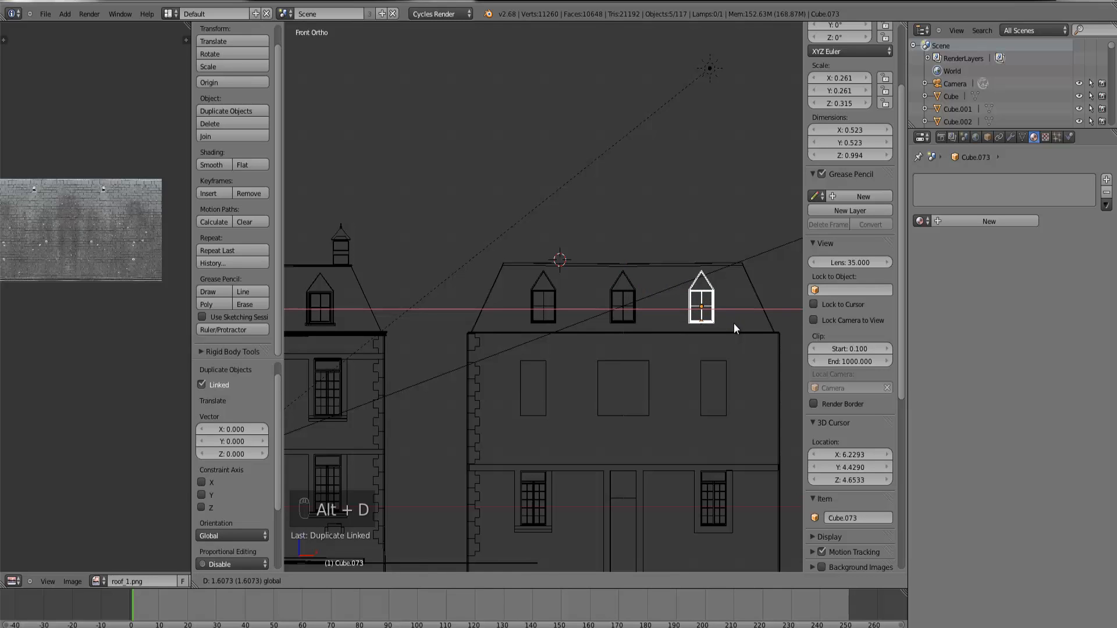
pyautogui.click(734, 323)
# Step: Examine where the second building's roof surface meets the window opening of the first dormer
pyautogui.scroll(5, 609, 342)
pyautogui.scroll(-3, 599, 351)
pyautogui.press('z')
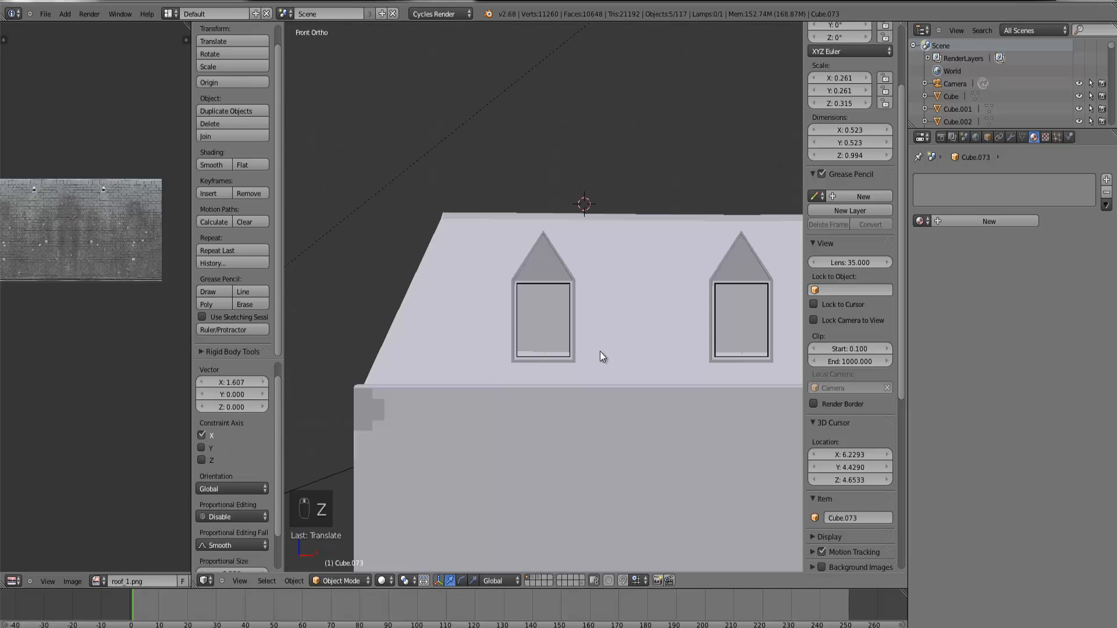
pyautogui.moveTo(598, 351); pyautogui.dragTo(628, 383, button='middle')
pyautogui.scroll(4, 601, 408)
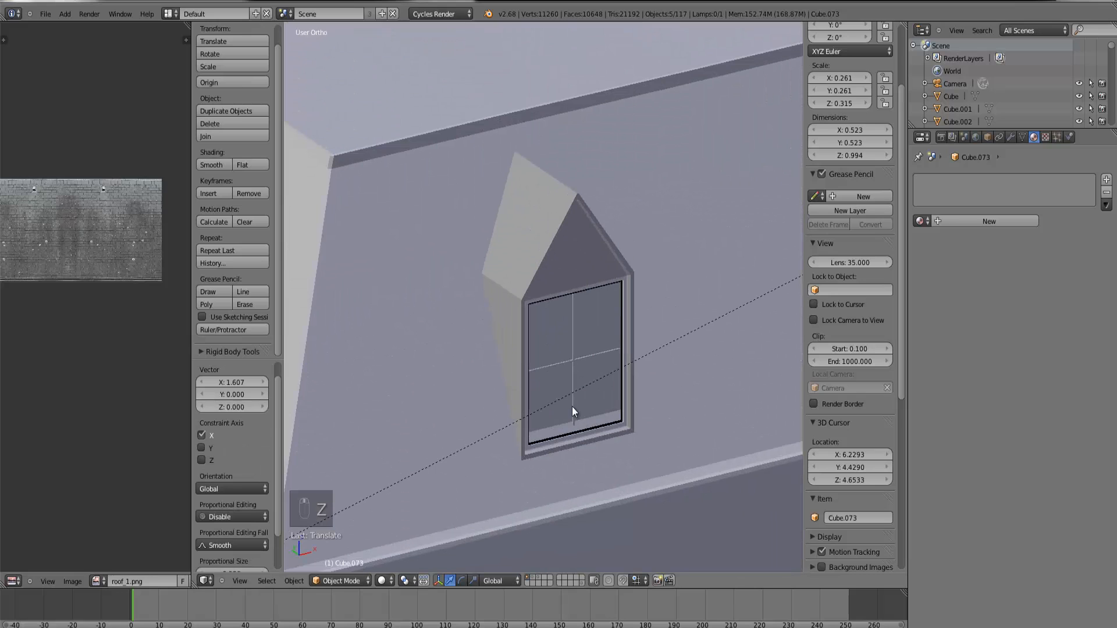
pyautogui.rightClick(539, 440)
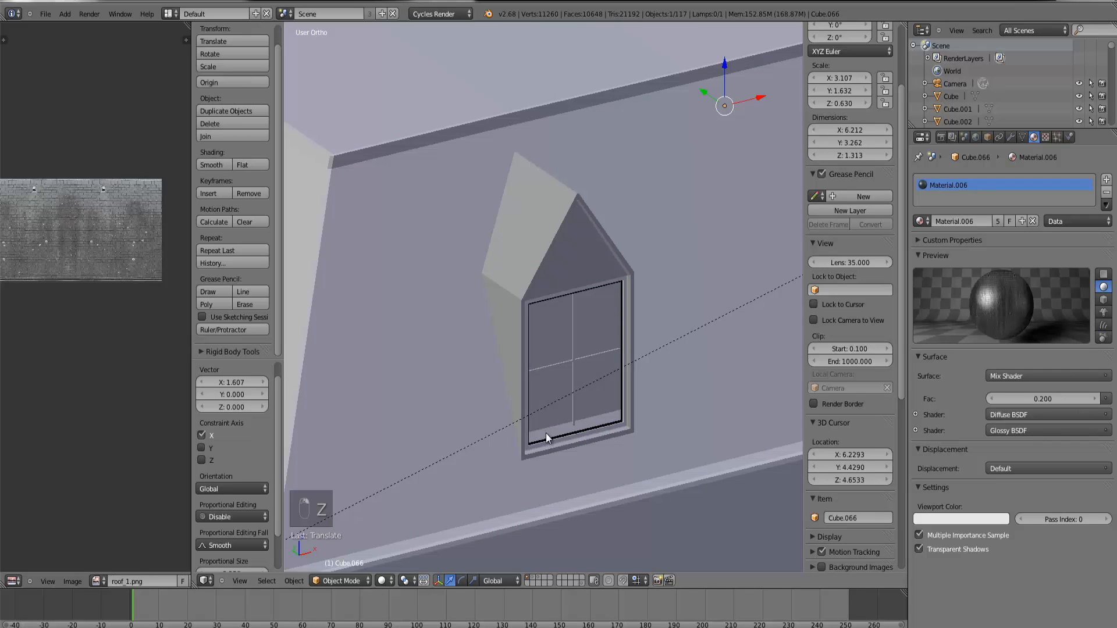
pyautogui.press('Tab')
pyautogui.press('Tab')
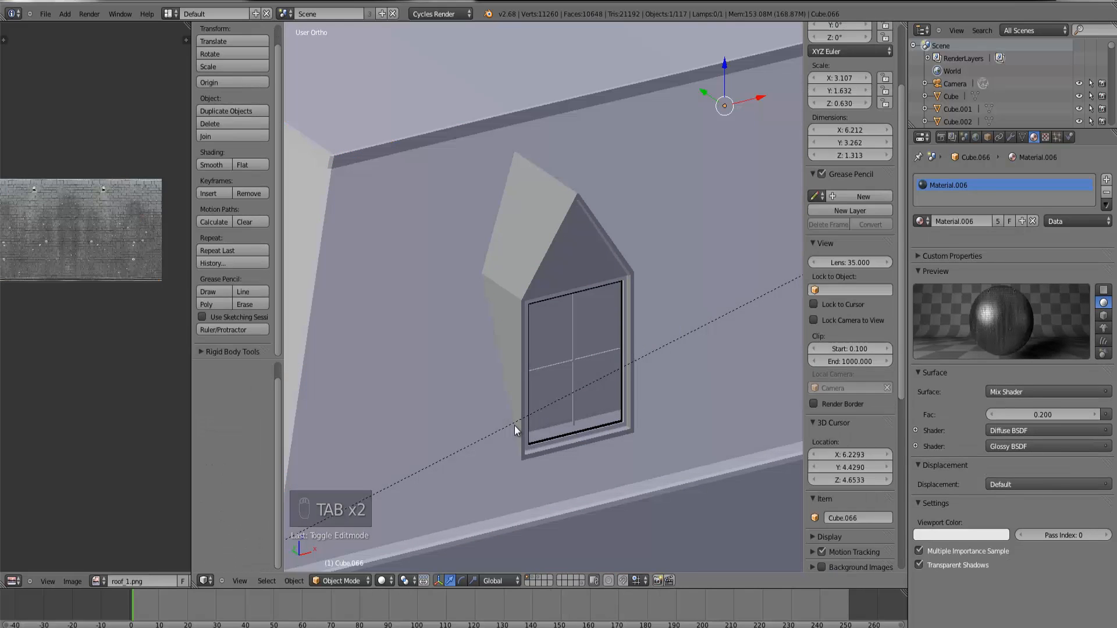
# Step: Add a cube, centre it on the first dormer's window in front view, and scale it to about 0.614 per side
pyautogui.press('KP_1')
pyautogui.press('z')
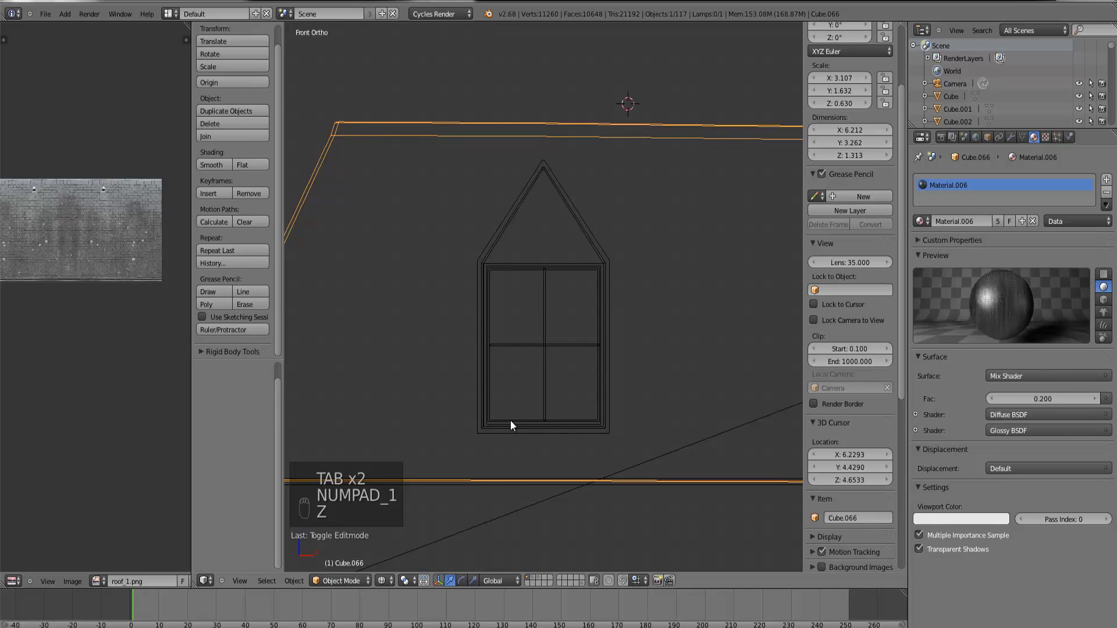
pyautogui.scroll(-2, 508, 421)
pyautogui.click(64, 14)
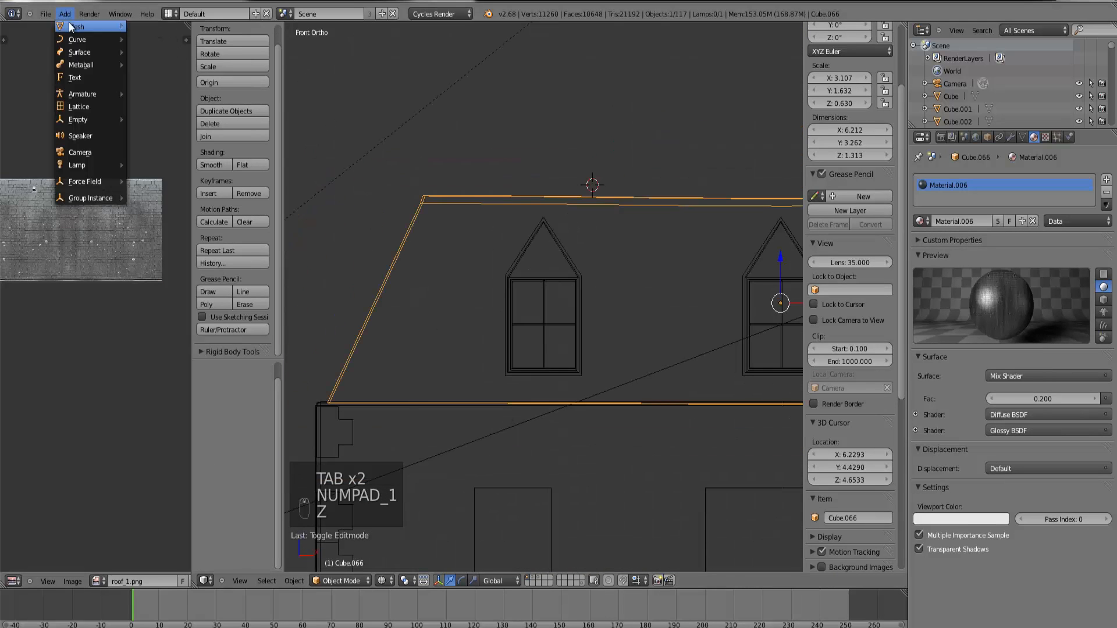
pyautogui.moveTo(75, 27)
pyautogui.click(164, 40)
pyautogui.press('g')
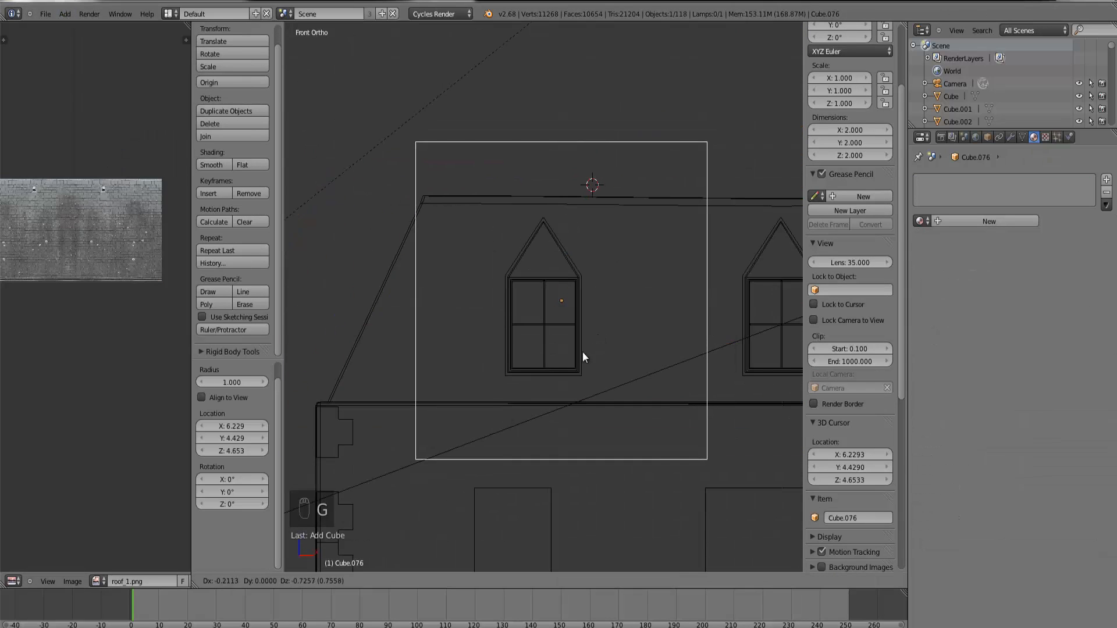
pyautogui.click(577, 373)
pyautogui.press('s')
pyautogui.click(575, 359)
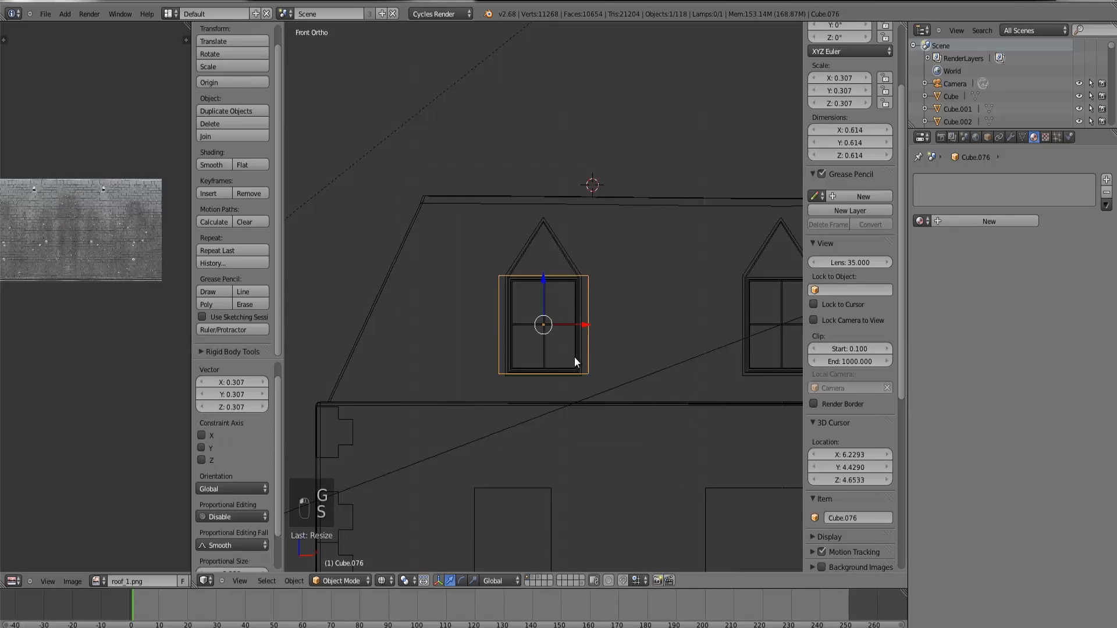
# Step: Scale the cube down to 0.605 in height and narrow it along X to a scale of 0.241 to fit the first dormer's window opening
pyautogui.scroll(4, 575, 358)
pyautogui.press('s')
pyautogui.click(741, 350)
pyautogui.press('s')
pyautogui.press('x')
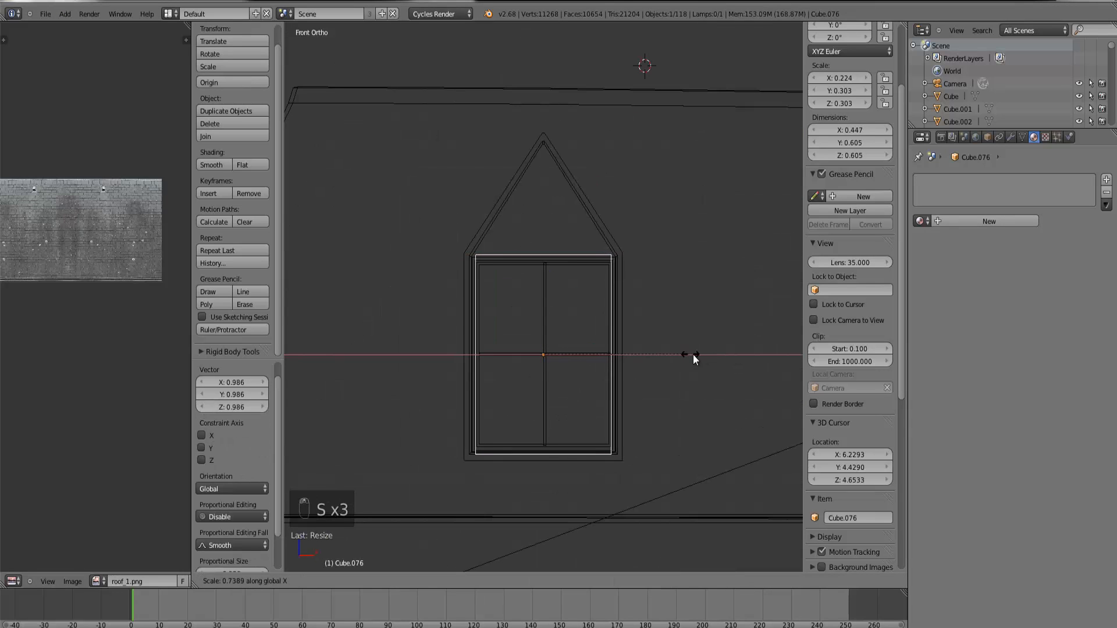
pyautogui.click(701, 354)
# Step: Duplicate the cube's mesh twice along X within the same object, placing one copy over each of the other two dormer windows
pyautogui.scroll(-2, 679, 351)
pyautogui.scroll(-1, 679, 351)
pyautogui.press('Tab')
pyautogui.scroll(-3, 576, 324)
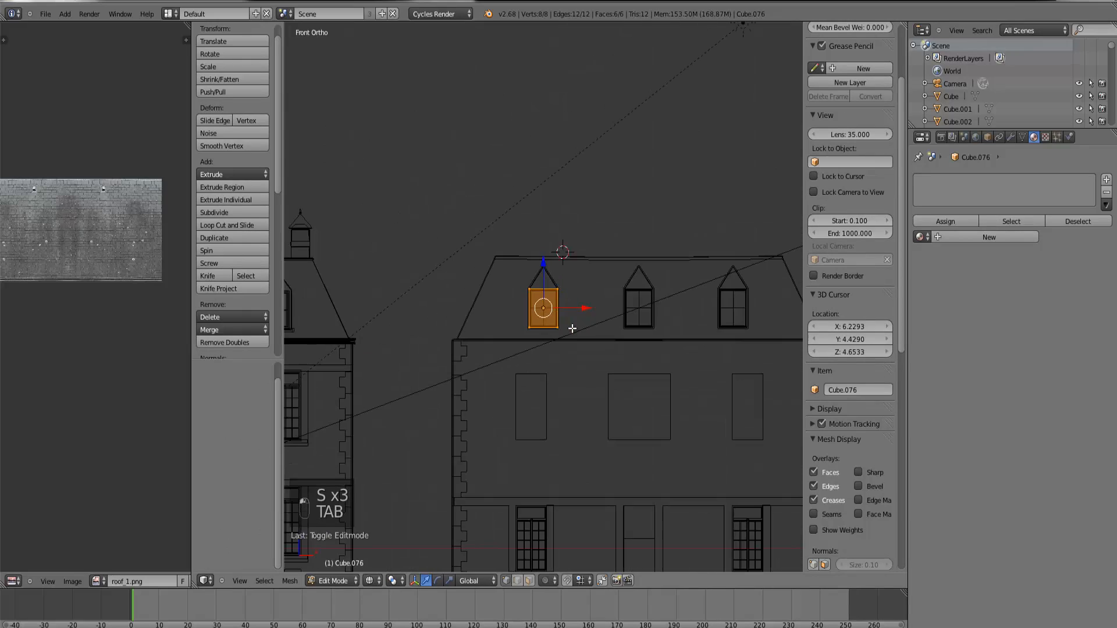
pyautogui.hotkey('shift', 'd')
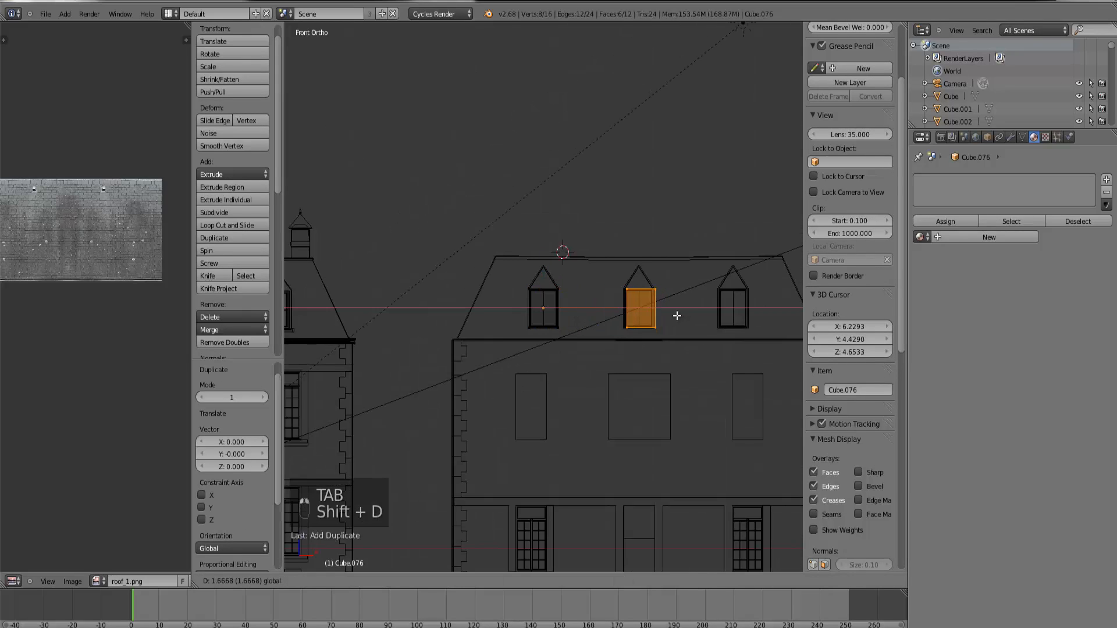
pyautogui.click(676, 315)
pyautogui.hotkey('shift', 'd')
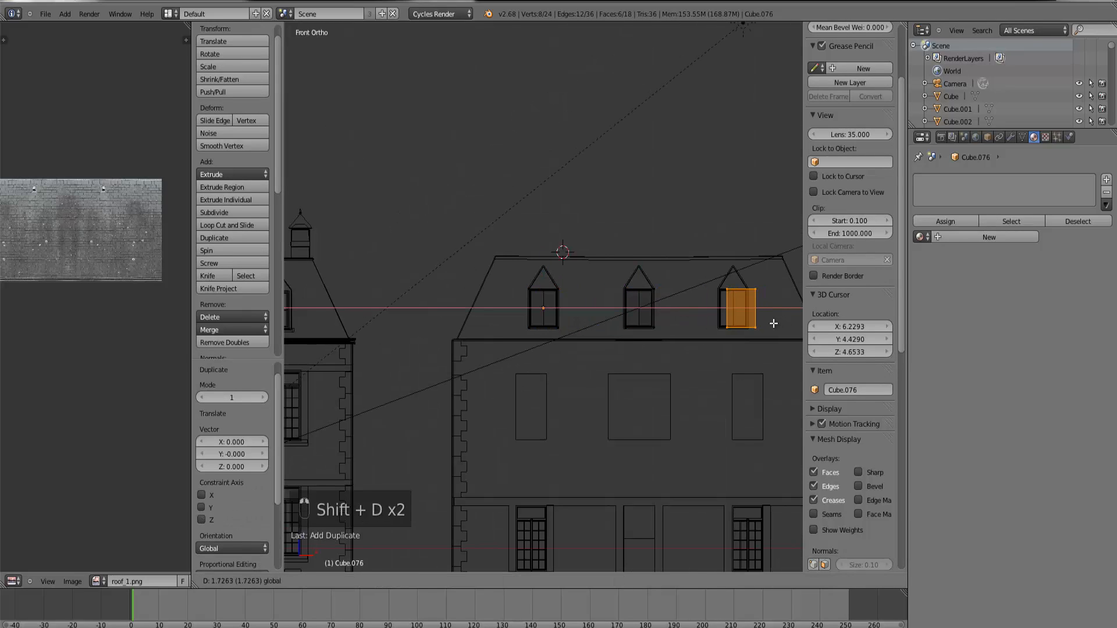
pyautogui.click(768, 320)
pyautogui.press('Tab')
# Step: Show solid shading and move the three-box object about -5.883 along Y into the dormers on the front roof slope
pyautogui.press('z')
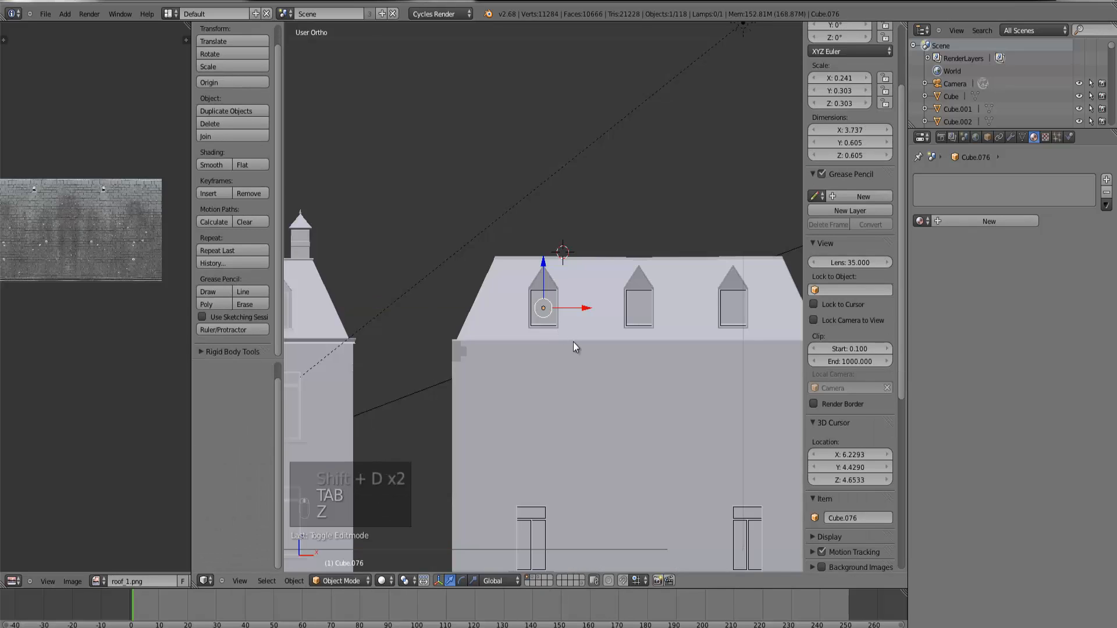
pyautogui.moveTo(574, 341); pyautogui.dragTo(640, 378, button='middle')
pyautogui.scroll(-2, 333, 195)
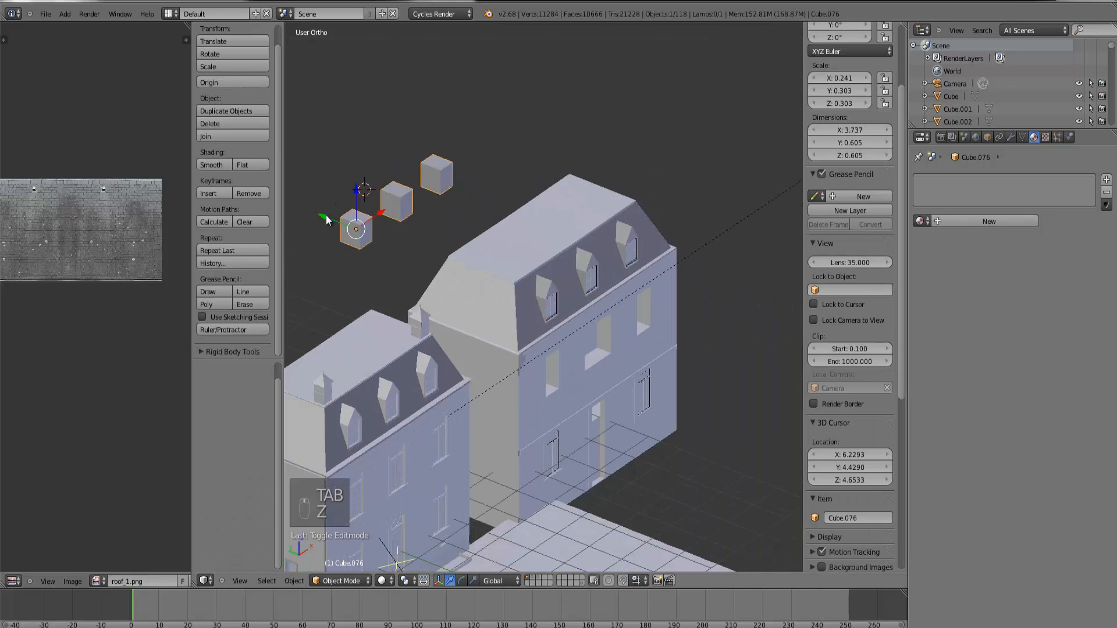
pyautogui.moveTo(326, 220); pyautogui.dragTo(515, 291)
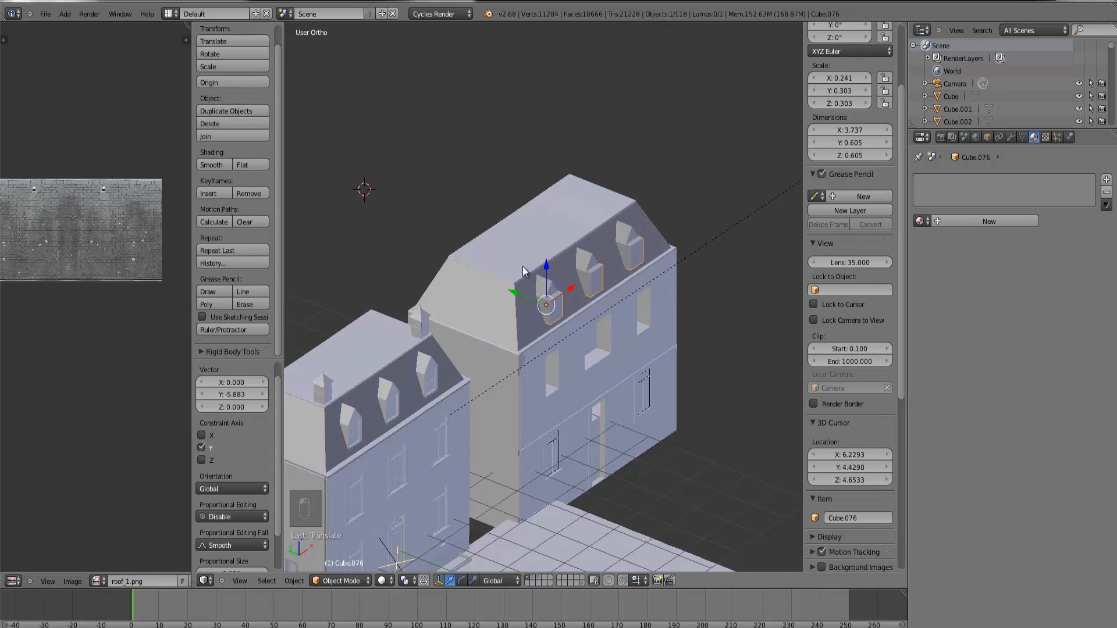
# Step: Shift the third dormer's box by about -0.020 along X to centre it in its window opening
pyautogui.scroll(5, 523, 268)
pyautogui.press('KP_1')
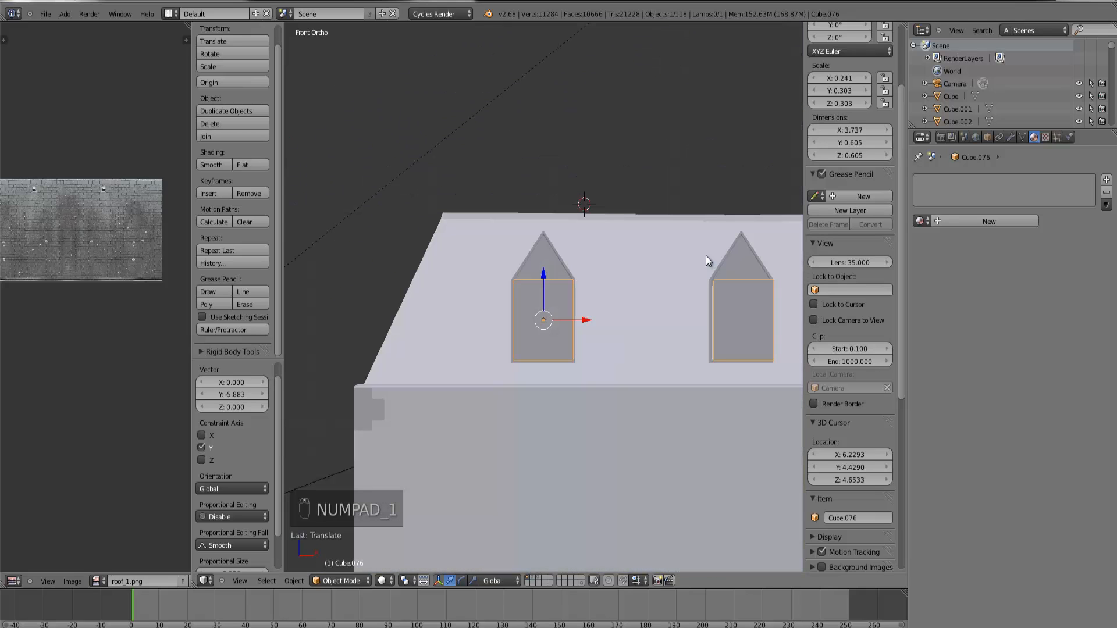
pyautogui.scroll(-6, 706, 256)
pyautogui.moveTo(680, 235); pyautogui.dragTo(689, 303, button='middle')
pyautogui.press('KP_1')
pyautogui.press('ctrl+KP_Decimal')
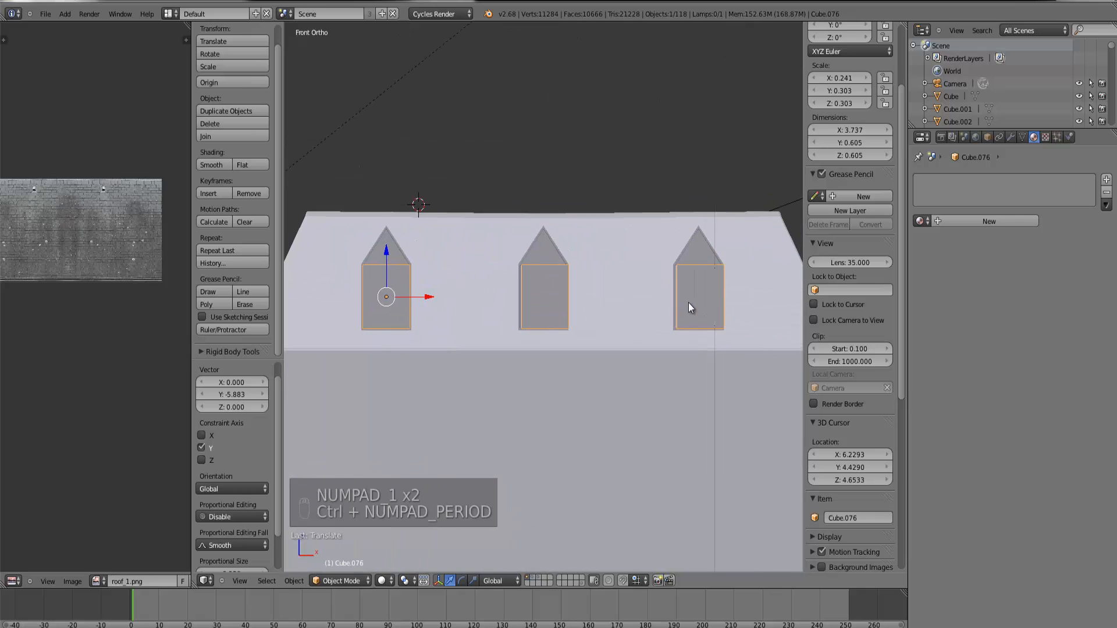
pyautogui.press('Tab')
pyautogui.rightClick(723, 266)
pyautogui.hotkey('ctrl', 'l')
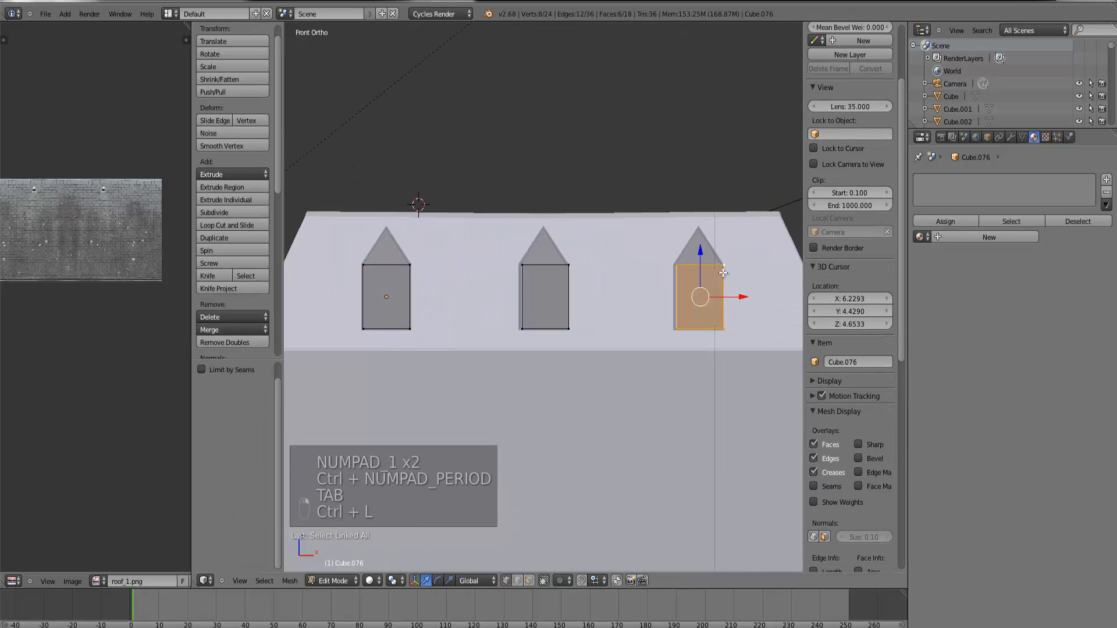
pyautogui.press('ctrl+KP_Decimal')
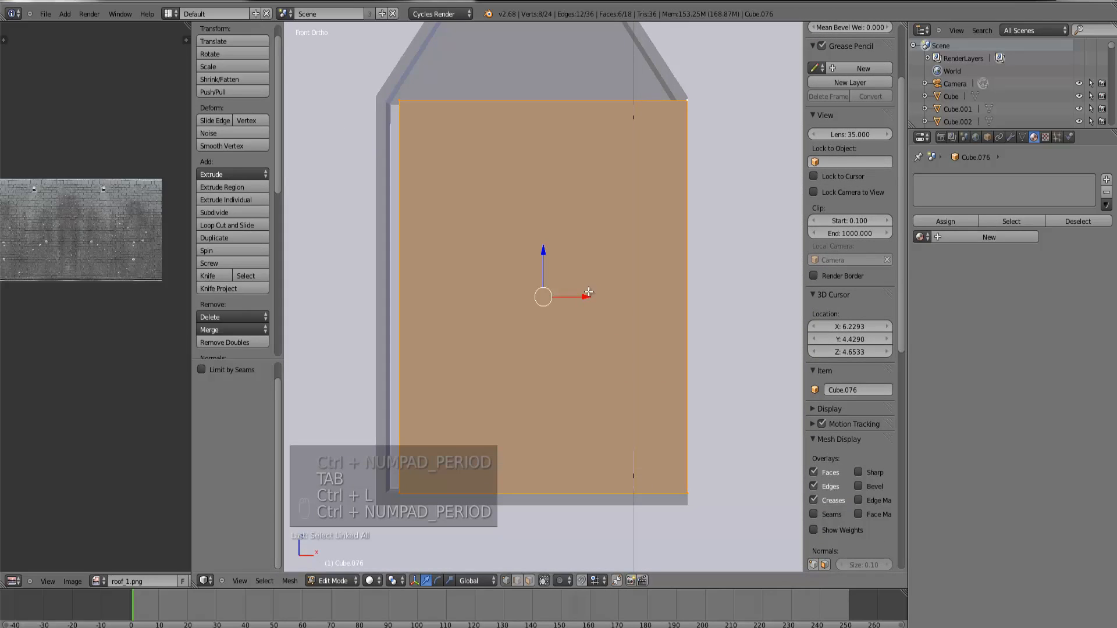
pyautogui.moveTo(588, 292); pyautogui.dragTo(575, 301)
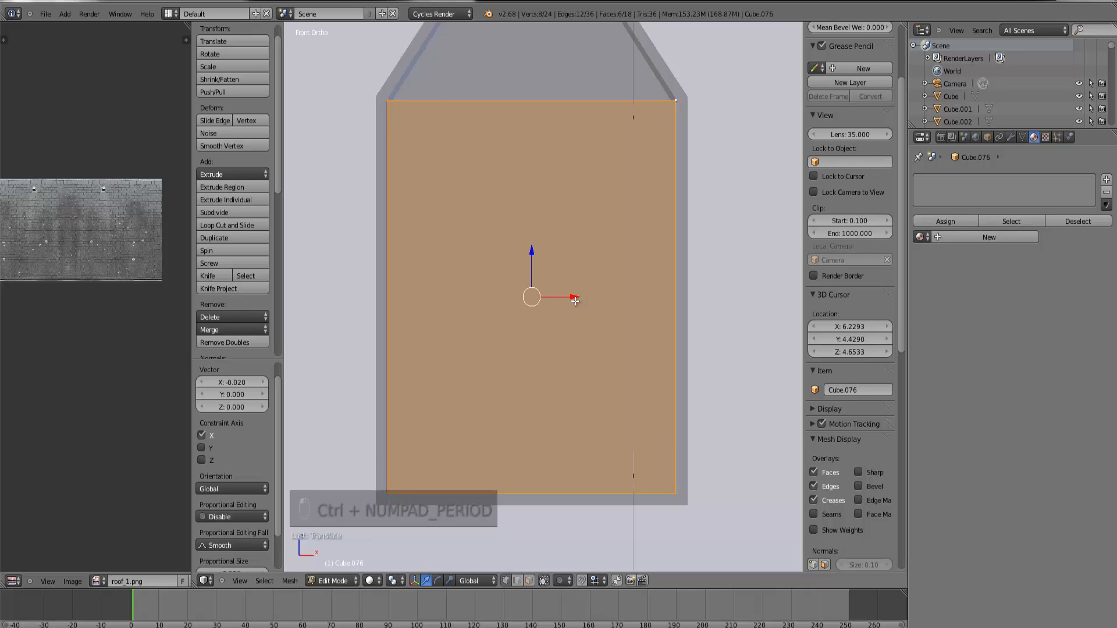
# Step: Shift the middle dormer's box slightly in the negative X direction to centre it in its window opening
pyautogui.scroll(-5, 413, 265)
pyautogui.rightClick(387, 259)
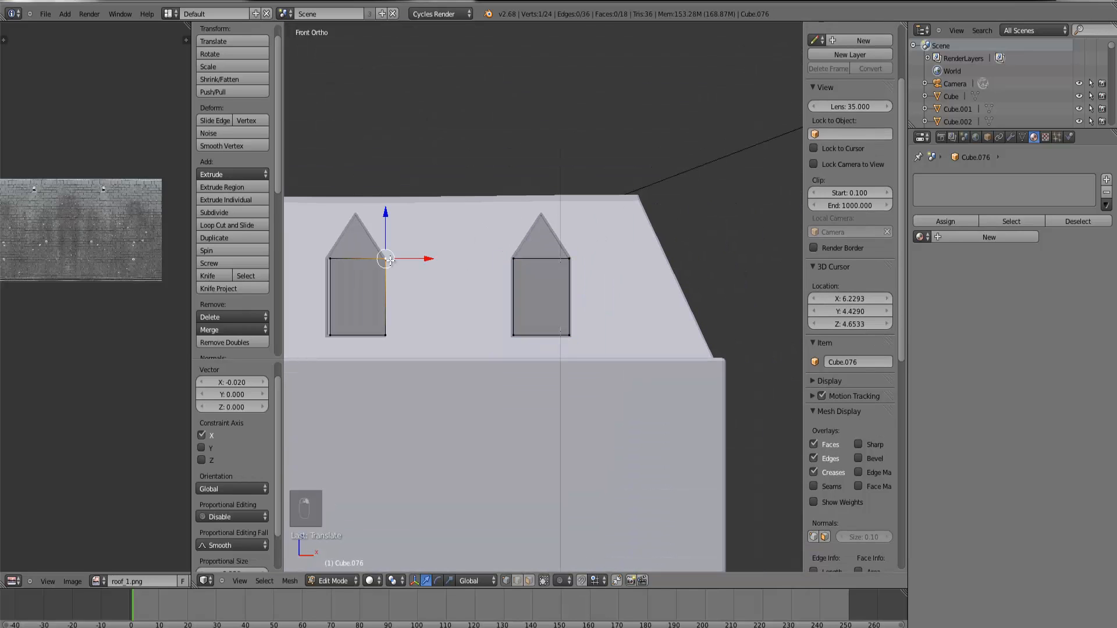
pyautogui.hotkey('ctrl', 'l')
pyautogui.press('ctrl+KP_Decimal')
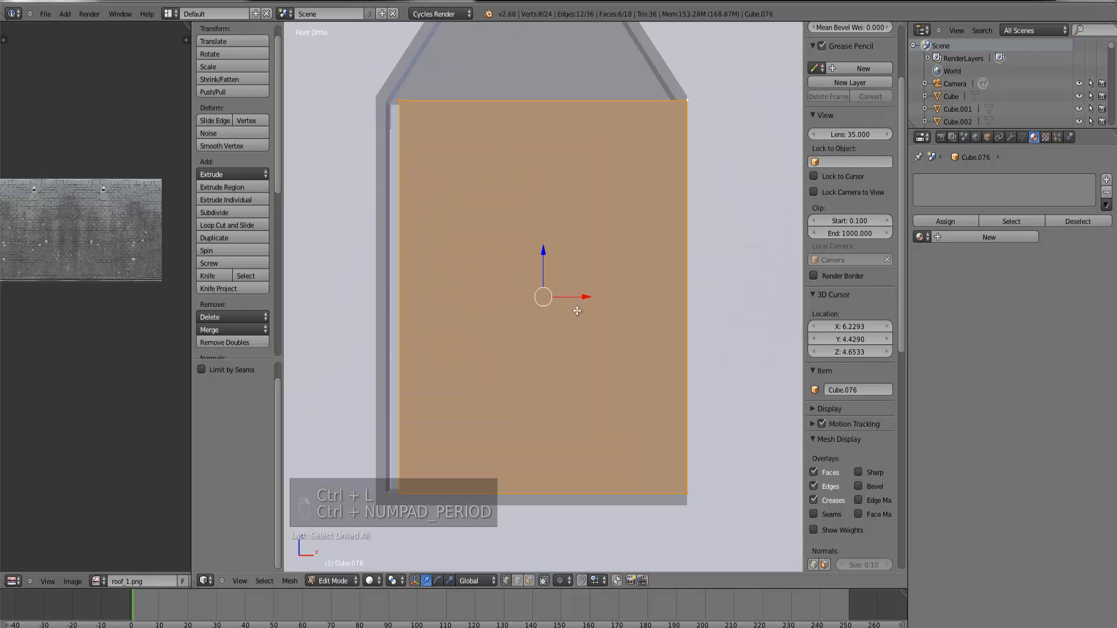
pyautogui.moveTo(585, 297); pyautogui.dragTo(575, 301)
pyautogui.scroll(-10, 661, 289)
pyautogui.press('Tab')
# Step: Stretch the three-box object along Y to a depth of about 0.820 and move it about 0.068 along Y into the roof
pyautogui.keyDown('shift'); pyautogui.moveTo(661, 289); pyautogui.dragTo(571, 331, button='middle'); pyautogui.keyUp('shift')
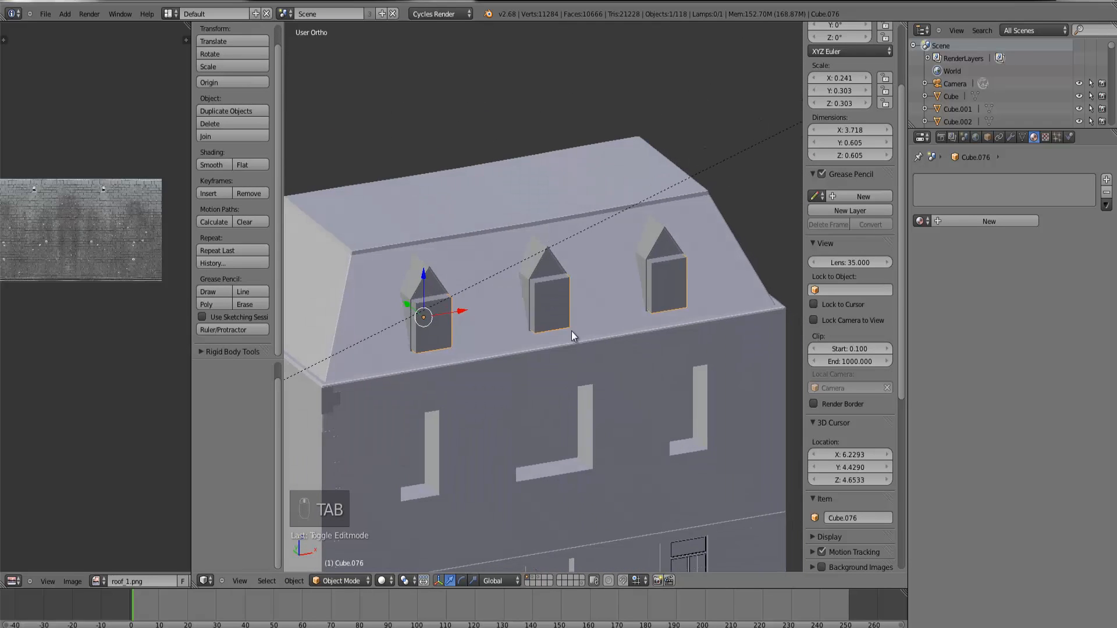
pyautogui.press('s')
pyautogui.press('y')
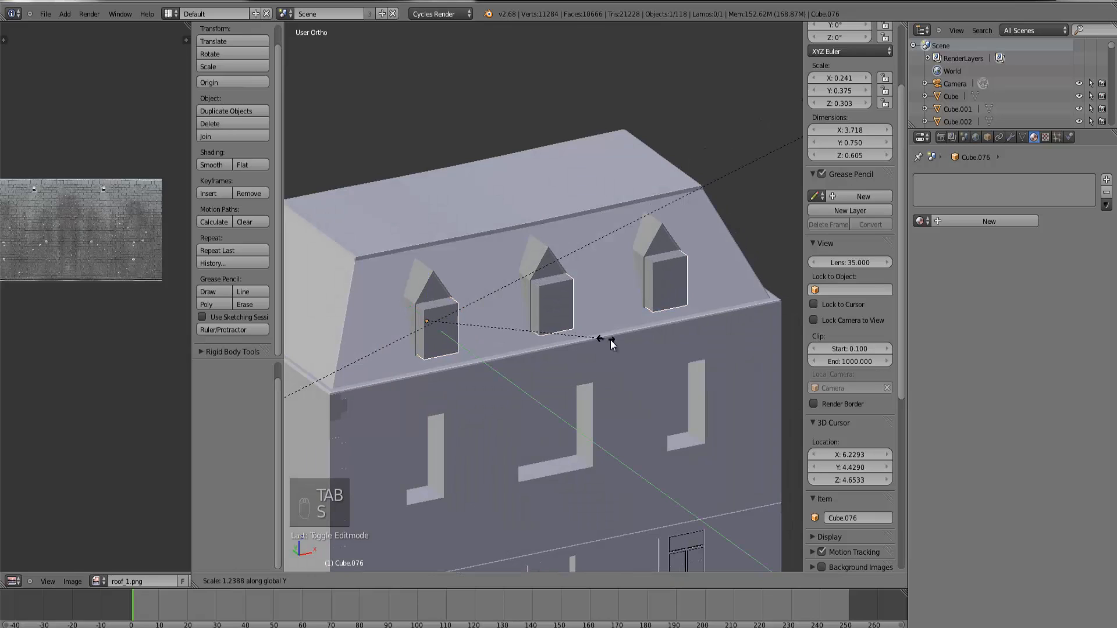
pyautogui.click(626, 341)
pyautogui.moveTo(411, 308); pyautogui.dragTo(411, 307)
# Step: Rename the three-box object as hole2
pyautogui.click(988, 137)
pyautogui.click(973, 179)
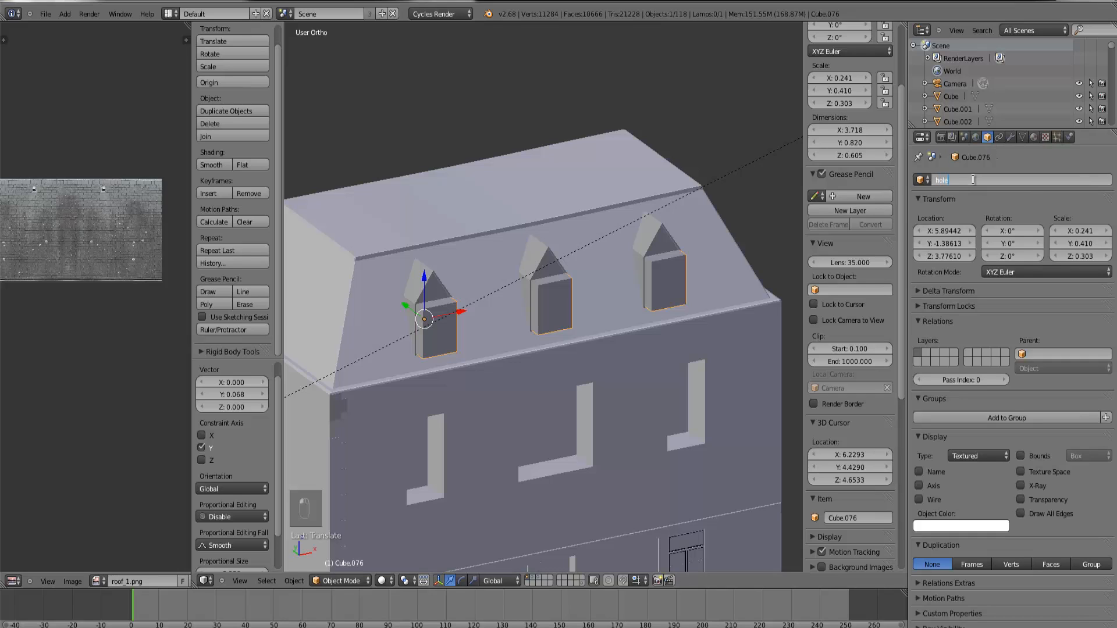
pyautogui.write('hole2')
pyautogui.press('Return')
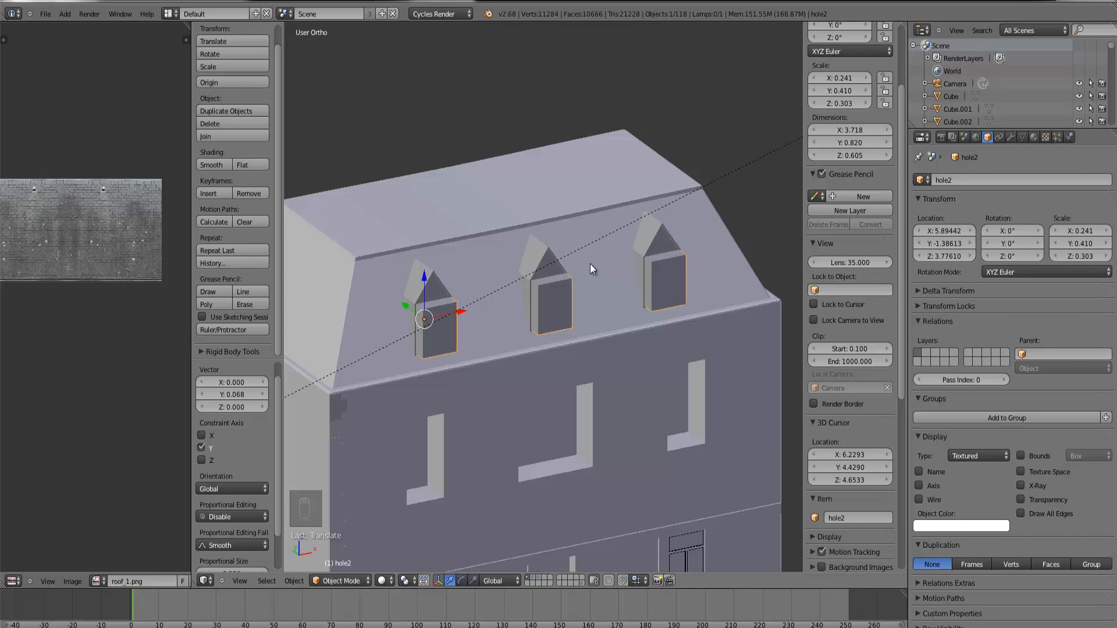
# Step: Cut the hole2 object out of the roof with a Boolean modifier set to Difference and apply the modifier
pyautogui.keyDown('shift'); pyautogui.rightClick(605, 263); pyautogui.keyUp('shift')
pyautogui.click(1012, 138)
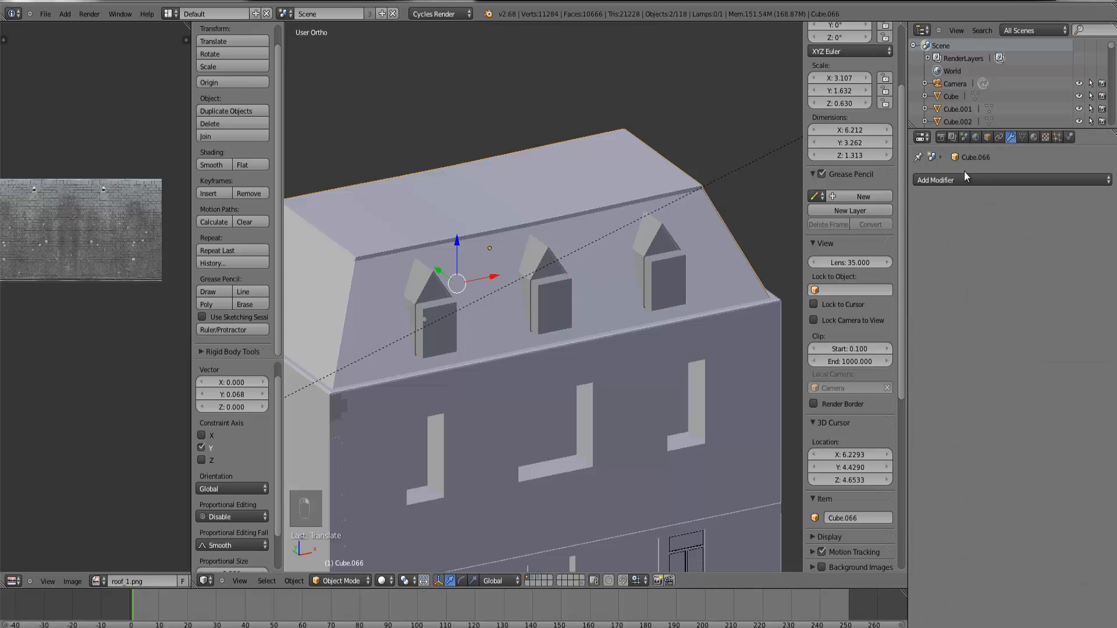
pyautogui.click(965, 176)
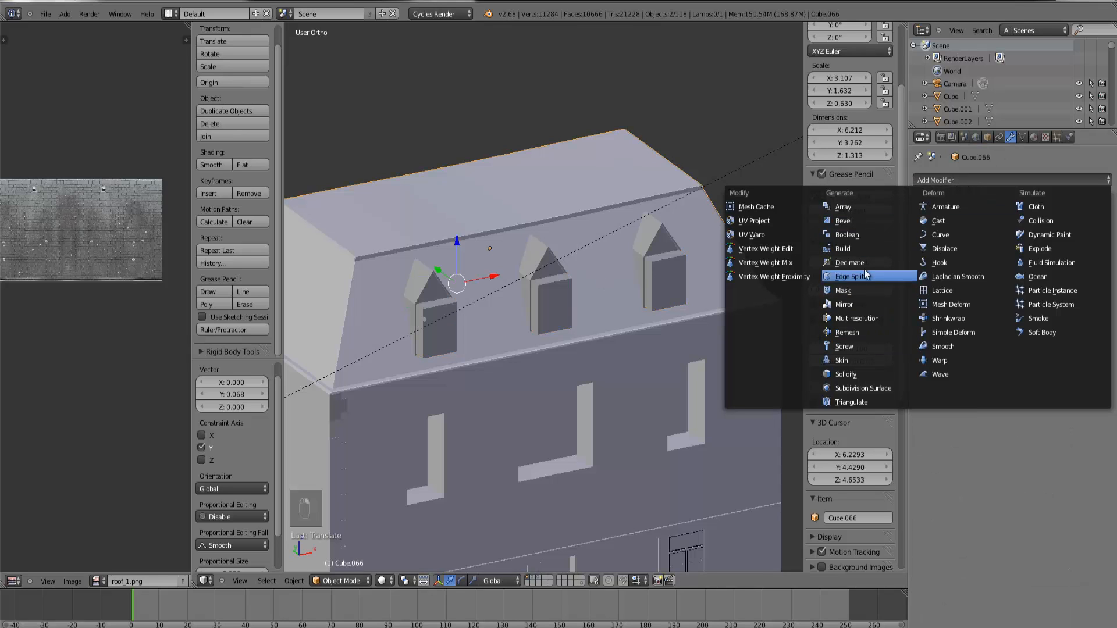
pyautogui.click(854, 234)
pyautogui.click(1028, 254)
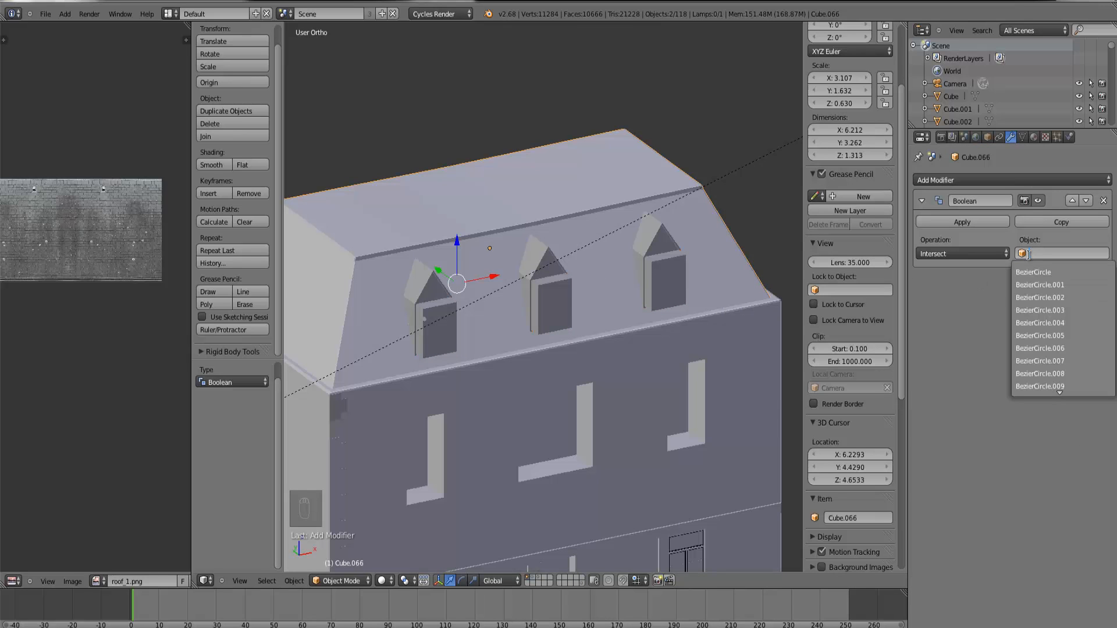
pyautogui.write('hole')
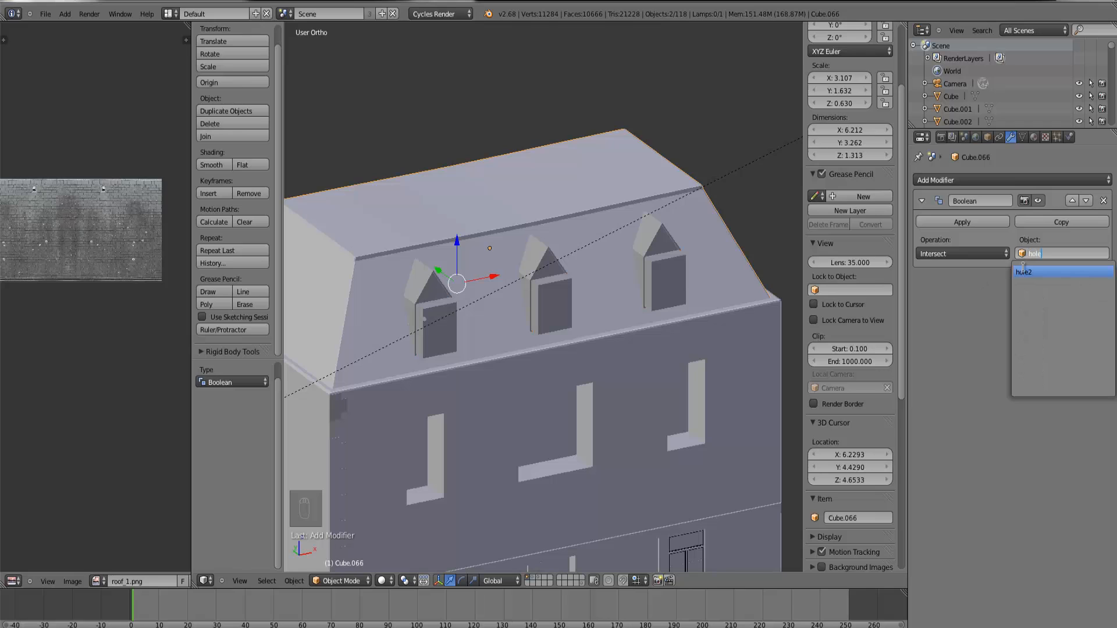
pyautogui.click(1023, 271)
pyautogui.click(937, 254)
pyautogui.click(938, 209)
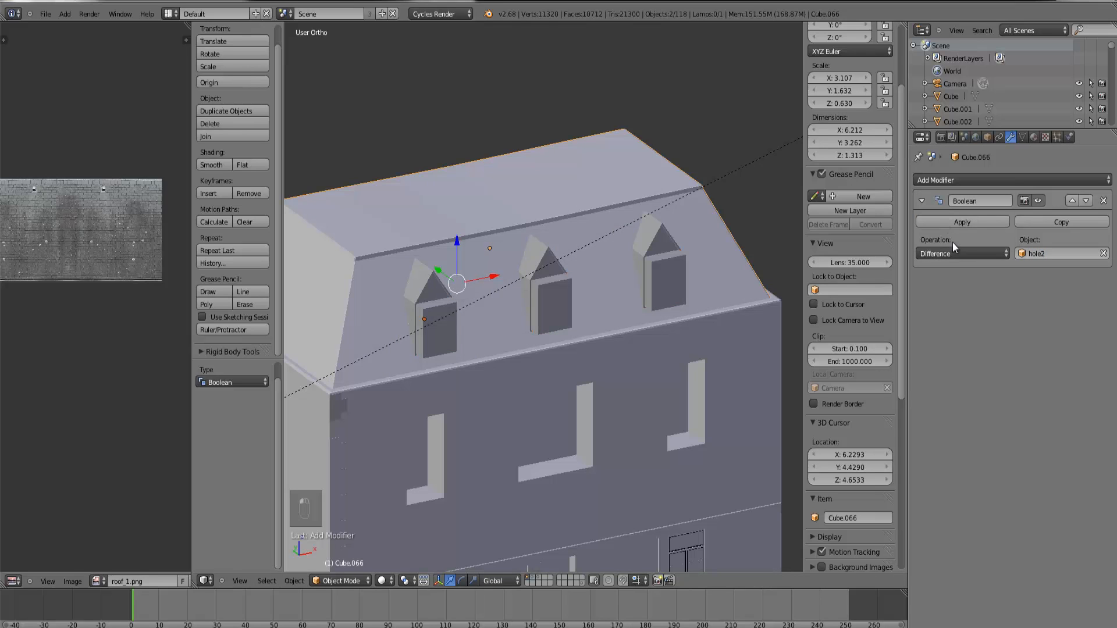
pyautogui.click(950, 224)
# Step: Delete the hole2 cutter object from the dormer openings
pyautogui.rightClick(669, 277)
pyautogui.press('x')
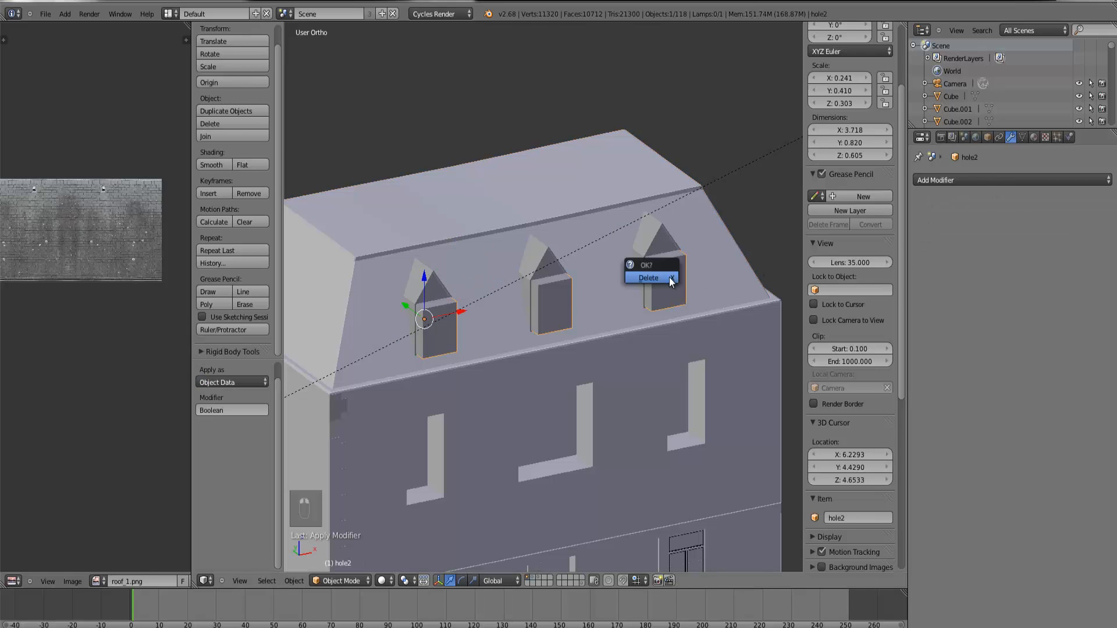
pyautogui.click(669, 277)
# Step: Select the middle dormer together with its window pane and try to move them aside
pyautogui.scroll(3, 676, 319)
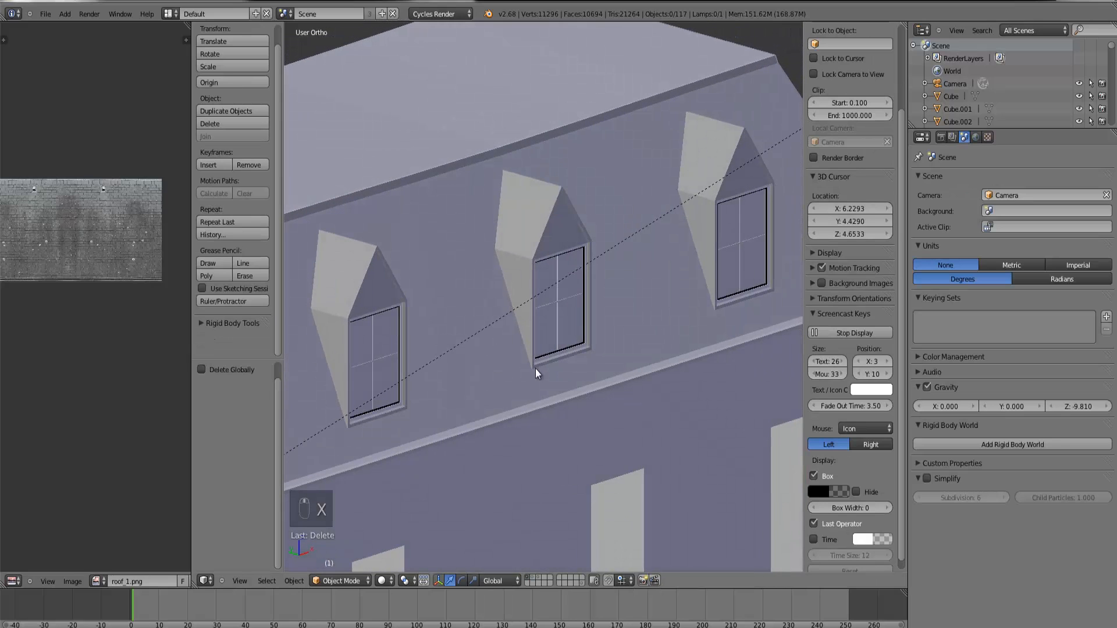
pyautogui.rightClick(536, 270)
pyautogui.keyDown('shift'); pyautogui.rightClick(555, 269); pyautogui.keyUp('shift')
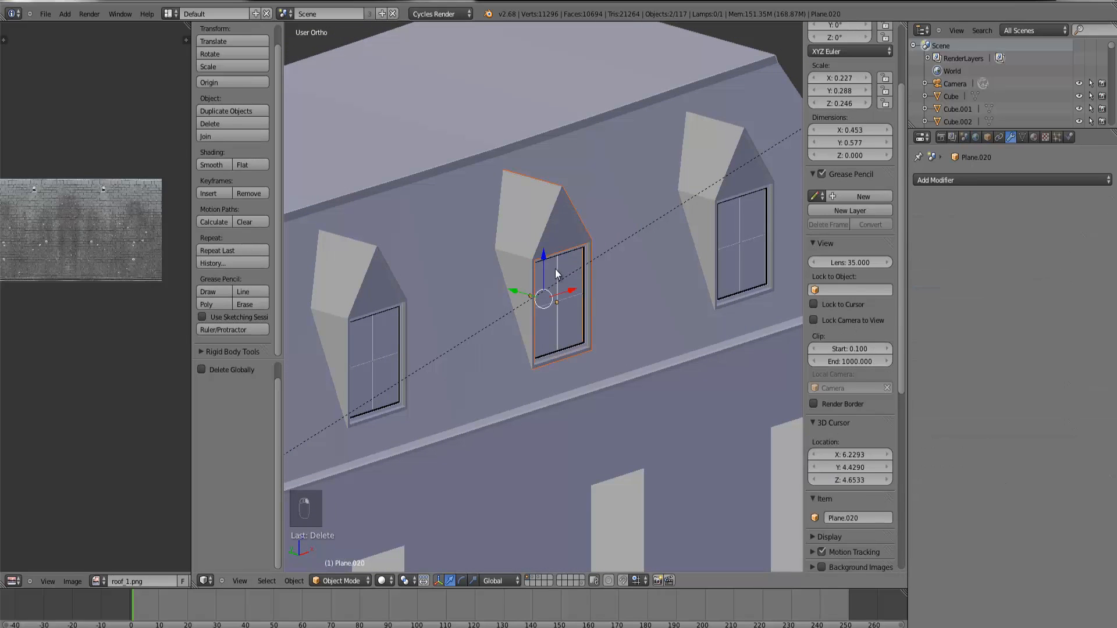
pyautogui.press('g')
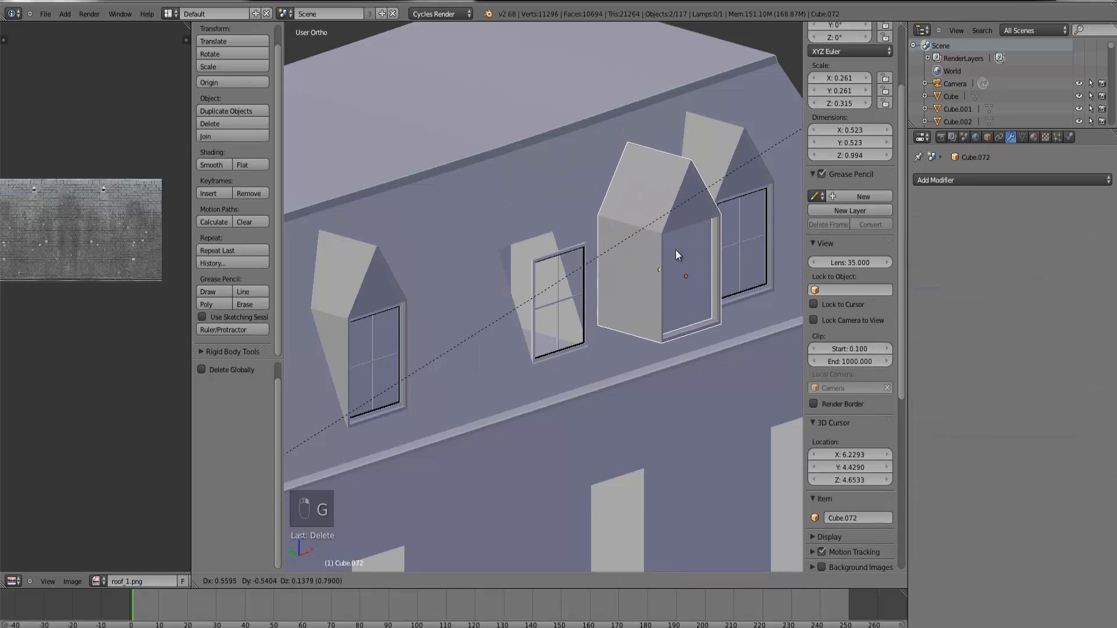
pyautogui.rightClick(681, 240)
# Step: View the house from the front and select all linked geometry of the middle dormer's mesh
pyautogui.scroll(-5, 686, 247)
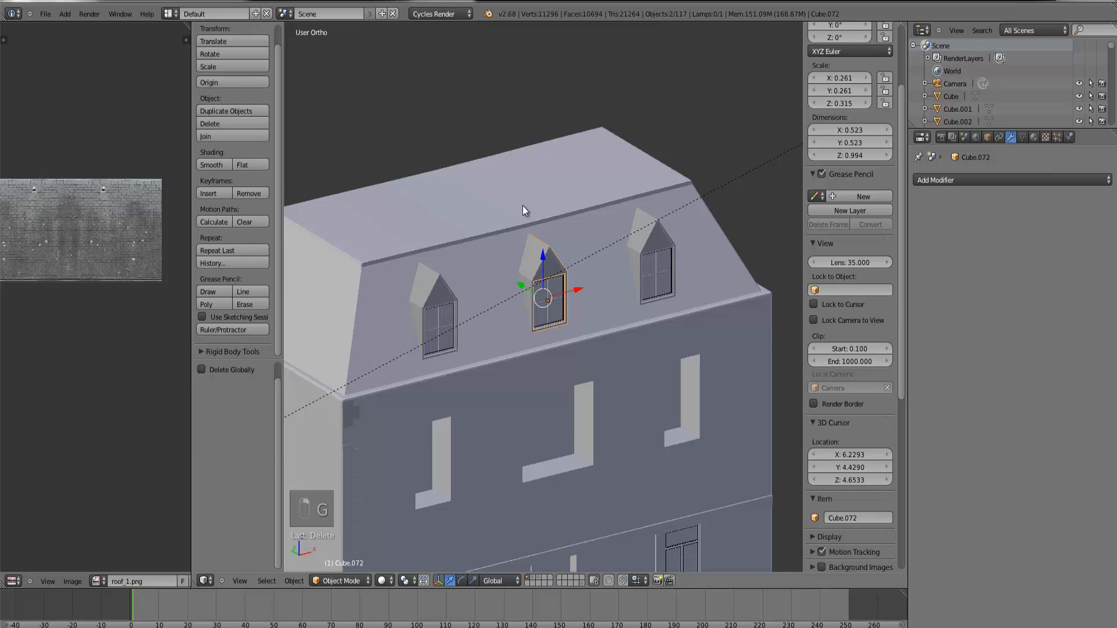
pyautogui.moveTo(507, 251); pyautogui.dragTo(532, 294, button='middle')
pyautogui.press('KP_1')
pyautogui.scroll(-4, 497, 250)
pyautogui.scroll(3, 541, 296)
pyautogui.press('KP_1')
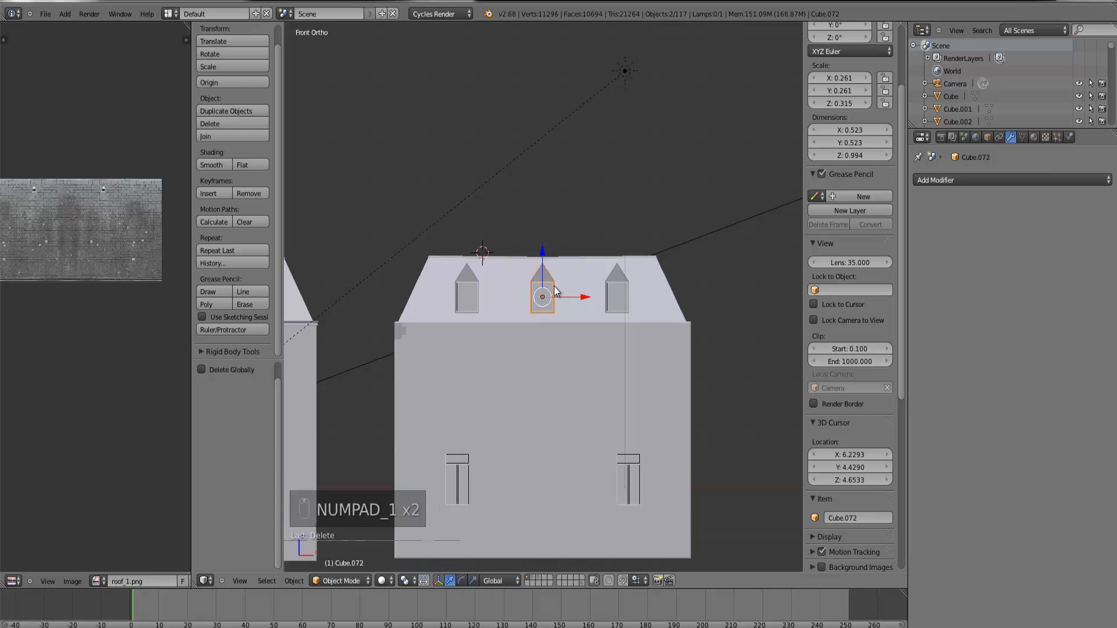
pyautogui.scroll(5, 541, 297)
pyautogui.press('Tab')
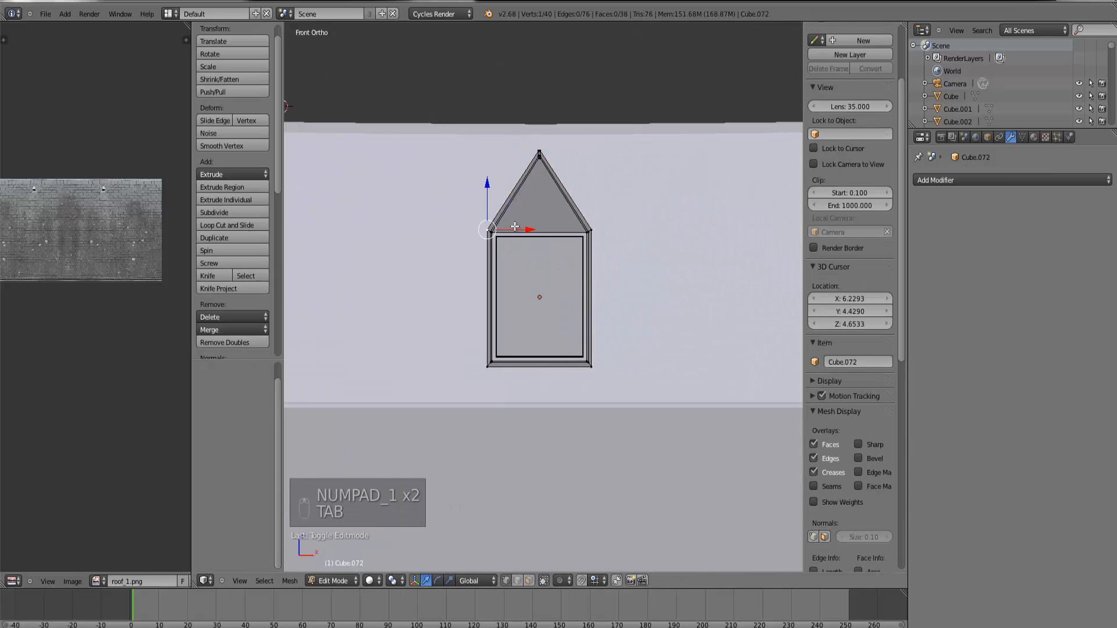
pyautogui.hotkey('ctrl', 'l')
pyautogui.press('u')
pyautogui.scroll(-7, 455, 226)
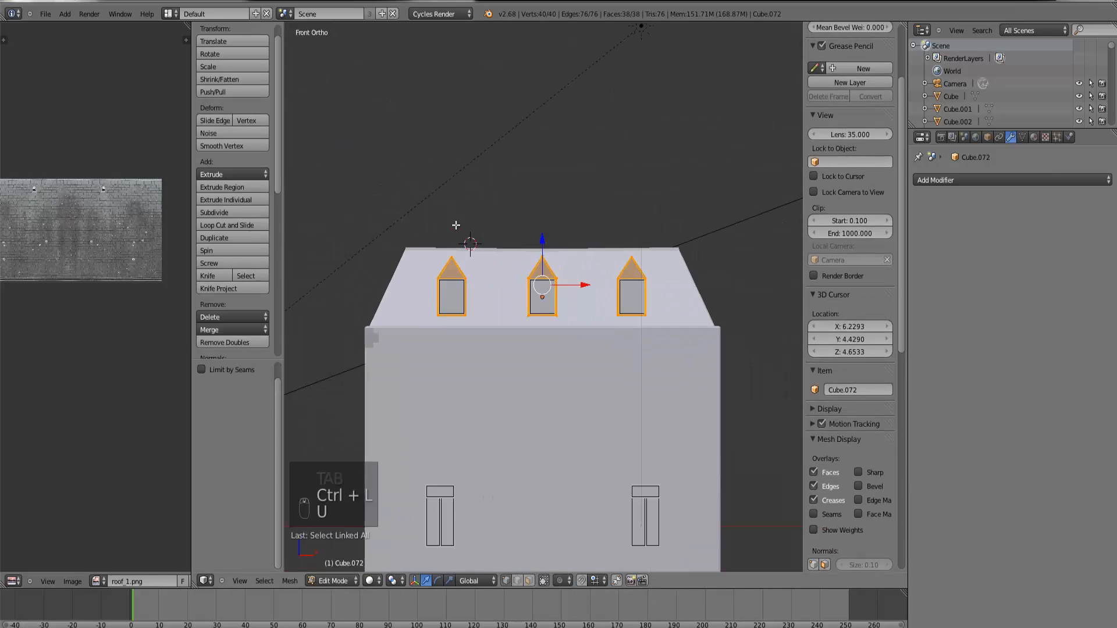
pyautogui.scroll(-3, 445, 247)
pyautogui.press('Tab')
# Step: Link the materials of the neighbouring house's nearest dormer to the selected middle dormer objects
pyautogui.keyDown('shift'); pyautogui.rightClick(345, 284); pyautogui.keyUp('shift')
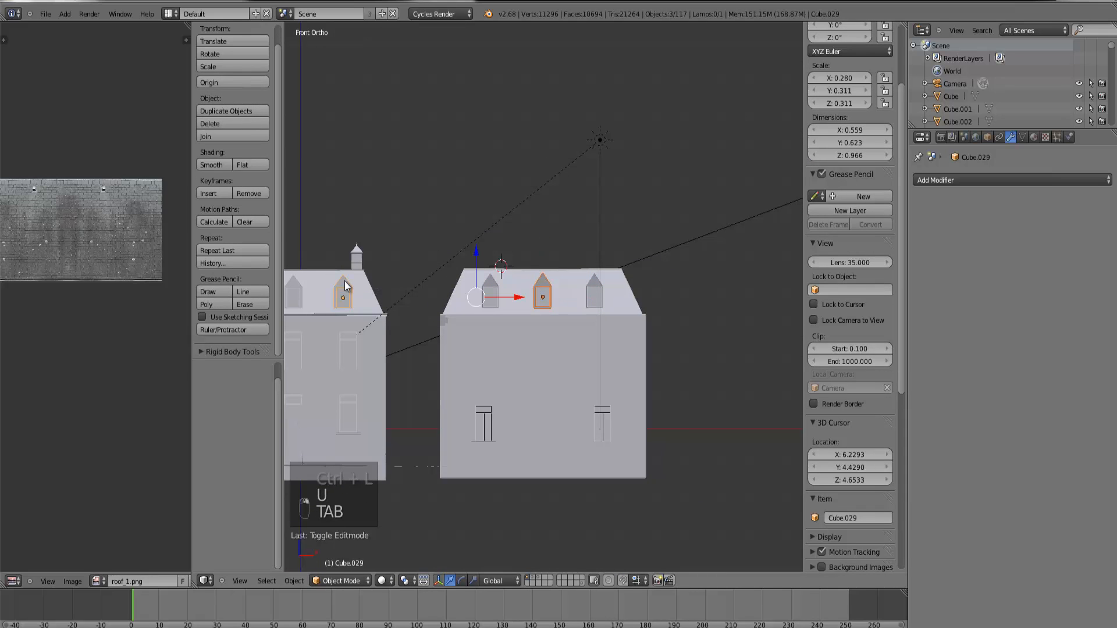
pyautogui.hotkey('ctrl', 'l')
pyautogui.click(343, 282)
# Step: Open the middle dormer's mesh for editing and box-select all of its vertices in wireframe display
pyautogui.scroll(5, 534, 282)
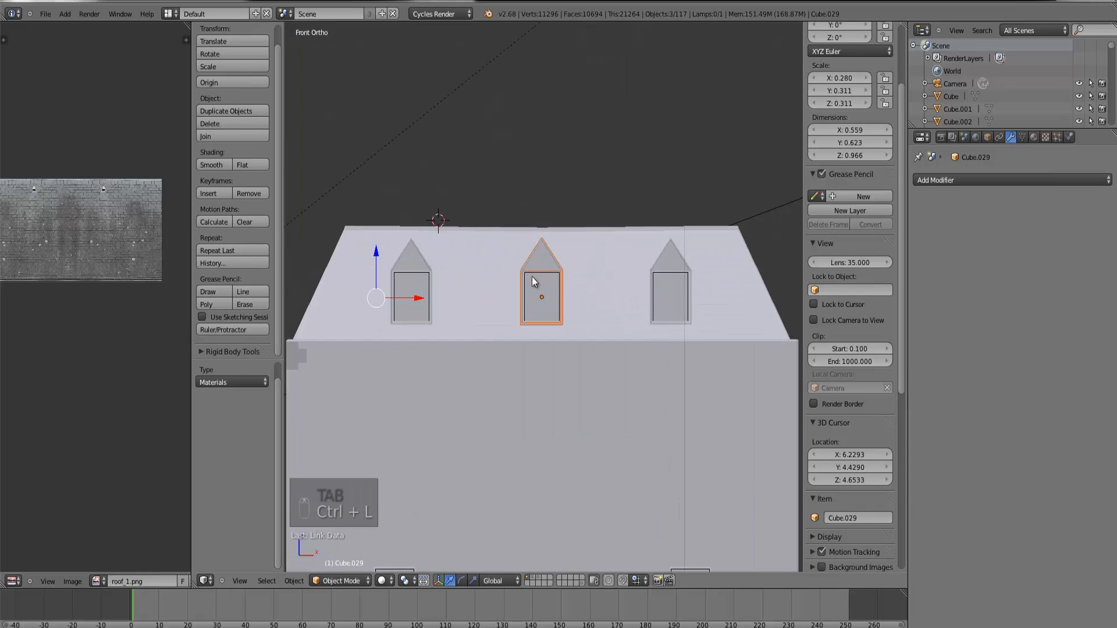
pyautogui.rightClick(542, 258)
pyautogui.press('Tab')
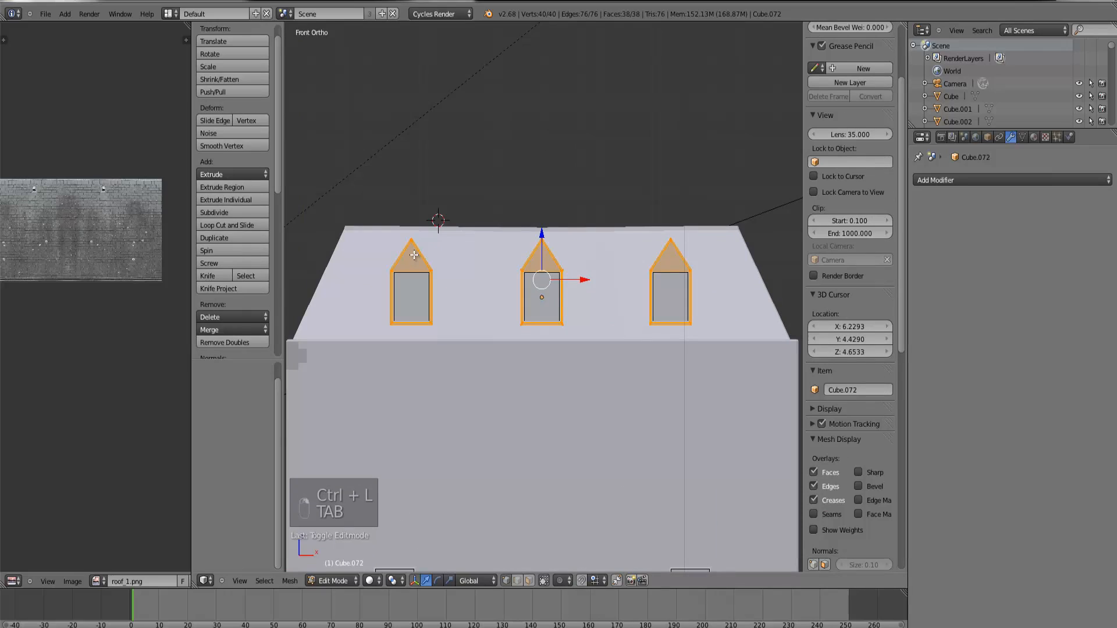
pyautogui.press('ctrl+KP_Decimal')
pyautogui.scroll(-8, 384, 247)
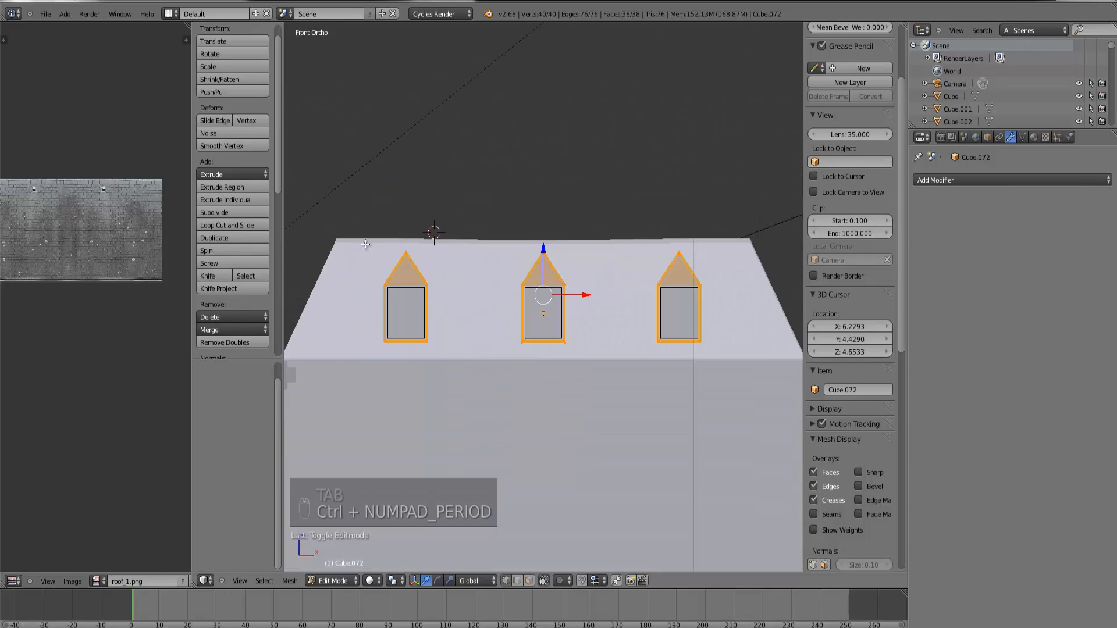
pyautogui.rightClick(552, 270)
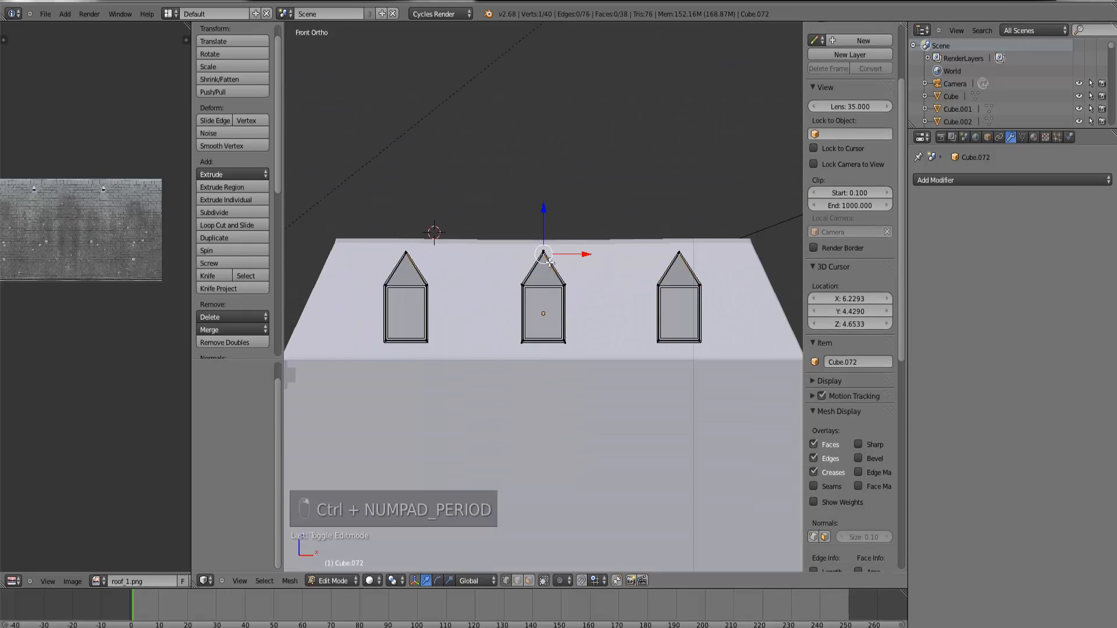
pyautogui.press('z')
pyautogui.press('z')
pyautogui.press('z')
pyautogui.press('b')
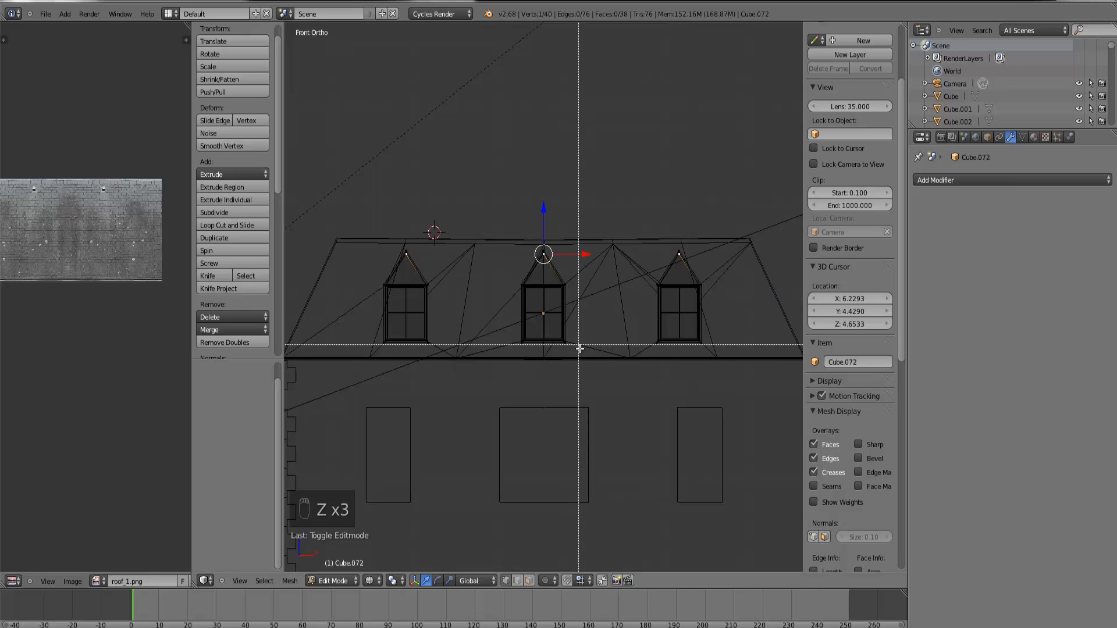
pyautogui.moveTo(582, 349); pyautogui.dragTo(494, 210)
# Step: Unwrap the whole dormer mesh from the front with Project From View
pyautogui.scroll(6, 539, 278)
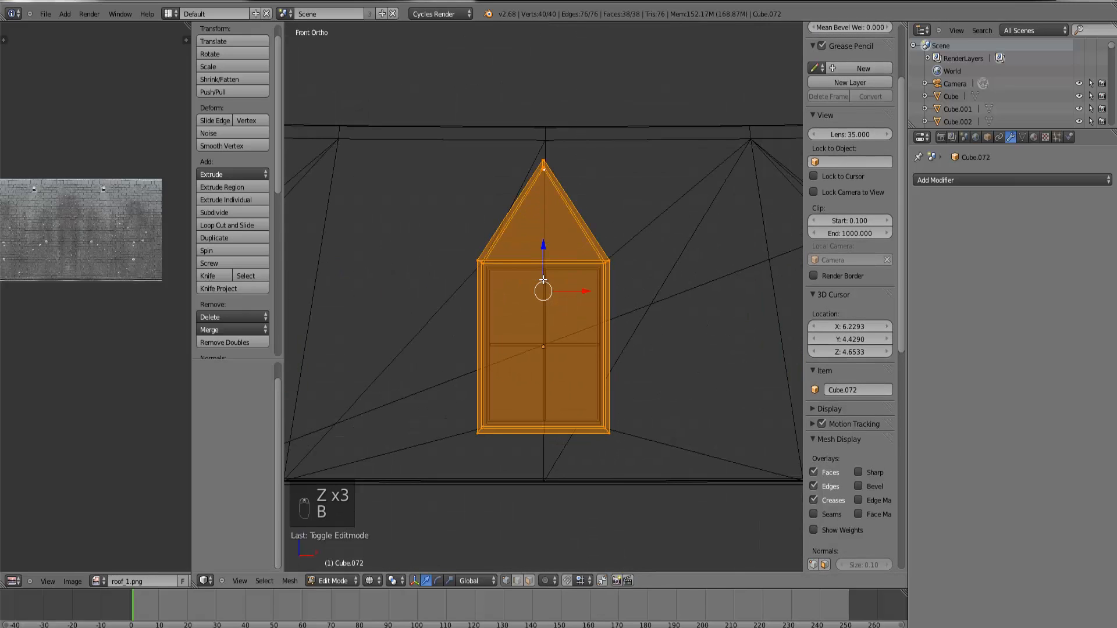
pyautogui.press('u')
pyautogui.click(543, 282)
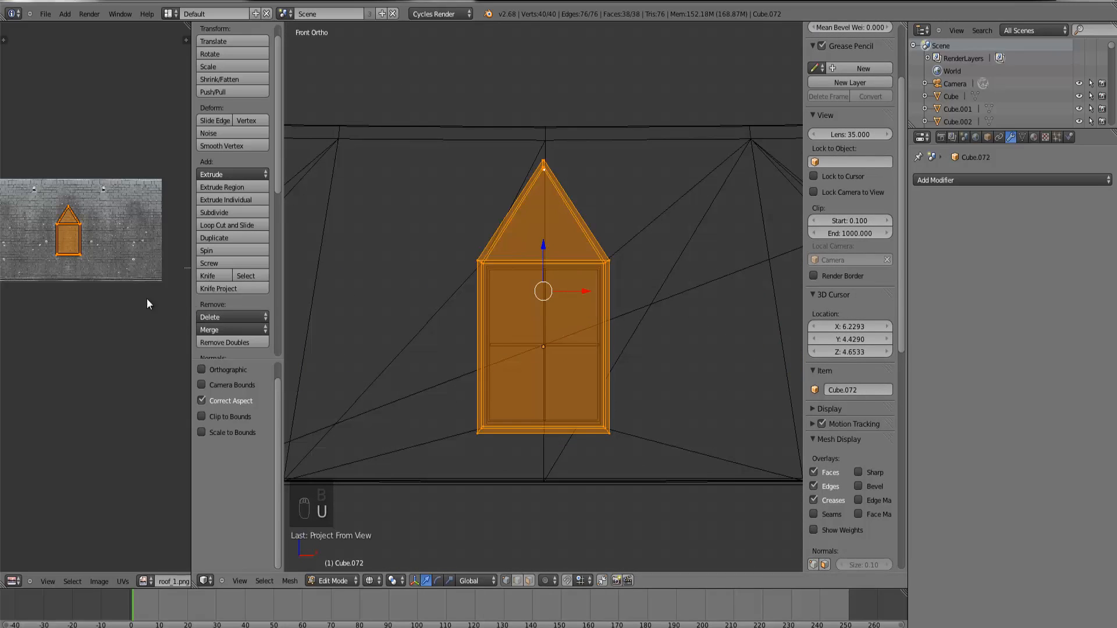
pyautogui.moveTo(146, 298); pyautogui.dragTo(132, 333, button='middle')
pyautogui.scroll(5, 131, 333)
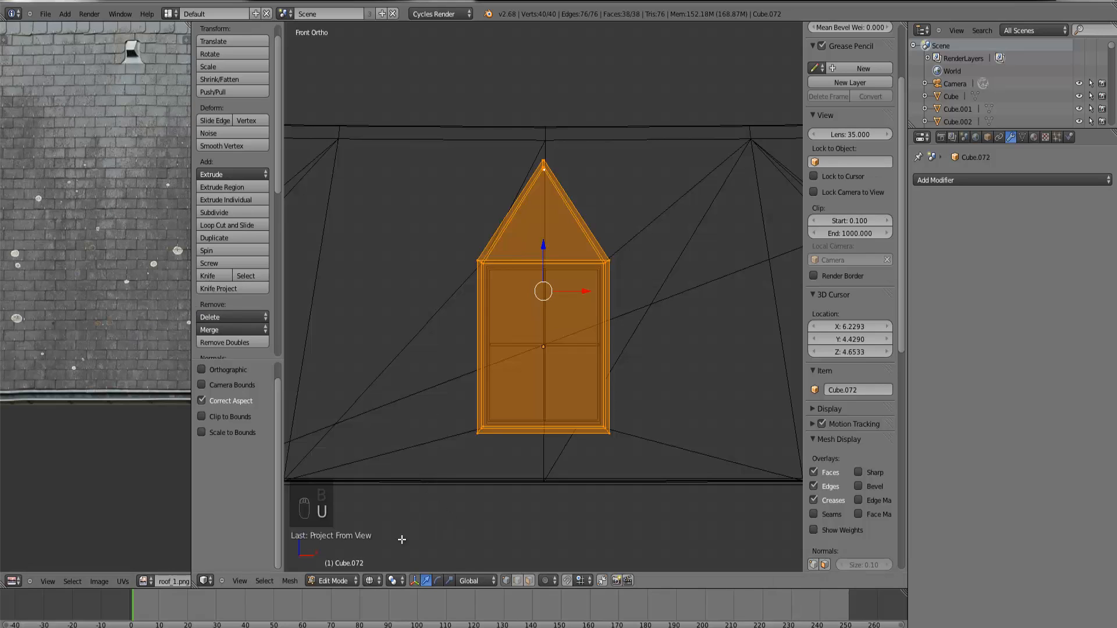
# Step: Switch the 3D viewport to textured shading to show the roof texture on the dormer
pyautogui.click(379, 582)
pyautogui.click(387, 526)
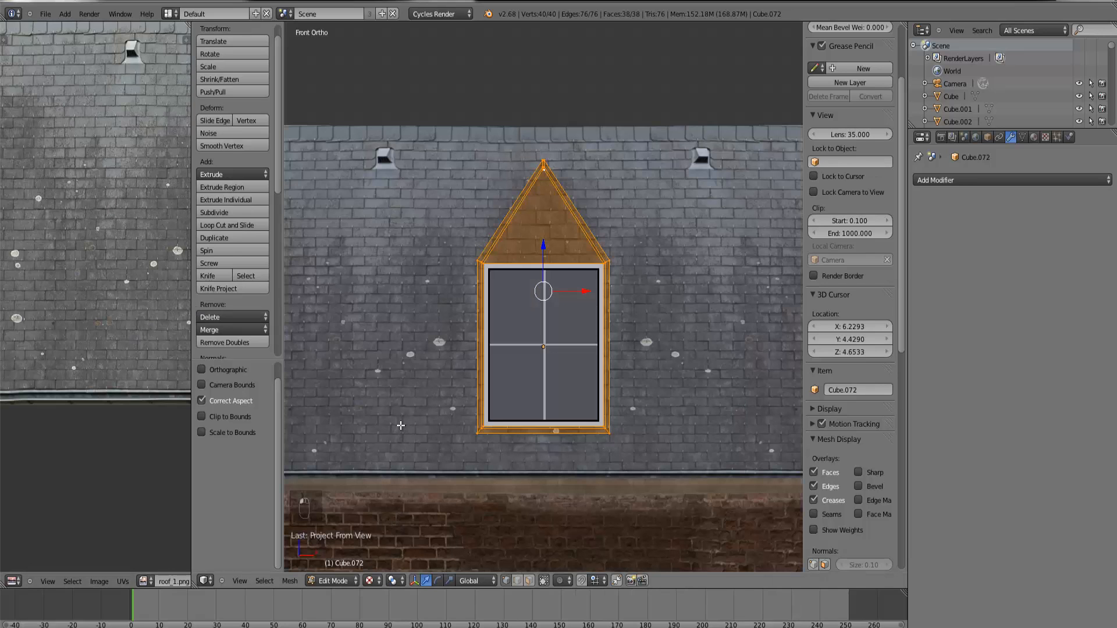
pyautogui.press('Tab')
pyautogui.press('Tab')
# Step: Move the dormer's UV island down by about 0.015 on the roof texture
pyautogui.moveTo(95, 341); pyautogui.dragTo(5, 370, button='middle')
pyautogui.scroll(2, 59, 367)
pyautogui.moveTo(57, 344); pyautogui.dragTo(4, 420, button='middle')
pyautogui.scroll(1, 105, 365)
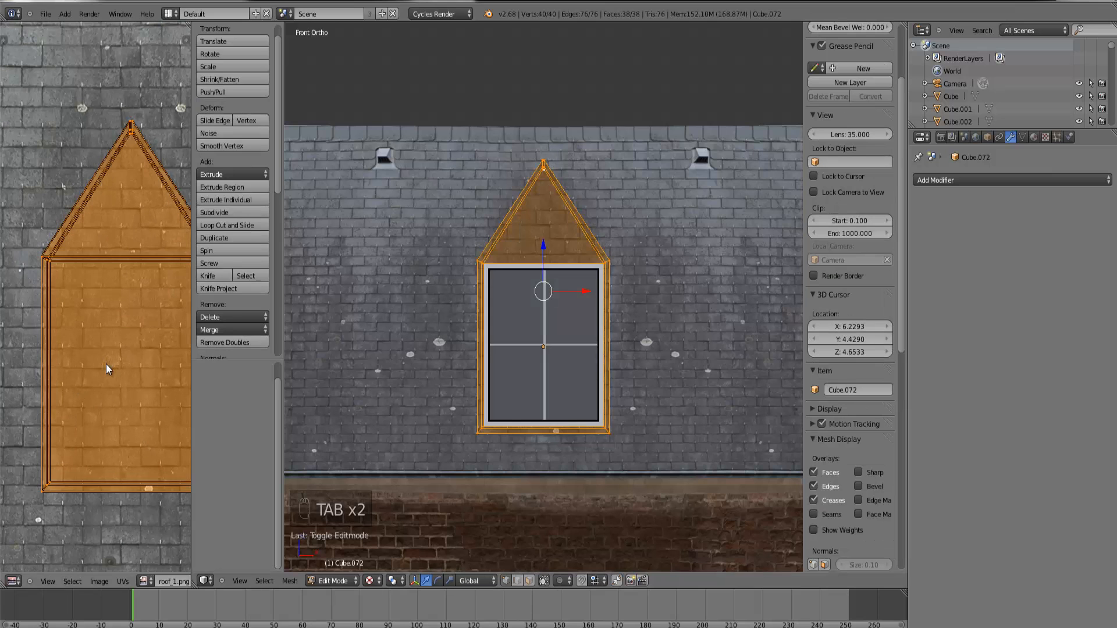
pyautogui.press('g')
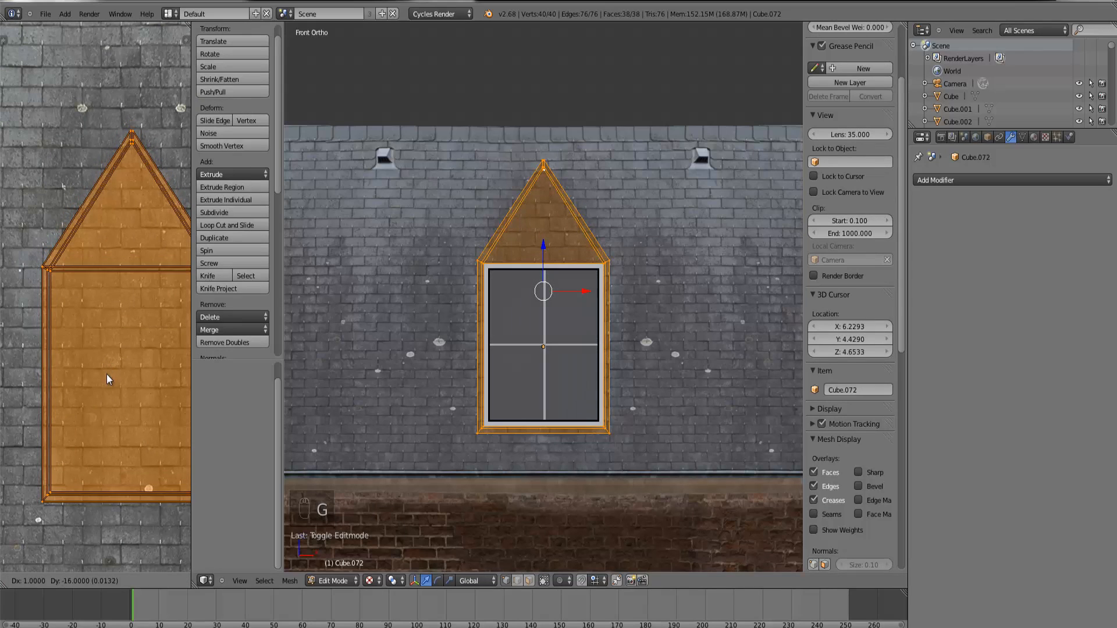
pyautogui.click(106, 375)
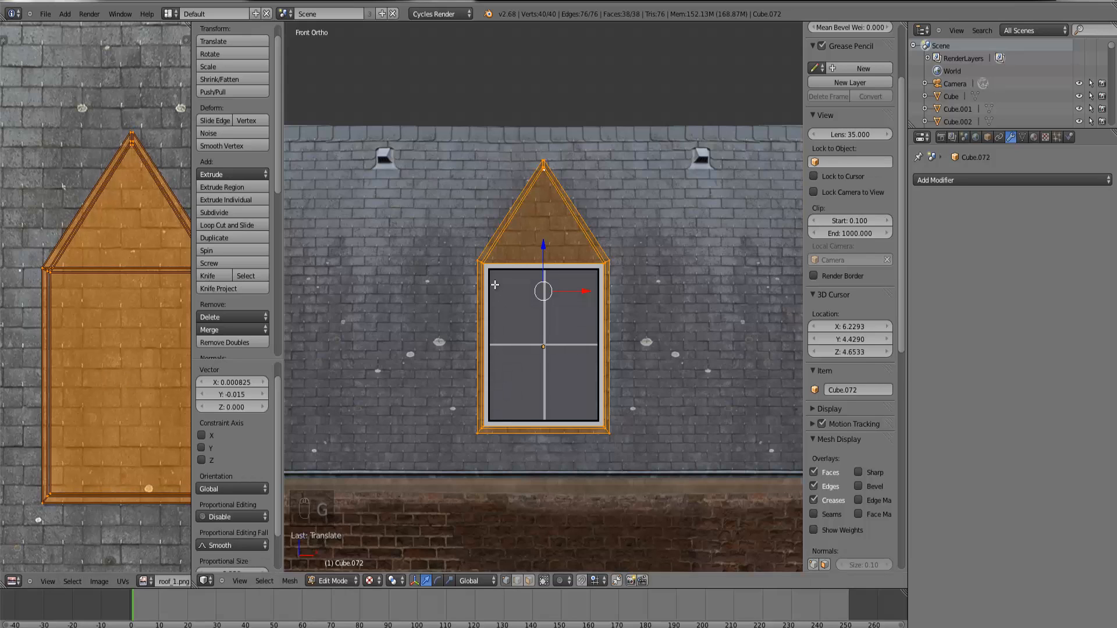
# Step: Box-select all vertices along the dormer's left wall in wireframe display
pyautogui.rightClick(474, 257)
pyautogui.press('b')
pyautogui.moveTo(479, 472); pyautogui.dragTo(413, 210)
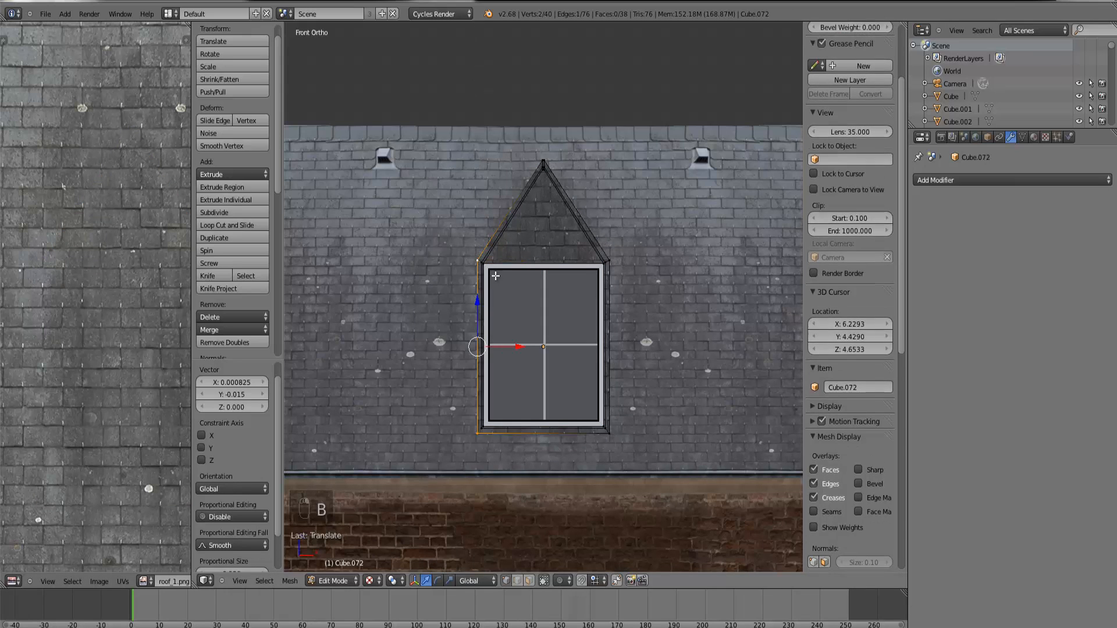
pyautogui.press('z')
pyautogui.press('b')
pyautogui.moveTo(412, 452); pyautogui.dragTo(475, 187)
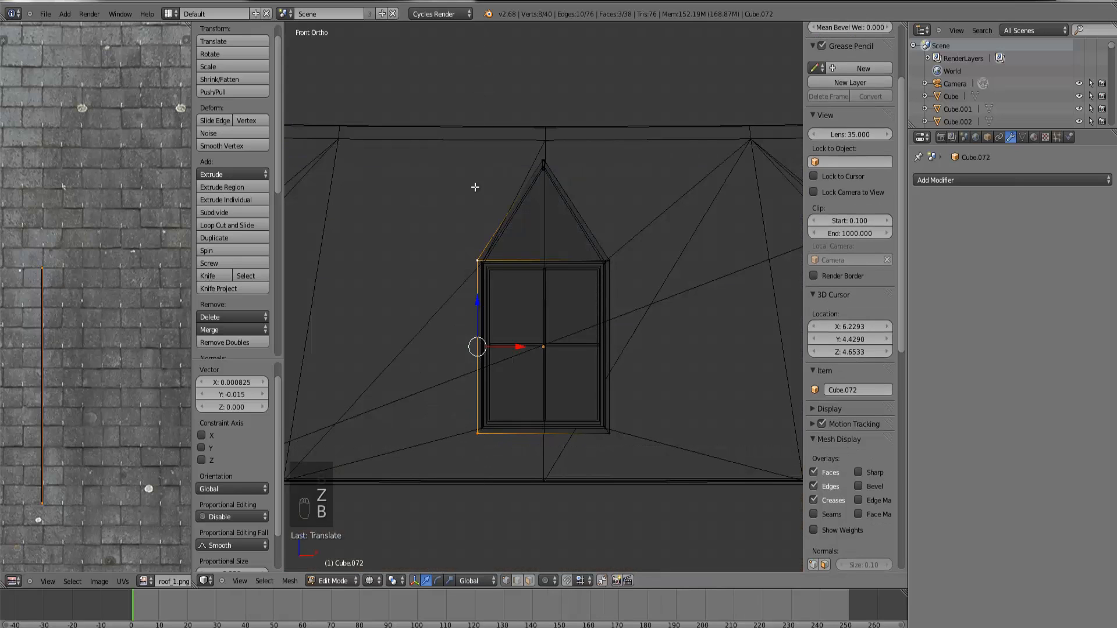
# Step: Add the vertices on the left half of the dormer's roof ridge to the selection
pyautogui.scroll(4, 551, 158)
pyautogui.press('b')
pyautogui.scroll(-1, 545, 98)
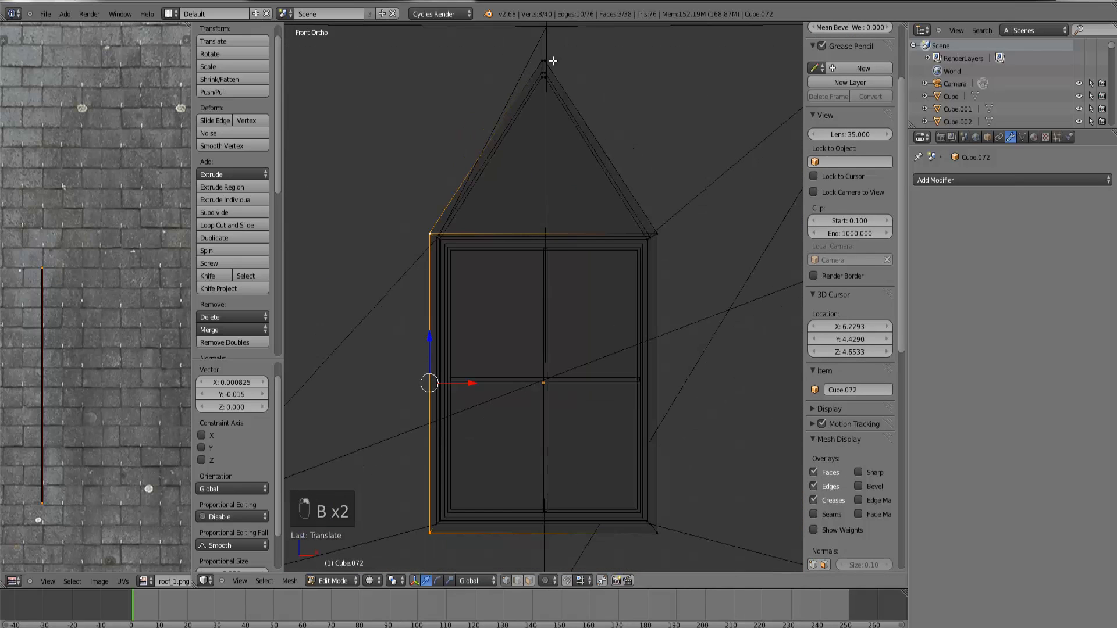
pyautogui.press('b')
pyautogui.moveTo(545, 97); pyautogui.dragTo(527, 45)
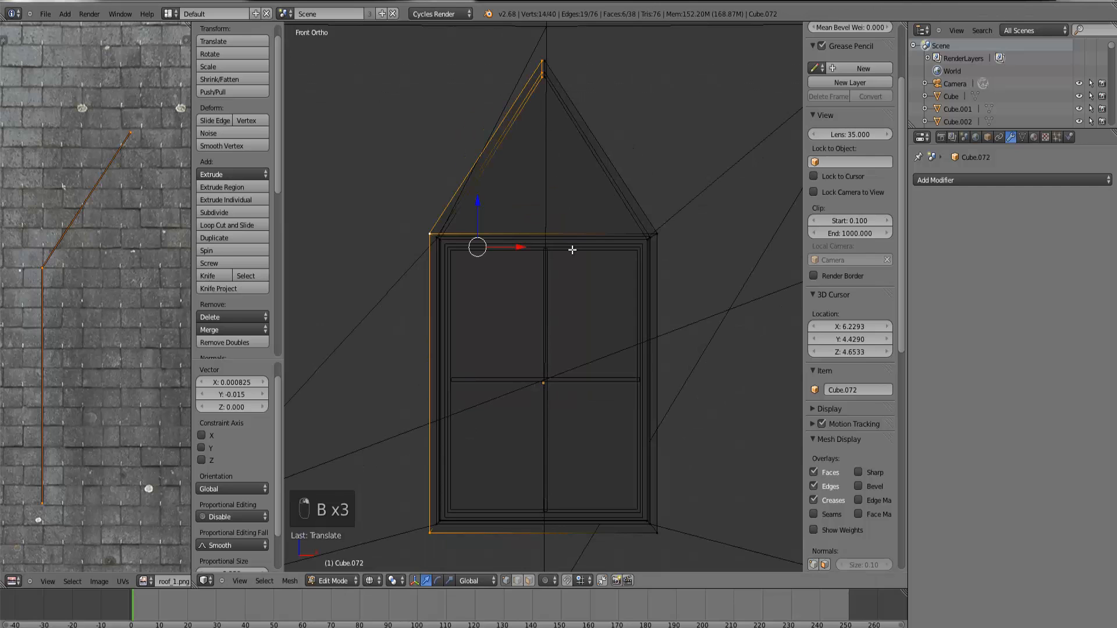
# Step: Turn the view to the dormer's side and unwrap the selected side faces with Project From View
pyautogui.press('KP_4')
pyautogui.press('KP_4')
pyautogui.press('KP_4')
pyautogui.press('KP_4')
pyautogui.press('KP_4')
pyautogui.press('KP_4')
pyautogui.press('KP_4')
pyautogui.press('KP_4')
pyautogui.press('KP_4')
pyautogui.press('KP_4')
pyautogui.press('KP_4')
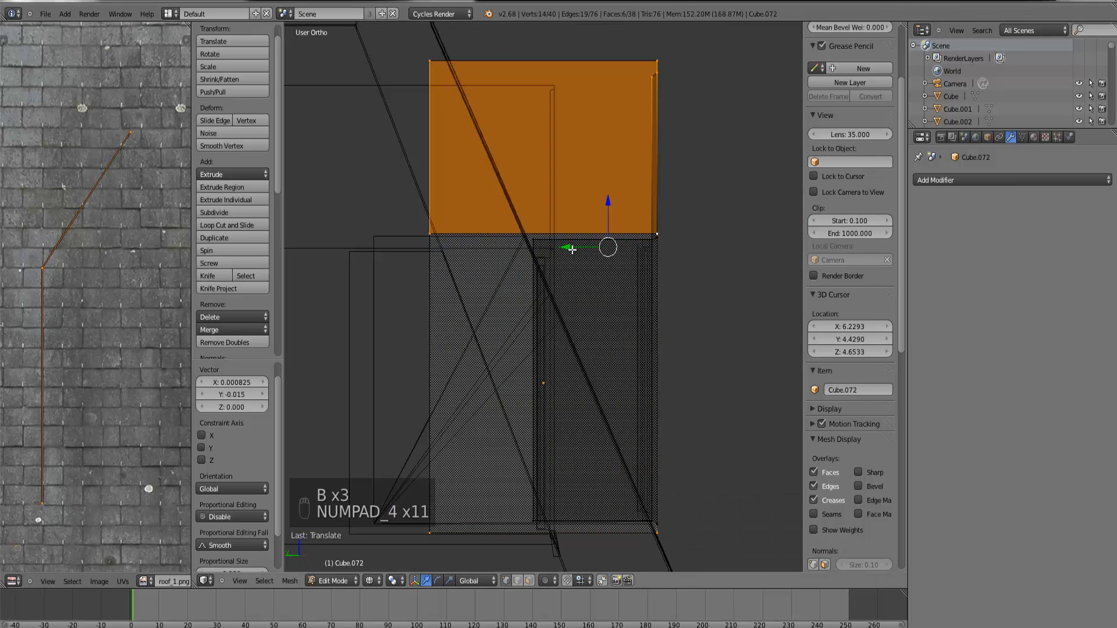
pyautogui.press('u')
pyautogui.click(572, 249)
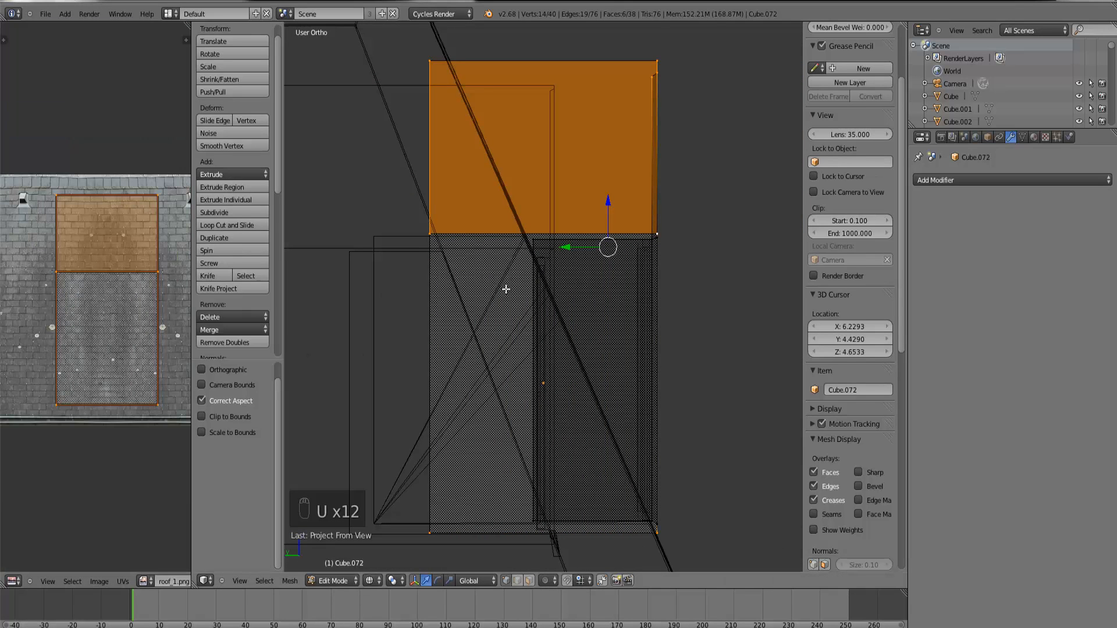
# Step: Select the side faces' linked UV island and scale it to about 0.57 to match the front island's size
pyautogui.hotkey('ctrl', 'l')
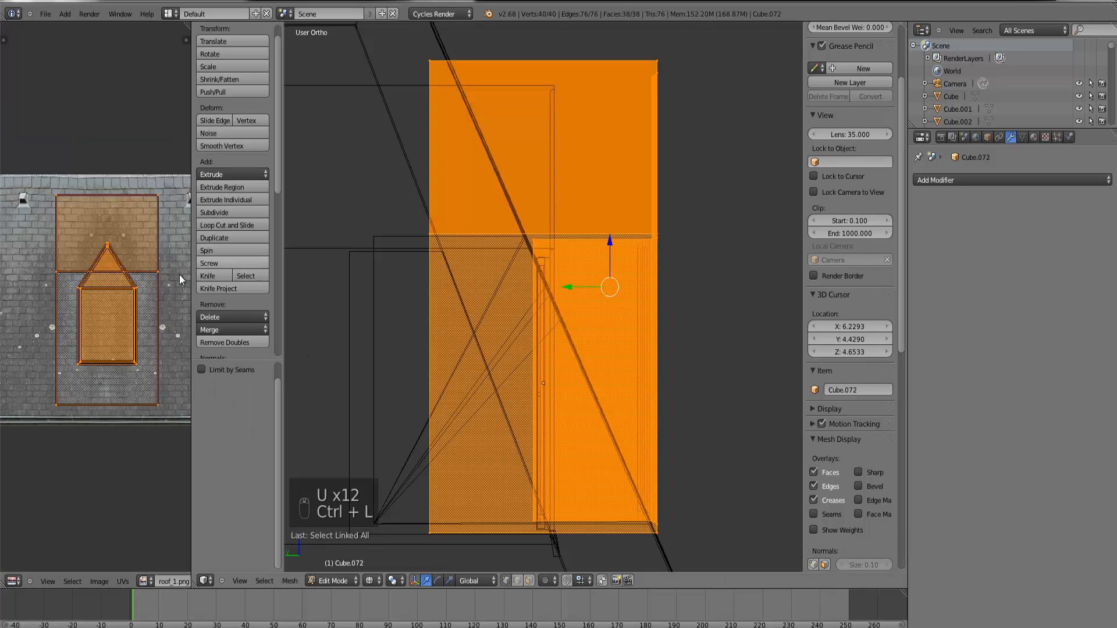
pyautogui.rightClick(141, 273)
pyautogui.hotkey('ctrl', 'l')
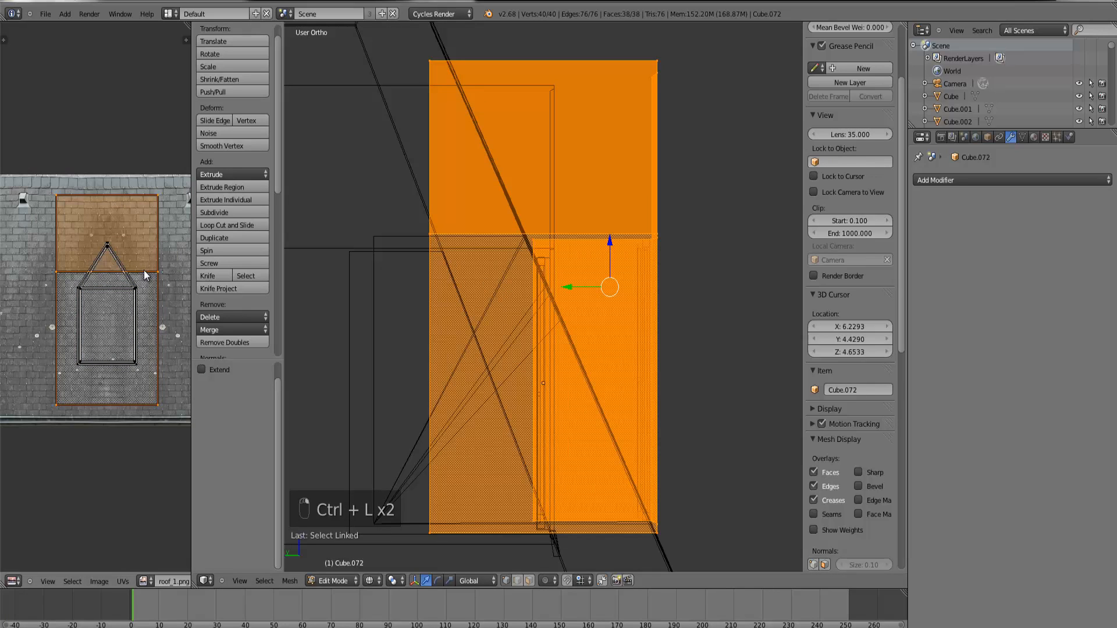
pyautogui.press('s')
pyautogui.click(137, 361)
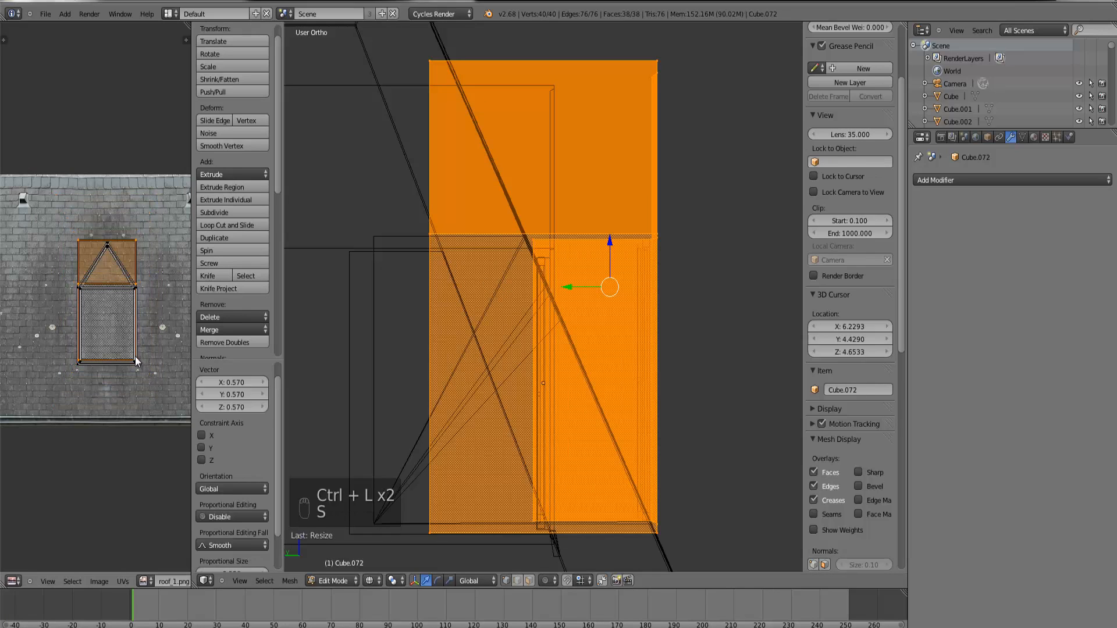
# Step: Move the side faces' UV island onto the front island, then show the model with textured shading in Object Mode
pyautogui.press('g')
pyautogui.click(137, 364)
pyautogui.moveTo(392, 350); pyautogui.dragTo(431, 580, button='middle')
pyautogui.click(381, 580)
pyautogui.click(396, 523)
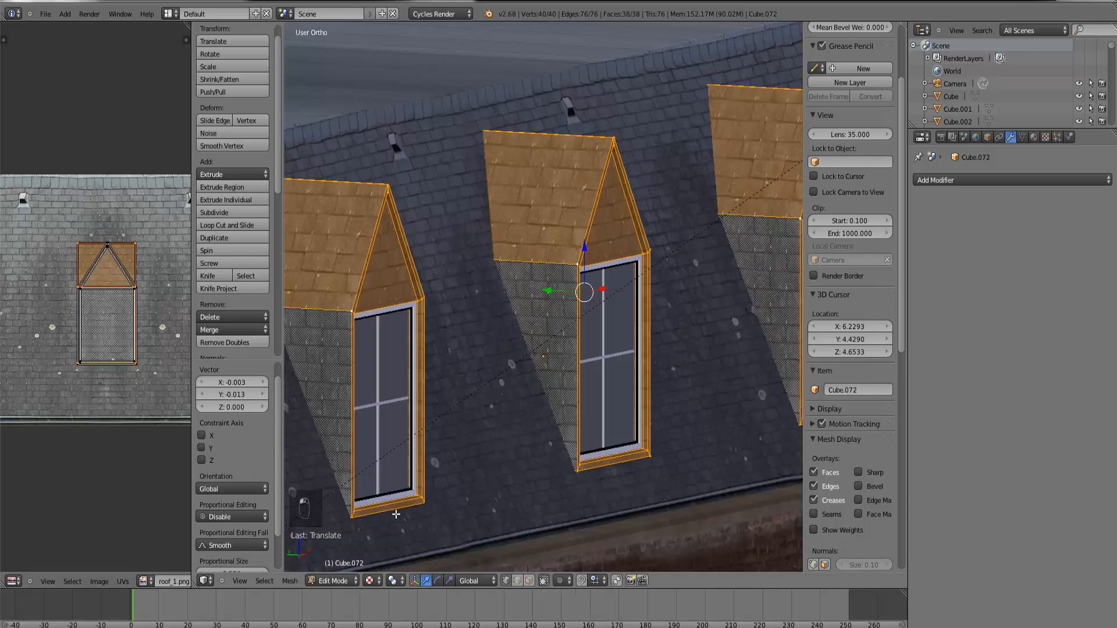
pyautogui.press('Tab')
pyautogui.moveTo(487, 474); pyautogui.dragTo(428, 492, button='middle')
pyautogui.press('KP_1')
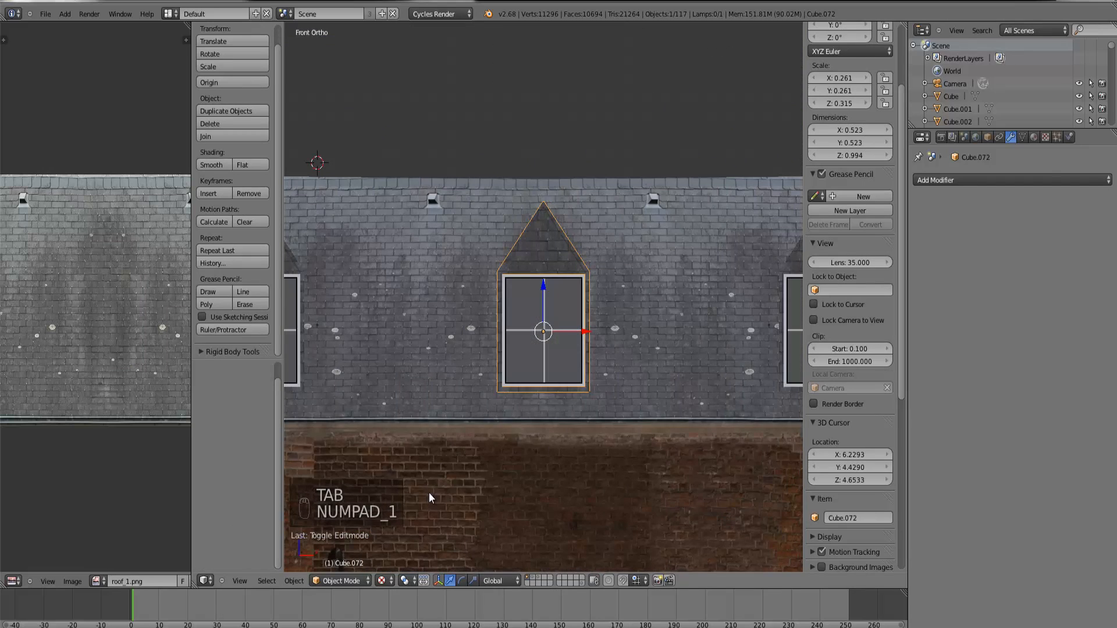
pyautogui.scroll(2, 438, 437)
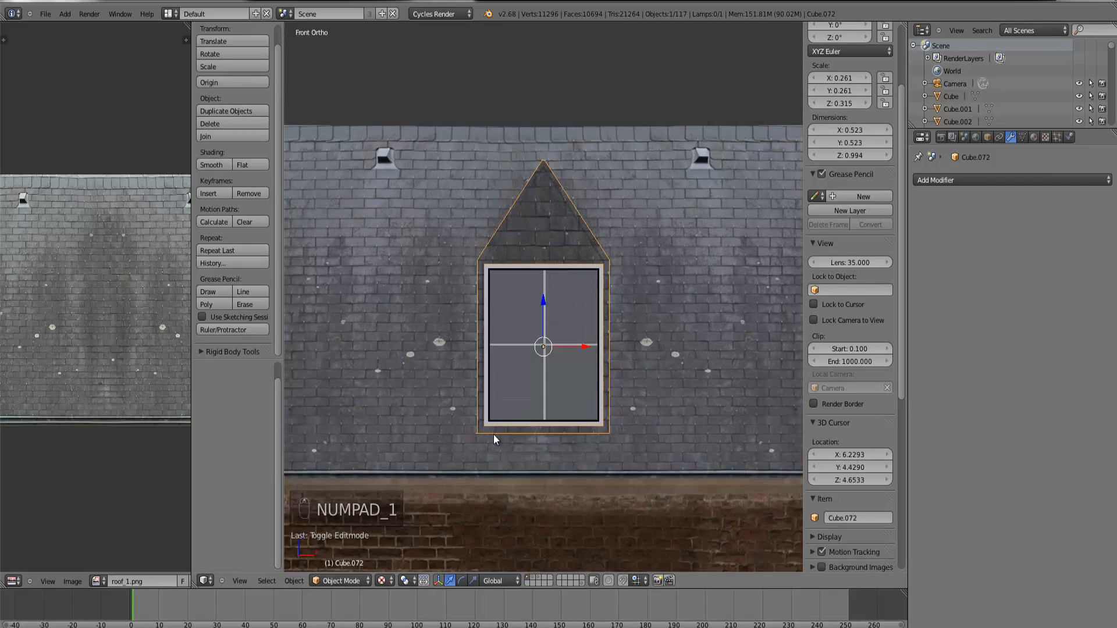
pyautogui.moveTo(489, 426); pyautogui.dragTo(564, 428, button='middle')
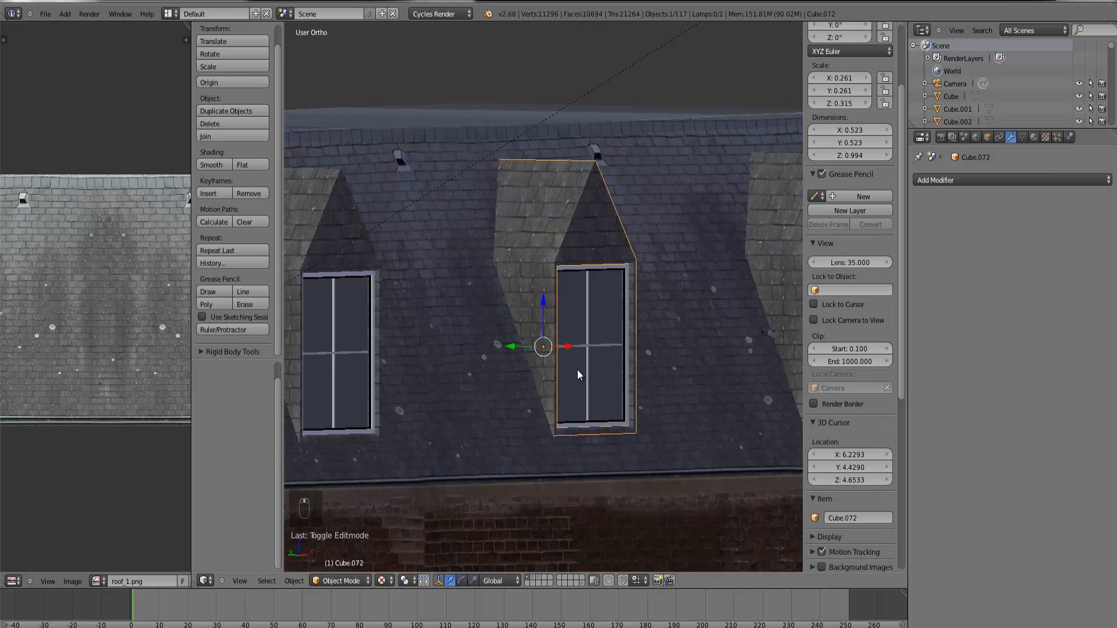
# Step: Add a plane mesh from the front view and move it just above the mansard roof
pyautogui.press('KP_1')
pyautogui.click(64, 12)
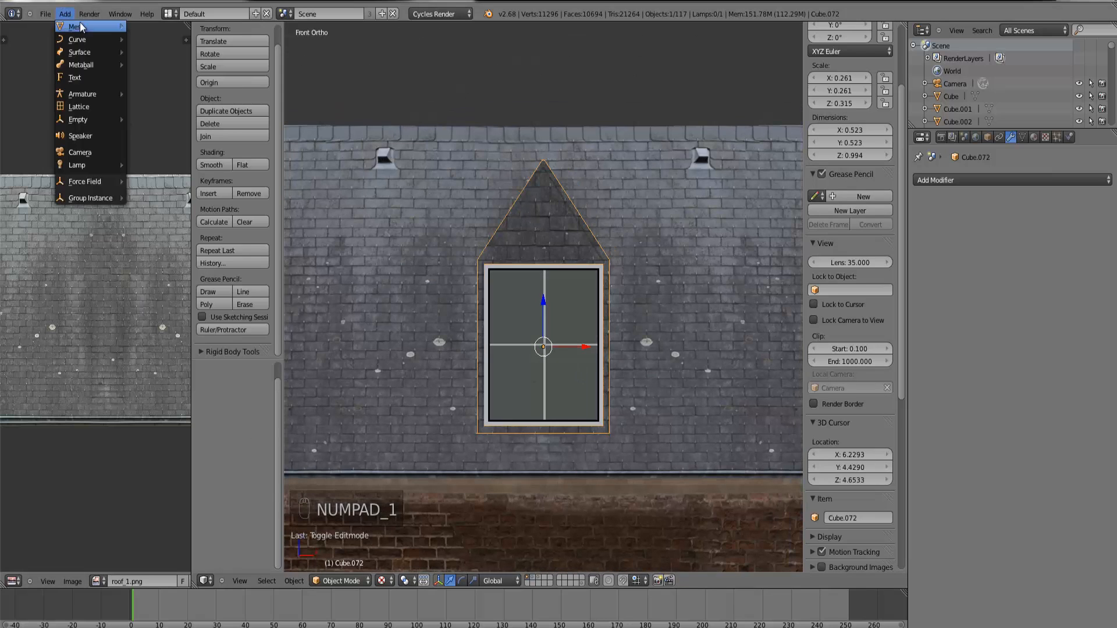
pyautogui.moveTo(87, 25)
pyautogui.click(211, 26)
pyautogui.scroll(-3, 495, 261)
pyautogui.press('g')
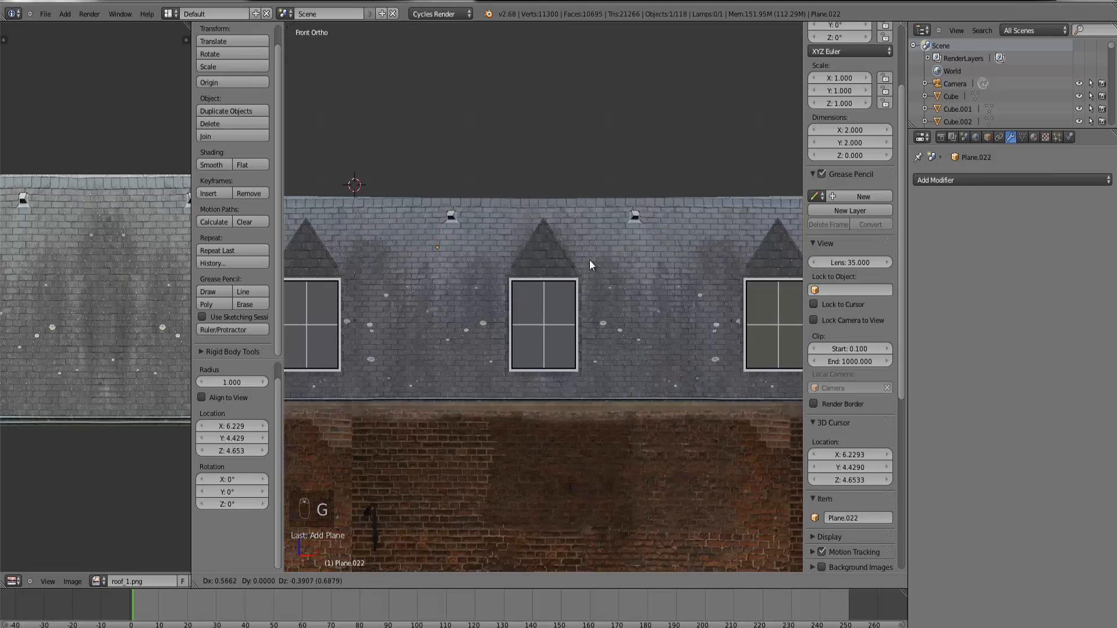
pyautogui.click(627, 201)
# Step: Stand the plane upright with an X rotation of 90° and move it about 6.8 units along Y in front of the house
pyautogui.scroll(-3, 627, 201)
pyautogui.scroll(1, 843, 150)
pyautogui.scroll(3, 843, 150)
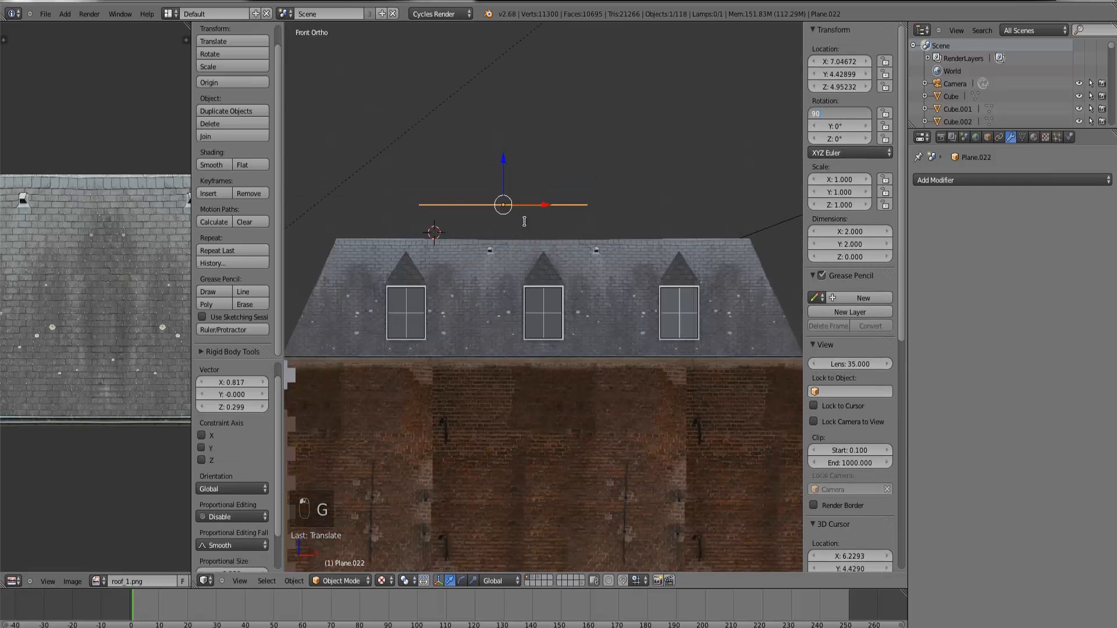
pyautogui.press('Return')
pyautogui.moveTo(559, 298); pyautogui.dragTo(595, 292, button='middle')
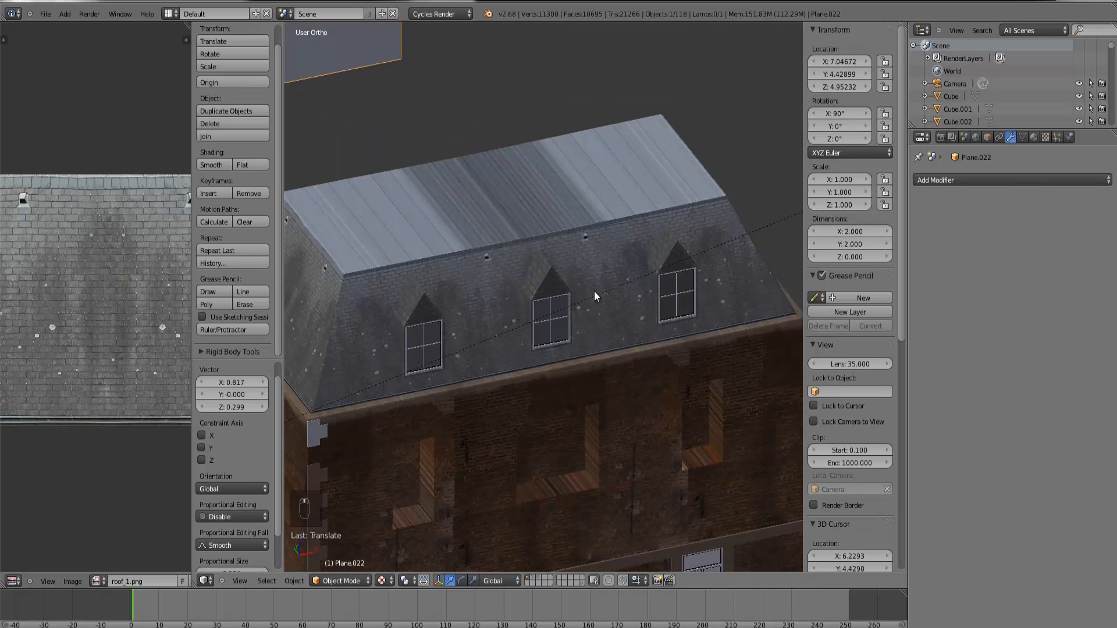
pyautogui.scroll(-3, 373, 119)
pyautogui.moveTo(399, 106); pyautogui.dragTo(497, 286)
pyautogui.press('KP_1')
pyautogui.scroll(7, 430, 277)
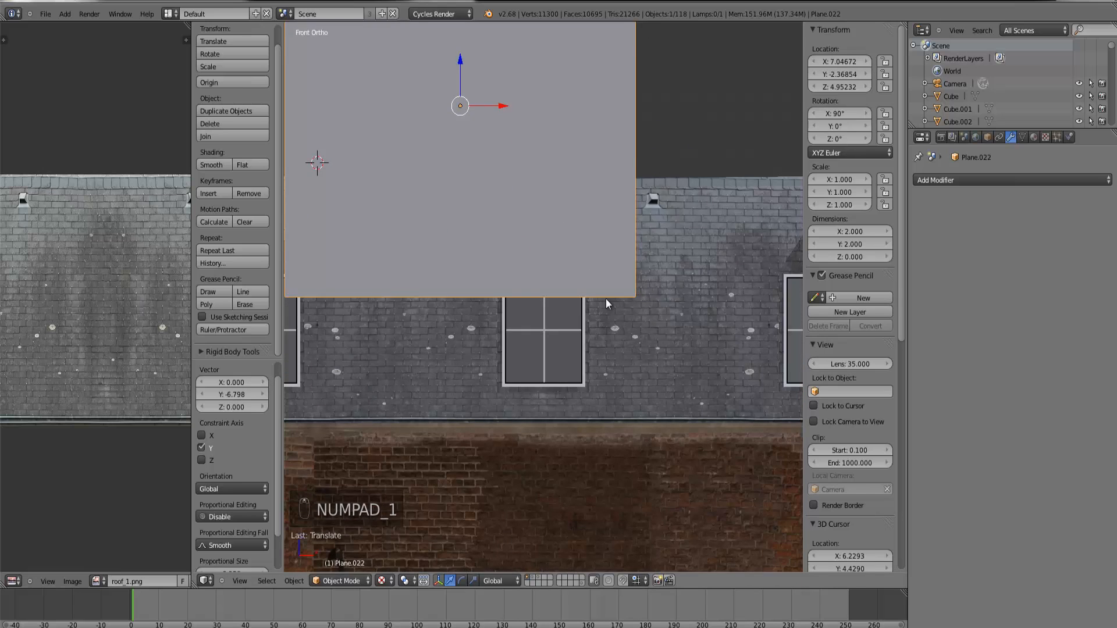
# Step: Move the plane down to the lower edge of the central dormer window and scale it uniformly to about 0.116
pyautogui.press('g')
pyautogui.click(727, 468)
pyautogui.press('s')
pyautogui.click(599, 417)
pyautogui.press('g')
pyautogui.click(644, 464)
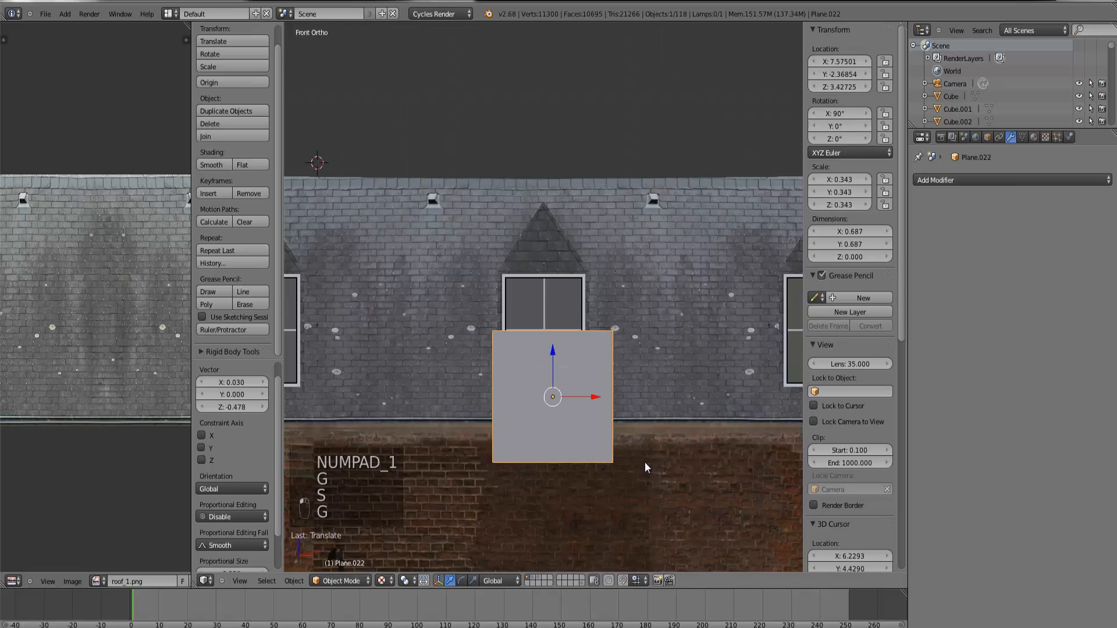
pyautogui.press('s')
pyautogui.click(581, 430)
pyautogui.press('ctrl+KP_Decimal')
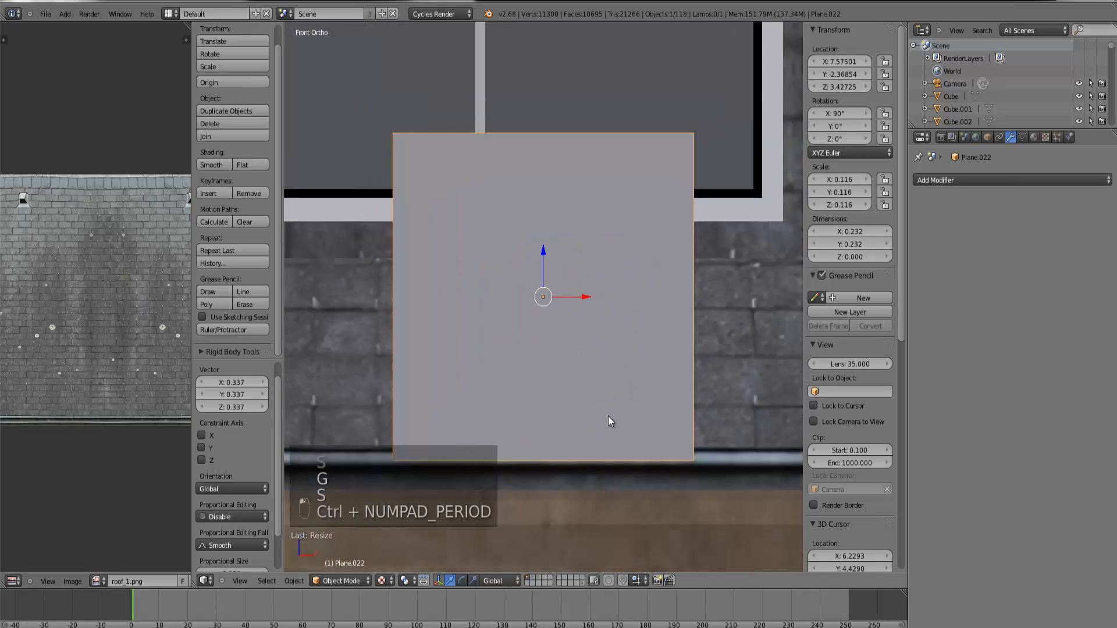
# Step: Flatten the plane vertically to a scale of about 0.034 and move it over the bottom of the window frame
pyautogui.press('s')
pyautogui.click(609, 342)
pyautogui.press('g')
pyautogui.click(563, 300)
pyautogui.press('s')
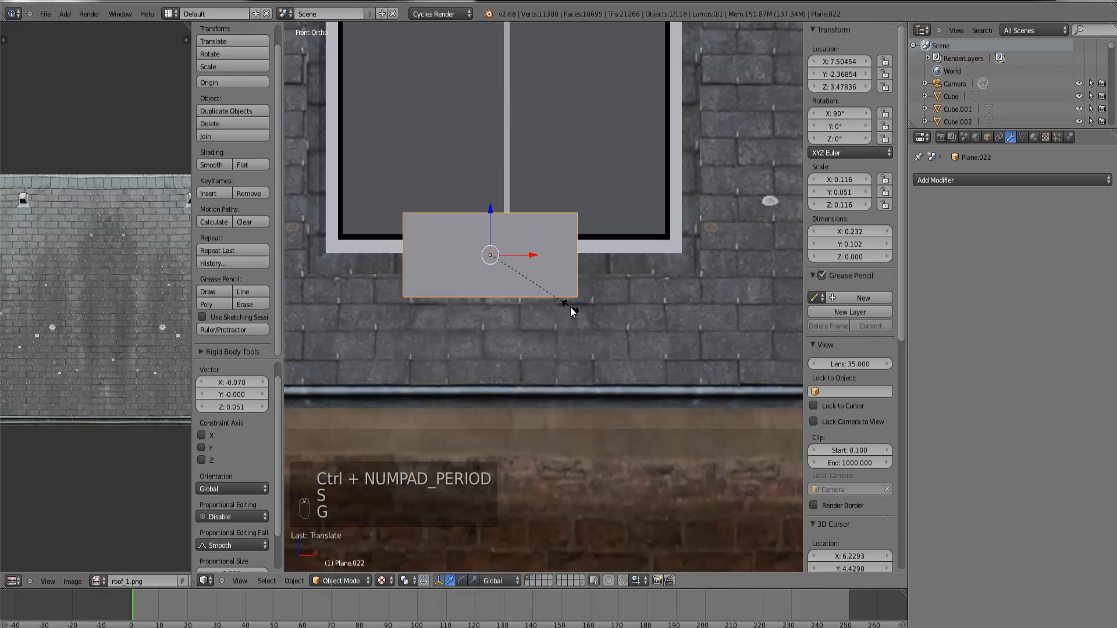
pyautogui.press('z')
pyautogui.click(539, 292)
# Step: Widen the plane along X to a scale of about 0.236 and centre it just beneath the dormer window
pyautogui.scroll(-1, 540, 292)
pyautogui.scroll(1, 541, 293)
pyautogui.press('s')
pyautogui.press('x')
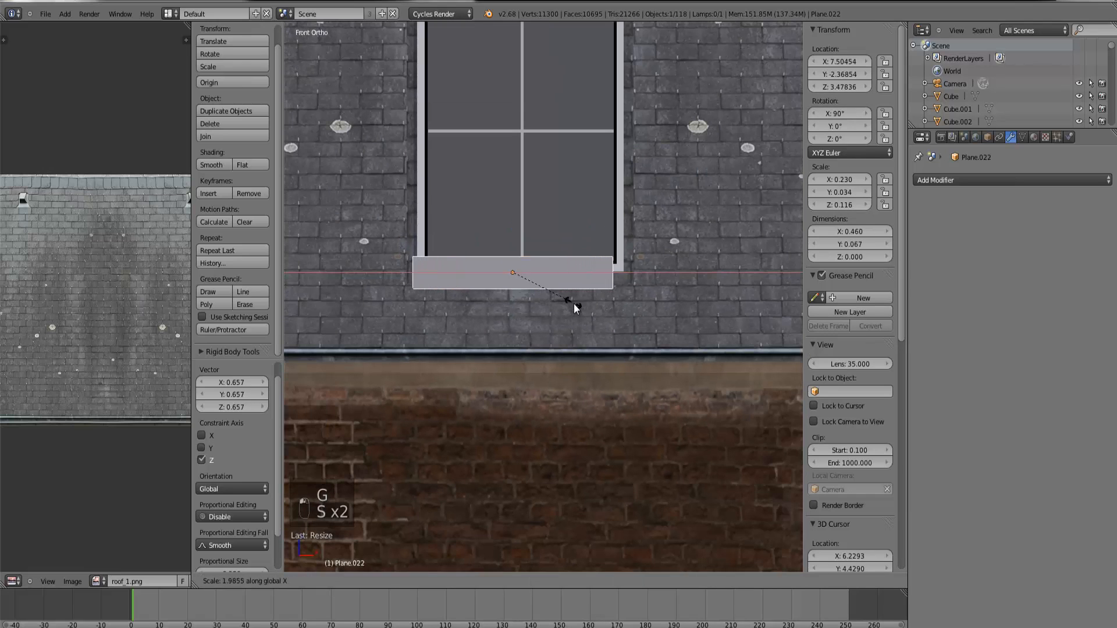
pyautogui.click(576, 305)
pyautogui.press('g')
pyautogui.click(585, 306)
# Step: Move the plane back along Y from the top view until it sits just in front of the dormer's face
pyautogui.press('KP_7')
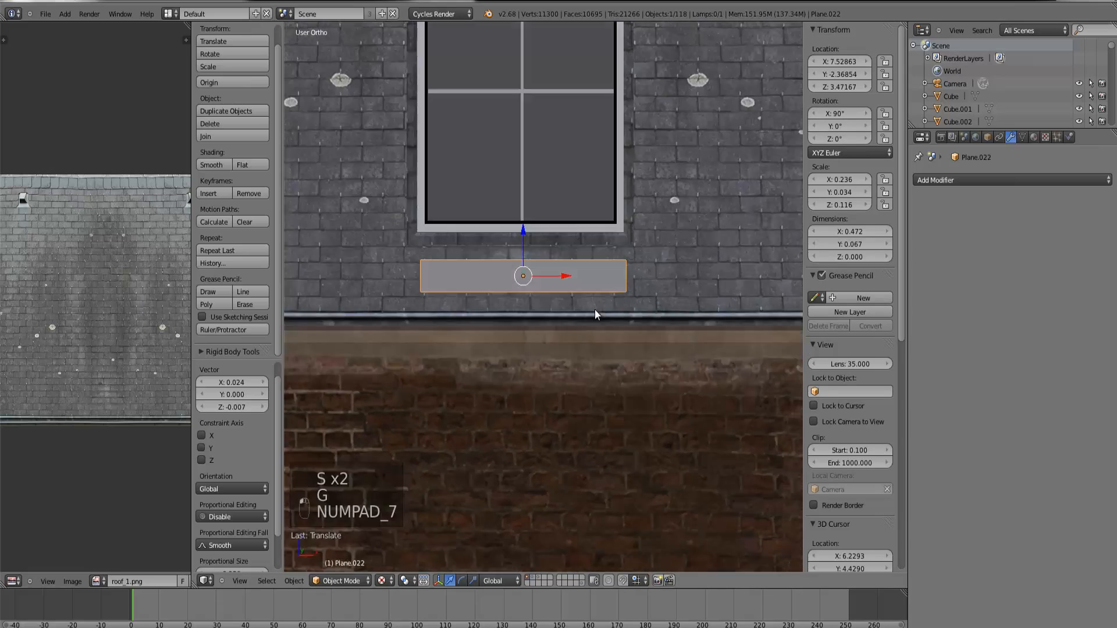
pyautogui.press('g')
pyautogui.press('y')
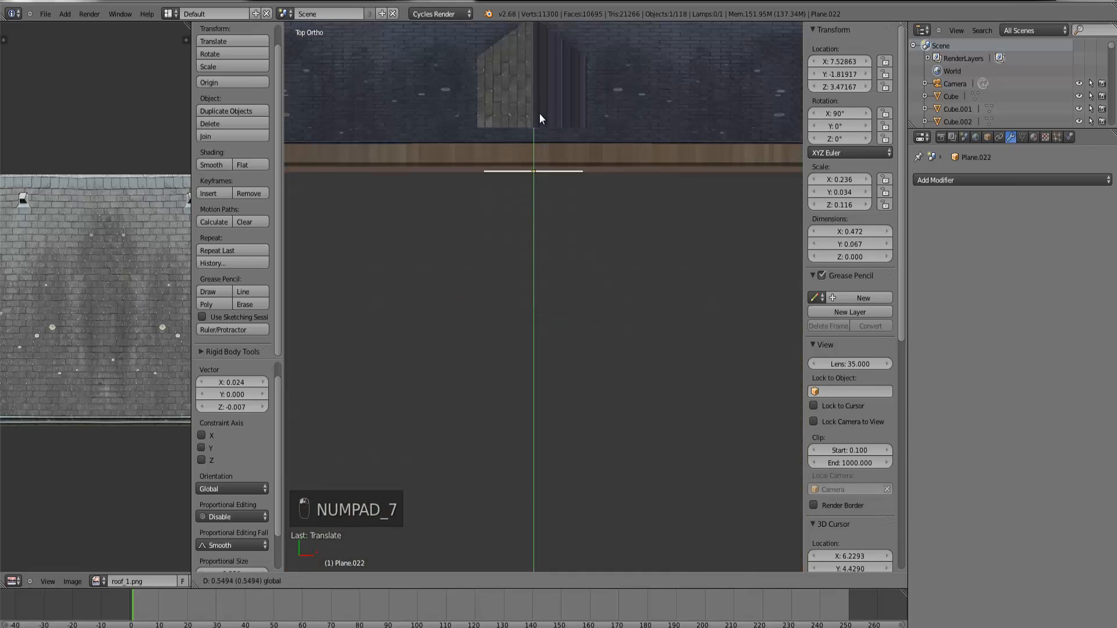
pyautogui.click(539, 88)
pyautogui.press('ctrl+KP_Decimal')
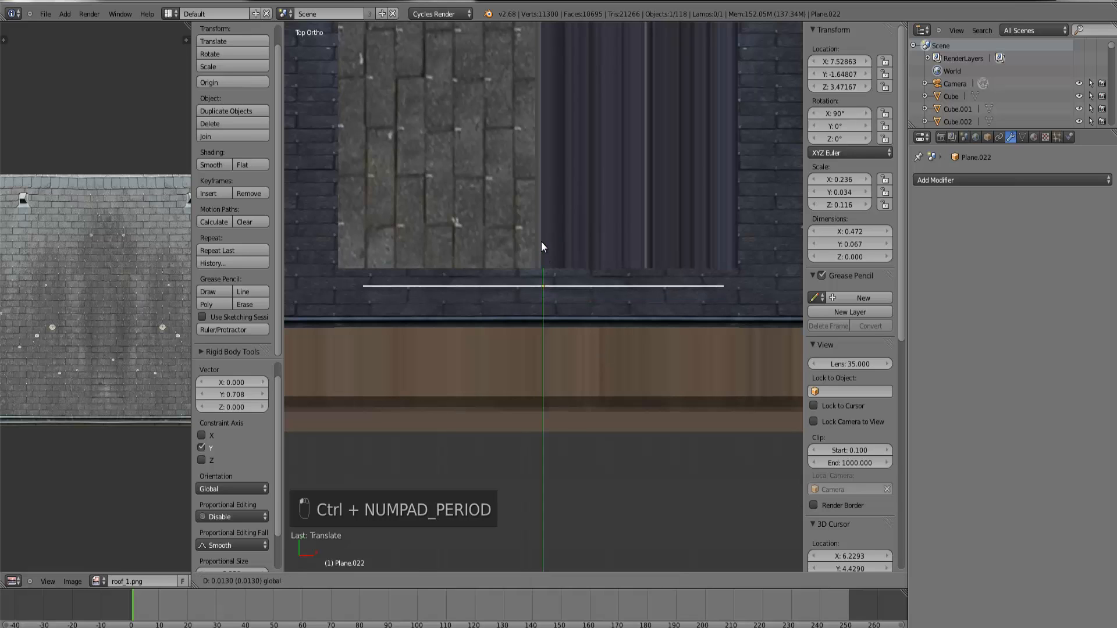
# Step: Box-select the plane's left edge in wireframe display and extrude it twice, angling back towards the roof
pyautogui.press('Tab')
pyautogui.press('z')
pyautogui.rightClick(363, 283)
pyautogui.moveTo(305, 242); pyautogui.dragTo(304, 241)
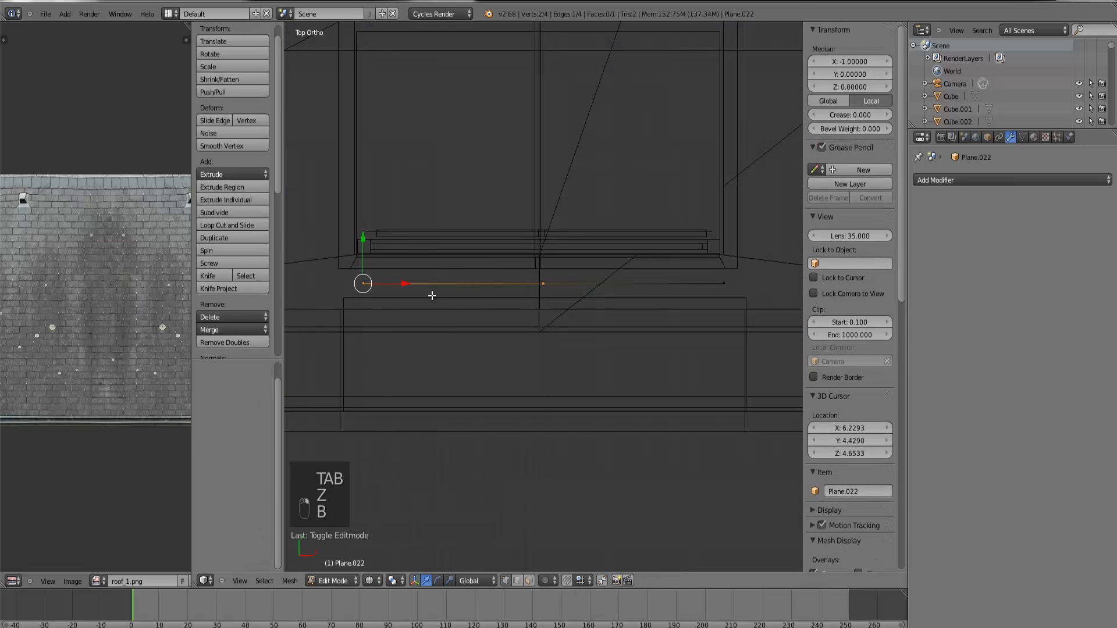
pyautogui.press('e')
pyautogui.click(406, 291)
pyautogui.press('e')
pyautogui.click(393, 278)
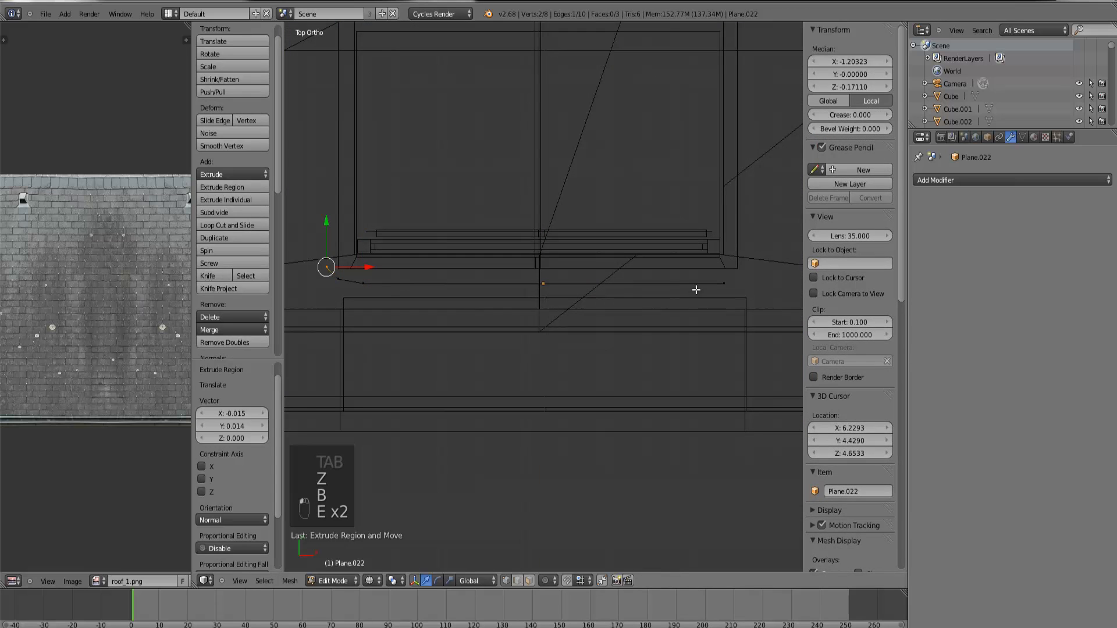
# Step: Extrude the plane's right edge twice, angling back towards the roof, and return to solid display in front view
pyautogui.rightClick(721, 291)
pyautogui.press('b')
pyautogui.moveTo(714, 269); pyautogui.dragTo(750, 322)
pyautogui.press('e')
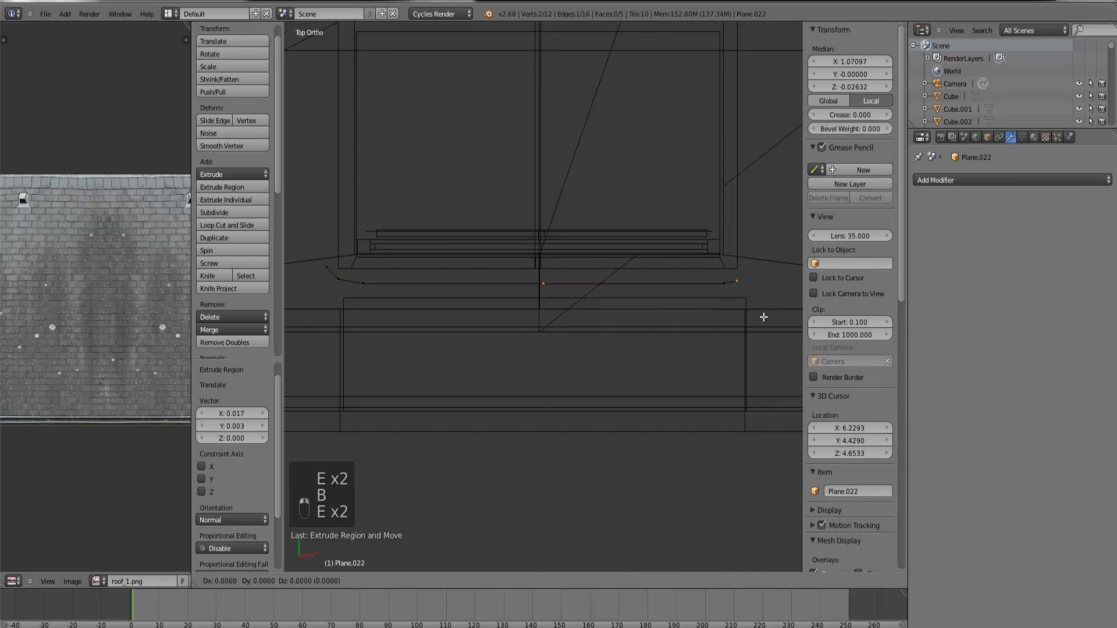
pyautogui.click(774, 310)
pyautogui.press('KP_1')
pyautogui.press('z')
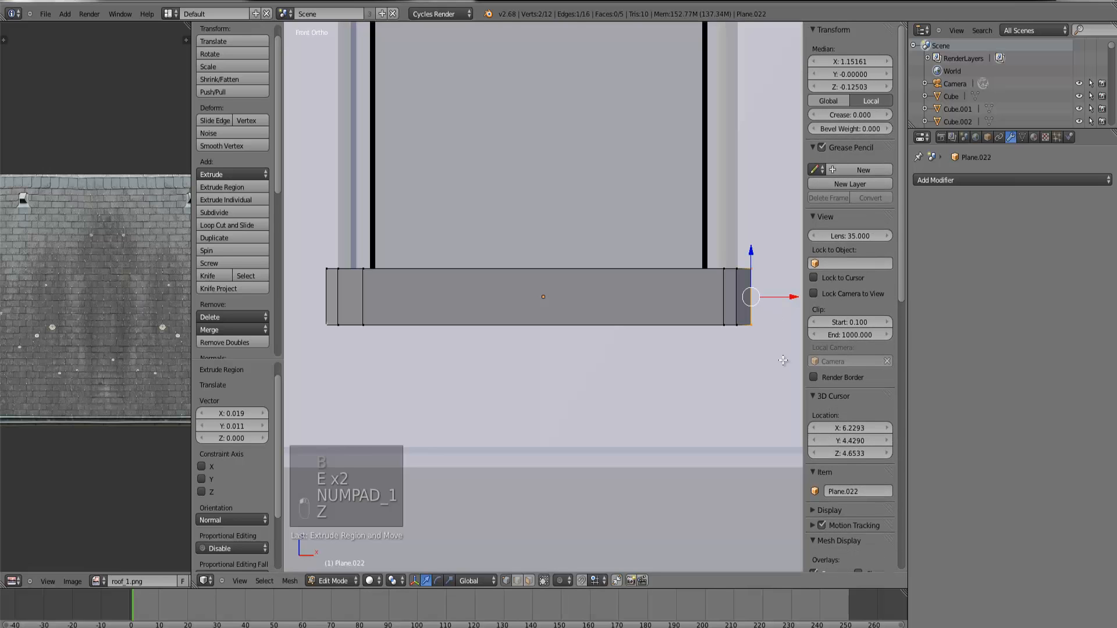
# Step: Lower the whole sill plane along Z to about 3.425 so it sits under the window frame
pyautogui.moveTo(784, 361)
pyautogui.mouseDown(button='middle')
pyautogui.moveTo(732, 368)
pyautogui.moveTo(641, 294)
pyautogui.mouseUp(button='middle')
pyautogui.press('Tab')
pyautogui.moveTo(559, 263); pyautogui.dragTo(559, 291)
pyautogui.press('Tab')
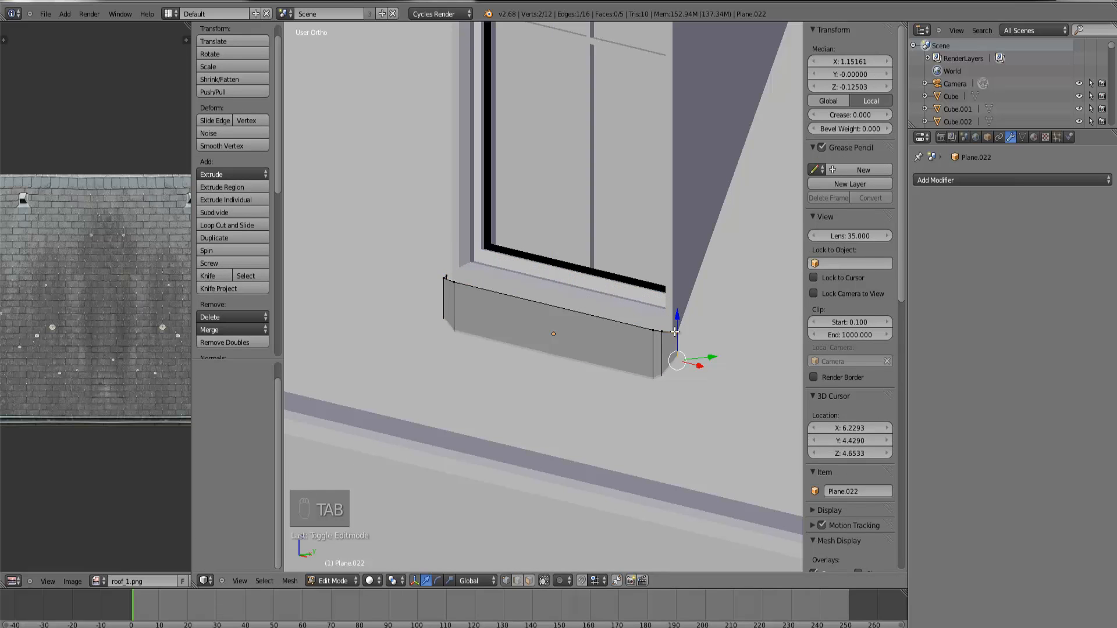
# Step: Select the vertices along the sill's upper edge and move them about 0.013 along Y towards the roof
pyautogui.keyDown('shift'); pyautogui.rightClick(481, 297); pyautogui.keyUp('shift')
pyautogui.keyDown('shift'); pyautogui.rightClick(440, 275); pyautogui.keyUp('shift')
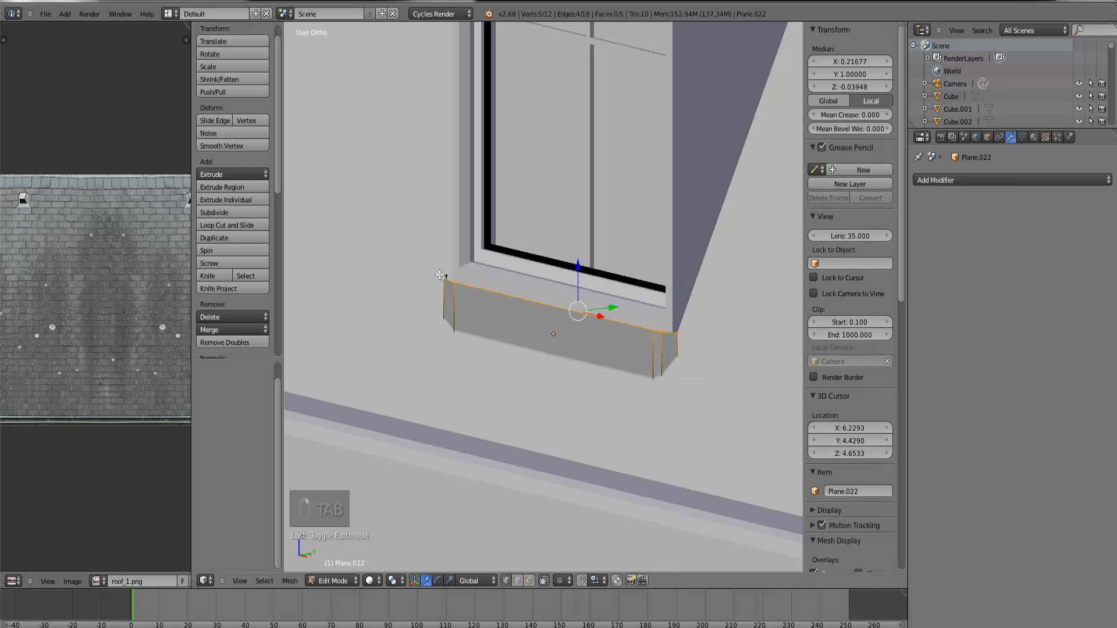
pyautogui.press('g')
pyautogui.press('y')
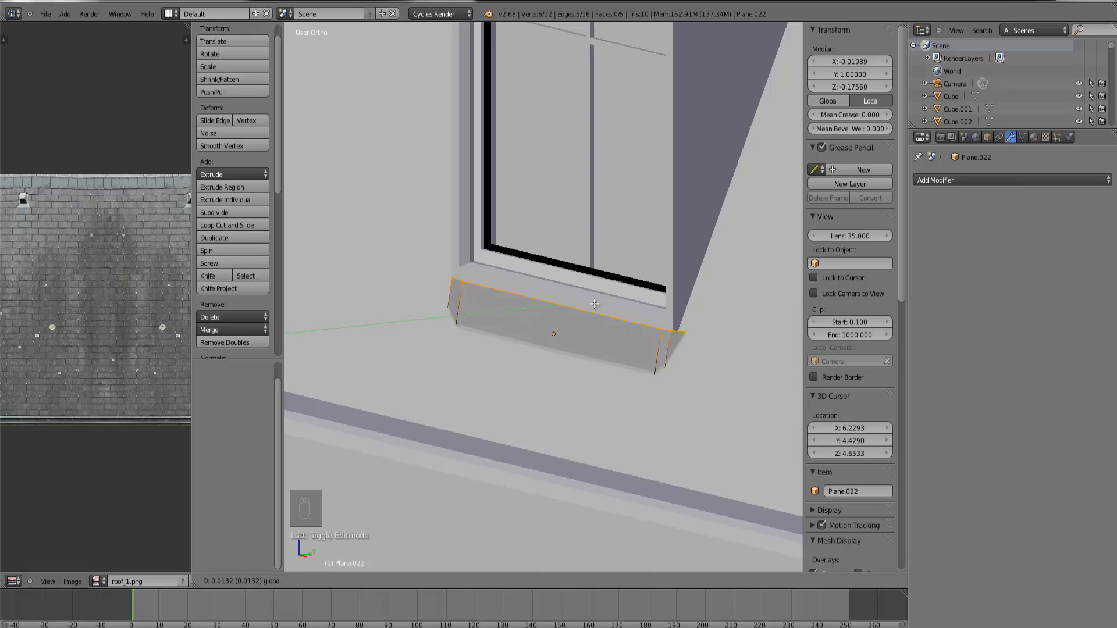
pyautogui.click(595, 305)
pyautogui.moveTo(612, 331); pyautogui.dragTo(669, 402, button='middle')
pyautogui.press('Tab')
pyautogui.scroll(-3, 623, 352)
pyautogui.scroll(-1, 623, 350)
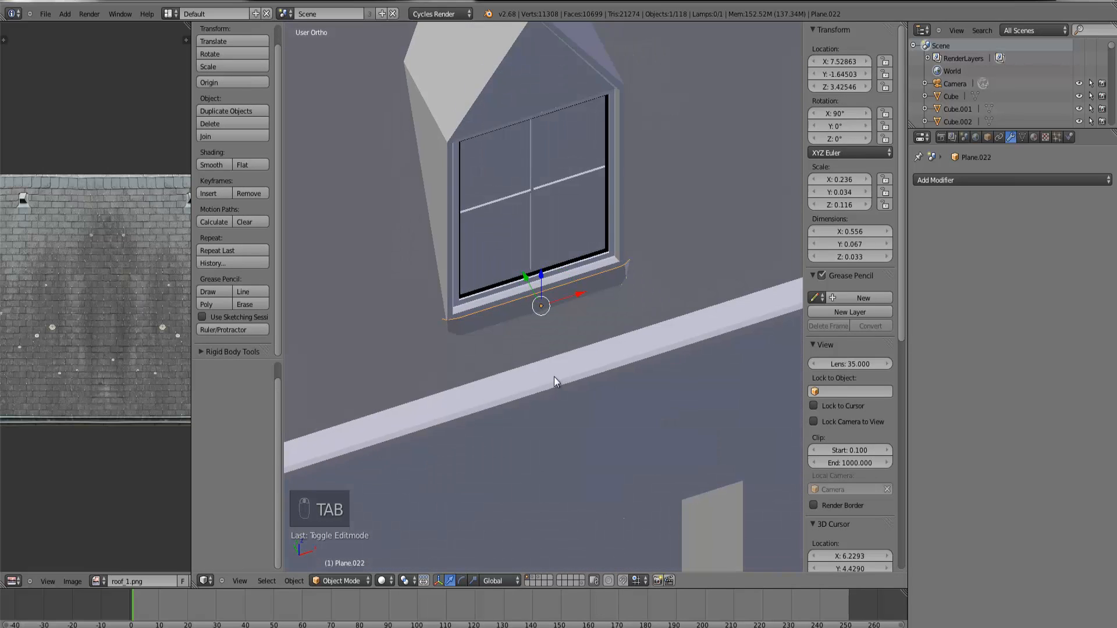
# Step: Add a vertical loop cut at the sill's centre and move its upper vertex about 0.004 along Y
pyautogui.scroll(3, 553, 372)
pyautogui.press('Tab')
pyautogui.hotkey('ctrl', 'r')
pyautogui.click(534, 293)
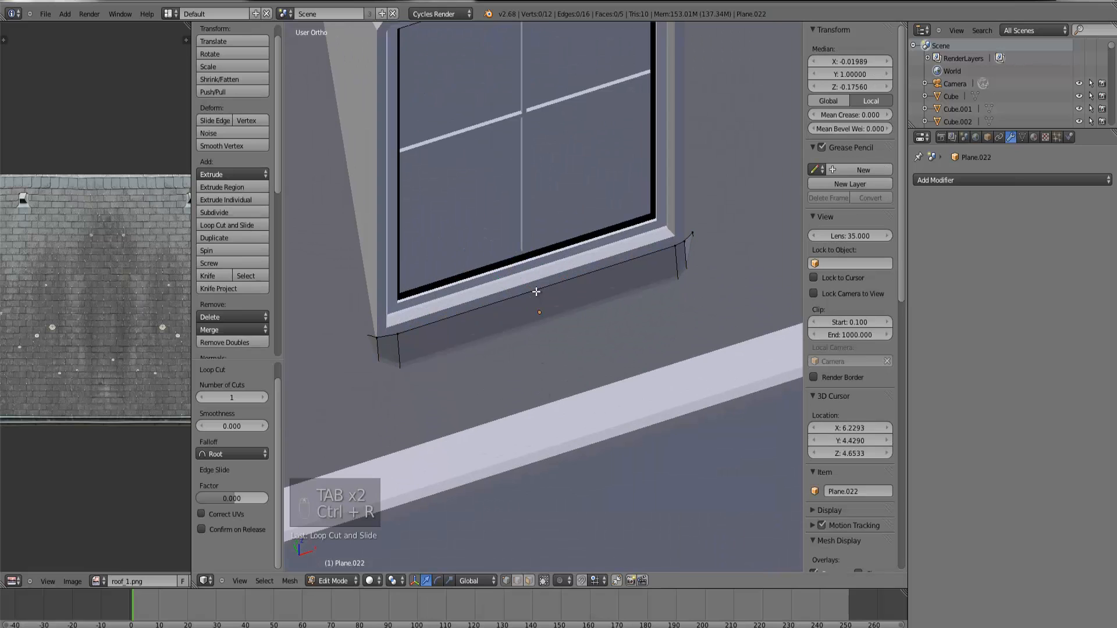
pyautogui.hotkey('ctrl', 'r')
pyautogui.click(536, 293)
pyautogui.click(536, 294)
pyautogui.rightClick(536, 290)
pyautogui.moveTo(522, 271); pyautogui.dragTo(520, 268)
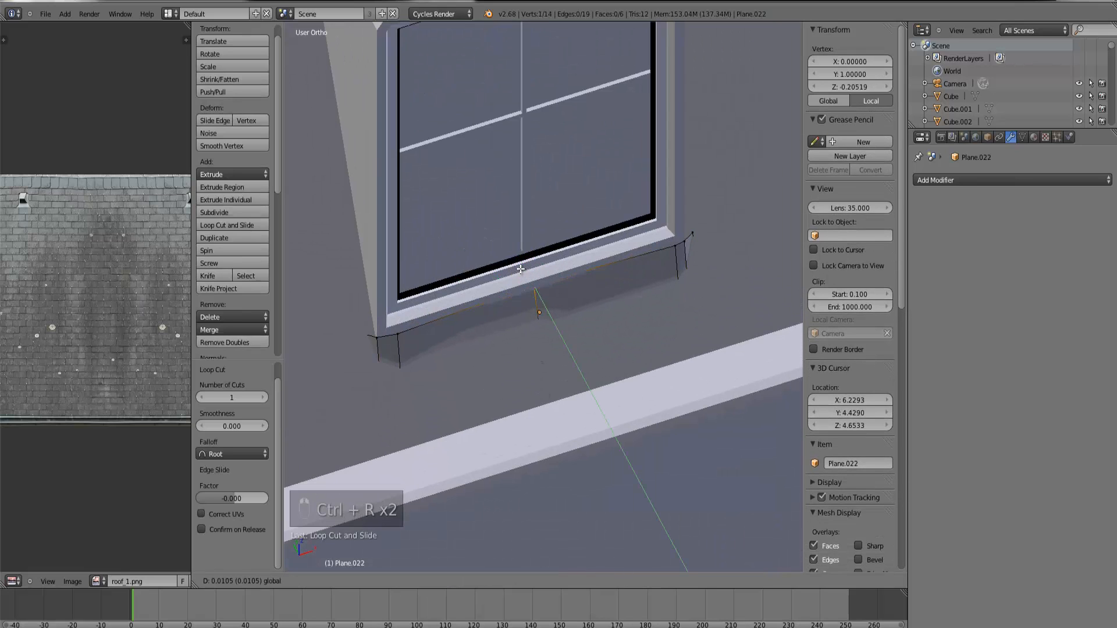
pyautogui.click(519, 278)
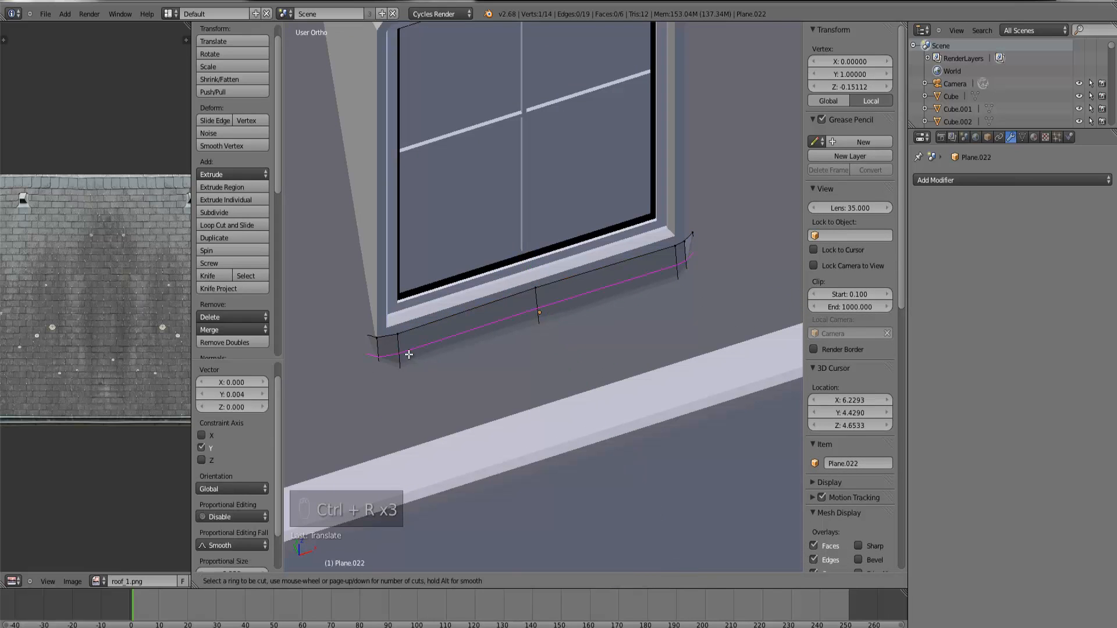
# Step: Add a lengthwise loop cut through the sill and move its upper edge vertices further back along Y
pyautogui.hotkey('ctrl', 'r')
pyautogui.click(401, 350)
pyautogui.click(398, 345)
pyautogui.rightClick(375, 335)
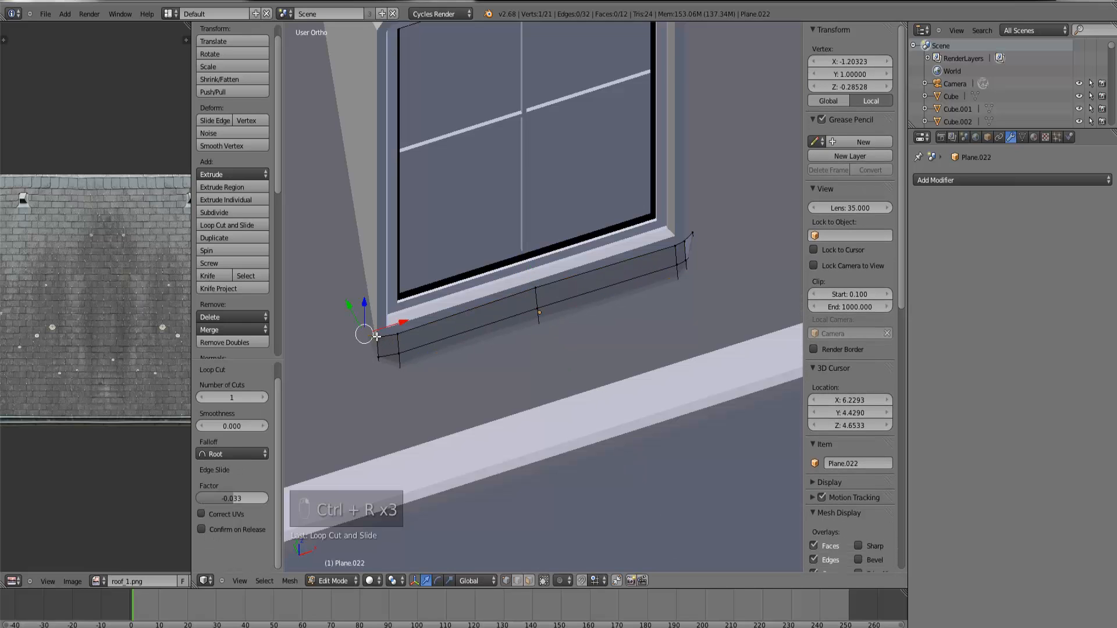
pyautogui.keyDown('ctrl'); pyautogui.rightClick(536, 290); pyautogui.keyUp('ctrl')
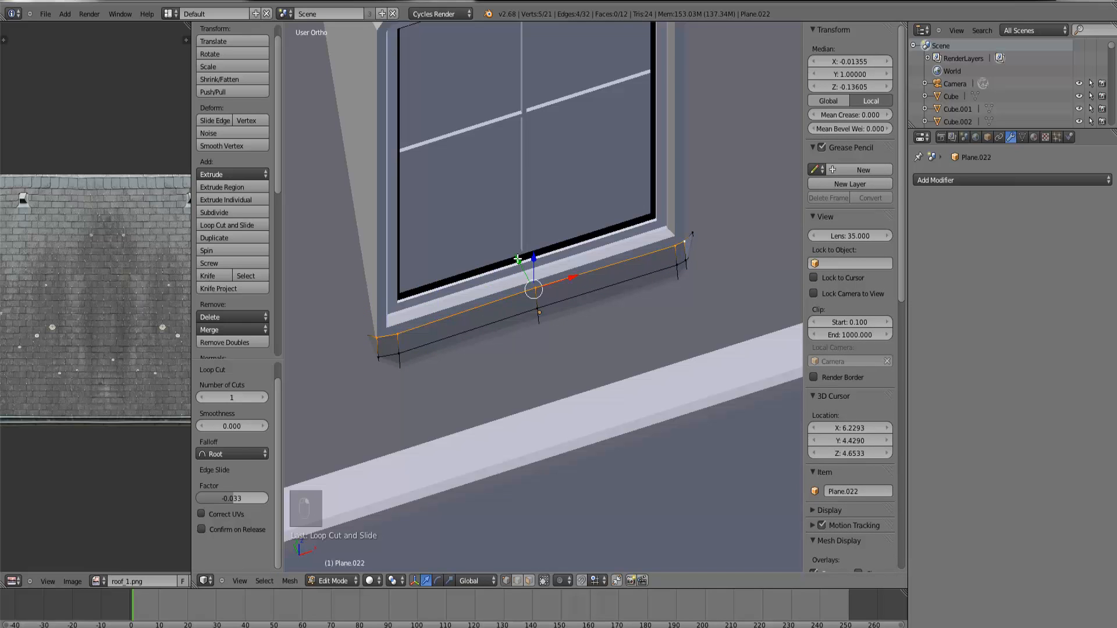
pyautogui.moveTo(518, 258); pyautogui.dragTo(517, 260)
pyautogui.click(514, 258)
pyautogui.scroll(-4, 554, 358)
pyautogui.press('Tab')
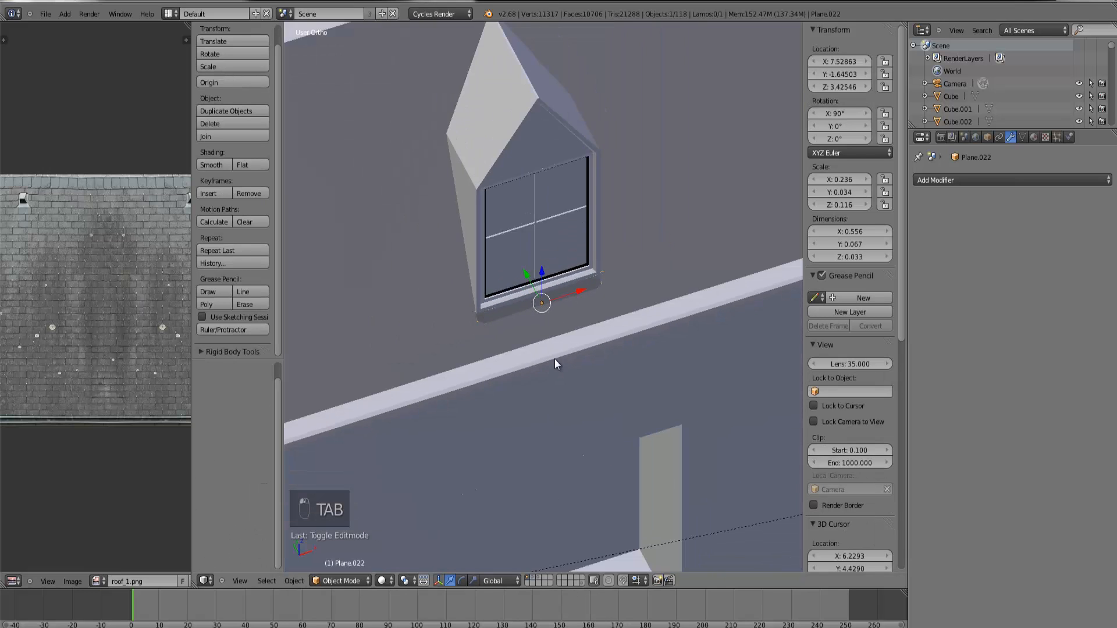
# Step: Link the roof object's materials to the sill plane and reselect the sill on its own
pyautogui.press('KP_1')
pyautogui.press('Tab')
pyautogui.press('Tab')
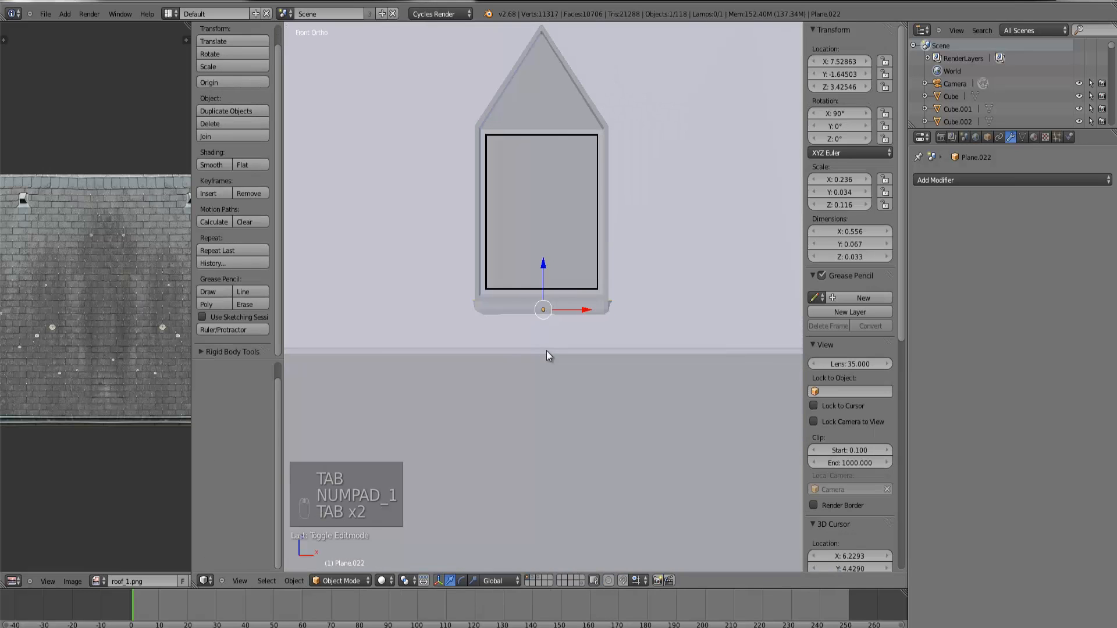
pyautogui.hotkey('ctrl', 'l')
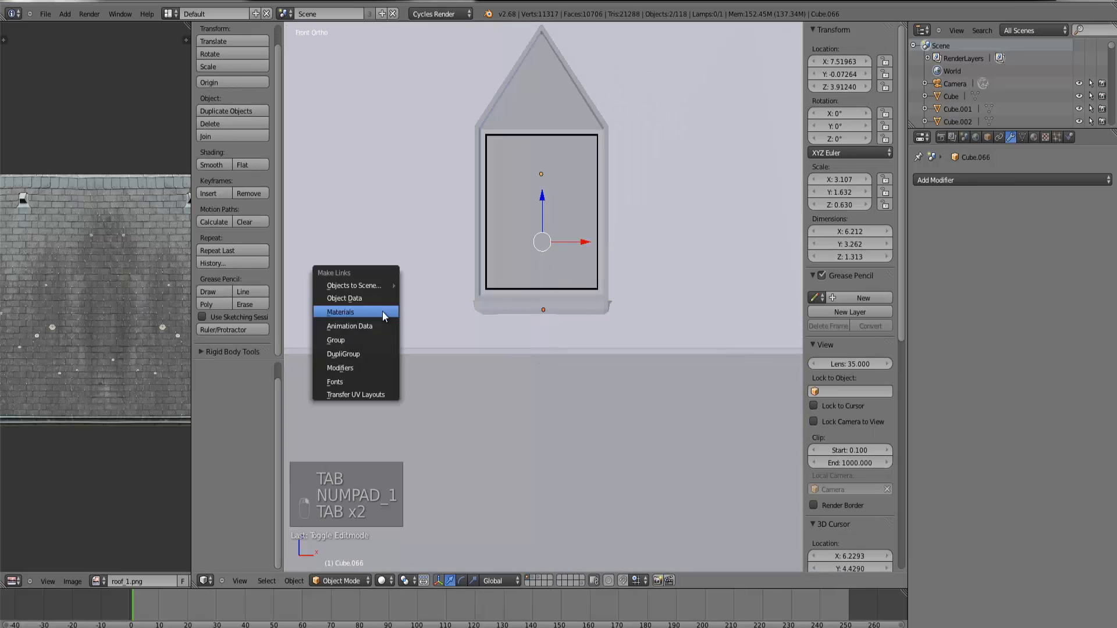
pyautogui.rightClick(500, 302)
# Step: Select the sill's whole linked mesh and unwrap it with Project From View from the front
pyautogui.press('Tab')
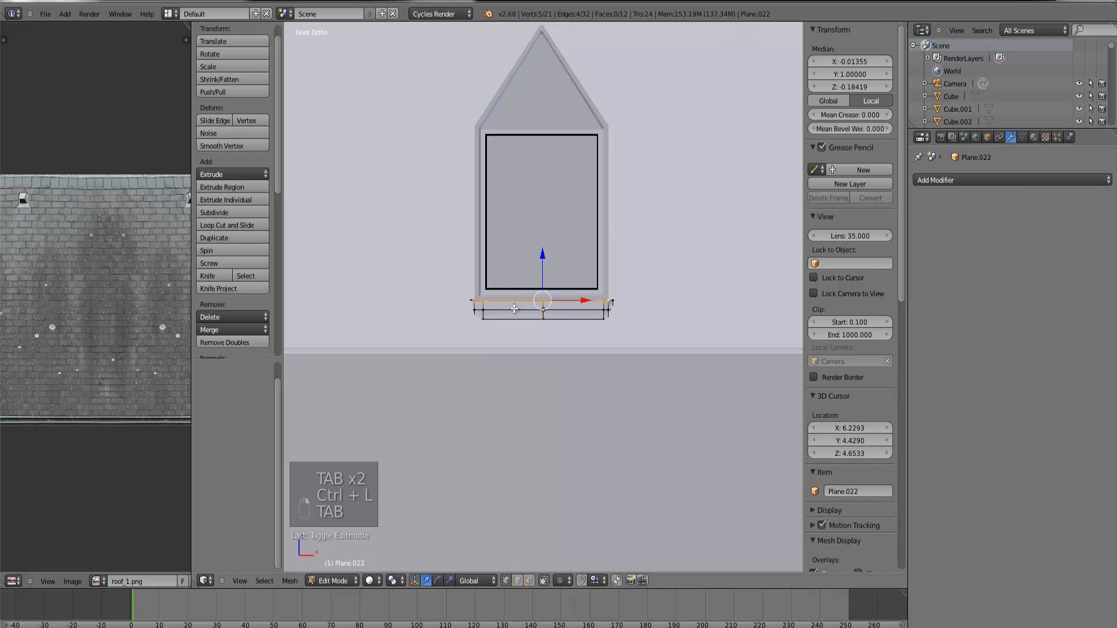
pyautogui.hotkey('ctrl', 'l')
pyautogui.press('u')
pyautogui.click(515, 309)
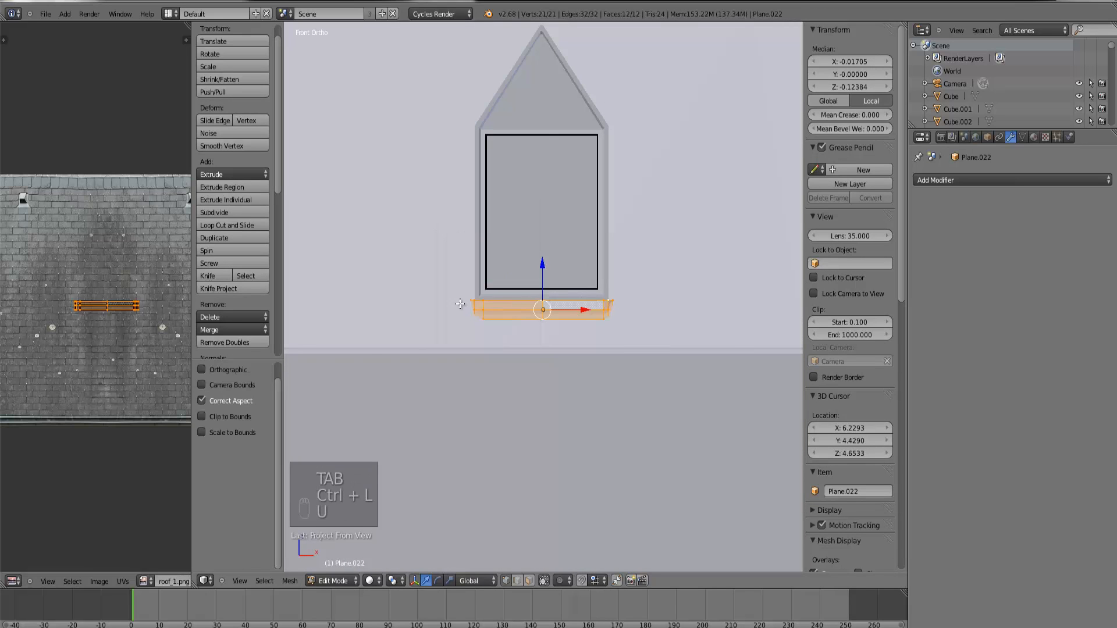
# Step: Move and scale the sill's UVs onto the gutter strip along the roof image's lower edge, ending with a 0.934 scale
pyautogui.moveTo(113, 416); pyautogui.dragTo(151, 305, button='middle')
pyautogui.press('g')
pyautogui.click(101, 418)
pyautogui.scroll(5, 103, 435)
pyautogui.press('s')
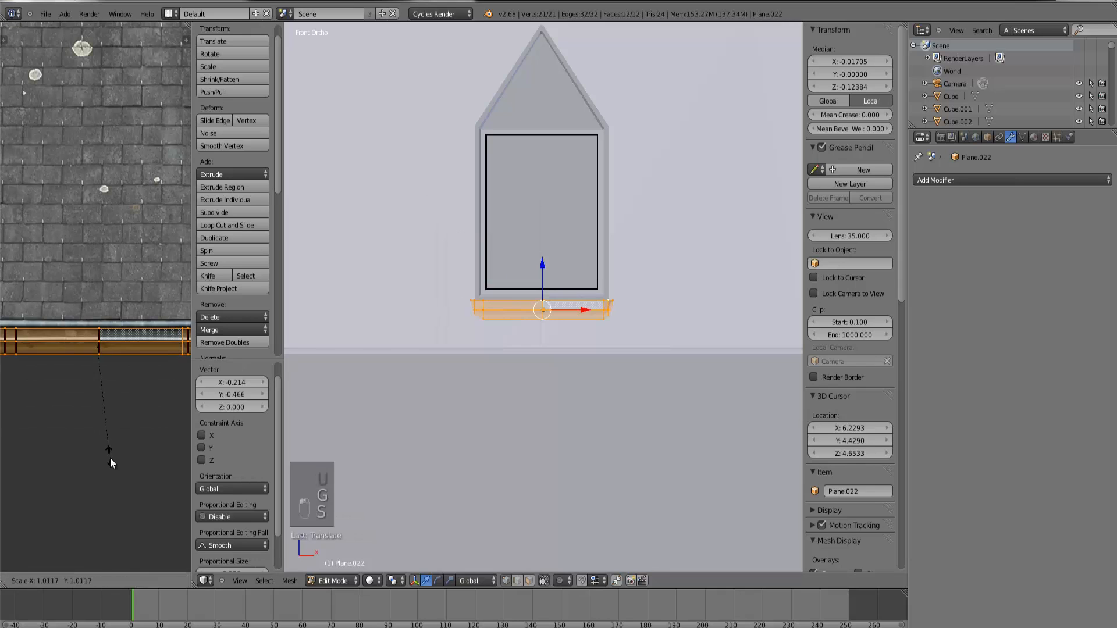
pyautogui.click(111, 457)
pyautogui.press('g')
pyautogui.click(111, 449)
pyautogui.press('s')
pyautogui.click(104, 443)
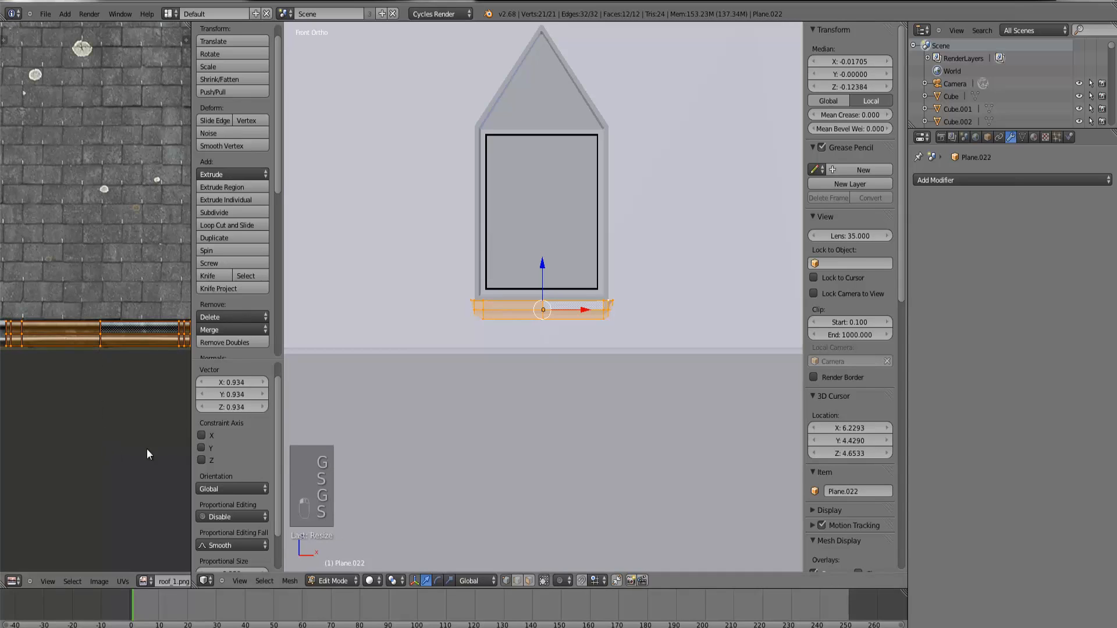
# Step: Set the viewport to Texture shading, return to Object Mode and view the selected sill from the front
pyautogui.click(376, 580)
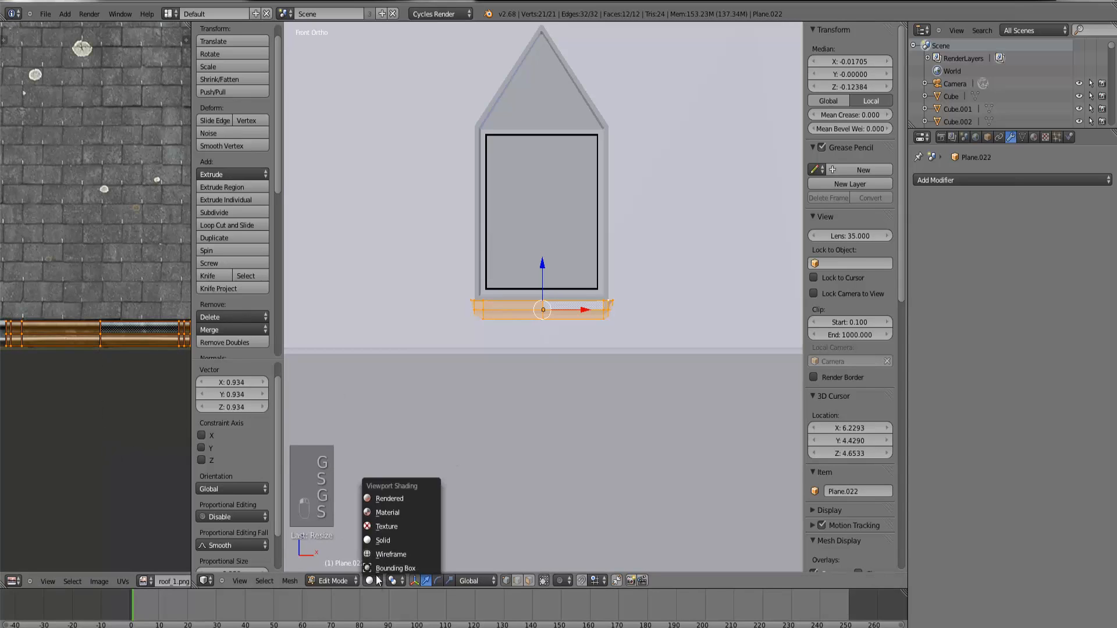
pyautogui.click(384, 526)
pyautogui.press('Tab')
pyautogui.scroll(-3, 514, 407)
pyautogui.moveTo(491, 407)
pyautogui.mouseDown(button='middle')
pyautogui.moveTo(533, 420)
pyautogui.moveTo(541, 320)
pyautogui.mouseUp(button='middle')
pyautogui.rightClick(541, 303)
pyautogui.press('KP_1')
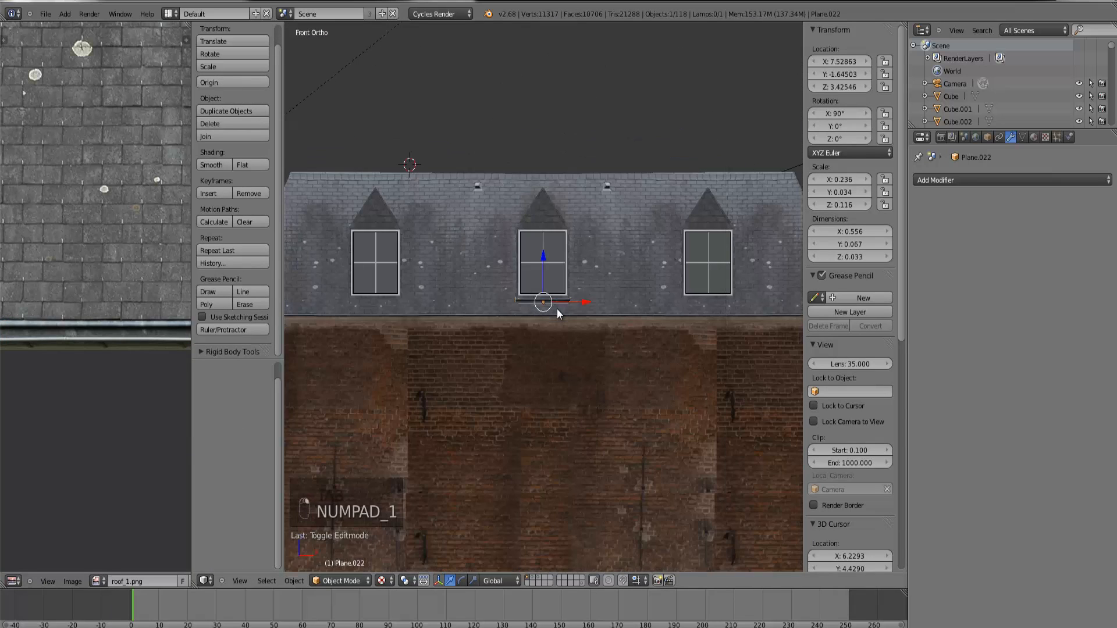
# Step: Make two linked duplicates of the sill beneath the outer dormer windows, spacing the second duplicate 3.219 along X from the first
pyautogui.hotkey('alt', 'd')
pyautogui.moveTo(578, 301); pyautogui.dragTo(715, 321)
pyautogui.click(439, 306)
pyautogui.hotkey('alt', 'd')
pyautogui.click(713, 321)
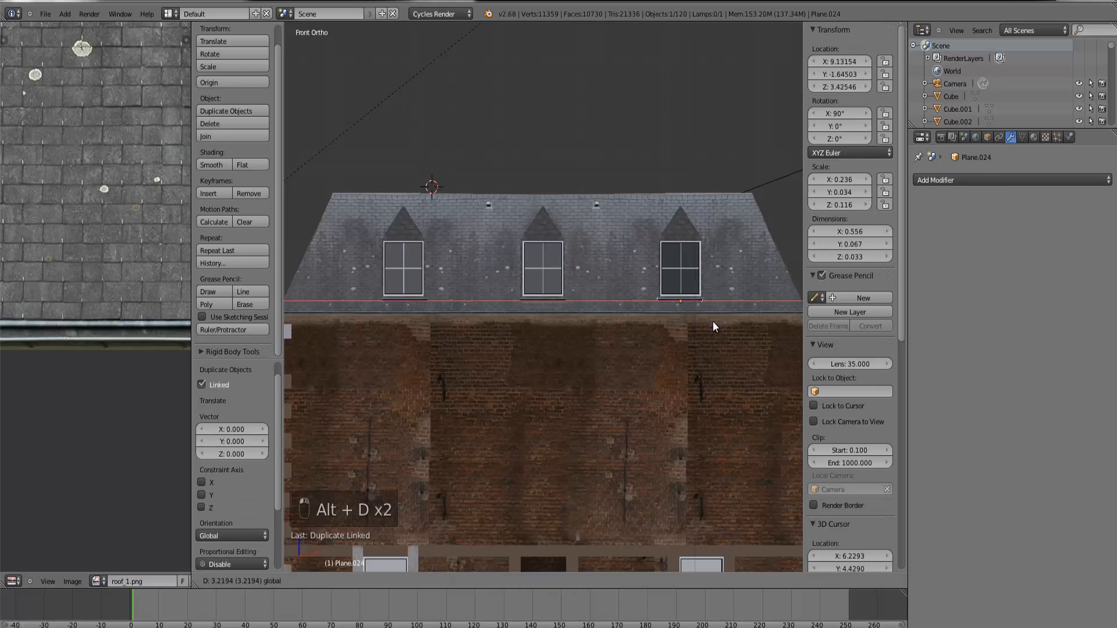
# Step: Preview the building in Rendered shading and examine how the dormers, sills and brick body look
pyautogui.moveTo(713, 322); pyautogui.dragTo(620, 353, button='middle')
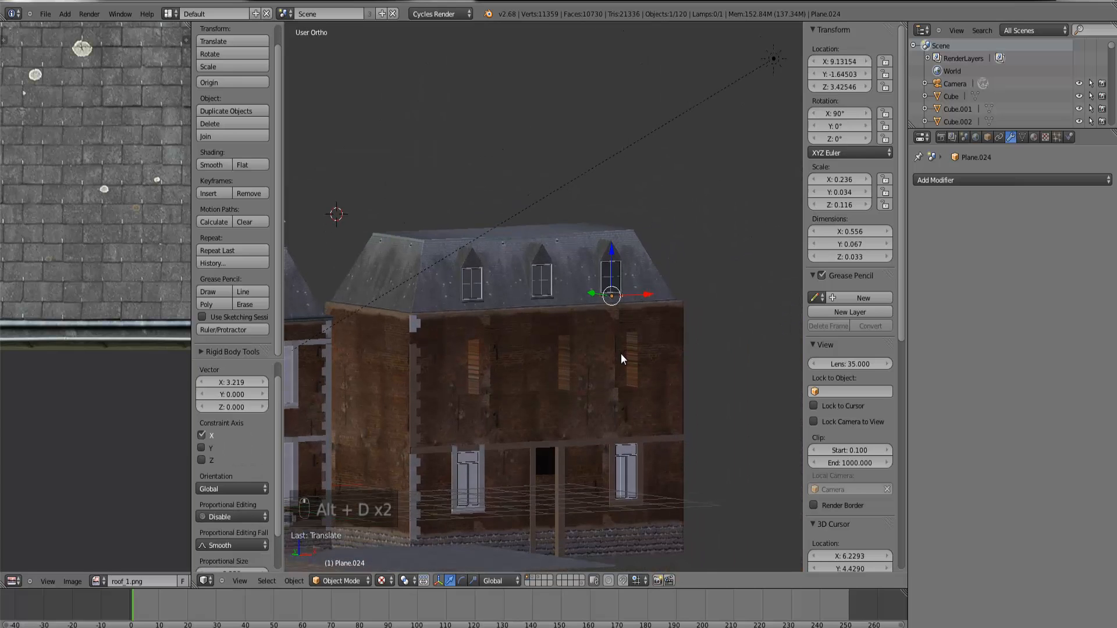
pyautogui.click(382, 579)
pyautogui.click(397, 501)
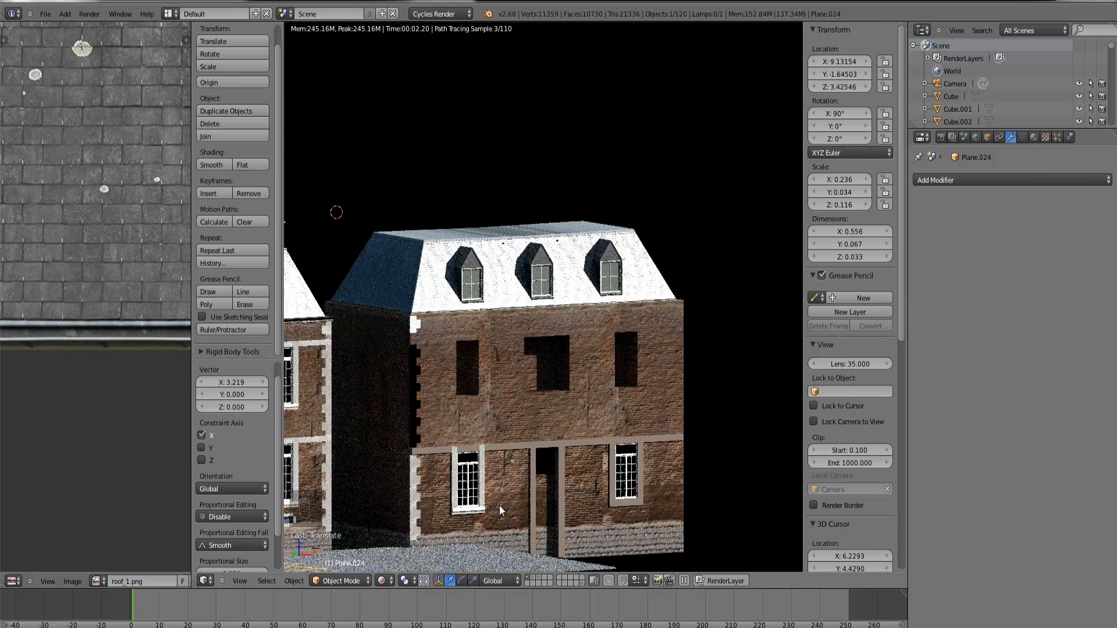
pyautogui.moveTo(499, 505); pyautogui.dragTo(490, 449, button='middle')
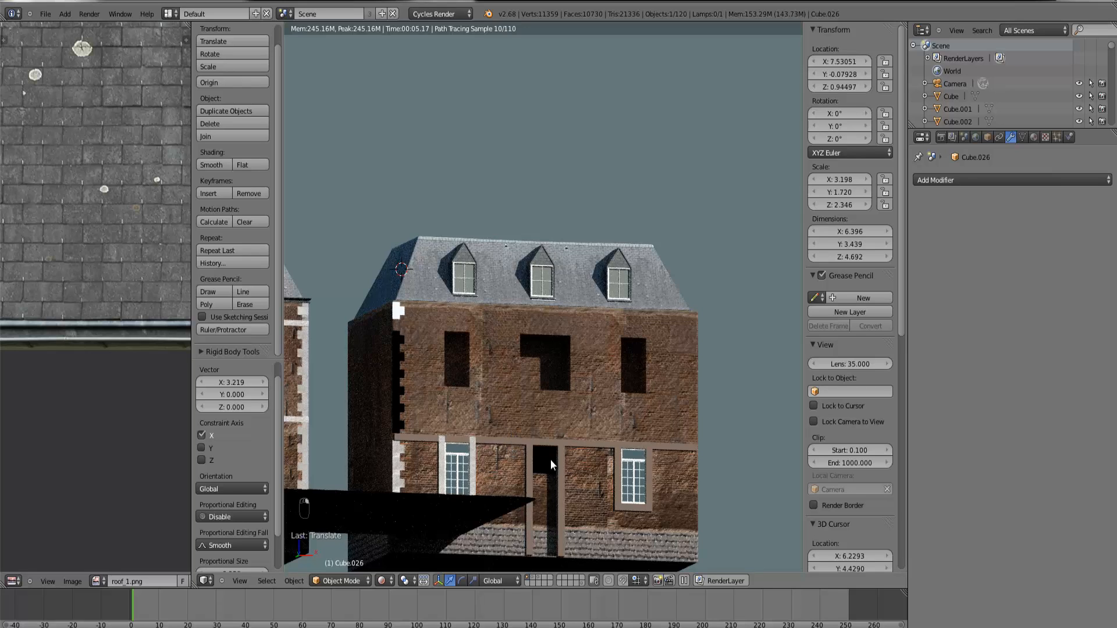
pyautogui.press('Tab')
pyautogui.press('Tab')
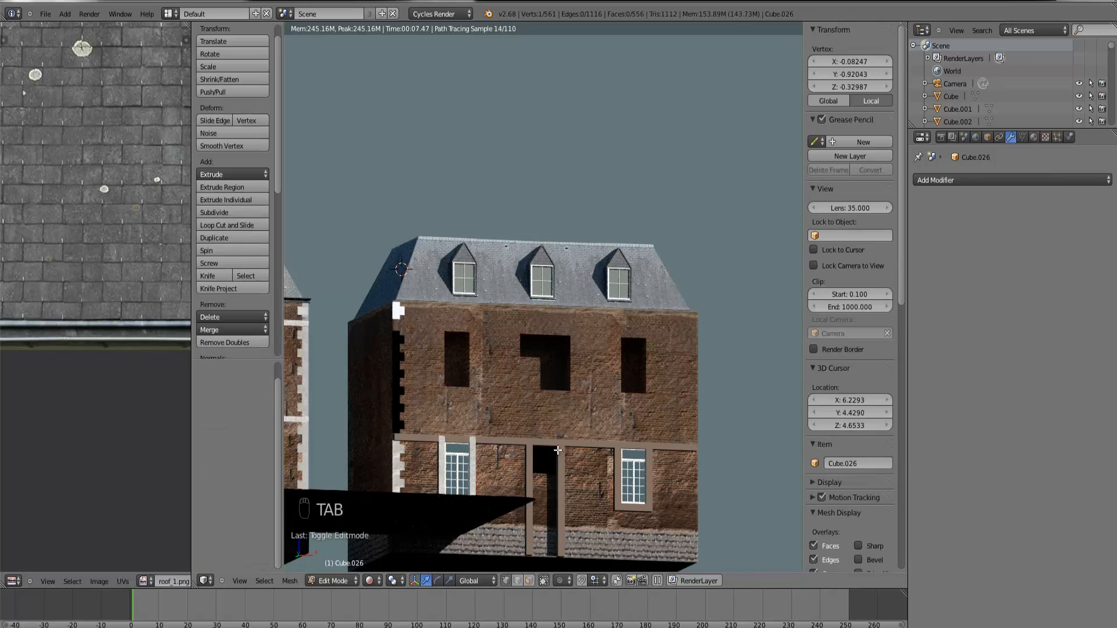
pyautogui.press('Tab')
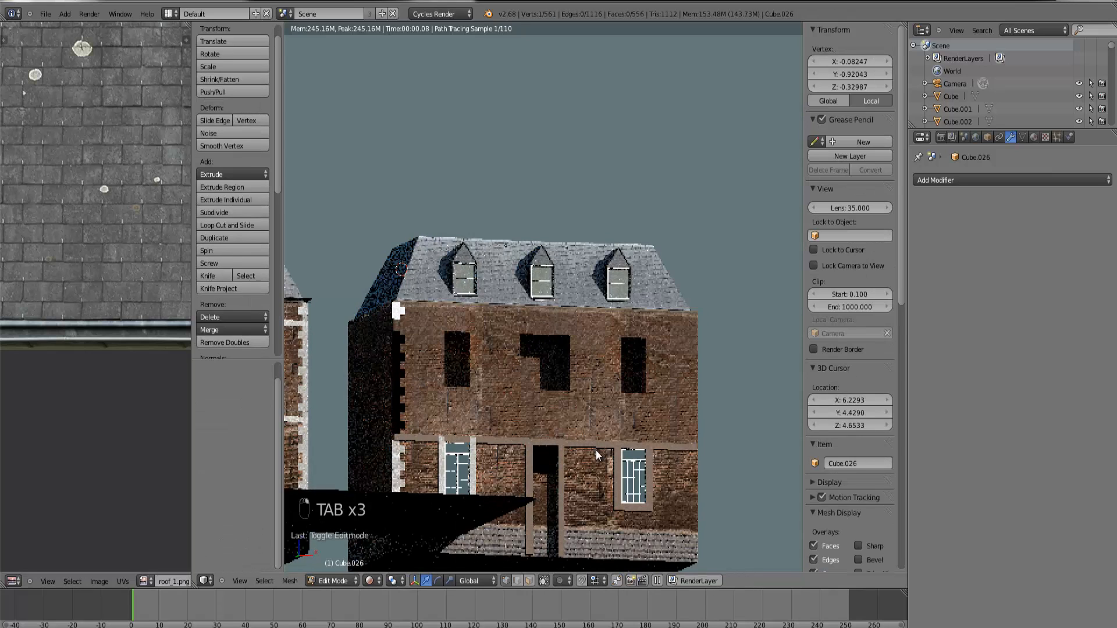
pyautogui.press('Tab')
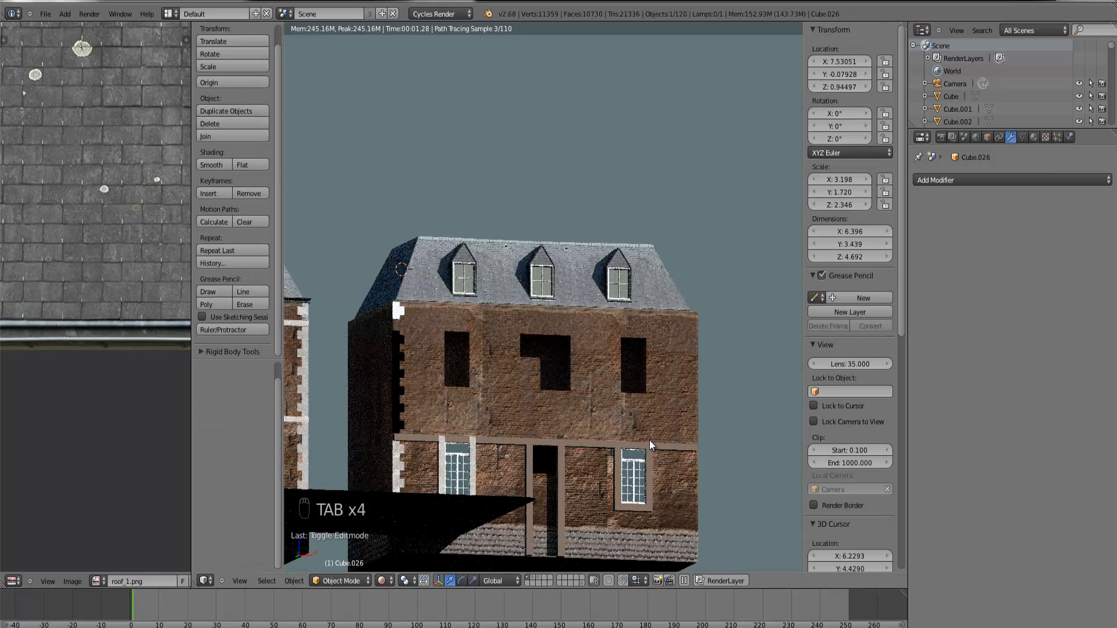
# Step: Select all of the brick body's upper-storey vertices through the mesh, using wireframe display and a box selection from the front
pyautogui.press('z')
pyautogui.press('Tab')
pyautogui.rightClick(688, 451)
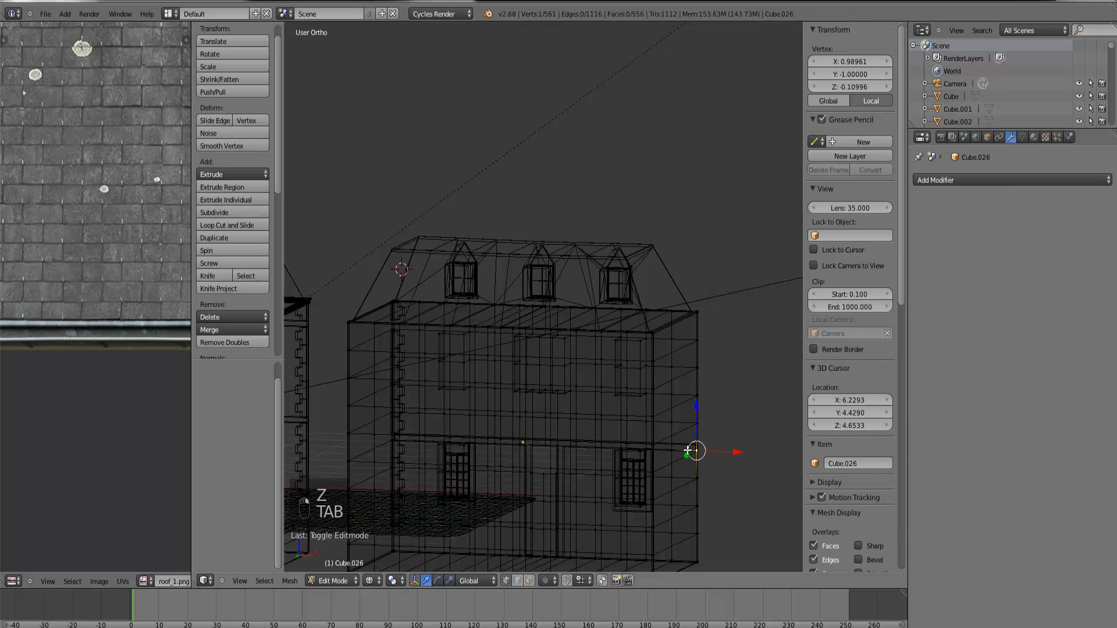
pyautogui.press('KP_1')
pyautogui.press('b')
pyautogui.moveTo(723, 456); pyautogui.dragTo(342, 272)
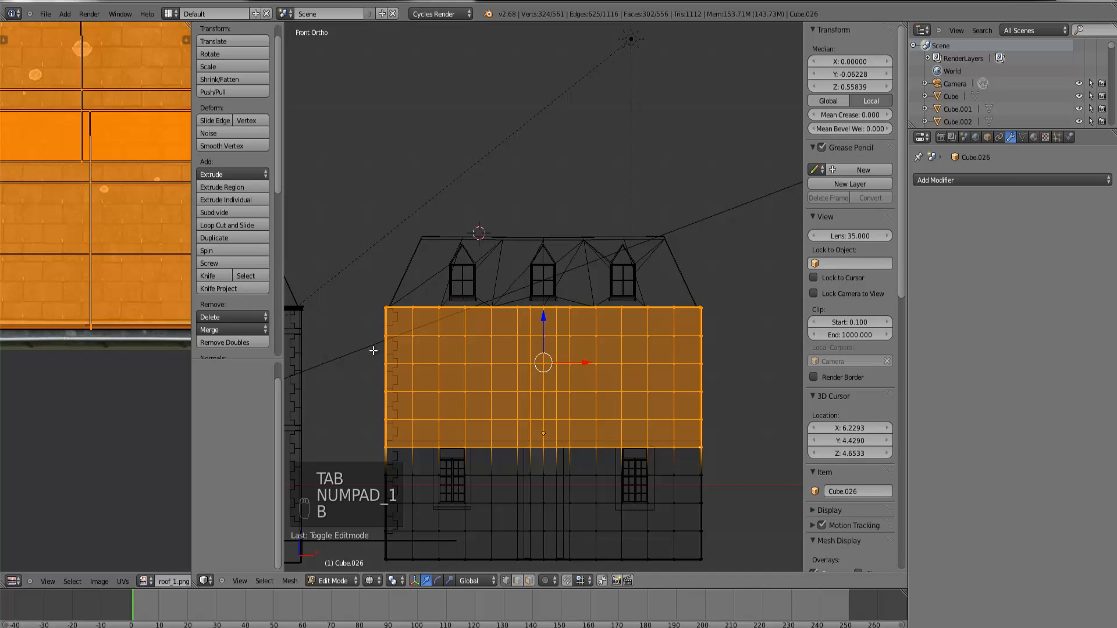
pyautogui.moveTo(373, 351); pyautogui.dragTo(336, 571, button='middle')
# Step: Hide the tool shelf, widen the UV editor and set the 3D viewport to Rendered shading
pyautogui.click(374, 581)
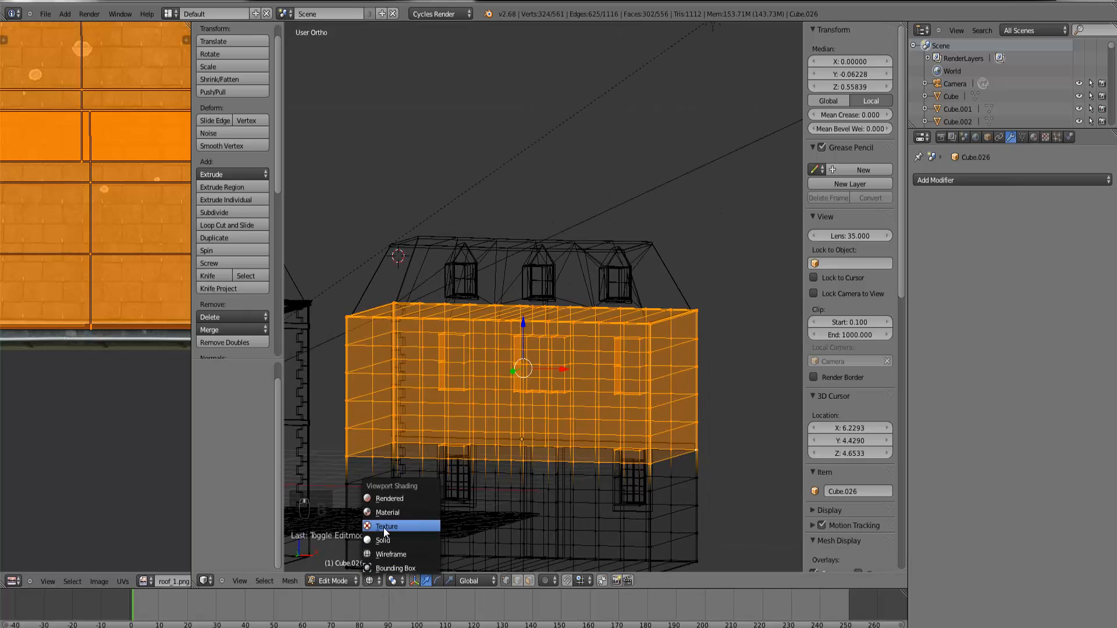
pyautogui.click(383, 527)
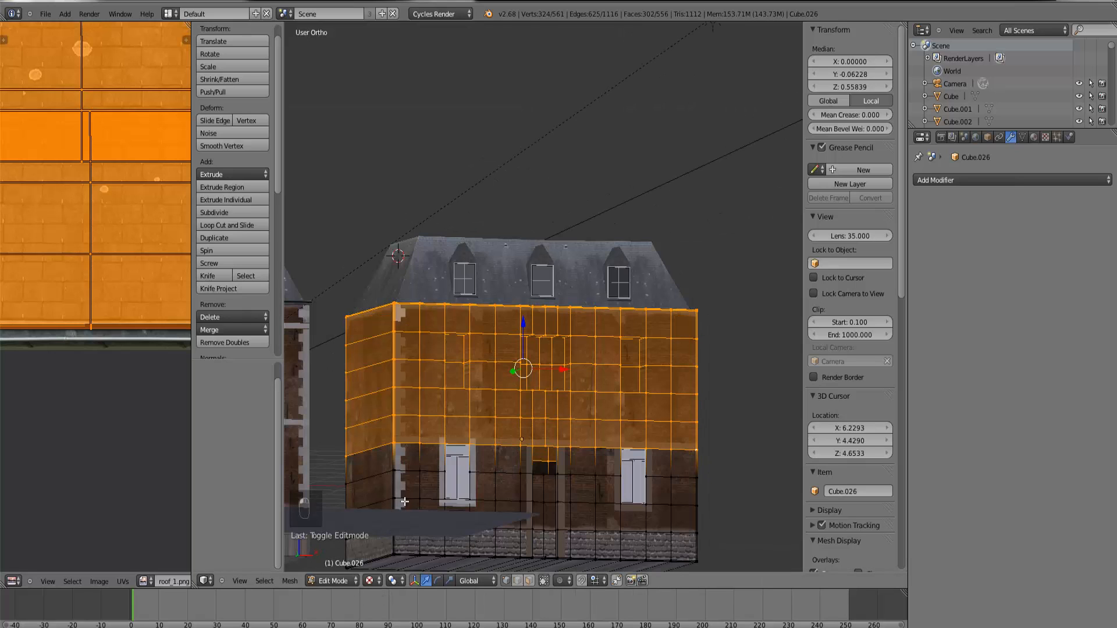
pyautogui.click(374, 582)
pyautogui.press('t')
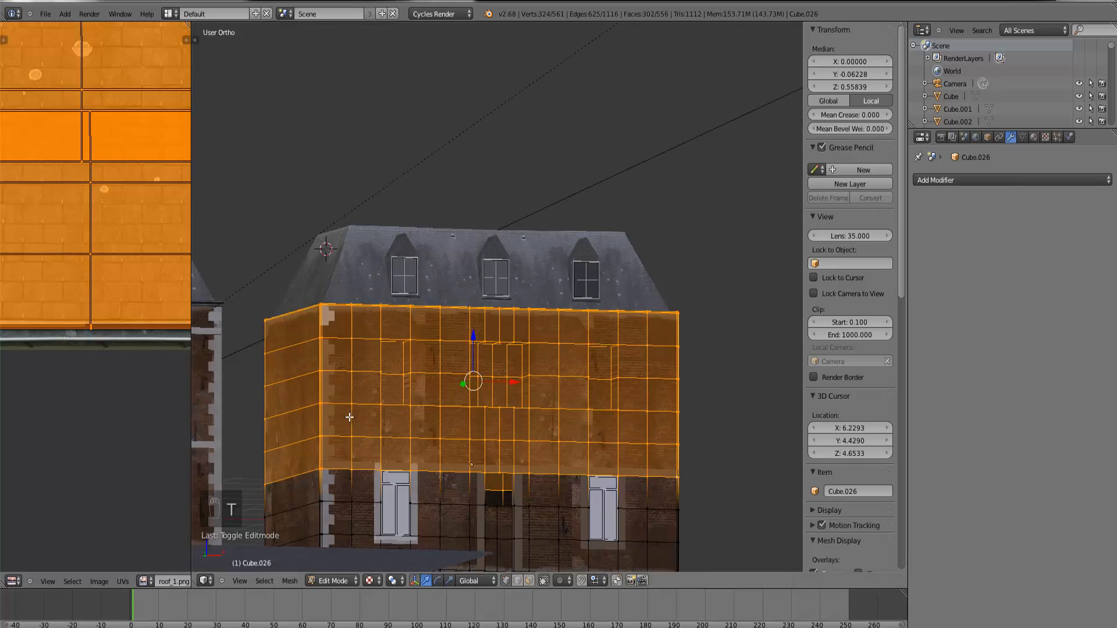
pyautogui.moveTo(191, 412); pyautogui.dragTo(377, 413)
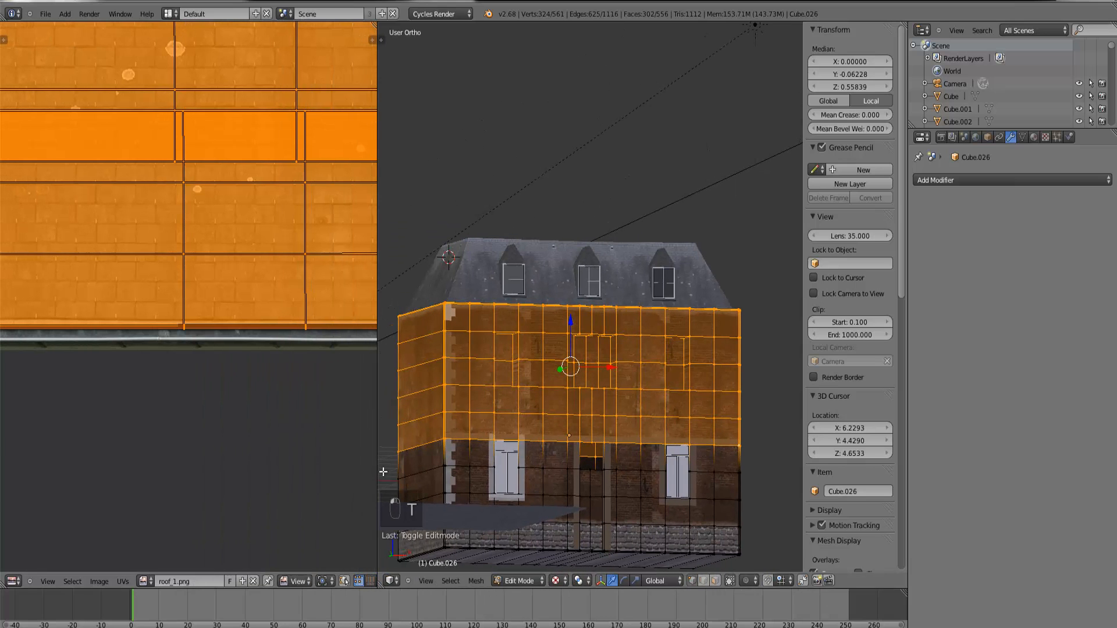
pyautogui.click(557, 581)
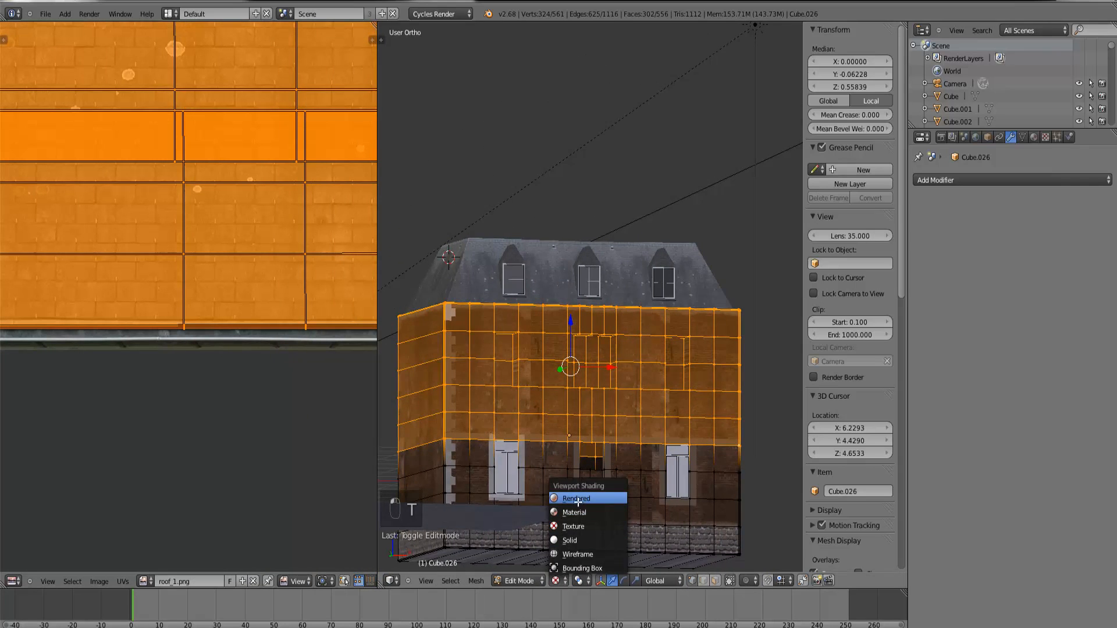
pyautogui.click(576, 499)
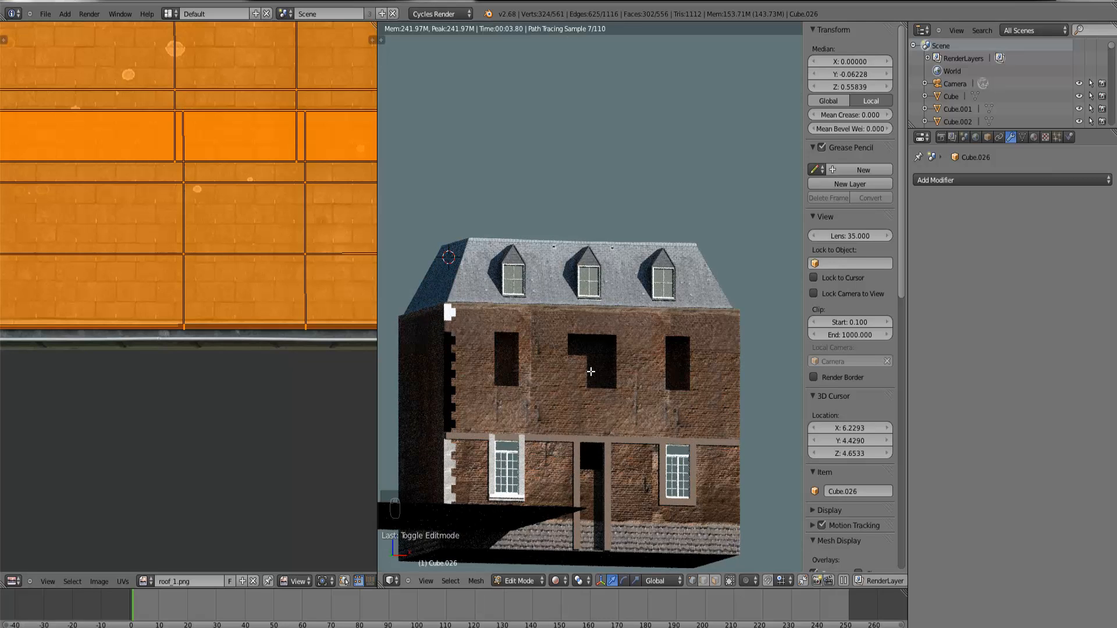
# Step: Display the wallred2.png image behind the upper wall's UVs in the UV editor
pyautogui.scroll(-2, 245, 387)
pyautogui.click(143, 581)
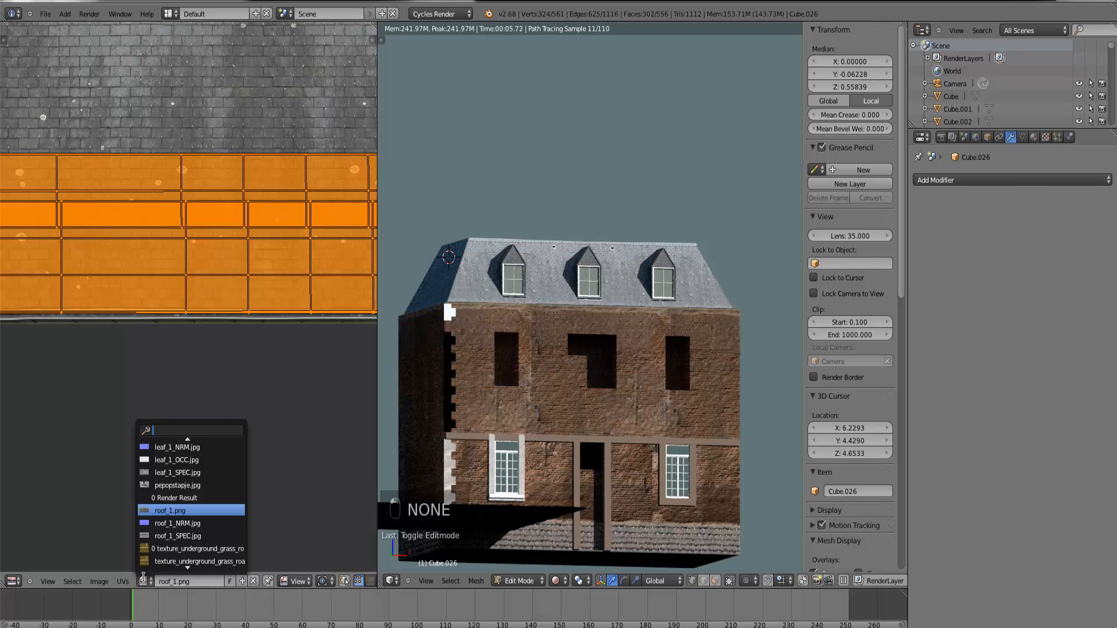
pyautogui.write('red')
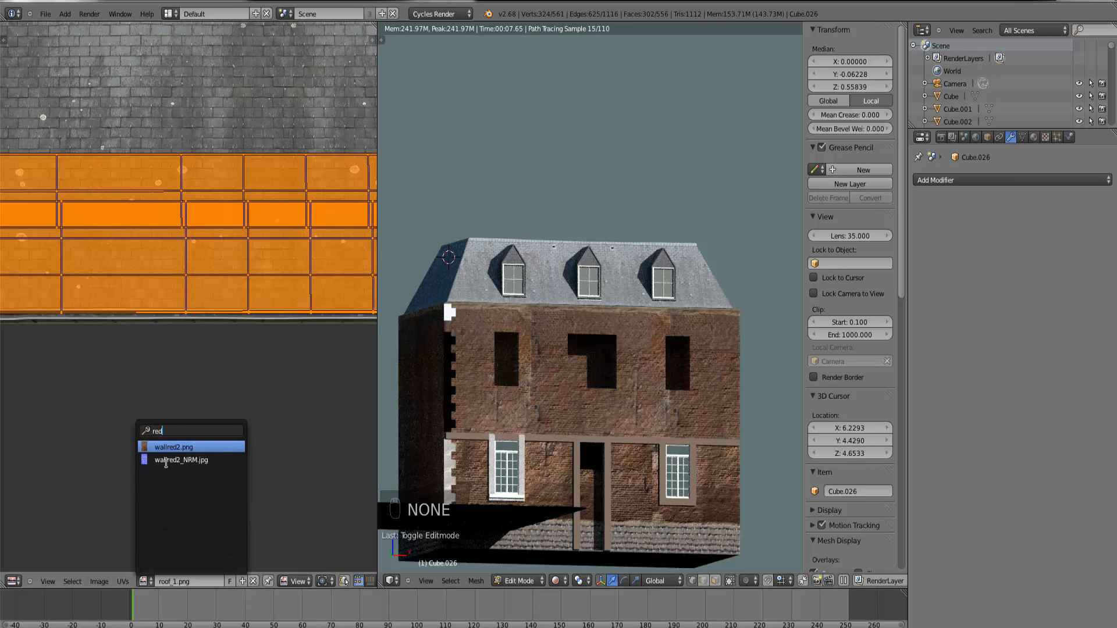
pyautogui.click(174, 447)
pyautogui.scroll(-4, 193, 406)
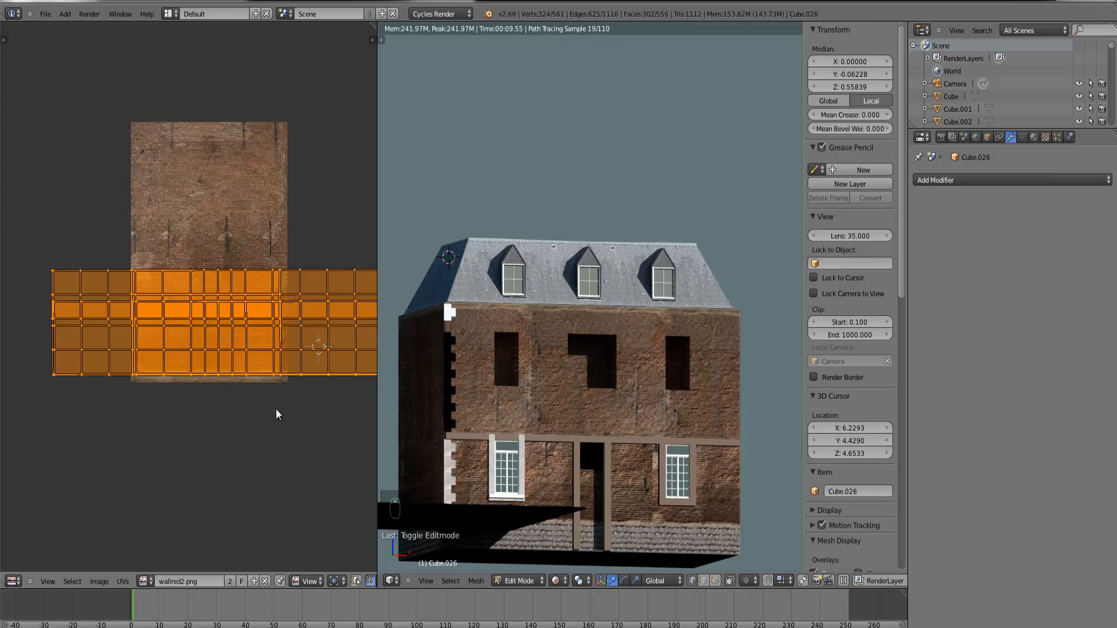
# Step: Try to mirror the upper wall's UVs vertically by scaling them about -0.99 along Y
pyautogui.scroll(-2, 301, 403)
pyautogui.press('s')
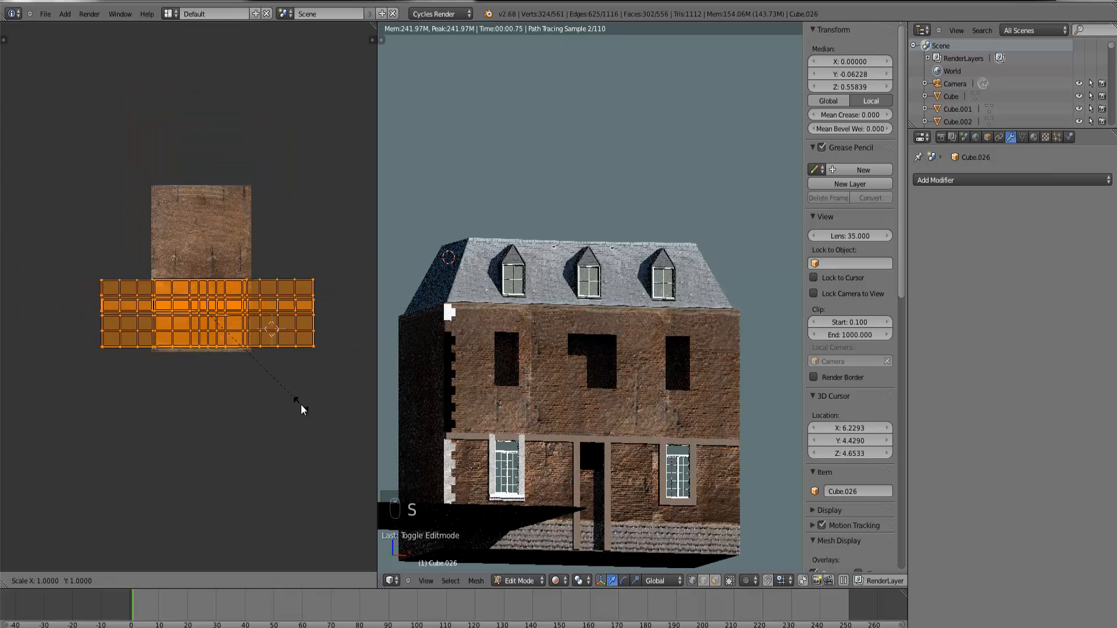
pyautogui.press('y')
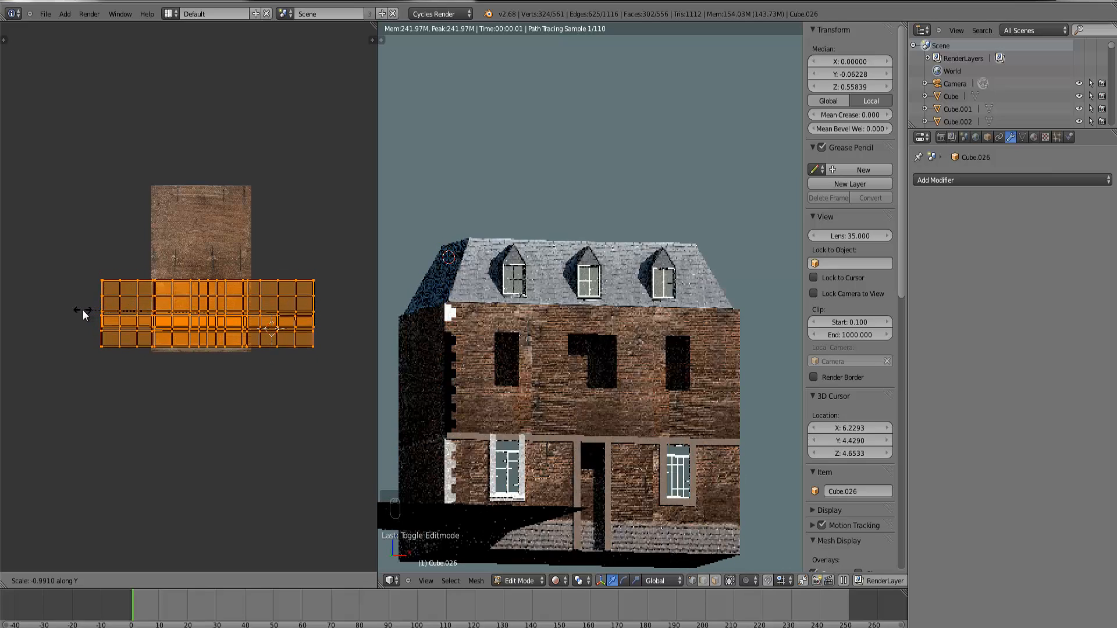
pyautogui.click(82, 309)
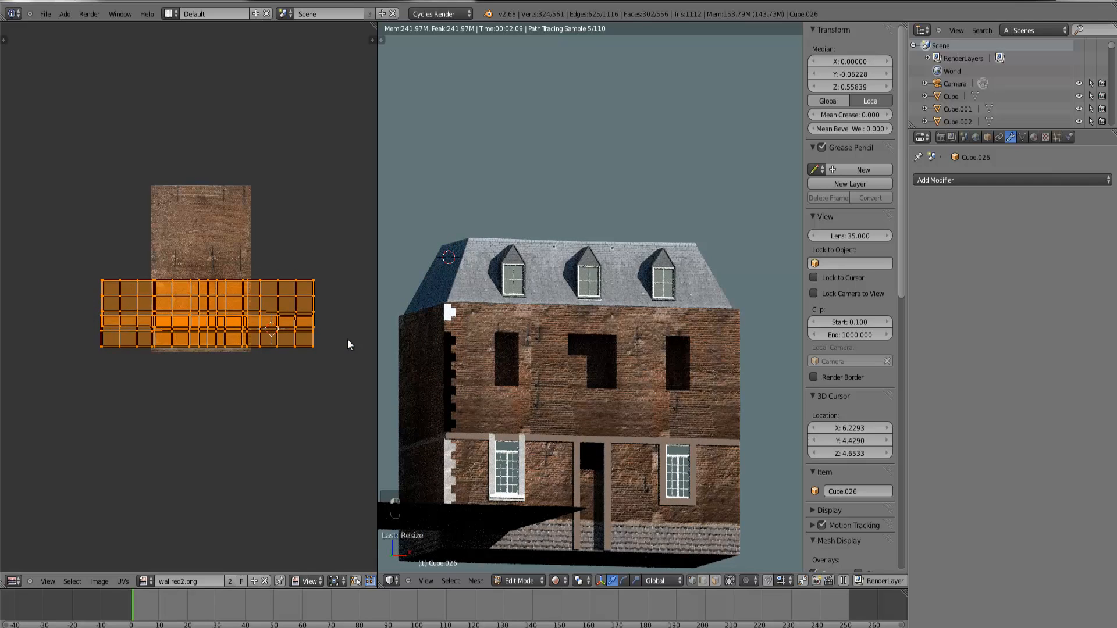
pyautogui.press('s')
pyautogui.press('x')
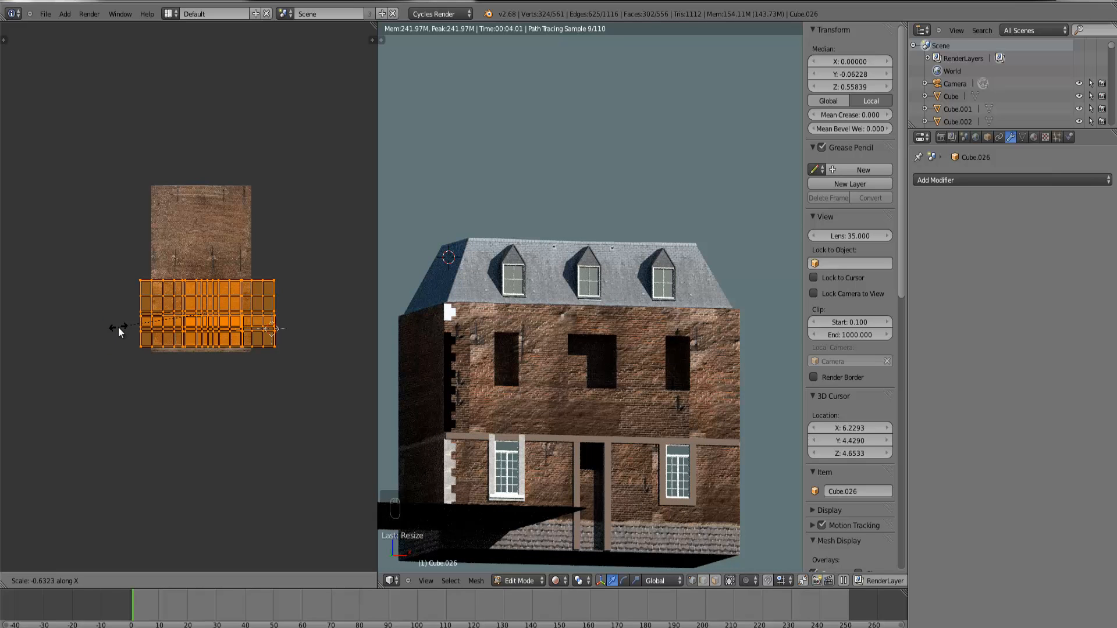
pyautogui.click(303, 344)
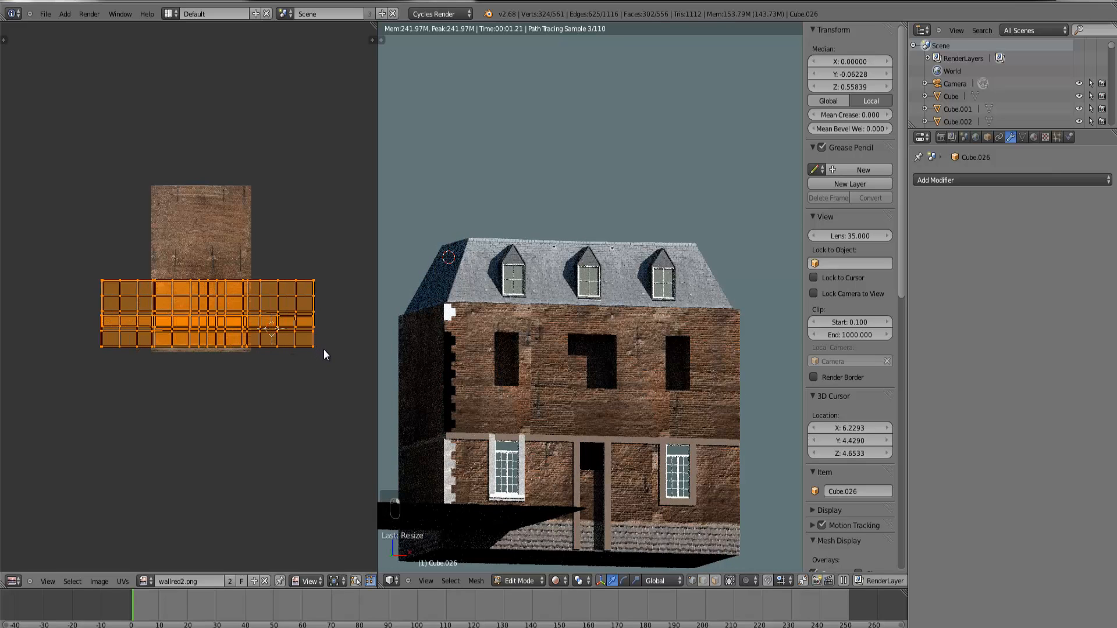
pyautogui.hotkey('ctrl', 'z')
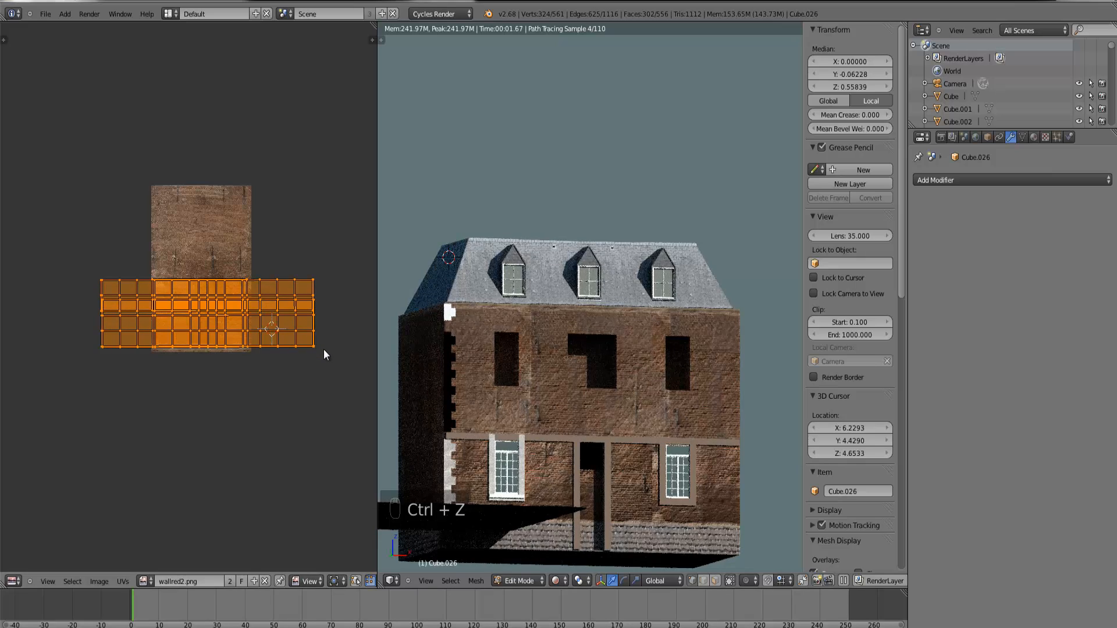
# Step: Mirror the upper wall's UVs horizontally and narrow them slightly with a scale of about -0.9 along X
pyautogui.press('s')
pyautogui.press('x')
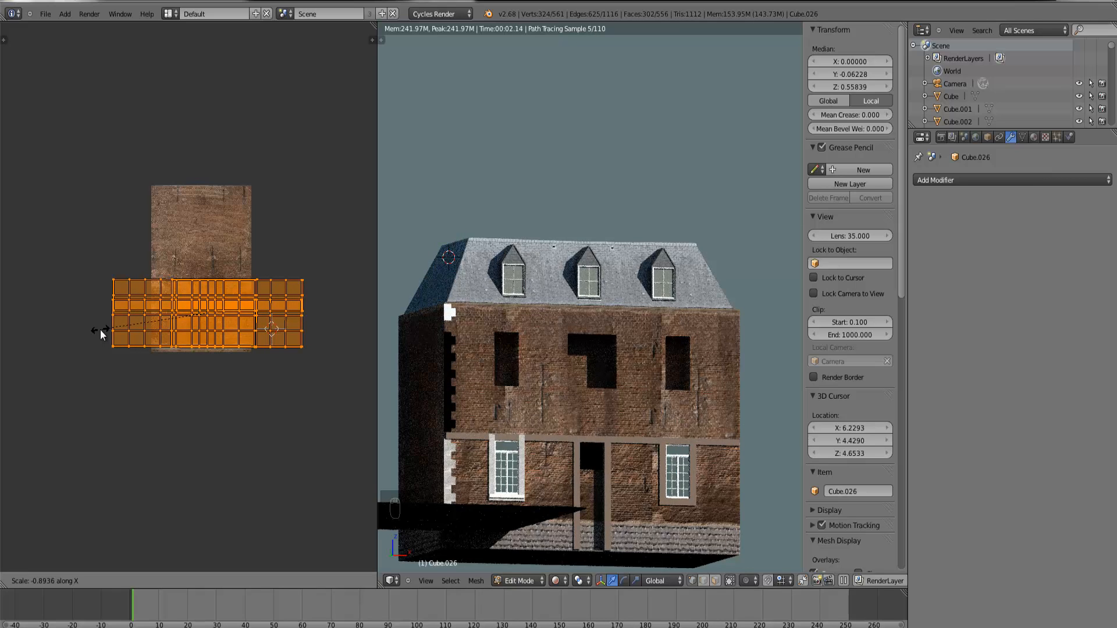
pyautogui.click(99, 329)
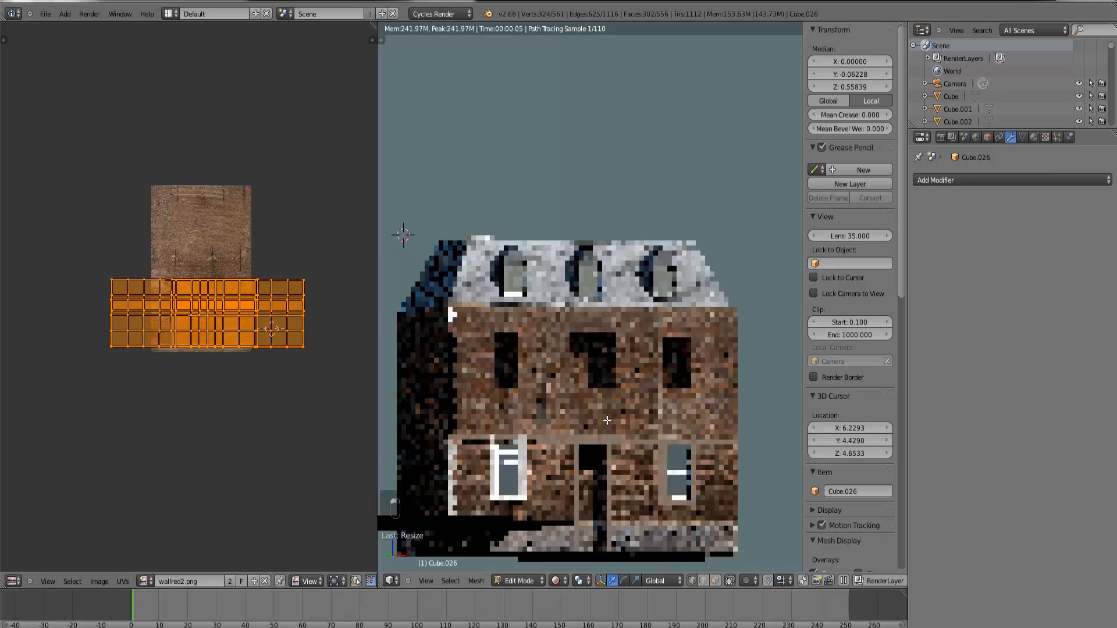
pyautogui.moveTo(625, 432); pyautogui.dragTo(606, 425, button='middle')
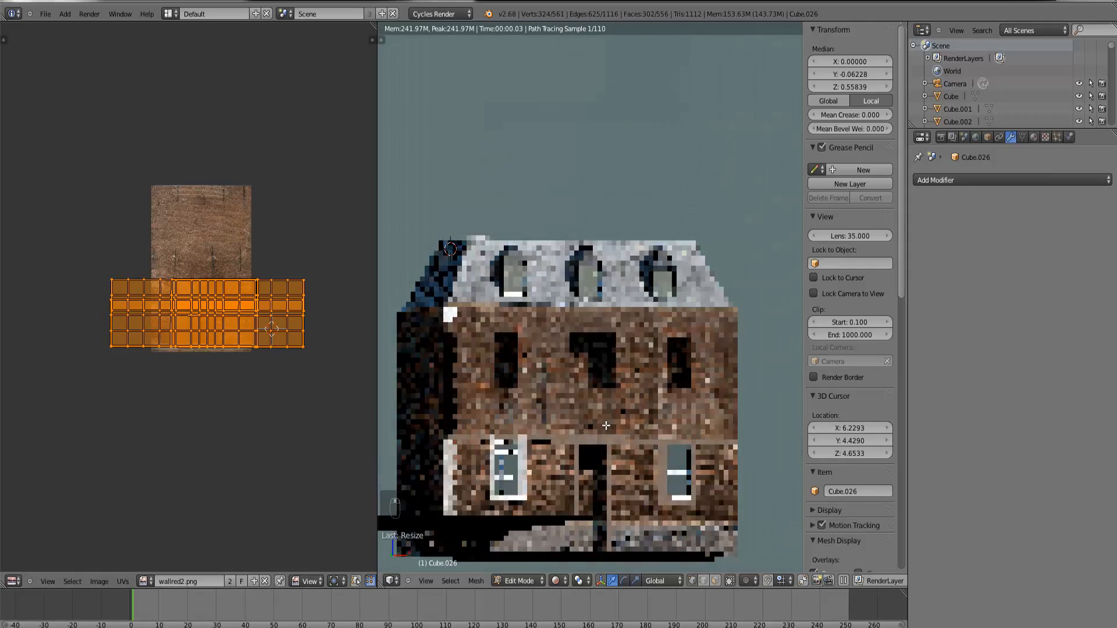
# Step: Mirror the upper wall's UVs vertically with a scale of about -1.02 along Y
pyautogui.press('s')
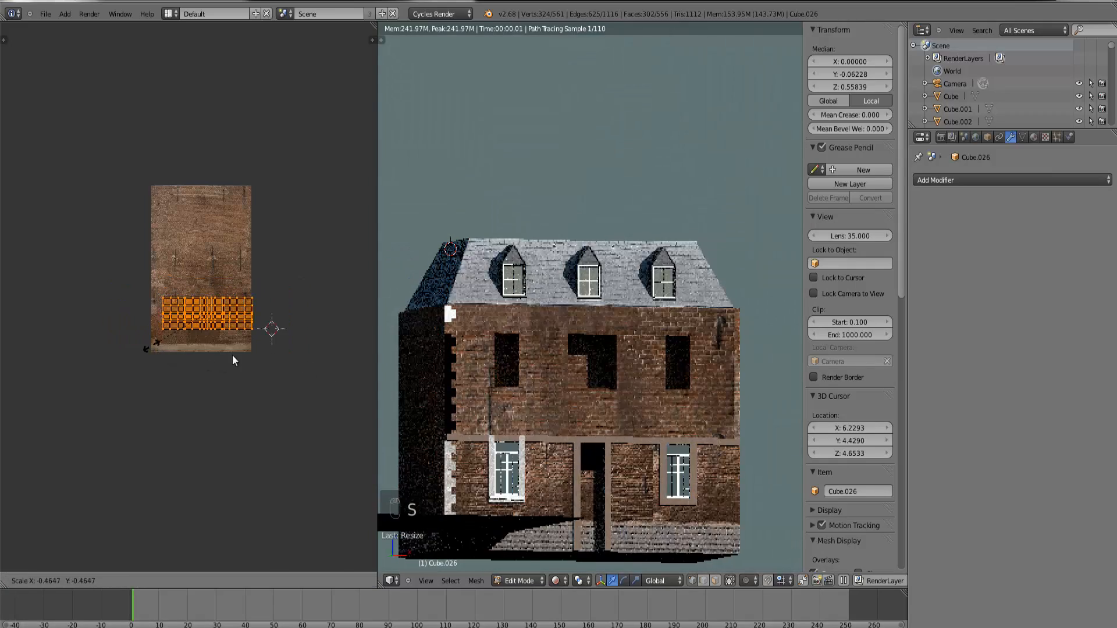
pyautogui.rightClick(320, 364)
pyautogui.press('s')
pyautogui.press('y')
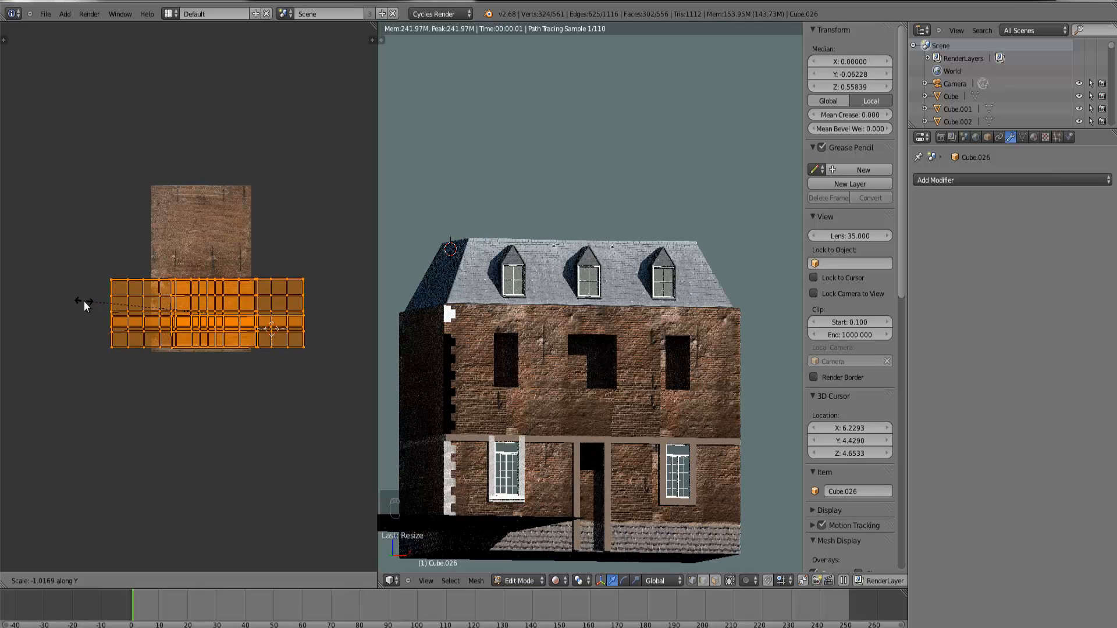
pyautogui.click(83, 302)
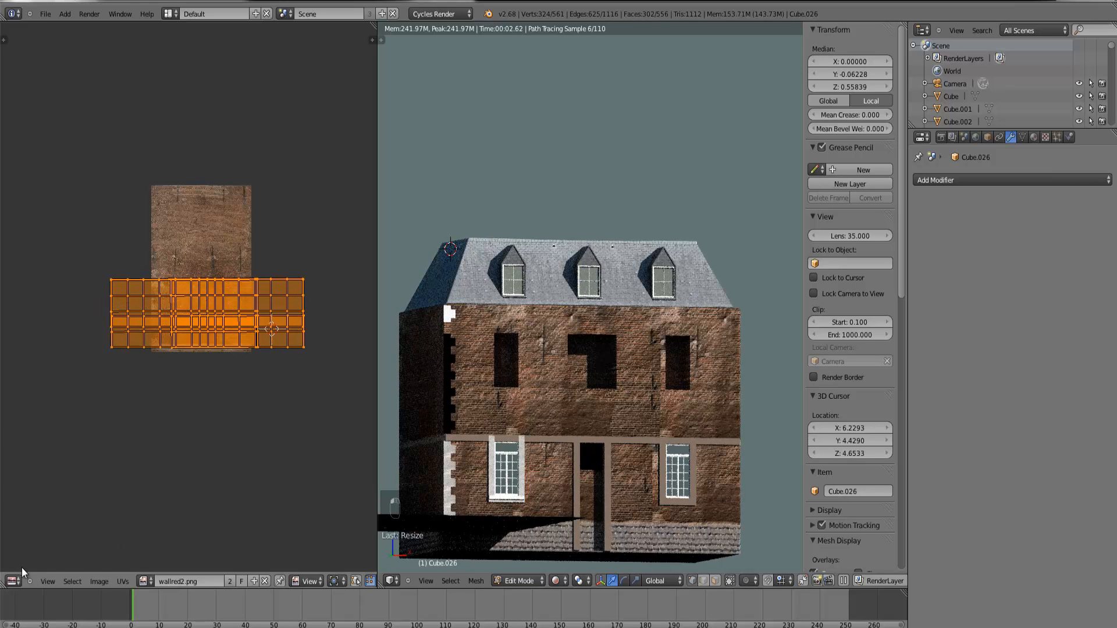
# Step: Show the wall's redmur.001 shader nodes and unlink the Normal Map from the Diffuse BSDF
pyautogui.click(13, 581)
pyautogui.click(29, 433)
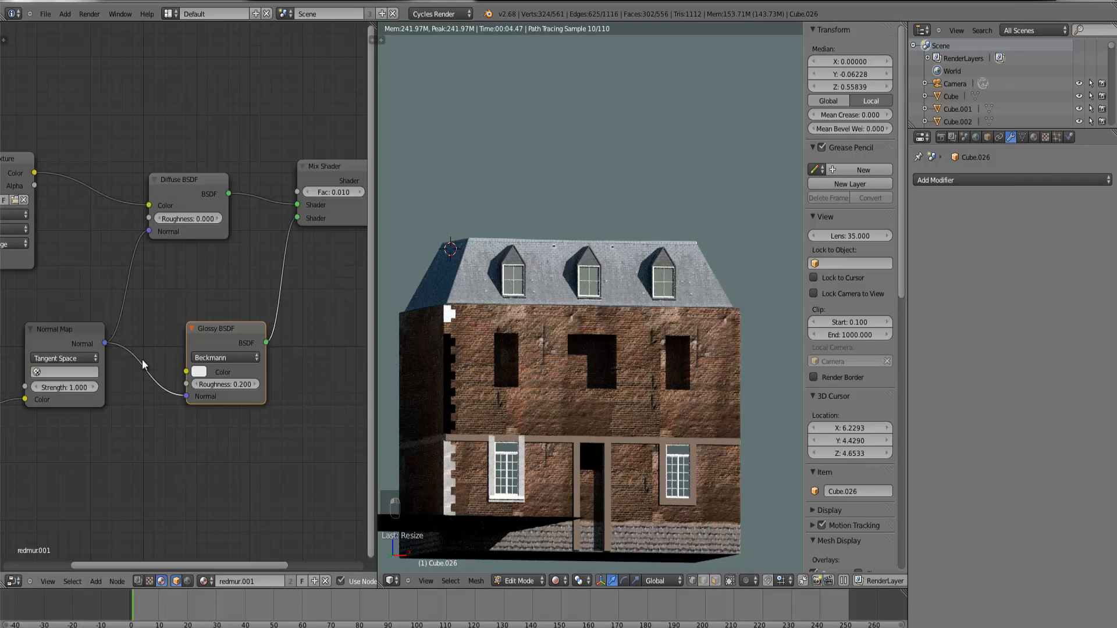
pyautogui.moveTo(149, 231); pyautogui.dragTo(147, 268)
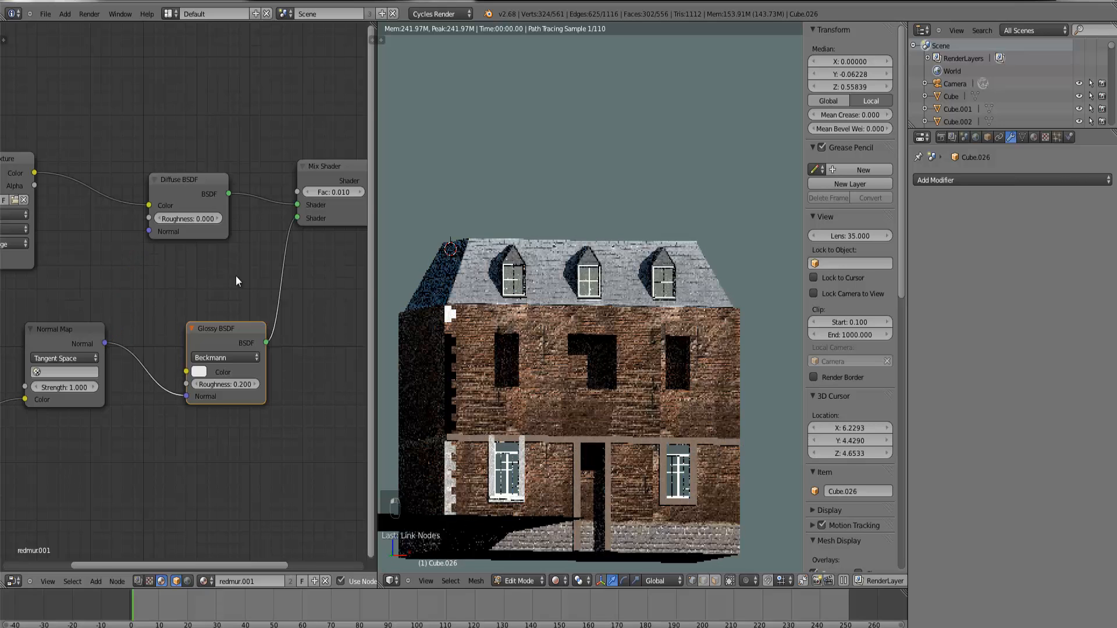
# Step: Connect redmur.001's Diffuse BSDF directly to the Material Output surface and move the bypassed Mix Shader aside
pyautogui.moveTo(236, 275); pyautogui.dragTo(114, 309, button='middle')
pyautogui.moveTo(180, 237); pyautogui.dragTo(290, 237)
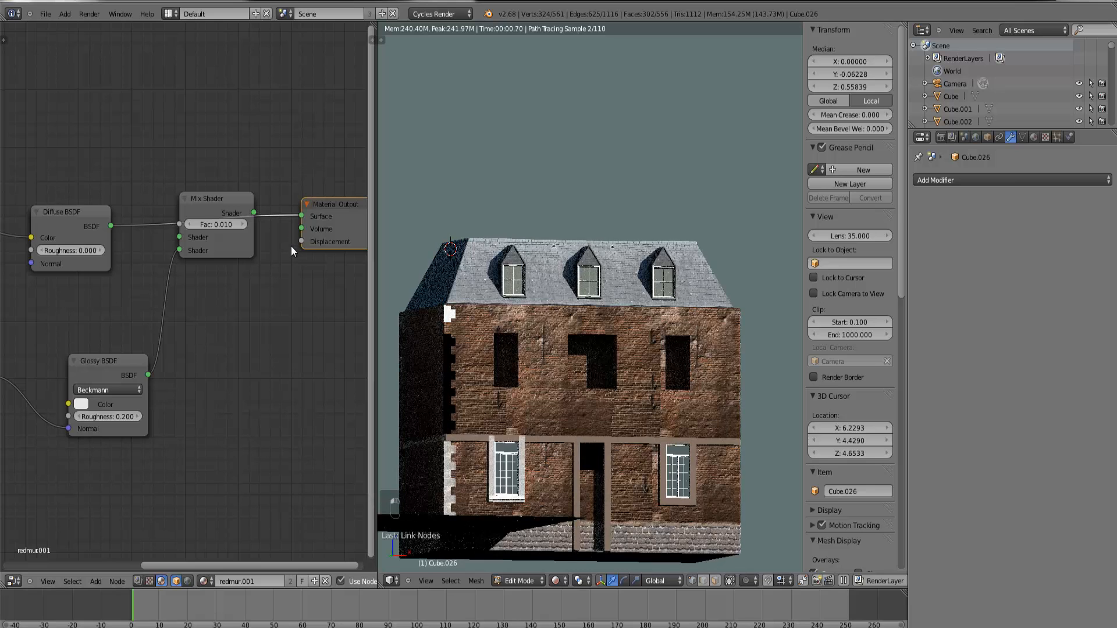
pyautogui.scroll(-2, 200, 289)
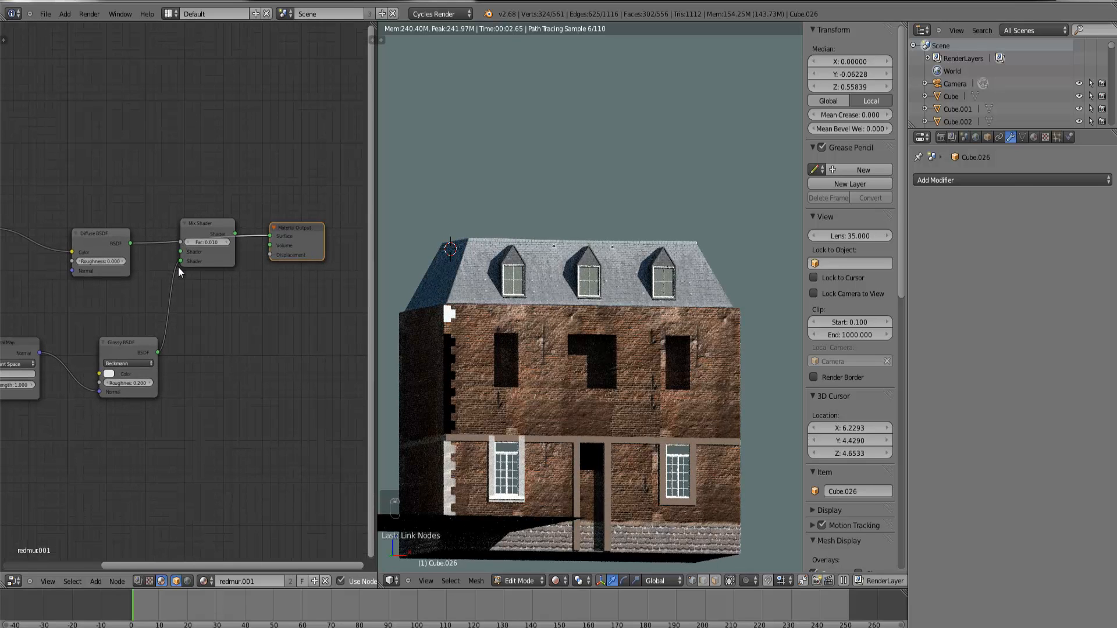
pyautogui.scroll(-2, 222, 302)
pyautogui.moveTo(238, 311); pyautogui.dragTo(273, 349, button='middle')
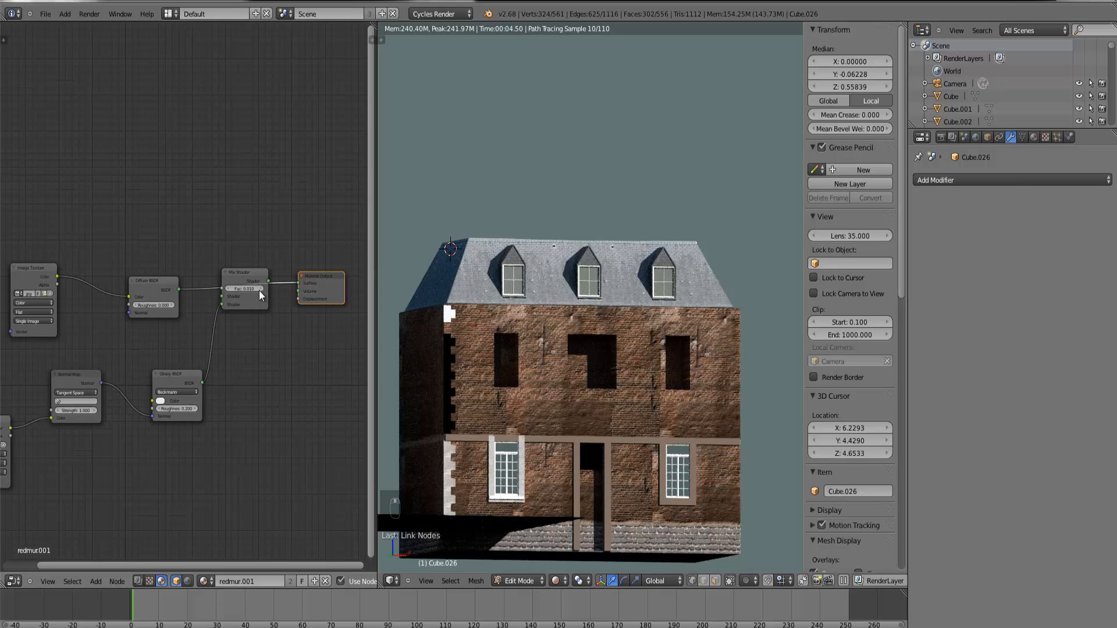
pyautogui.moveTo(249, 303); pyautogui.dragTo(253, 355)
pyautogui.scroll(-1, 169, 352)
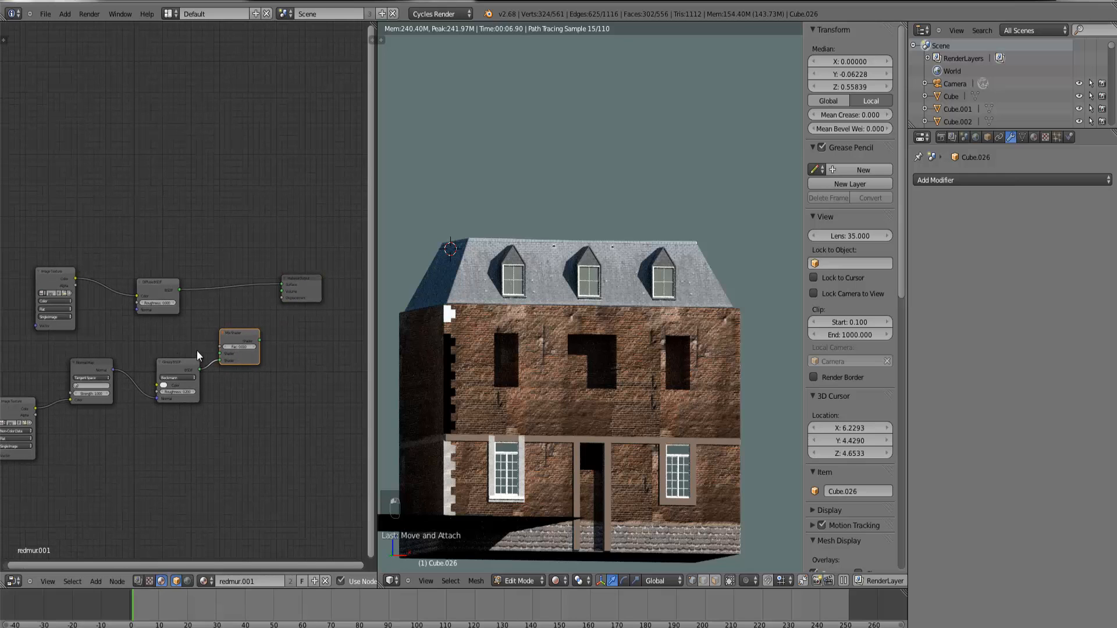
pyautogui.press('Tab')
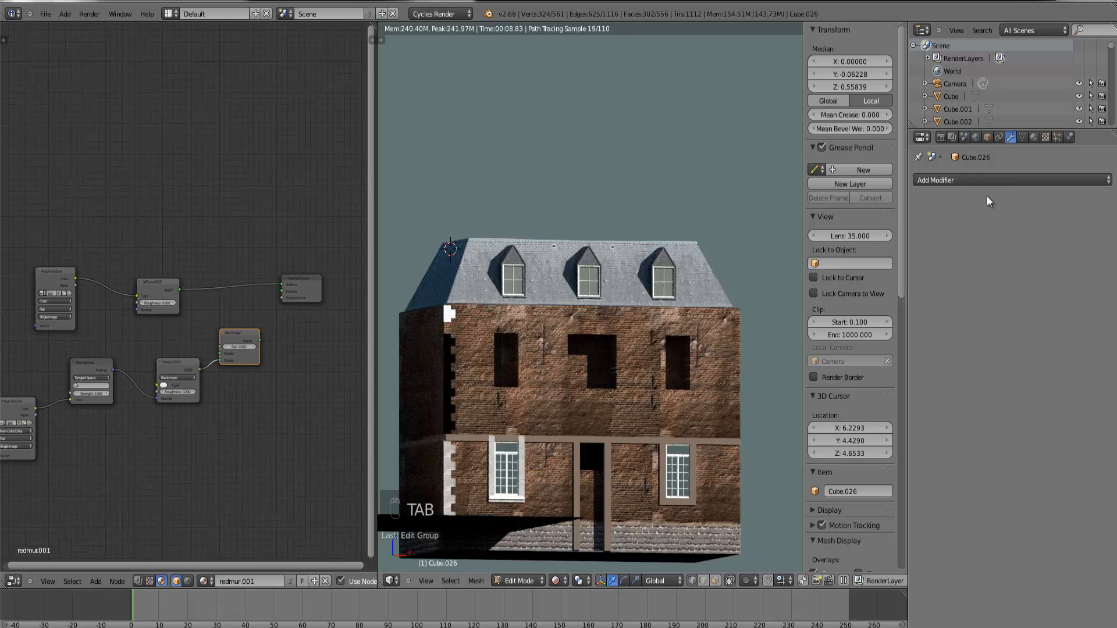
# Step: In the redmur.002 material, link the Diffuse BSDF straight to the Material Output surface, bypassing the Mix Shader
pyautogui.click(1033, 138)
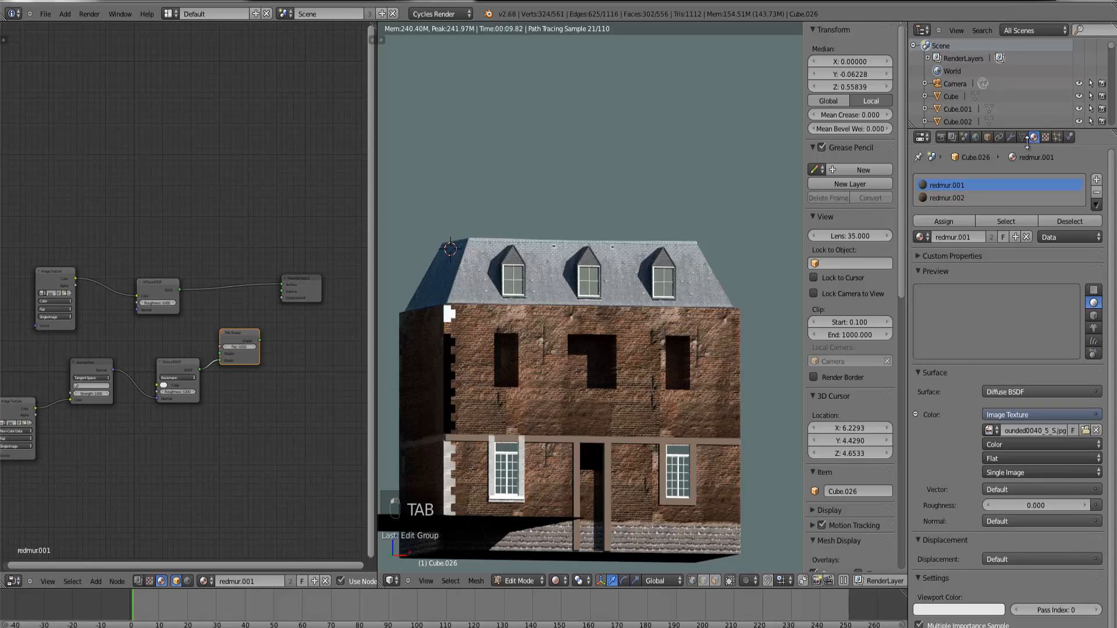
pyautogui.click(952, 198)
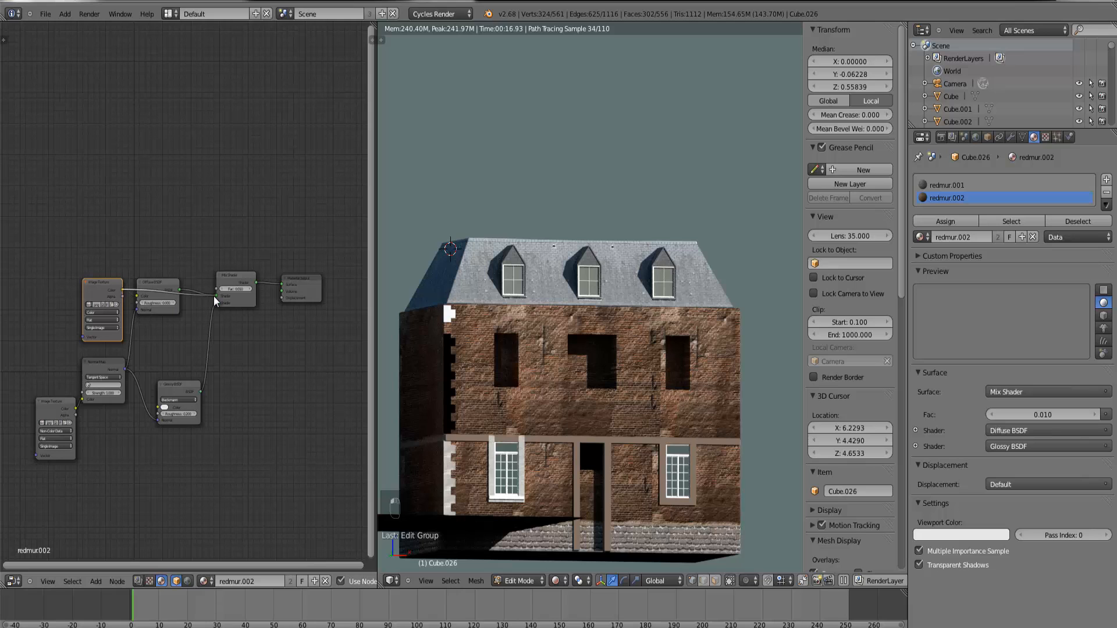
pyautogui.moveTo(214, 296); pyautogui.dragTo(285, 285)
pyautogui.moveTo(215, 297); pyautogui.dragTo(137, 295)
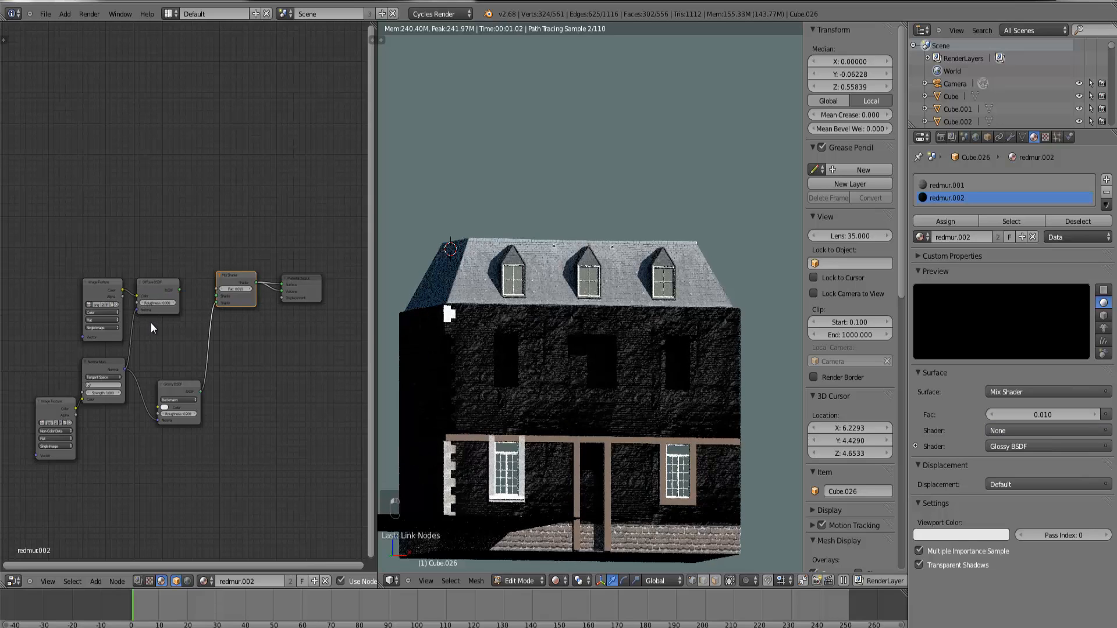
pyautogui.moveTo(179, 290); pyautogui.dragTo(284, 286)
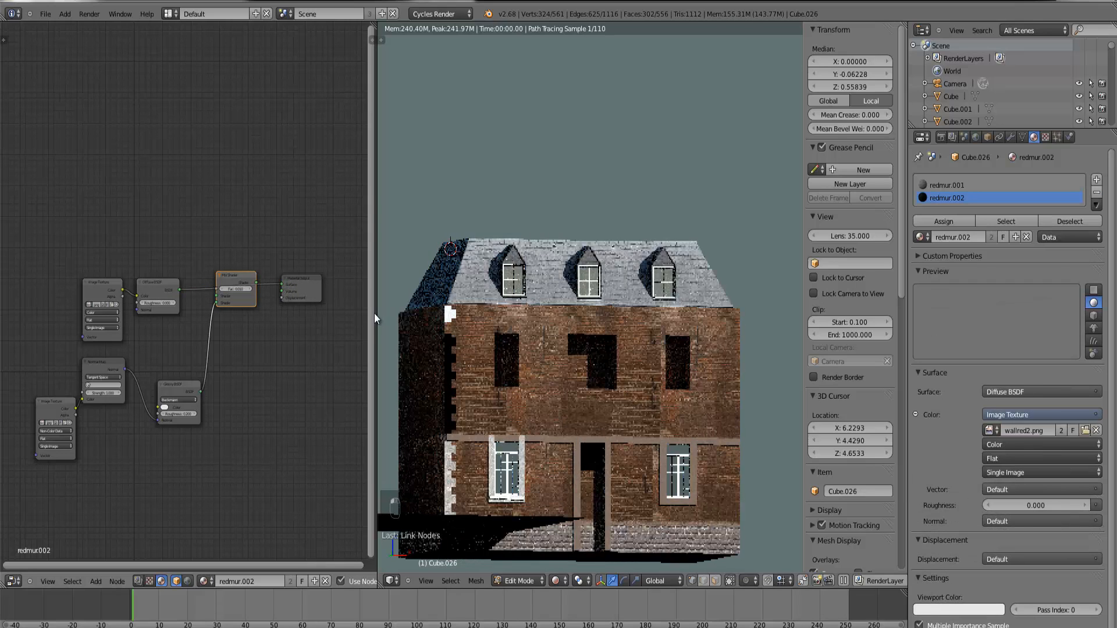
# Step: Select the ground-floor stone trim around the windows and doorway and move it along Y to about -1.728
pyautogui.moveTo(425, 320); pyautogui.dragTo(494, 281, button='middle')
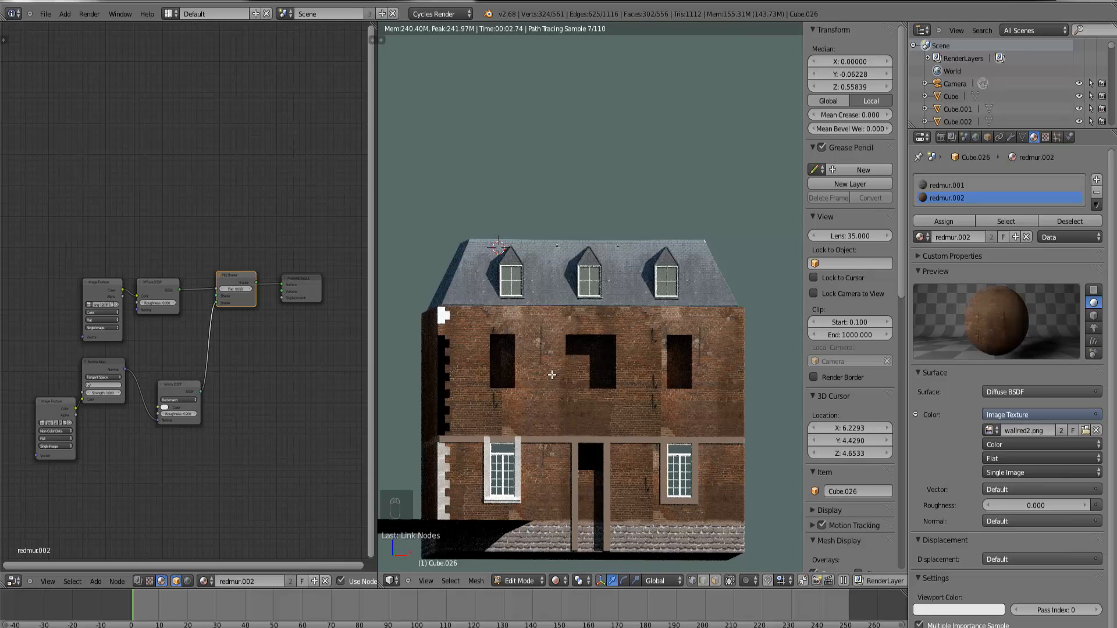
pyautogui.press('KP_1')
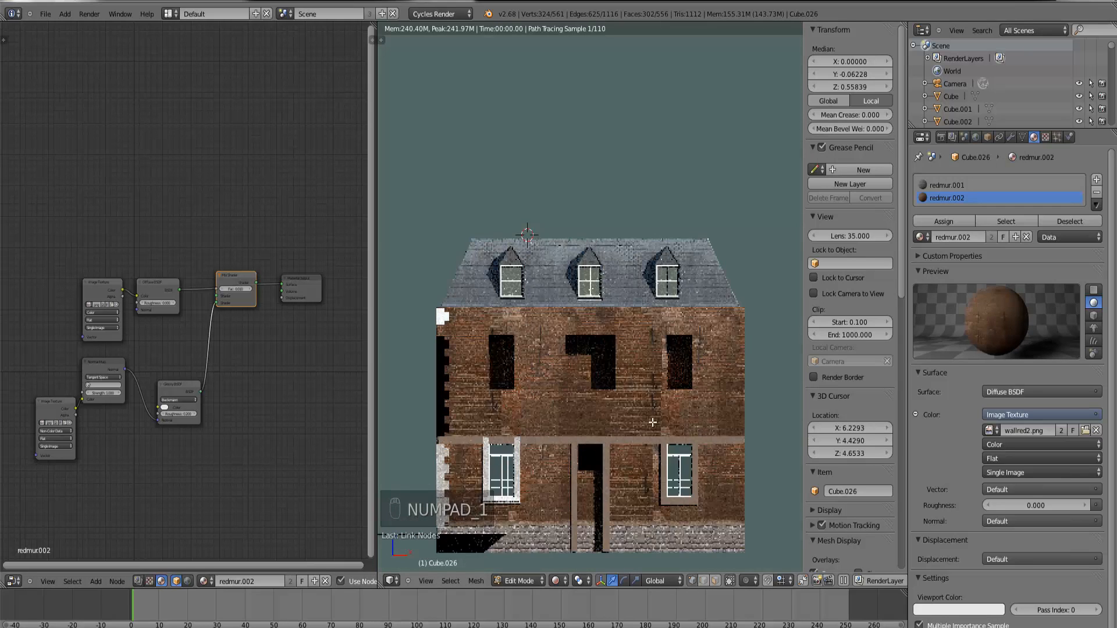
pyautogui.press('Tab')
pyautogui.rightClick(662, 484)
pyautogui.press('ctrl+KP_Decimal')
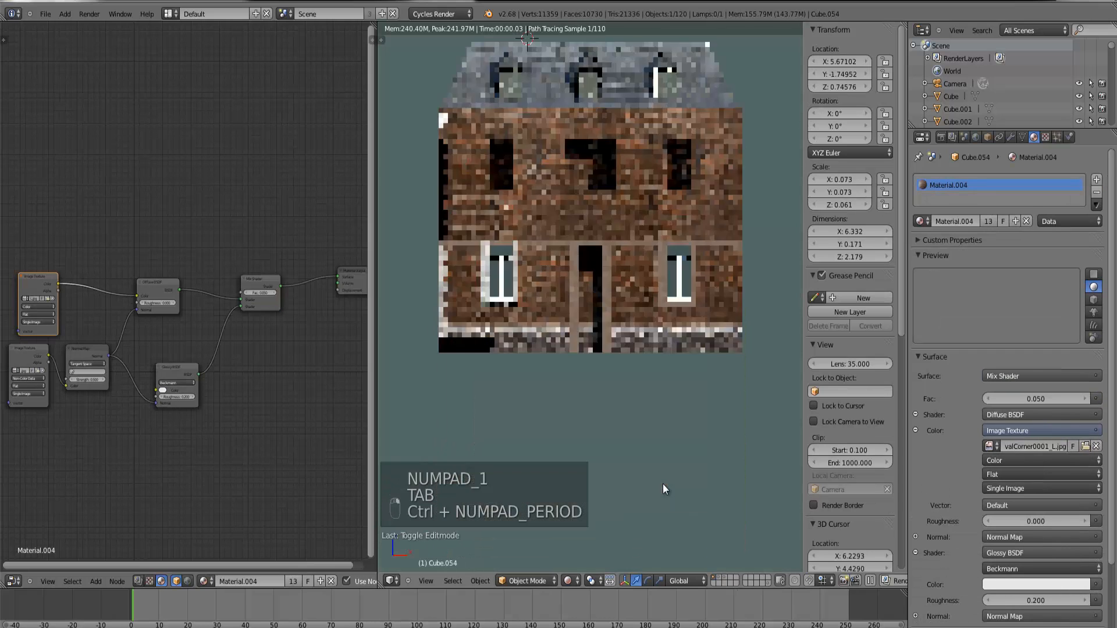
pyautogui.press('z')
pyautogui.moveTo(747, 378); pyautogui.dragTo(752, 295, button='middle')
pyautogui.scroll(3, 716, 293)
pyautogui.press('z')
pyautogui.scroll(1, 717, 297)
pyautogui.scroll(2, 752, 295)
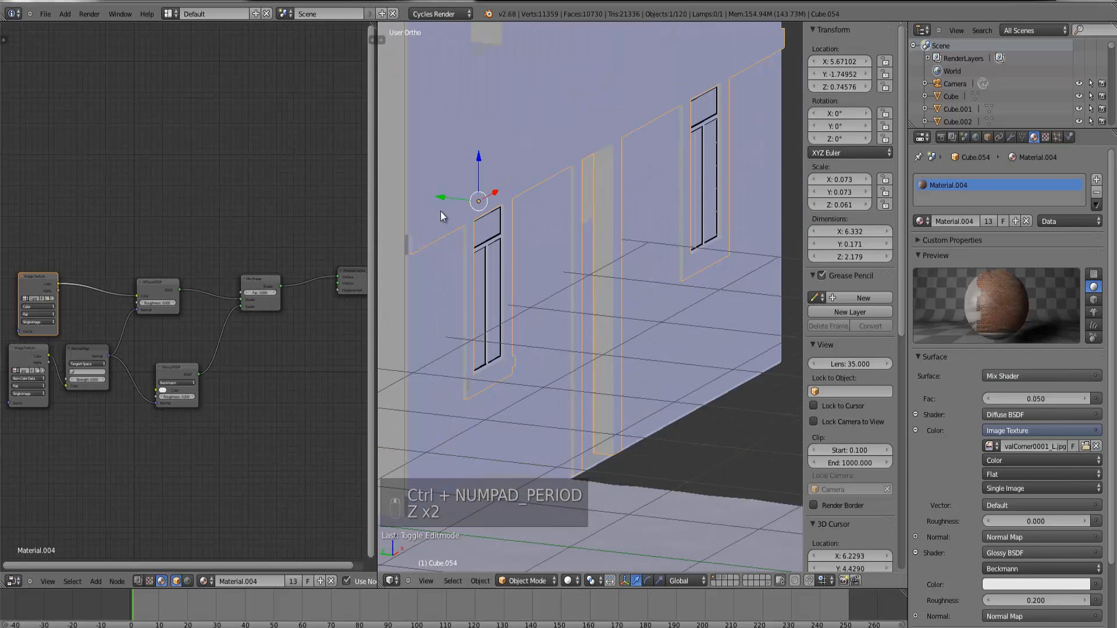
pyautogui.moveTo(444, 197); pyautogui.dragTo(416, 197)
pyautogui.moveTo(415, 196); pyautogui.dragTo(633, 351, button='middle')
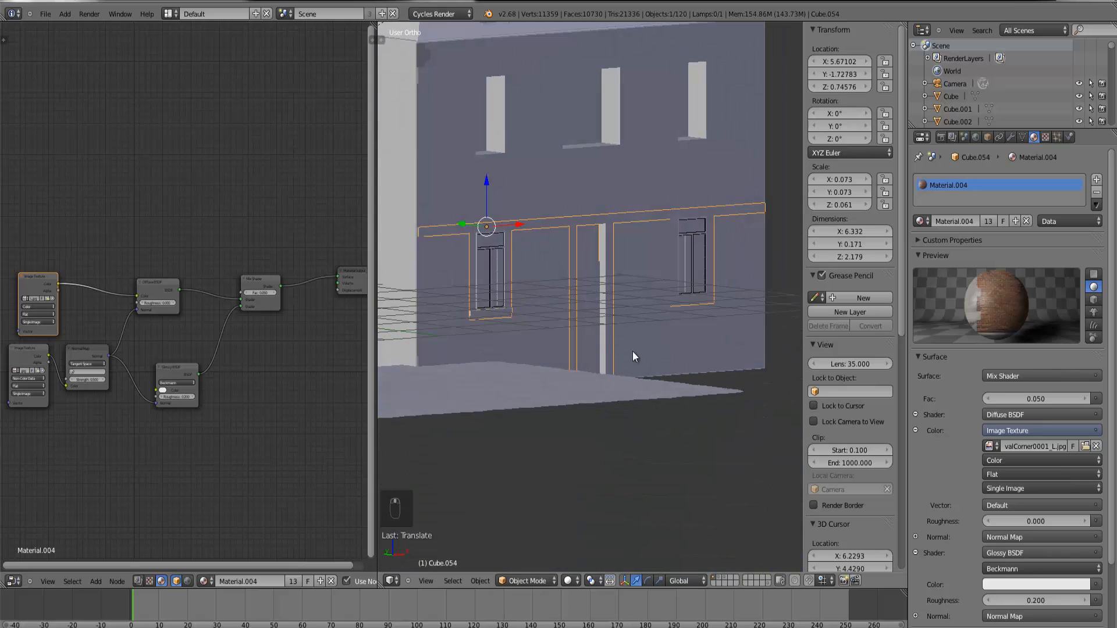
# Step: Check the trim and brick facade in rendered shading from farther away, and return to solid shading
pyautogui.click(574, 581)
pyautogui.click(583, 498)
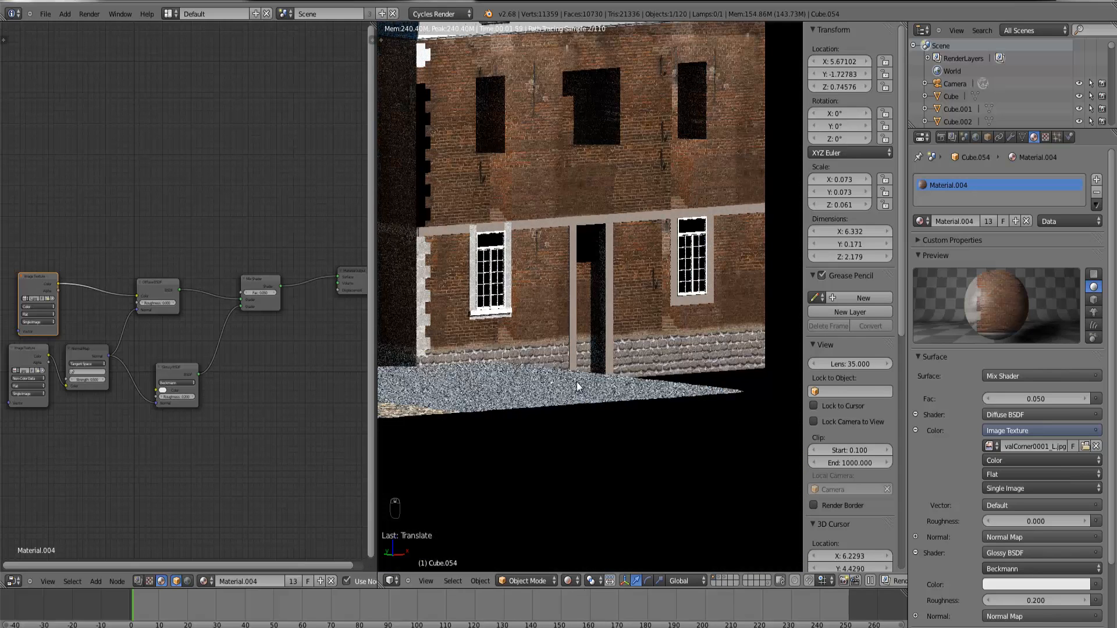
pyautogui.scroll(-2, 577, 382)
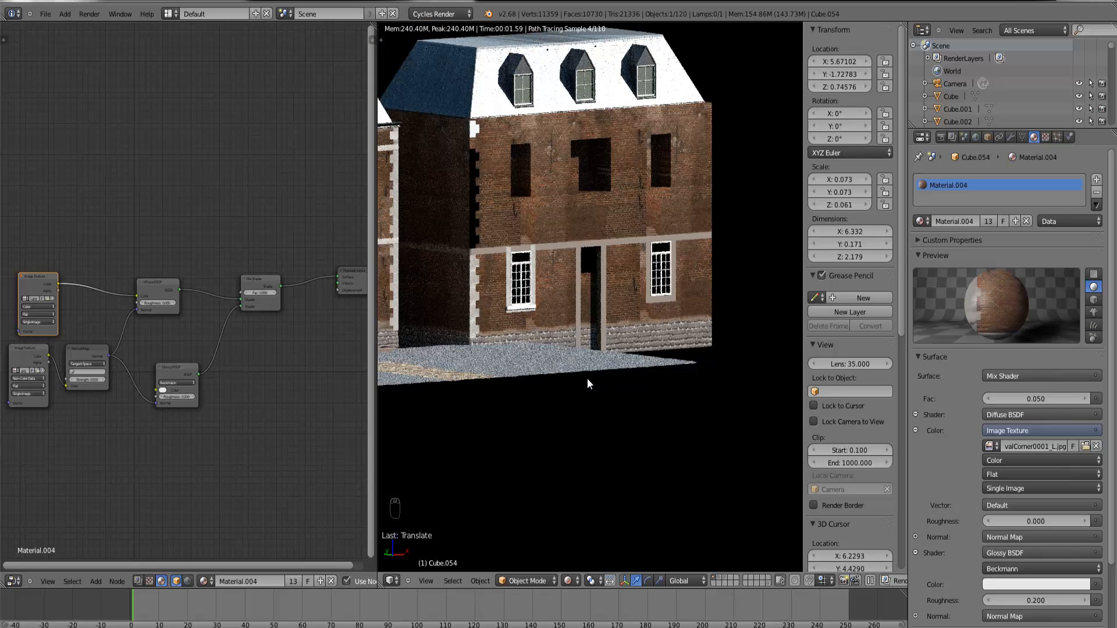
pyautogui.scroll(-1, 572, 389)
pyautogui.scroll(-1, 571, 385)
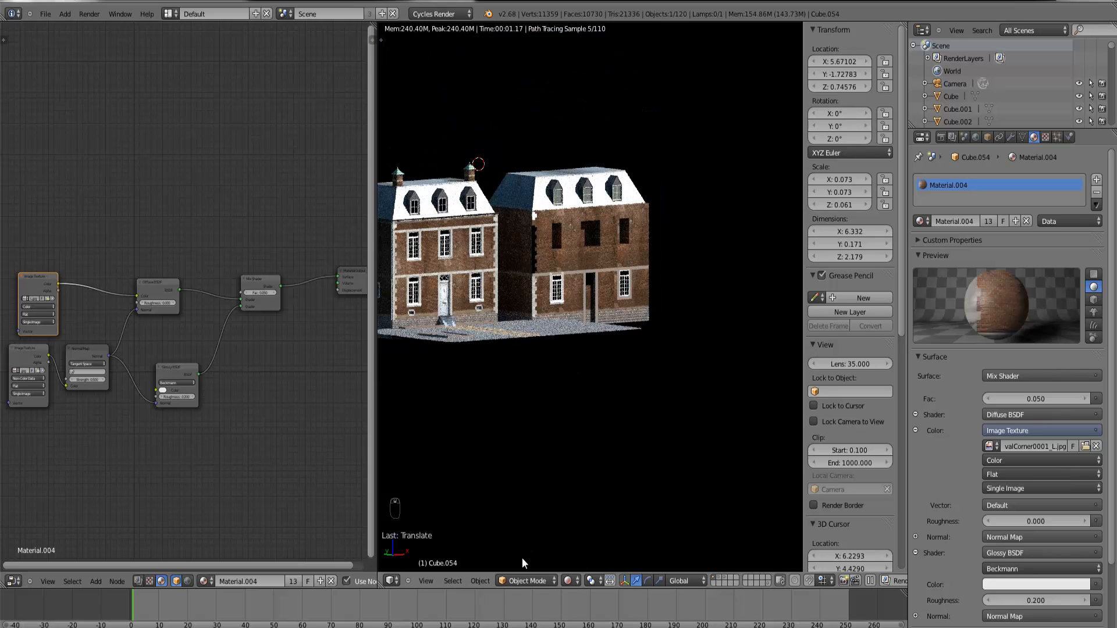
pyautogui.click(571, 581)
pyautogui.click(581, 539)
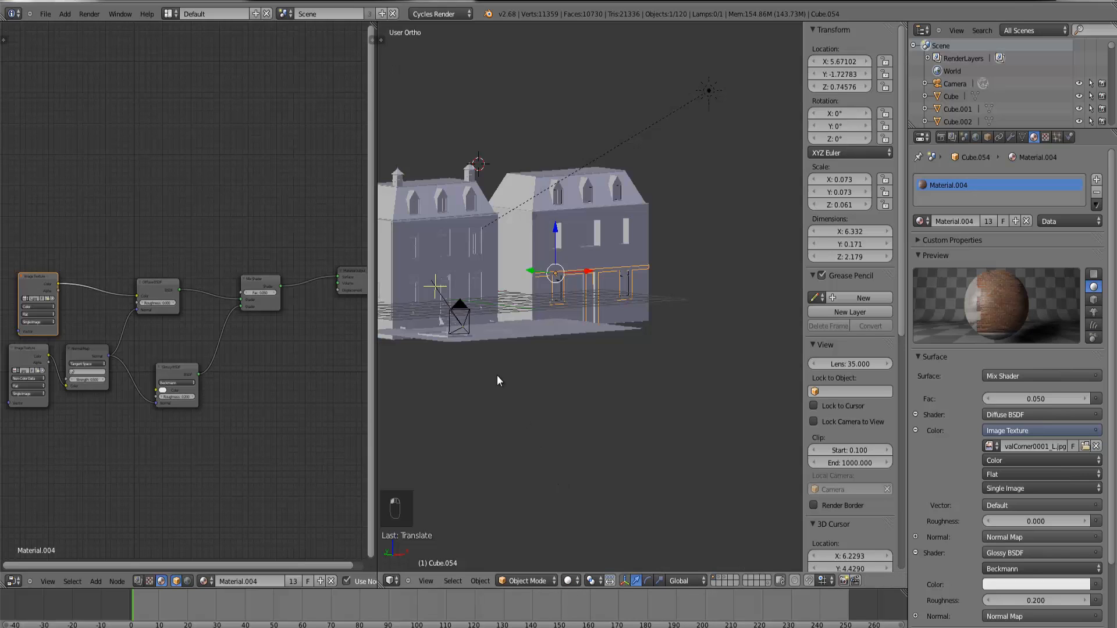
# Step: Select the neighbouring house's panelled front door and show it in wireframe from the front
pyautogui.rightClick(445, 292)
pyautogui.press('ctrl+KP_Decimal')
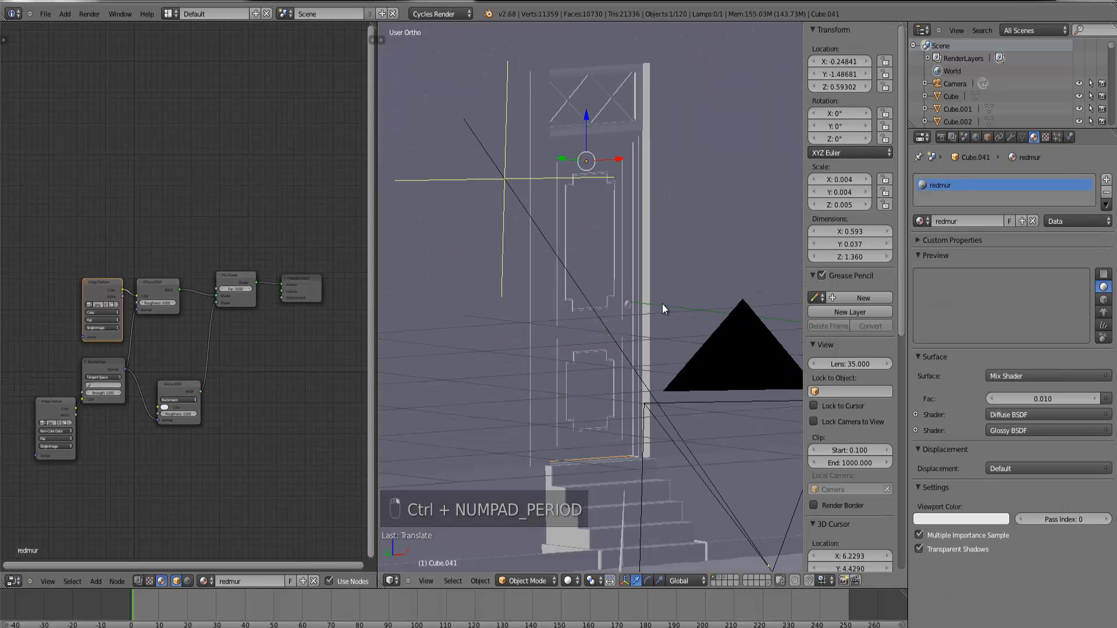
pyautogui.rightClick(605, 306)
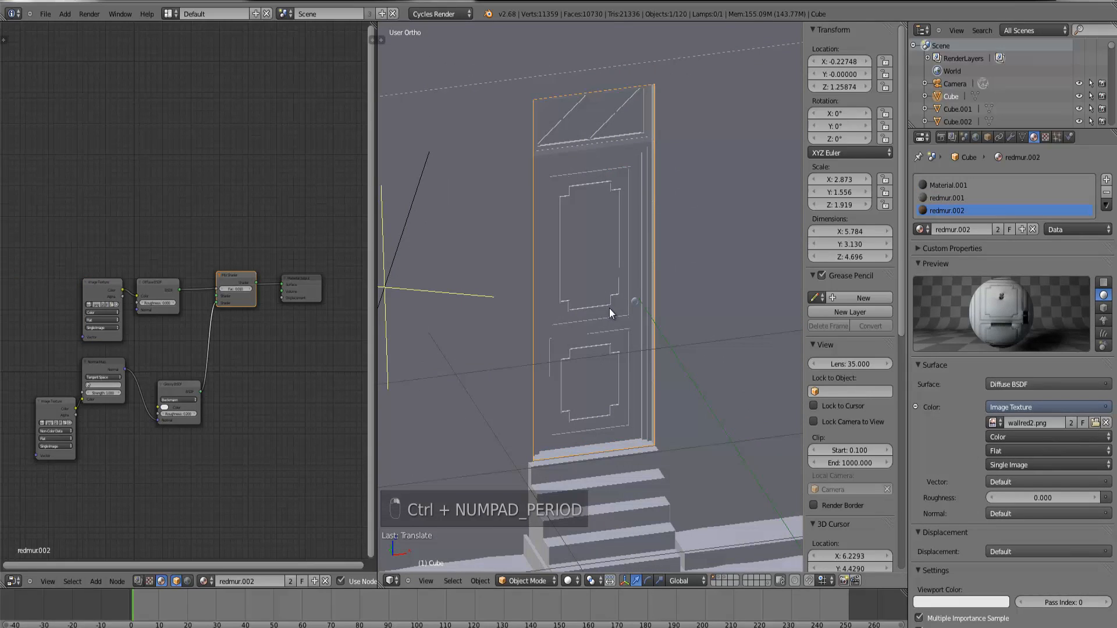
pyautogui.press('ctrl+KP_Decimal')
pyautogui.press('z')
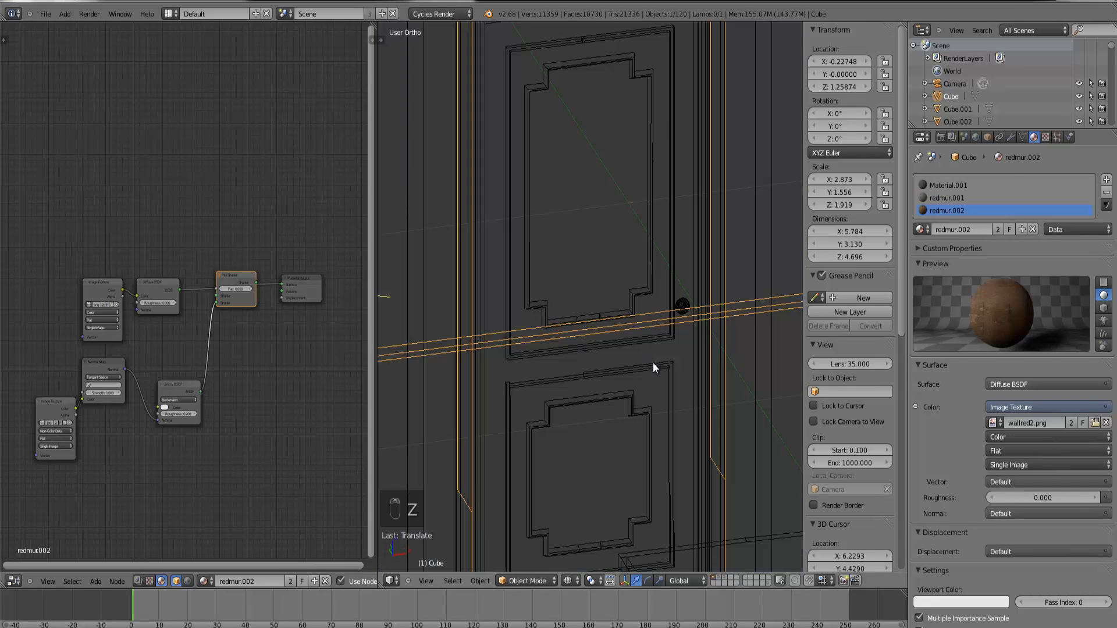
pyautogui.rightClick(653, 362)
pyautogui.press('KP_1')
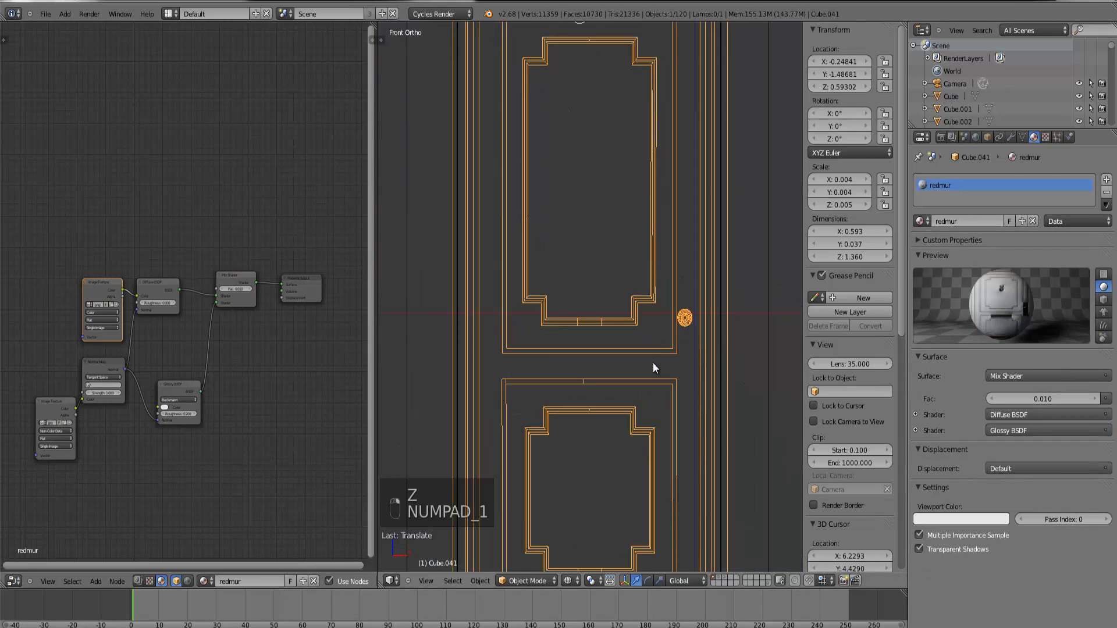
# Step: Enable the background images to show the door reference photo and switch to an empty layer
pyautogui.scroll(-5, 653, 364)
pyautogui.scroll(-10, 844, 470)
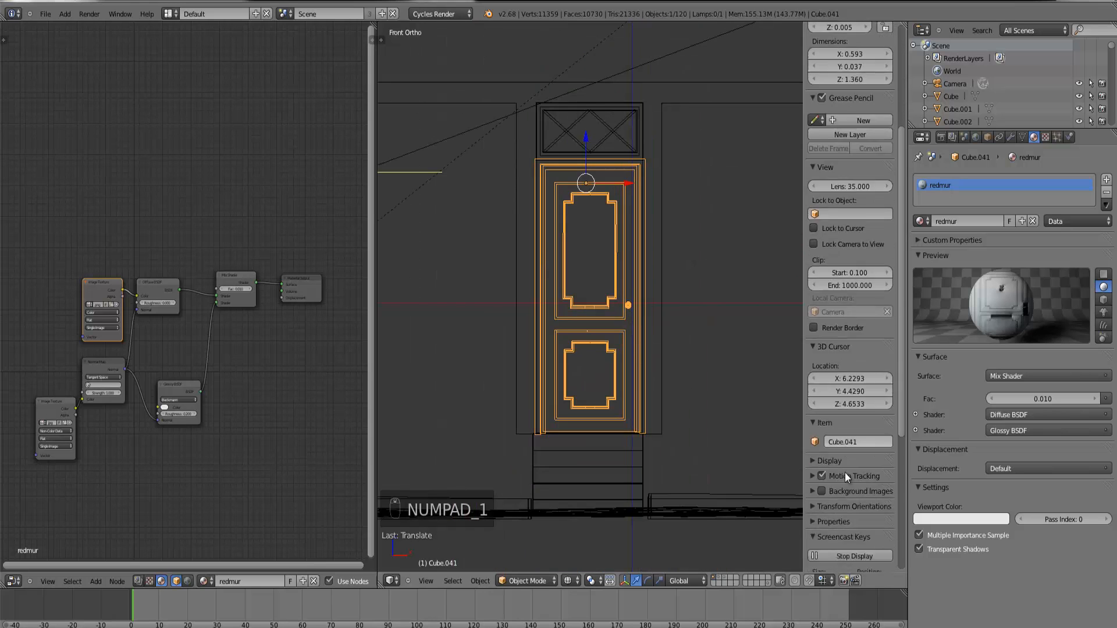
pyautogui.click(821, 415)
pyautogui.scroll(-6, 677, 411)
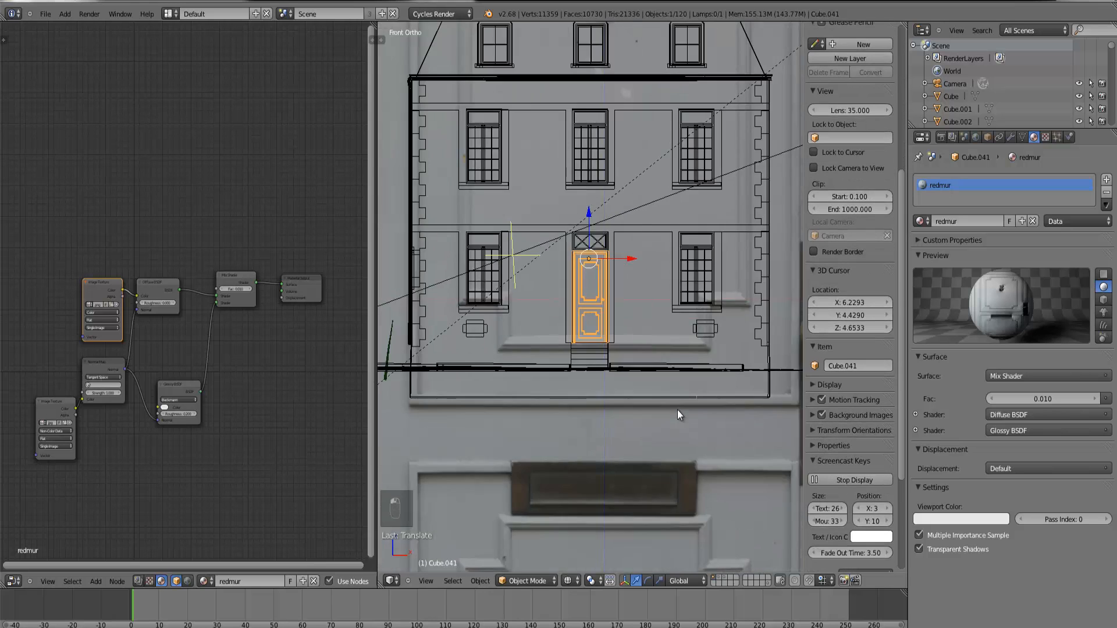
pyautogui.click(732, 580)
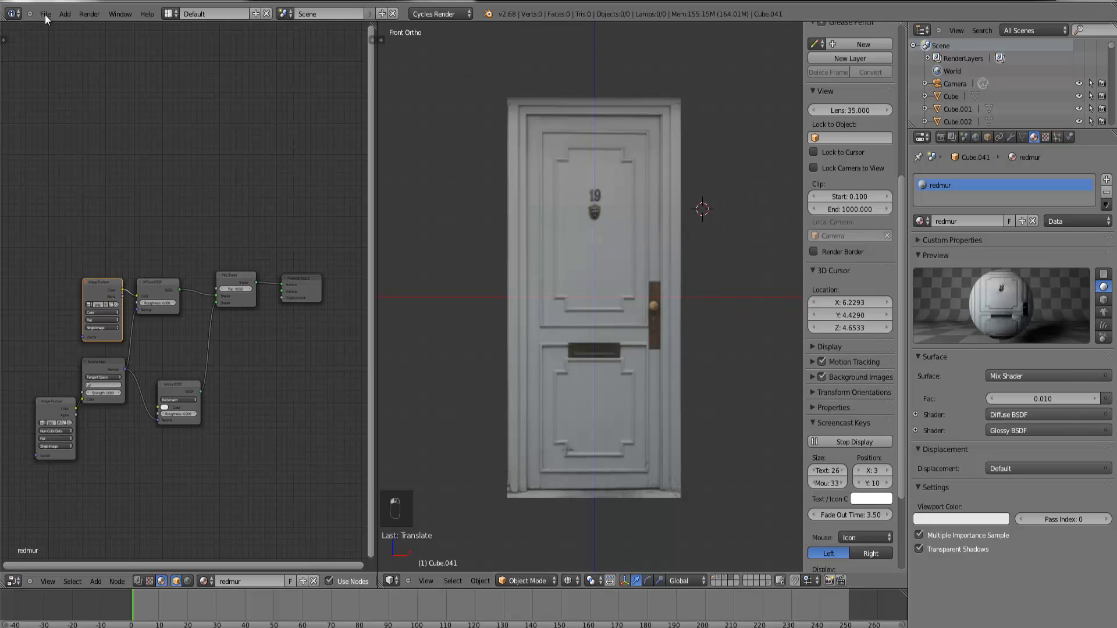
# Step: Add a cube and place it over the lower-left corner of the door frame in the reference photo
pyautogui.click(64, 14)
pyautogui.moveTo(73, 28)
pyautogui.click(143, 41)
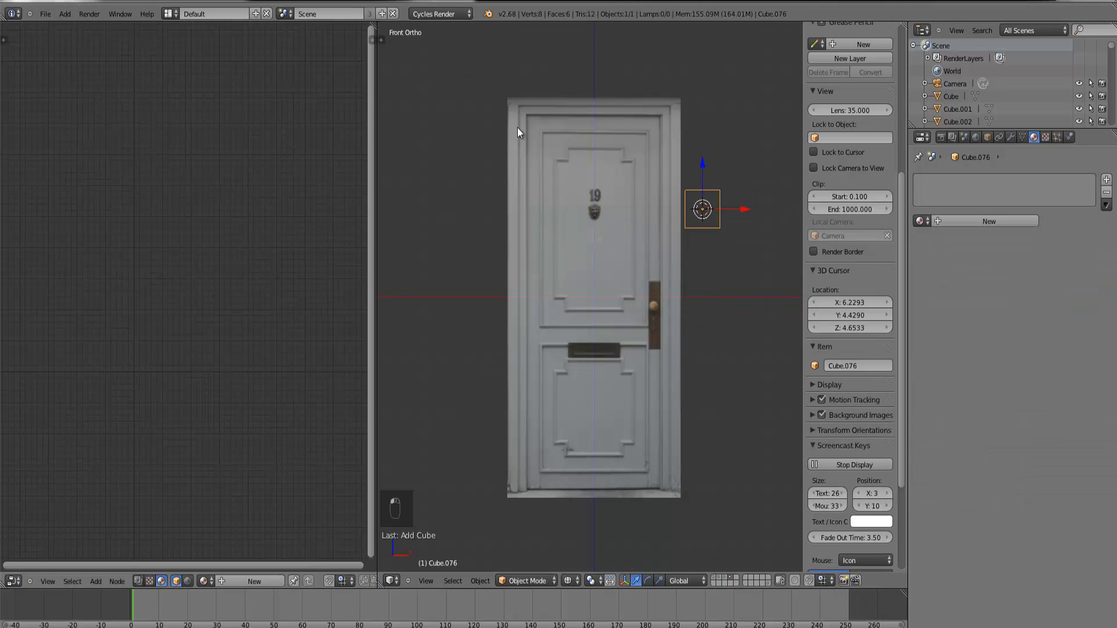
pyautogui.press('g')
pyautogui.click(480, 463)
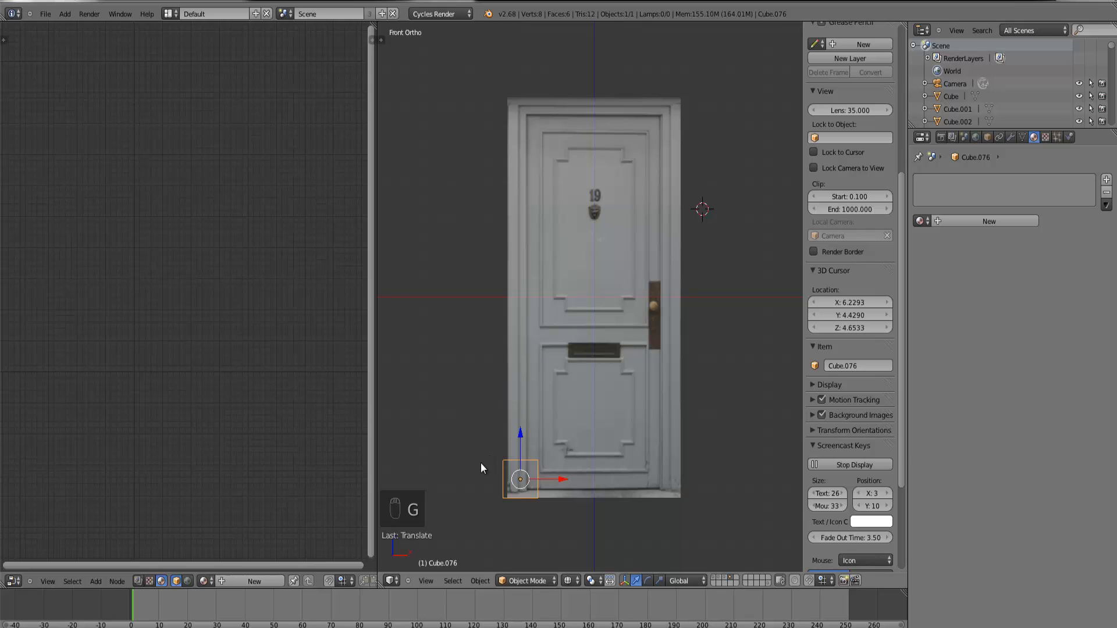
# Step: Scale down the cube and reposition it to match the width of the left frame post at its base
pyautogui.press('ctrl+KP_Decimal')
pyautogui.scroll(-4, 501, 447)
pyautogui.press('s')
pyautogui.click(609, 333)
pyautogui.press('g')
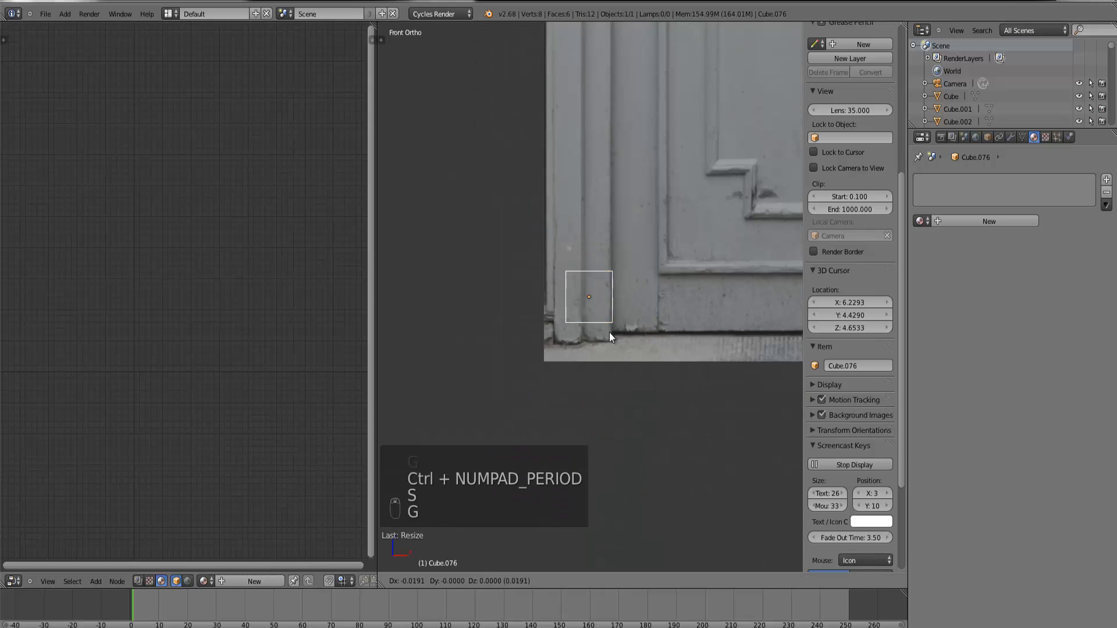
pyautogui.click(592, 352)
pyautogui.press('s')
pyautogui.click(599, 348)
pyautogui.press('g')
pyautogui.click(596, 348)
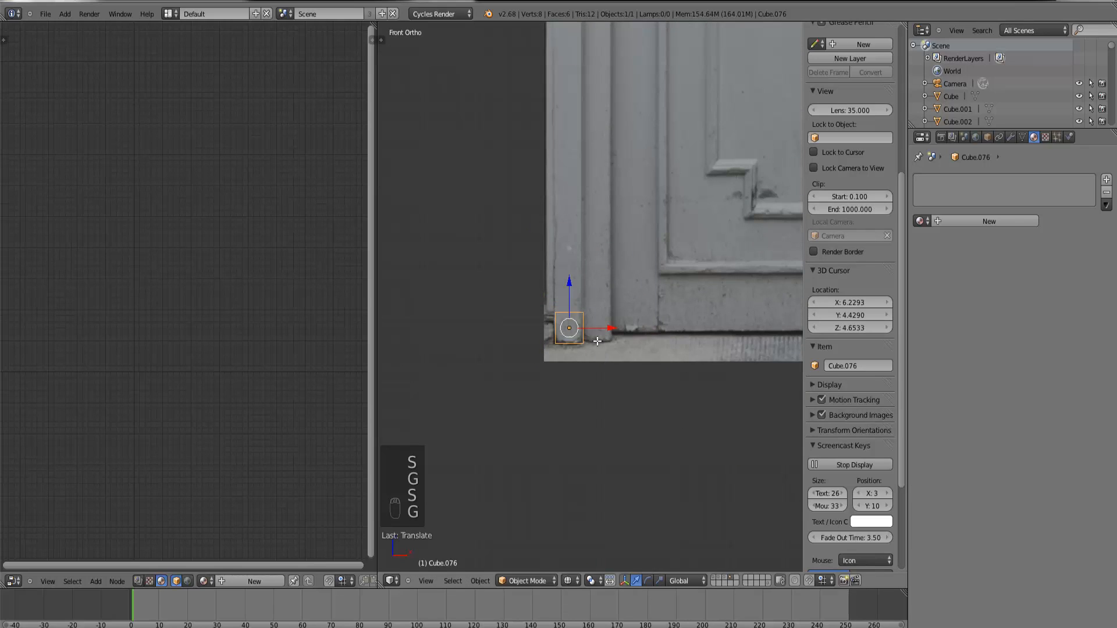
# Step: Select the cube's top vertices and extrude them upward along the left frame post to near its top
pyautogui.press('Tab')
pyautogui.rightClick(596, 319)
pyautogui.press('b')
pyautogui.press('b')
pyautogui.moveTo(510, 278); pyautogui.dragTo(599, 320)
pyautogui.scroll(-4, 600, 260)
pyautogui.scroll(-5, 600, 260)
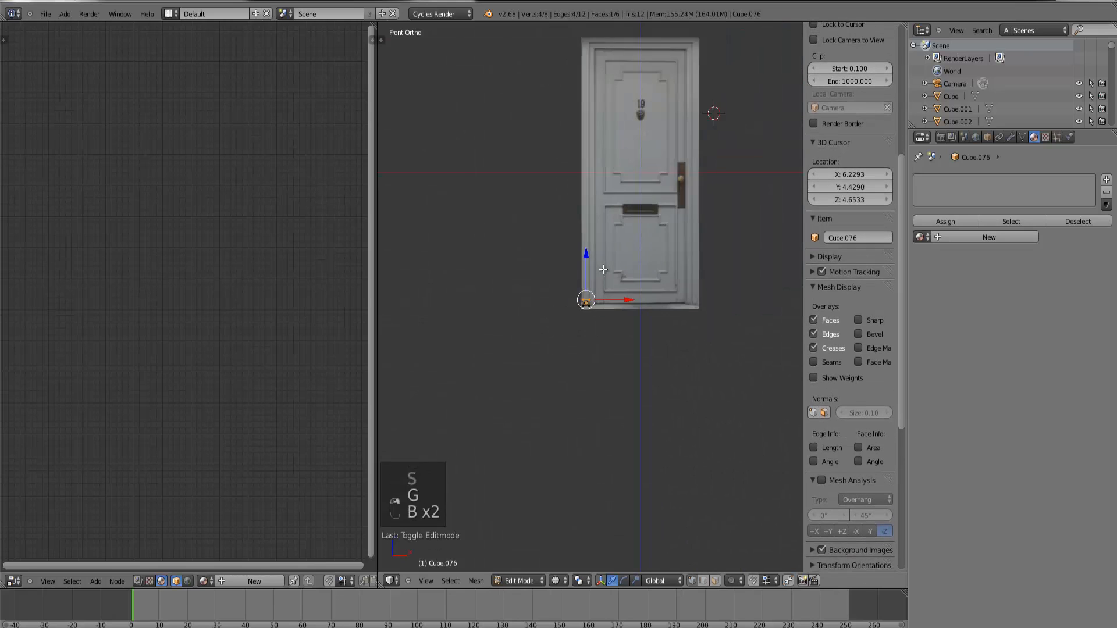
pyautogui.press('e')
pyautogui.click(596, 50)
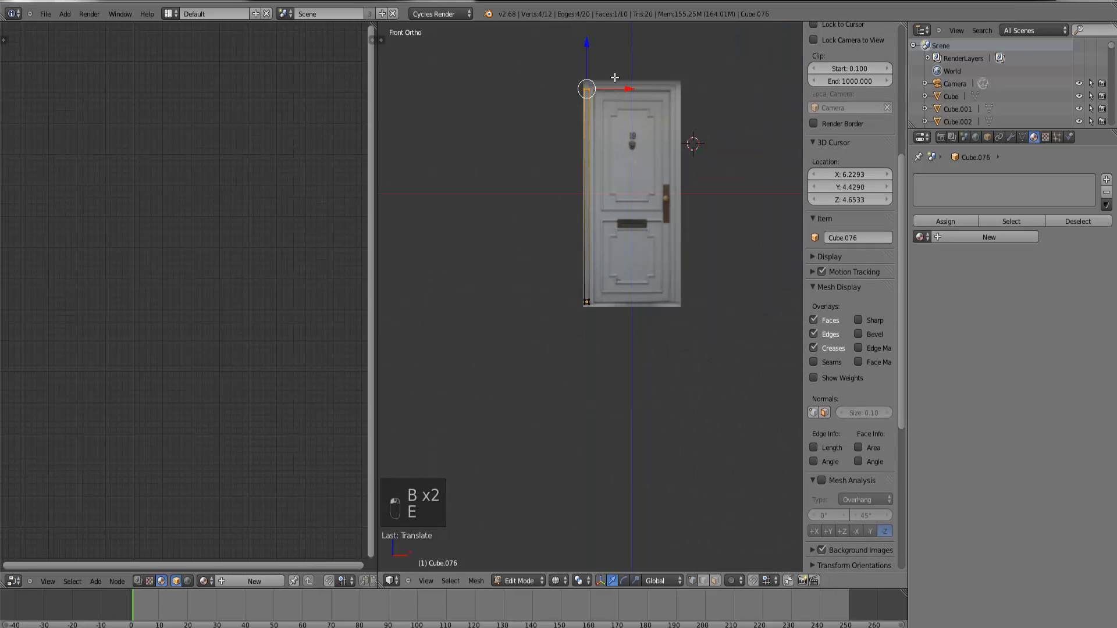
# Step: Raise the post's top edge to the frame's inner corner and extrude it up to the frame's upper edge
pyautogui.press('ctrl+KP_Decimal')
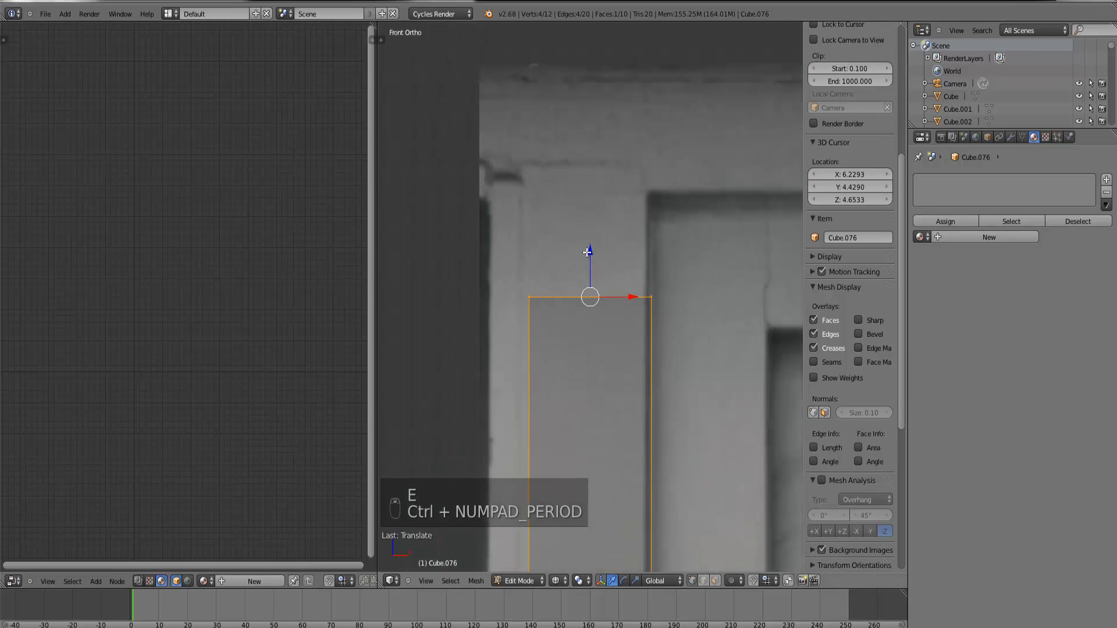
pyautogui.press('e')
pyautogui.click(637, 143)
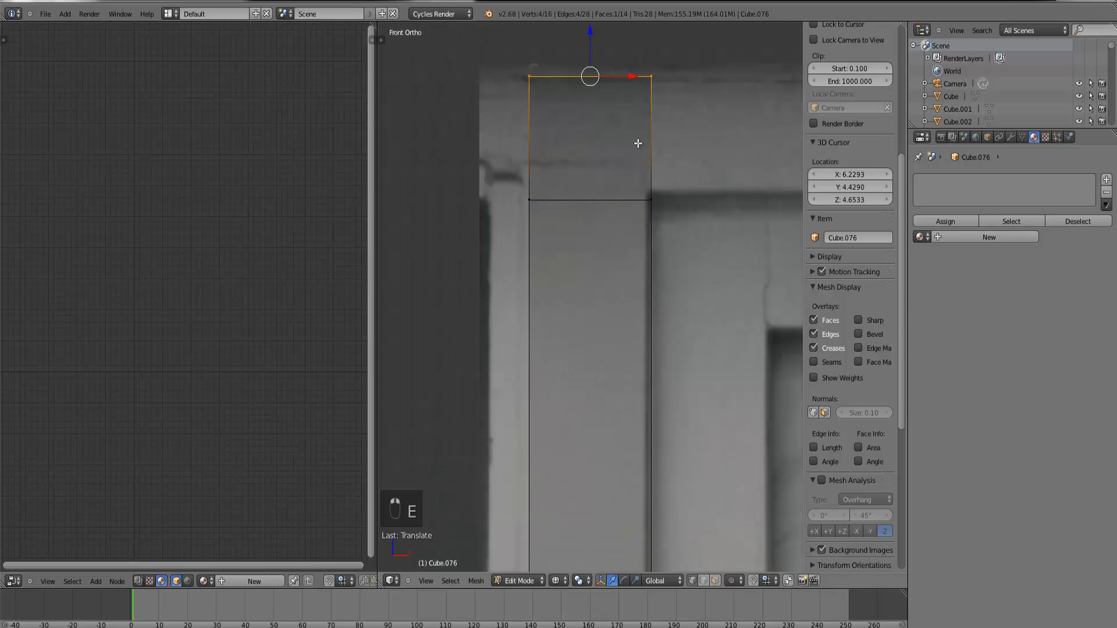
# Step: Select the inner side vertices at the top of the left post and extrude them across the lintel to the frame's far outer edge
pyautogui.rightClick(652, 203)
pyautogui.press('b')
pyautogui.moveTo(628, 55); pyautogui.dragTo(713, 215)
pyautogui.scroll(-11, 713, 215)
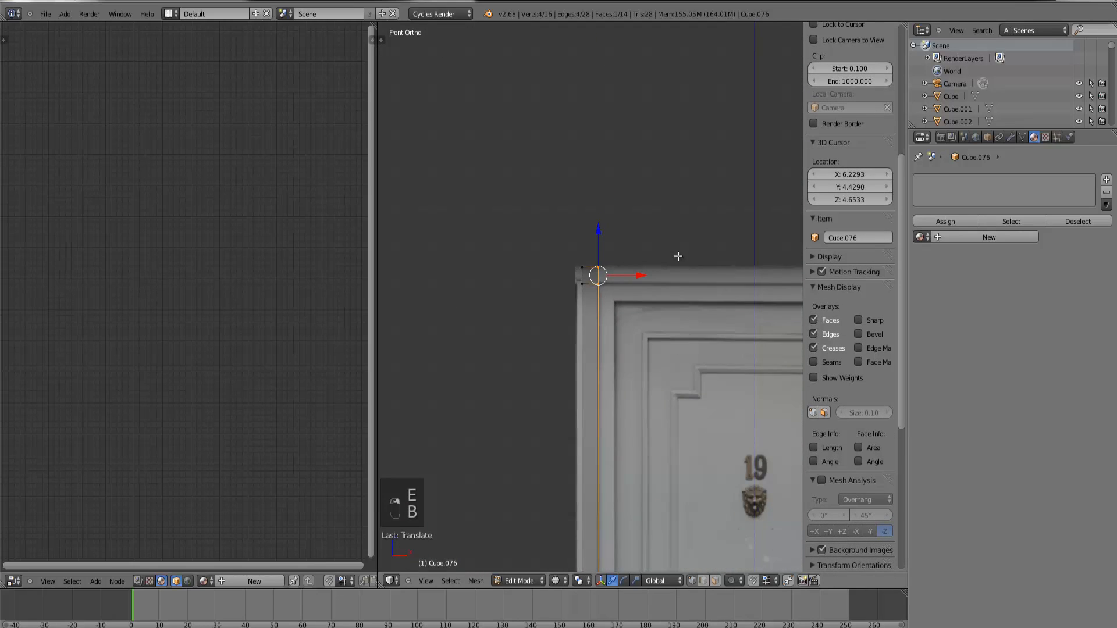
pyautogui.scroll(-4, 678, 256)
pyautogui.press('e')
pyautogui.moveTo(636, 287); pyautogui.dragTo(785, 295)
pyautogui.press('ctrl+KP_Decimal')
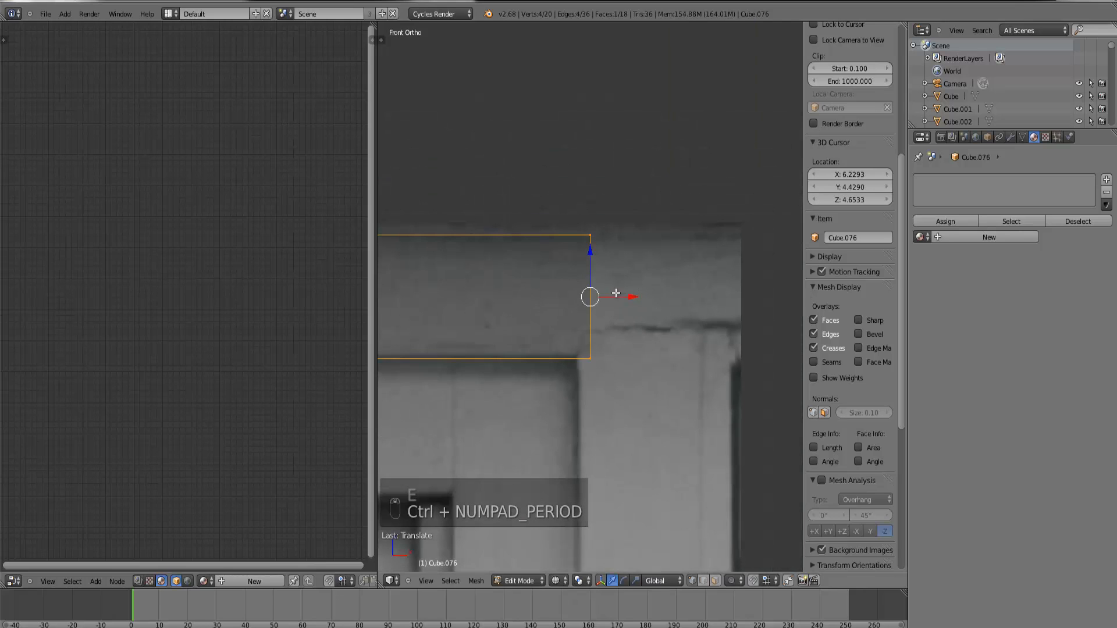
pyautogui.press('e')
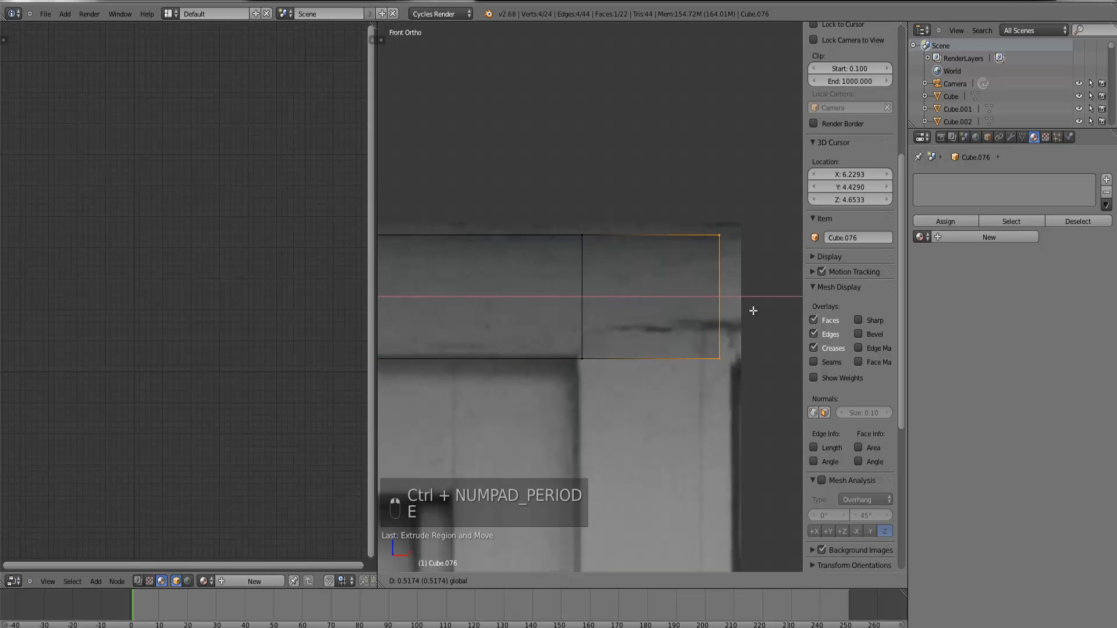
pyautogui.click(760, 314)
# Step: Select the underside vertices of the lintel's right end block and extrude them partway down the right frame post
pyautogui.rightClick(748, 355)
pyautogui.press('b')
pyautogui.moveTo(742, 381); pyautogui.dragTo(563, 341)
pyautogui.scroll(-4, 669, 349)
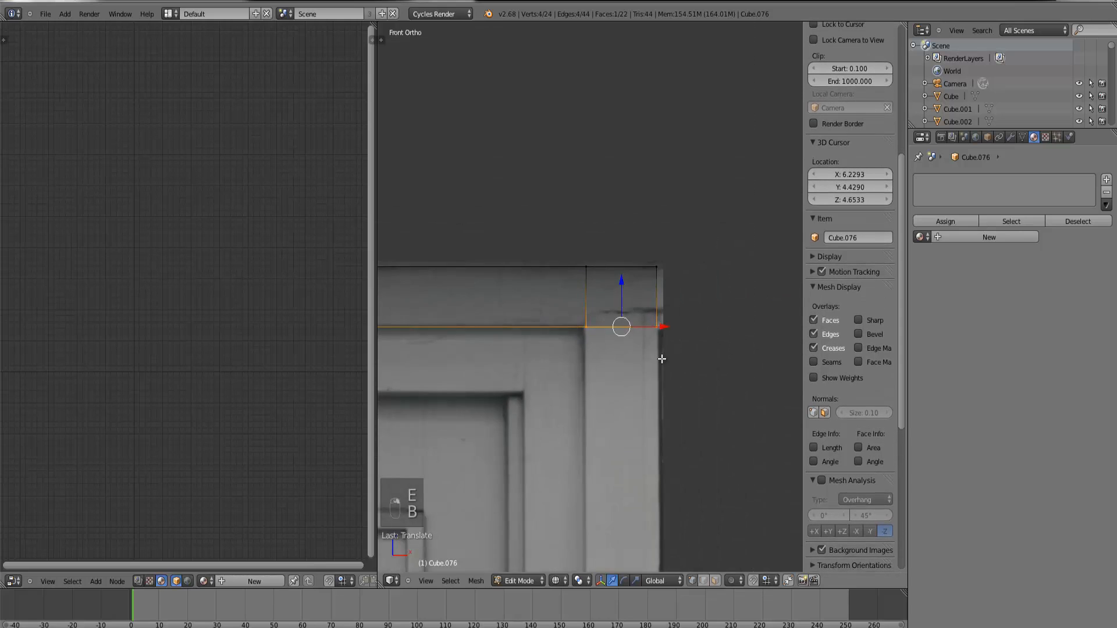
pyautogui.press('e')
pyautogui.scroll(-2, 646, 349)
pyautogui.moveTo(606, 272); pyautogui.dragTo(608, 466)
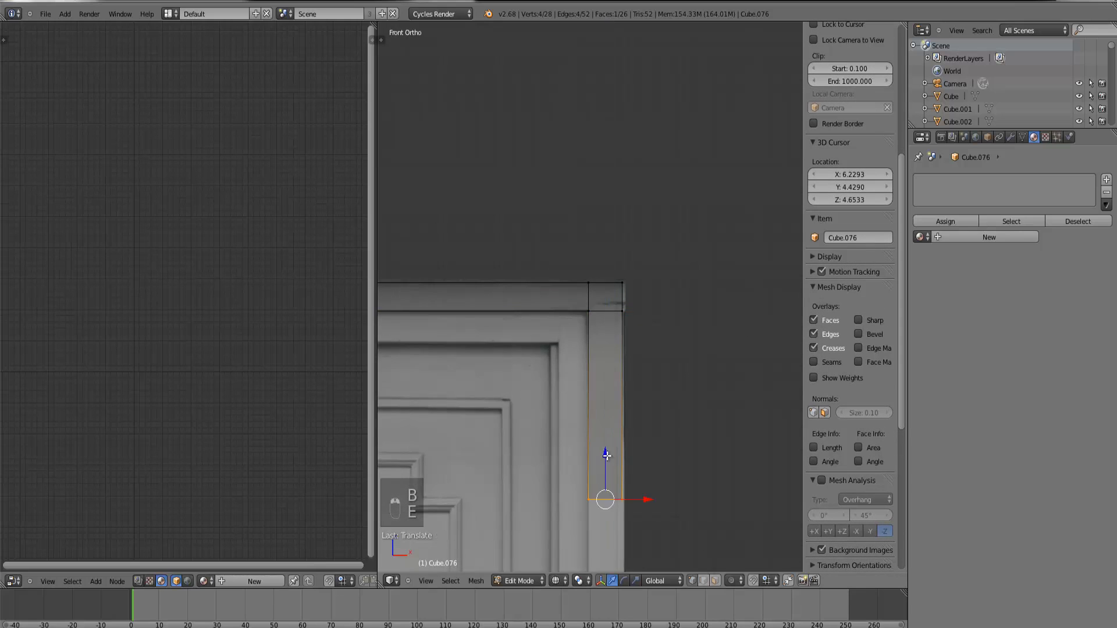
# Step: Lower the right post's end vertices to the base of the frame in the reference photo and leave mesh editing
pyautogui.scroll(-5, 600, 407)
pyautogui.moveTo(597, 343); pyautogui.dragTo(598, 506)
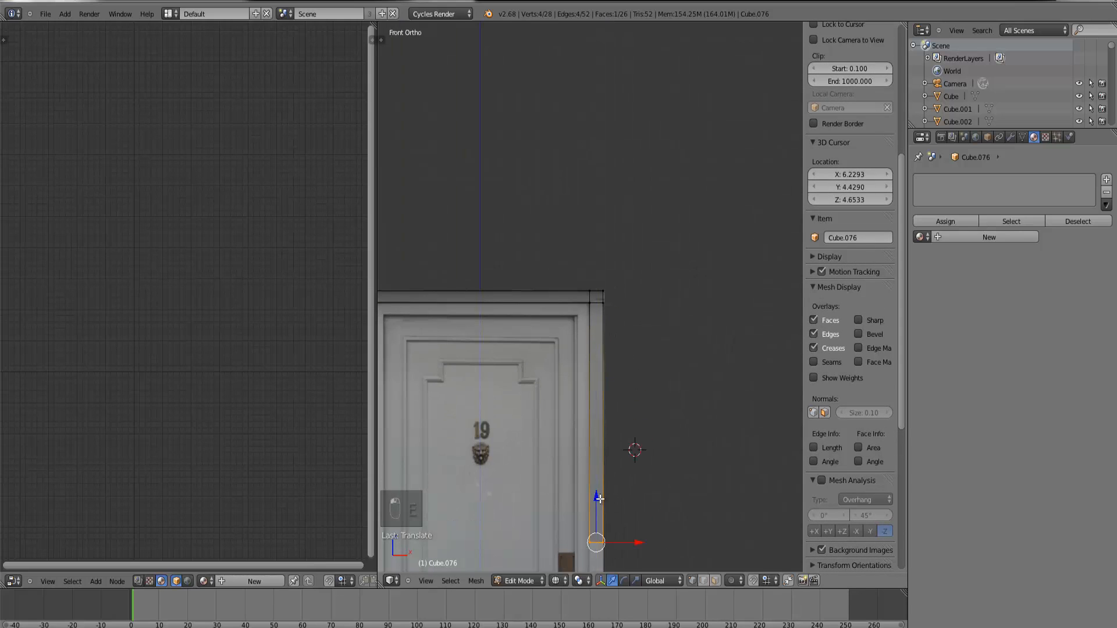
pyautogui.press('ctrl+KP_Decimal')
pyautogui.scroll(-15, 591, 251)
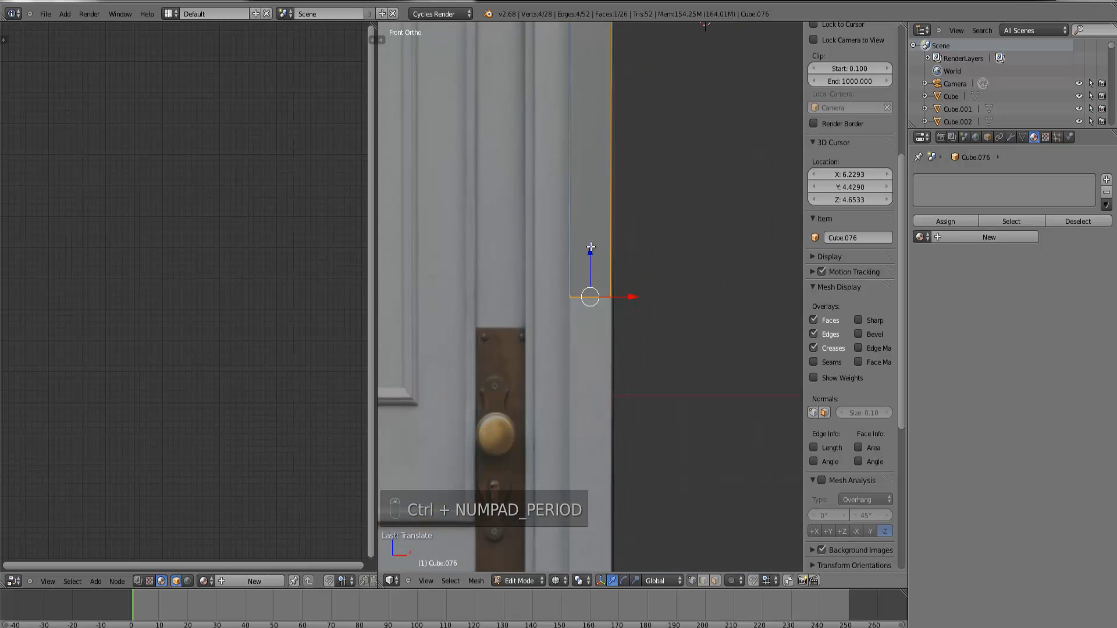
pyautogui.scroll(-3, 591, 251)
pyautogui.moveTo(591, 250); pyautogui.dragTo(601, 469)
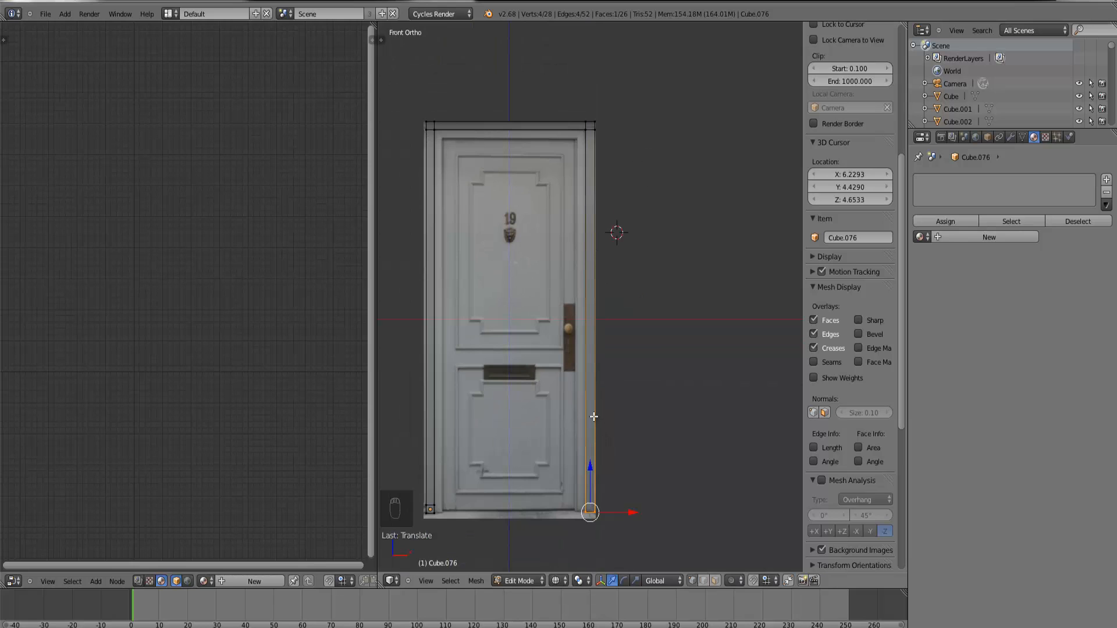
pyautogui.press('ctrl+KP_Decimal')
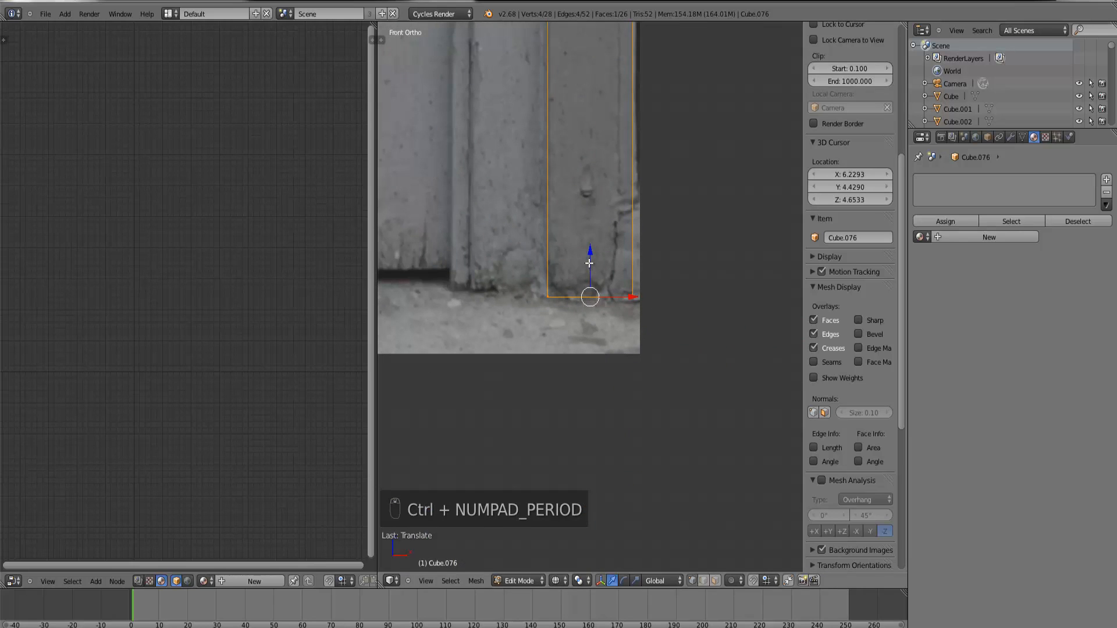
pyautogui.press('Tab')
pyautogui.scroll(-4, 597, 281)
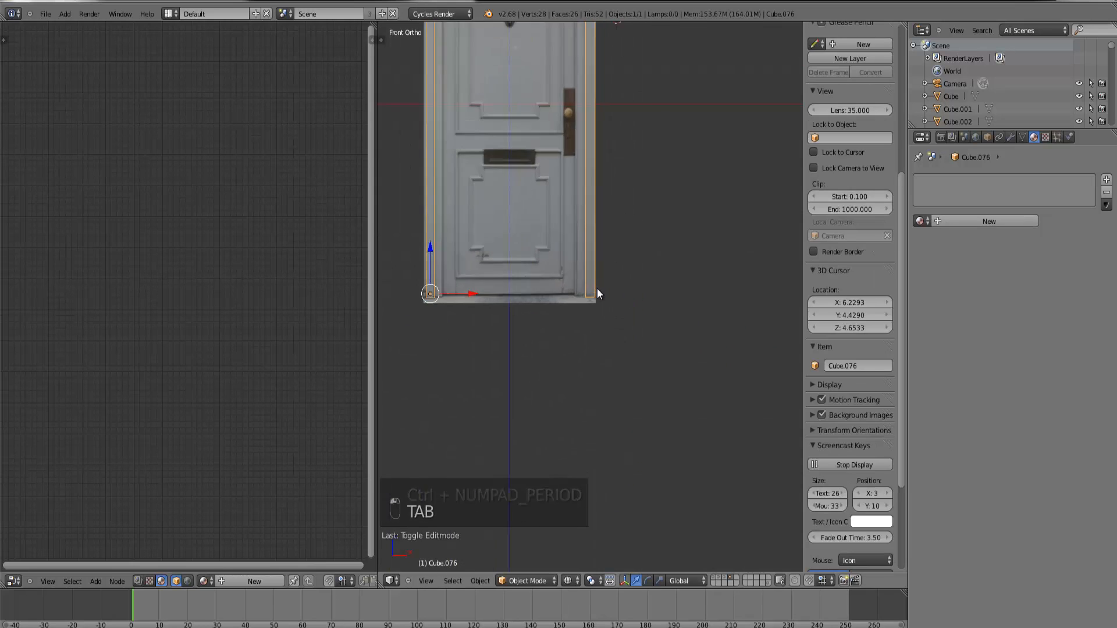
# Step: Duplicate the door frame, scale the copy to about 0.975, and adjust its width along X to fit within the original
pyautogui.press('KP_1')
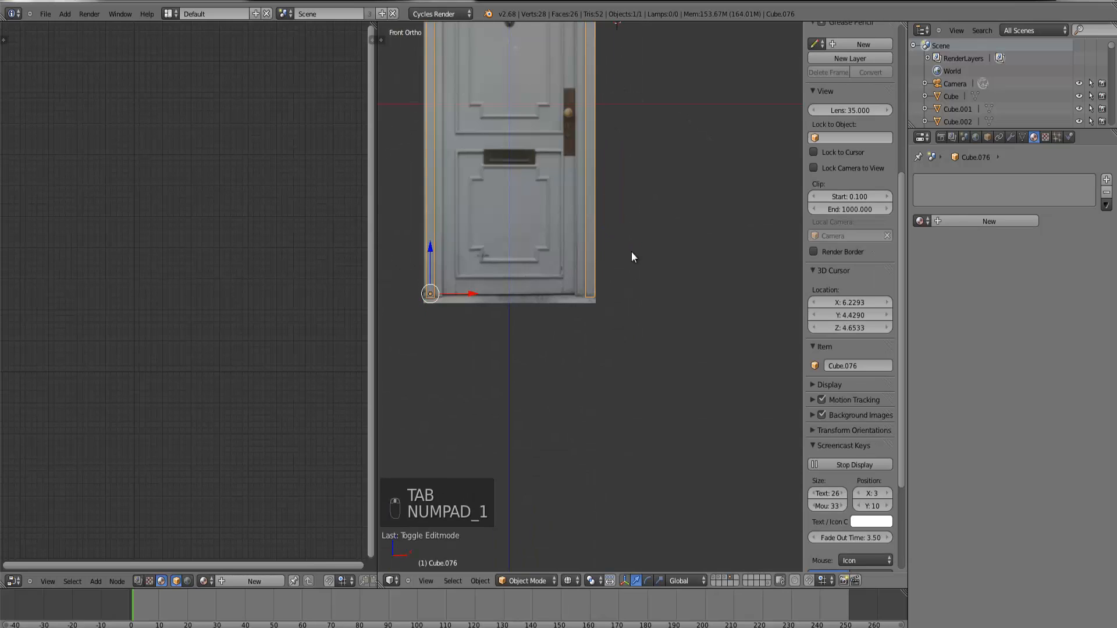
pyautogui.hotkey('shift', 'd')
pyautogui.press('ctrl+KP_Decimal')
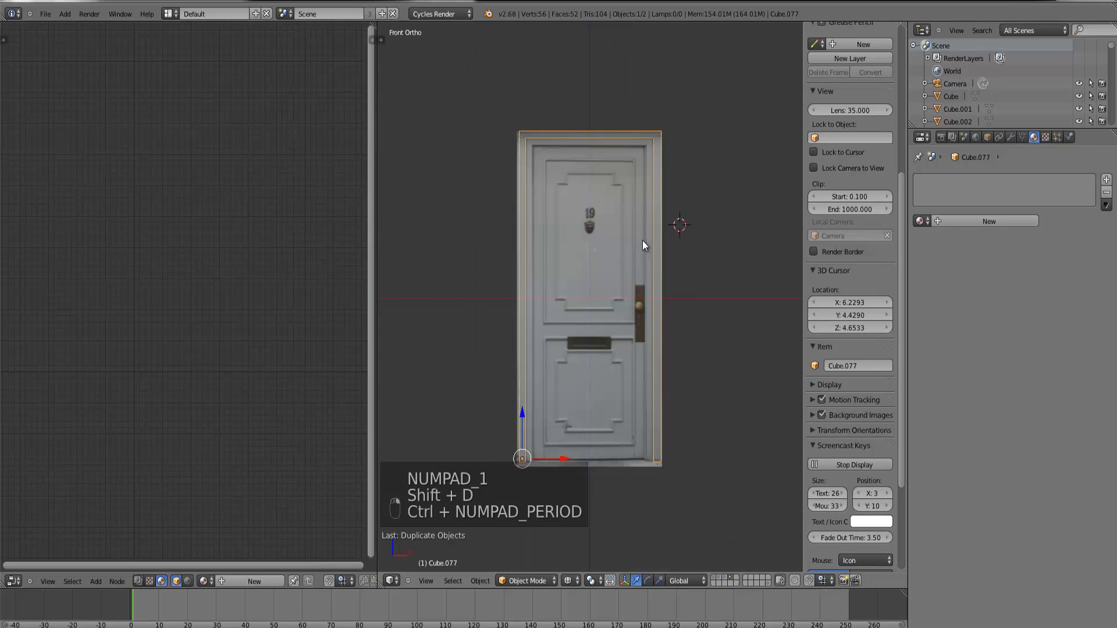
pyautogui.press('s')
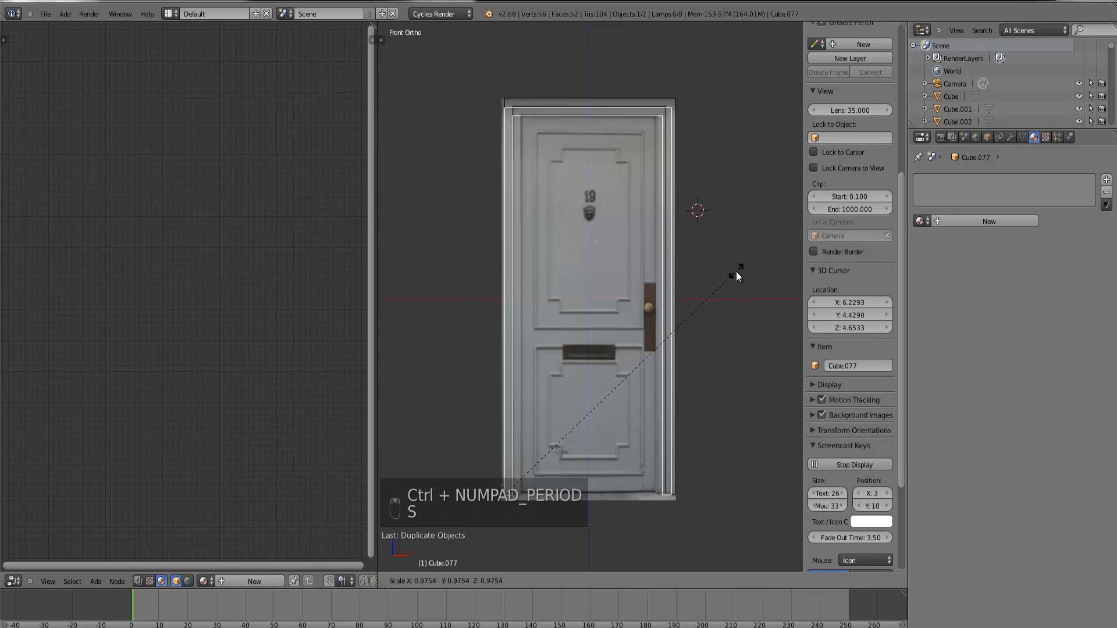
pyautogui.click(736, 272)
pyautogui.press('s')
pyautogui.press('x')
pyautogui.click(731, 271)
# Step: Select the duplicate frame's right post vertices and move them inward to the inner moulding in the photo
pyautogui.press('Tab')
pyautogui.press('Tab')
pyautogui.press('Tab')
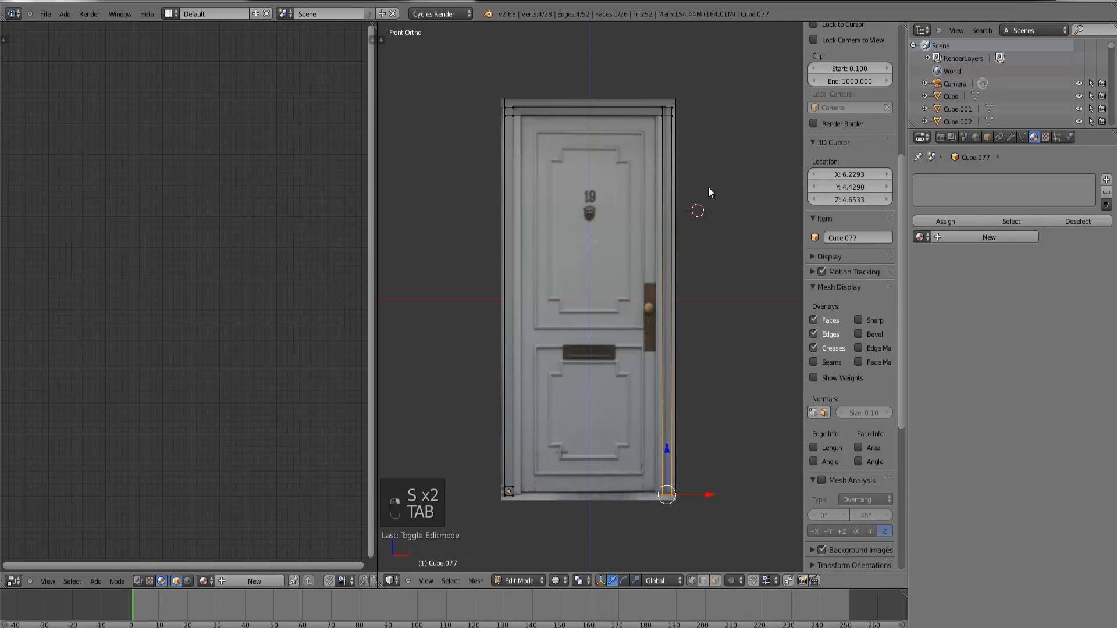
pyautogui.press('b')
pyautogui.moveTo(672, 116); pyautogui.dragTo(723, 523)
pyautogui.moveTo(712, 242); pyautogui.dragTo(707, 241)
# Step: Select the duplicate frame's left post vertices and move them inward to sit beside the outer frame's post
pyautogui.rightClick(502, 108)
pyautogui.press('b')
pyautogui.moveTo(544, 511); pyautogui.dragTo(448, 89)
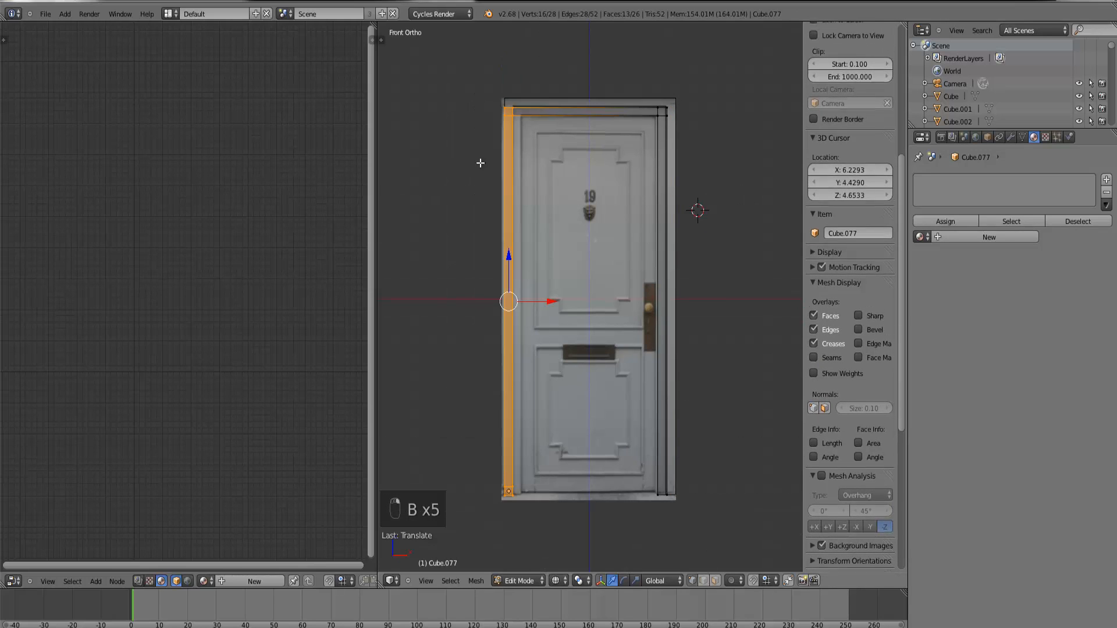
pyautogui.moveTo(550, 298); pyautogui.dragTo(552, 297)
pyautogui.click(578, 292)
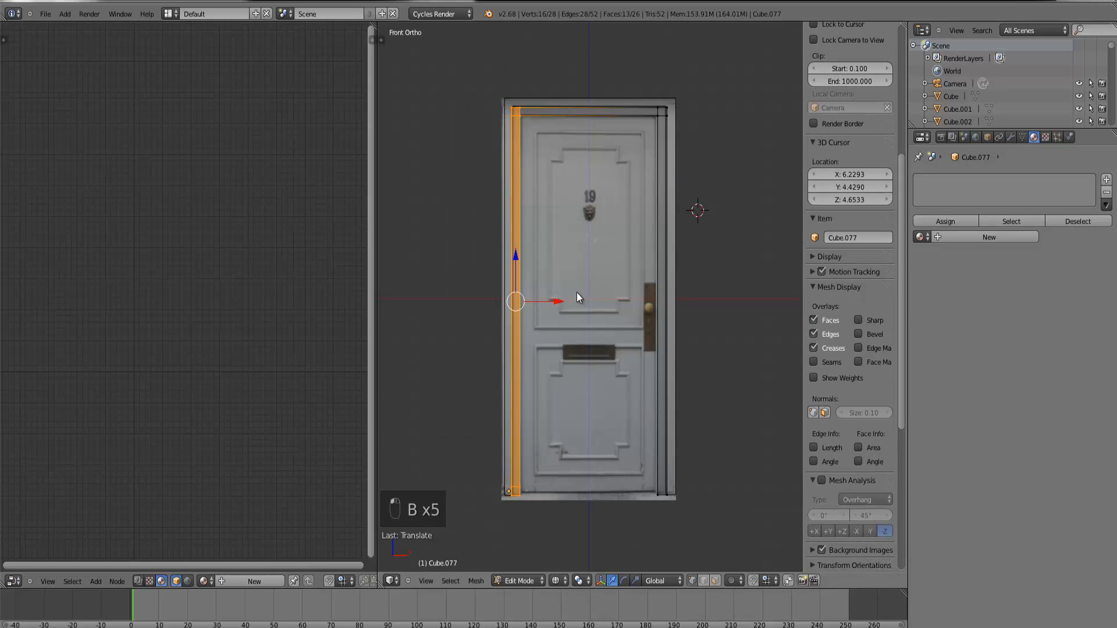
# Step: Move the inner frame slightly back along Y so it sits recessed behind the outer frame
pyautogui.press('Tab')
pyautogui.press('z')
pyautogui.moveTo(574, 266)
pyautogui.mouseDown(button='middle')
pyautogui.moveTo(643, 267)
pyautogui.moveTo(573, 288)
pyautogui.mouseUp(button='middle')
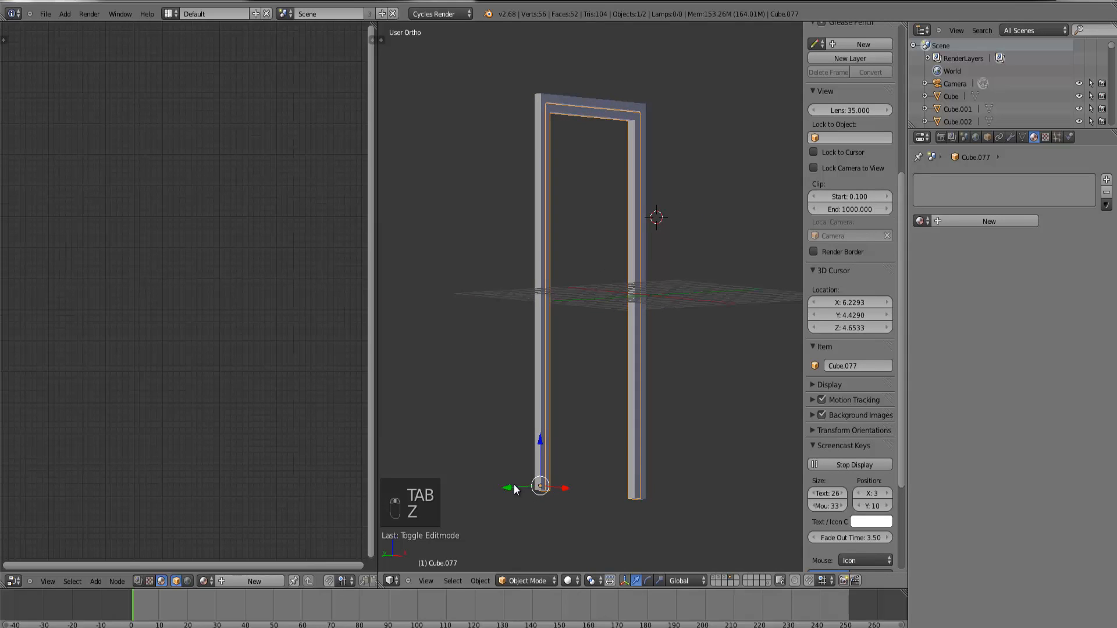
pyautogui.moveTo(514, 487); pyautogui.dragTo(511, 486)
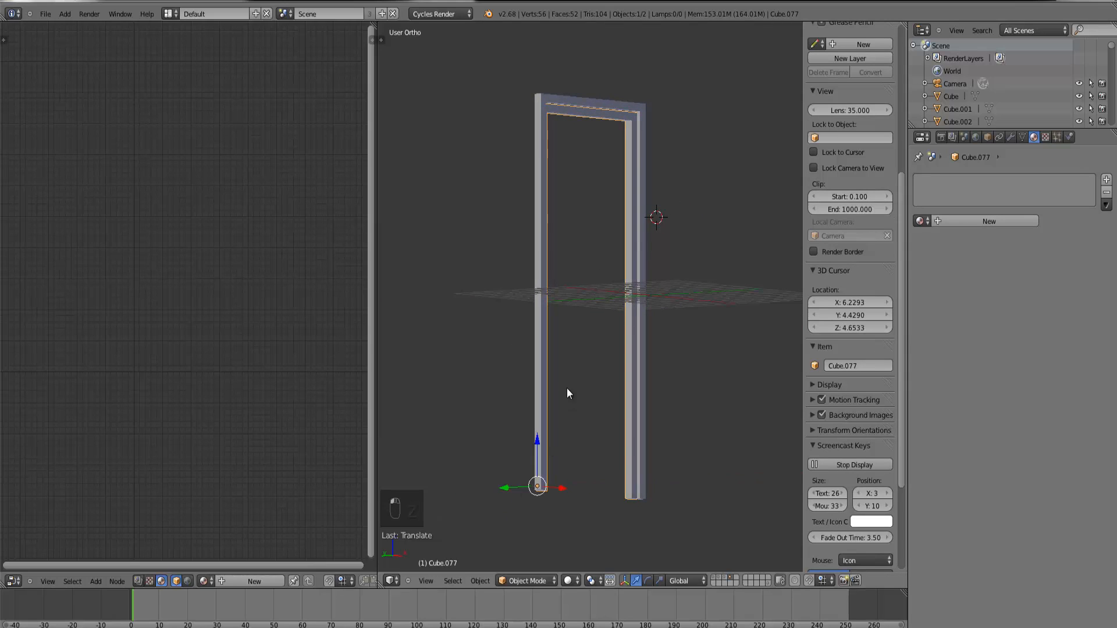
# Step: Select the inner frame's top edge vertices and raise them slightly, checking the result in solid shading
pyautogui.press('KP_1')
pyautogui.press('Tab')
pyautogui.press('z')
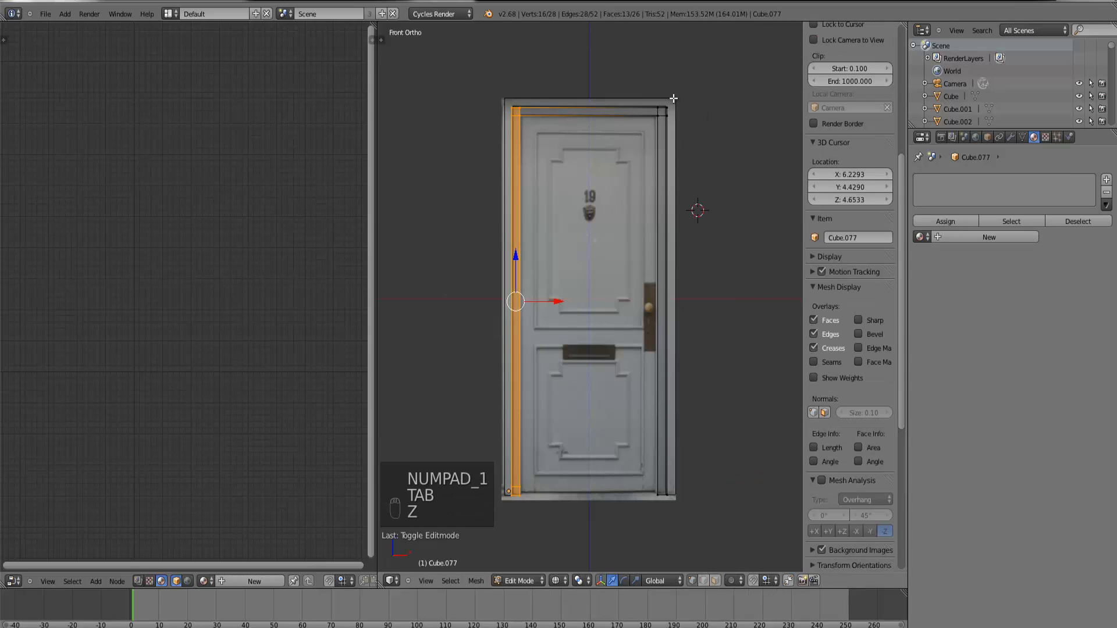
pyautogui.rightClick(671, 103)
pyautogui.press('b')
pyautogui.moveTo(679, 109); pyautogui.dragTo(498, 94)
pyautogui.moveTo(589, 83); pyautogui.dragTo(590, 80)
pyautogui.press('Tab')
pyautogui.press('z')
pyautogui.moveTo(585, 219); pyautogui.dragTo(568, 212, button='middle')
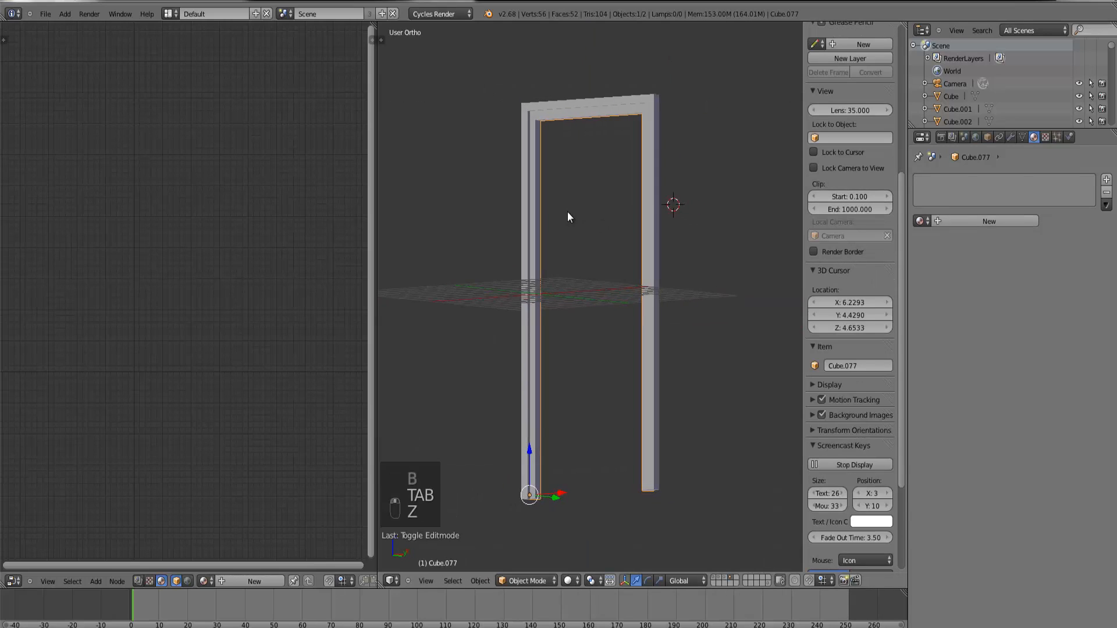
# Step: Add a plane and set its X rotation to 90° so it faces the front
pyautogui.press('KP_1')
pyautogui.click(65, 13)
pyautogui.moveTo(78, 27)
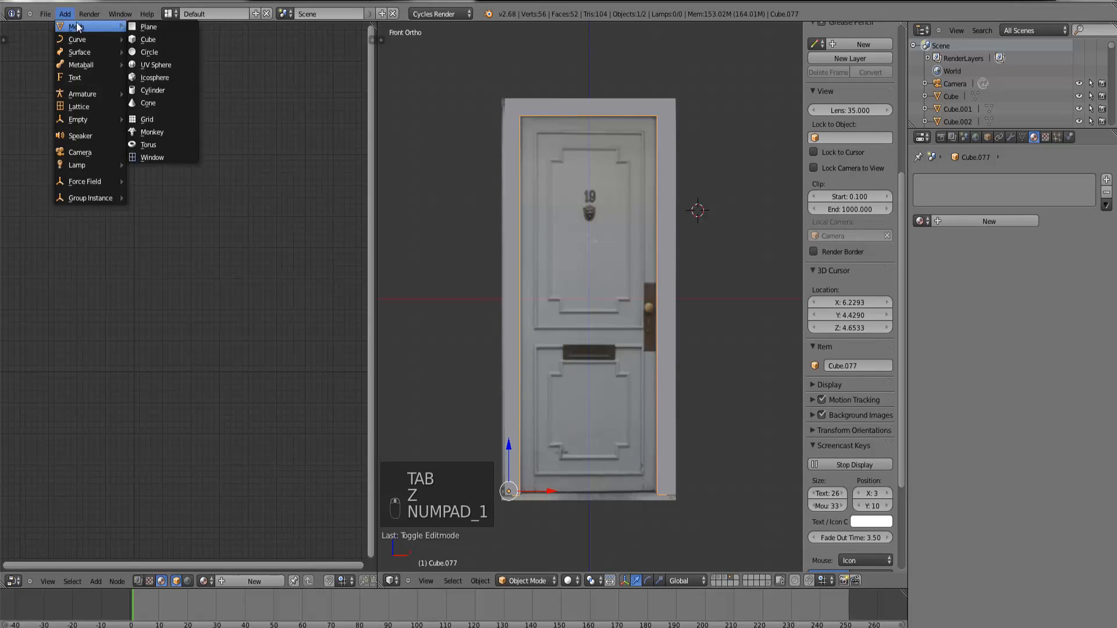
pyautogui.click(148, 27)
pyautogui.scroll(-1, 636, 260)
pyautogui.scroll(8, 826, 184)
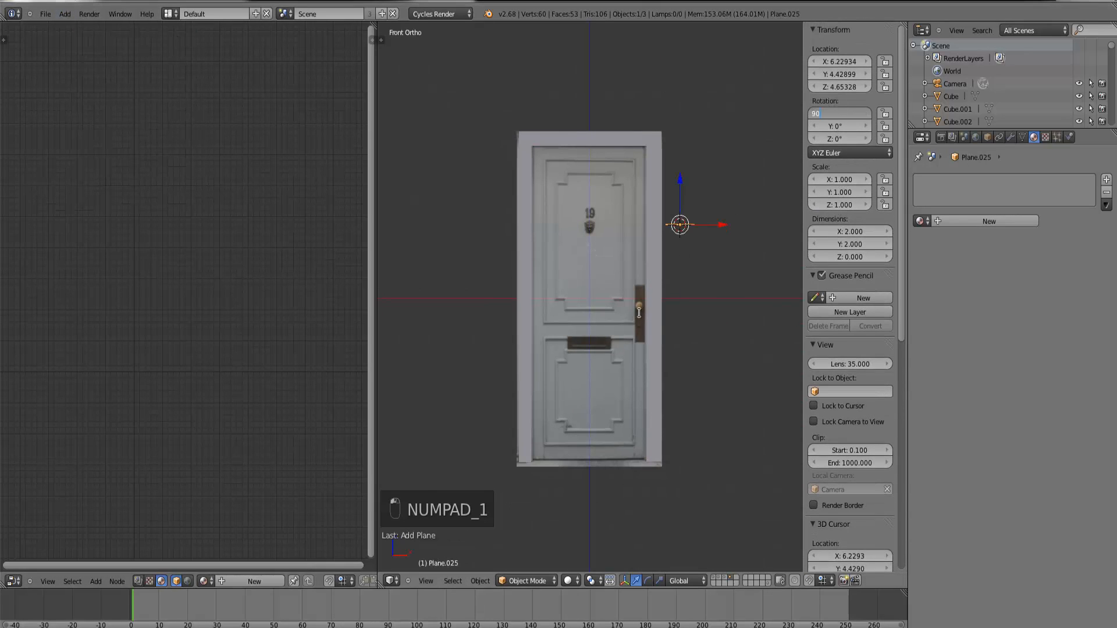
pyautogui.press('Return')
# Step: Centre the plane on the door and scale it up to the width of the frame opening, about 7.9 units
pyautogui.press('g')
pyautogui.click(663, 332)
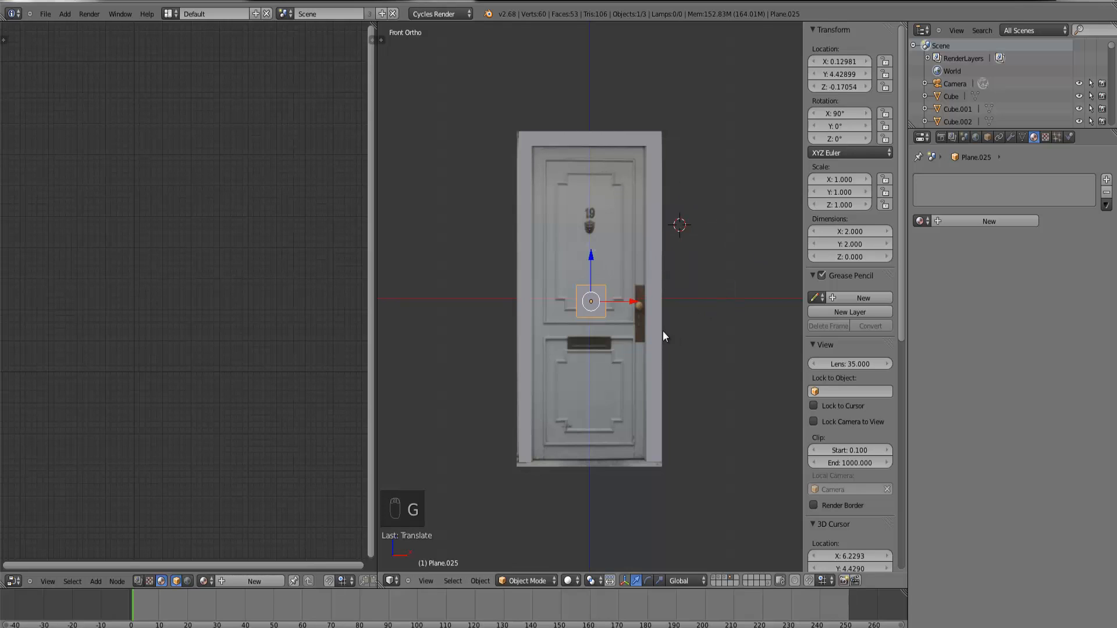
pyautogui.press('s')
pyautogui.click(792, 357)
pyautogui.press('s')
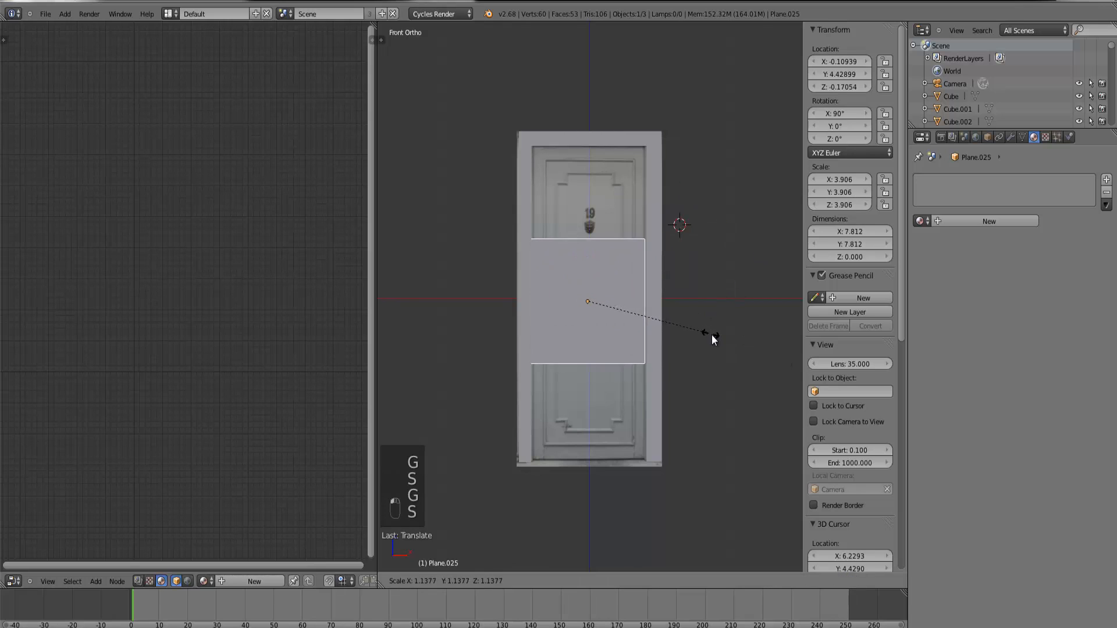
pyautogui.click(711, 334)
pyautogui.press('g')
pyautogui.click(686, 320)
# Step: Stretch the plane along Z to about 20.3 units and reposition it to fill the height of the door opening
pyautogui.press('s')
pyautogui.press('z')
pyautogui.click(784, 320)
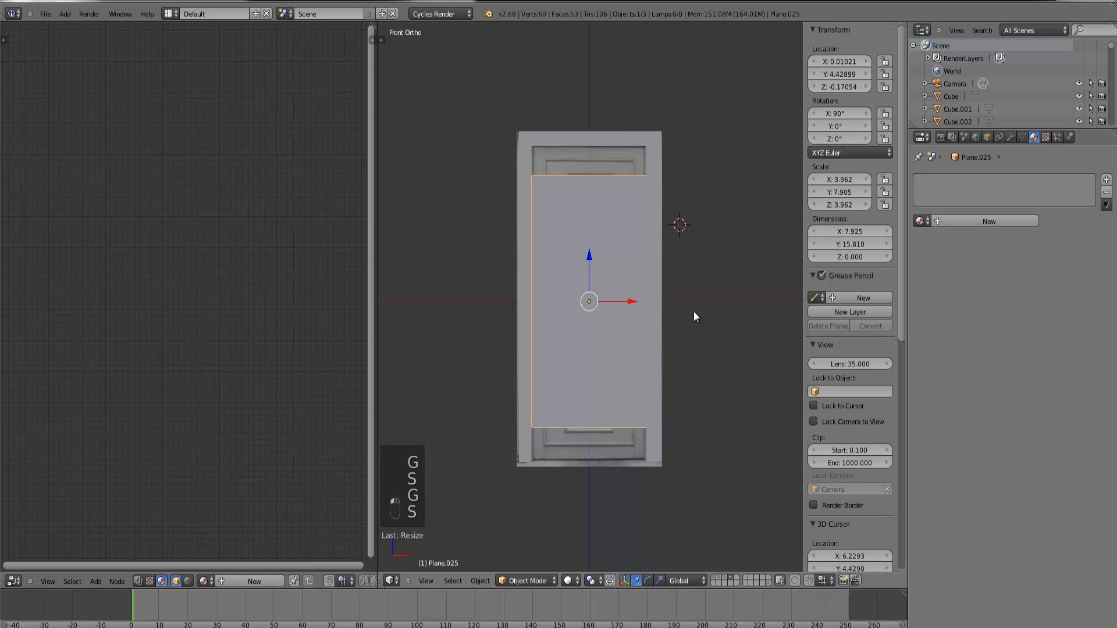
pyautogui.press('s')
pyautogui.press('z')
pyautogui.click(727, 317)
pyautogui.press('g')
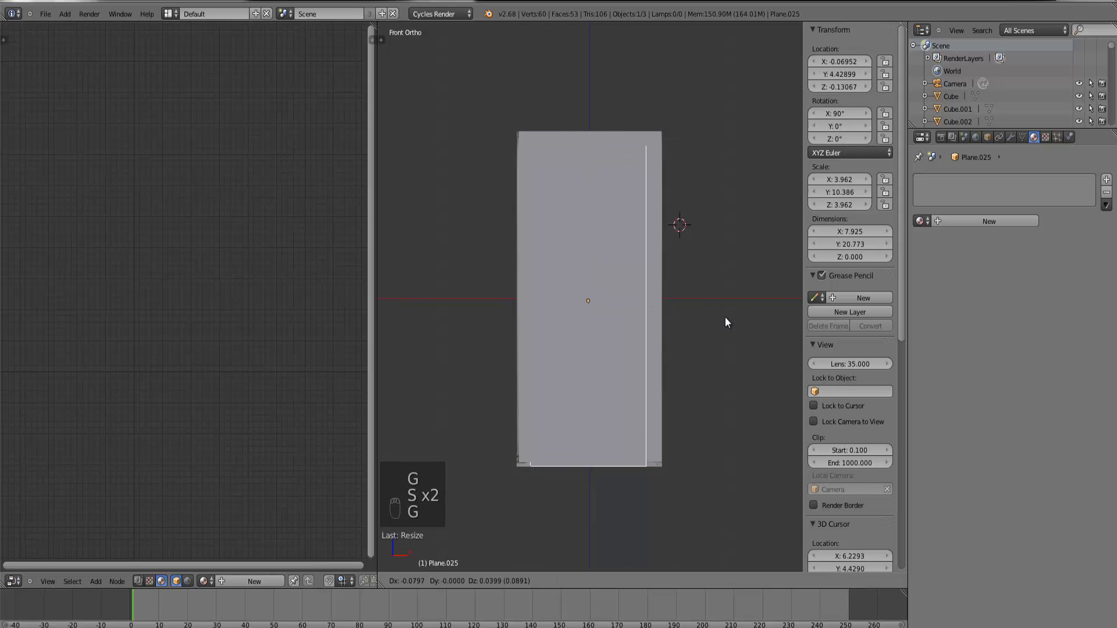
pyautogui.click(726, 317)
pyautogui.press('s')
pyautogui.press('x')
pyautogui.press('s')
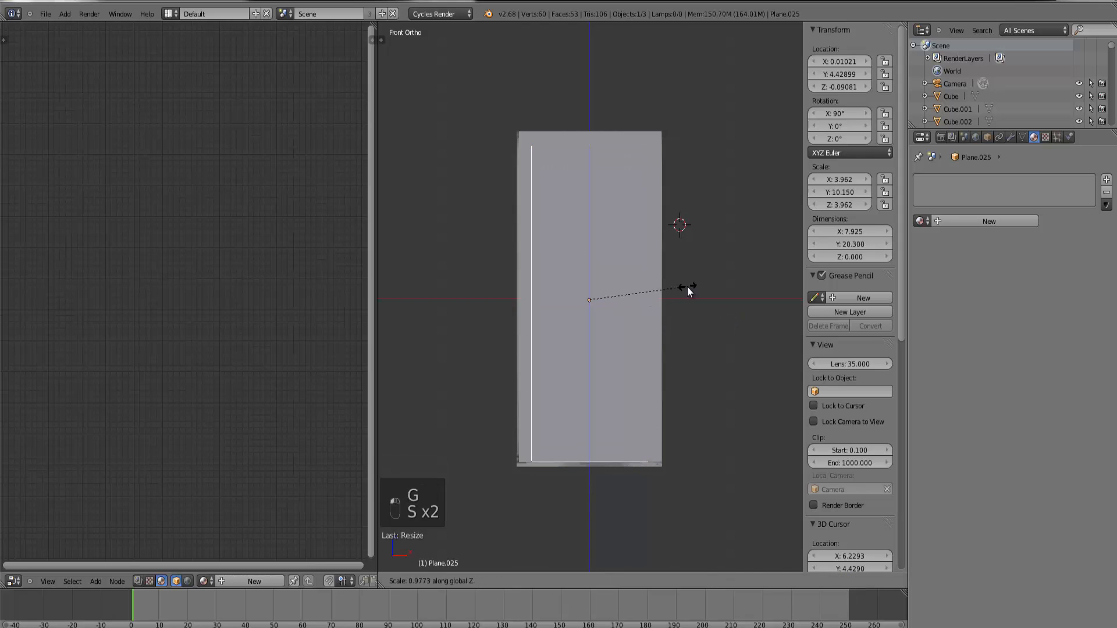
pyautogui.click(687, 288)
pyautogui.press('g')
pyautogui.click(689, 285)
# Step: Widen the plane along X to about 8.28 units so its sides tuck behind the inner frame
pyautogui.press('z')
pyautogui.press('s')
pyautogui.middleClick(691, 285)
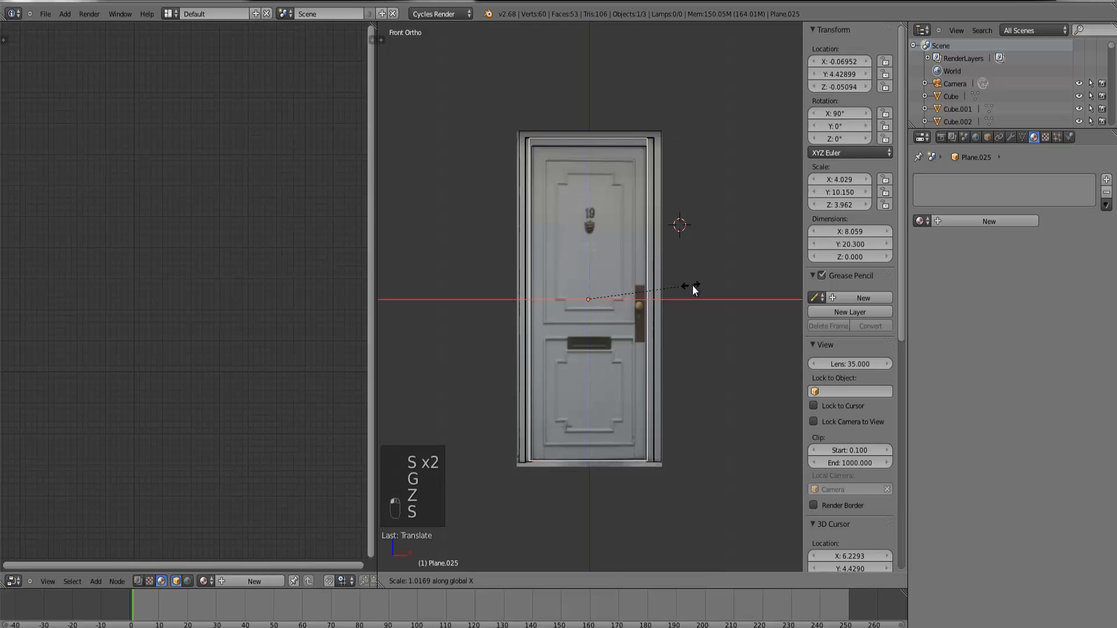
pyautogui.click(693, 285)
pyautogui.press('z')
# Step: Move the door plane back along Y to about 4.597 so it sits recessed within the frame
pyautogui.moveTo(685, 288); pyautogui.dragTo(694, 342, button='middle')
pyautogui.scroll(5, 669, 323)
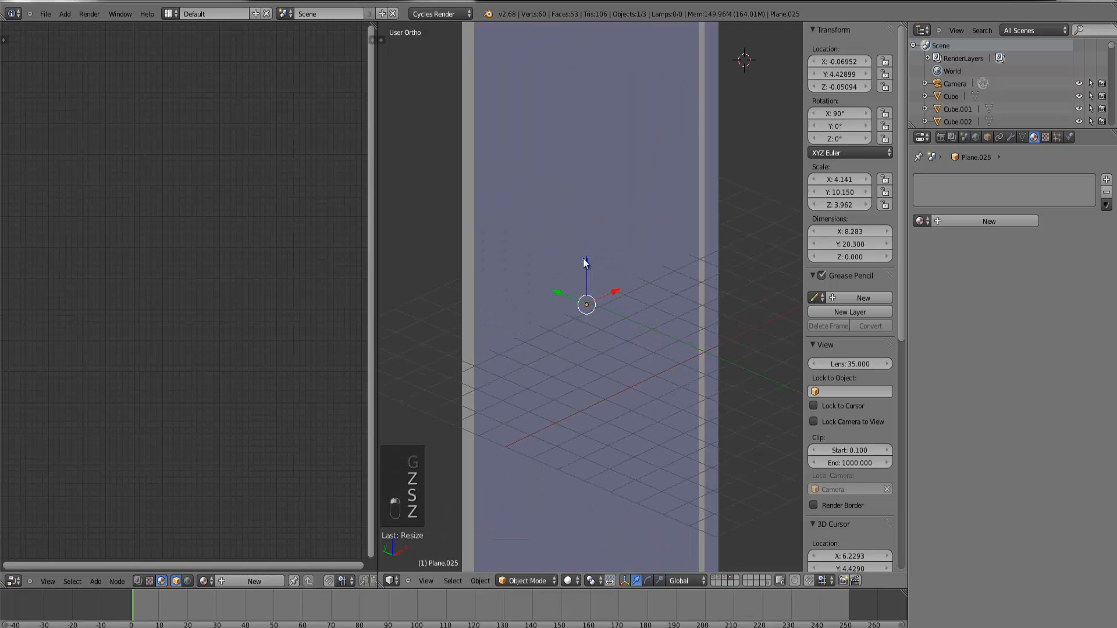
pyautogui.press('g')
pyautogui.press('y')
pyautogui.click(559, 295)
pyautogui.scroll(-3, 616, 295)
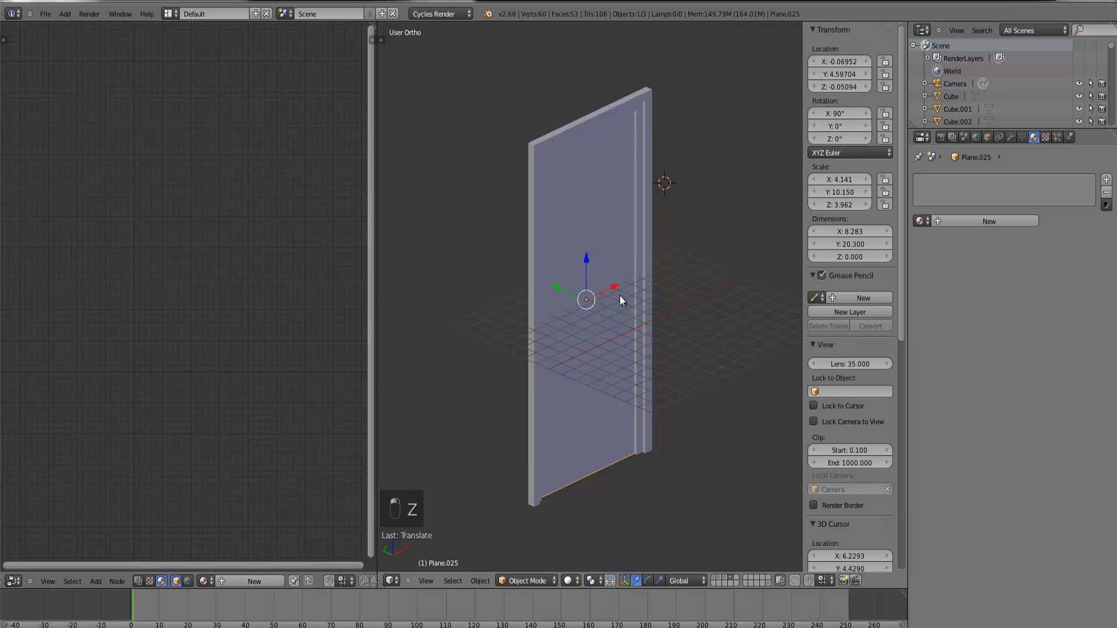
# Step: Examine the door's panel mouldings in the front reference photo and add a new cube
pyautogui.press('KP_1')
pyautogui.press('z')
pyautogui.scroll(5, 698, 319)
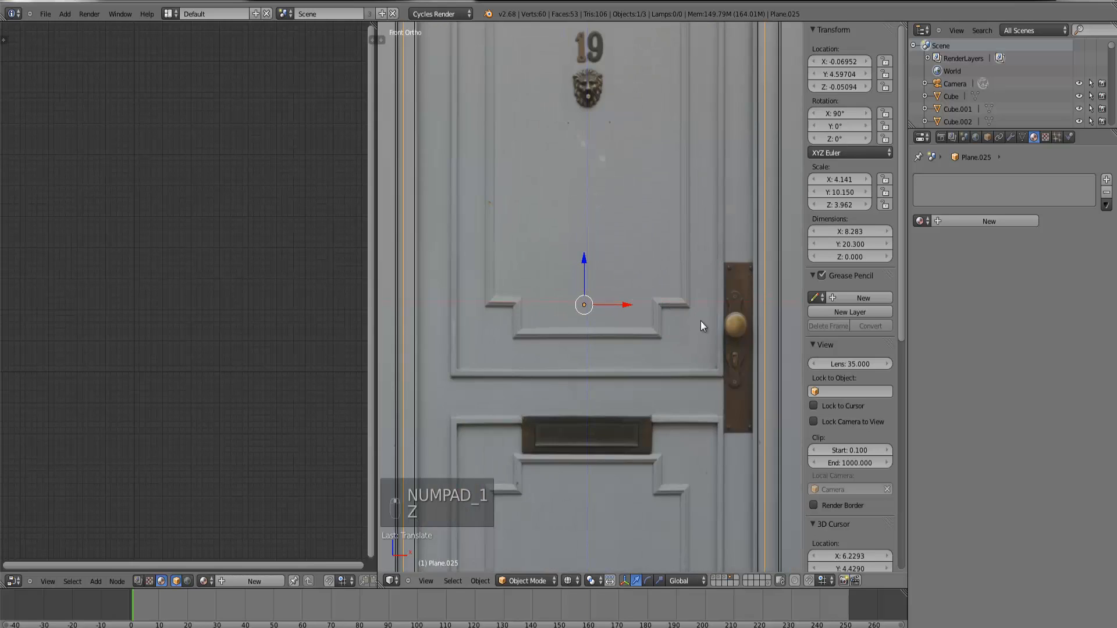
pyautogui.scroll(-4, 701, 320)
pyautogui.scroll(5, 586, 354)
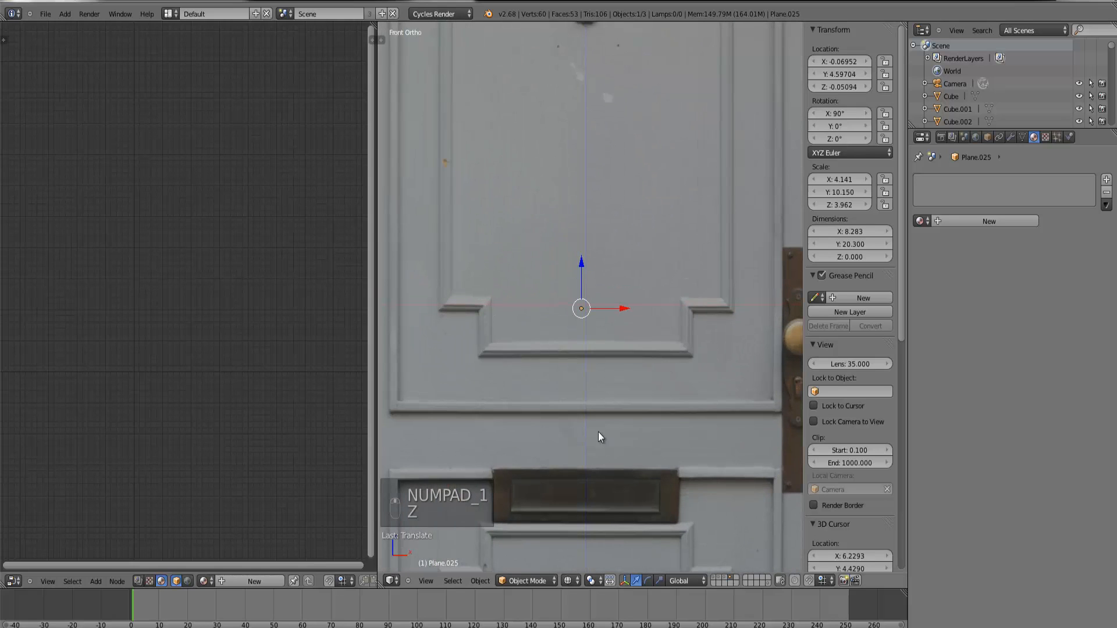
pyautogui.scroll(-5, 477, 341)
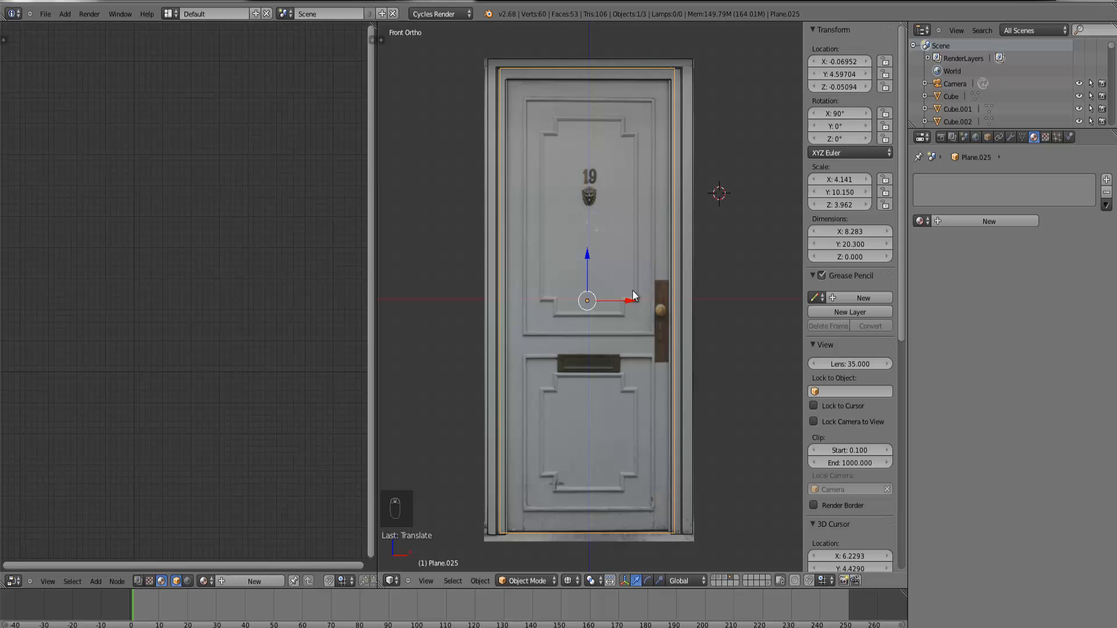
pyautogui.scroll(4, 633, 291)
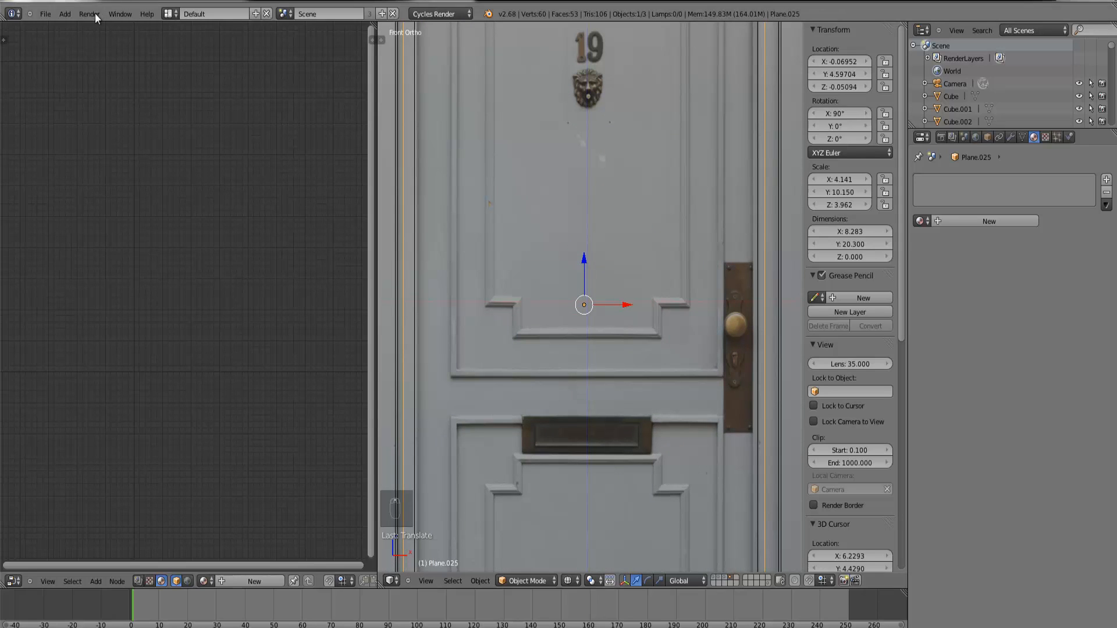
pyautogui.click(65, 13)
pyautogui.moveTo(79, 26)
pyautogui.click(138, 40)
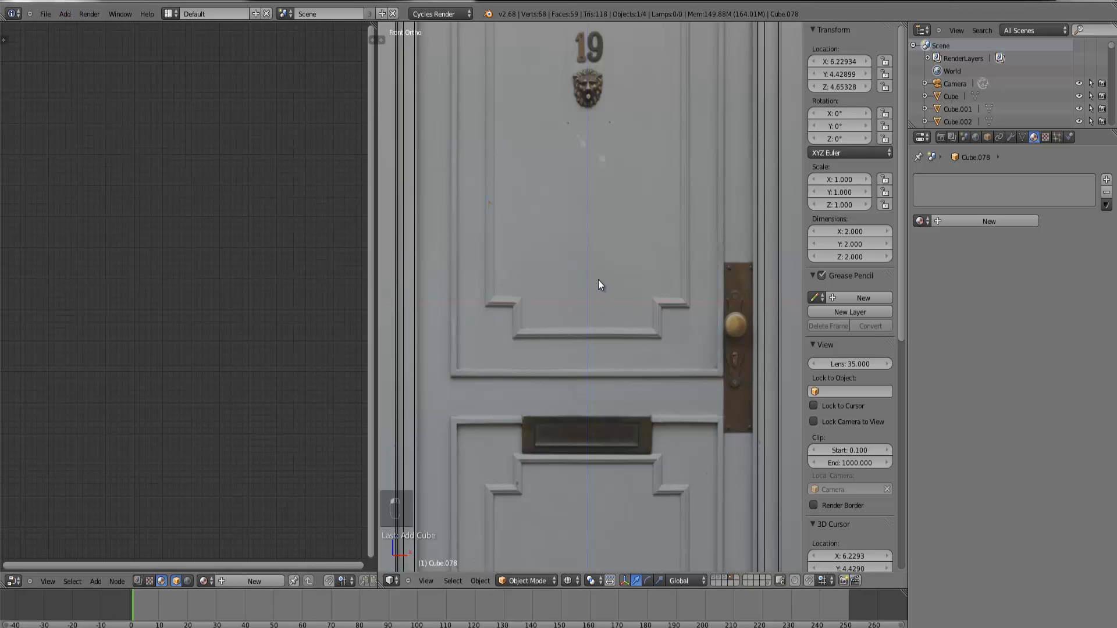
# Step: Shrink the new cube to about 0.272 units and place it over the bottom moulding strip of the upper door panel
pyautogui.scroll(-2, 599, 279)
pyautogui.press('g')
pyautogui.click(679, 399)
pyautogui.scroll(1, 680, 399)
pyautogui.scroll(2, 679, 399)
pyautogui.press('s')
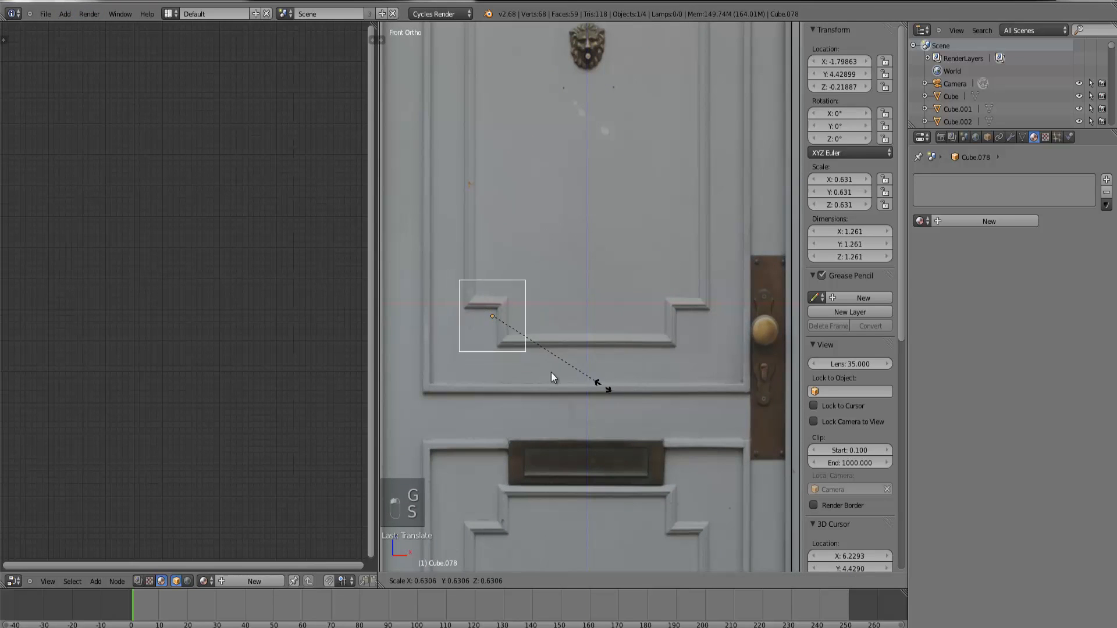
pyautogui.click(540, 365)
pyautogui.press('g')
pyautogui.click(593, 392)
pyautogui.scroll(4, 658, 414)
pyautogui.press('s')
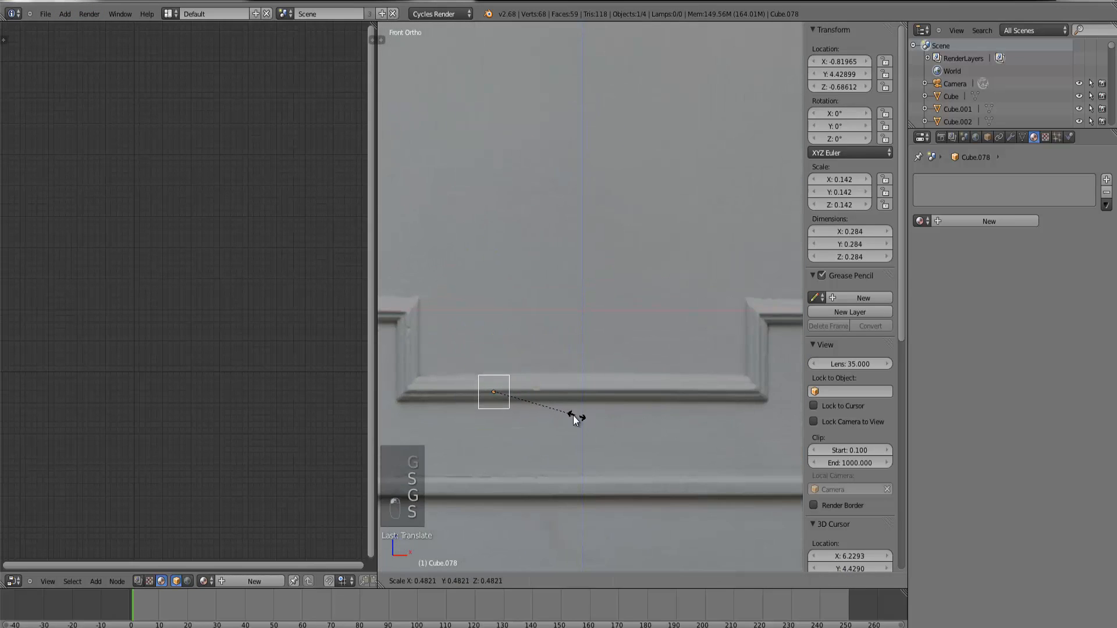
pyautogui.click(575, 414)
# Step: Move the small cube along Y to about 4.39 so it sits close to the door plane
pyautogui.scroll(-2, 578, 410)
pyautogui.moveTo(640, 274); pyautogui.dragTo(614, 308, button='middle')
pyautogui.press('g')
pyautogui.click(583, 340)
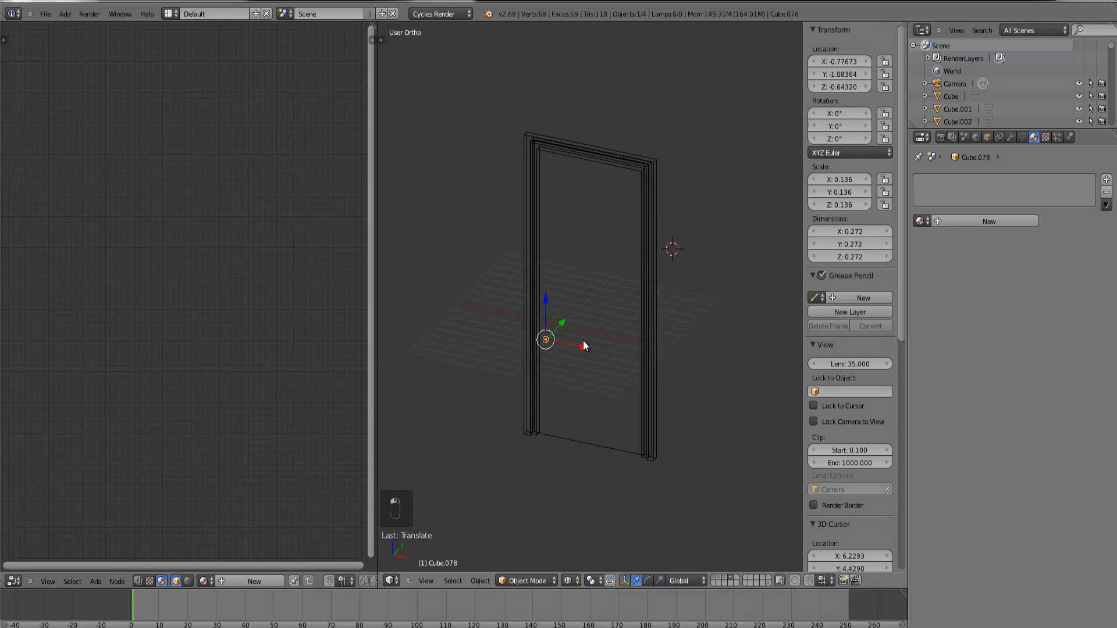
pyautogui.press('ctrl+KP_Decimal')
pyautogui.press('z')
pyautogui.press('g')
pyautogui.press('y')
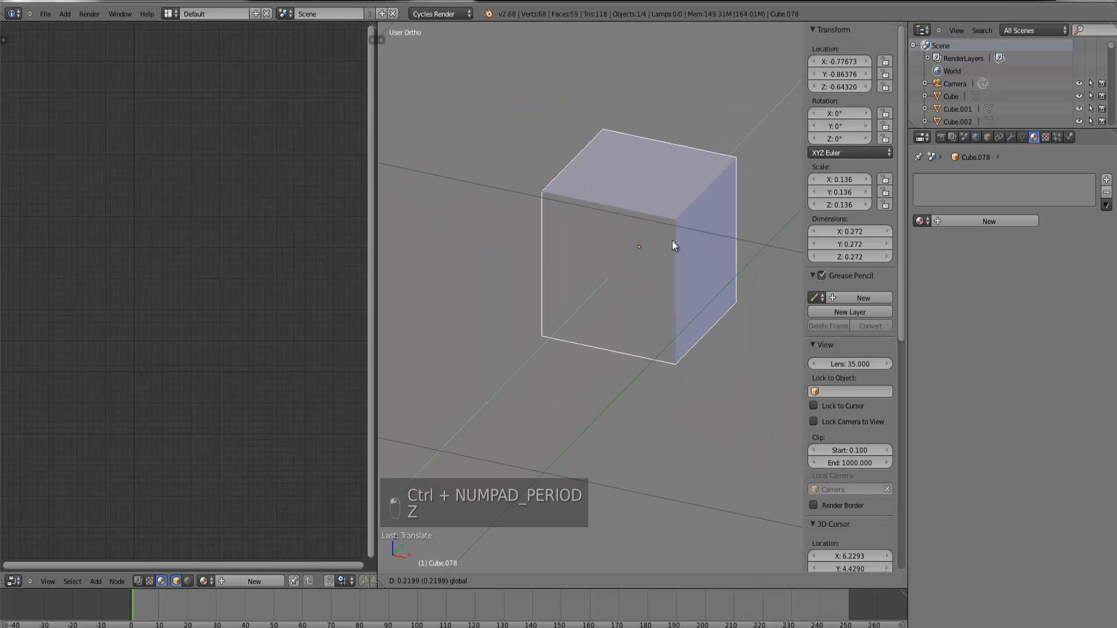
pyautogui.click(745, 151)
pyautogui.scroll(-4, 745, 152)
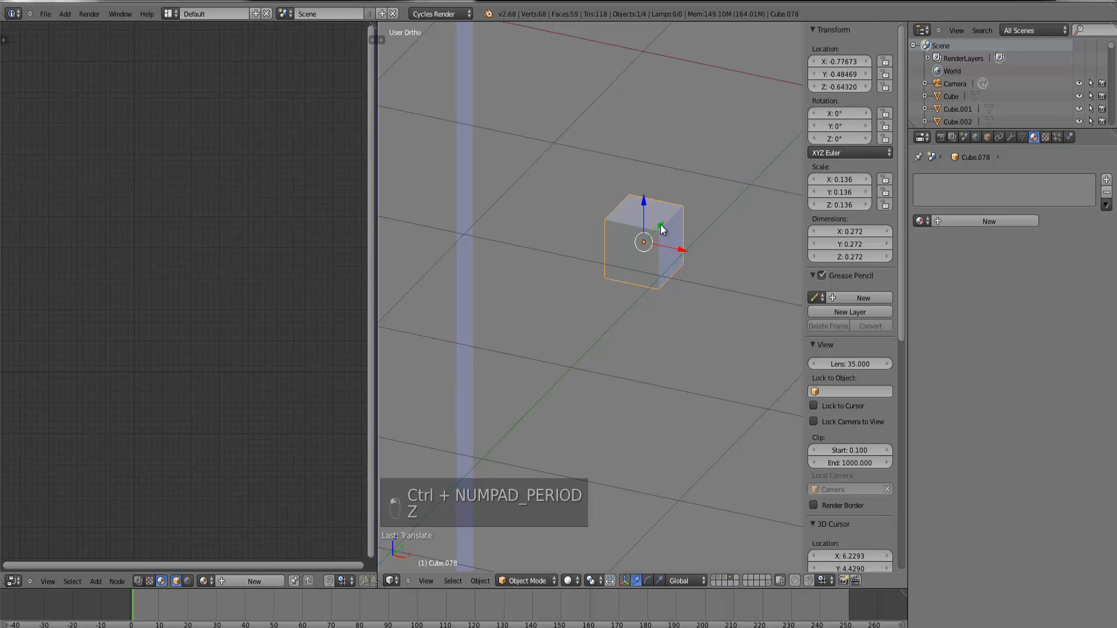
pyautogui.moveTo(661, 225); pyautogui.dragTo(759, 148)
pyautogui.scroll(-5, 759, 148)
pyautogui.moveTo(758, 148); pyautogui.dragTo(676, 221, button='middle')
pyautogui.moveTo(676, 221); pyautogui.dragTo(798, 99)
pyautogui.scroll(-5, 787, 106)
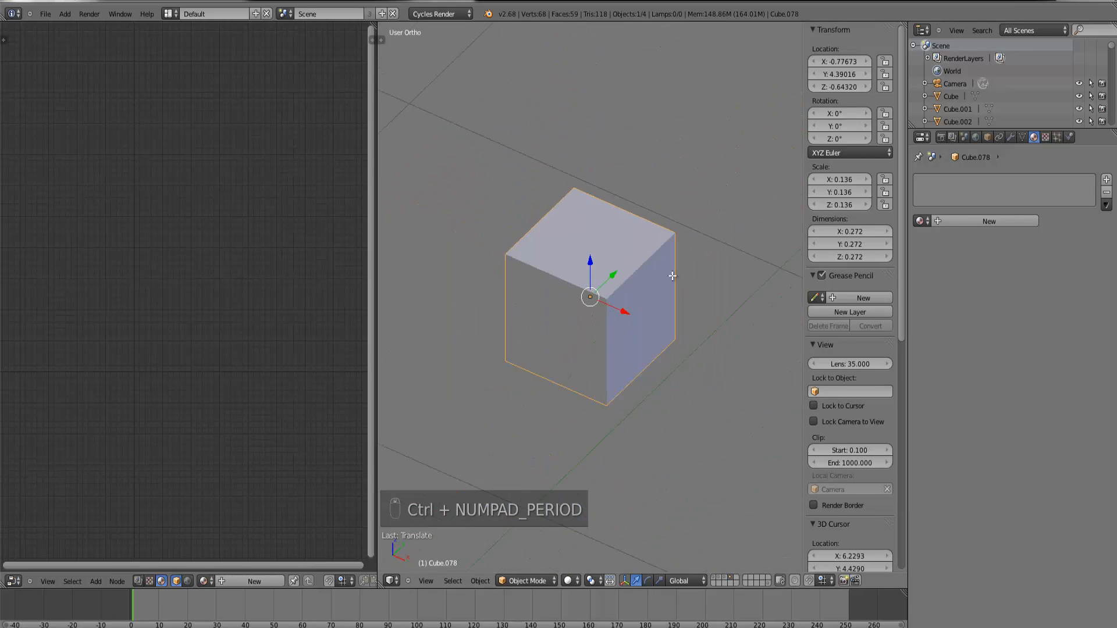
# Step: Scale down the cube's front face and push it back along Y to form a shallow bevelled moulding profile
pyautogui.press('Tab')
pyautogui.rightClick(607, 299)
pyautogui.keyDown('shift'); pyautogui.rightClick(503, 253); pyautogui.keyUp('shift')
pyautogui.keyDown('shift'); pyautogui.rightClick(508, 365); pyautogui.keyUp('shift')
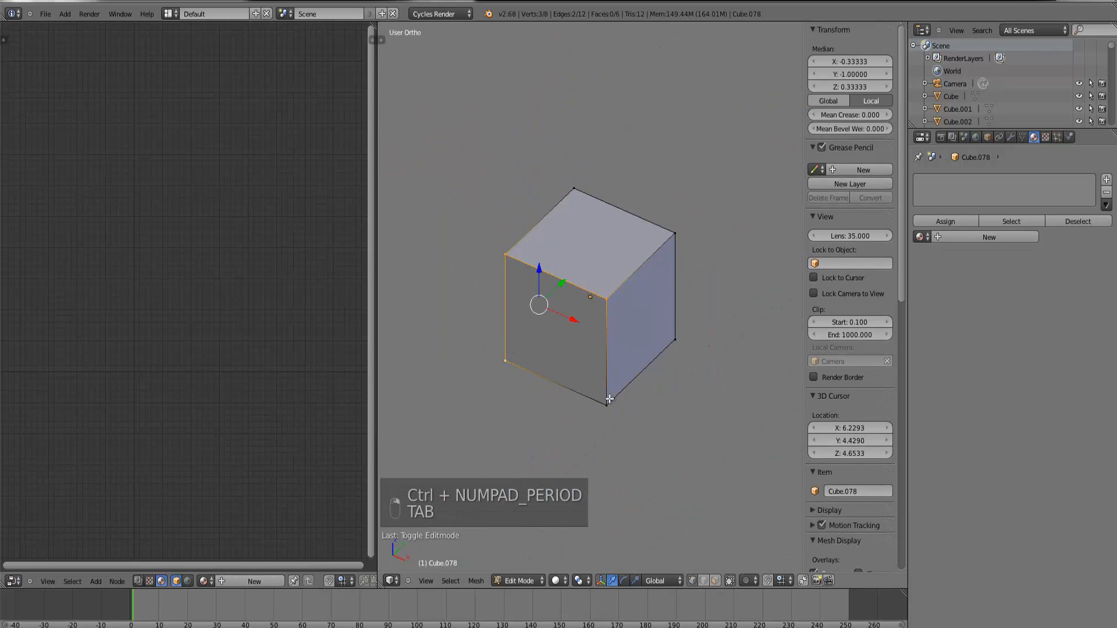
pyautogui.press('s')
pyautogui.click(643, 294)
pyautogui.press('Tab')
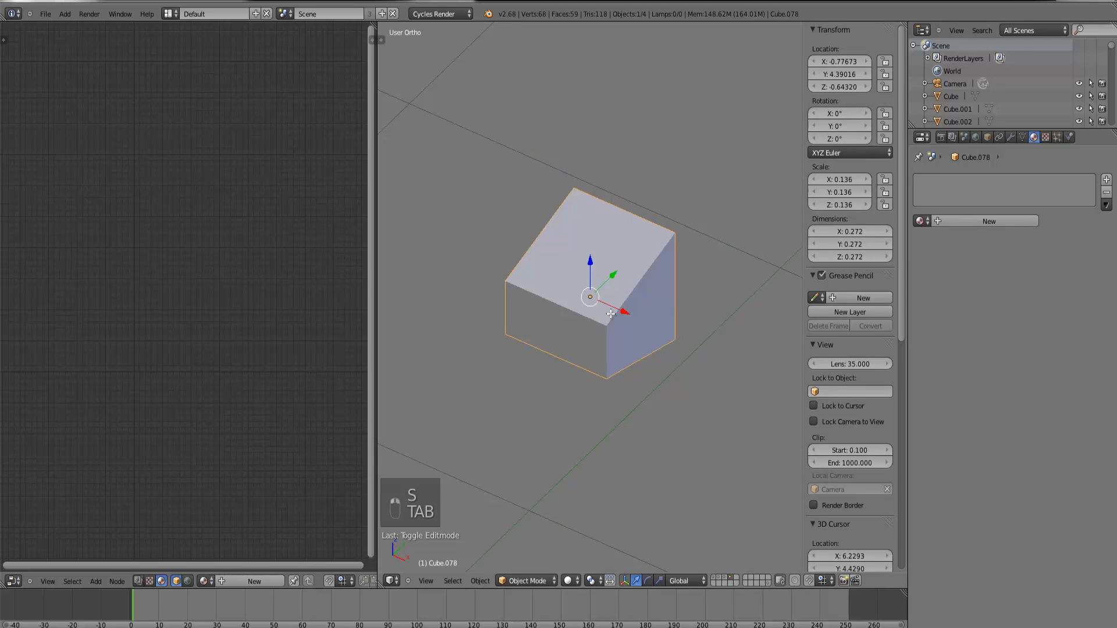
pyautogui.press('Tab')
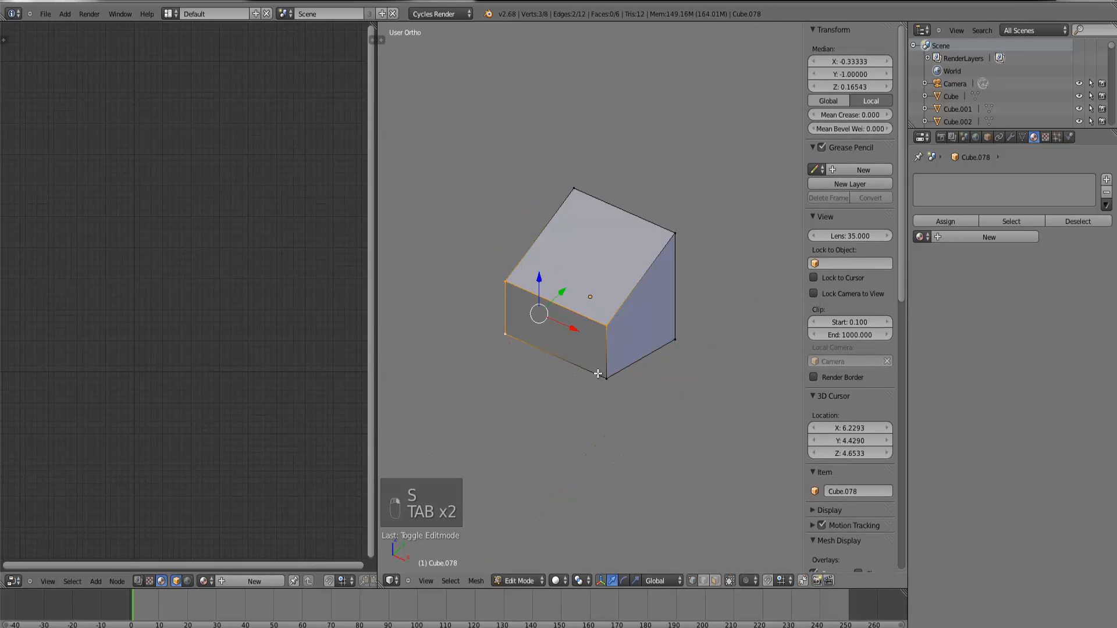
pyautogui.keyDown('shift'); pyautogui.rightClick(602, 375); pyautogui.keyUp('shift')
pyautogui.moveTo(580, 310)
pyautogui.mouseDown()
pyautogui.moveTo(637, 261)
pyautogui.moveTo(675, 260)
pyautogui.moveTo(661, 287)
pyautogui.mouseUp()
# Step: Scale and nudge the whole mesh in front view to match the height of the moulding strip in the photo
pyautogui.press('Tab')
pyautogui.press('KP_1')
pyautogui.press('Tab')
pyautogui.press('z')
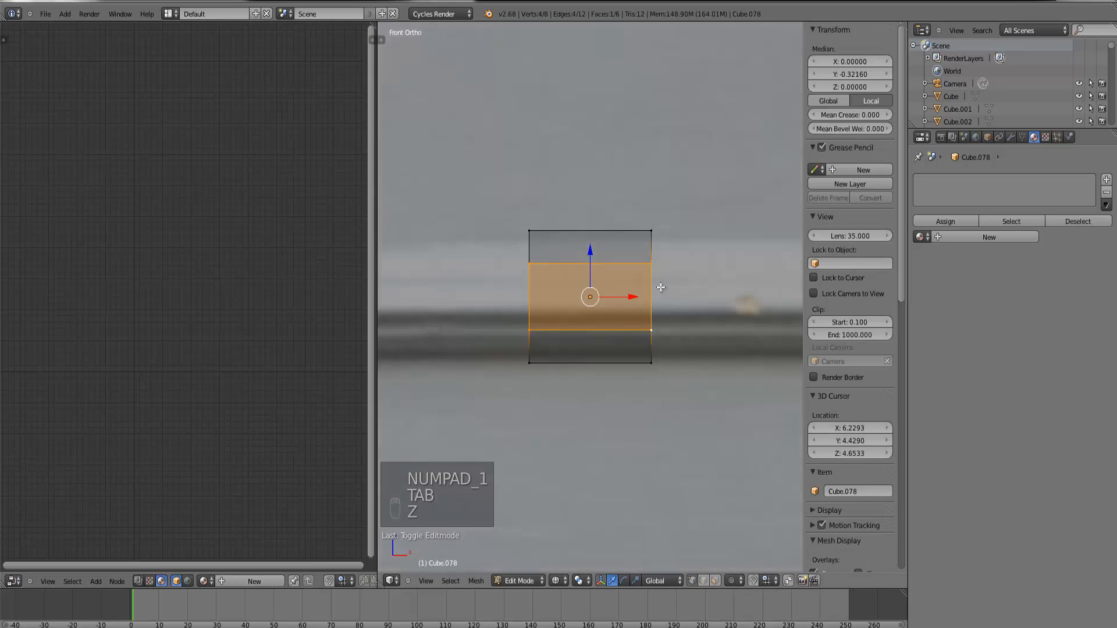
pyautogui.scroll(-4, 592, 296)
pyautogui.press('b')
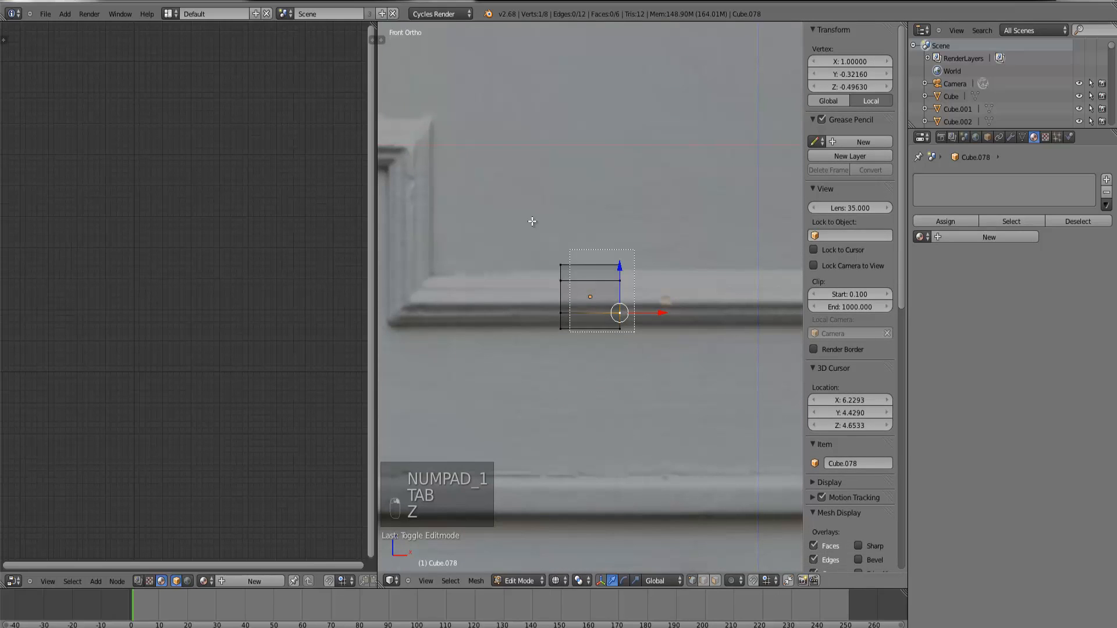
pyautogui.moveTo(529, 219); pyautogui.dragTo(640, 343)
pyautogui.press('s')
pyautogui.click(693, 250)
pyautogui.press('g')
pyautogui.click(692, 253)
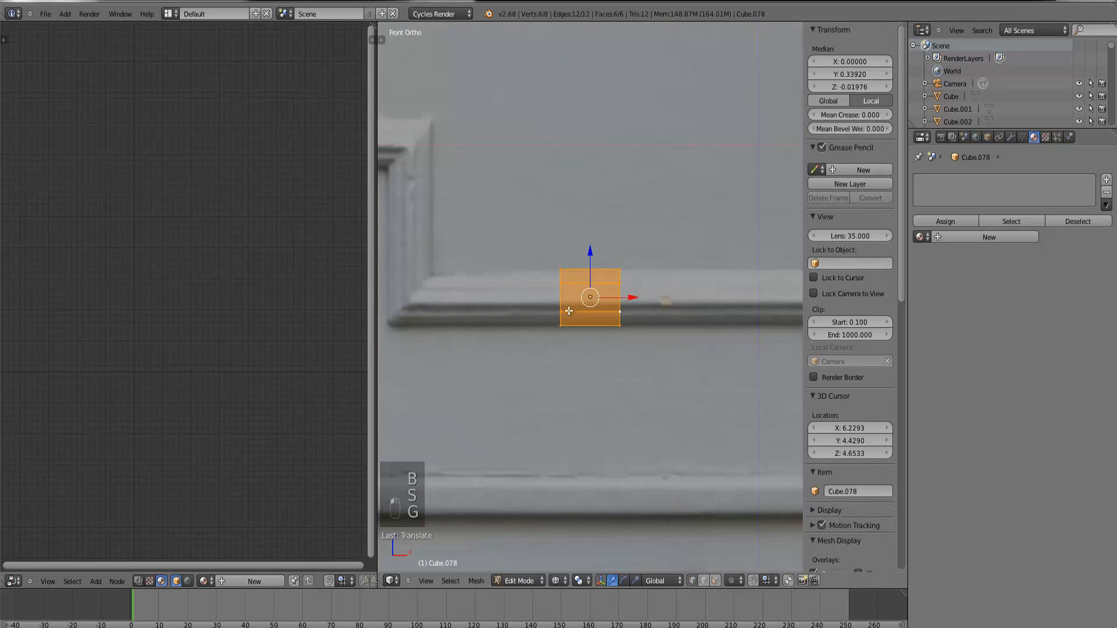
# Step: Stretch the profile's end face along X to the moulding's inner corner and extrude it on to the outer corner
pyautogui.rightClick(567, 311)
pyautogui.press('b')
pyautogui.moveTo(571, 346); pyautogui.dragTo(526, 202)
pyautogui.moveTo(604, 296); pyautogui.dragTo(468, 312)
pyautogui.press('e')
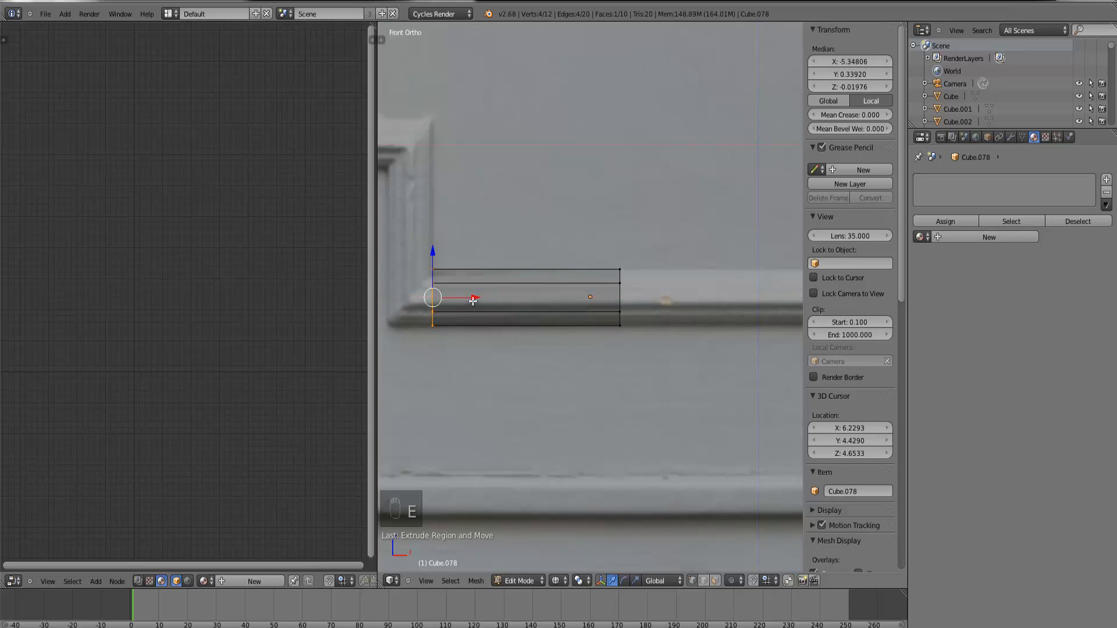
pyautogui.click(429, 305)
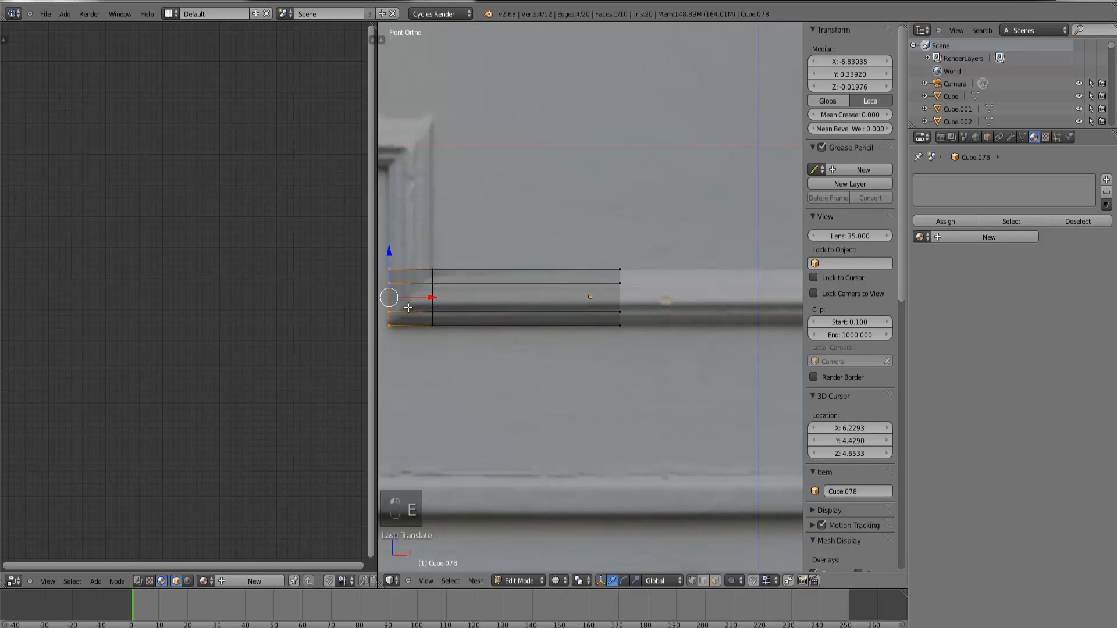
# Step: Shift the corner section's front edges along X to shape the mitred corner of the moulding
pyautogui.rightClick(398, 309)
pyautogui.keyDown('shift'); pyautogui.rightClick(393, 289); pyautogui.keyUp('shift')
pyautogui.moveTo(408, 298); pyautogui.dragTo(452, 299)
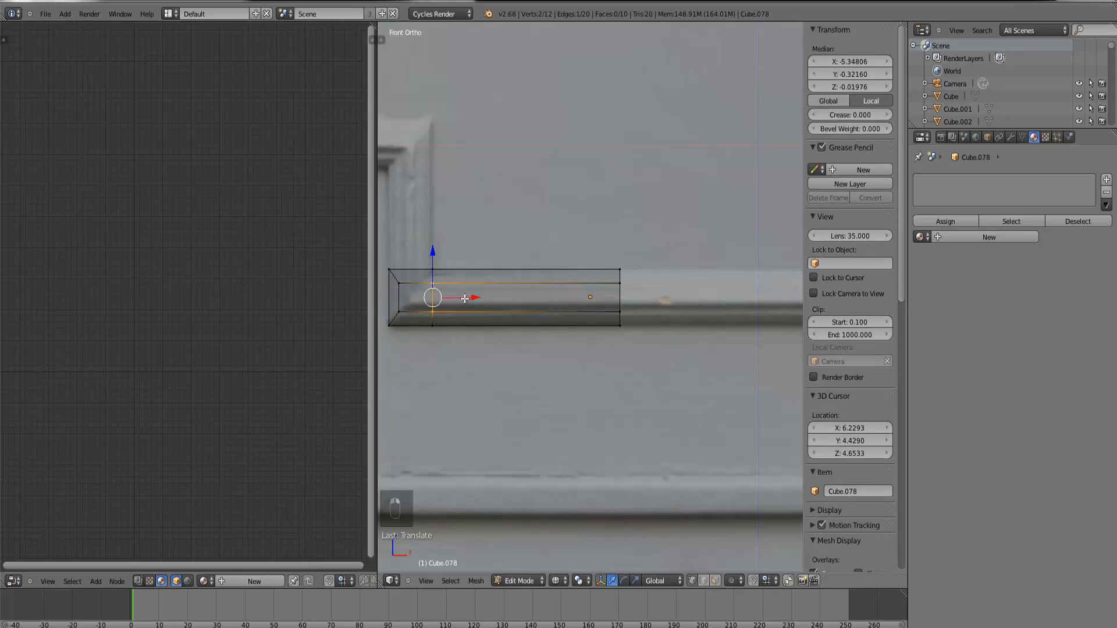
pyautogui.press('g')
pyautogui.click(453, 301)
# Step: Extrude the upper face of the corner section upward to the next bend of the moulding
pyautogui.rightClick(440, 290)
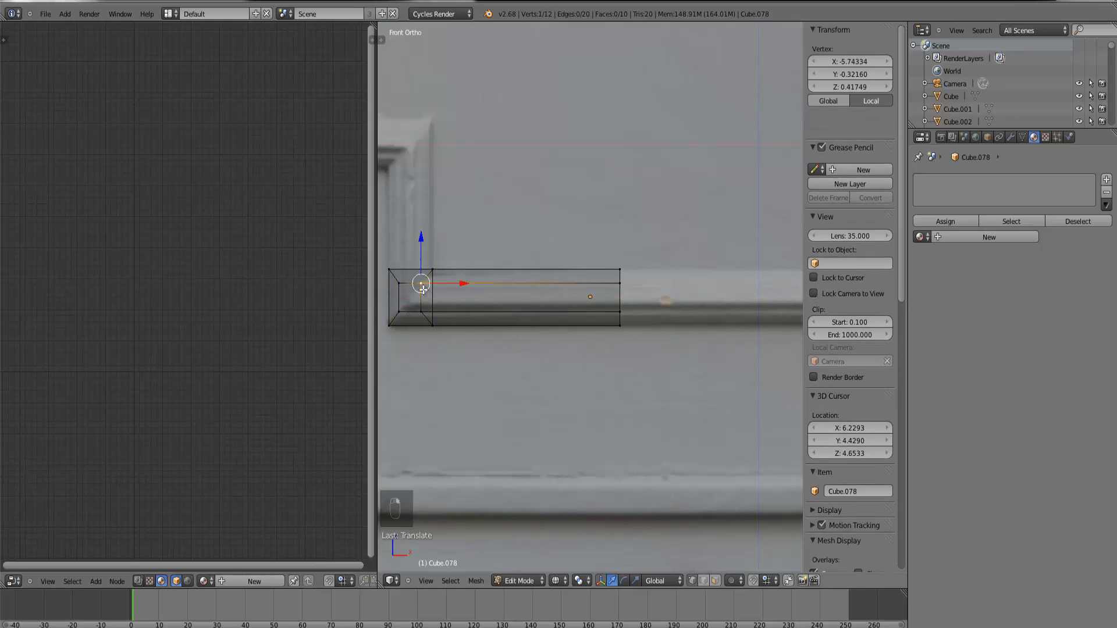
pyautogui.scroll(-2, 431, 268)
pyautogui.press('b')
pyautogui.moveTo(442, 269); pyautogui.dragTo(489, 293)
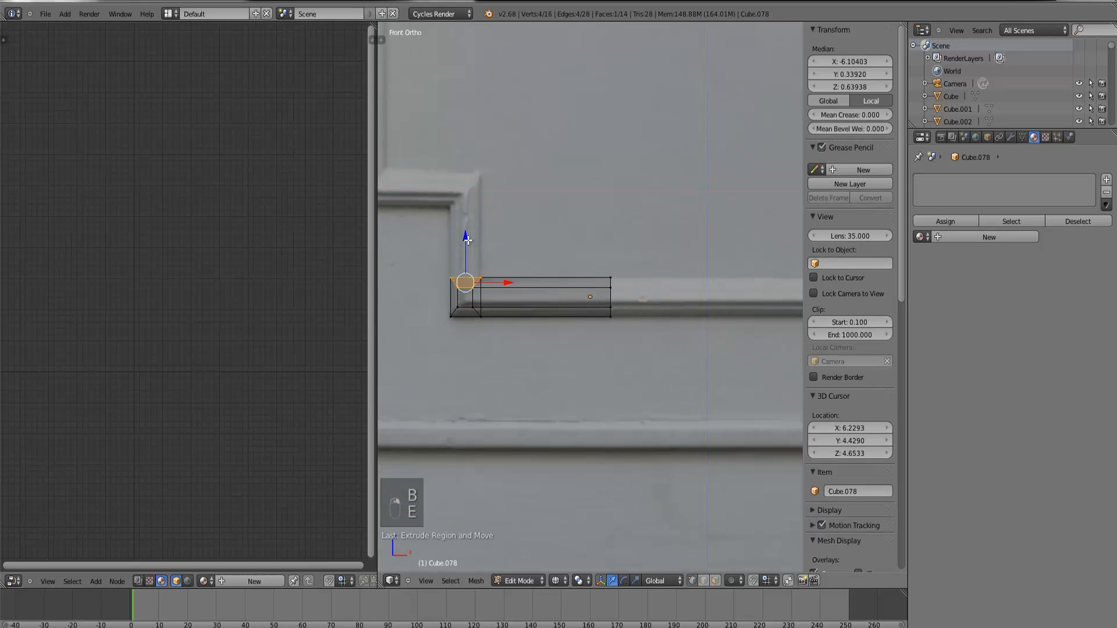
pyautogui.press('e')
pyautogui.click(467, 180)
# Step: Extrude the upper end to the bend's outer edge and raise the lower front edge to shape the corner
pyautogui.press('ctrl+KP_Decimal')
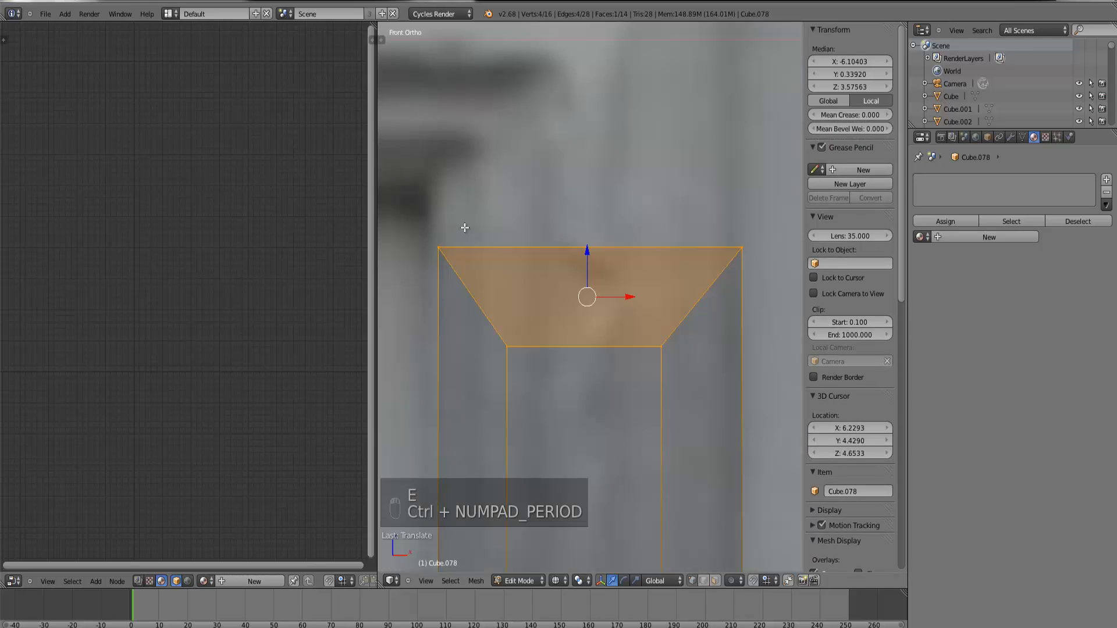
pyautogui.press('e')
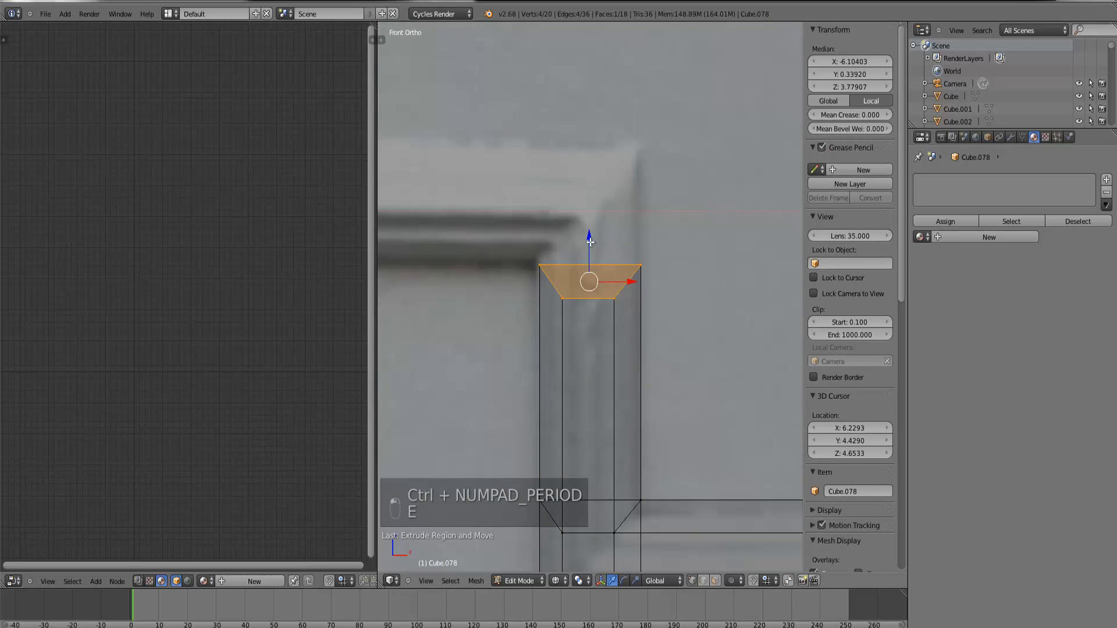
pyautogui.click(585, 133)
pyautogui.rightClick(618, 298)
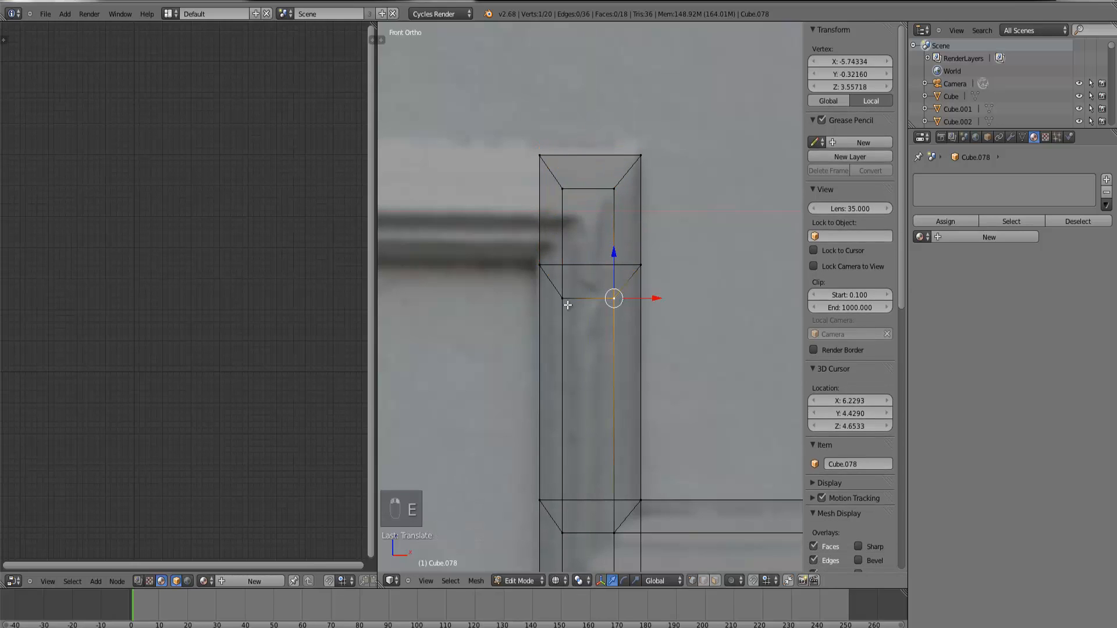
pyautogui.keyDown('shift'); pyautogui.rightClick(564, 302); pyautogui.keyUp('shift')
pyautogui.moveTo(589, 251); pyautogui.dragTo(587, 201)
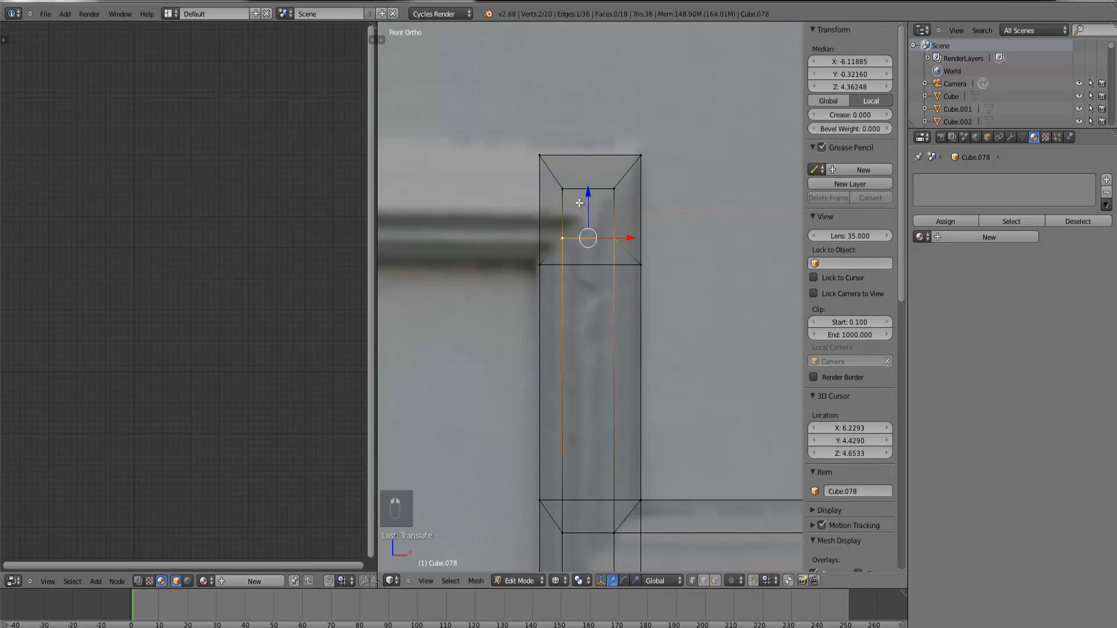
# Step: Extrude the outward-facing side of the upper corner along X to follow the short horizontal moulding ledge
pyautogui.rightClick(565, 191)
pyautogui.press('b')
pyautogui.moveTo(576, 290); pyautogui.dragTo(495, 141)
pyautogui.scroll(-3, 605, 245)
pyautogui.press('e')
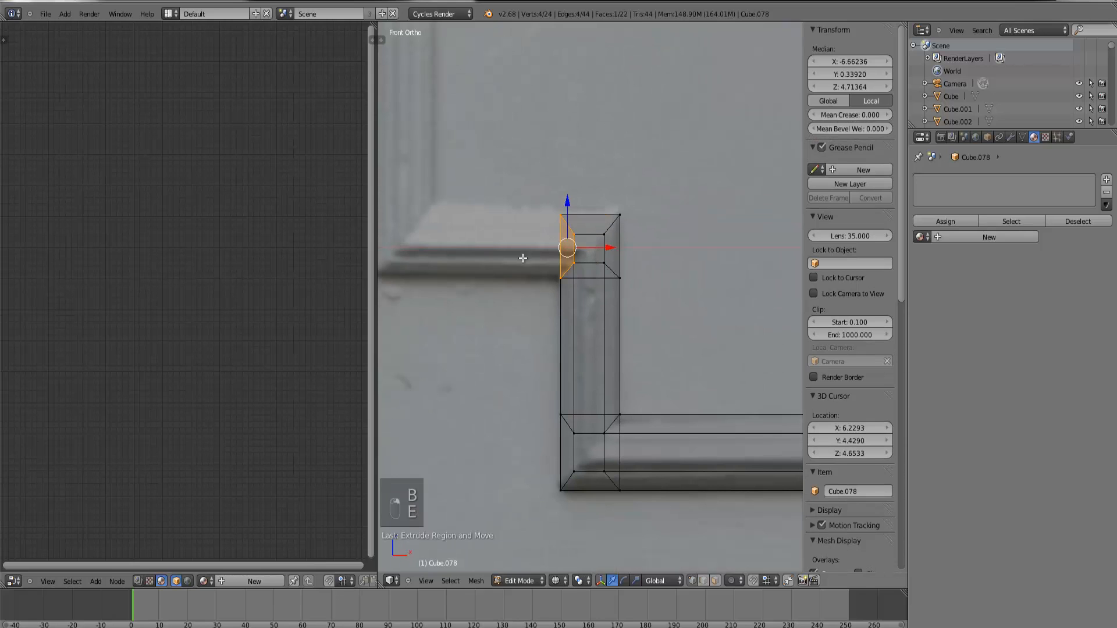
pyautogui.click(469, 250)
# Step: Leave mesh editing and move the moulding back along Y to about 4.569 so it rests against the door plane
pyautogui.scroll(-6, 526, 294)
pyautogui.press('Tab')
pyautogui.press('z')
pyautogui.scroll(-3, 529, 315)
pyautogui.moveTo(529, 315); pyautogui.dragTo(591, 323, button='middle')
pyautogui.moveTo(618, 309); pyautogui.dragTo(617, 306)
pyautogui.scroll(-8, 634, 329)
pyautogui.moveTo(637, 334); pyautogui.dragTo(565, 327, button='middle')
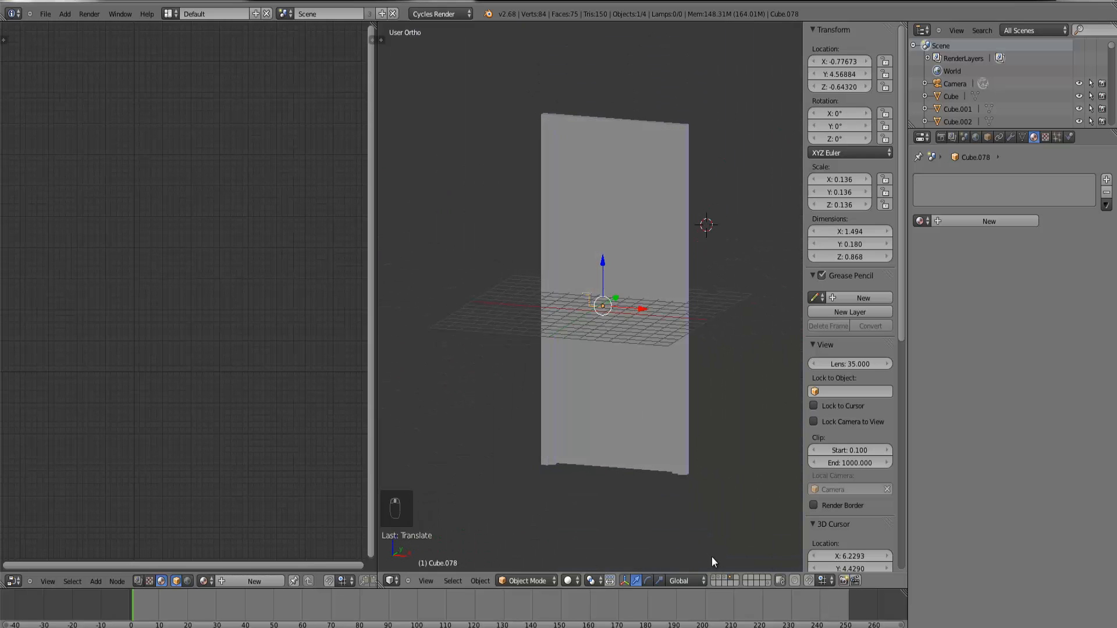
# Step: Show the layer with the complete building and examine its textured front door in rendered shading
pyautogui.click(718, 581)
pyautogui.scroll(8, 625, 397)
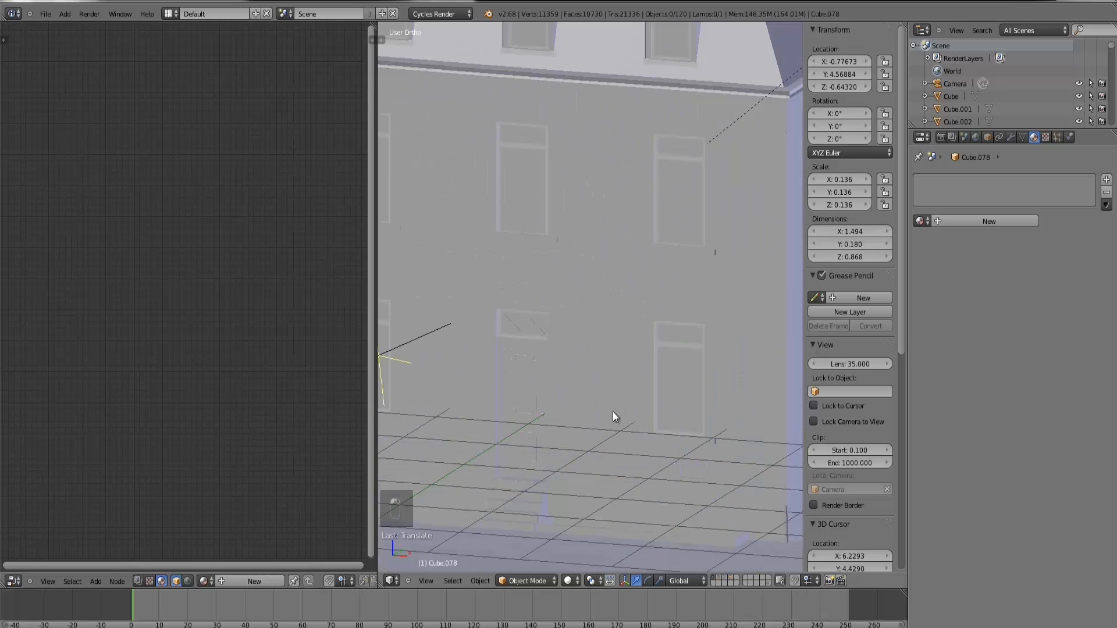
pyautogui.rightClick(620, 467)
pyautogui.press('ctrl+KP_Decimal')
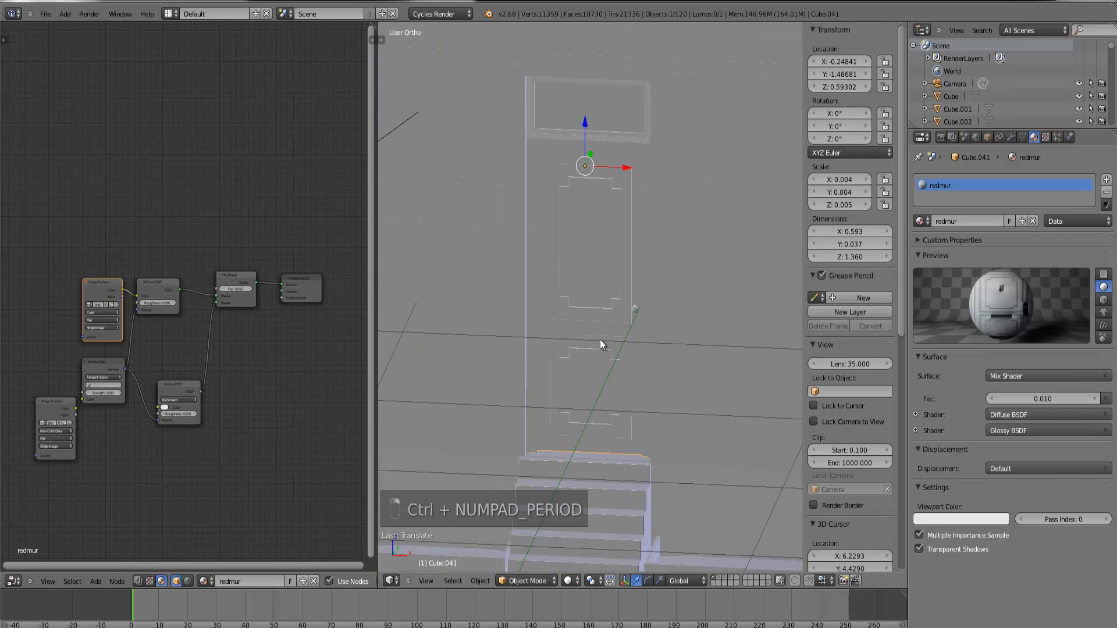
pyautogui.scroll(5, 651, 347)
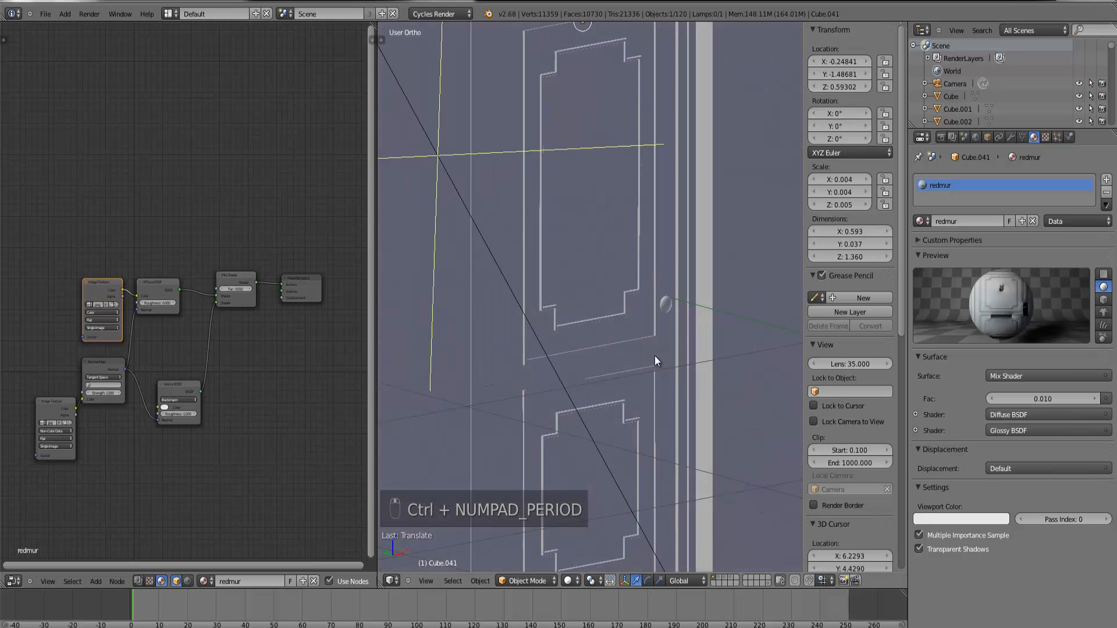
pyautogui.scroll(-3, 666, 369)
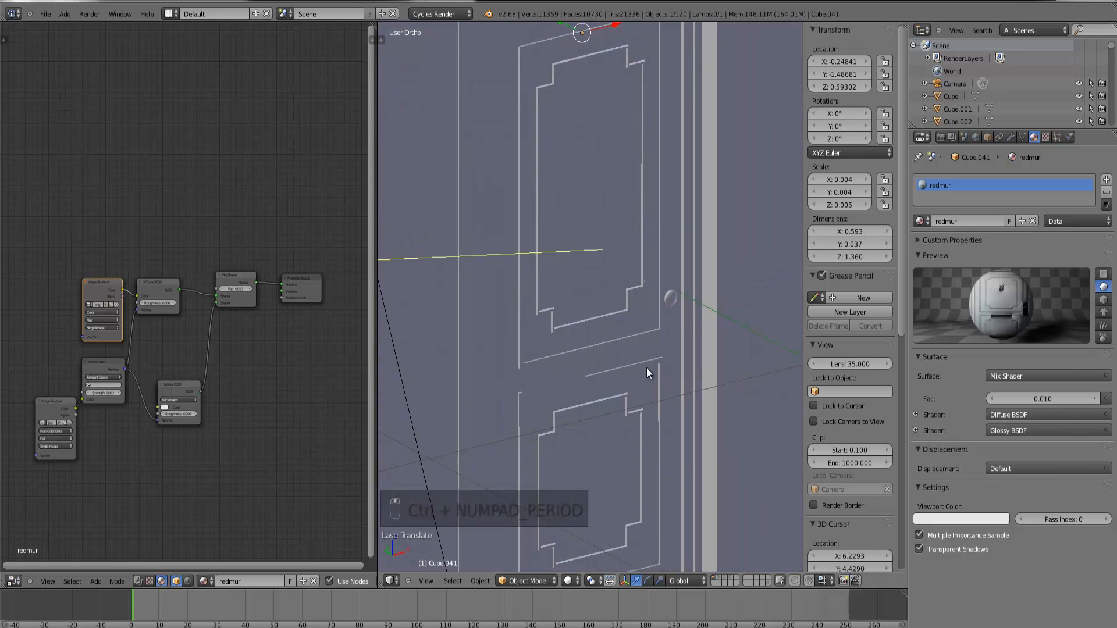
pyautogui.click(569, 581)
pyautogui.click(586, 504)
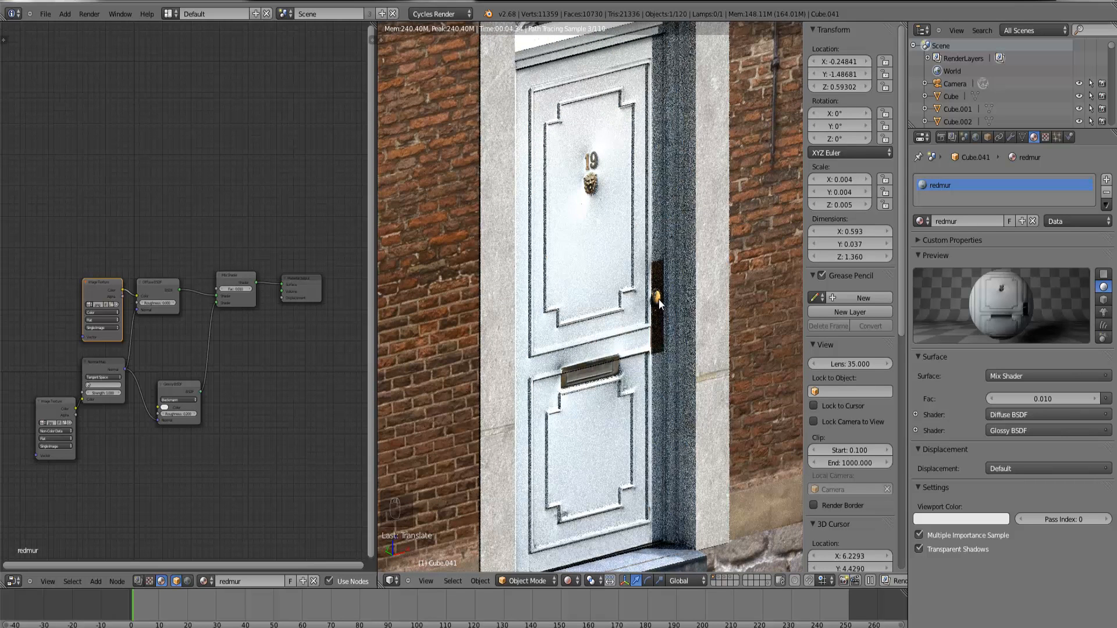
pyautogui.scroll(2, 633, 357)
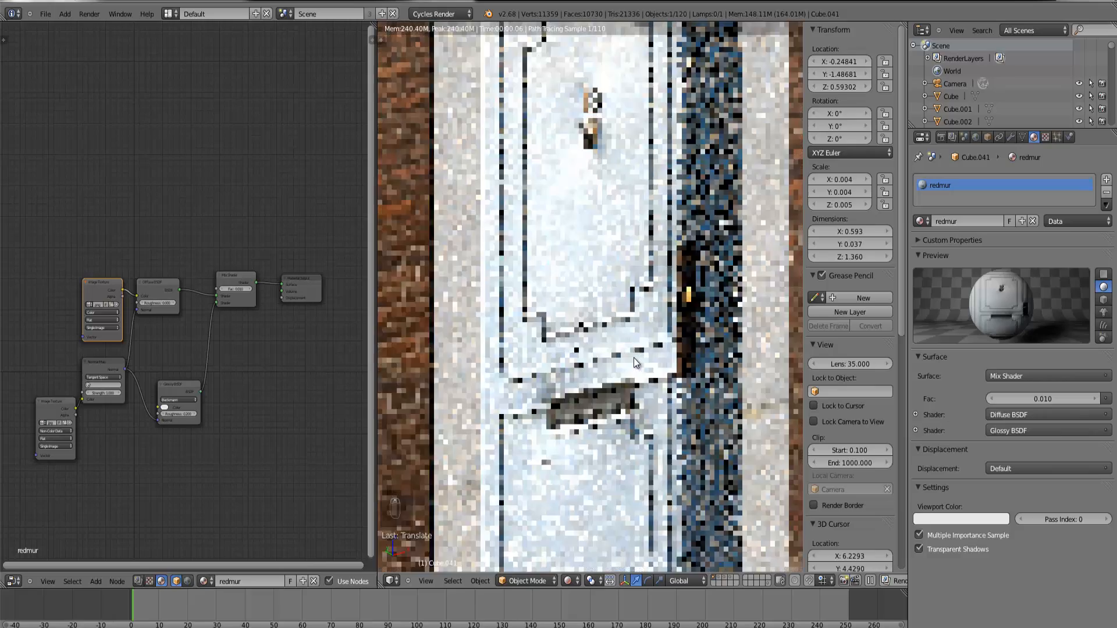
pyautogui.moveTo(634, 358)
pyautogui.mouseDown(button='middle')
pyautogui.moveTo(641, 344)
pyautogui.moveTo(654, 360)
pyautogui.moveTo(649, 332)
pyautogui.mouseUp(button='middle')
pyautogui.scroll(-4, 642, 375)
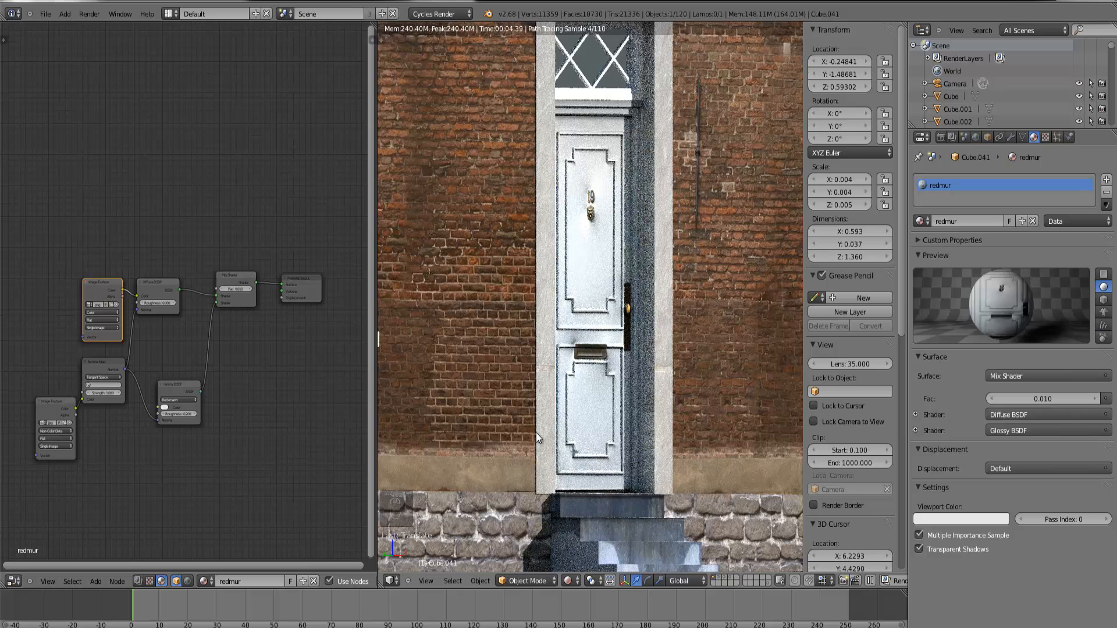
# Step: Return to solid shading, select the top entrance step and examine the staircase in front of the door
pyautogui.click(568, 580)
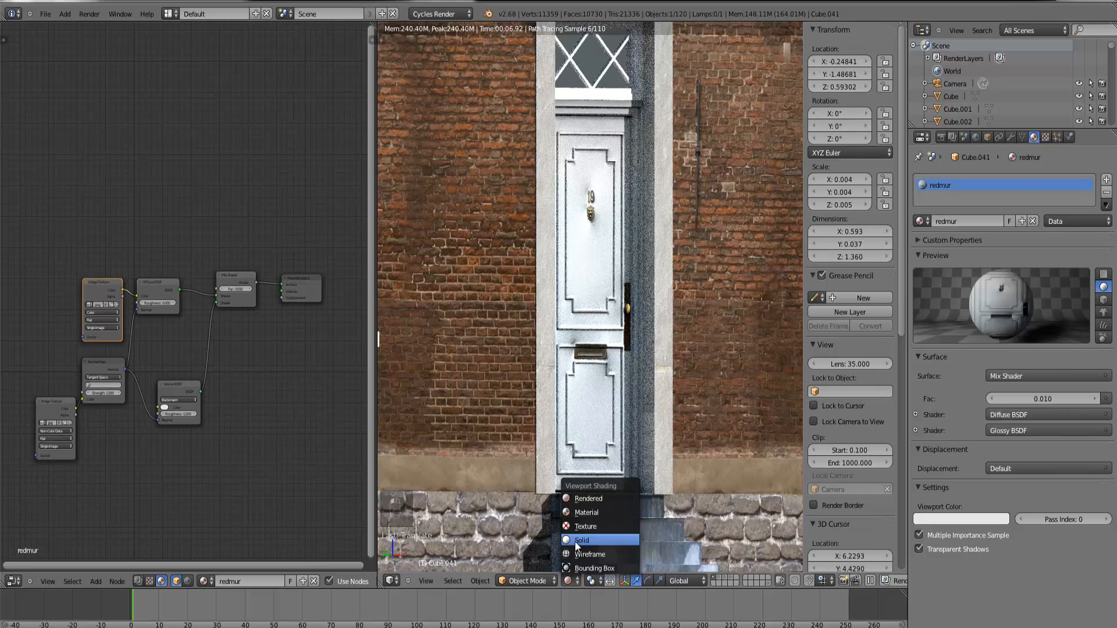
pyautogui.click(578, 541)
pyautogui.moveTo(598, 462)
pyautogui.mouseDown(button='middle')
pyautogui.moveTo(671, 368)
pyautogui.moveTo(662, 378)
pyautogui.moveTo(589, 365)
pyautogui.mouseUp(button='middle')
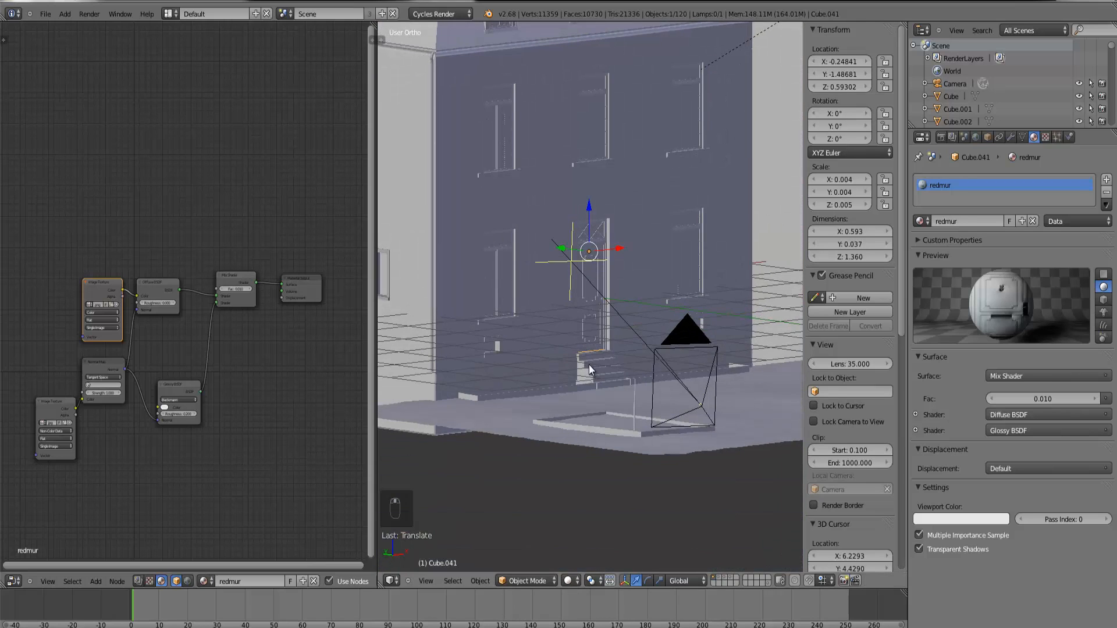
pyautogui.rightClick(589, 365)
pyautogui.scroll(5, 602, 389)
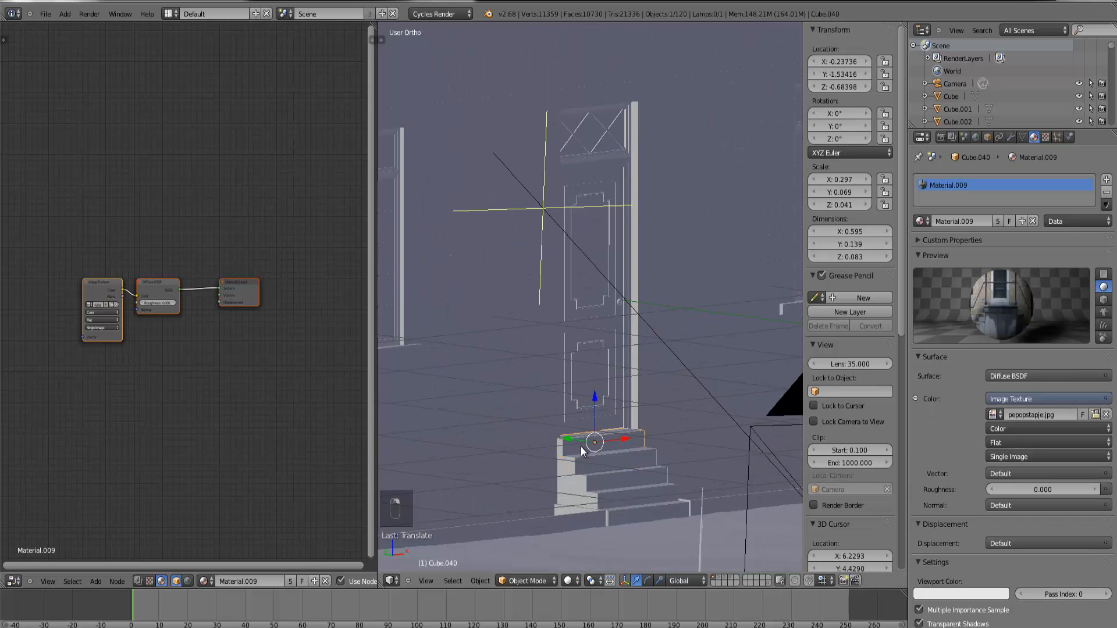
pyautogui.press('ctrl+KP_Decimal')
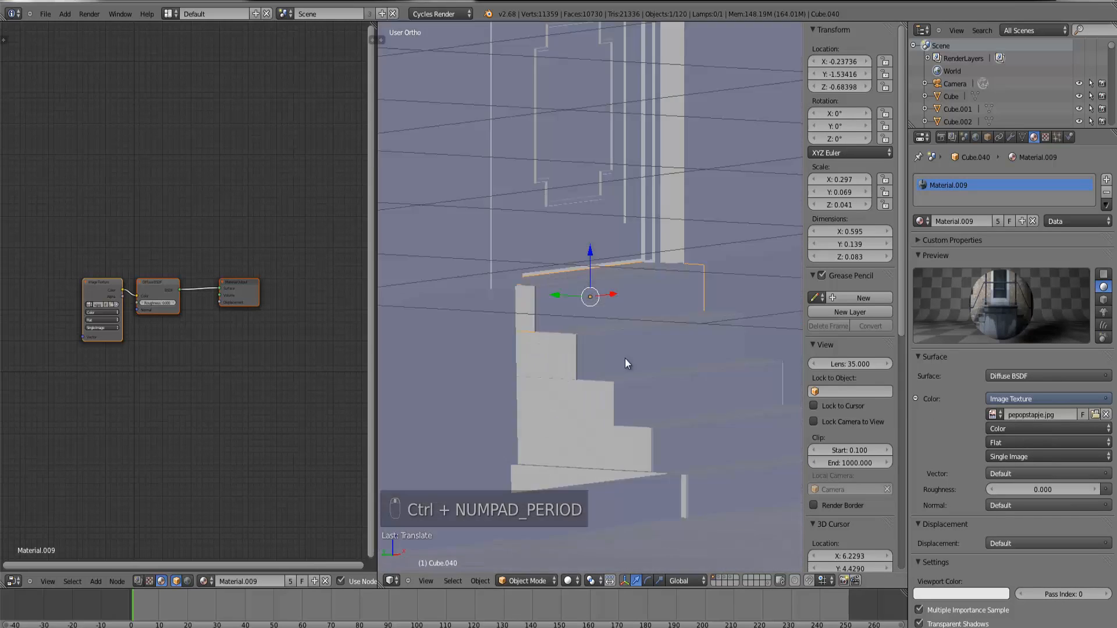
pyautogui.press('g')
pyautogui.click(689, 362)
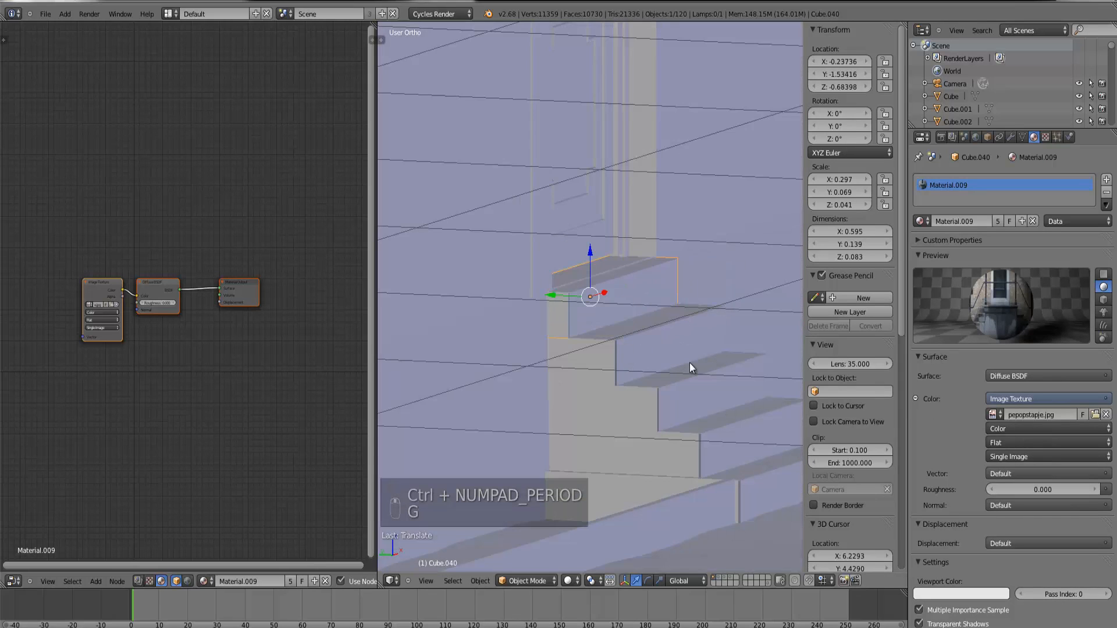
# Step: View the top entrance step from the front in wireframe and replace the node editor with an image editor showing pepopstapje.jpg
pyautogui.press('KP_1')
pyautogui.press('Tab')
pyautogui.press('z')
pyautogui.press('Tab')
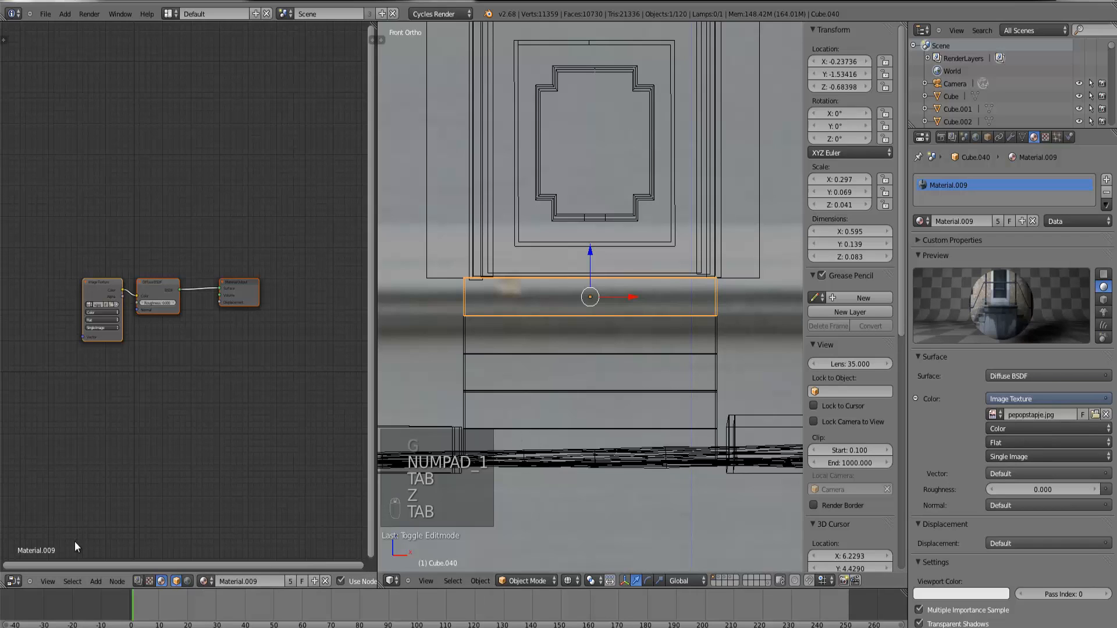
pyautogui.click(17, 579)
pyautogui.click(29, 487)
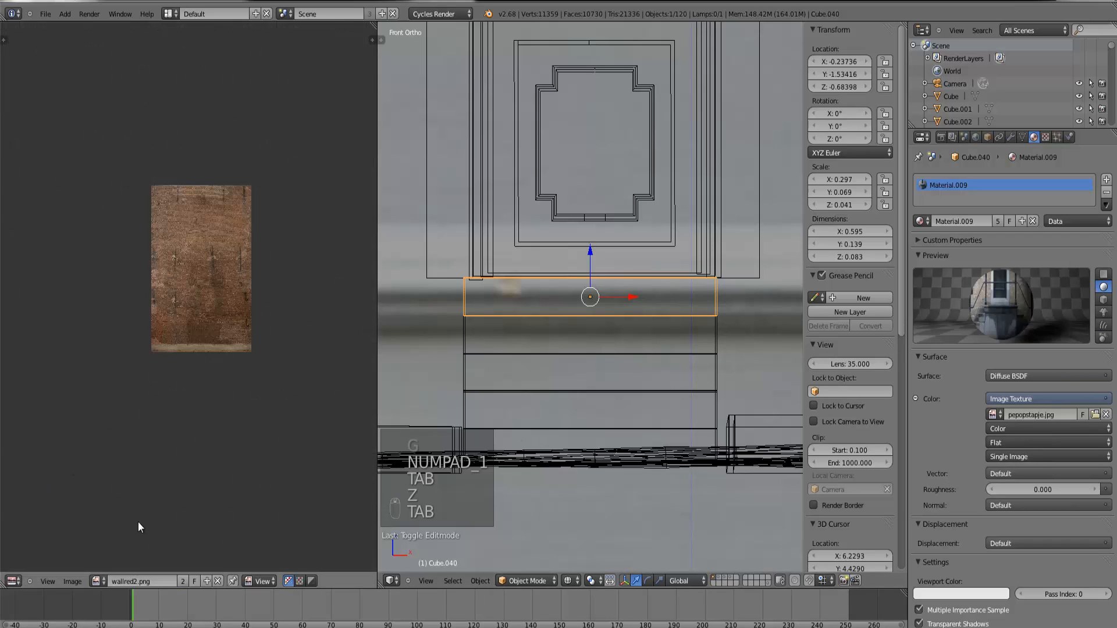
pyautogui.click(99, 581)
pyautogui.write('pep')
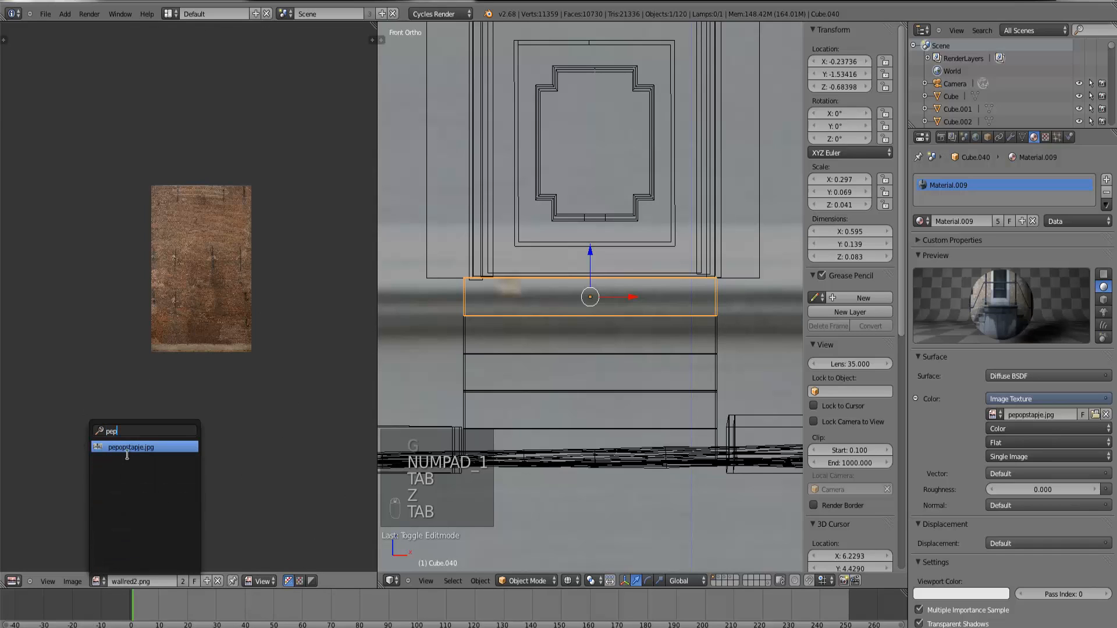
pyautogui.click(128, 447)
# Step: Select the top step's whole mesh and examine its UV layout over the stair photo
pyautogui.scroll(6, 259, 294)
pyautogui.press('Tab')
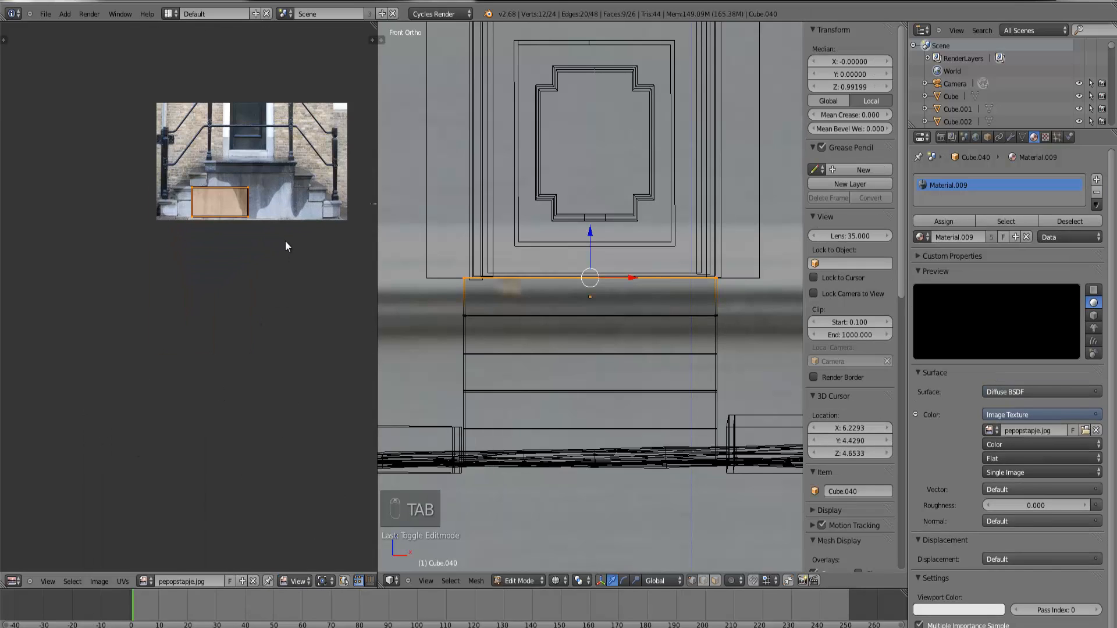
pyautogui.moveTo(285, 240); pyautogui.dragTo(197, 292, button='middle')
pyautogui.hotkey('ctrl', 'l')
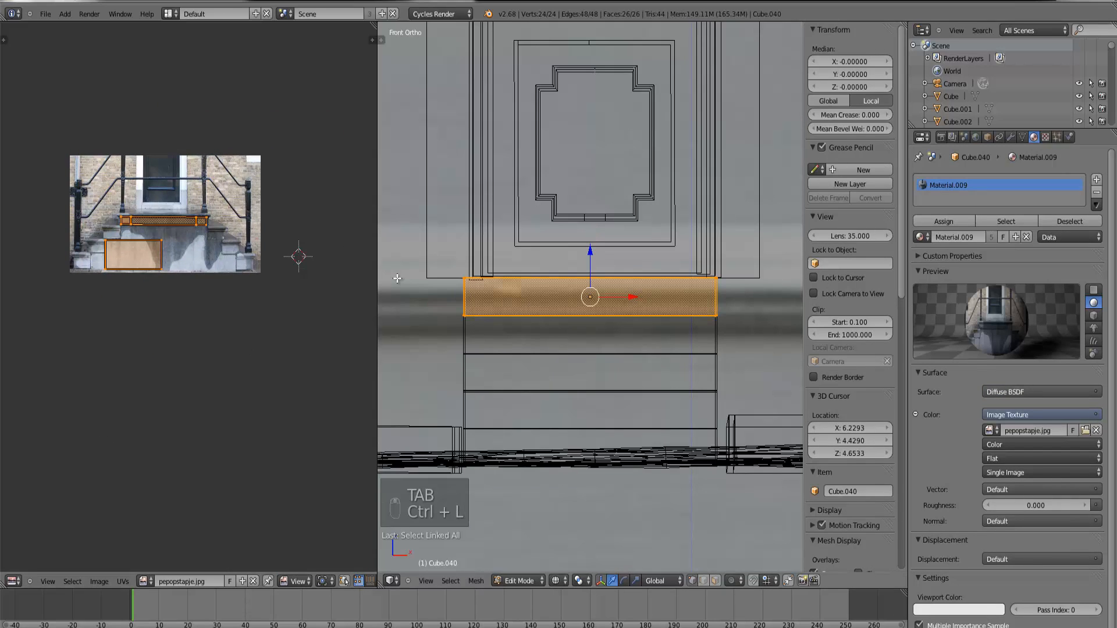
pyautogui.scroll(3, 263, 267)
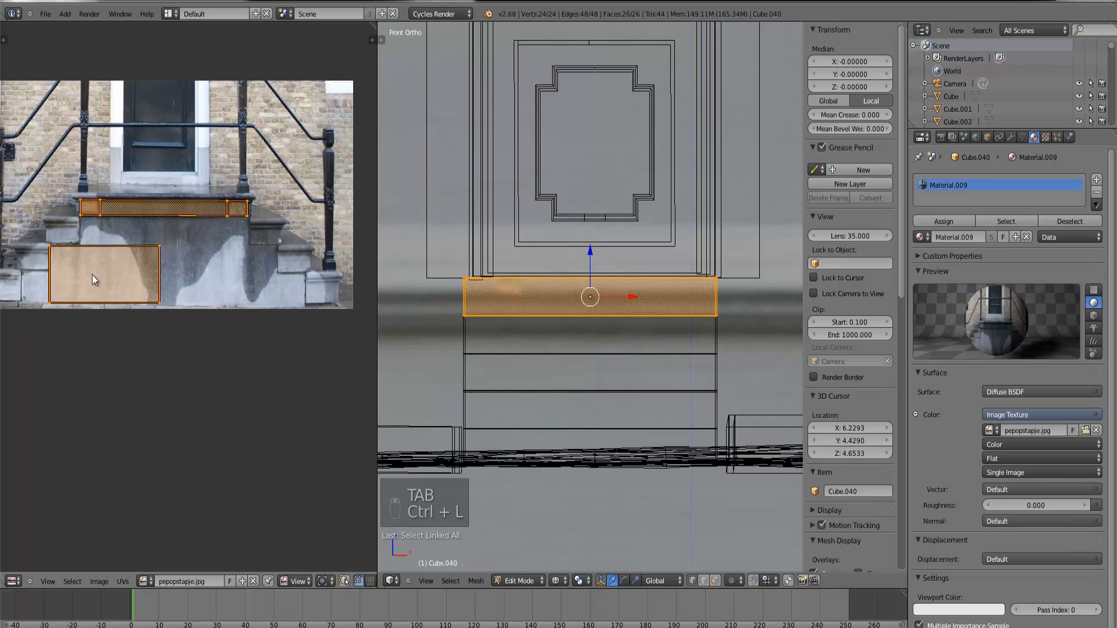
pyautogui.scroll(4, 92, 275)
pyautogui.scroll(-4, 250, 296)
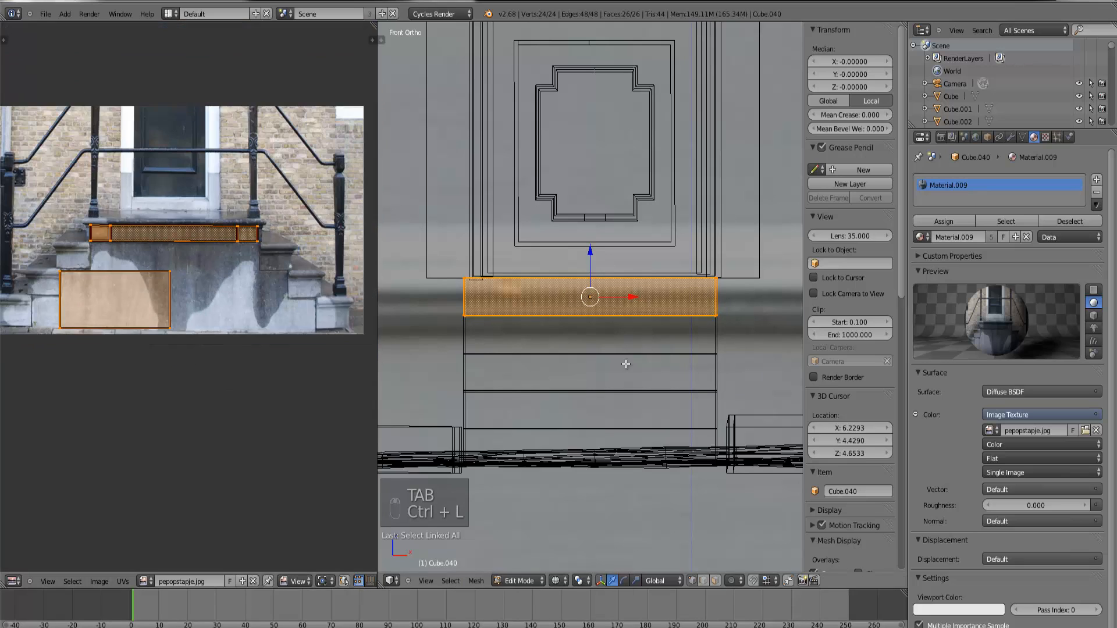
# Step: Examine the UV layouts of the four lower entrance steps one by one over the stair photo
pyautogui.press('Tab')
pyautogui.rightClick(711, 337)
pyautogui.press('Tab')
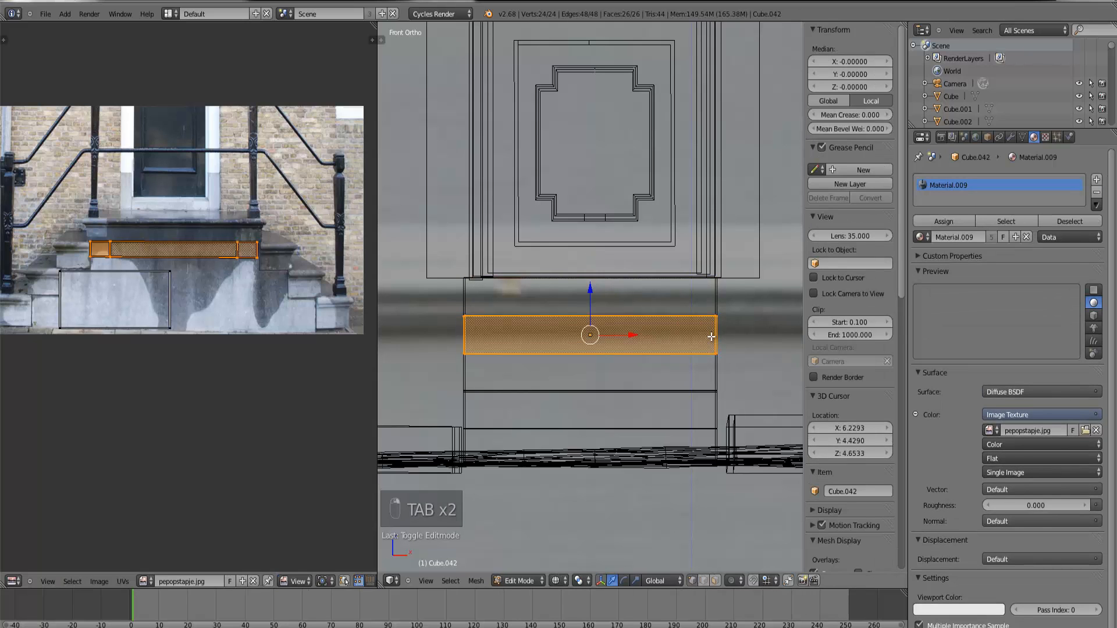
pyautogui.press('Tab')
pyautogui.rightClick(718, 376)
pyautogui.press('Tab')
pyautogui.press('Tab')
pyautogui.rightClick(718, 413)
pyautogui.press('Tab')
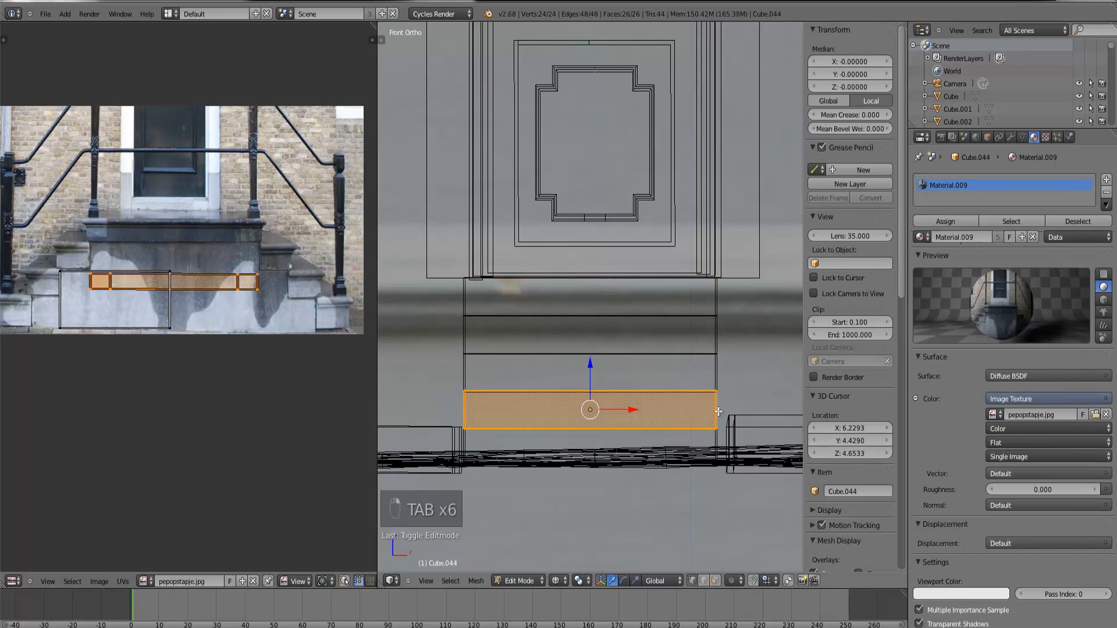
pyautogui.press('Tab')
pyautogui.rightClick(719, 441)
pyautogui.press('Tab')
# Step: Return to solid shading, leave mesh editing on the bottom step and examine the whole staircase
pyautogui.scroll(-4, 631, 359)
pyautogui.moveTo(631, 359); pyautogui.dragTo(657, 418, button='middle')
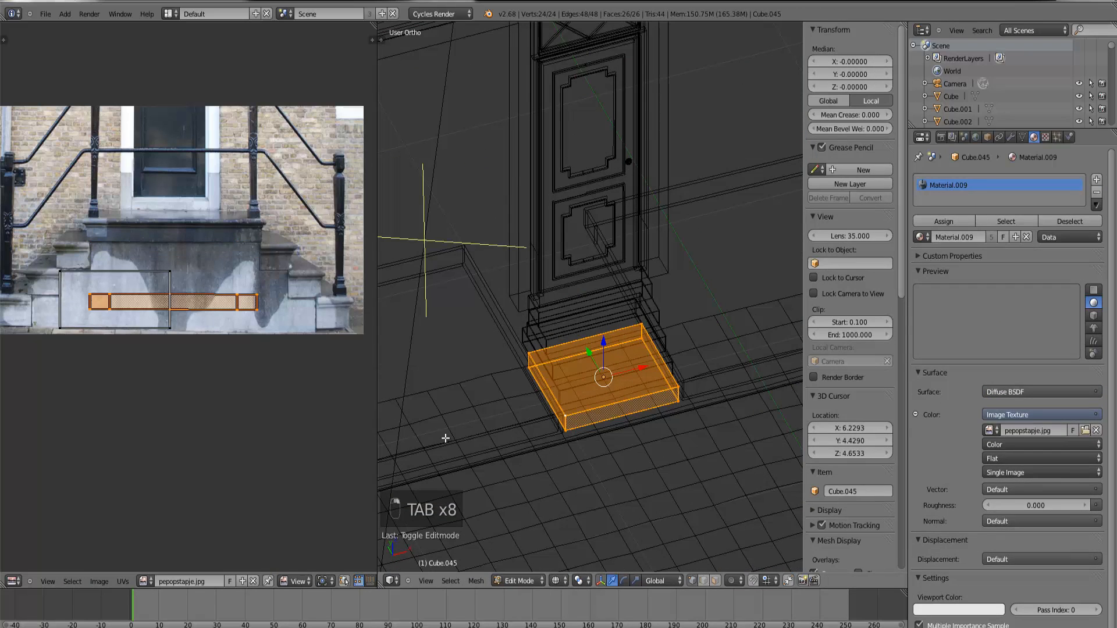
pyautogui.moveTo(476, 492)
pyautogui.mouseDown(button='middle')
pyautogui.moveTo(476, 472)
pyautogui.moveTo(483, 477)
pyautogui.mouseUp(button='middle')
pyautogui.click(557, 581)
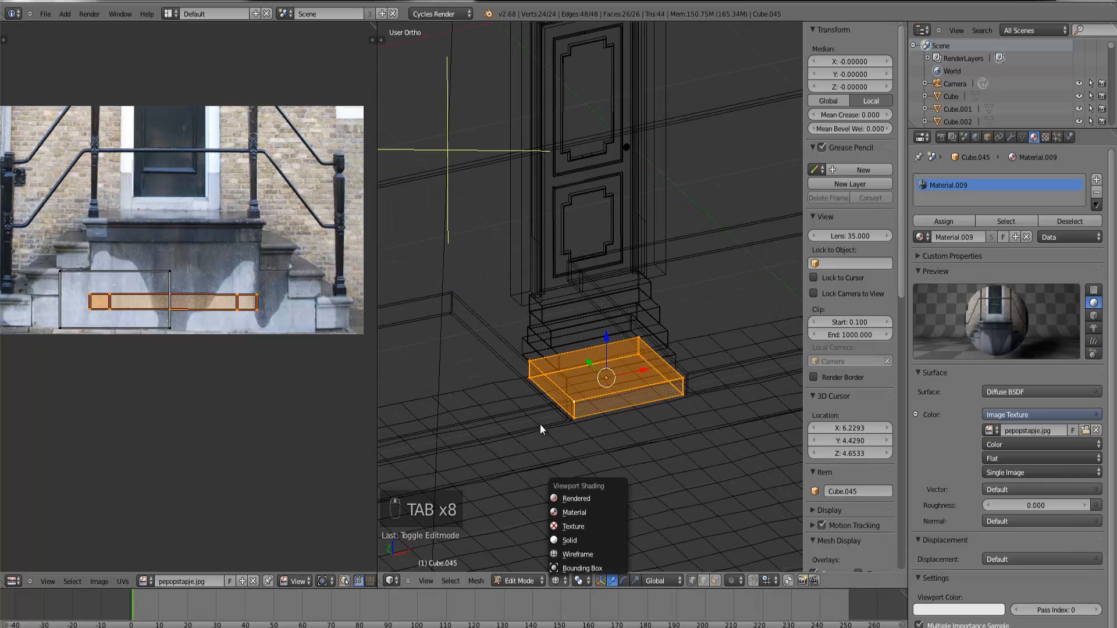
pyautogui.moveTo(539, 422)
pyautogui.mouseDown(button='middle')
pyautogui.moveTo(625, 400)
pyautogui.moveTo(622, 306)
pyautogui.mouseUp(button='middle')
pyautogui.press('z')
pyautogui.moveTo(669, 433); pyautogui.dragTo(640, 449, button='middle')
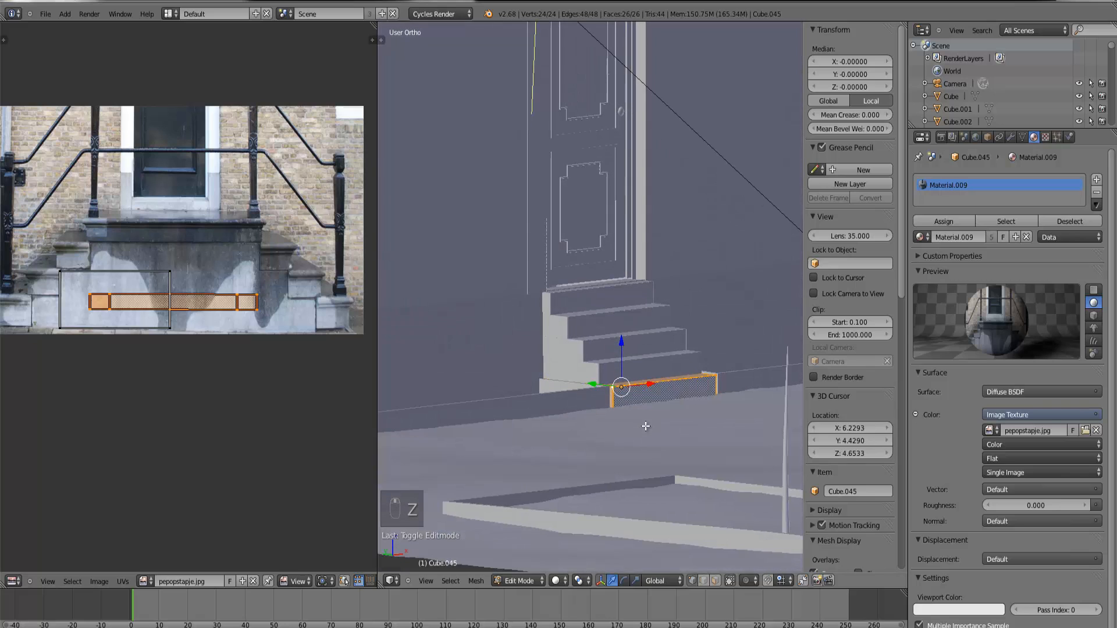
pyautogui.press('Tab')
pyautogui.press('Tab')
pyautogui.scroll(1, 644, 462)
pyautogui.press('Tab')
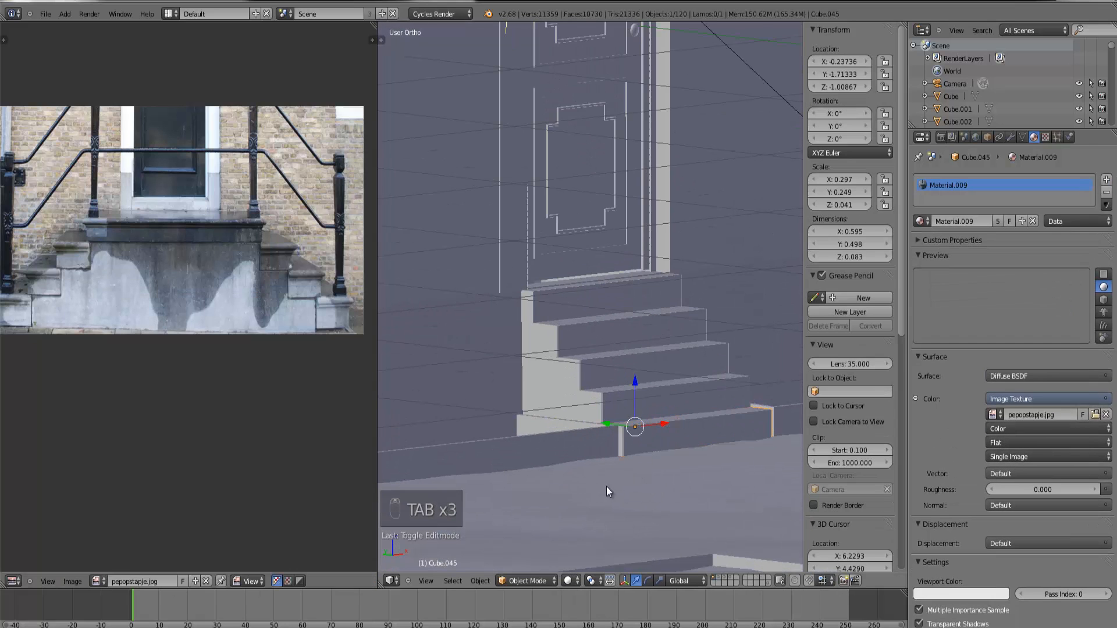
pyautogui.moveTo(616, 491); pyautogui.dragTo(593, 501, button='middle')
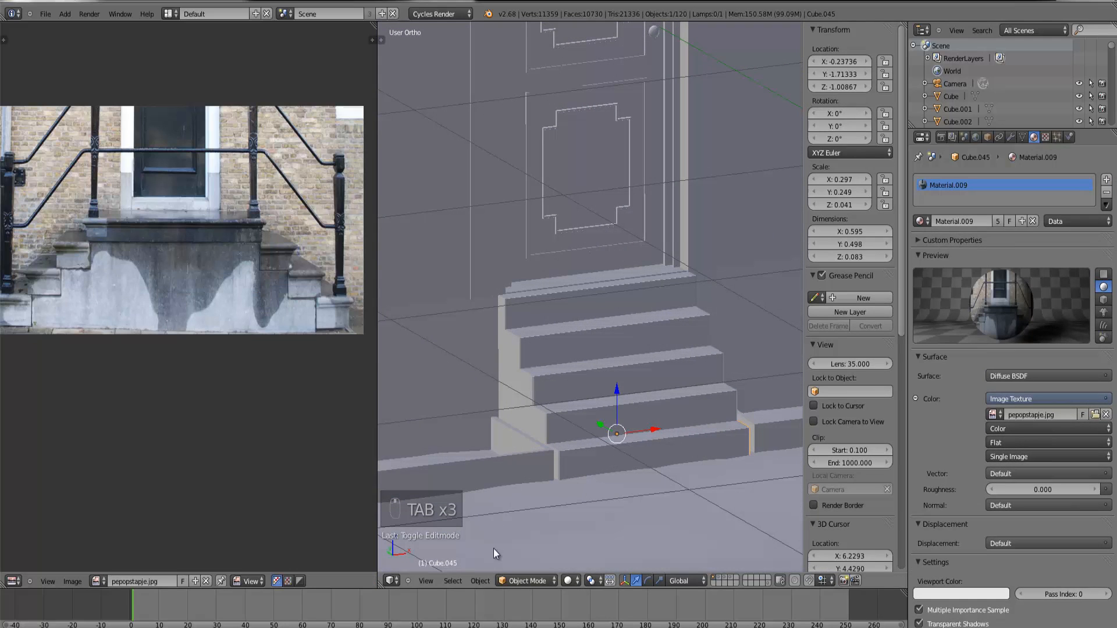
# Step: Switch to texture shading and examine the textured stairs, front door and complete building
pyautogui.click(574, 581)
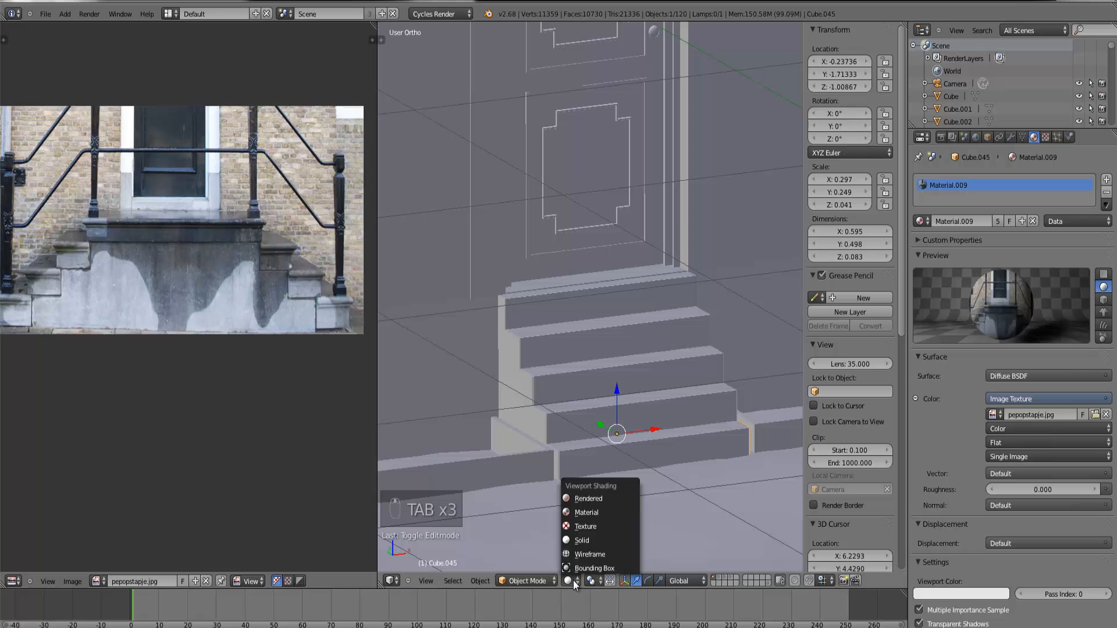
pyautogui.click(583, 527)
pyautogui.moveTo(607, 423); pyautogui.dragTo(557, 394, button='middle')
pyautogui.moveTo(662, 462); pyautogui.dragTo(601, 467, button='middle')
pyautogui.scroll(-5, 651, 452)
pyautogui.scroll(-2, 602, 469)
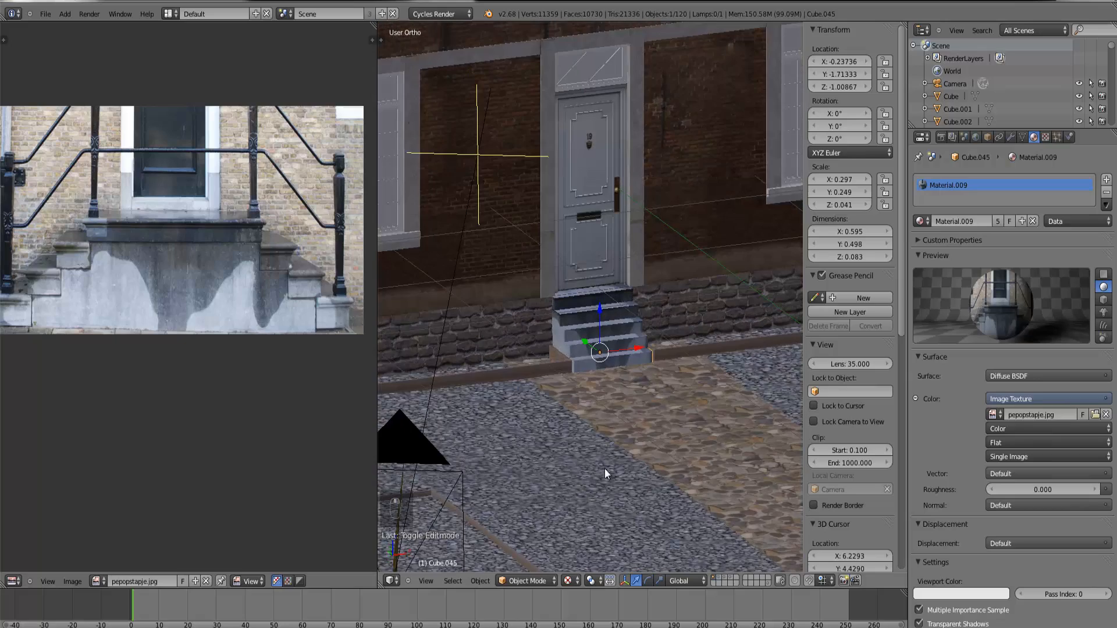
pyautogui.scroll(-3, 605, 469)
pyautogui.moveTo(473, 359)
pyautogui.mouseDown(button='middle')
pyautogui.moveTo(493, 369)
pyautogui.moveTo(479, 379)
pyautogui.moveTo(426, 349)
pyautogui.moveTo(491, 358)
pyautogui.mouseUp(button='middle')
pyautogui.scroll(-3, 459, 349)
# Step: Select the brick chimney near the front corner of the mansard roof and examine its textures up close
pyautogui.rightClick(521, 105)
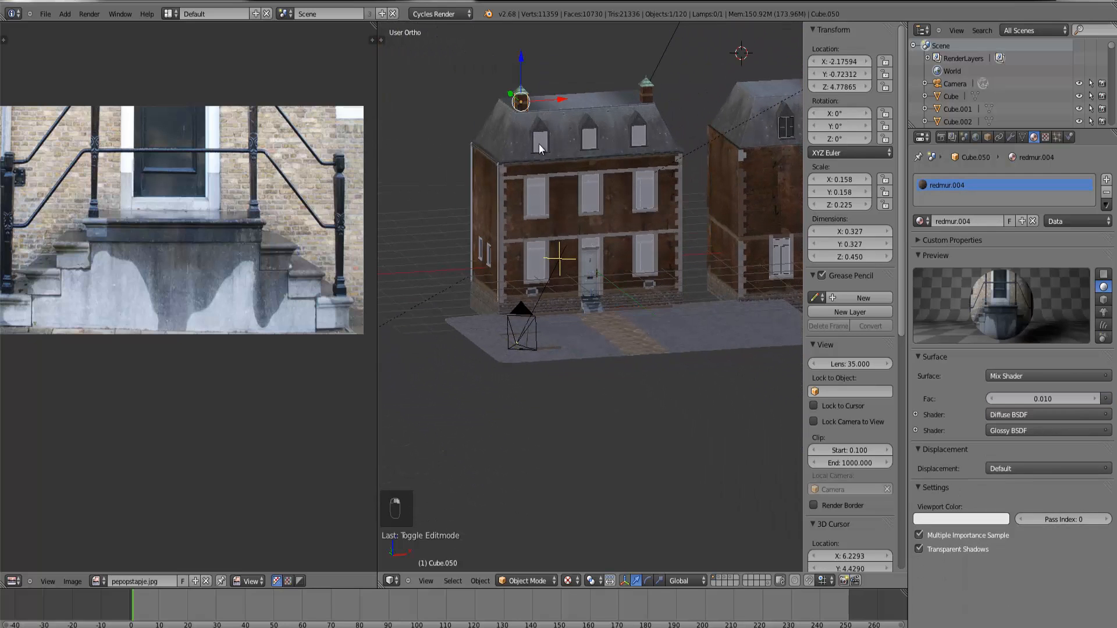
pyautogui.press('ctrl+KP_Decimal')
pyautogui.scroll(-8, 571, 270)
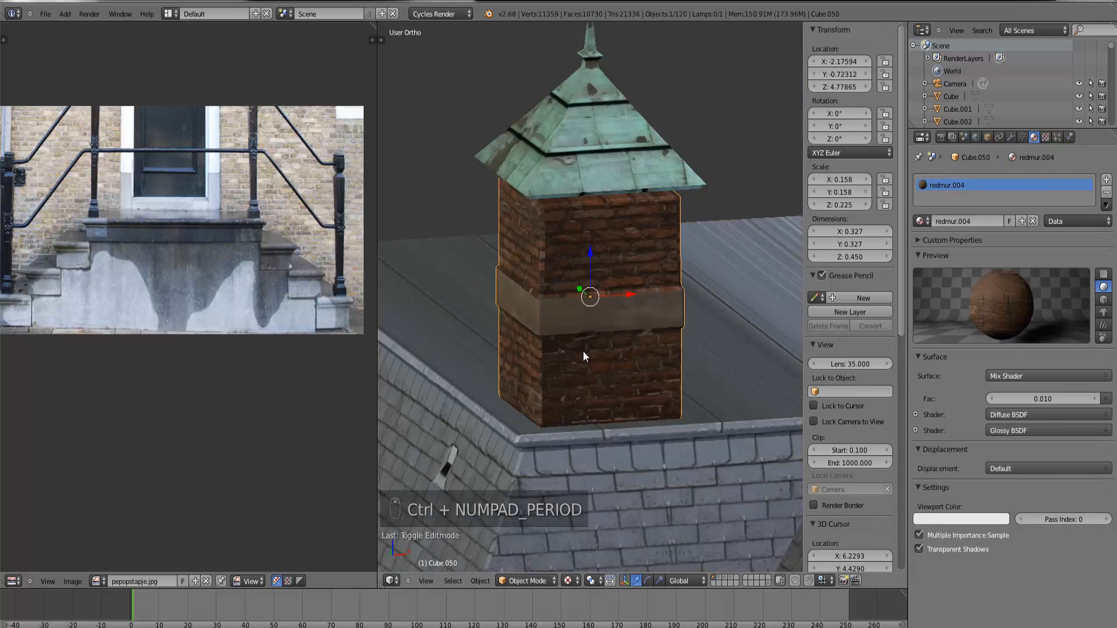
pyautogui.scroll(-4, 578, 399)
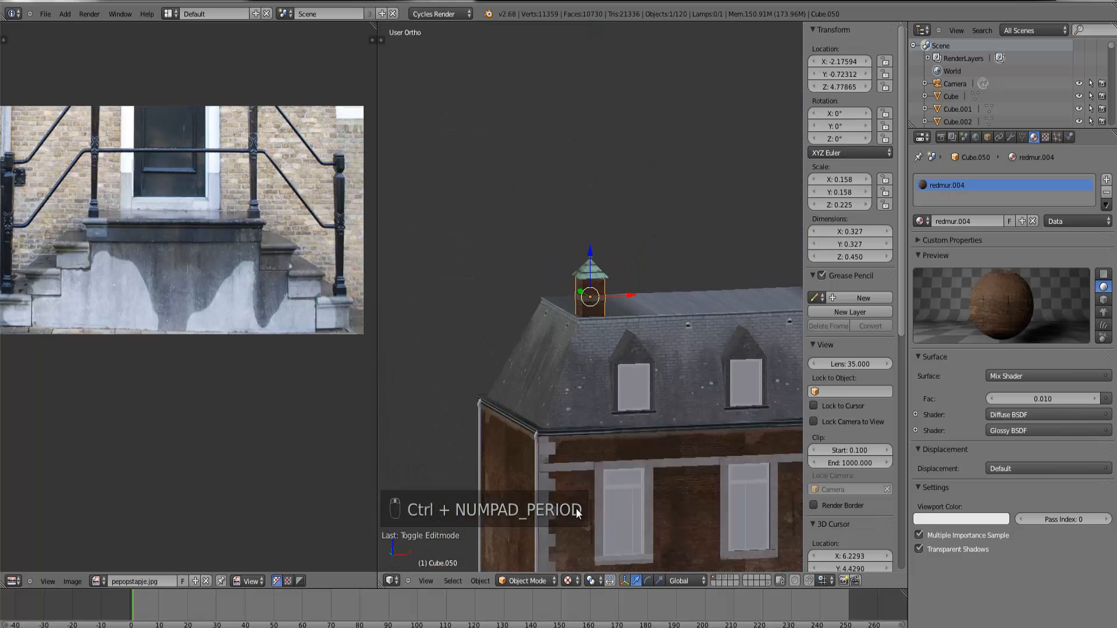
pyautogui.scroll(6, 582, 500)
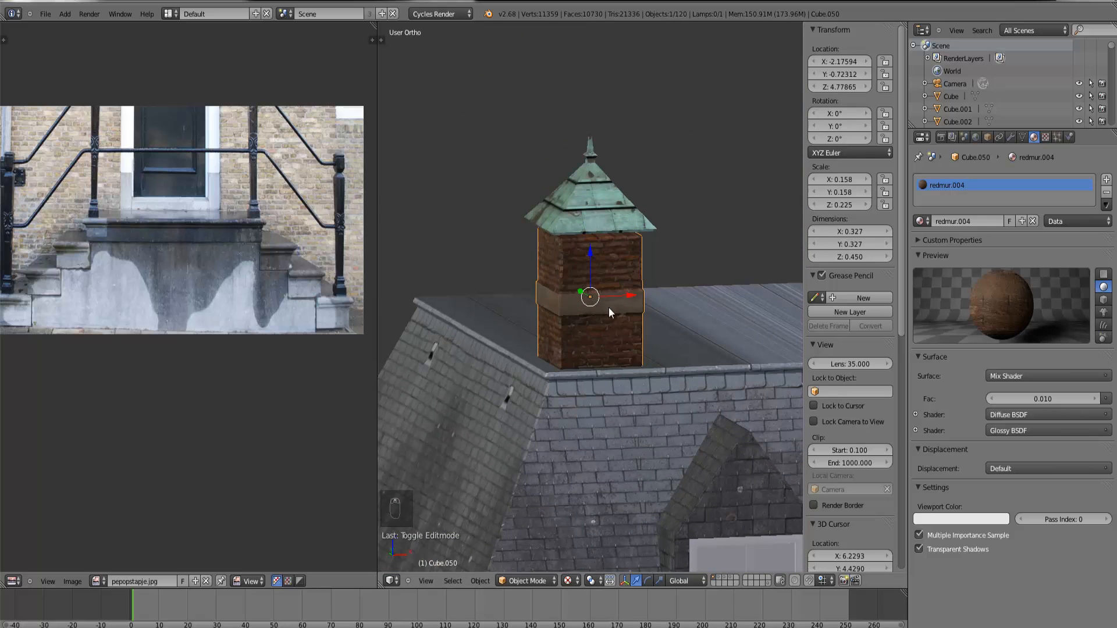
# Step: Examine the mesh of the chimney's copper cap from the front in wireframe
pyautogui.rightClick(581, 207)
pyautogui.press('KP_1')
pyautogui.press('Tab')
pyautogui.press('z')
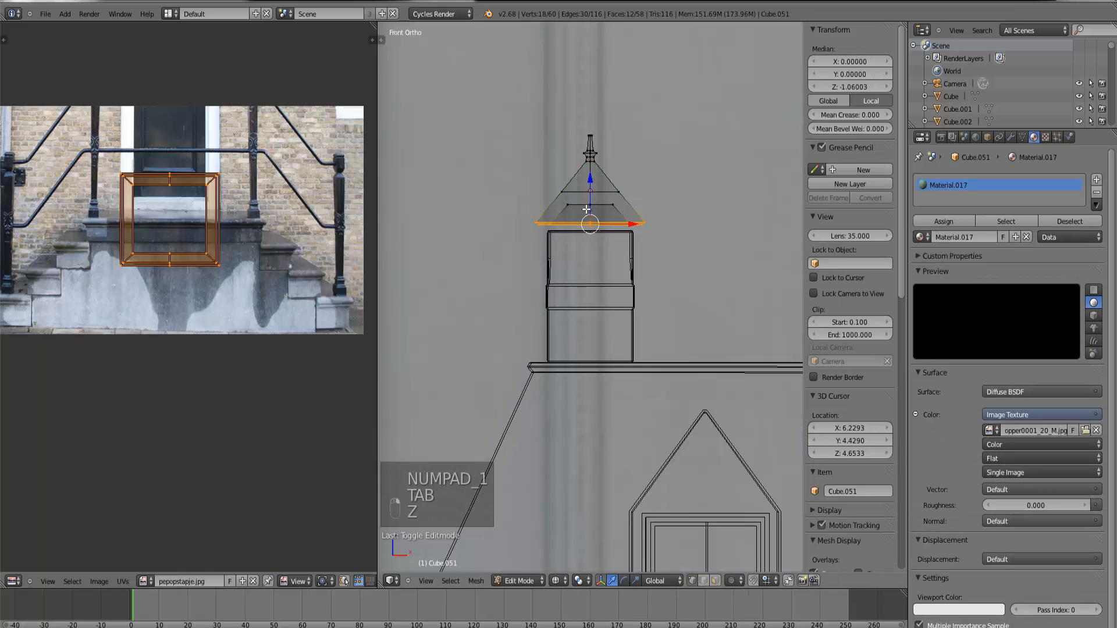
pyautogui.press('Tab')
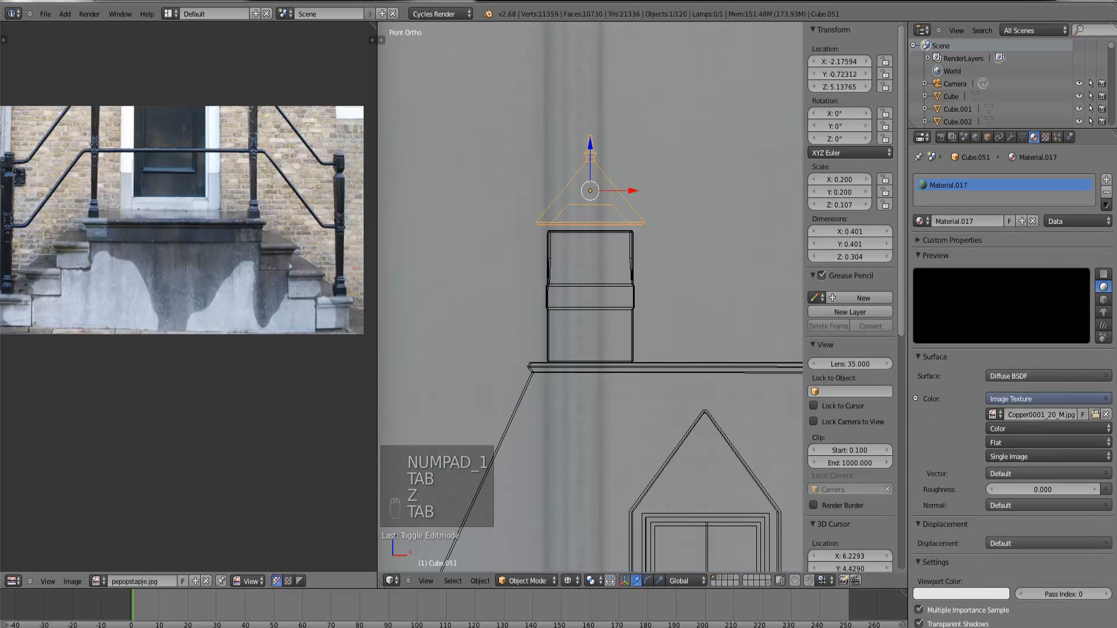
# Step: Add a cube and move it above the roof beside the chimney, to about X -1.16 and Z 5.09
pyautogui.click(65, 14)
pyautogui.moveTo(81, 27)
pyautogui.click(148, 39)
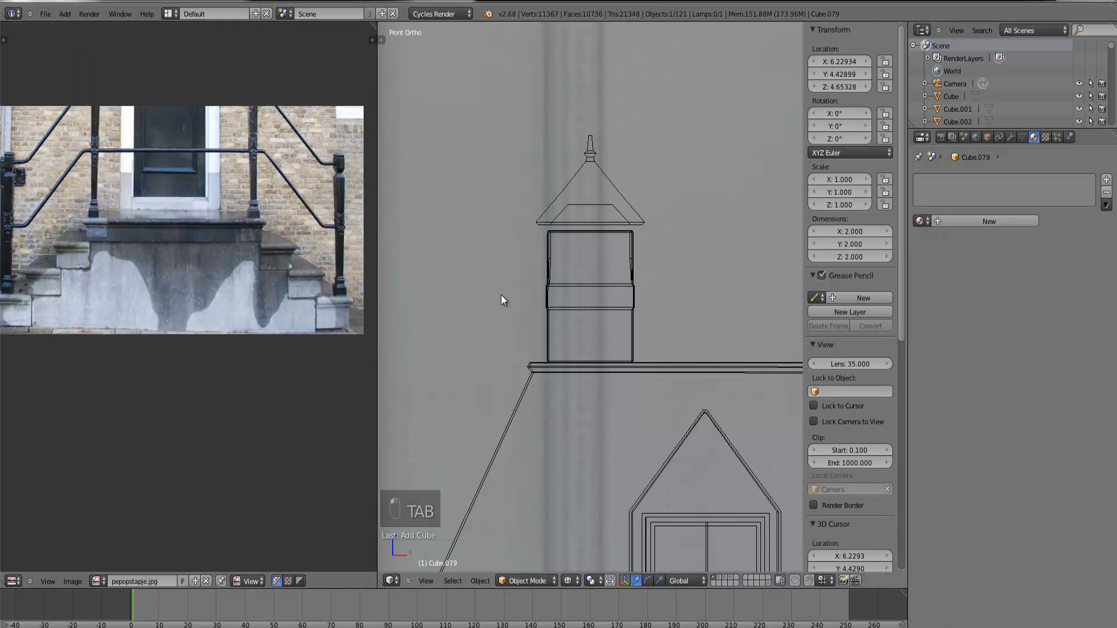
pyautogui.scroll(-7, 504, 299)
pyautogui.press('g')
pyautogui.click(735, 184)
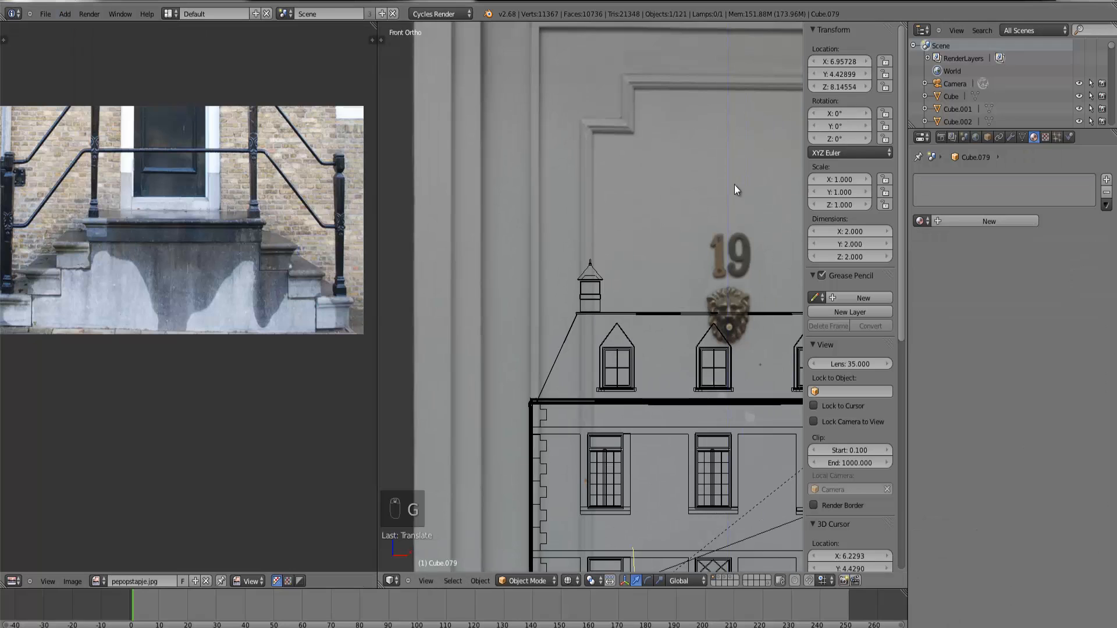
pyautogui.scroll(-6, 690, 338)
pyautogui.press('g')
pyautogui.click(425, 482)
pyautogui.press('g')
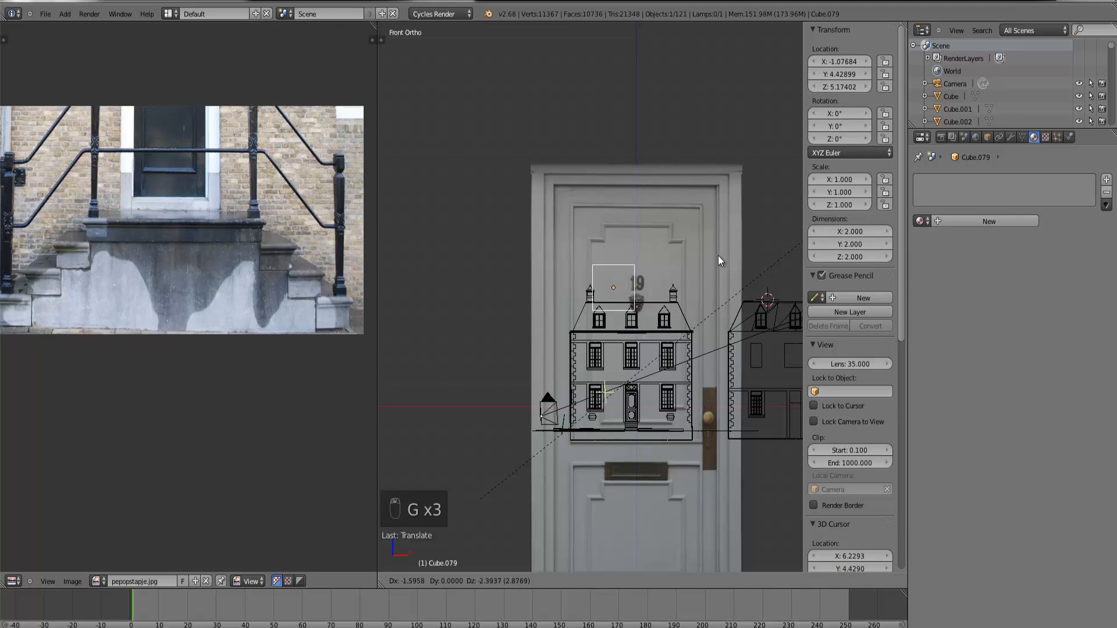
pyautogui.click(717, 257)
# Step: Flatten the cube along Z and scale it down to about 0.594 × 0.594 × 0.196
pyautogui.press('ctrl+KP_Decimal')
pyautogui.press('s')
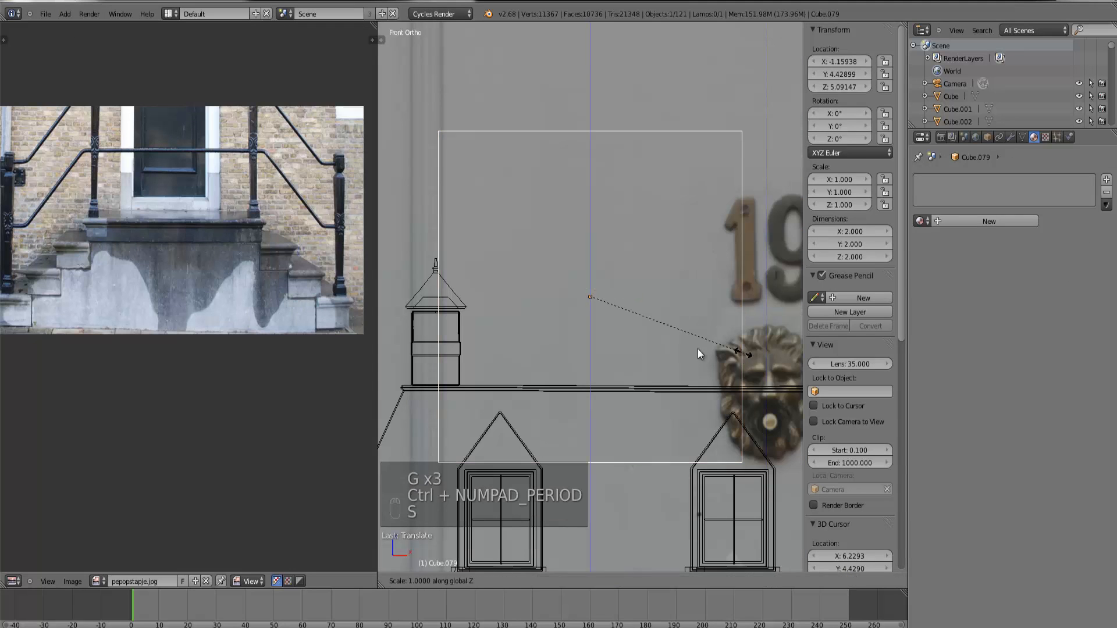
pyautogui.click(637, 330)
pyautogui.press('g')
pyautogui.click(669, 336)
pyautogui.press('s')
pyautogui.click(605, 324)
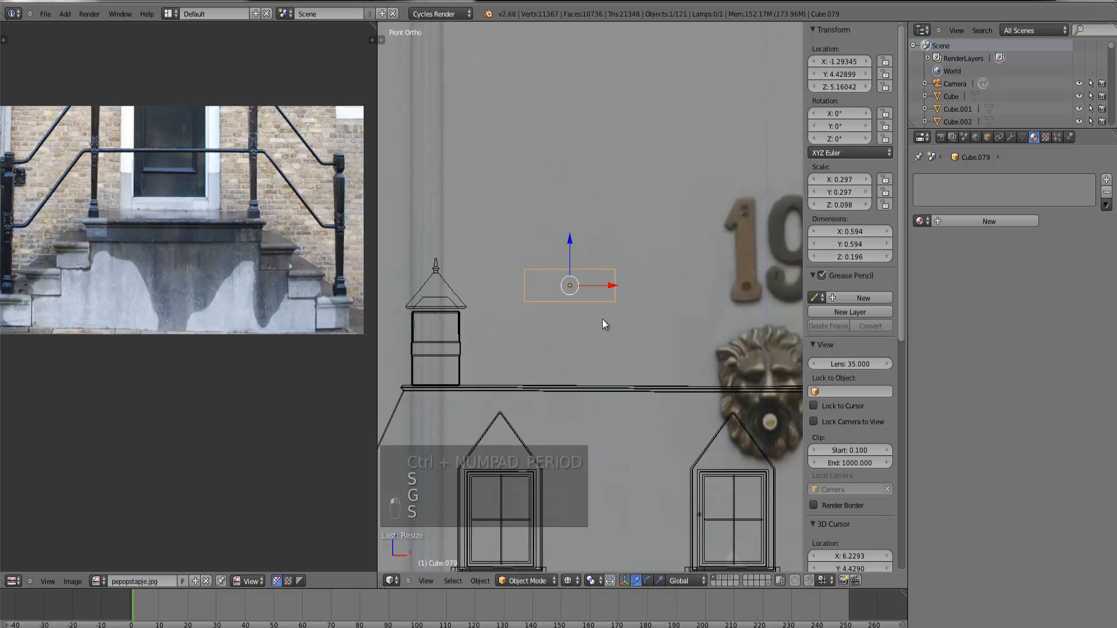
# Step: Move the flat box closer to the chimney cap and scale it down to about 0.361 × 0.361 × 0.119
pyautogui.scroll(2, 605, 326)
pyautogui.press('g')
pyautogui.click(610, 332)
pyautogui.press('ctrl+KP_Decimal')
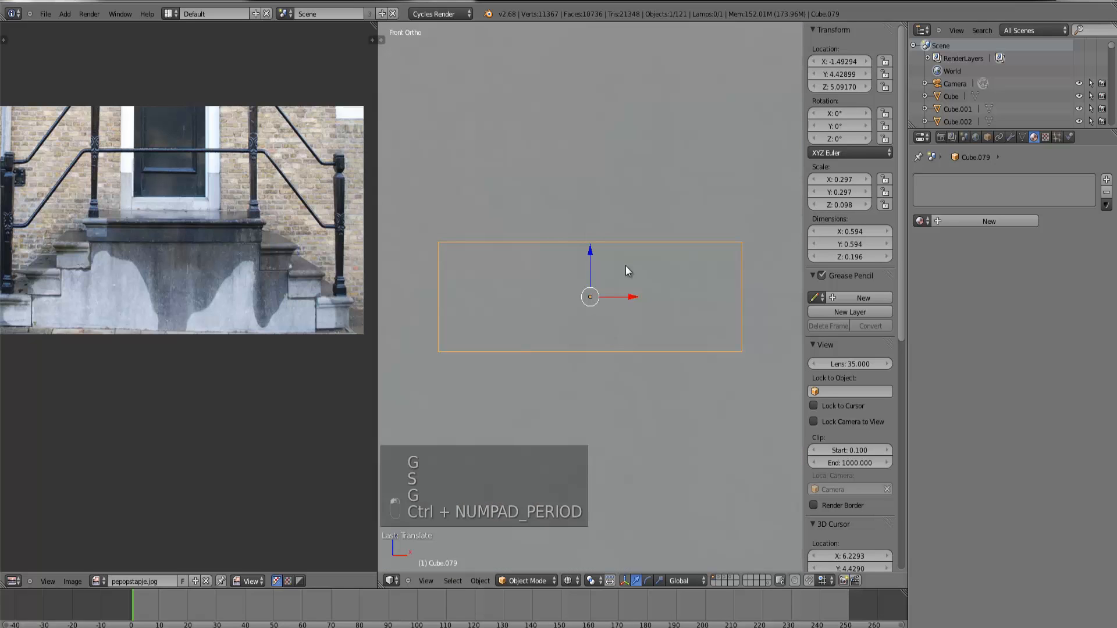
pyautogui.scroll(-5, 634, 274)
pyautogui.press('g')
pyautogui.click(663, 279)
pyautogui.press('s')
pyautogui.click(652, 311)
pyautogui.press('g')
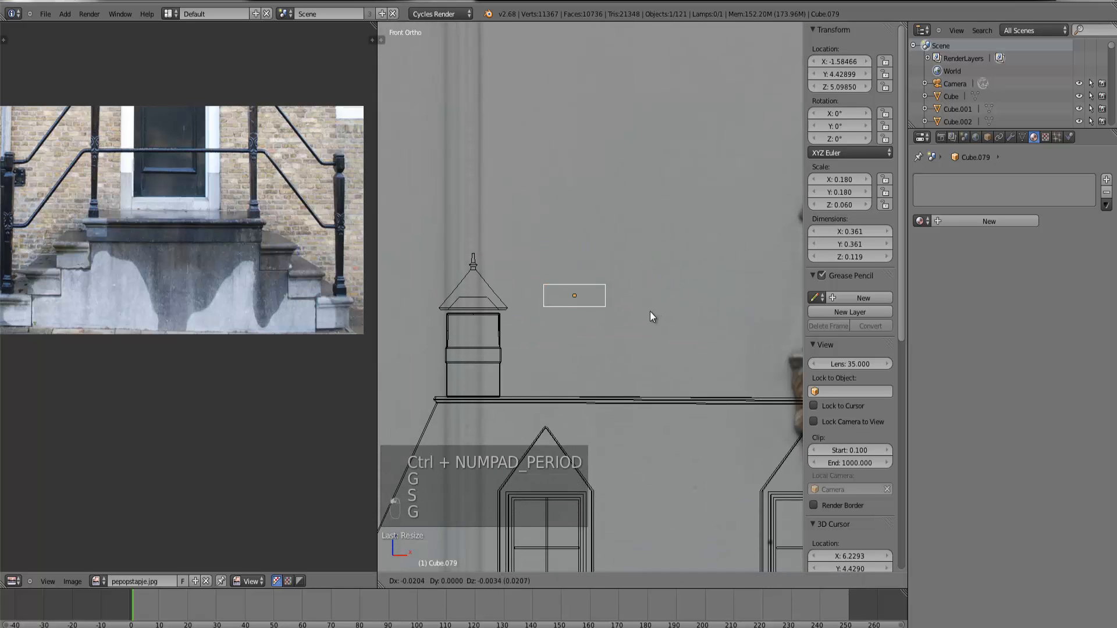
pyautogui.click(641, 316)
# Step: Raise the box's four upper vertices along Z and scale them almost to a point to form a pyramid roof
pyautogui.press('Tab')
pyautogui.scroll(2, 634, 305)
pyautogui.rightClick(594, 287)
pyautogui.press('b')
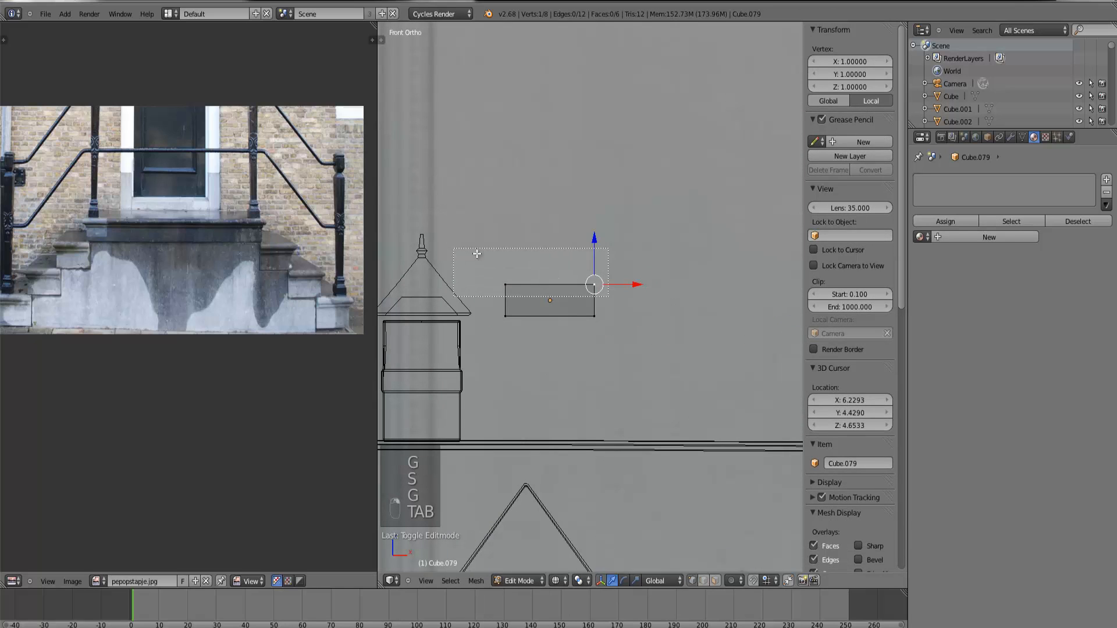
pyautogui.moveTo(477, 253); pyautogui.dragTo(455, 249)
pyautogui.moveTo(552, 247); pyautogui.dragTo(549, 218)
pyautogui.press('s')
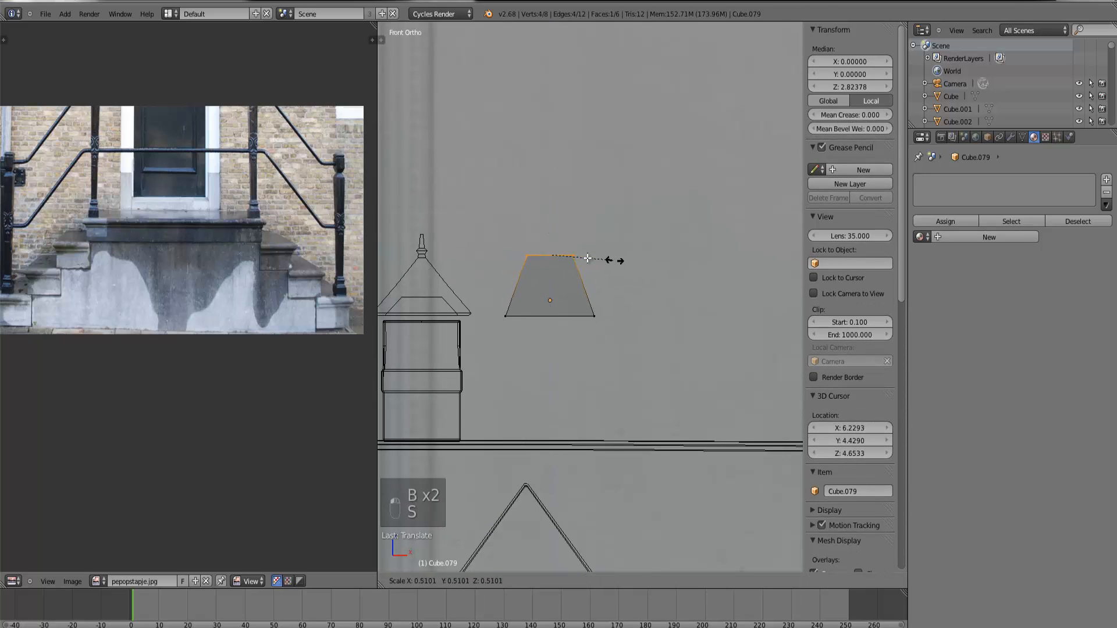
pyautogui.click(560, 253)
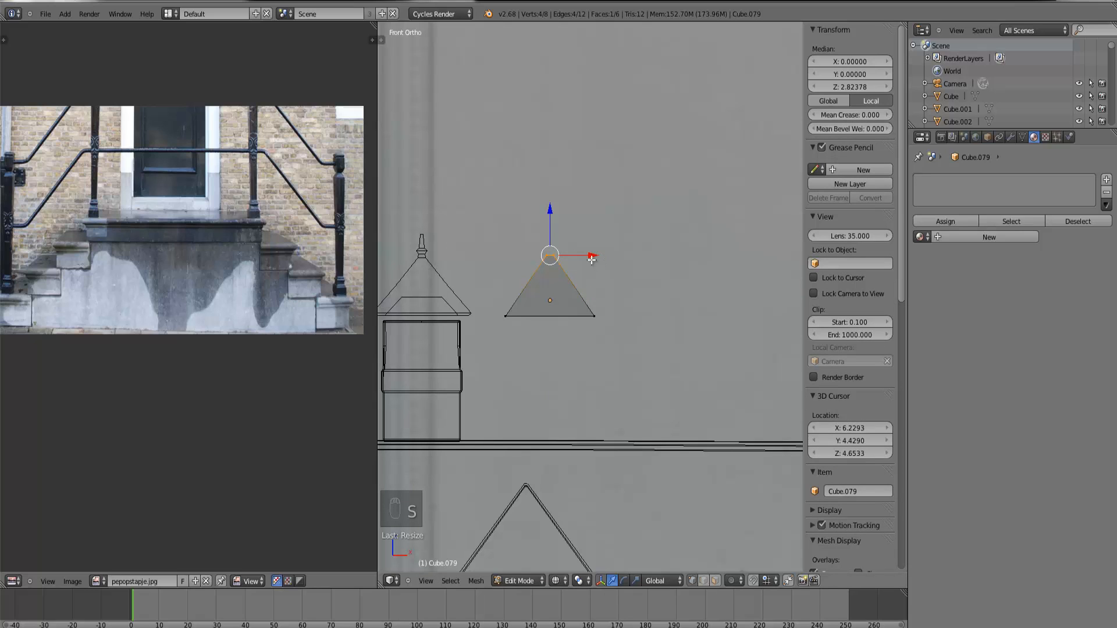
# Step: Extrude the pyramid's tip upward into a short neck and flare the next extrusion outward as a finial collar
pyautogui.scroll(3, 583, 265)
pyautogui.scroll(-2, 582, 265)
pyautogui.scroll(2, 583, 265)
pyautogui.press('e')
pyautogui.press('s')
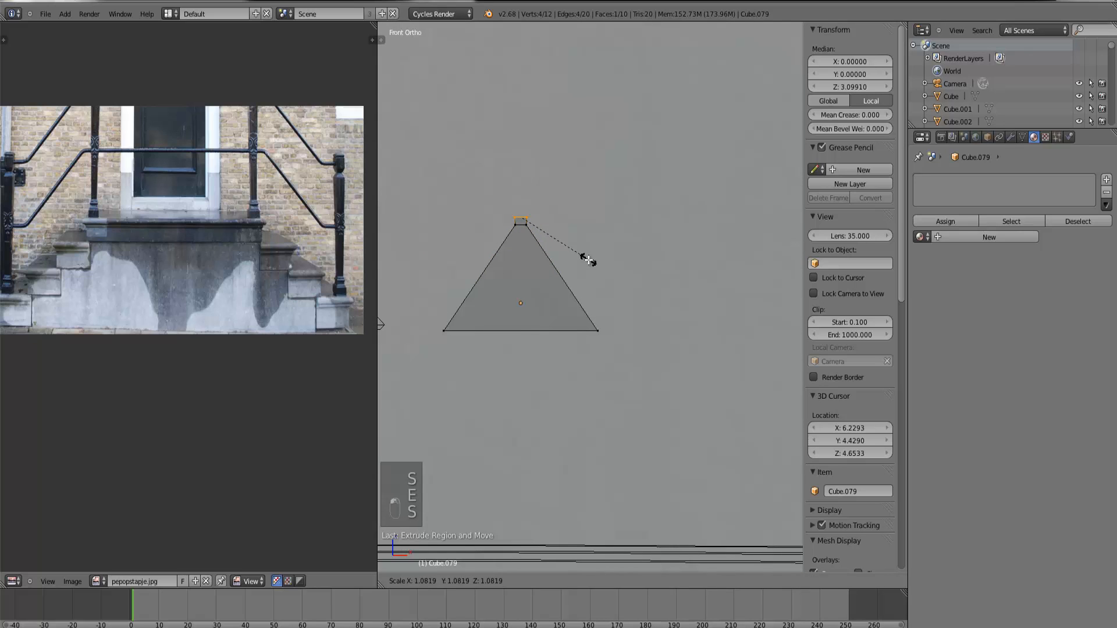
pyautogui.click(588, 256)
pyautogui.press('e')
pyautogui.press('s')
pyautogui.click(661, 261)
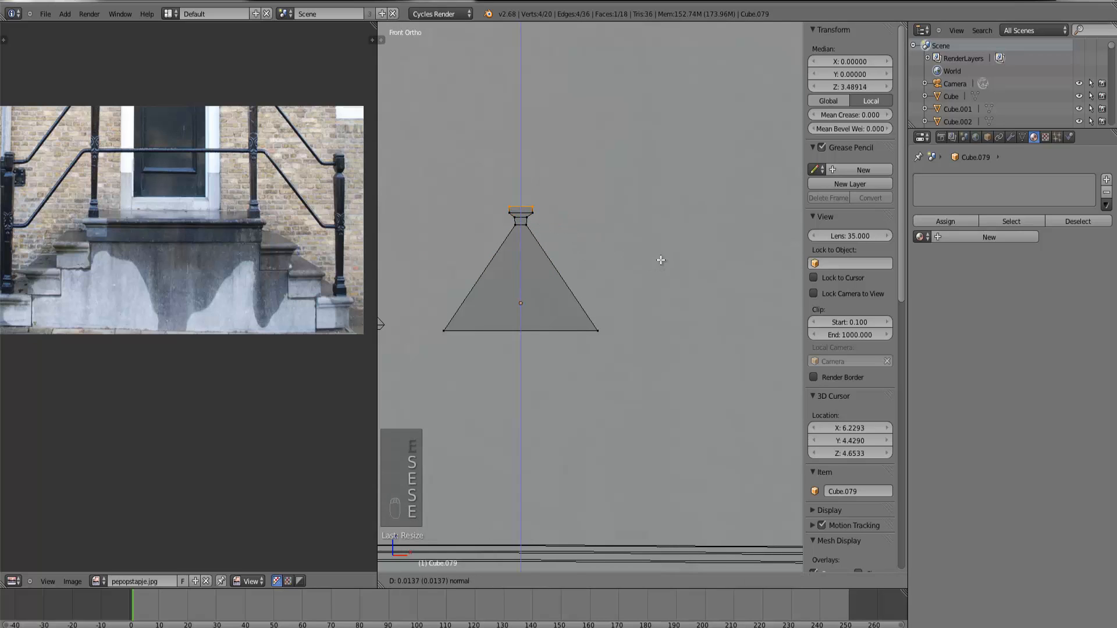
# Step: Extrude and scale the finial's top face in three more stages, narrowing above the collar and tapering into a slender spire
pyautogui.press('e')
pyautogui.press('s')
pyautogui.click(592, 246)
pyautogui.press('e')
pyautogui.press('s')
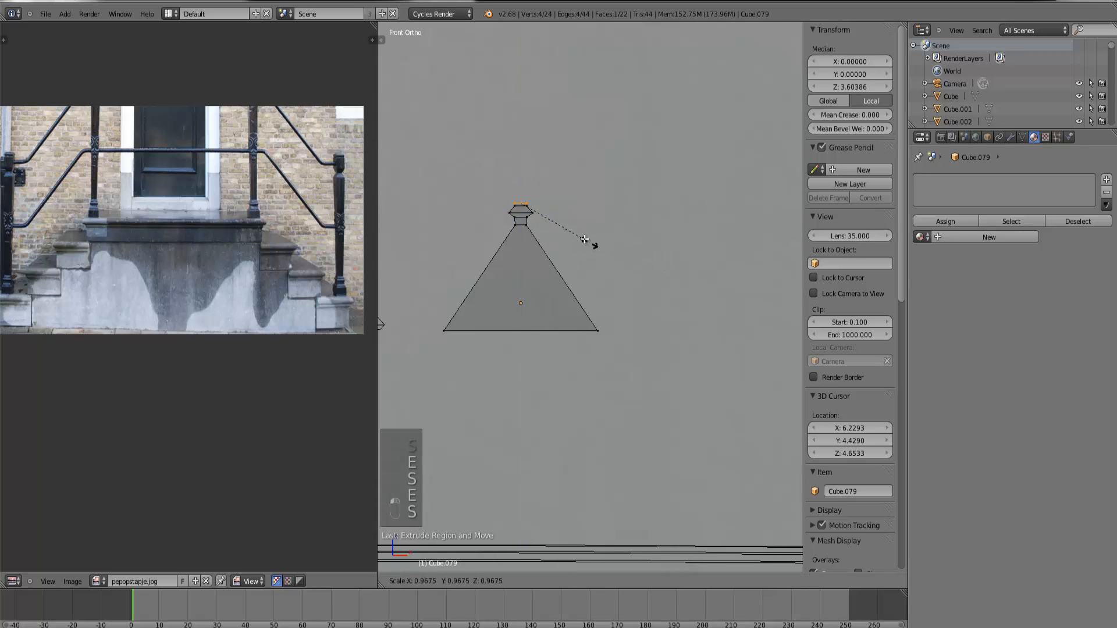
pyautogui.click(561, 227)
pyautogui.press('e')
pyautogui.press('s')
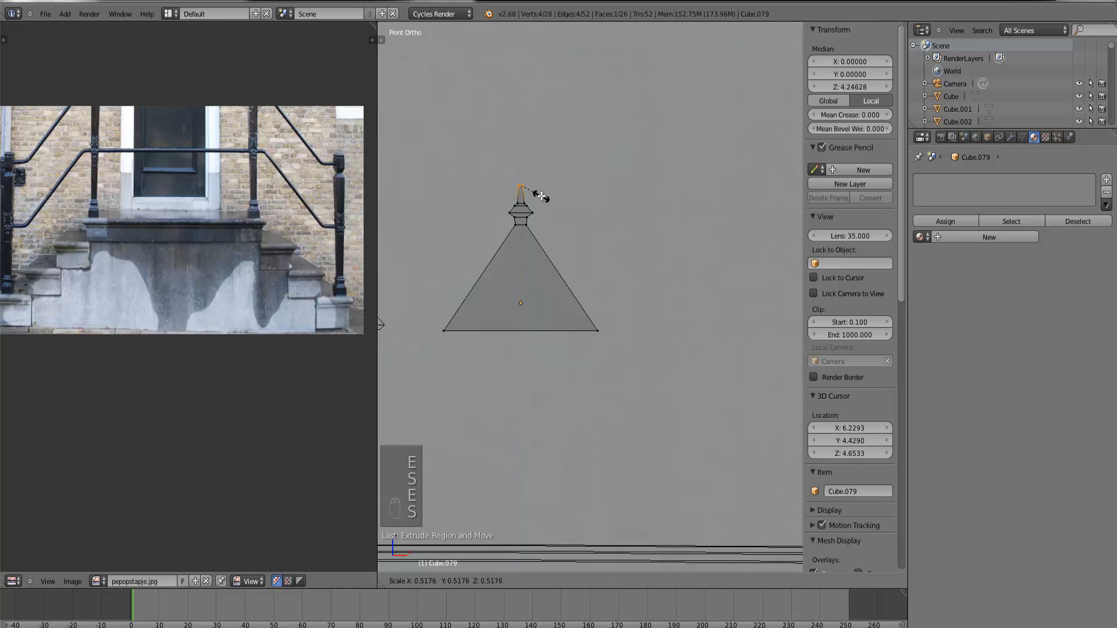
pyautogui.click(542, 196)
# Step: Select the pyramid's base vertices and extrude and scale them in small downward stages to form a thin rim beneath the roof
pyautogui.rightClick(608, 333)
pyautogui.press('b')
pyautogui.moveTo(425, 312); pyautogui.dragTo(630, 342)
pyautogui.press('e')
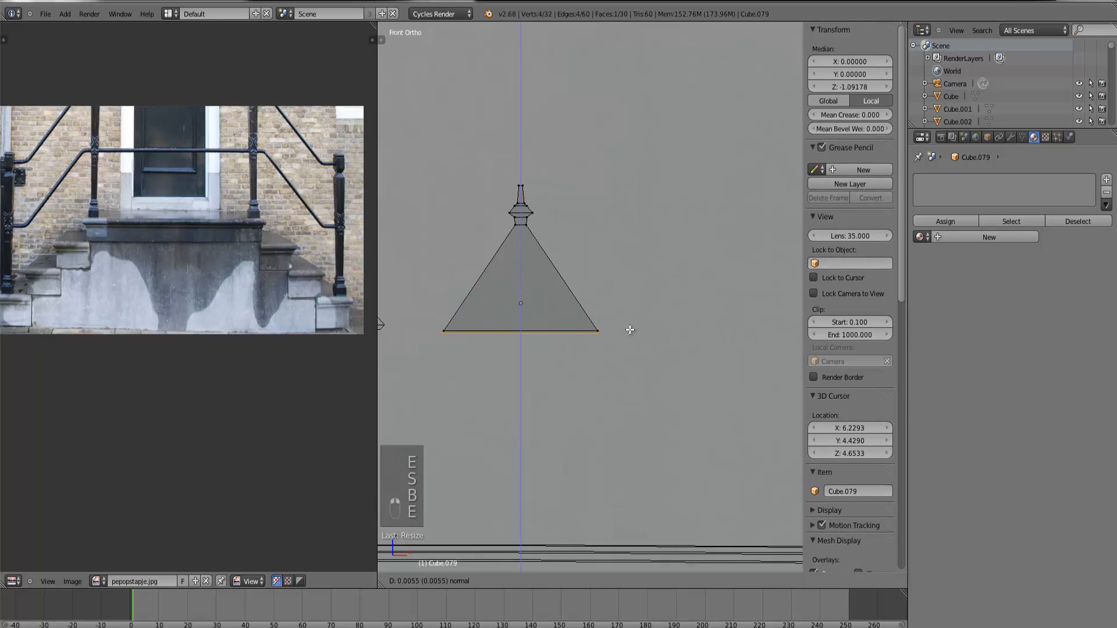
pyautogui.press('s')
pyautogui.click(624, 331)
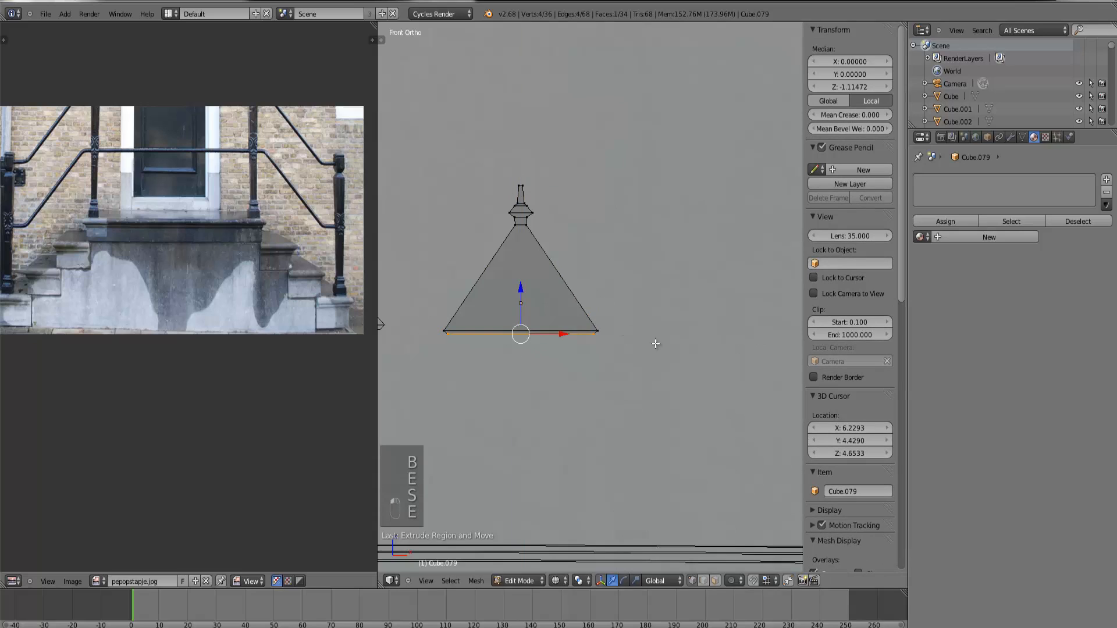
pyautogui.press('e')
pyautogui.press('s')
pyautogui.click(644, 344)
pyautogui.moveTo(519, 301); pyautogui.dragTo(523, 287)
pyautogui.press('e')
pyautogui.click(522, 301)
pyautogui.press('s')
pyautogui.press('Tab')
# Step: Select the pyramid cap's entire linked mesh and bevel its edges with one segment at an offset of about 0.01
pyautogui.scroll(-5, 643, 334)
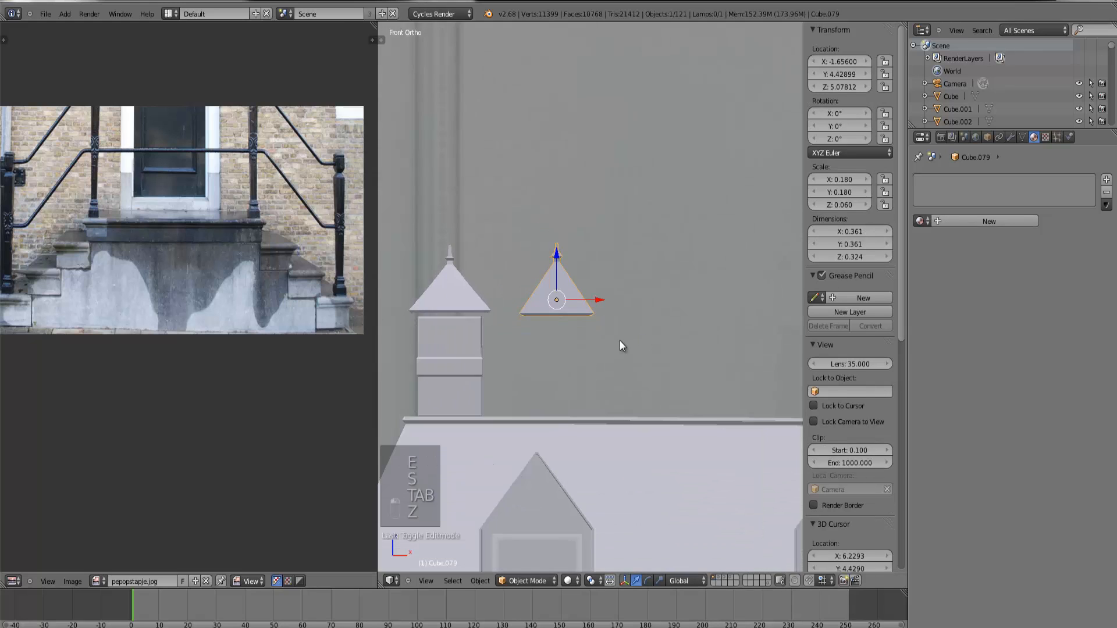
pyautogui.press('z')
pyautogui.moveTo(620, 340)
pyautogui.mouseDown(button='middle')
pyautogui.moveTo(664, 333)
pyautogui.moveTo(576, 355)
pyautogui.moveTo(542, 350)
pyautogui.mouseUp(button='middle')
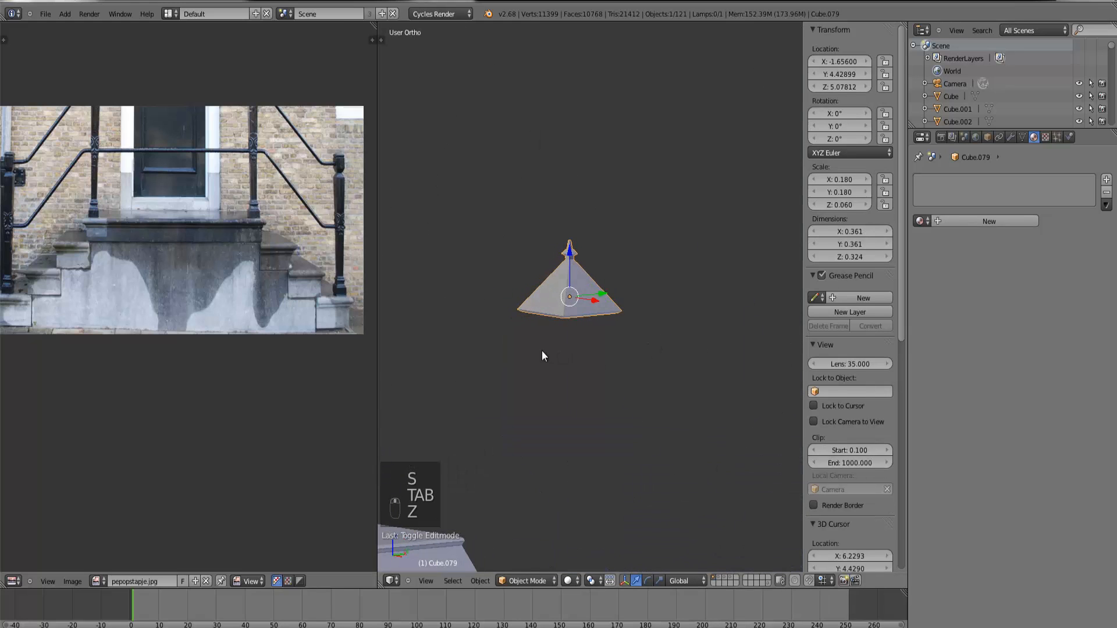
pyautogui.press('KP_1')
pyautogui.scroll(2, 645, 252)
pyautogui.moveTo(646, 252); pyautogui.dragTo(617, 286, button='middle')
pyautogui.press('Tab')
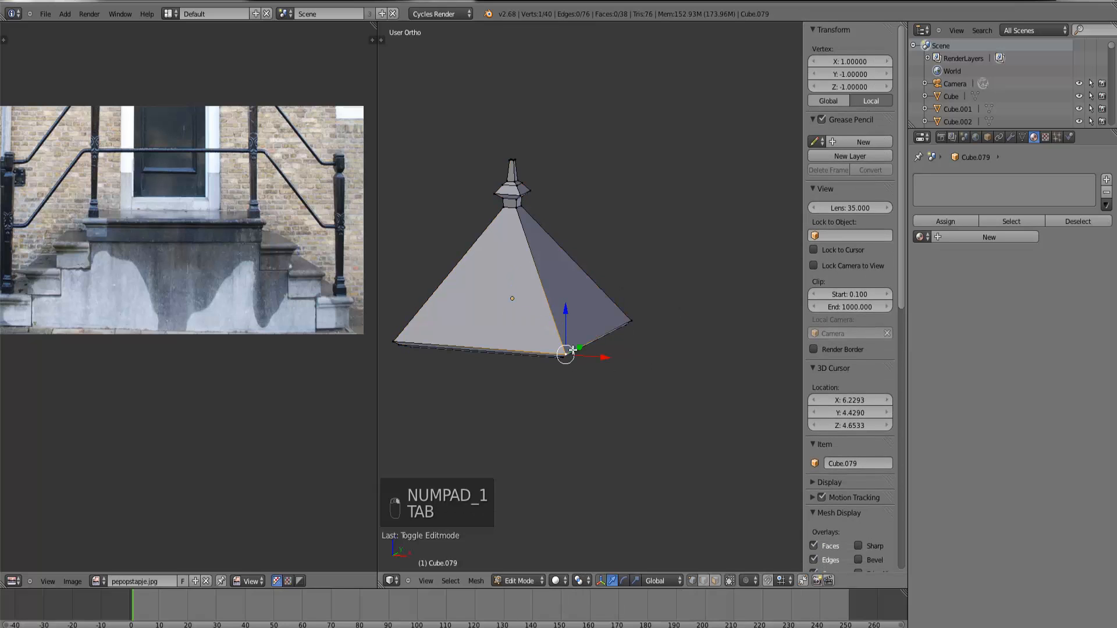
pyautogui.hotkey('ctrl', 'l')
pyautogui.scroll(2, 625, 303)
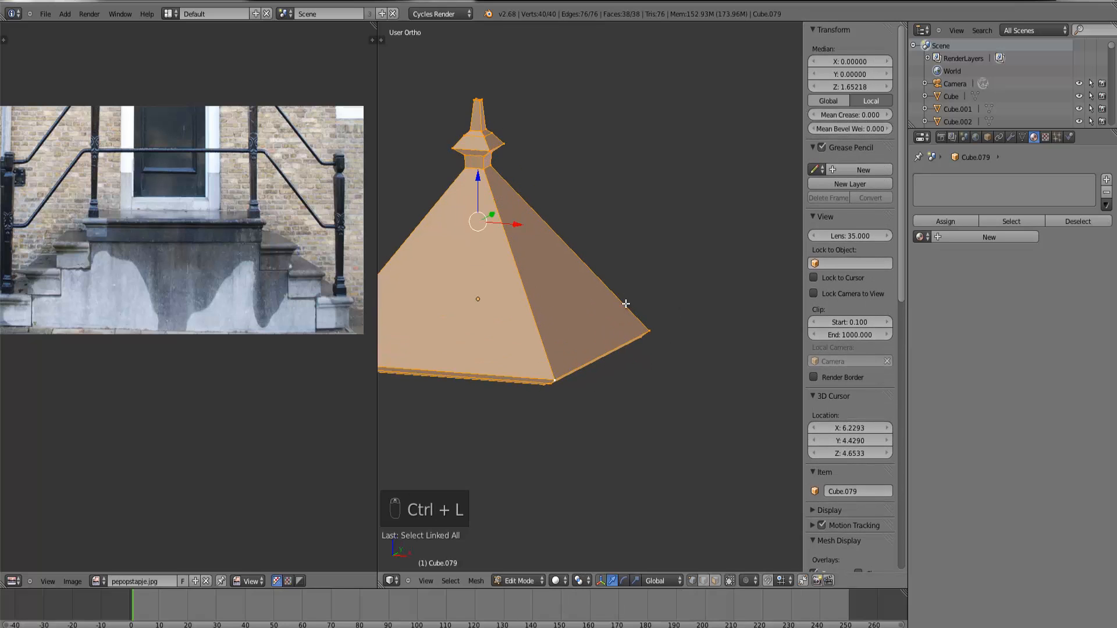
pyautogui.press('ctrl+KP_Decimal')
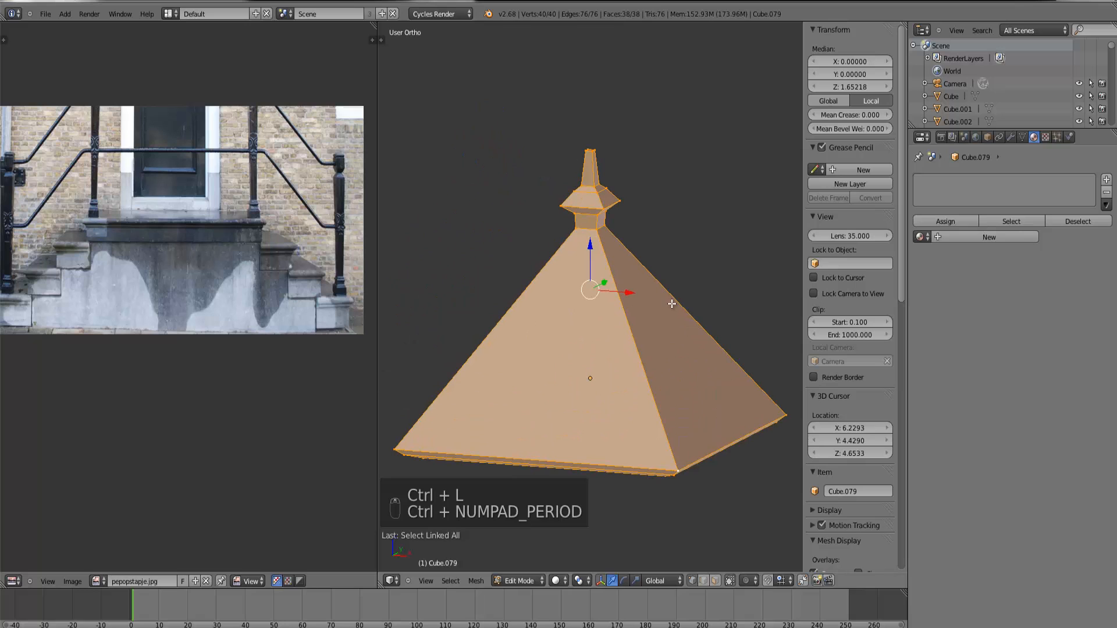
pyautogui.hotkey('ctrl', 'b')
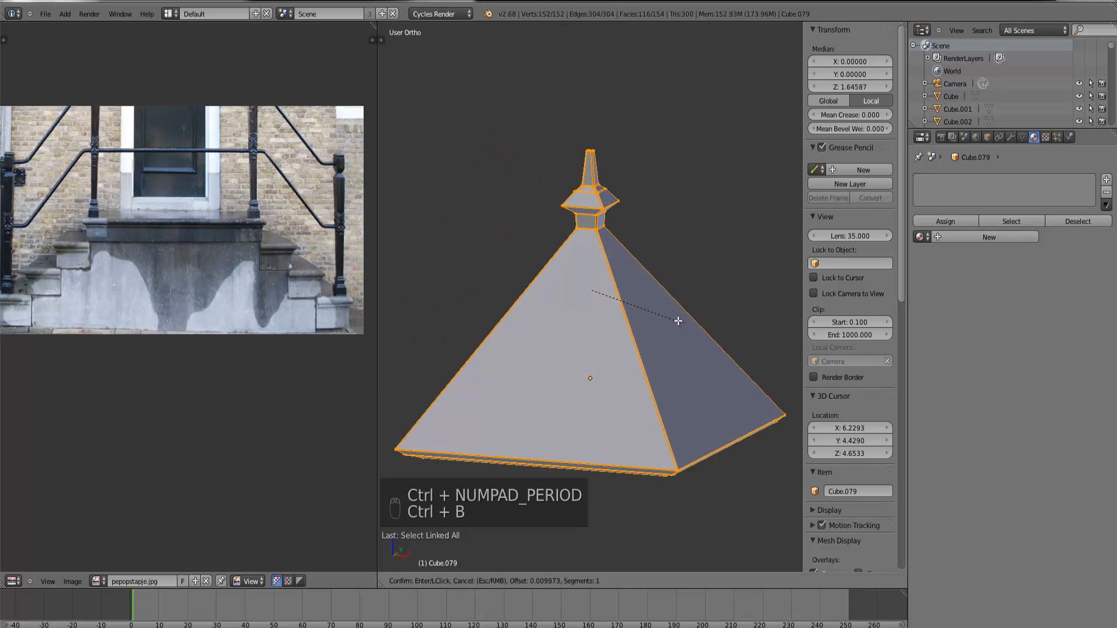
pyautogui.click(676, 319)
pyautogui.press('Tab')
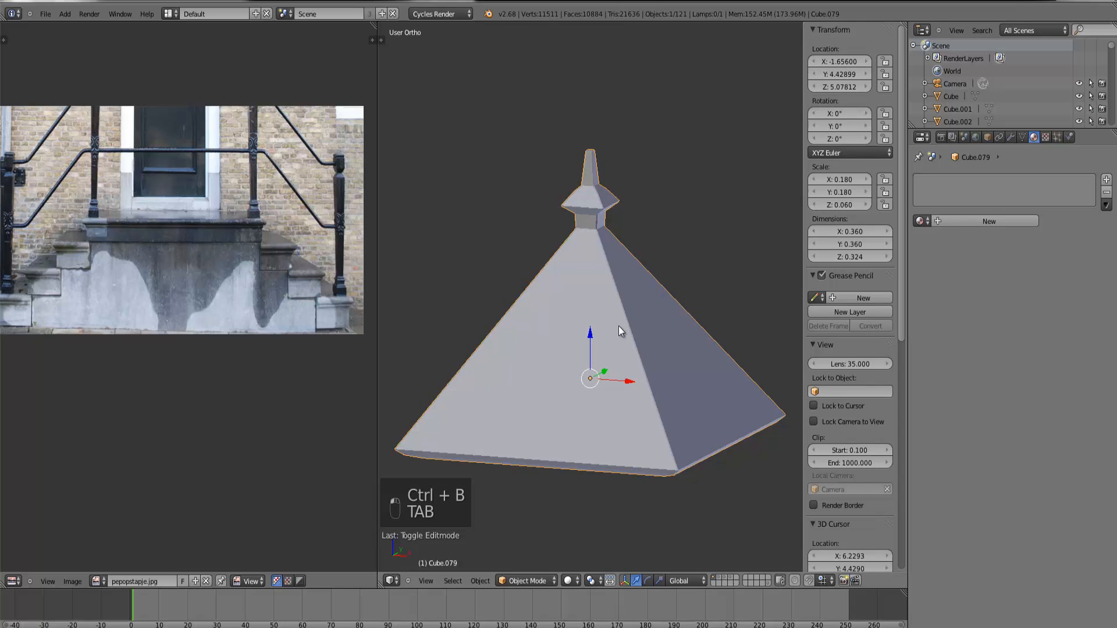
# Step: Inspect the bevelled pyramid cap up close and beside the existing chimney, and frame the whole building at an angle
pyautogui.moveTo(619, 325); pyautogui.dragTo(563, 354, button='middle')
pyautogui.scroll(3, 686, 289)
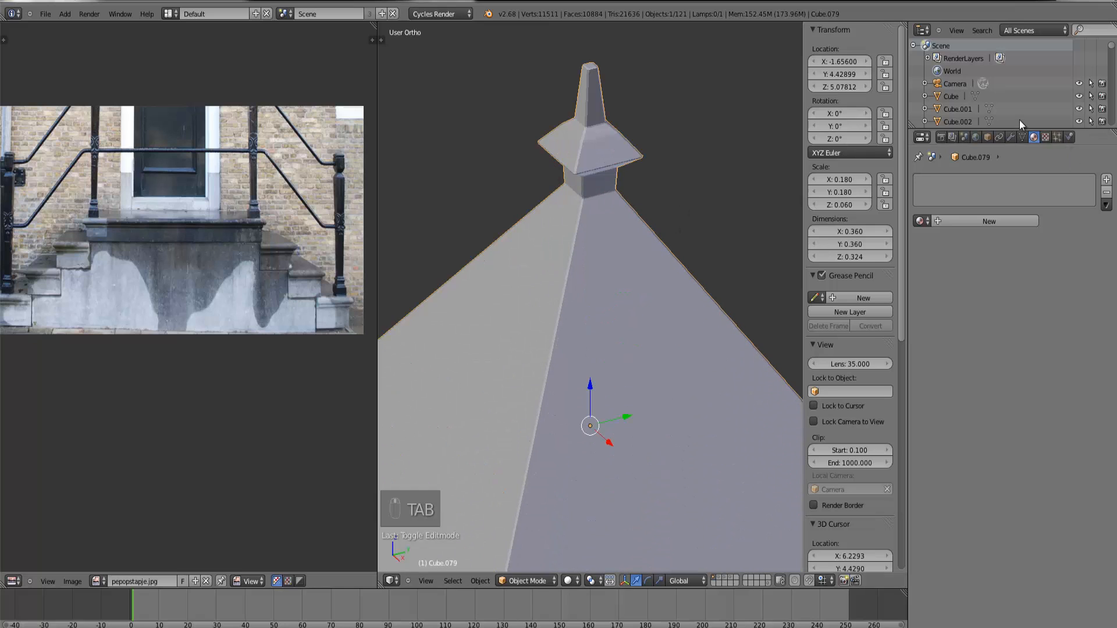
pyautogui.scroll(-6, 588, 308)
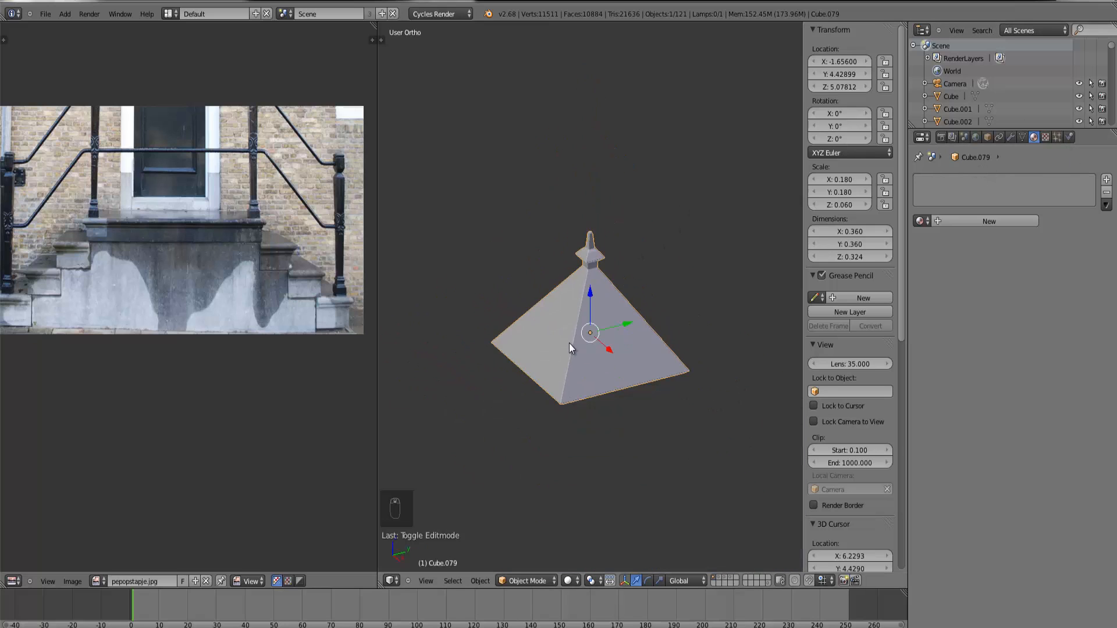
pyautogui.press('KP_1')
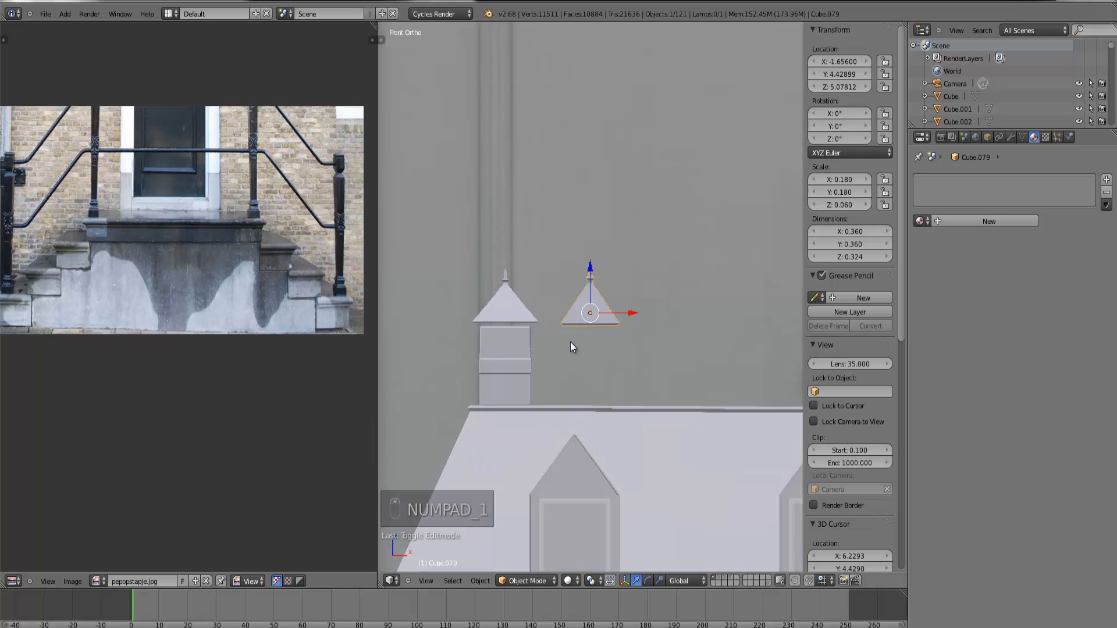
pyautogui.scroll(-3, 605, 274)
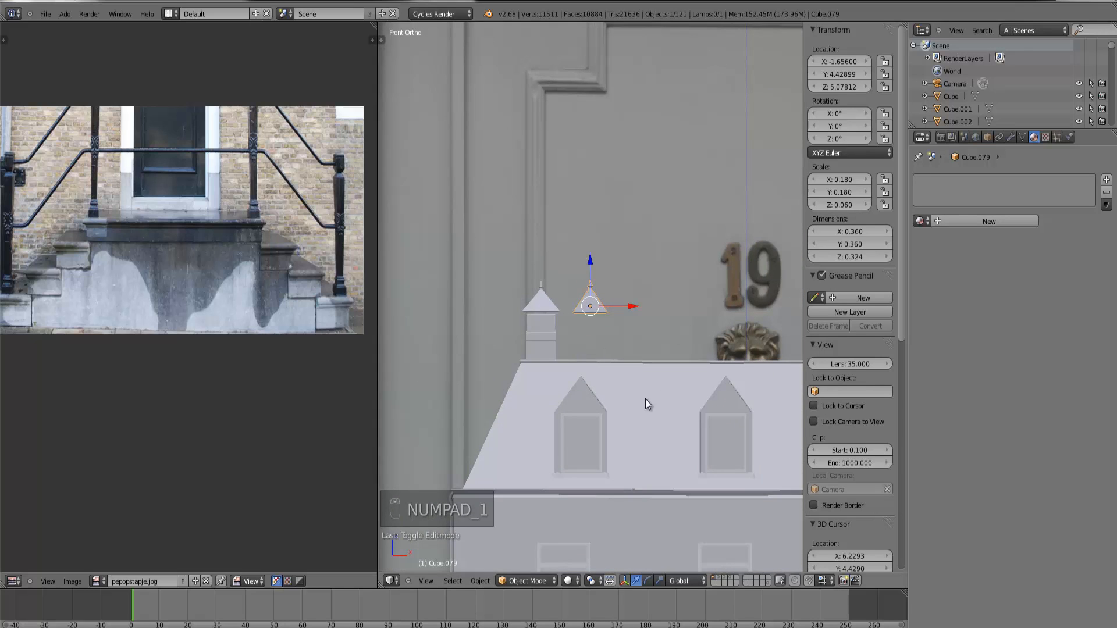
pyautogui.scroll(-9, 669, 390)
pyautogui.rightClick(630, 407)
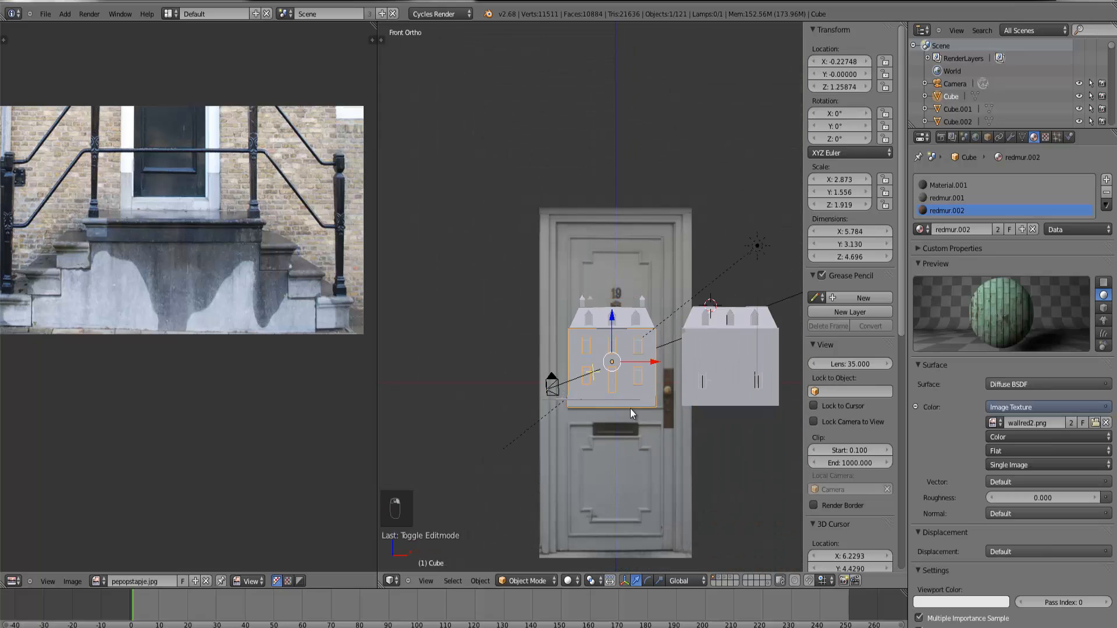
pyautogui.press('ctrl+KP_Decimal')
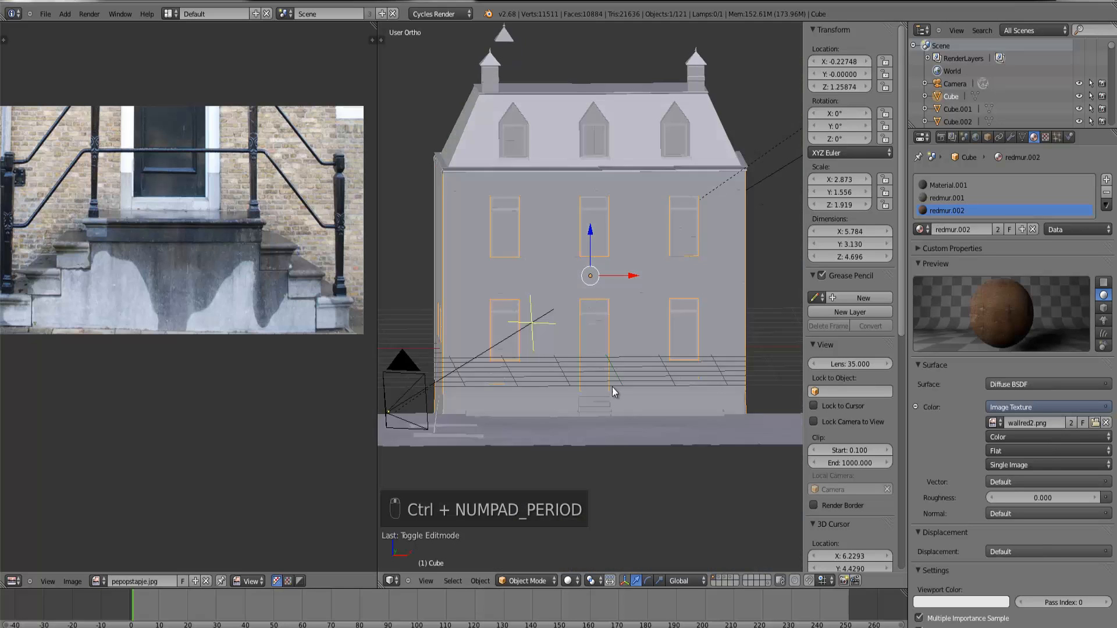
pyautogui.moveTo(612, 387); pyautogui.dragTo(651, 410, button='middle')
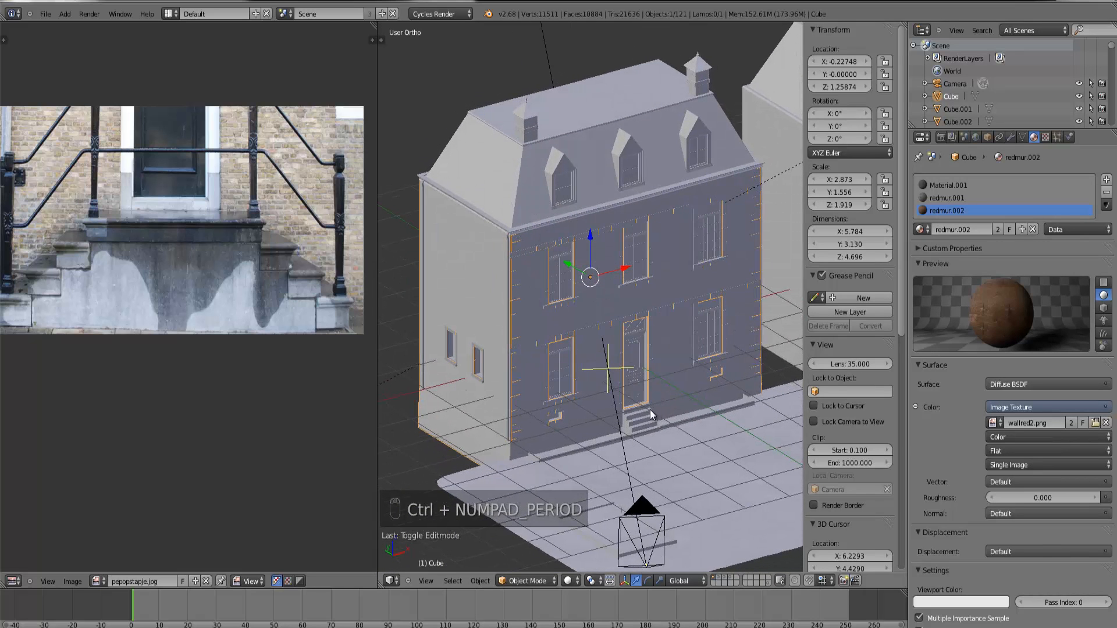
# Step: Show the layer holding the grass patches and examine the grass blades and flowers on the front patch
pyautogui.click(717, 577)
pyautogui.rightClick(624, 522)
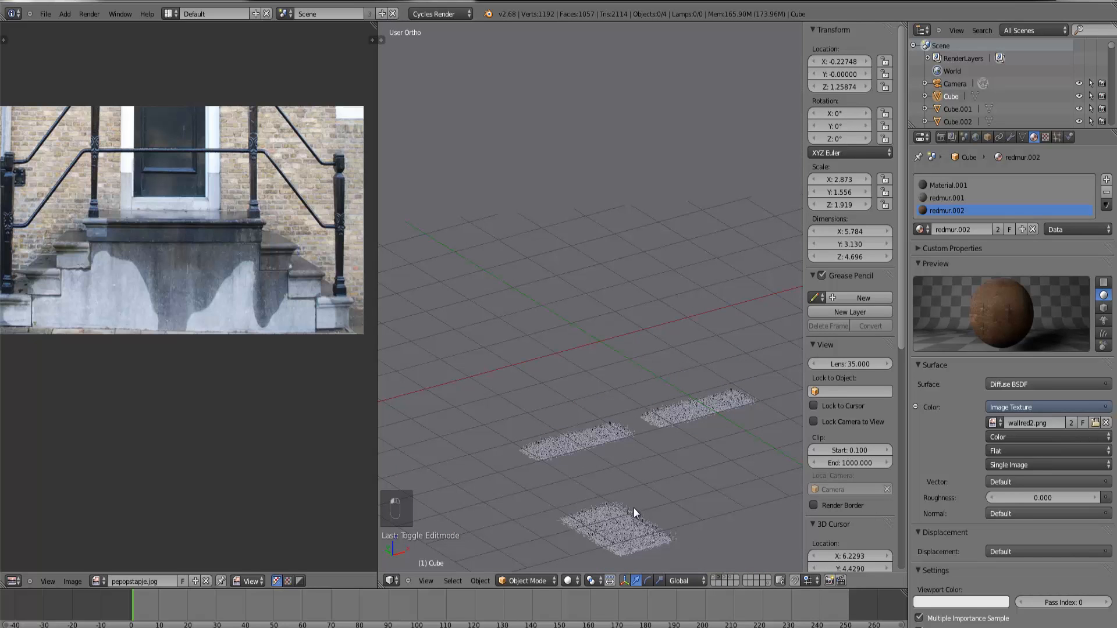
pyautogui.press('ctrl+KP_Decimal')
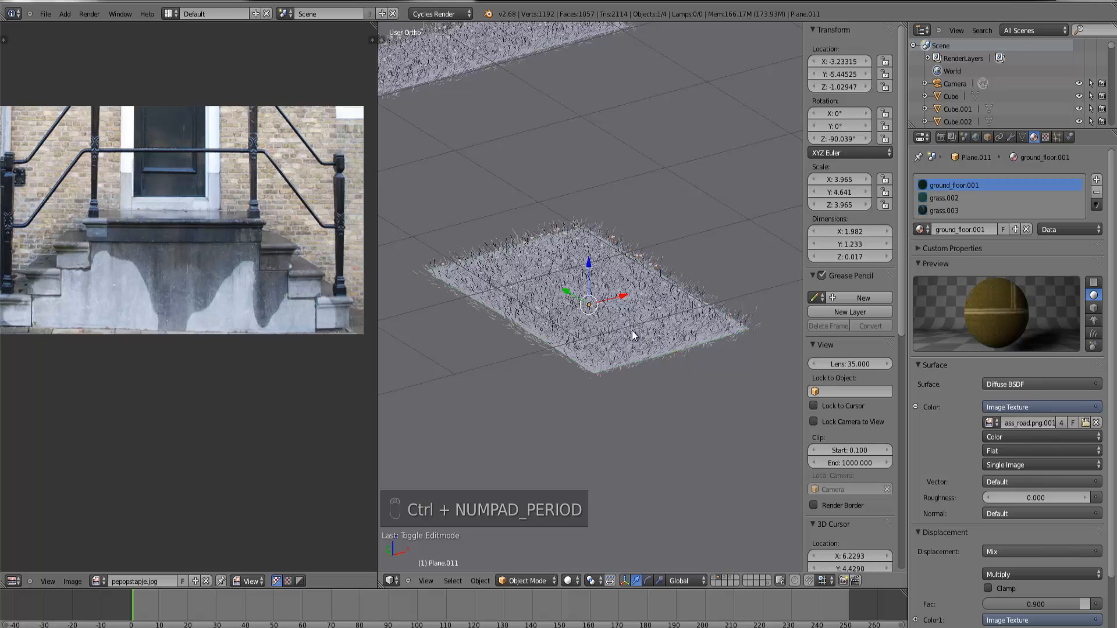
pyautogui.scroll(5, 630, 333)
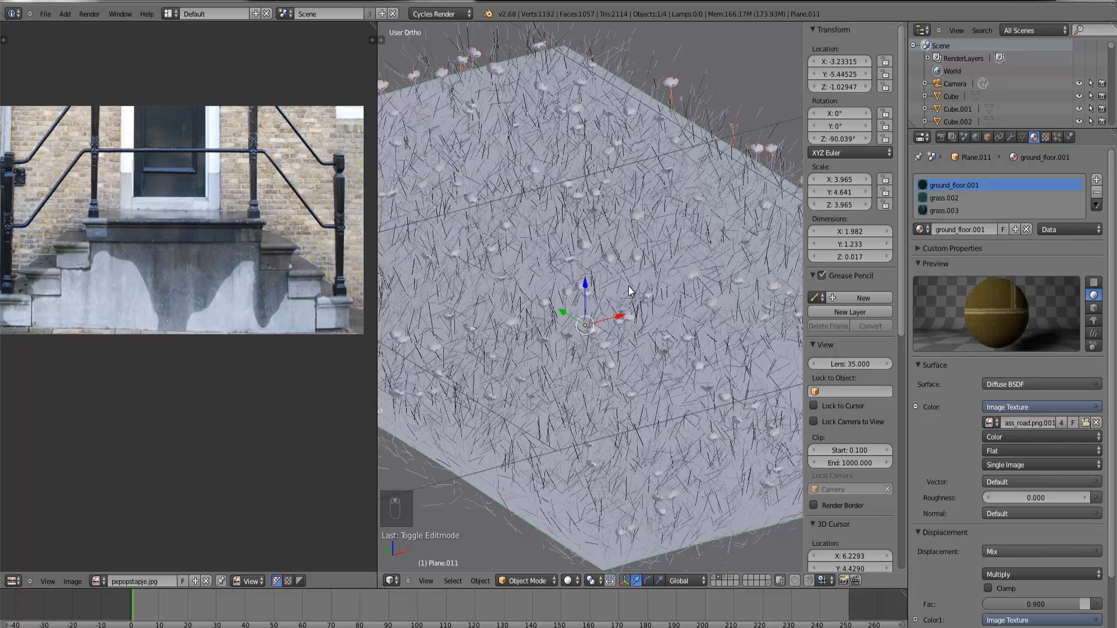
pyautogui.scroll(-3, 629, 287)
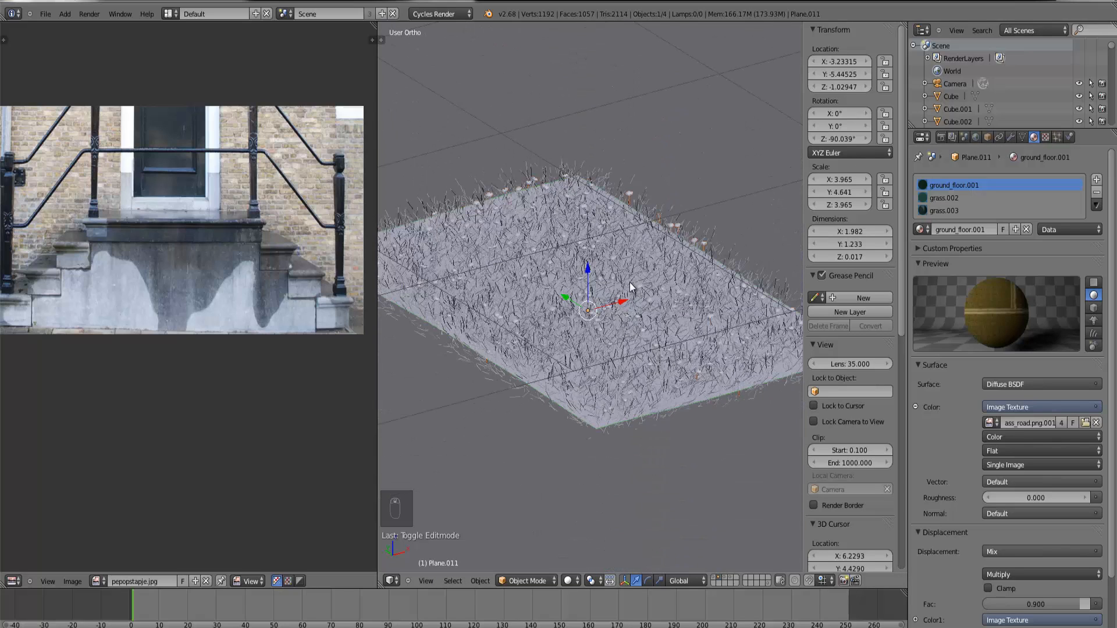
pyautogui.scroll(5, 668, 236)
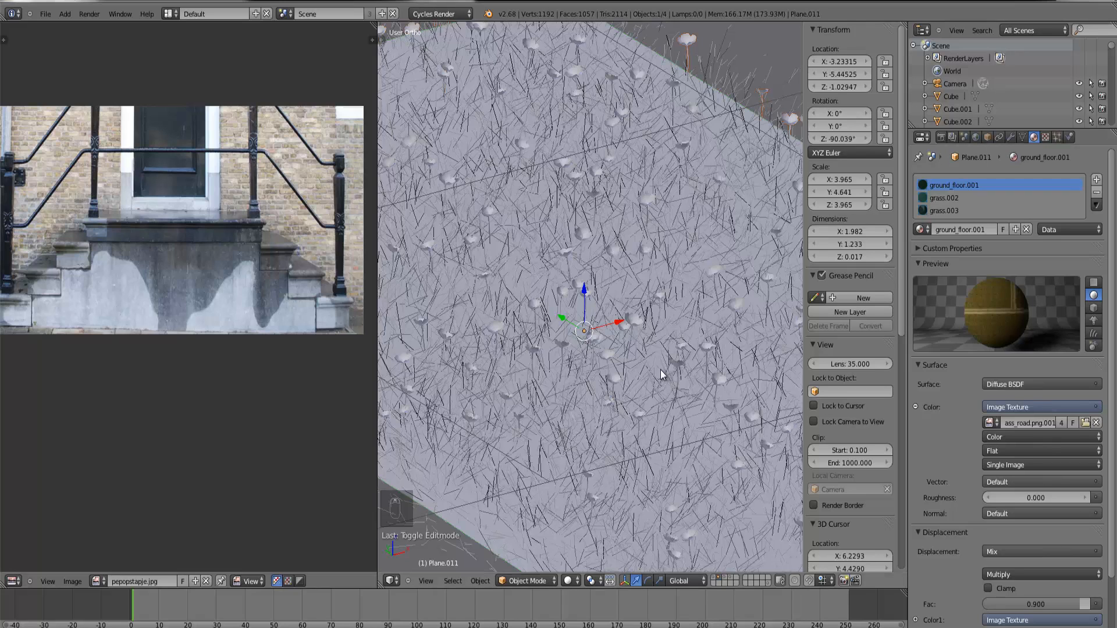
# Step: Review the front grass patch's ParticleSystem 3 settings, from emission and the flower.001 group rendering to the Cycles hair thickness
pyautogui.rightClick(770, 289)
pyautogui.rightClick(725, 158)
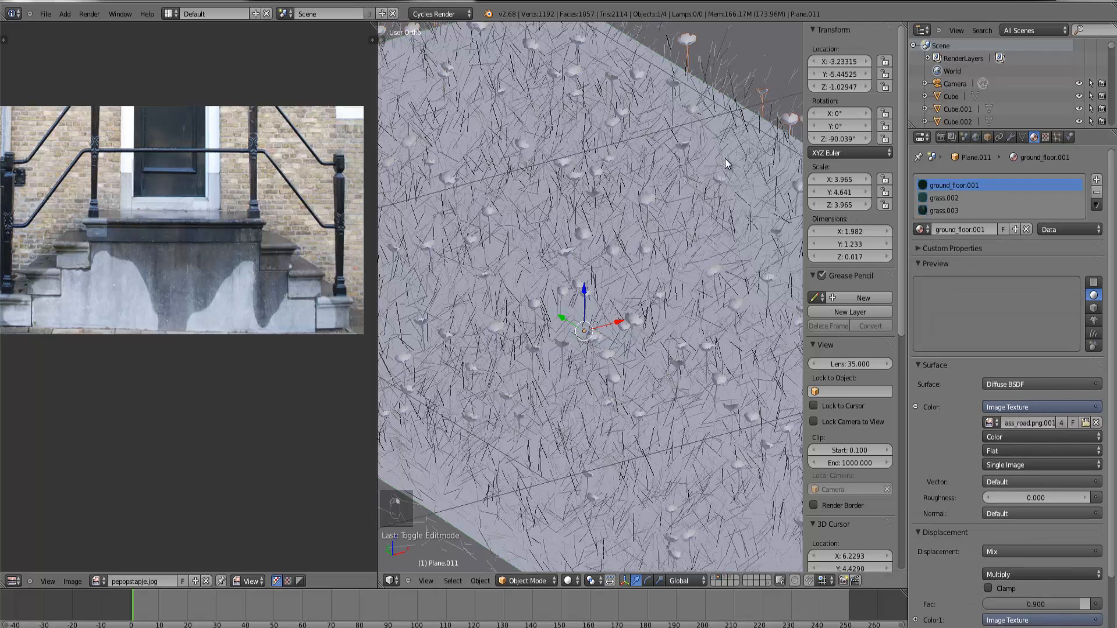
pyautogui.click(1056, 138)
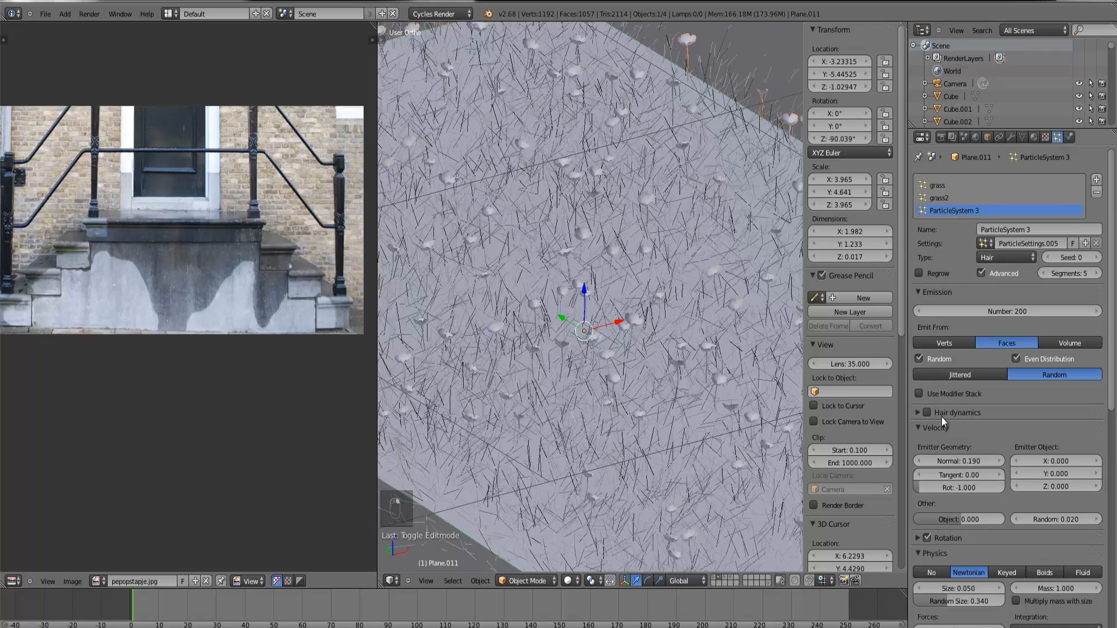
pyautogui.scroll(-10, 949, 415)
pyautogui.scroll(-5, 955, 416)
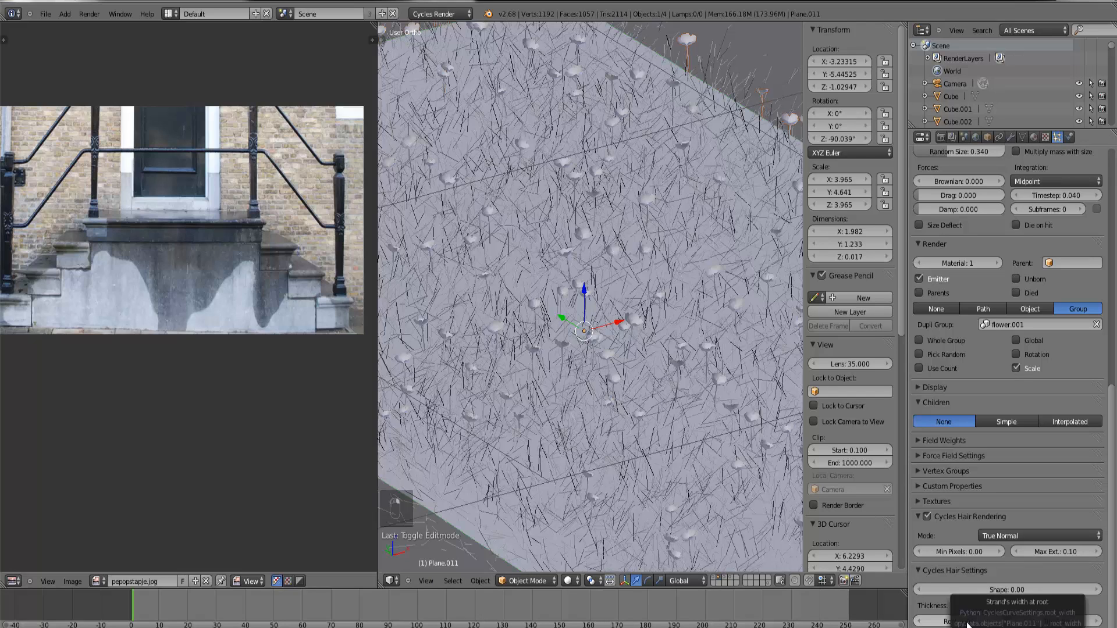
pyautogui.click(1067, 618)
pyautogui.press('Return')
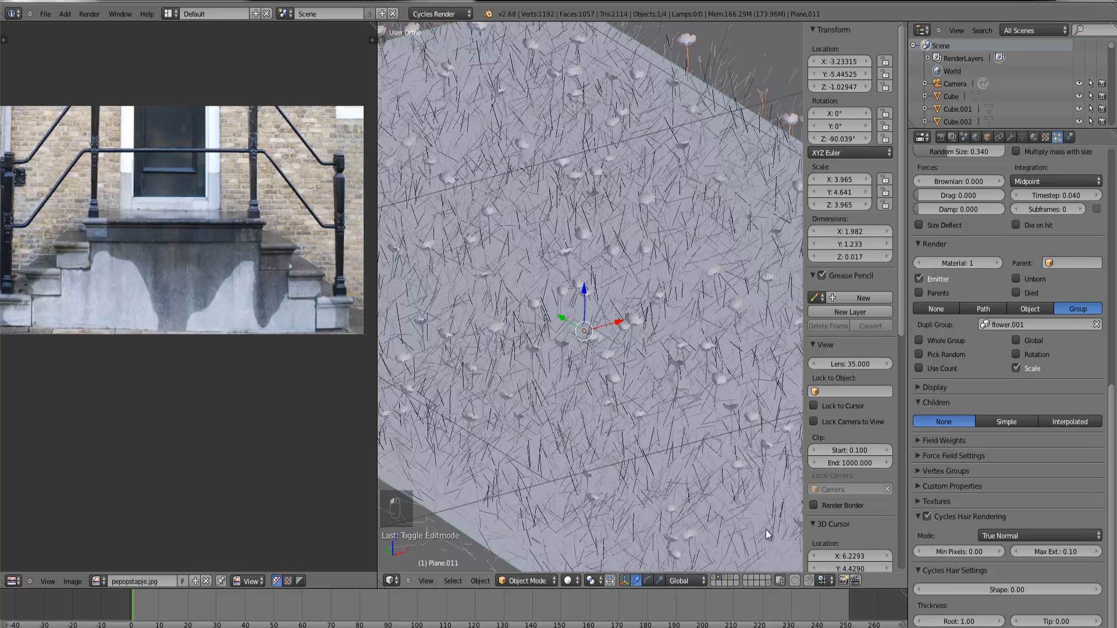
# Step: Examine the front grass patch from several angles and from directly above
pyautogui.scroll(-5, 539, 494)
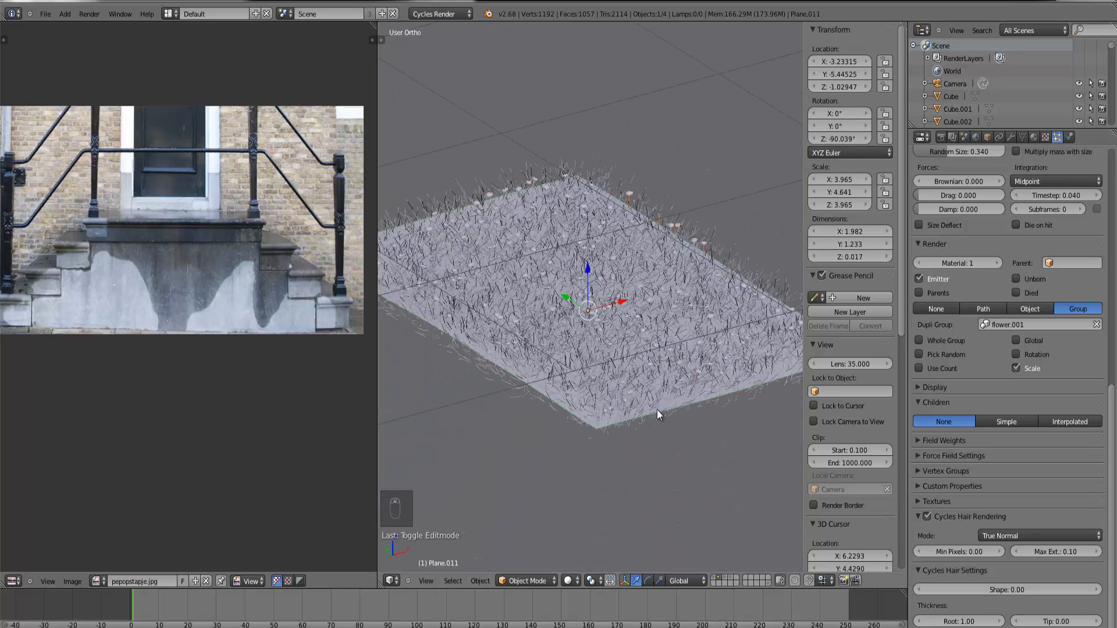
pyautogui.scroll(1, 657, 409)
pyautogui.moveTo(658, 409); pyautogui.dragTo(643, 394, button='middle')
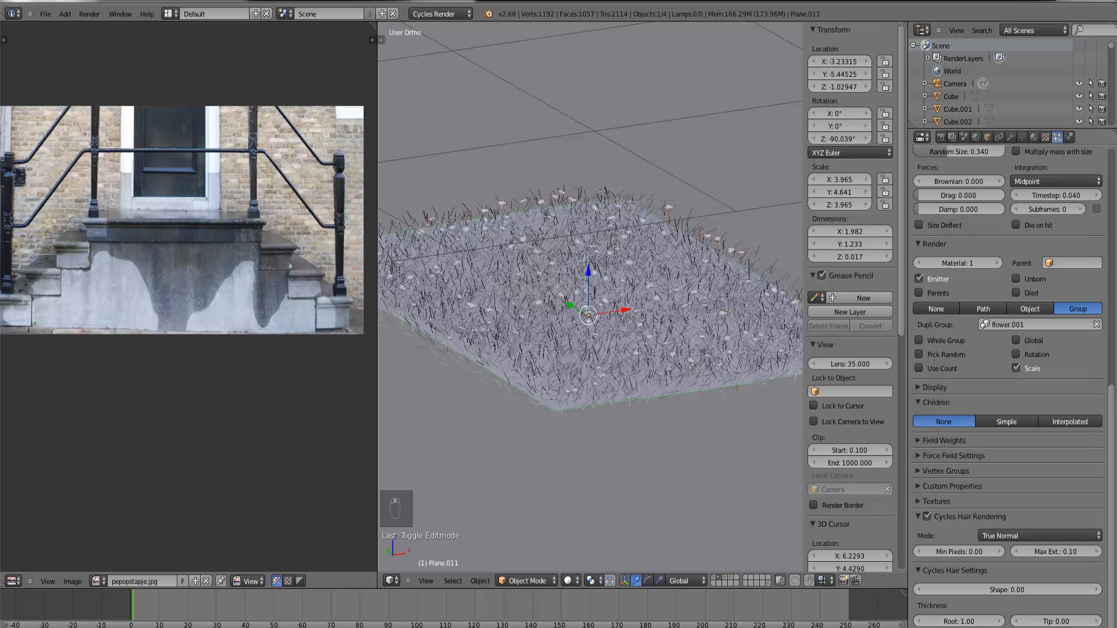
pyautogui.scroll(-3, 636, 450)
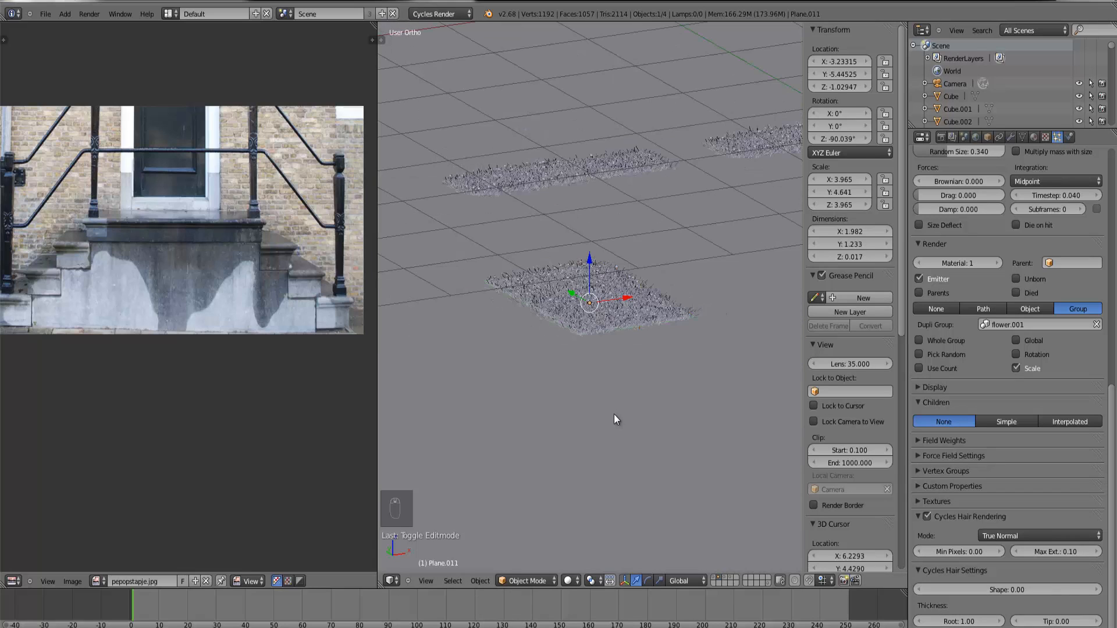
pyautogui.moveTo(617, 302); pyautogui.dragTo(605, 344, button='middle')
pyautogui.scroll(2, 613, 330)
pyautogui.press('KP_7')
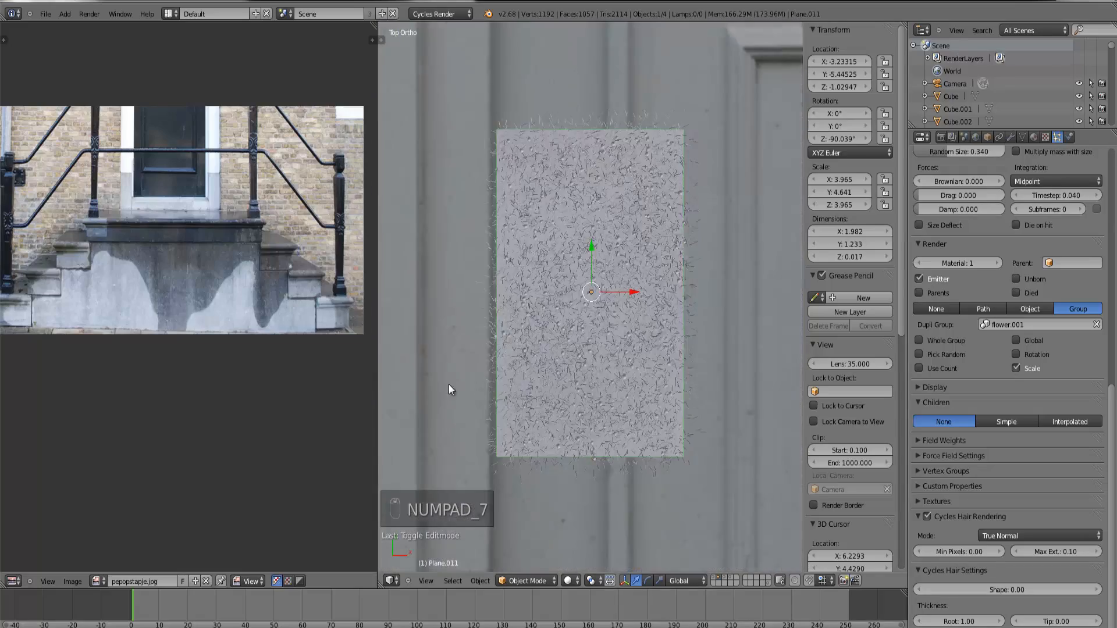
# Step: Replace the stair reference image with the compositing node editor and view the finished house render in its backdrop
pyautogui.click(12, 581)
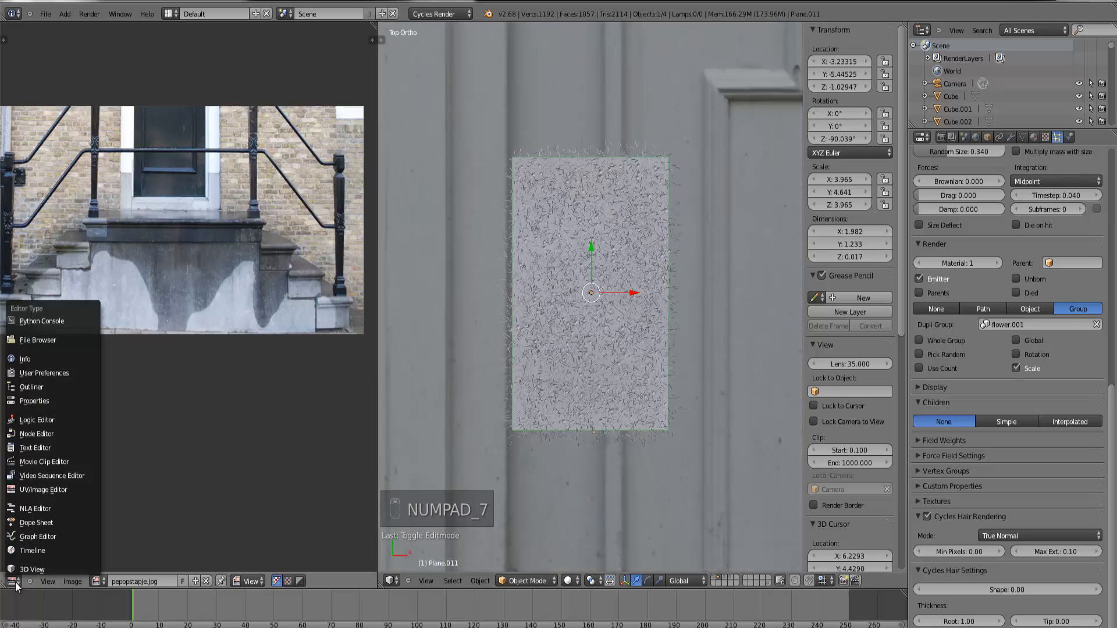
pyautogui.click(35, 461)
pyautogui.click(137, 581)
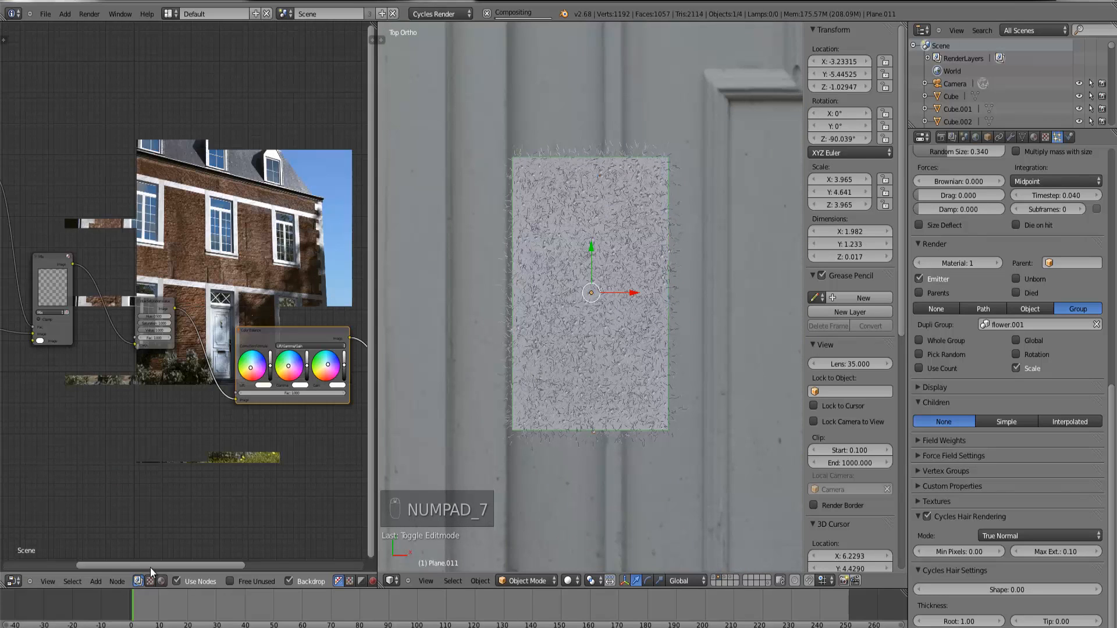
pyautogui.scroll(-1, 168, 418)
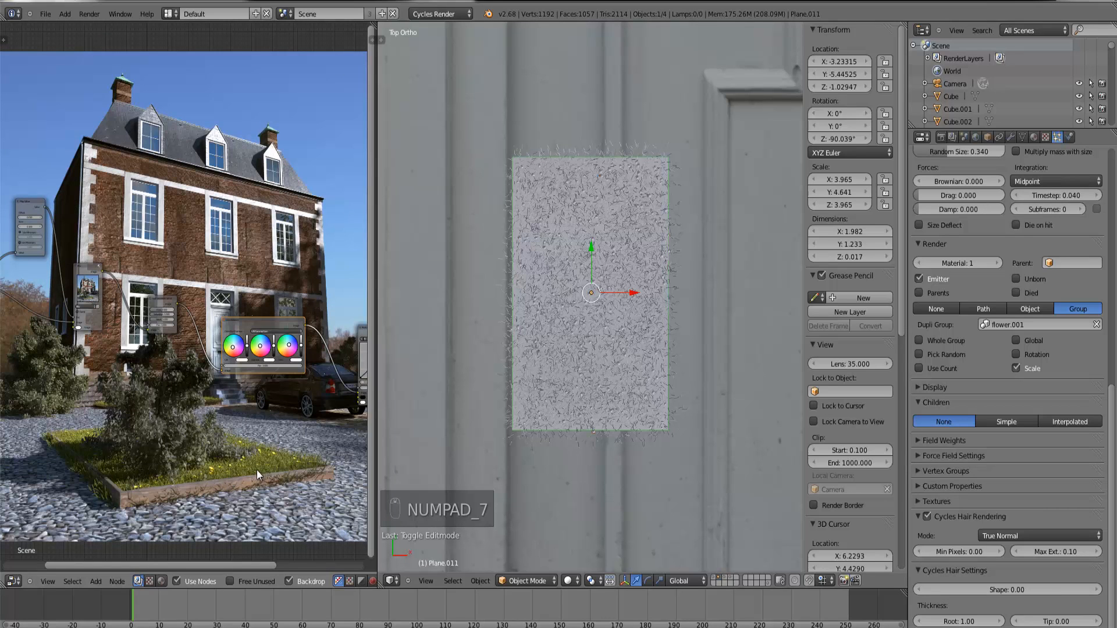
pyautogui.scroll(-3, 275, 467)
pyautogui.moveTo(142, 387); pyautogui.dragTo(193, 420, button='middle')
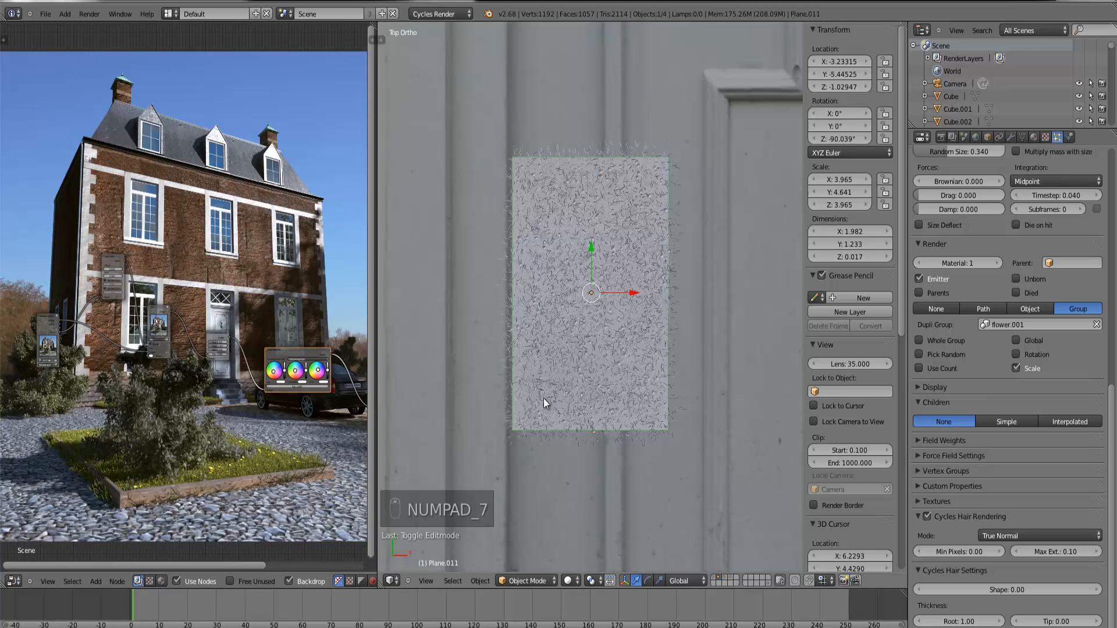
# Step: Switch to Arbaro and review the quaking_aspen tree's trunk radius and leaf settings, including the square LeafShape
pyautogui.moveTo(267, 627)
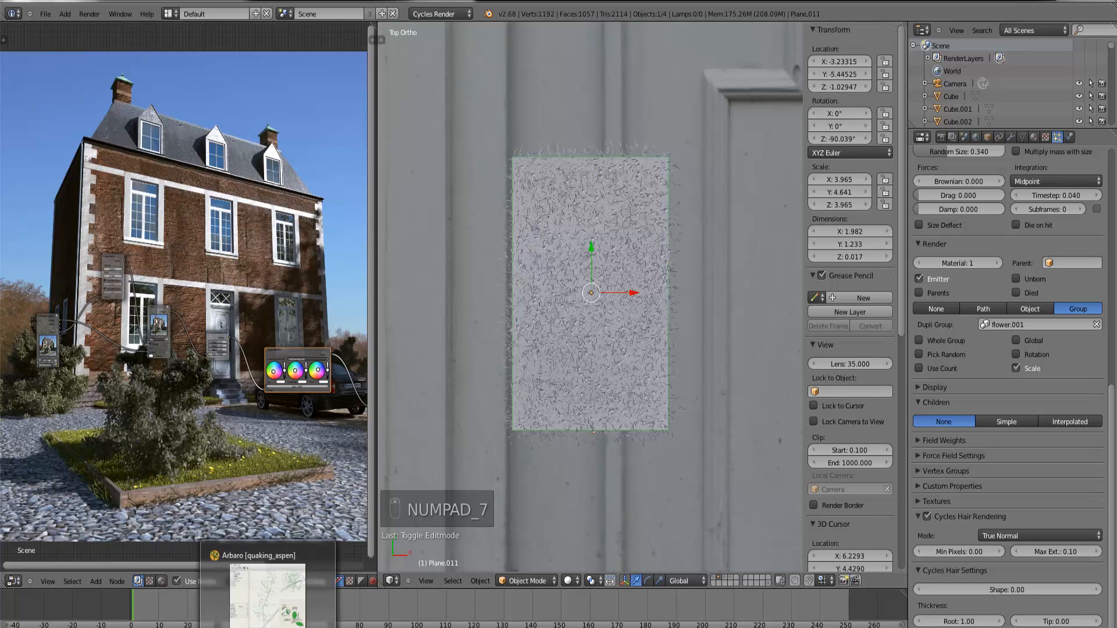
pyautogui.click(267, 622)
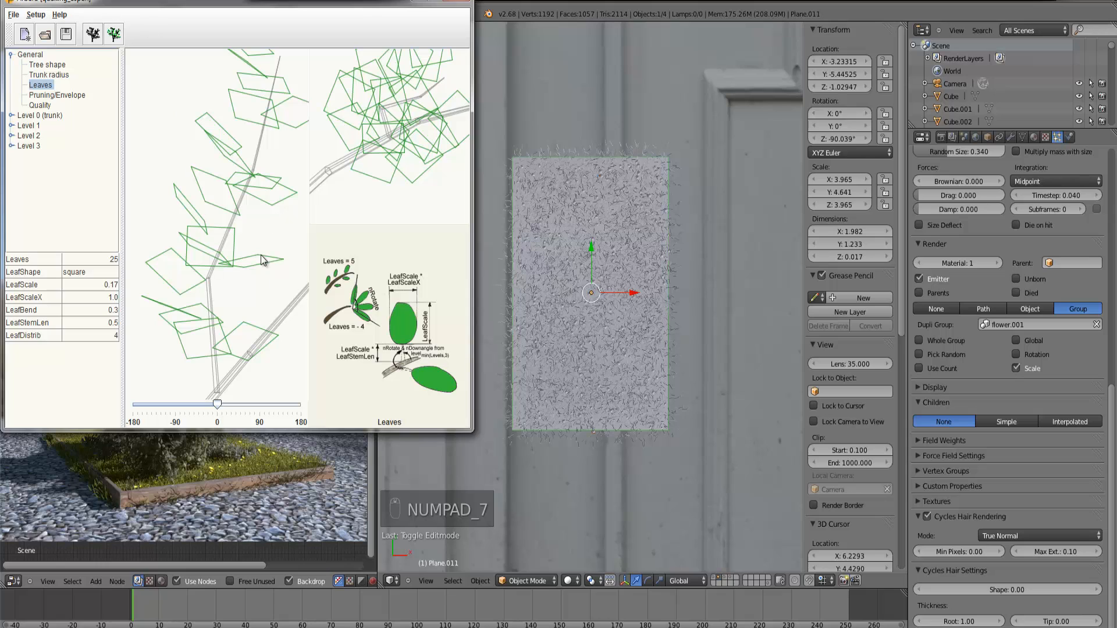
pyautogui.click(52, 75)
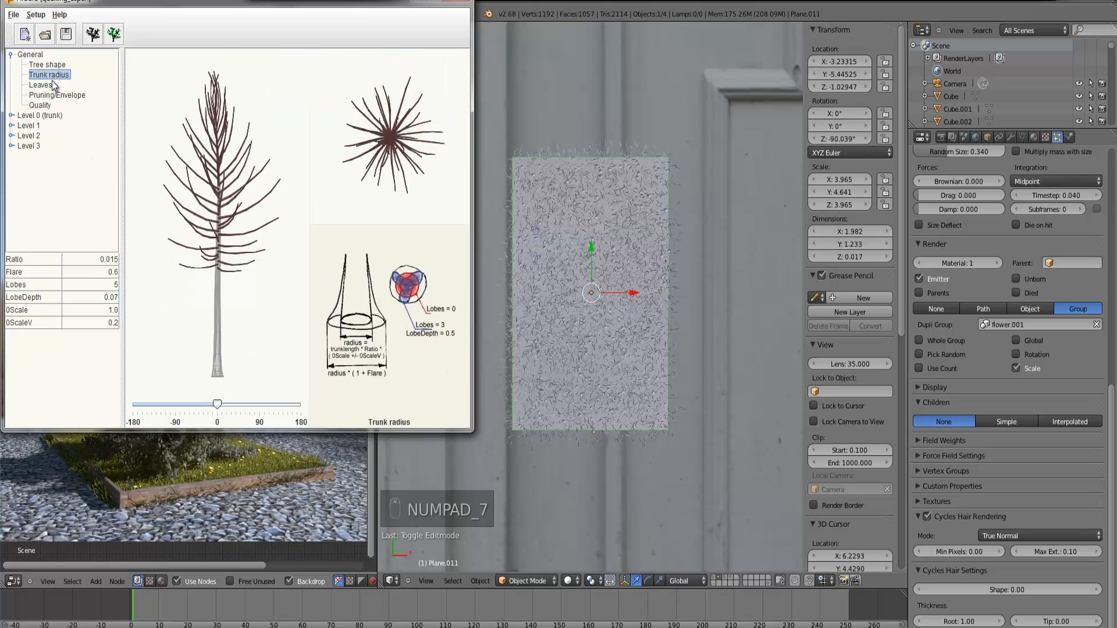
pyautogui.click(48, 86)
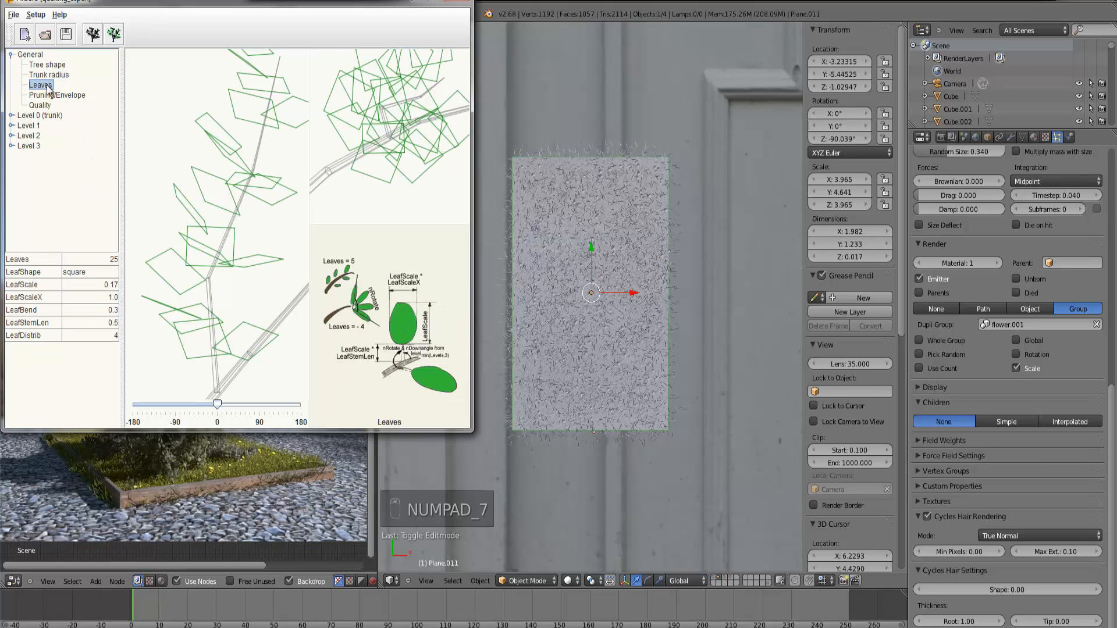
pyautogui.click(95, 271)
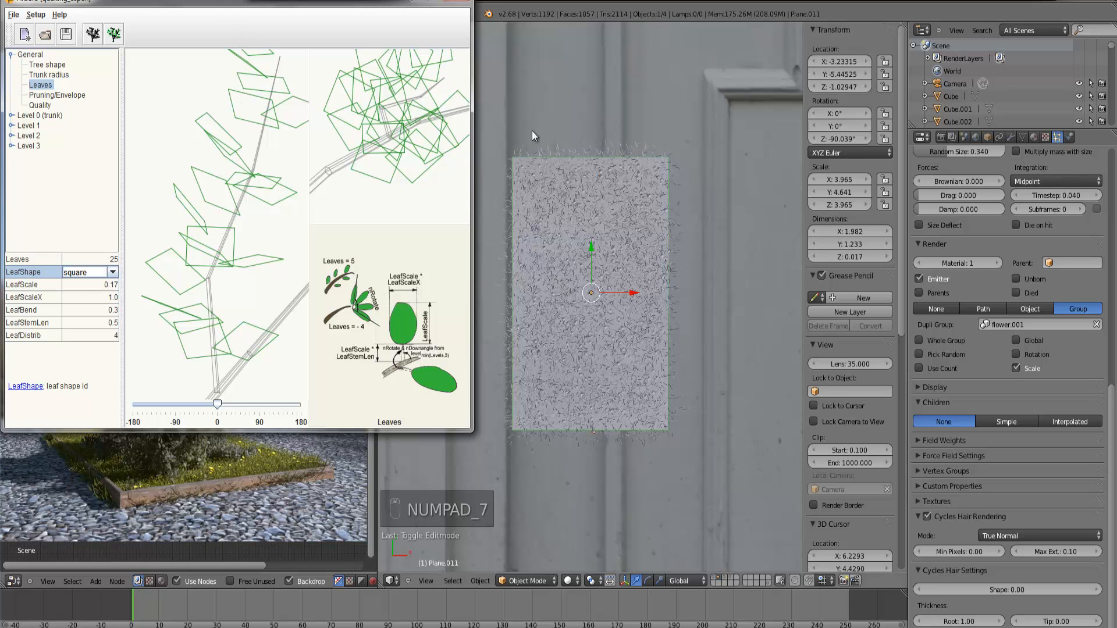
# Step: Return to Blender and show the layer holding the trees and the car together with the grass patches
pyautogui.click(528, 89)
pyautogui.moveTo(554, 349); pyautogui.dragTo(579, 276, button='middle')
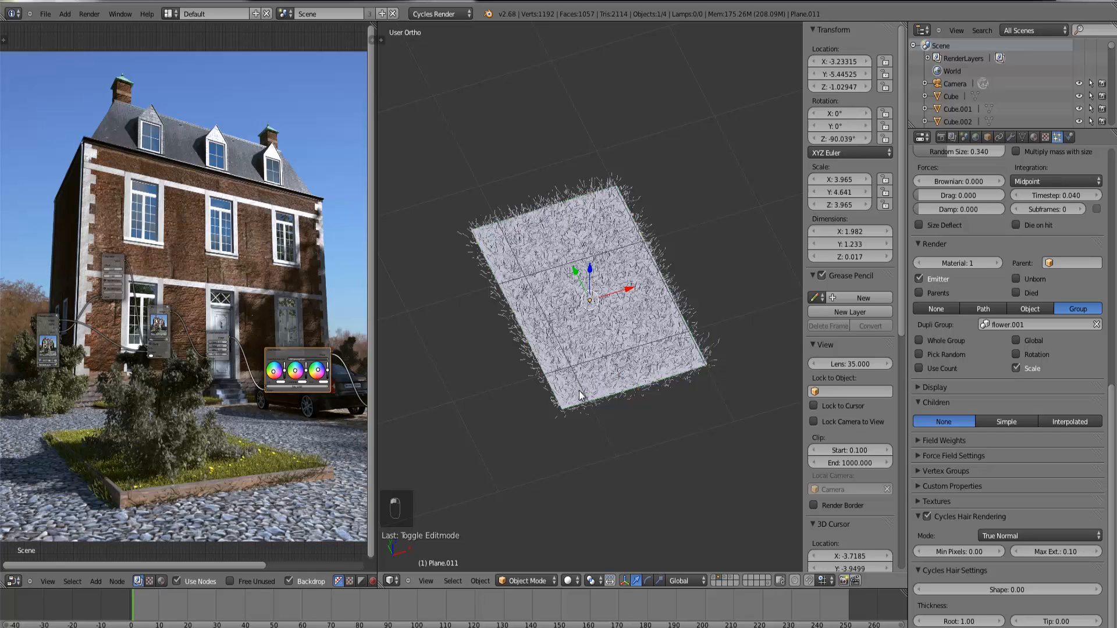
pyautogui.moveTo(579, 389); pyautogui.dragTo(700, 236, button='middle')
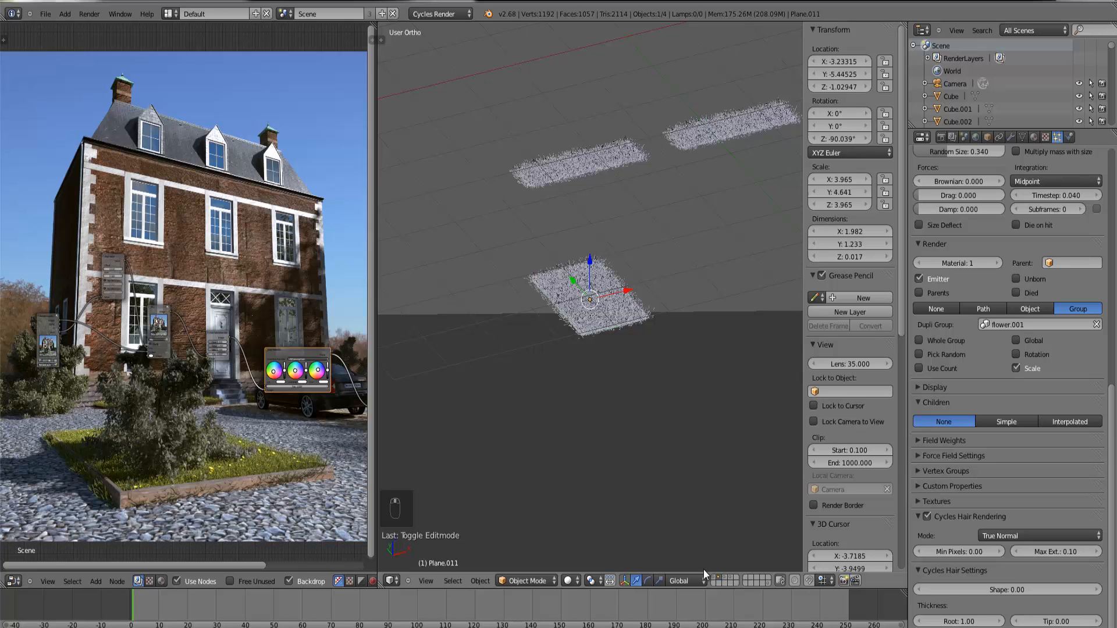
pyautogui.keyDown('shift'); pyautogui.click(730, 583); pyautogui.keyUp('shift')
pyautogui.keyDown('shift'); pyautogui.click(731, 583); pyautogui.keyUp('shift')
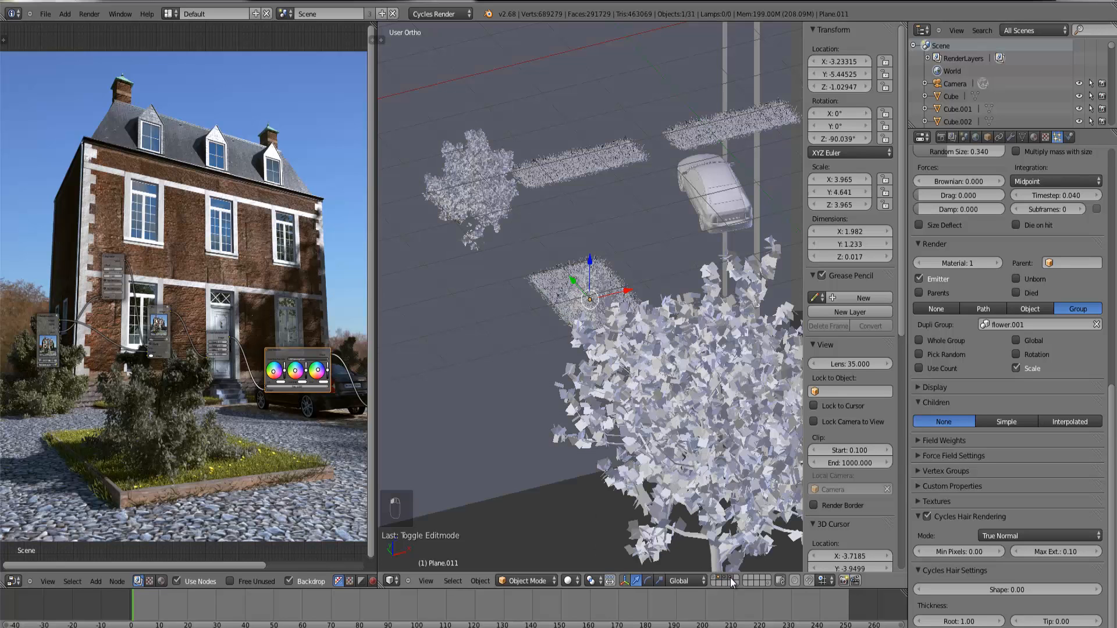
# Step: Select the leaves of the bush on the front grass patch and examine them up close
pyautogui.moveTo(512, 347); pyautogui.dragTo(594, 230, button='middle')
pyautogui.rightClick(592, 294)
pyautogui.press('KP_Decimal')
pyautogui.moveTo(578, 340); pyautogui.dragTo(470, 302, button='middle')
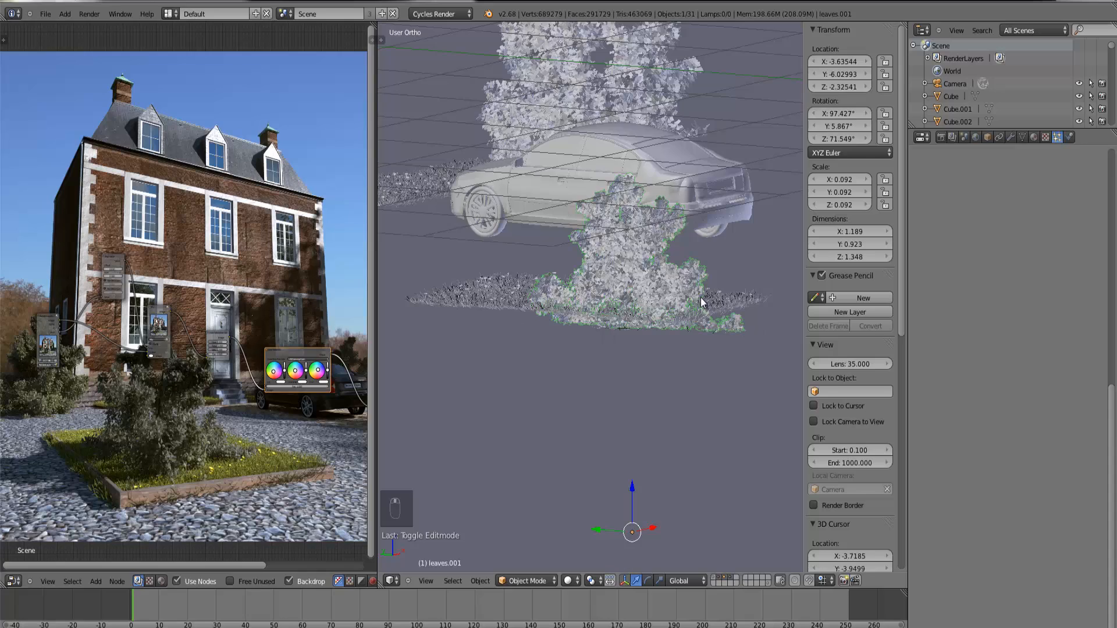
pyautogui.moveTo(705, 301); pyautogui.dragTo(675, 326, button='middle')
pyautogui.scroll(5, 675, 326)
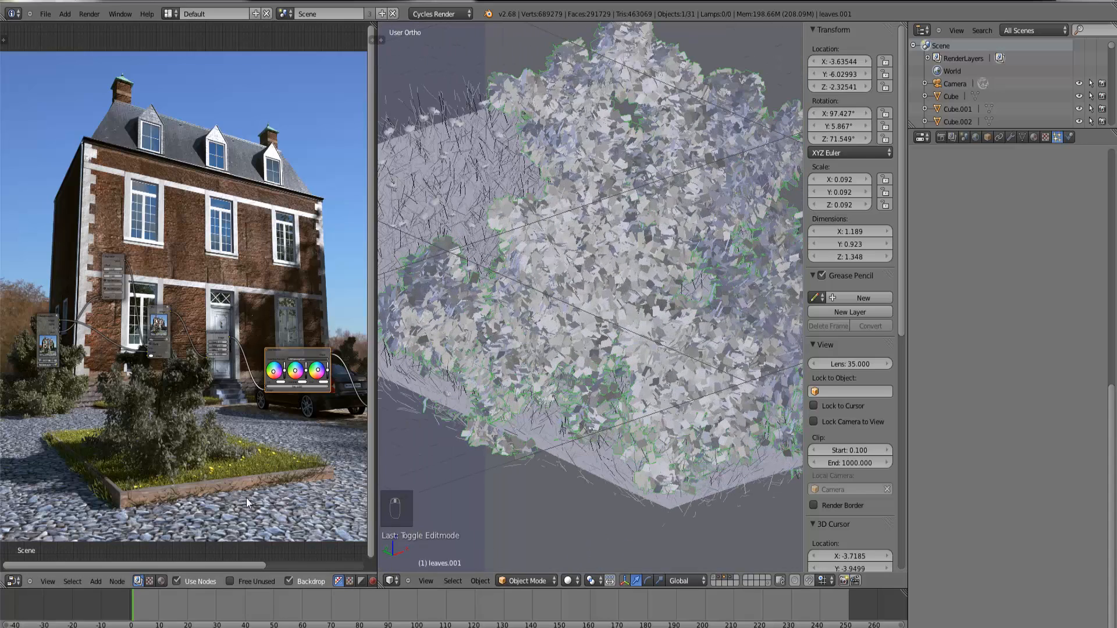
# Step: Show the leaves.001 material nodes in a widened node editor and examine the whole node setup
pyautogui.click(13, 580)
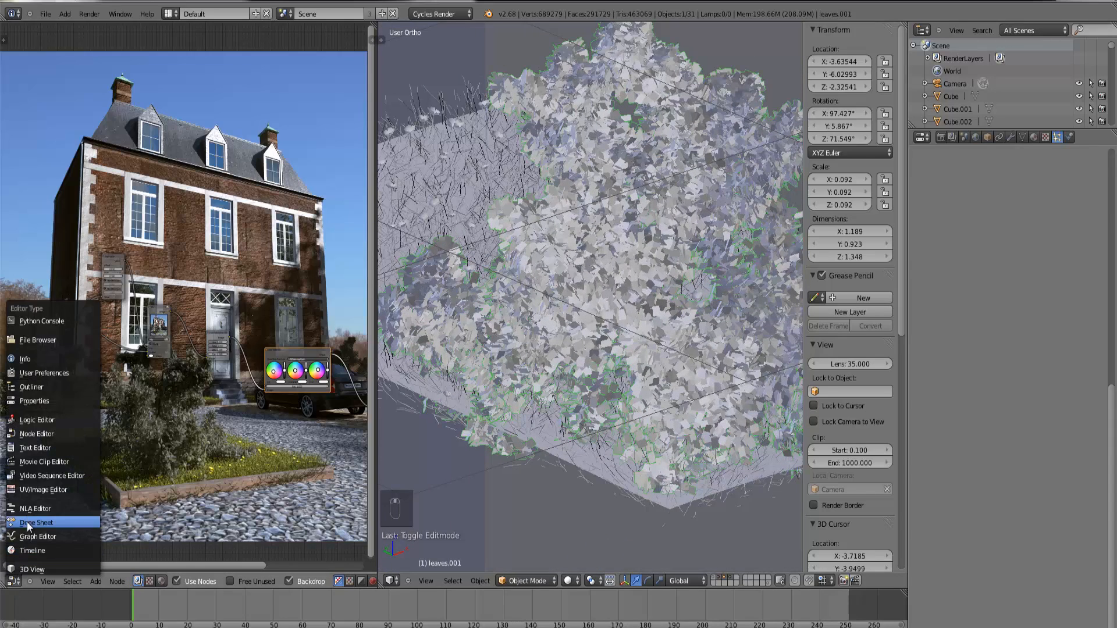
pyautogui.click(29, 438)
pyautogui.click(161, 582)
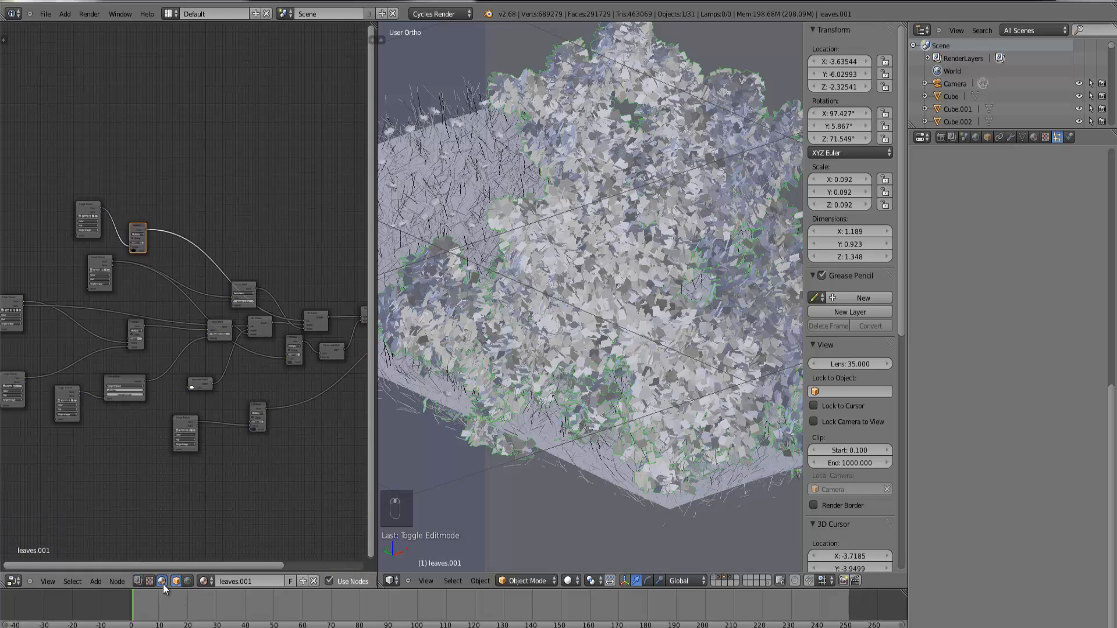
pyautogui.scroll(2, 189, 494)
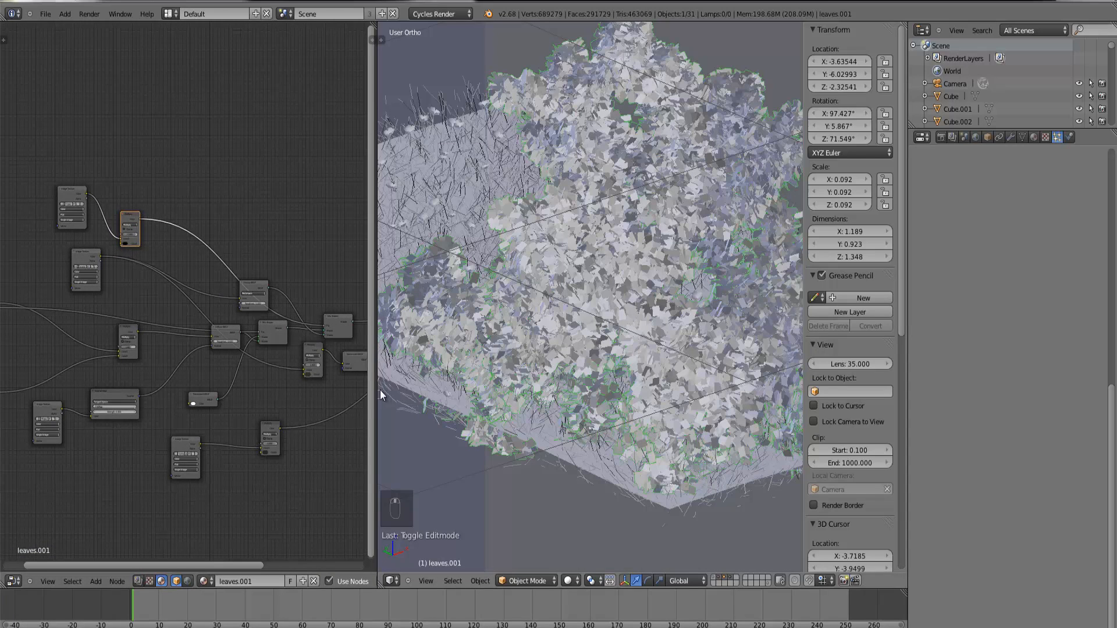
pyautogui.moveTo(377, 393); pyautogui.dragTo(545, 393)
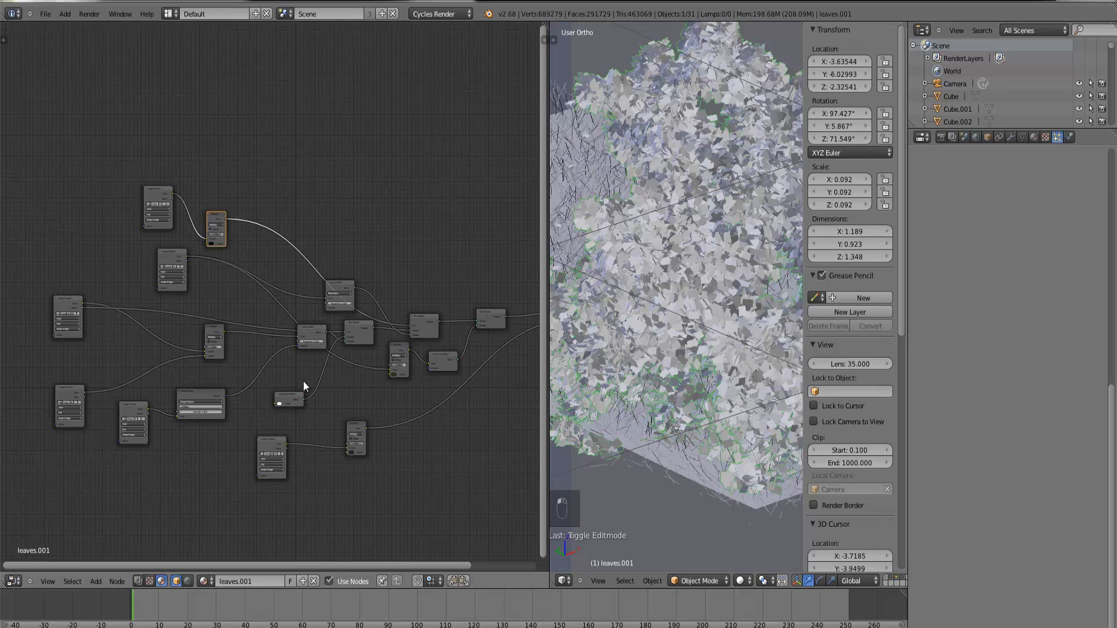
pyautogui.scroll(1, 254, 385)
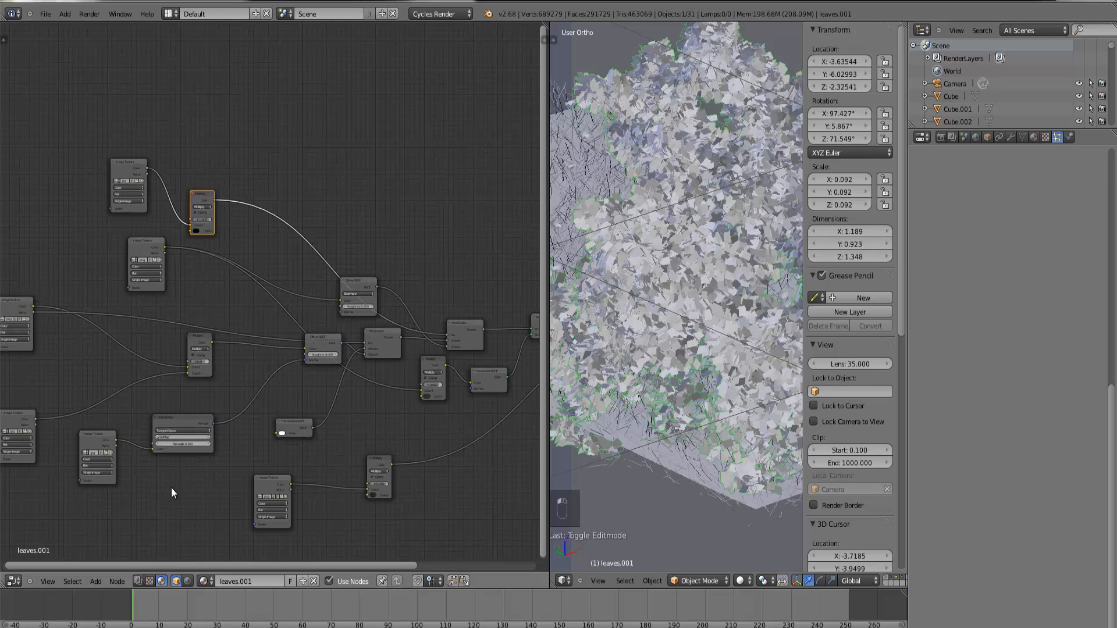
pyautogui.scroll(-1, 359, 280)
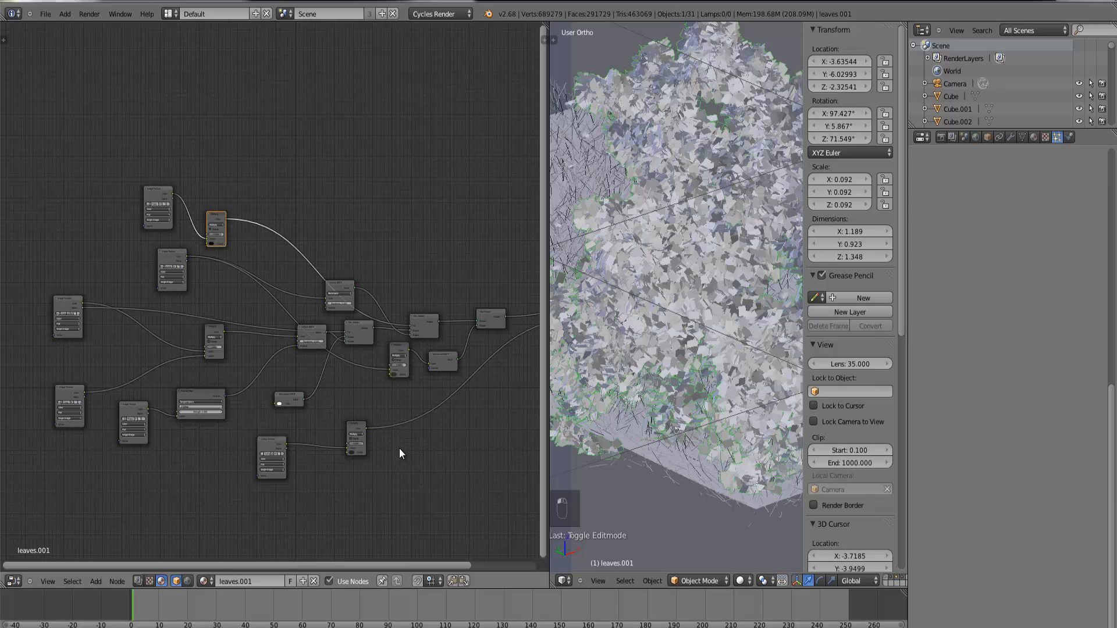
# Step: Move the lower leaves.001 material nodes down, leaving the two upper image textures, their multiply node and the upper shader node in place
pyautogui.click(349, 448)
pyautogui.press('b')
pyautogui.moveTo(456, 498); pyautogui.dragTo(12, 291)
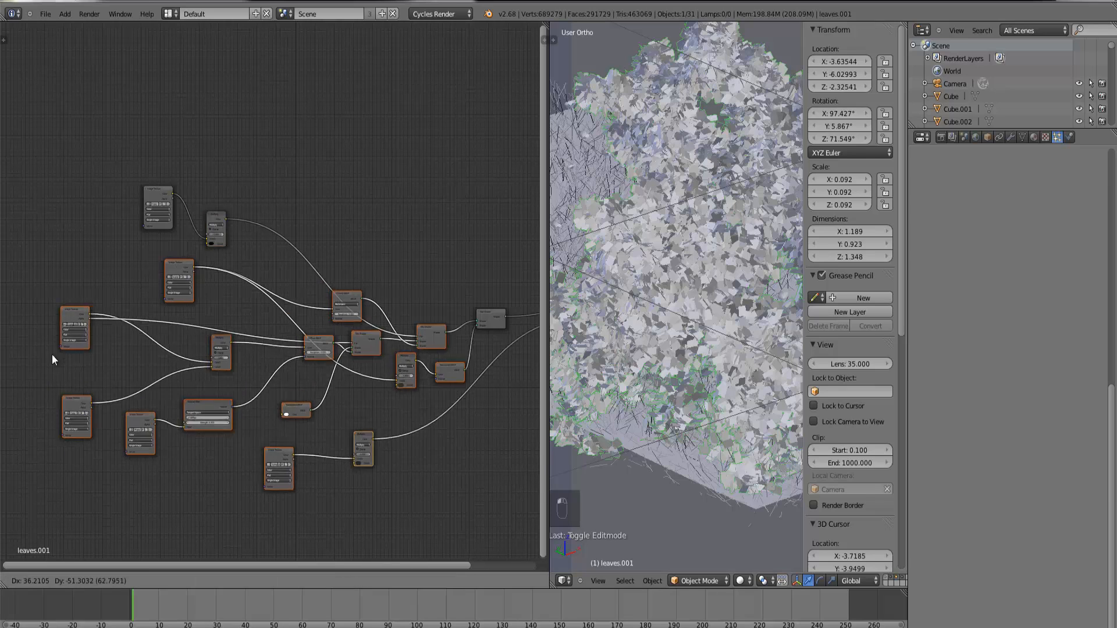
pyautogui.press('g')
pyautogui.press('Escape')
pyautogui.press('b')
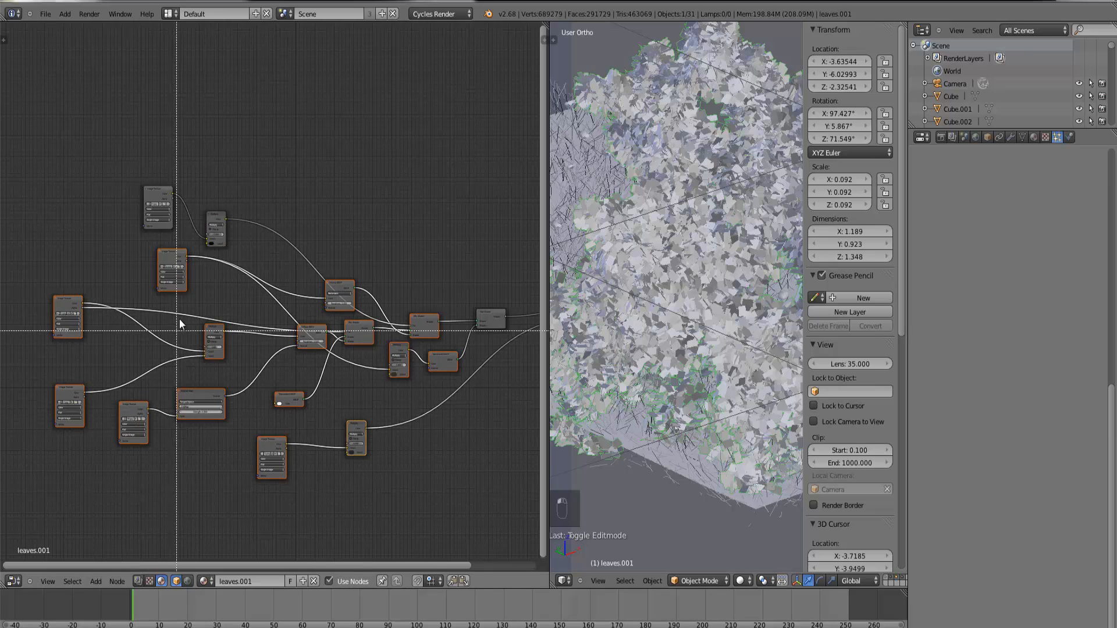
pyautogui.moveTo(176, 330); pyautogui.dragTo(164, 280, button='middle')
pyautogui.press('b')
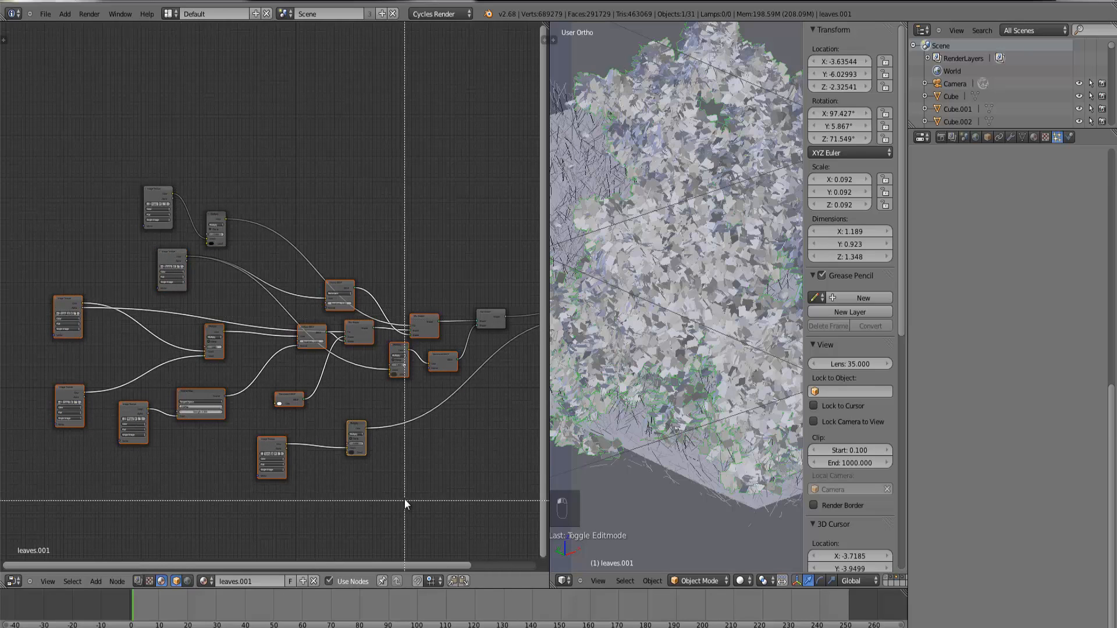
pyautogui.press('Escape')
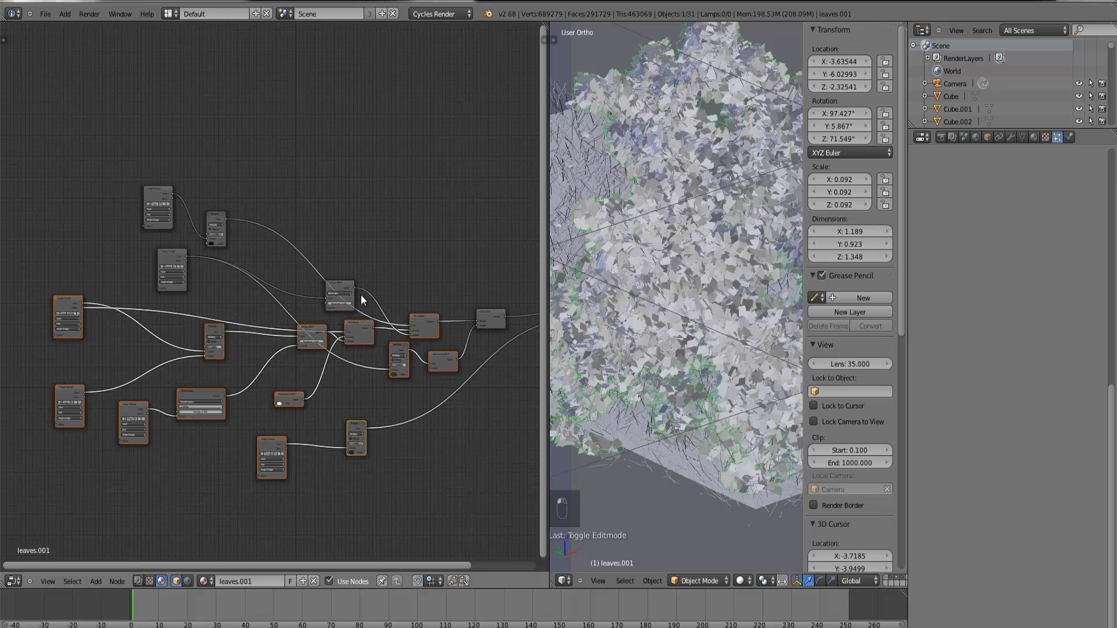
pyautogui.press('g')
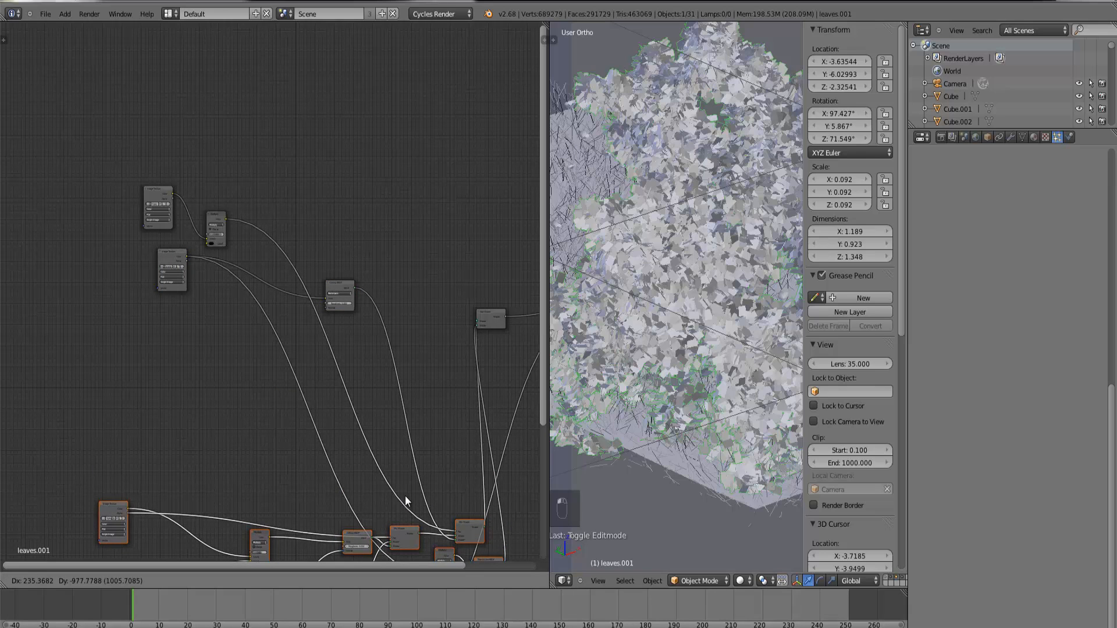
pyautogui.click(387, 408)
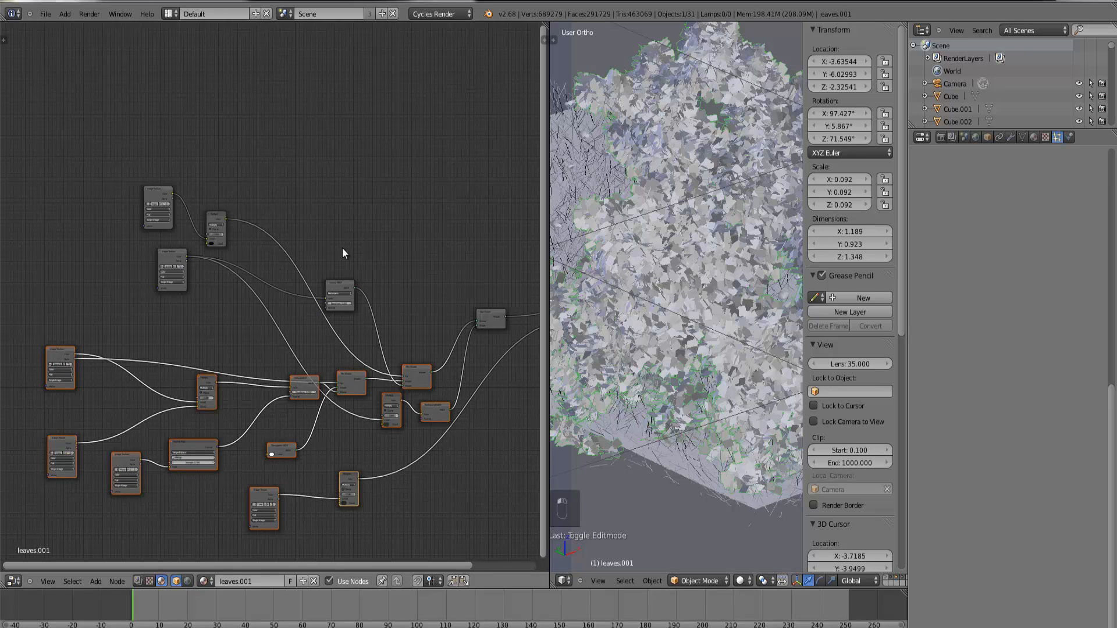
# Step: Shift the selected lower material nodes slightly up and view the bush from a higher angle
pyautogui.scroll(-4, 367, 418)
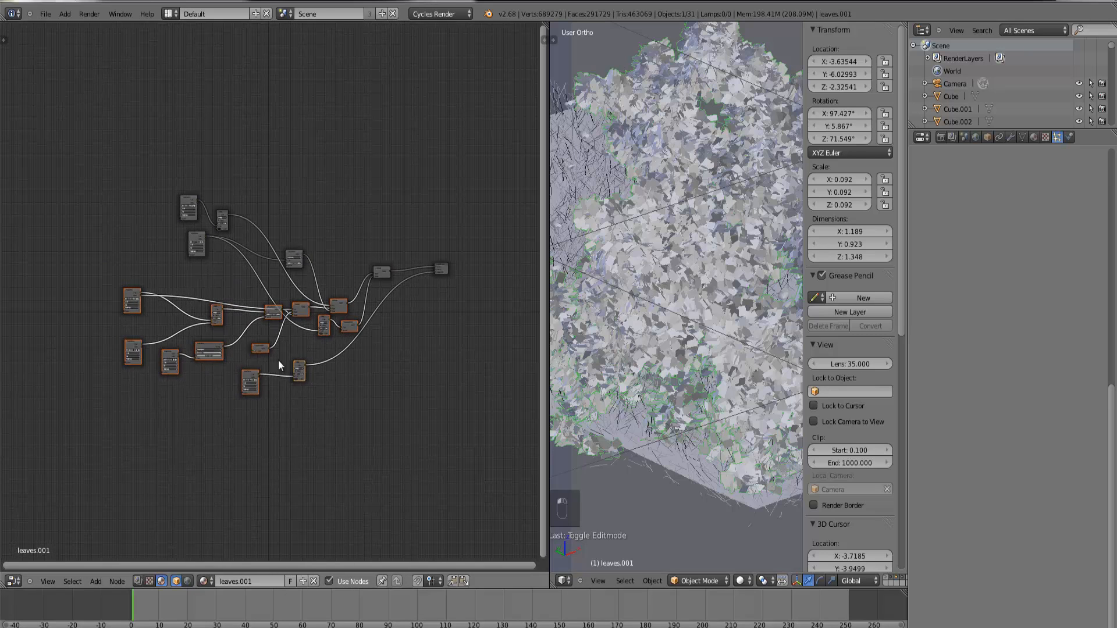
pyautogui.scroll(2, 244, 438)
pyautogui.press('g')
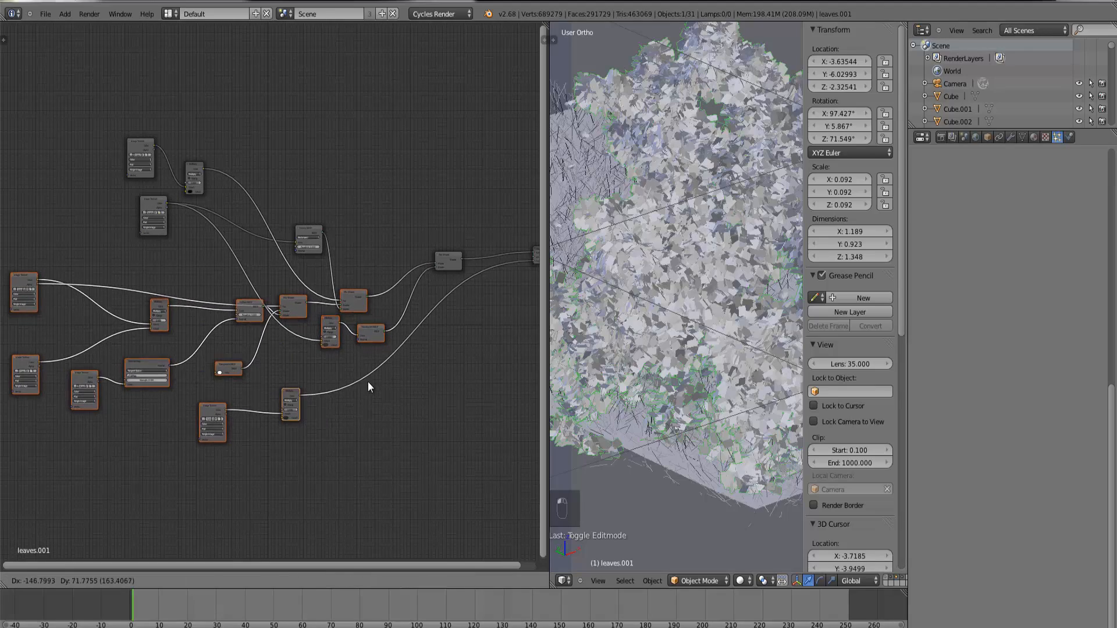
pyautogui.click(371, 379)
pyautogui.moveTo(696, 284); pyautogui.dragTo(668, 303, button='middle')
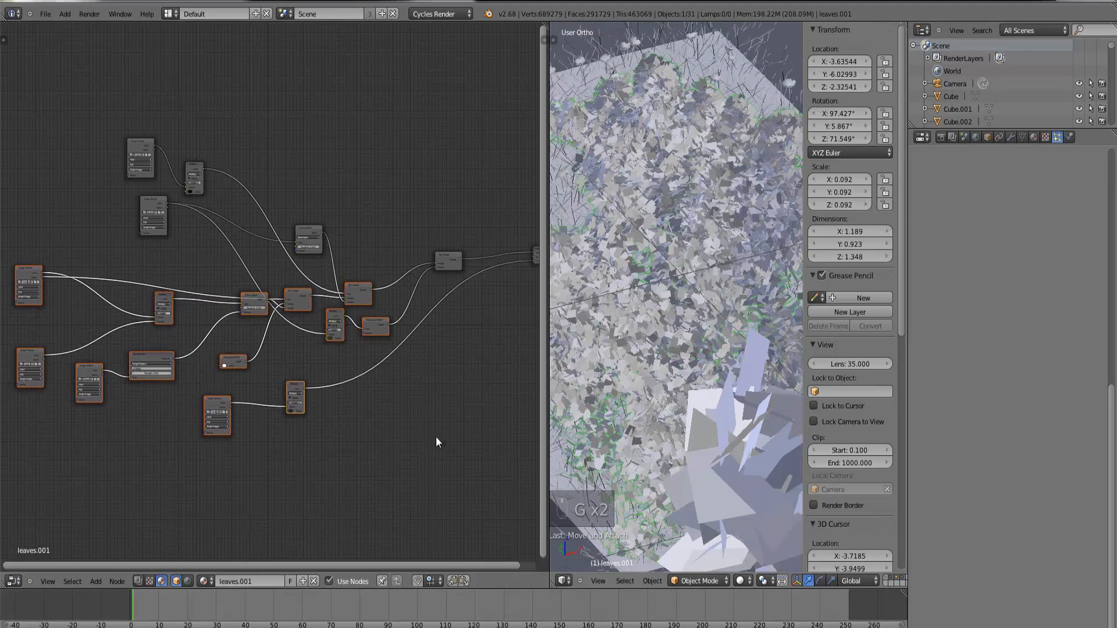
pyautogui.click(13, 580)
pyautogui.click(36, 486)
pyautogui.click(12, 581)
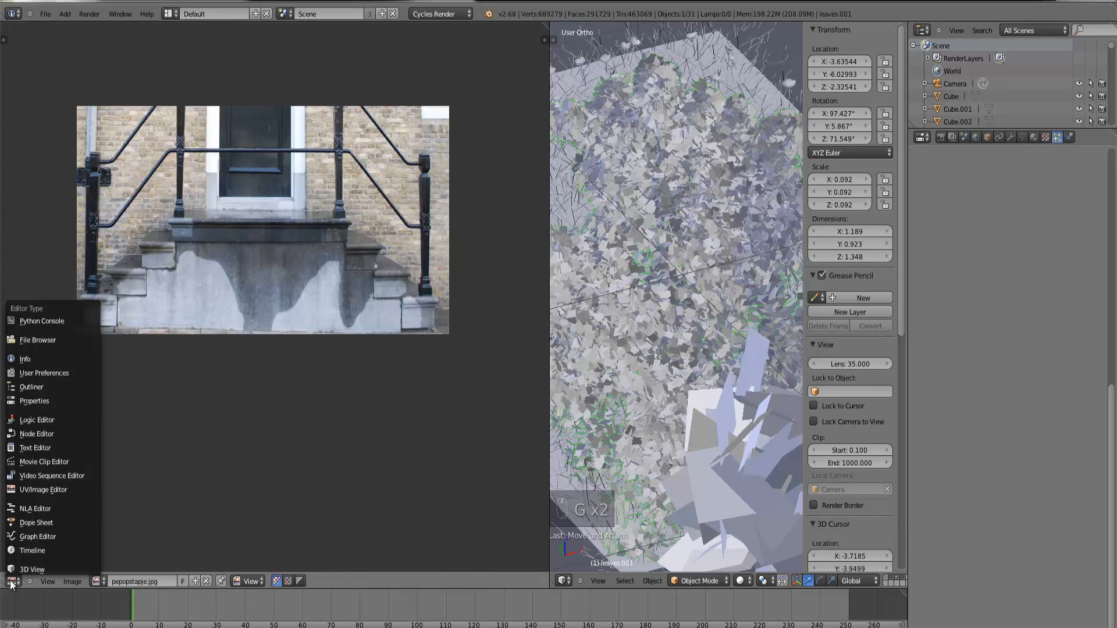
pyautogui.click(36, 434)
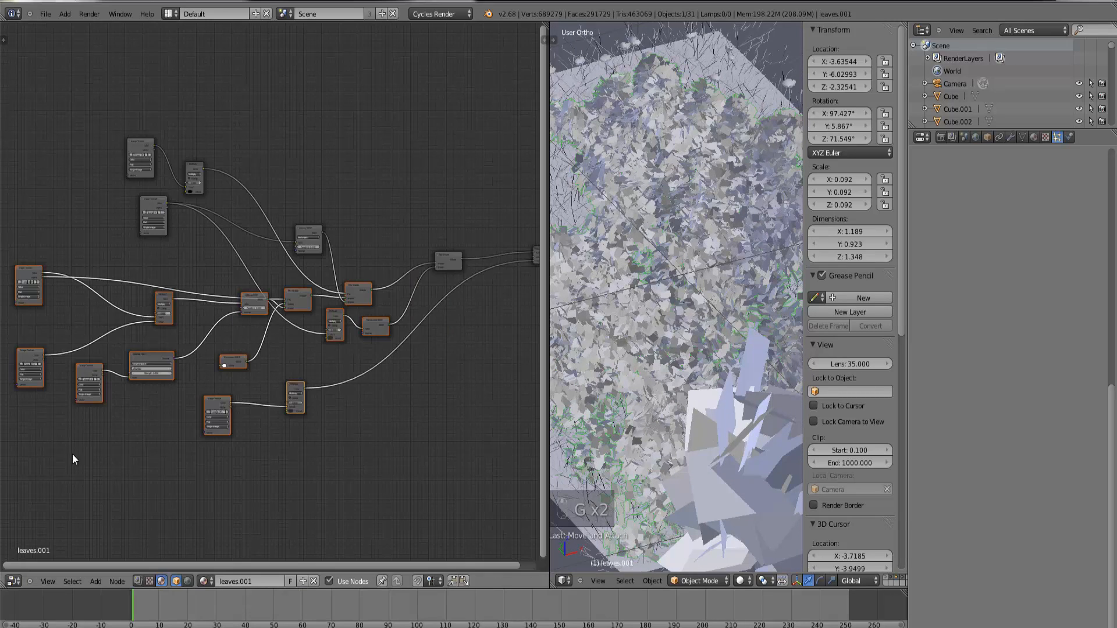
# Step: Show the compositing nodes with the render as backdrop, keeping the nodes clear of the house facade
pyautogui.click(138, 580)
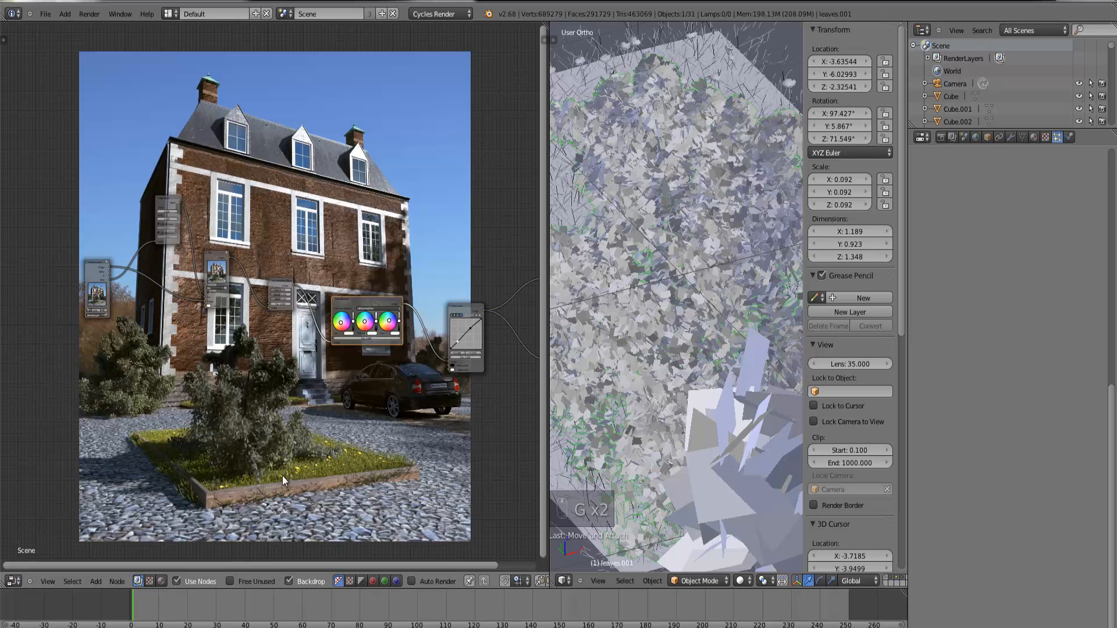
pyautogui.moveTo(221, 342); pyautogui.dragTo(173, 438, button='middle')
pyautogui.moveTo(310, 214); pyautogui.dragTo(247, 326, button='middle')
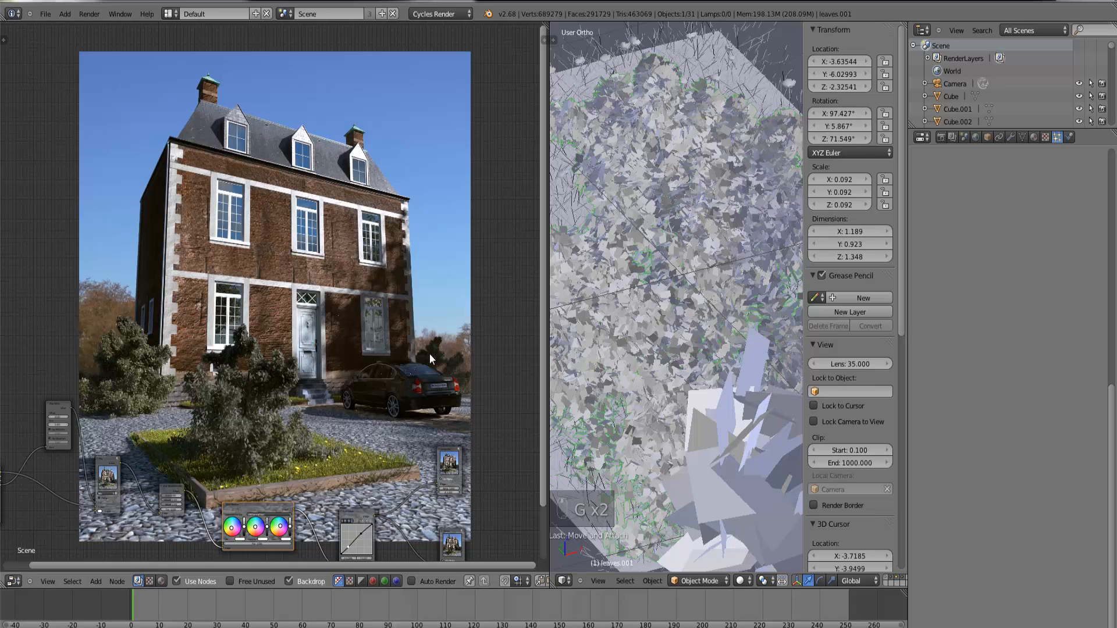
# Step: Open the World settings and preview the CGSkies_0221_free.jpg environment texture
pyautogui.scroll(-5, 691, 246)
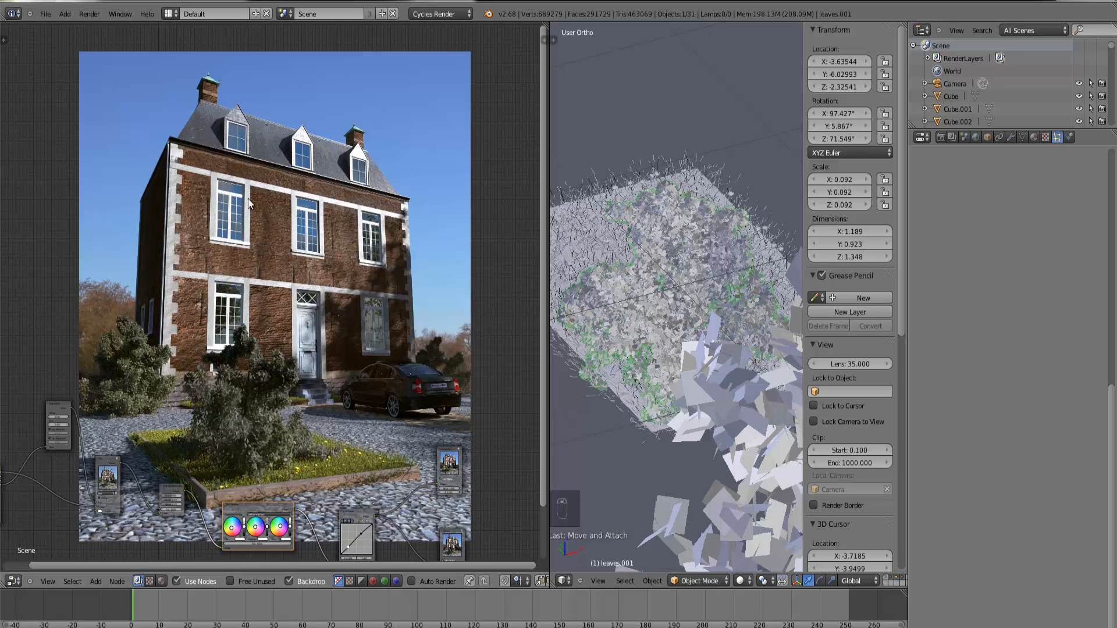
pyautogui.click(977, 138)
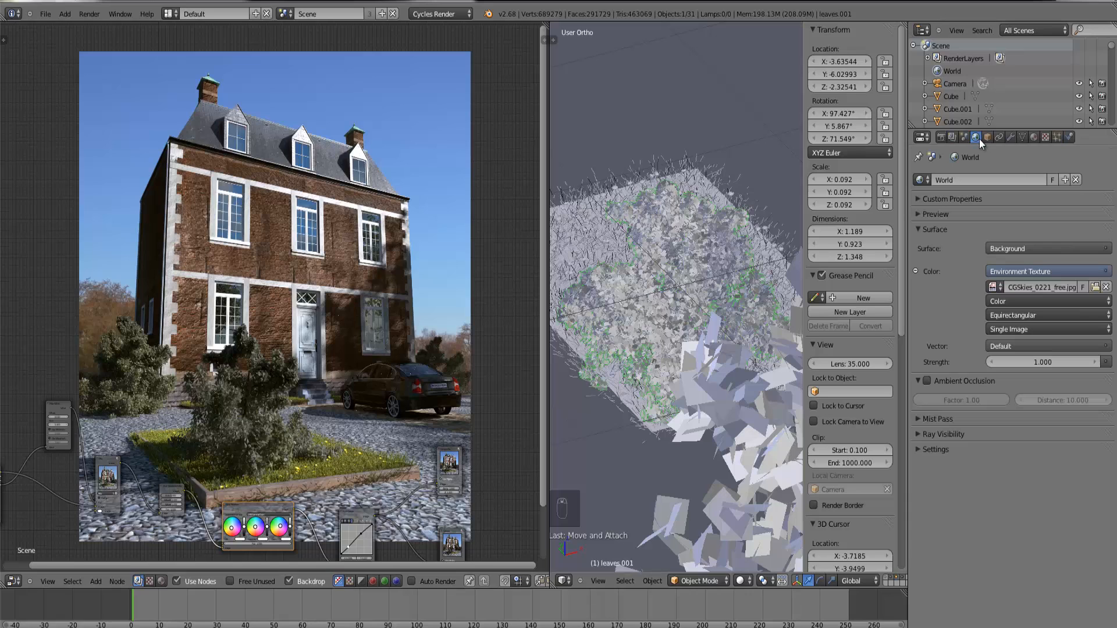
pyautogui.click(931, 214)
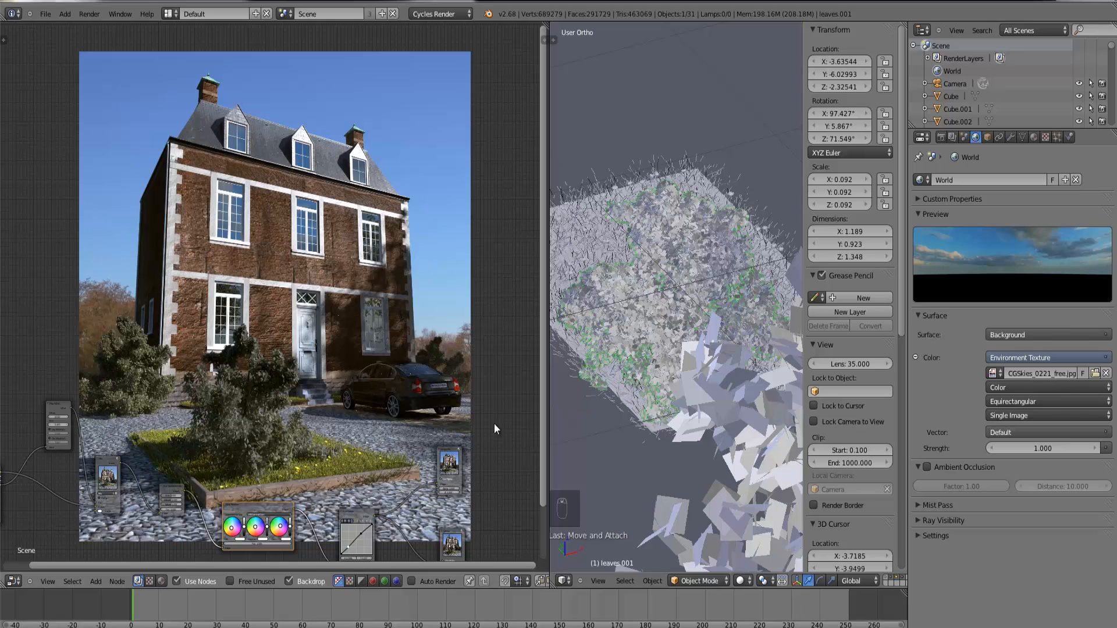
# Step: Move the large background plane behind the scene to the layer holding the house, and display that layer
pyautogui.press('KP_0')
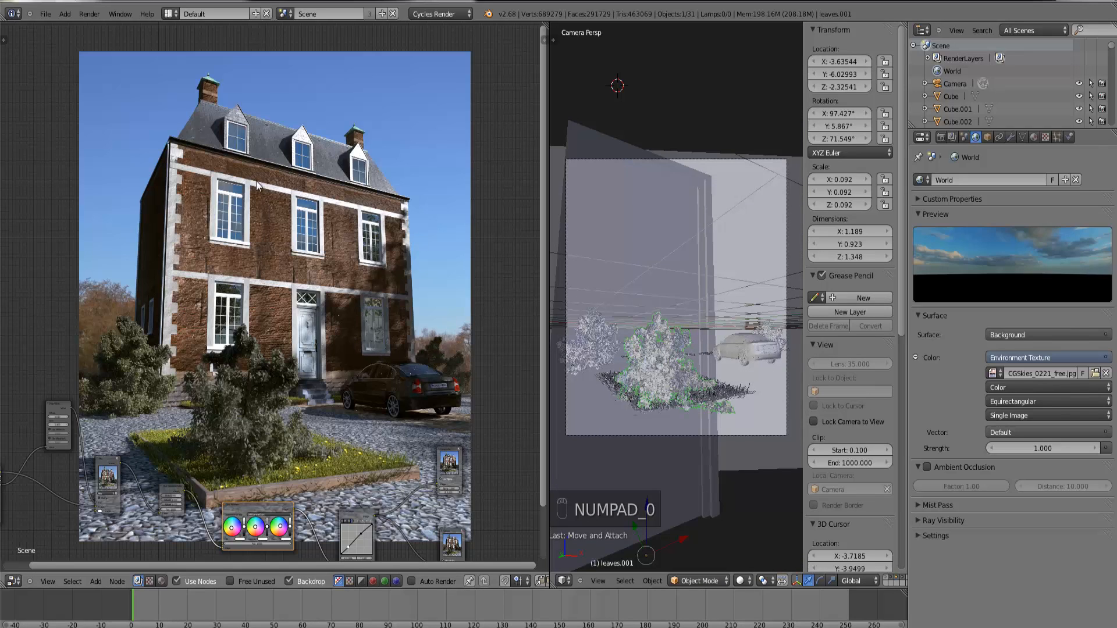
pyautogui.rightClick(736, 218)
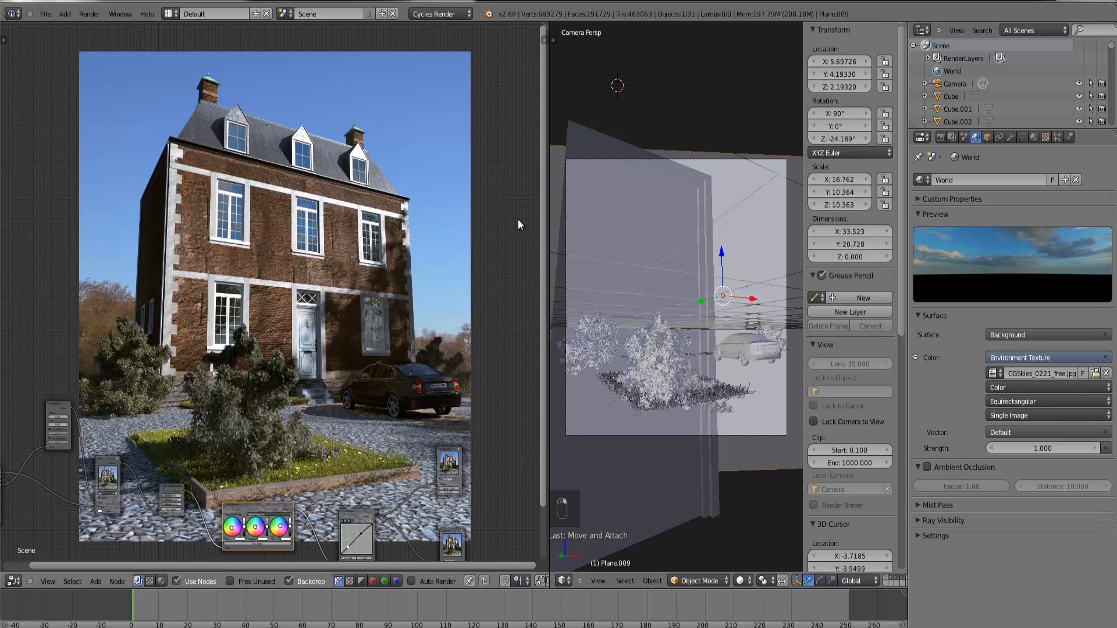
pyautogui.press('KP_7')
pyautogui.scroll(-8, 684, 287)
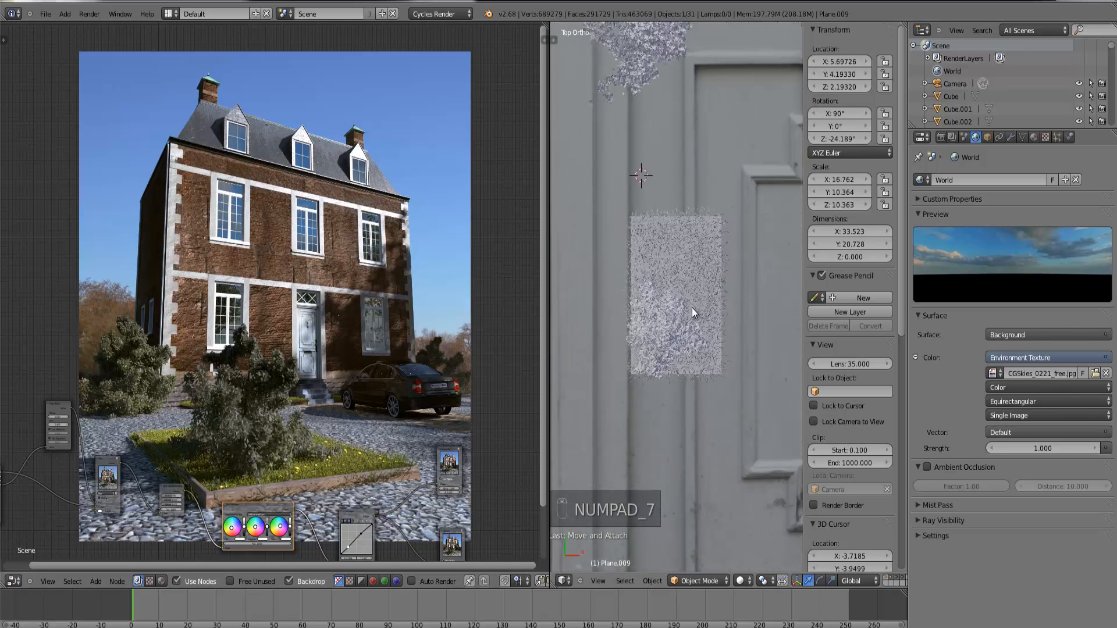
pyautogui.moveTo(704, 331); pyautogui.dragTo(727, 220, button='middle')
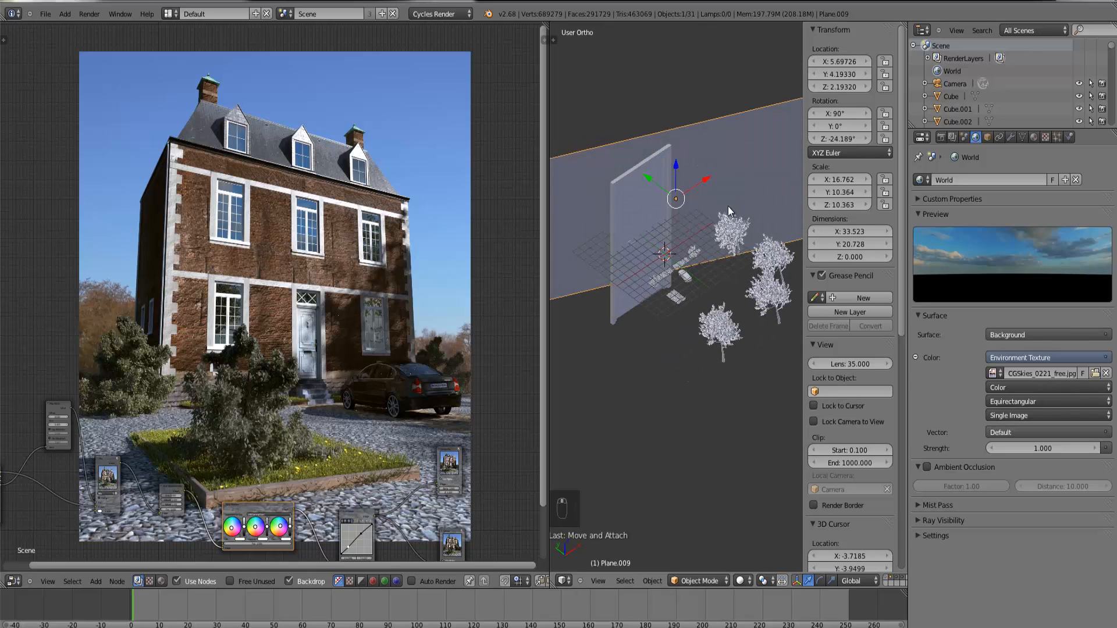
pyautogui.press('m')
pyautogui.click(820, 227)
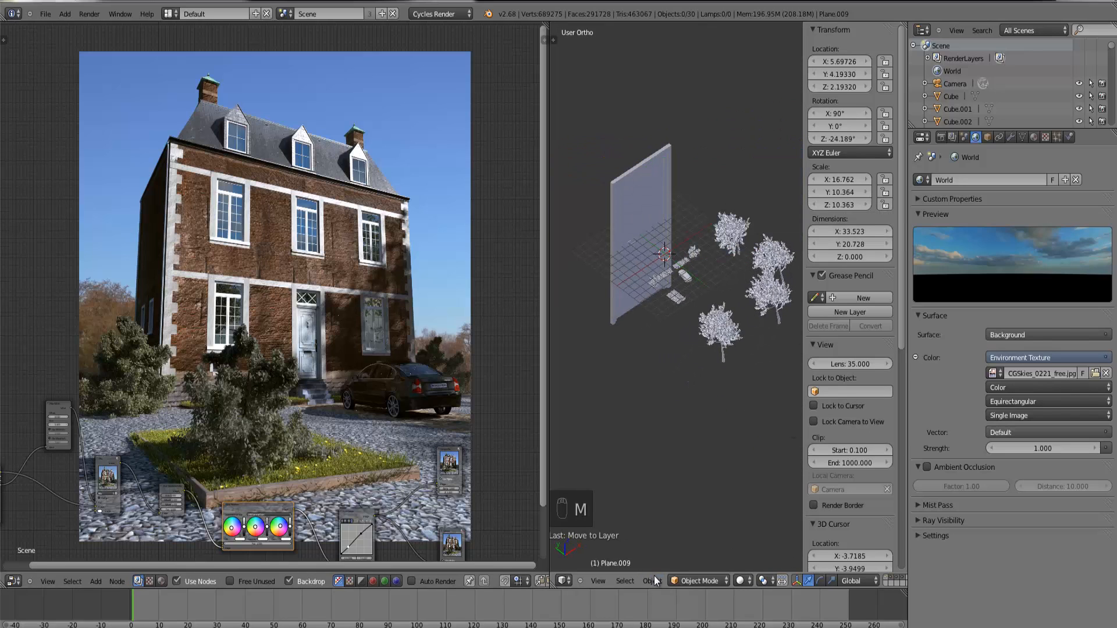
pyautogui.click(888, 581)
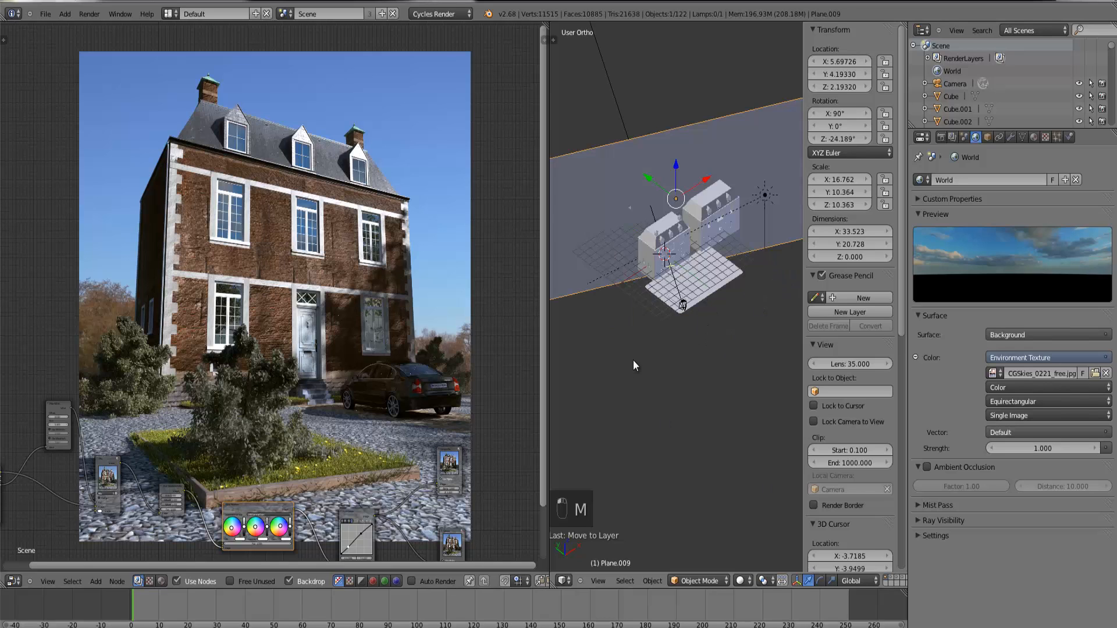
# Step: View the house layer through the camera with textured viewport shading
pyautogui.press('KP_0')
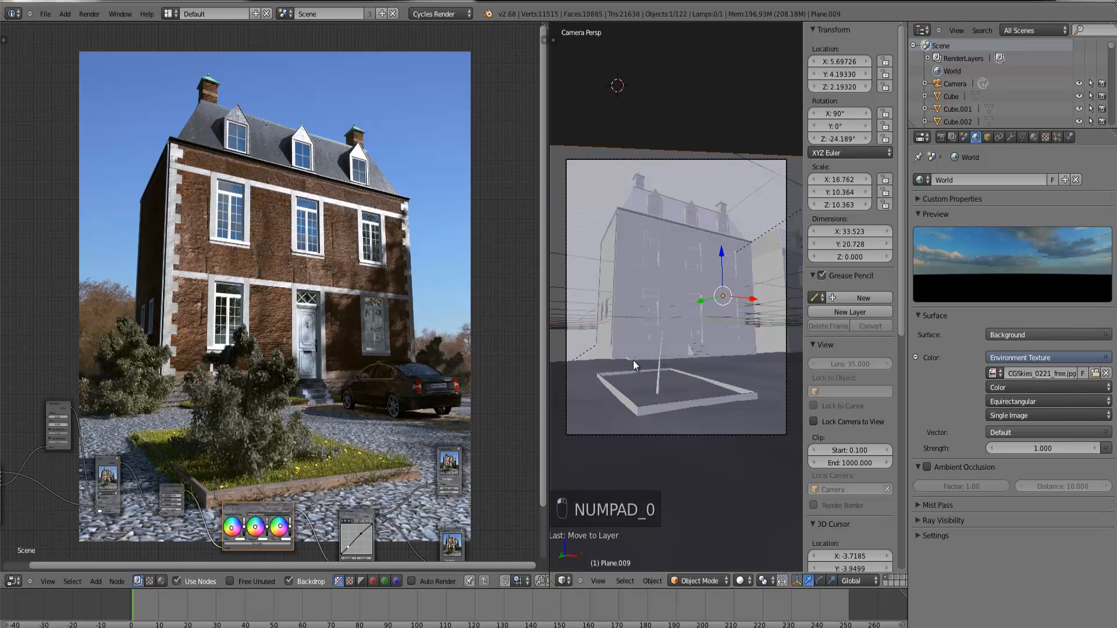
pyautogui.click(745, 580)
pyautogui.click(755, 510)
pyautogui.click(742, 581)
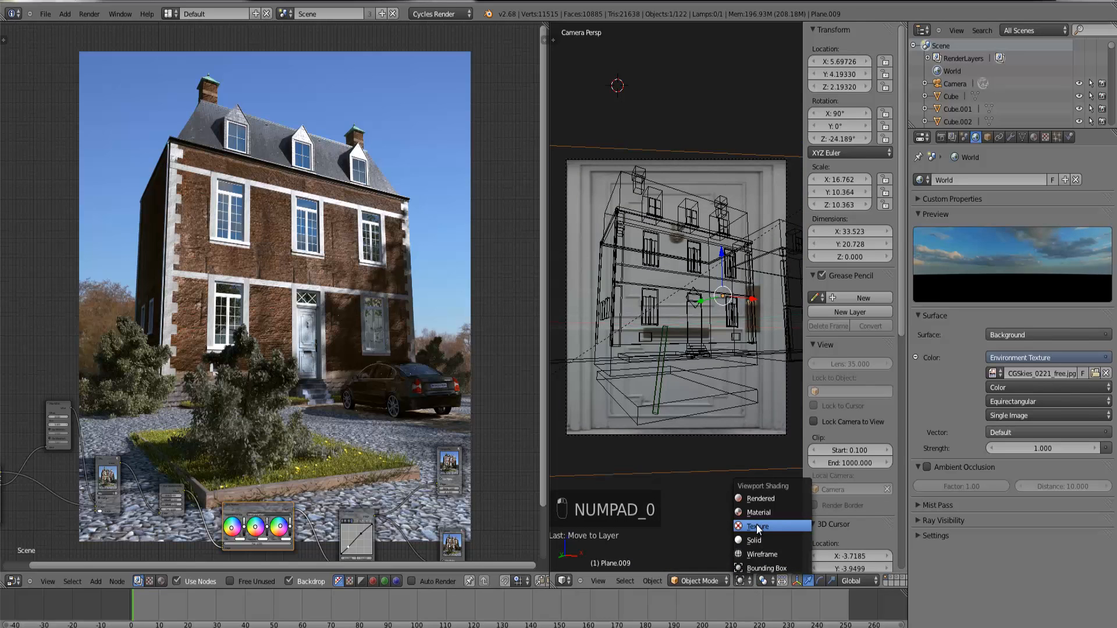
pyautogui.click(756, 525)
pyautogui.scroll(-4, 716, 303)
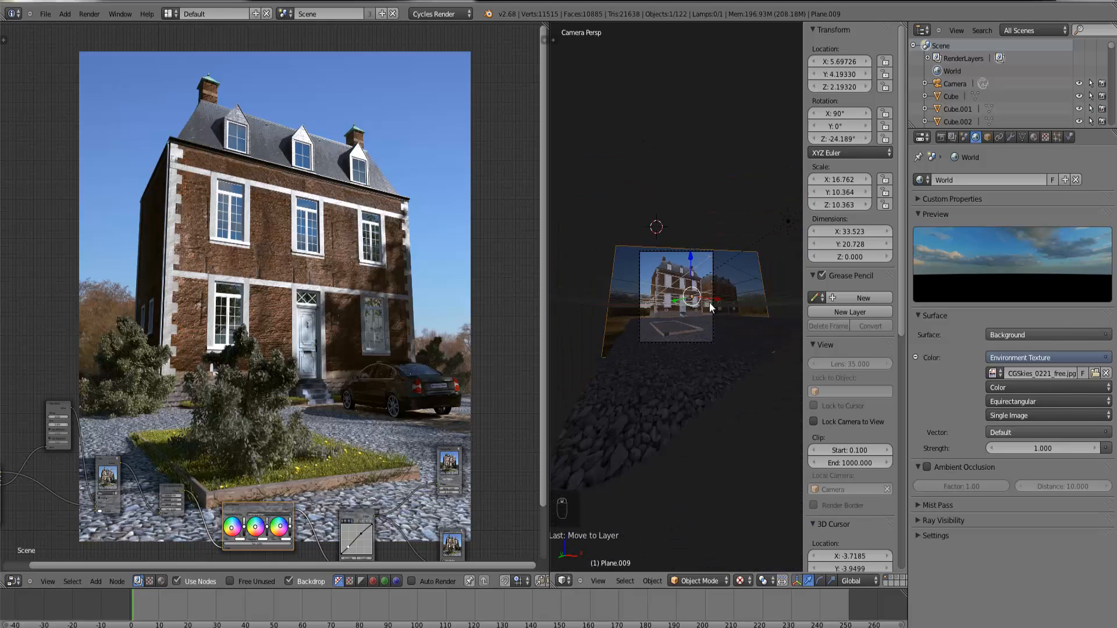
pyautogui.scroll(4, 710, 302)
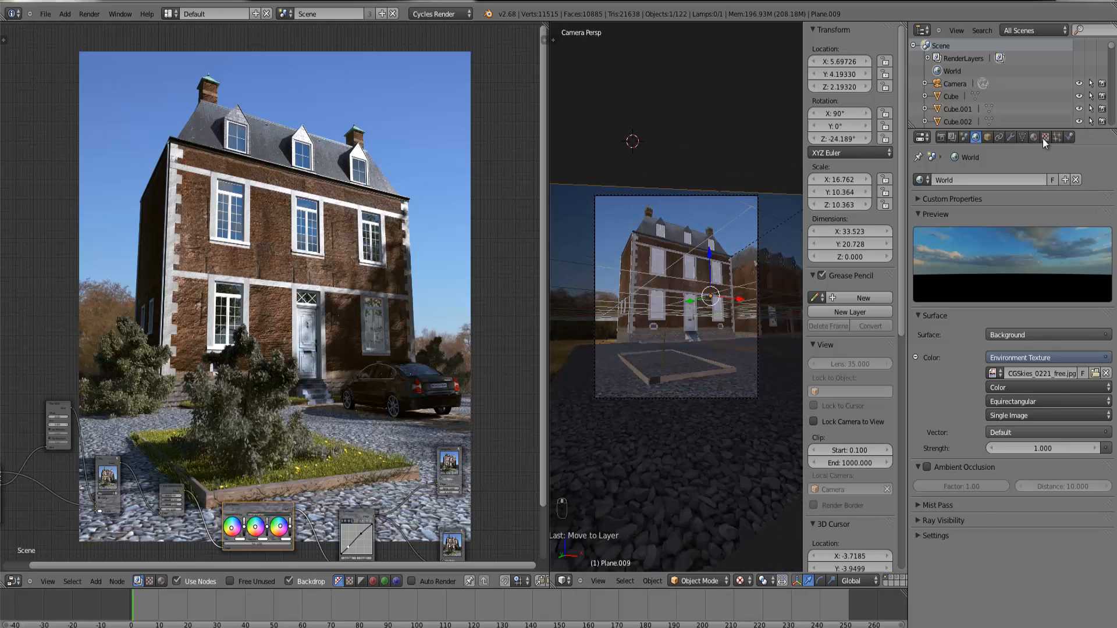
# Step: Open the background plane's material settings and examine its emission surface and image texture against the camera view
pyautogui.click(1037, 137)
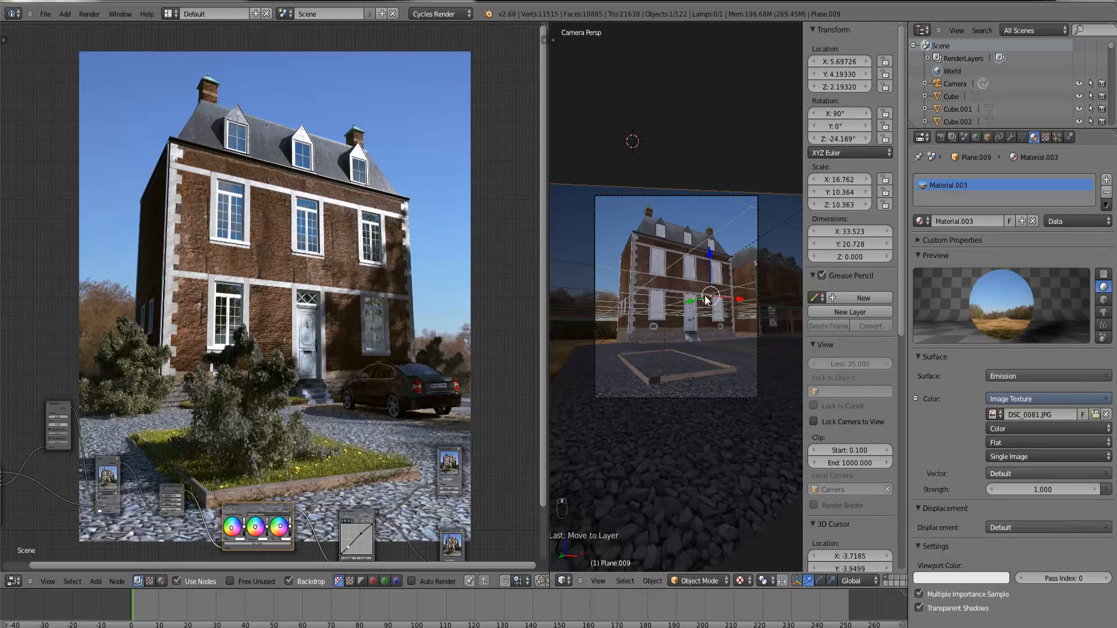
pyautogui.scroll(2, 658, 289)
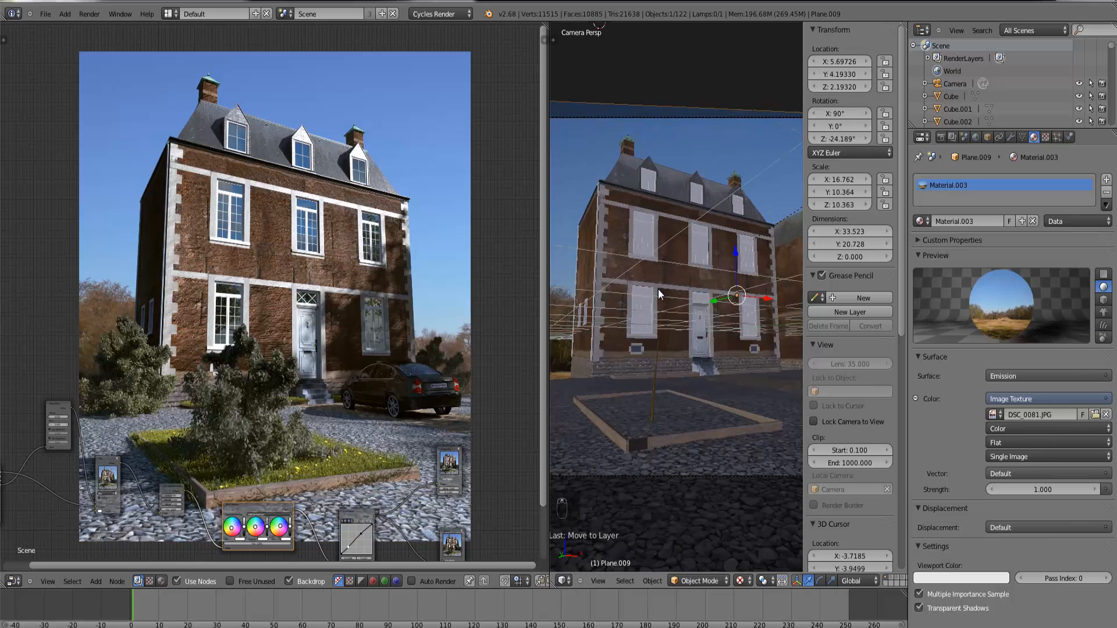
pyautogui.scroll(-2, 658, 290)
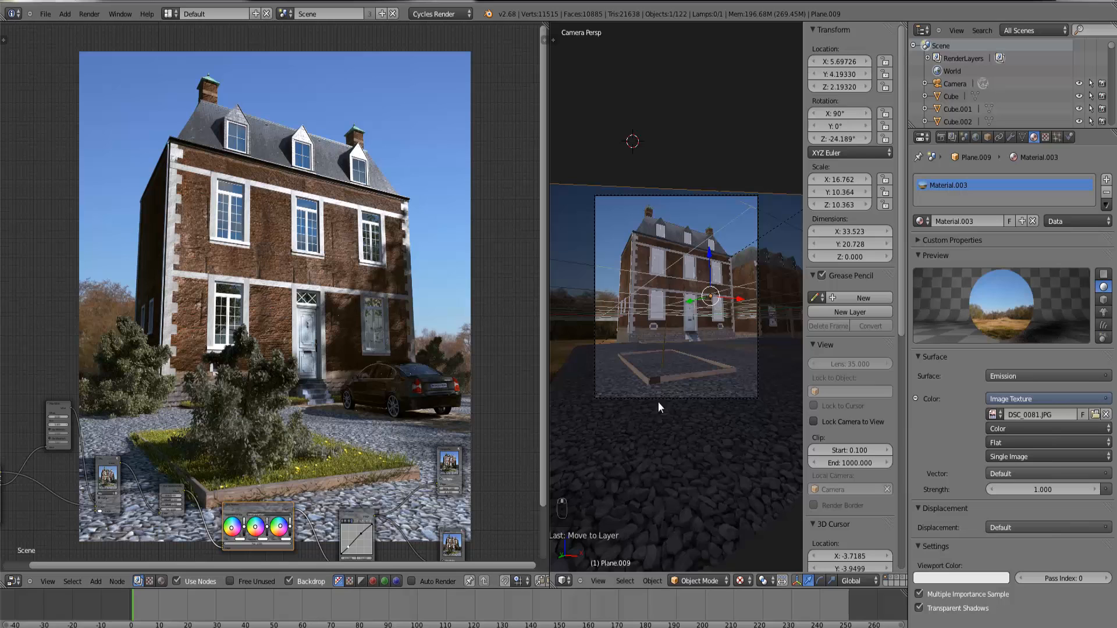
# Step: Try to move the wooden border frame in front of the house
pyautogui.rightClick(658, 381)
pyautogui.scroll(2, 663, 390)
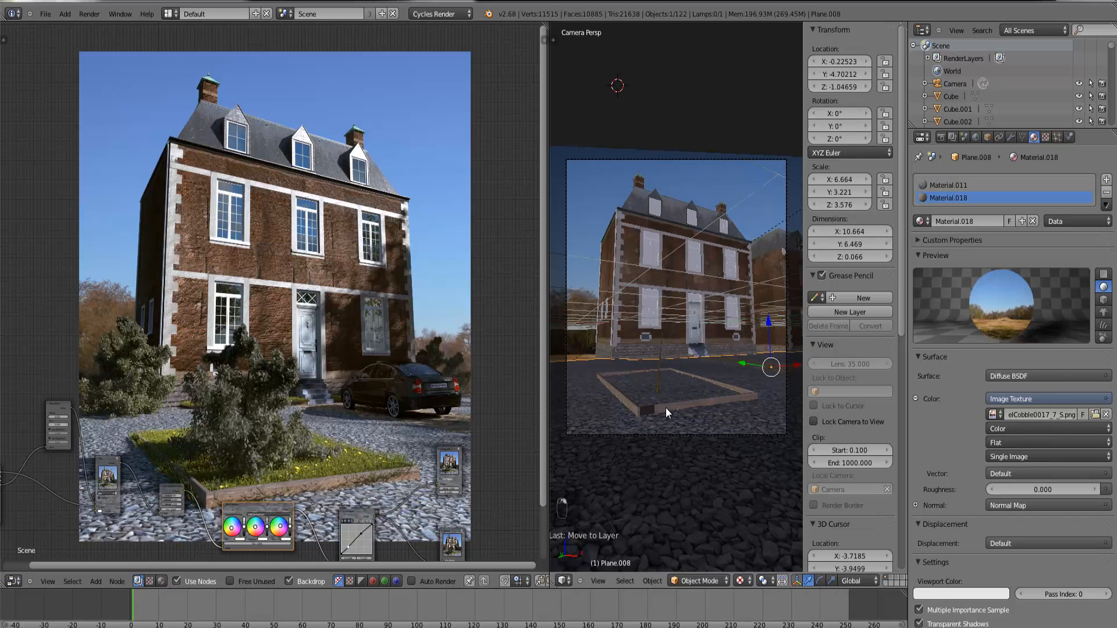
pyautogui.press('g')
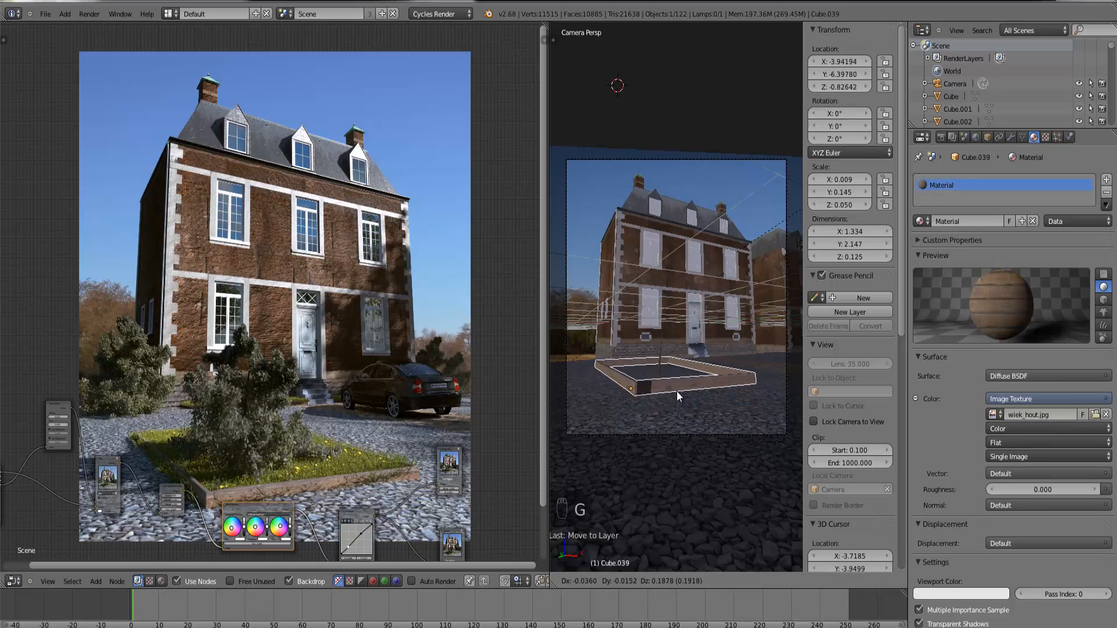
pyautogui.click(665, 397)
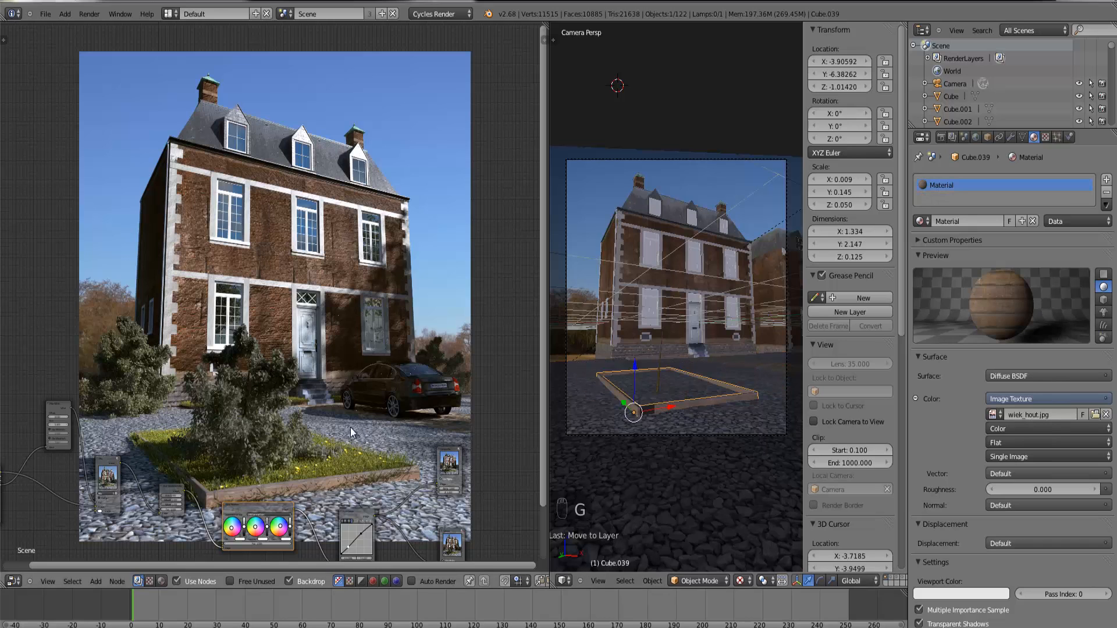
# Step: Select the cobbled ground plane and inspect its subdivided mesh from above in Edit Mode, then return to Object Mode
pyautogui.scroll(2, 606, 427)
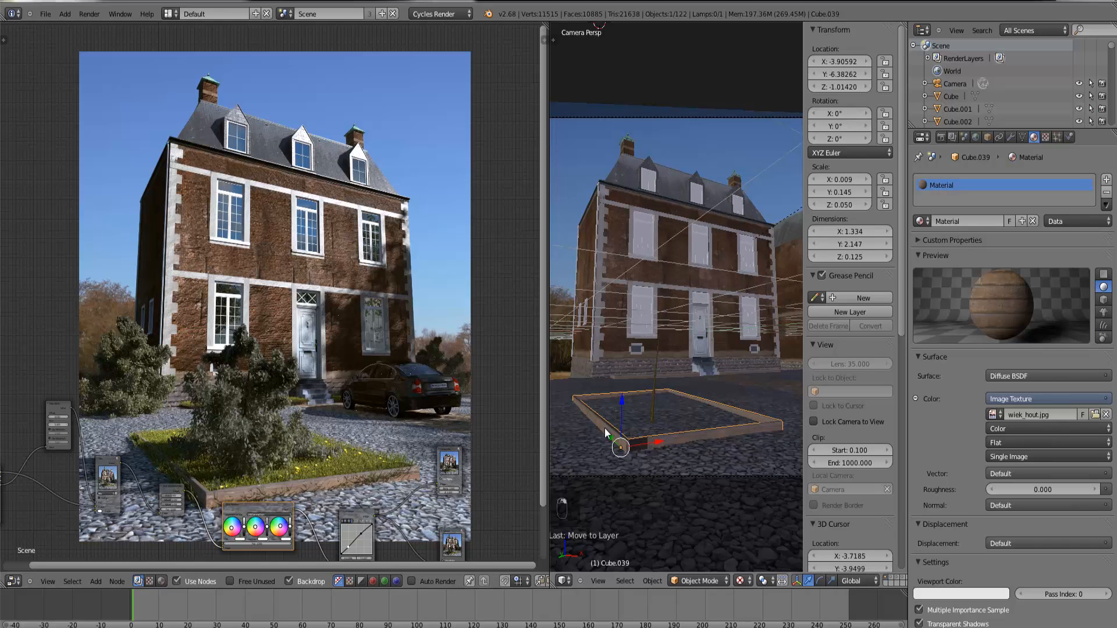
pyautogui.press('KP_7')
pyautogui.scroll(5, 662, 408)
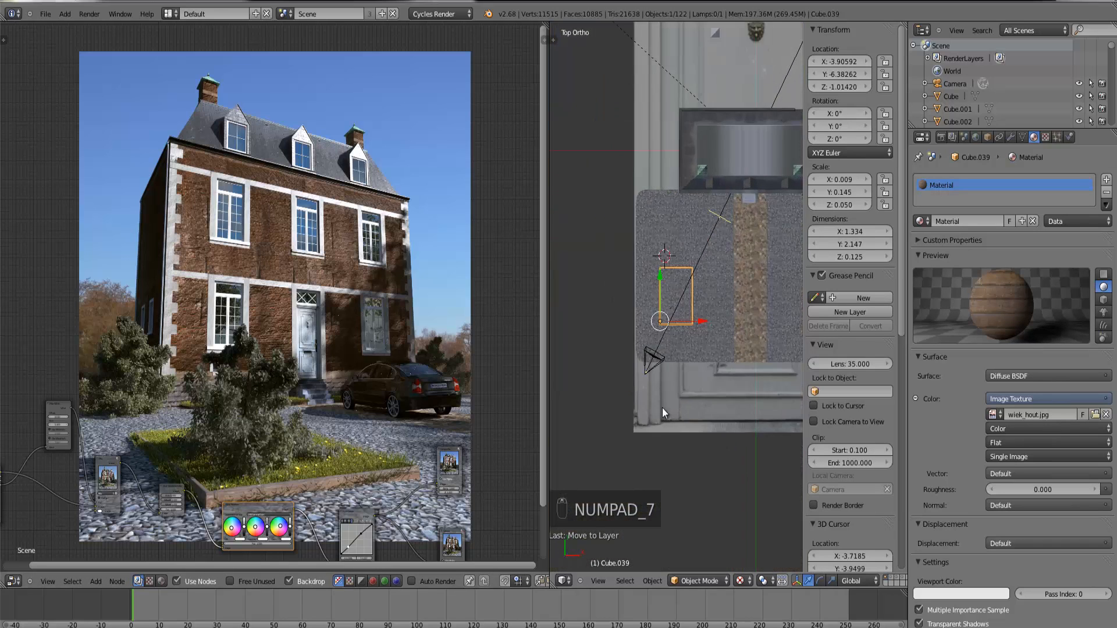
pyautogui.moveTo(683, 419); pyautogui.dragTo(711, 410, button='middle')
pyautogui.rightClick(692, 474)
pyautogui.scroll(-4, 680, 458)
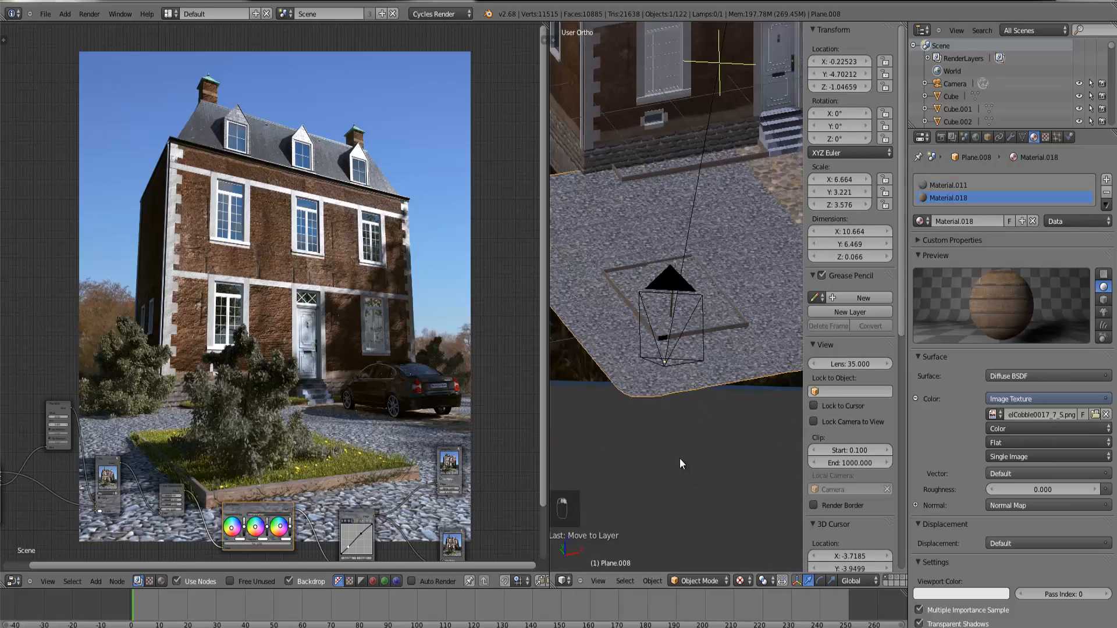
pyautogui.press('KP_7')
pyautogui.press('Tab')
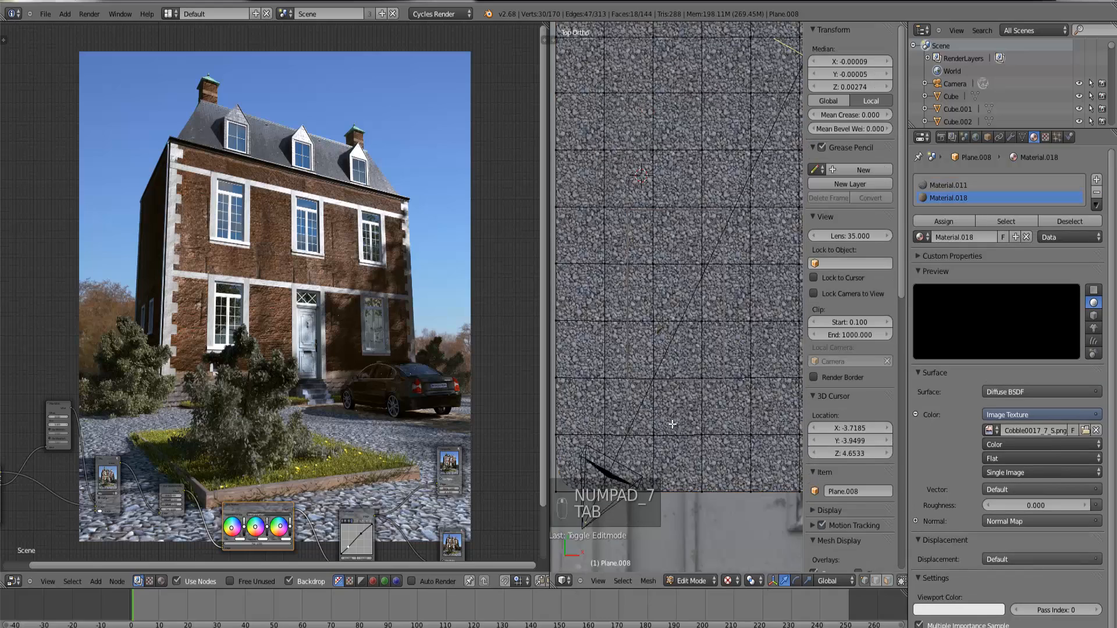
pyautogui.scroll(3, 682, 338)
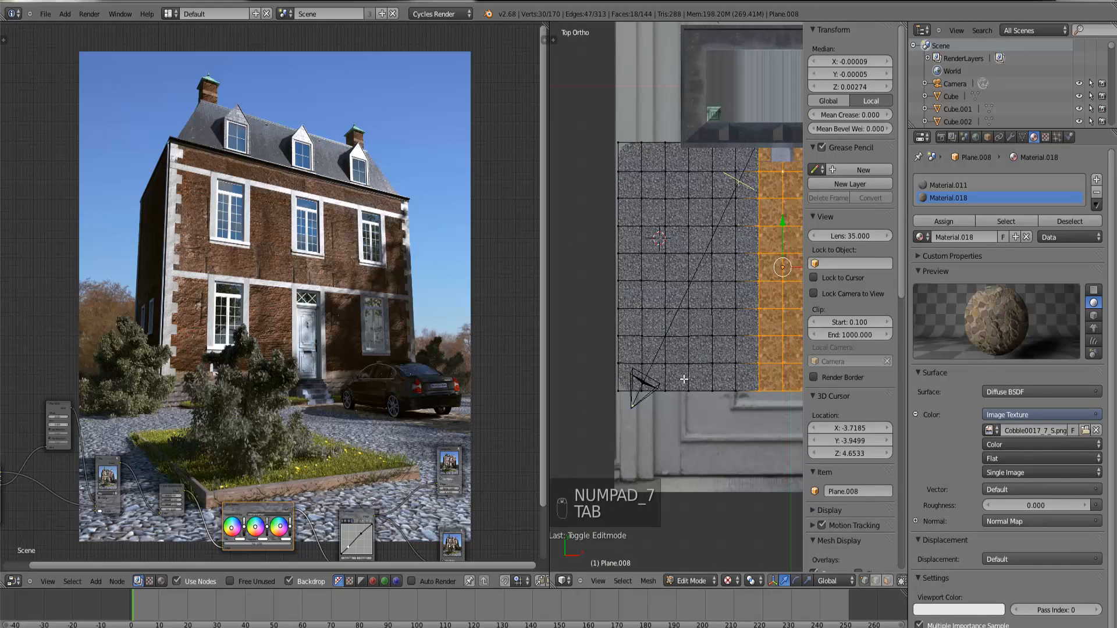
pyautogui.scroll(6, 682, 374)
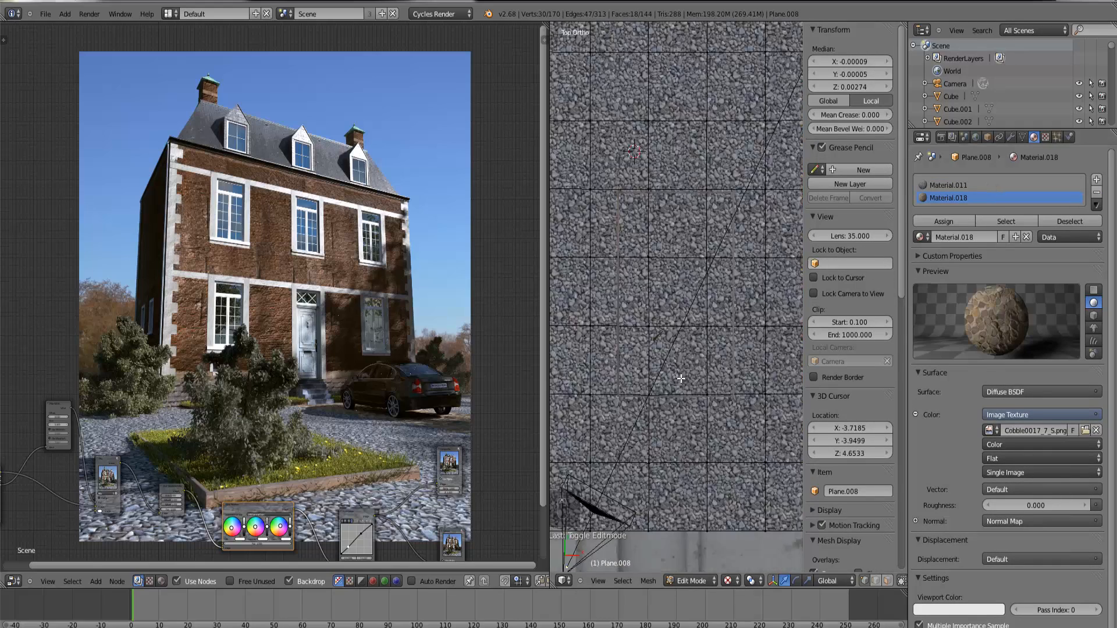
pyautogui.press('Tab')
# Step: Show the material nodes of the cobbled ground plane beside an angled view of the ground
pyautogui.moveTo(675, 421); pyautogui.dragTo(712, 319, button='middle')
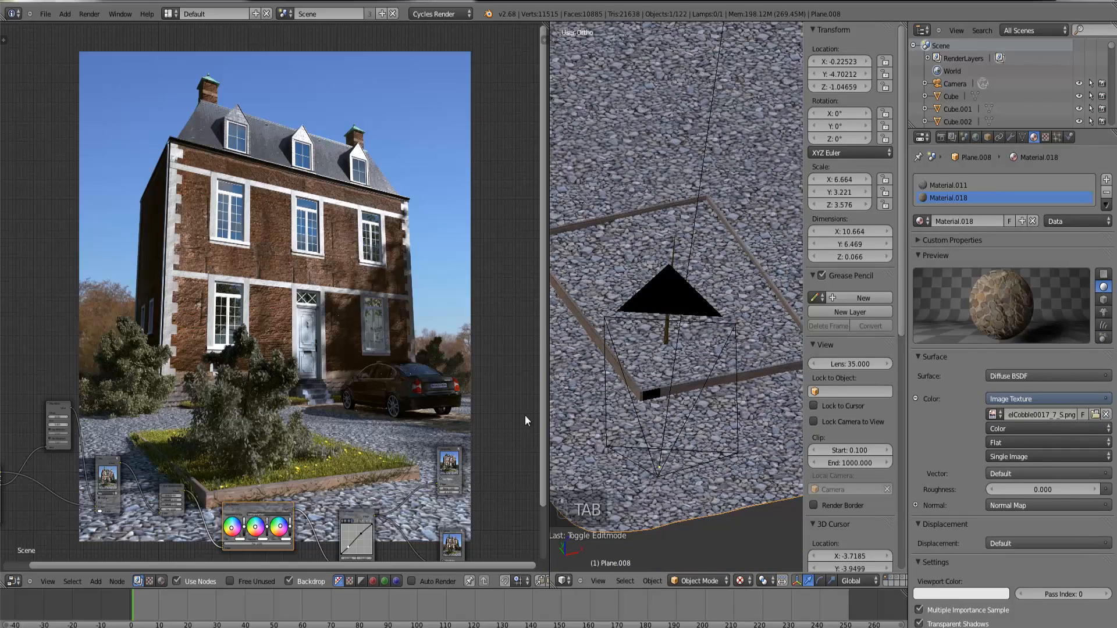
pyautogui.click(162, 580)
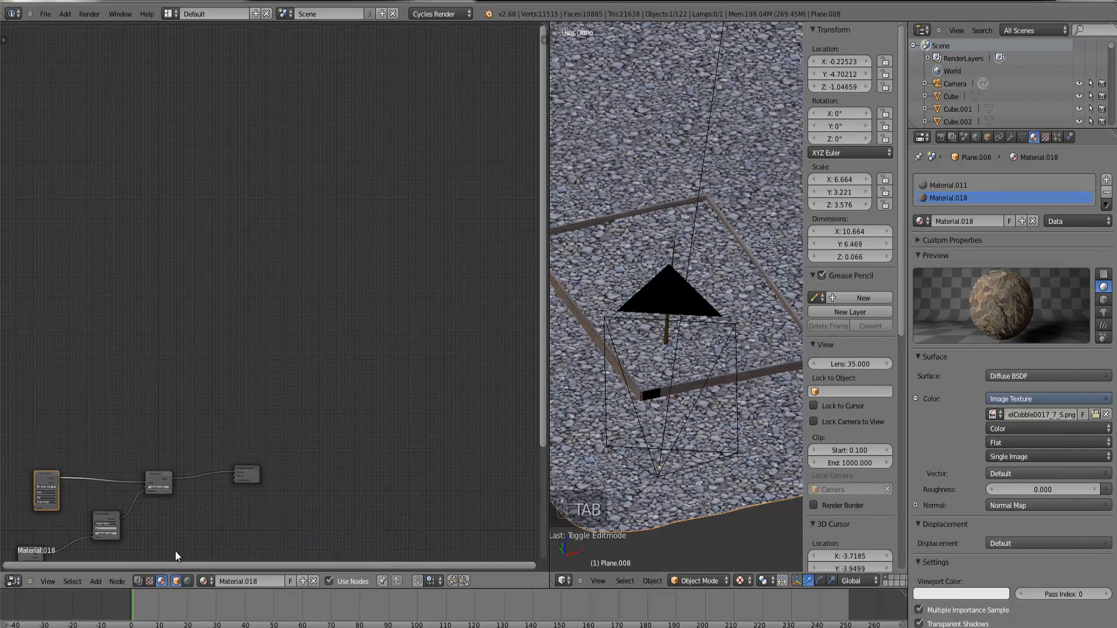
pyautogui.press('Home')
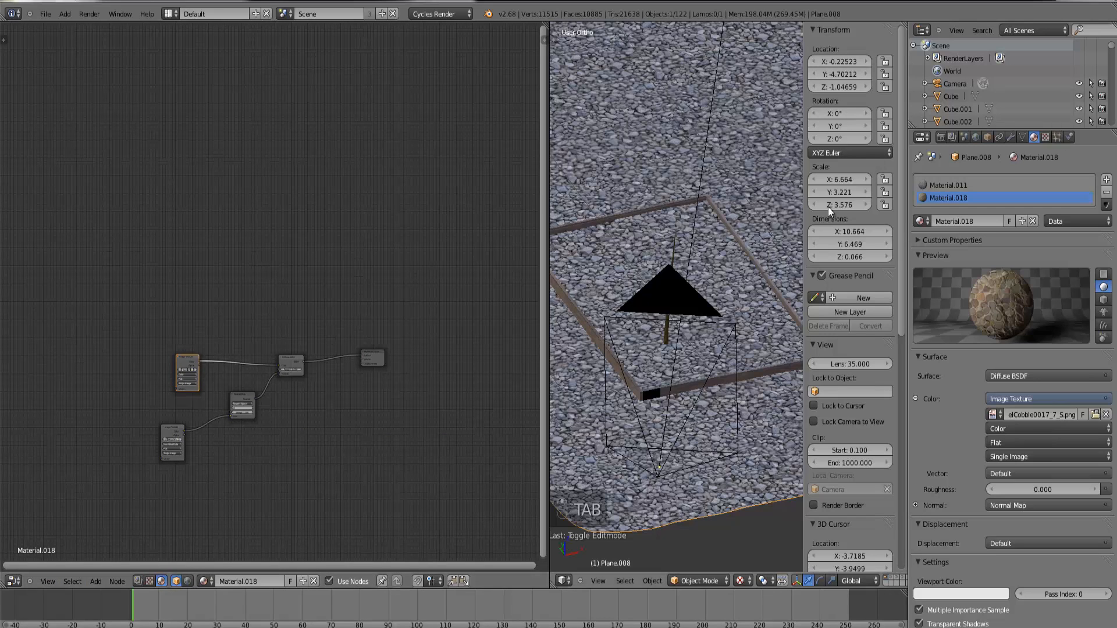
# Step: Widen the 3D viewport at the node editor's expense and show the house through the camera
pyautogui.press('KP_0')
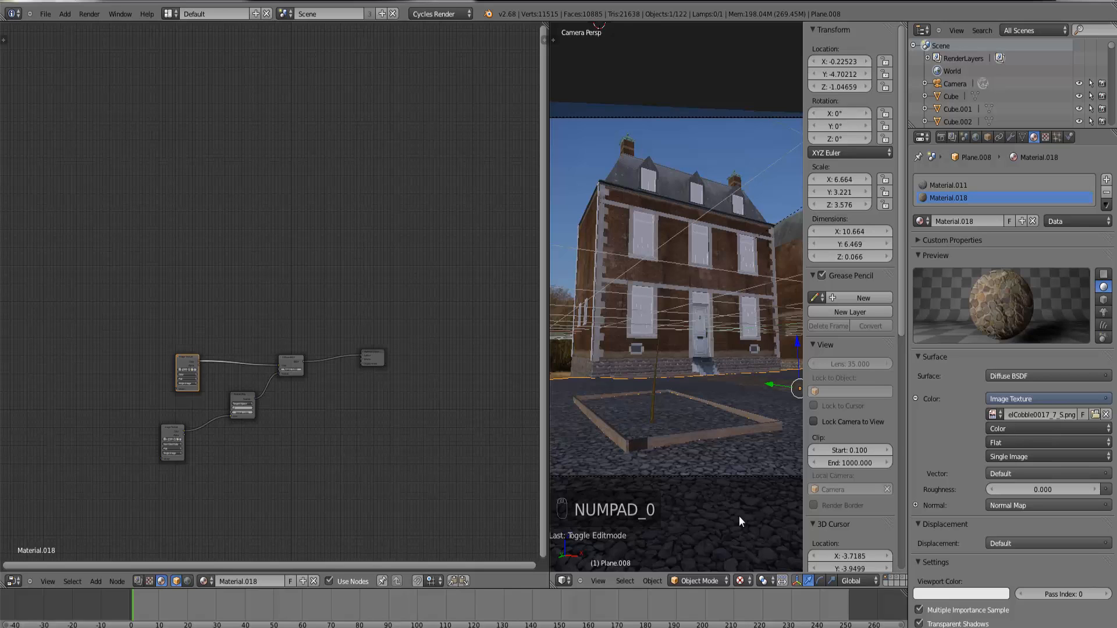
pyautogui.scroll(-3, 573, 374)
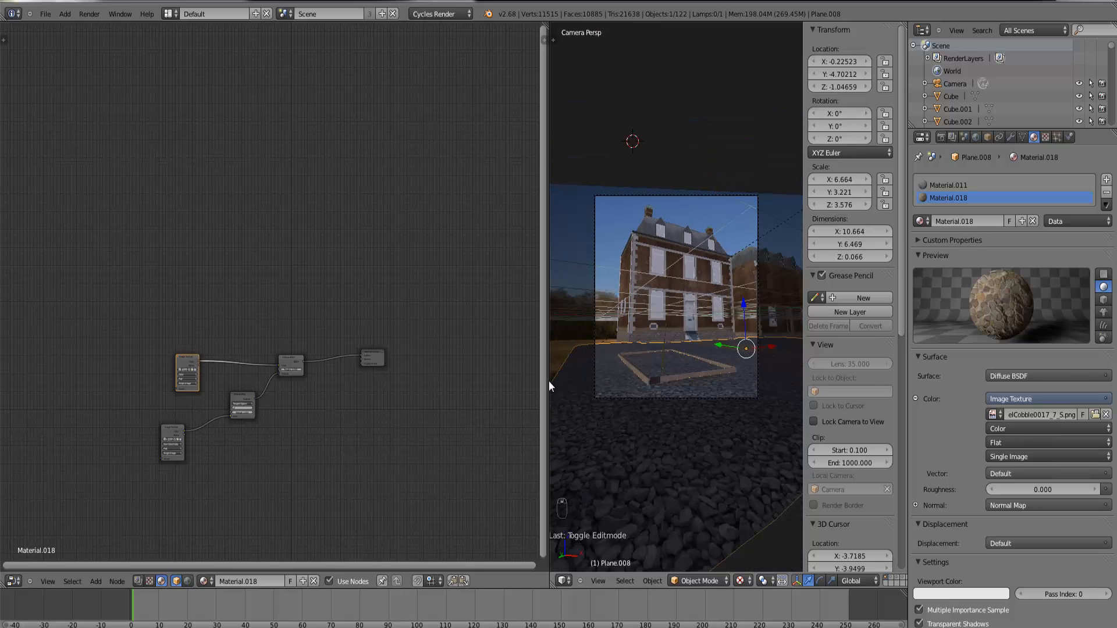
pyautogui.moveTo(541, 383); pyautogui.dragTo(287, 371)
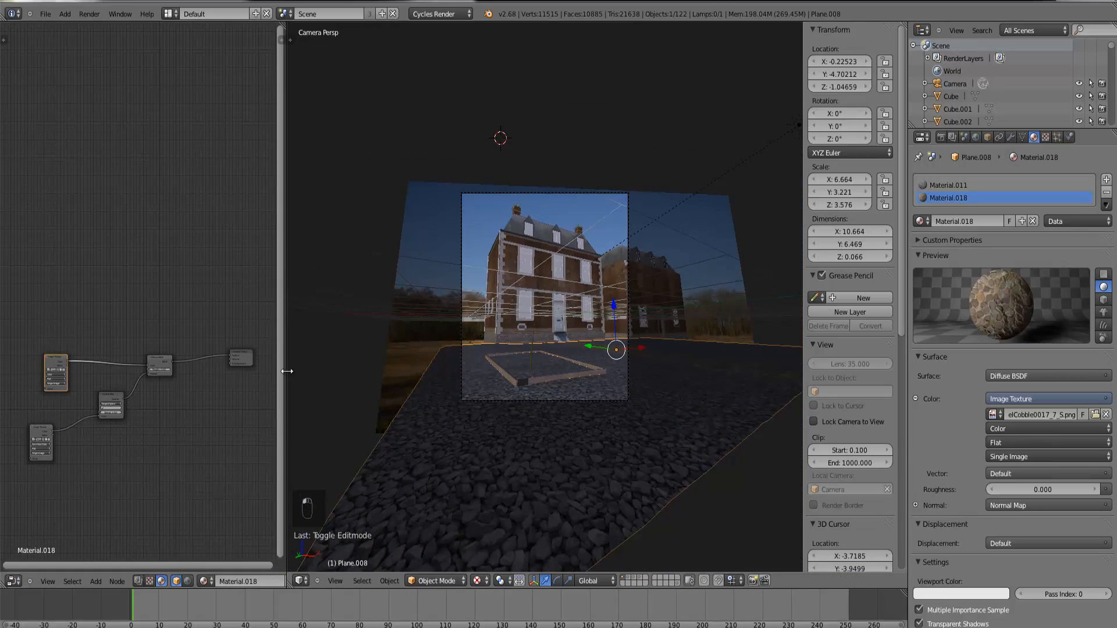
pyautogui.scroll(4, 318, 384)
pyautogui.scroll(-4, 319, 386)
pyautogui.scroll(4, 480, 406)
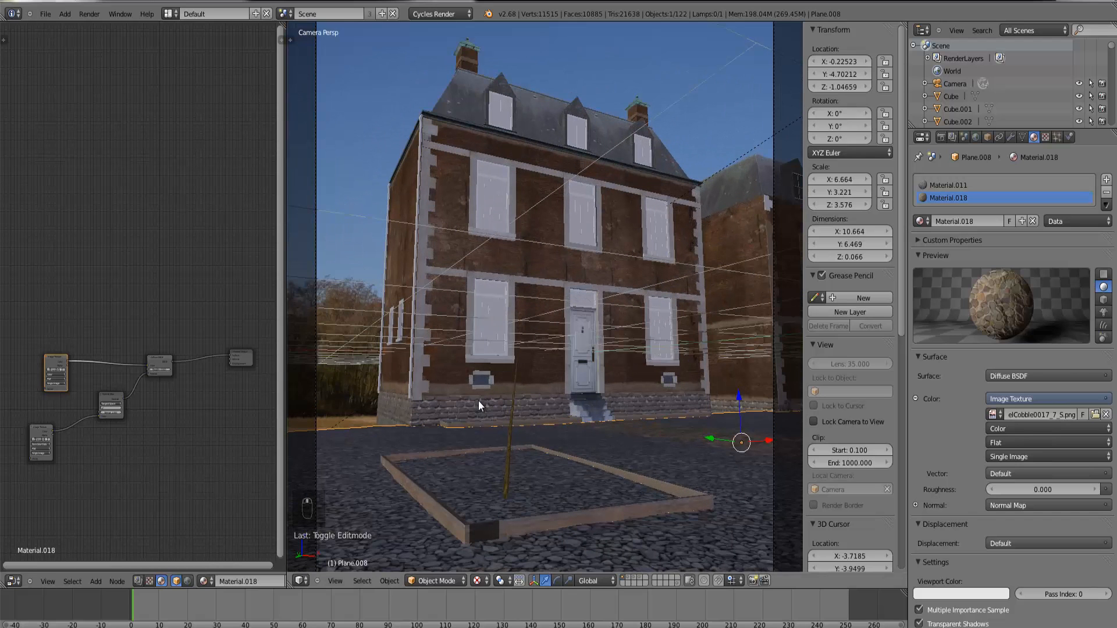
# Step: Select the stone surround of the small basement window beside the door and examine it up close from the front
pyautogui.rightClick(477, 386)
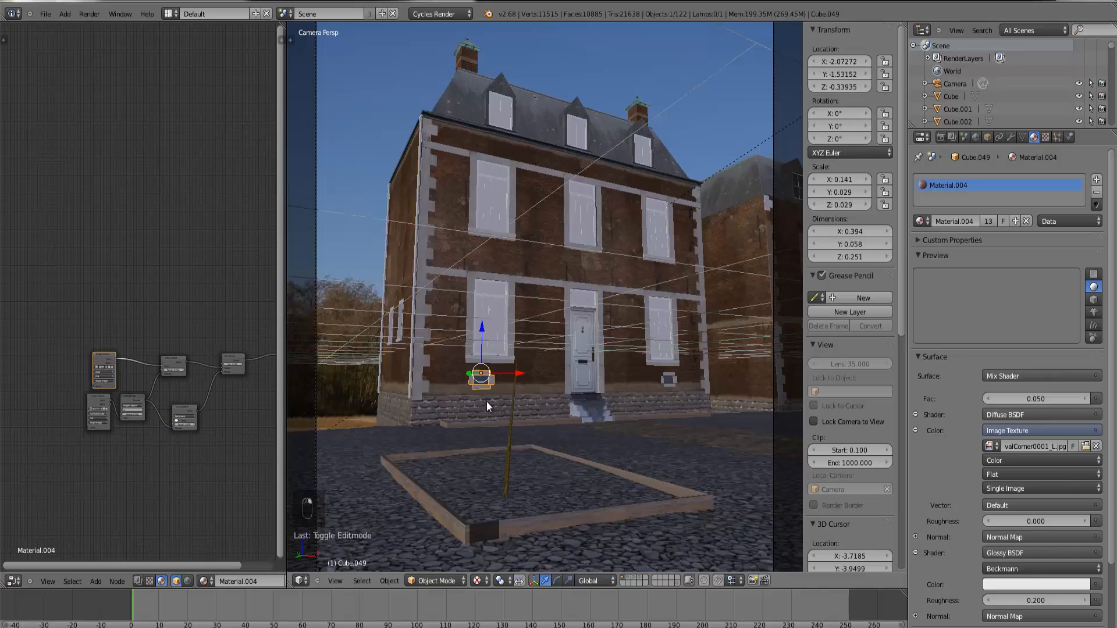
pyautogui.press('KP_7')
pyautogui.press('ctrl+KP_Decimal')
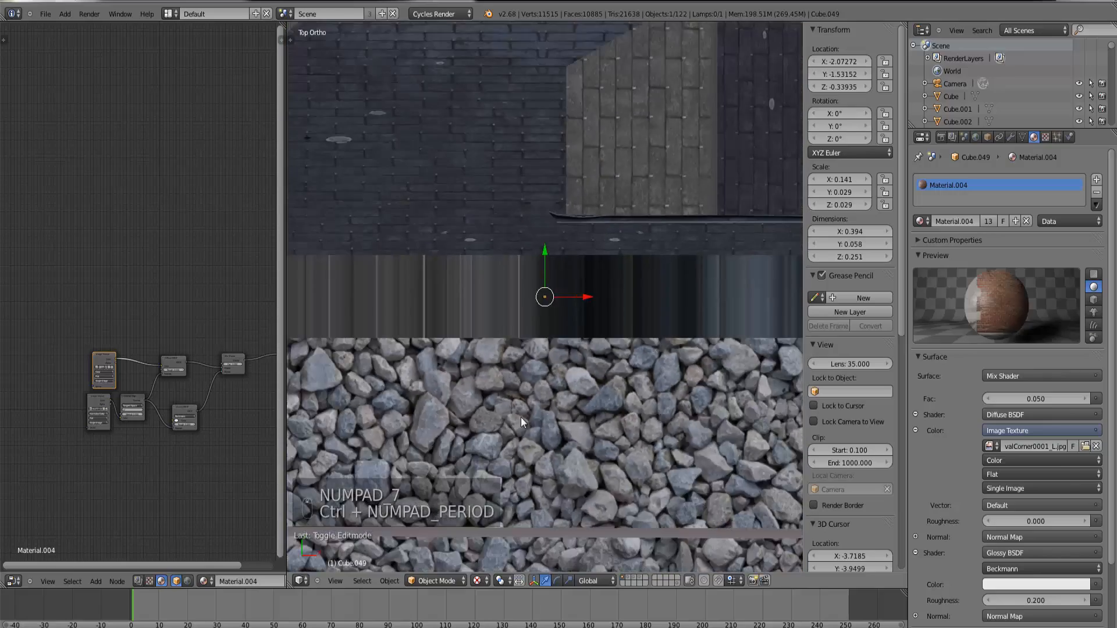
pyautogui.moveTo(521, 418); pyautogui.dragTo(550, 271, button='middle')
pyautogui.scroll(4, 554, 339)
pyautogui.moveTo(554, 339); pyautogui.dragTo(554, 353, button='middle')
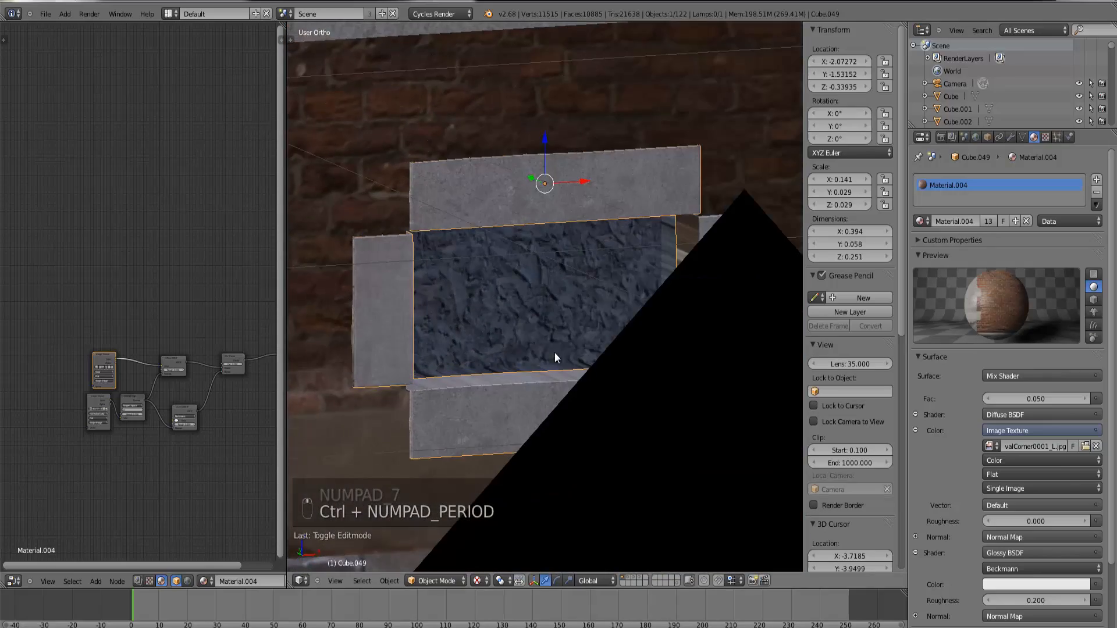
# Step: Select the brick house body and inspect its mesh around the basement window in Edit Mode, then return to Object Mode
pyautogui.rightClick(436, 249)
pyautogui.press('Tab')
pyautogui.scroll(-2, 466, 302)
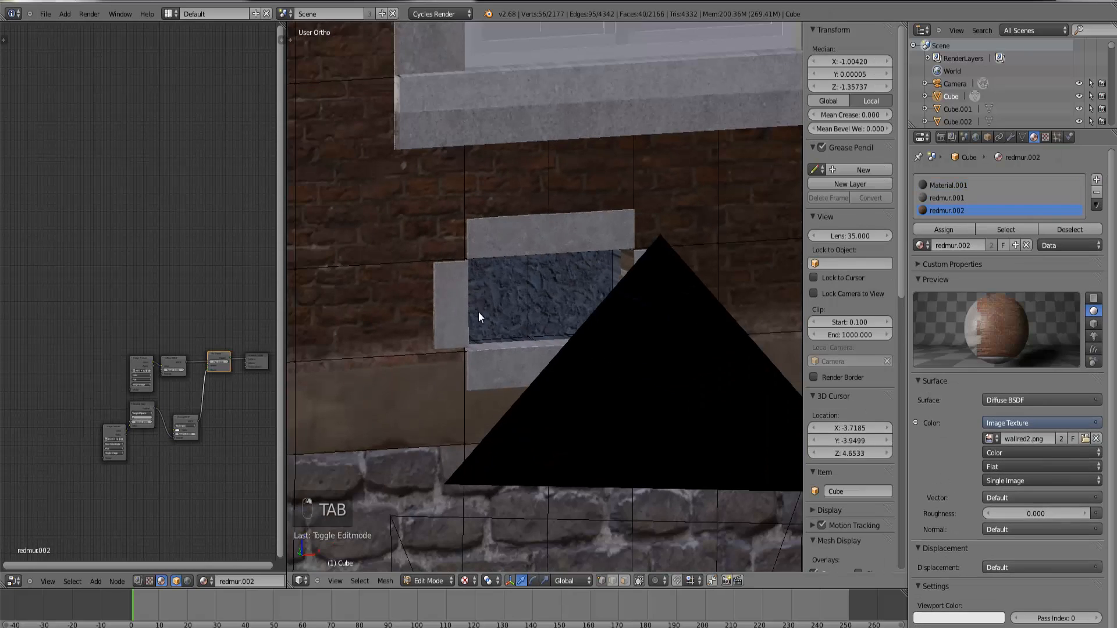
pyautogui.press('Tab')
pyautogui.scroll(-4, 496, 327)
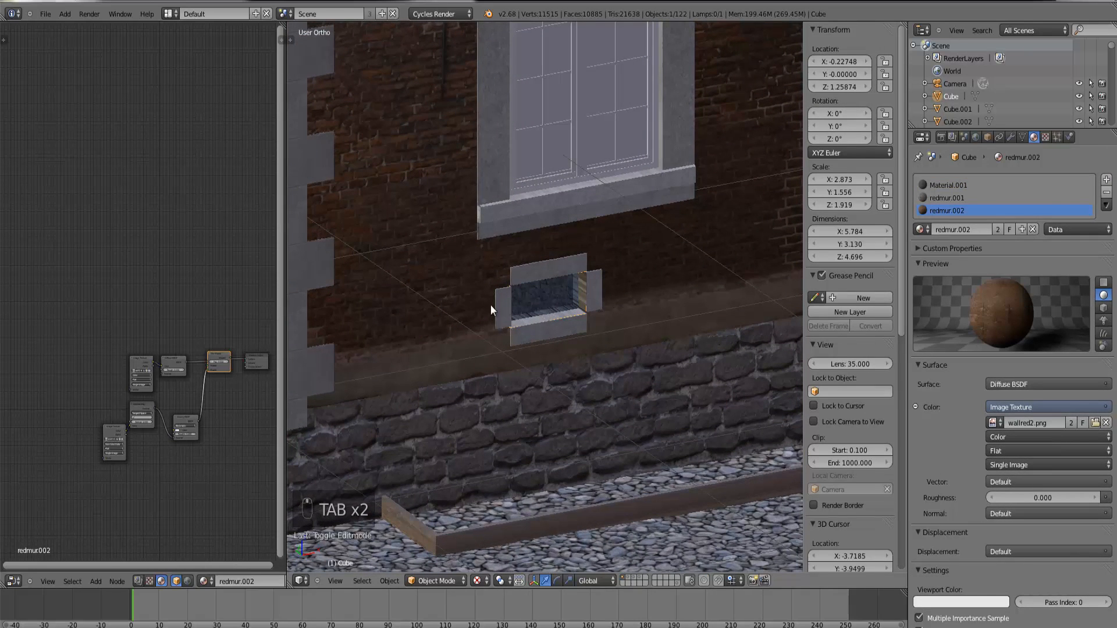
pyautogui.scroll(4, 531, 294)
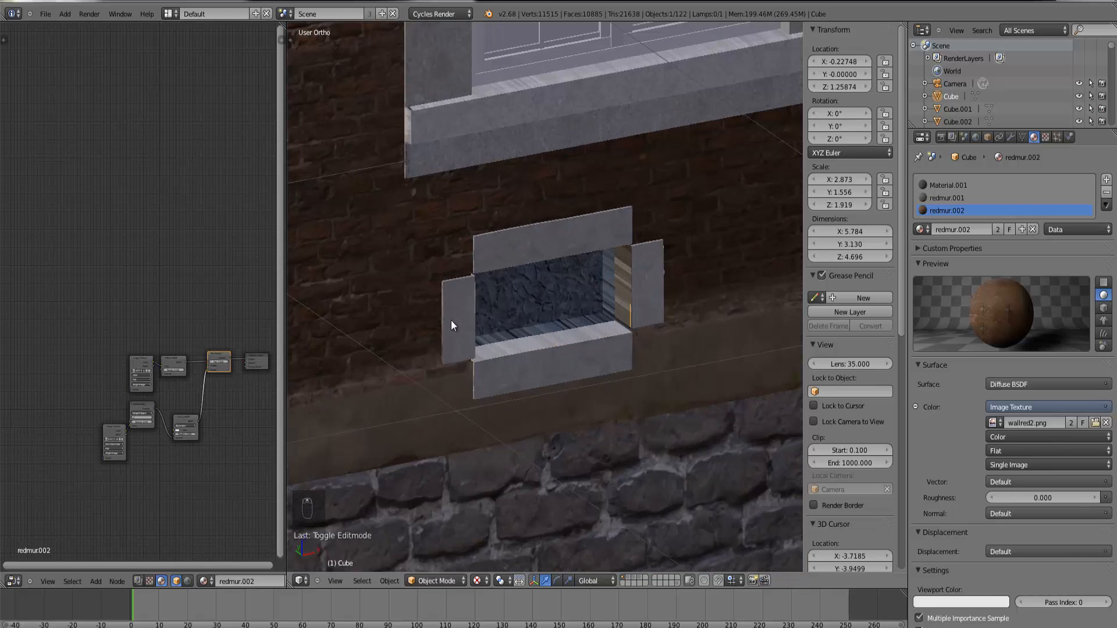
# Step: Select the cobbled ground plane in front of the house and inspect its mesh and path faces in Edit Mode from several angles
pyautogui.scroll(-7, 521, 326)
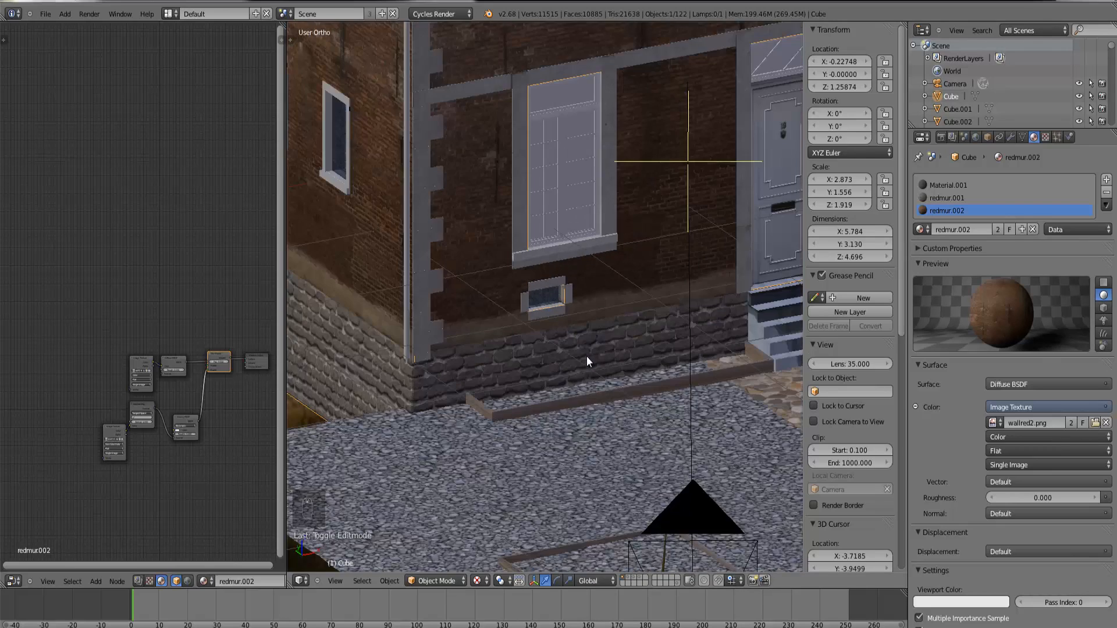
pyautogui.moveTo(586, 356); pyautogui.dragTo(518, 348, button='middle')
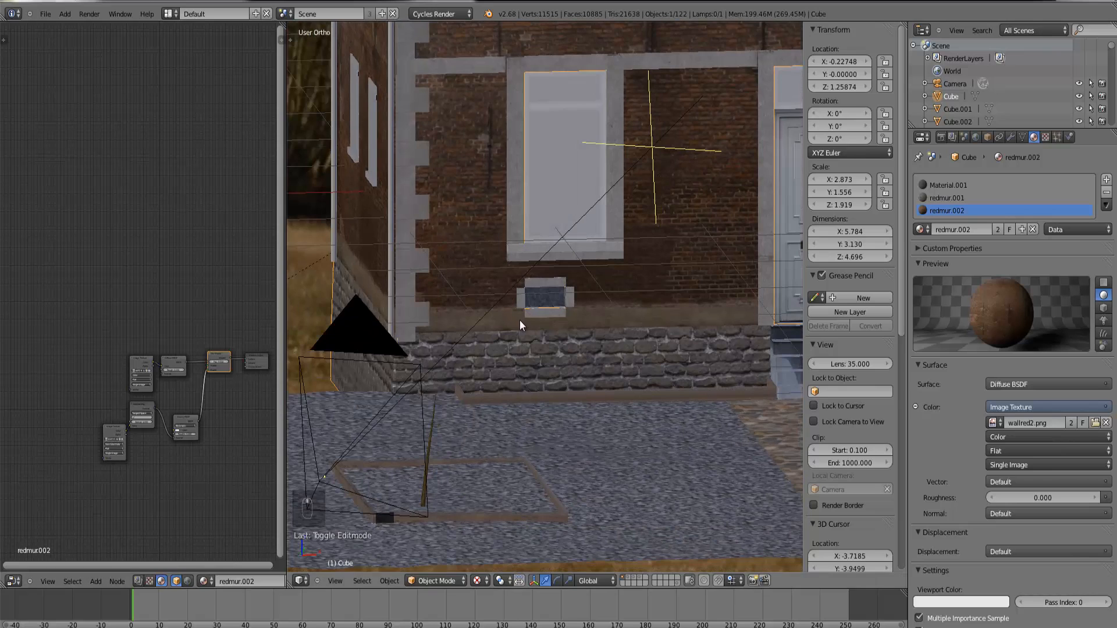
pyautogui.scroll(-5, 519, 320)
pyautogui.scroll(3, 450, 319)
pyautogui.scroll(2, 553, 317)
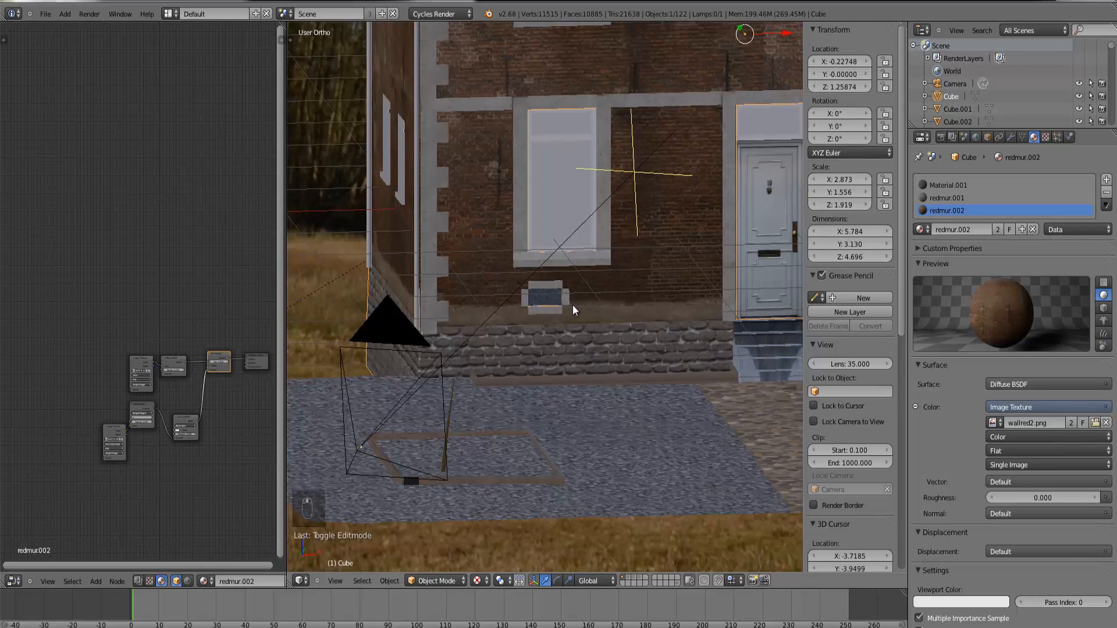
pyautogui.scroll(-5, 605, 311)
pyautogui.moveTo(527, 340); pyautogui.dragTo(543, 390, button='middle')
pyautogui.rightClick(641, 430)
pyautogui.press('Tab')
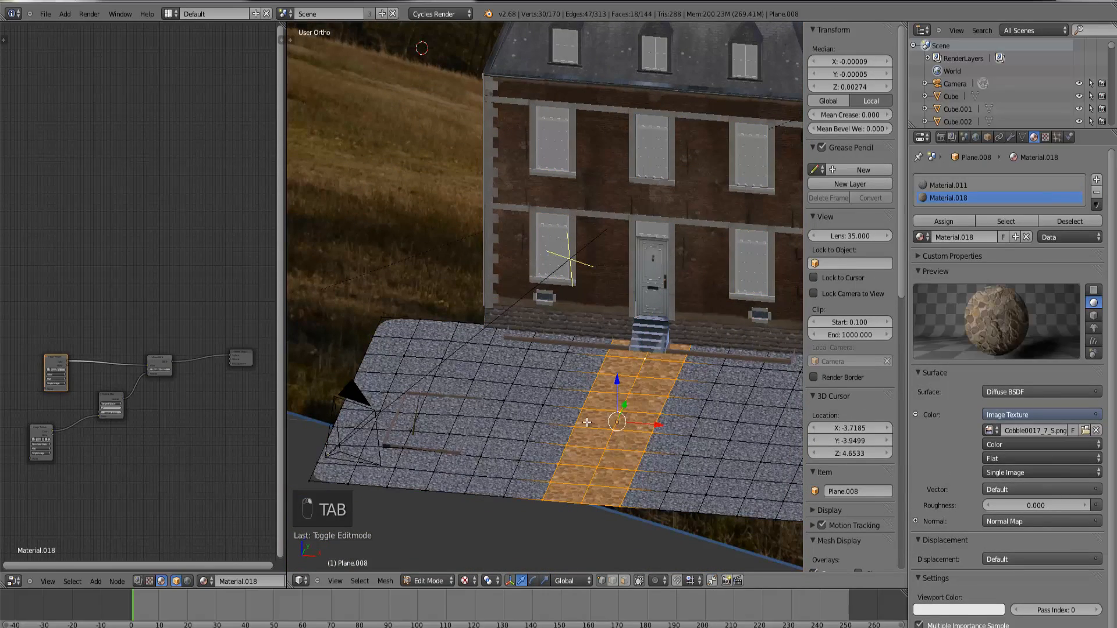
pyautogui.moveTo(560, 408); pyautogui.dragTo(573, 413, button='middle')
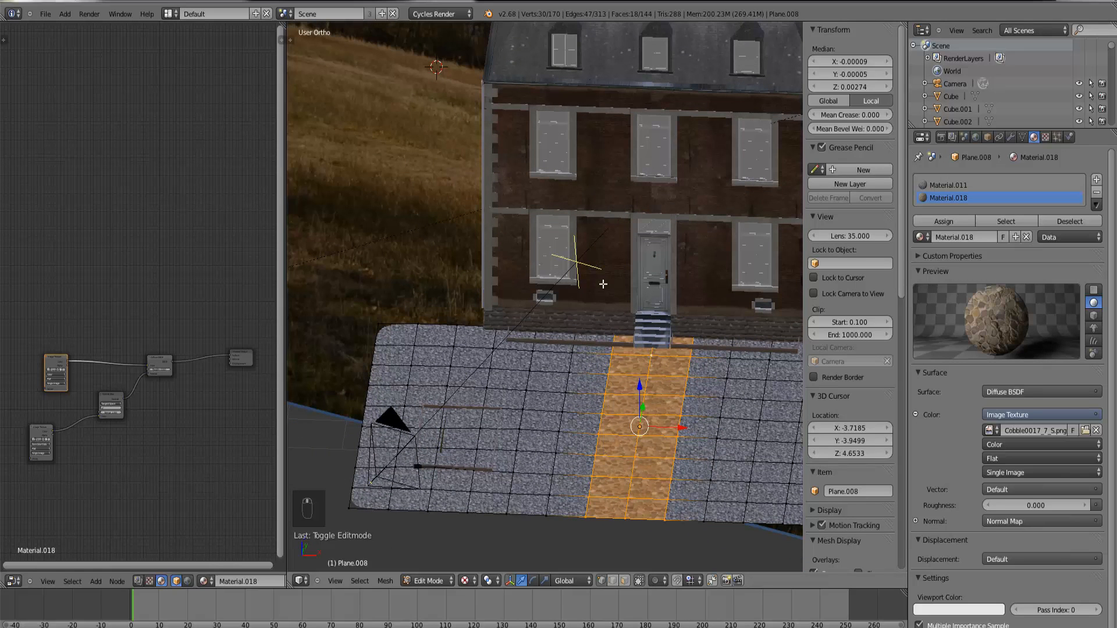
pyautogui.scroll(-2, 610, 338)
pyautogui.moveTo(610, 338)
pyautogui.mouseDown(button='middle')
pyautogui.moveTo(603, 364)
pyautogui.moveTo(598, 320)
pyautogui.mouseUp(button='middle')
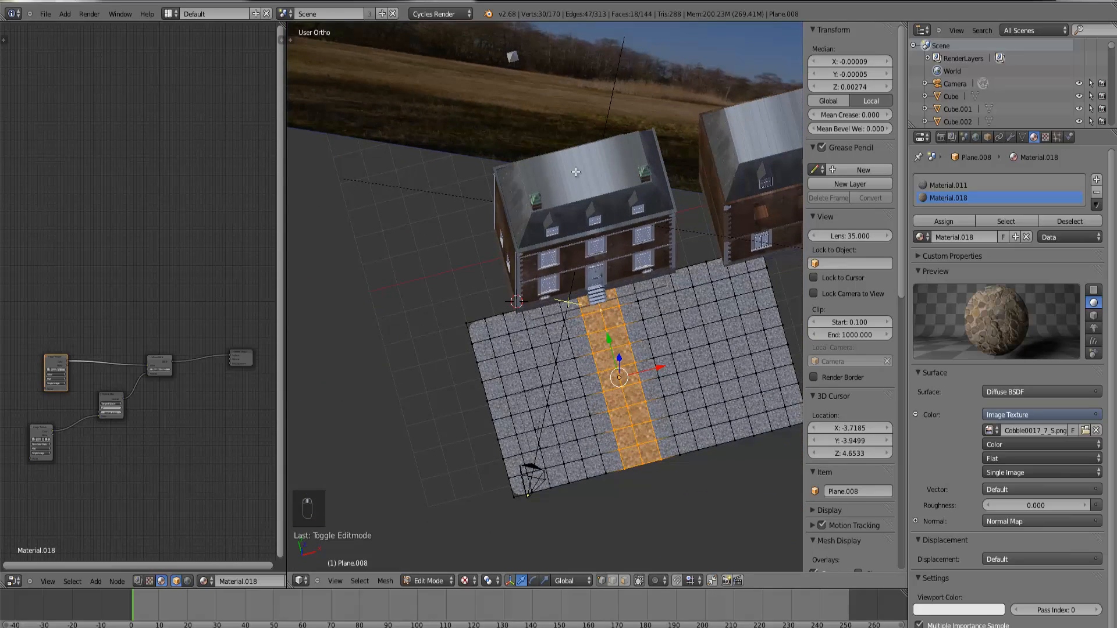
# Step: View the scene through the camera, check the full frame, and return the ground plane to Object Mode
pyautogui.press('KP_0')
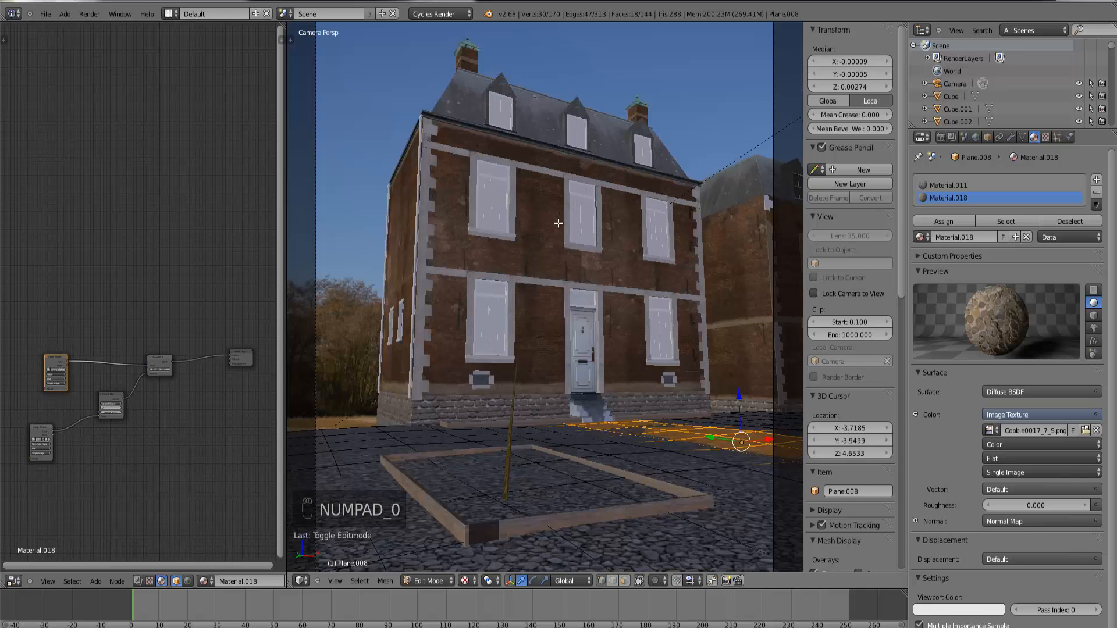
pyautogui.scroll(-3, 559, 222)
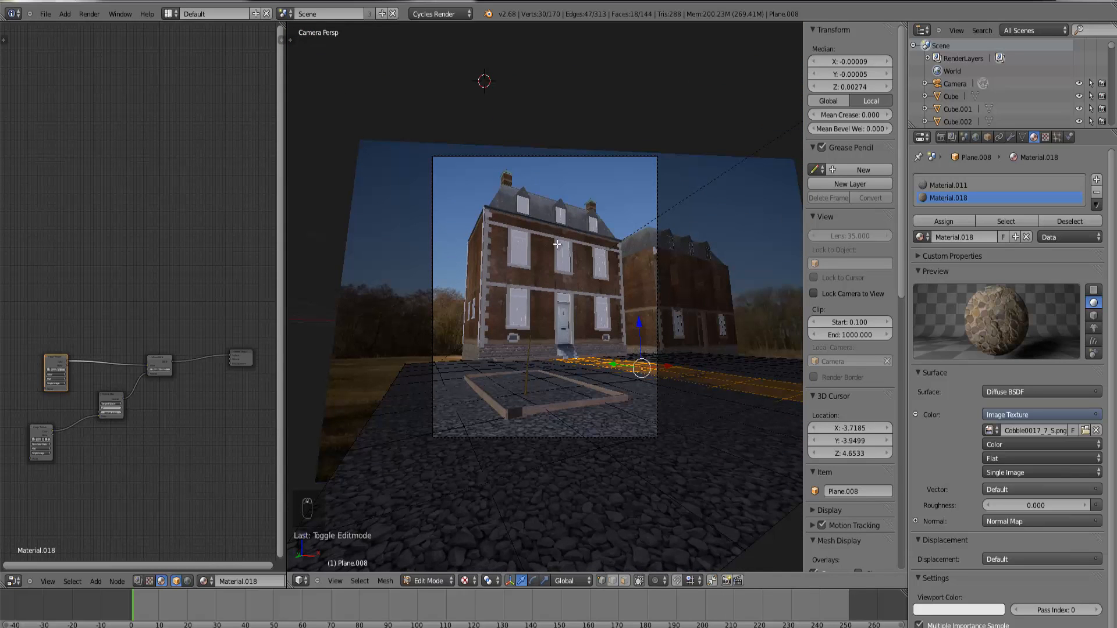
pyautogui.scroll(3, 558, 251)
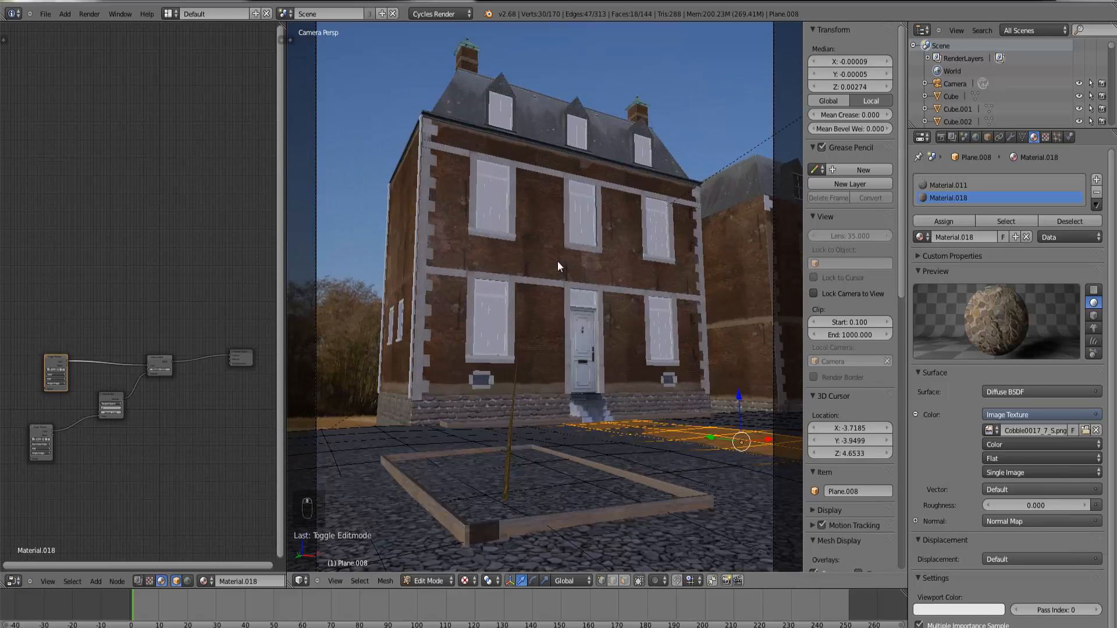
pyautogui.press('Tab')
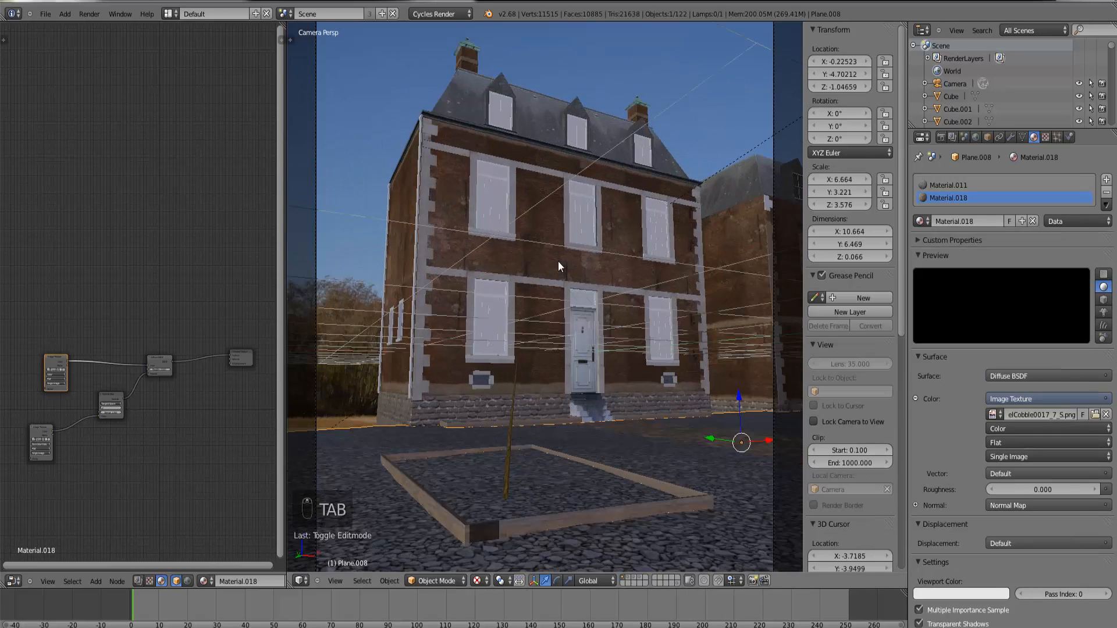